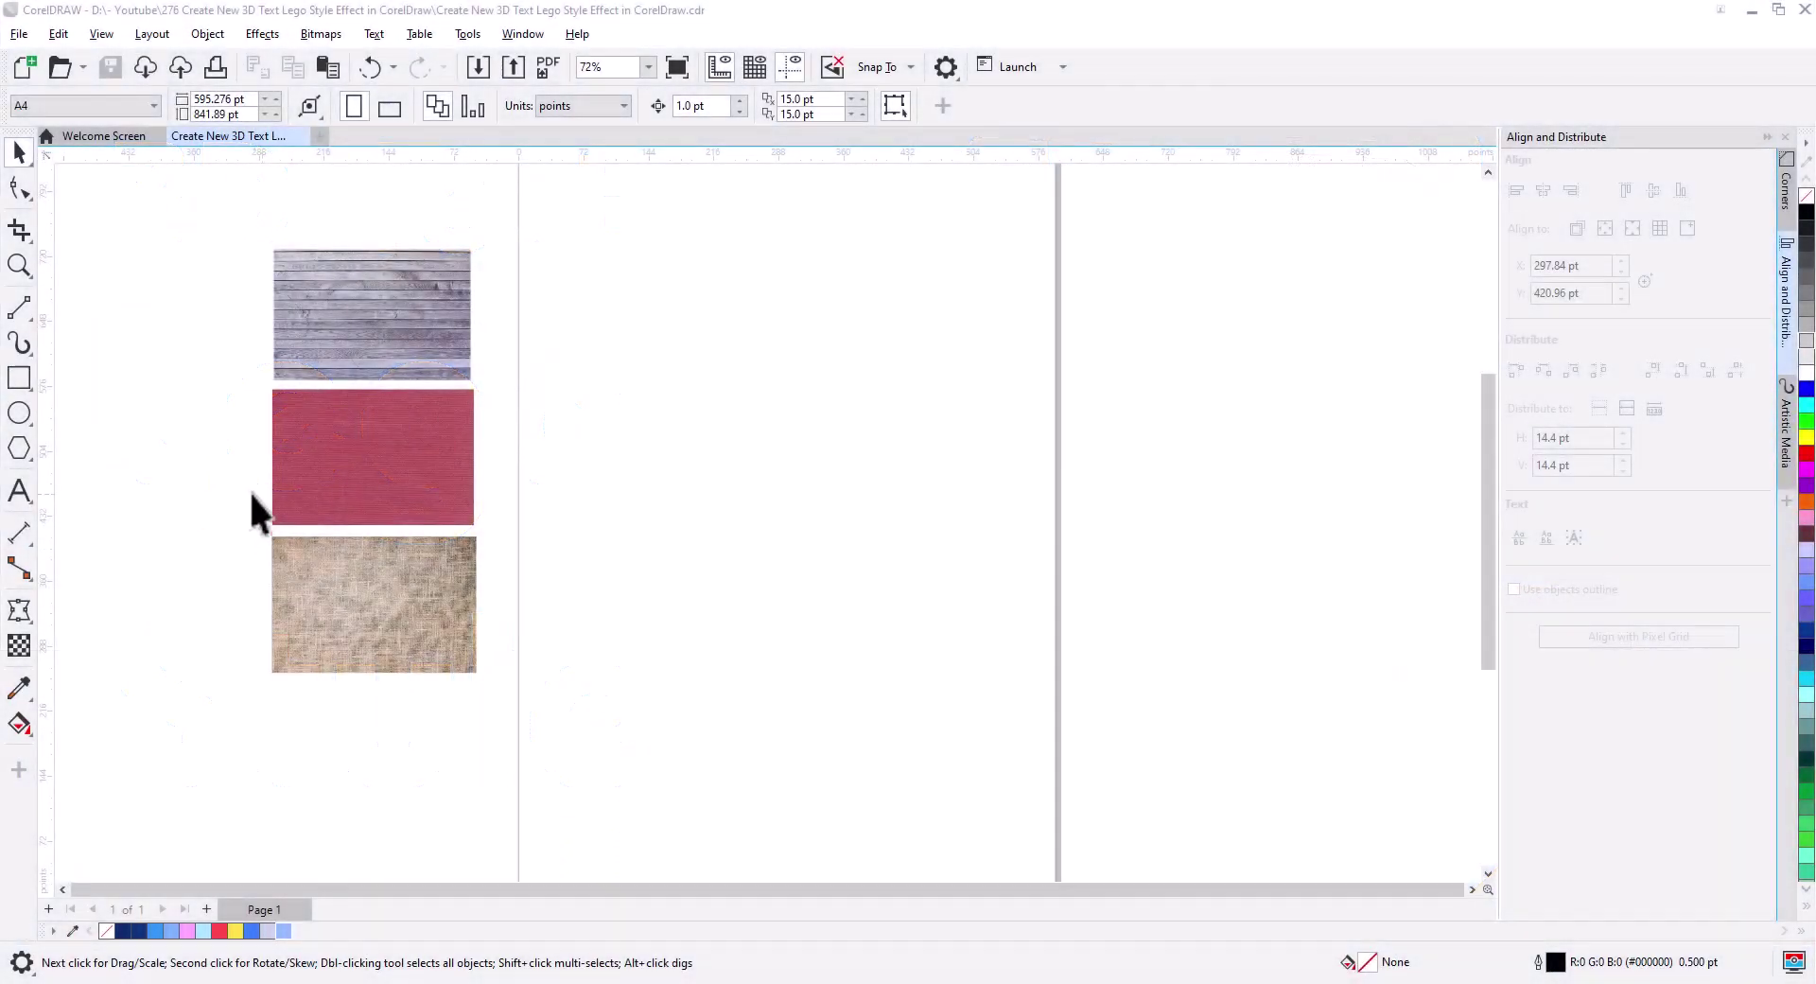
- Draw a circle beside the texture images and enlarge it to about 183 pt diameter
left_click(19, 412)
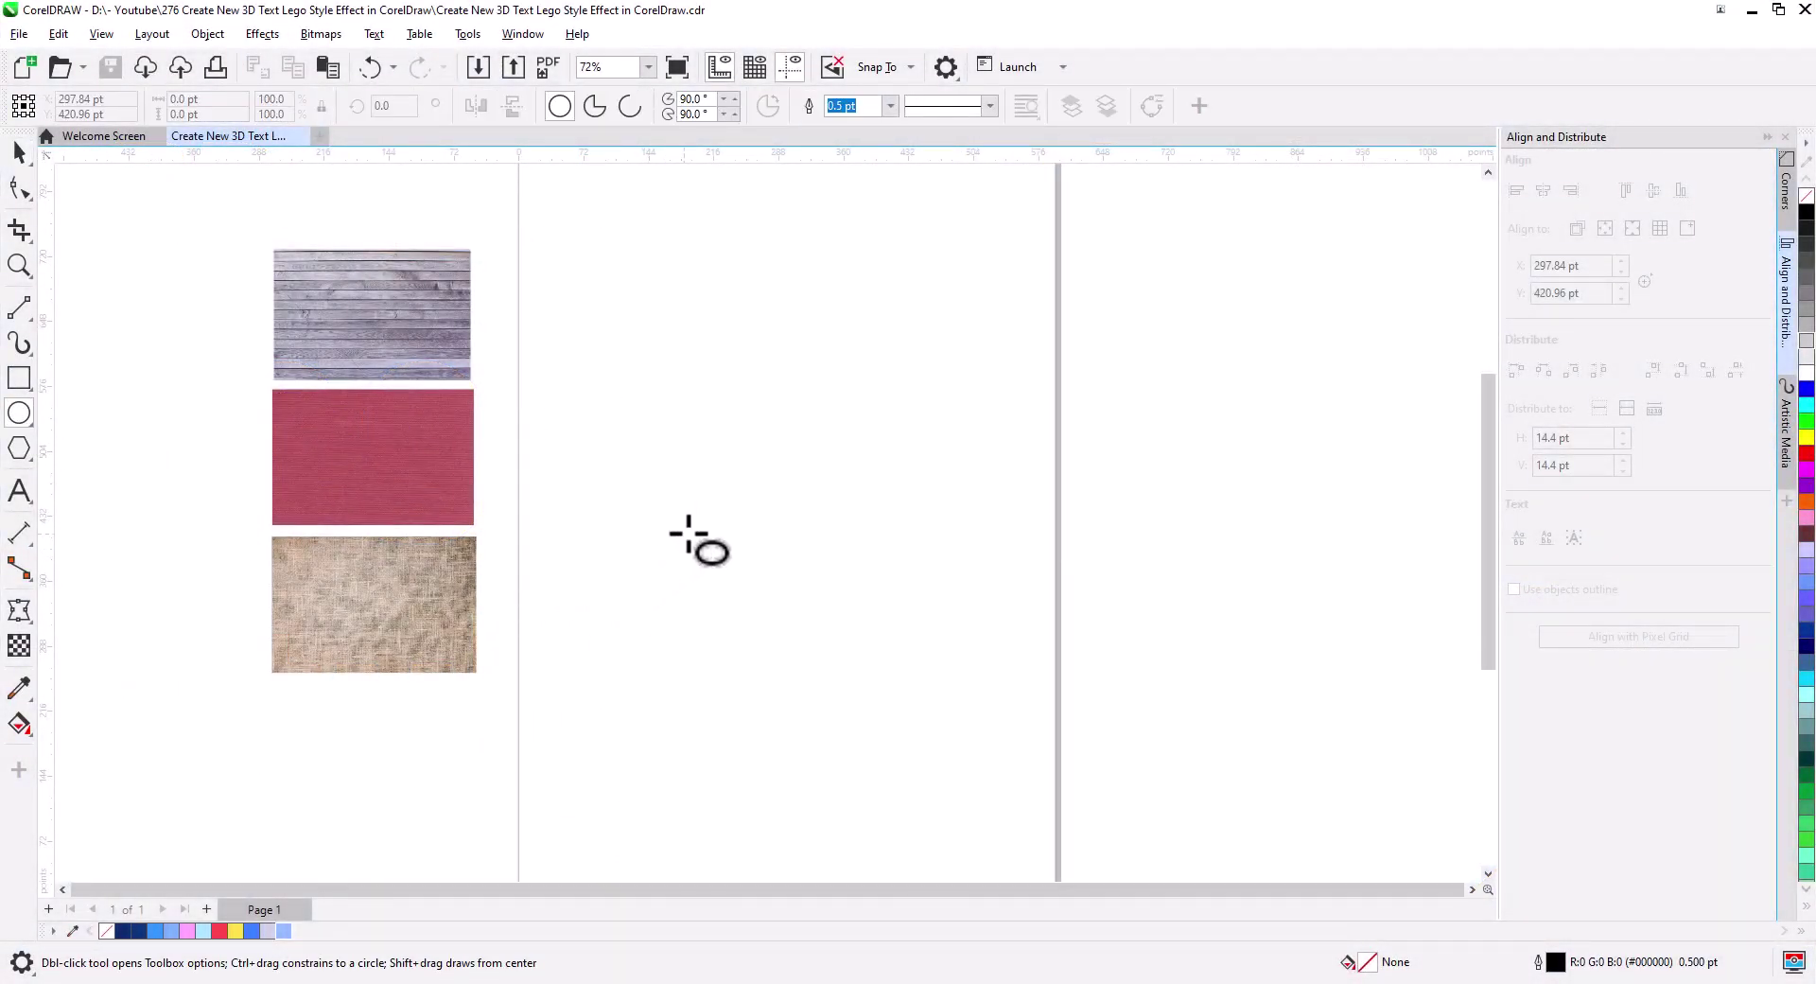
left_click_drag(683, 505, 846, 666)
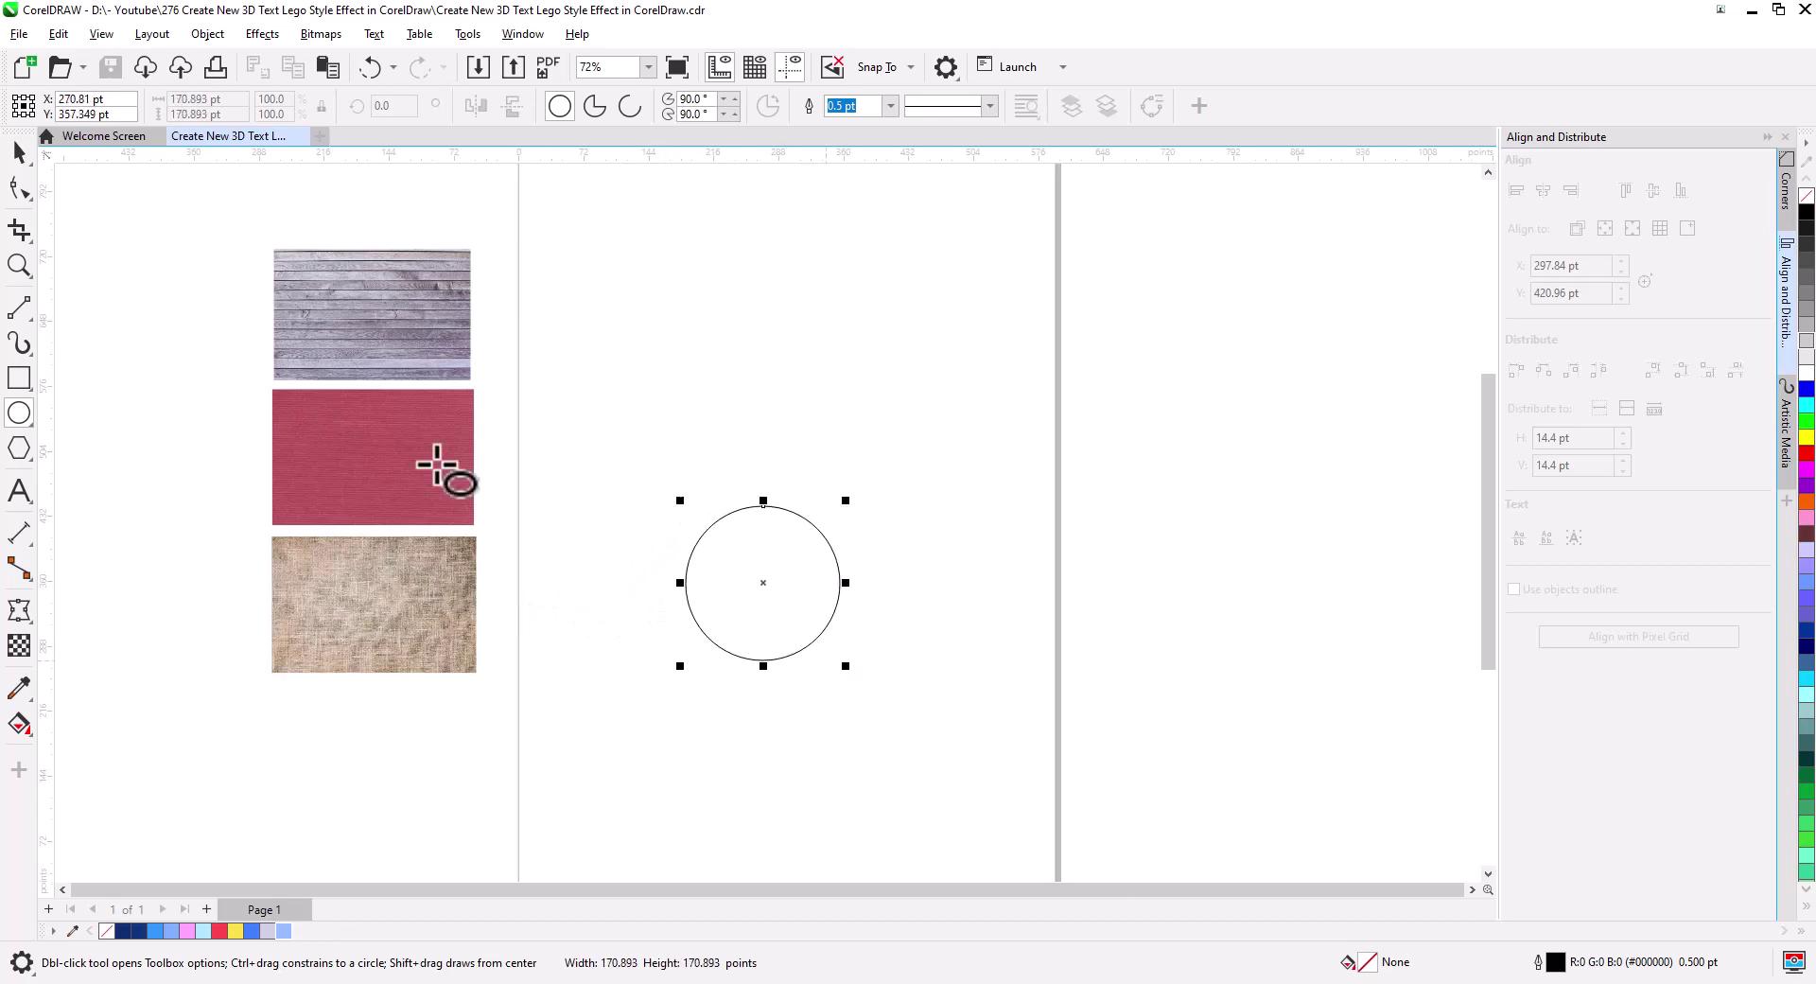
left_click(19, 151)
scroll(754, 616, "up", 1)
scroll(810, 669, "up", 2)
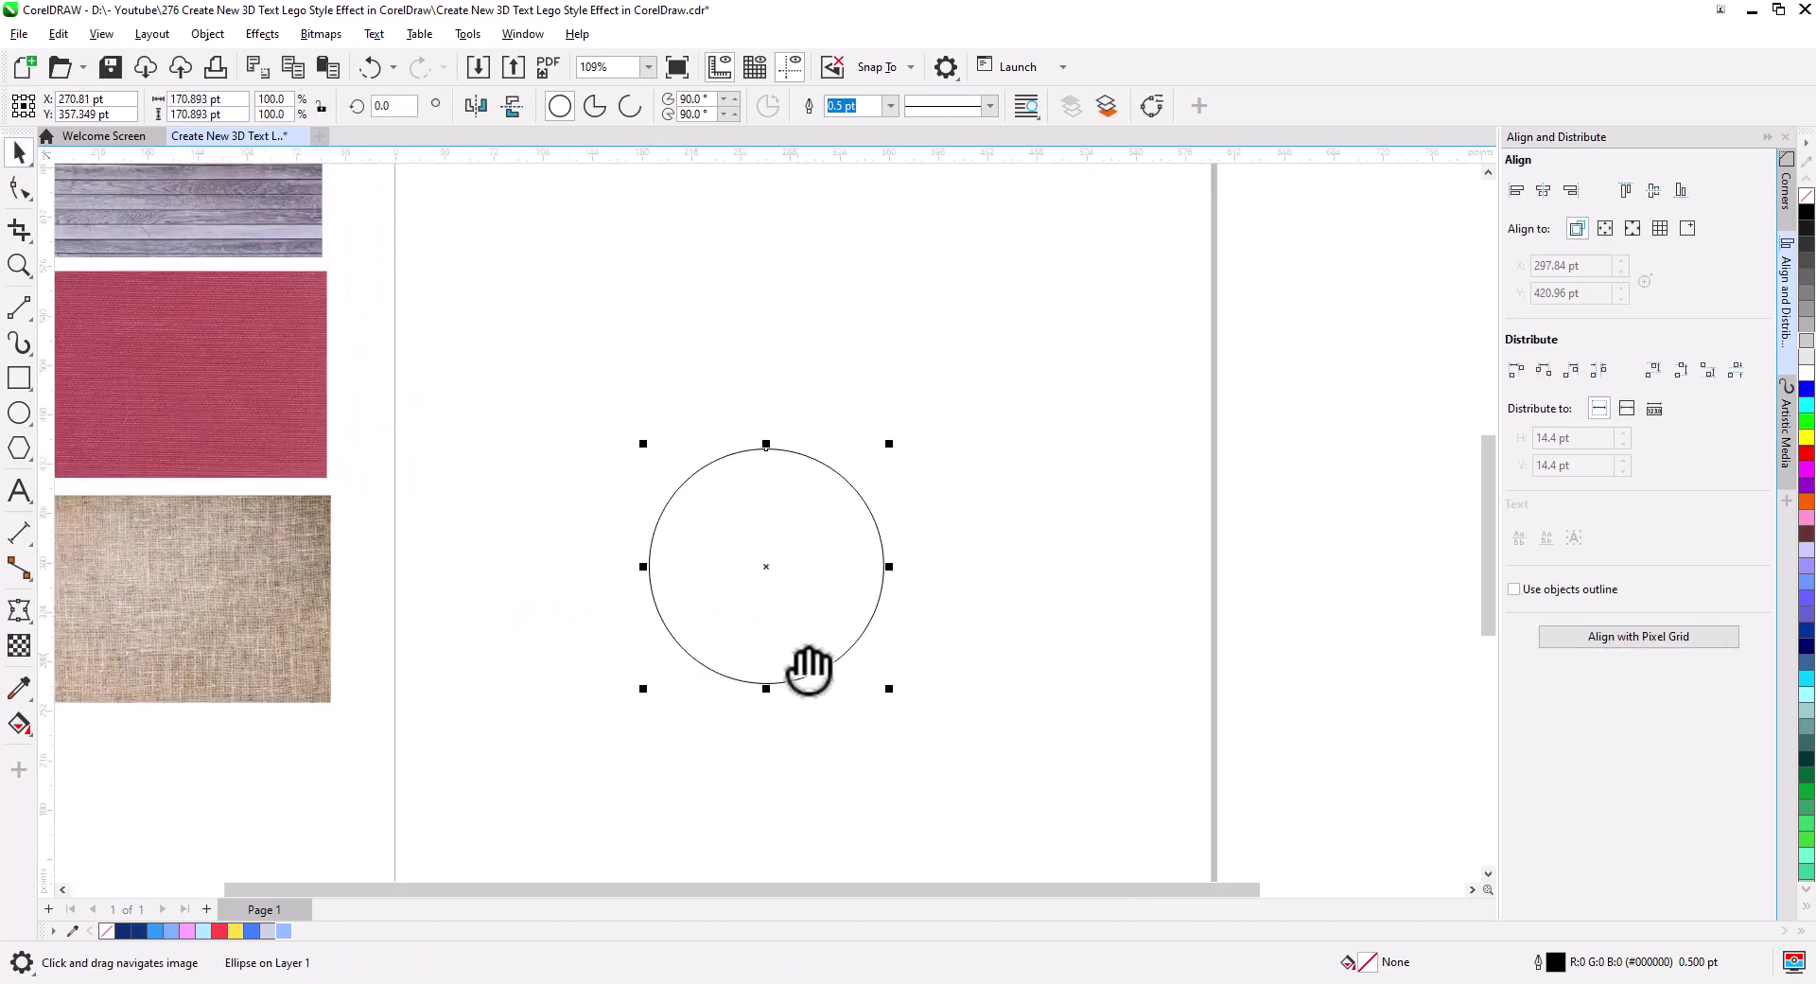
mouse_move(1010, 661)
left_mouse_down()
mouse_move(1025, 677)
mouse_move(957, 616)
left_mouse_up()
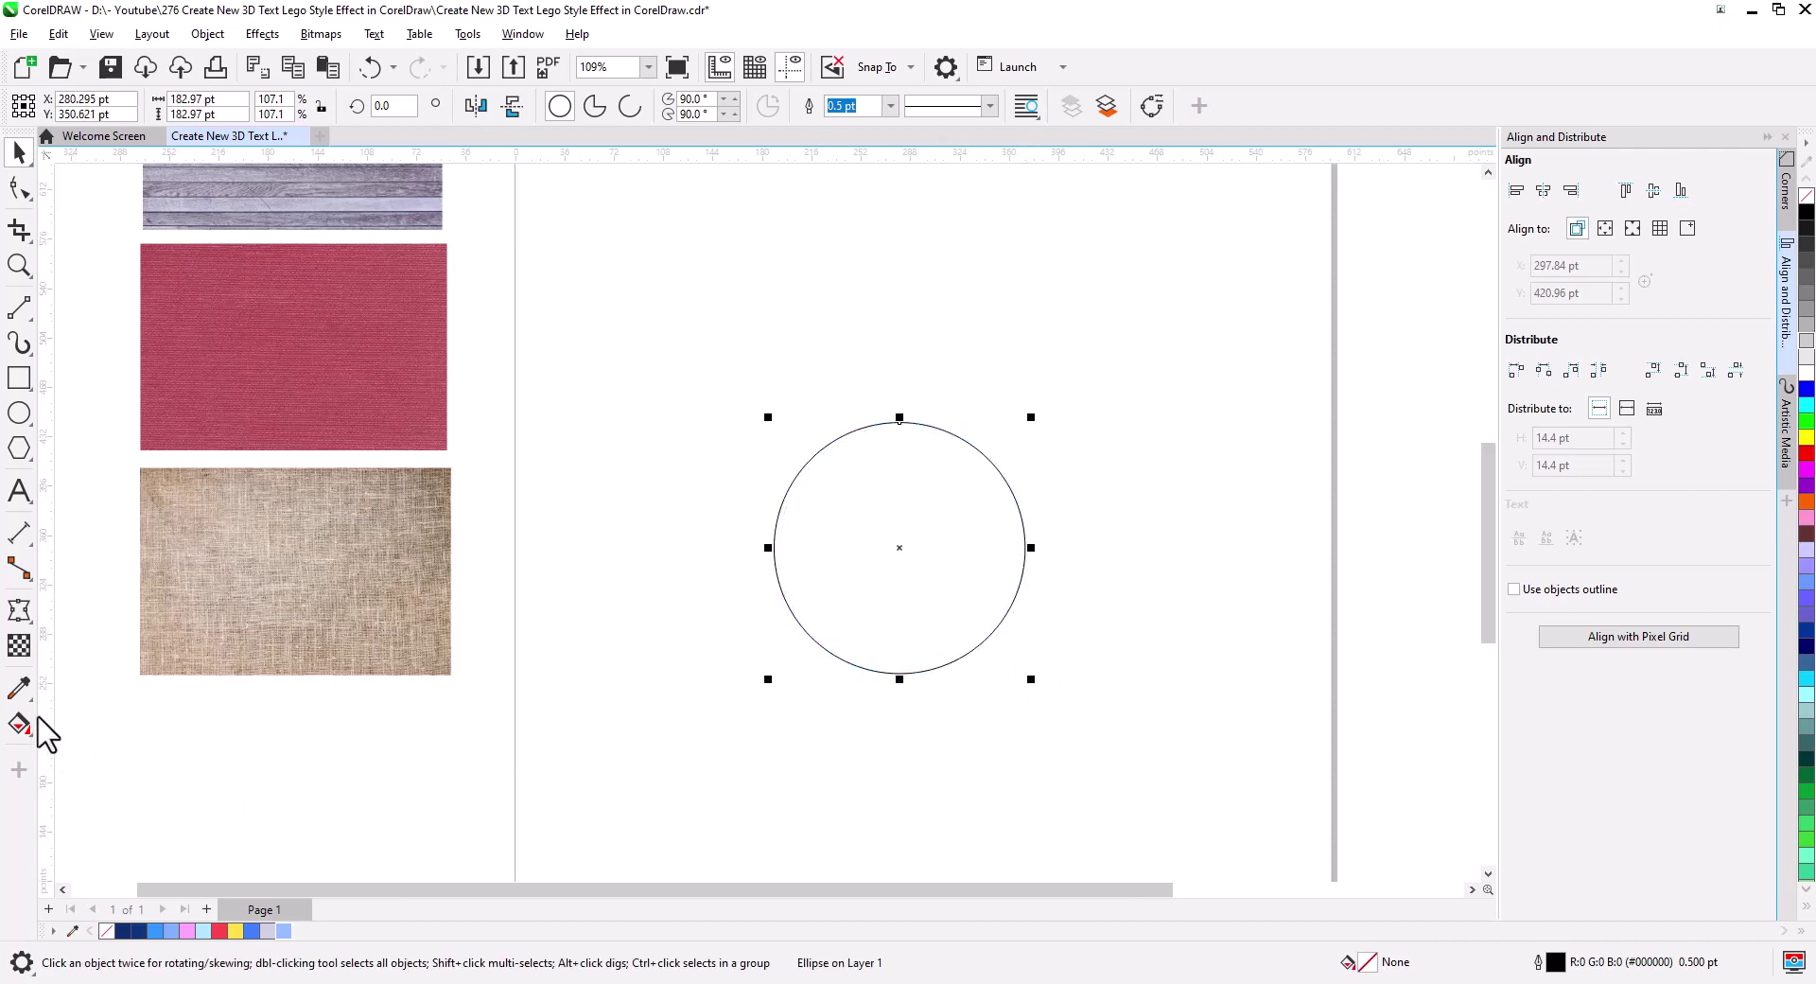
- Add an outside contour of 2 steps at 60 pt offset around the circle
left_click(21, 629)
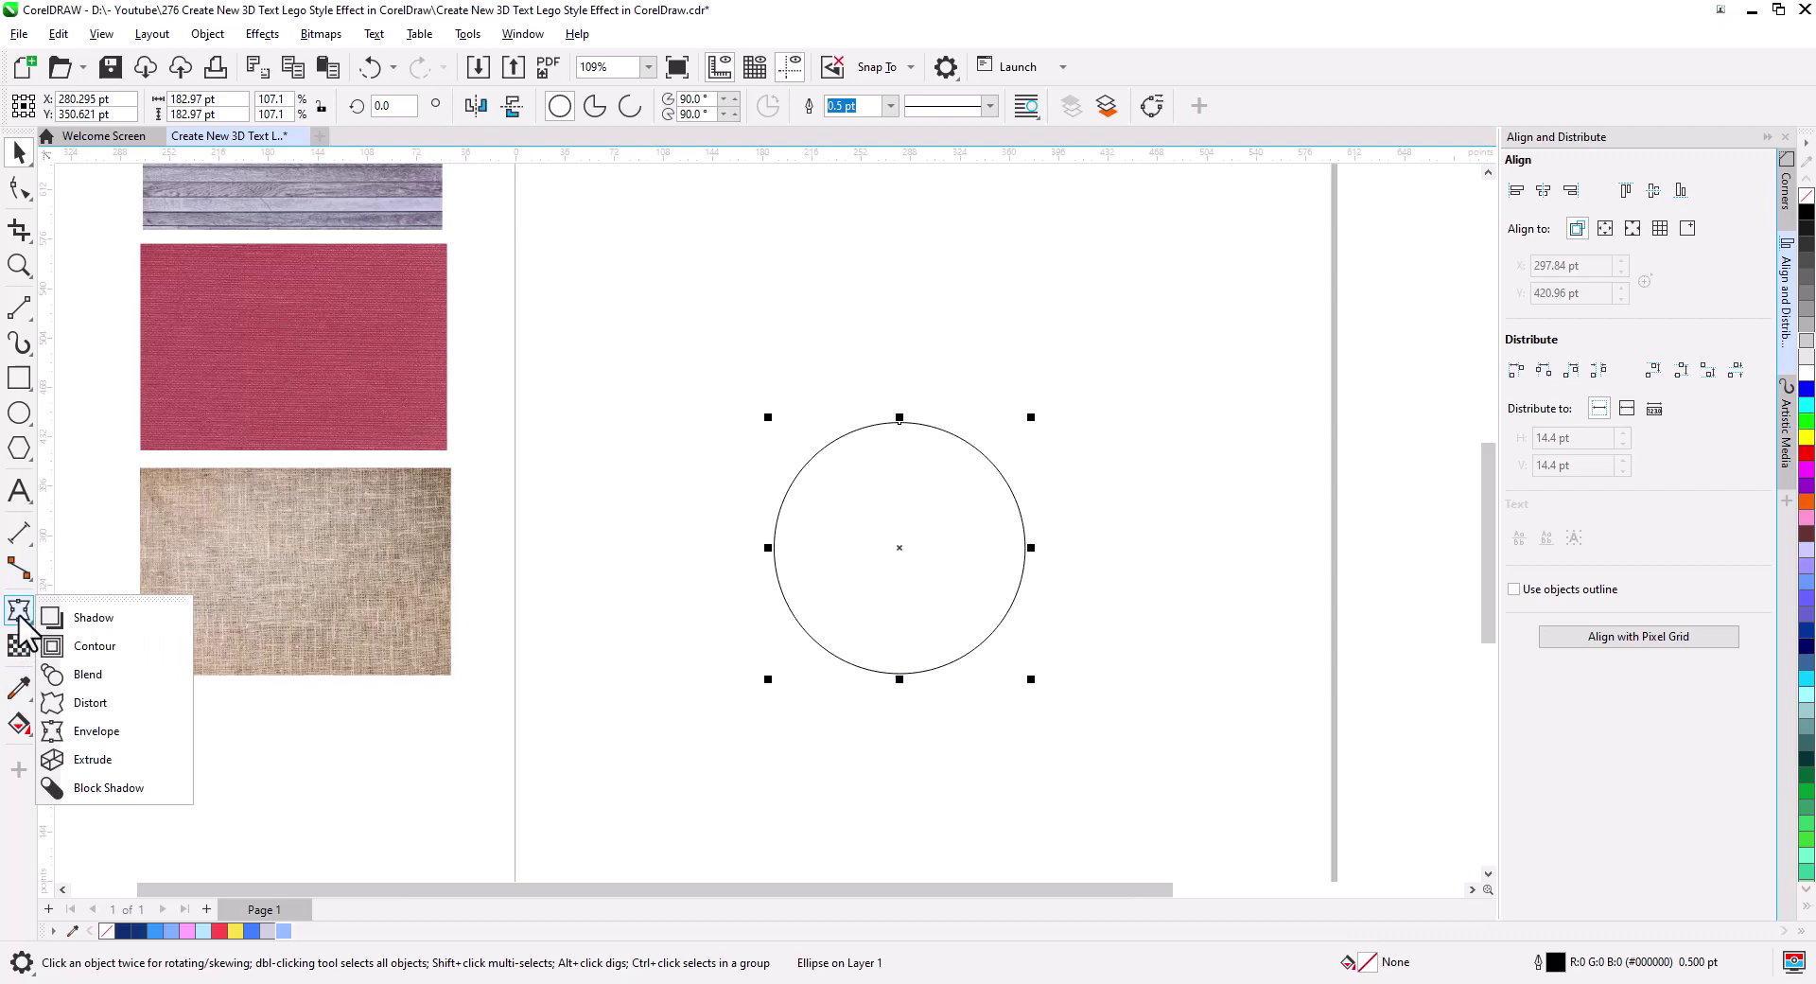
left_click(94, 646)
left_click(530, 106)
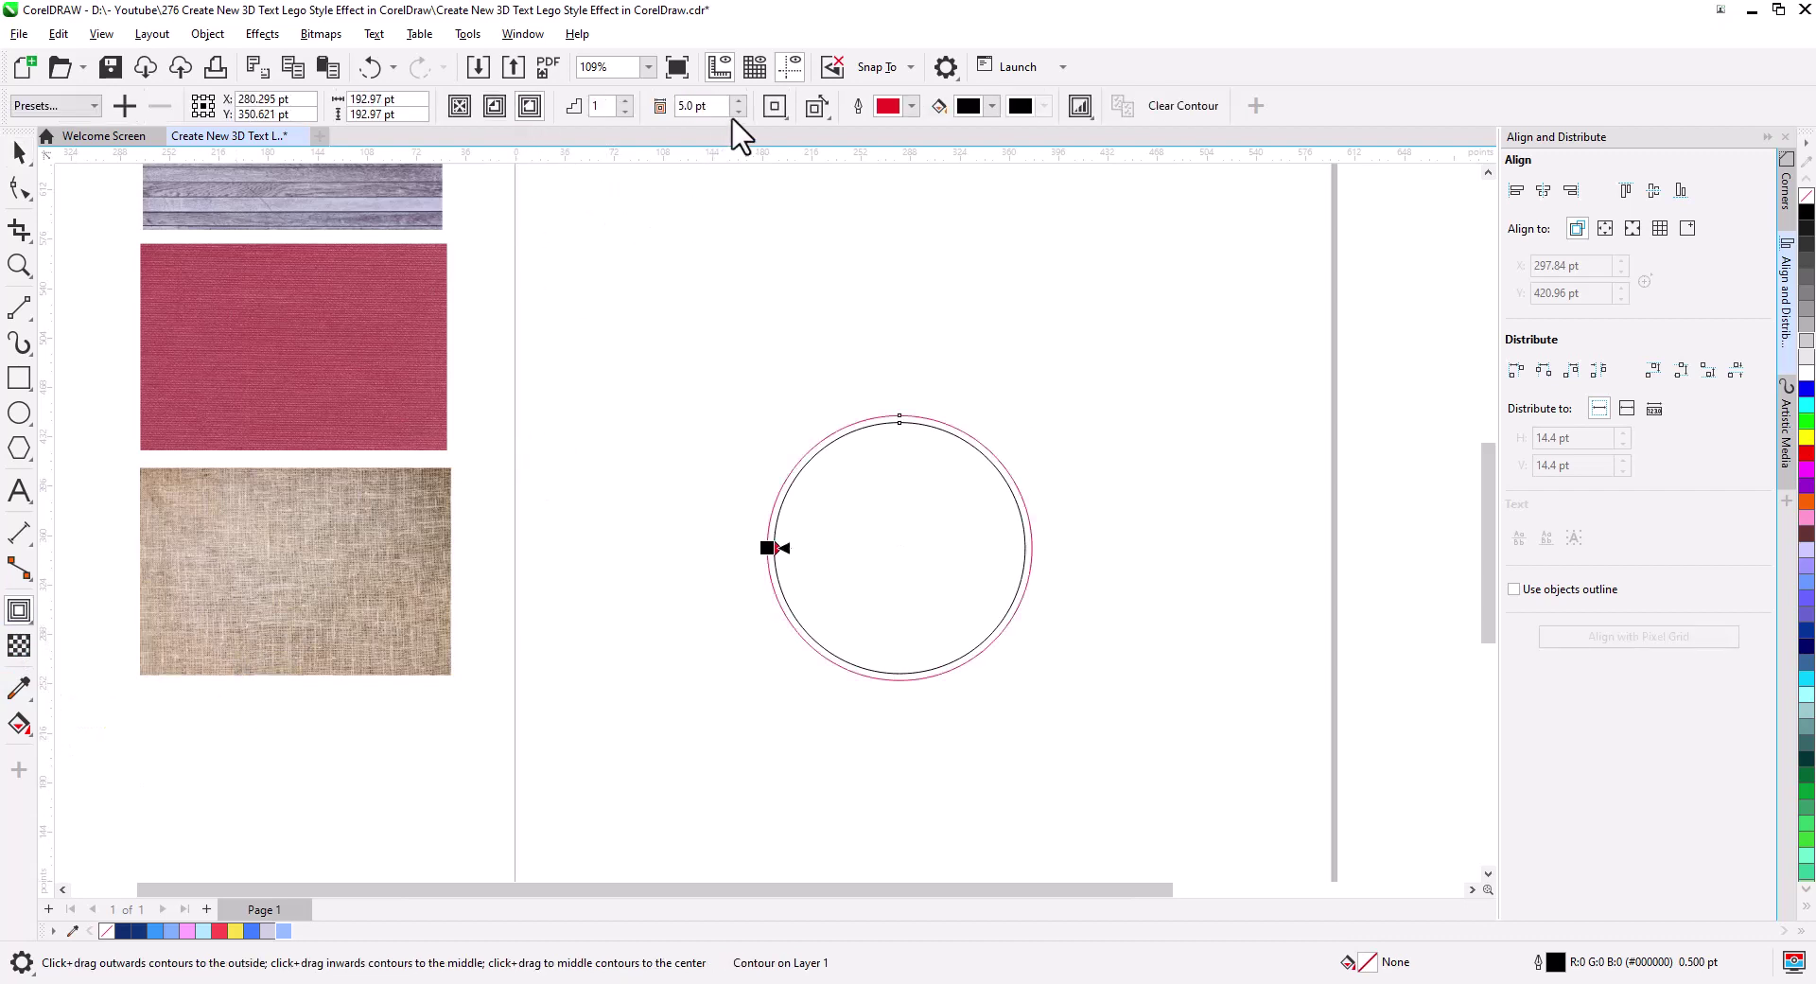
double_click(692, 106)
type("20")
key("Return")
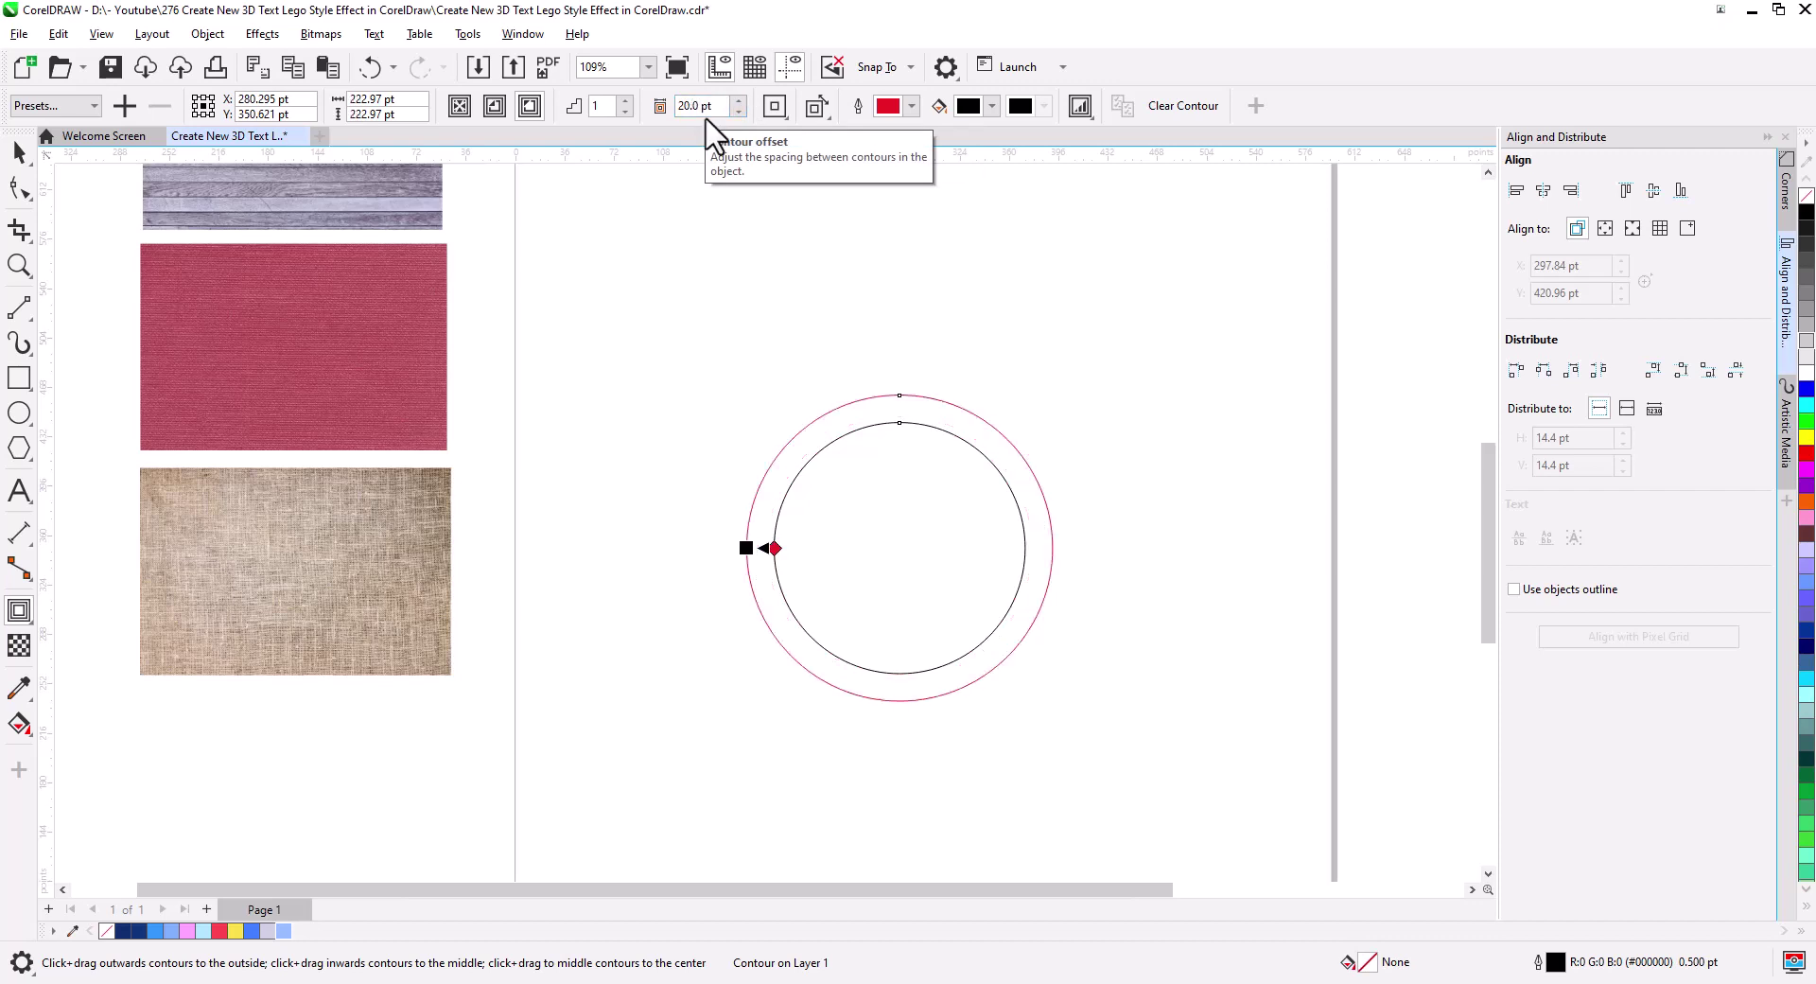
type("50")
key("Return")
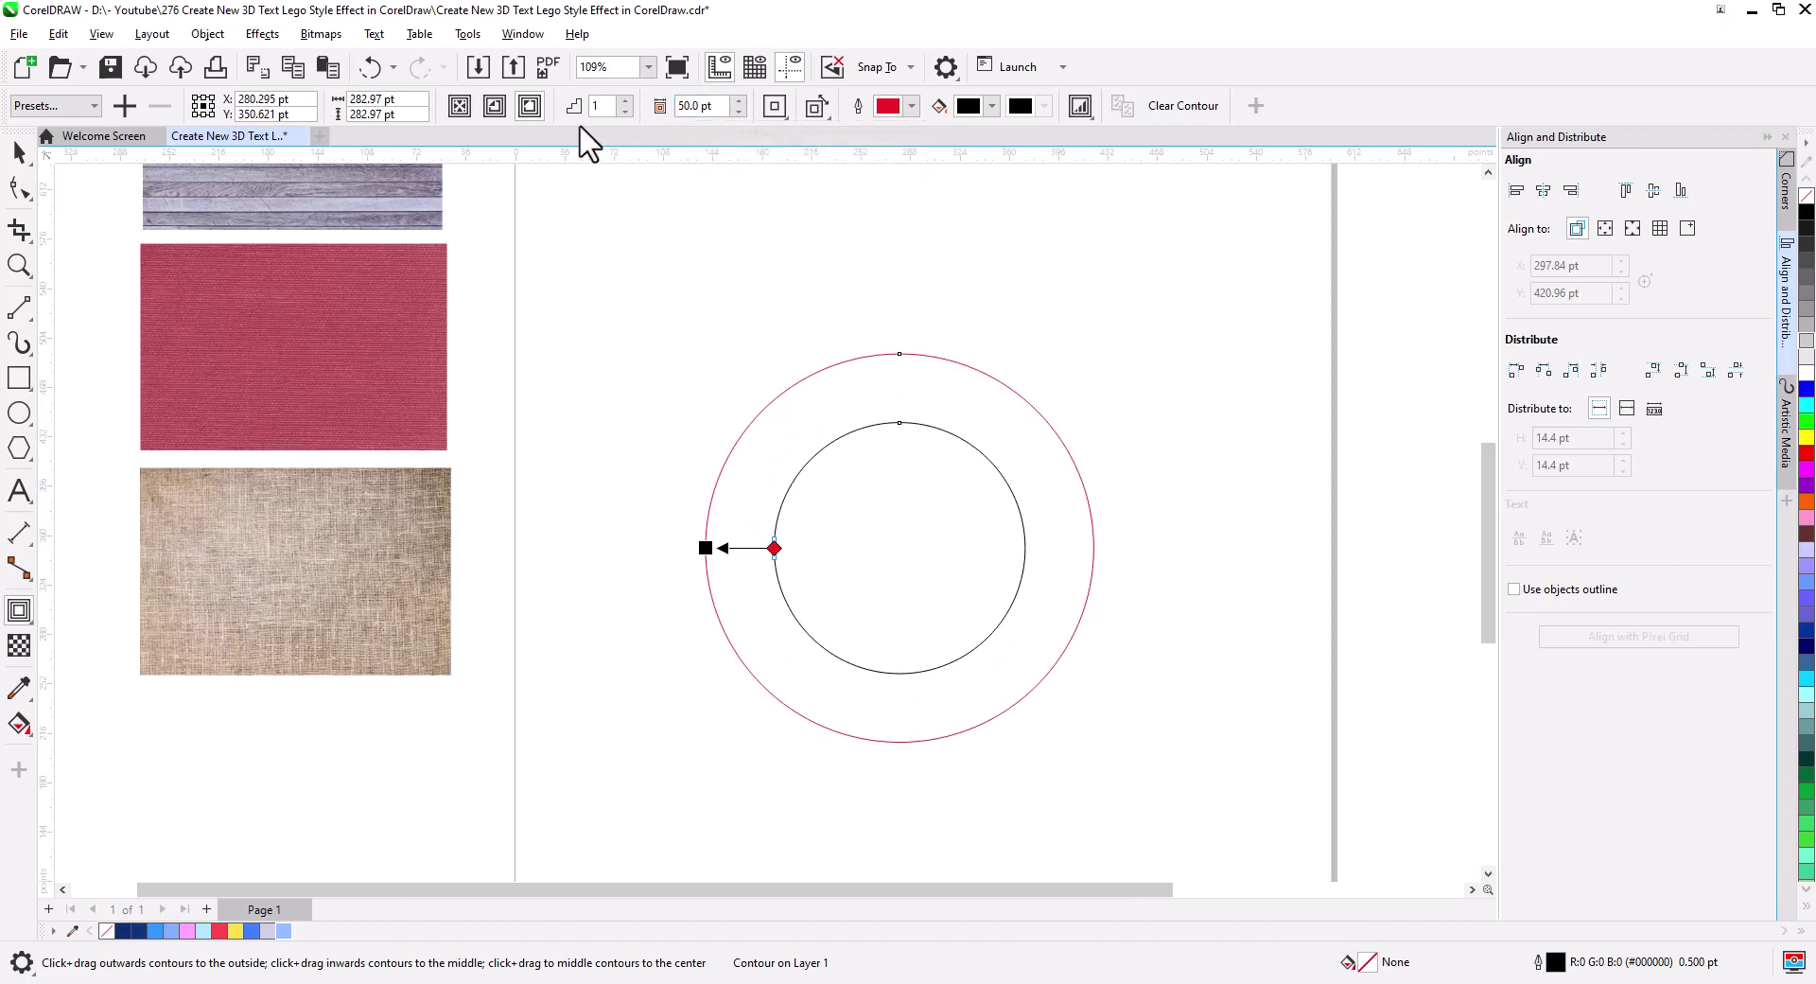
left_click(625, 99)
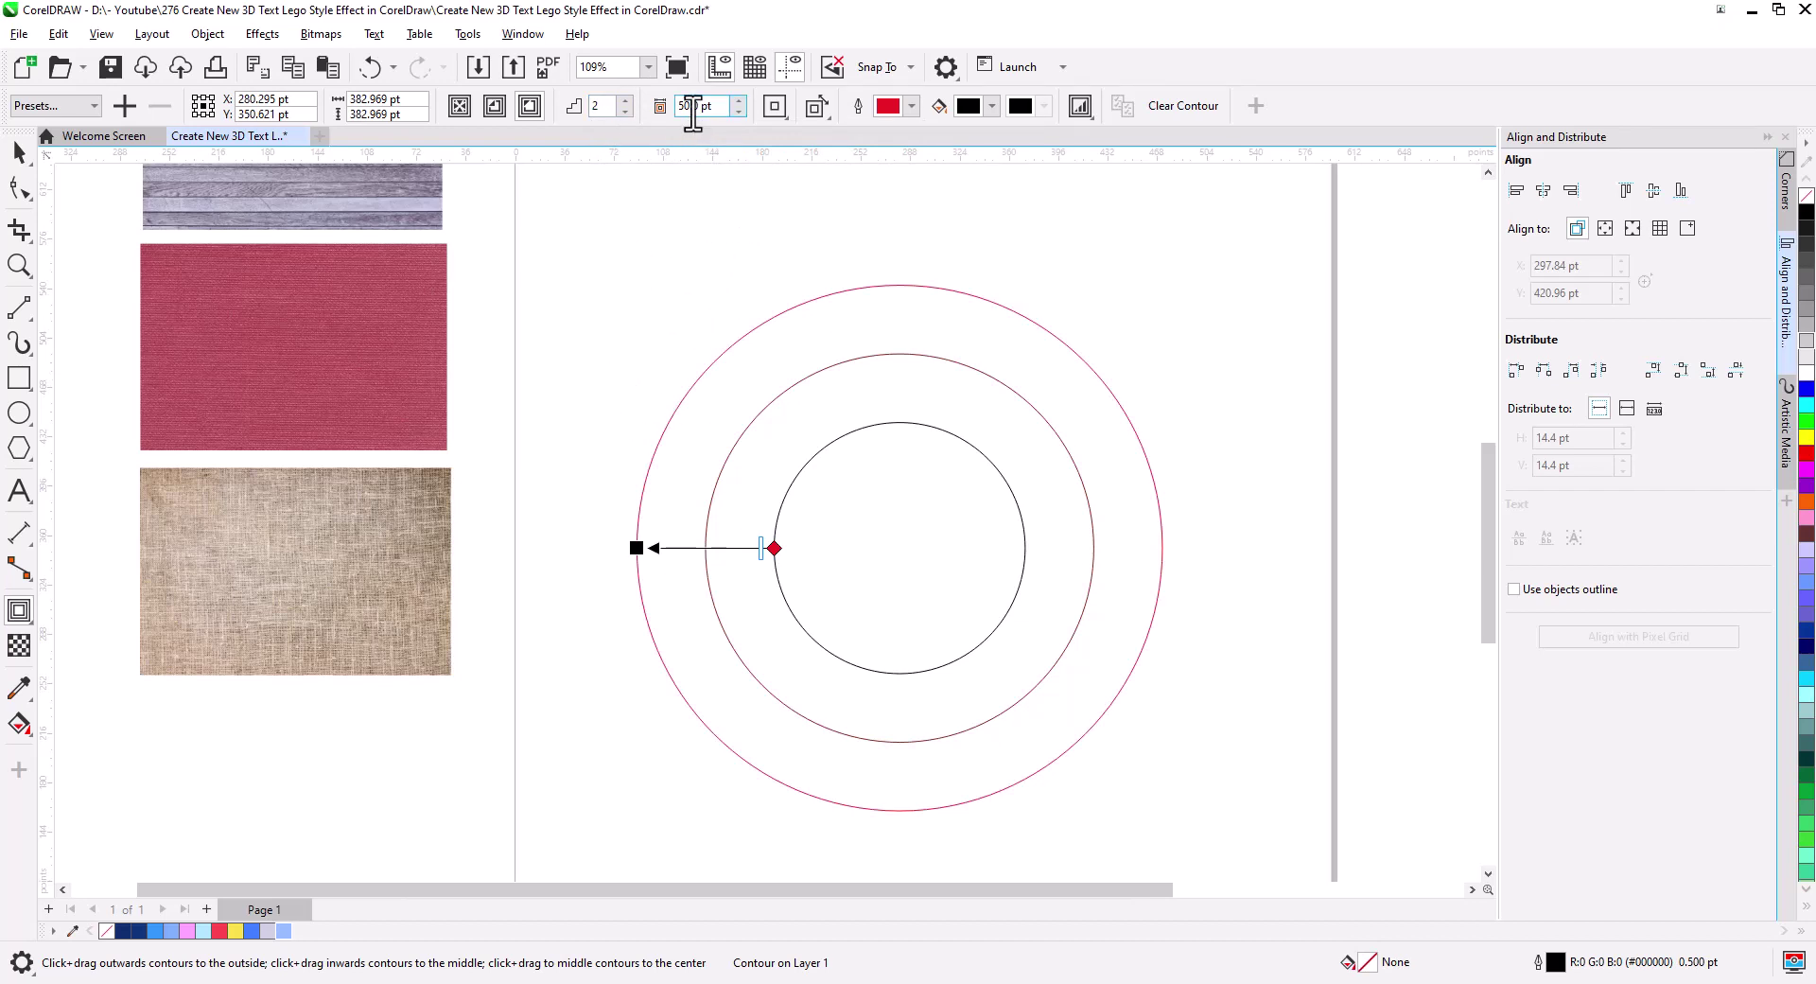
type("60")
key("Return")
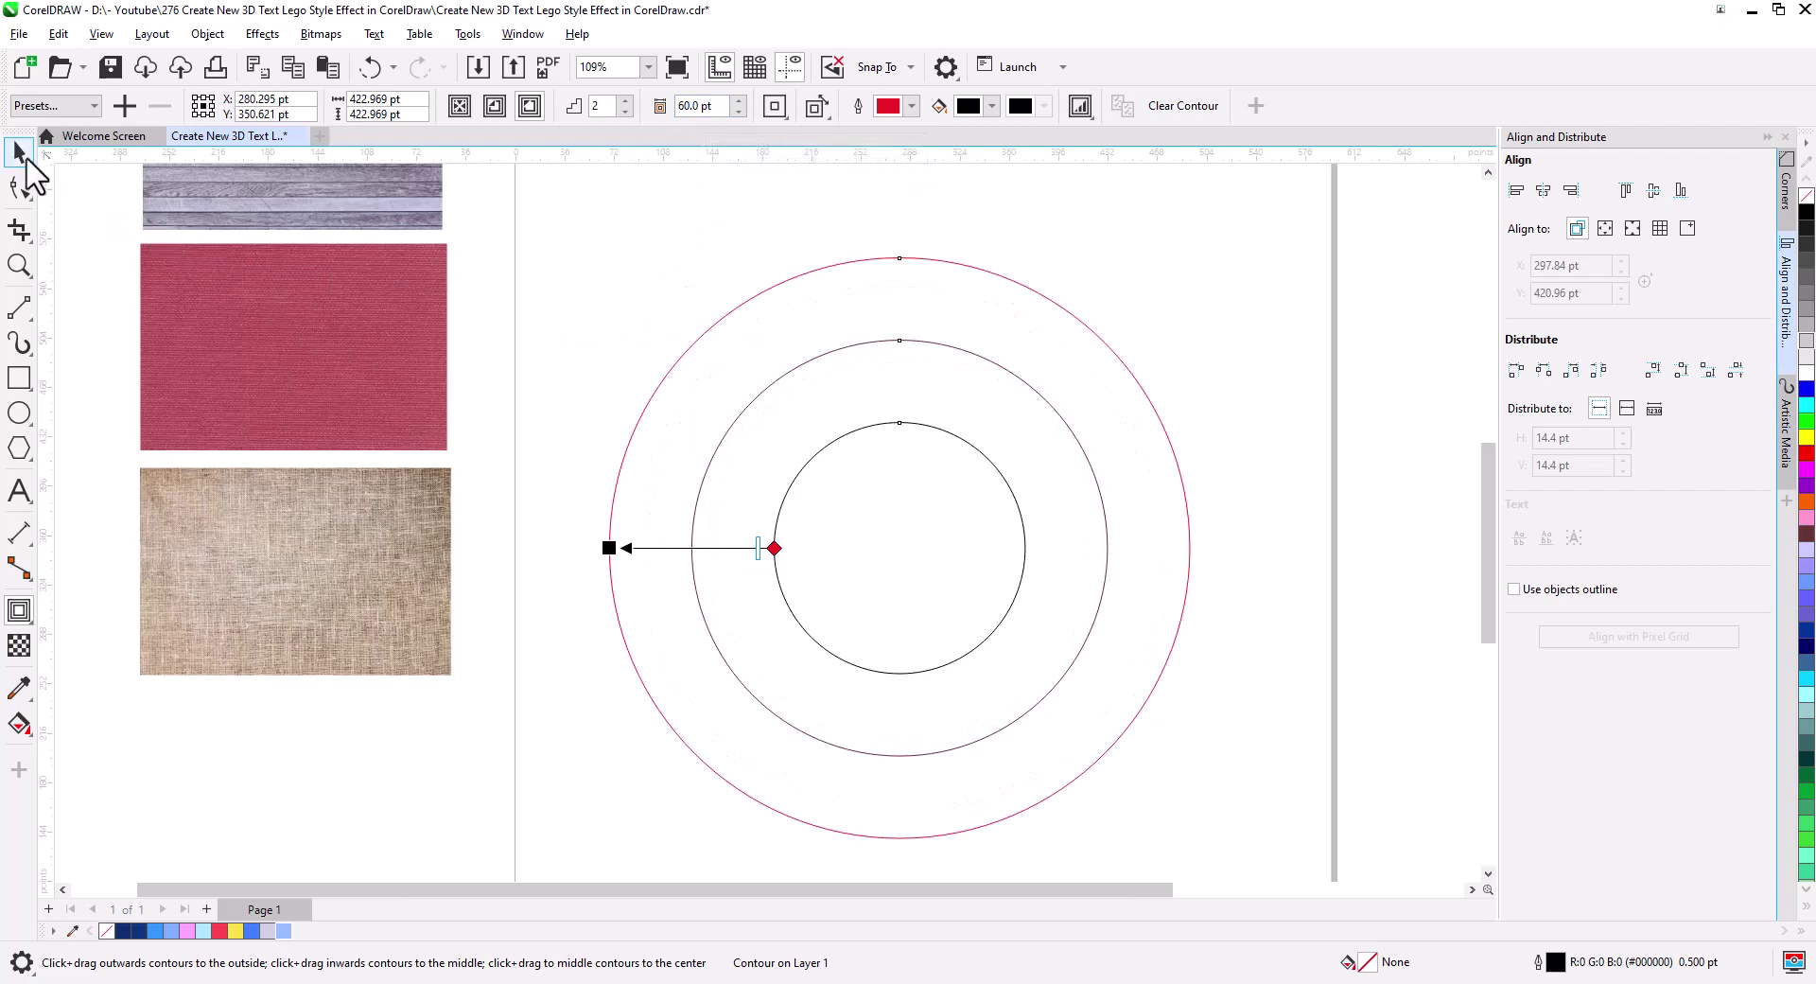
- Break the contour apart so the rings are separate objects
left_click(18, 153)
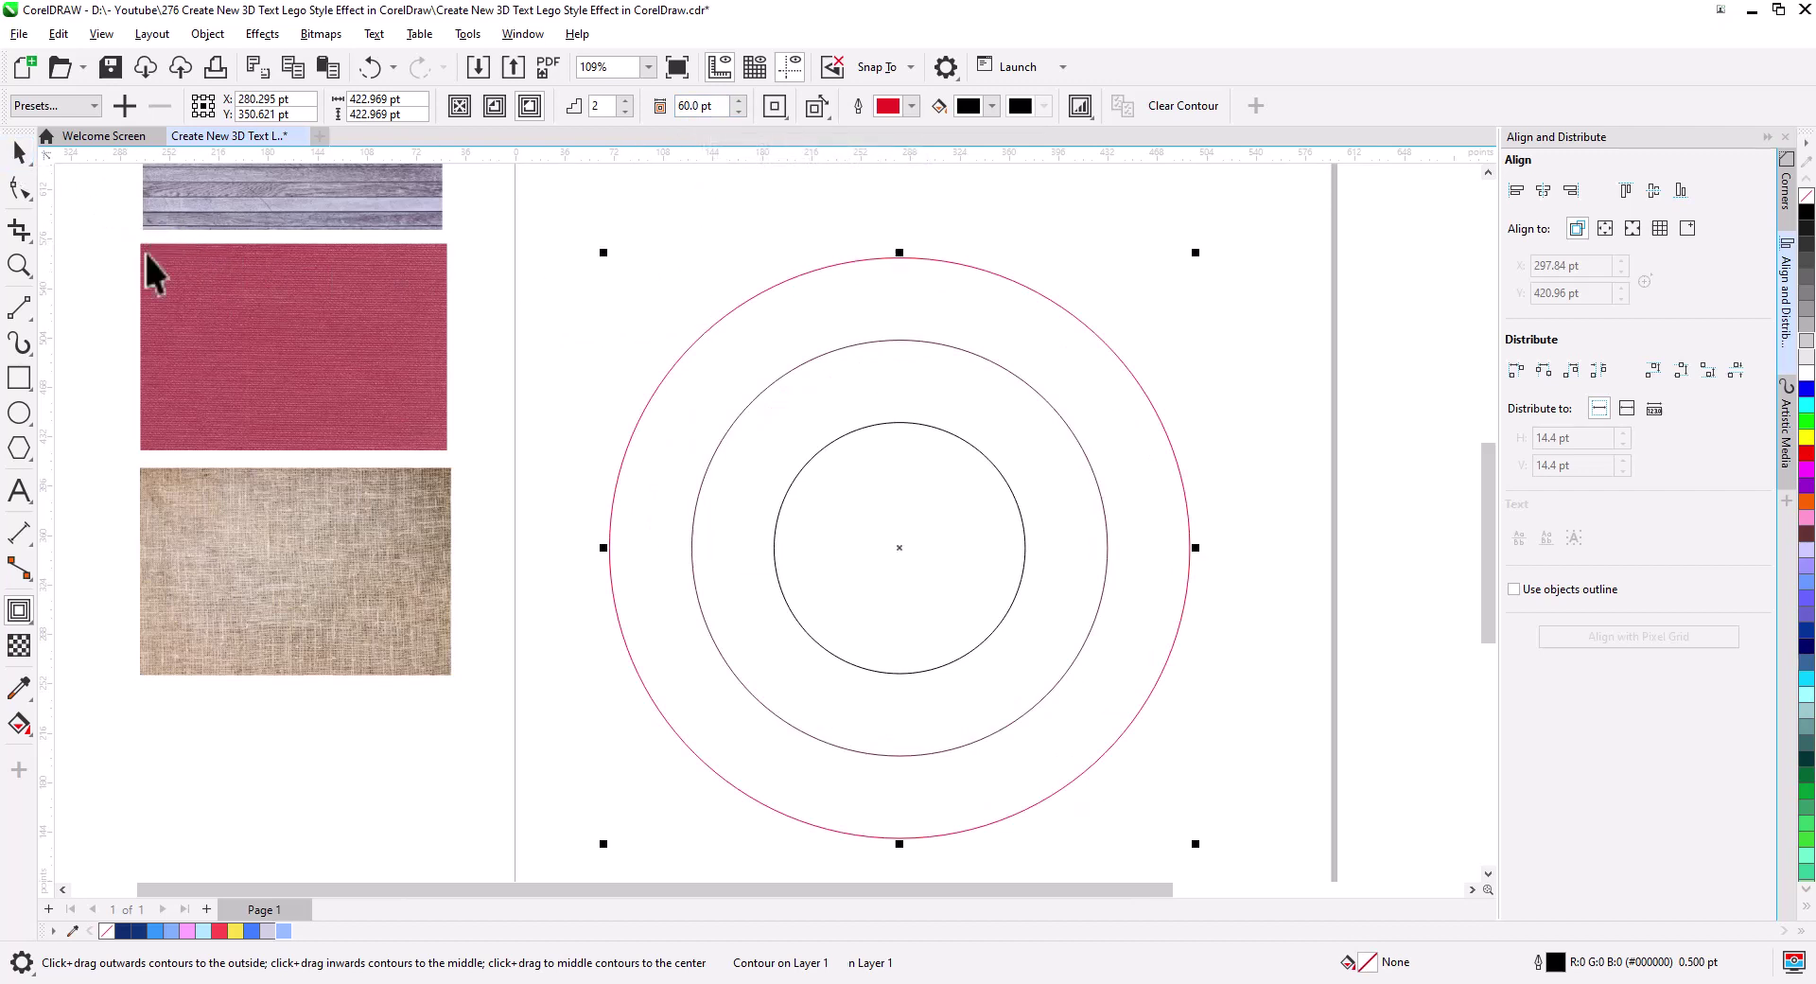
right_click(697, 588)
left_click(740, 602)
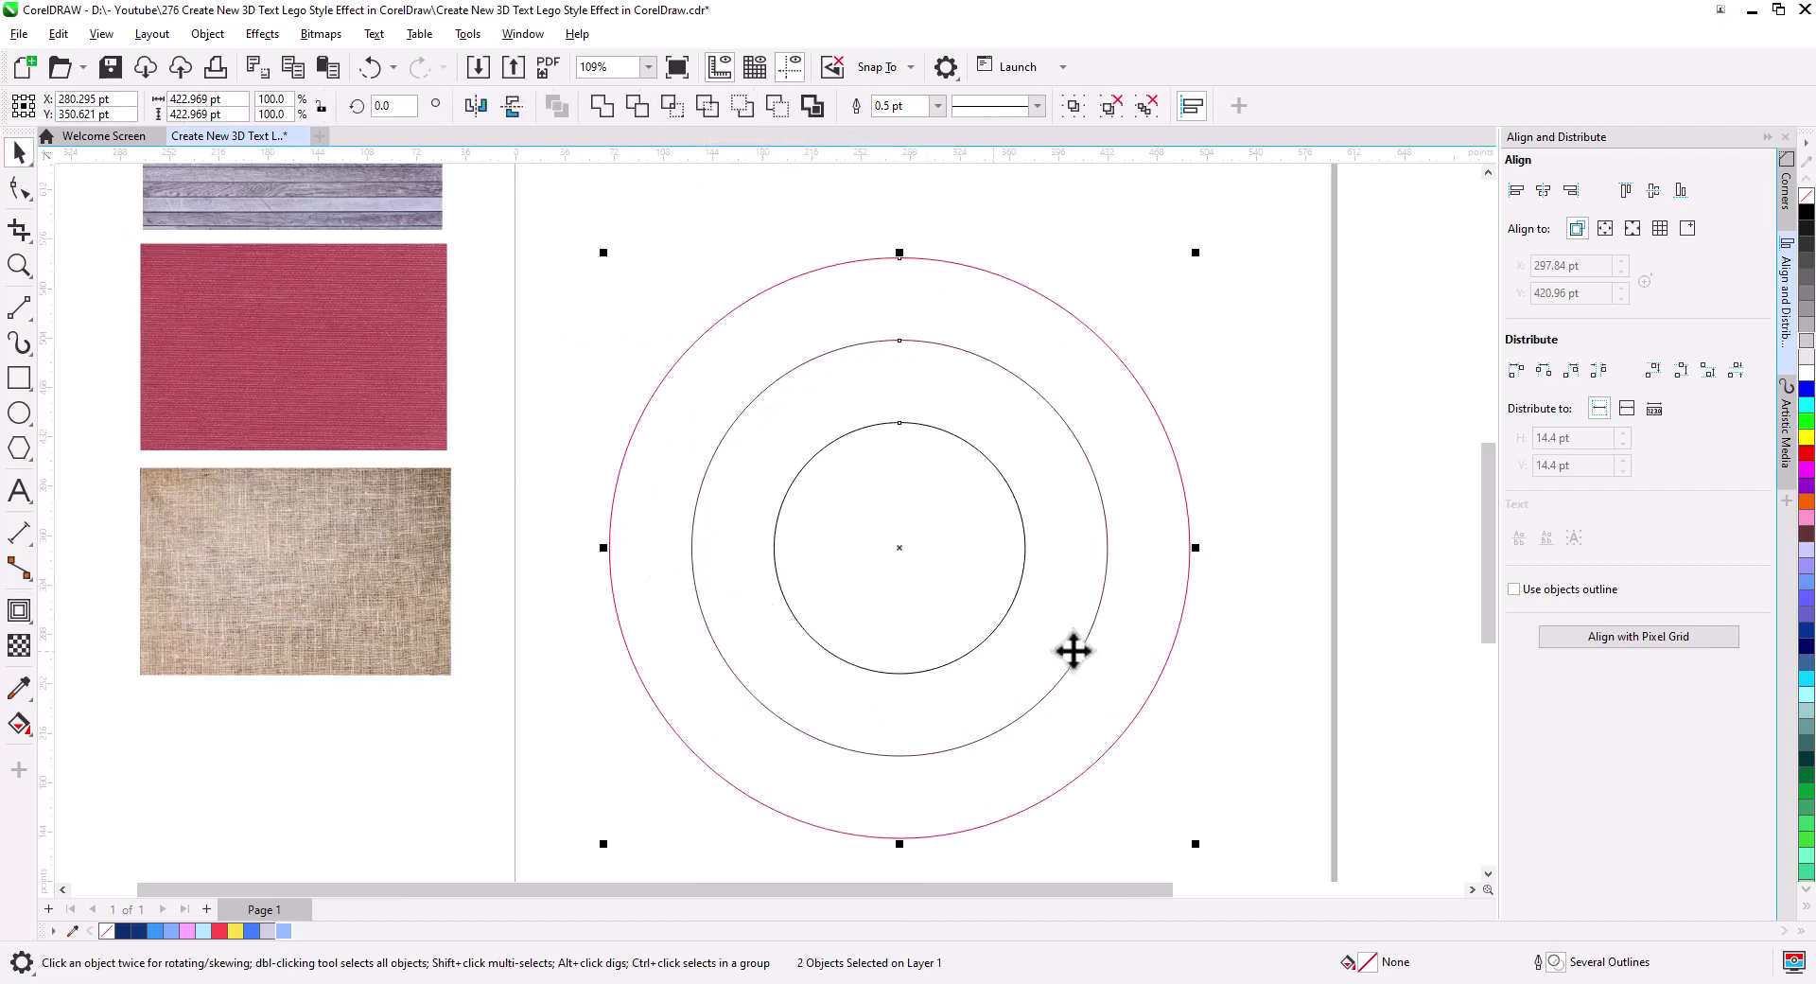
- Draw a horizontal line across the rings and centre it on the inner circle
left_click(1282, 673)
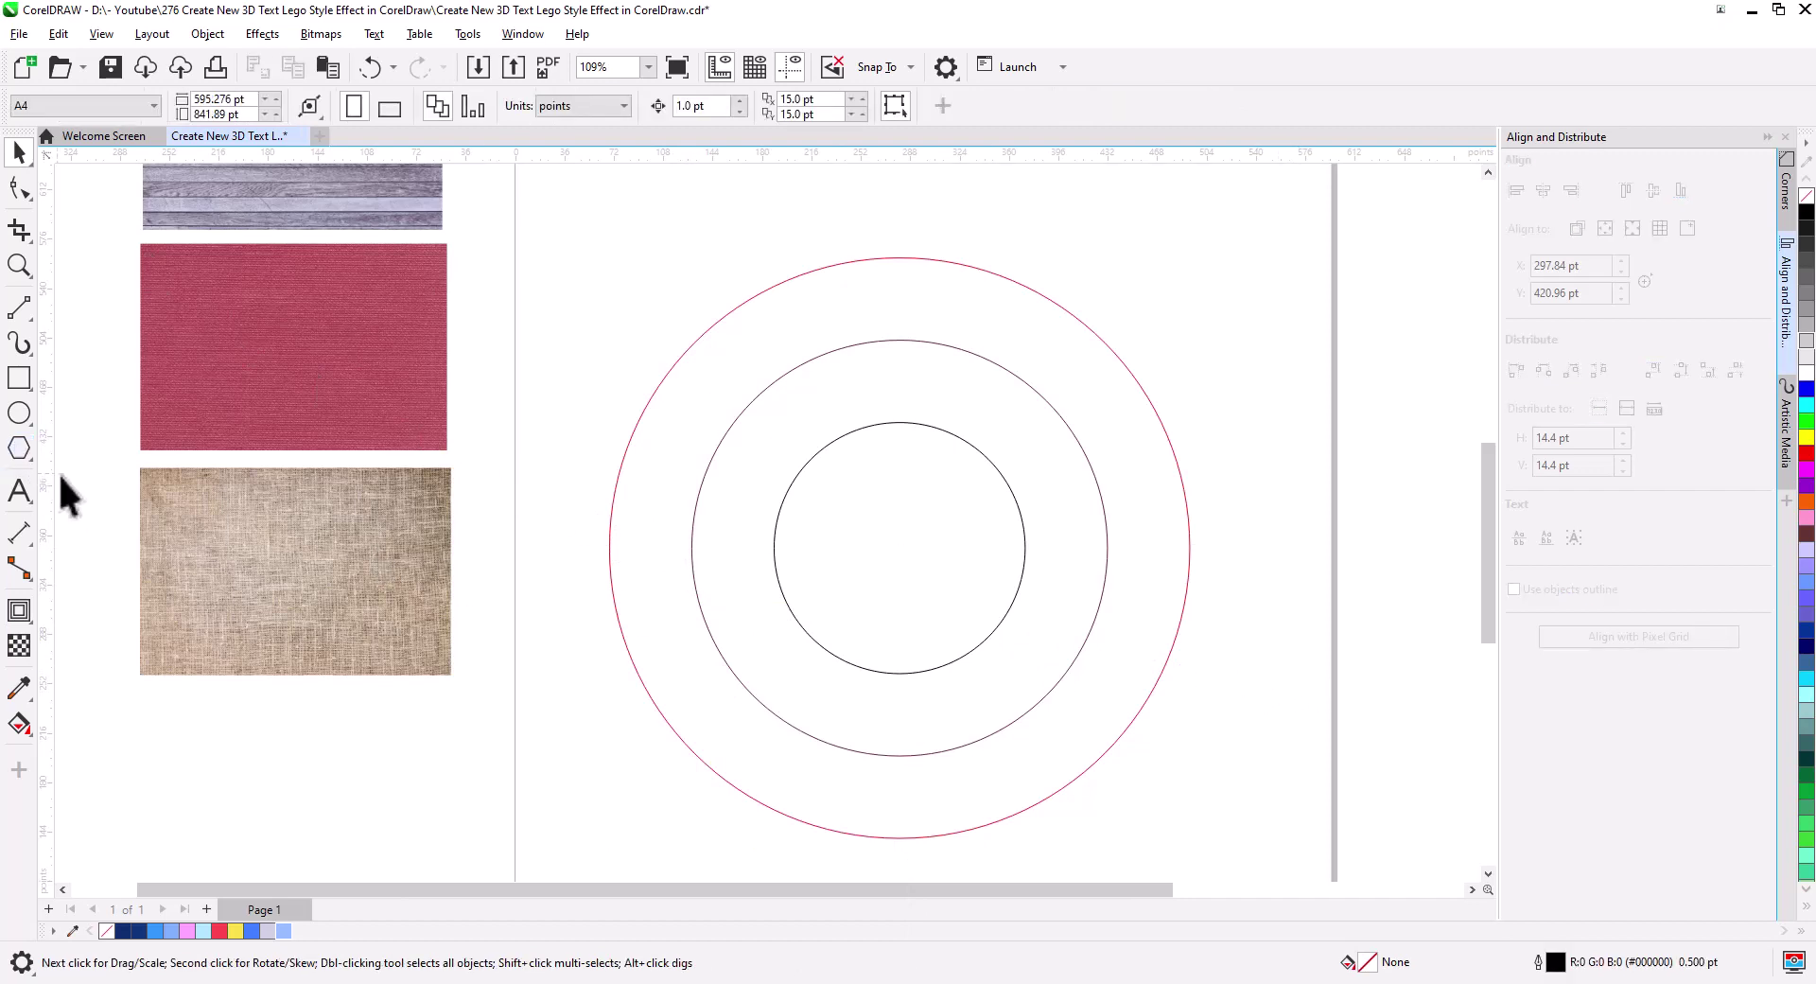
key("h")
left_click_drag(827, 506, 856, 549)
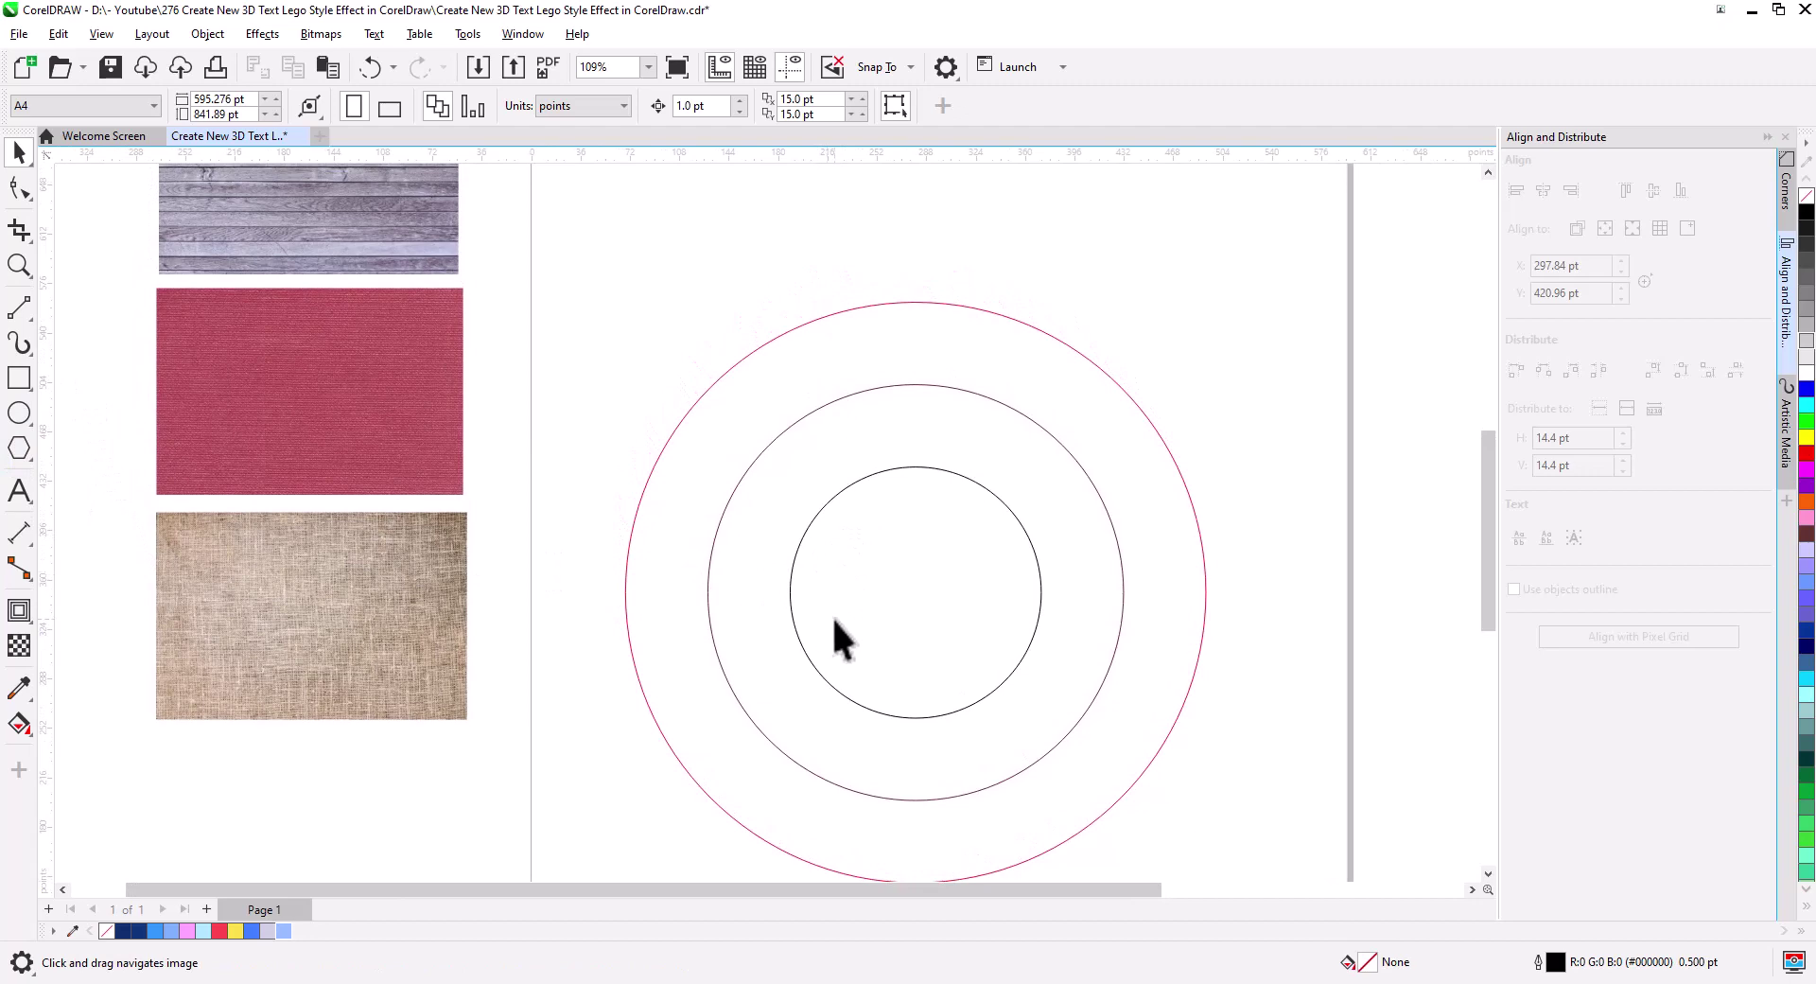
left_click_drag(834, 621, 851, 563)
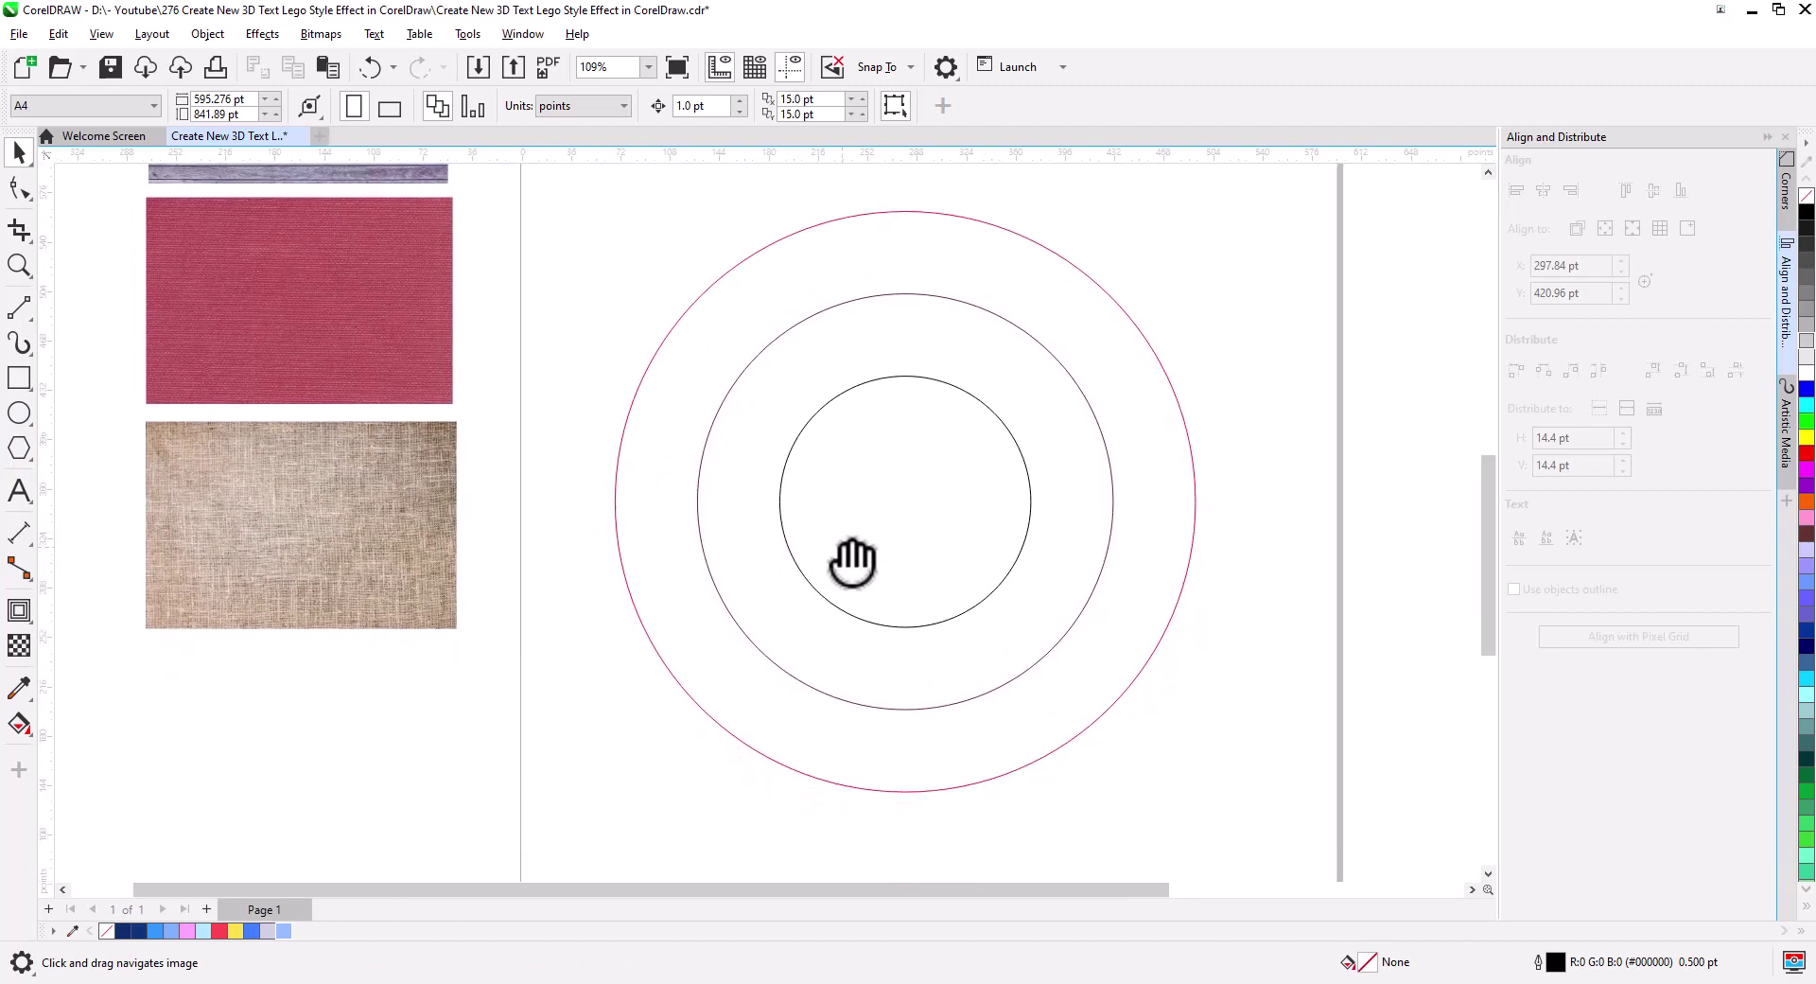
left_click(19, 307)
left_click_drag(558, 514, 1309, 515)
left_click(19, 151)
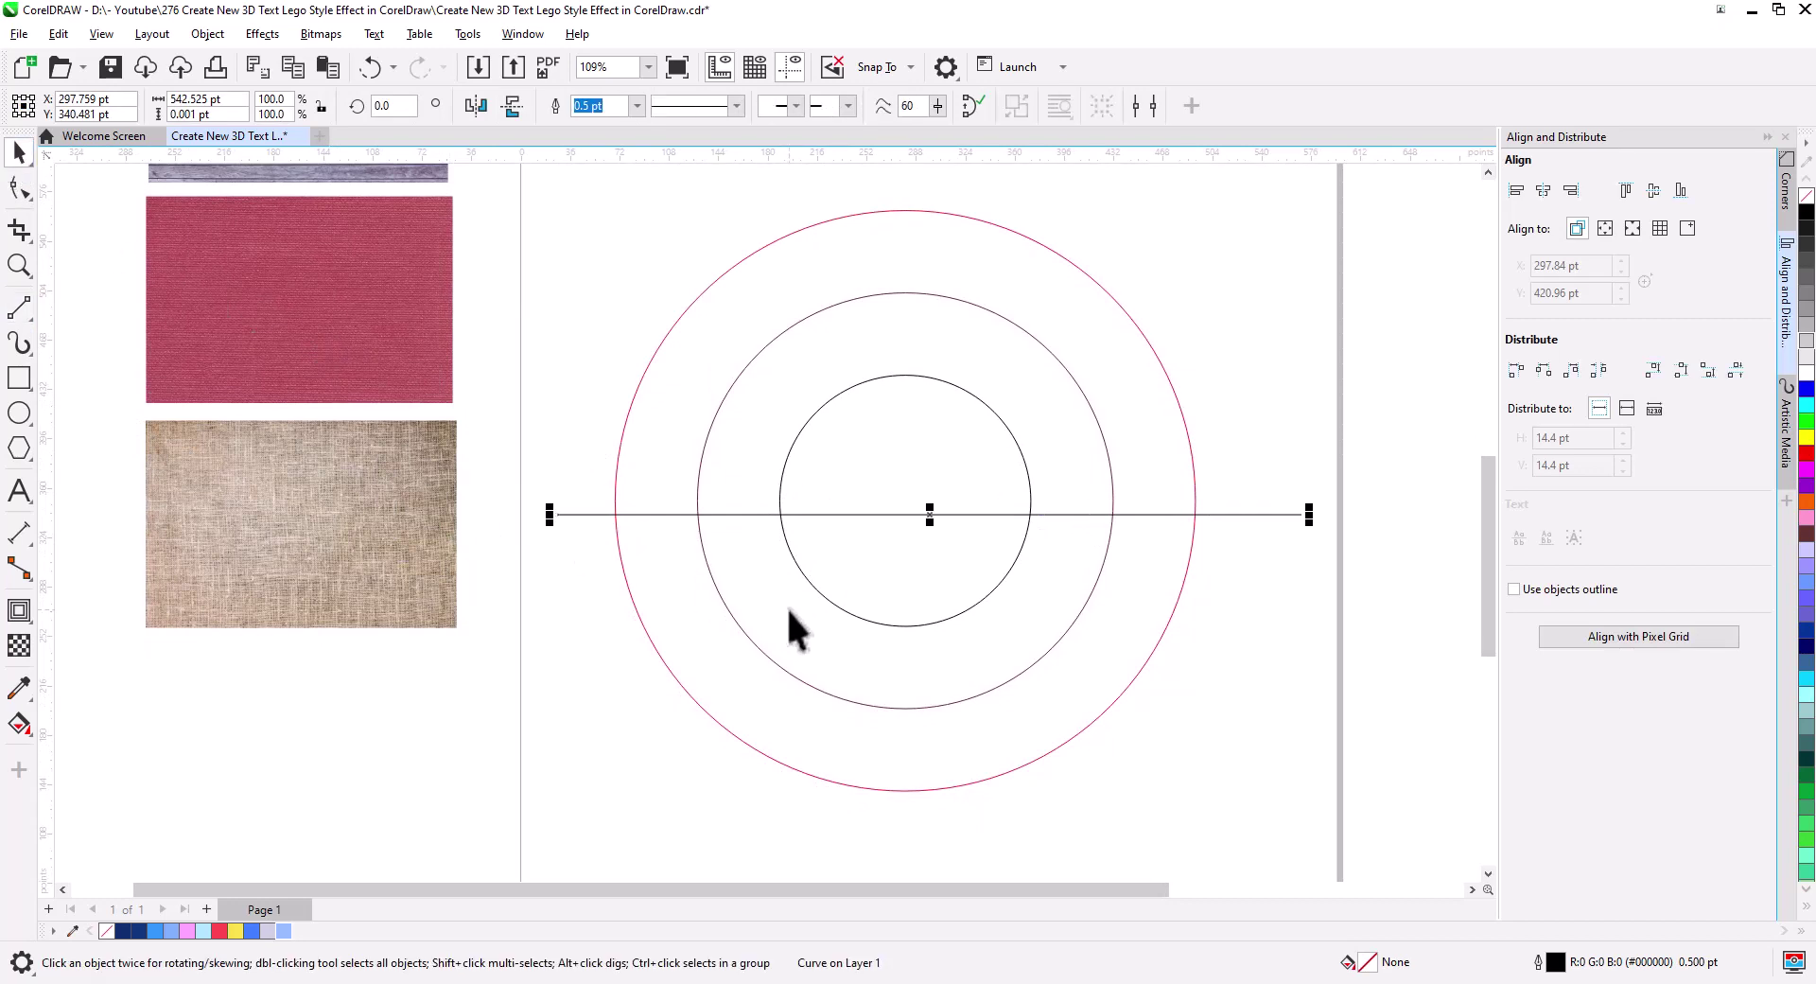
left_click(840, 607, "shift")
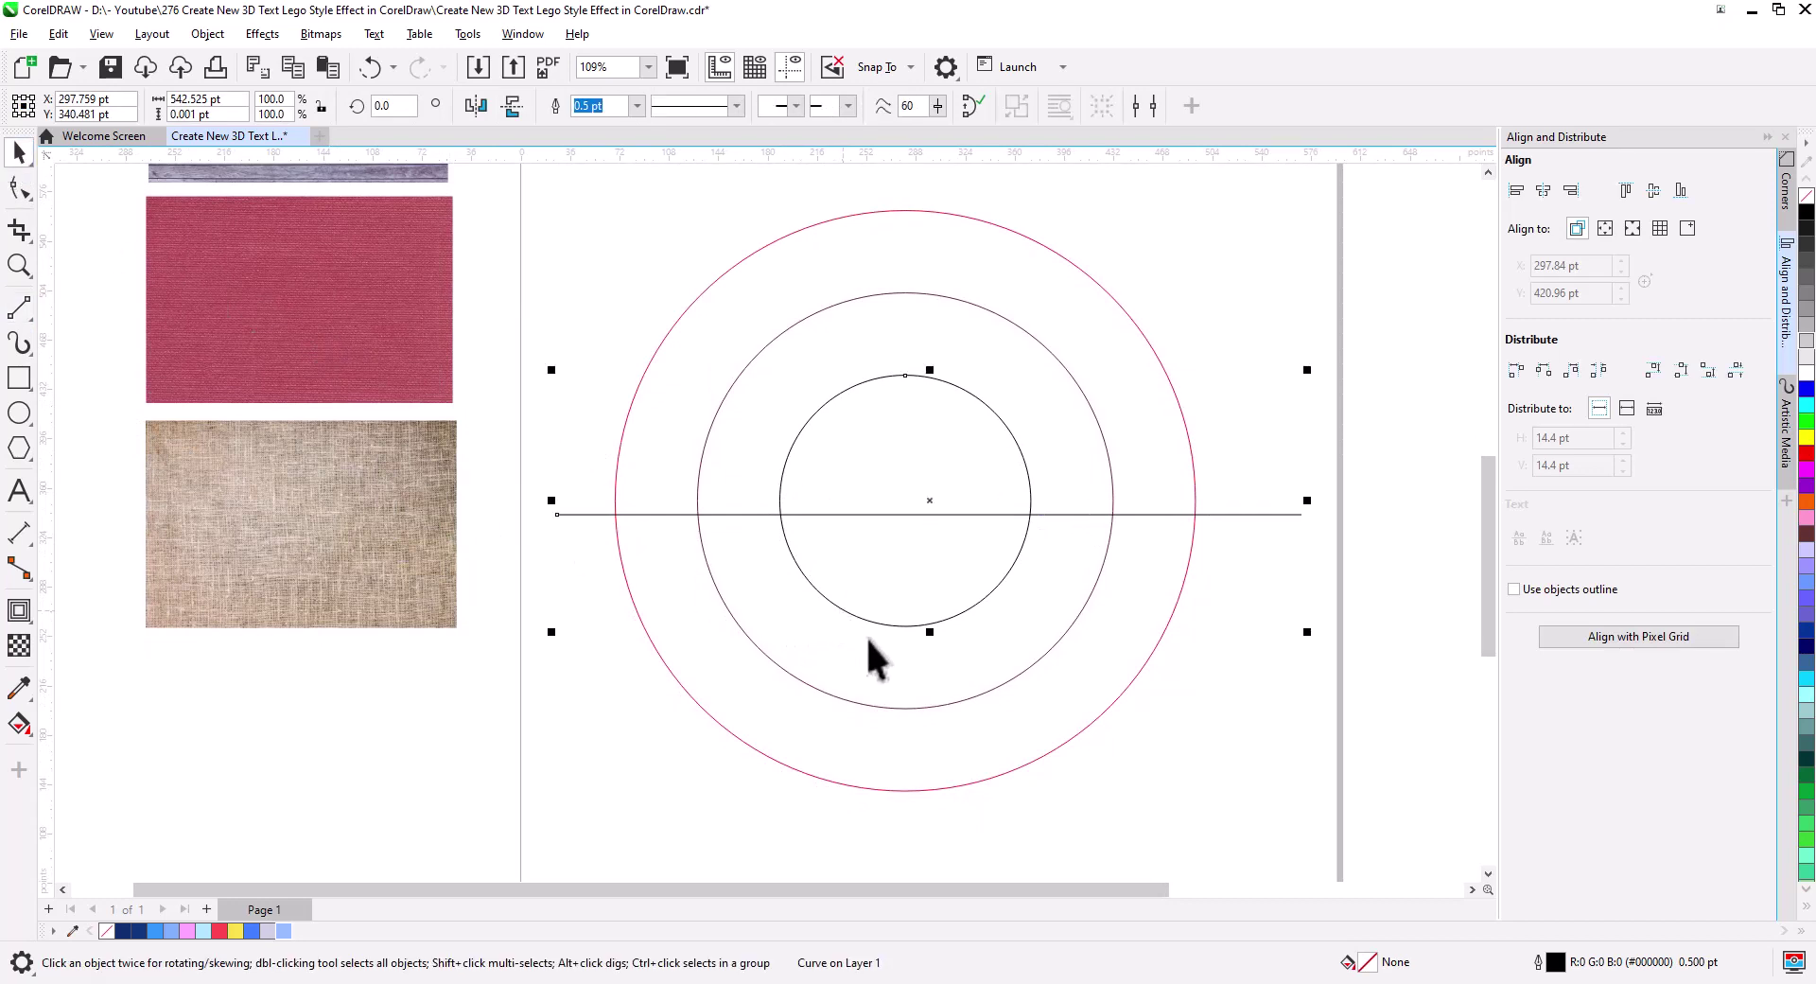
left_click(1653, 191)
left_click(1543, 190)
left_click(1212, 666)
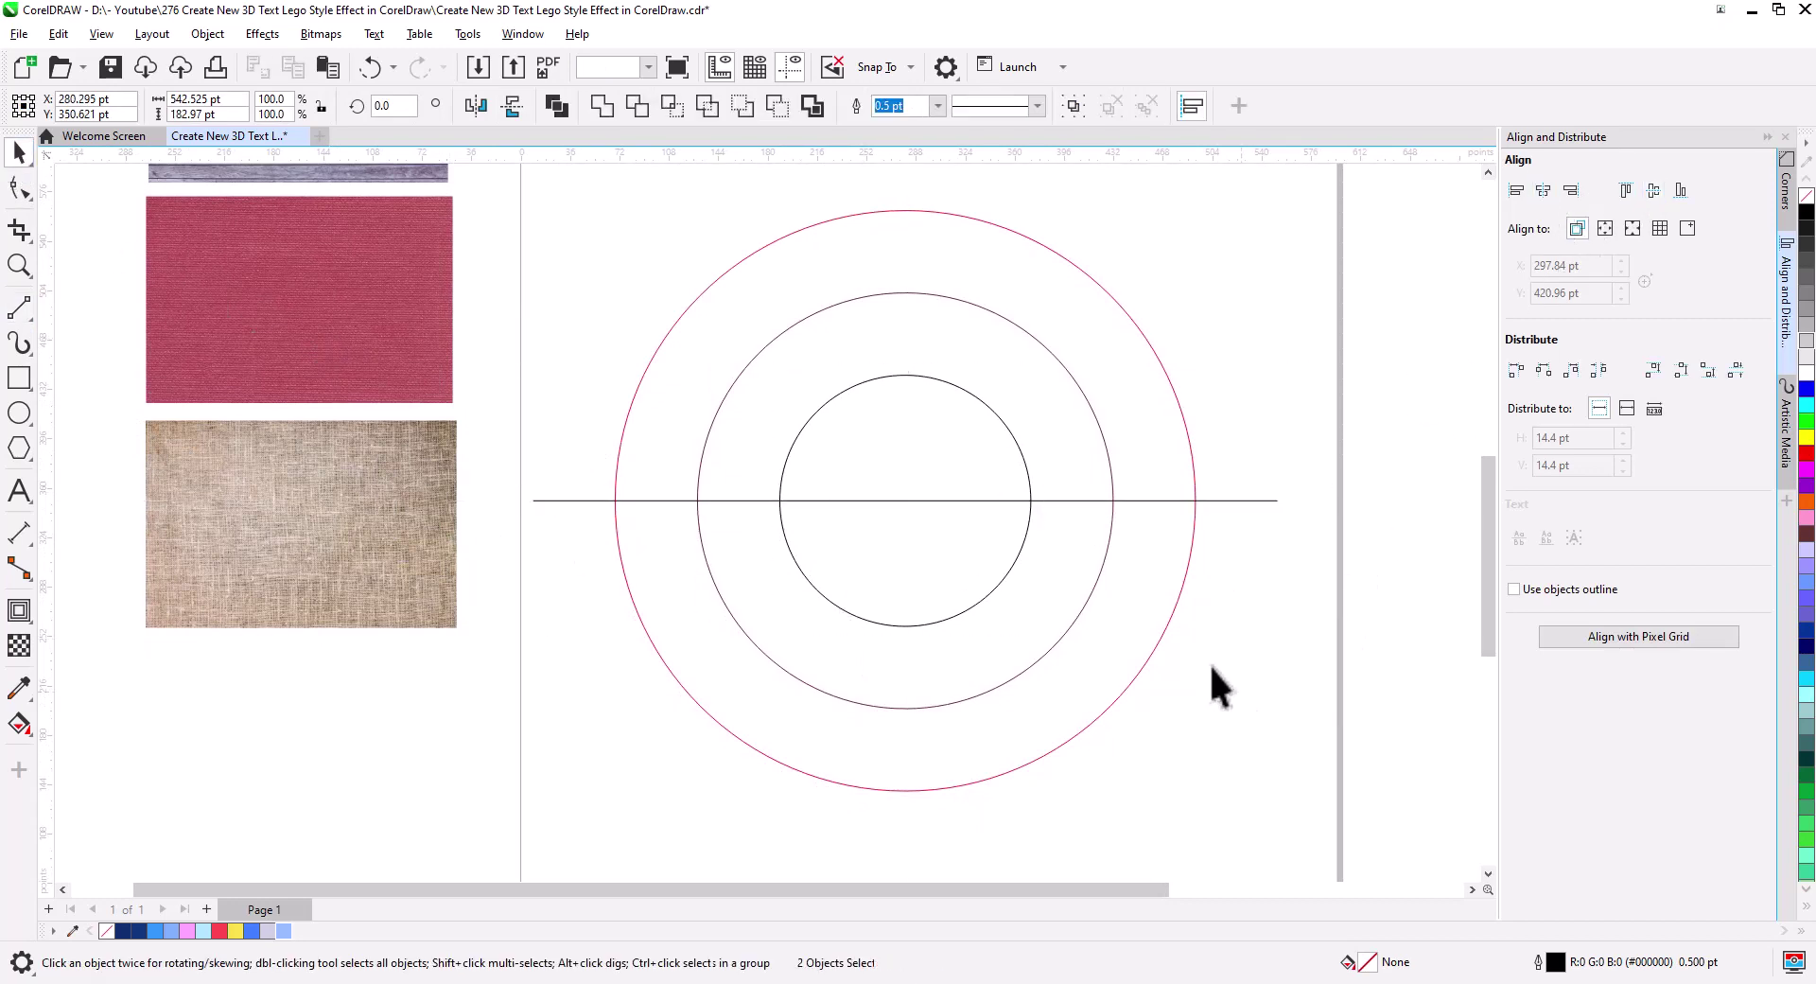
left_click(1211, 665)
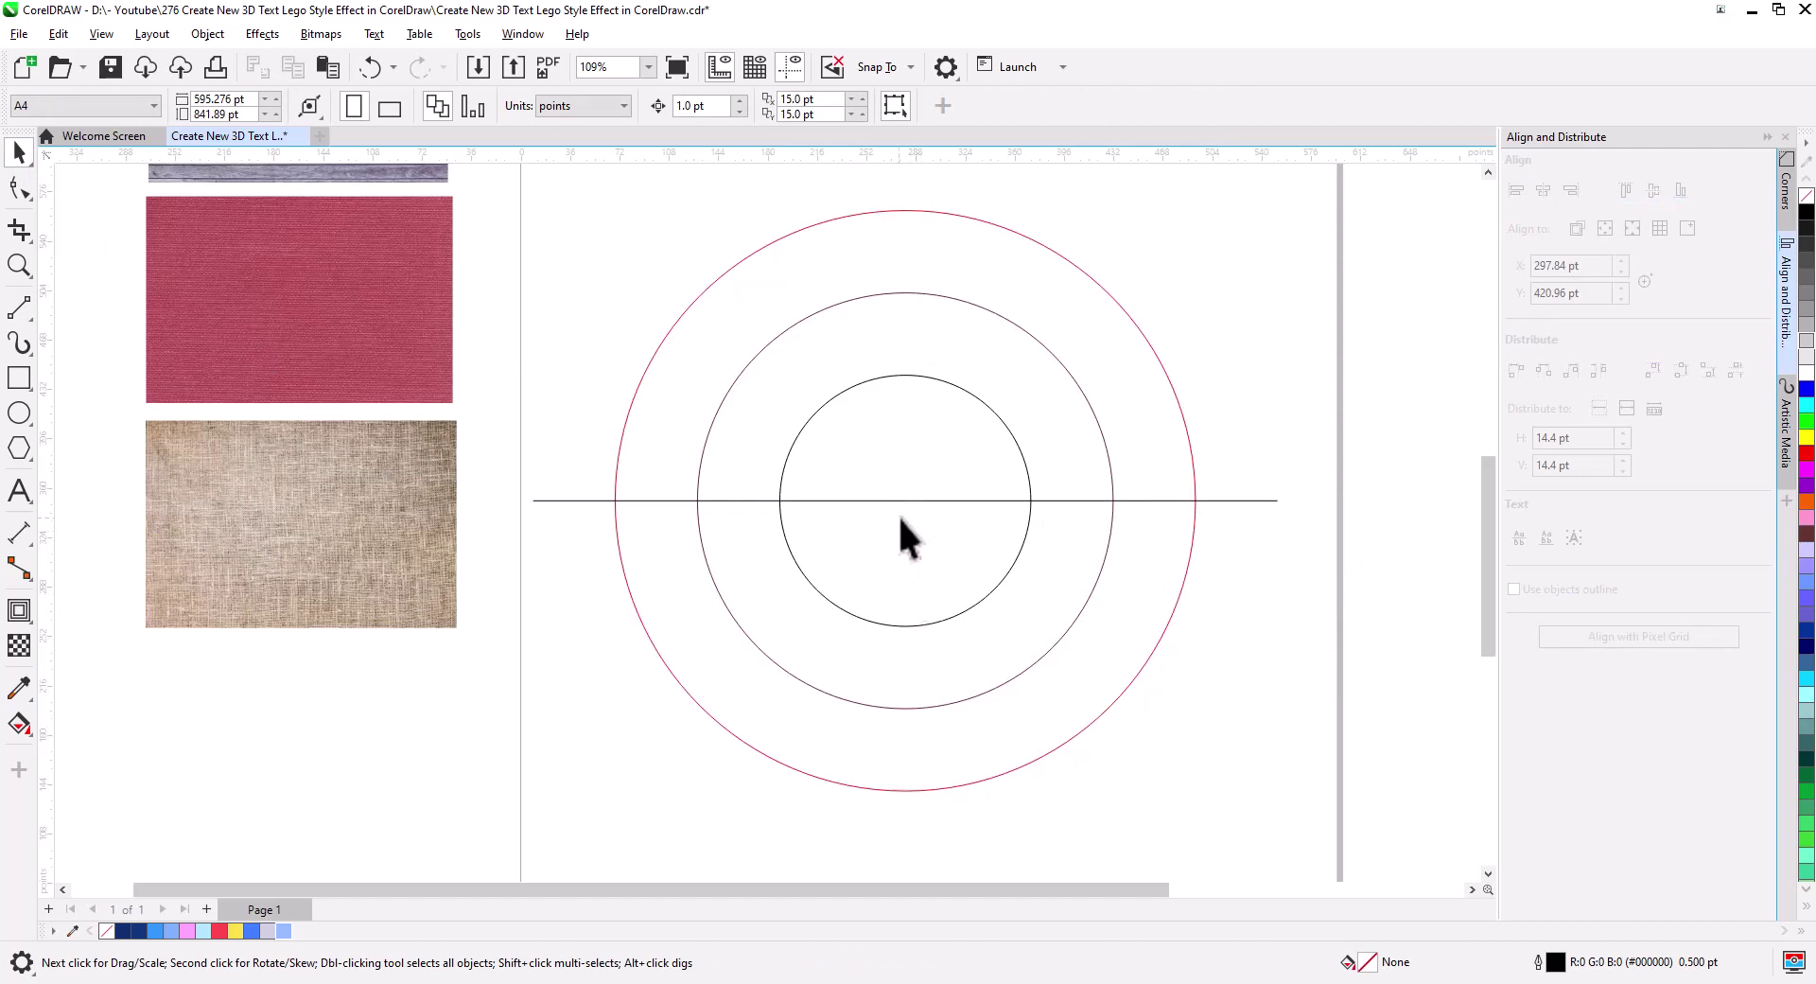
- Draw a vertical line through the rings and centre it on the circles
left_click_drag(899, 514, 914, 563)
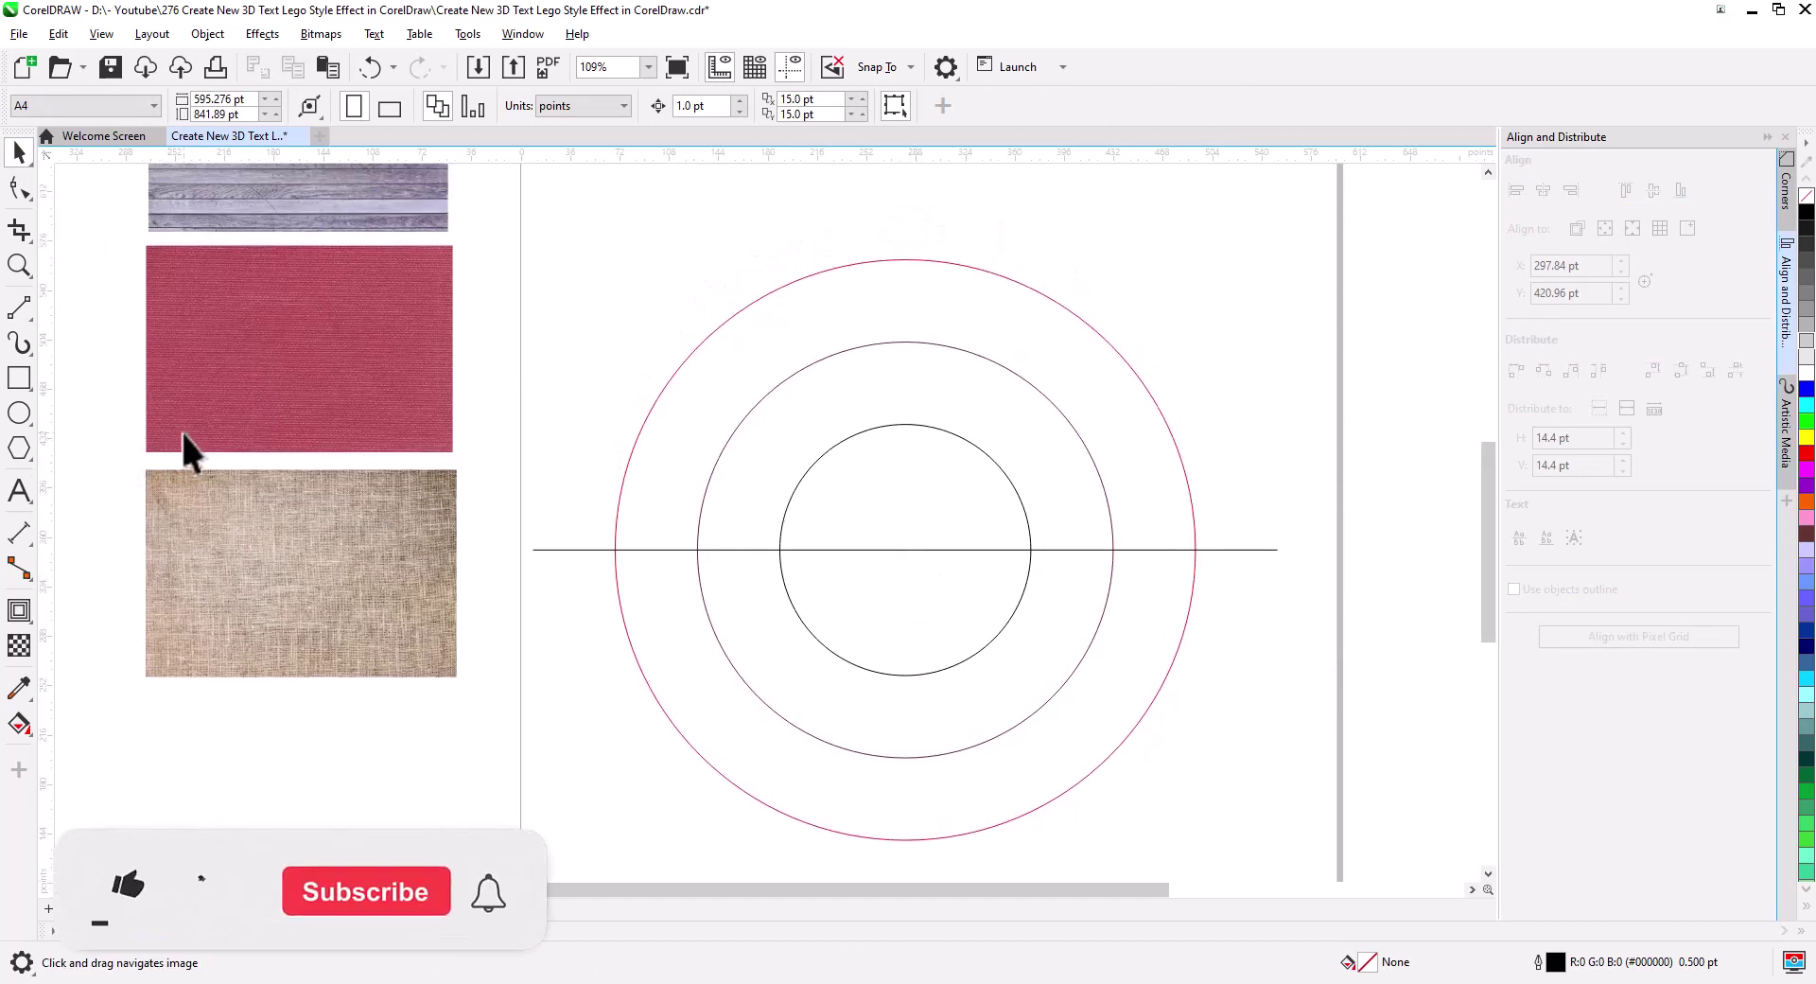
left_click(19, 307)
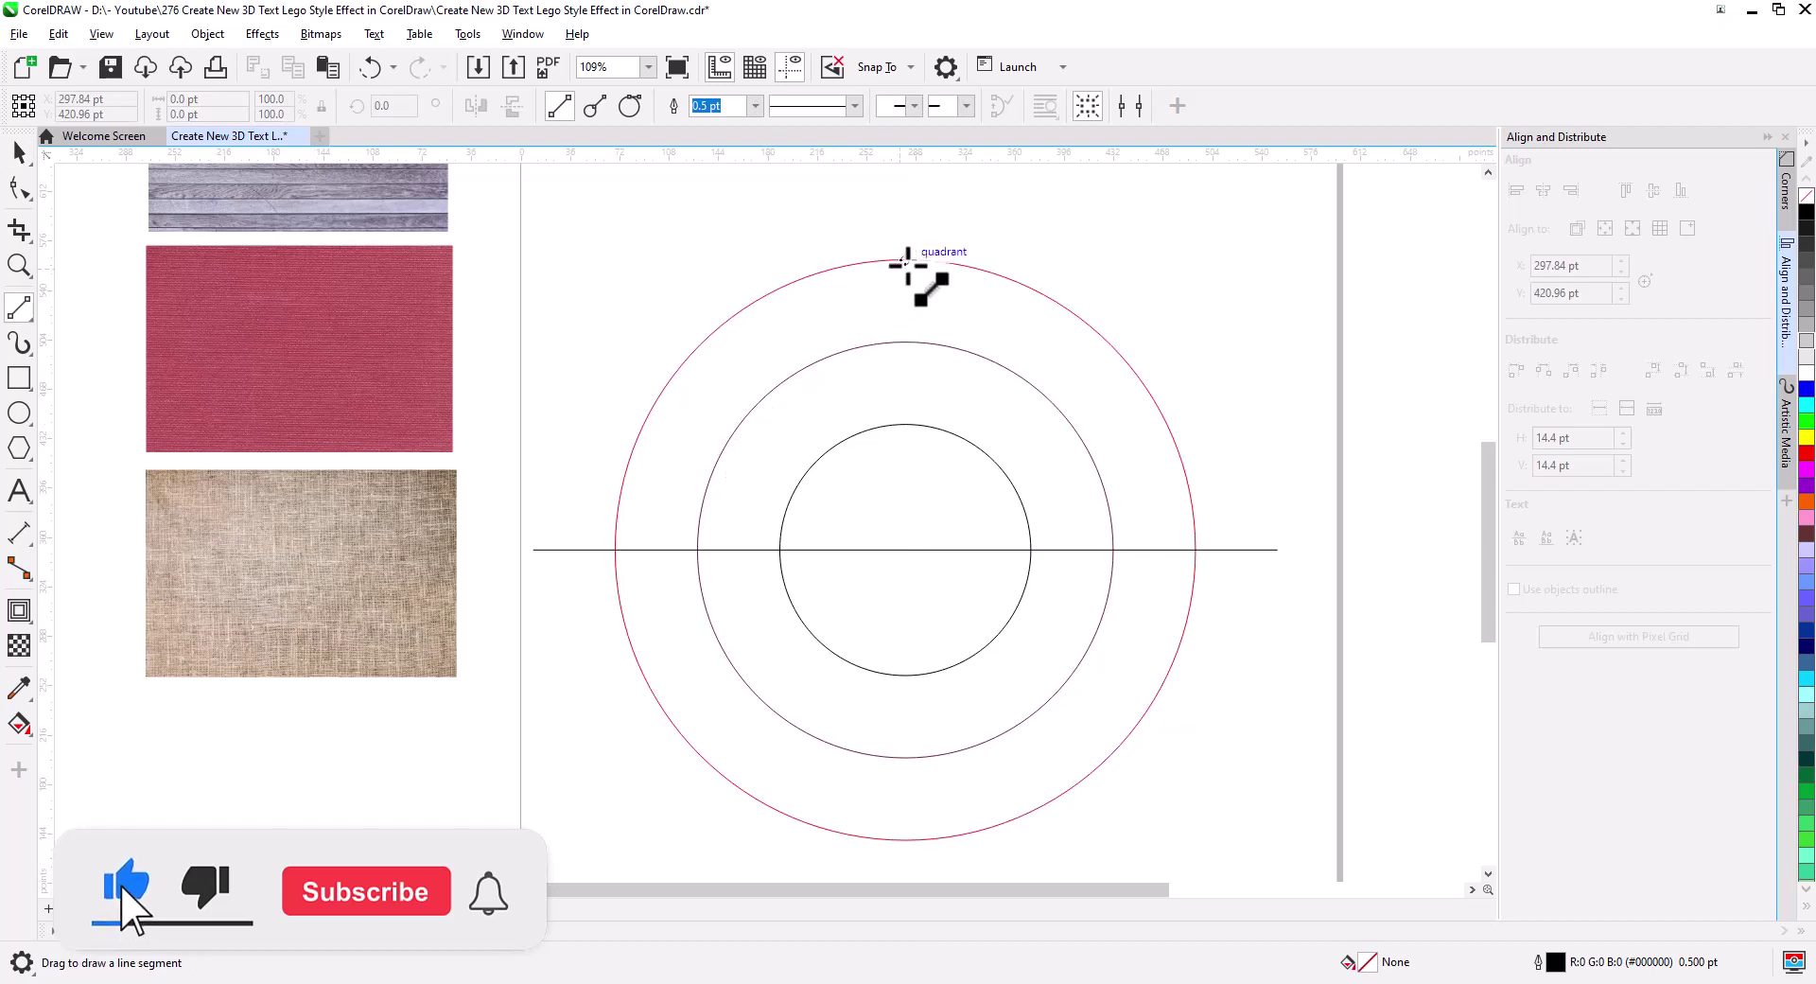
left_click_drag(913, 227, 913, 870)
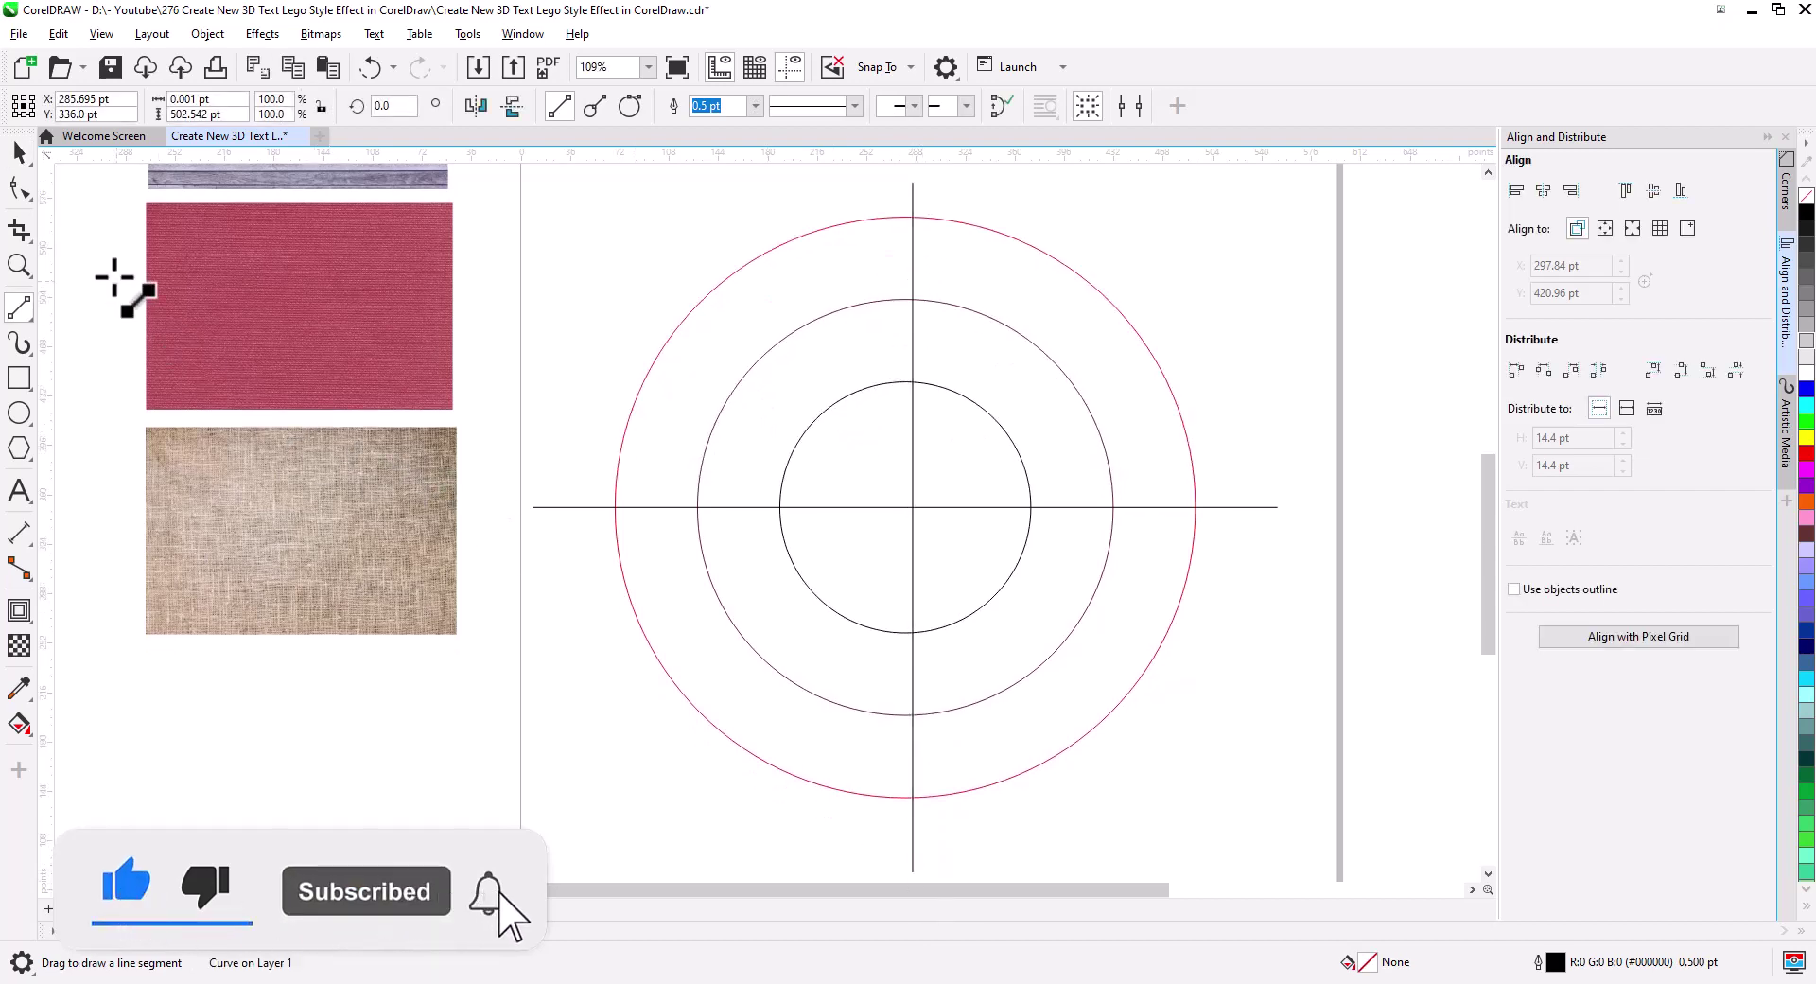
left_click(19, 151)
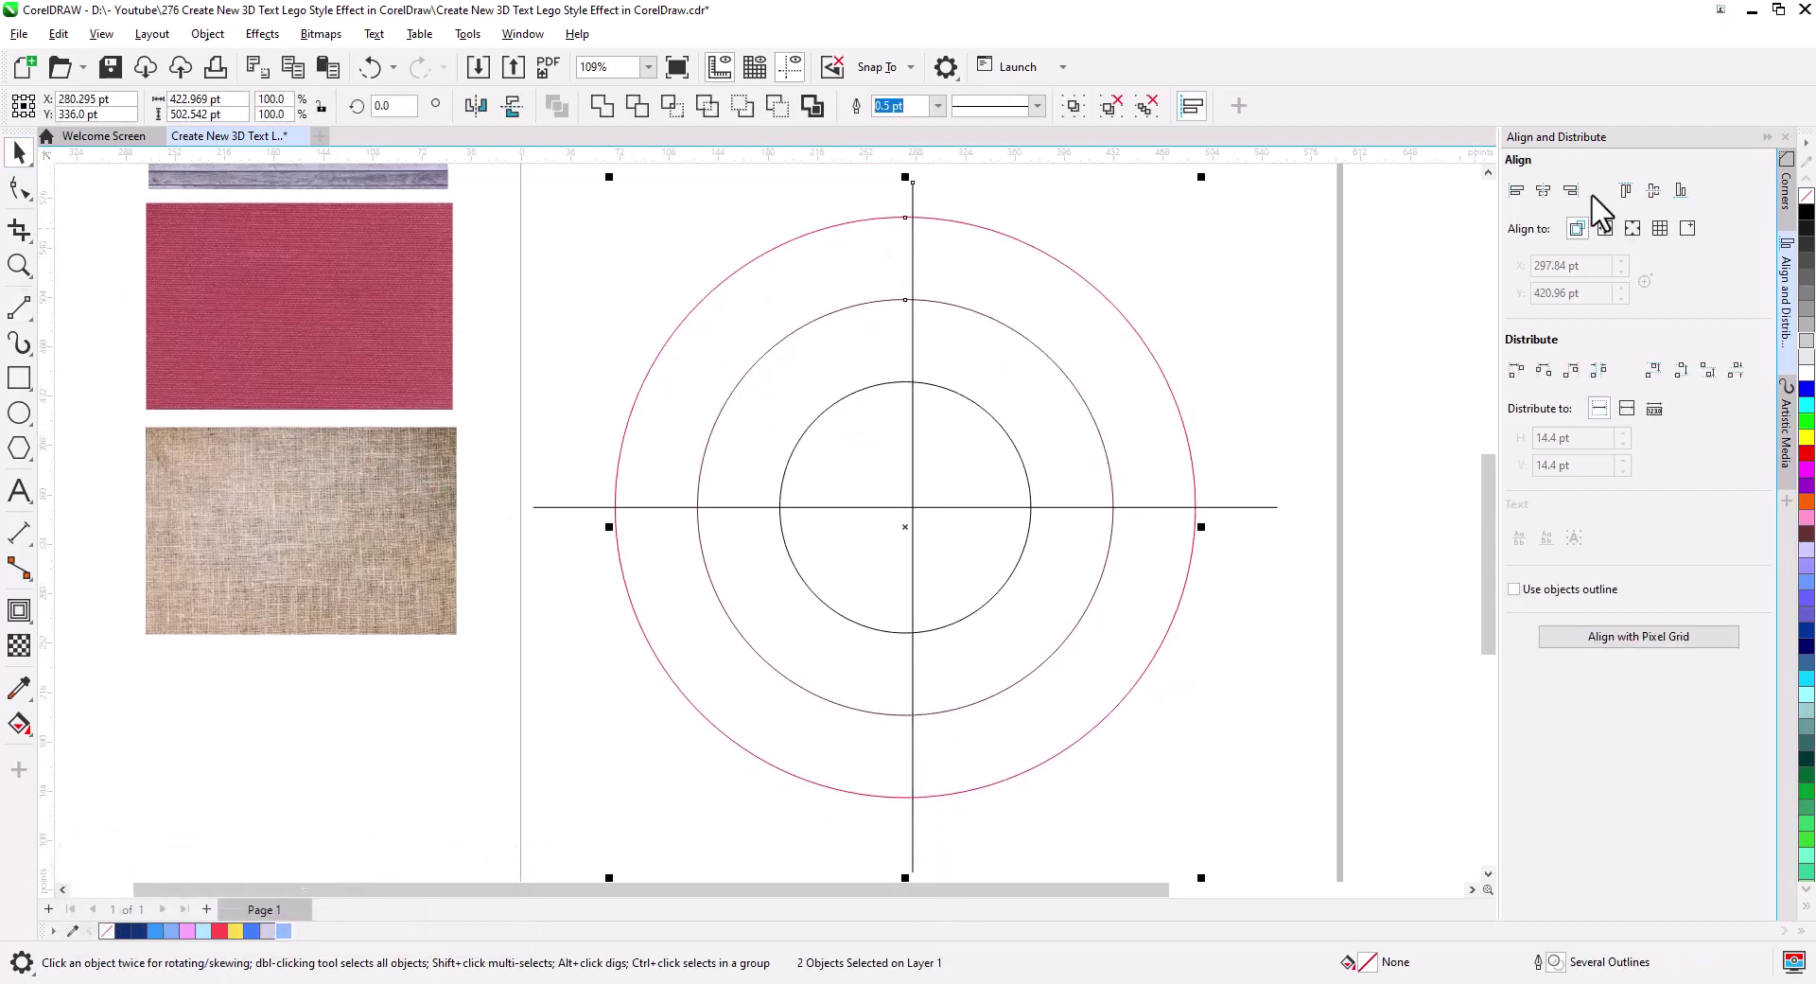
left_click(1542, 192)
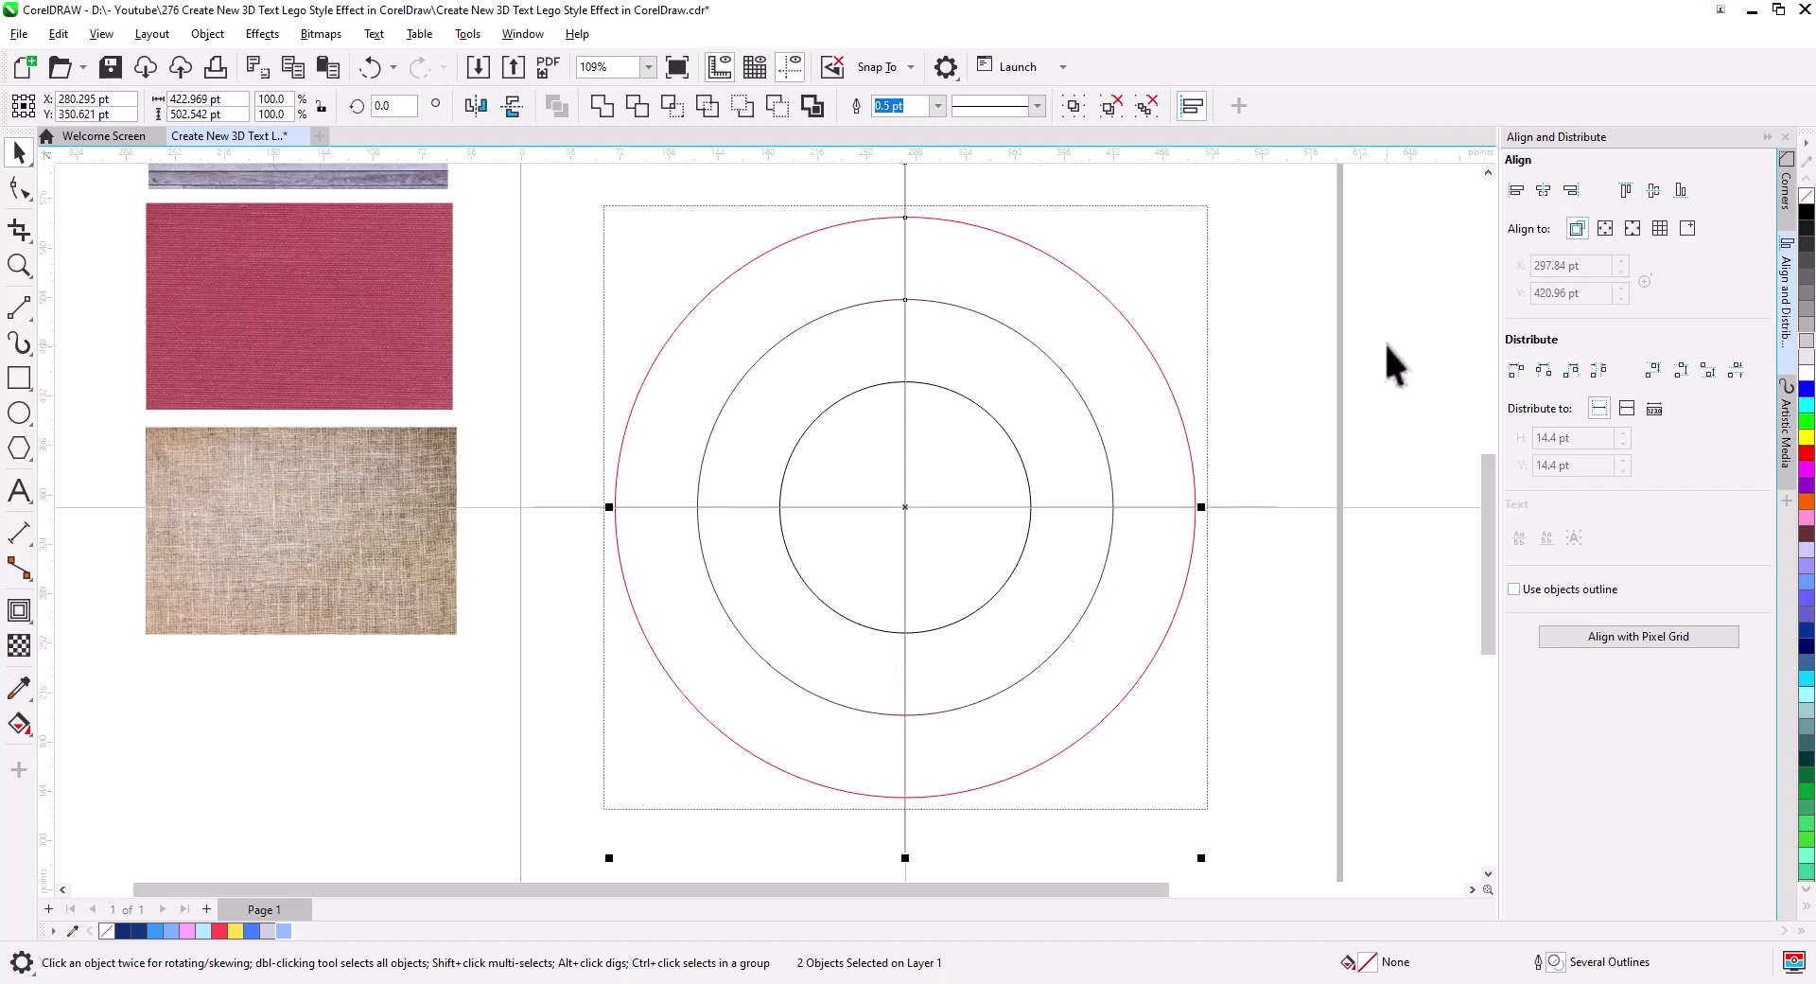
left_click(1250, 380)
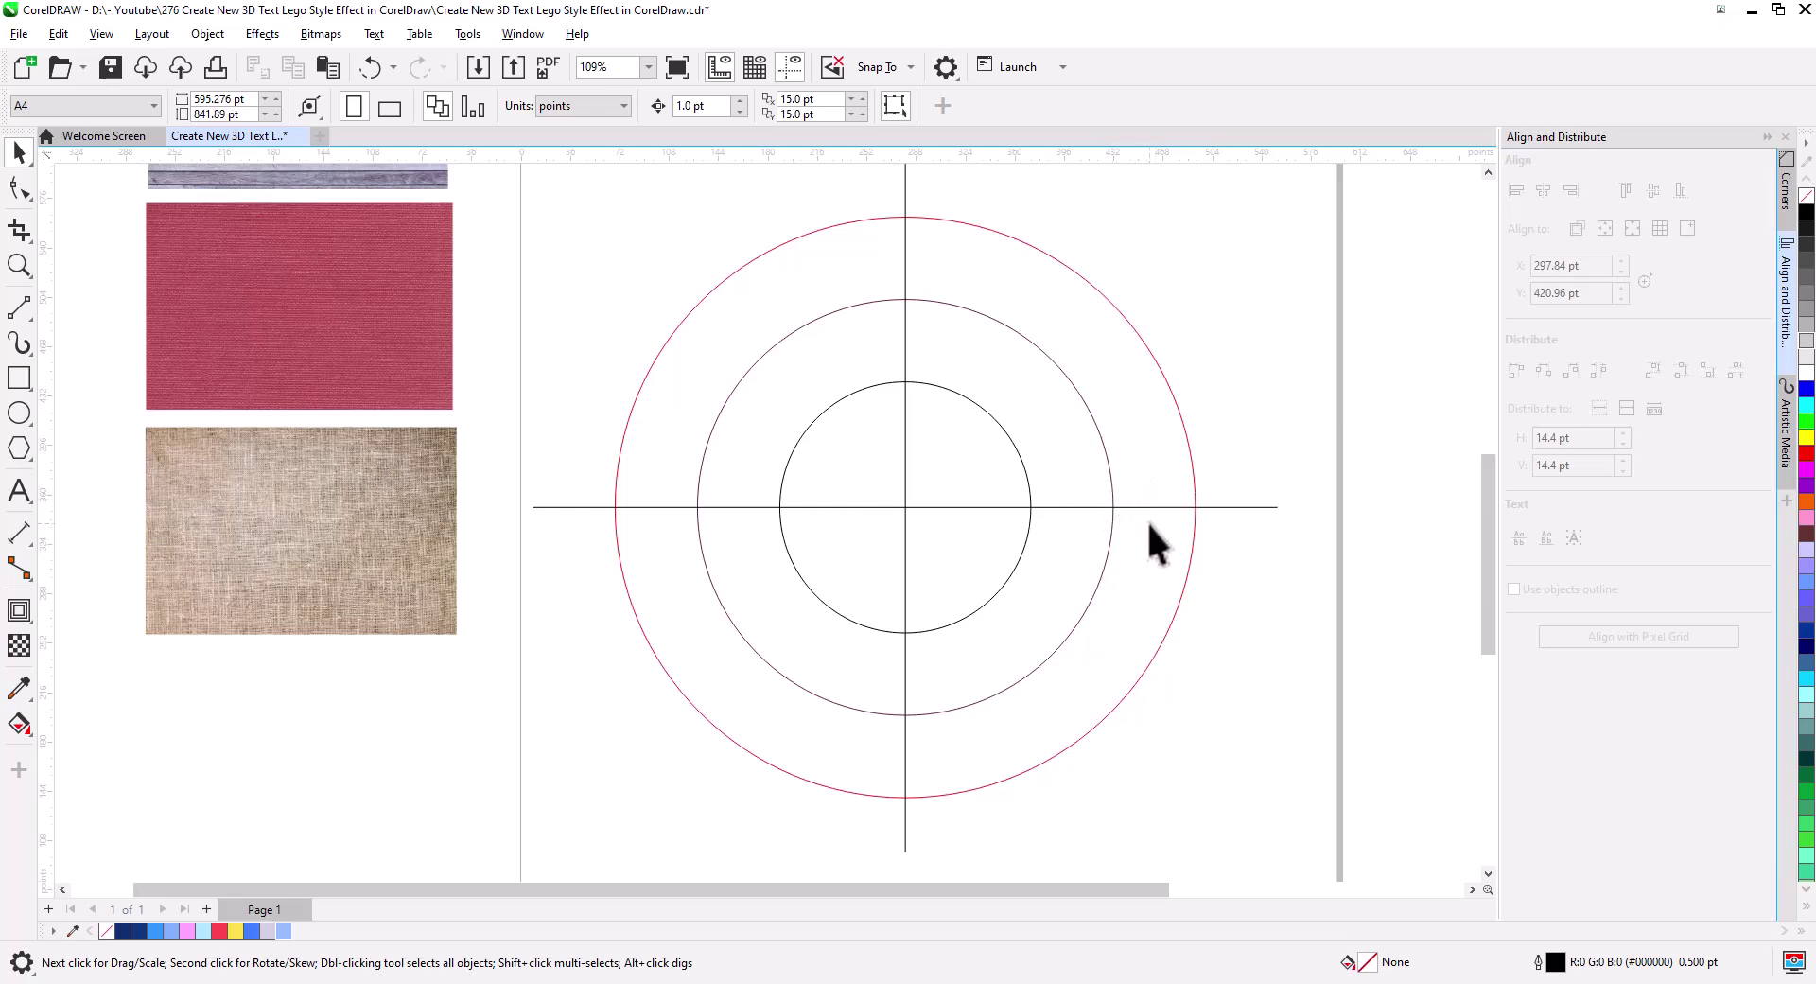
- Shorten the vertical line from its bottom end
left_click(906, 815)
left_click_drag(906, 861, 906, 567)
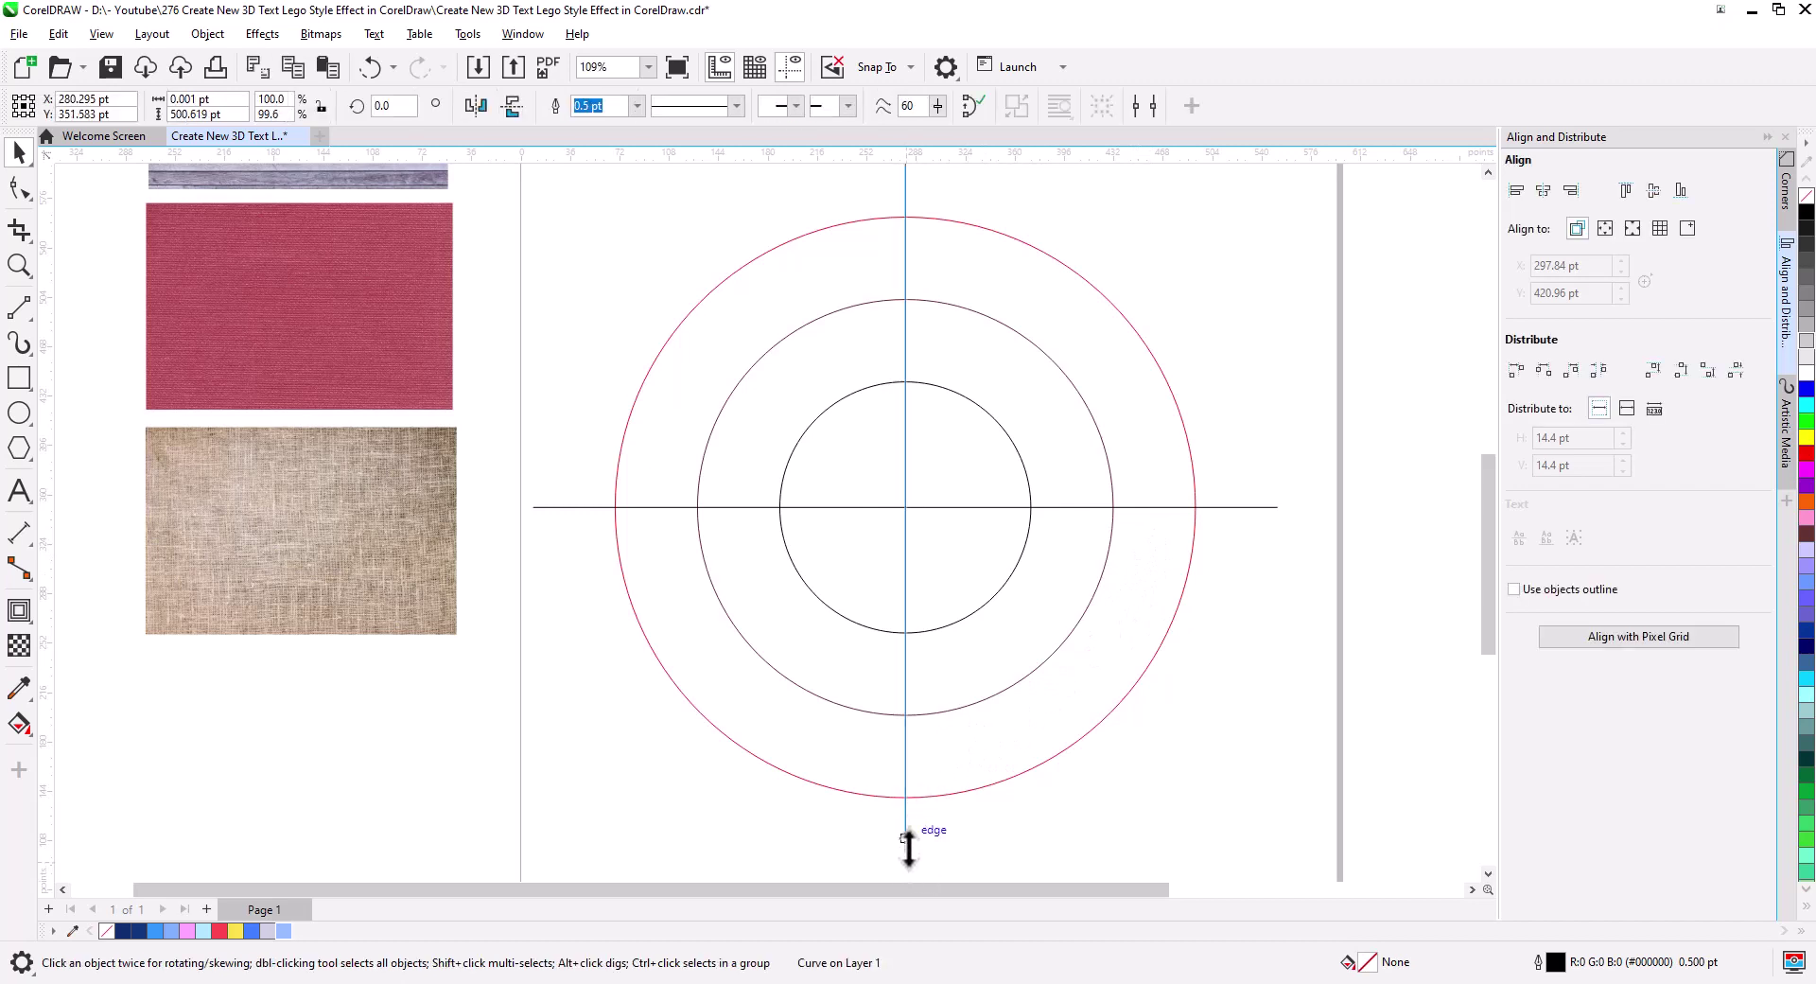
left_click(904, 723)
- Select only the outer circle and enlarge it slightly
left_click(754, 746)
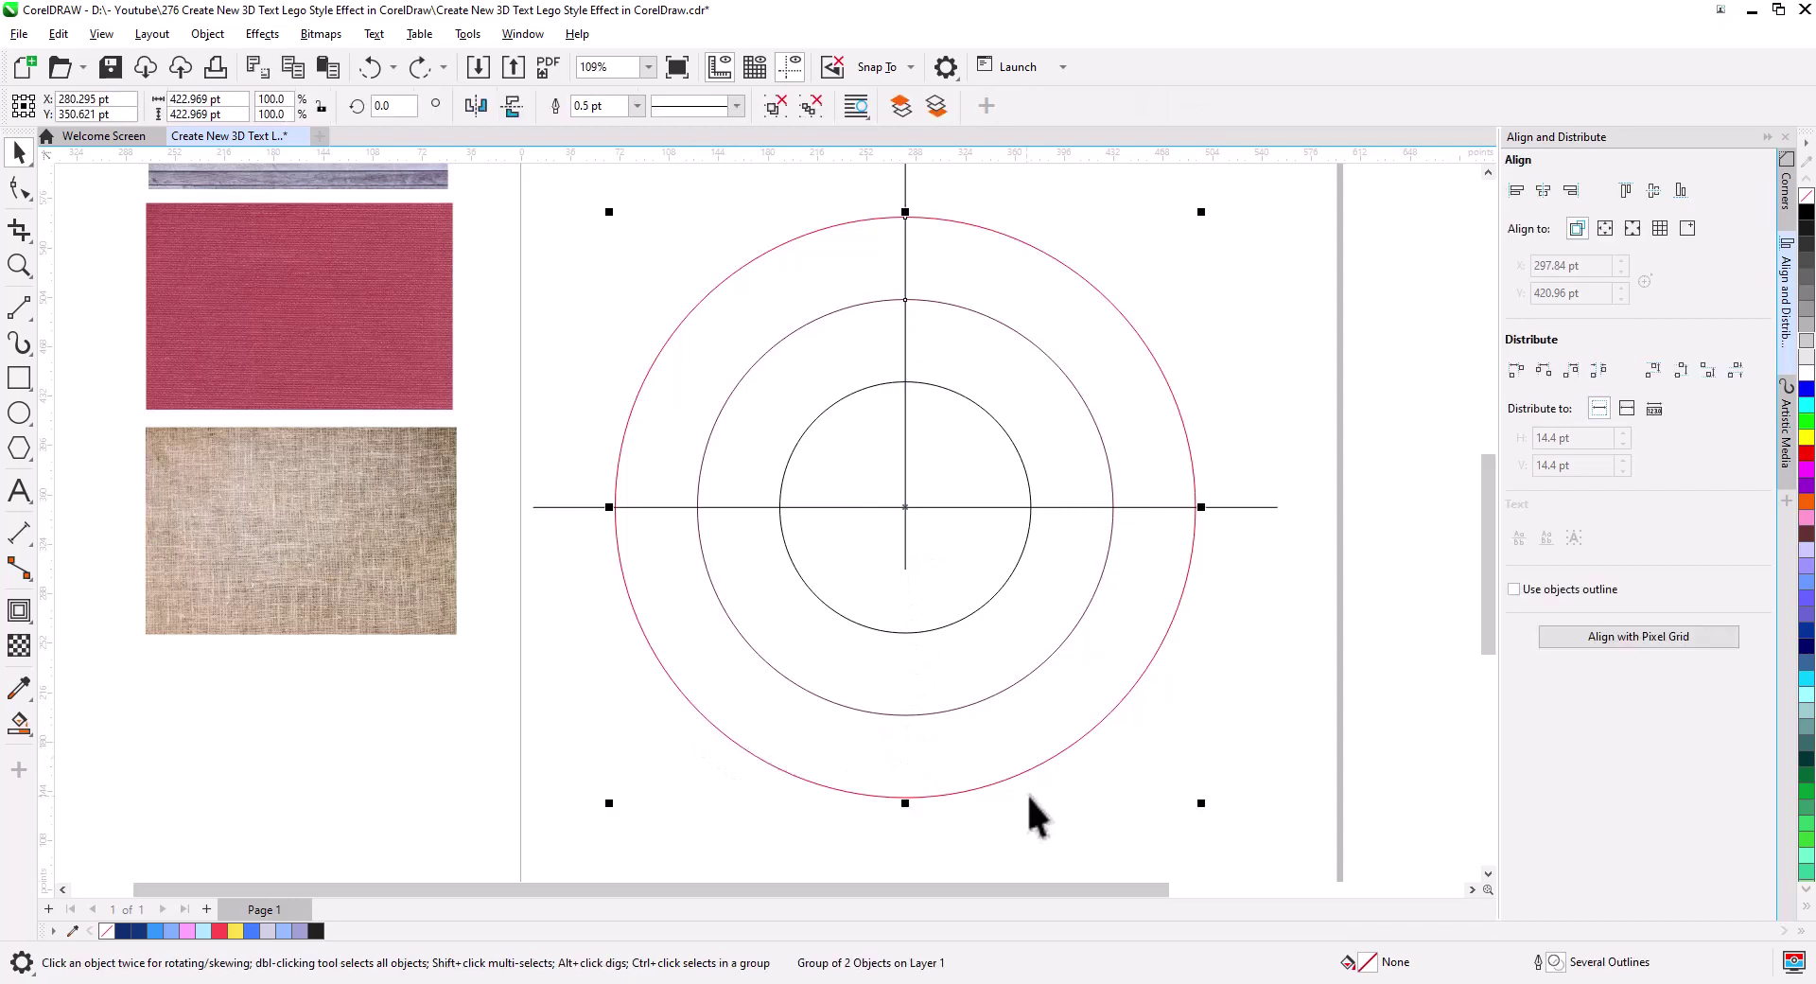
left_click_drag(1208, 806, 1209, 806)
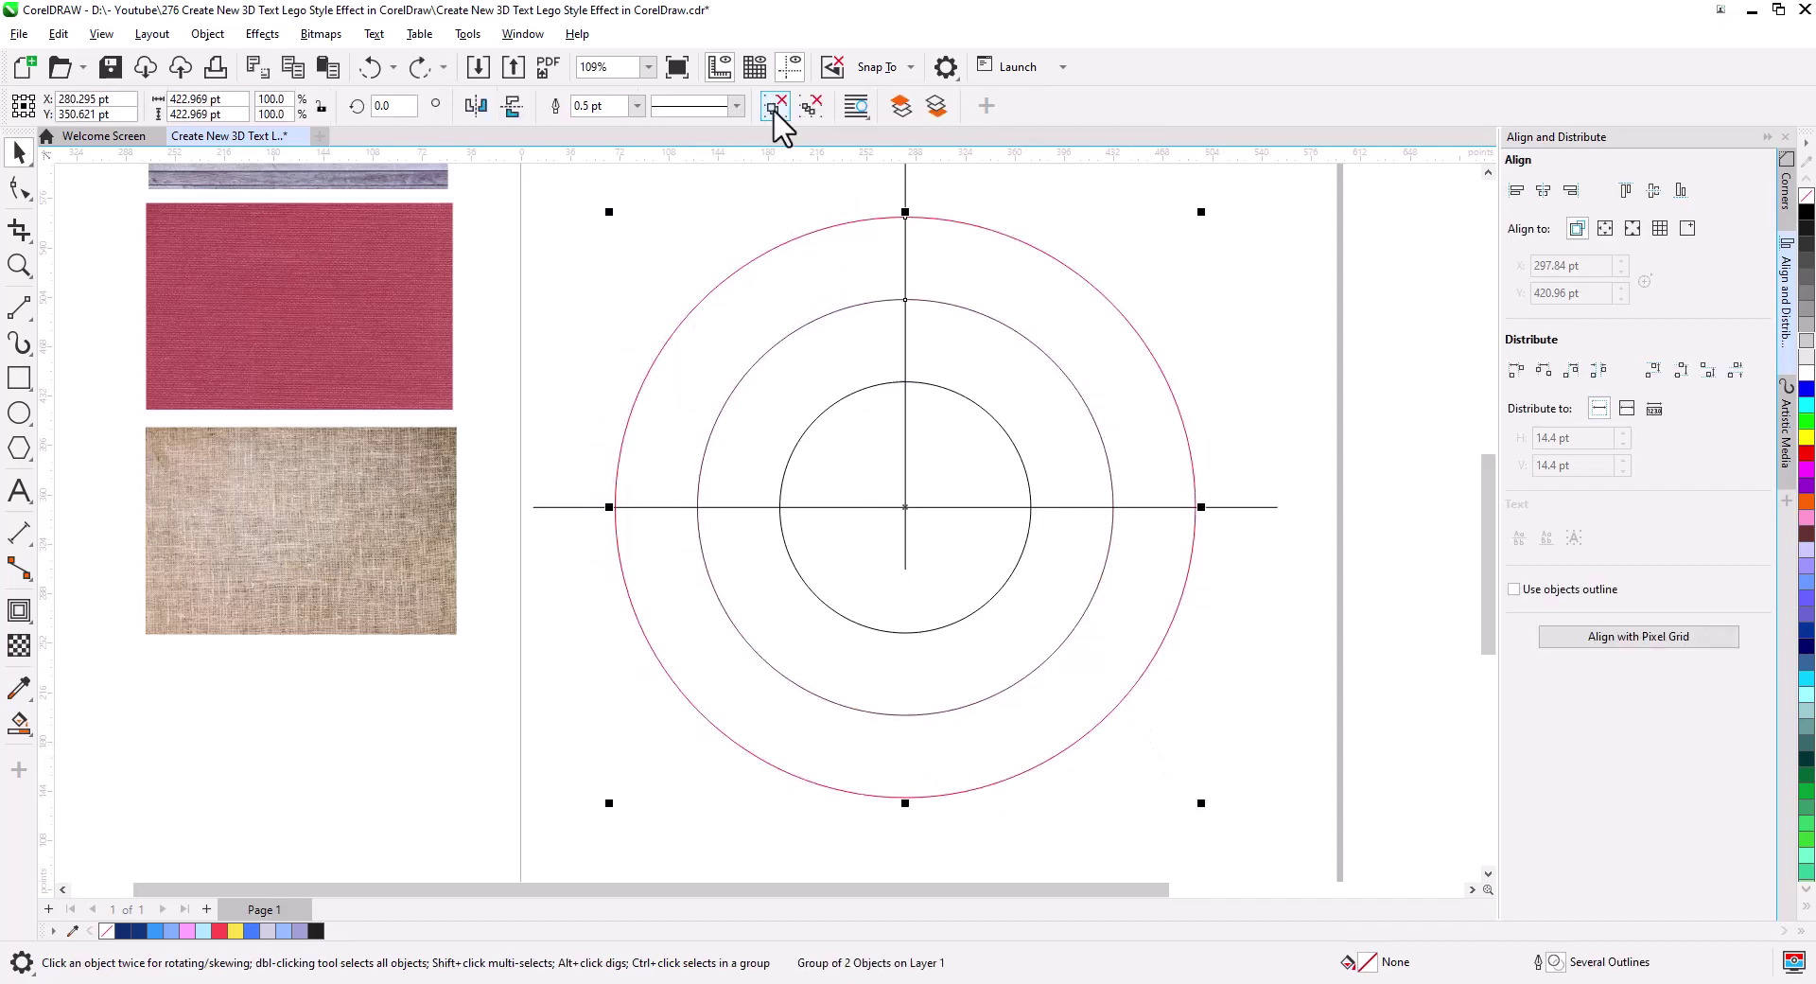
left_click(1187, 653)
left_click(1156, 679)
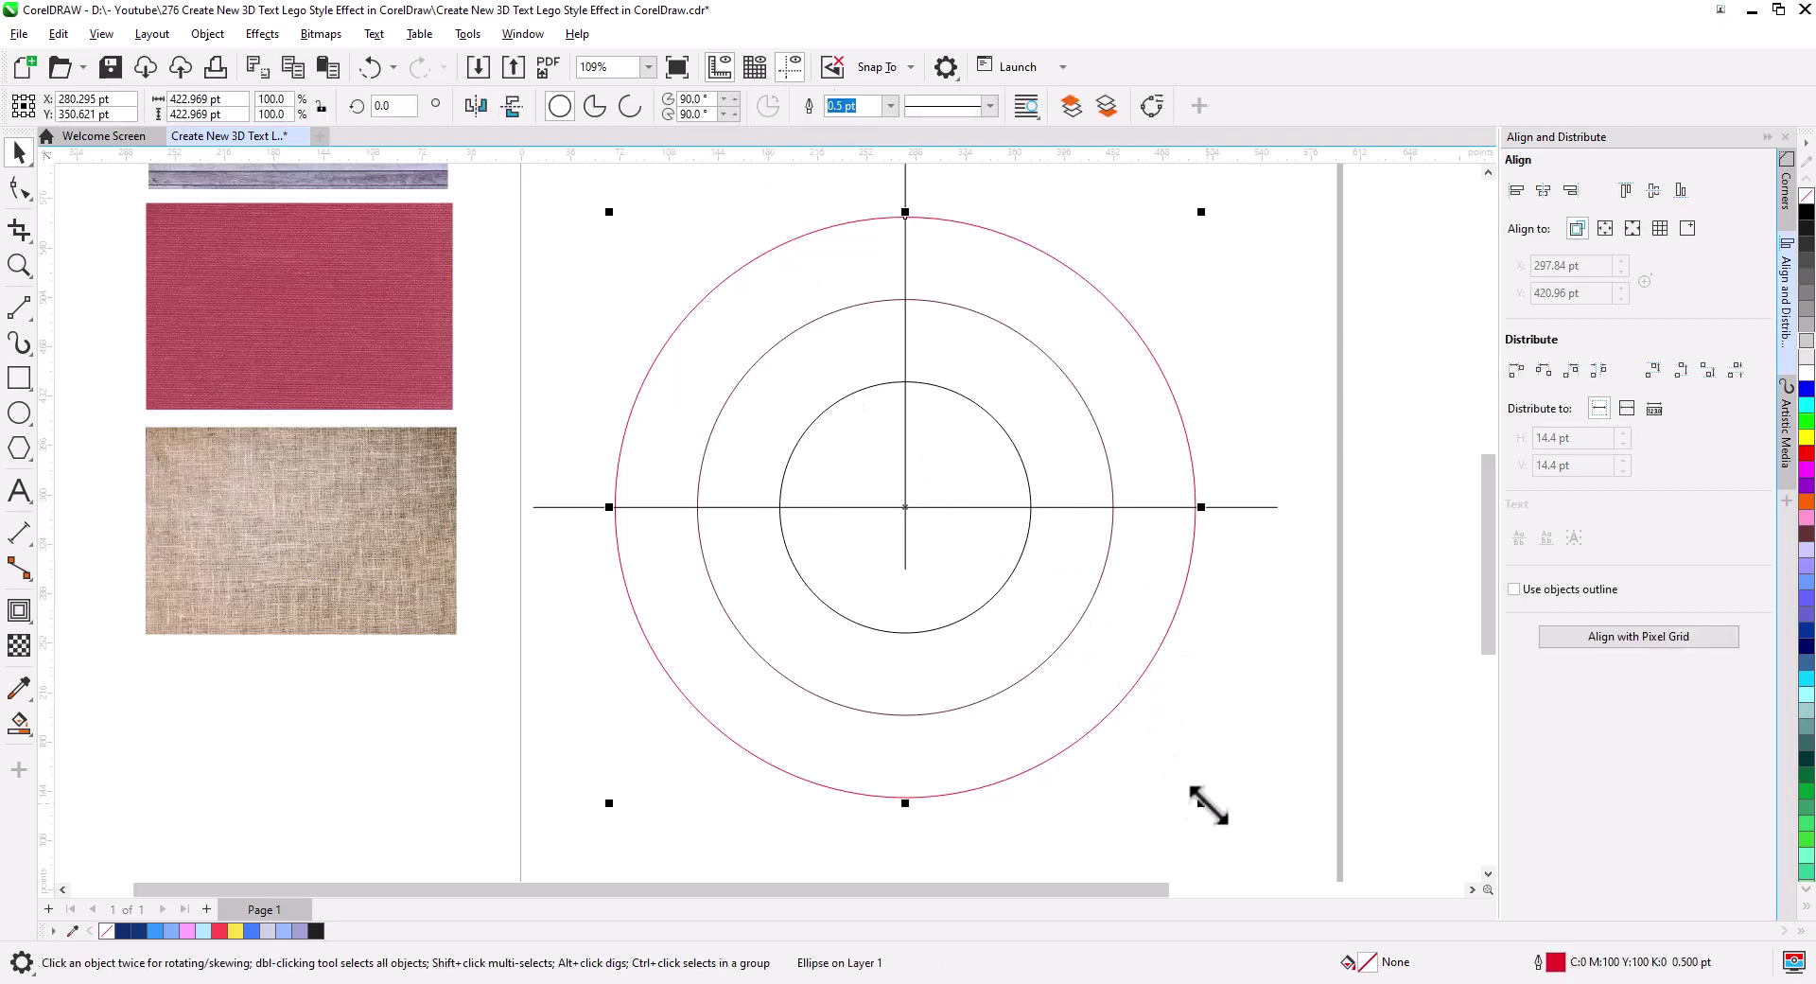
left_click_drag(1203, 805, 1233, 834)
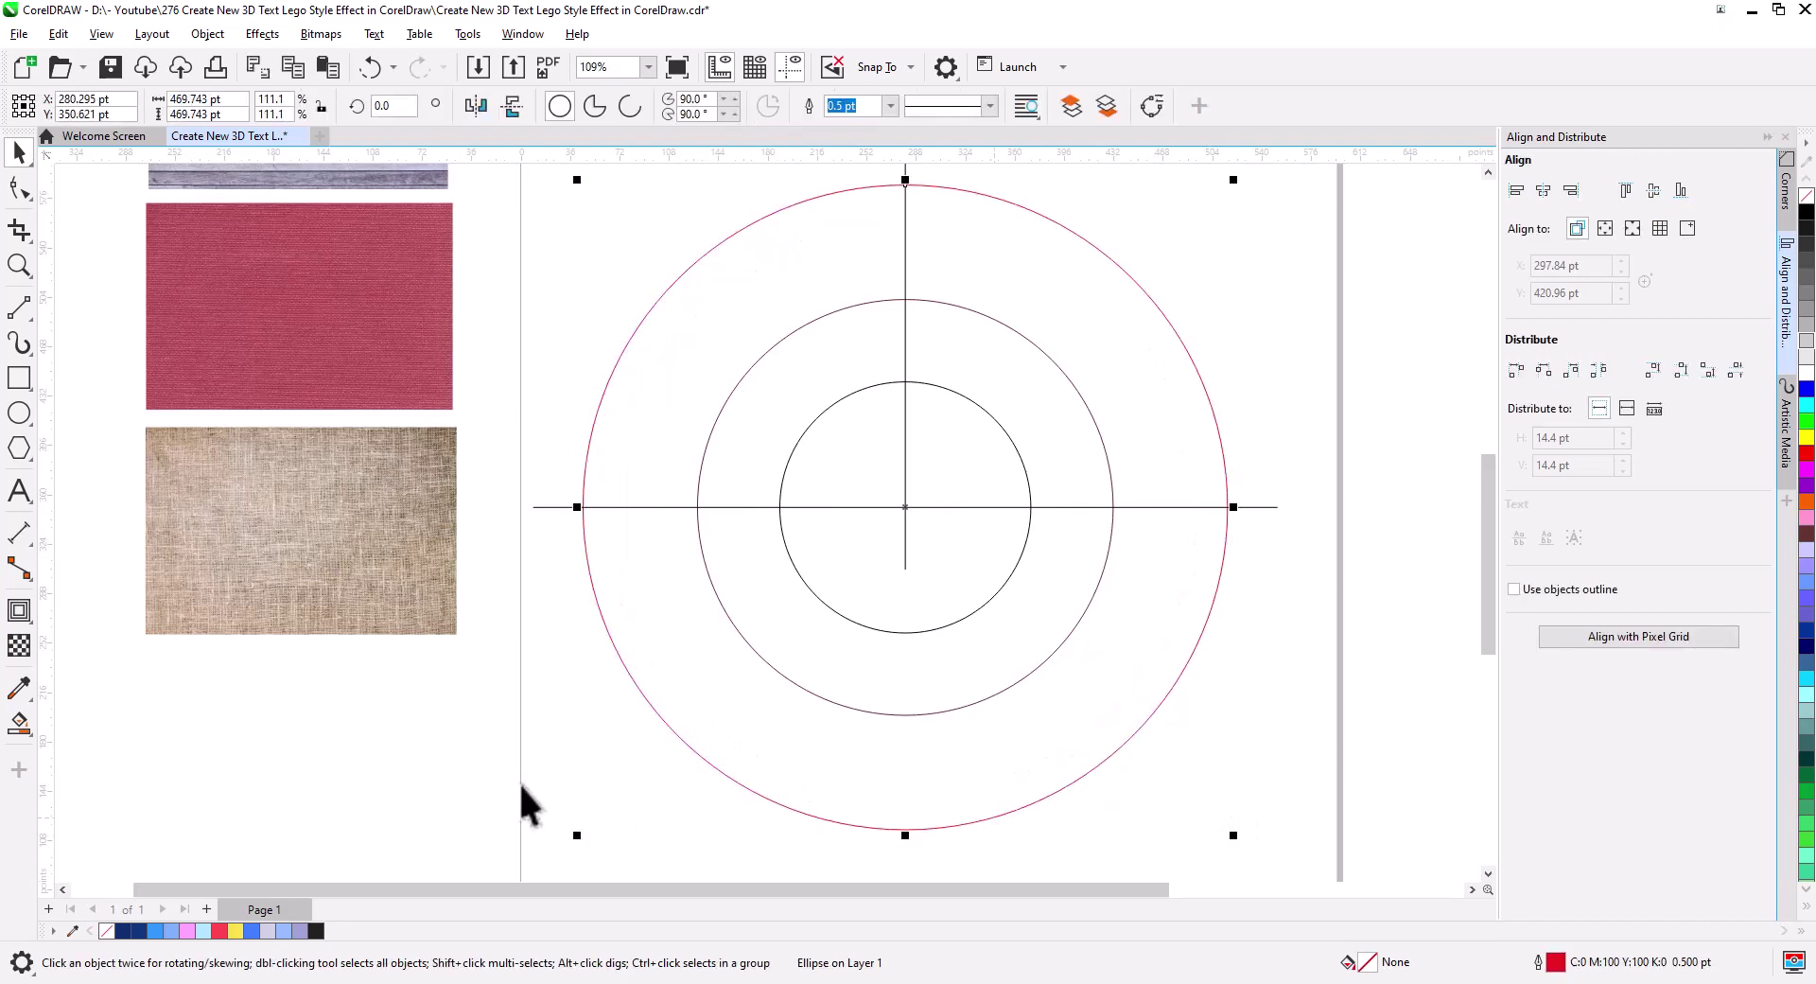
- Smart Fill the lower half of the outer ring lavender and delete the outer circle
left_click(19, 724)
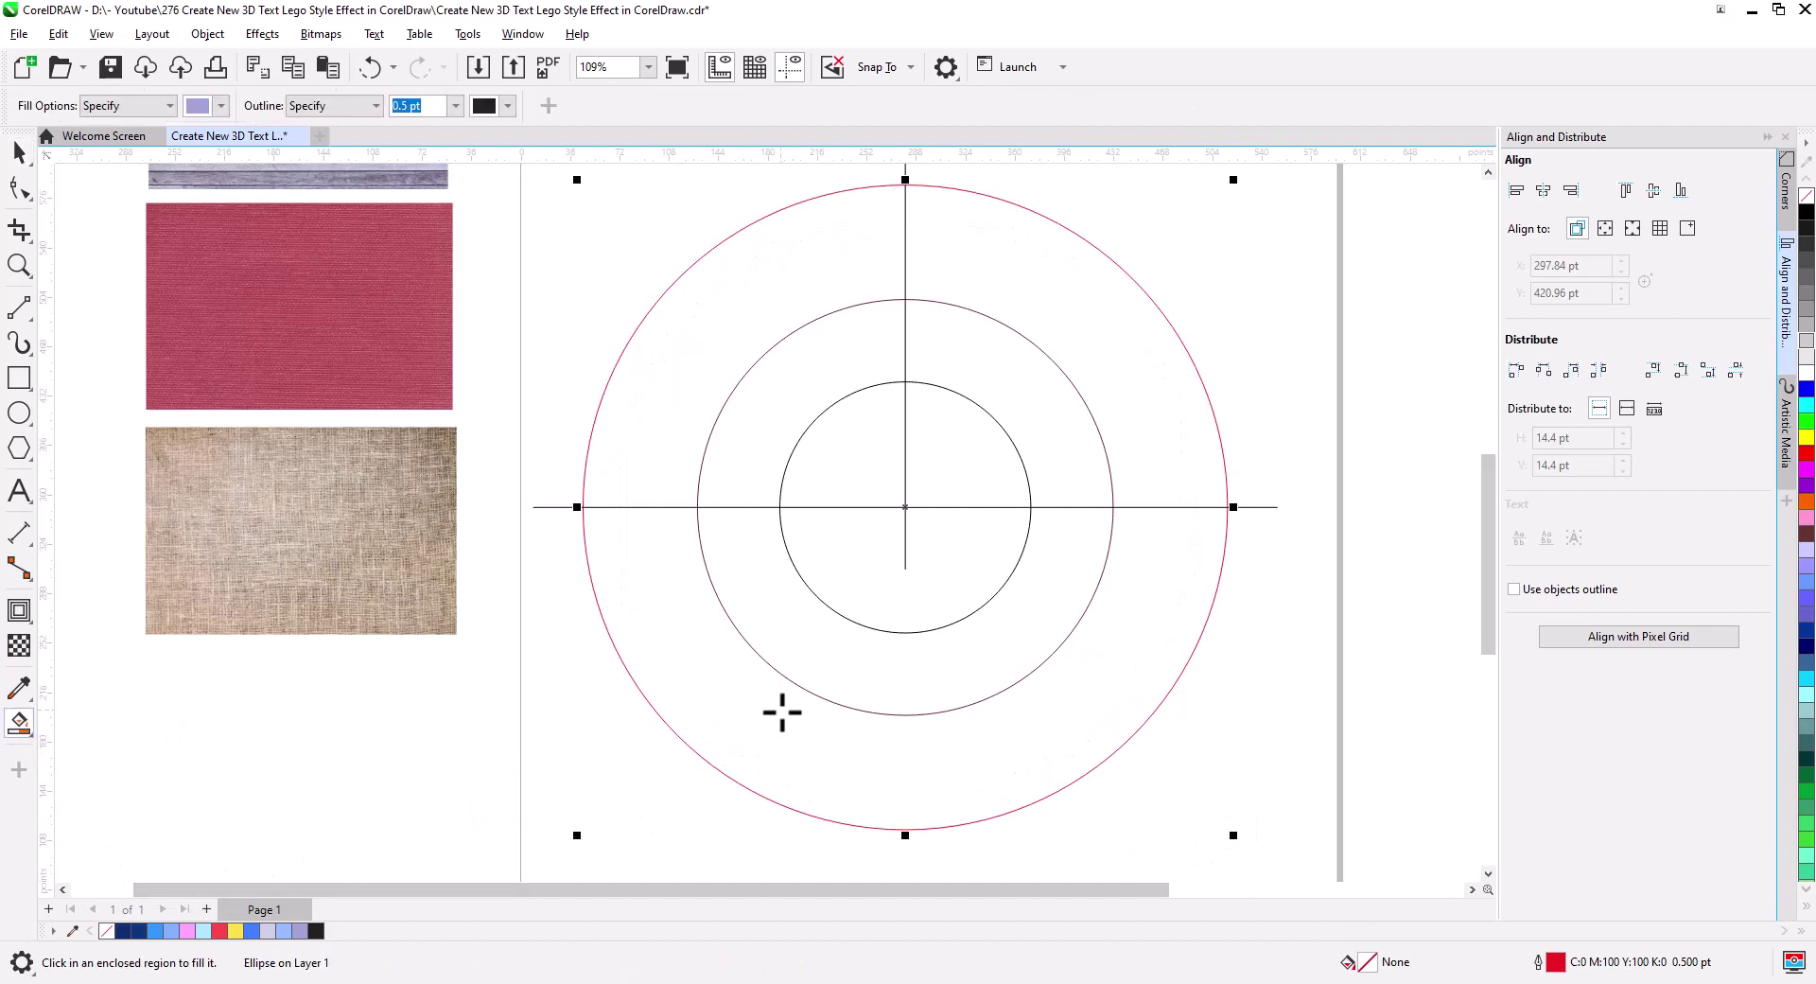
left_click(778, 713)
left_click(19, 151)
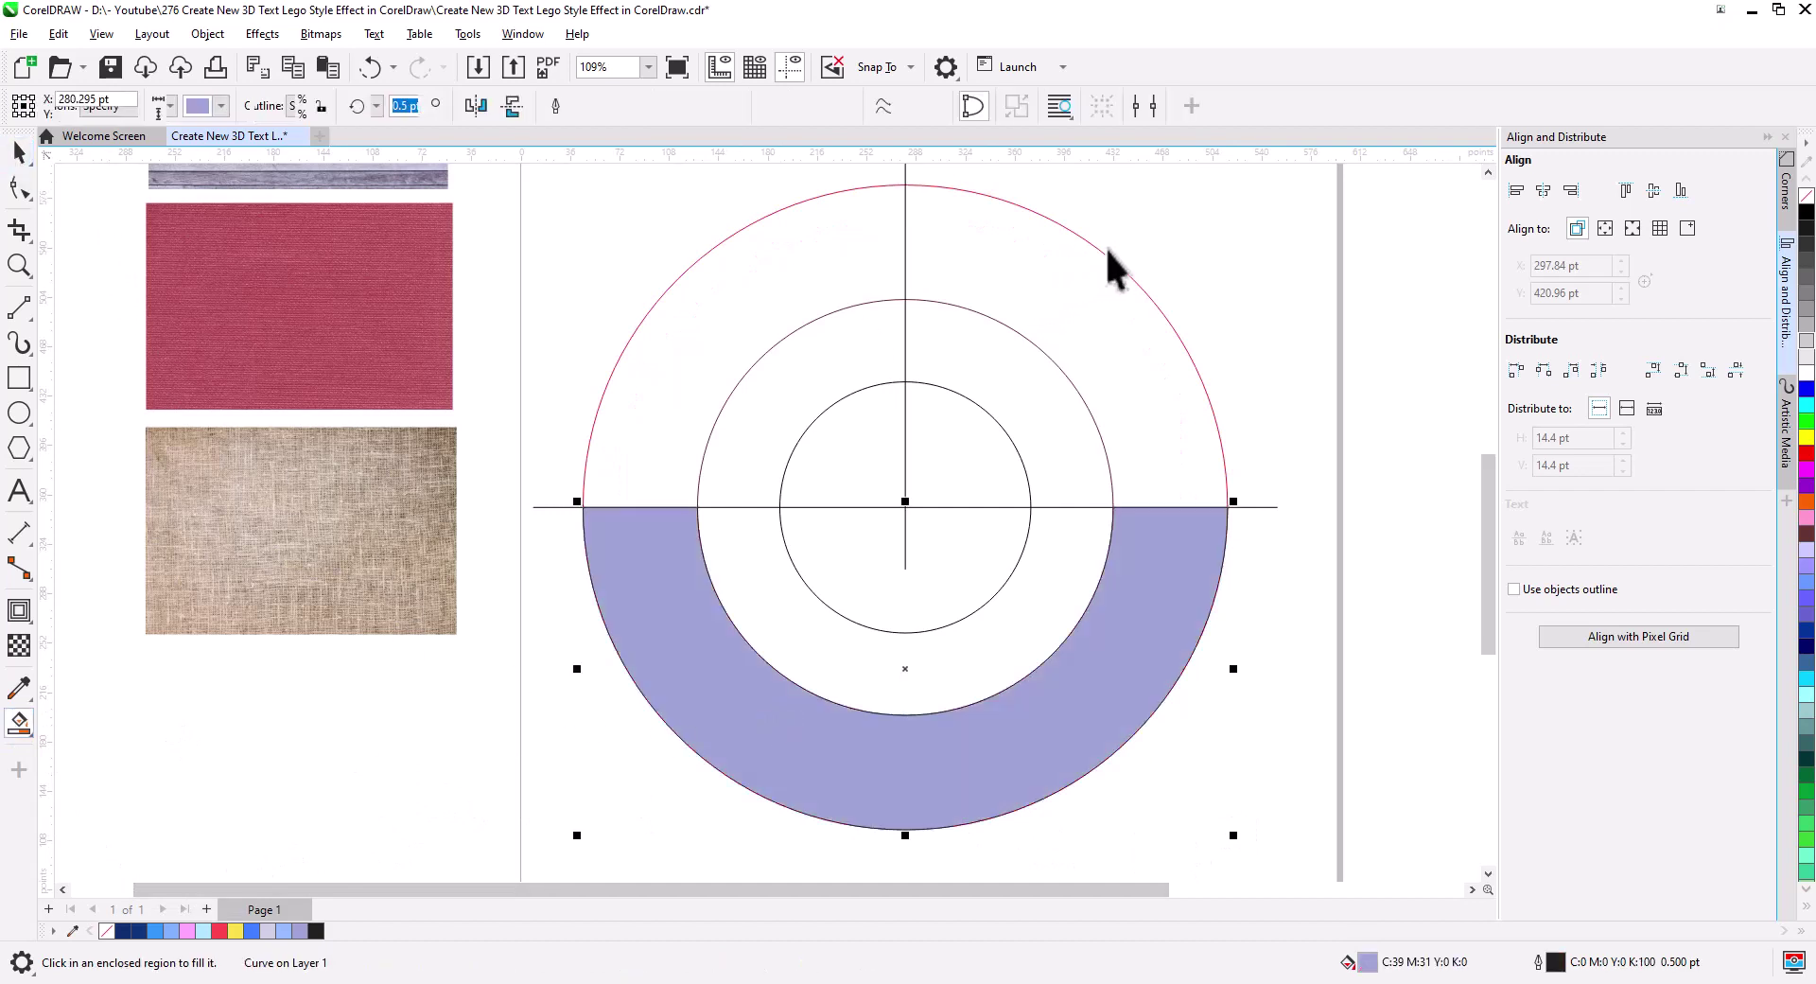
left_click(1103, 254)
key("Delete")
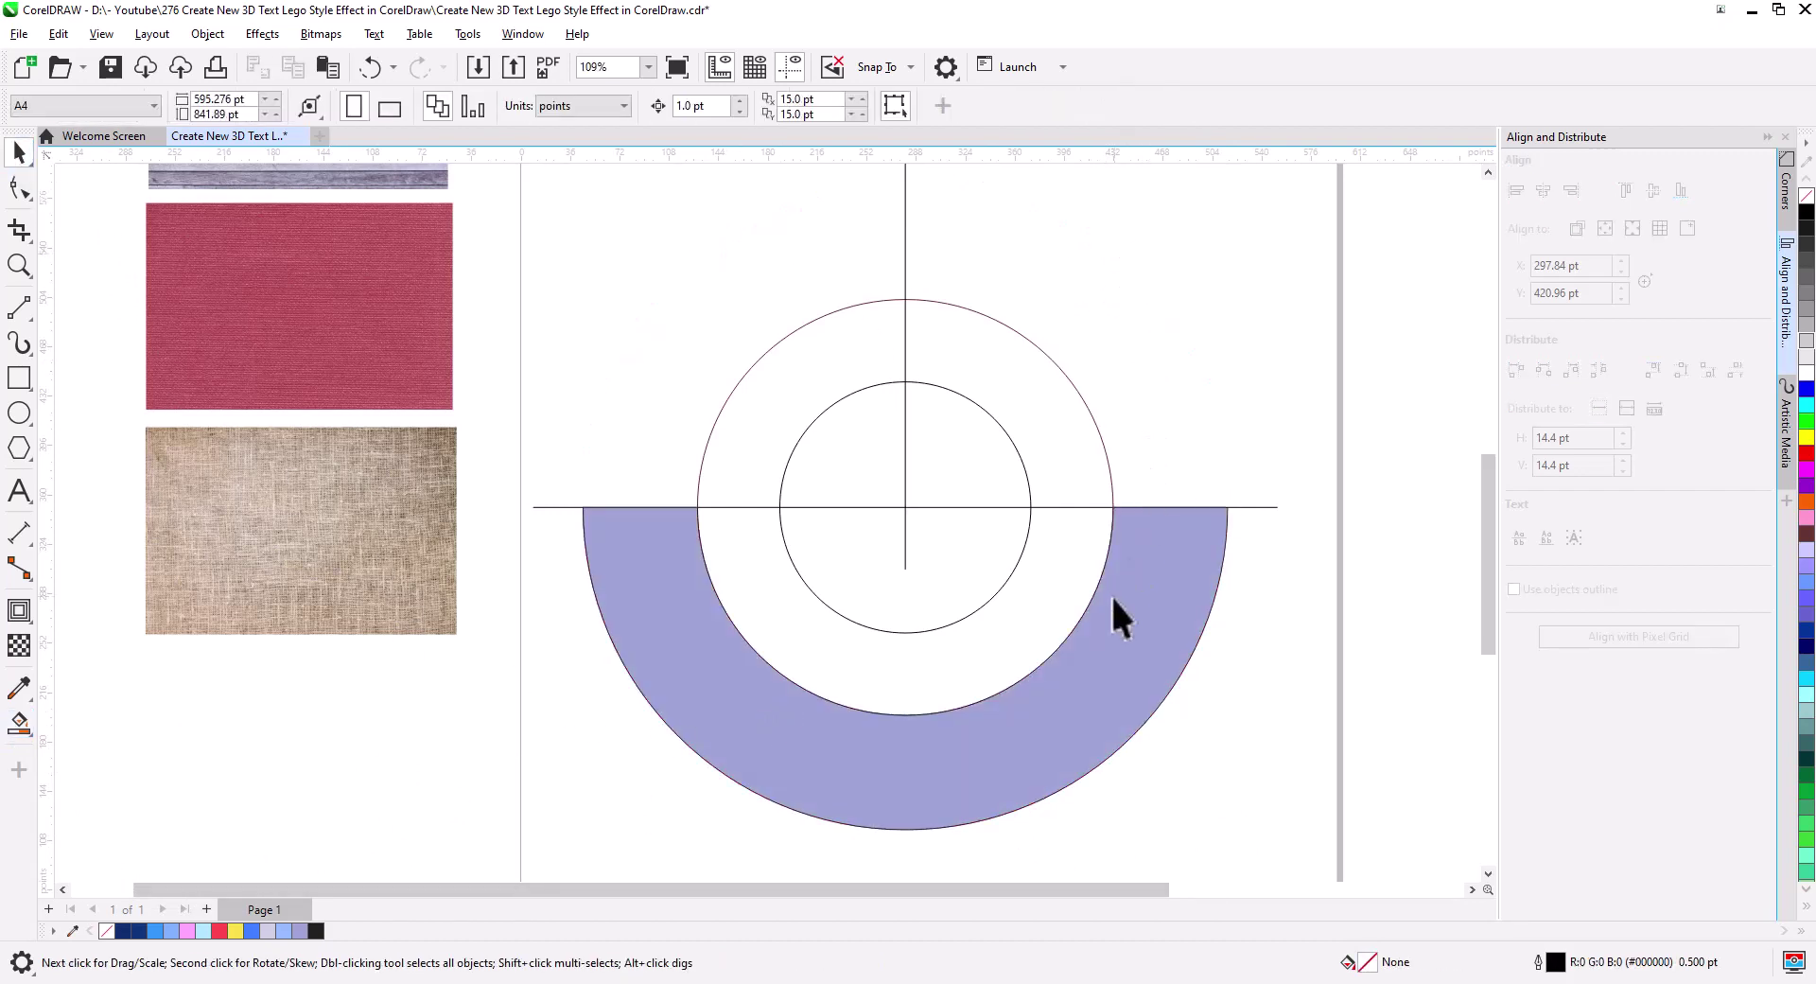
- Shorten the horizontal line so it ends at the inner circle
left_click_drag(1040, 592, 1050, 672)
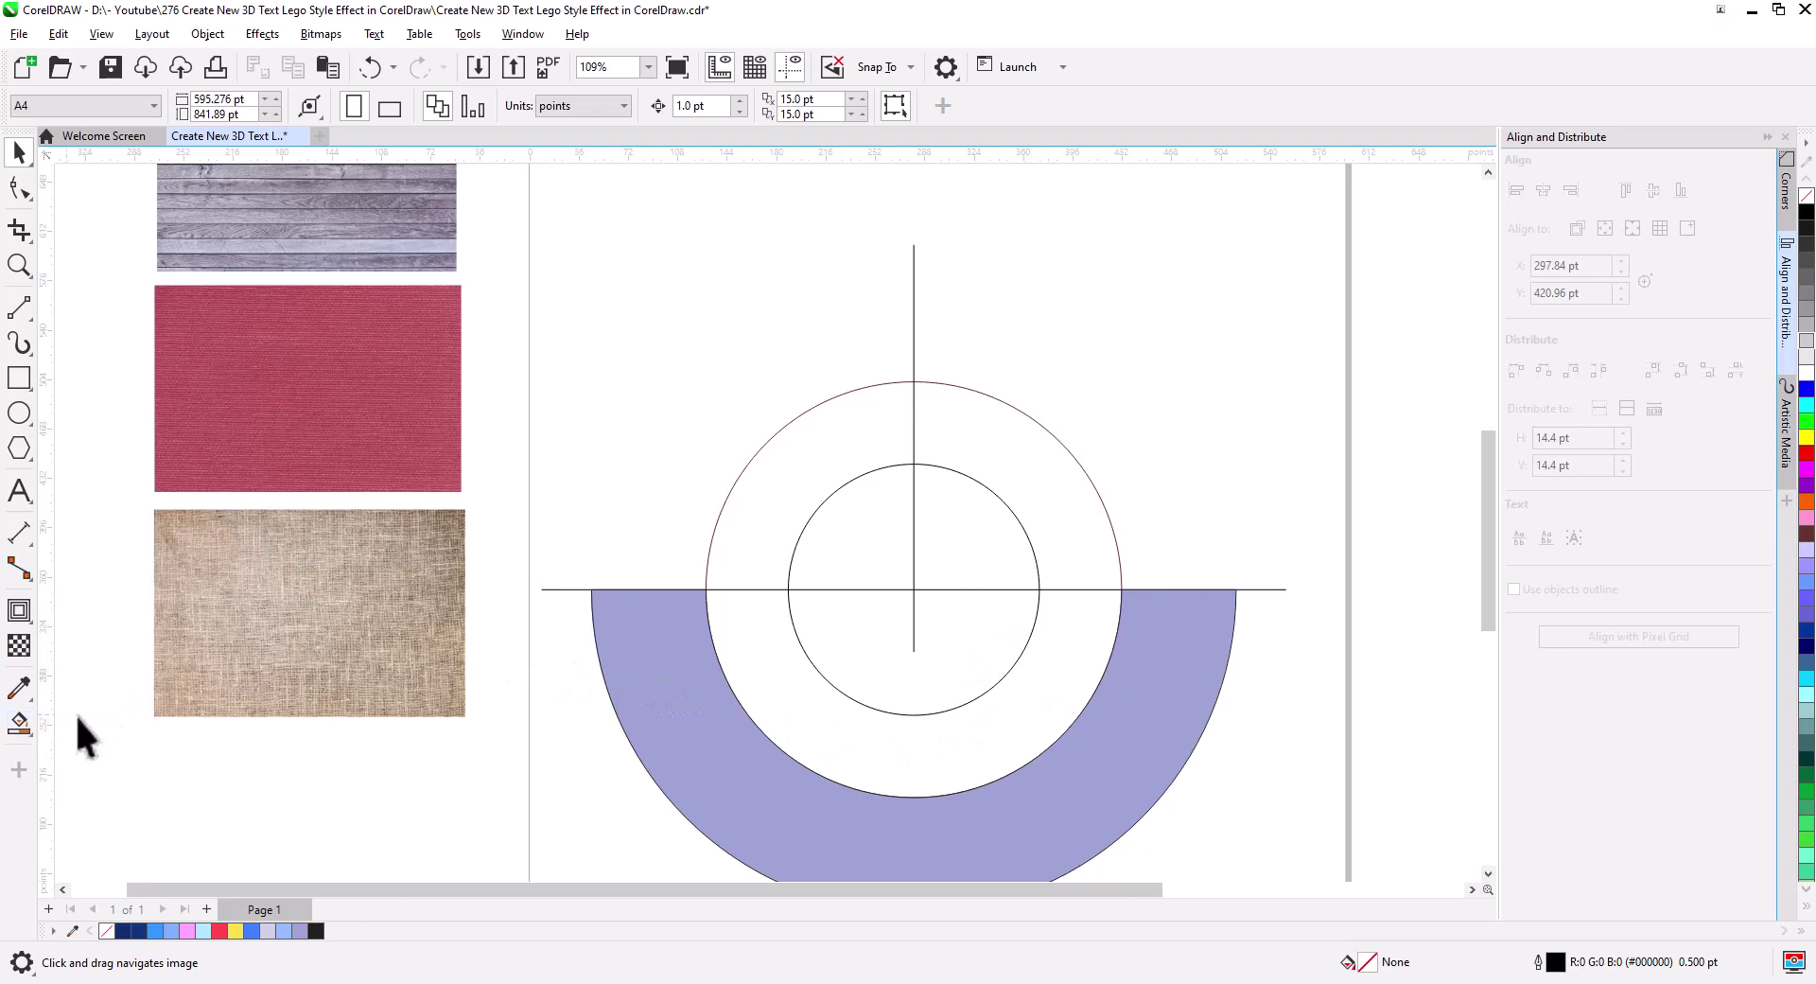
left_click(1282, 589)
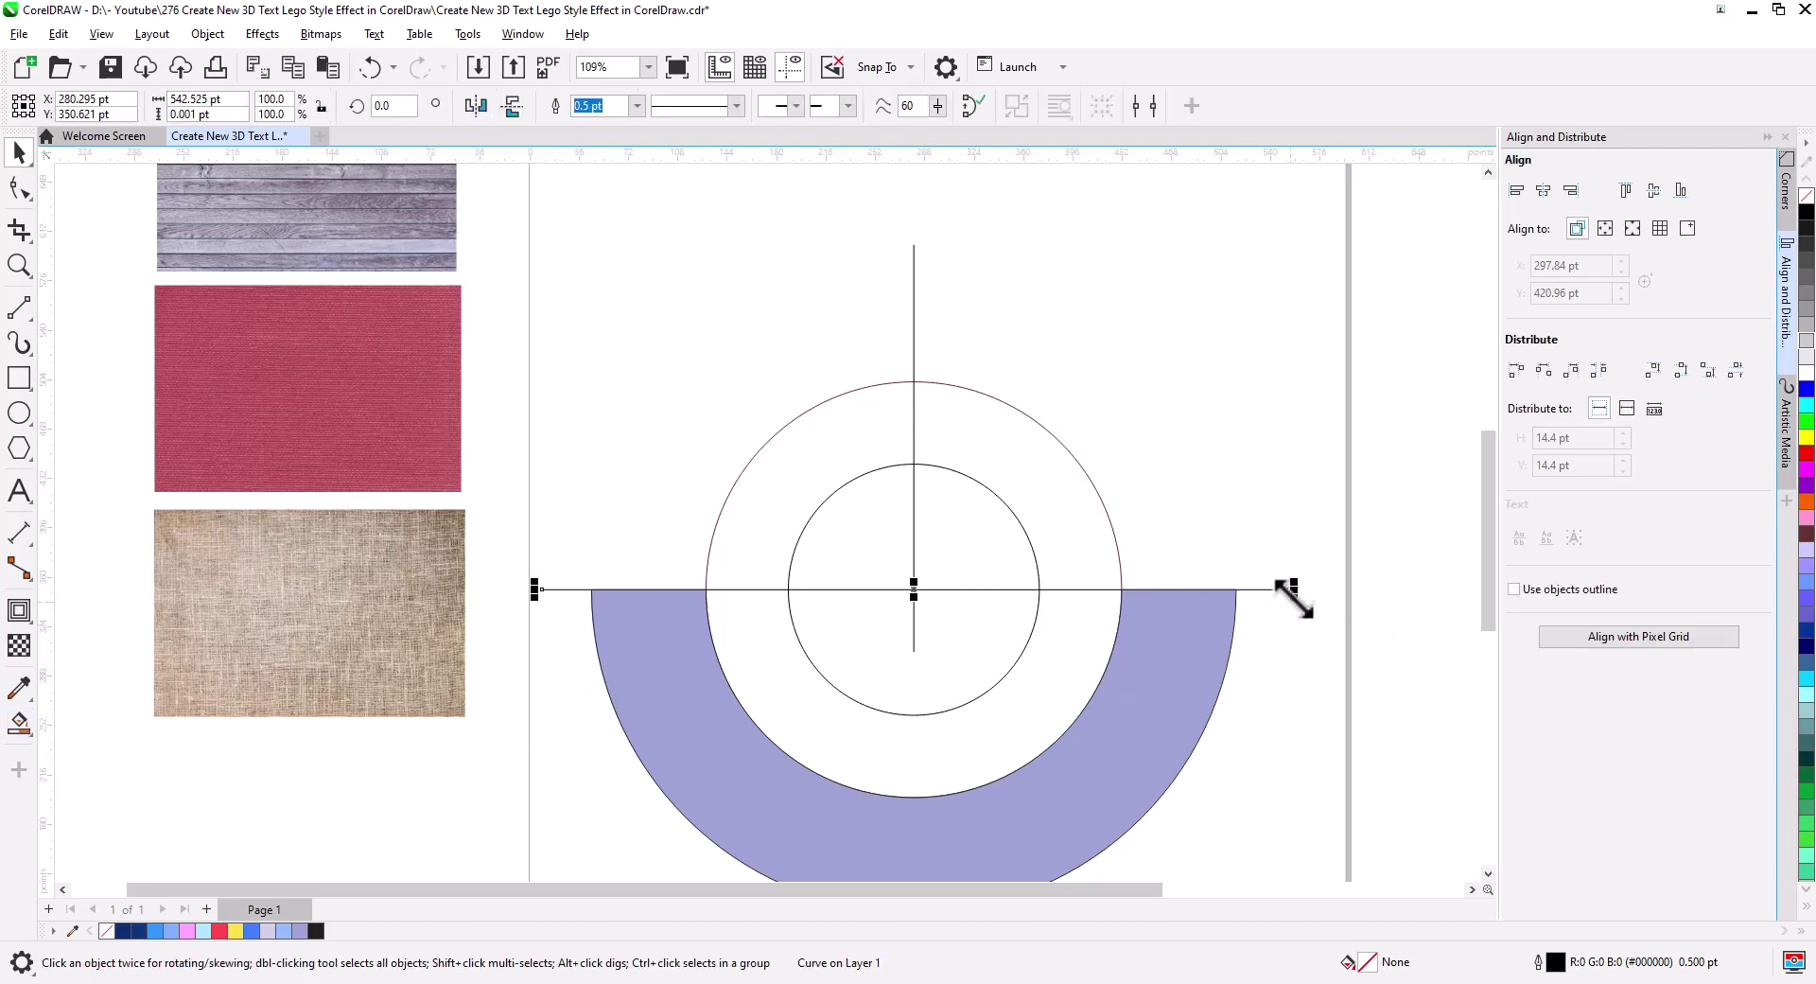
left_click_drag(1285, 589, 1008, 590)
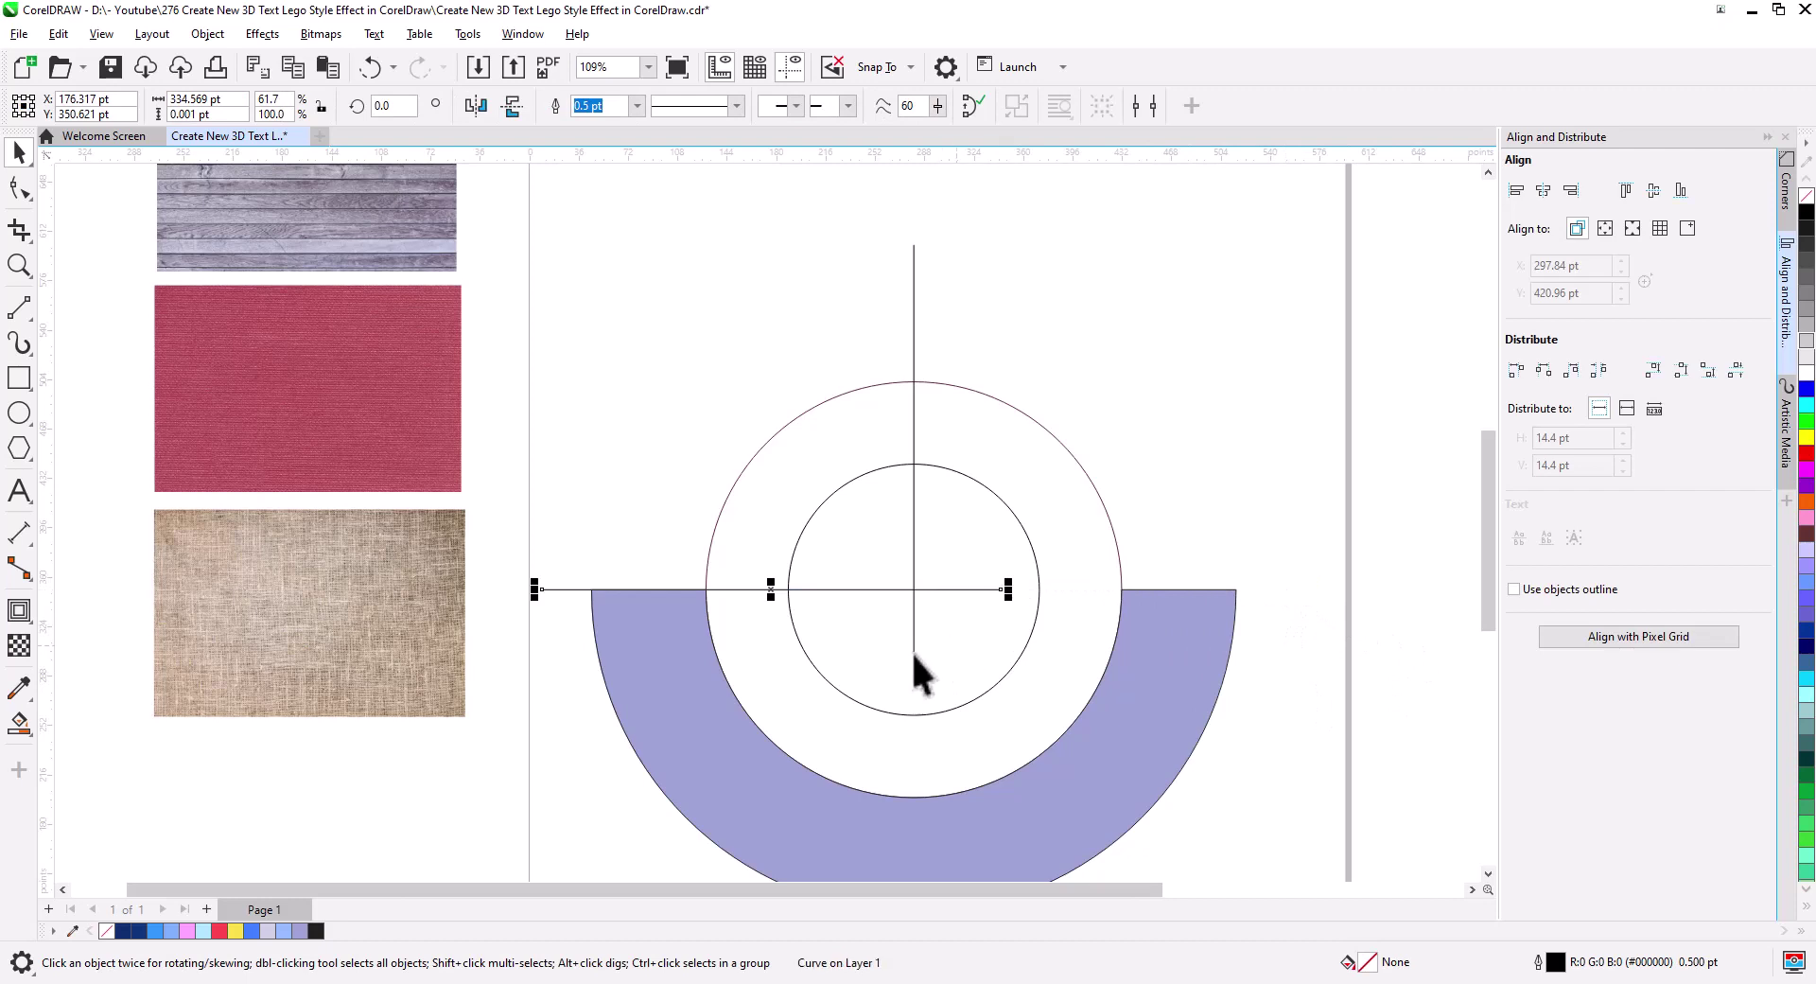
- Smart Fill the middle ring lavender, leaving its upper-left quarter empty
left_click(19, 723)
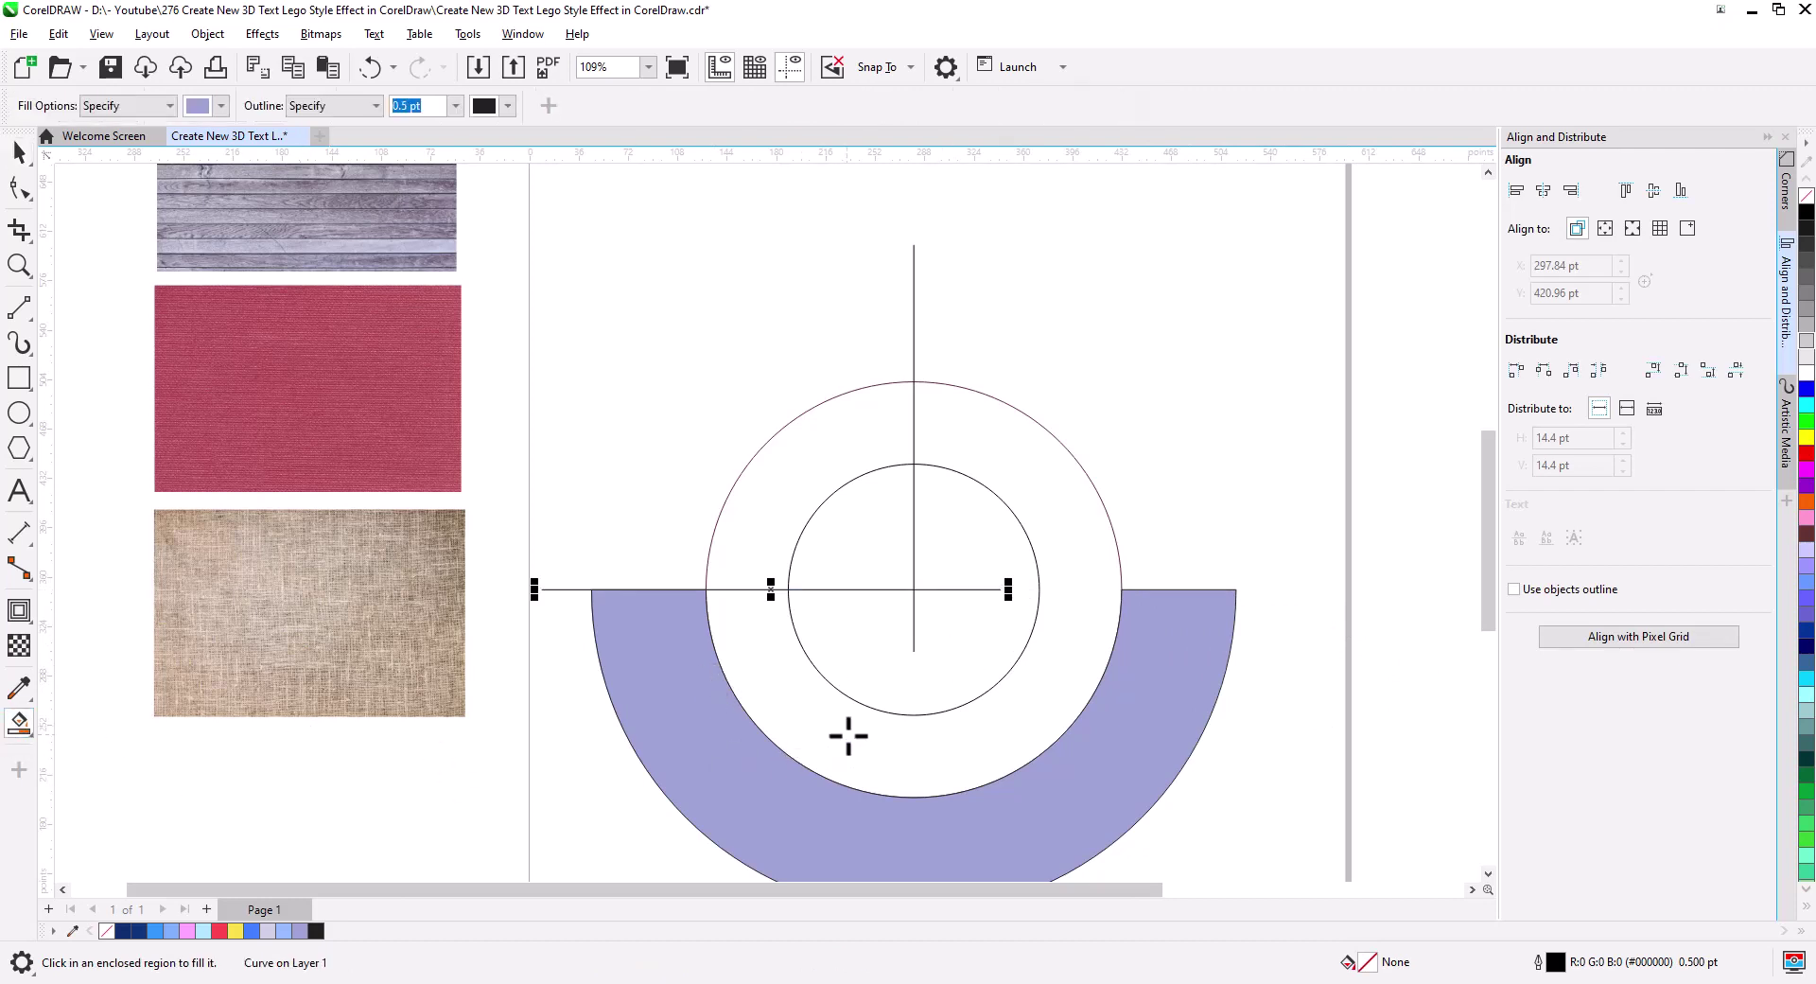
left_click(843, 733)
left_click(19, 151)
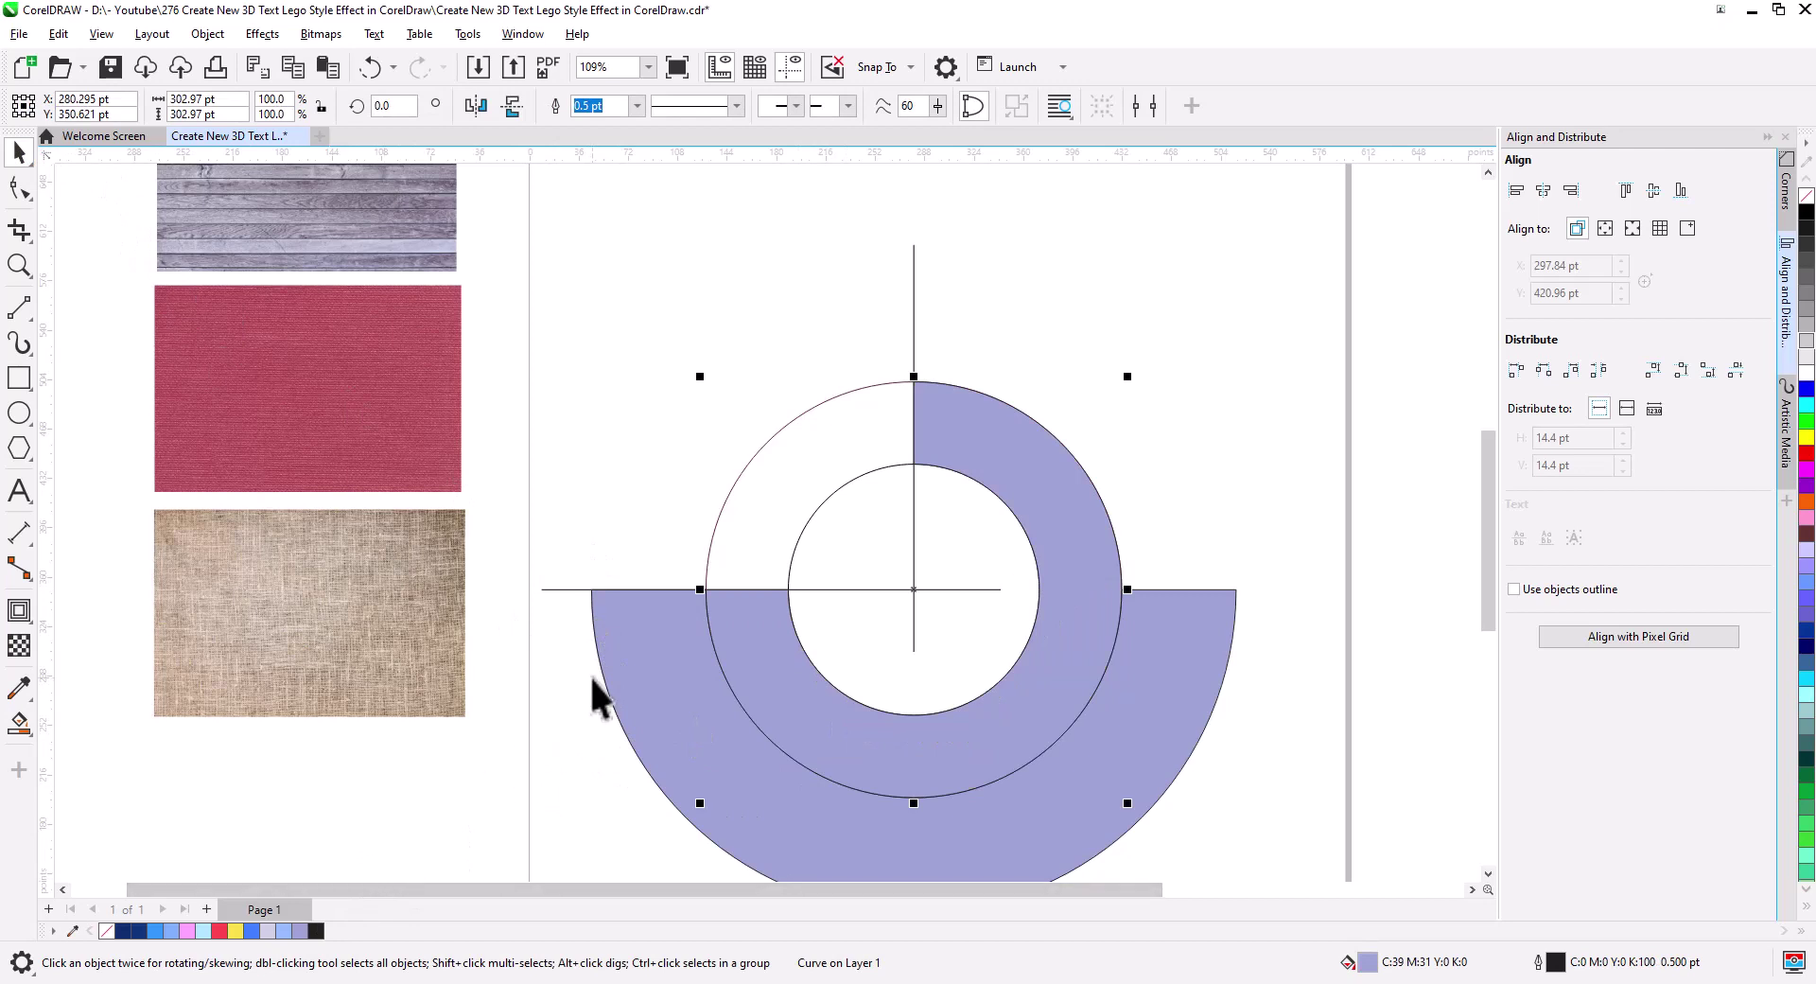
left_click_drag(590, 694, 596, 752)
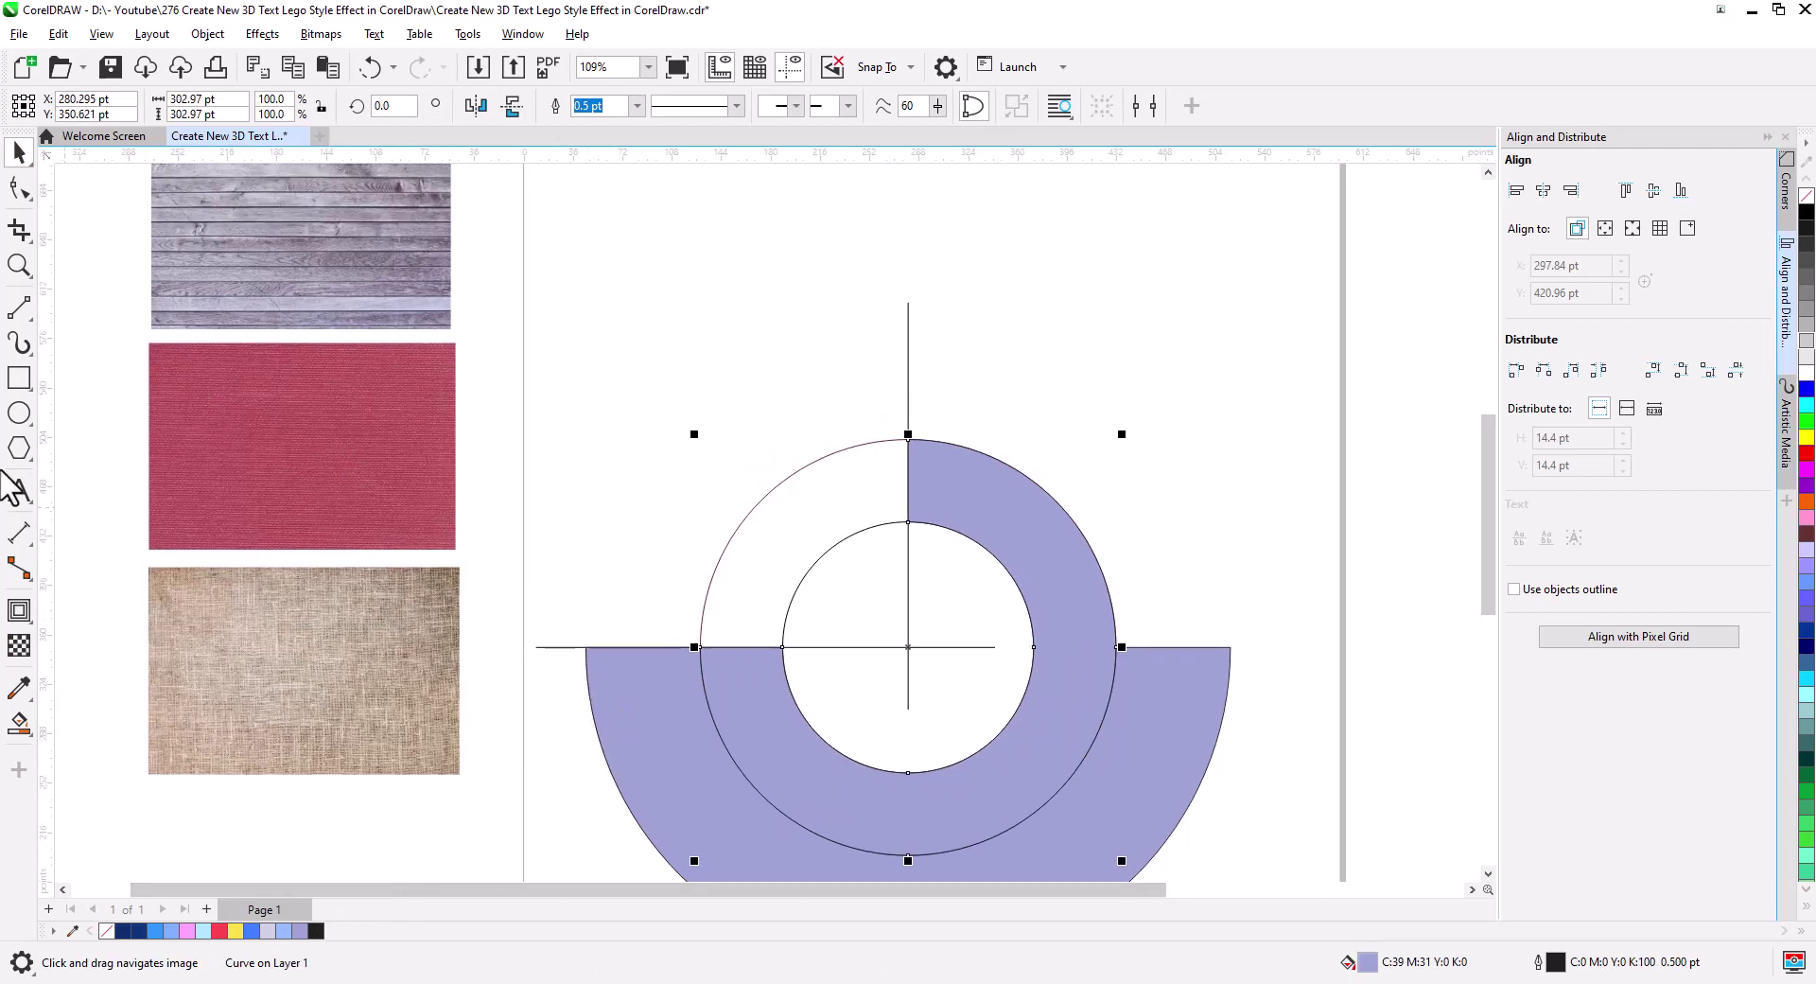
left_click(19, 377)
- Draw a 60 pt-high rectangle above the ring, aligned to the vertical line
left_click_drag(747, 312, 881, 375)
key("space")
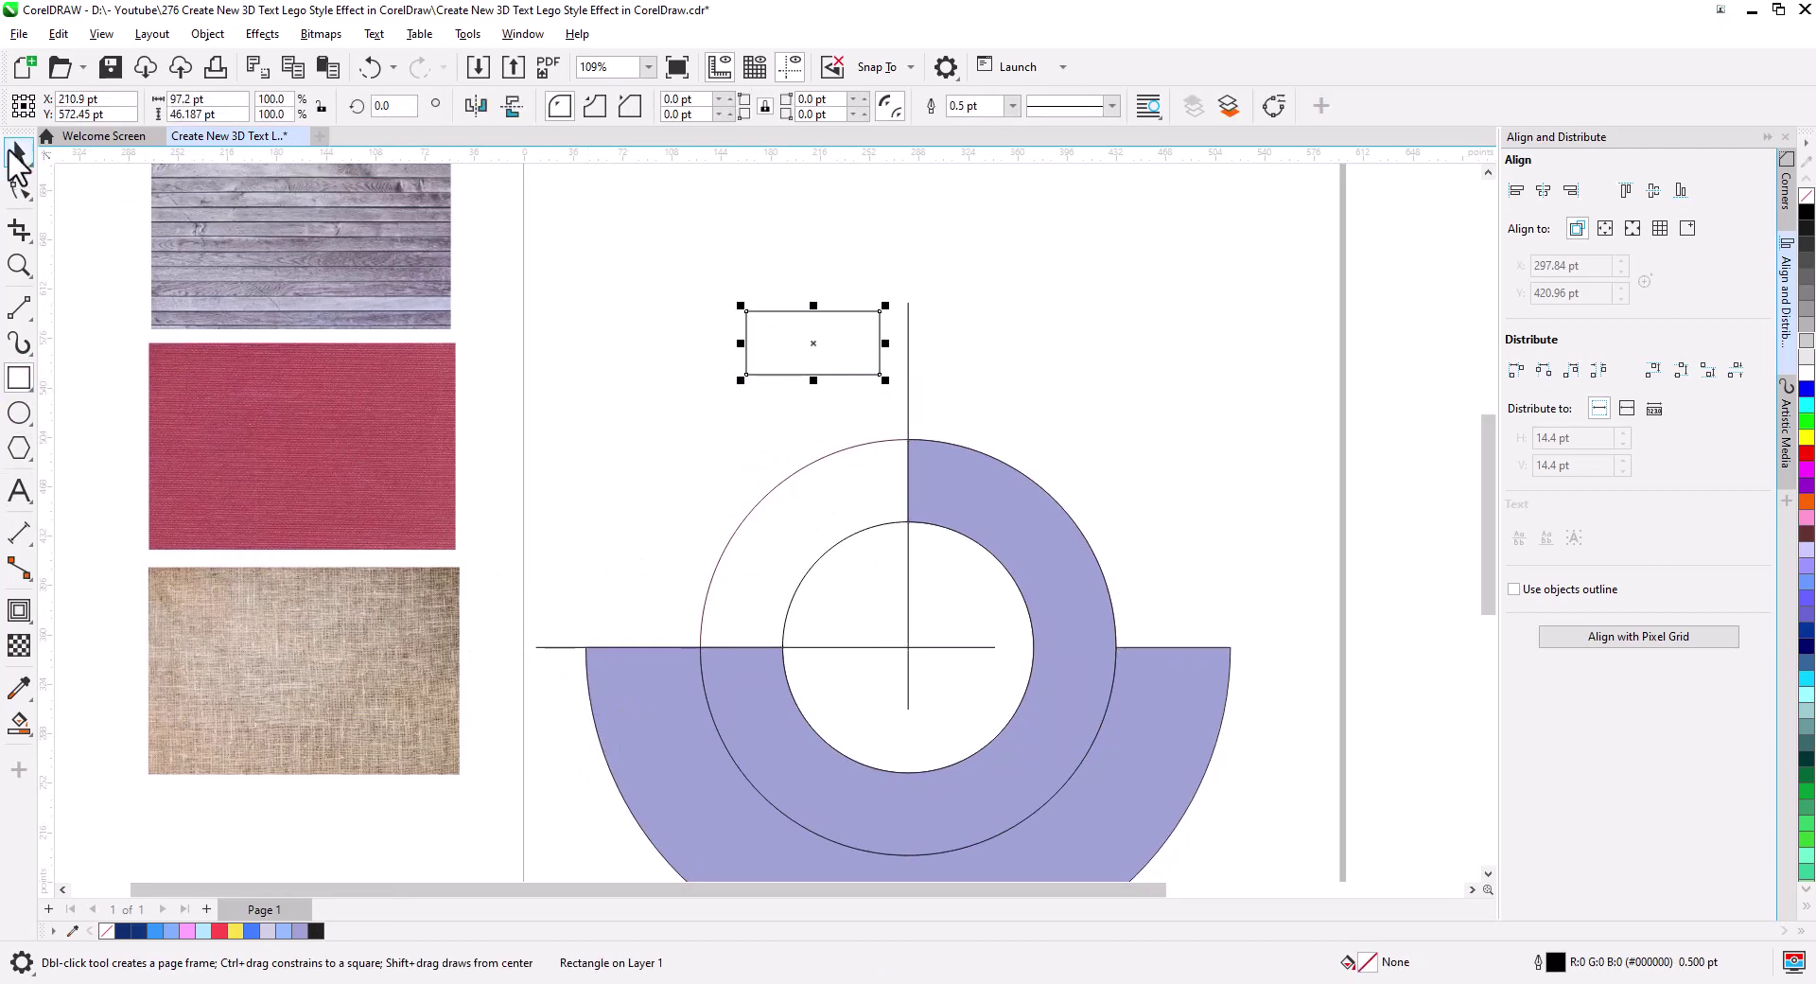
left_click_drag(879, 312, 912, 439)
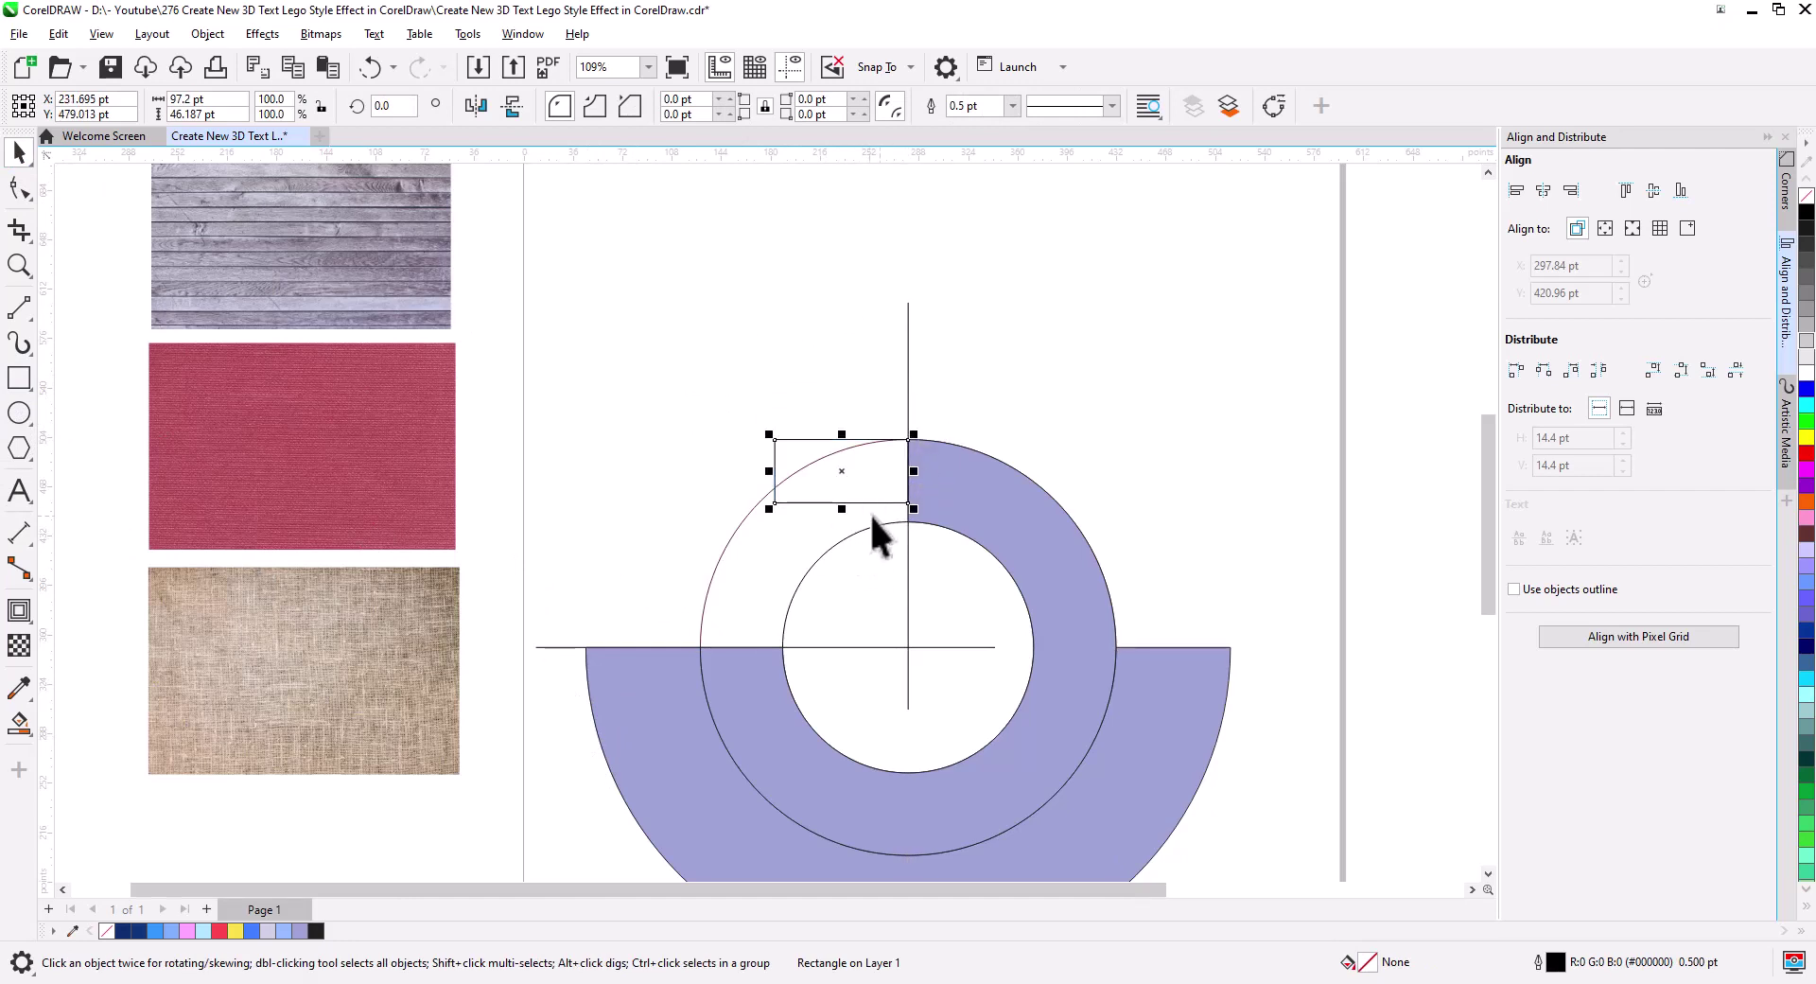
left_click_drag(842, 508, 842, 521)
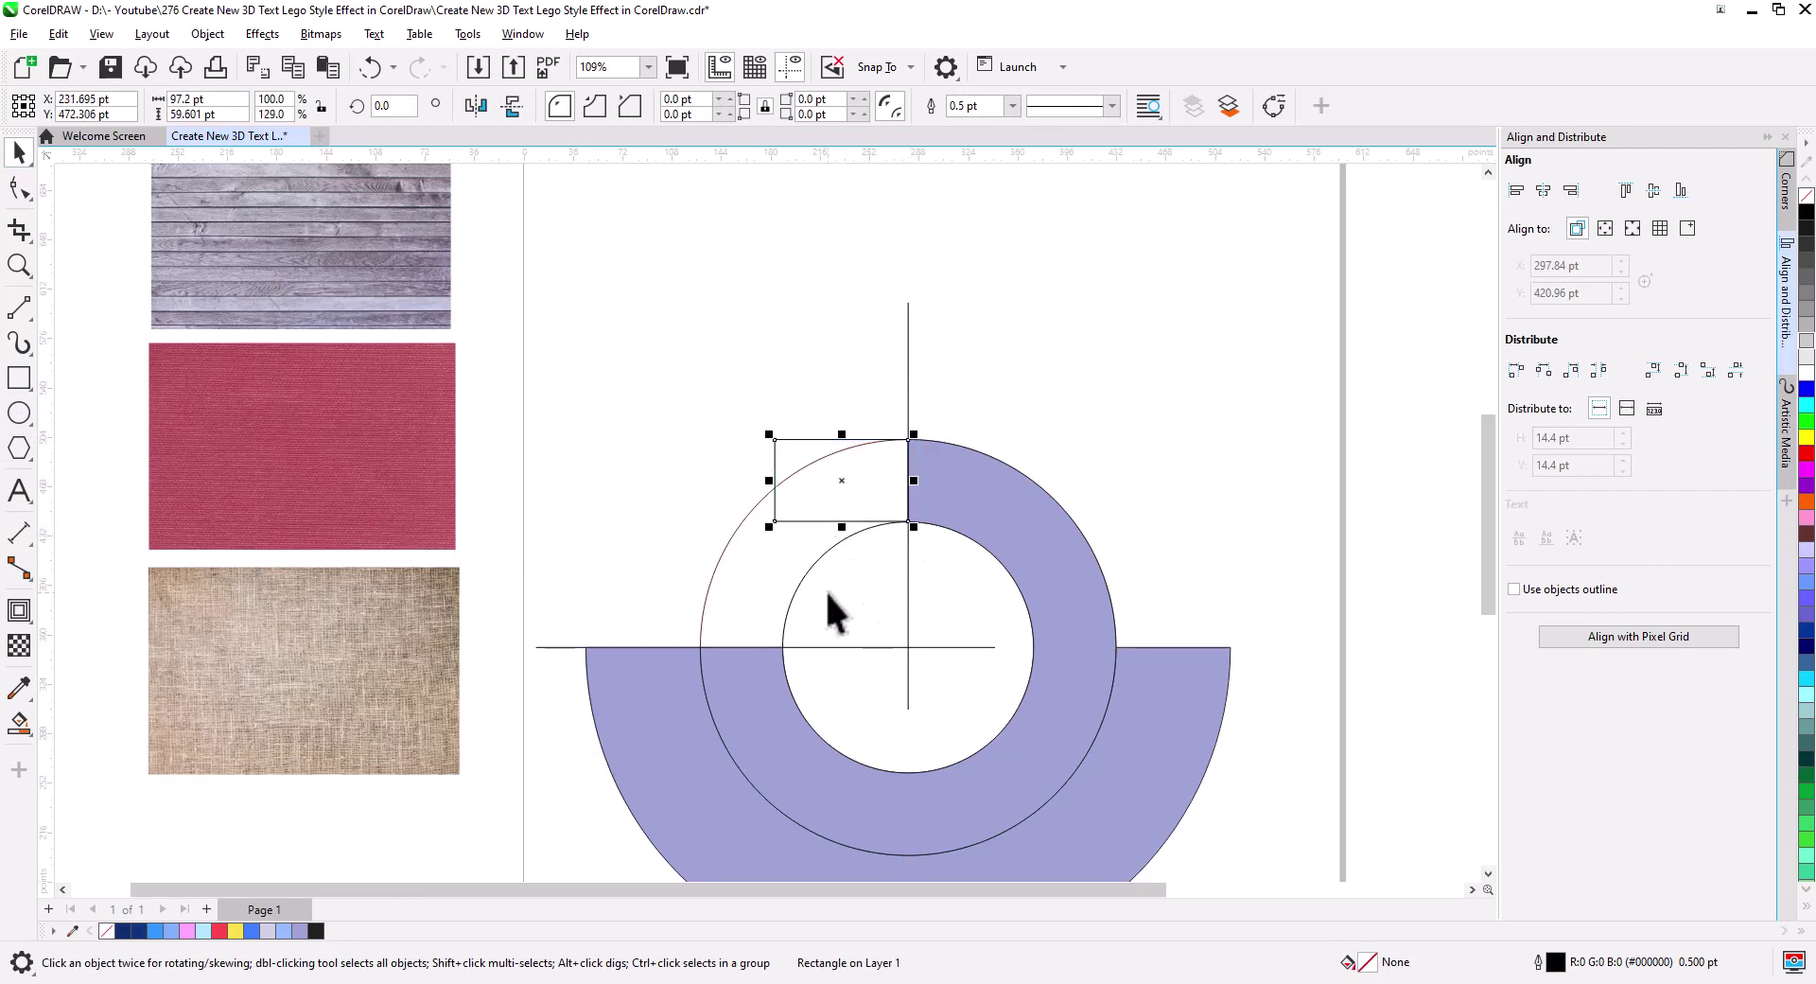
left_click(185, 100)
left_click(186, 115)
type("60")
key("Return")
scroll(881, 532, "up", 3)
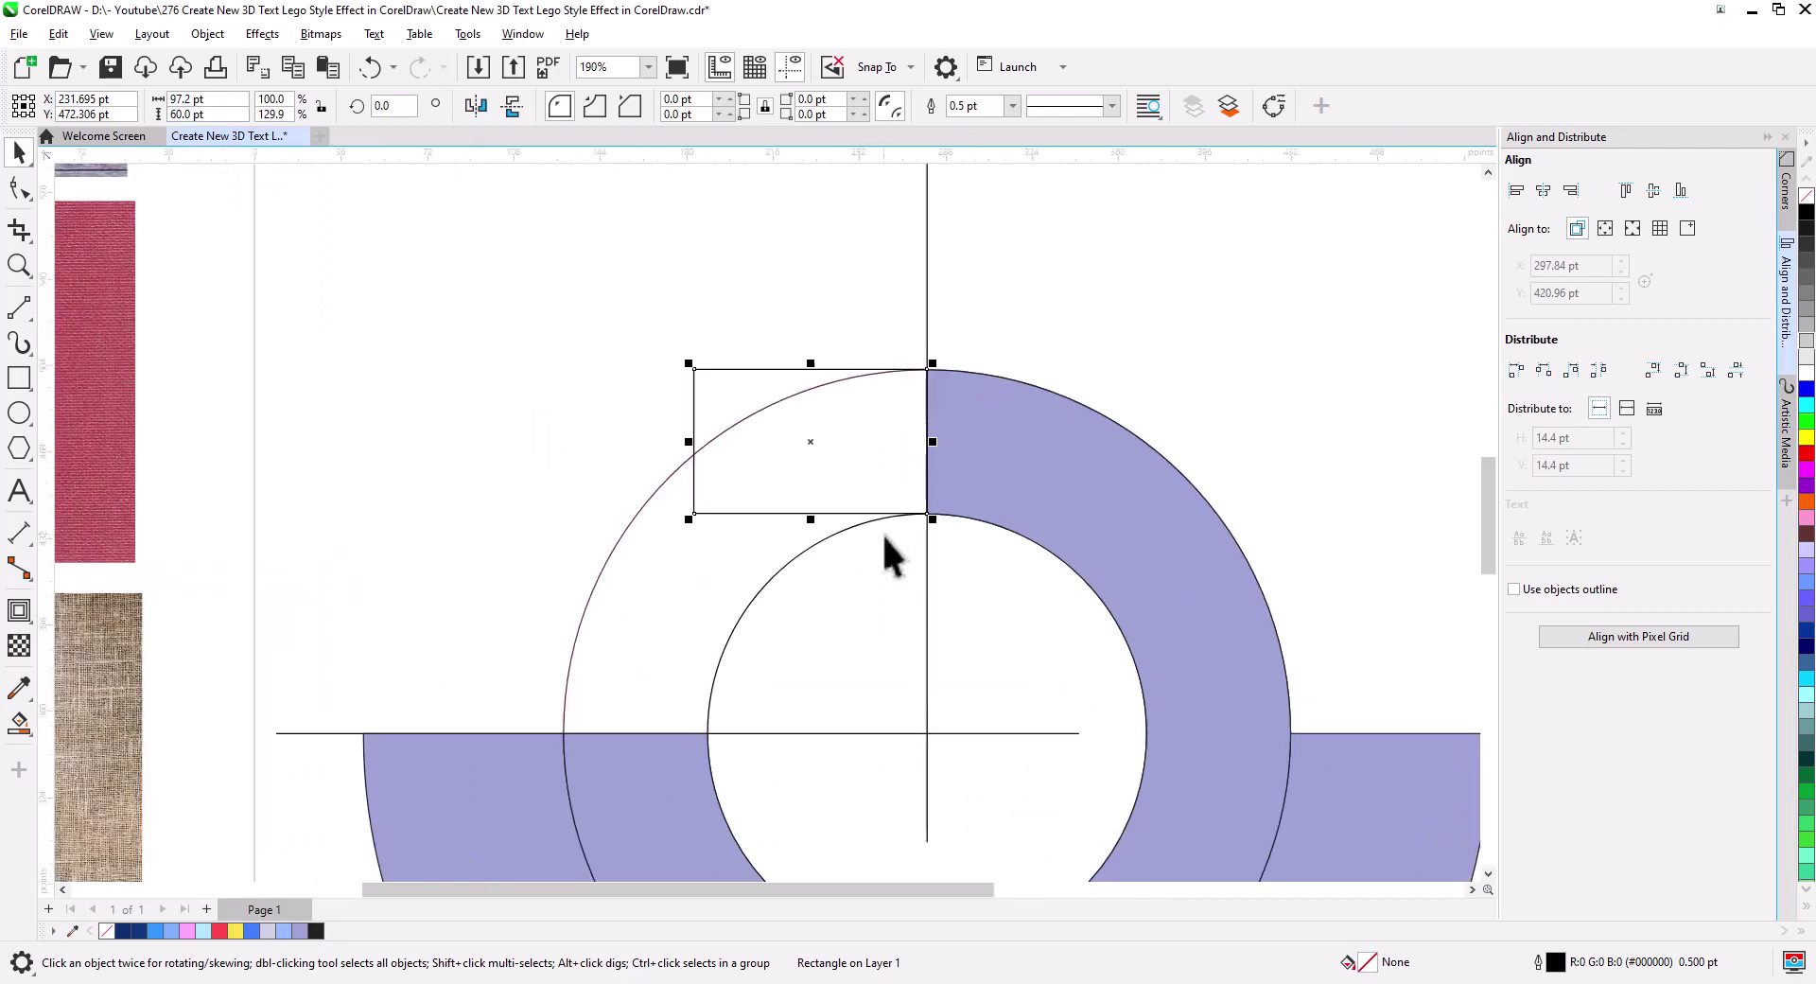
scroll(882, 532, "up", 2)
mouse_move(887, 320)
left_mouse_down()
mouse_move(663, 320)
mouse_move(934, 284)
left_mouse_up()
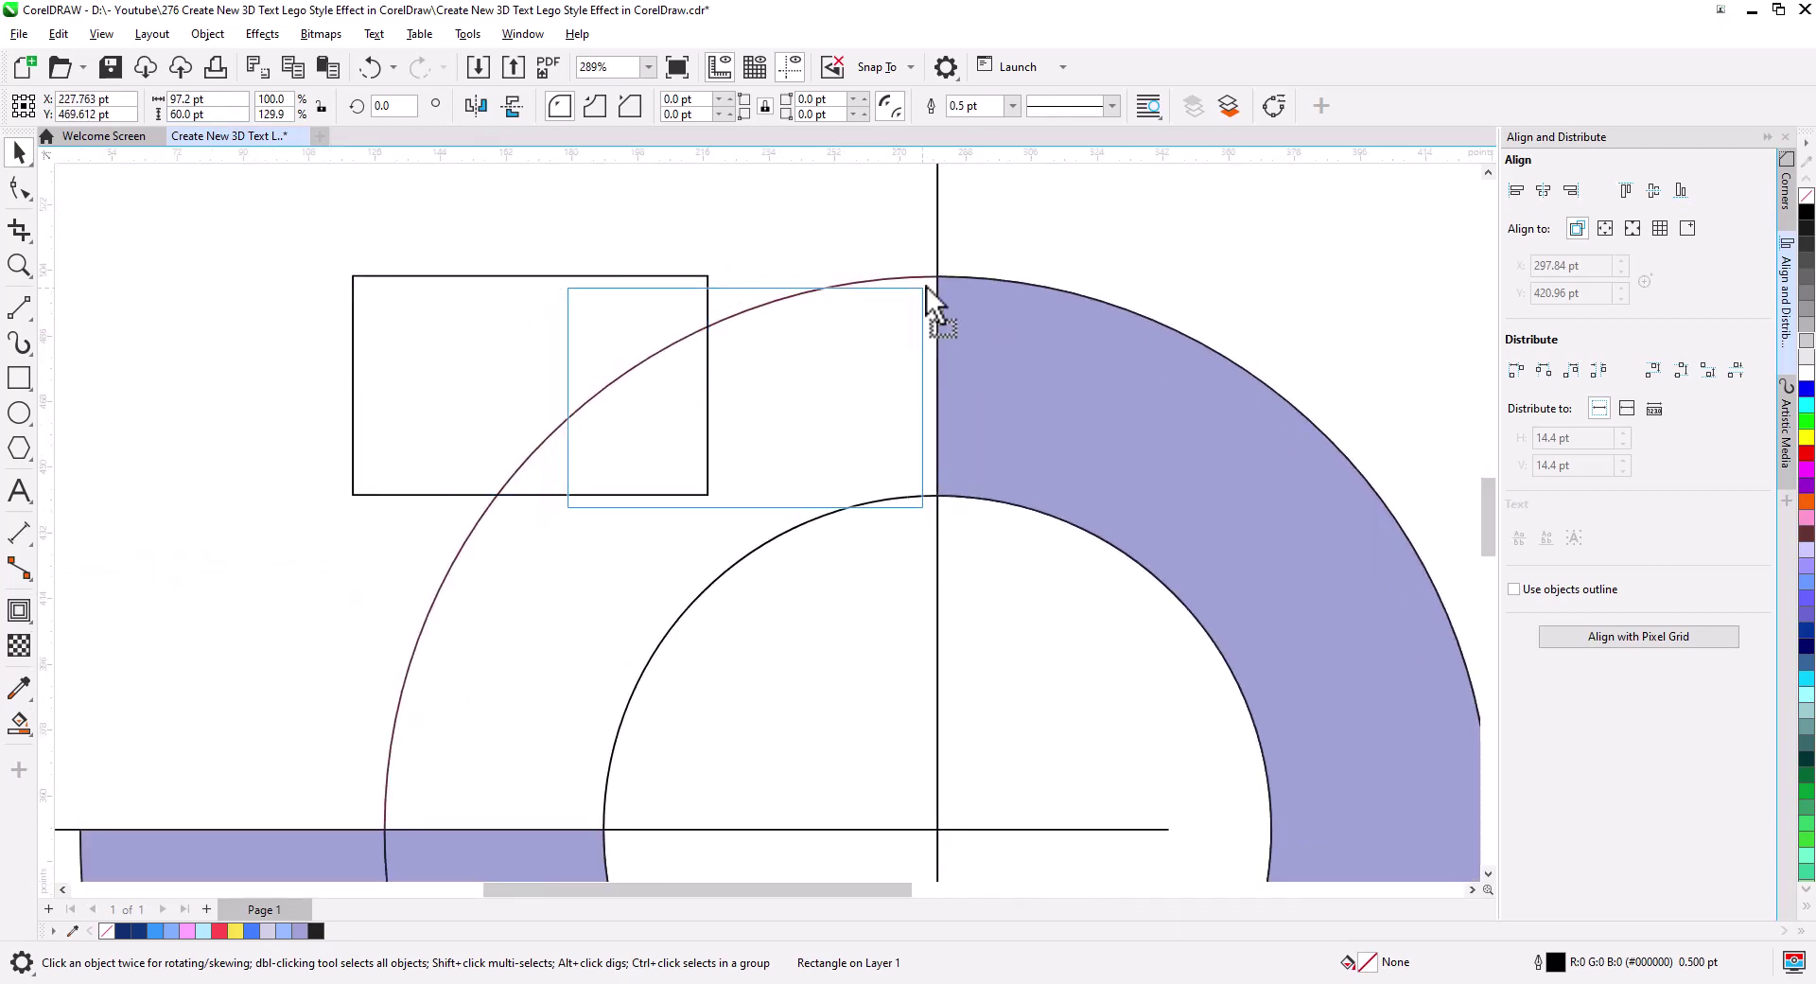
scroll(823, 444, "down", 2)
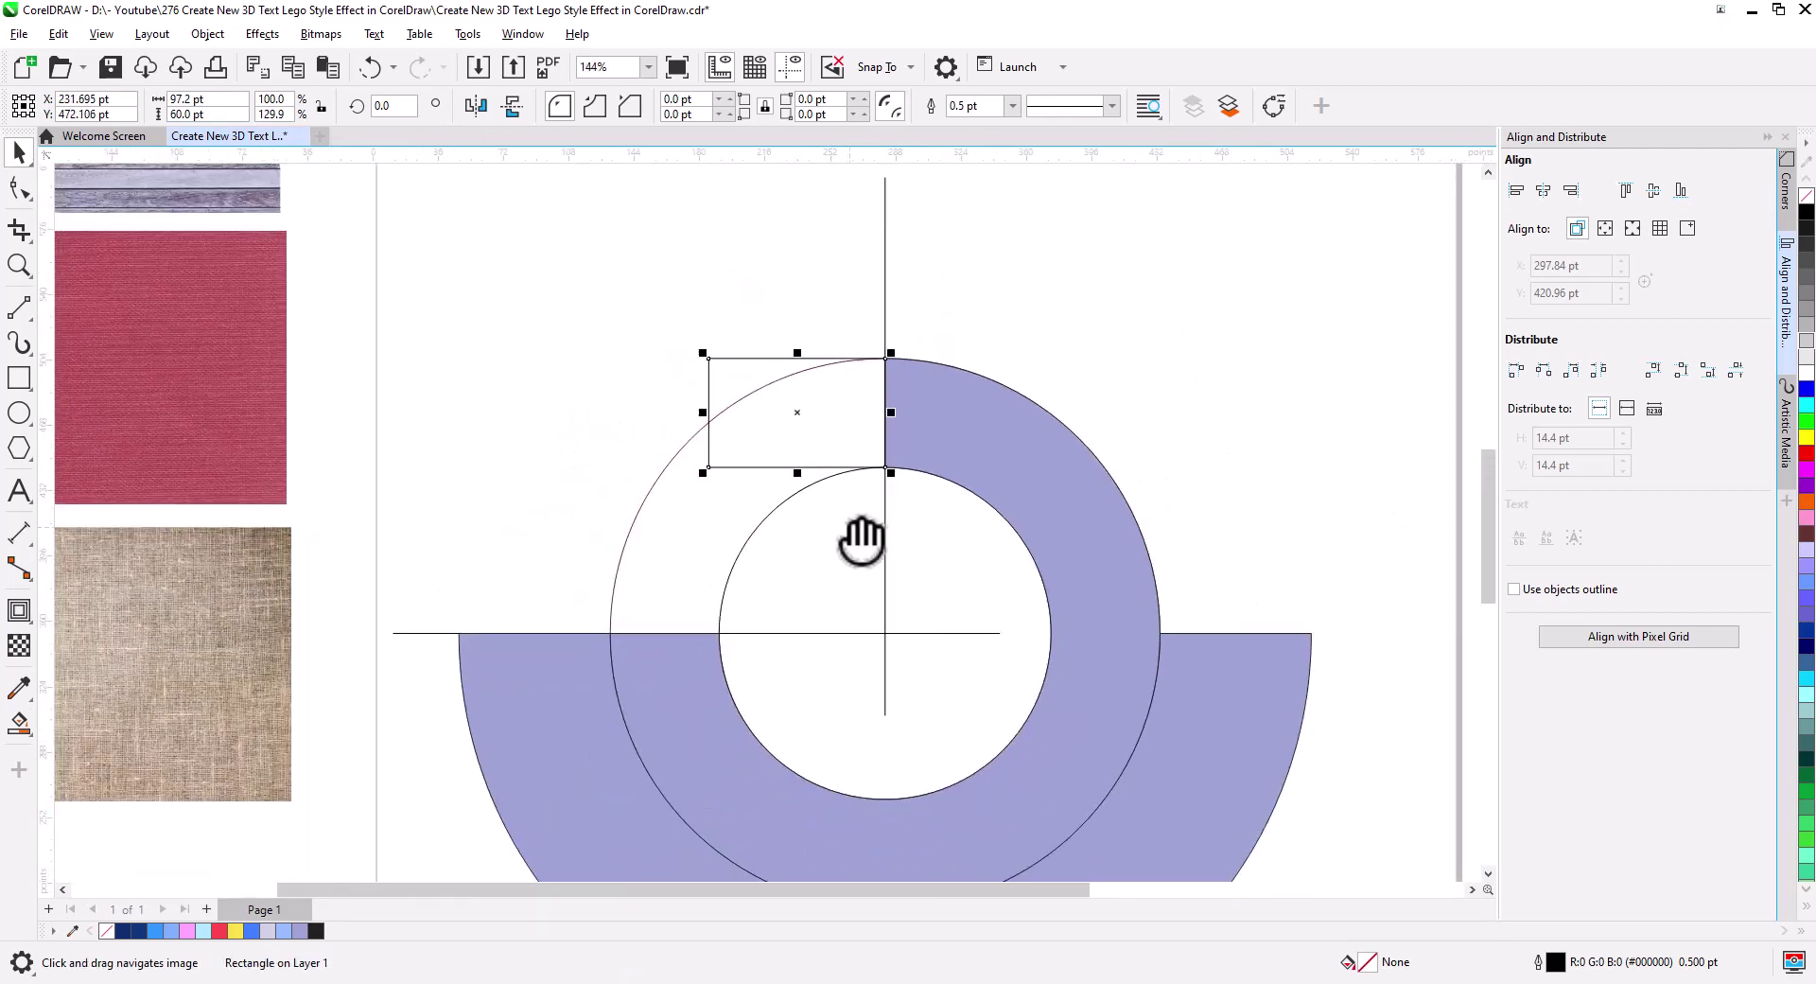
- Copy the vertical line to the circle's left edge and stretch the bar from there to the ring's outer edge
left_click(921, 630)
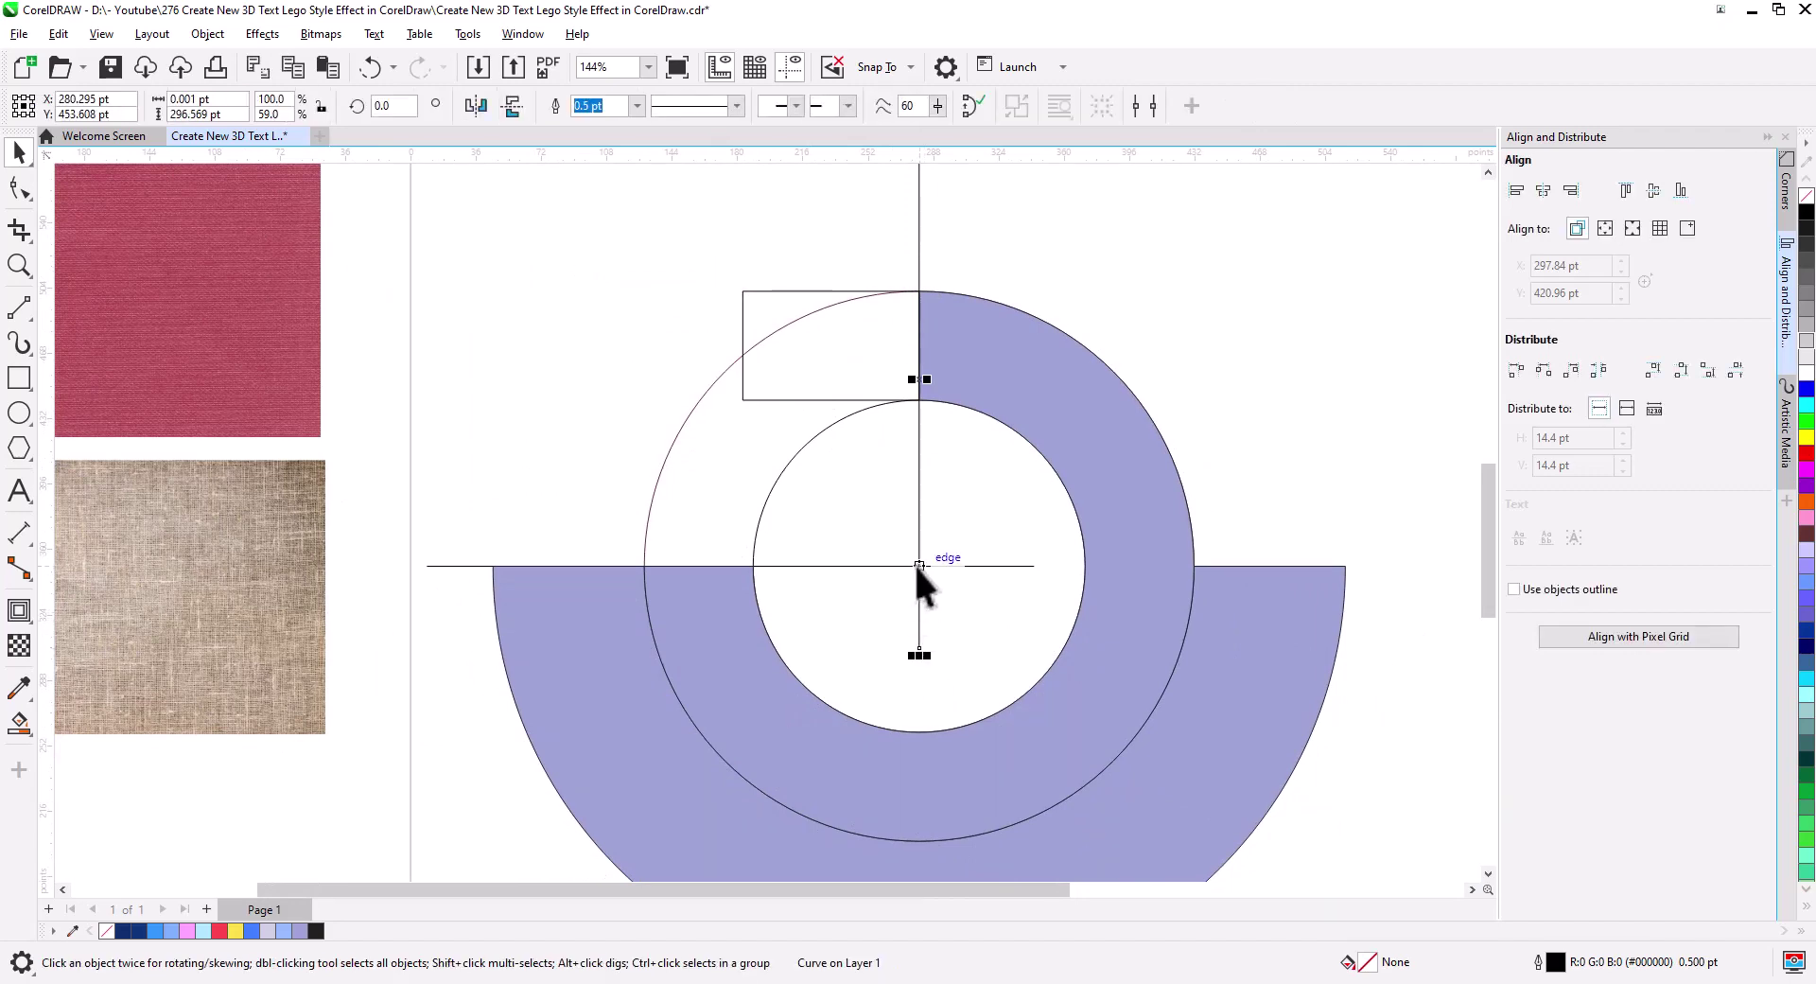
left_click_drag(922, 615, 645, 568)
left_click(704, 605)
scroll(724, 623, "up", 2)
left_click(743, 530)
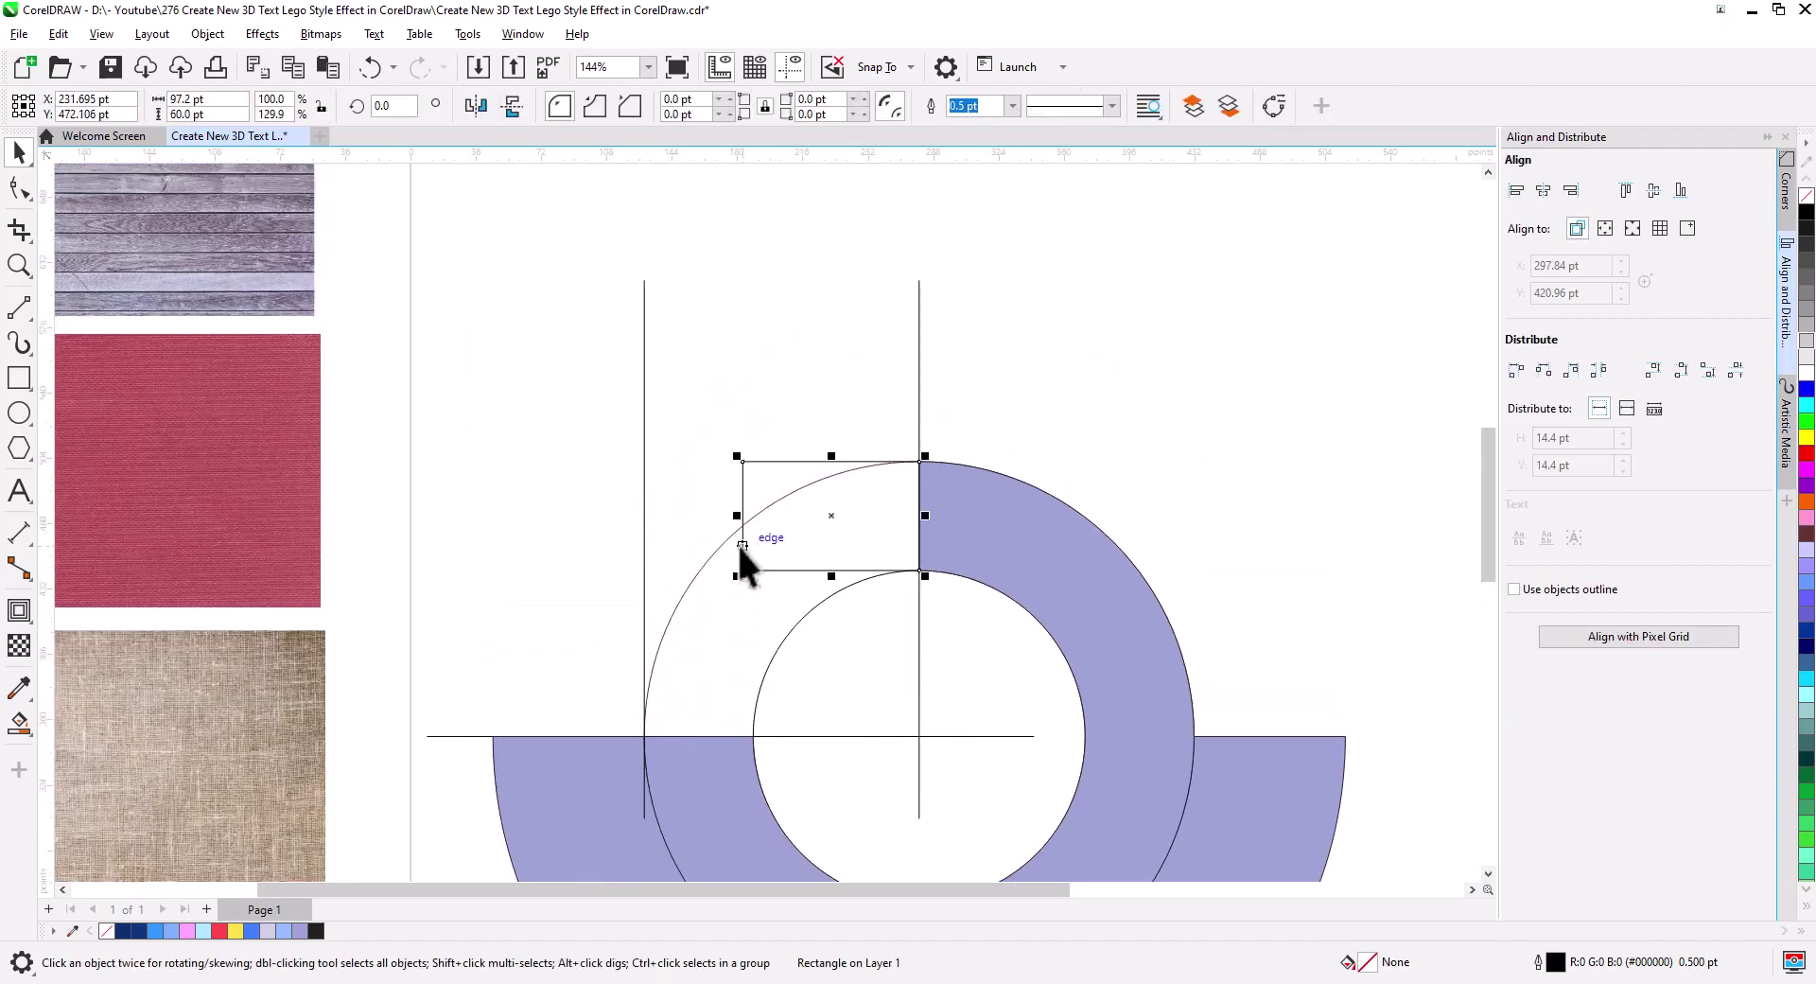
left_click_drag(743, 516, 643, 517)
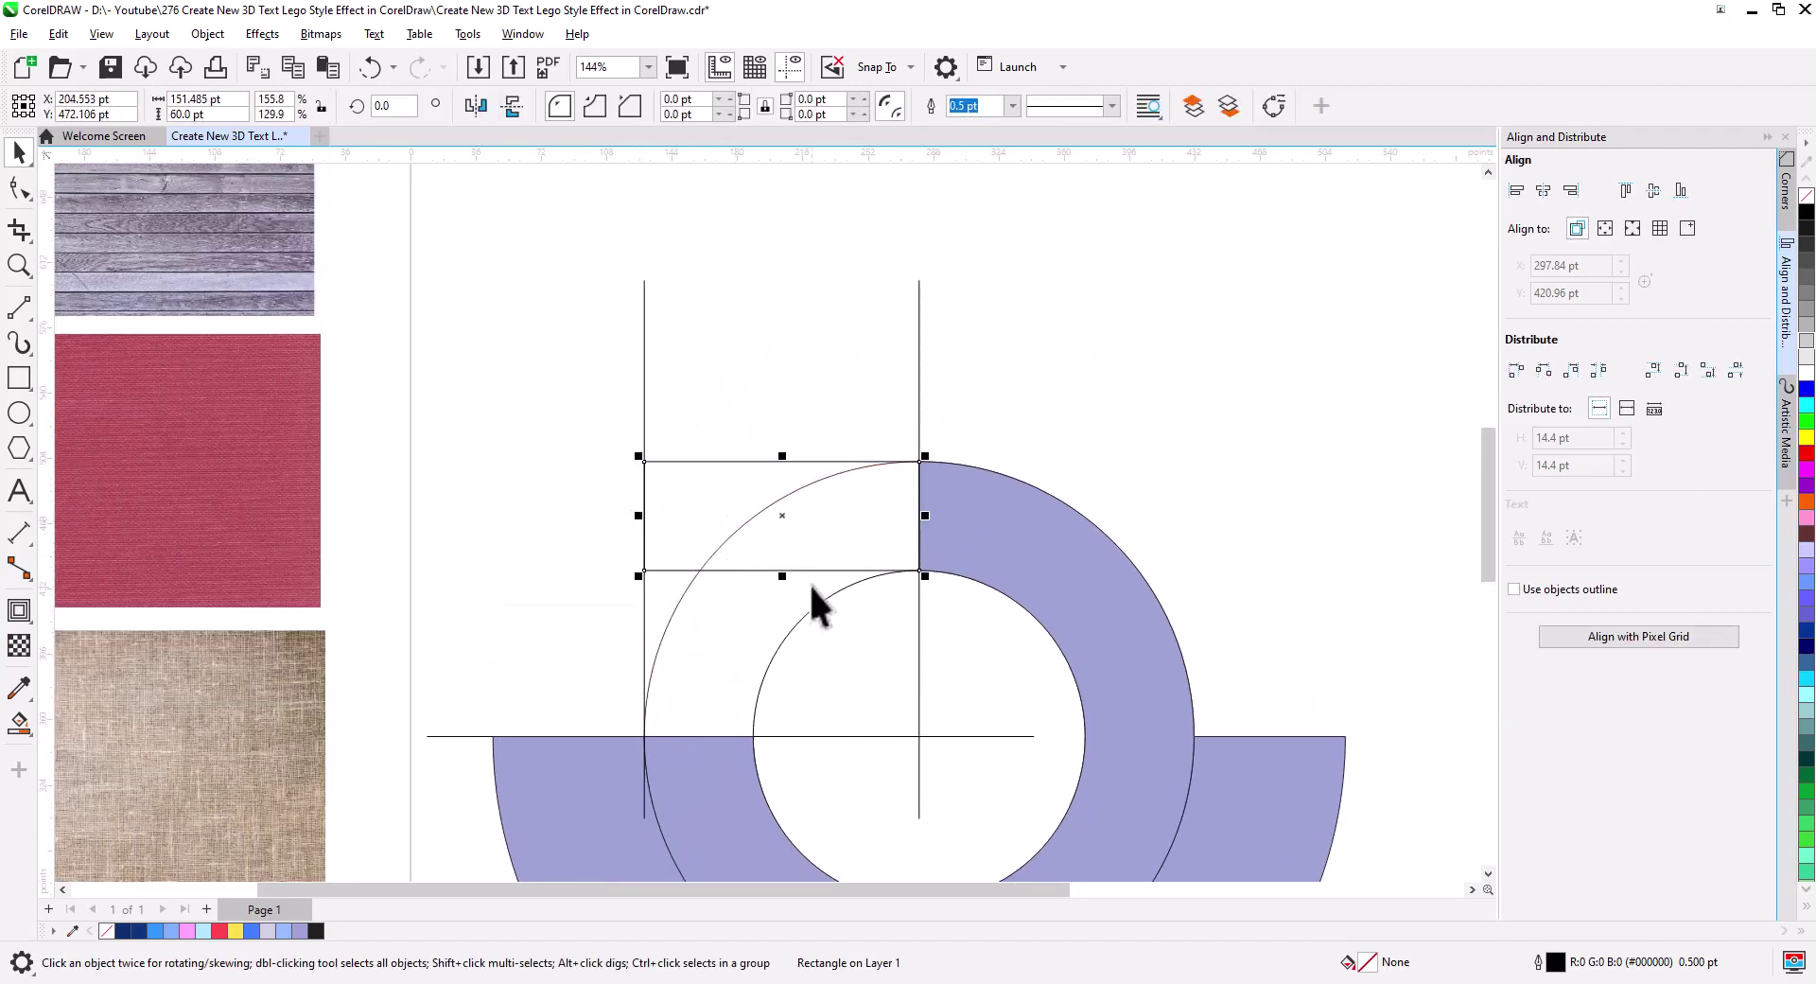
left_click_drag(925, 515, 1029, 515)
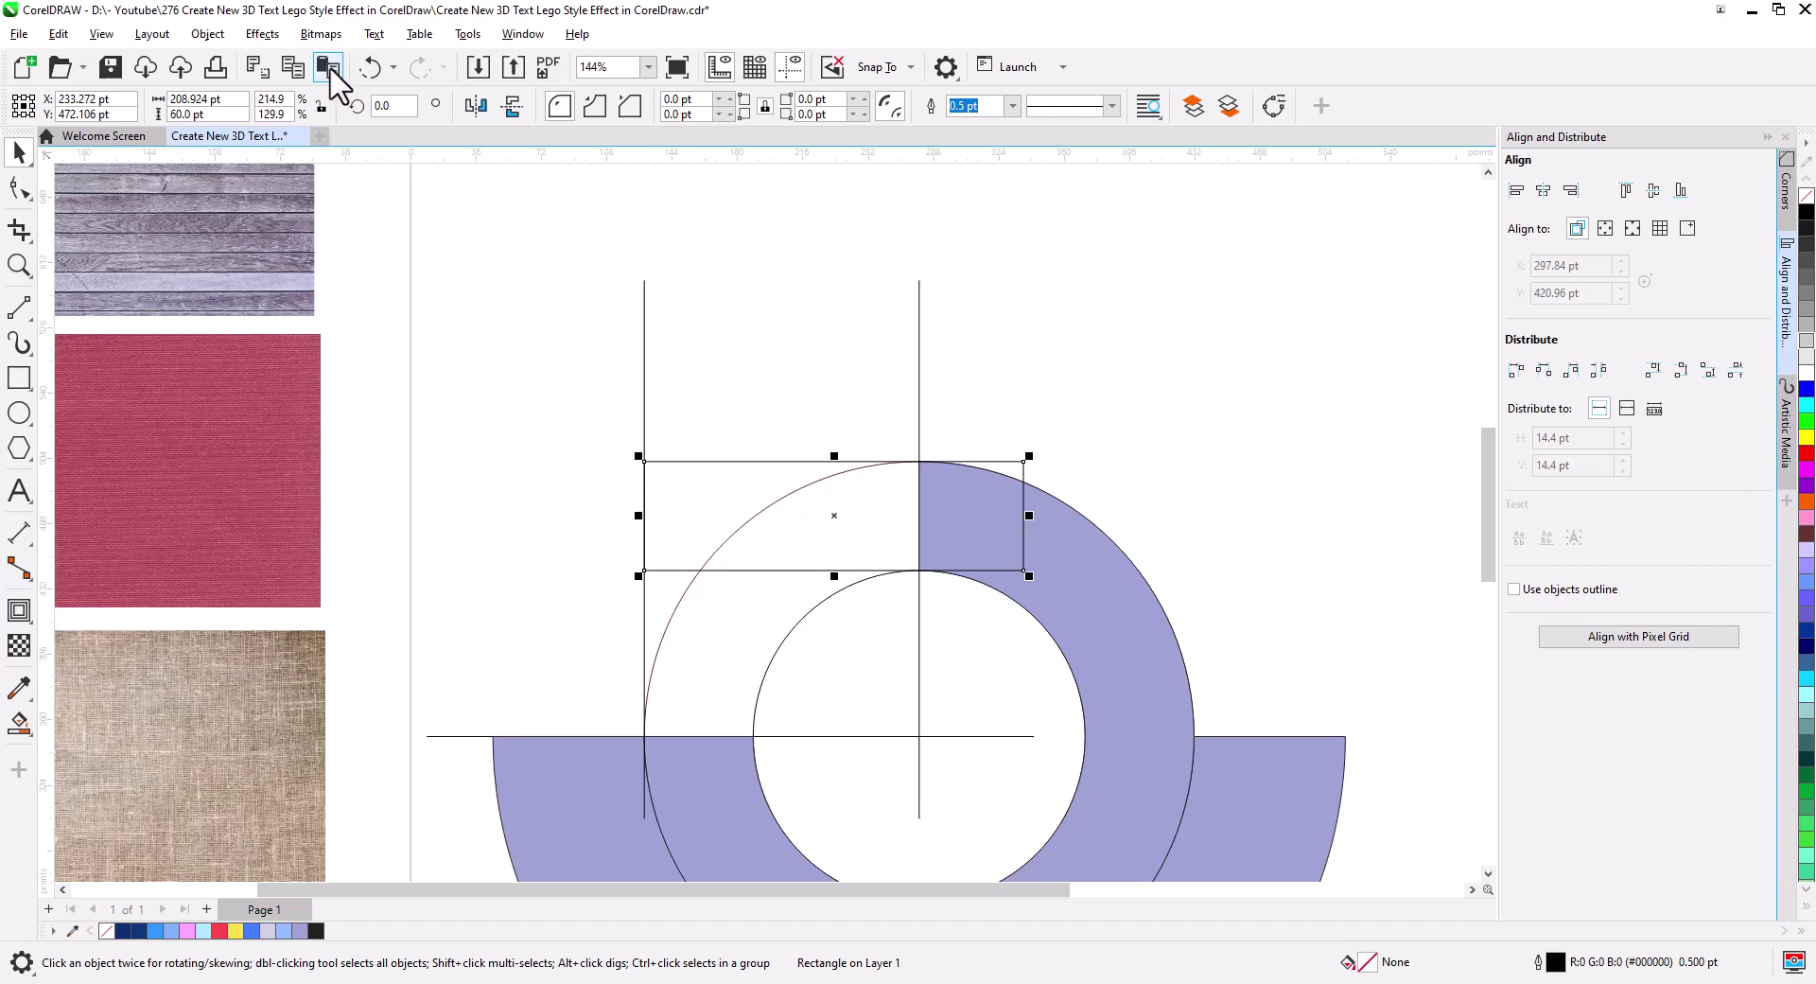
- Rotate a copy of the bar 90° and place the upright on the left line
type("90")
key("Return")
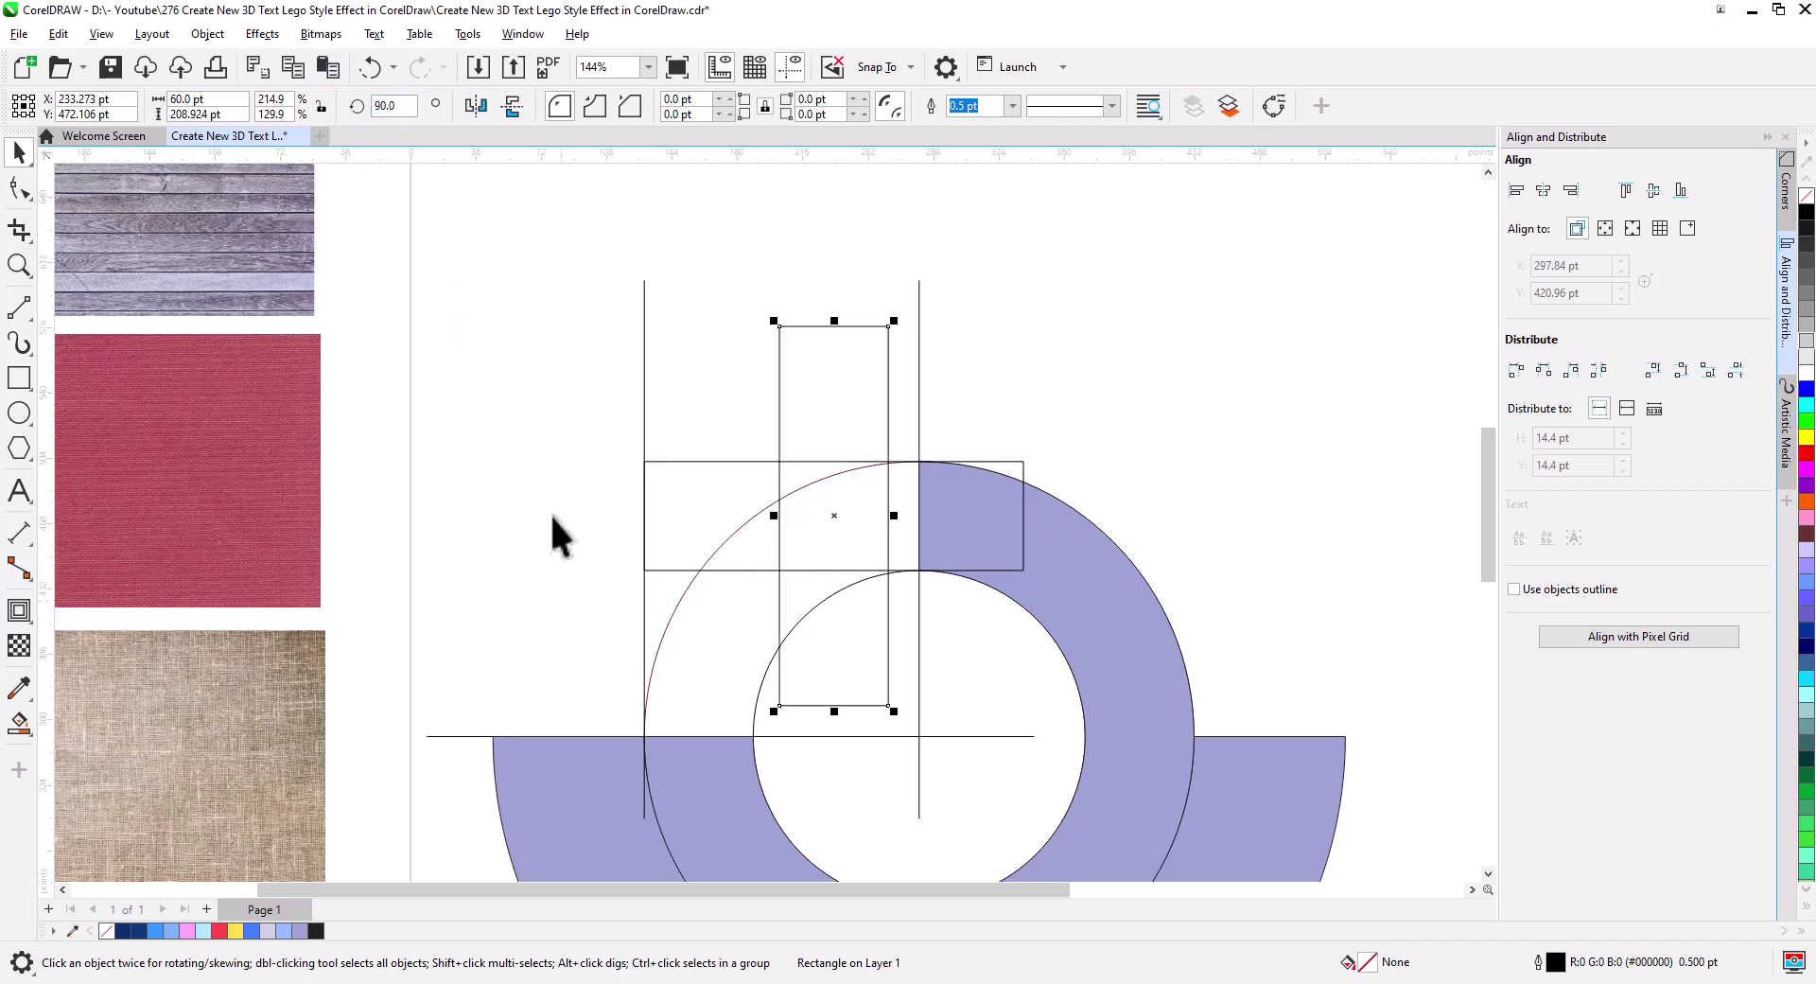
left_click_drag(781, 706, 653, 579)
scroll(673, 626, "down", 2)
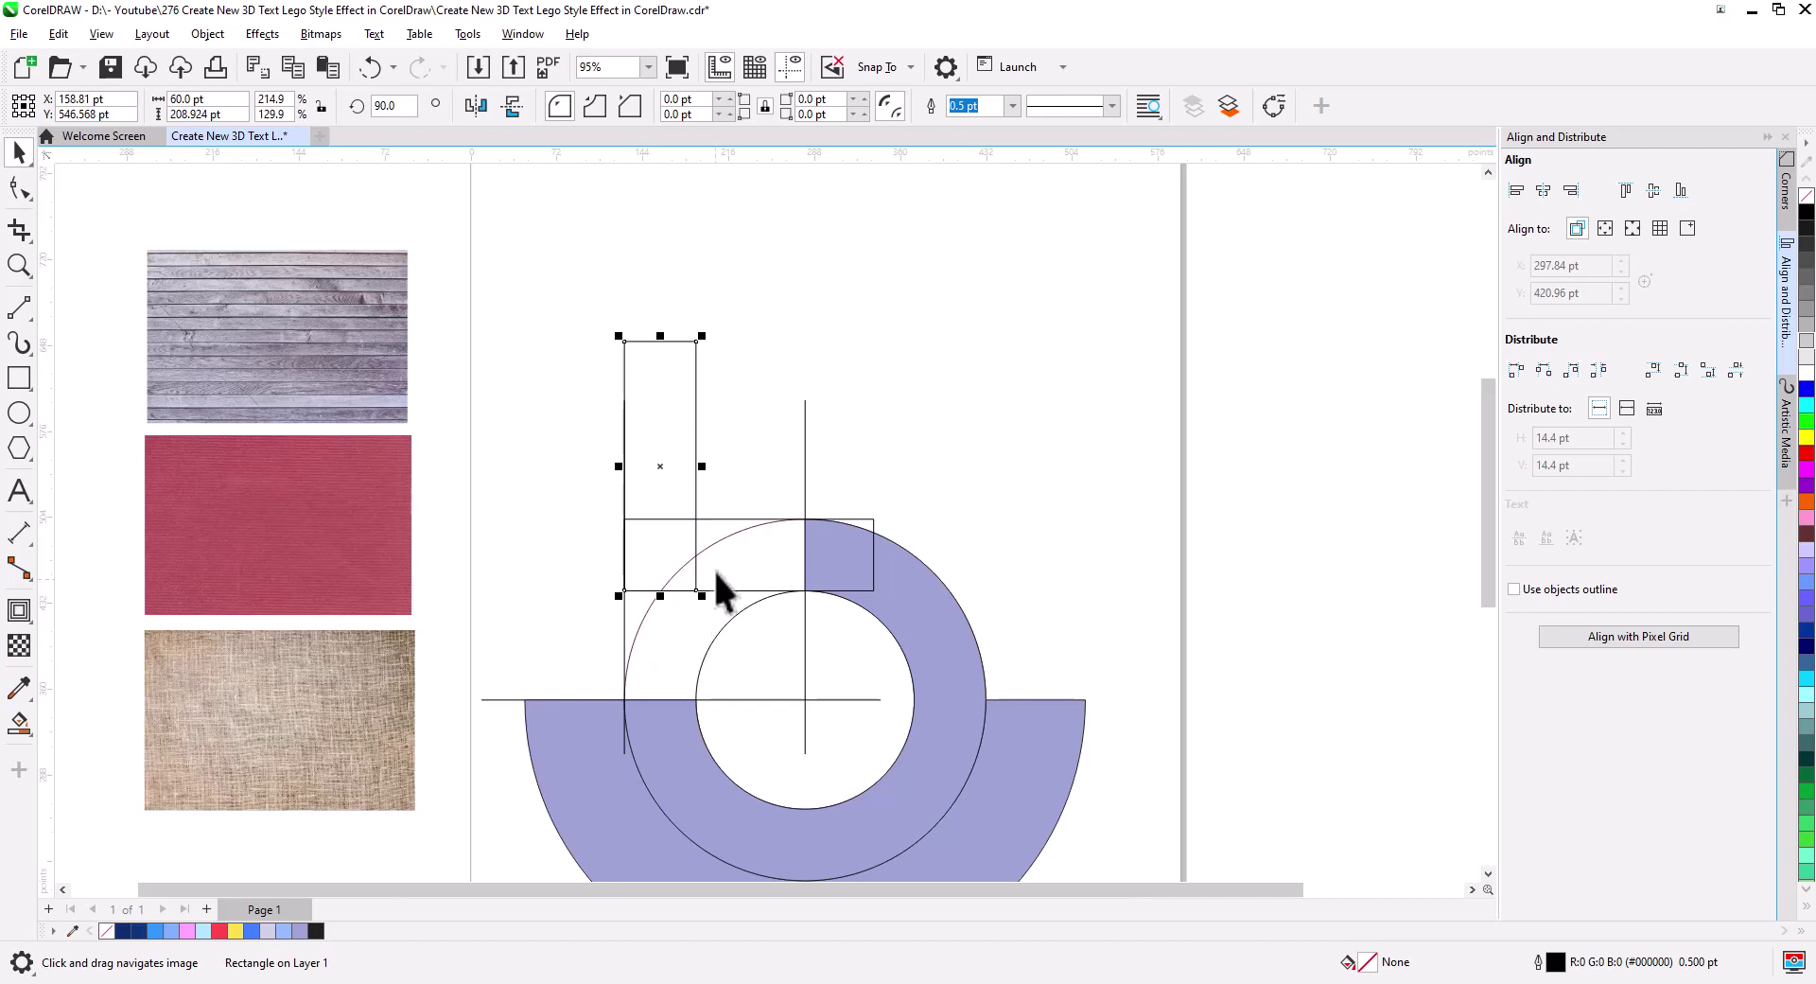
- Copy the horizontal bar to the top and widen it to the ring's outer edge
left_click_drag(623, 523, 620, 342)
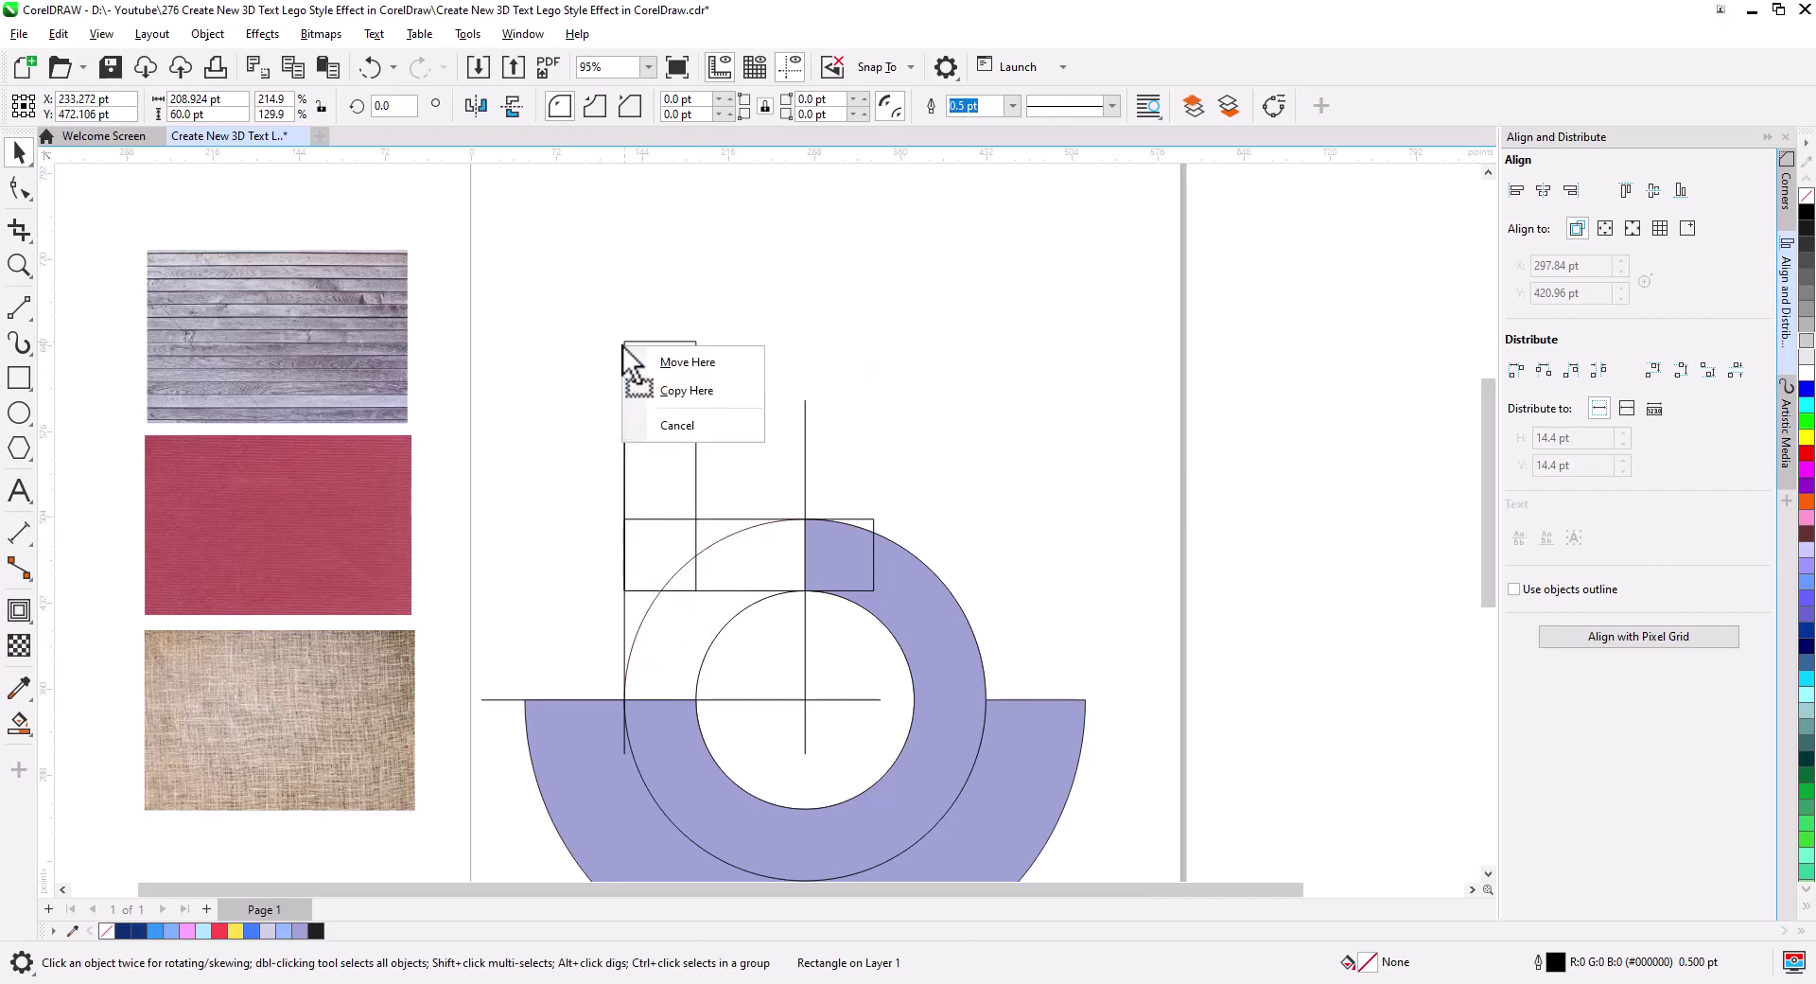
left_click(671, 383)
left_click(624, 610)
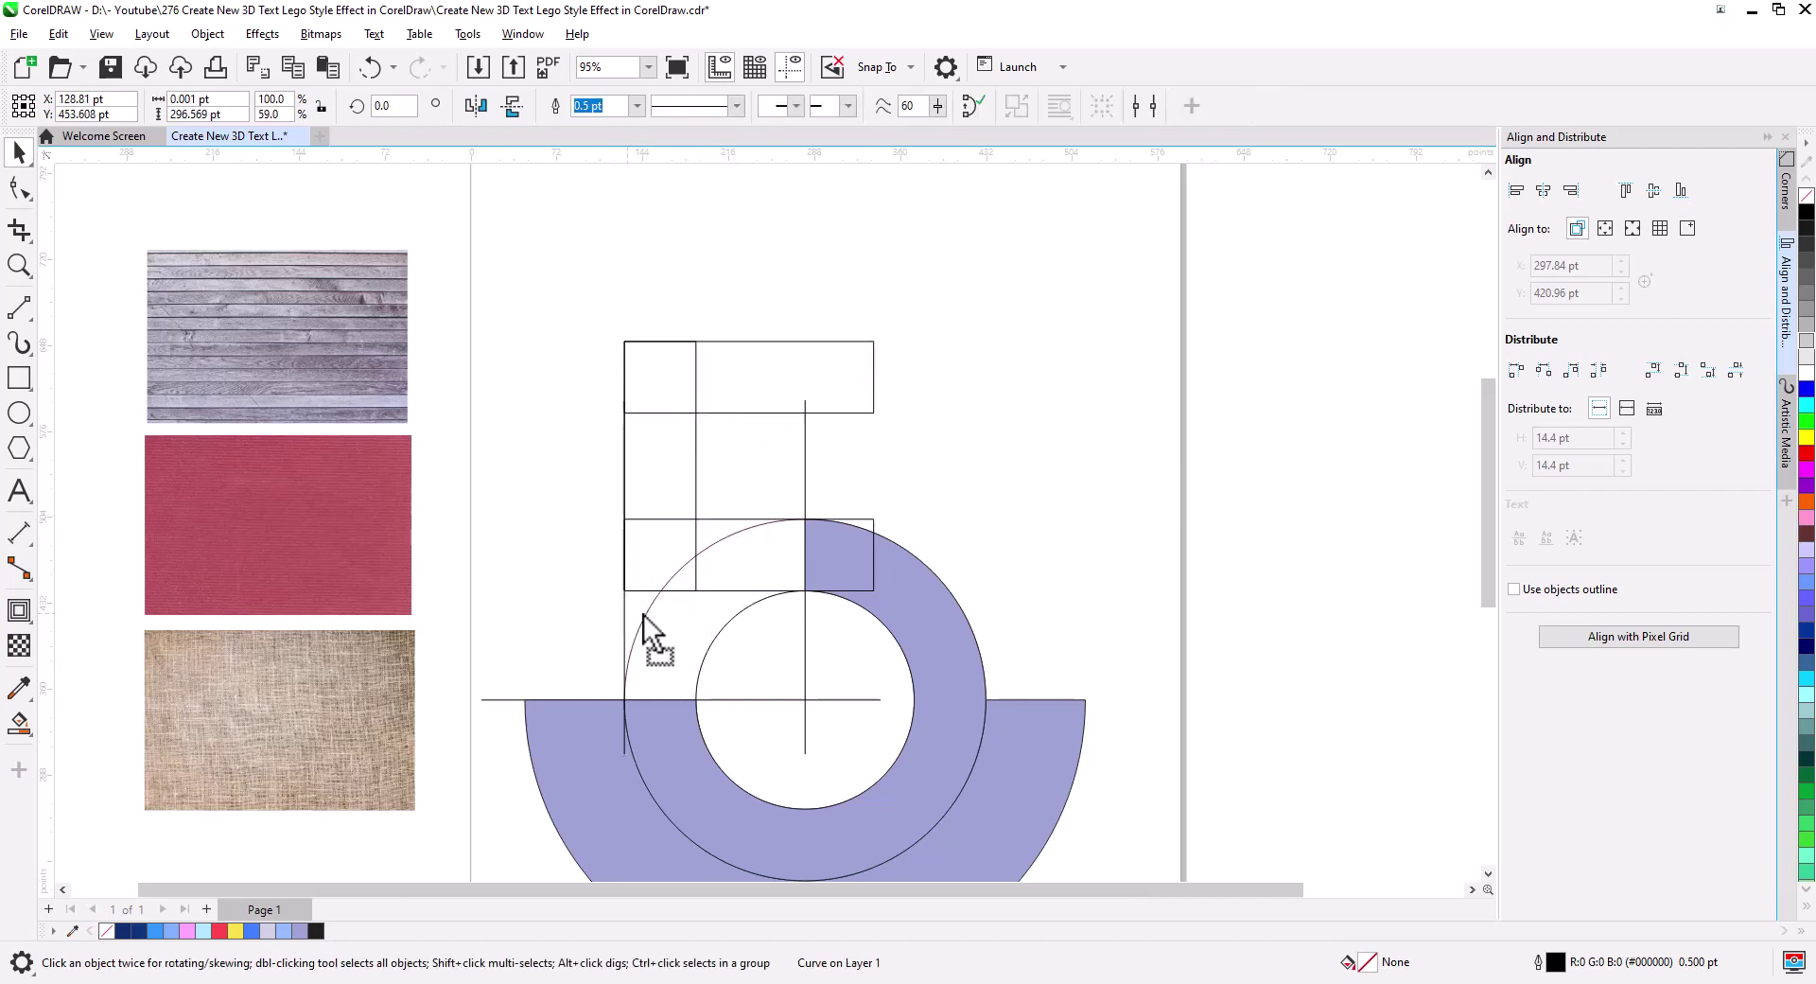
key("F10")
mouse_move(874, 376)
left_mouse_down()
mouse_move(984, 377)
mouse_move(864, 402)
left_mouse_up()
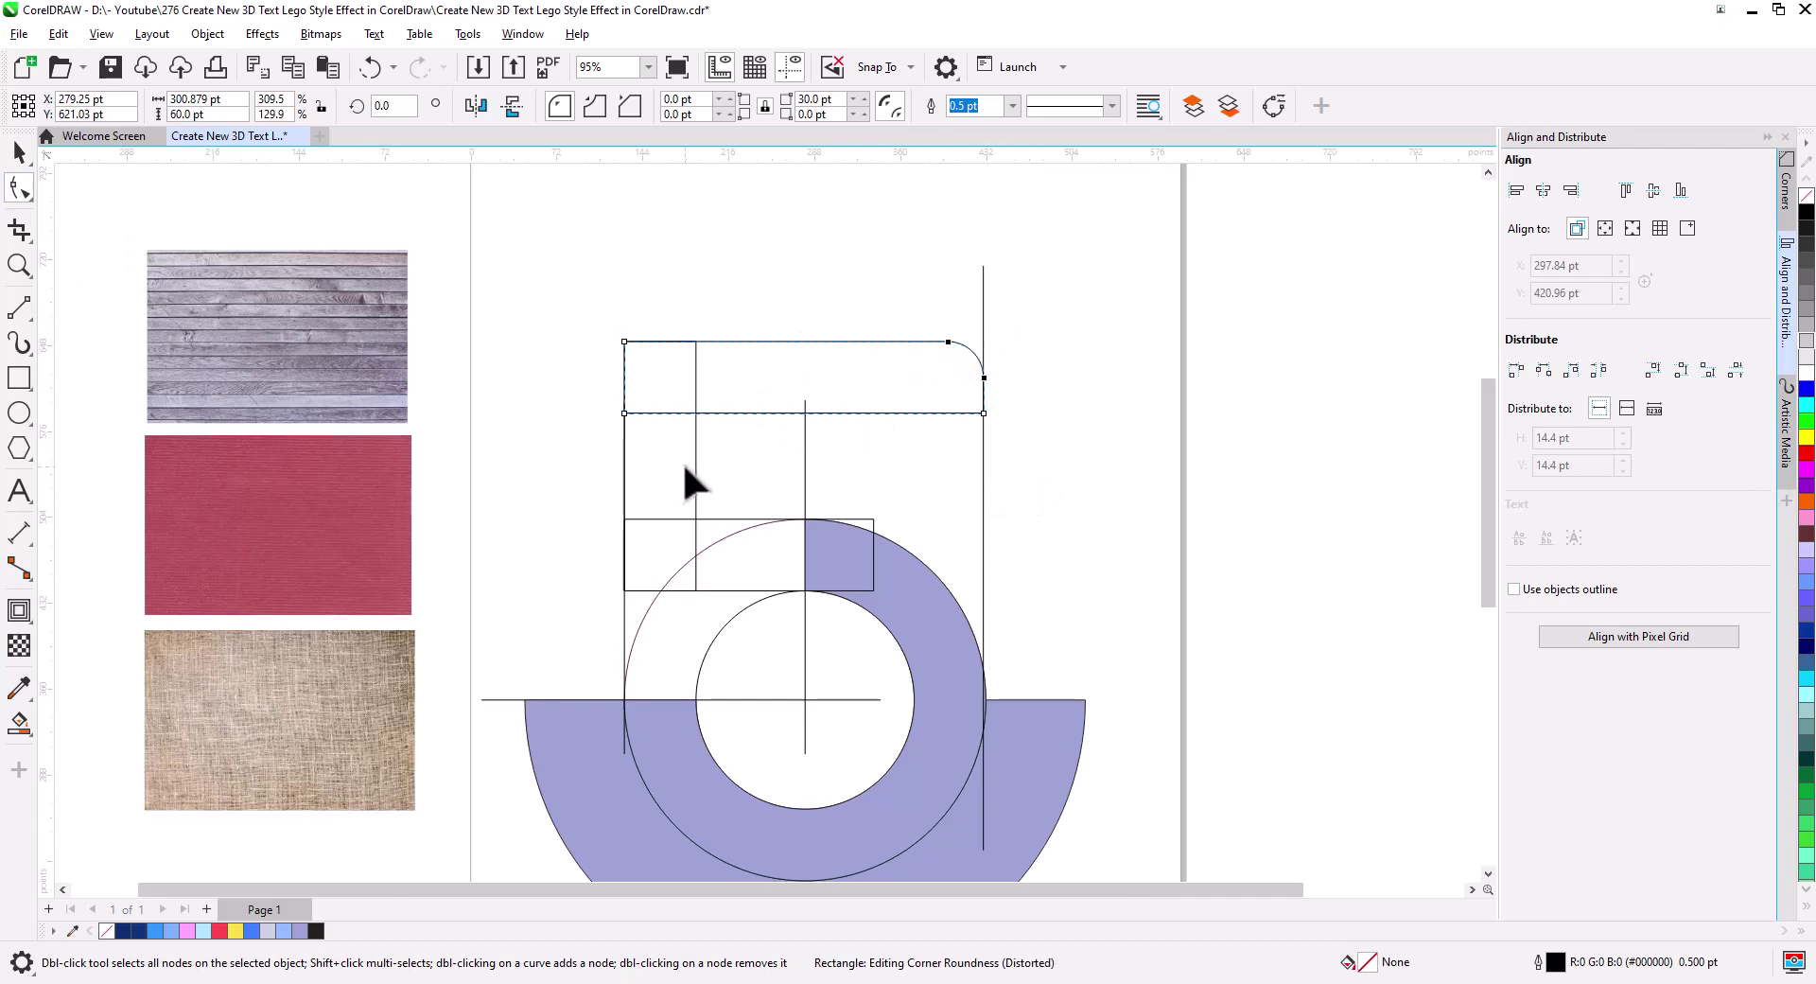
- Round the top bar's top-left corner and undo the stray rounding on the upright bar
scroll(636, 378, "up", 1)
scroll(677, 410, "up", 1)
scroll(640, 387, "up", 1)
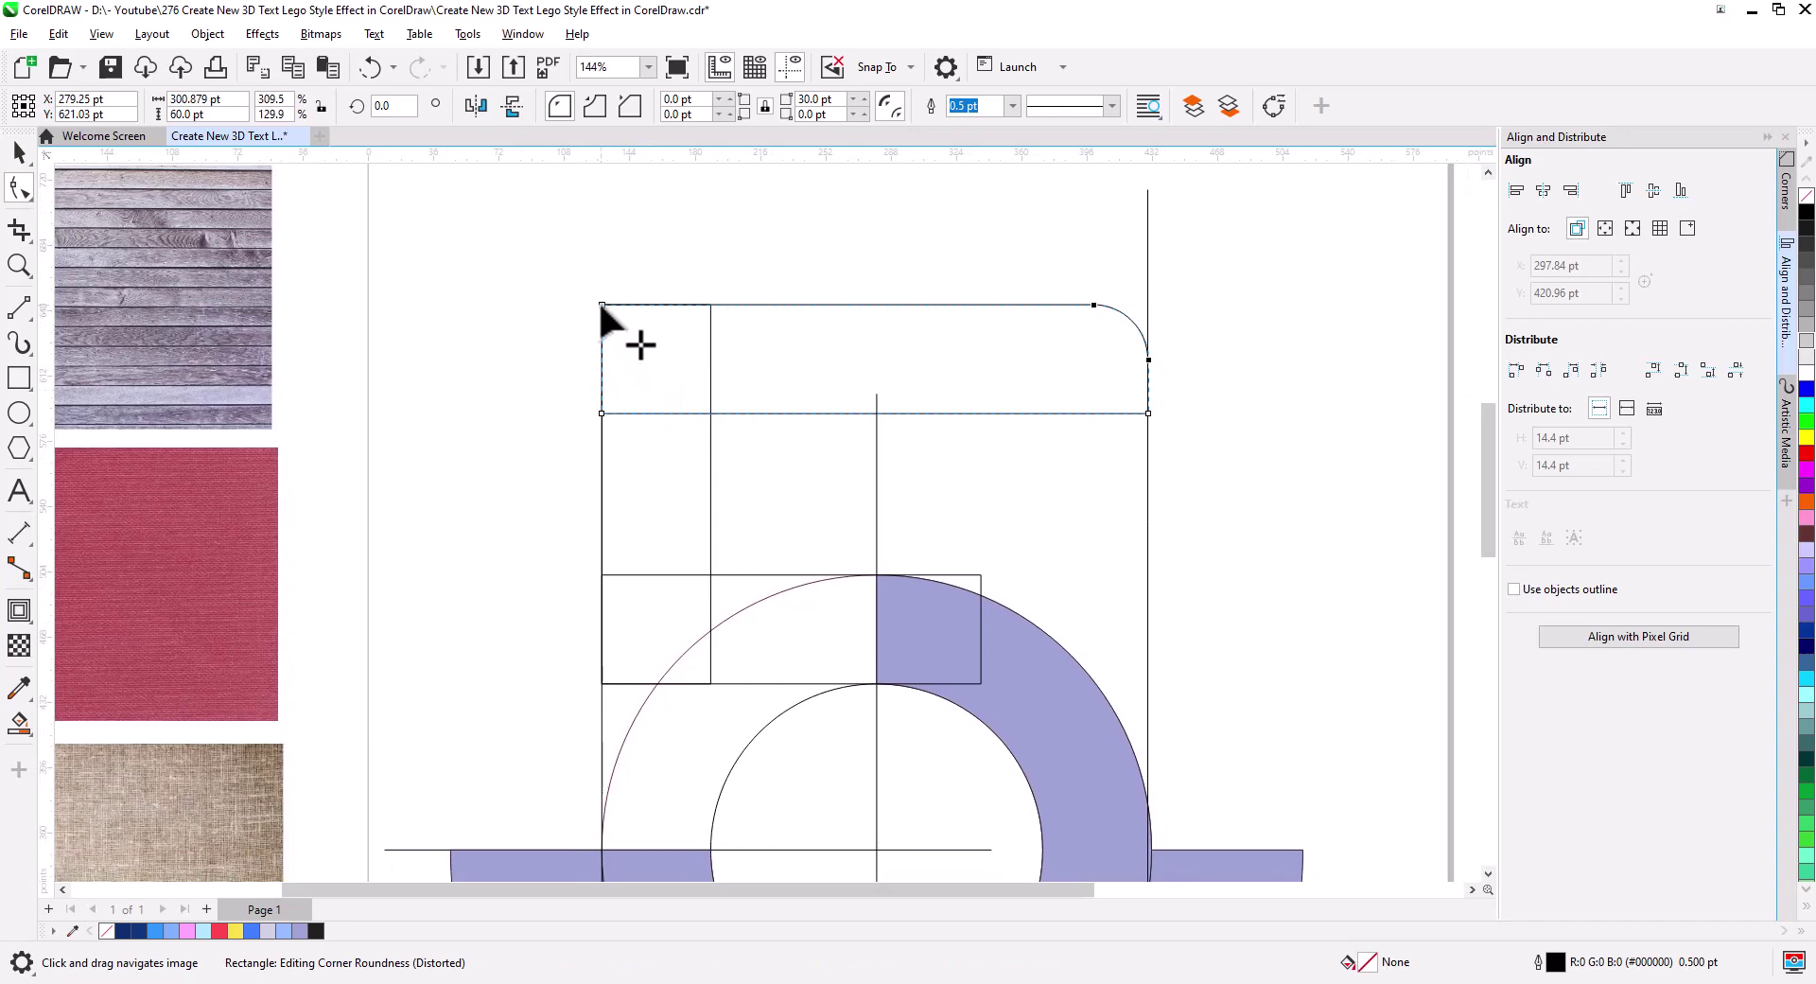
key("ctrl+z")
left_click(602, 306)
mouse_move(601, 322)
left_mouse_down()
mouse_move(602, 344)
mouse_move(601, 303)
mouse_move(602, 333)
left_mouse_up()
left_click(603, 304)
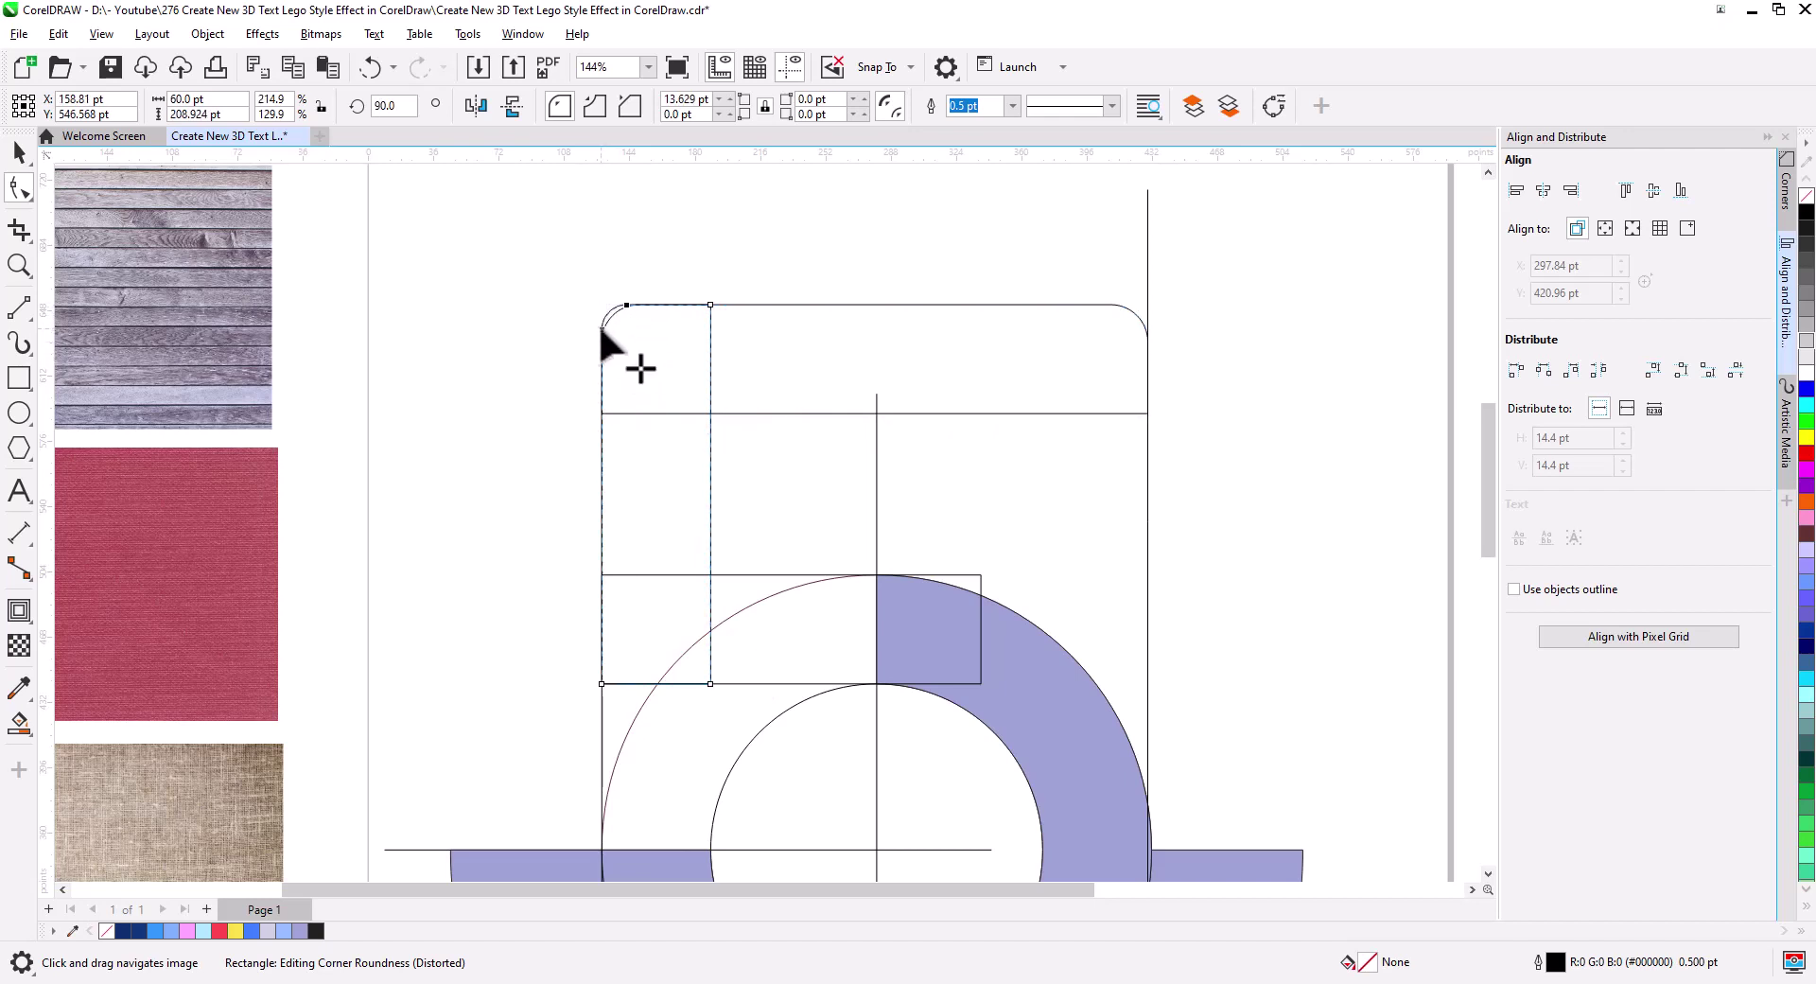
key("ctrl+z")
- Round only the lower bar's bottom-left corner by about 19 pt
left_click(603, 662)
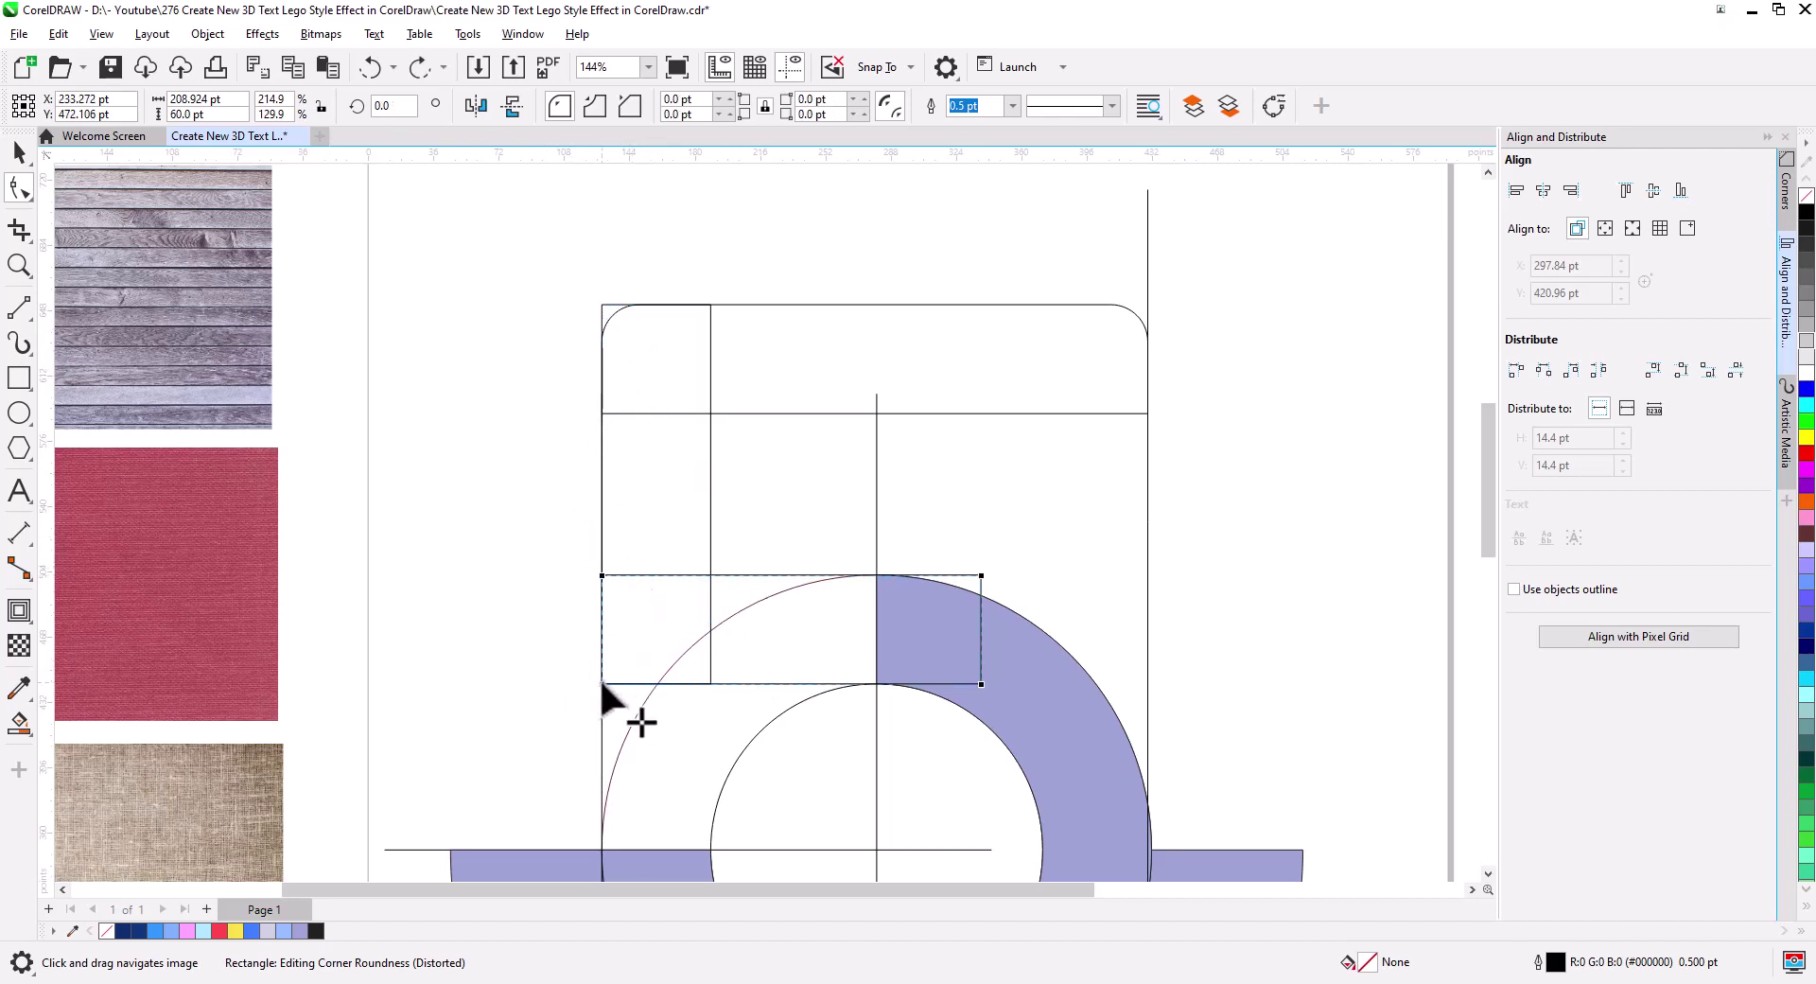
left_click_drag(603, 685, 607, 666)
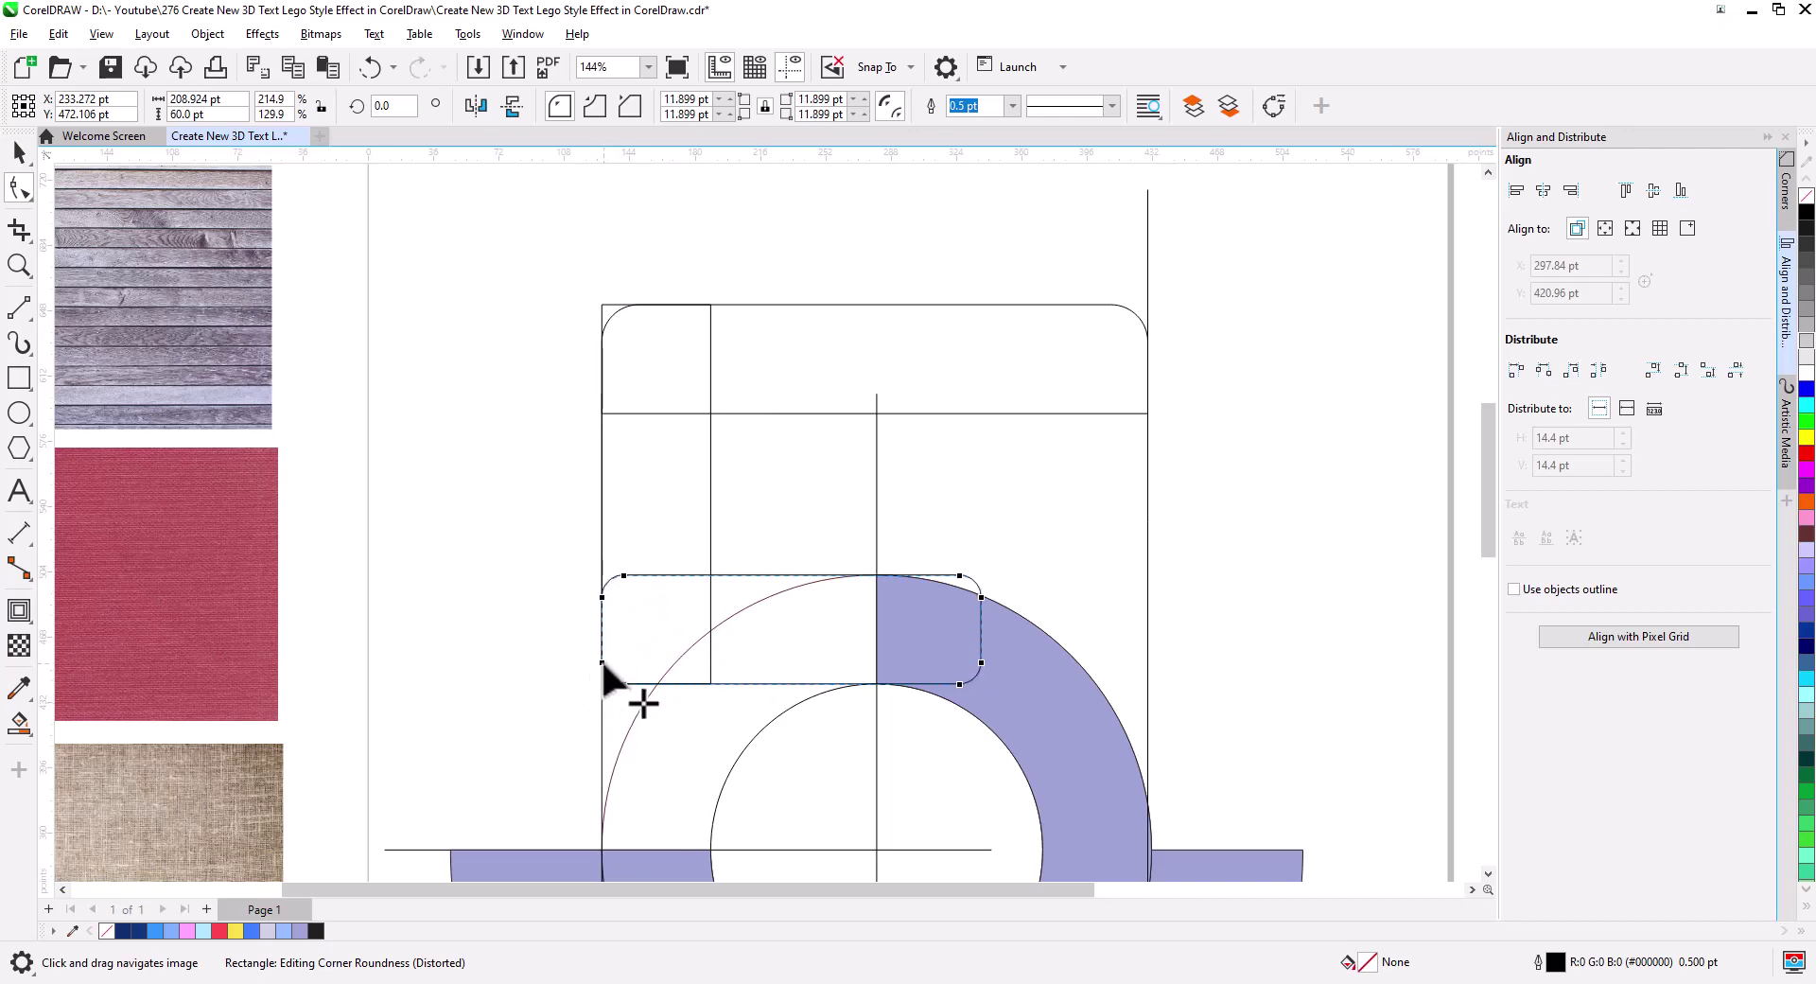
key("ctrl+z")
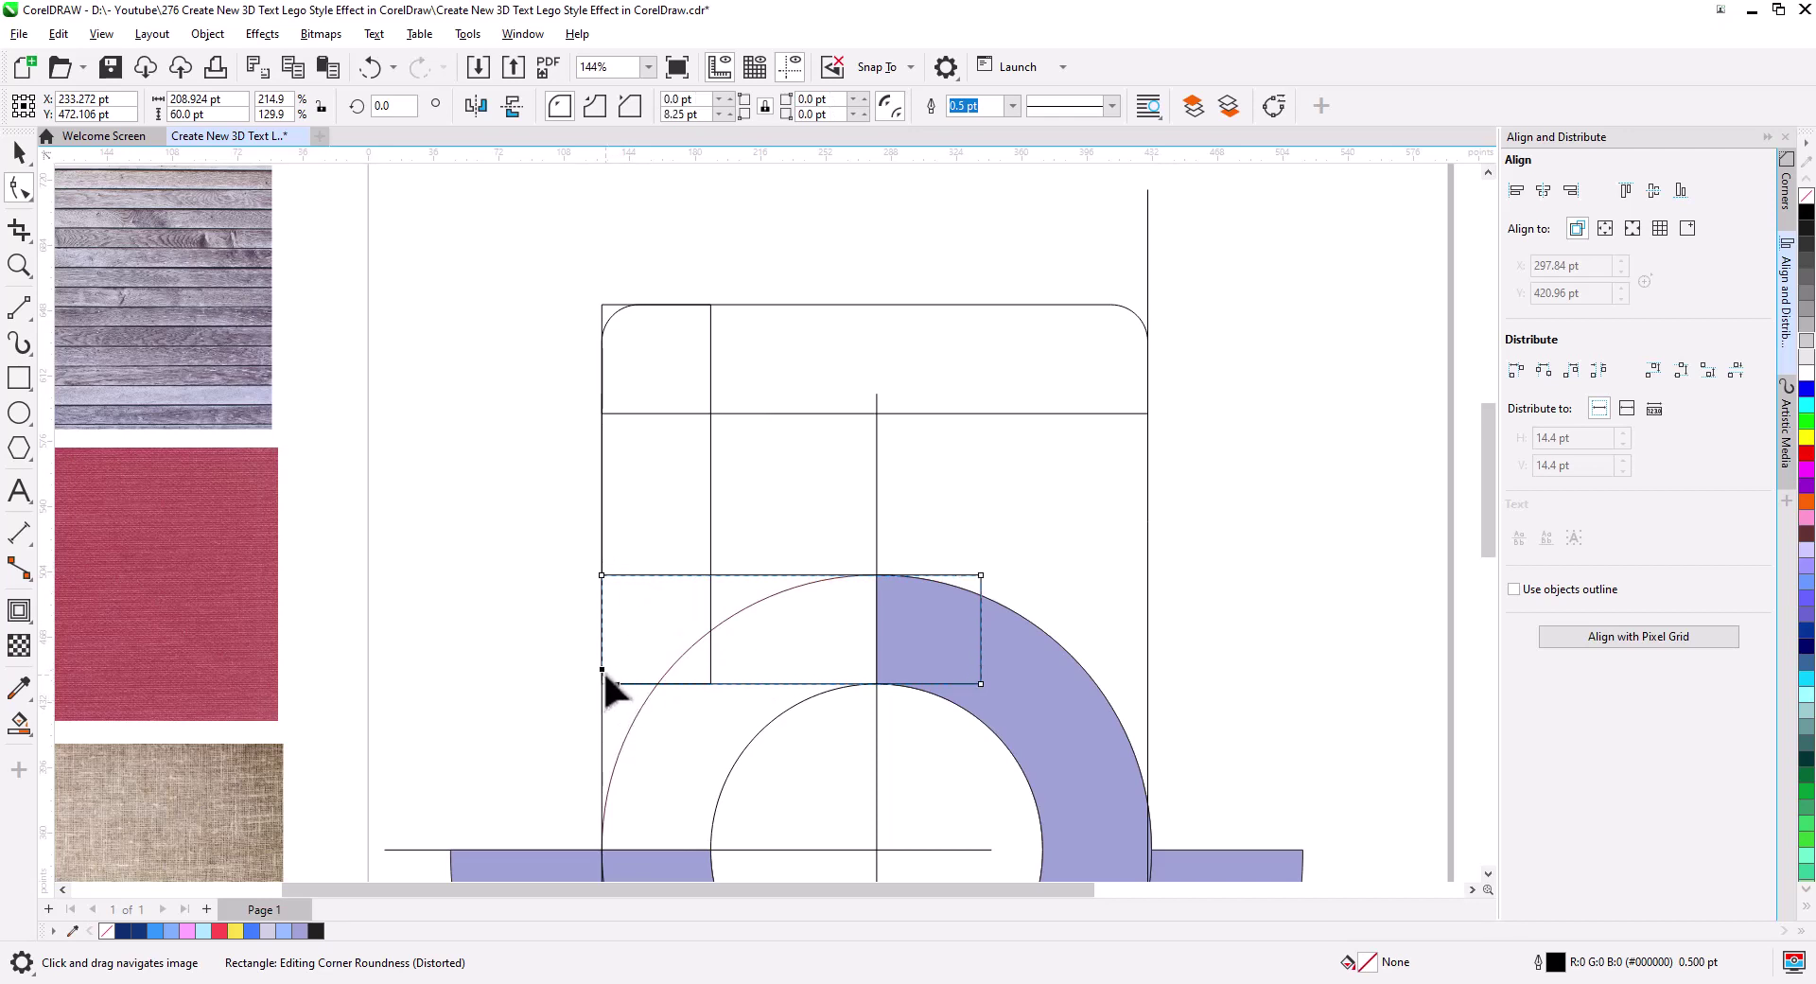
left_click_drag(603, 670, 610, 702)
left_click(606, 646)
left_click(19, 152)
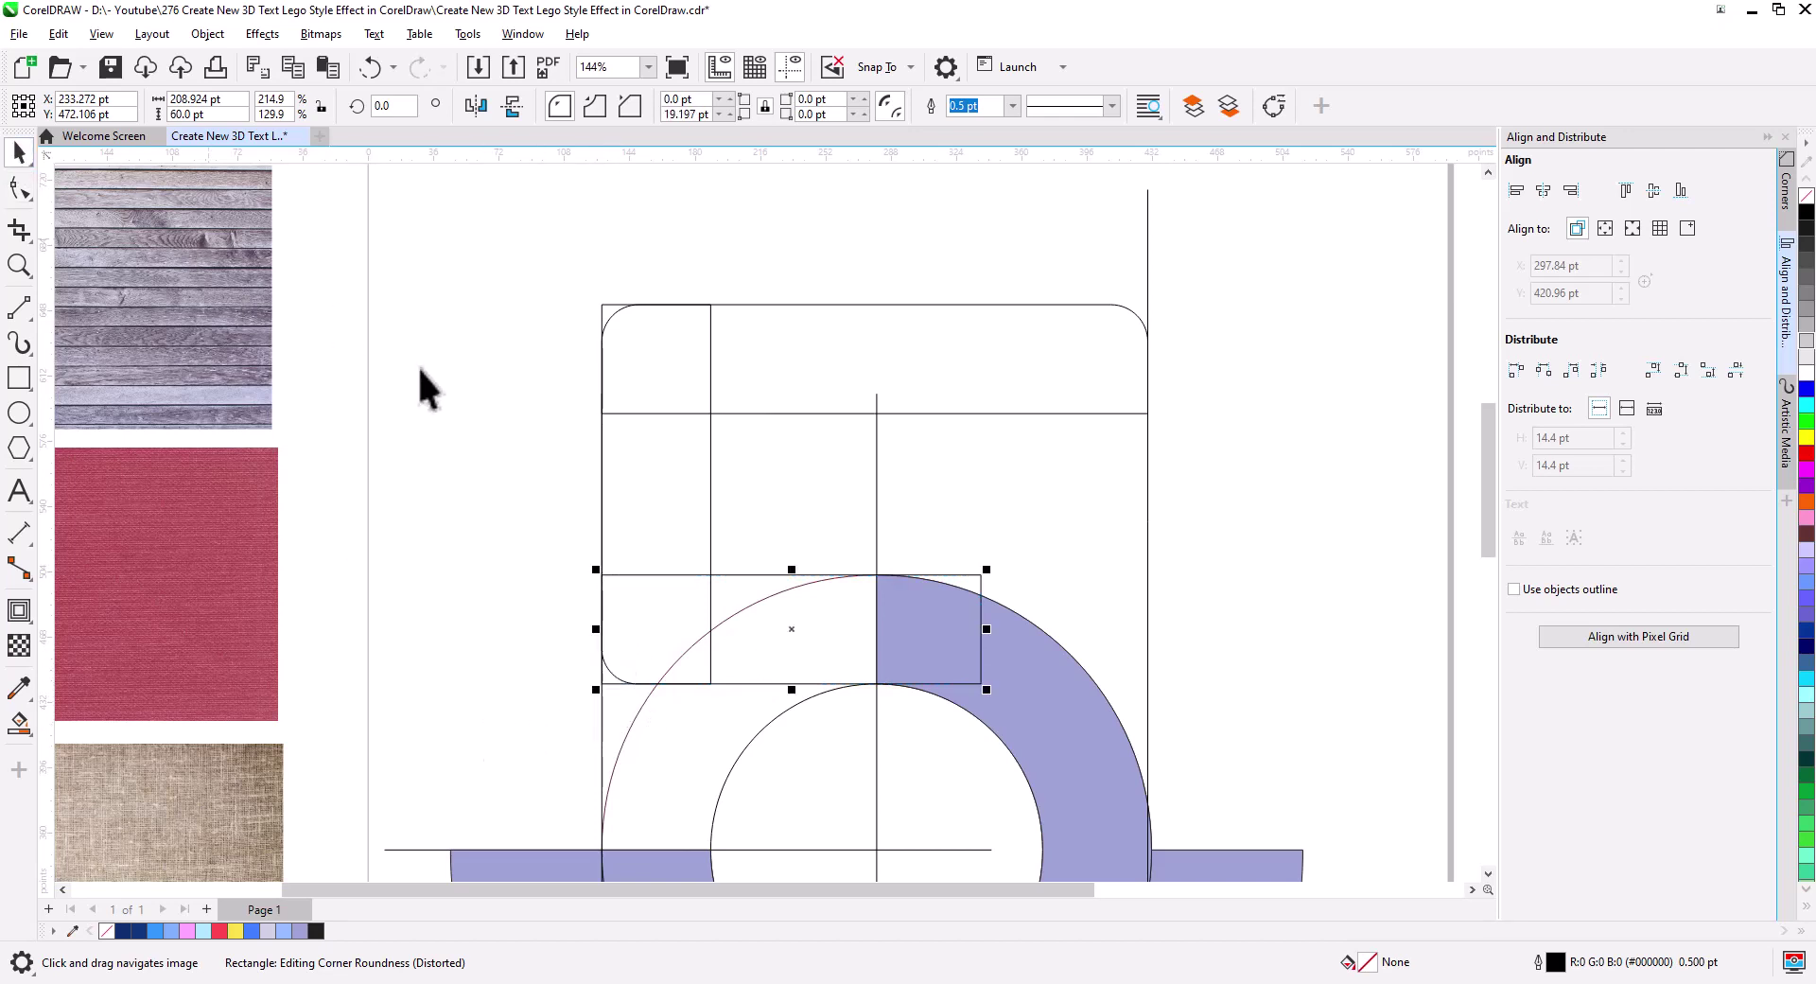
left_click(418, 386)
scroll(667, 570, "down", 2)
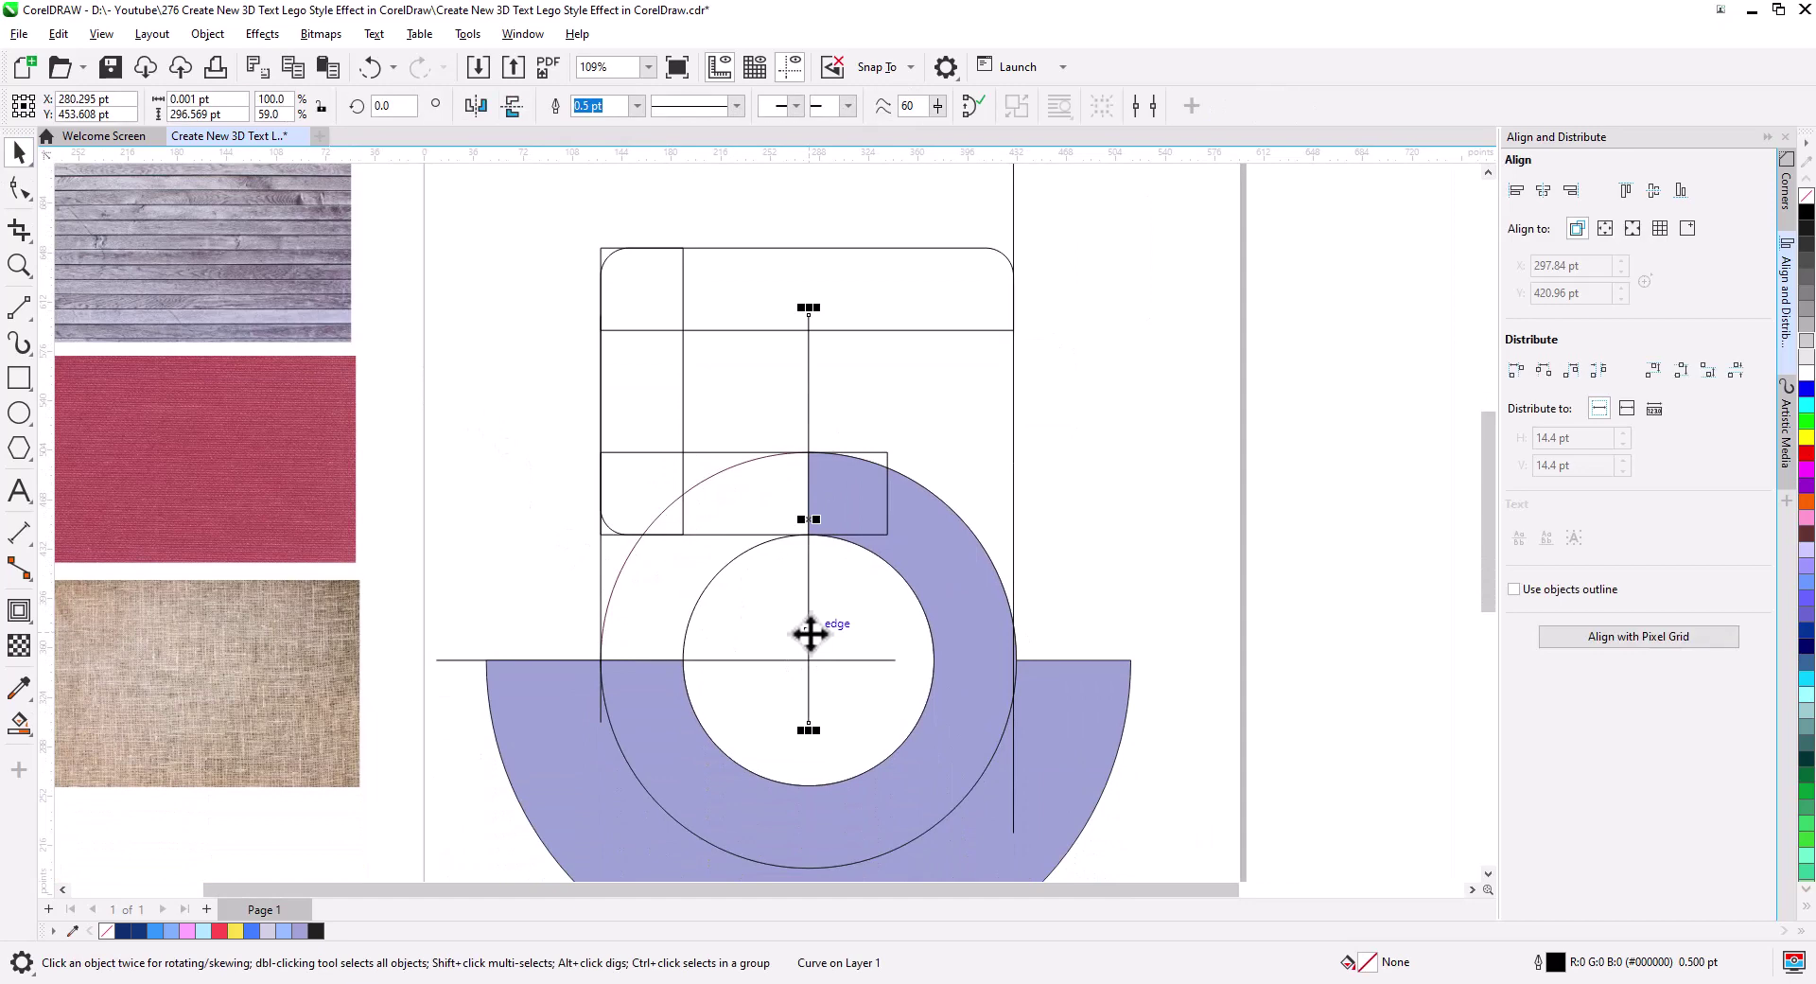
- Delete the centre line and blue ring fill, then extend the horizontal line to the right edge
key("Delete")
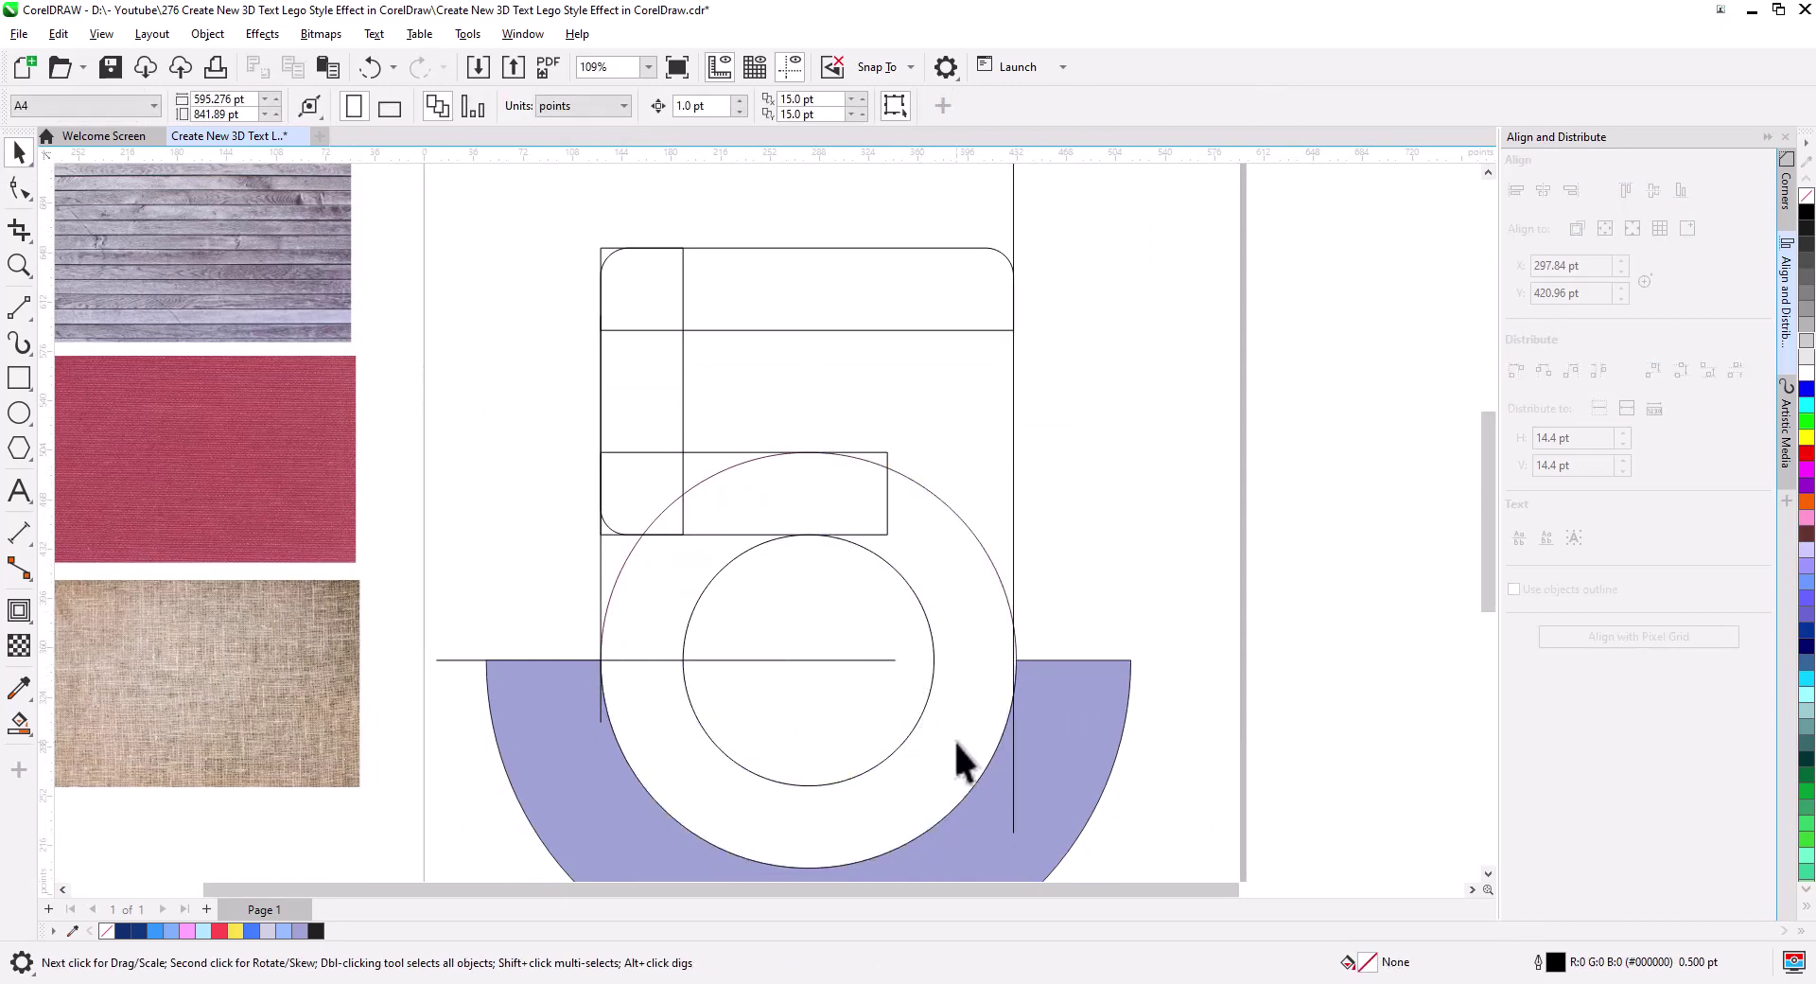
left_click(832, 657)
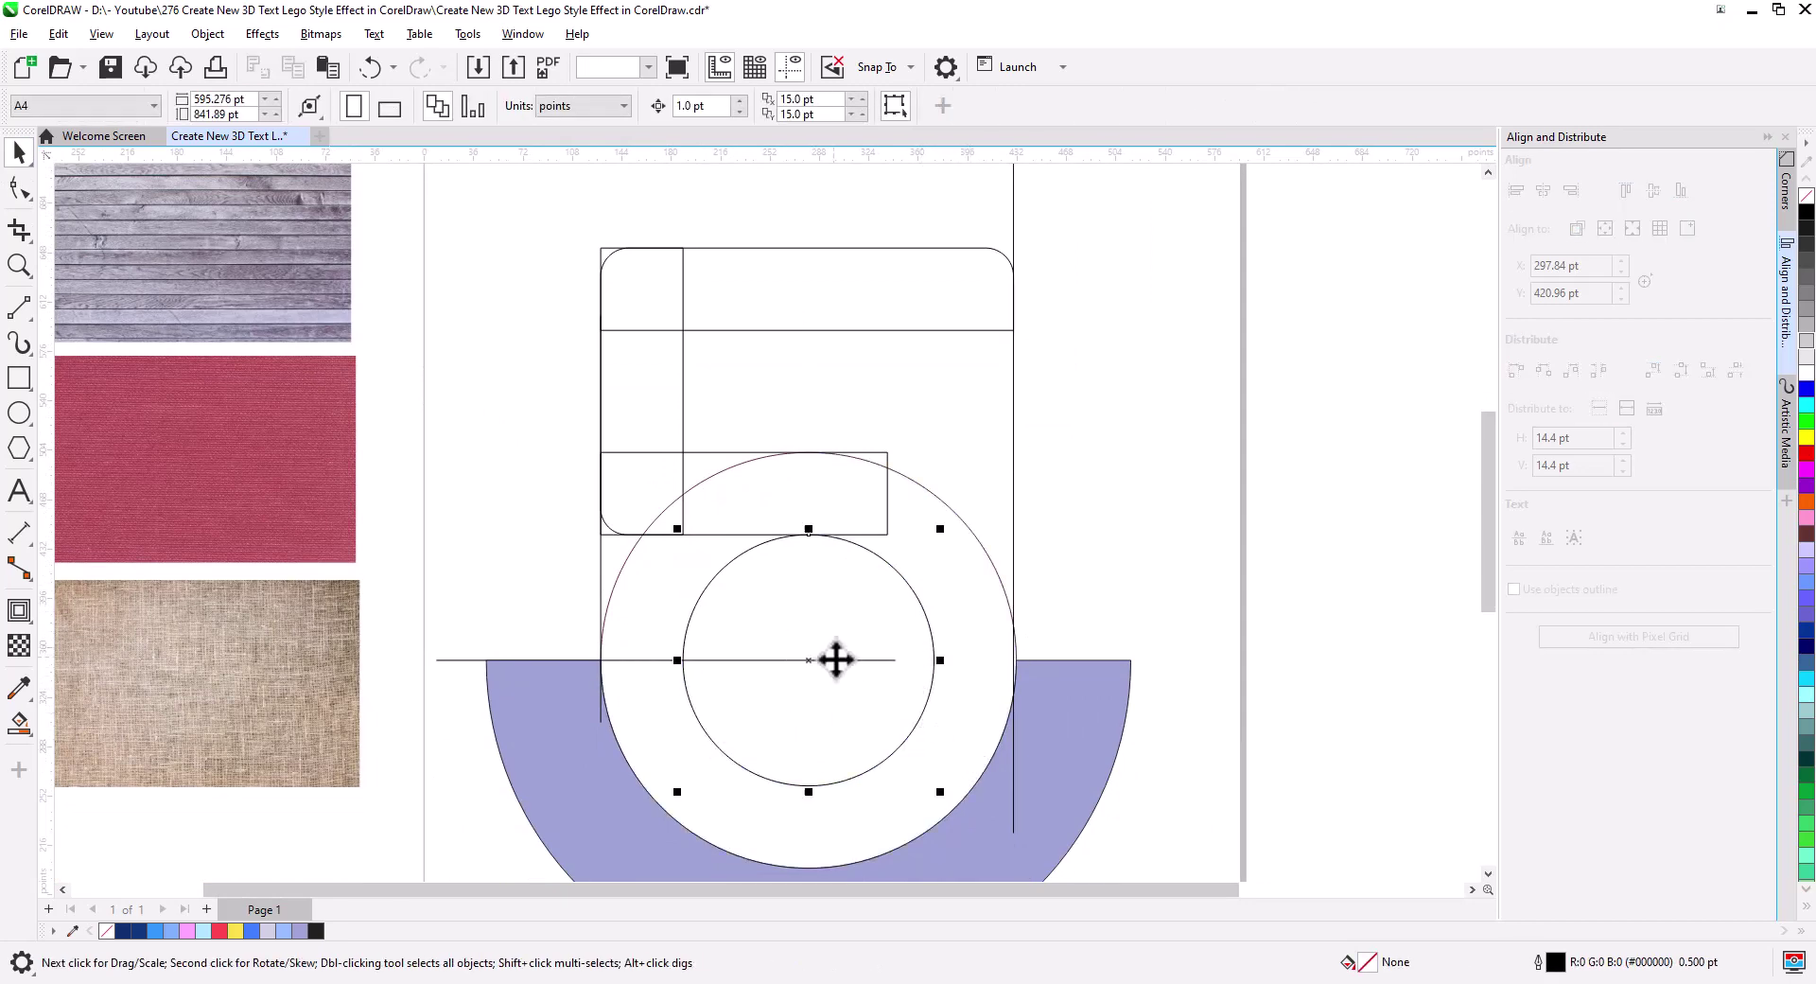
left_click(897, 659)
left_click_drag(900, 663, 1065, 659)
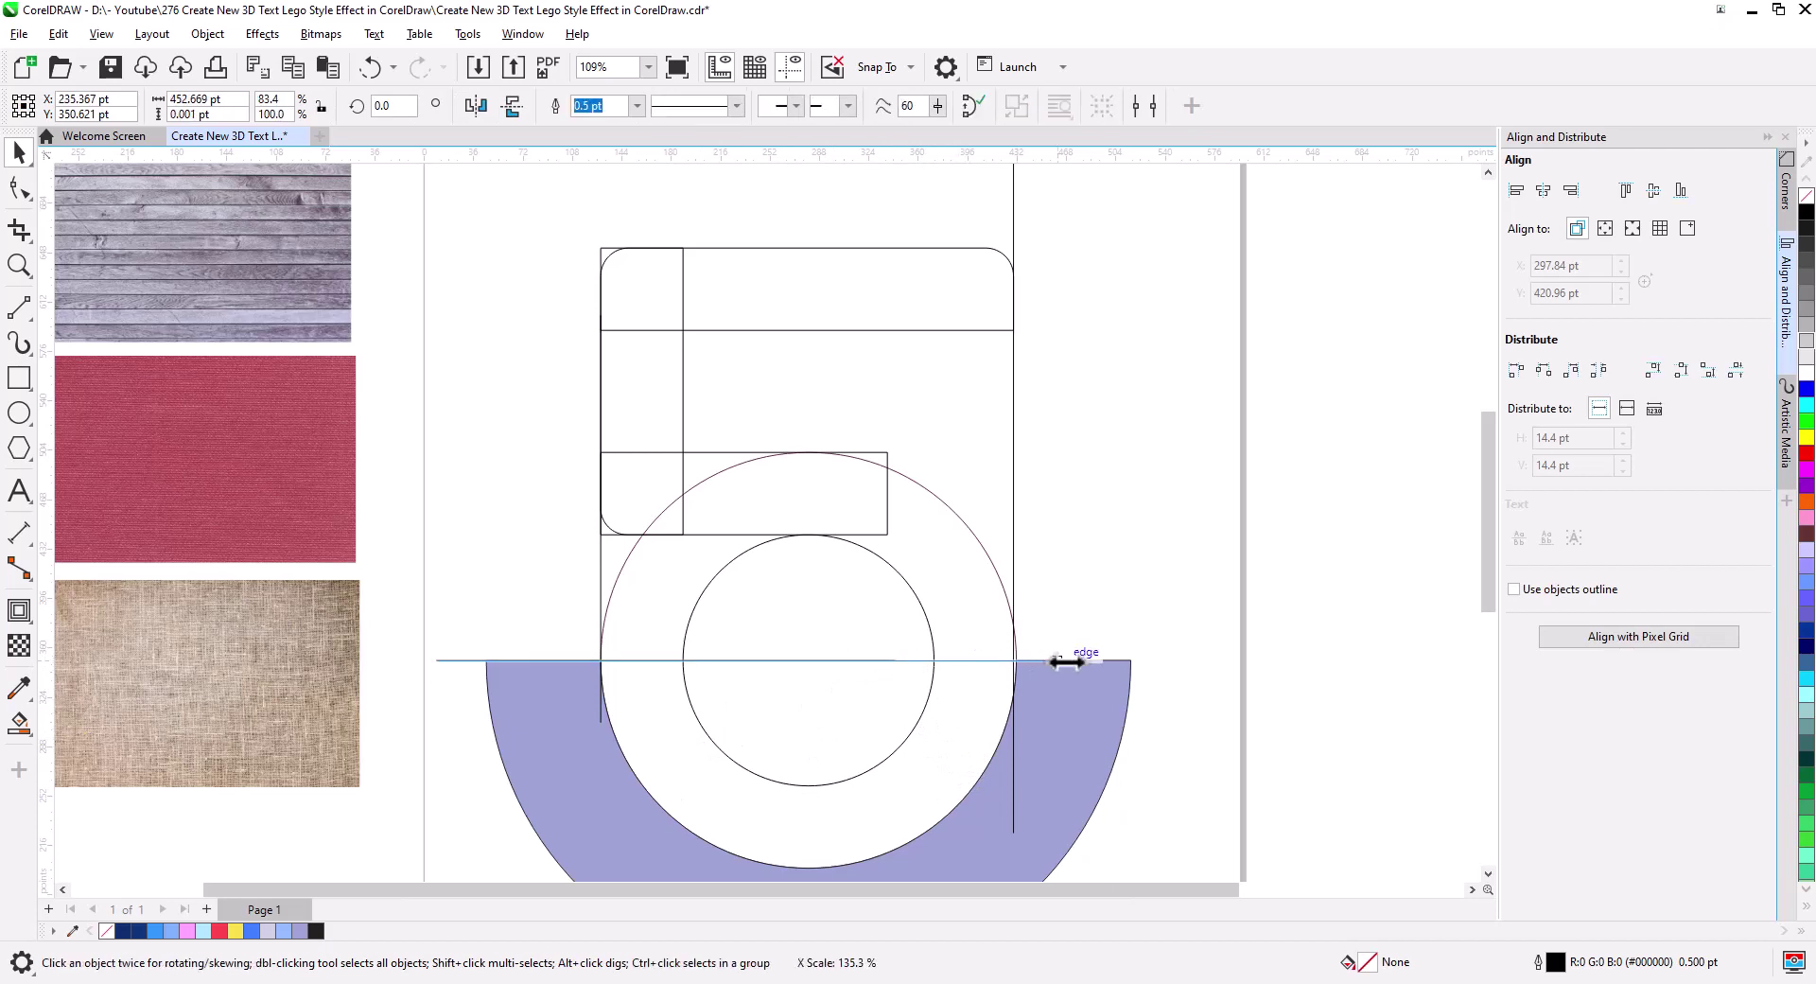
left_click(1128, 640)
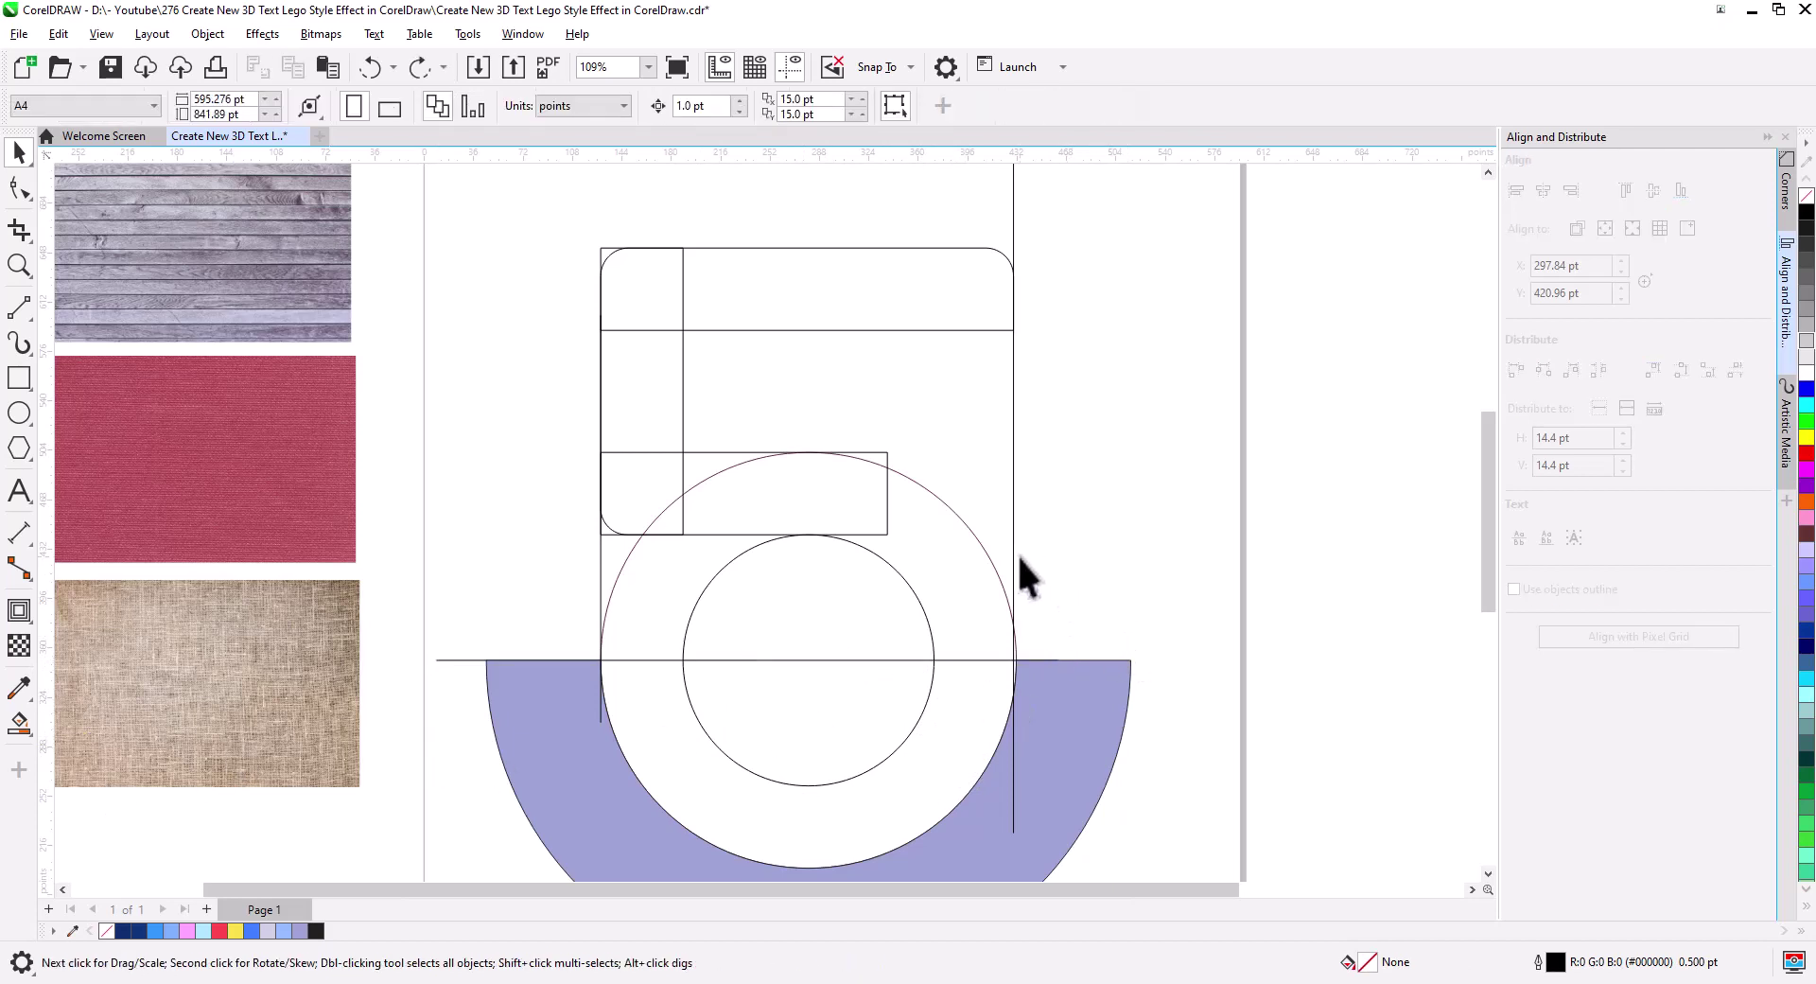
- Snap the right vertical line onto the middle circle and select the large circle
left_click_drag(1014, 666, 1018, 660)
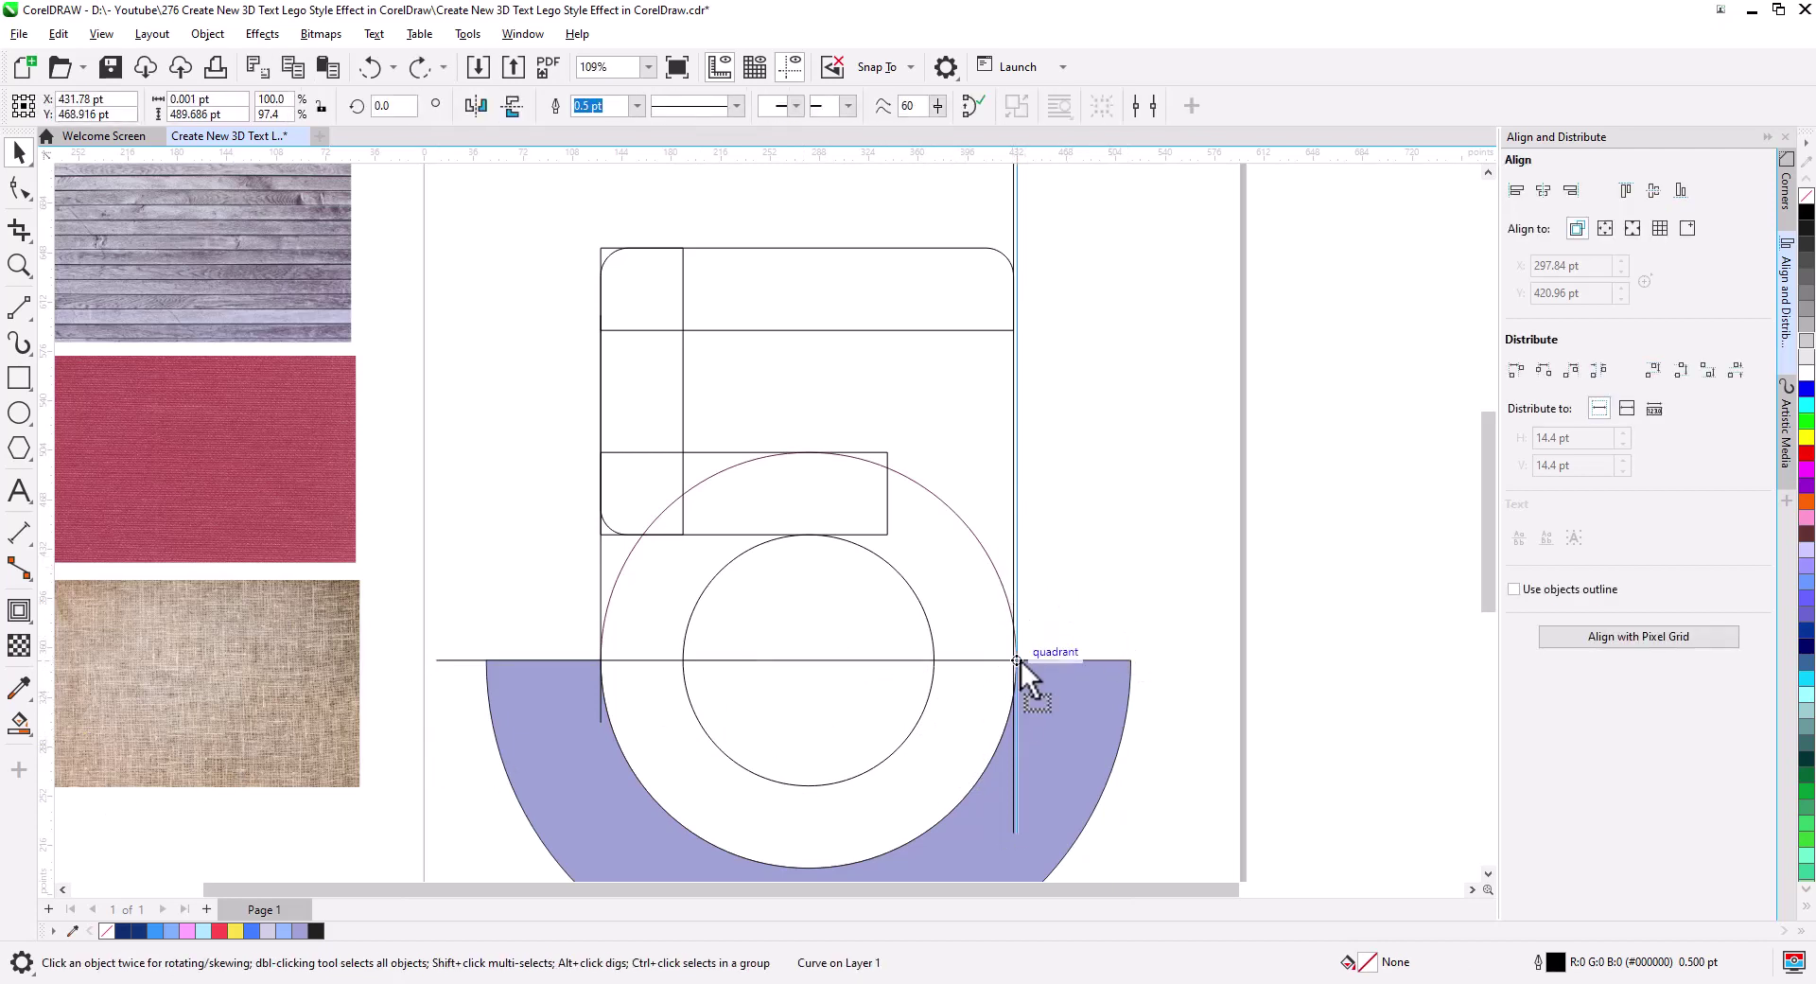
left_click(1015, 293)
left_click(1026, 369)
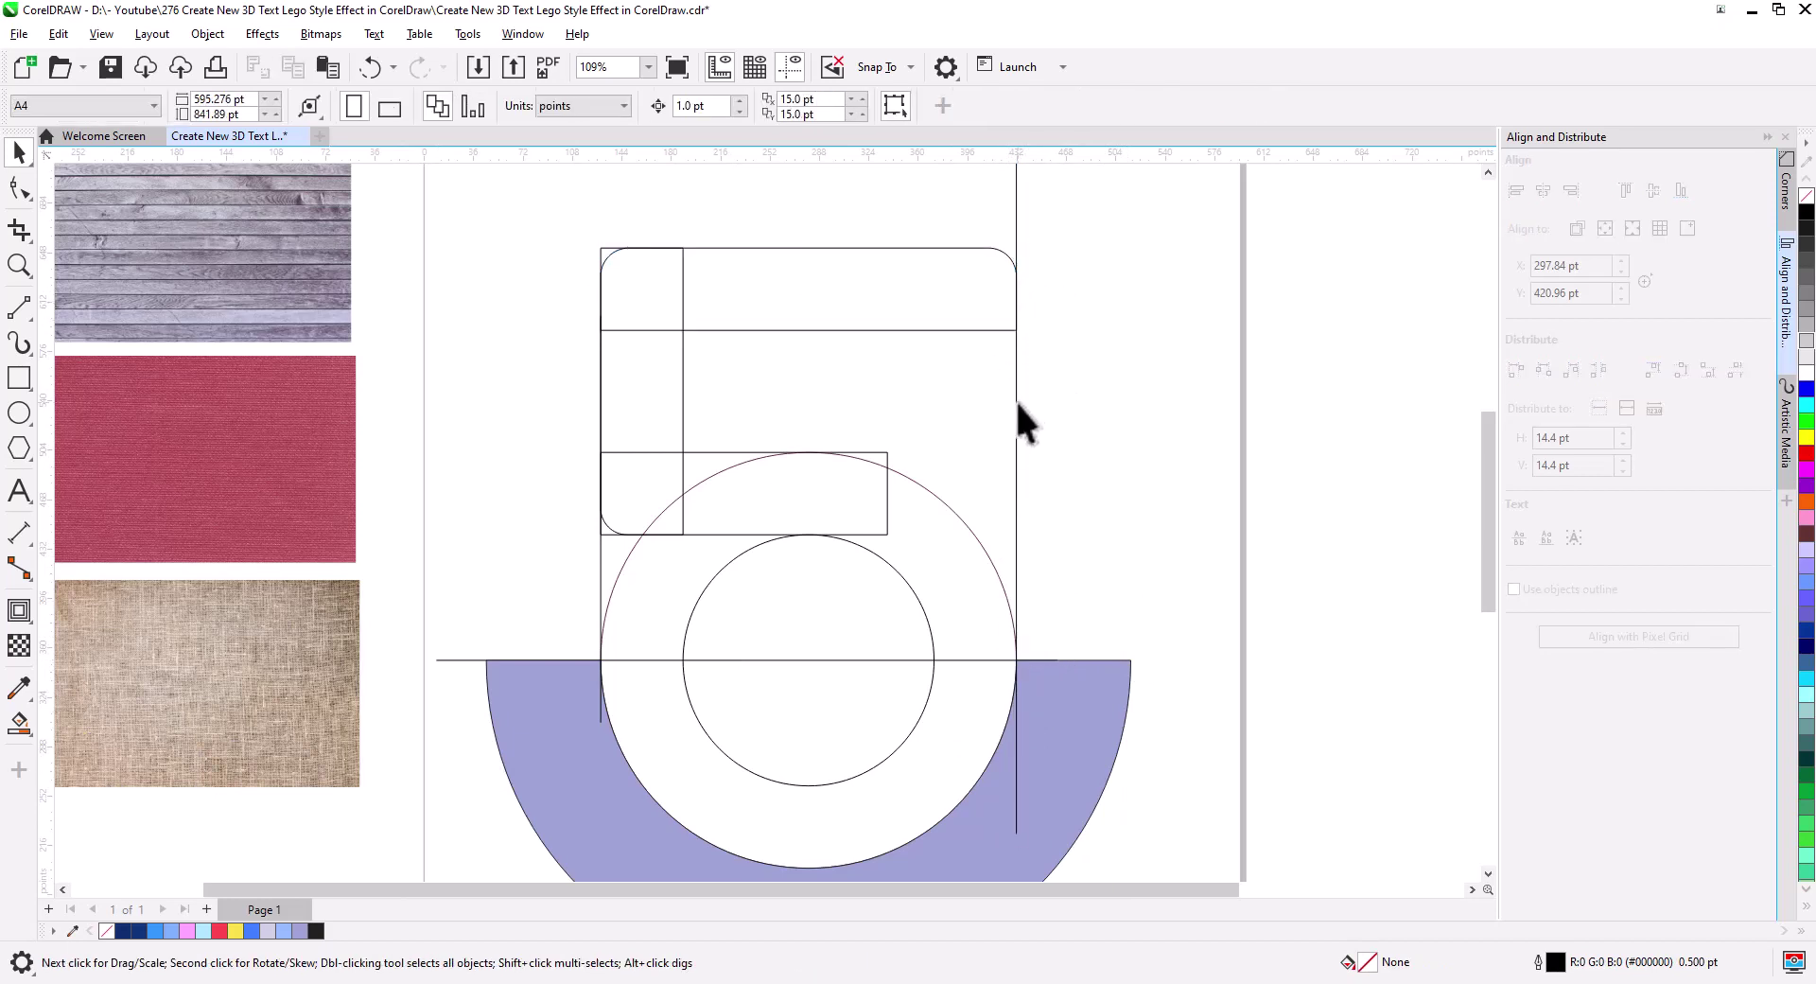
left_click(1018, 416)
left_click(1036, 463)
scroll(1004, 437, "down", 2)
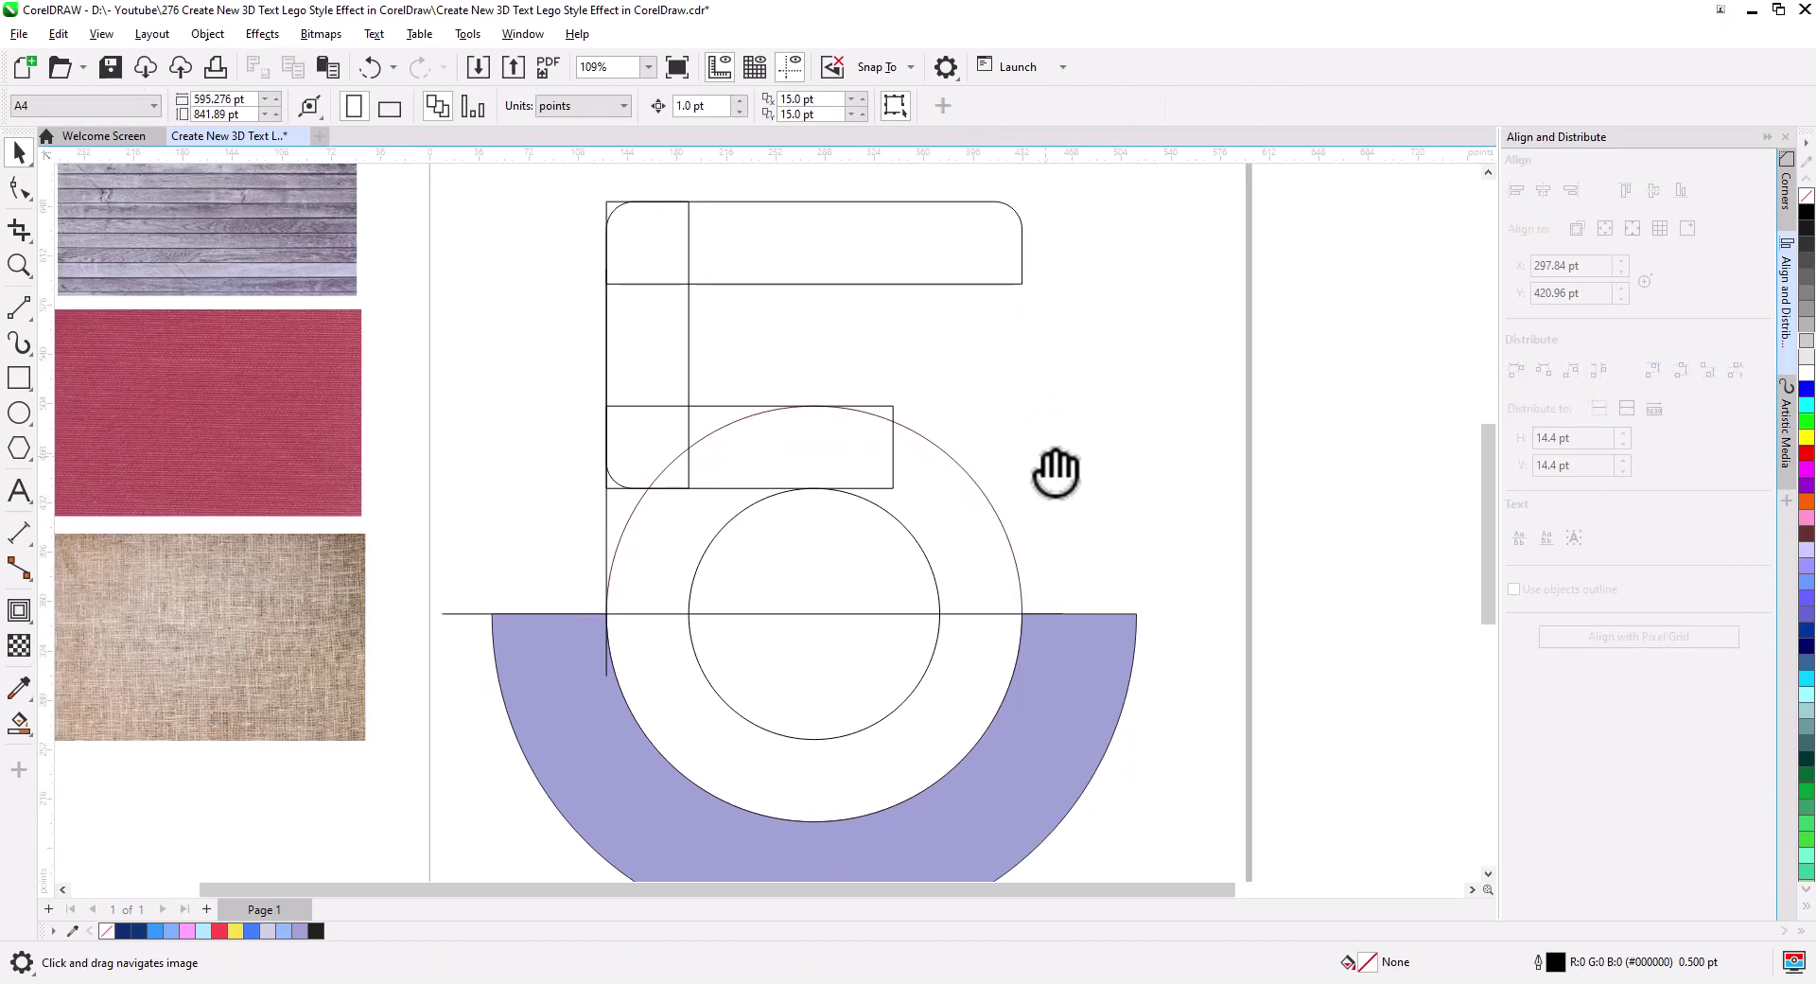
left_click(1020, 576)
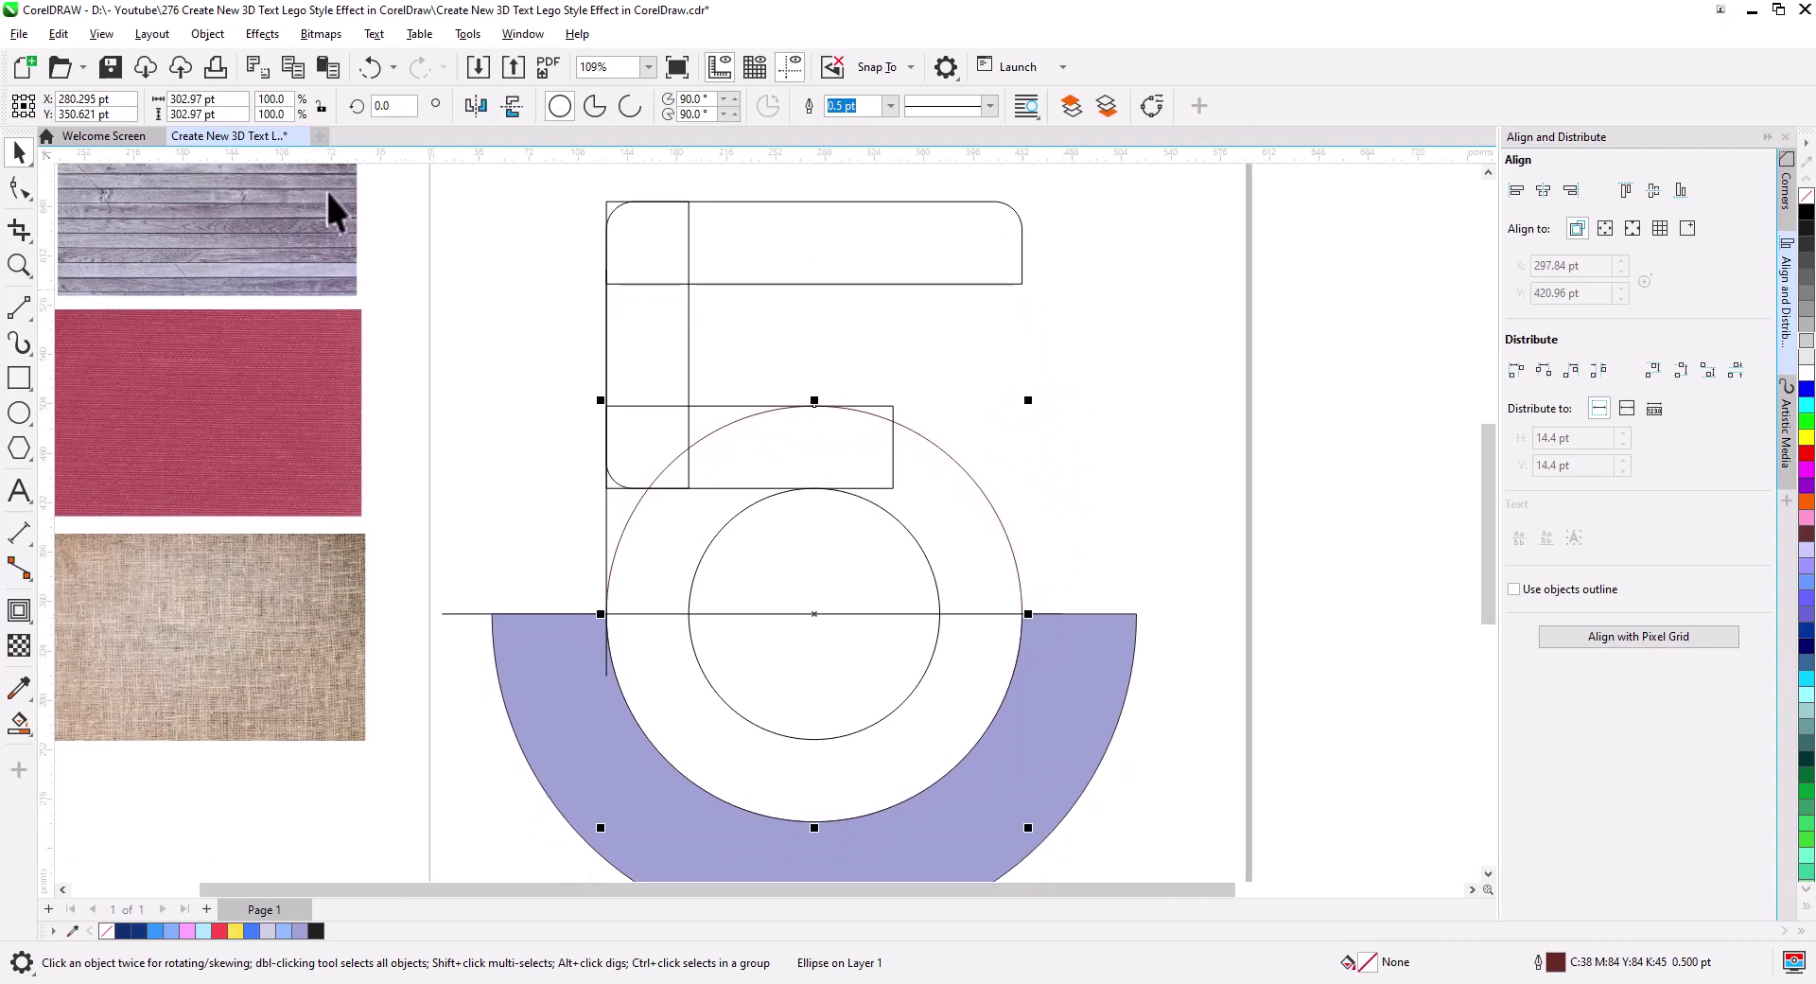
- Apply a 2-step inside contour to the large circle
left_click(18, 610)
left_click_drag(606, 613, 634, 613)
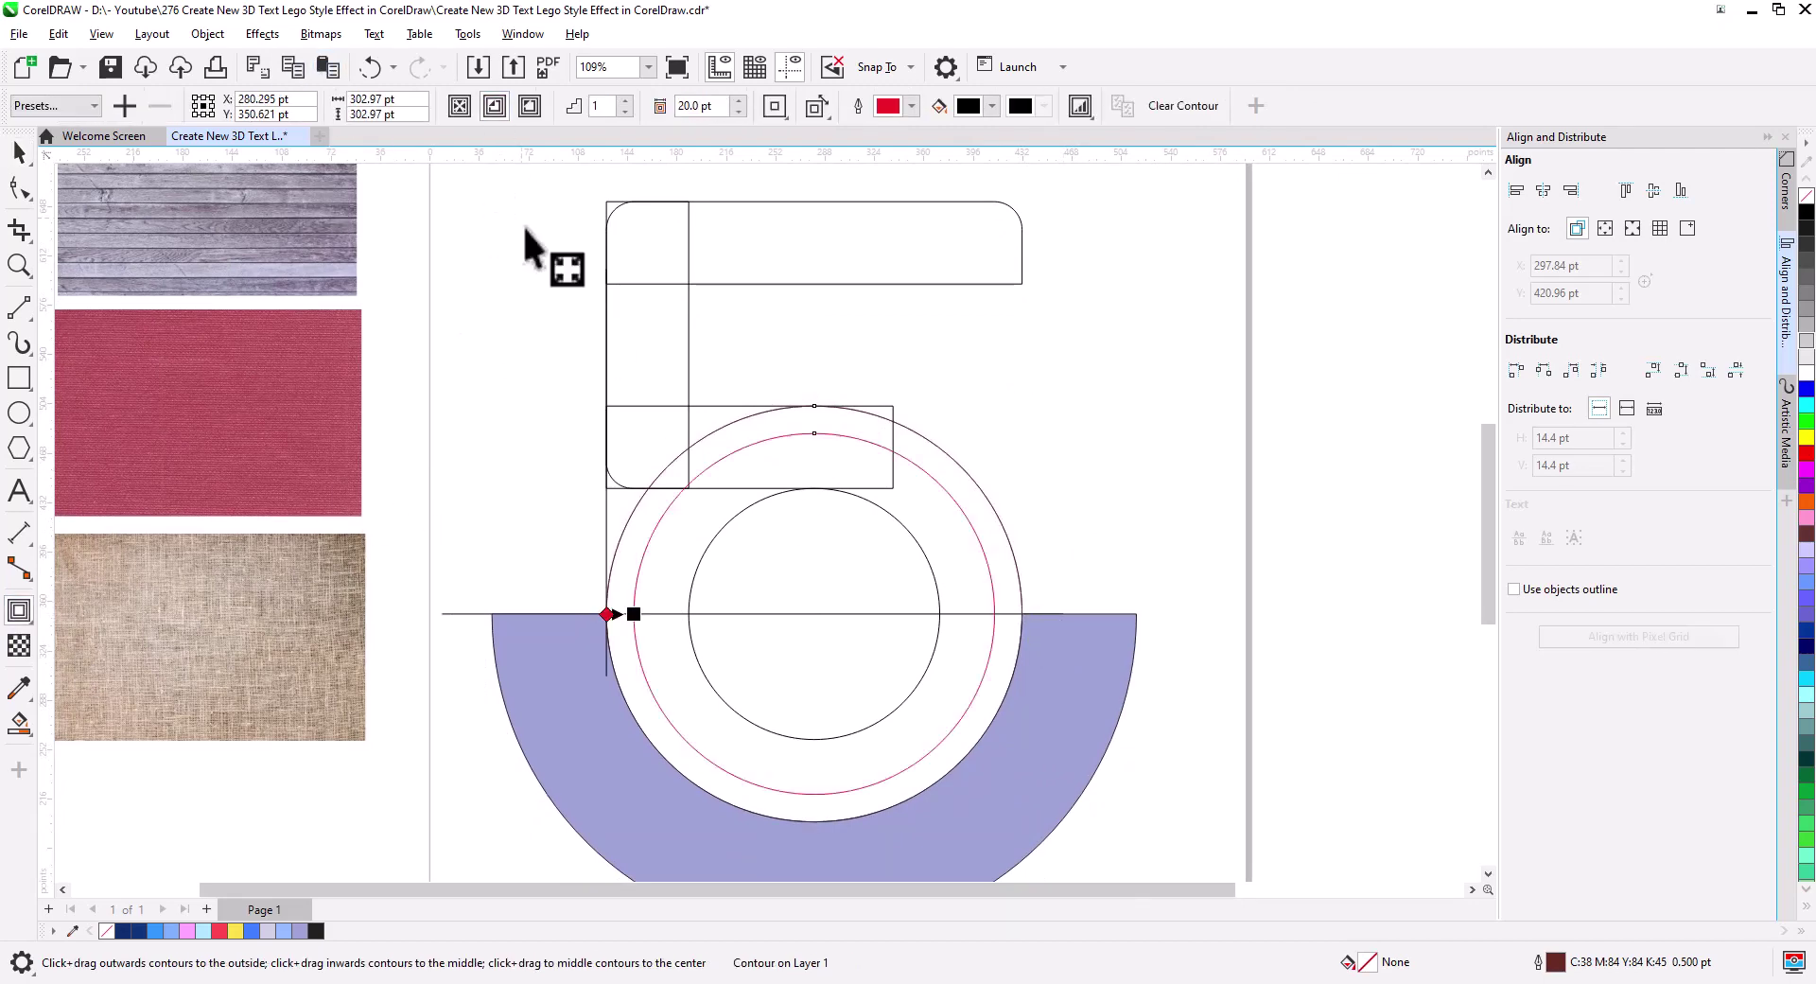
left_click(623, 100)
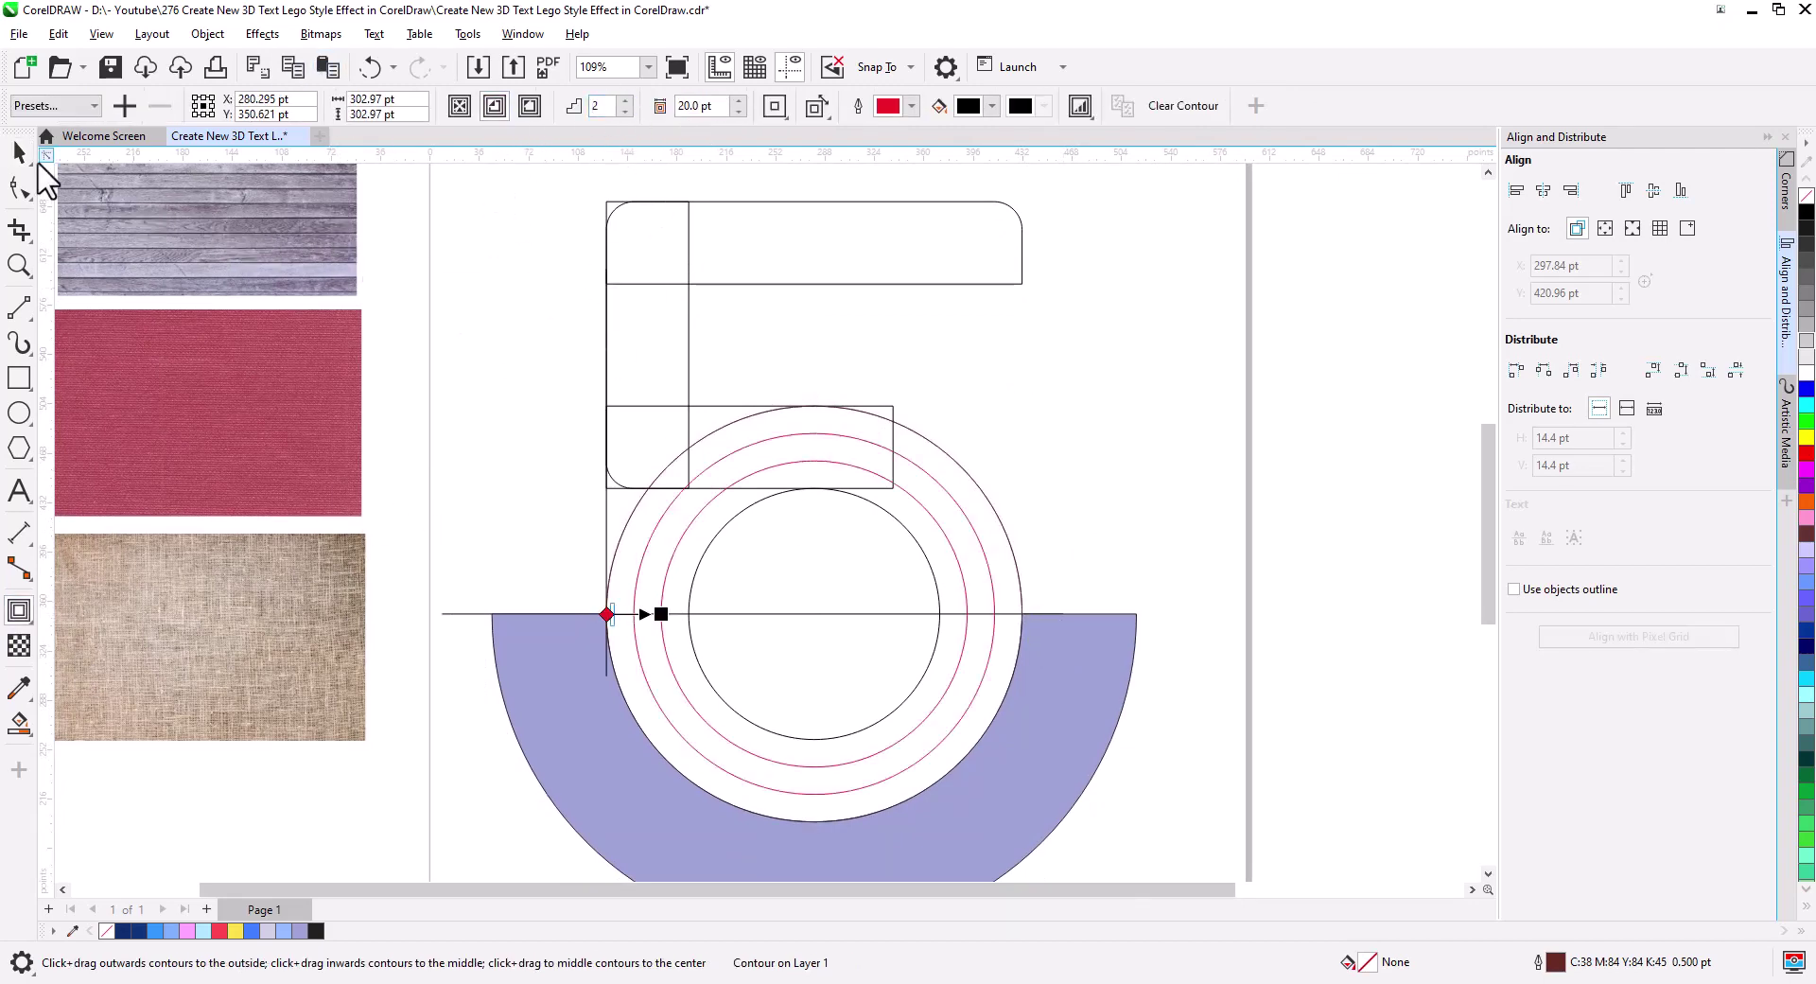
left_click(19, 152)
right_click(962, 515)
left_click(940, 681)
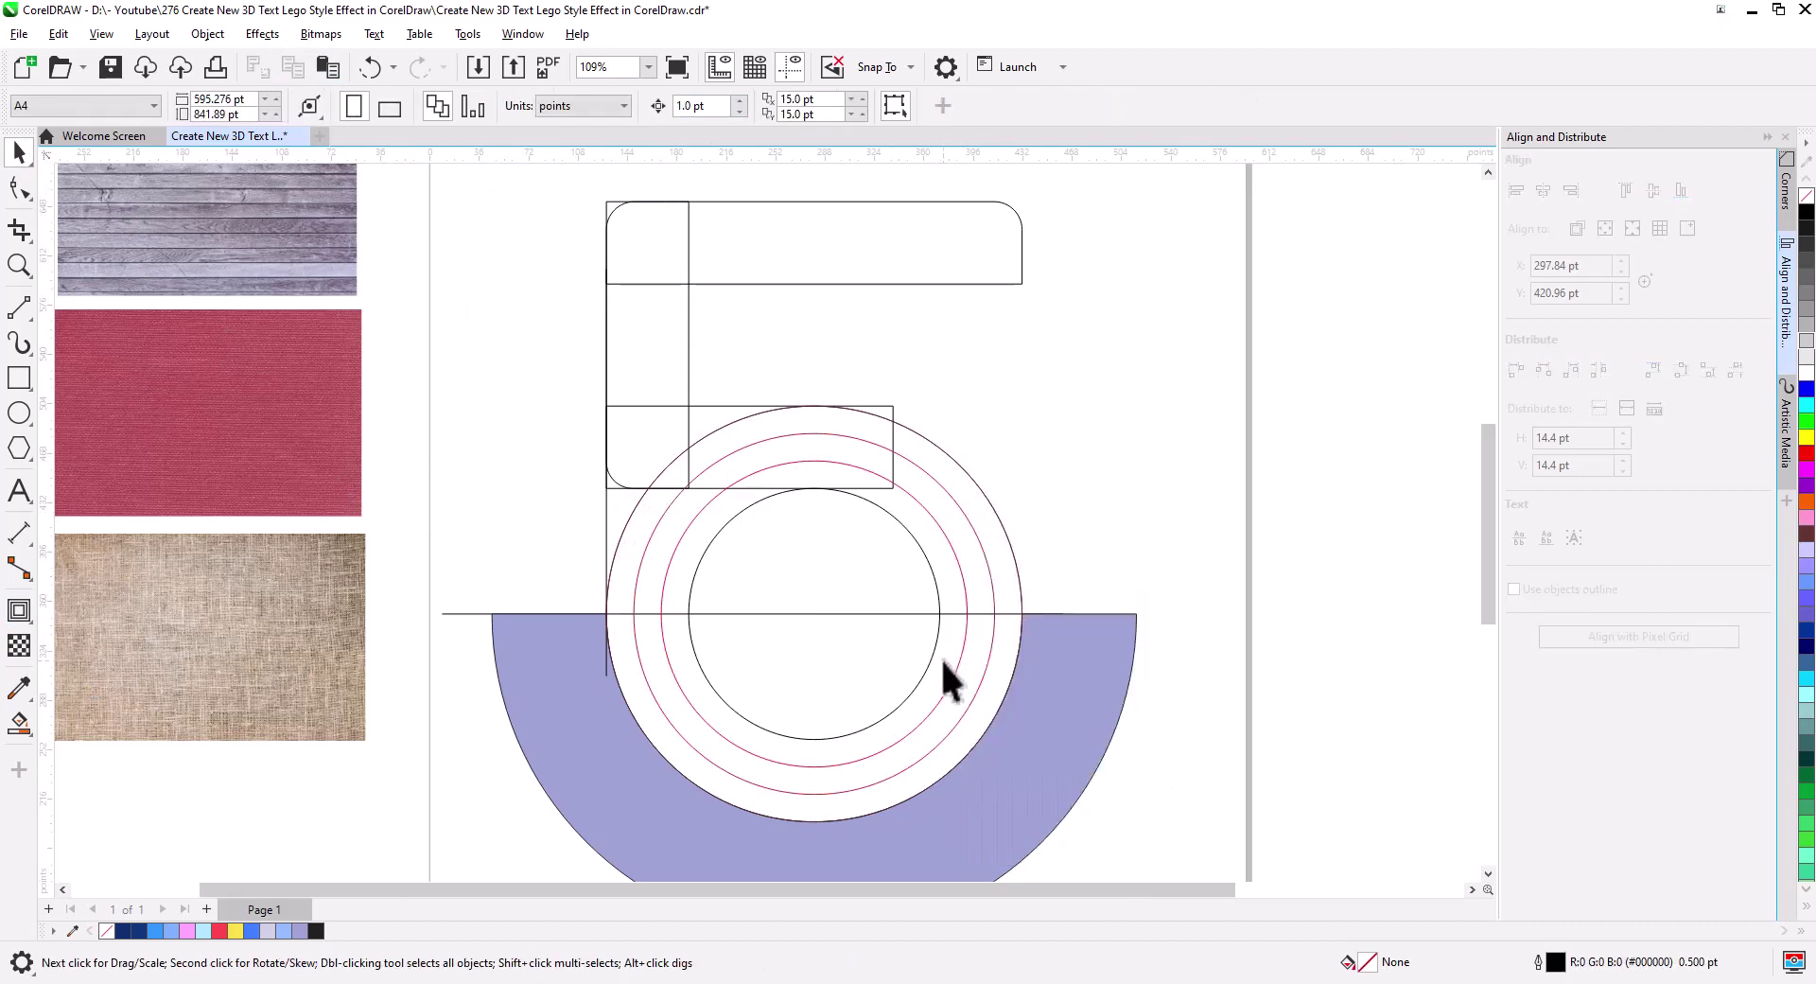
scroll(940, 681, "up", 3)
- Draw two short horizontal lines across the ring's left and right sides
left_click(19, 311)
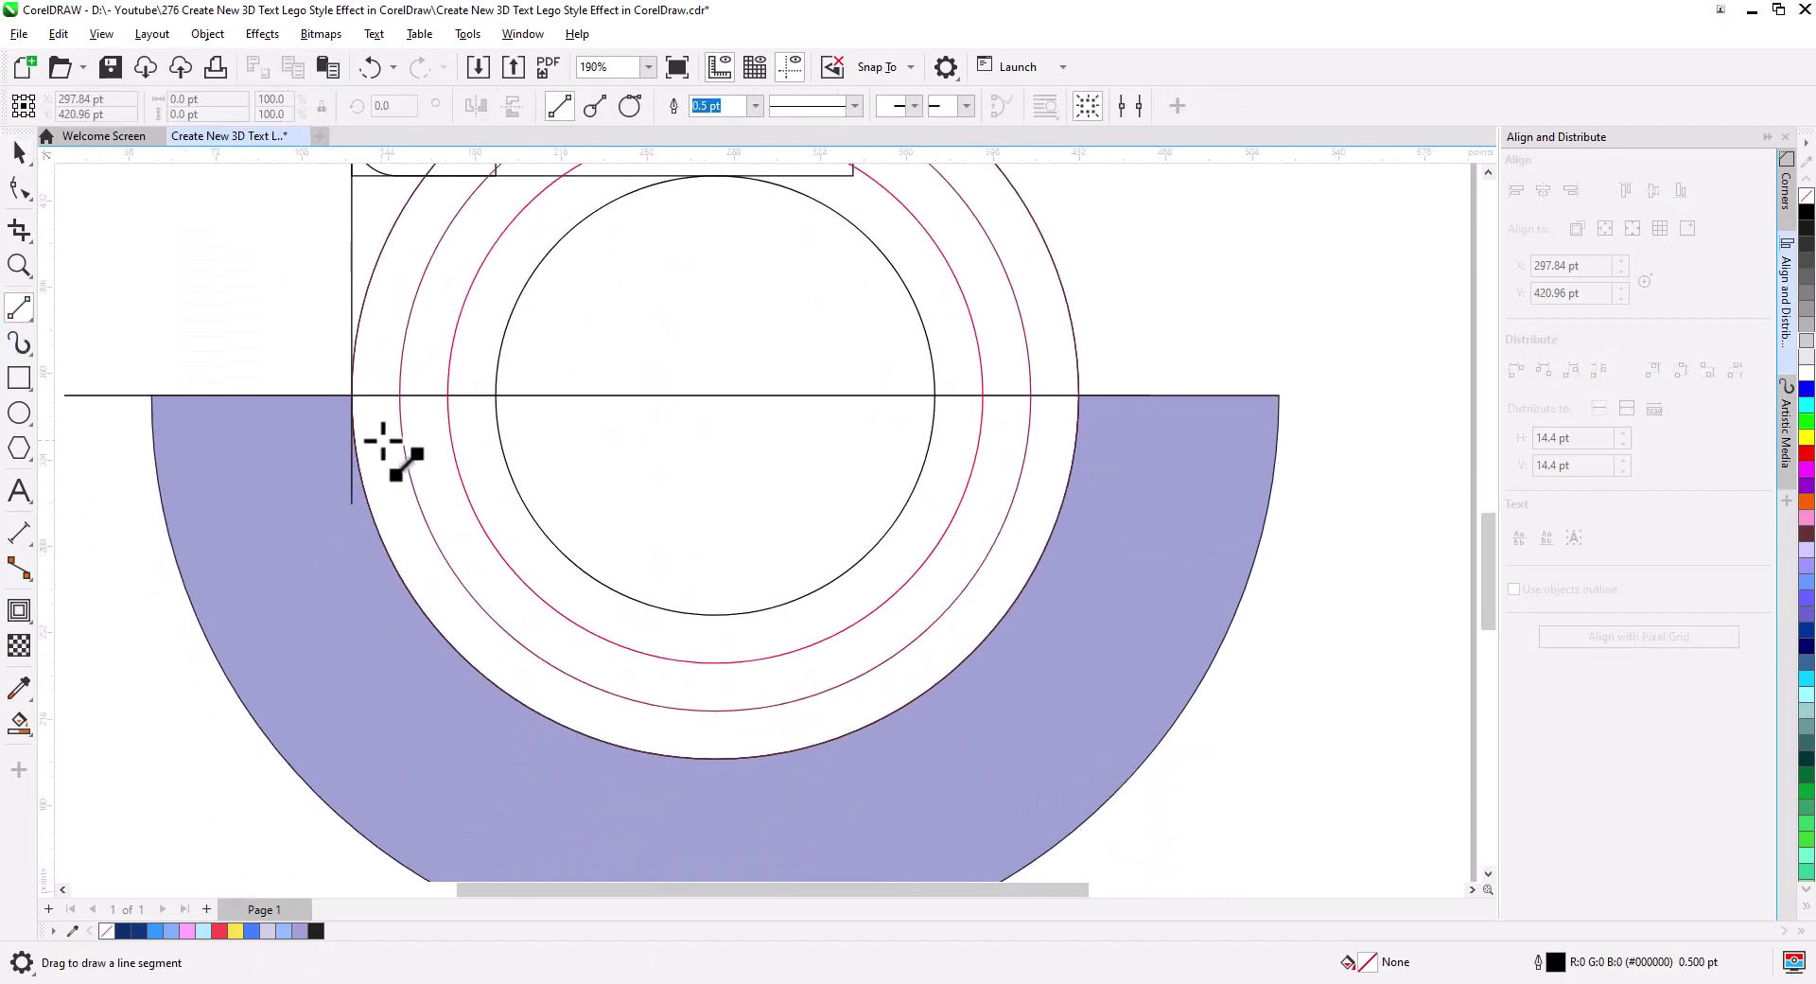
left_click_drag(394, 437, 470, 437)
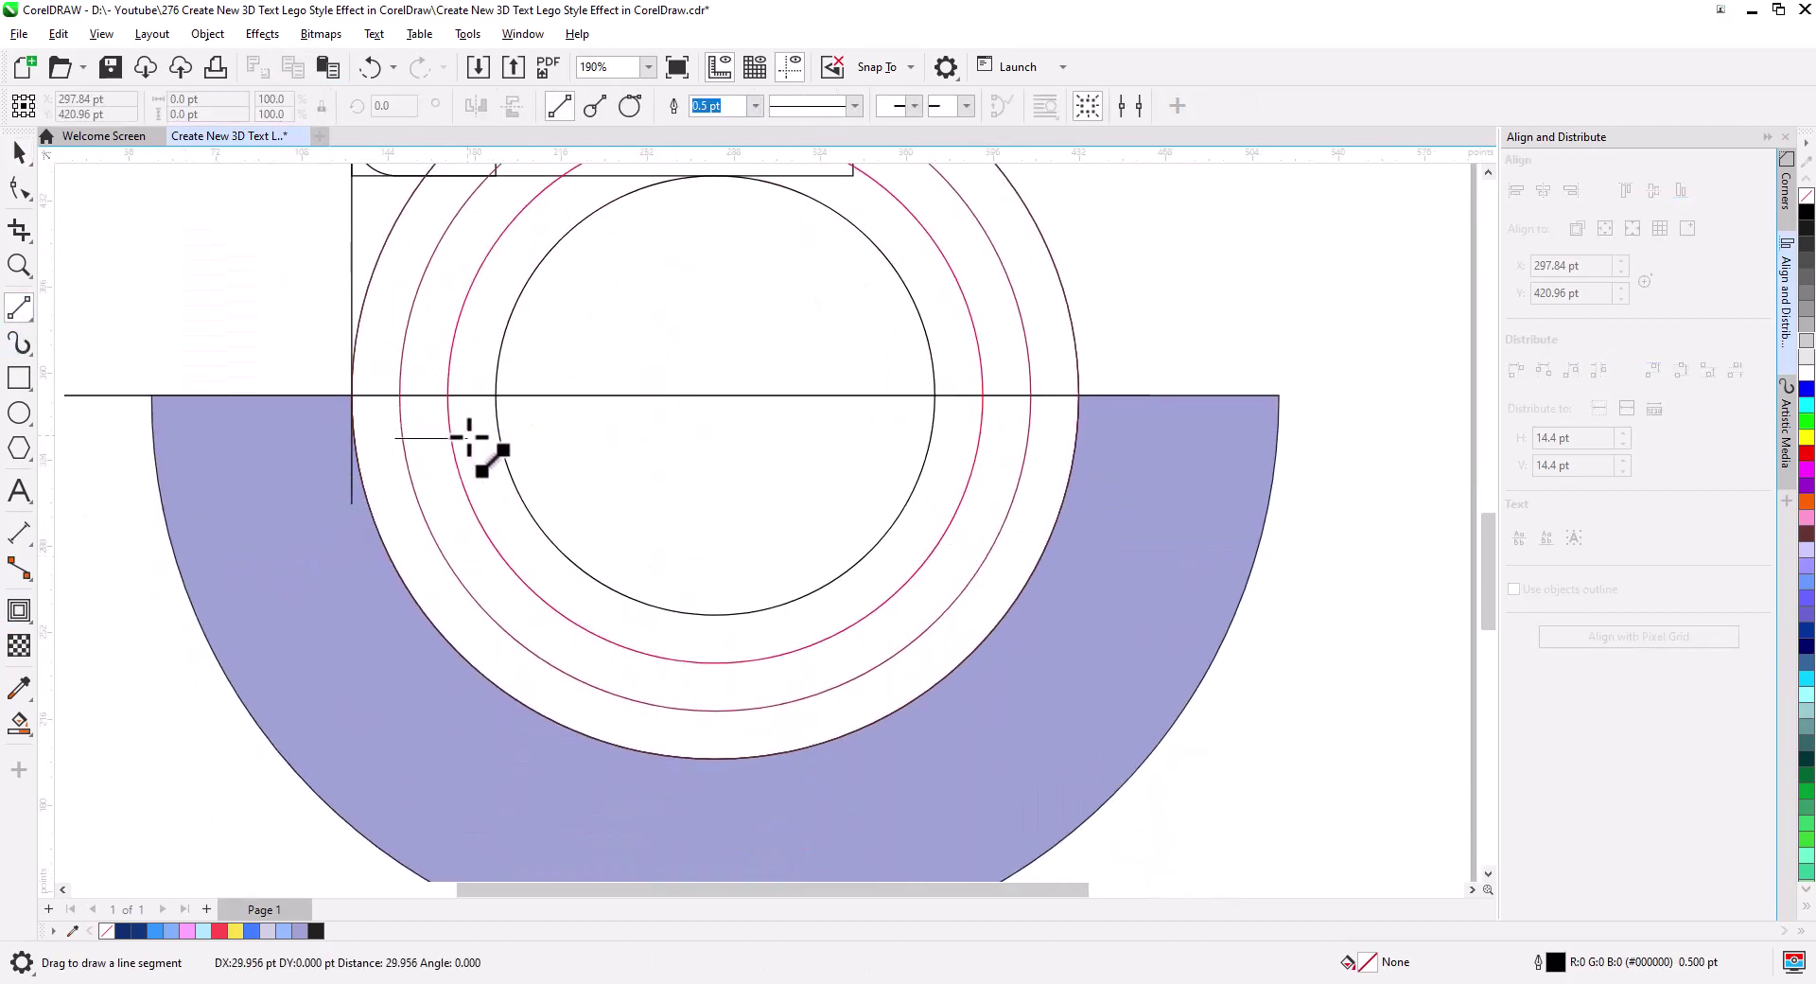
left_click(19, 152)
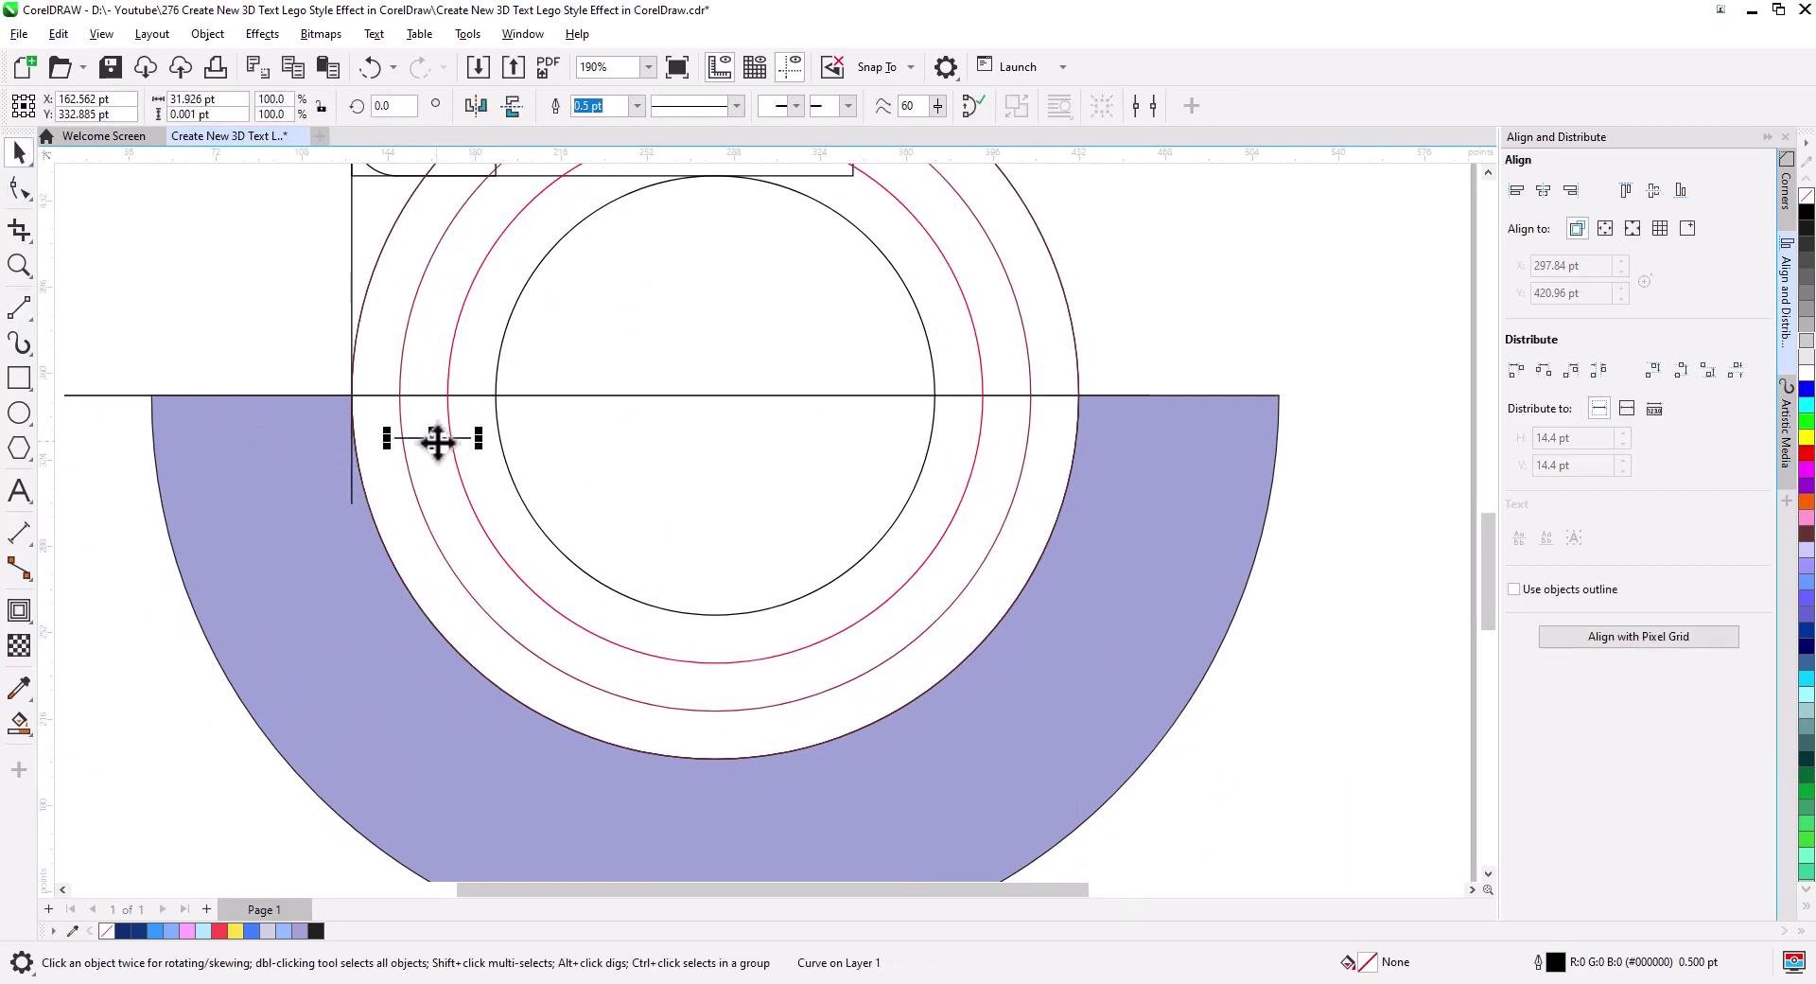
left_click_drag(438, 451, 999, 451)
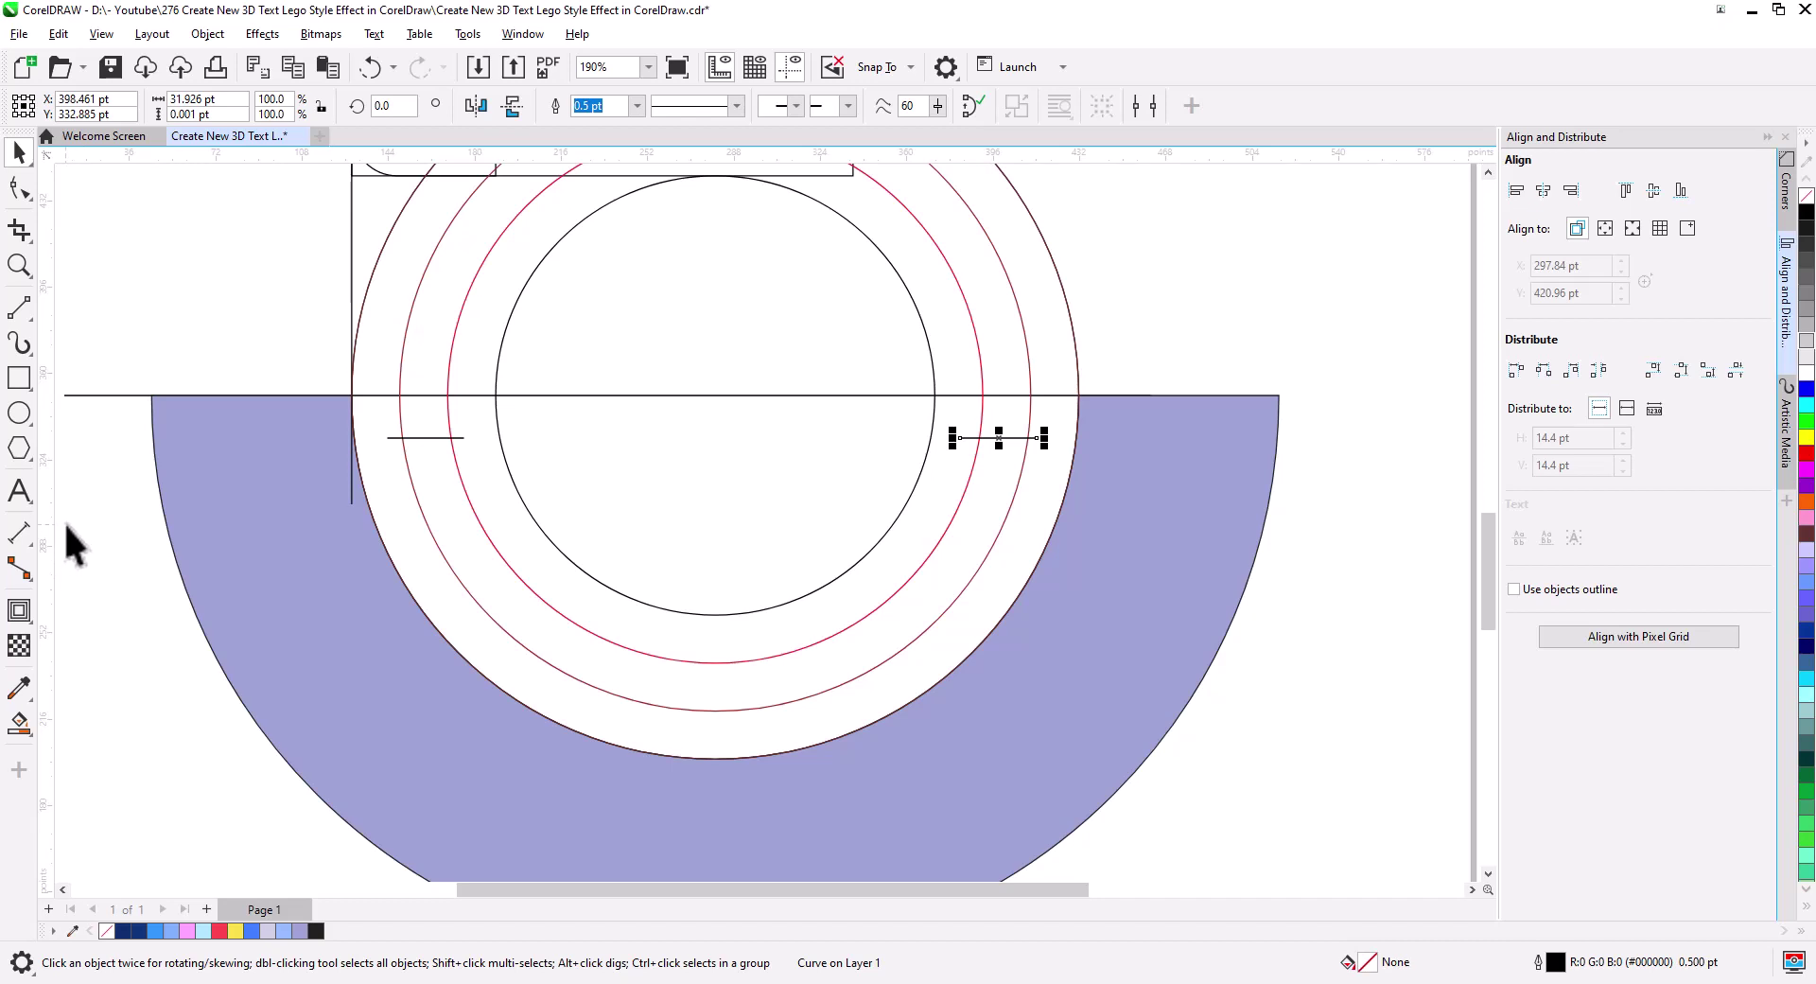
- Smart Fill the band between the contour circles, then delete the short lines and contour circles
left_click(19, 724)
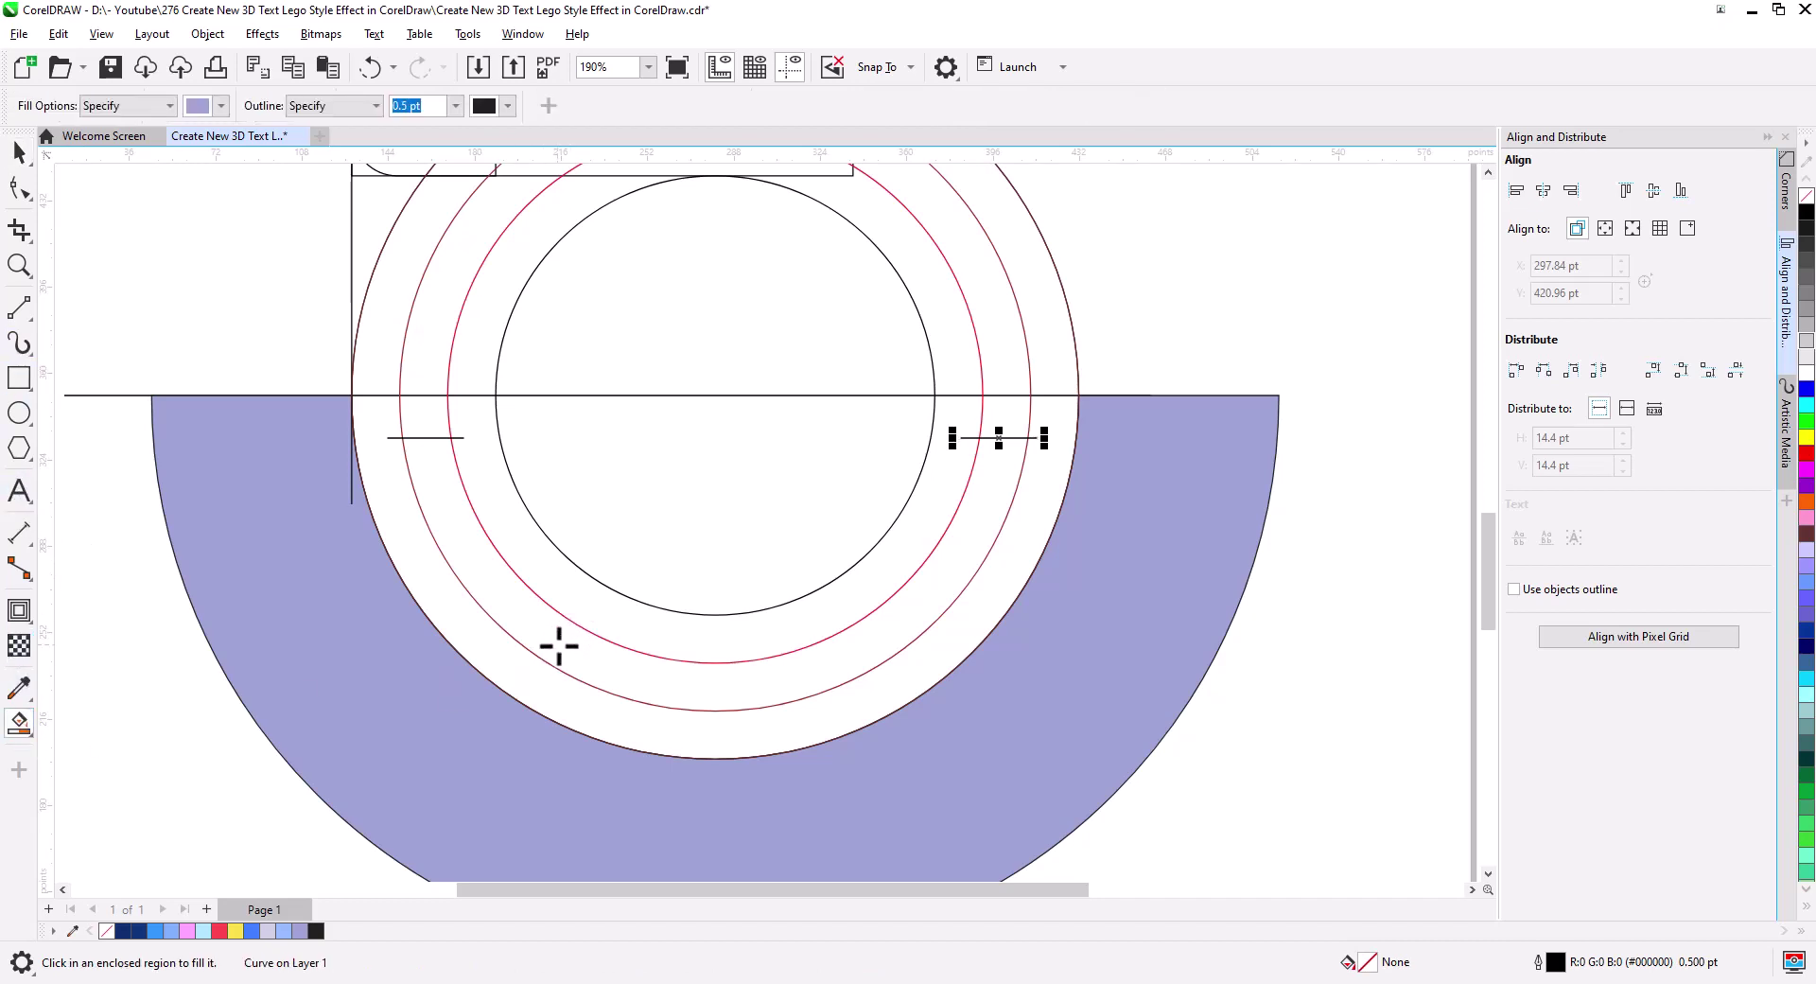
left_click(558, 646)
left_click(19, 151)
left_click(463, 437)
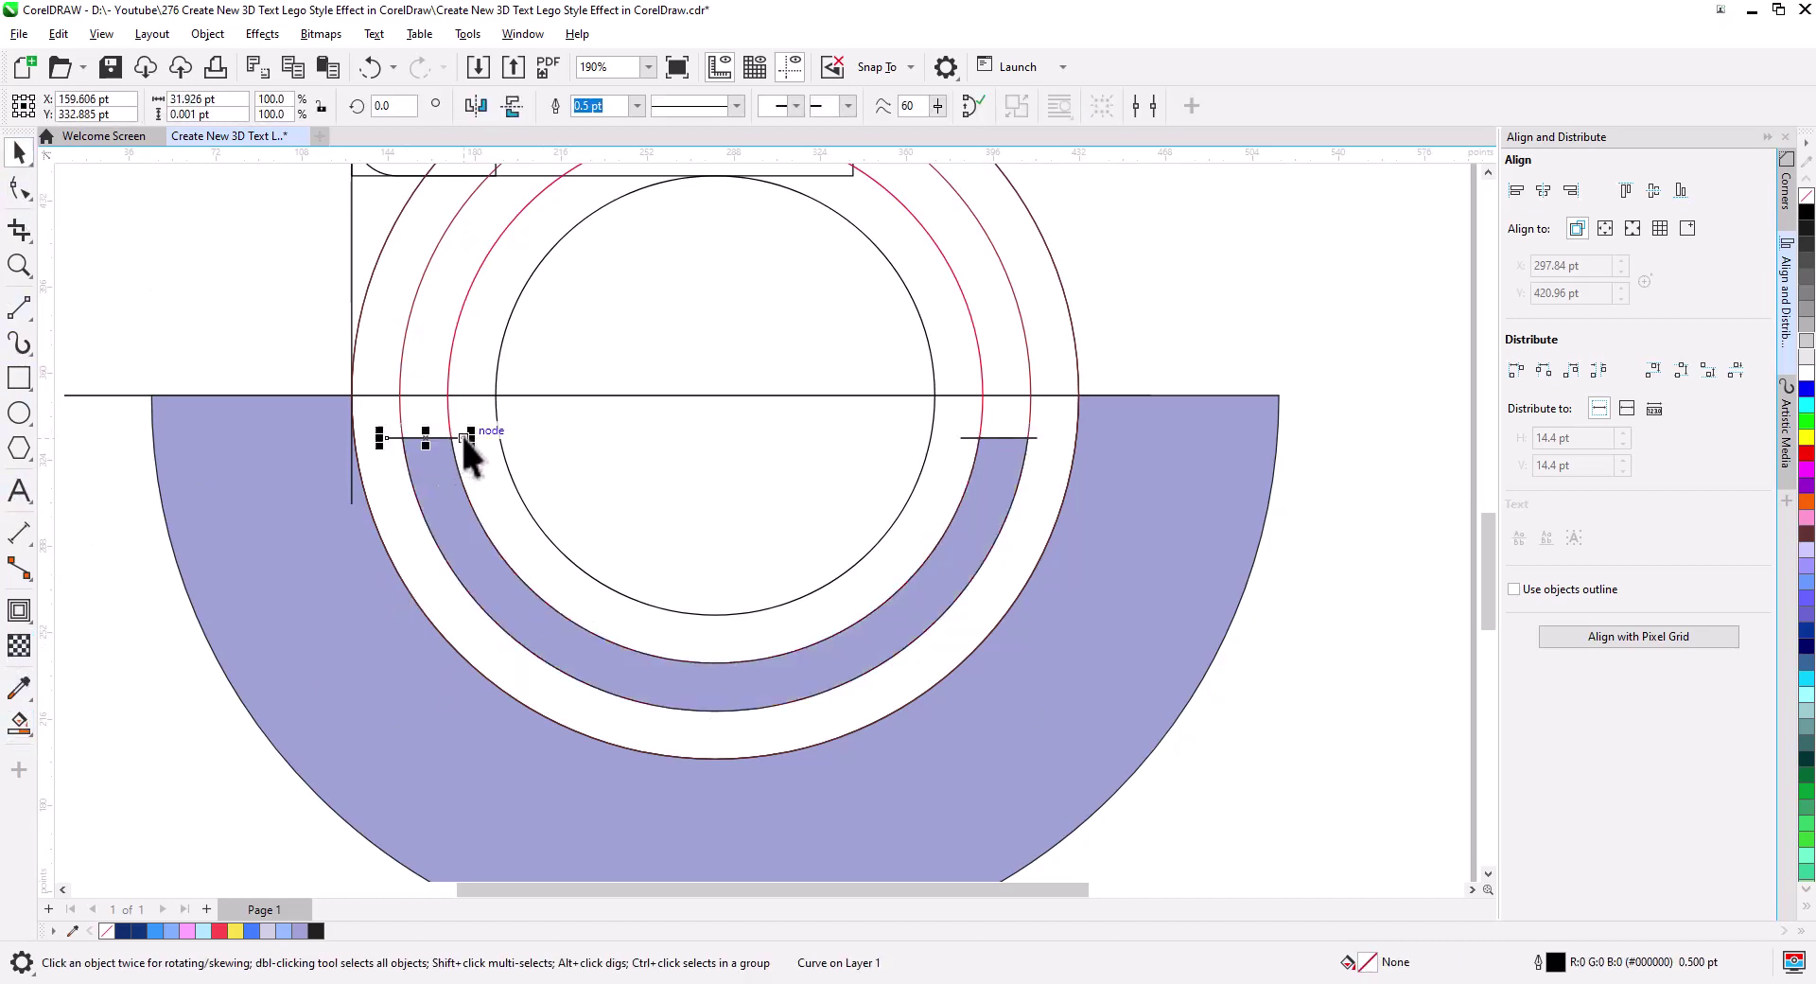
key("Delete")
left_click(442, 416)
key("Delete")
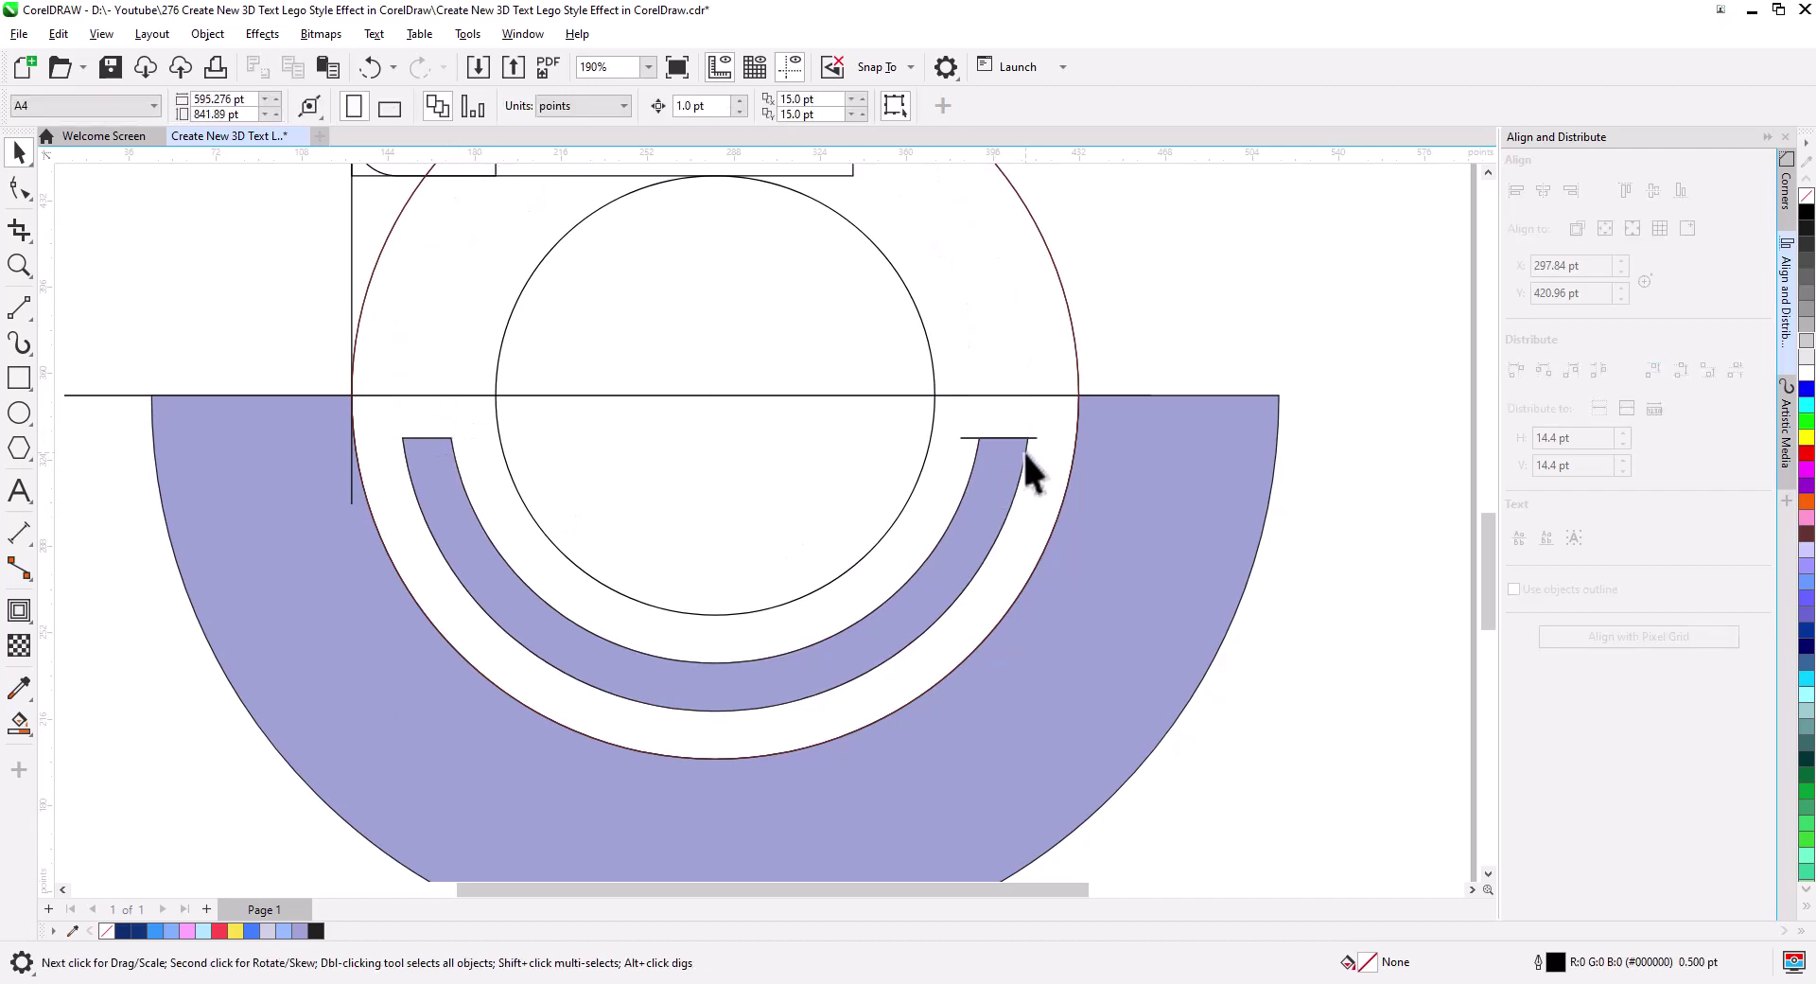
key("Delete")
- Smart Fill the ring region as a new shape and remove the fill from it and the U-shaped band
left_click(19, 722)
left_click(473, 636)
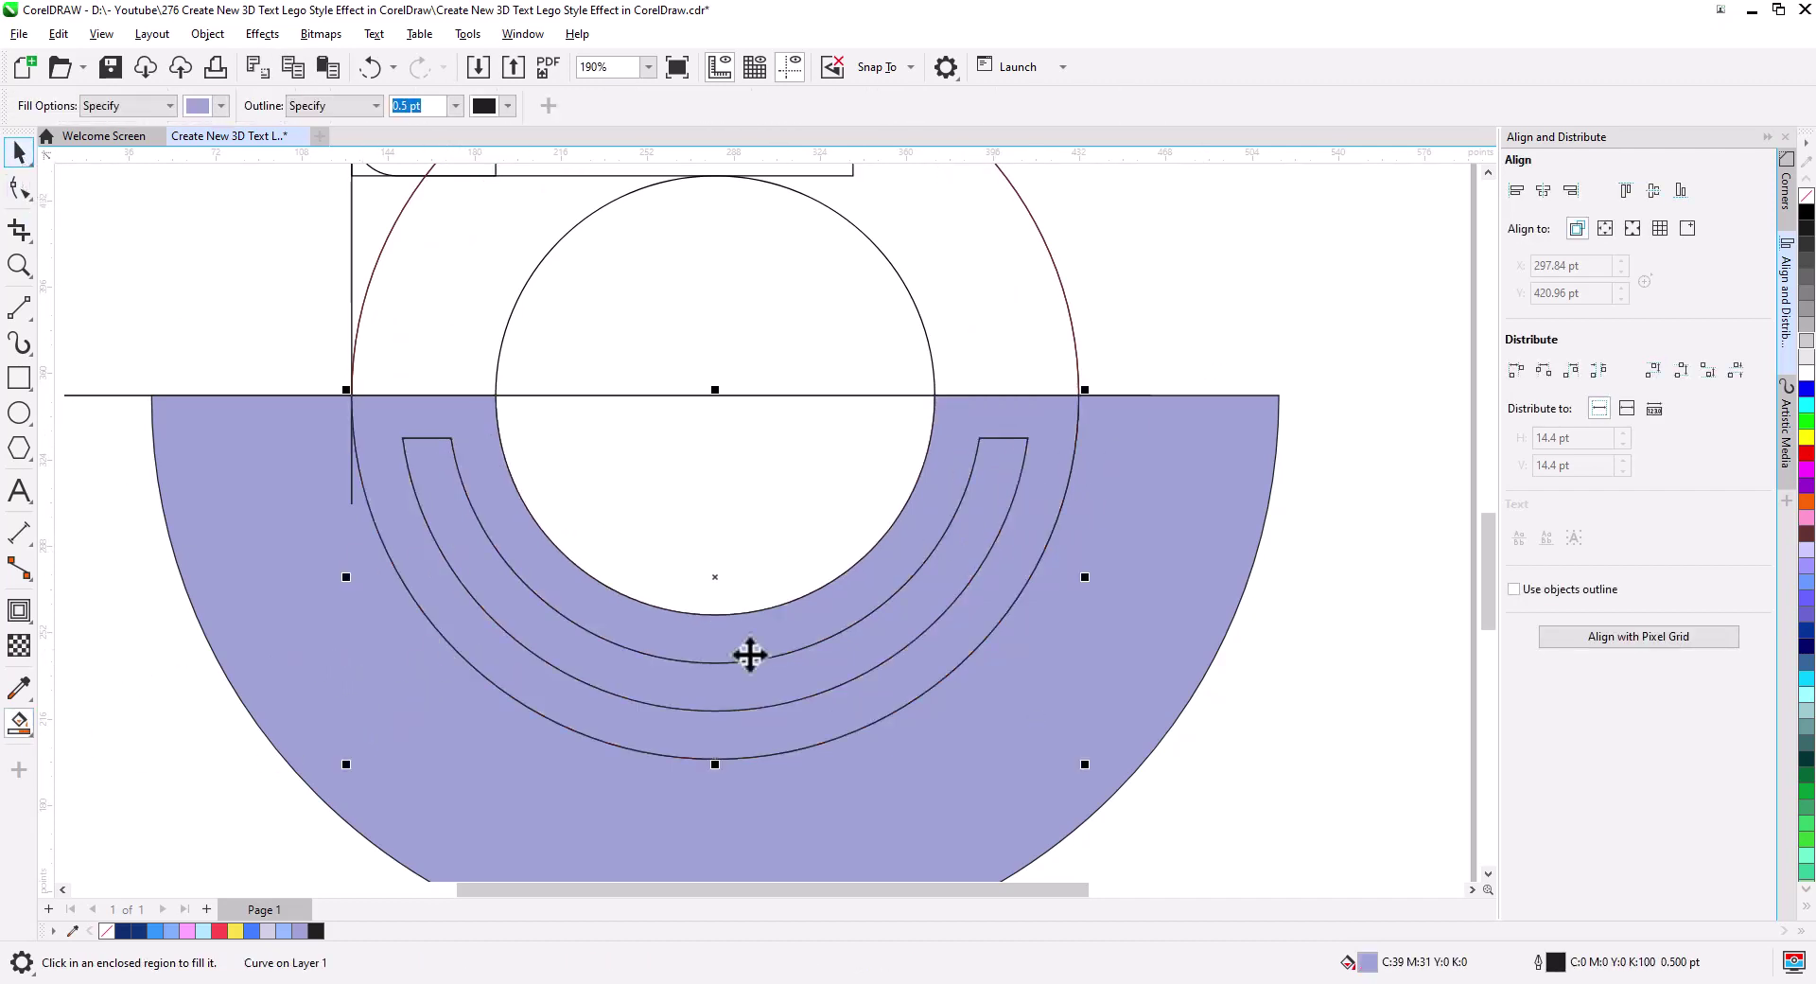
key("space")
left_click(1030, 510)
left_click(1060, 530, "shift")
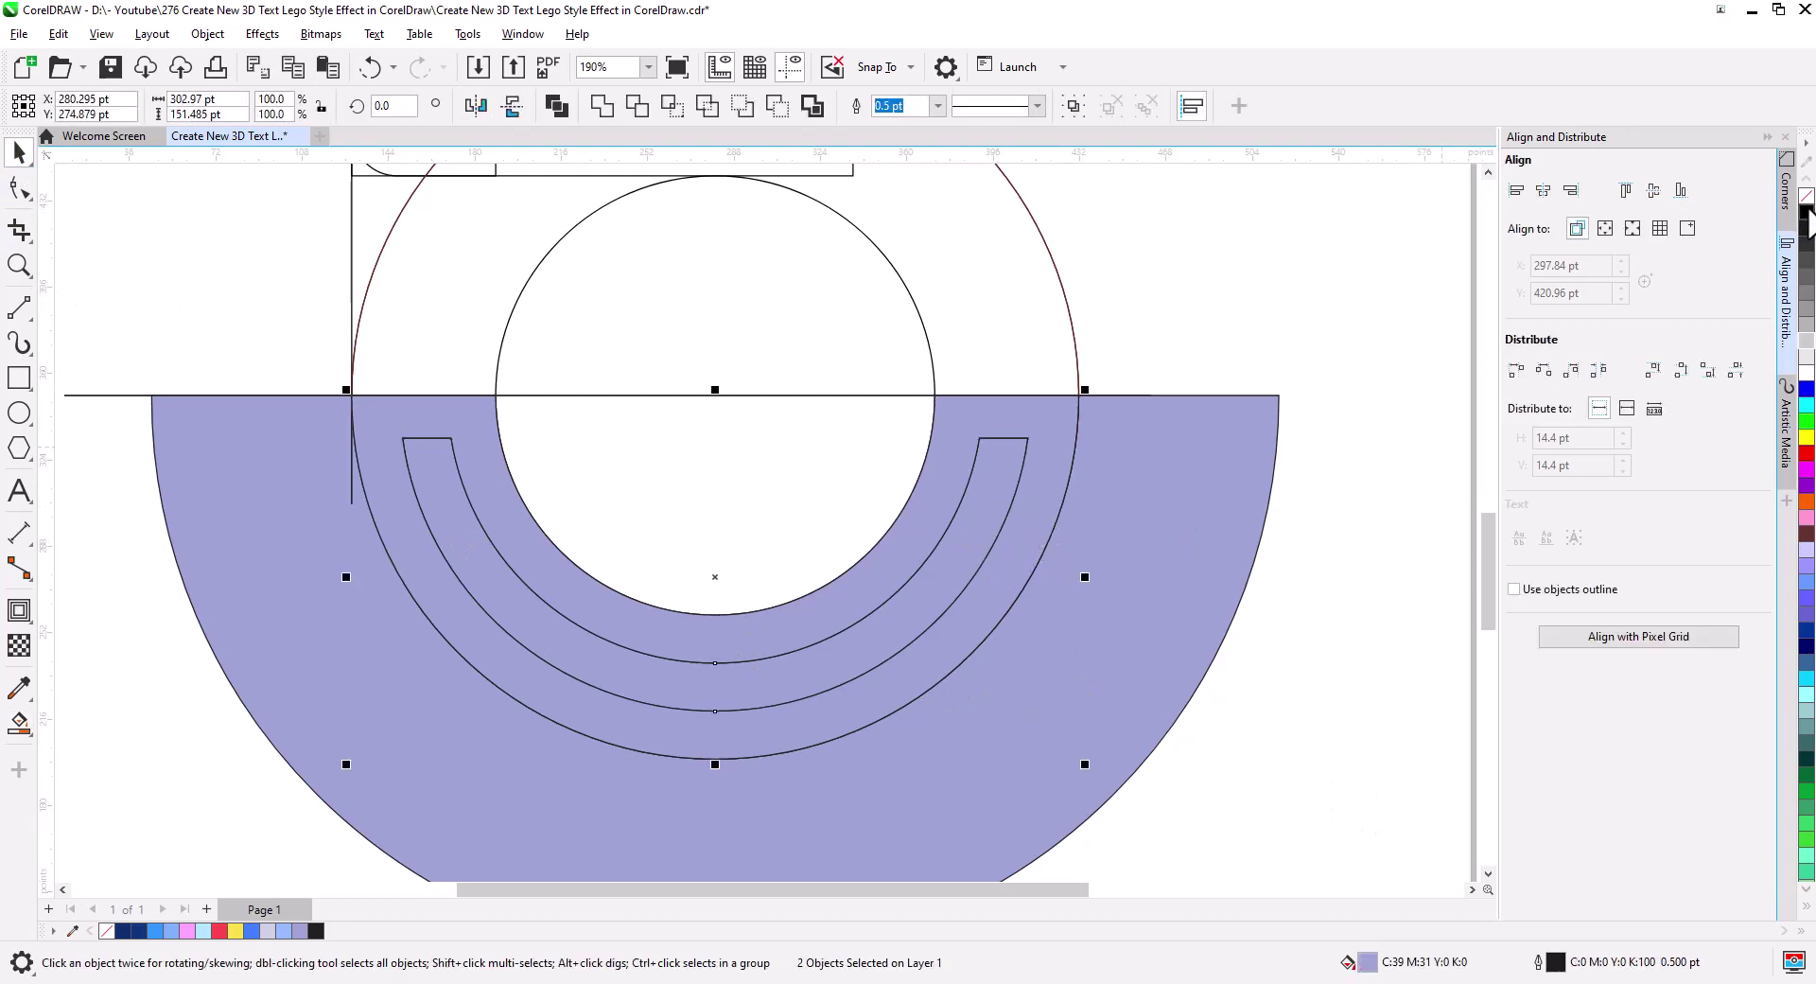
left_click(1806, 195)
left_click(1343, 572)
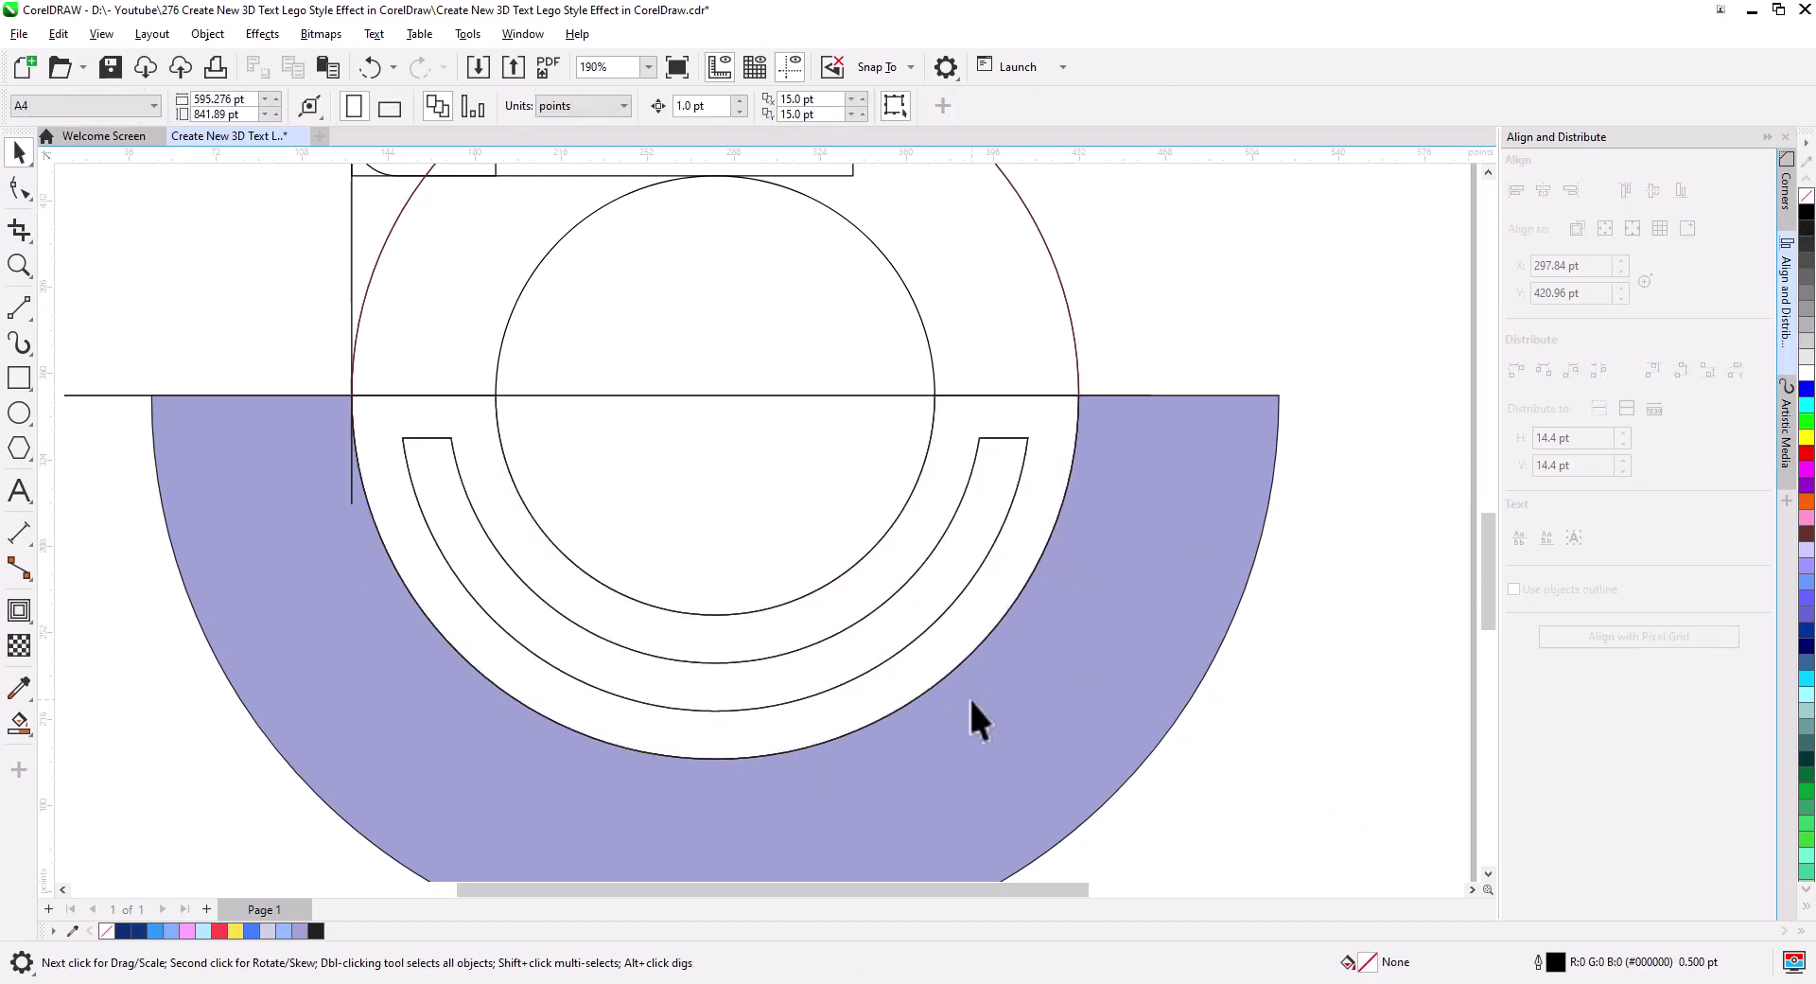
left_click(934, 616)
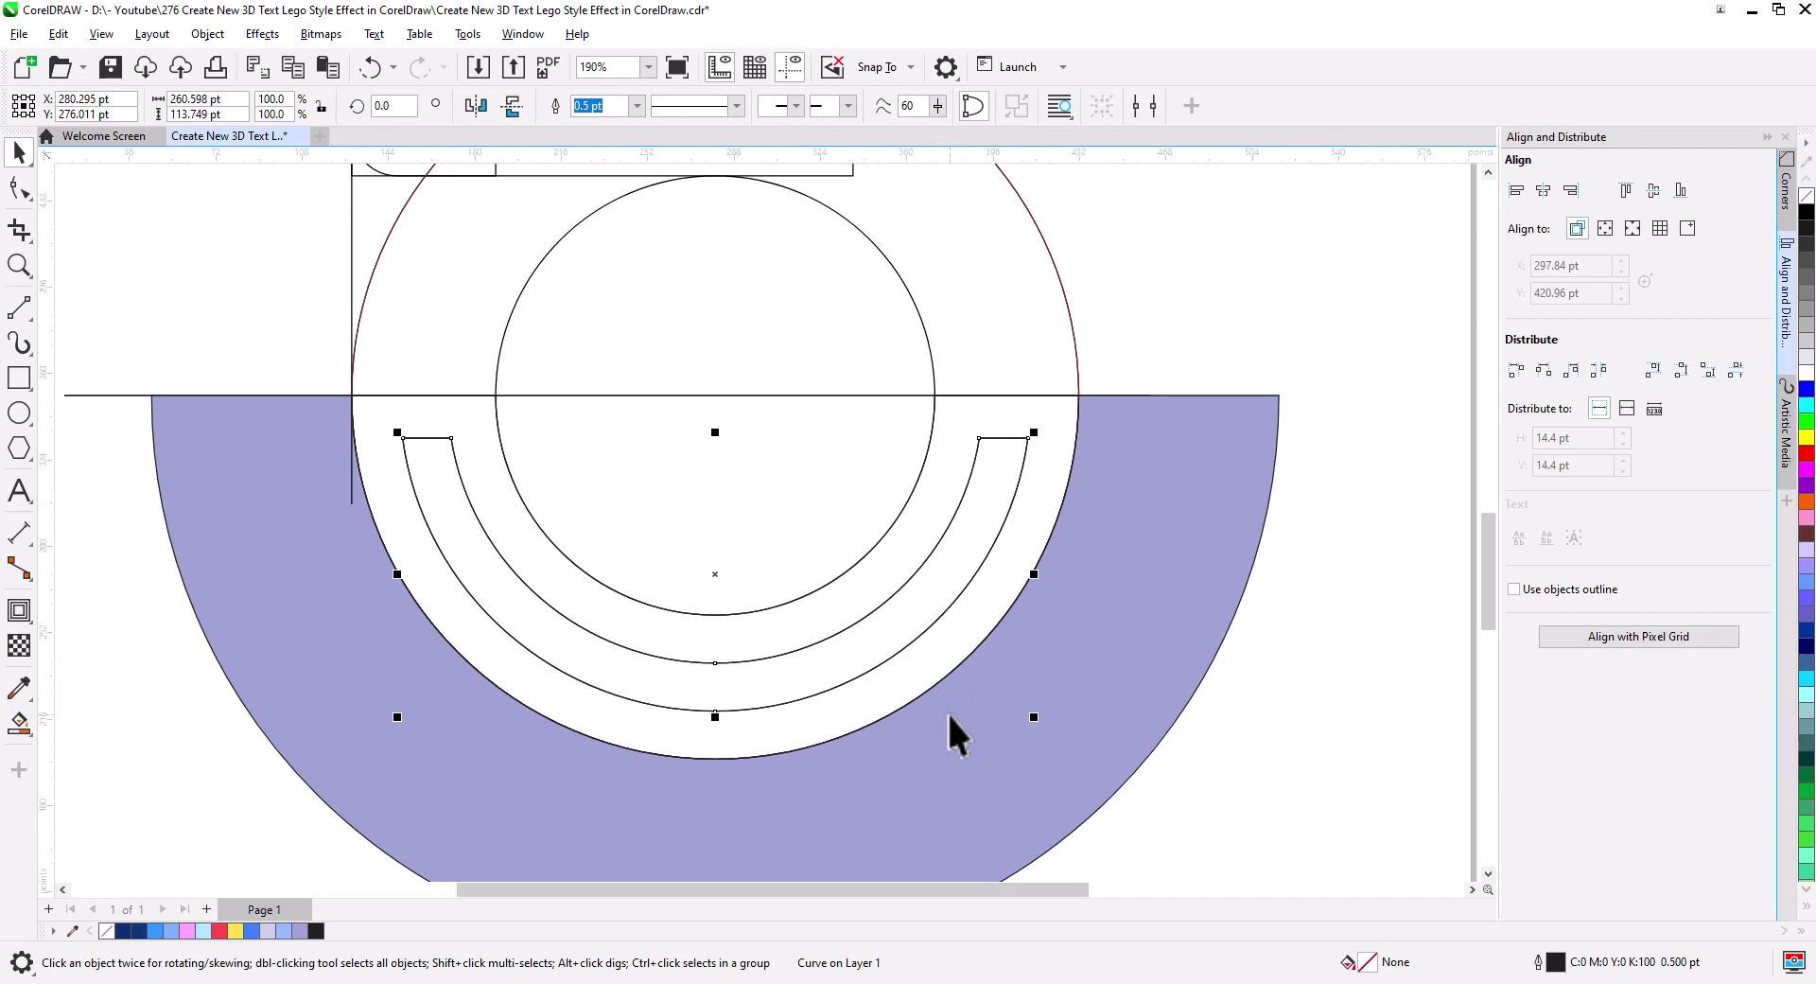
- Give the U-shaped band a single-step 2 pt contour and break it apart
left_click(18, 611)
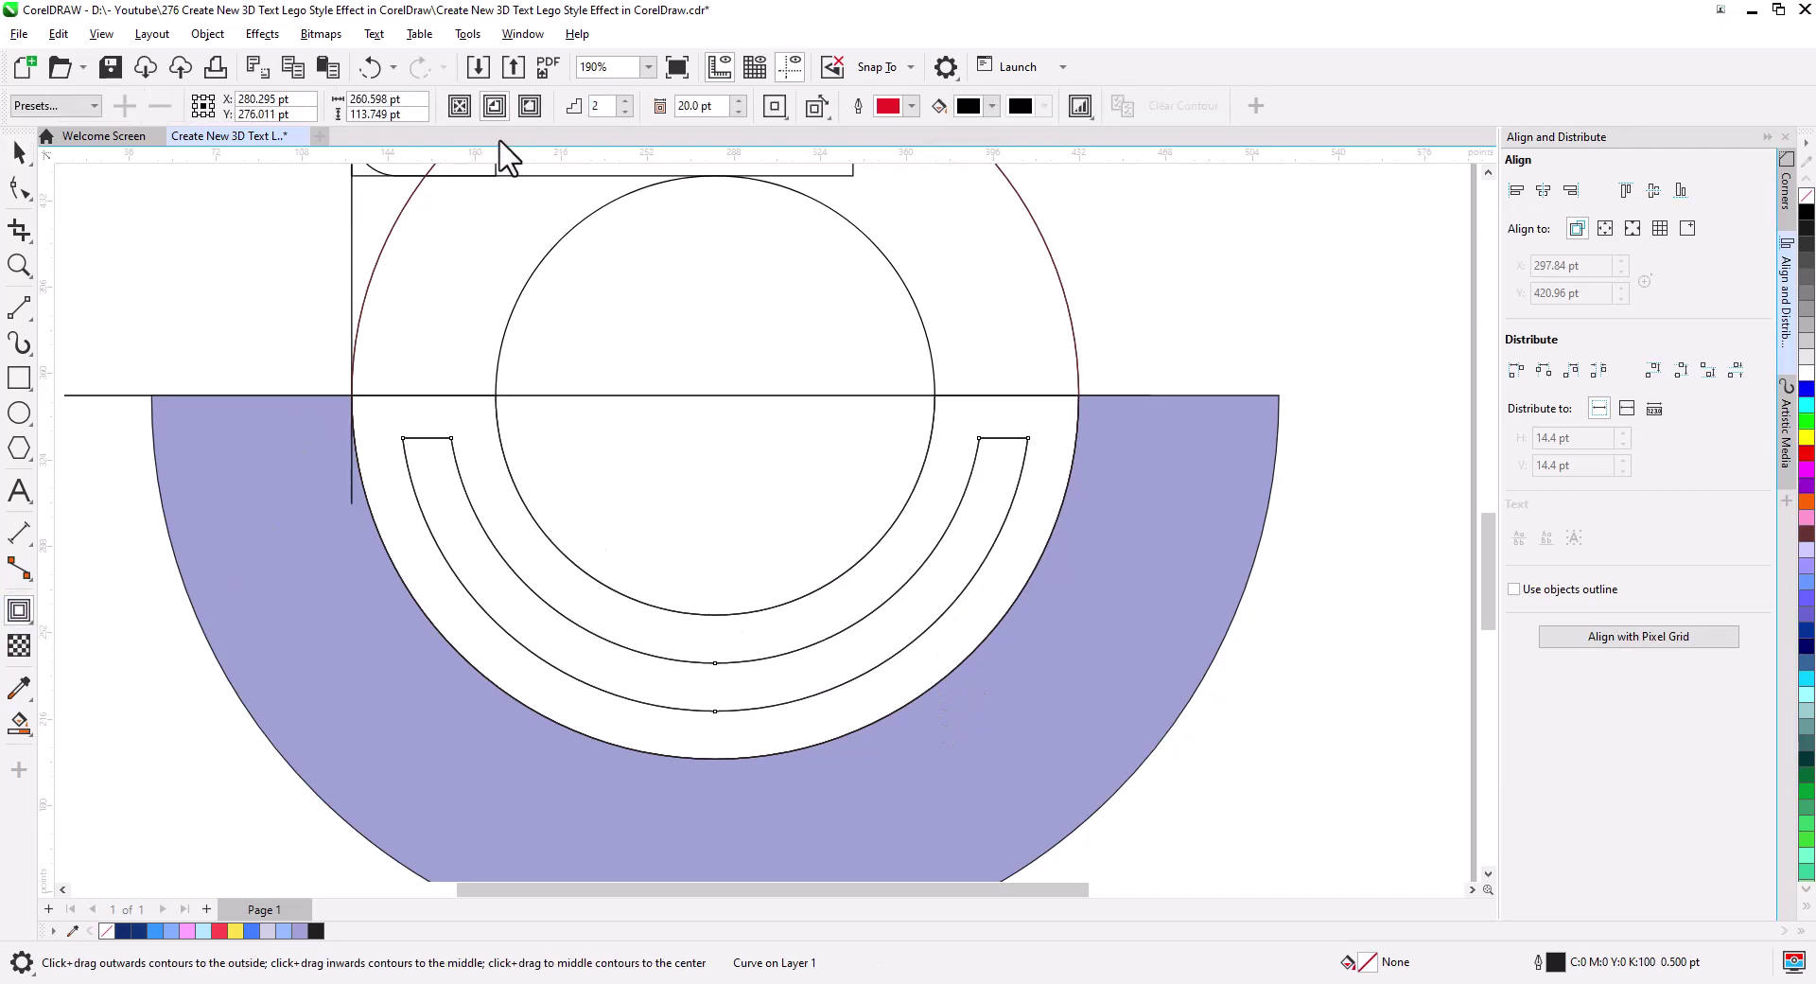
type("2")
key("Return")
left_click(625, 110)
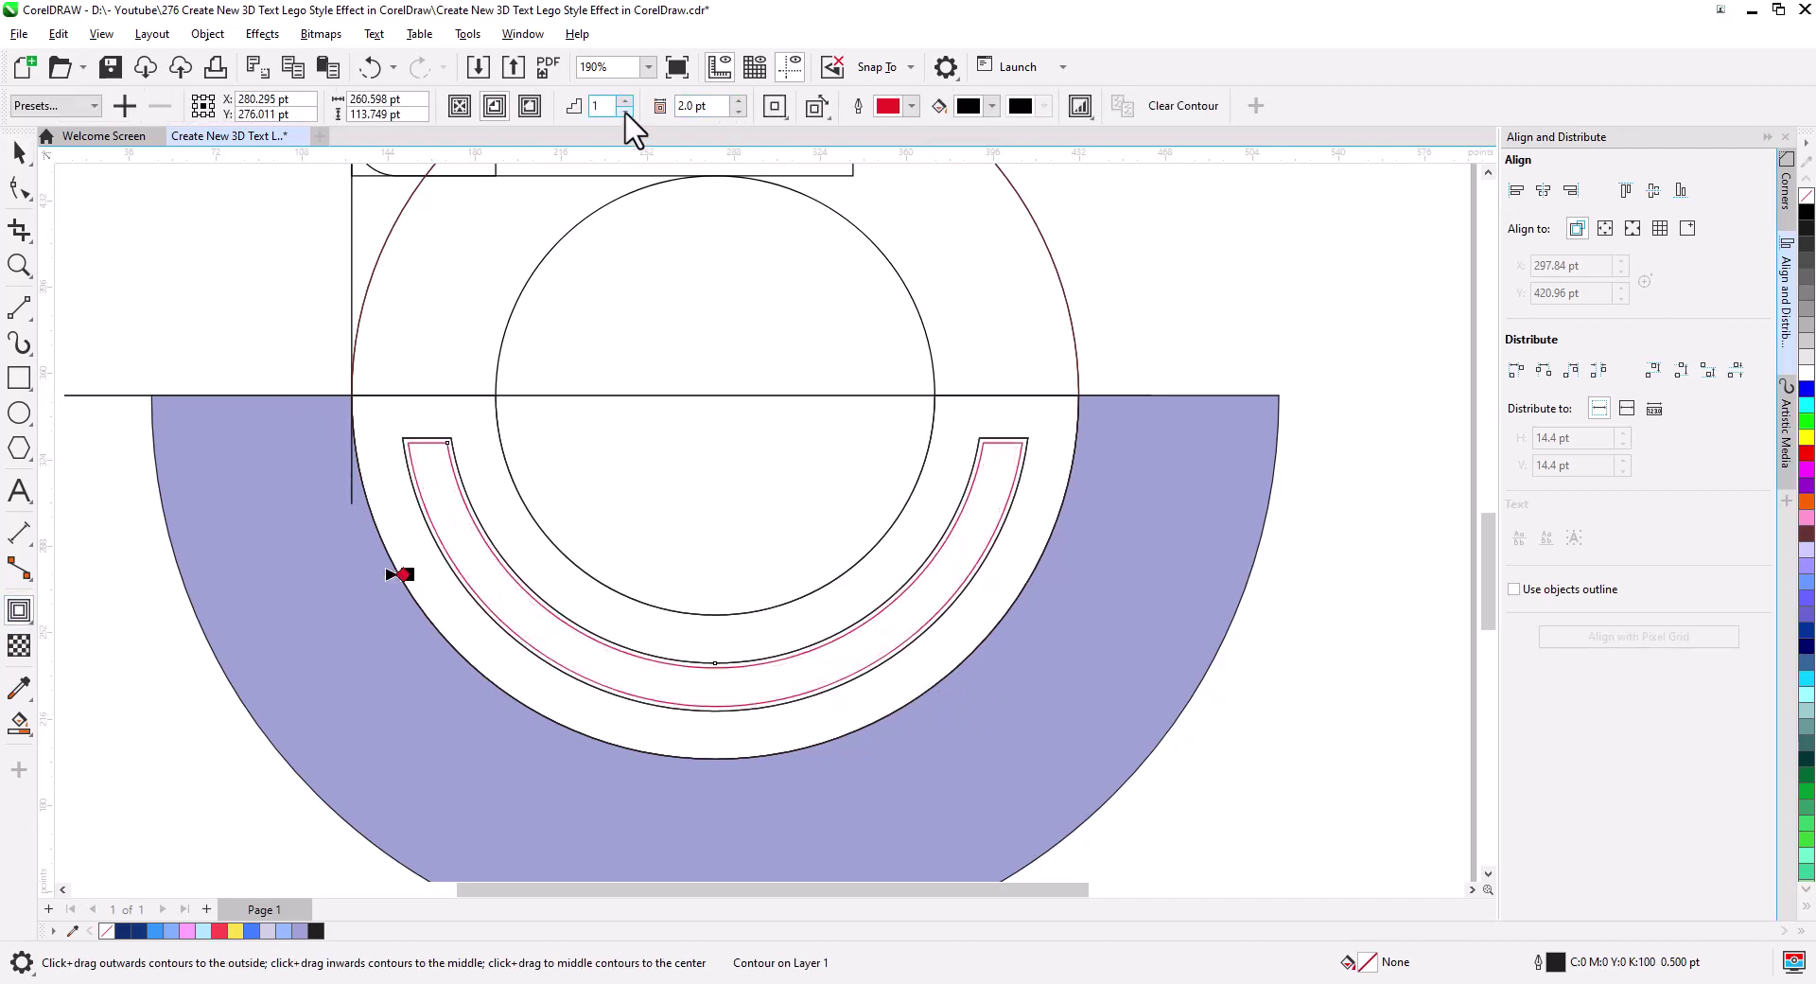
left_click(18, 157)
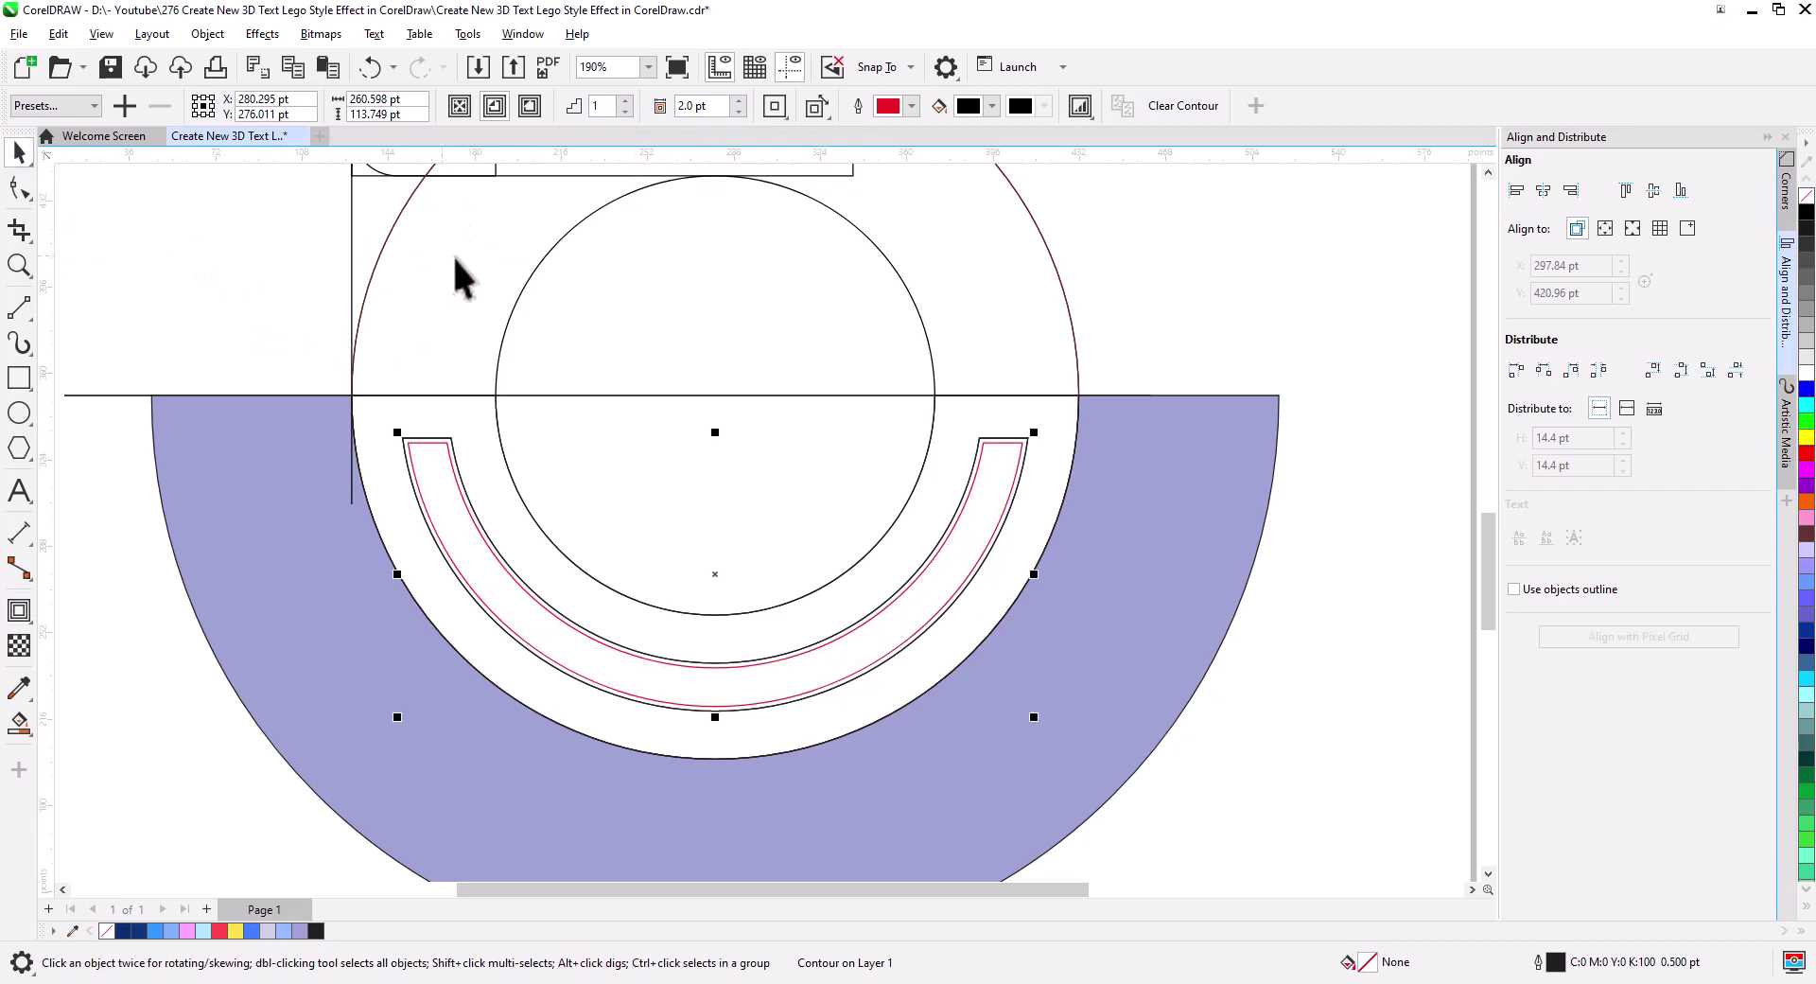
right_click(450, 436)
left_click(558, 475)
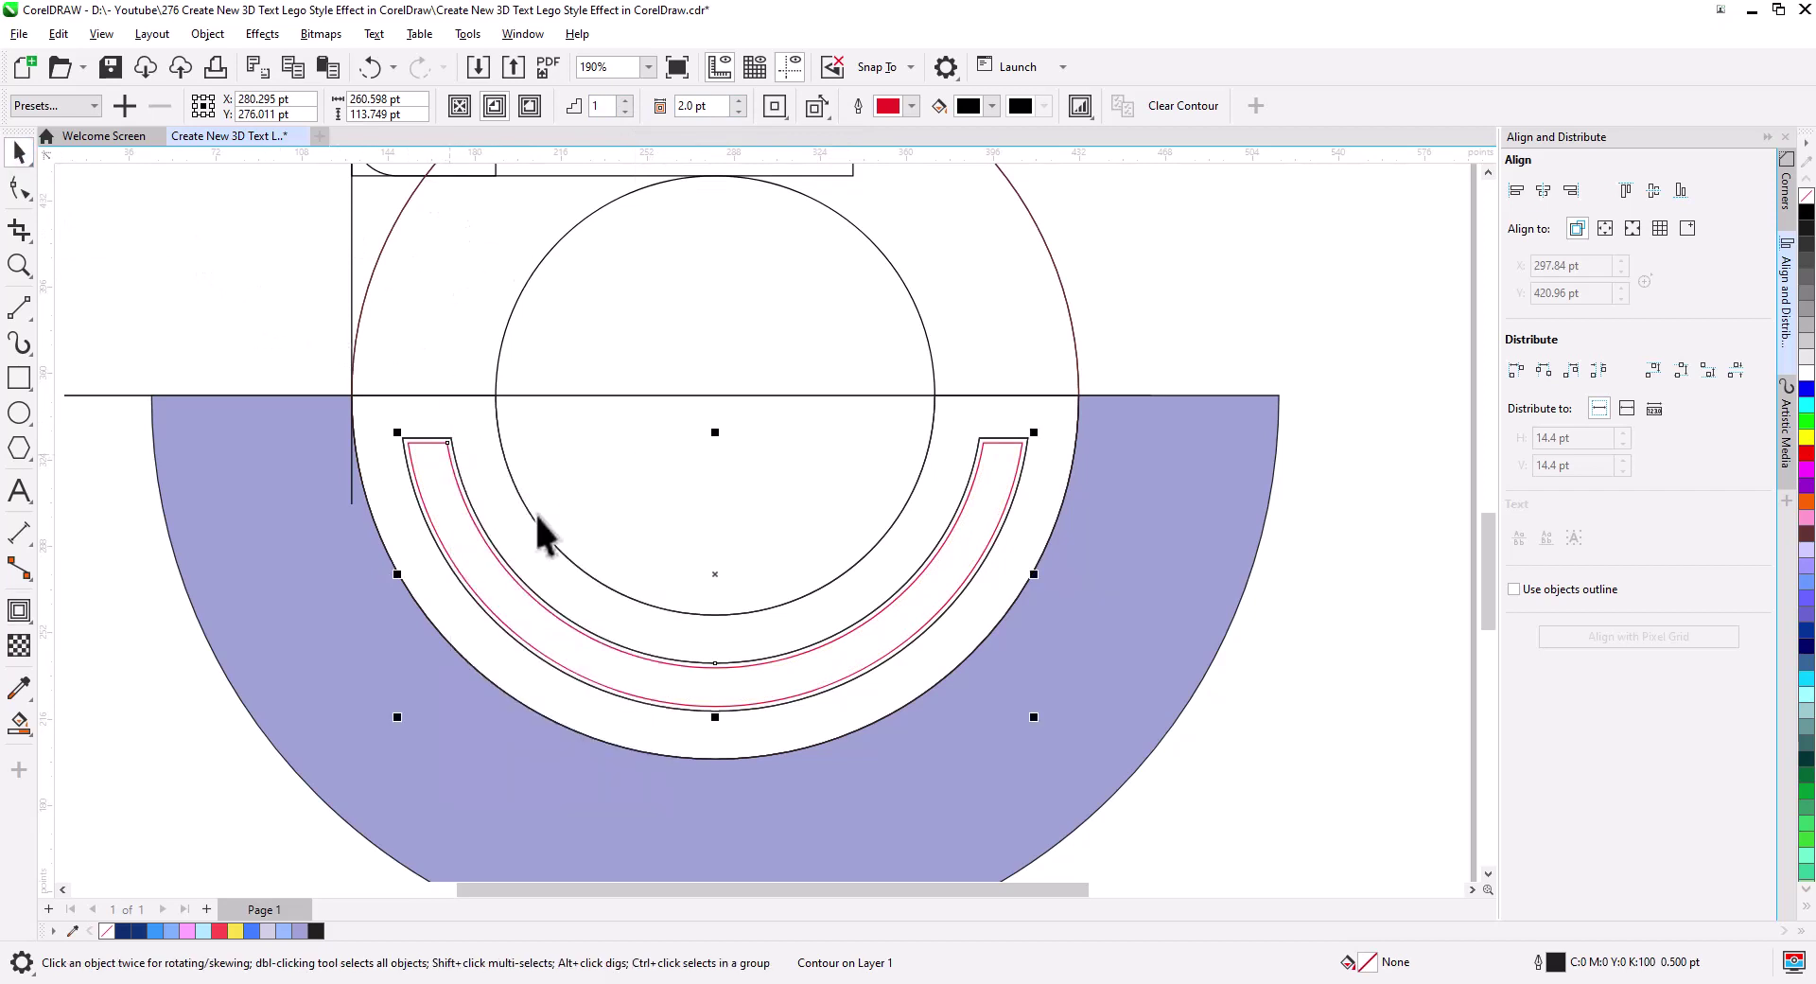
left_click(1262, 737)
scroll(733, 752, "up", 2)
- Cut the band with two slanted lines, Smart Fill the section between them purple, then delete the leftovers
left_click(18, 307)
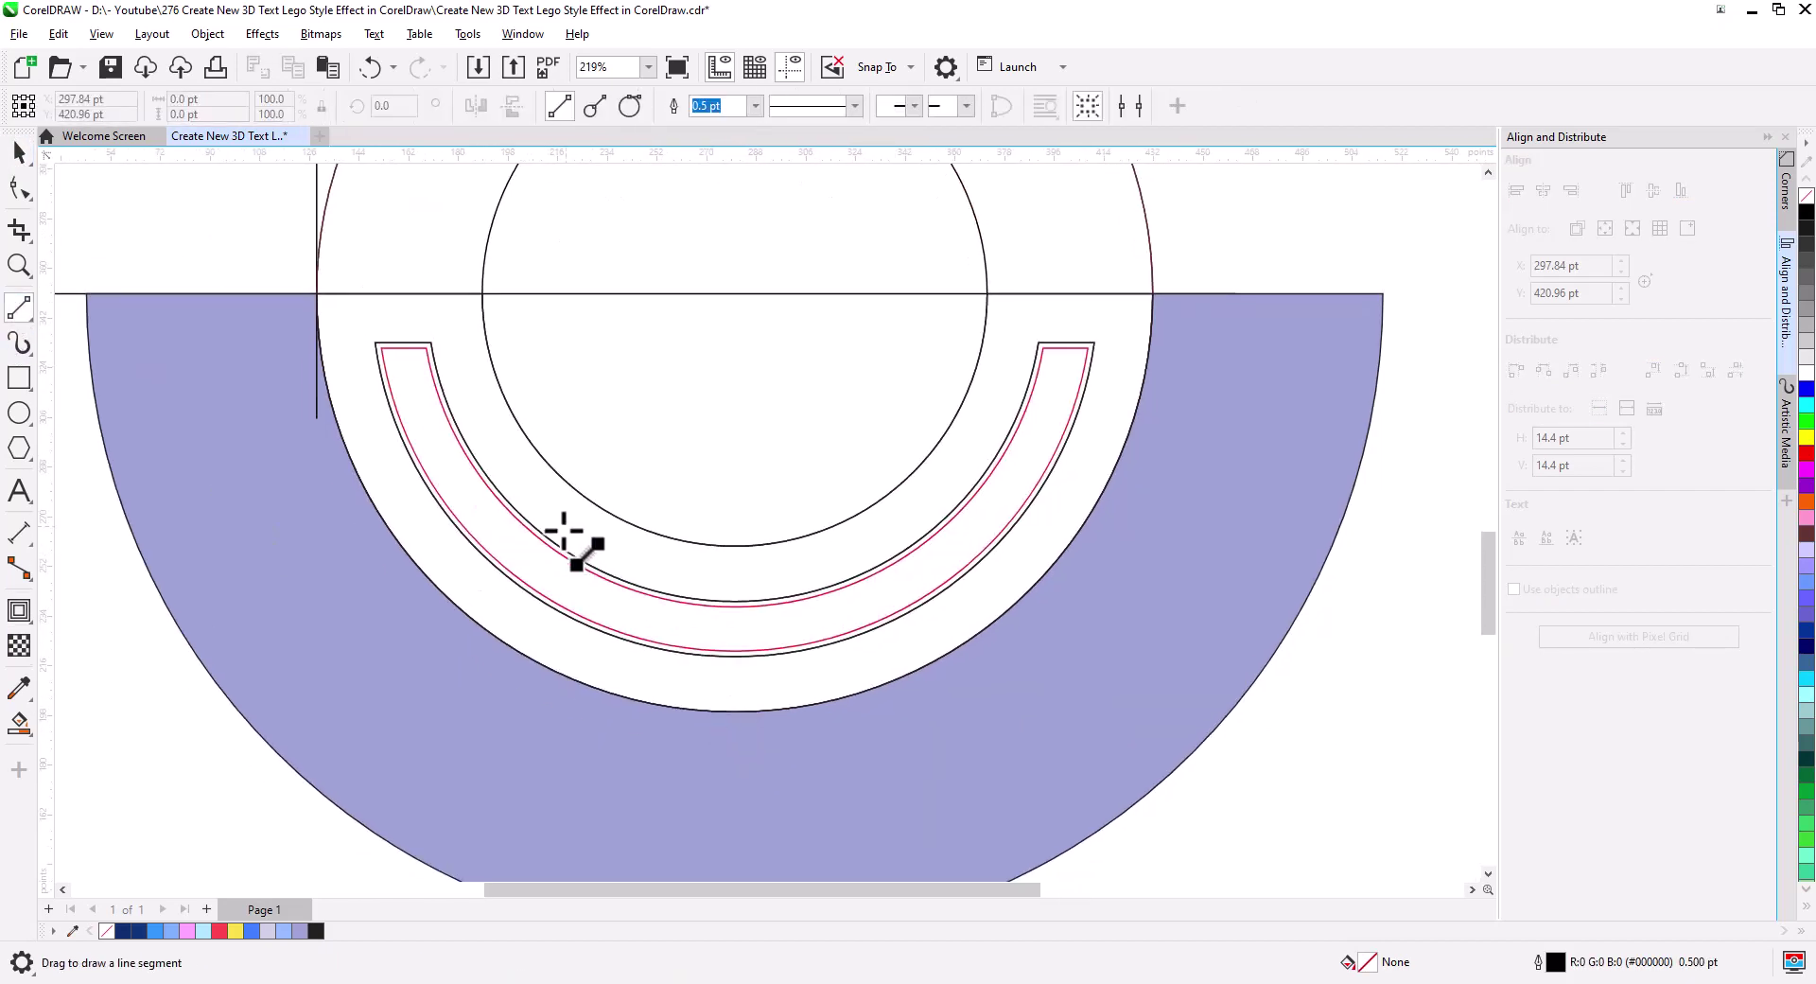
left_click_drag(566, 527, 515, 599)
left_click_drag(968, 480, 1031, 535)
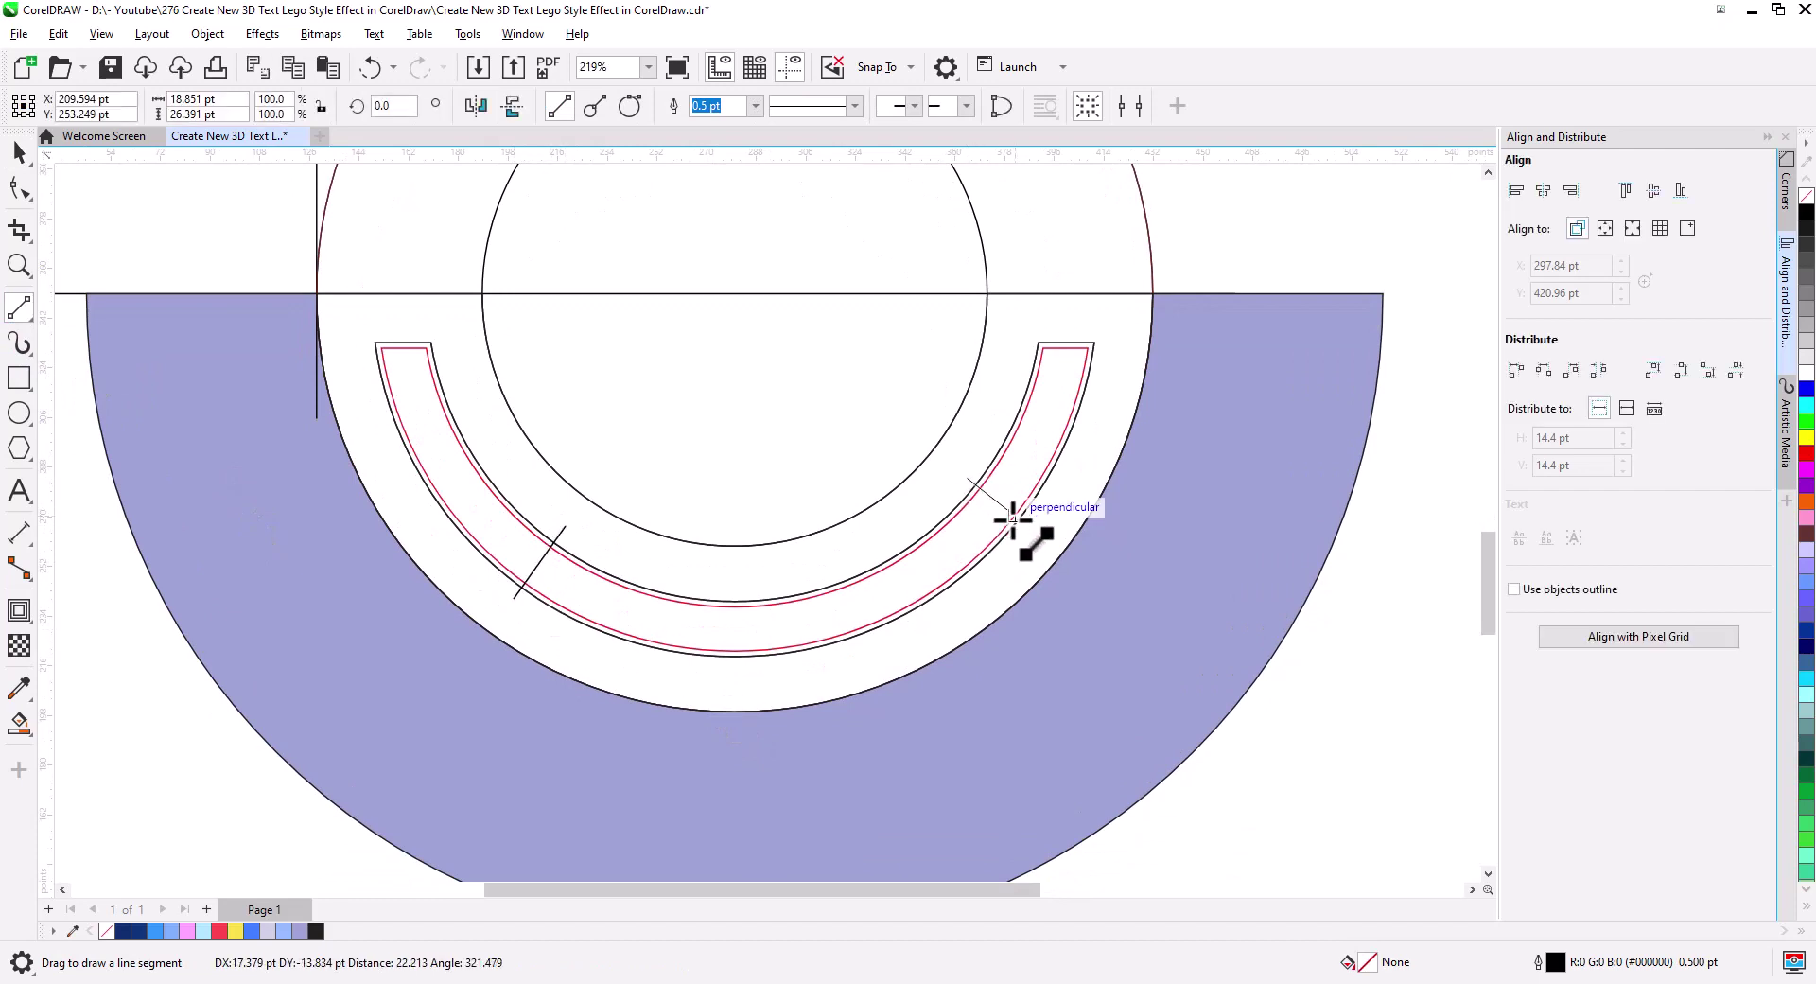
left_click(18, 722)
left_click(690, 629)
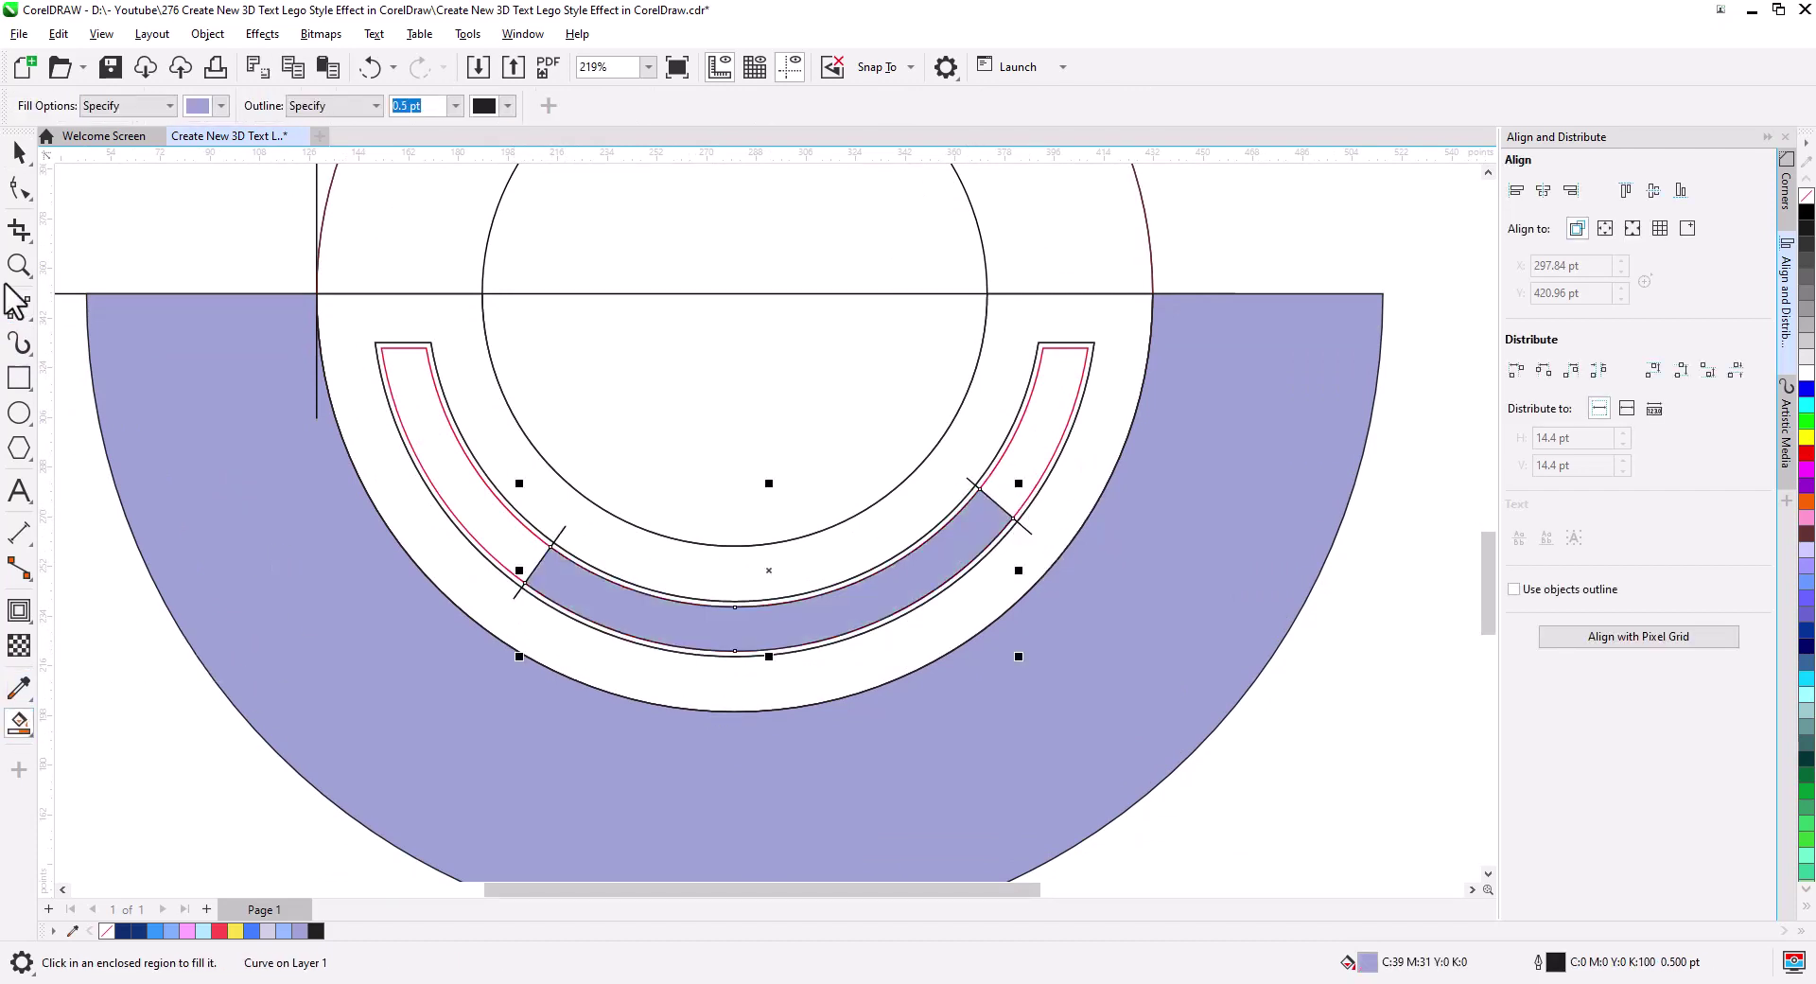
key("space")
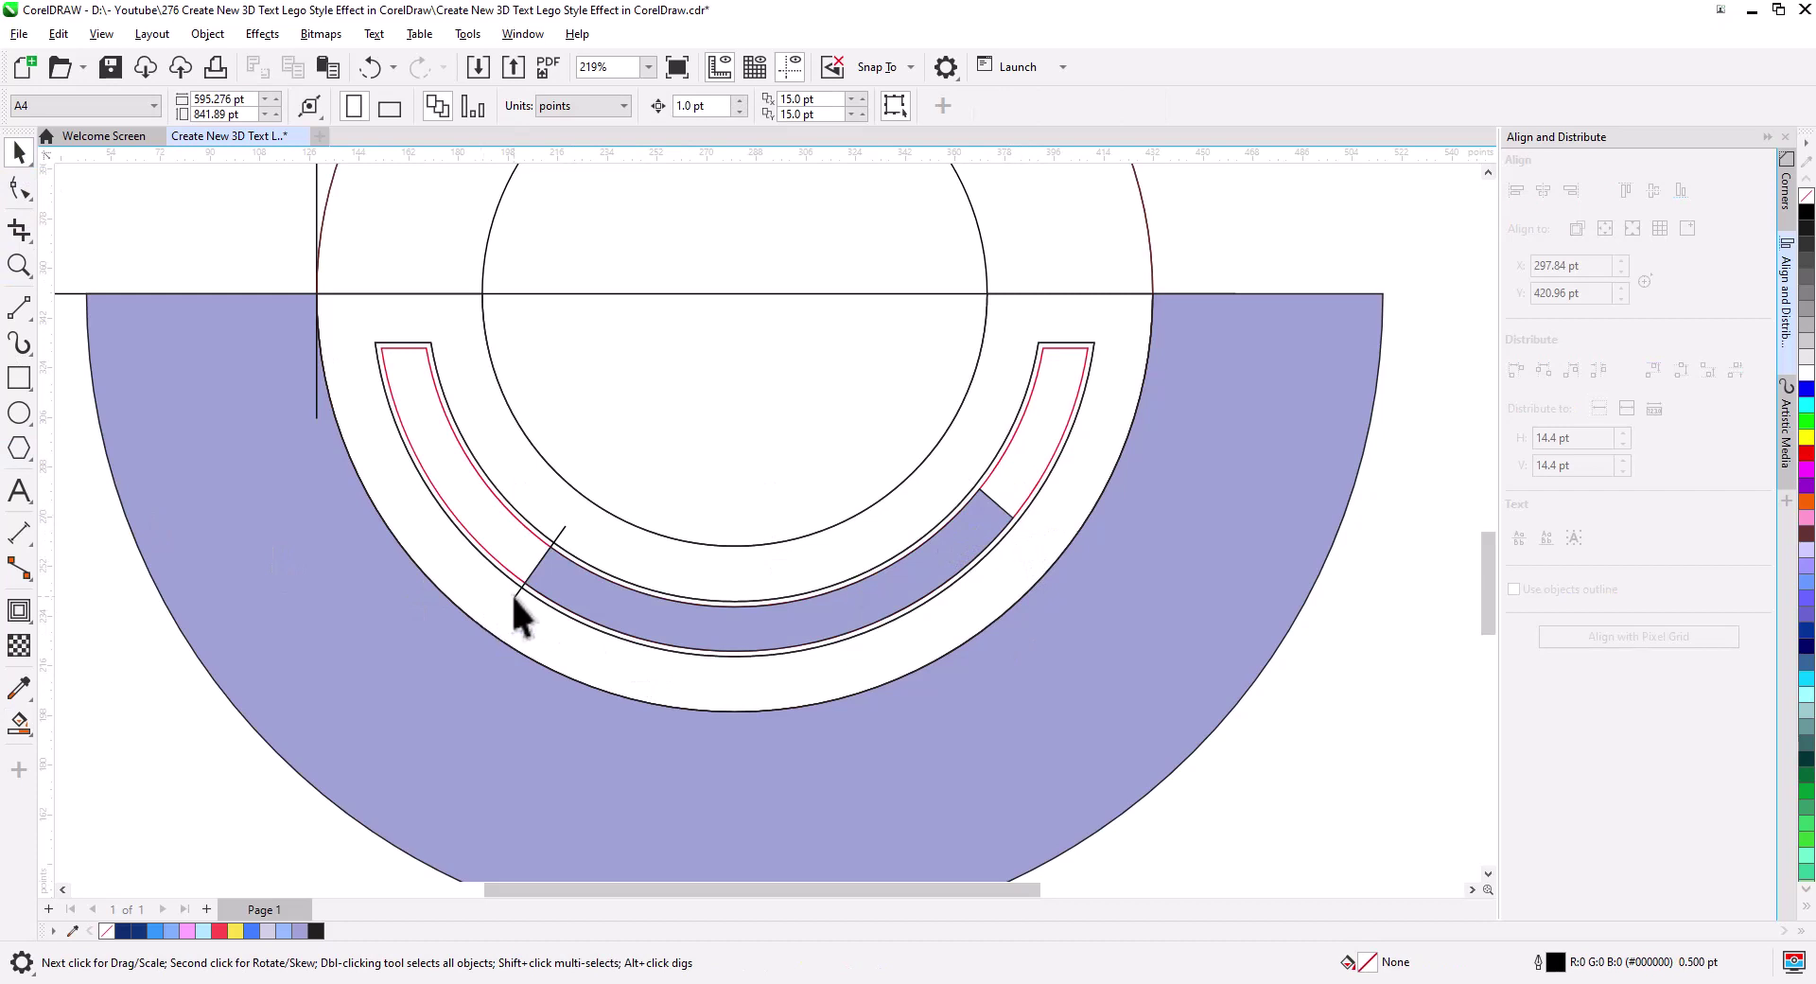
left_click(514, 593)
key("Delete")
left_click(512, 576)
- Draw a small circle and nudge it against the purple segment's right end
key("Escape")
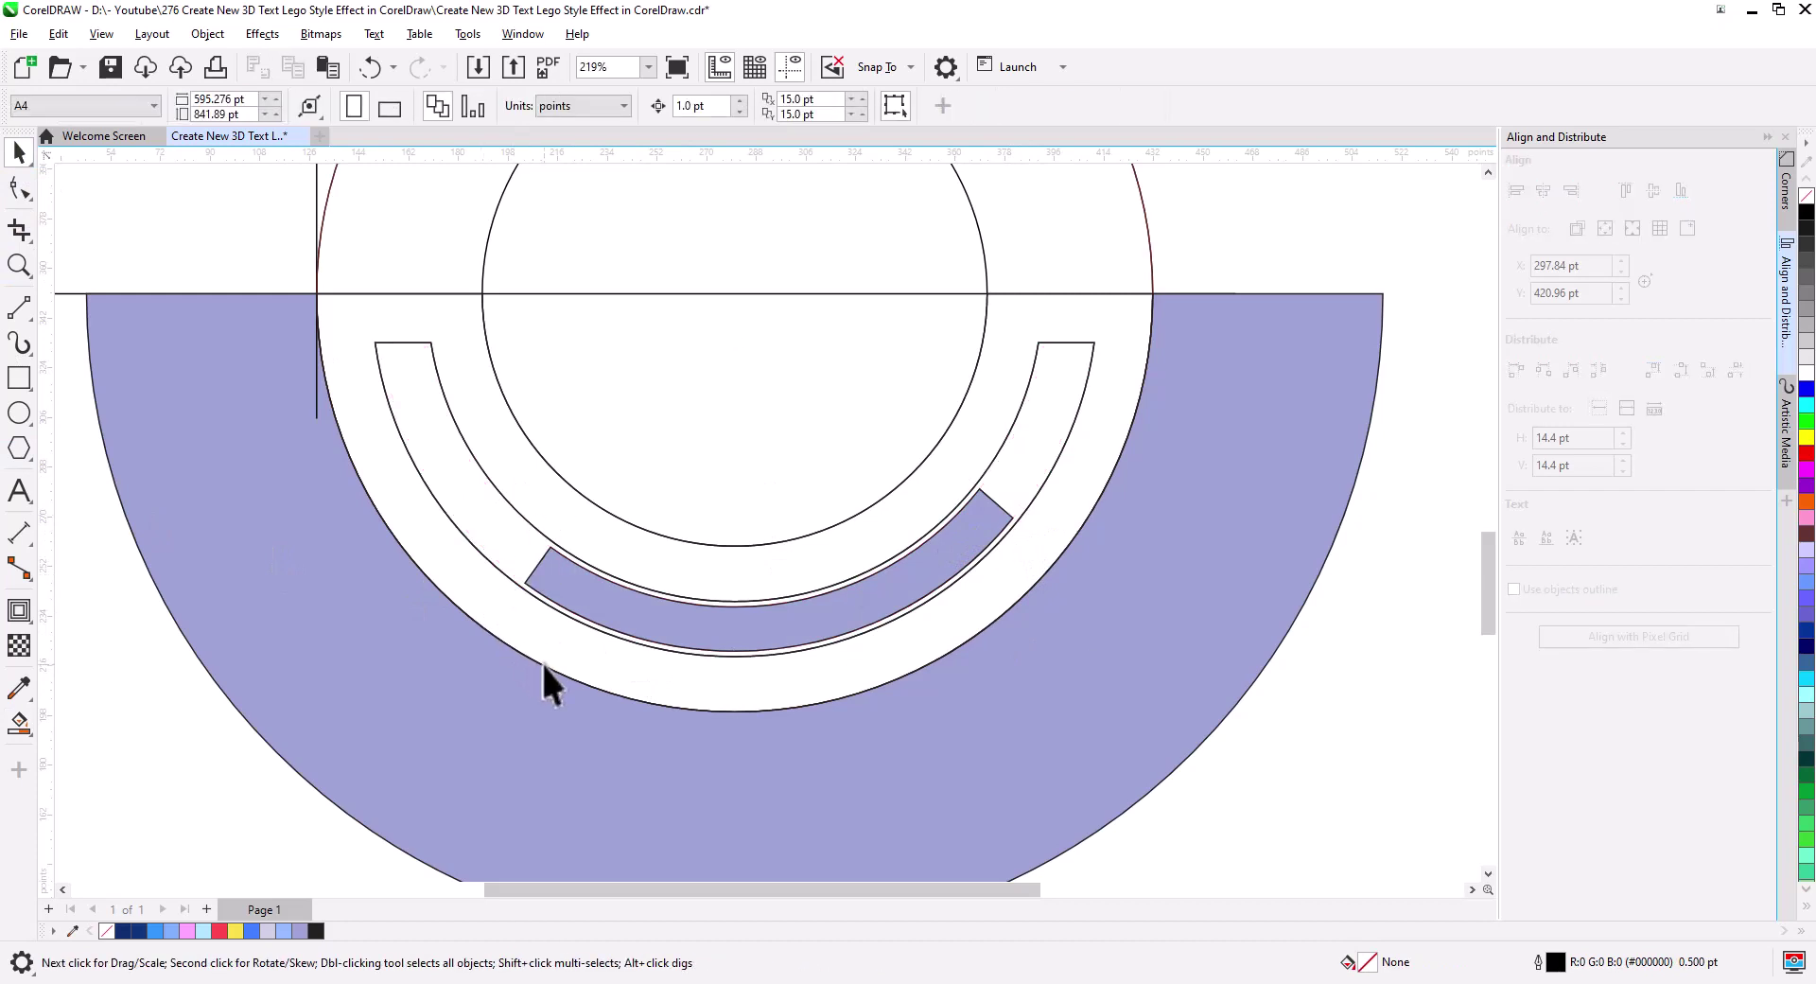
left_click(577, 589)
left_click(19, 412)
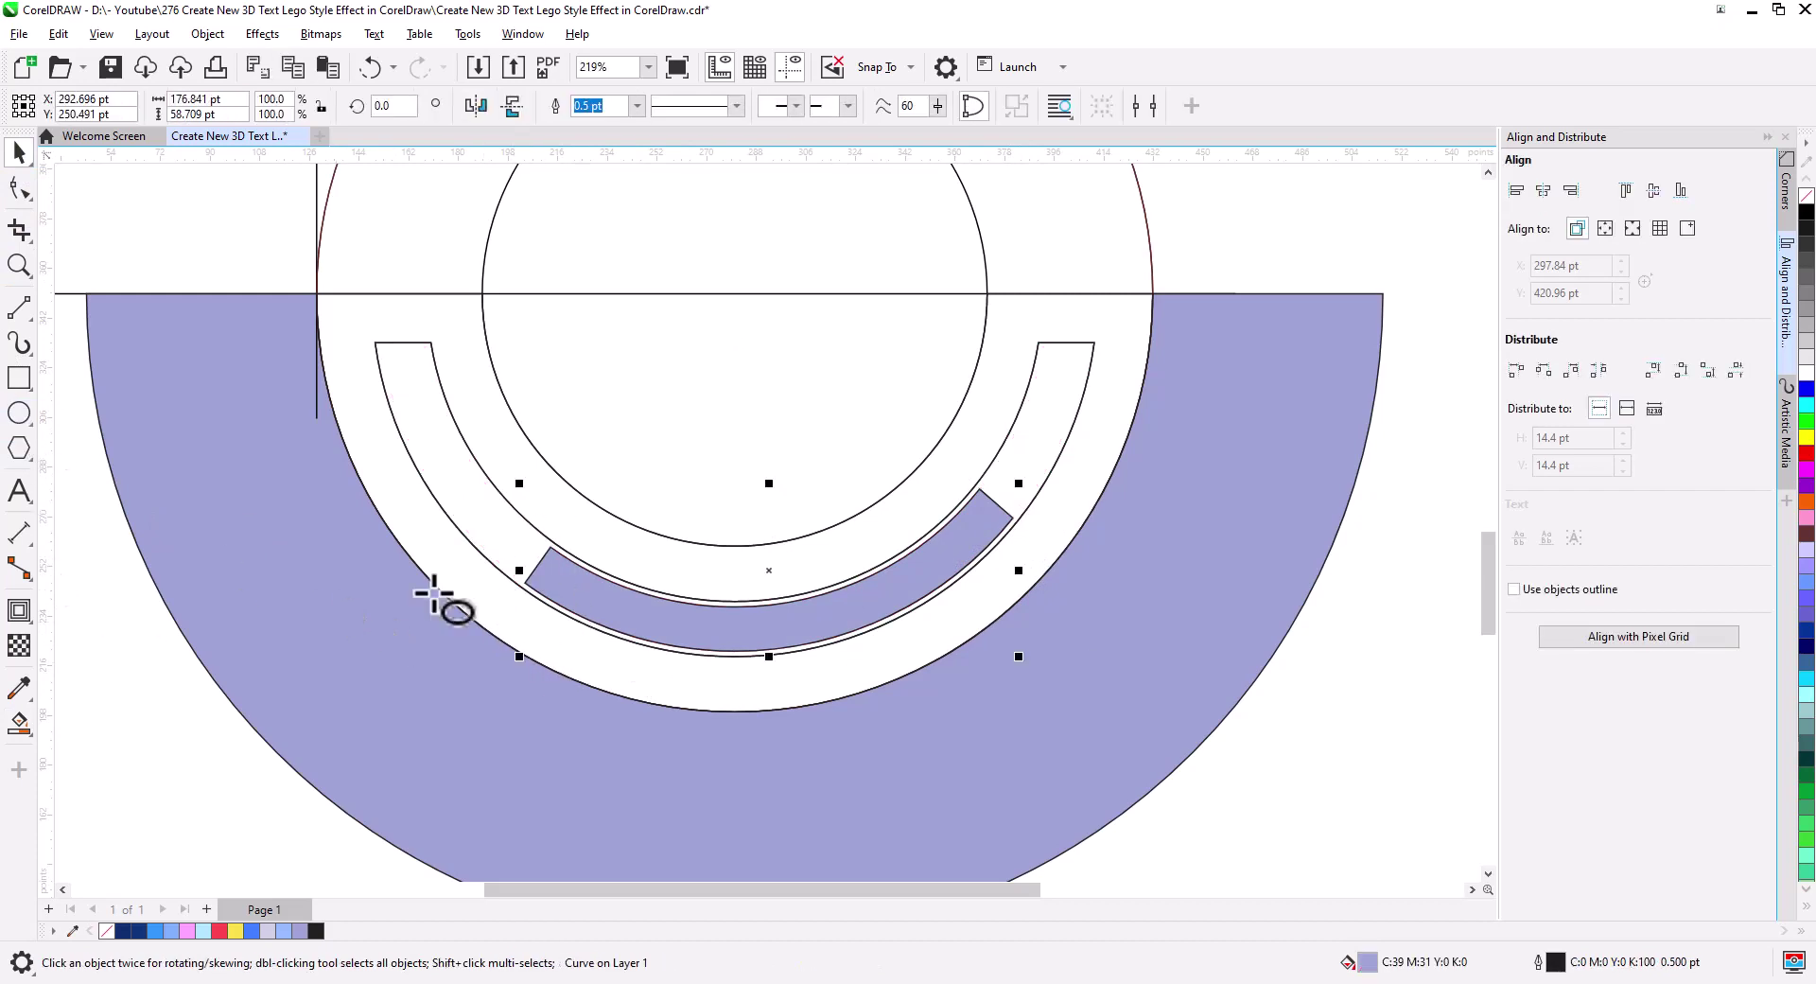
scroll(1046, 527, "up", 2)
scroll(1046, 526, "up", 1)
left_click_drag(1014, 386, 1142, 515)
left_click(19, 151)
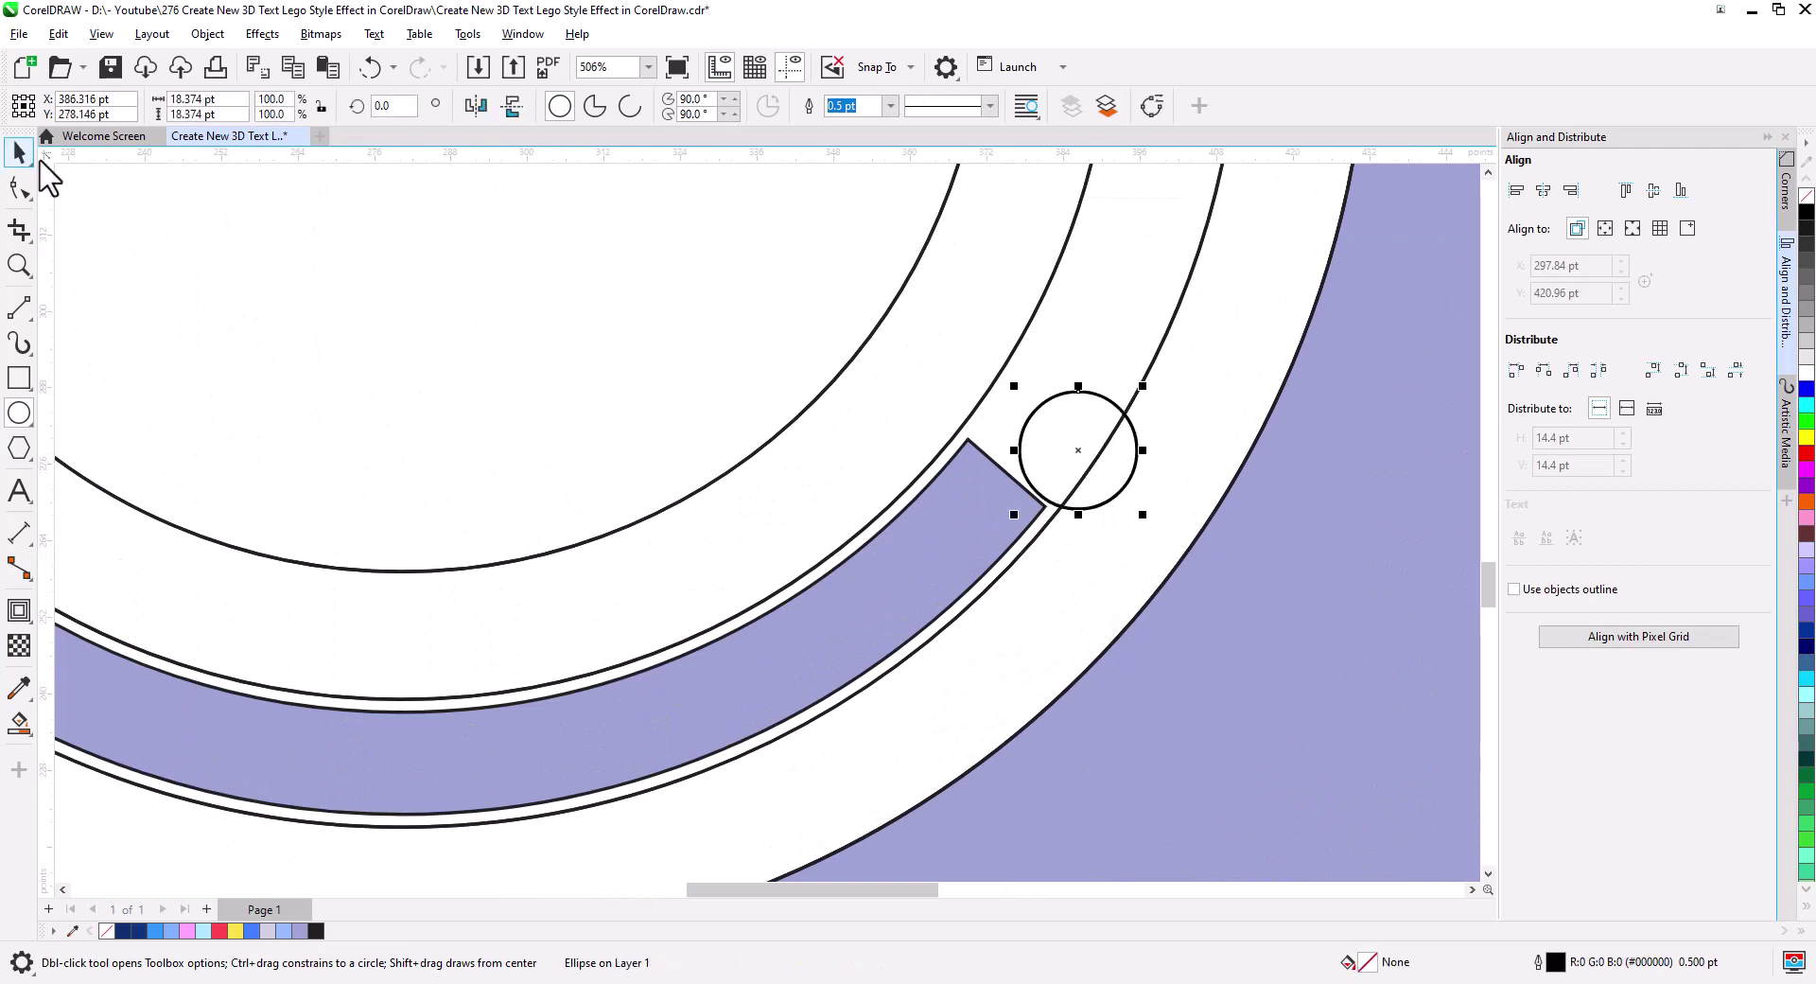
left_click_drag(1053, 423, 1047, 418)
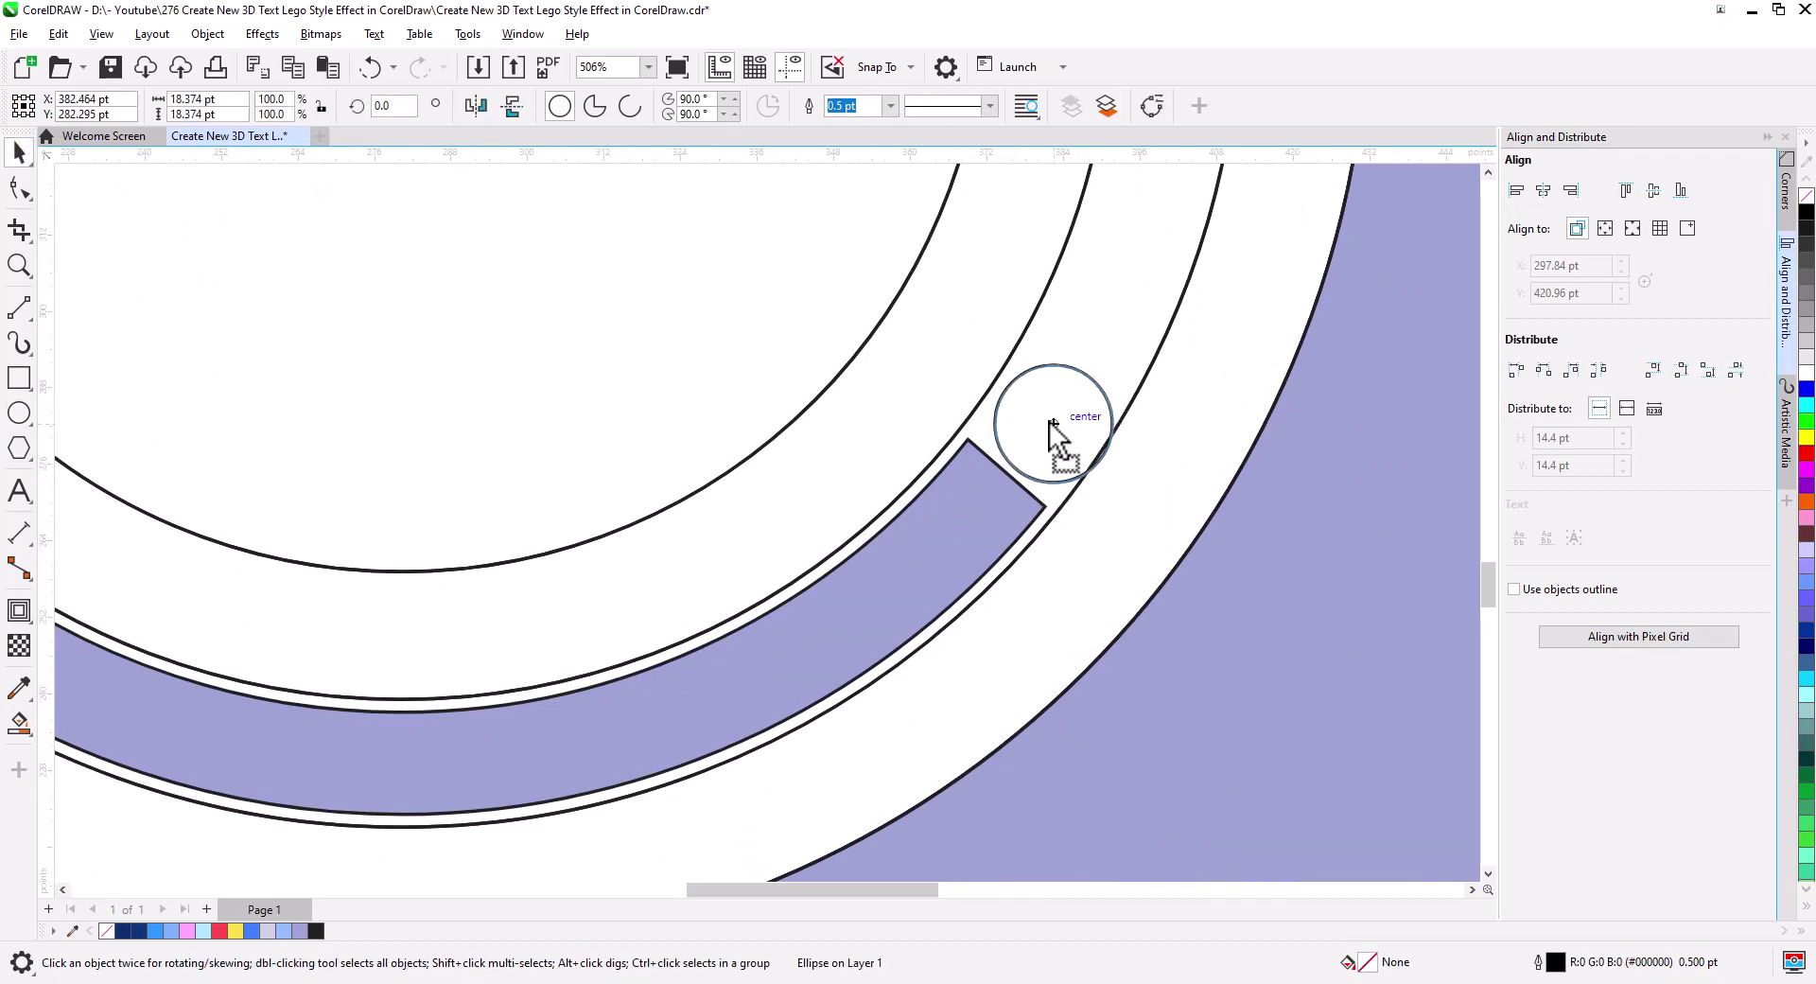
key("Right")
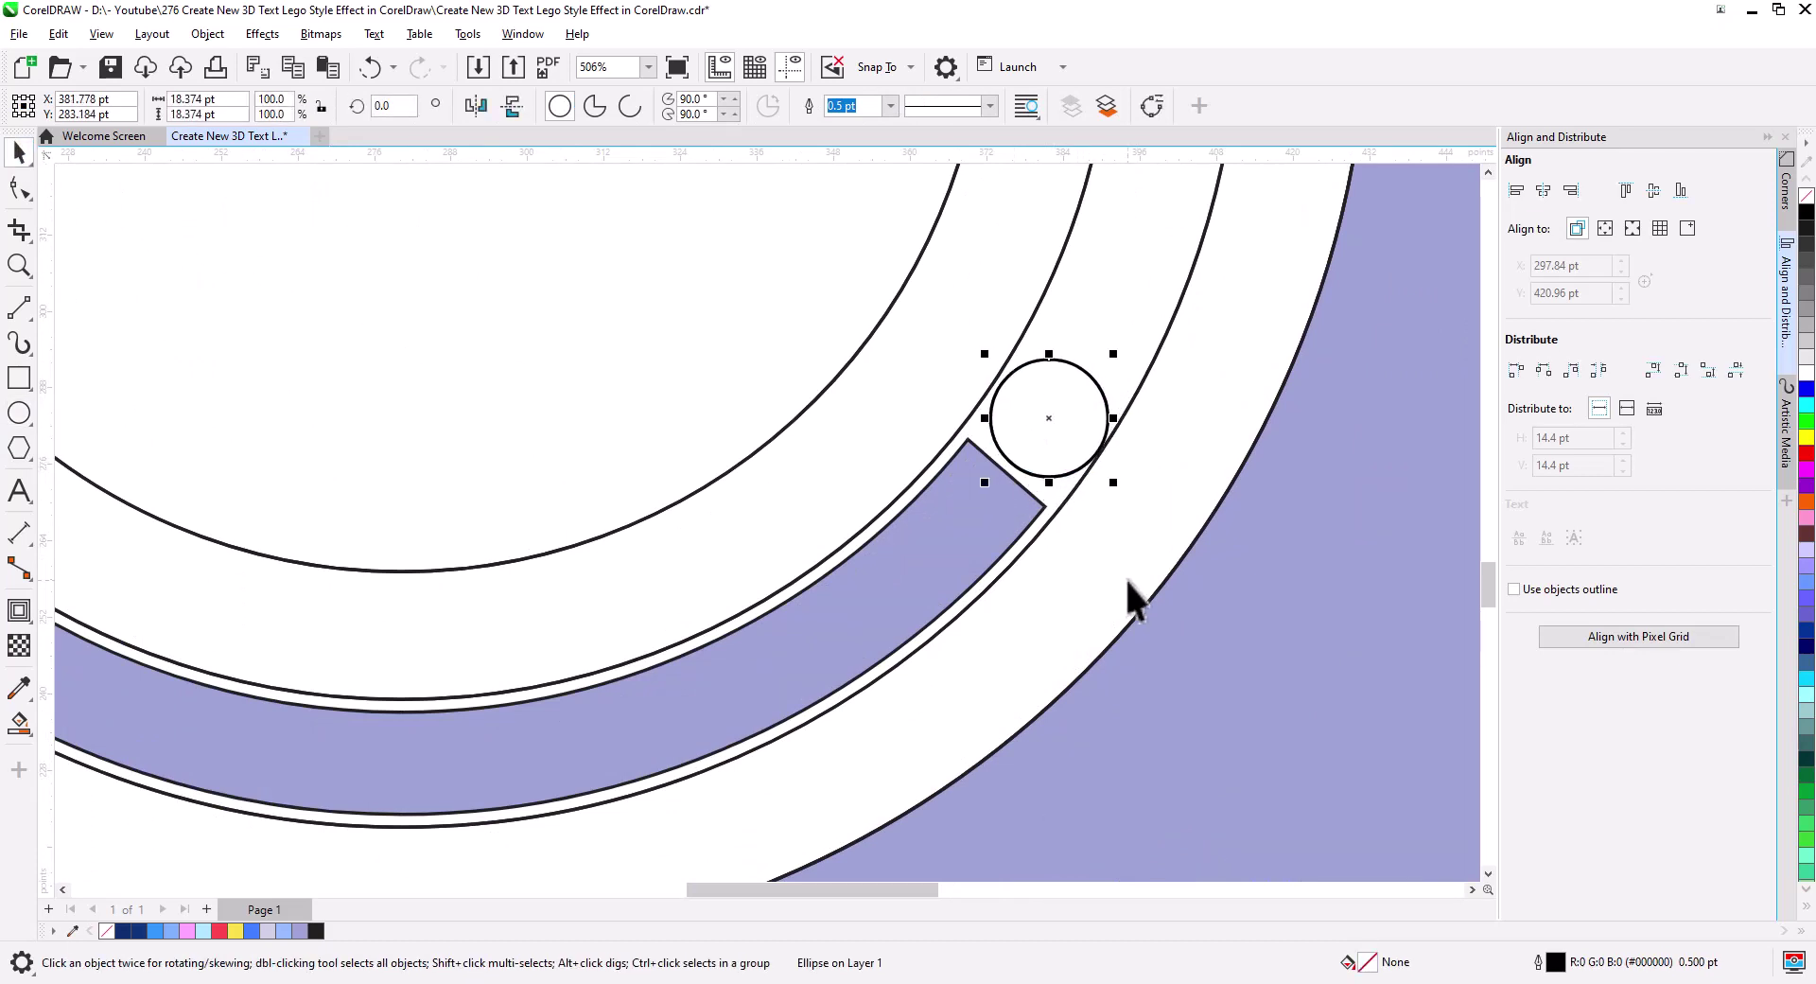
key("Left")
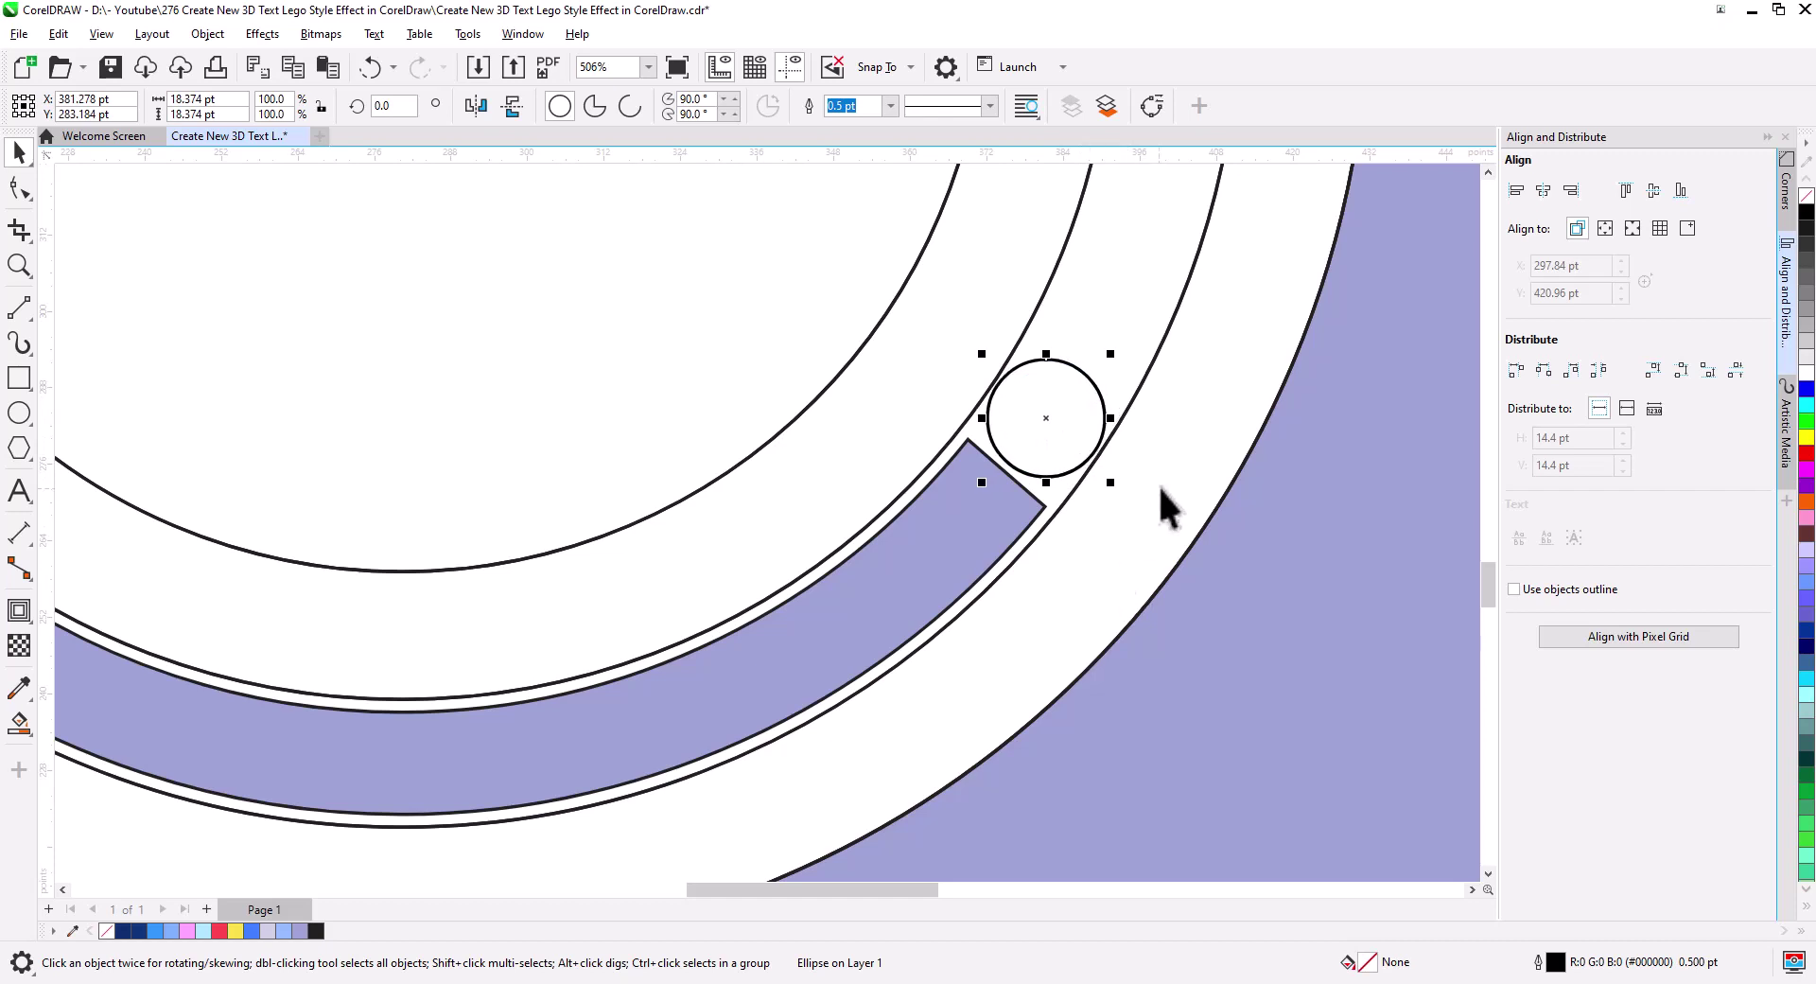
- Rotate a copy of the circle around the big circle's centre to the band's left end
left_click_drag(1162, 489, 1021, 674)
scroll(941, 662, "down", 1)
left_click(922, 638)
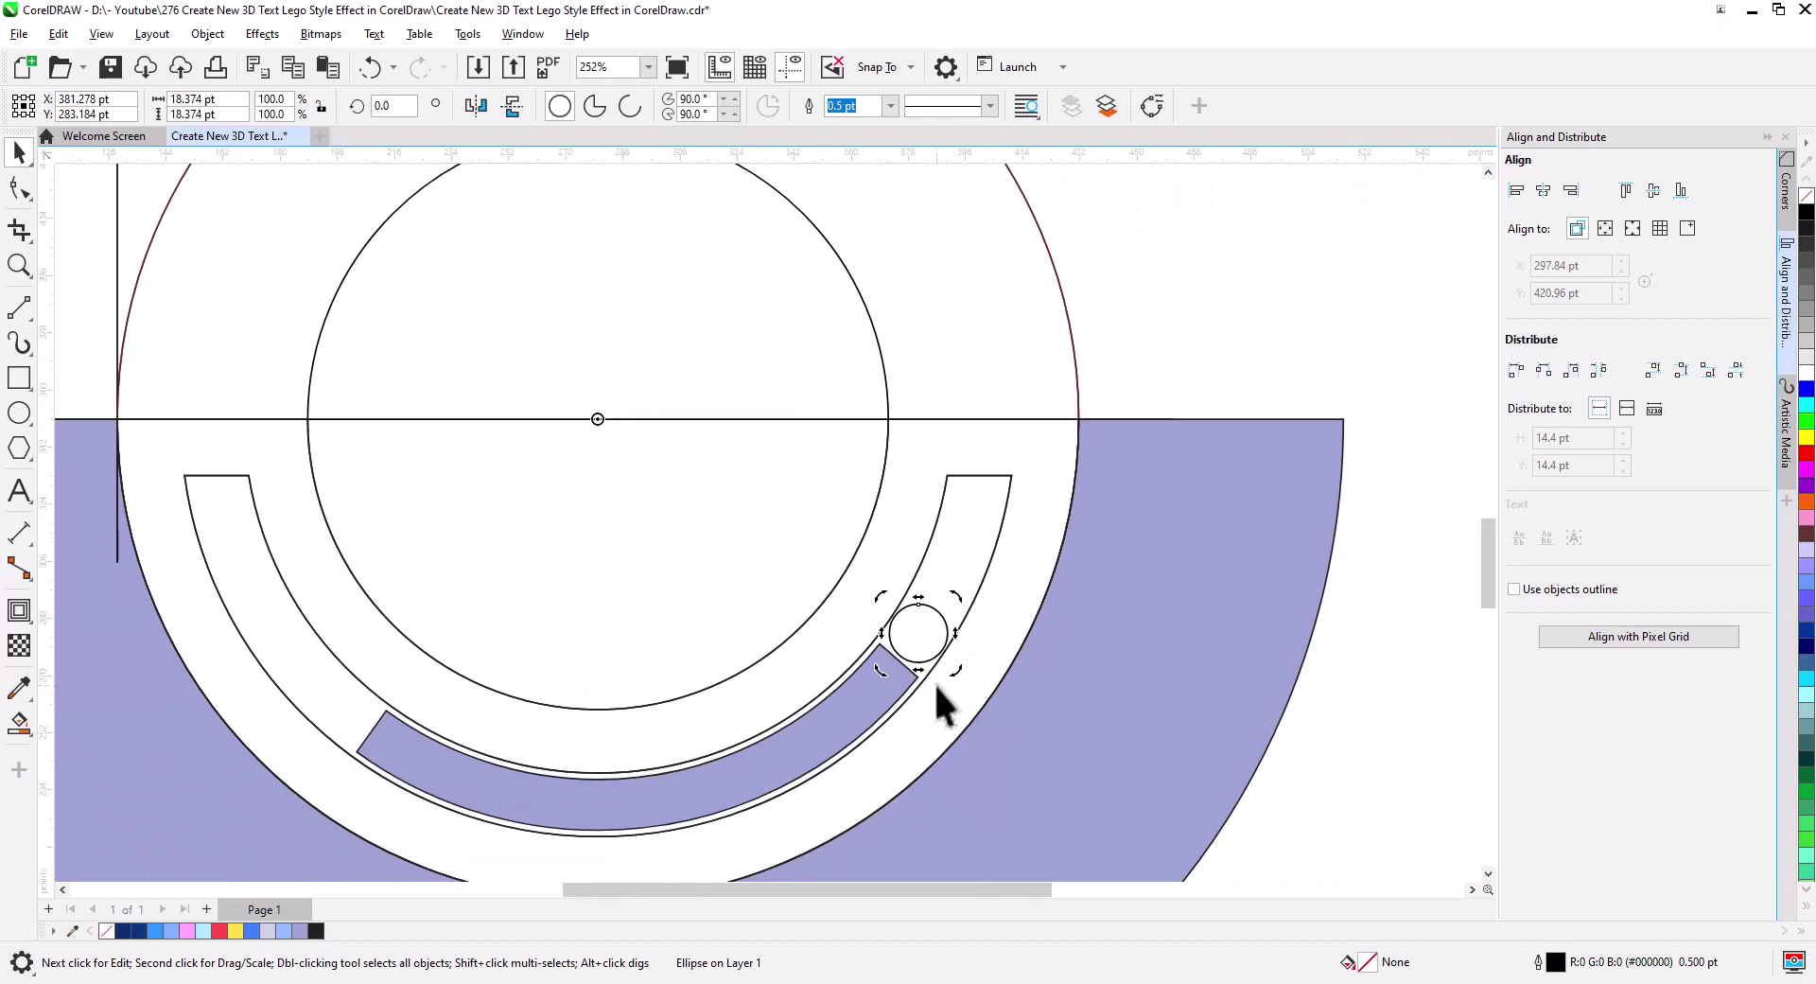
mouse_move(955, 670)
left_mouse_down()
mouse_move(985, 479)
mouse_move(313, 527)
left_mouse_up()
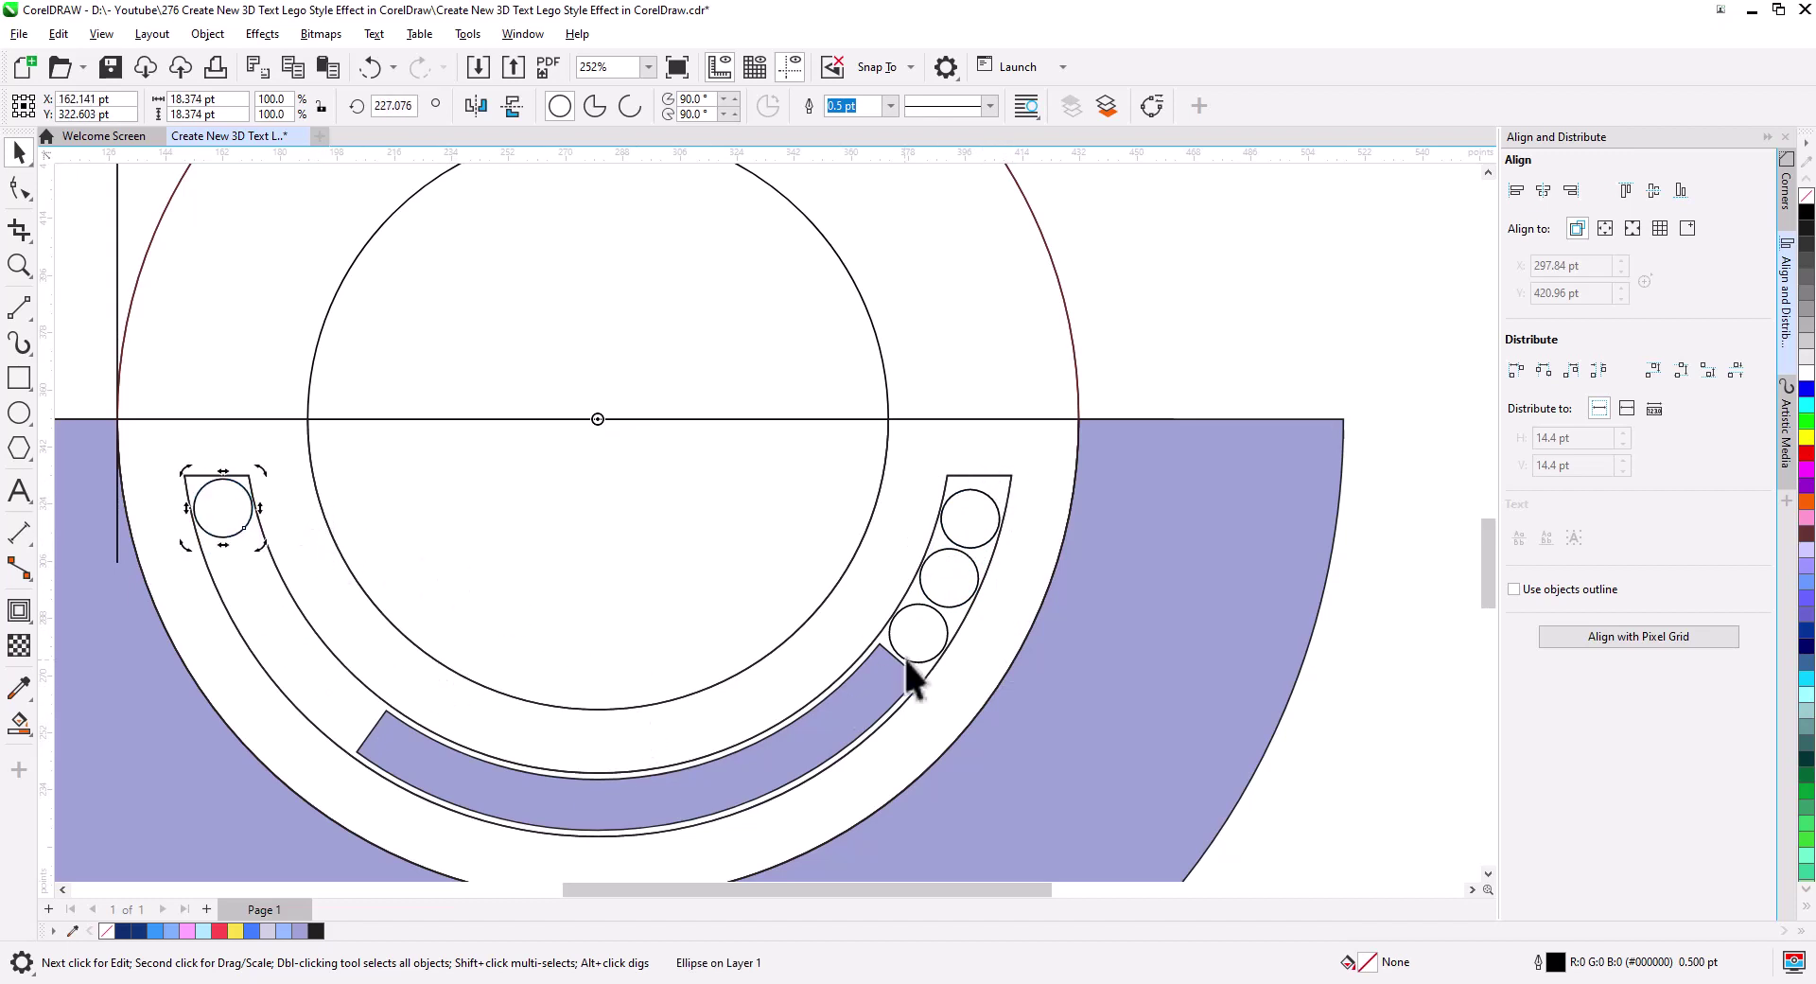
left_click(521, 665)
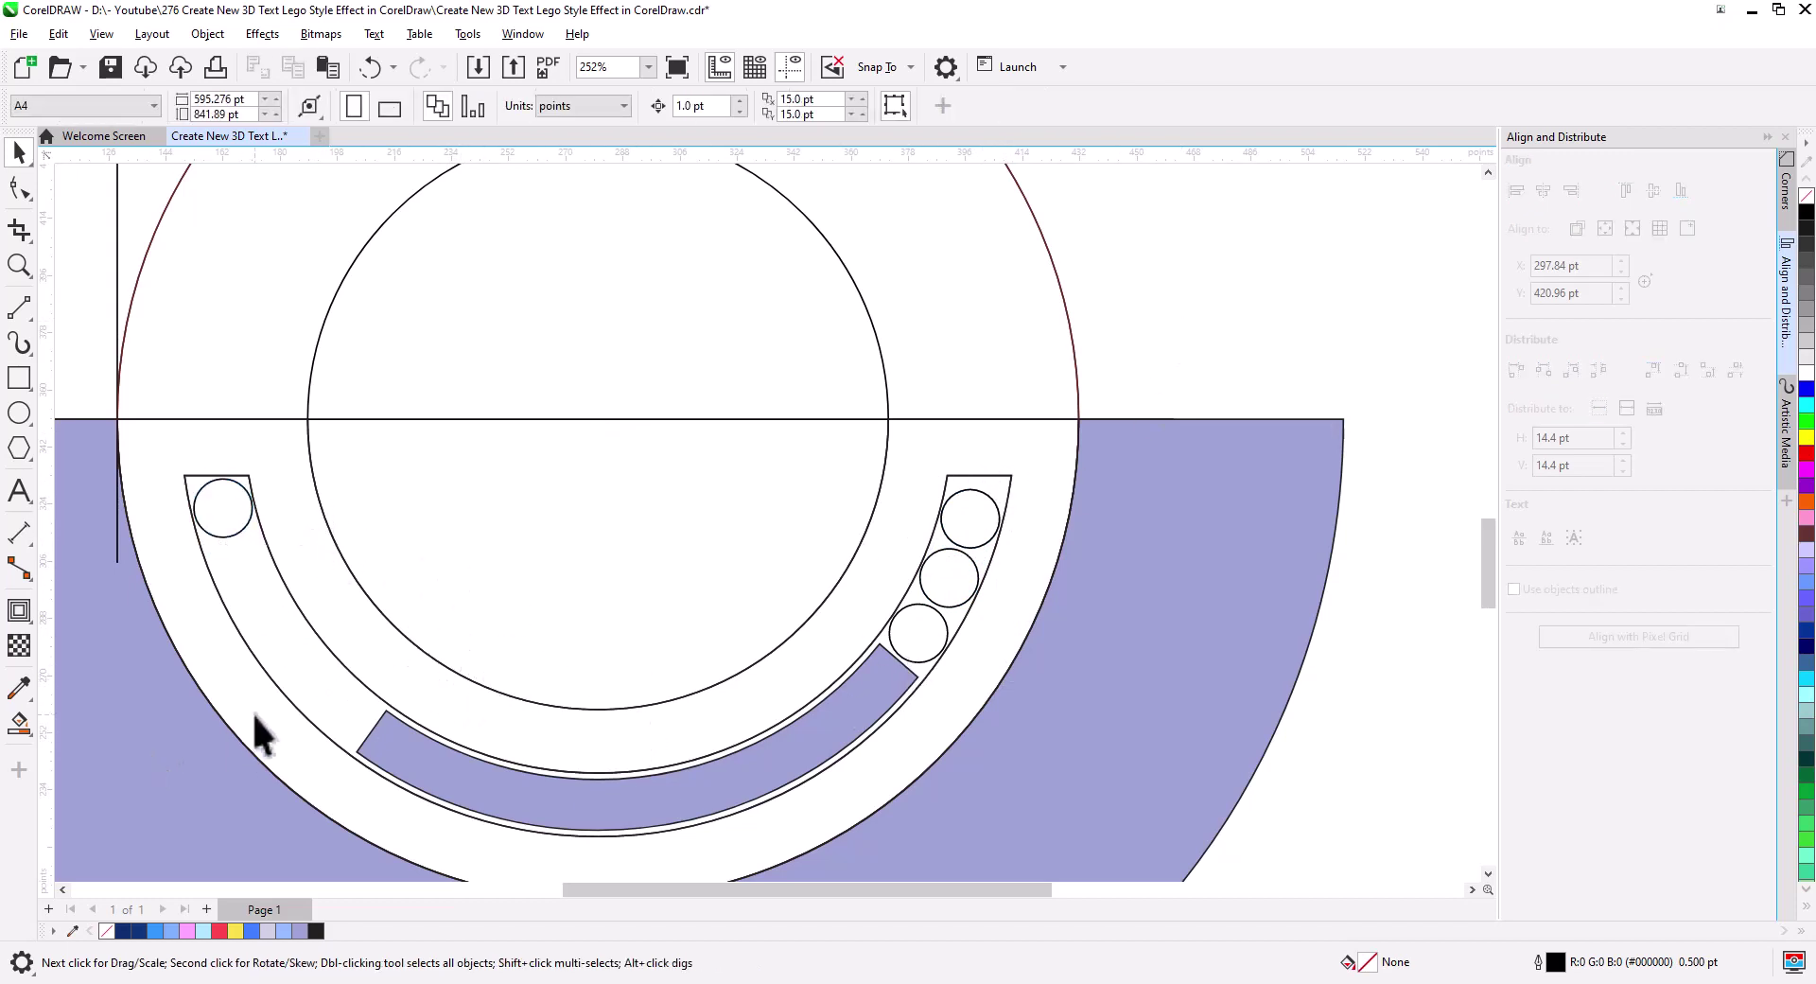
- Draw a rectangle, round it into a capsule, scale it to 78.5% and snap its bottom to the guide line
left_click(291, 696)
scroll(547, 672, "down", 2)
scroll(547, 672, "down", 2)
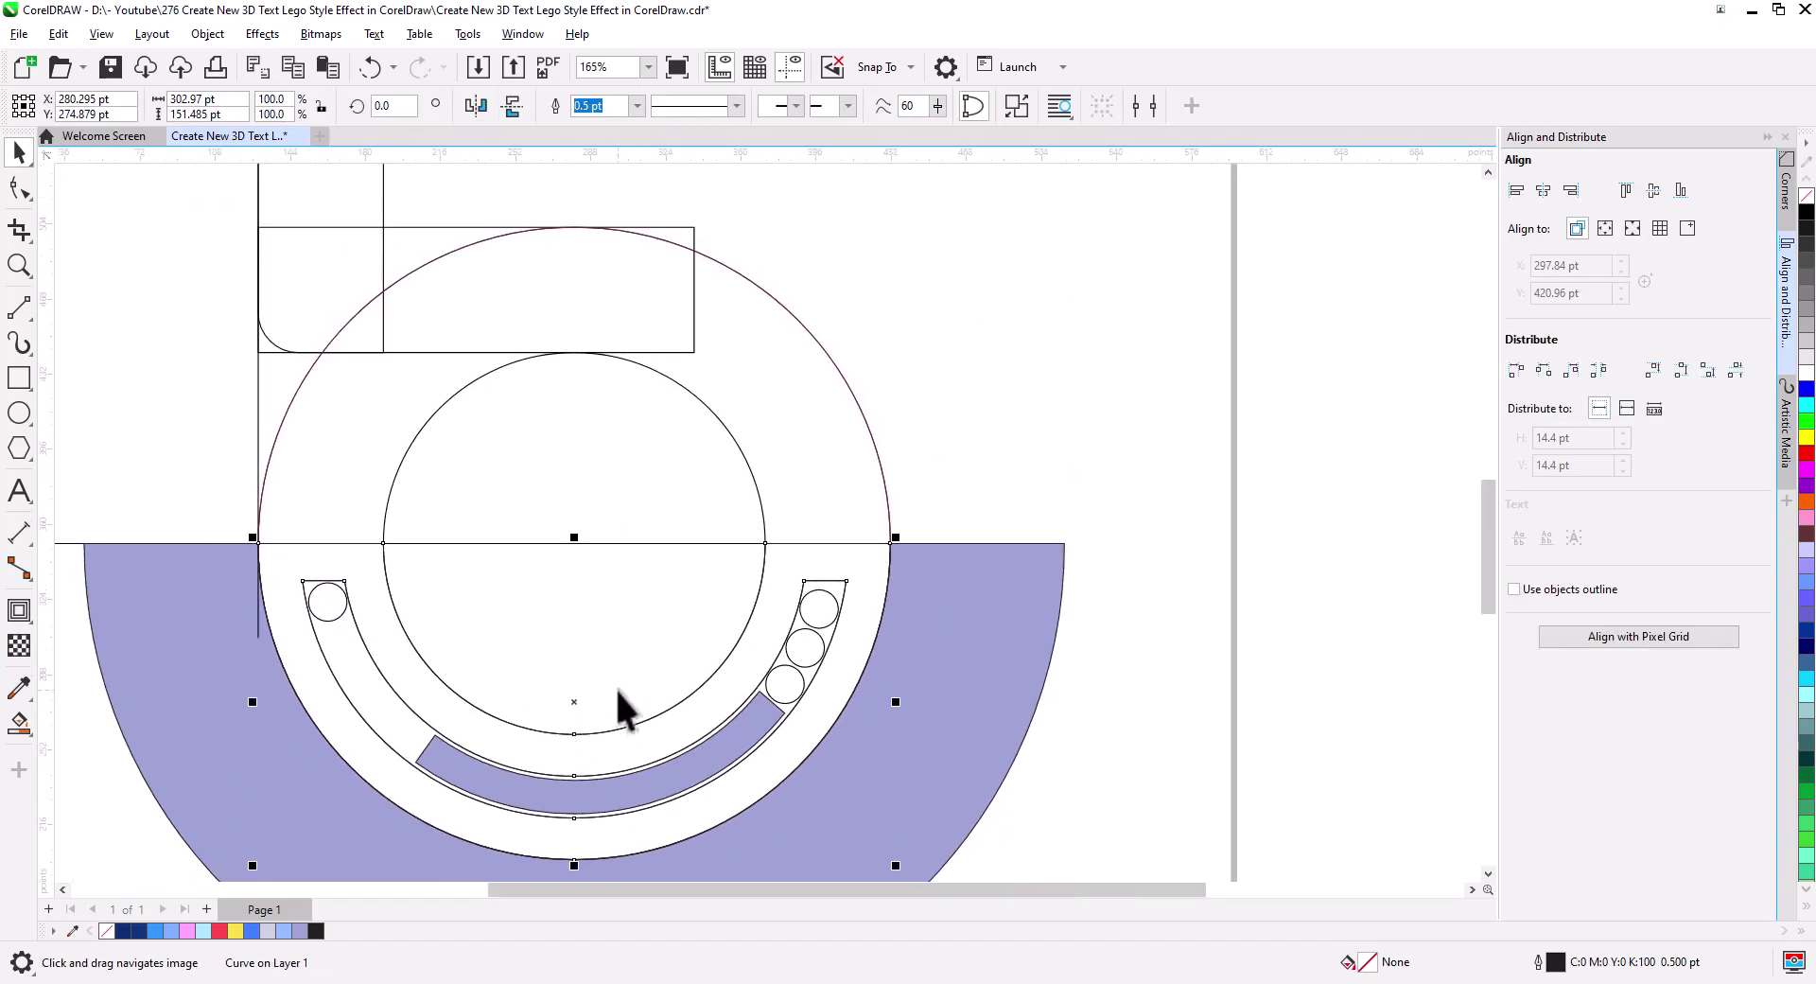
scroll(815, 511, "up", 2)
left_click(19, 377)
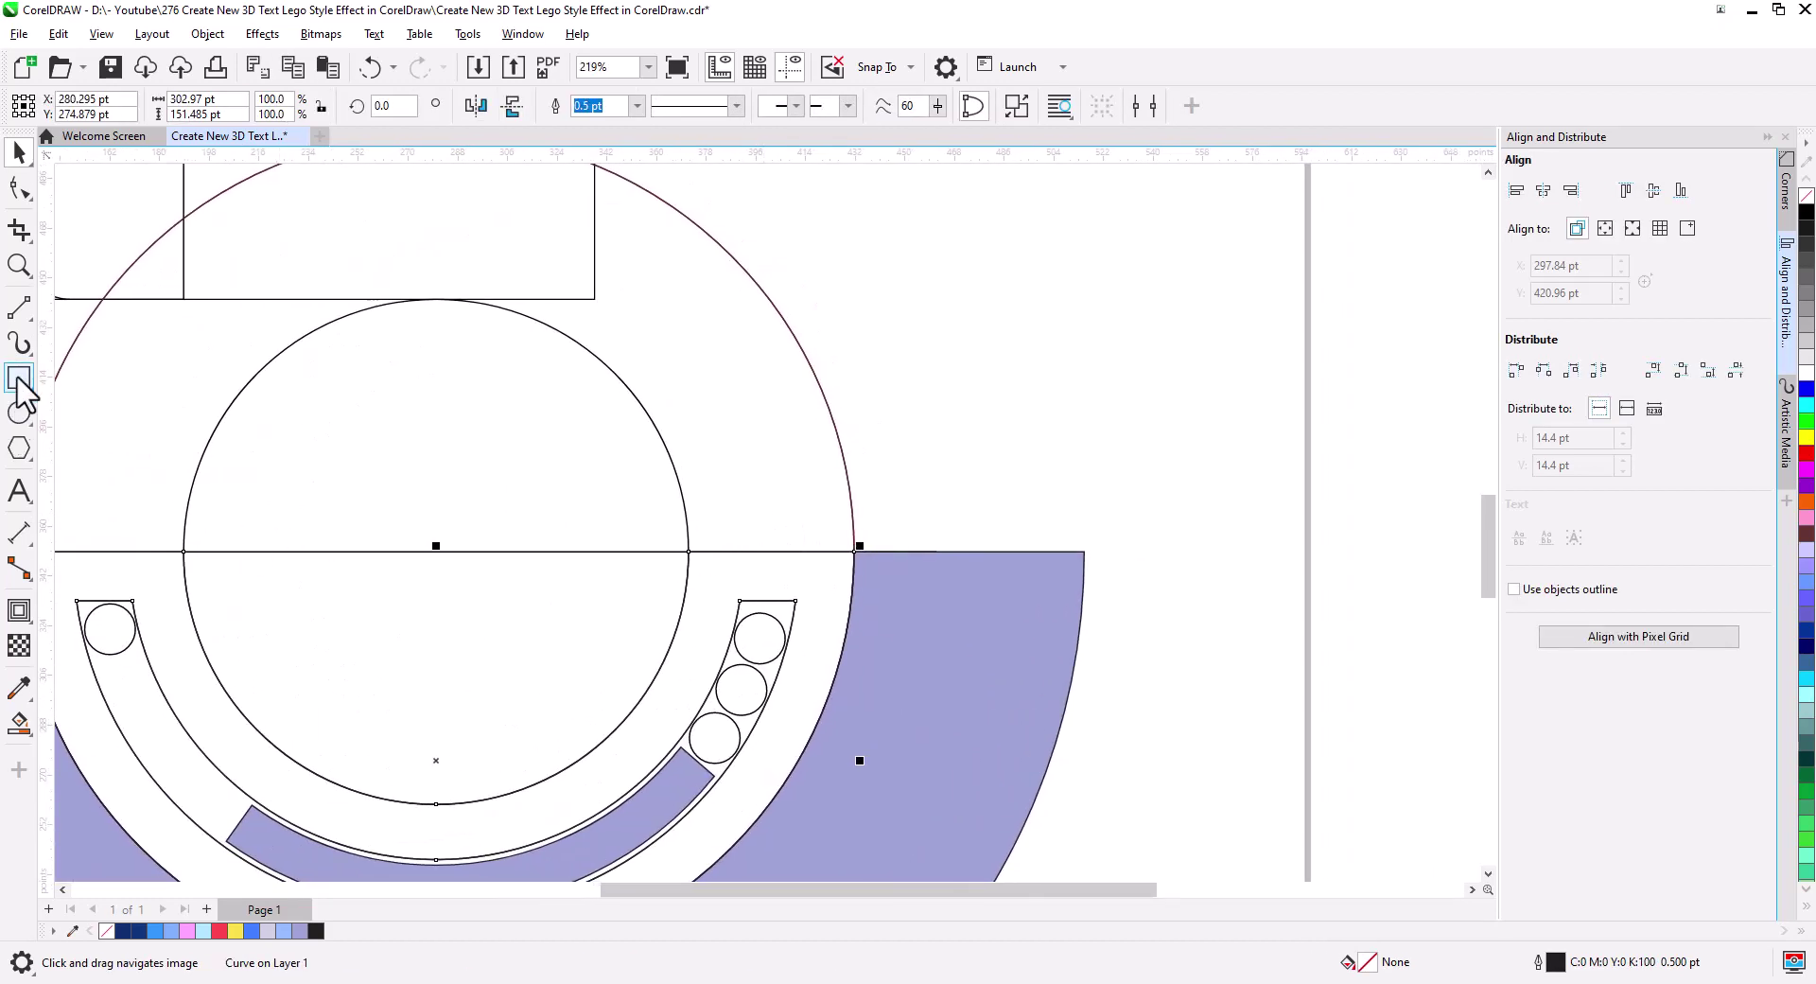
left_click_drag(704, 326, 823, 540)
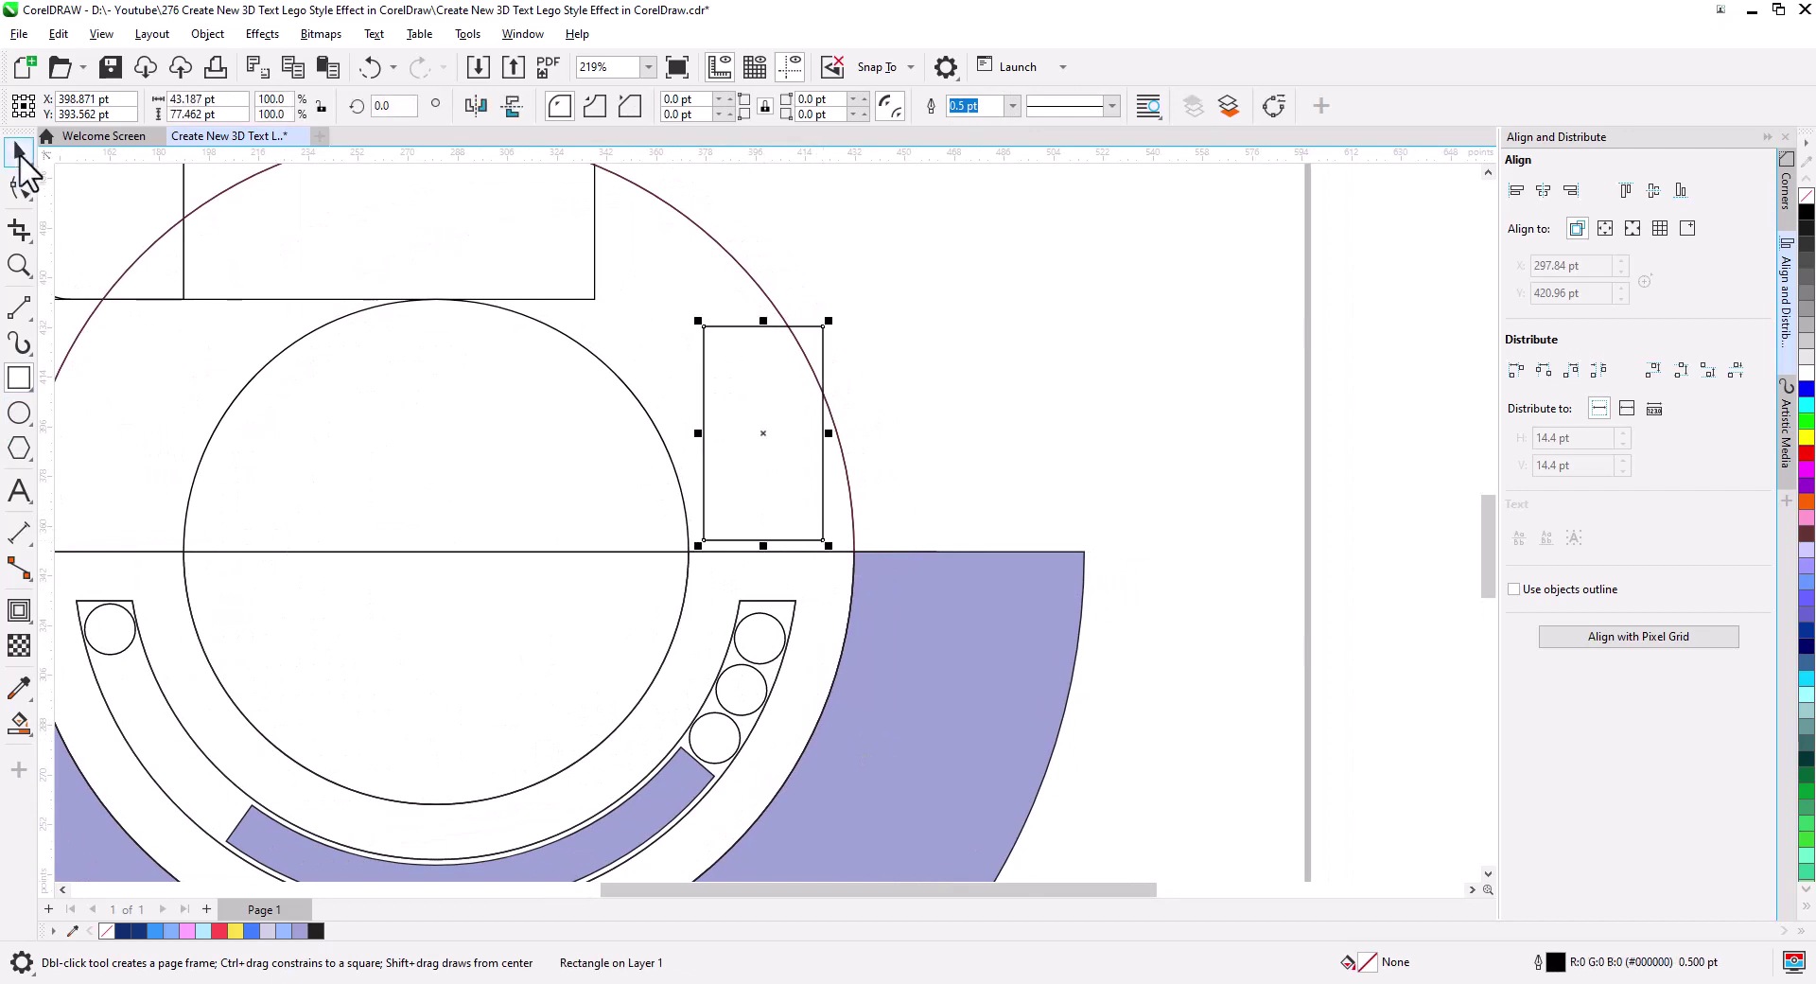
key("space")
left_click_drag(757, 327, 763, 381)
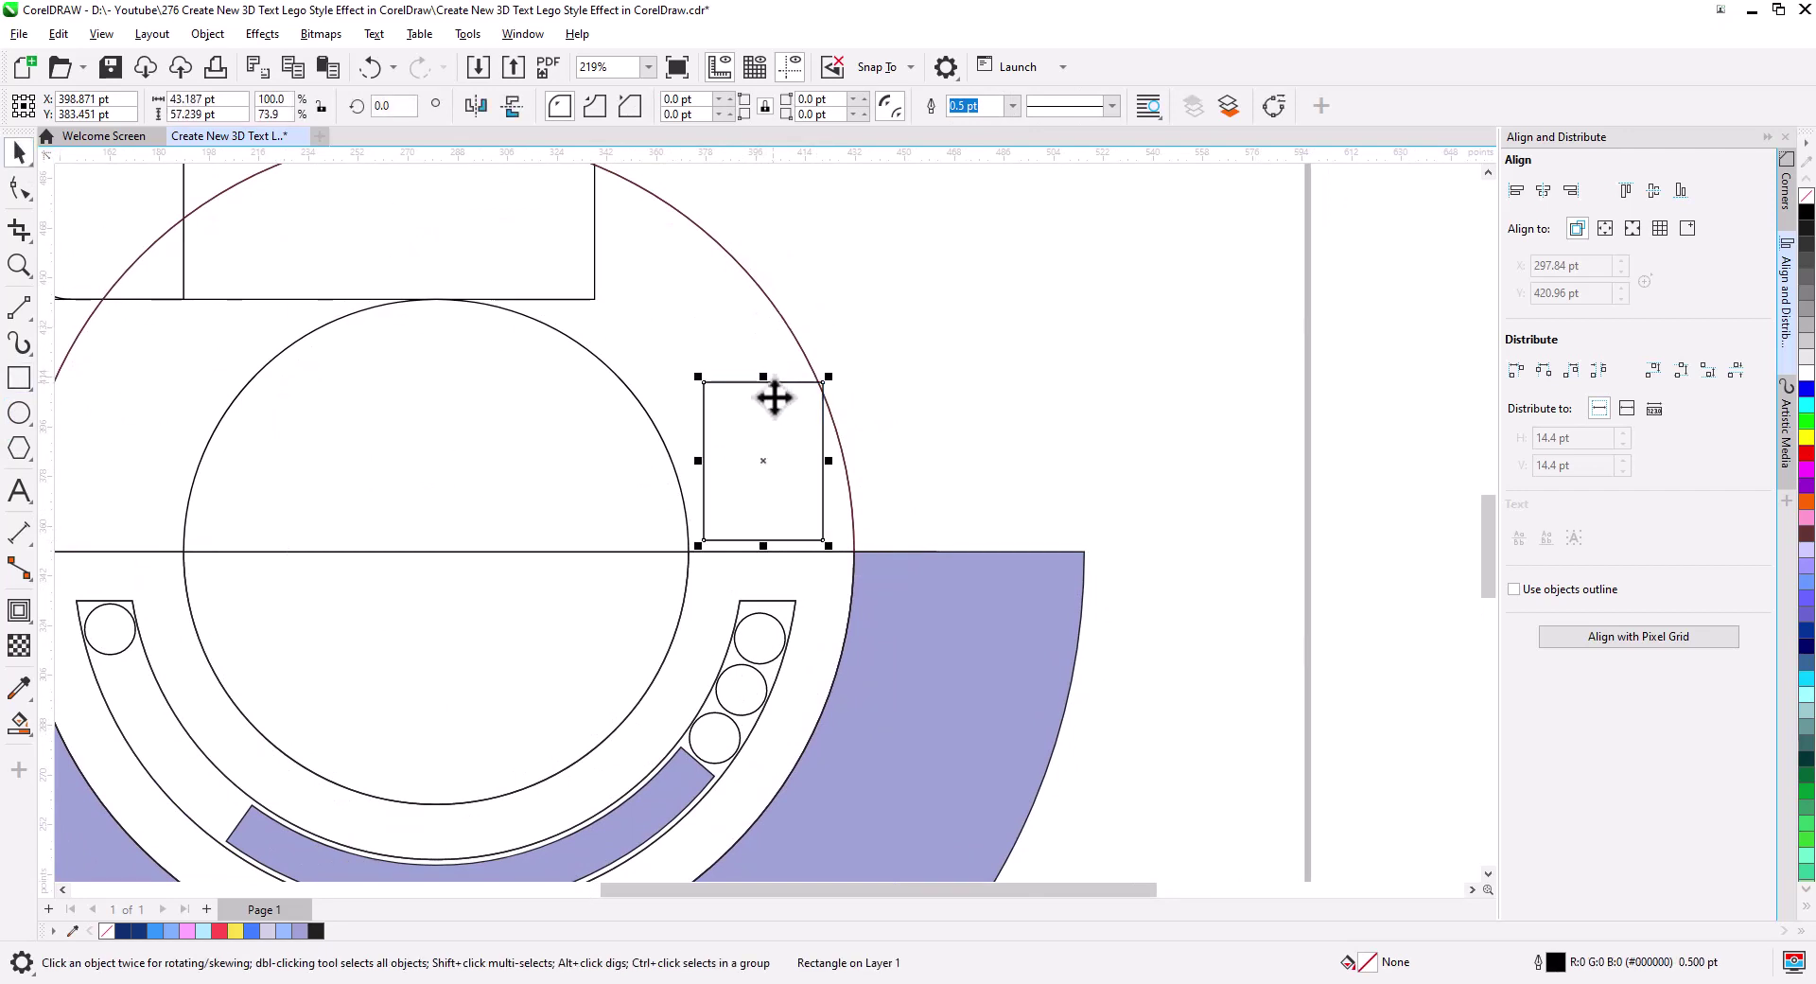
key("F10")
left_click_drag(705, 384, 705, 445)
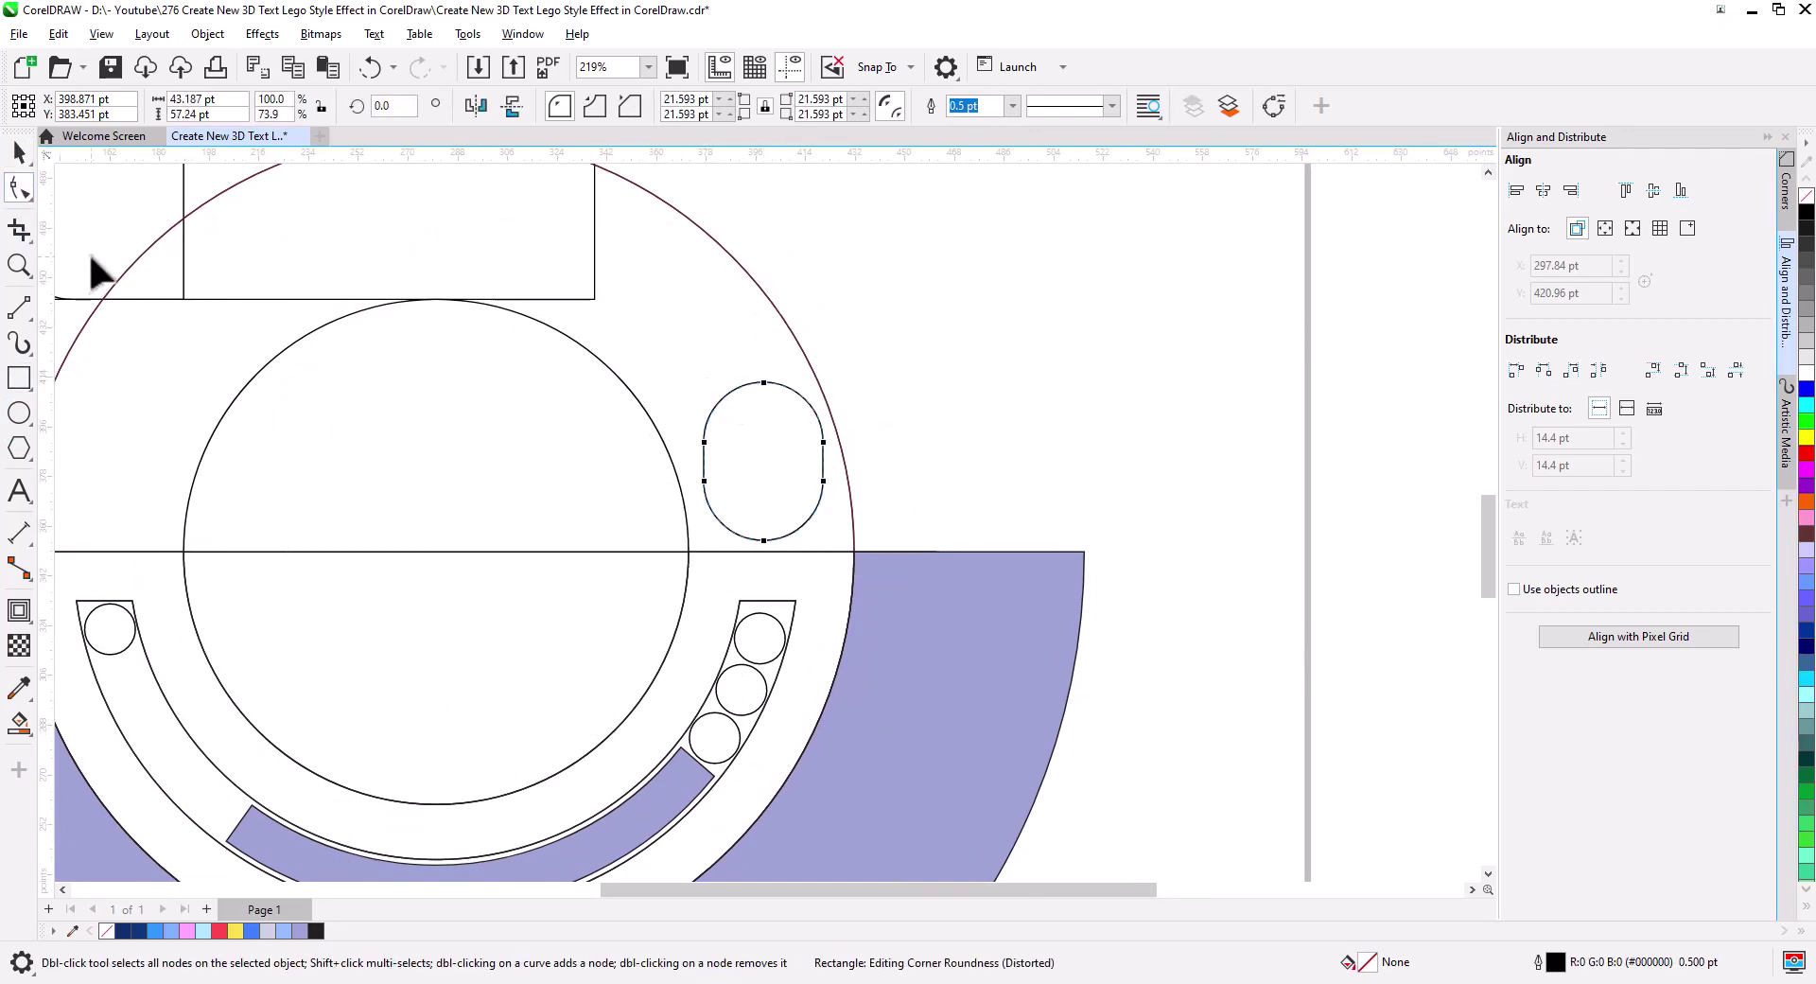
key("space")
left_click_drag(829, 376, 800, 413)
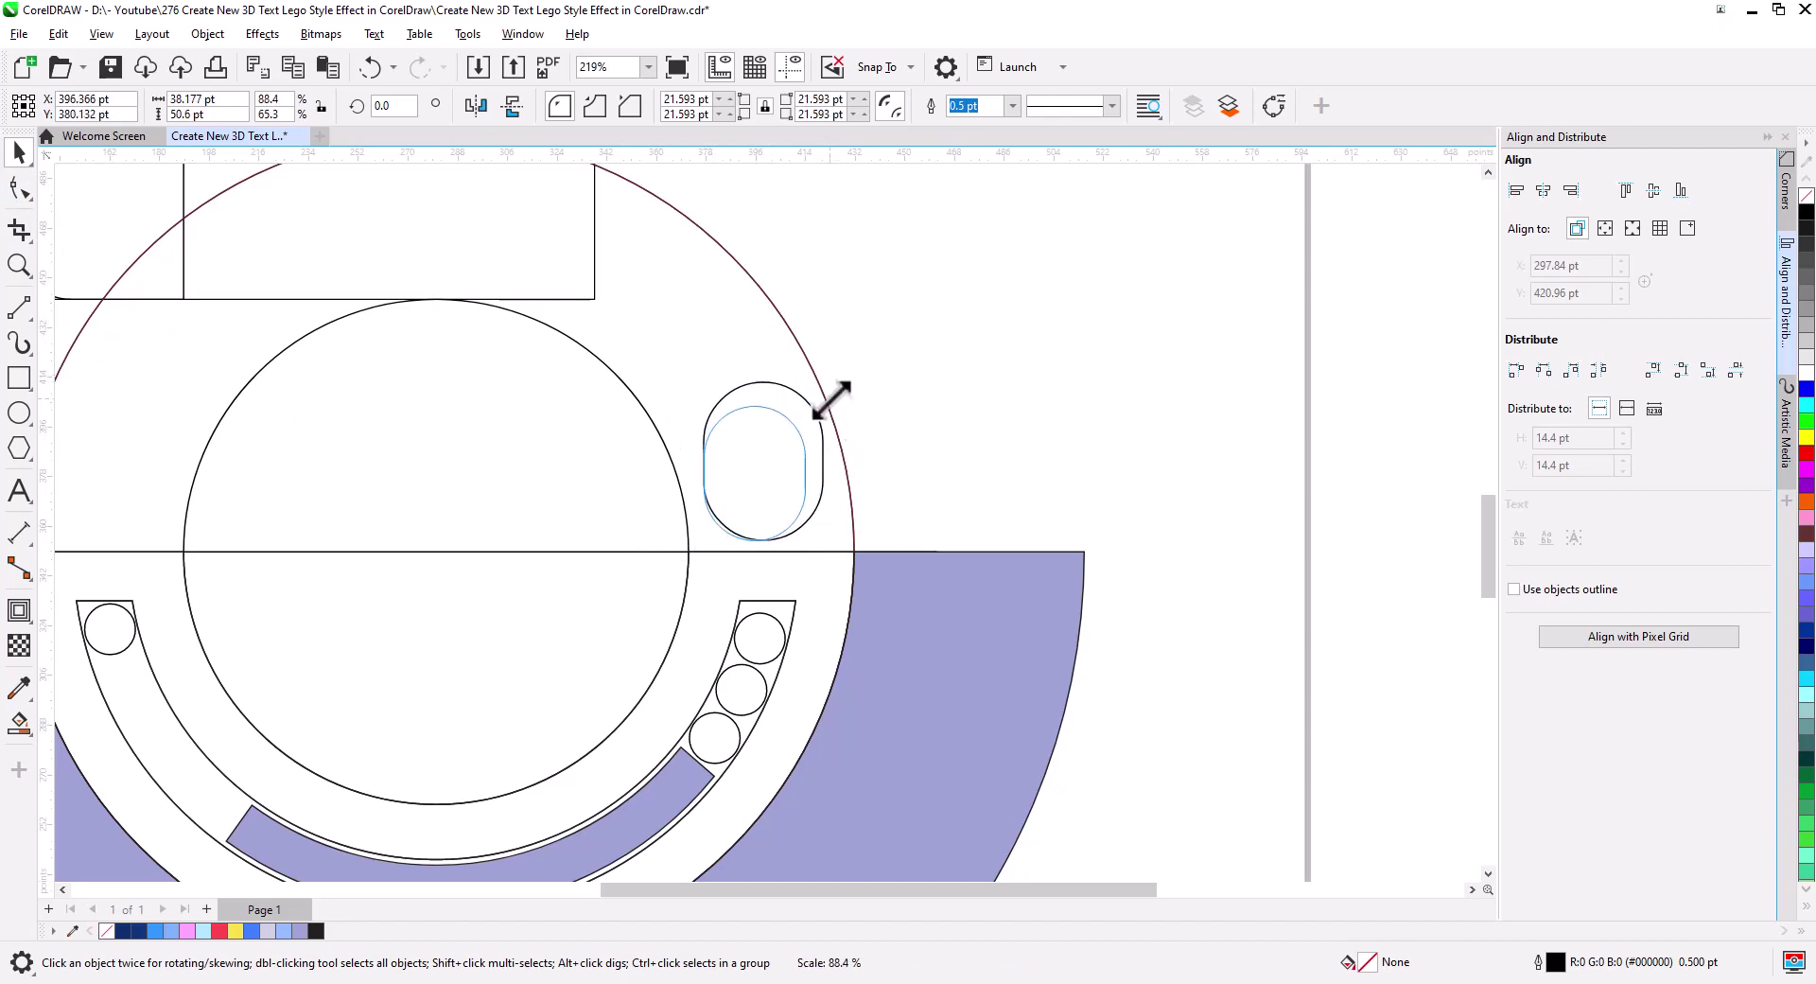
left_click_drag(762, 515, 771, 544)
- Centre the capsule horizontally on a temporary red line along the guide, then delete the line
scroll(770, 541, "up", 3)
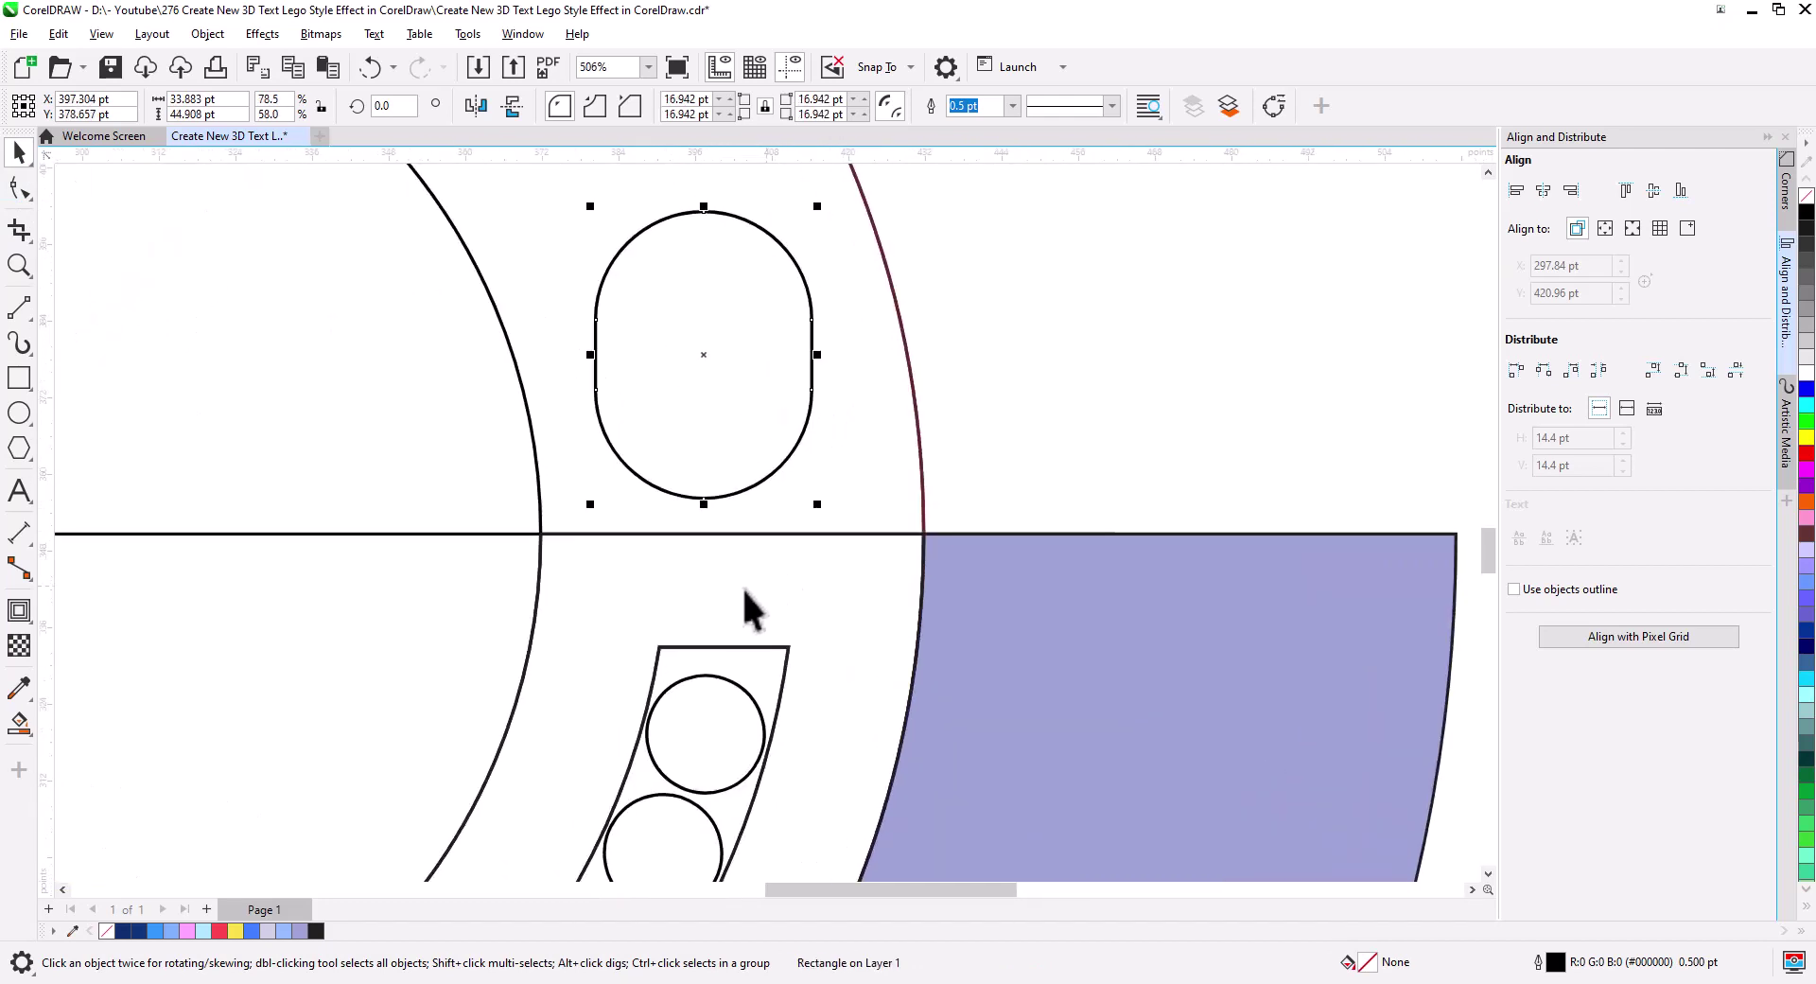
left_click(19, 308)
left_click_drag(541, 534, 924, 533)
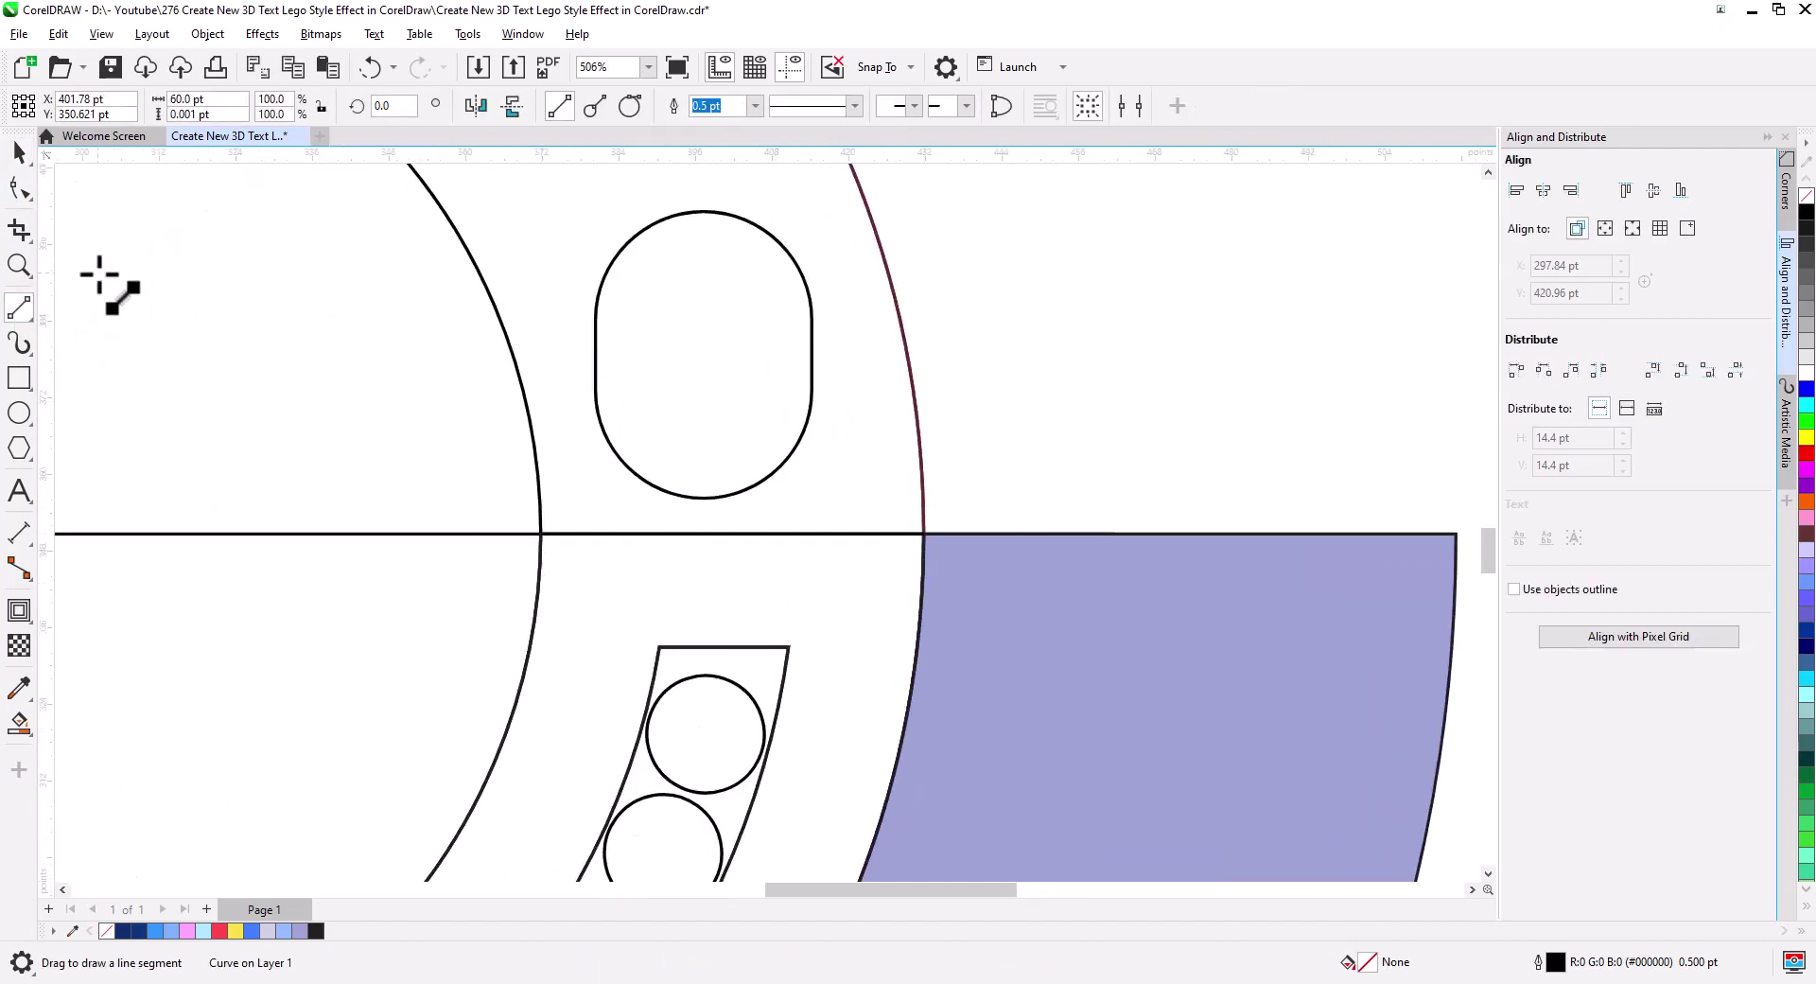
key("space")
right_click(1806, 454)
left_click(785, 447, "shift")
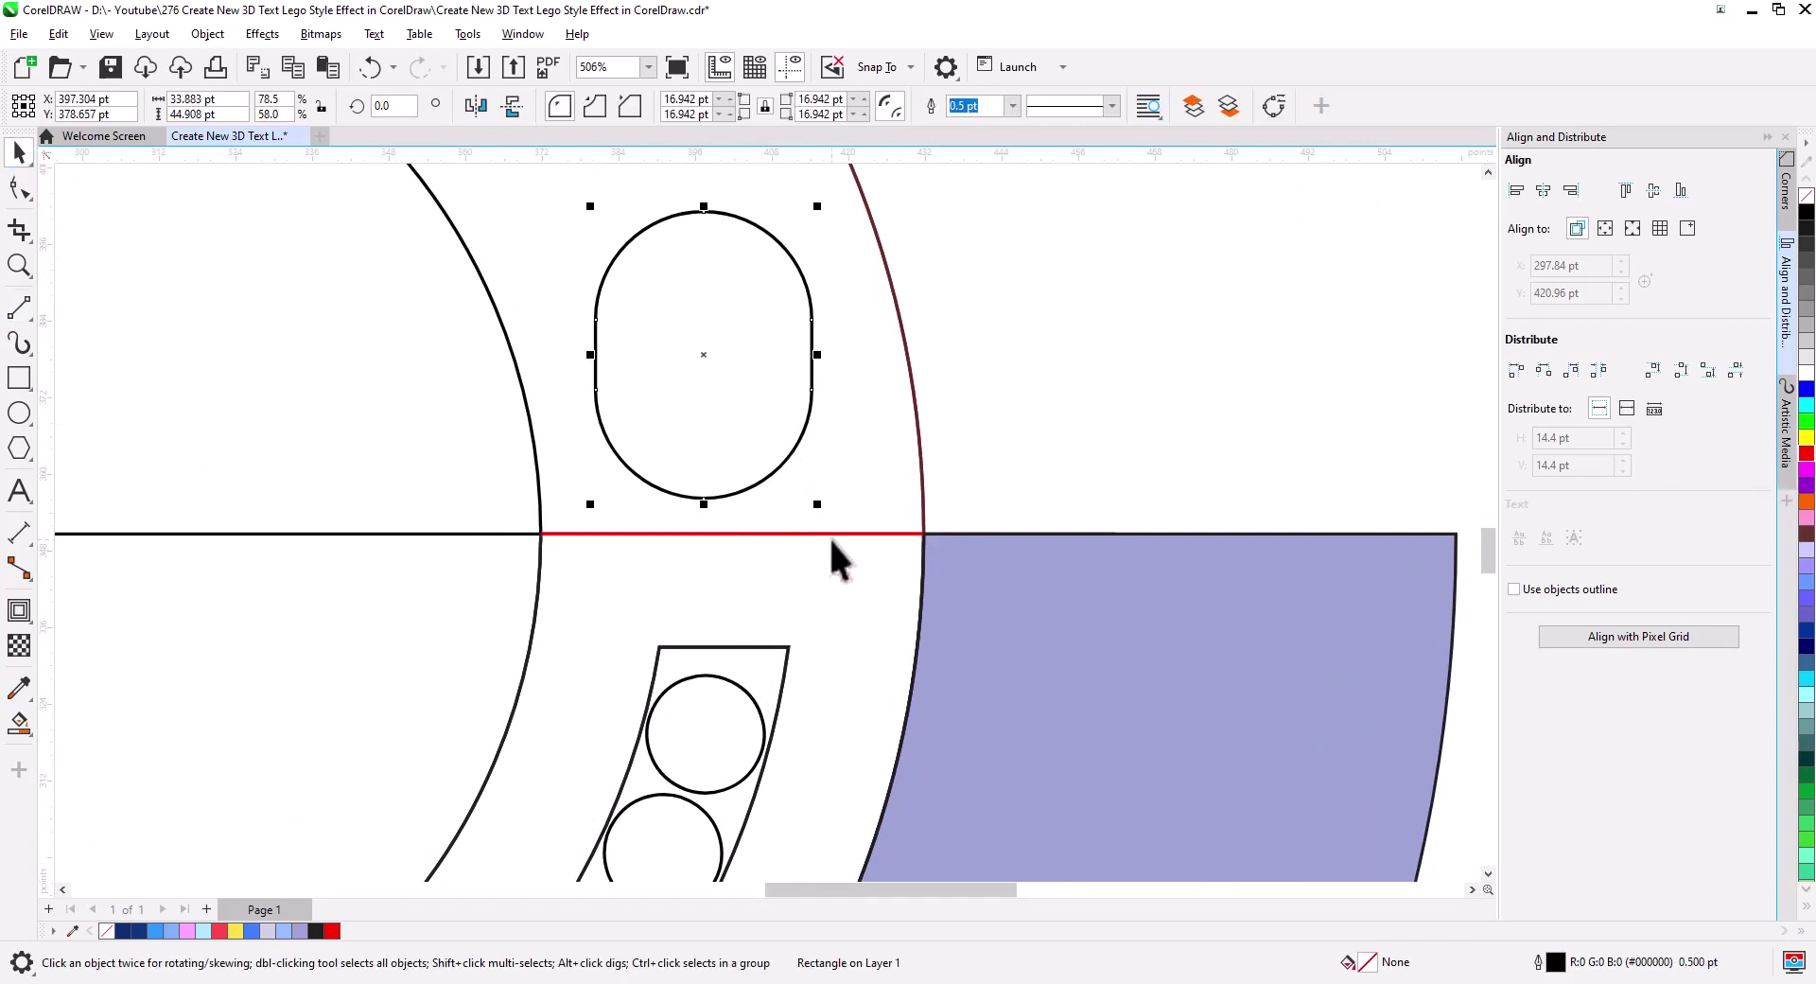
left_click(1543, 190)
left_click(829, 414)
left_click(840, 431)
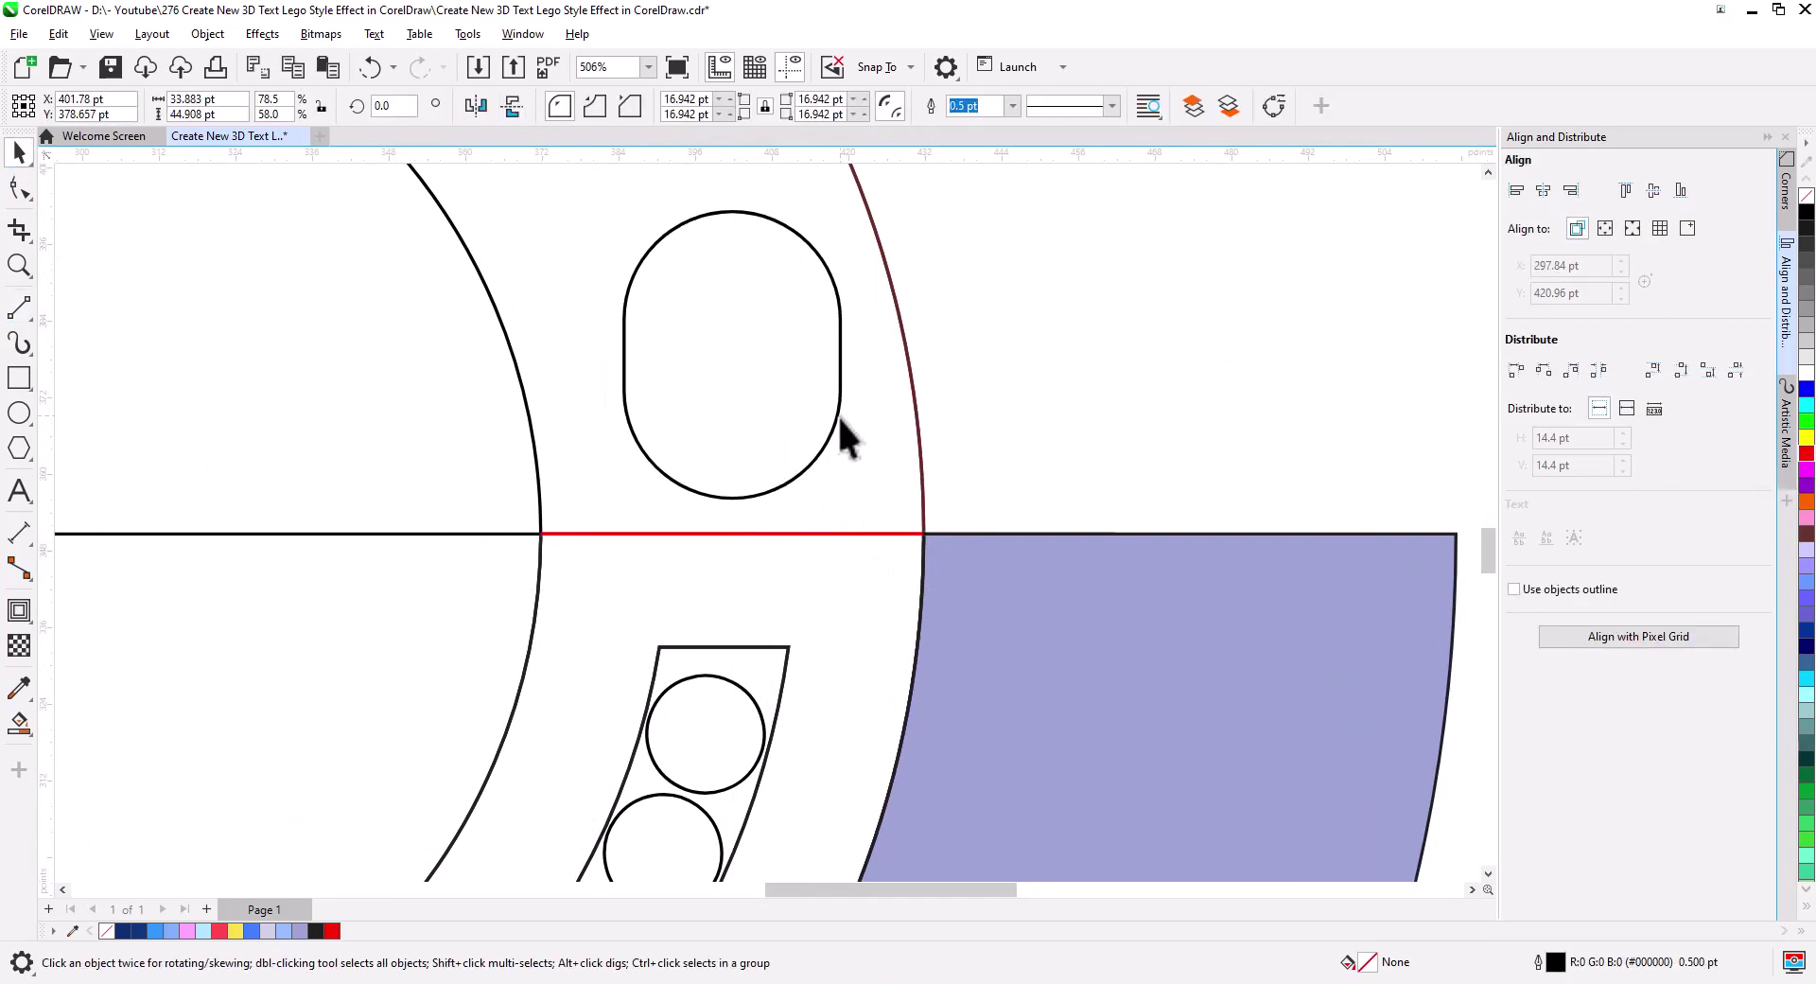
left_click(906, 511)
left_click(889, 534)
key("Delete")
- Draw a circle sized to the capsule's width and centre it on the capsule
left_click(743, 504)
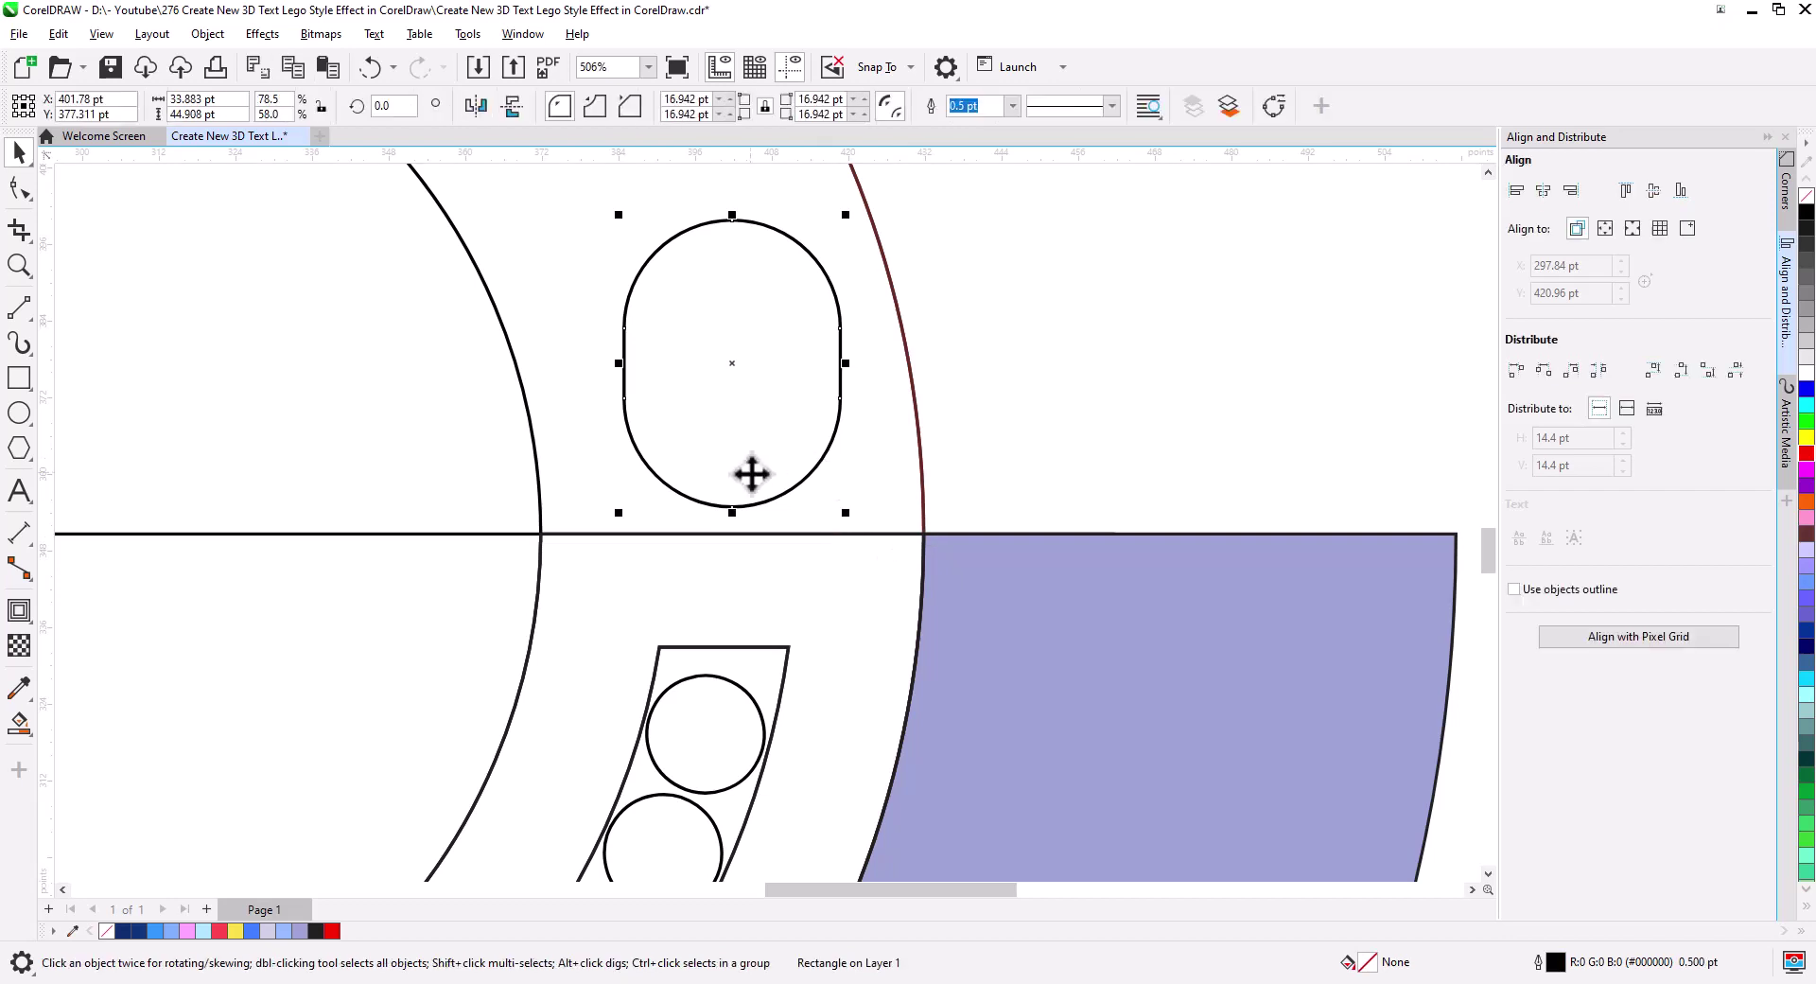
right_click(191, 102)
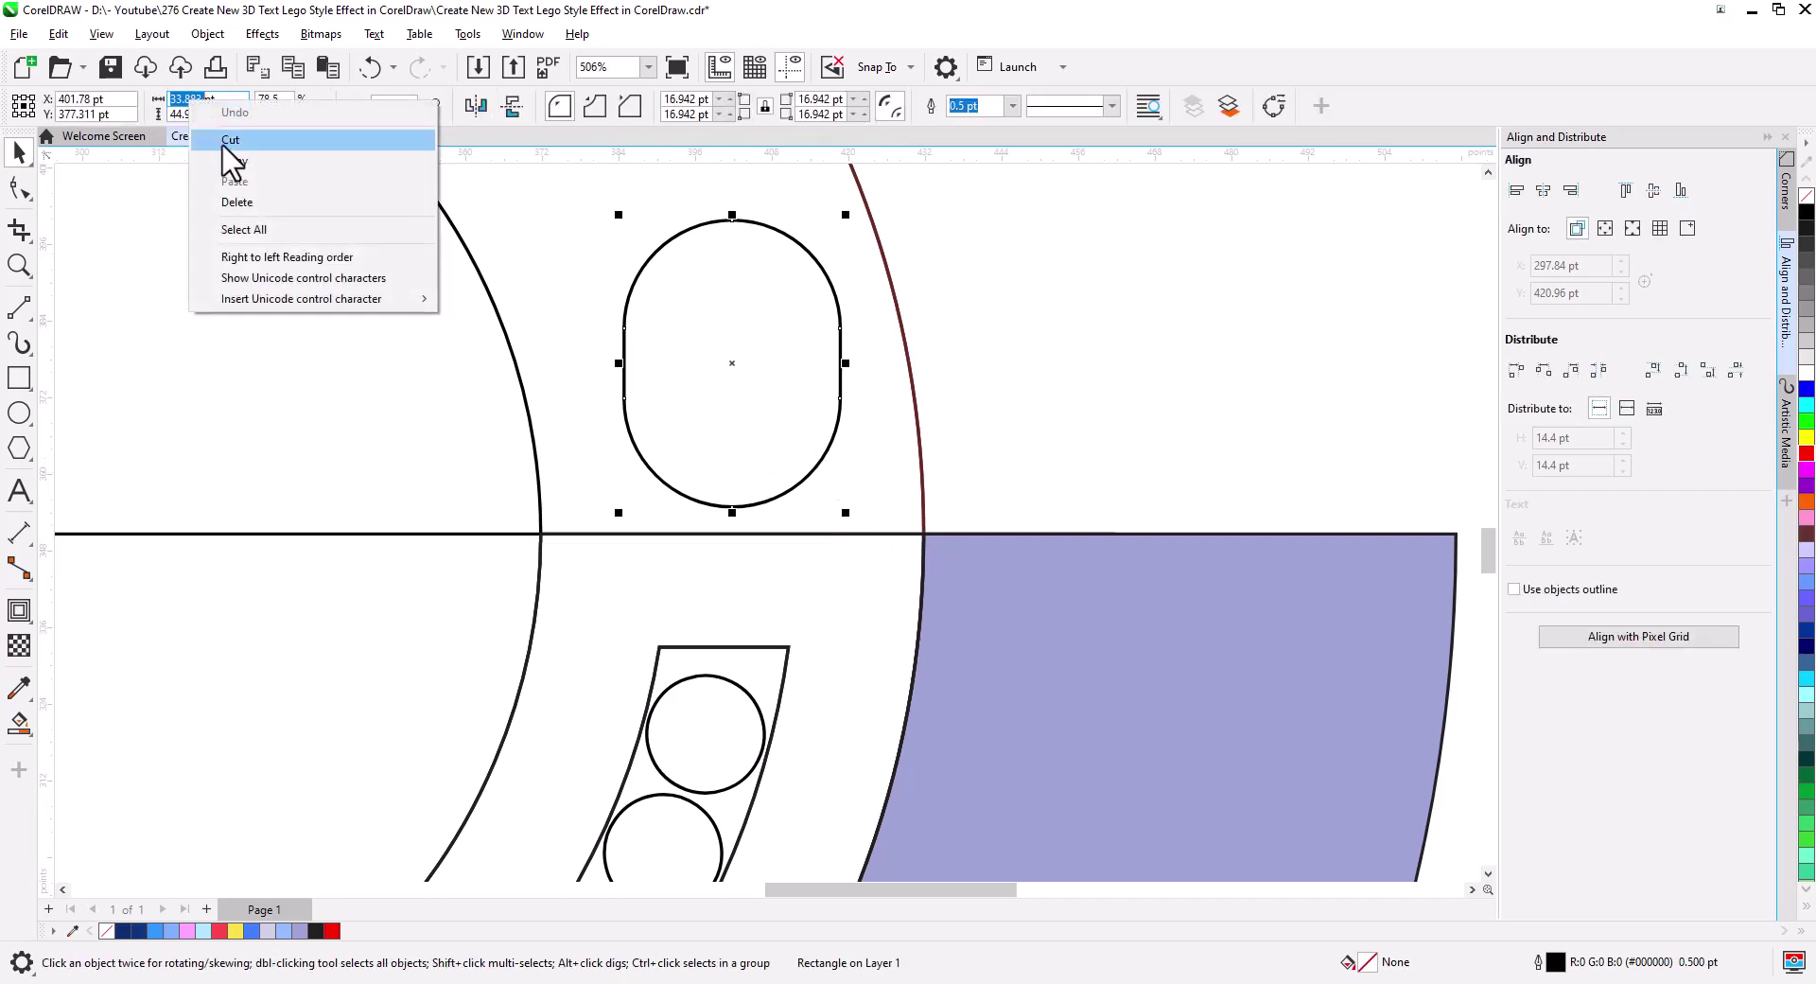
left_click(19, 413)
left_click_drag(917, 320, 1118, 521)
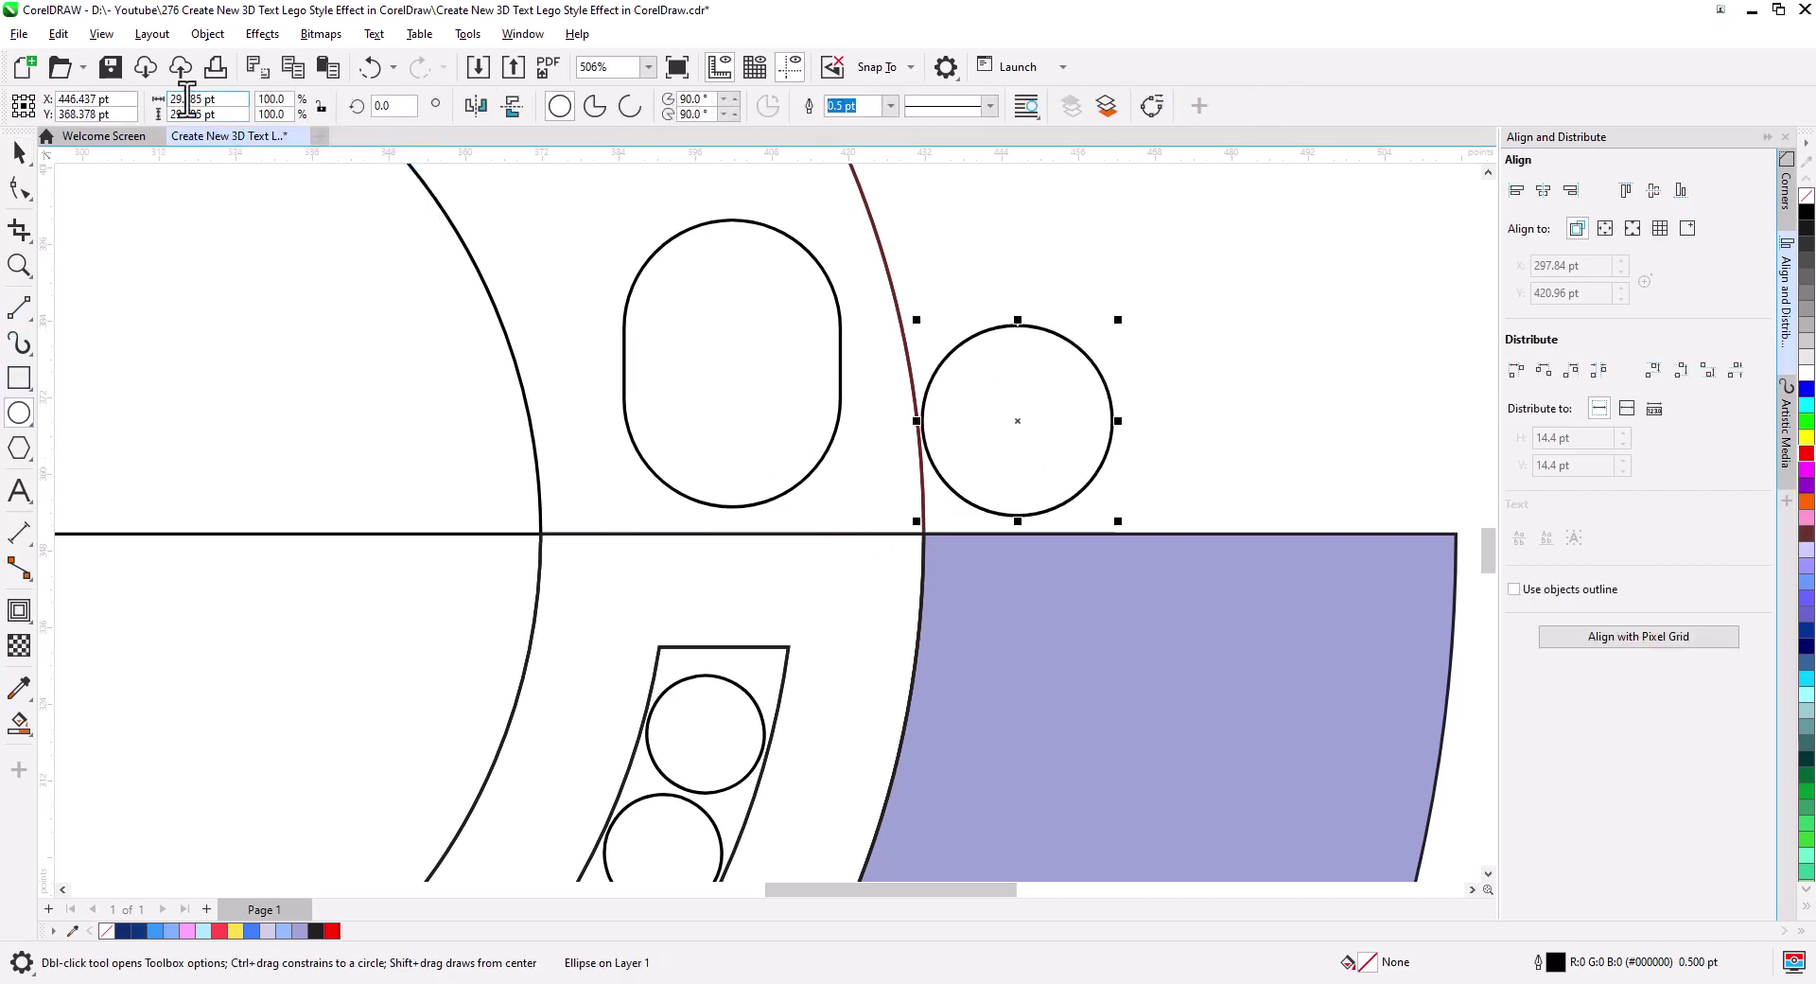
right_click(191, 102)
left_click(265, 177)
key("Tab")
key("Return")
left_click(19, 151)
left_click(840, 407, "shift")
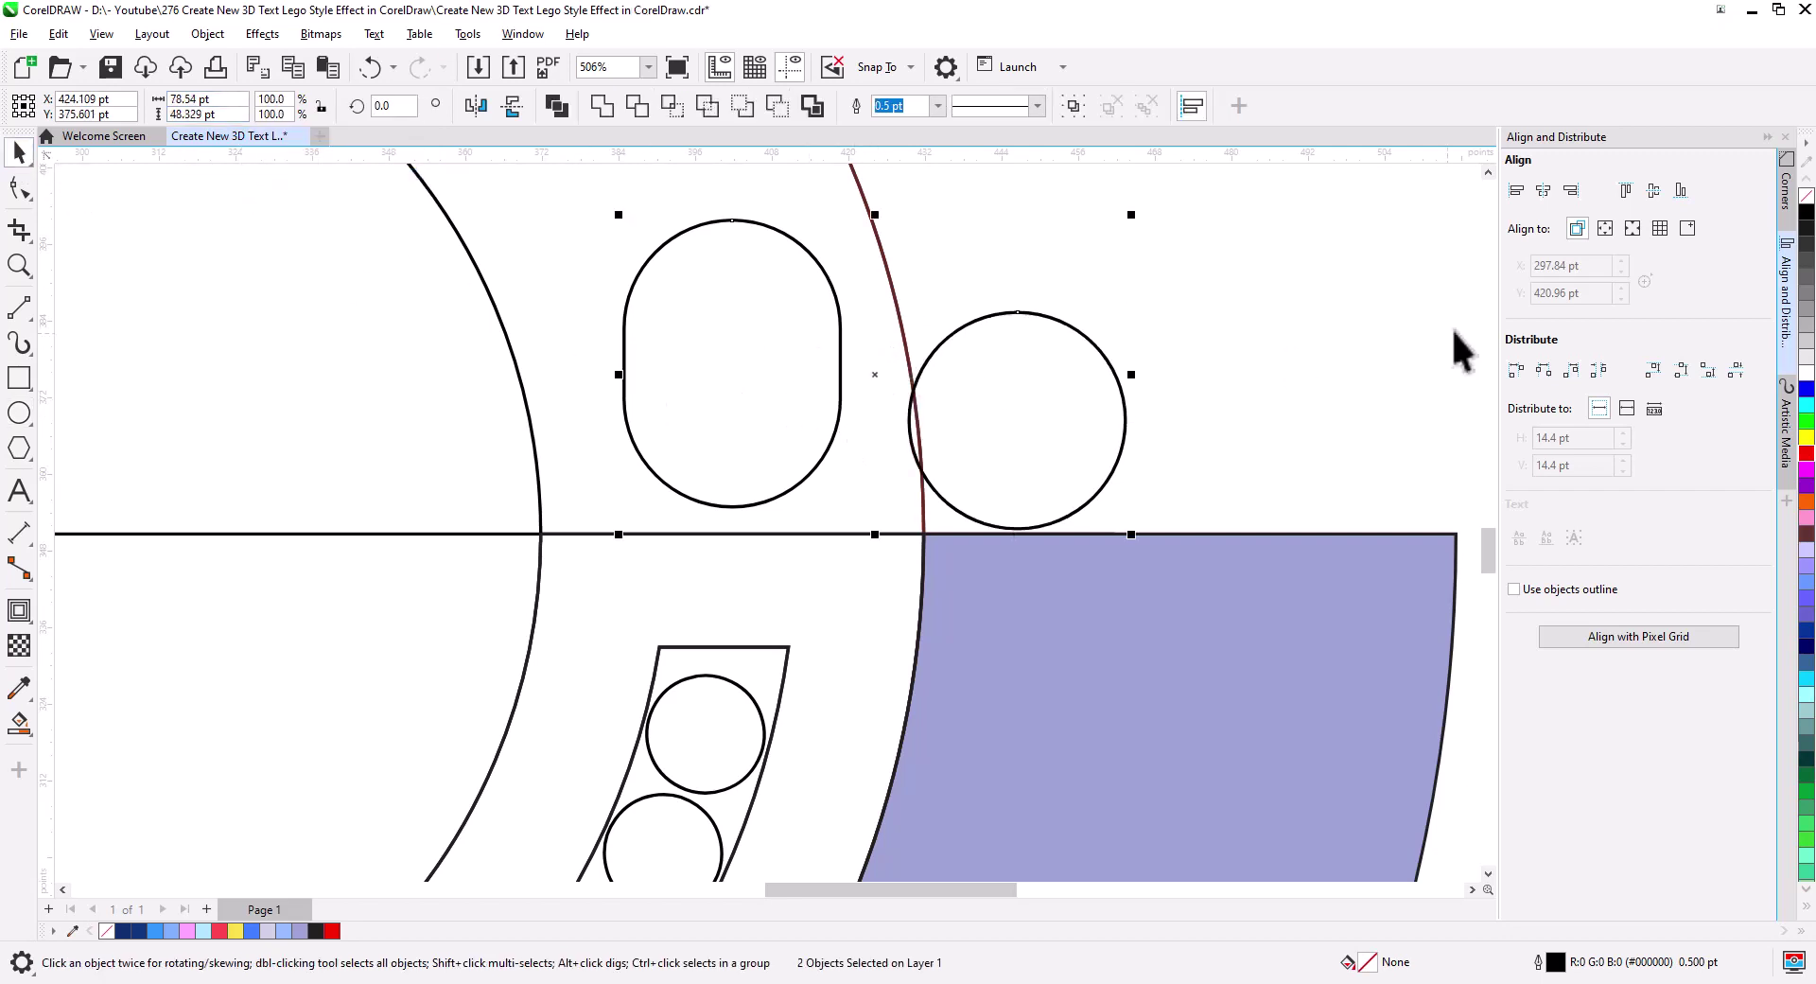
left_click(1542, 190)
left_click(1653, 190)
left_click(1275, 341)
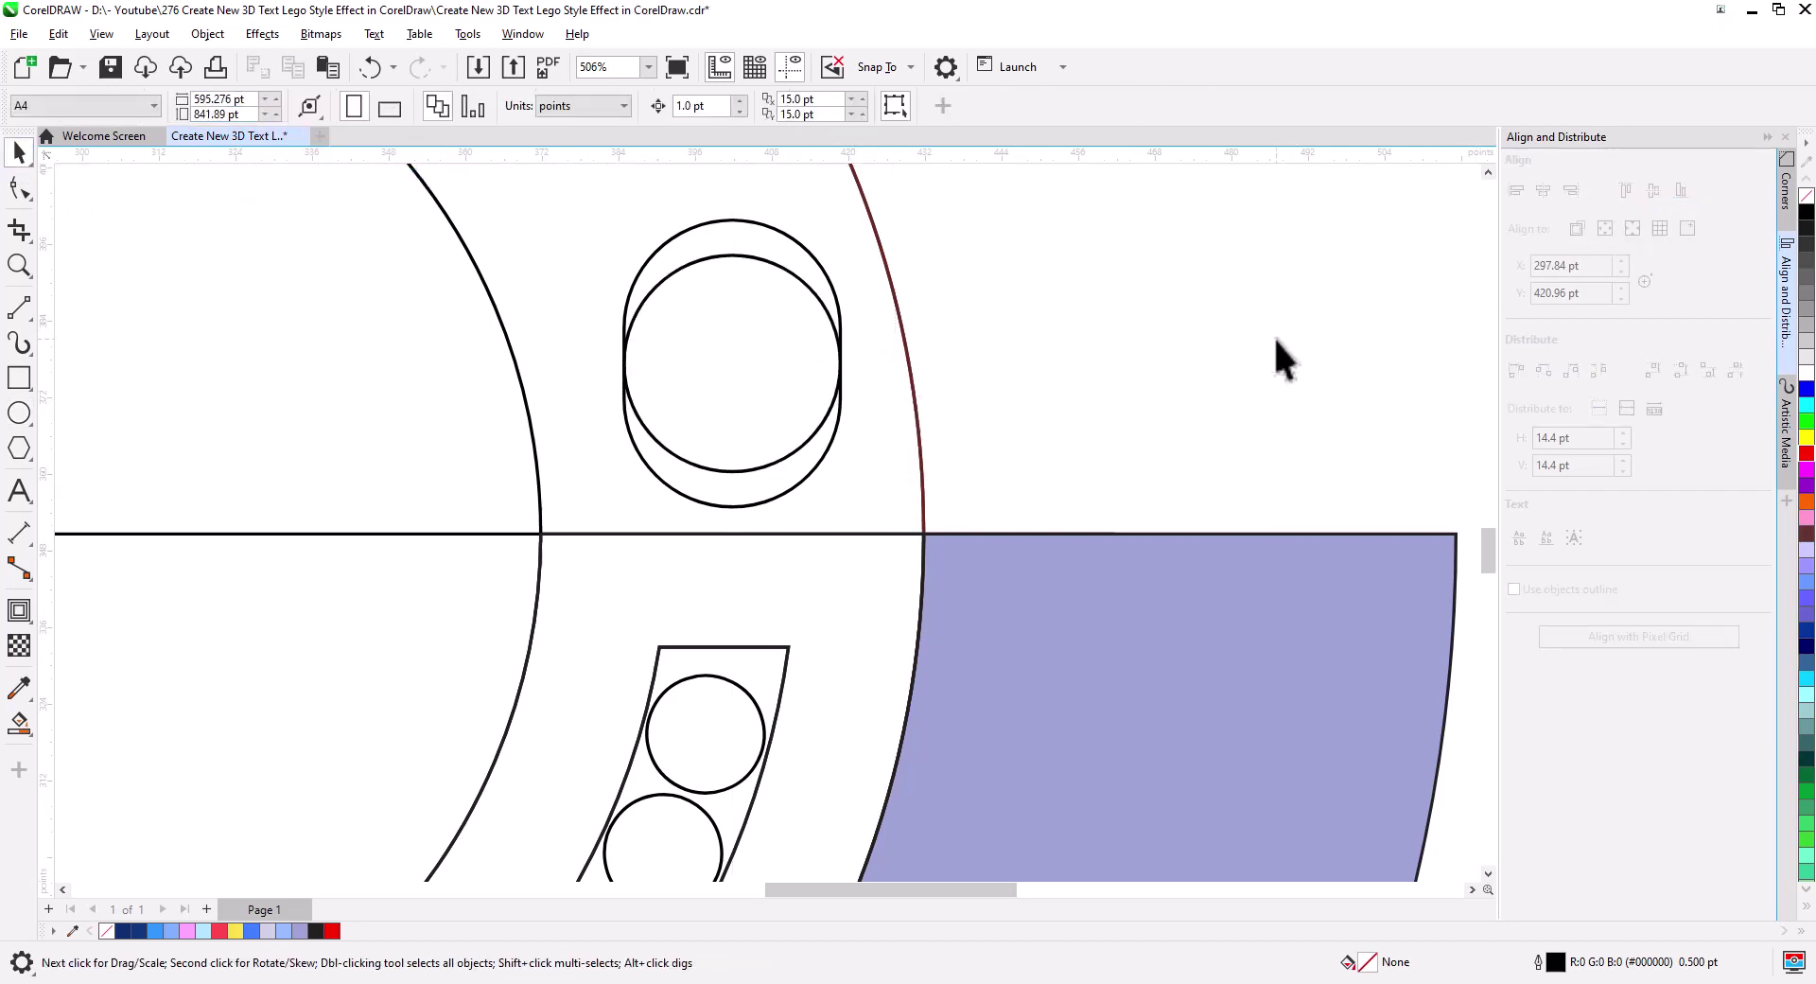
- Move the inner circle down inside the capsule
left_click(783, 458)
left_click_drag(841, 476, 783, 485)
left_click(1033, 430)
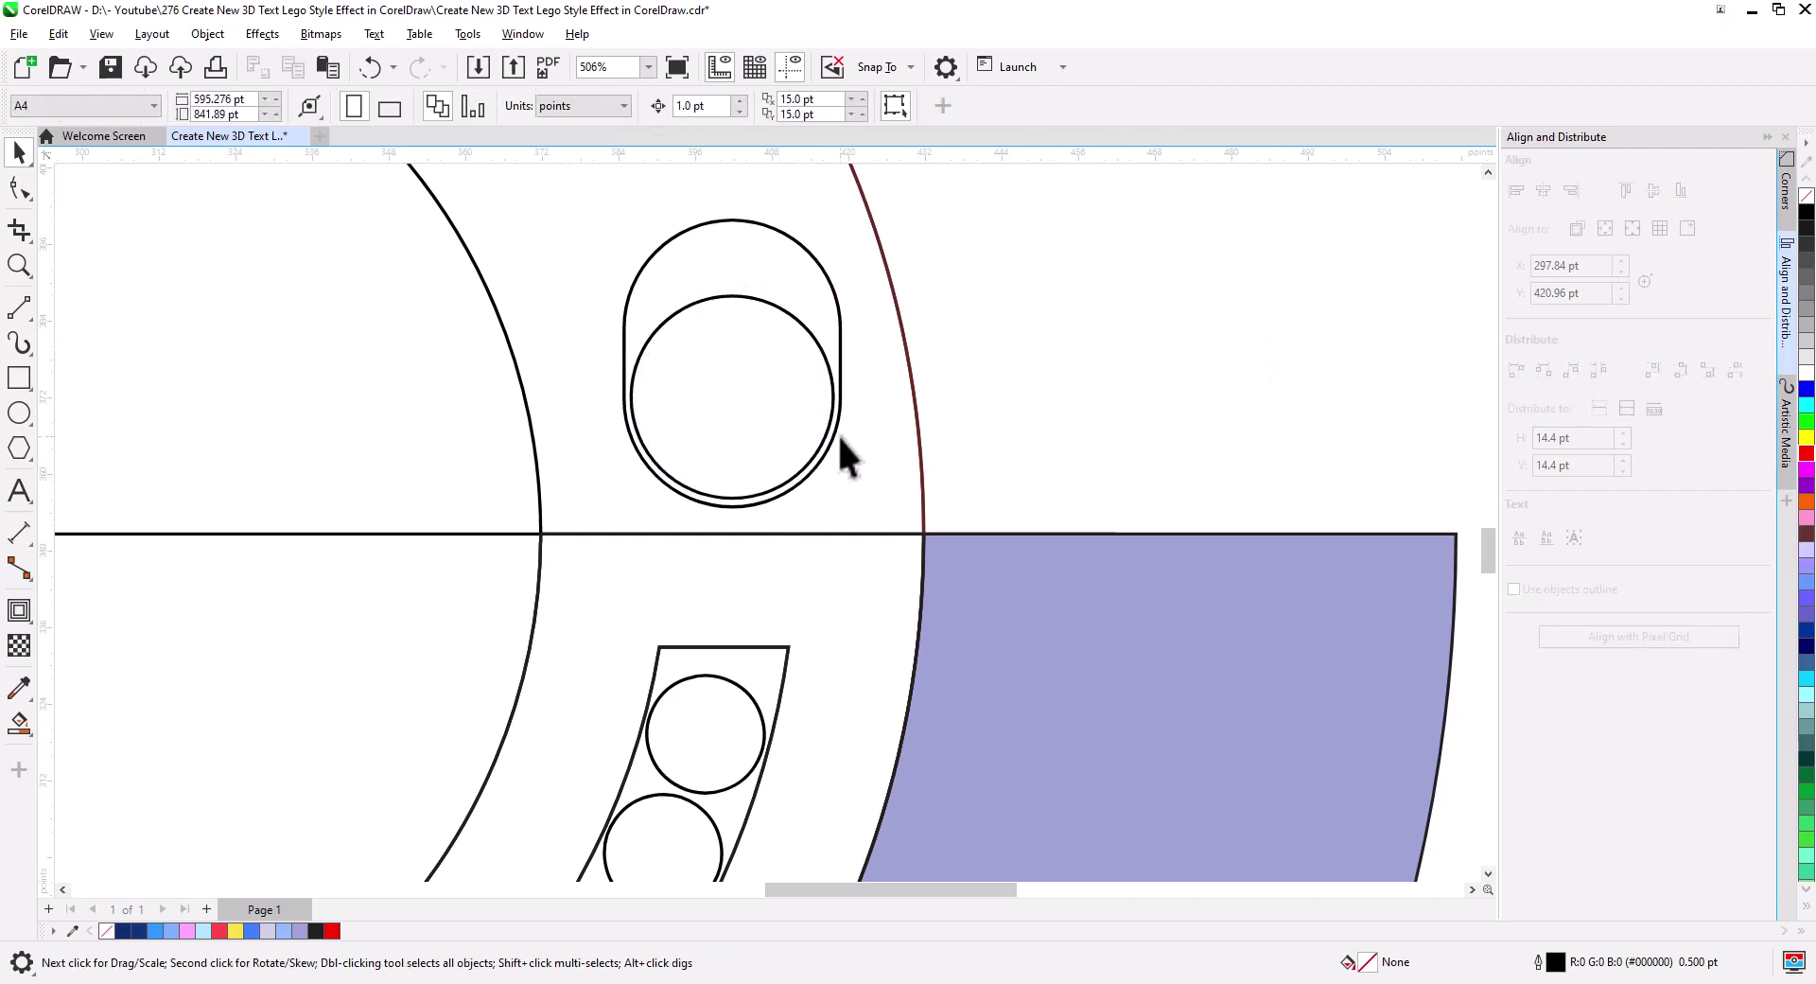
- Convert the capsule to curves, stretch its top upward, and nudge capsule and circle down slightly
left_click(840, 374)
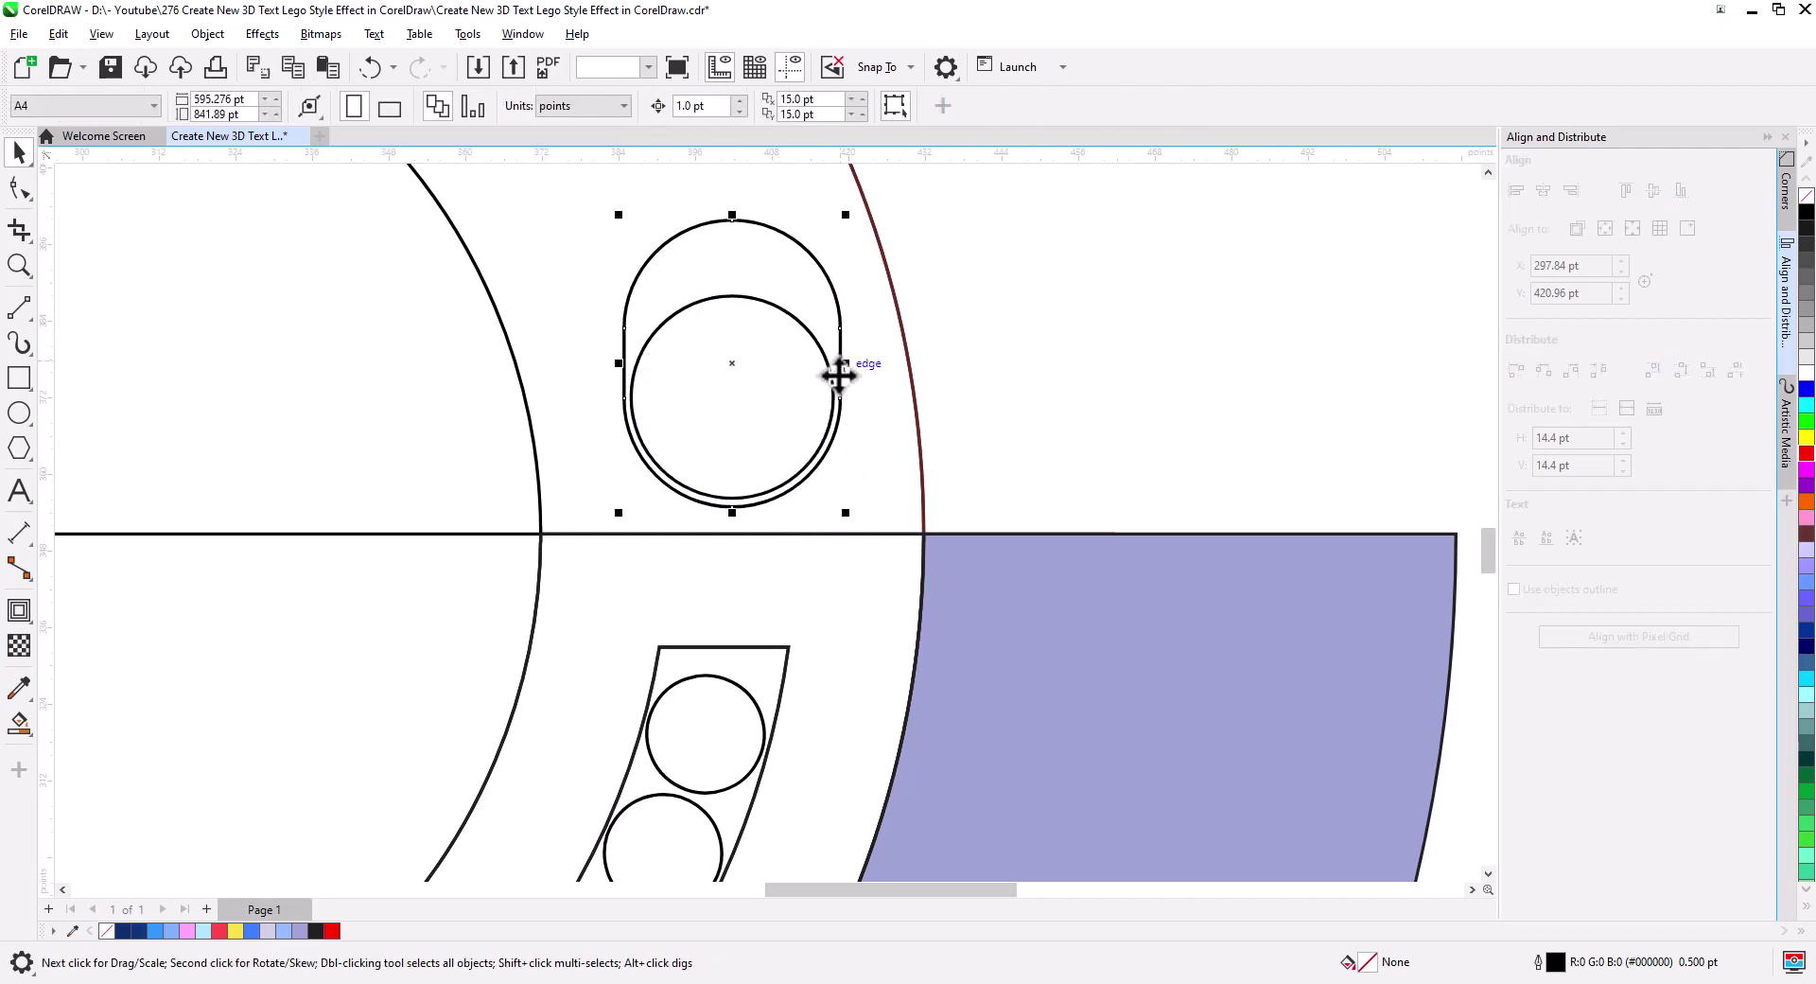
left_click(263, 34)
key("Escape")
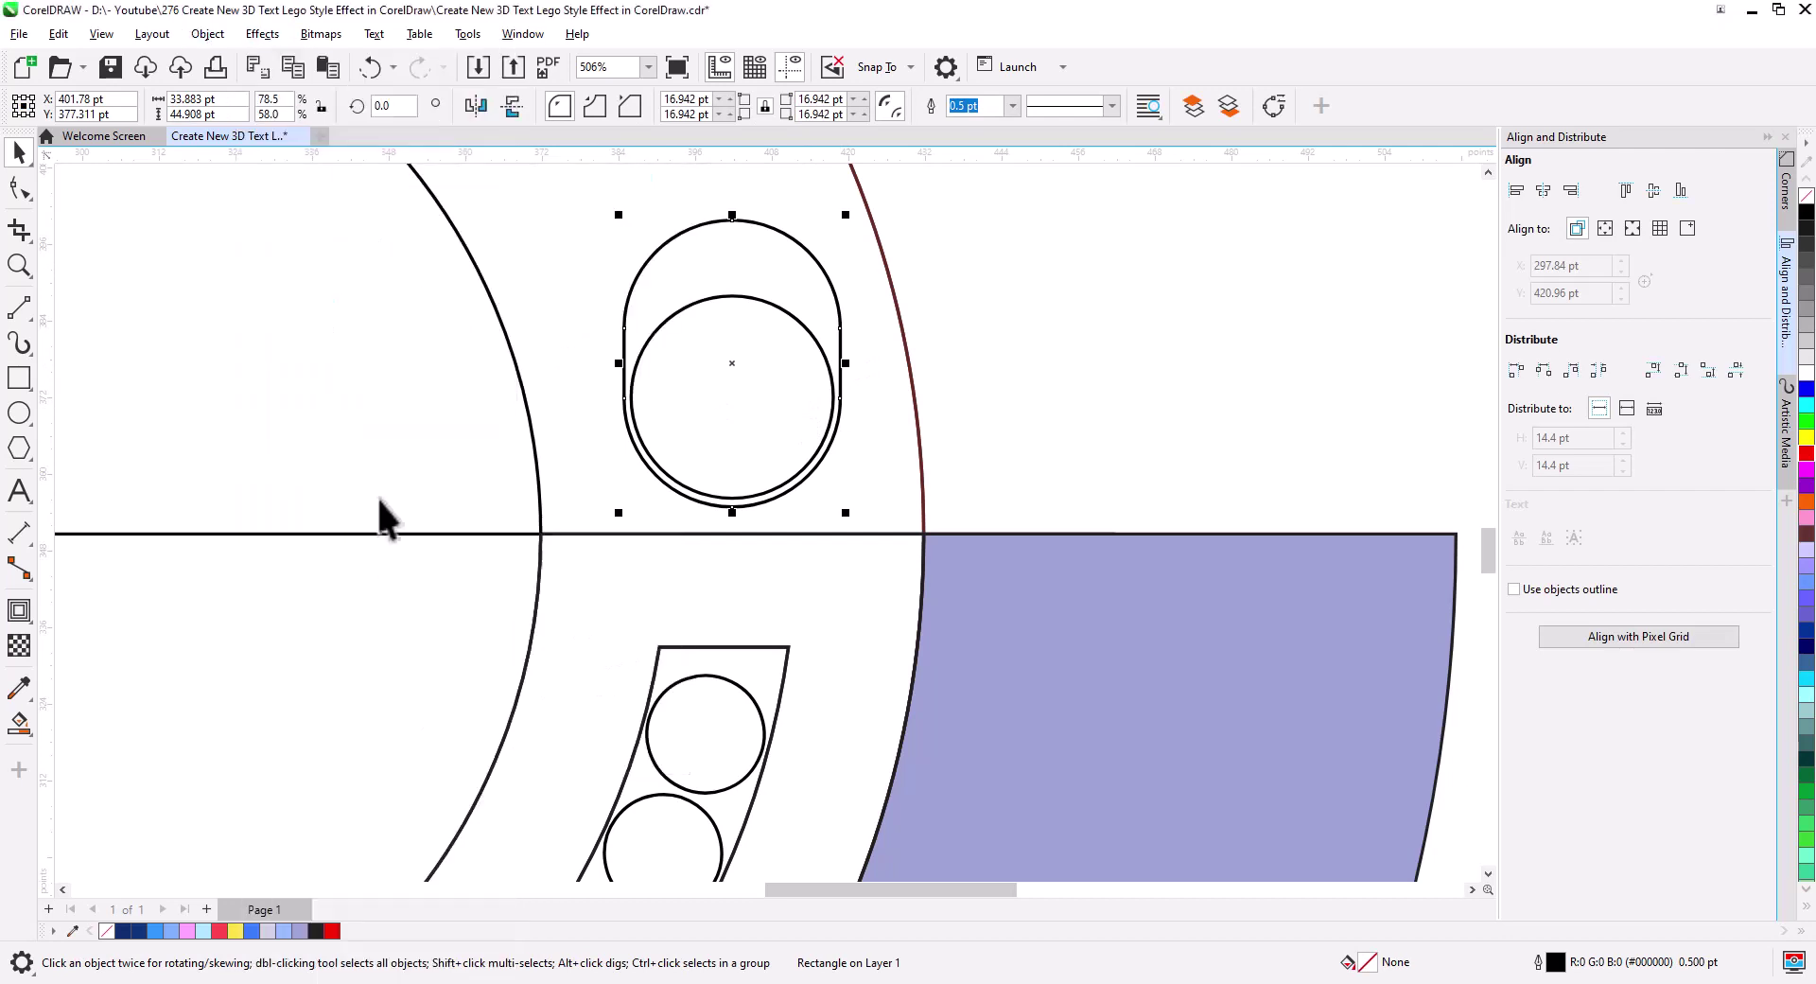
key("ctrl+q")
key("F10")
scroll(608, 607, "up", 2)
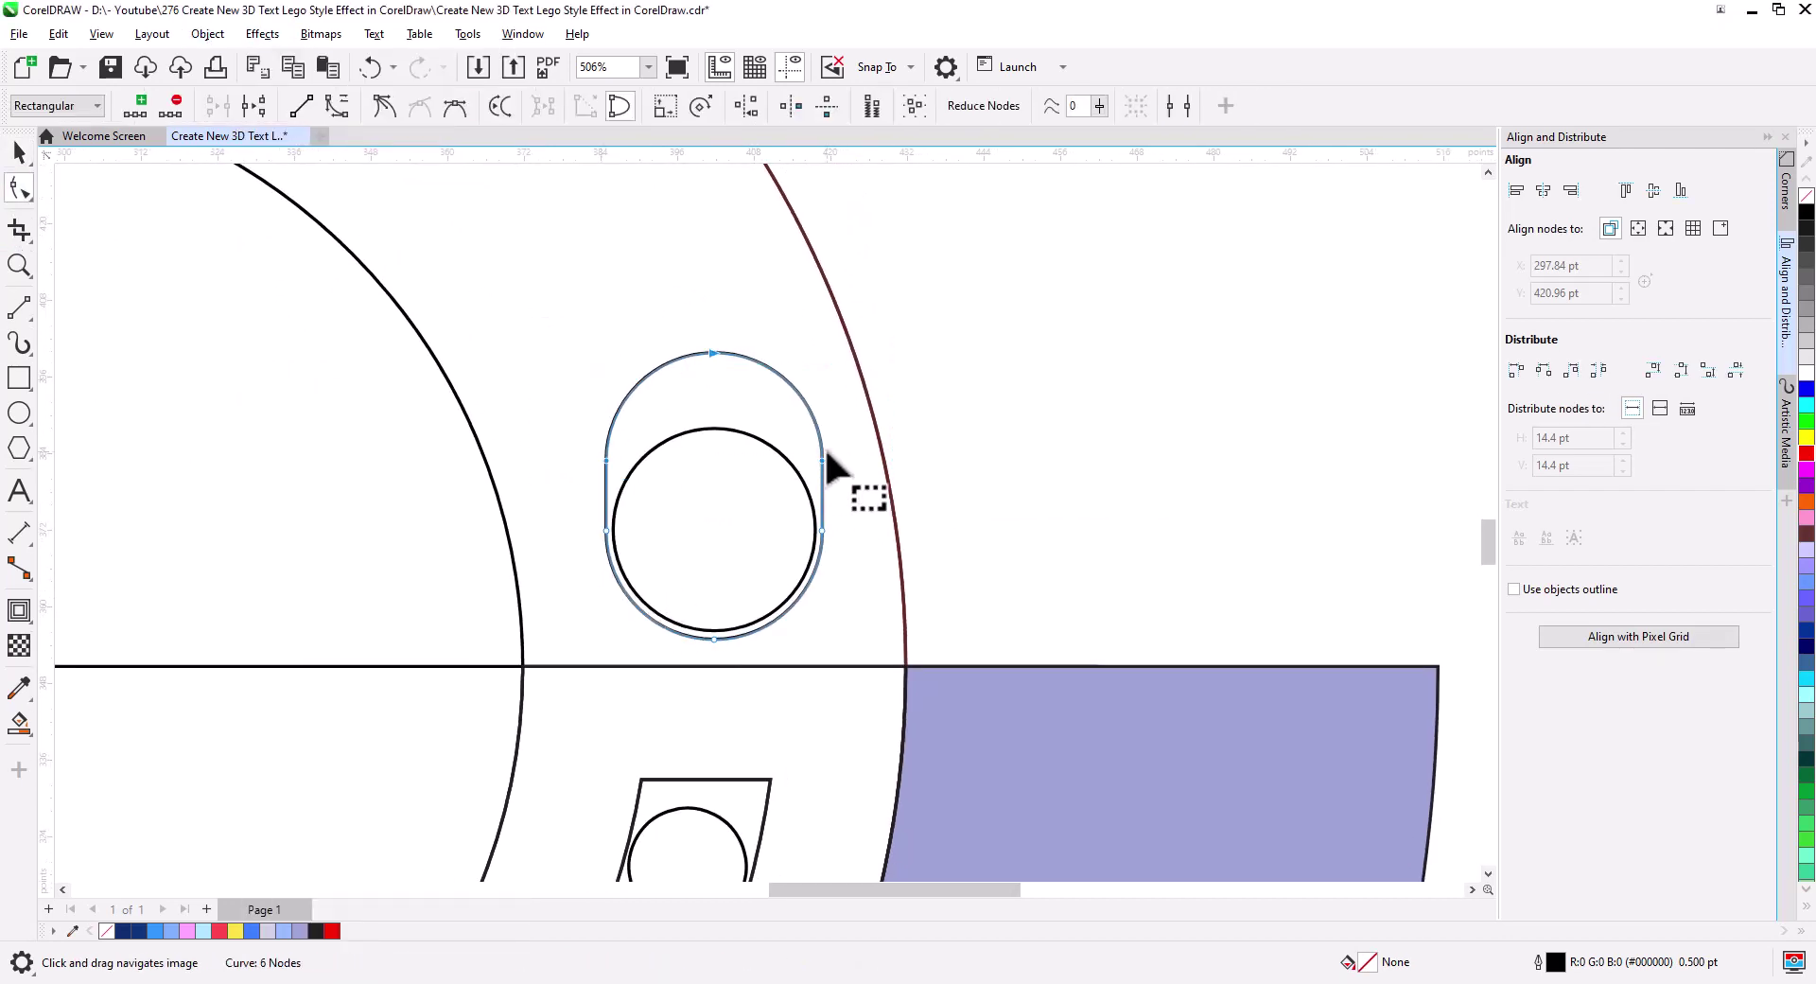
left_click_drag(827, 462, 827, 413)
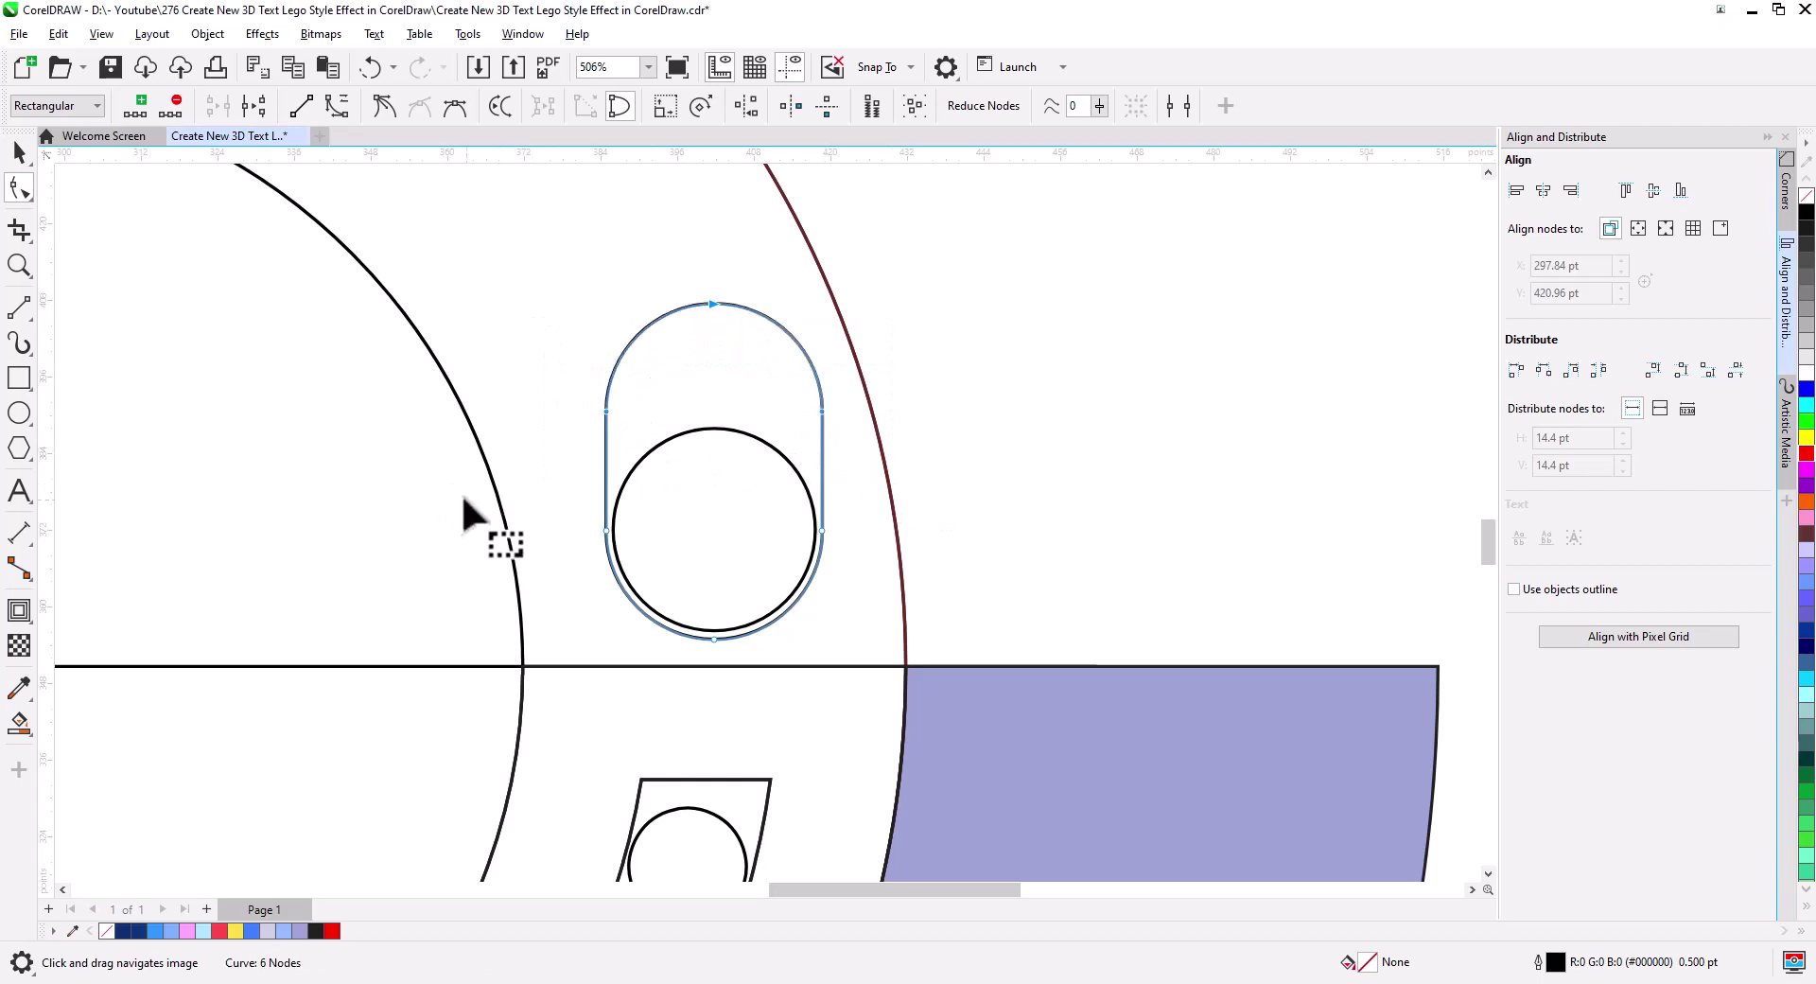
left_click(19, 151)
left_click_drag(814, 619, 595, 293)
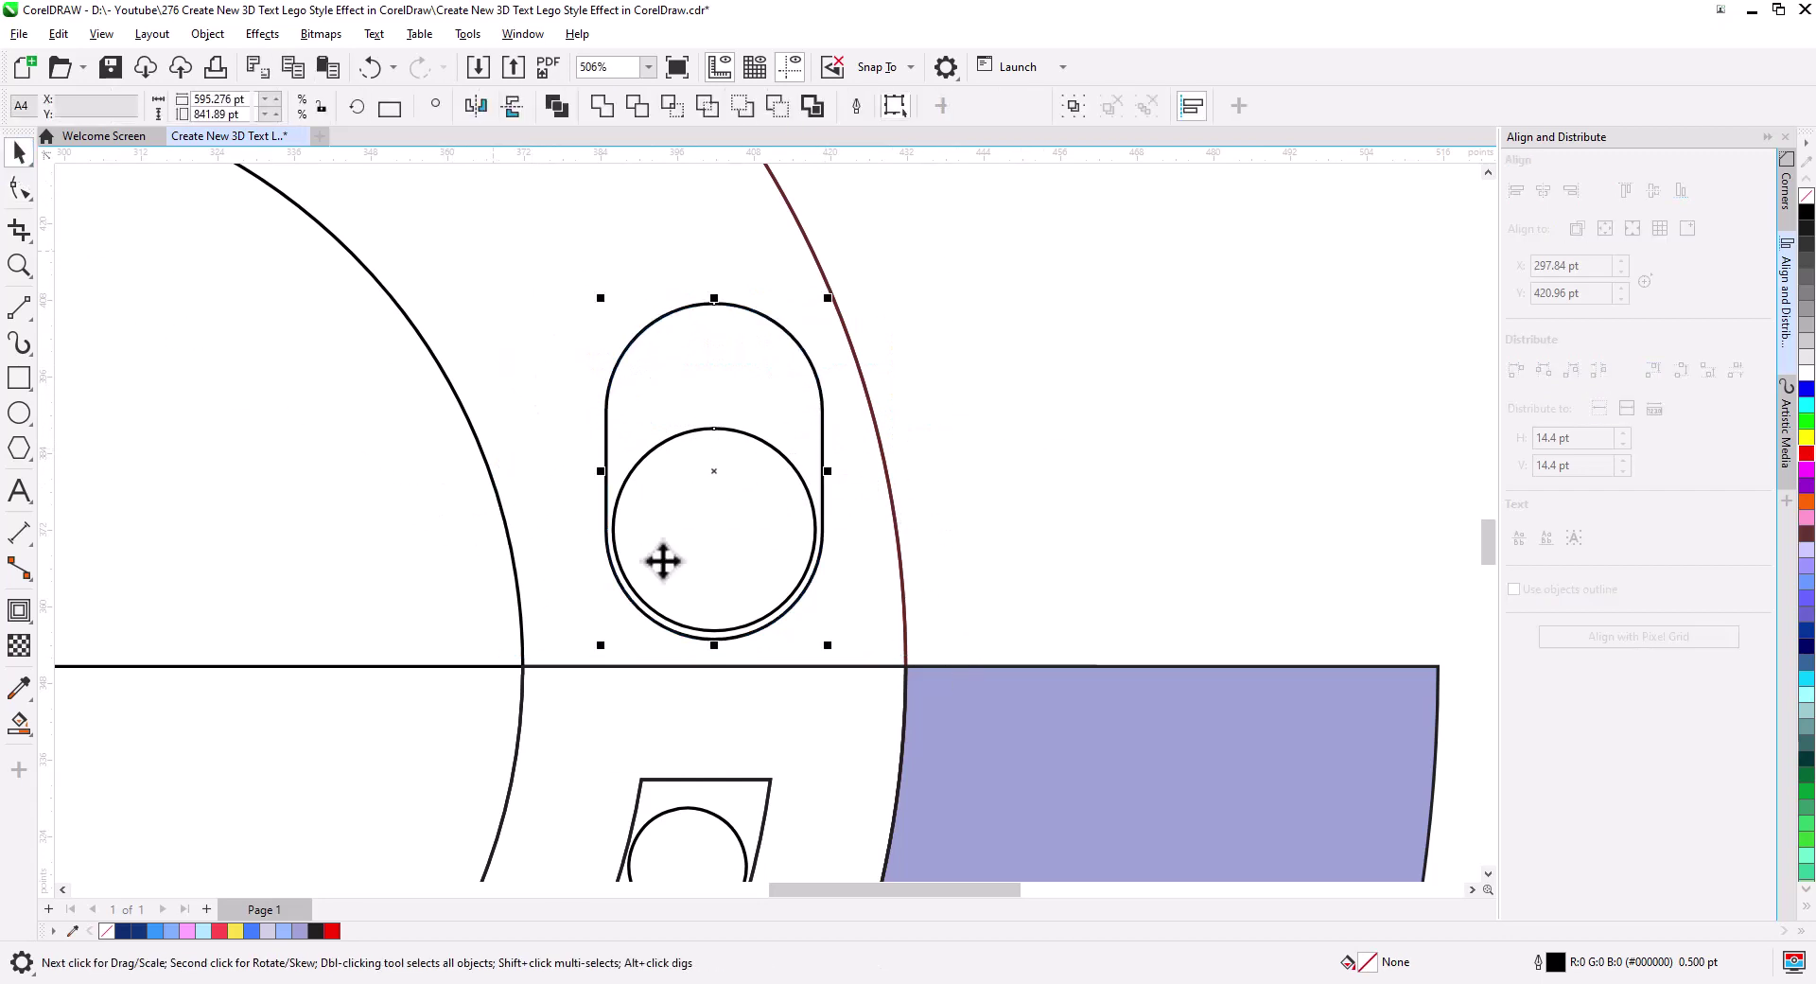
left_click_drag(750, 637, 745, 645)
left_click(639, 469)
- Draw a vertical line along the inner circle's right edge
scroll(842, 719, "down", 3)
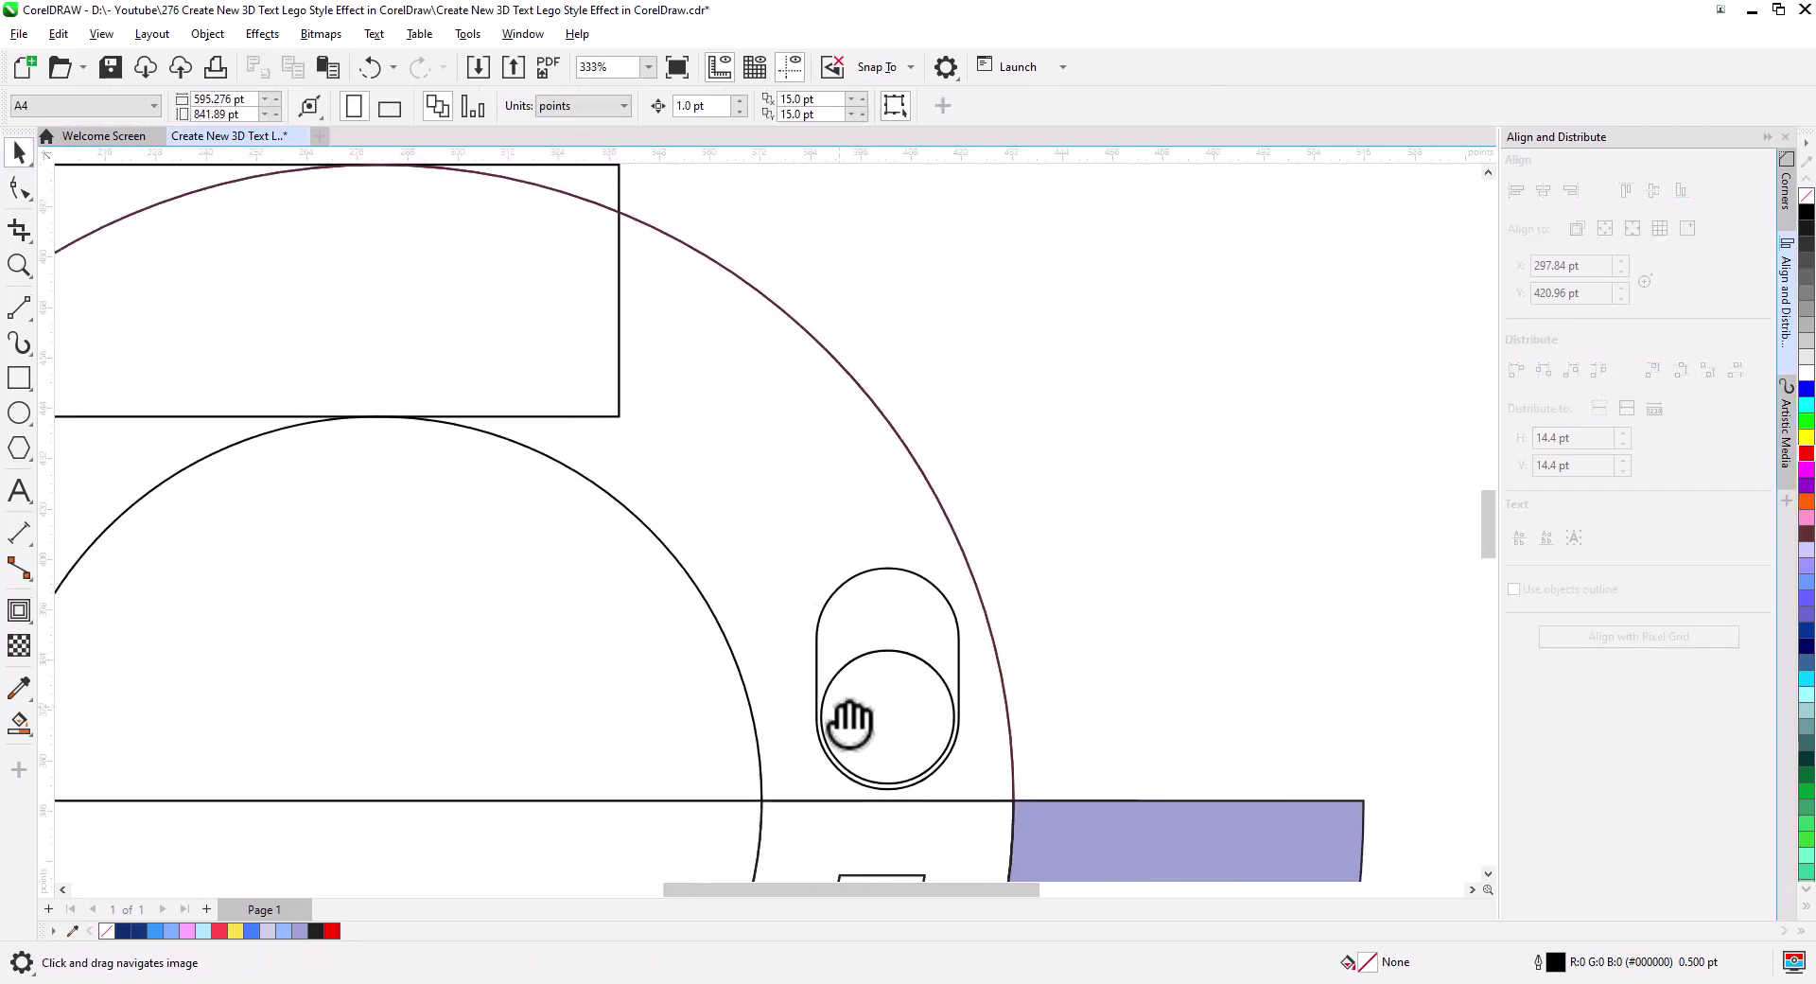
scroll(841, 718, "down", 1)
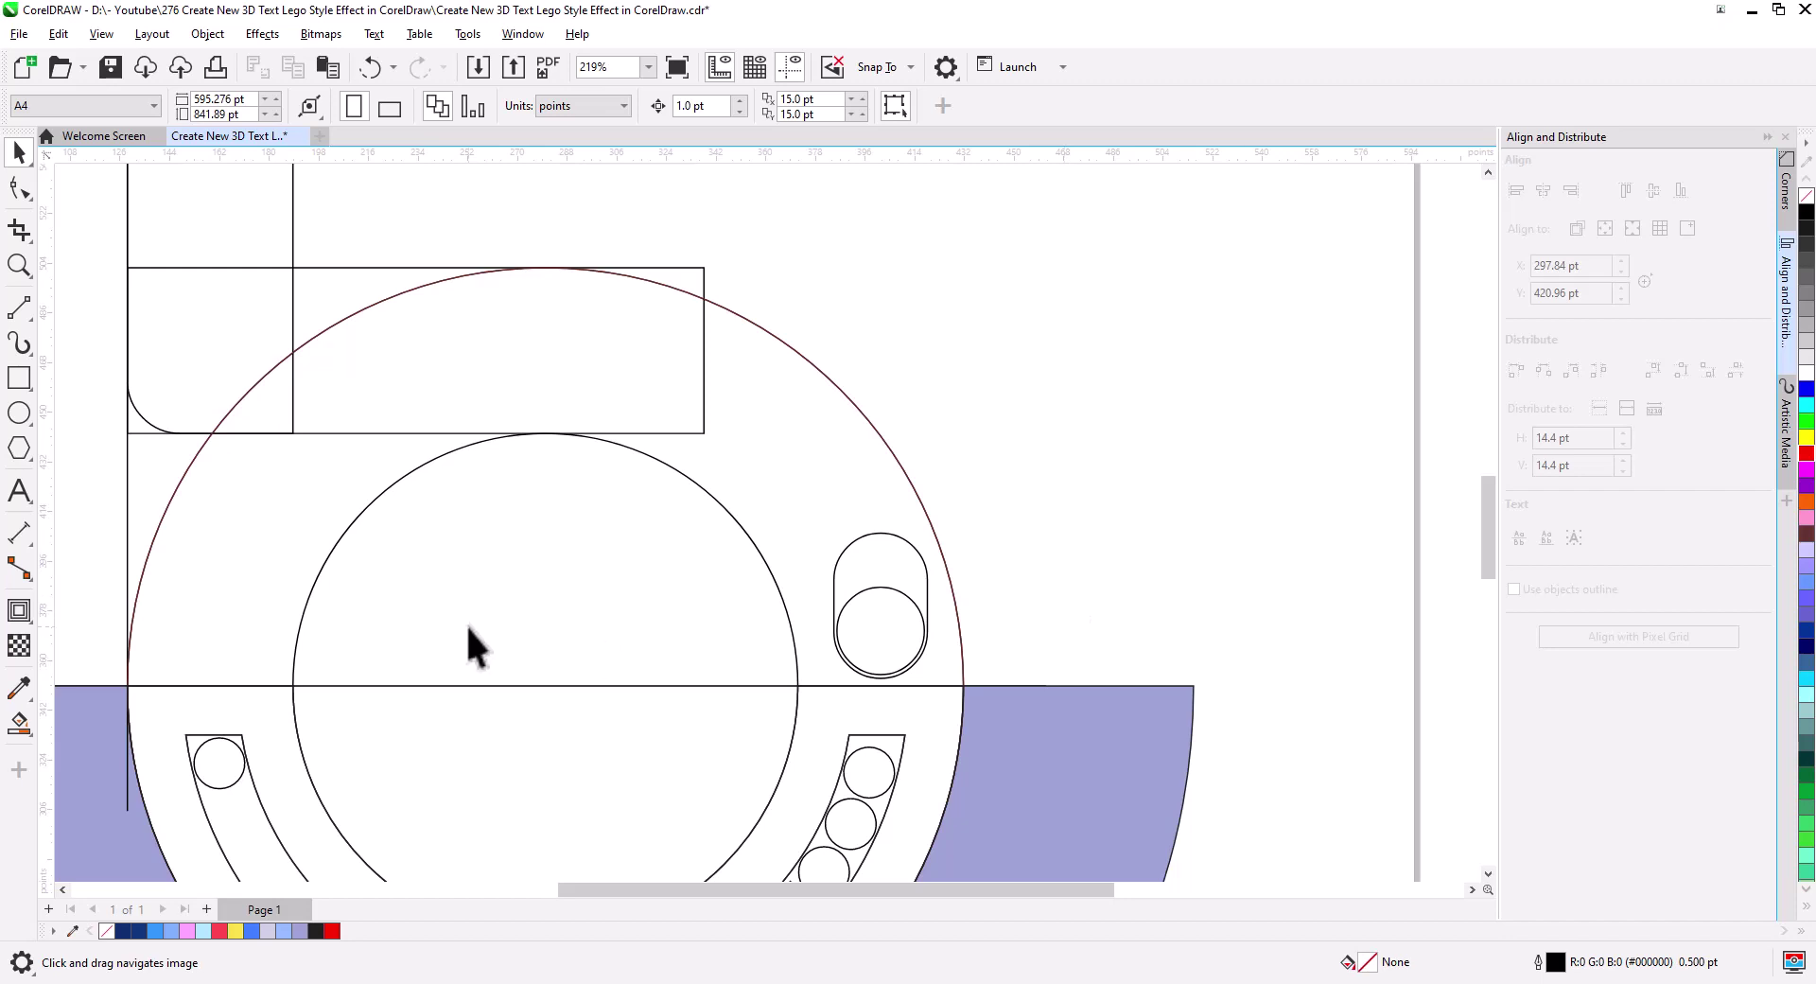
left_click(20, 310)
left_click_drag(798, 685, 797, 262)
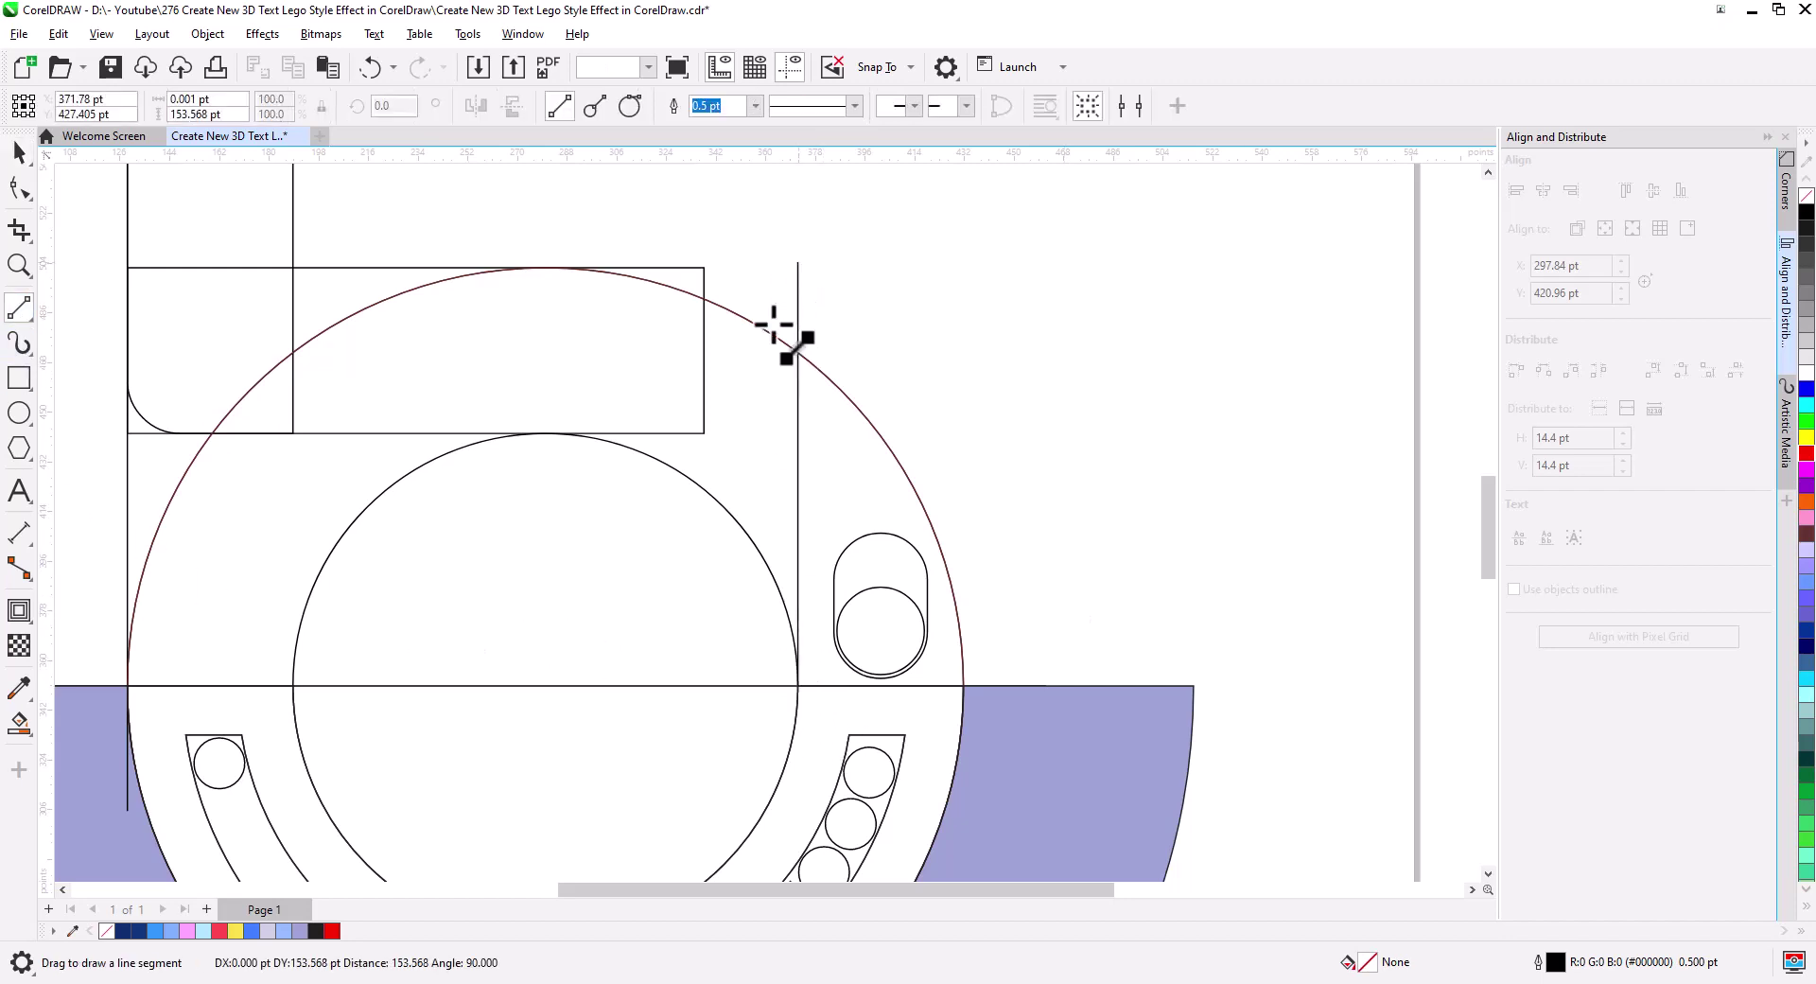
left_click(21, 153)
- Shrink the capsule stud slightly and extend the top rectangle right to the vertical line
left_click(985, 566)
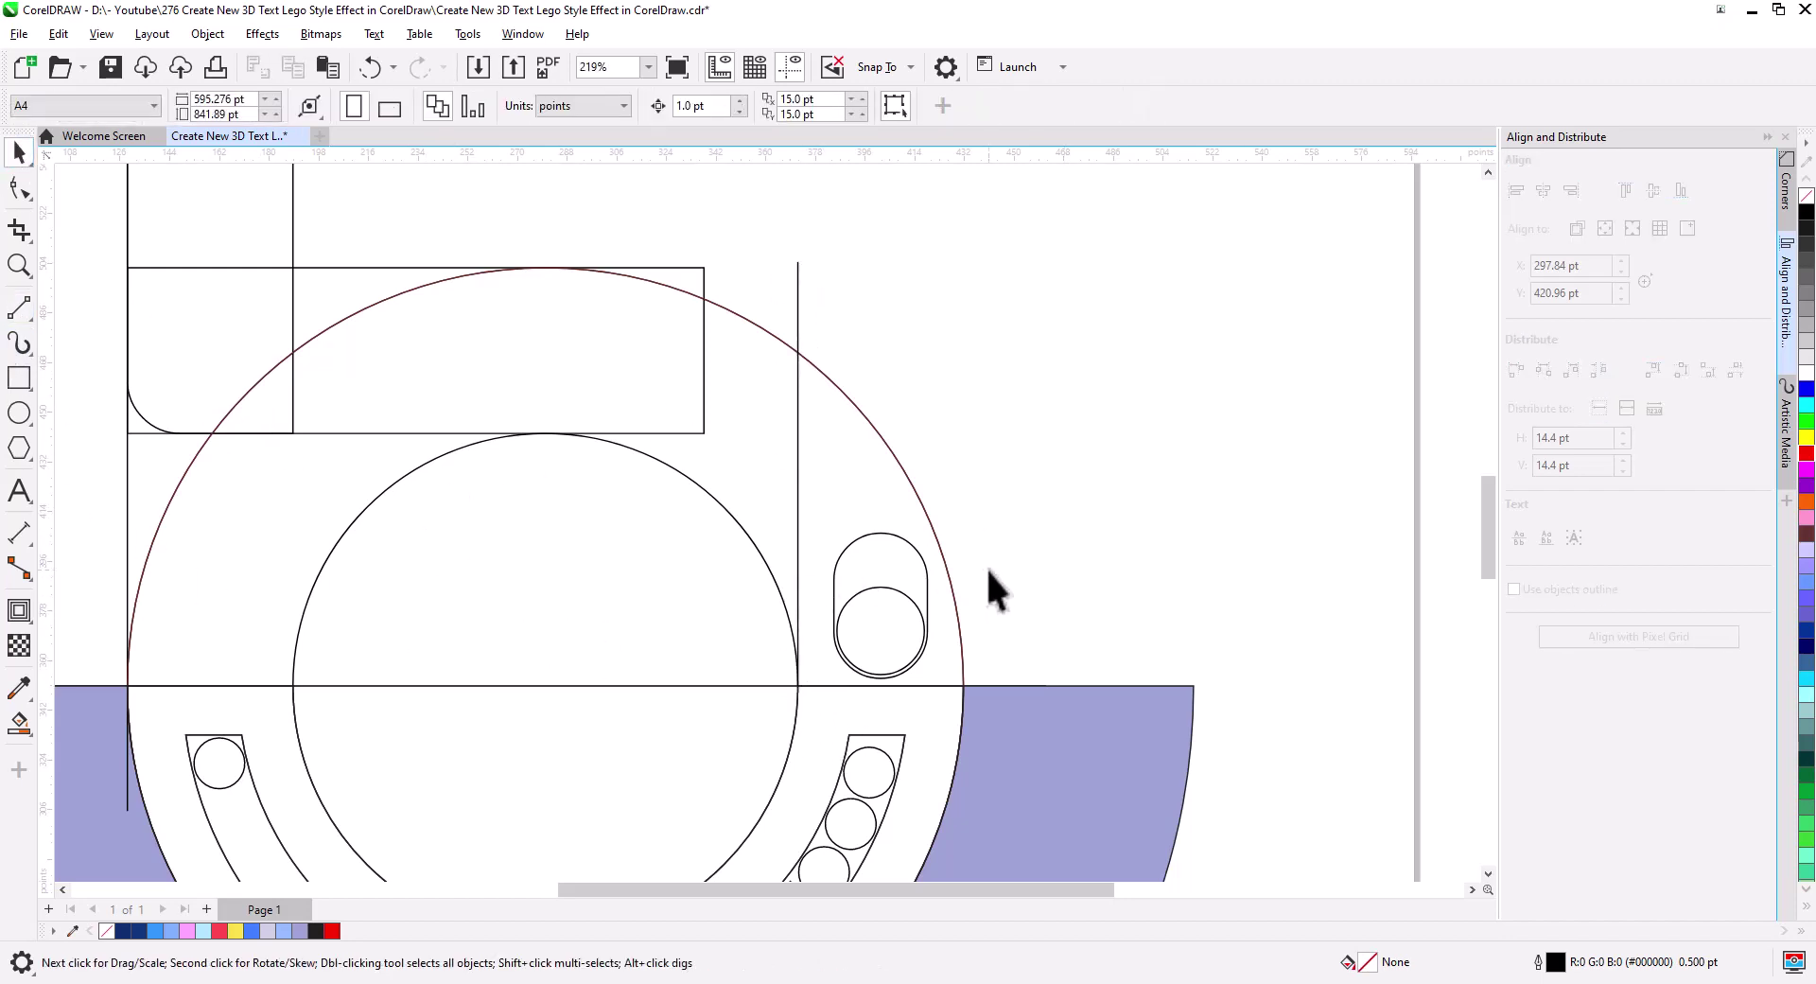
left_click(819, 685)
left_click_drag(933, 527, 932, 611)
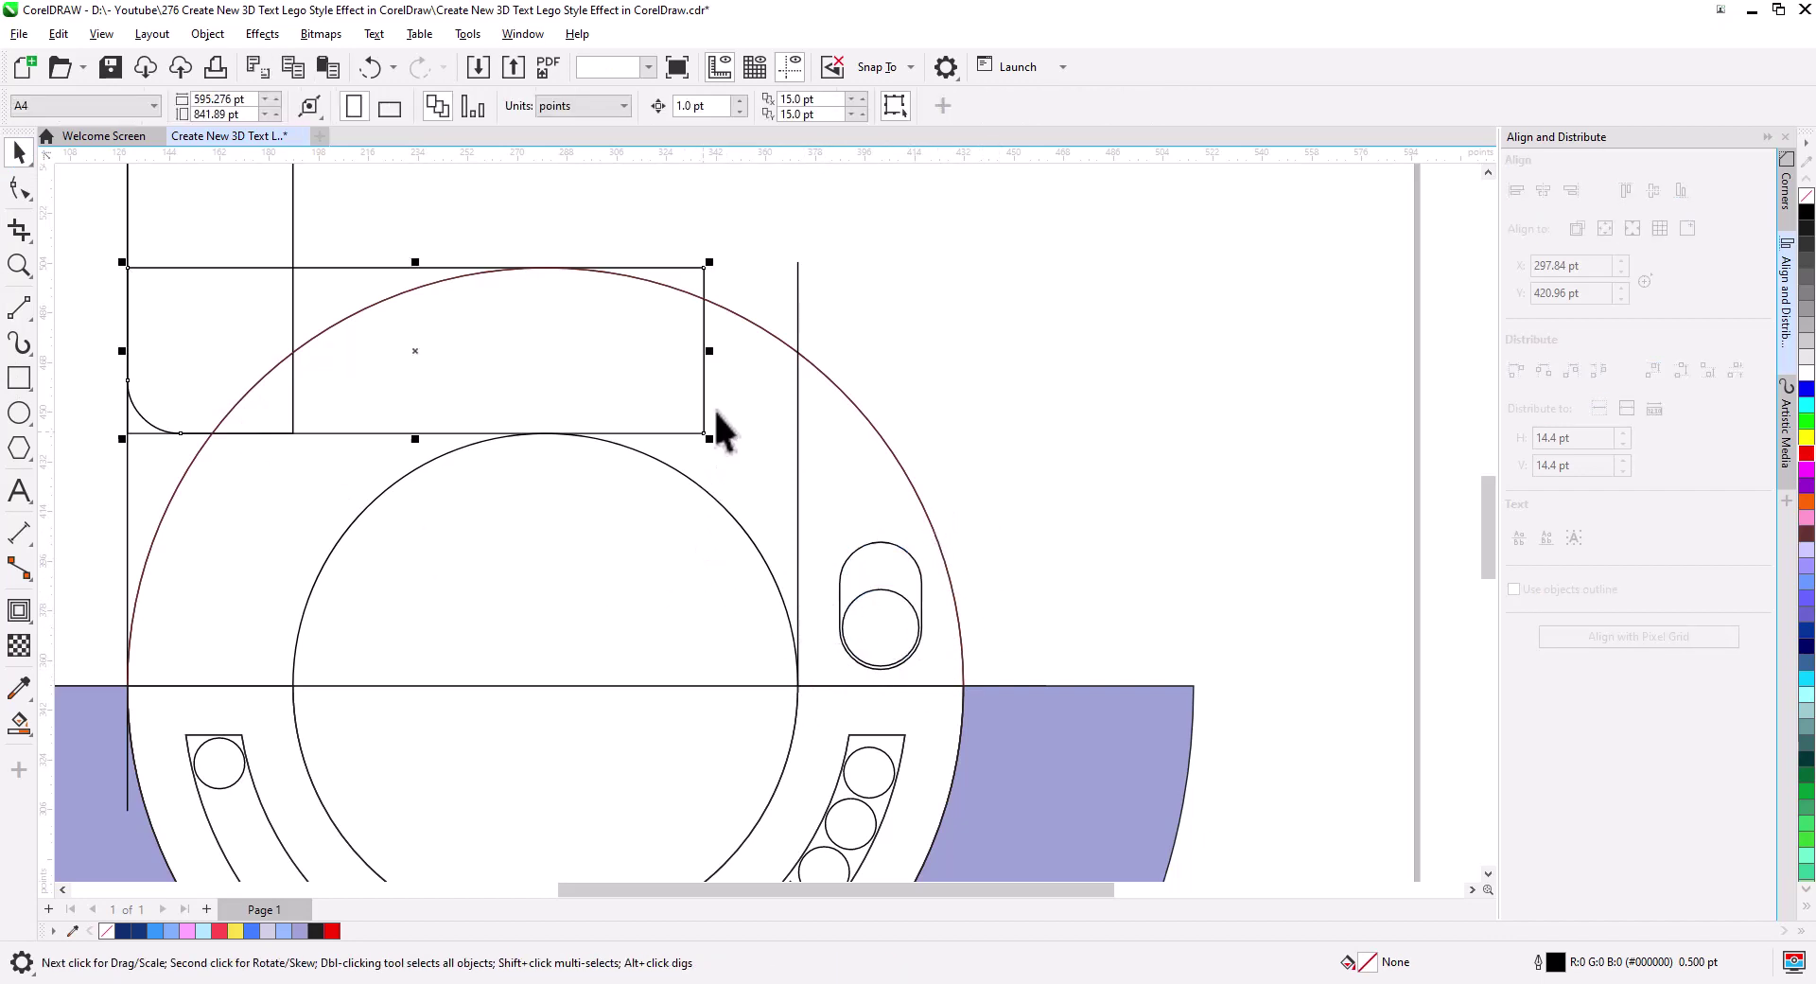
left_click_drag(710, 350, 798, 350)
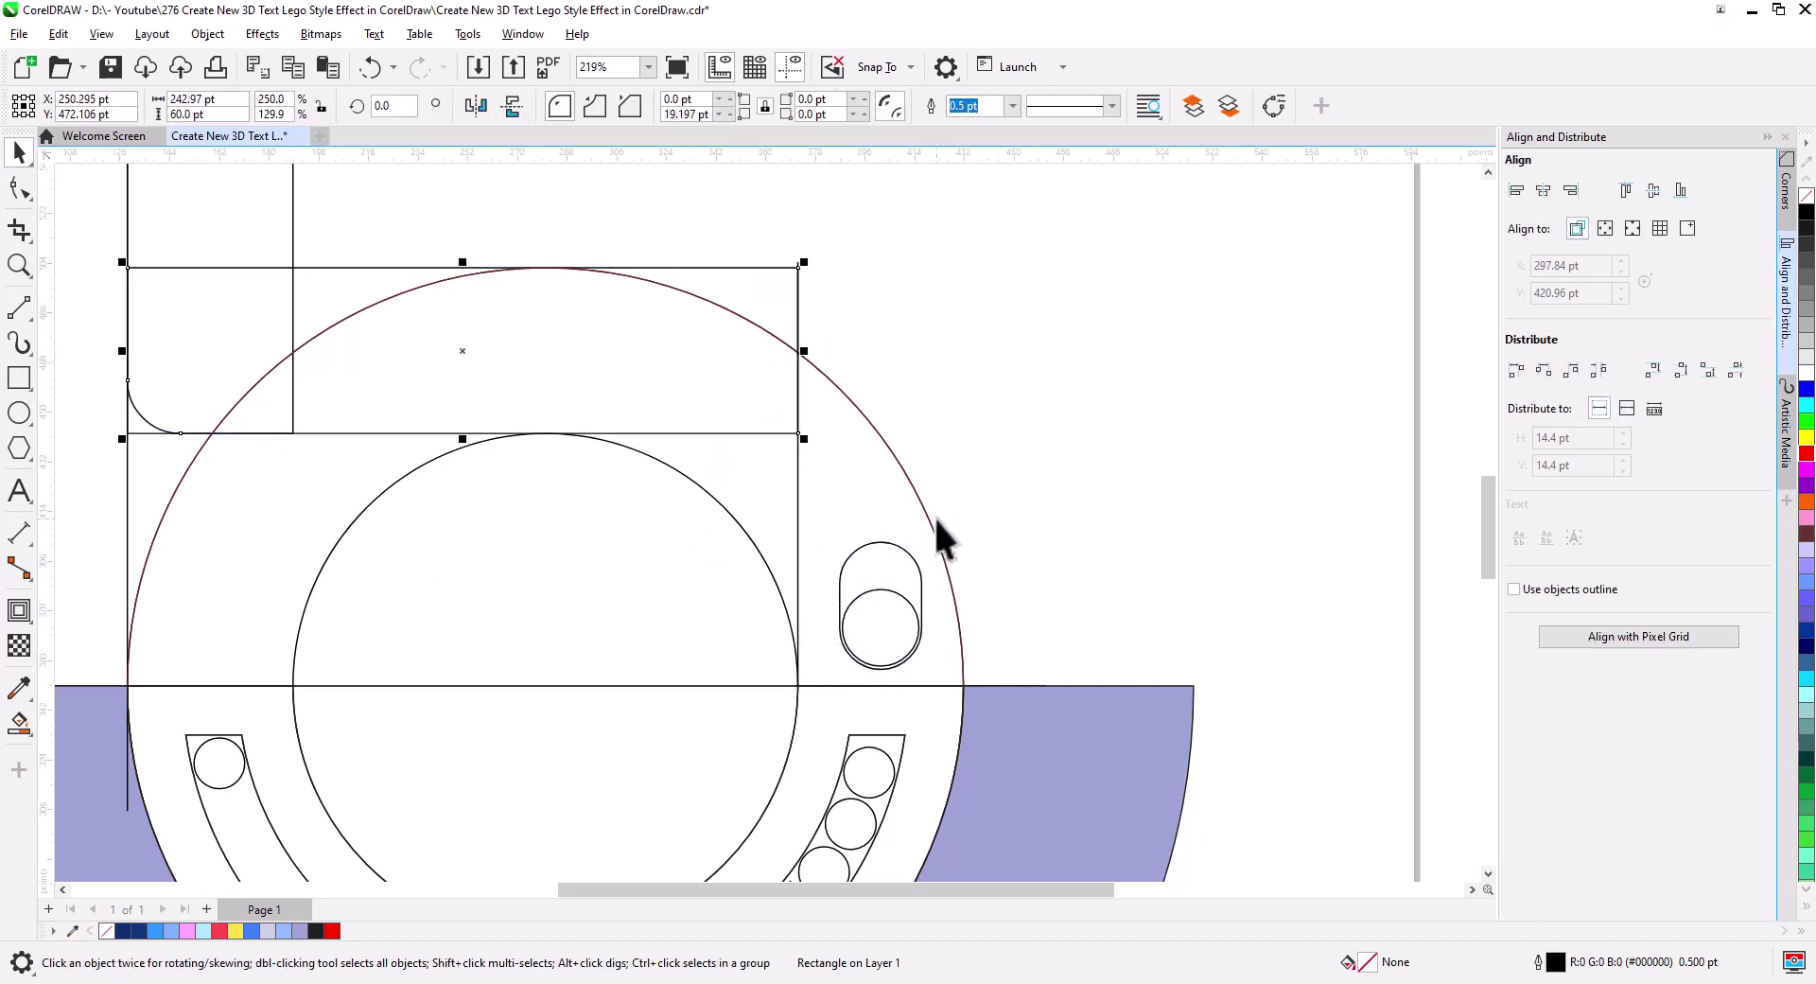
- Smart Fill the regions right of the inner circle and right of the vertical line in lavender
left_click(19, 724)
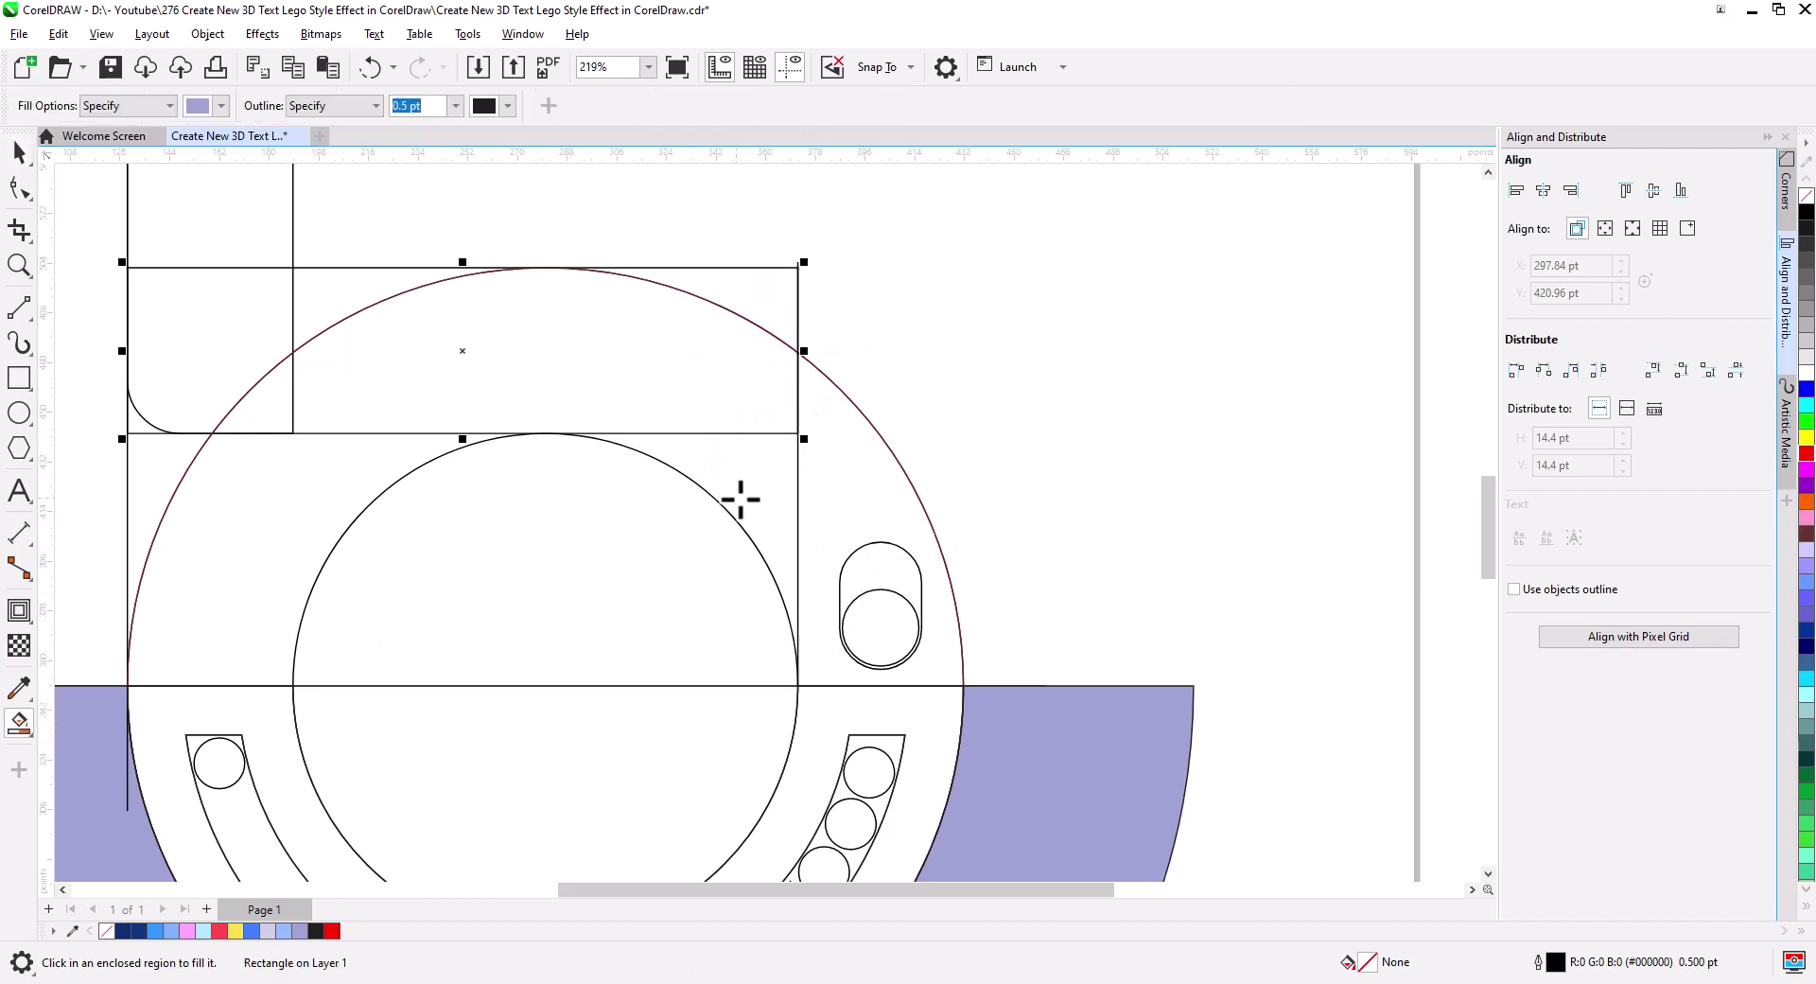
left_click(738, 498)
left_click(19, 152)
left_click_drag(540, 690, 615, 646)
left_click(19, 723)
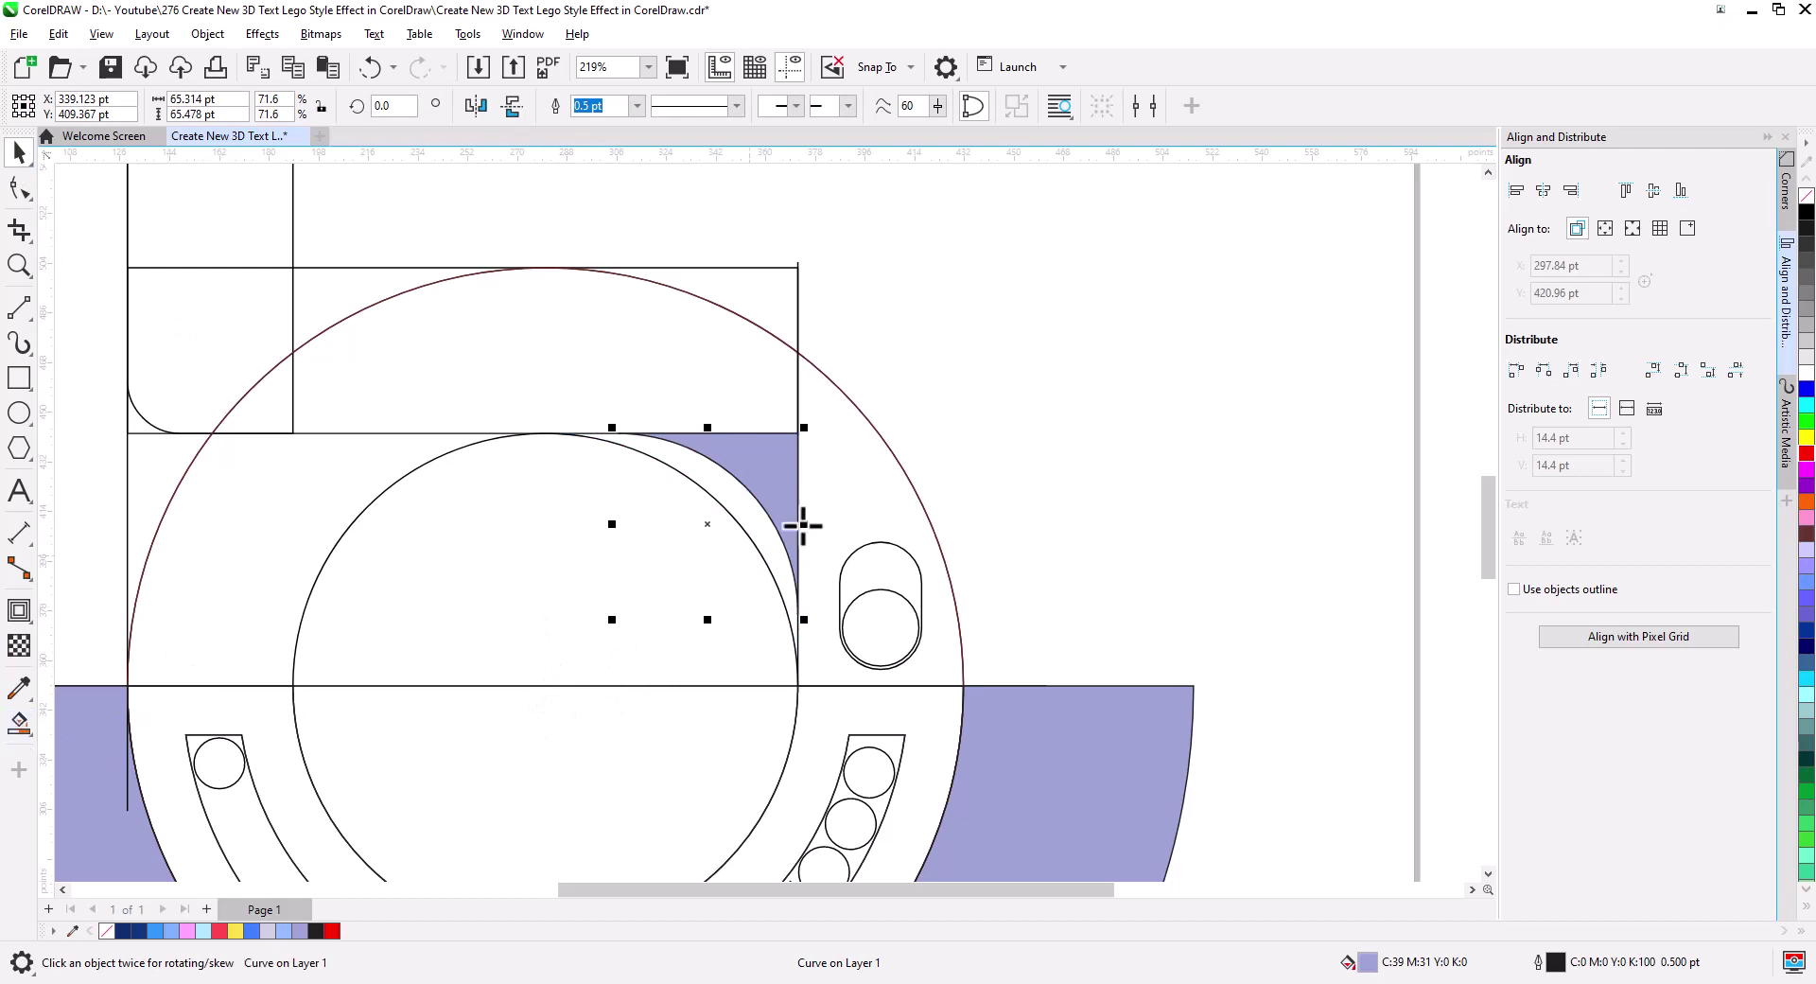
left_click(823, 520)
left_click(19, 152)
left_click(736, 554)
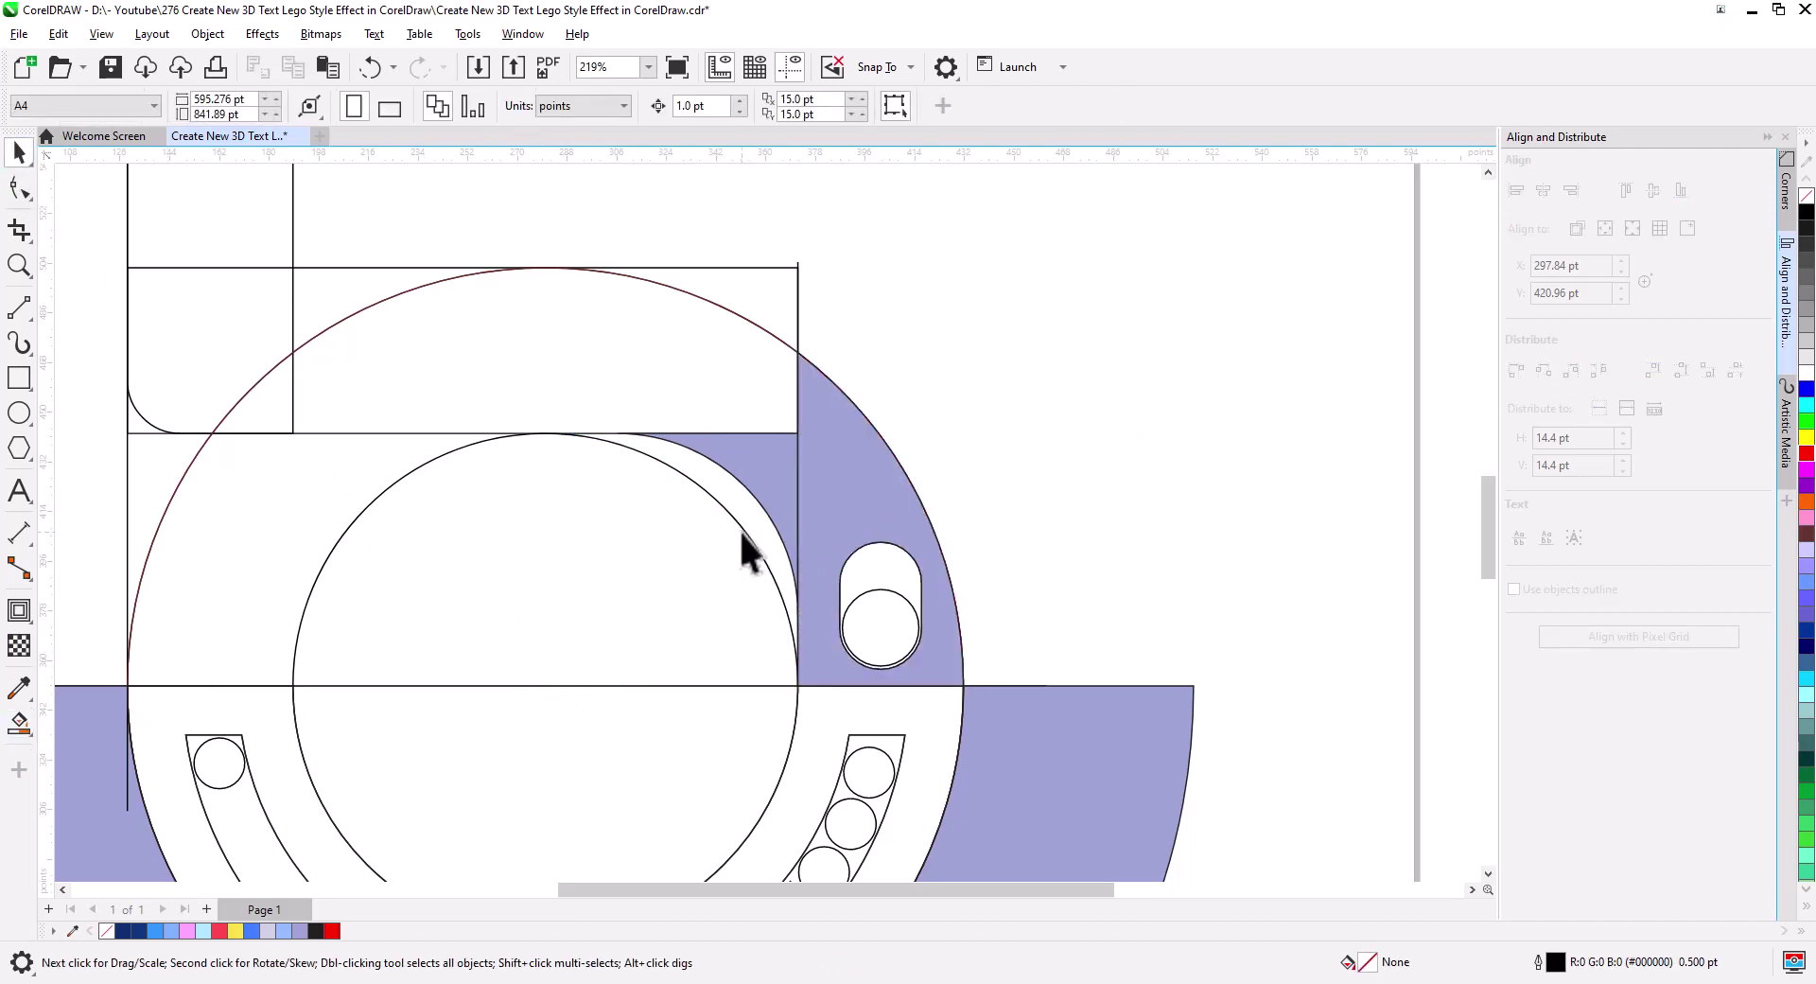
- Delete the inner circle's upper arc
left_click(740, 530)
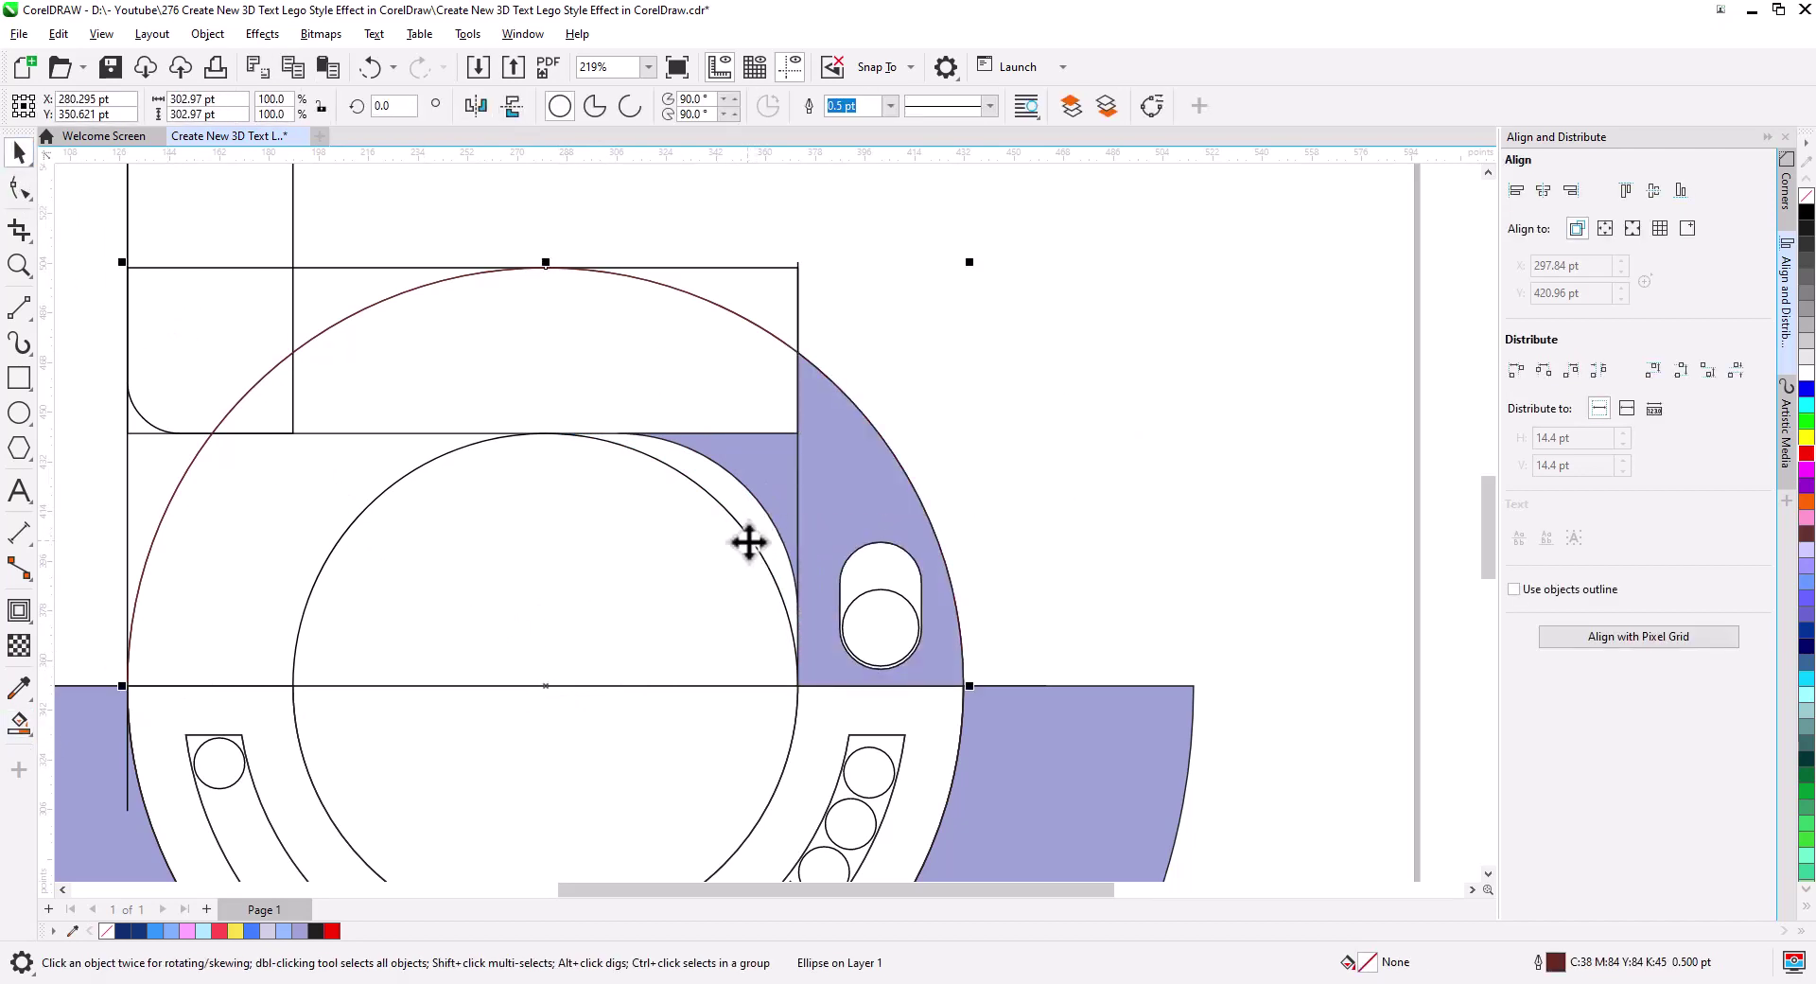
left_click(984, 486)
left_click(762, 562)
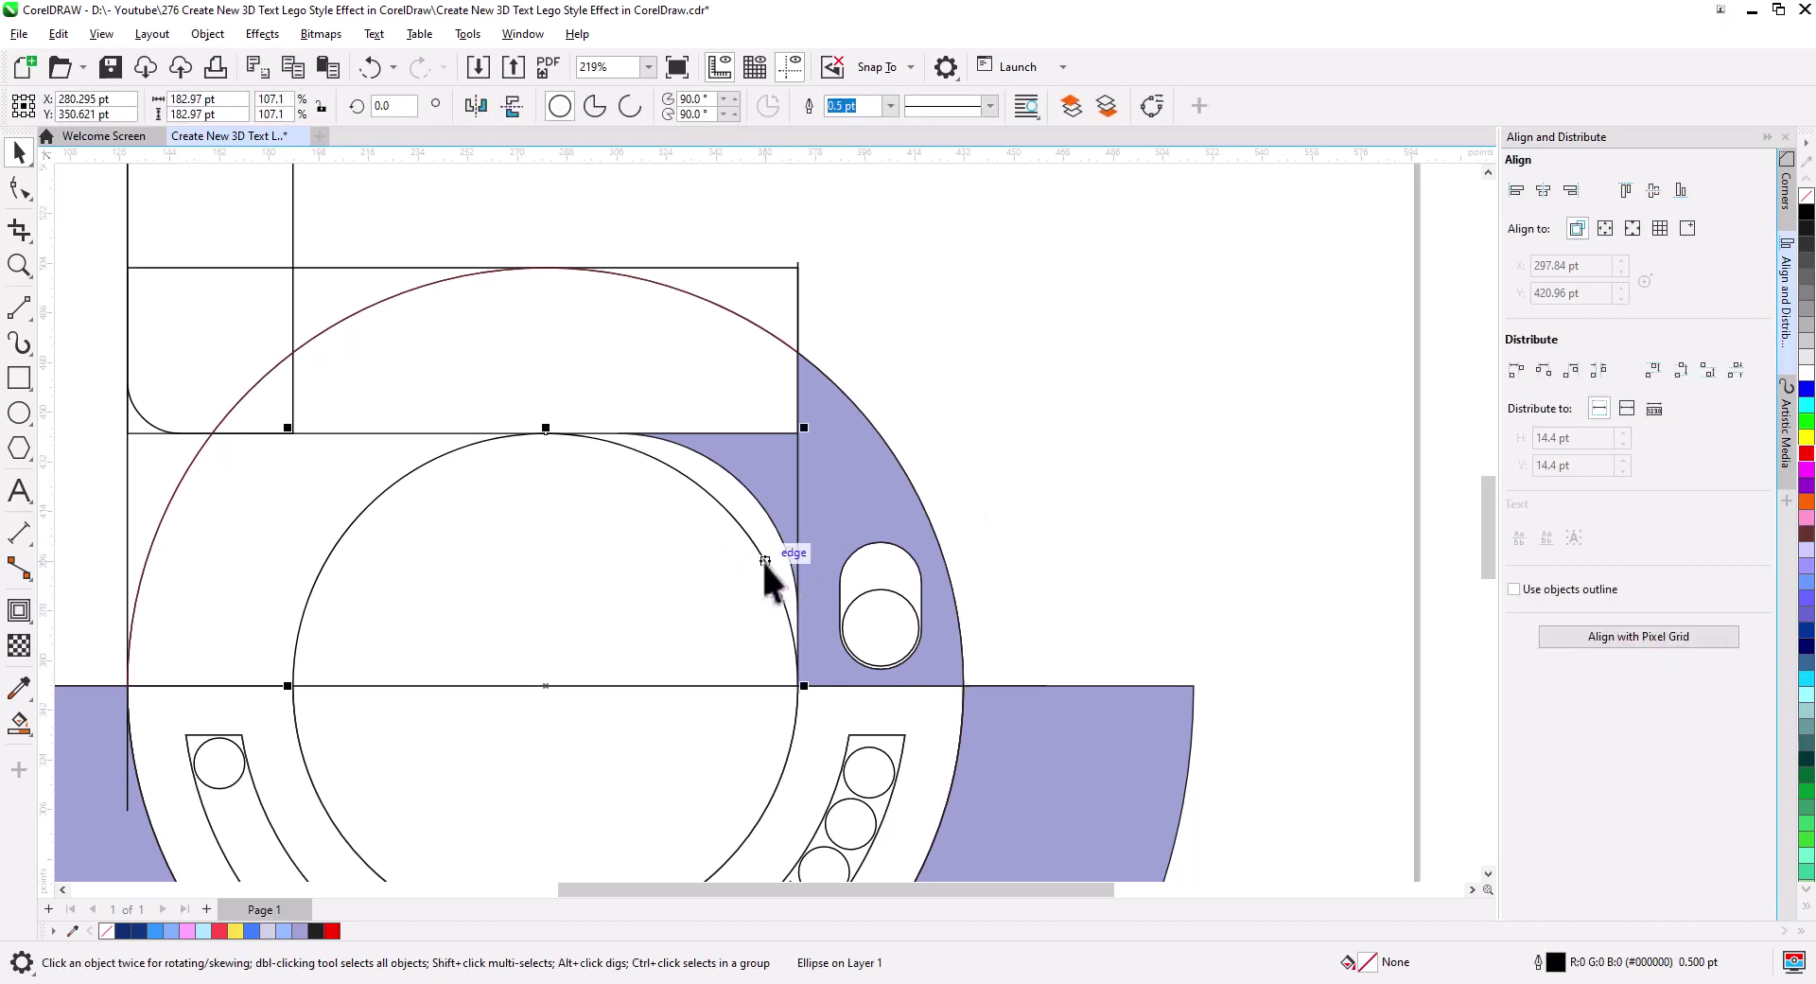
key("Delete")
scroll(639, 569, "down", 2)
left_click_drag(739, 669, 797, 669)
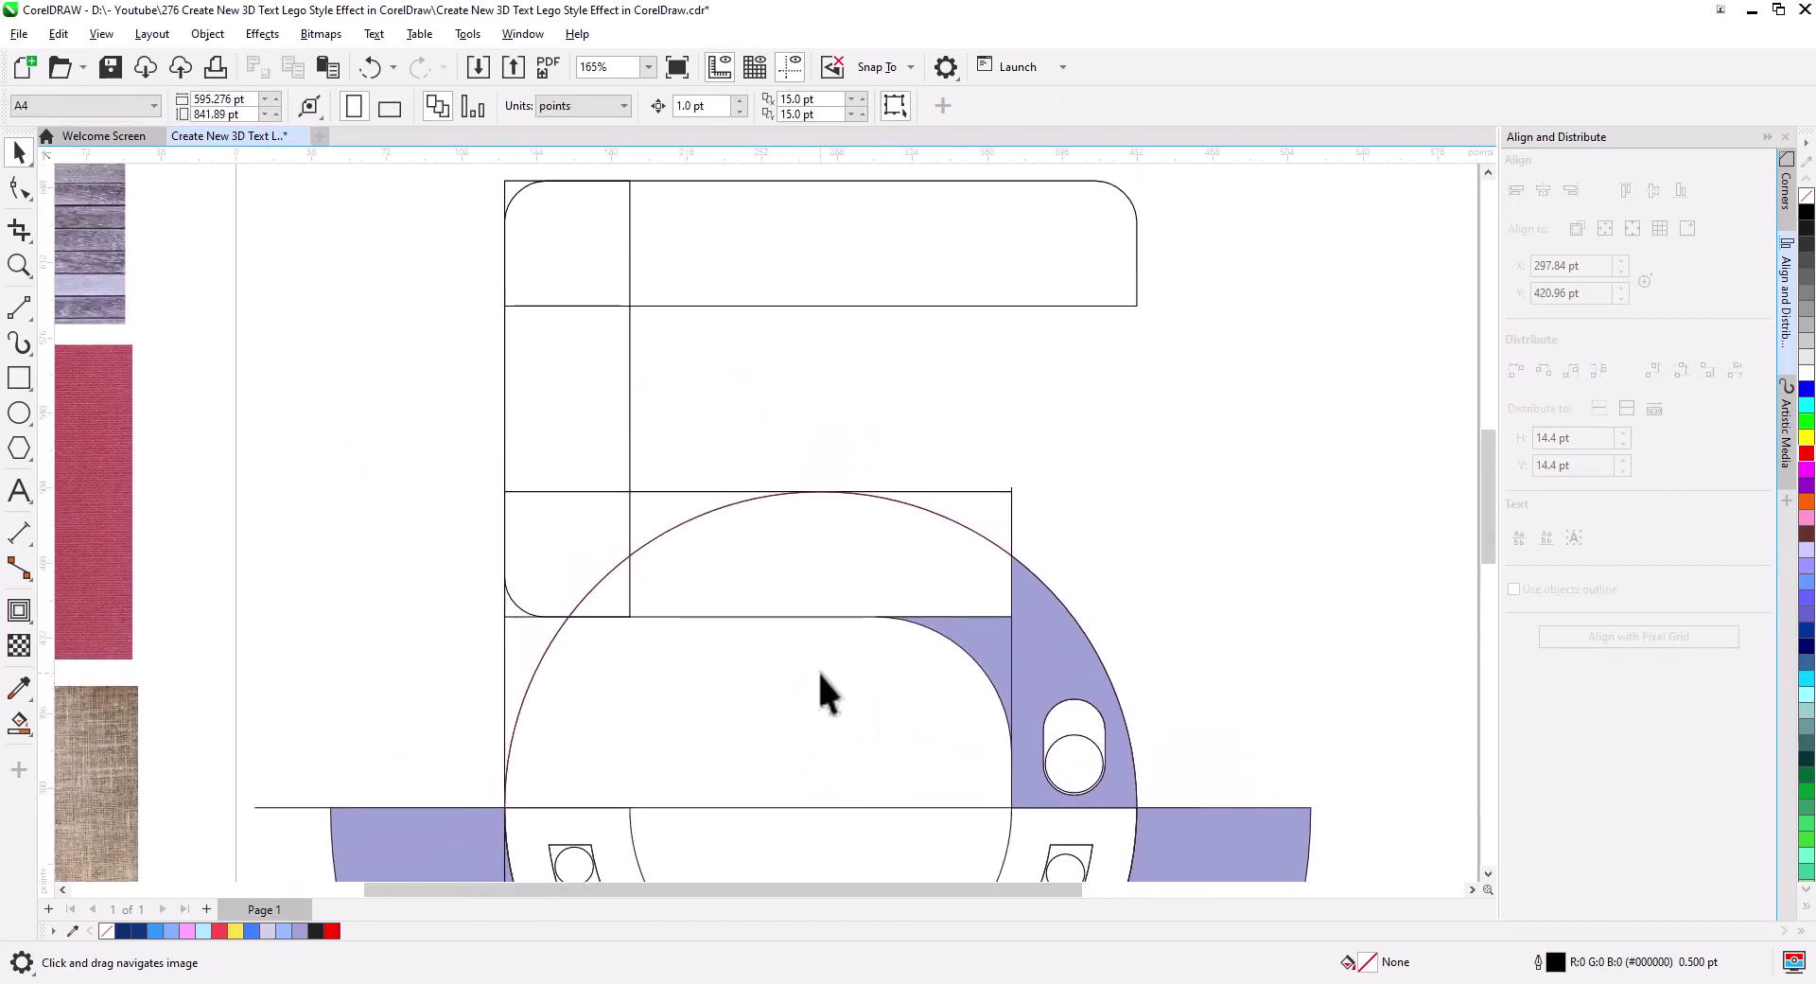
- Place a copy of the capsule in the top bar and scale it down into the corner
scroll(819, 672, "up", 3)
left_click_drag(855, 660, 705, 657)
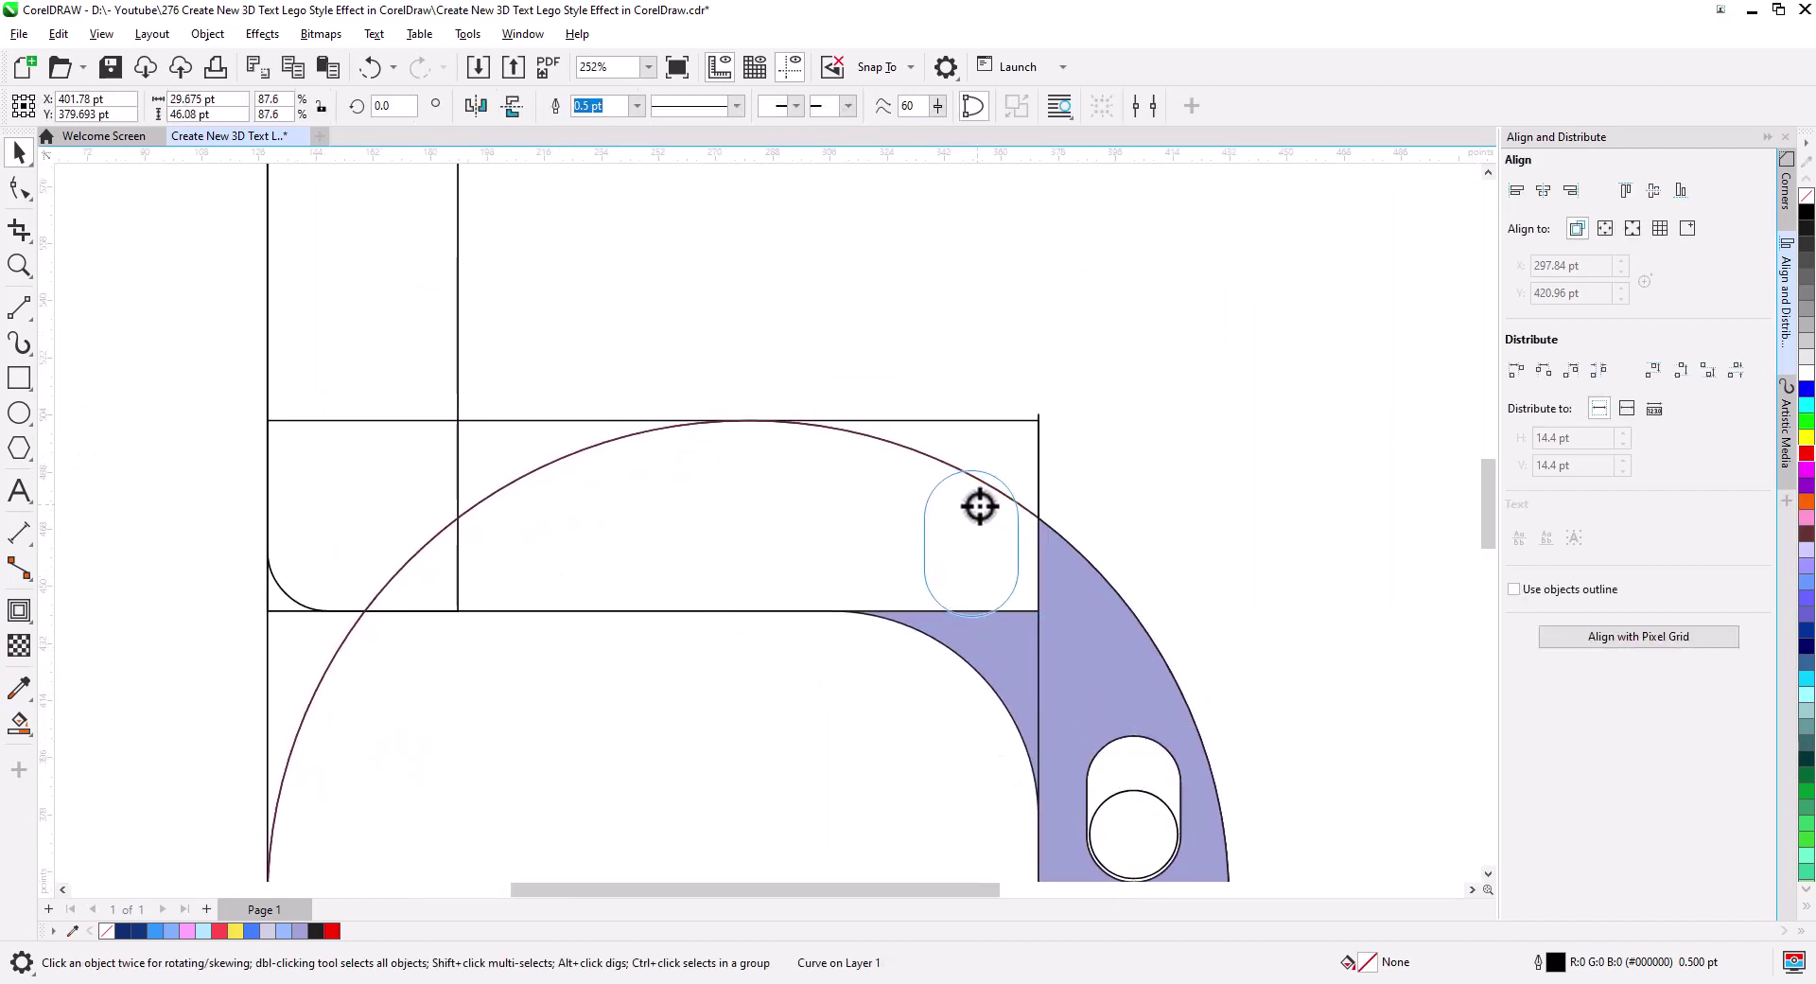
left_click_drag(1119, 777, 977, 506)
left_click(1046, 547)
left_click_drag(976, 623, 984, 585)
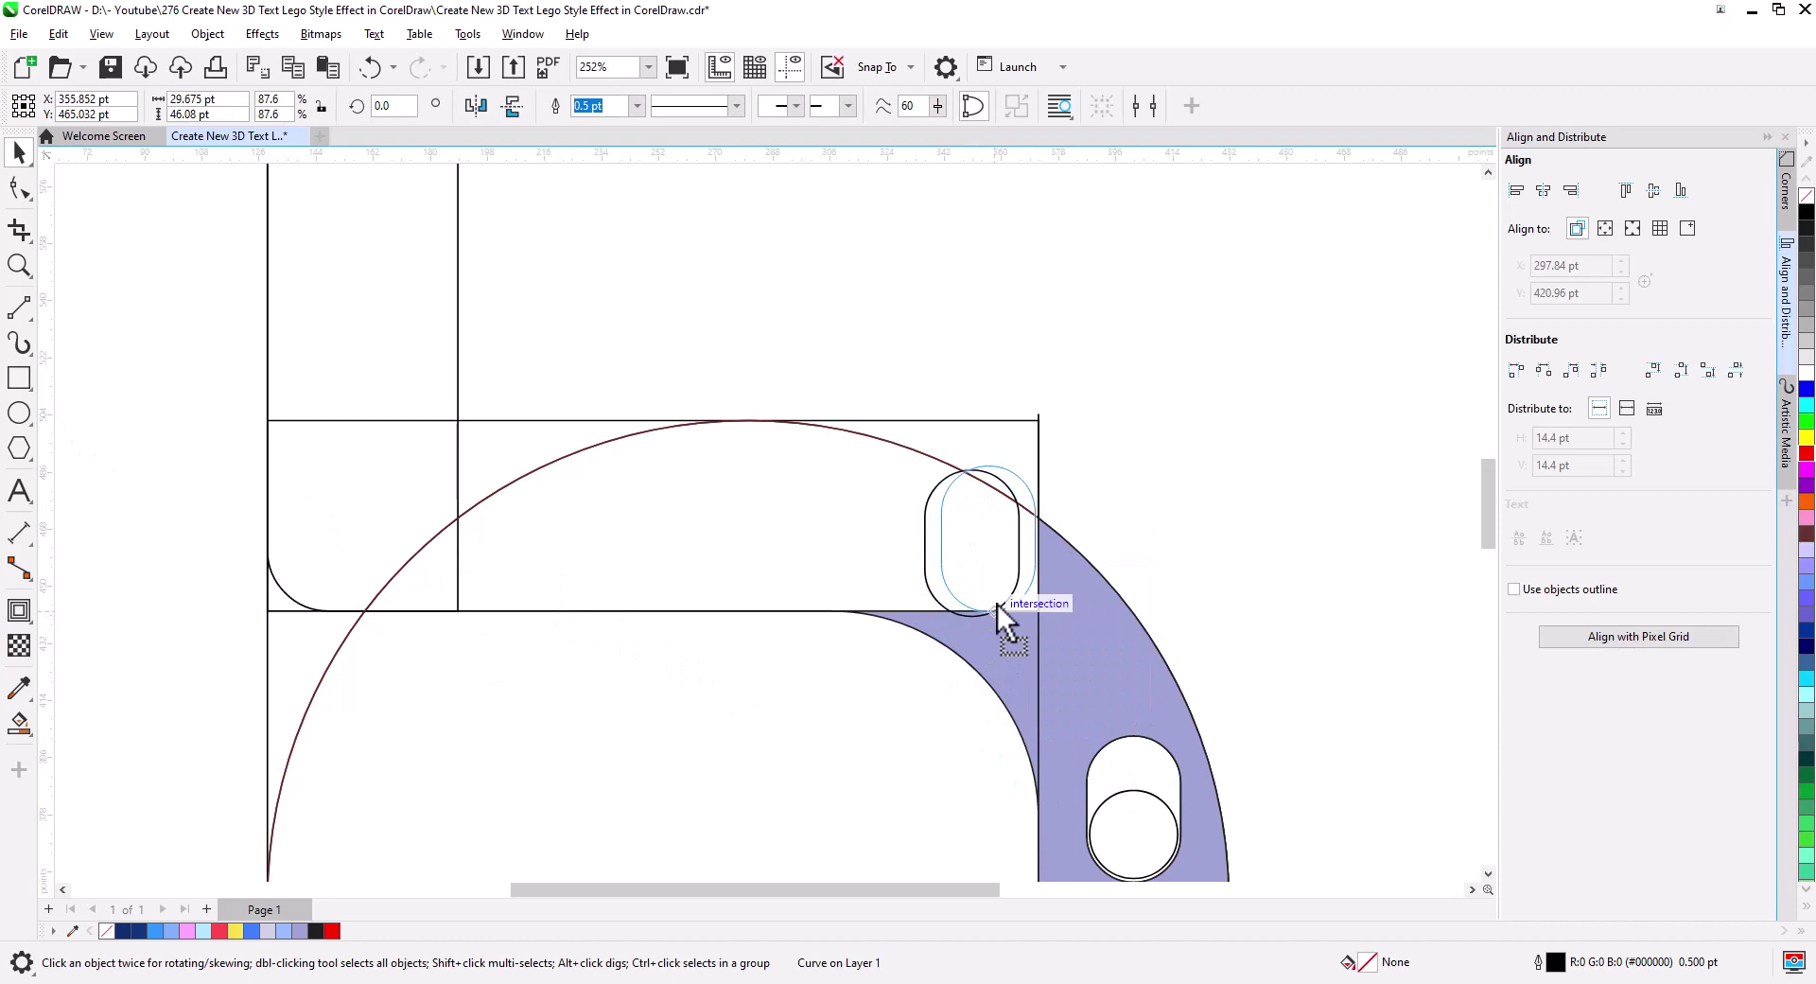
scroll(1004, 539, "up", 3)
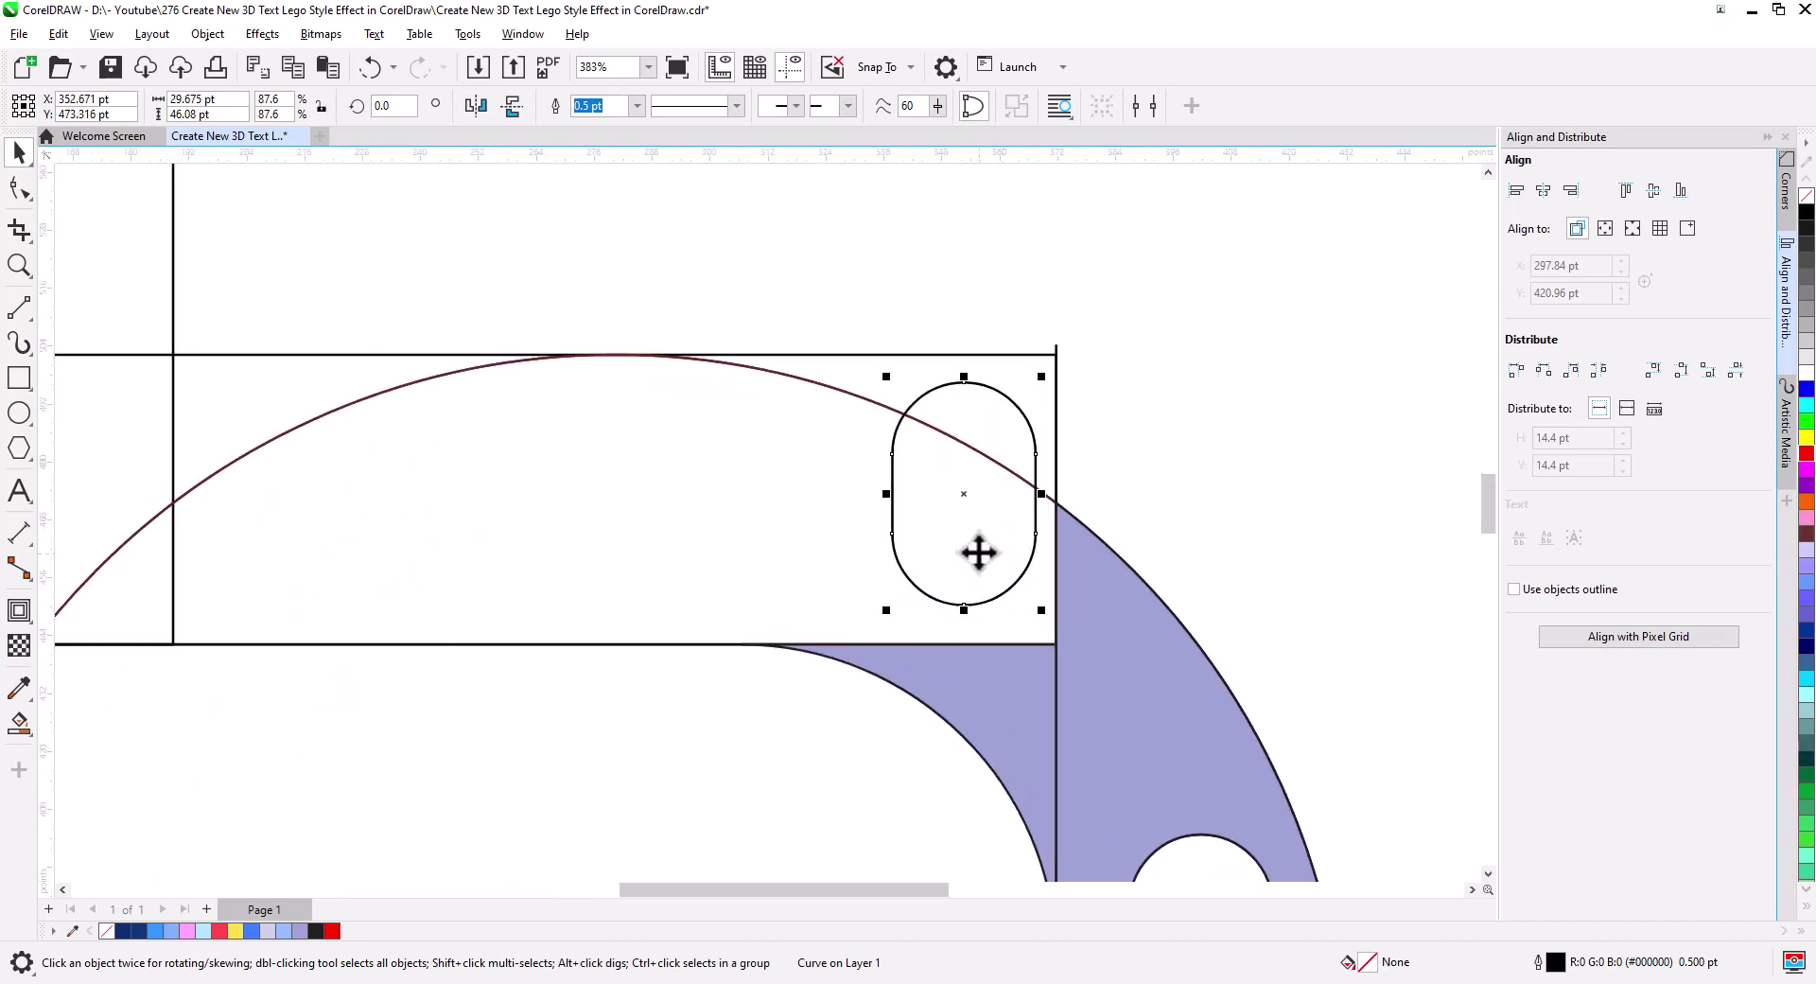
left_click_drag(892, 494, 960, 494)
key("ctrl+z")
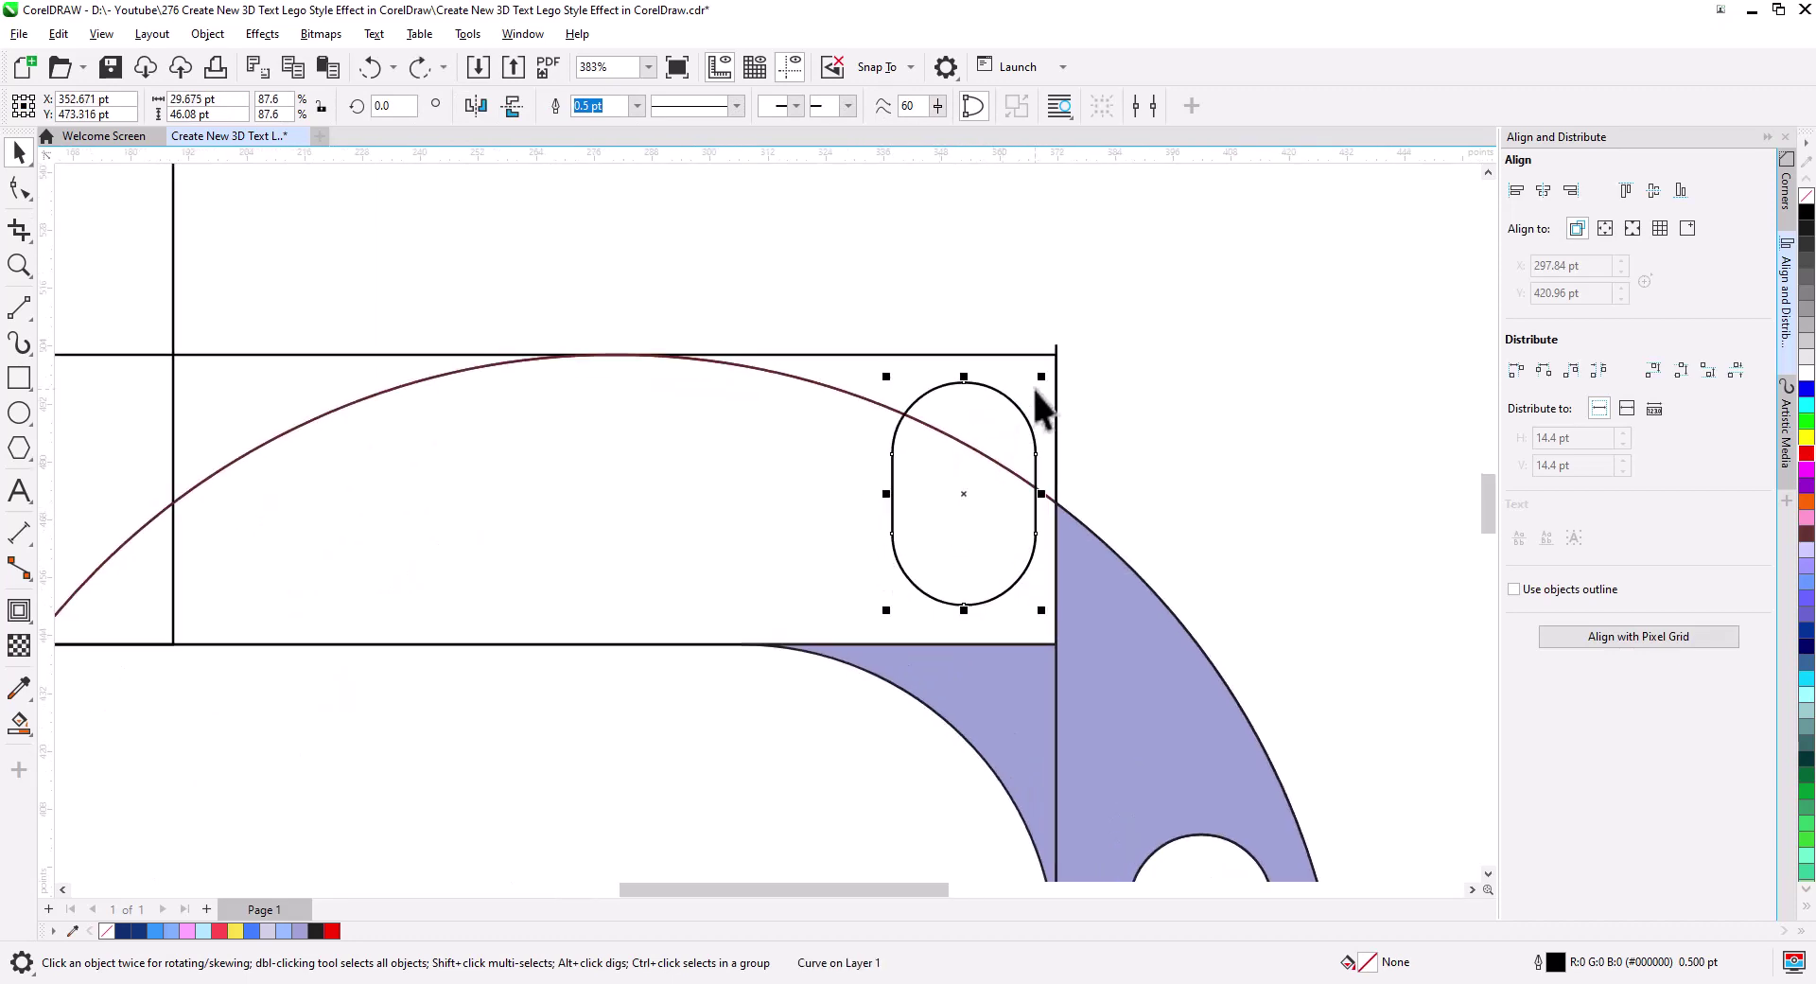
left_click_drag(1042, 402, 1021, 438)
mouse_move(995, 556)
left_mouse_down()
mouse_move(1042, 556)
mouse_move(1051, 476)
left_mouse_up()
left_click_drag(941, 438, 962, 472)
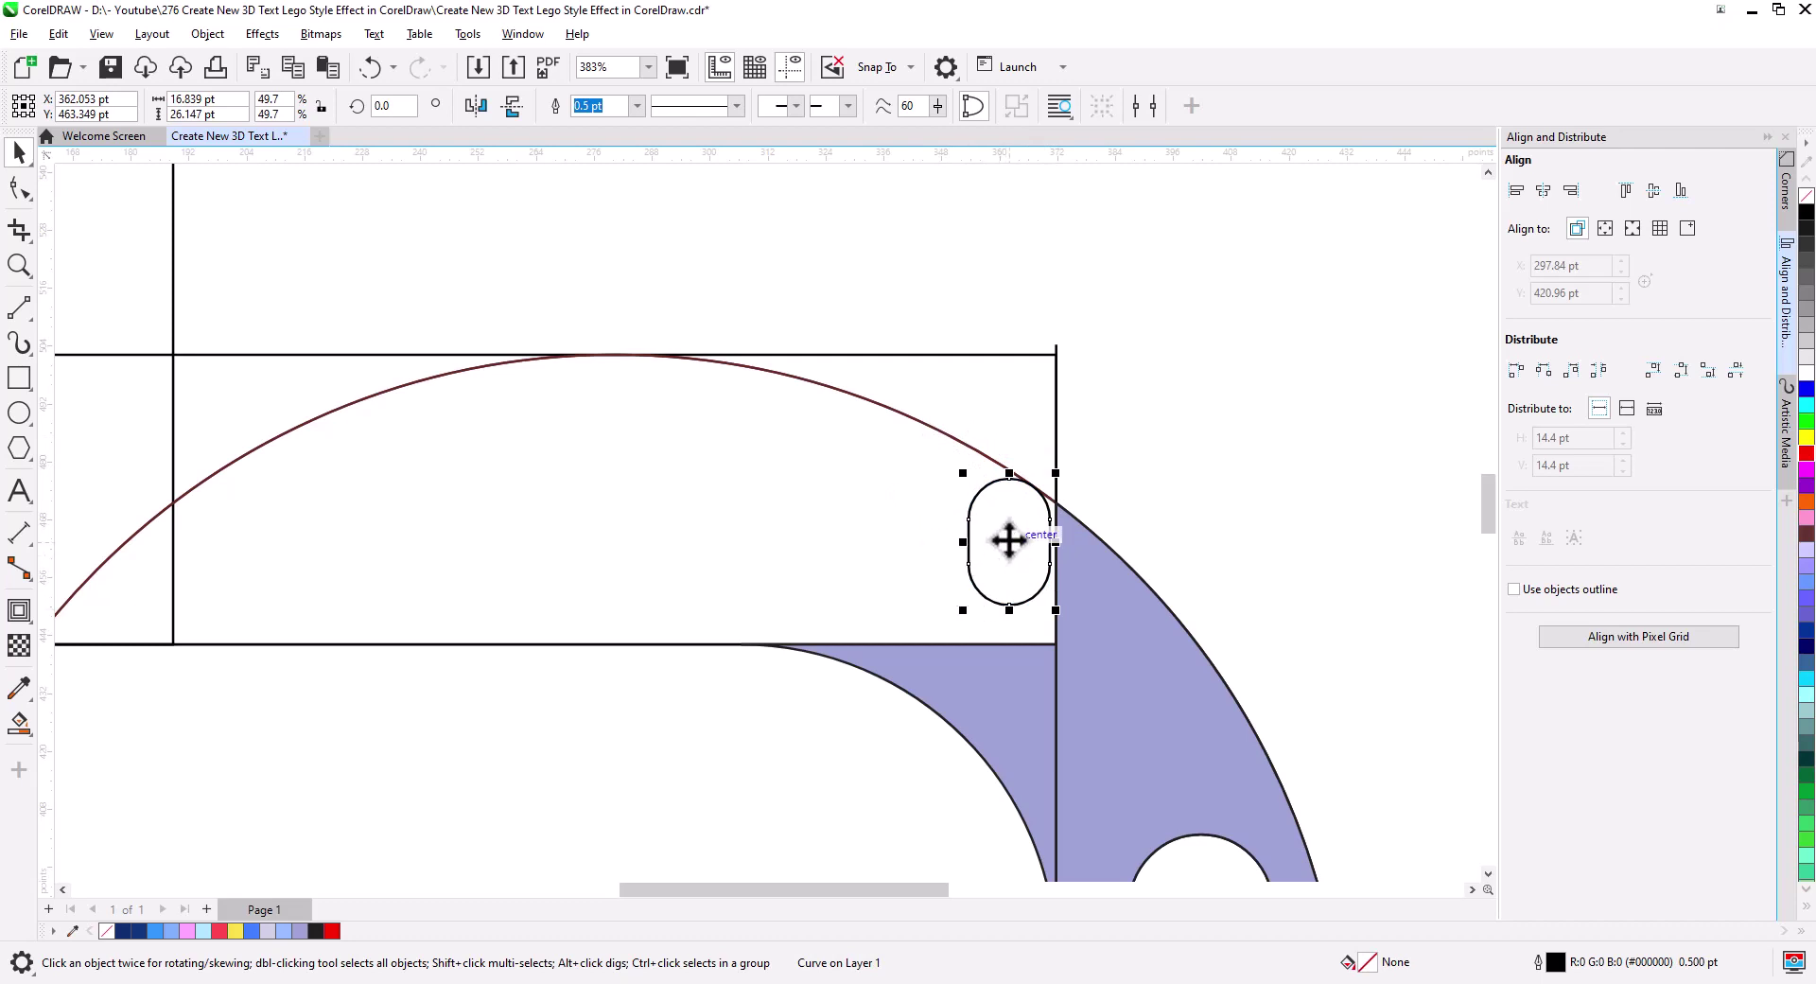
- Duplicate the capsule to its left and resize the new copy
left_click_drag(985, 570, 885, 570)
mouse_move(863, 472)
left_mouse_down()
mouse_move(795, 423)
mouse_move(813, 407)
left_mouse_up()
left_click_drag(819, 613, 814, 640)
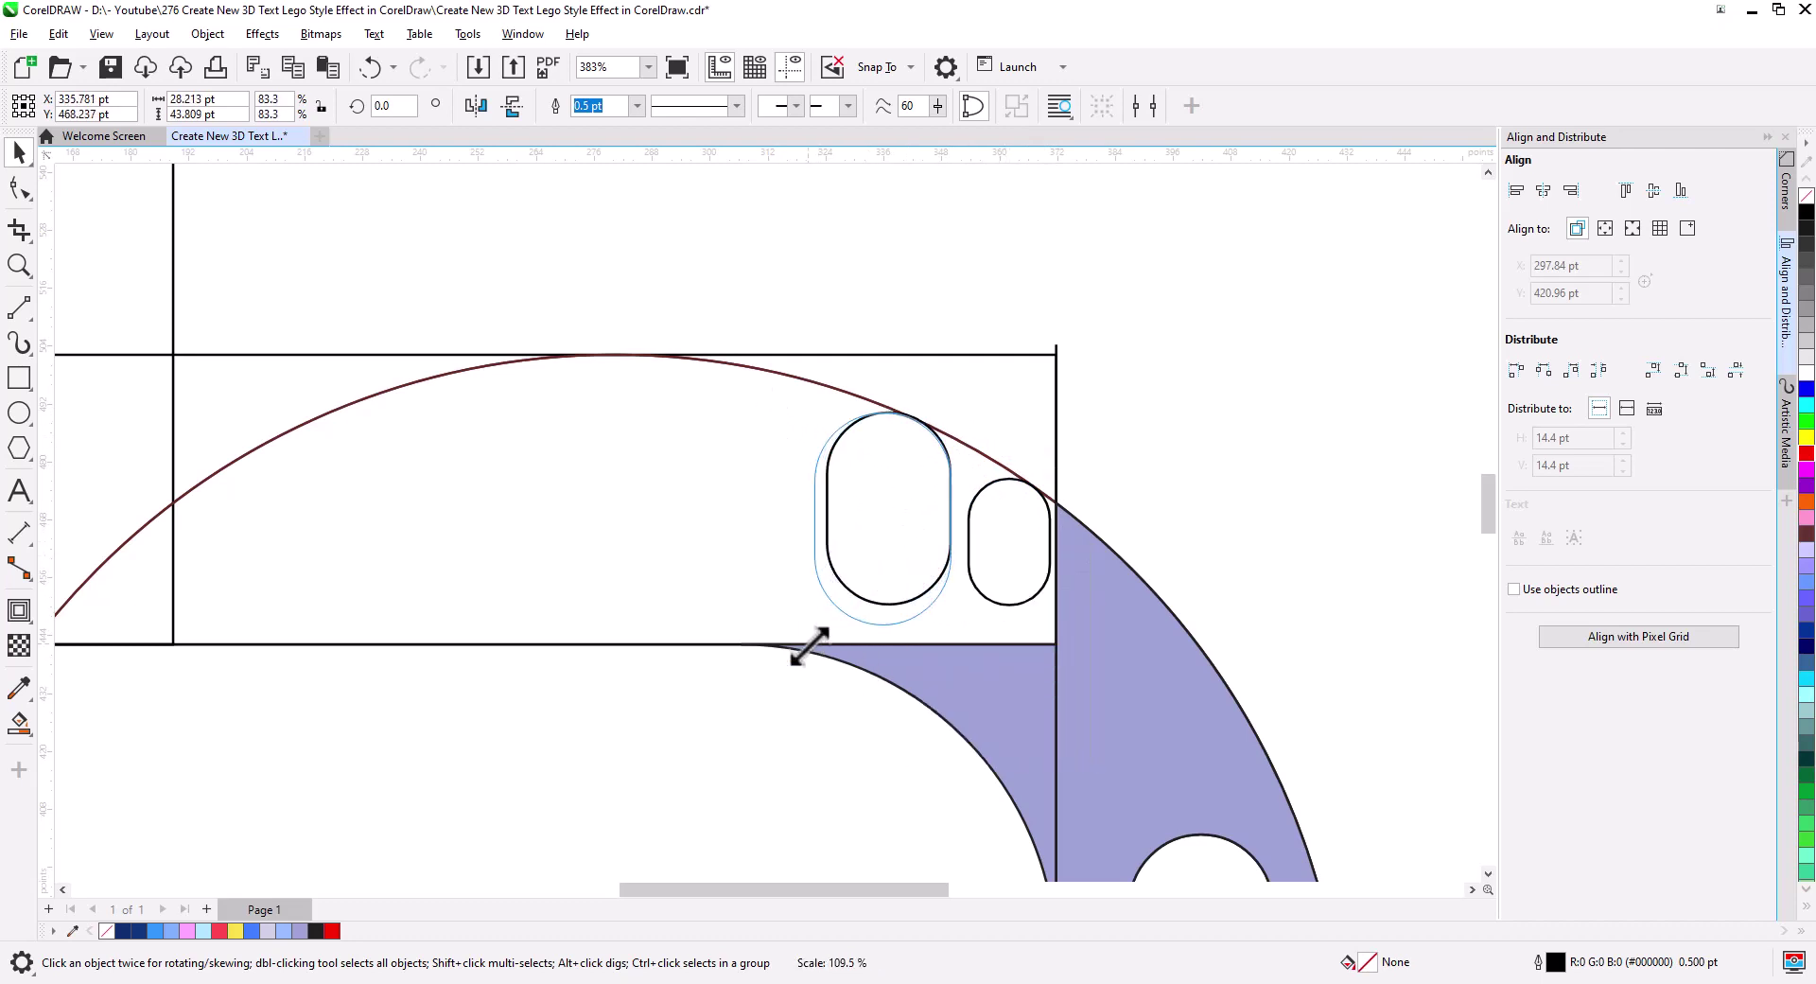
left_click_drag(905, 624, 821, 638)
left_click_drag(826, 411, 832, 421)
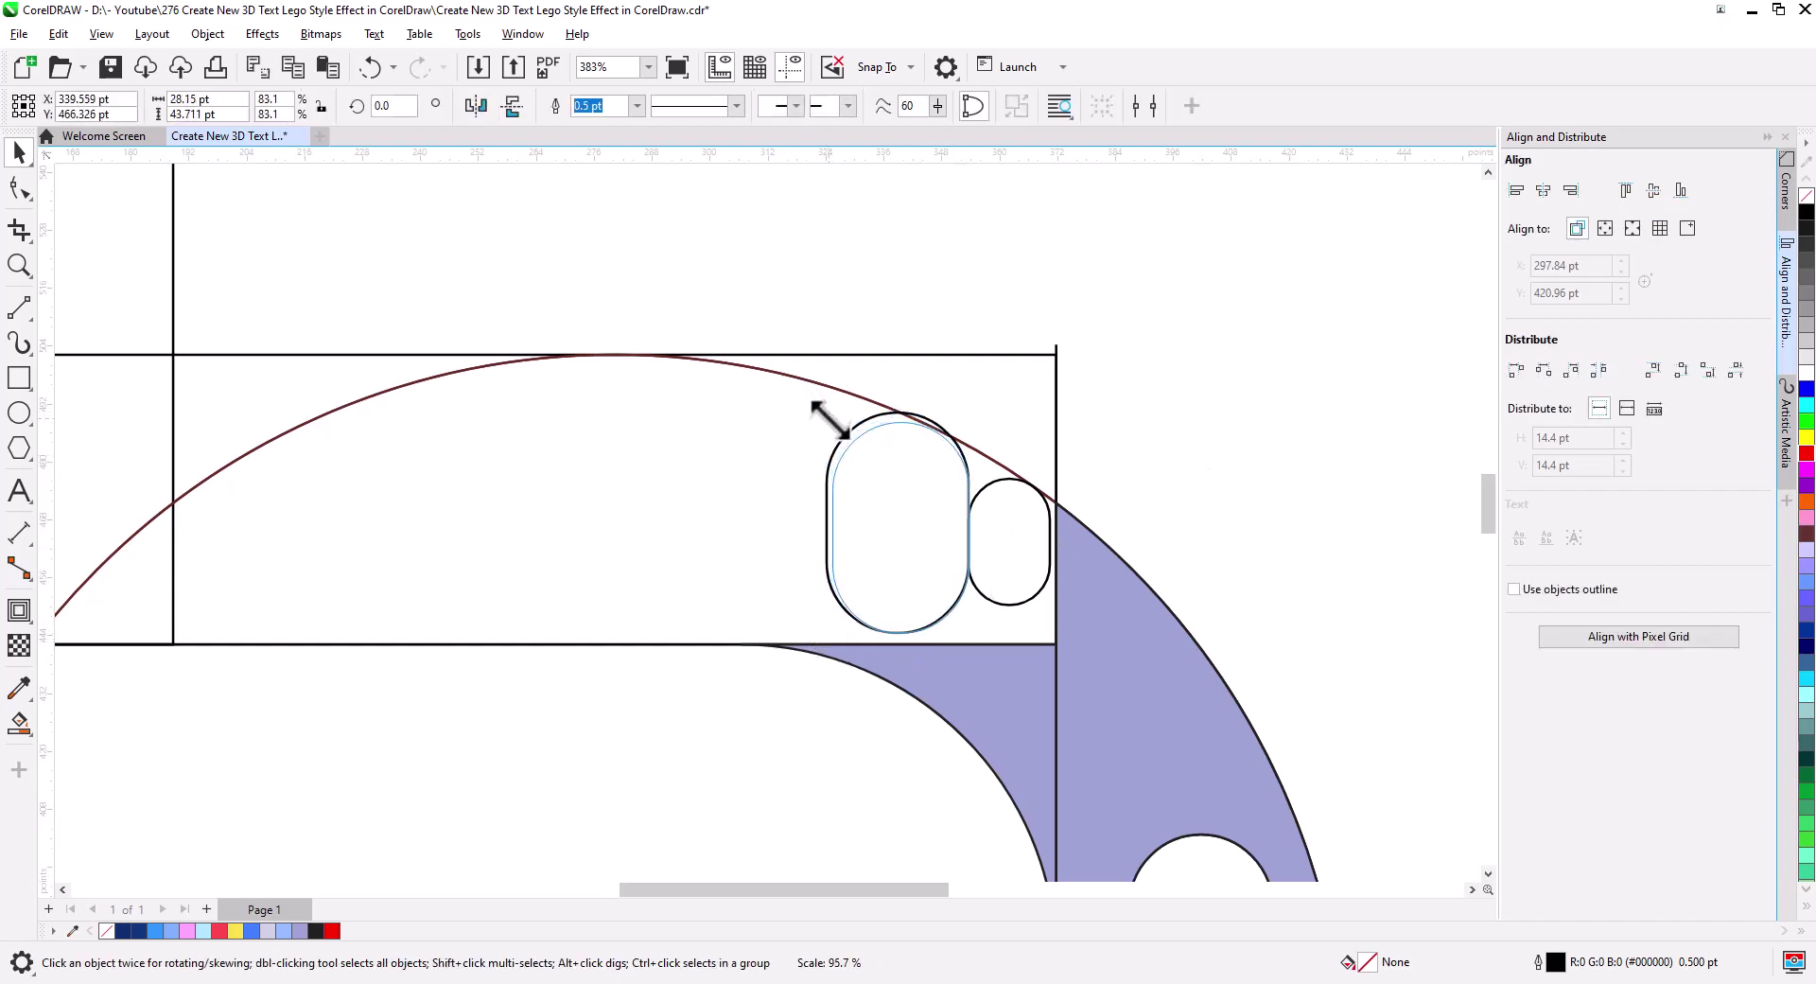
- Add a horizontal capsule copy, rotated and scaled to fit under the arc
left_click_drag(919, 539, 769, 555)
left_click(725, 527)
mouse_move(657, 422)
left_mouse_down()
mouse_move(661, 586)
mouse_move(678, 388)
mouse_move(696, 367)
left_mouse_up()
mouse_move(741, 527)
left_mouse_down()
mouse_move(843, 479)
mouse_move(839, 507)
left_mouse_up()
left_click_drag(847, 362, 843, 365)
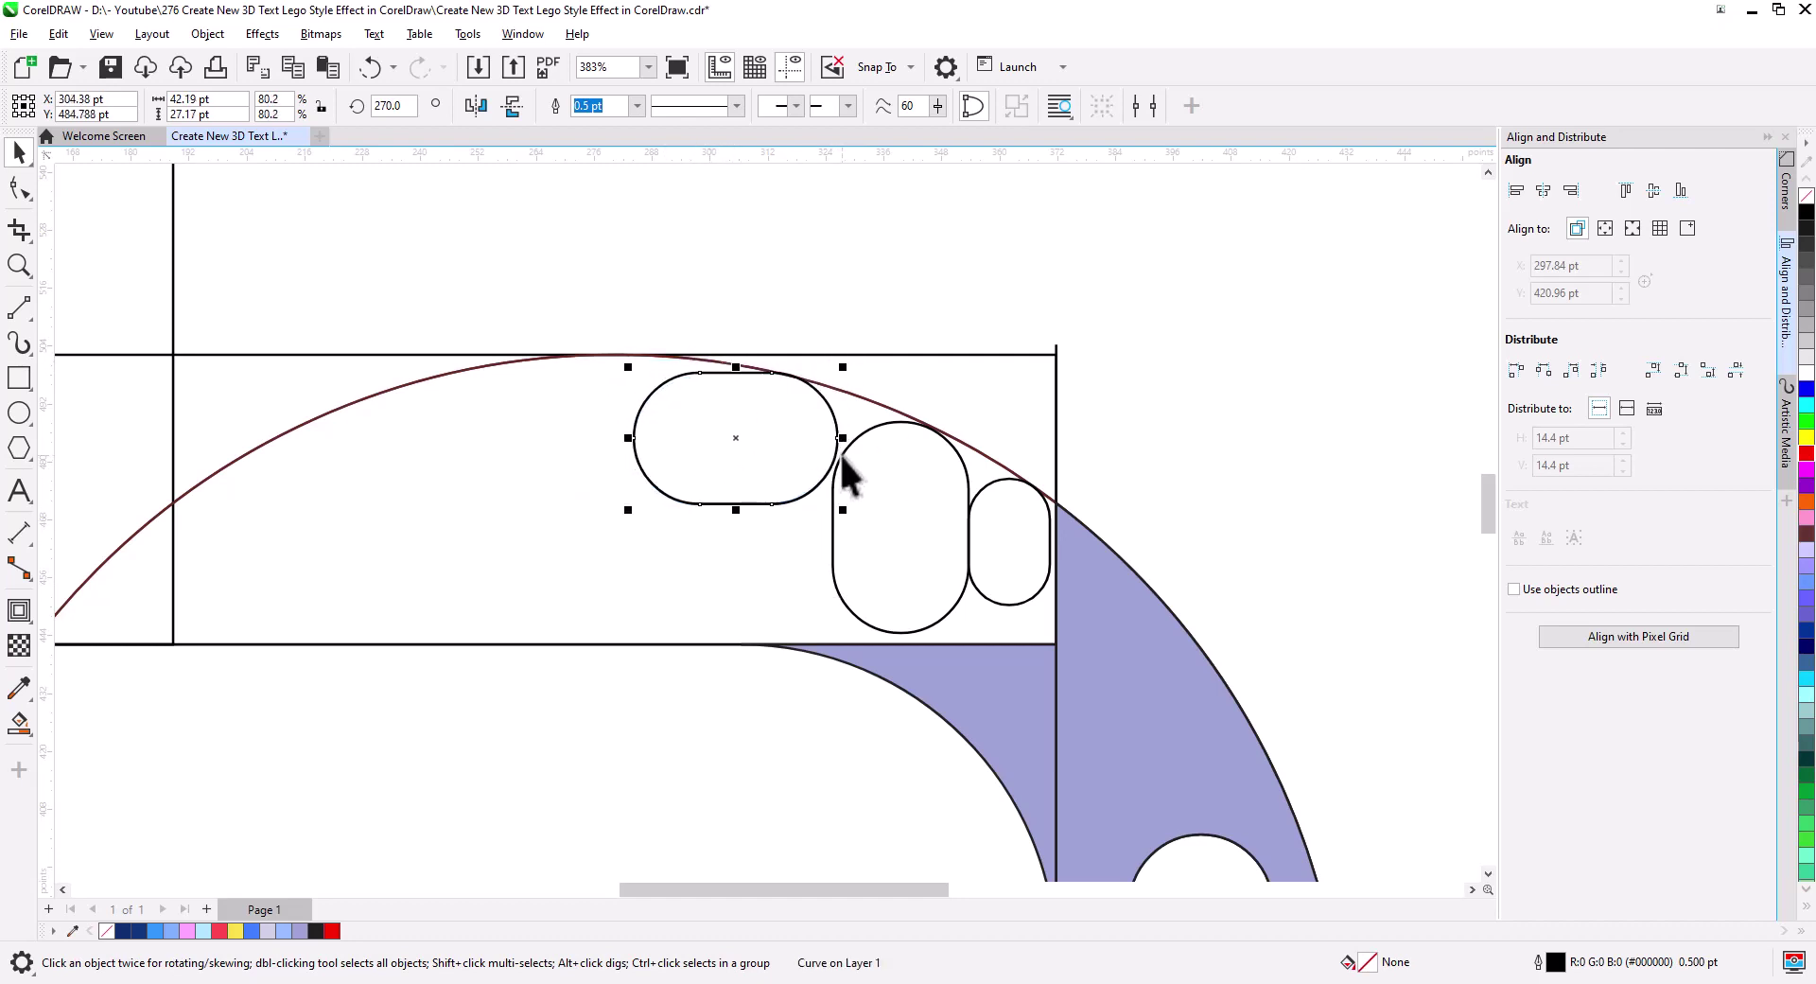
left_click(903, 506)
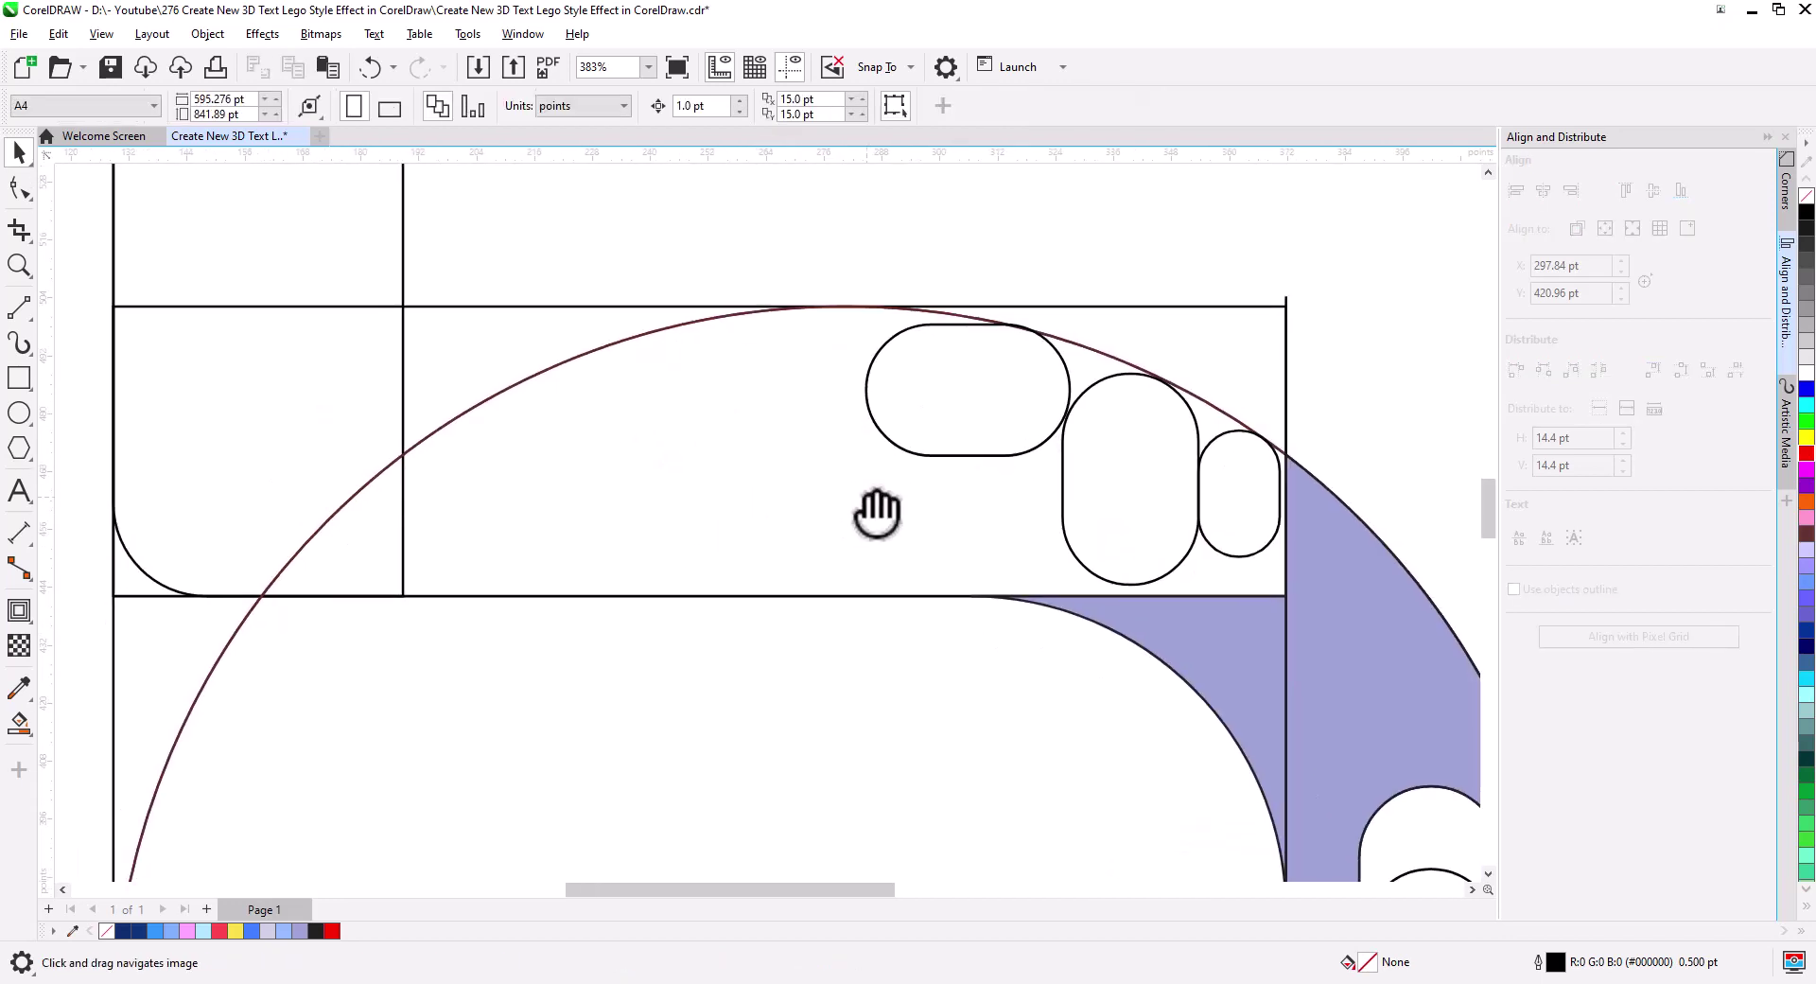
- Lower the large top rectangle's top edge and stretch the horizontal capsule's left end further left
left_click(613, 304)
left_click_drag(698, 299, 700, 315)
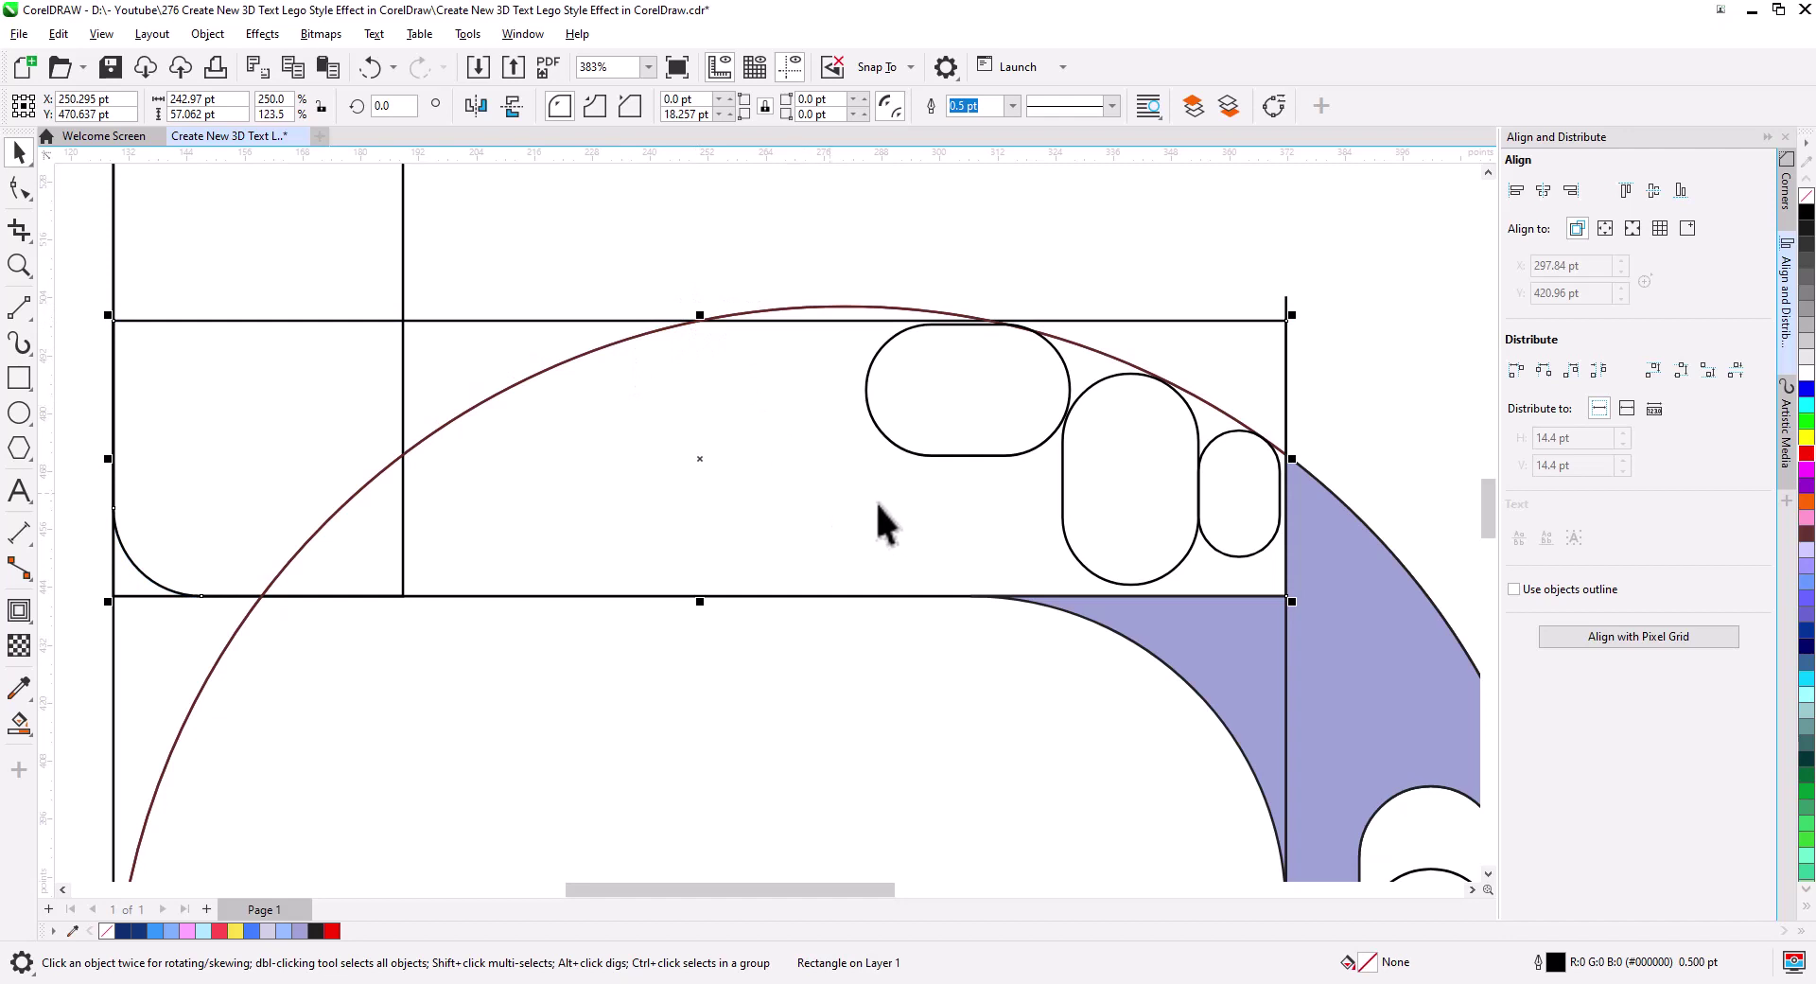
scroll(876, 511, "down", 3)
scroll(829, 615, "up", 1)
scroll(851, 567, "up", 1)
key("Tab")
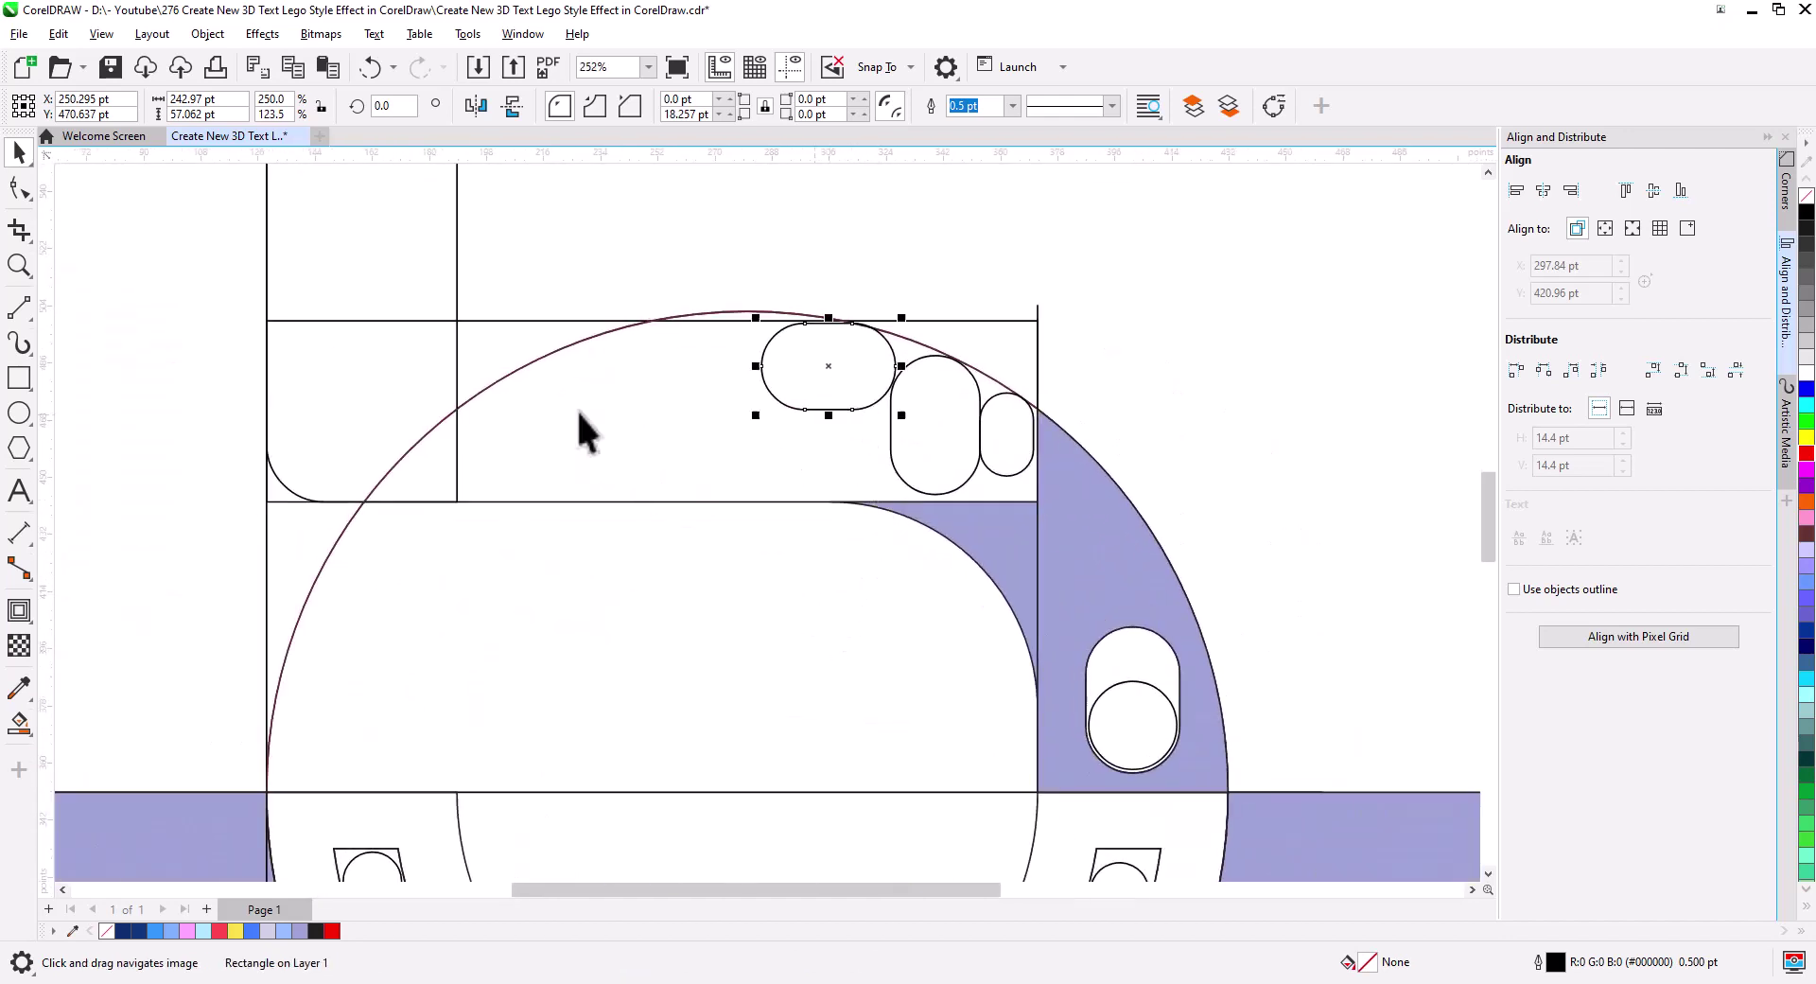
key("F10")
left_click_drag(804, 410, 717, 415)
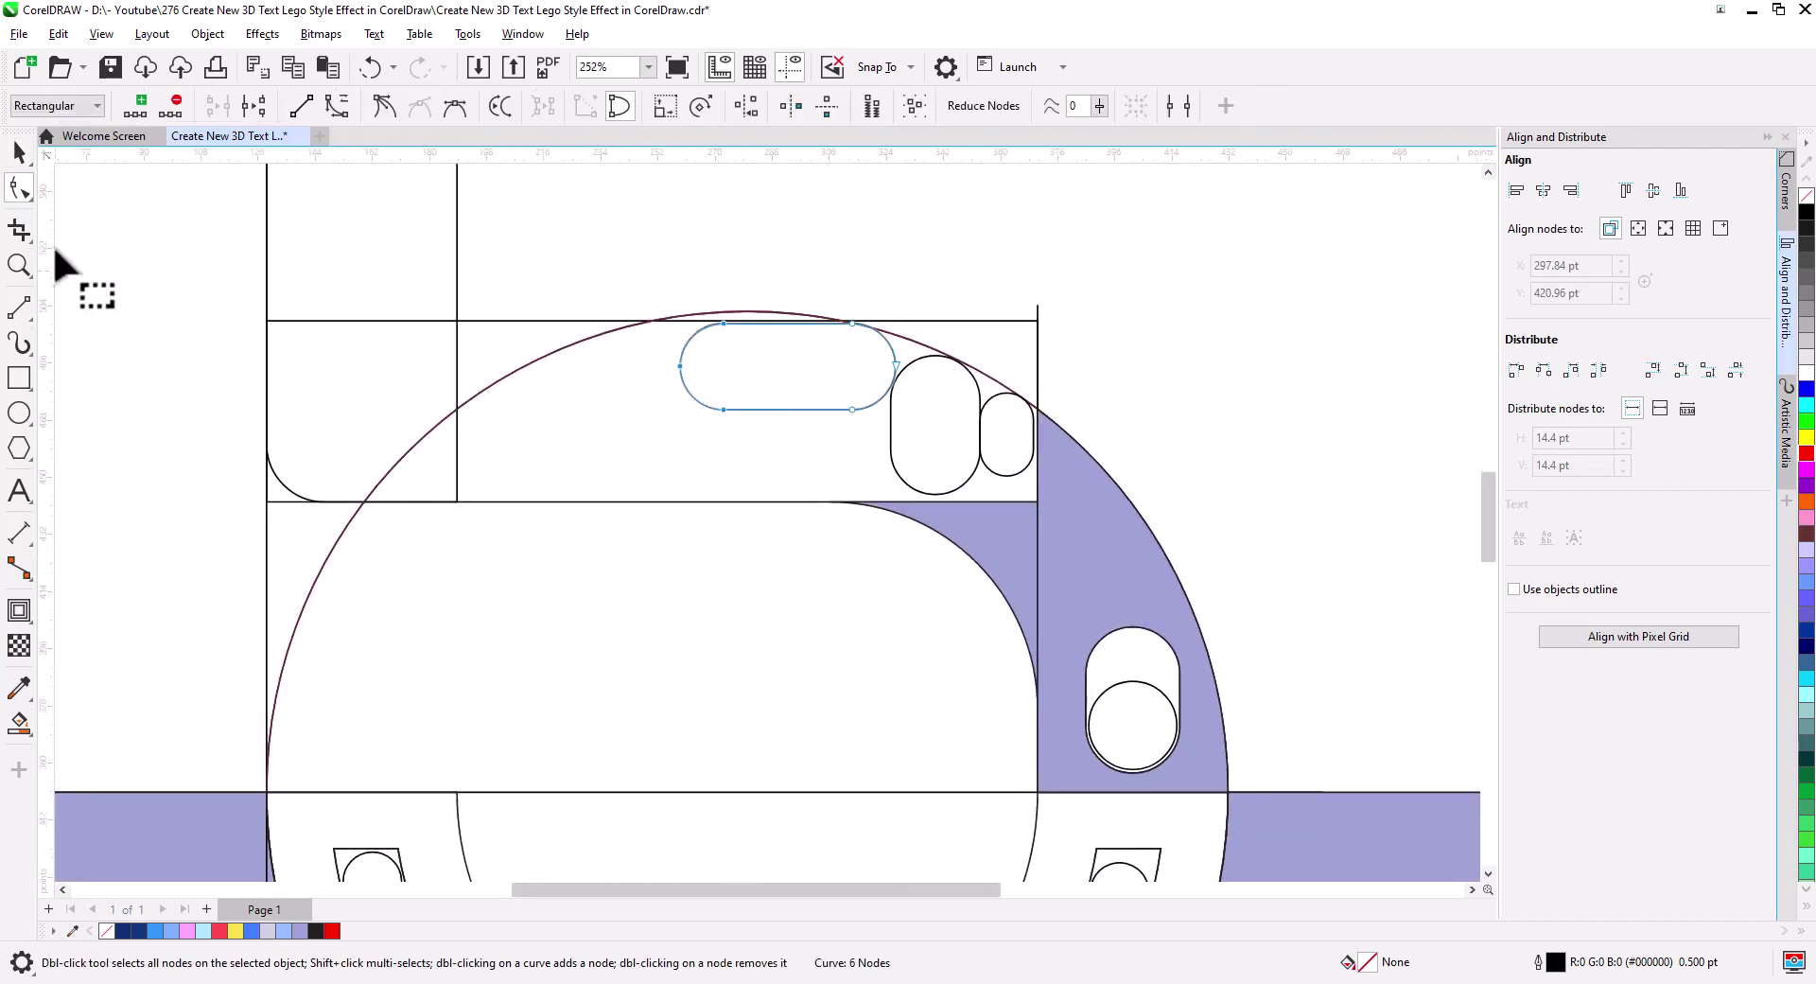
key("space")
scroll(435, 552, "down", 1)
- Draw a small circle in the top bar left of the horizontal capsule
key("F7")
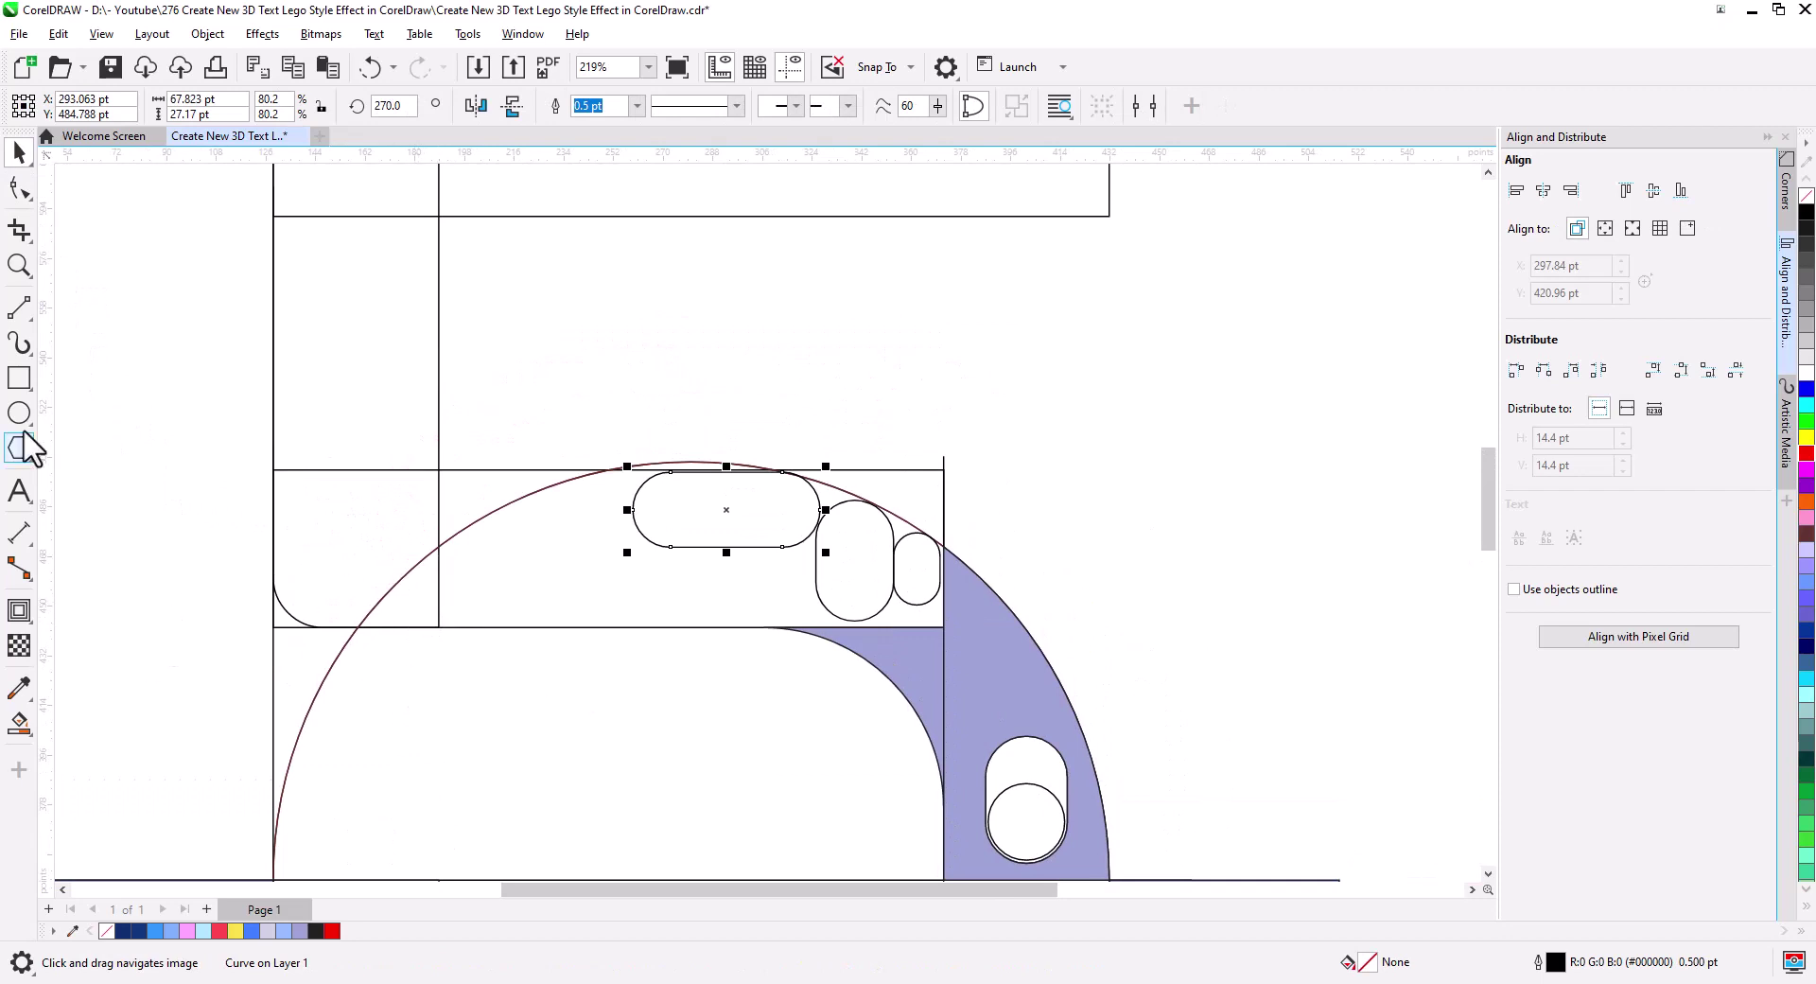
left_click_drag(645, 624, 509, 490)
key("space")
left_click_drag(580, 560, 564, 546)
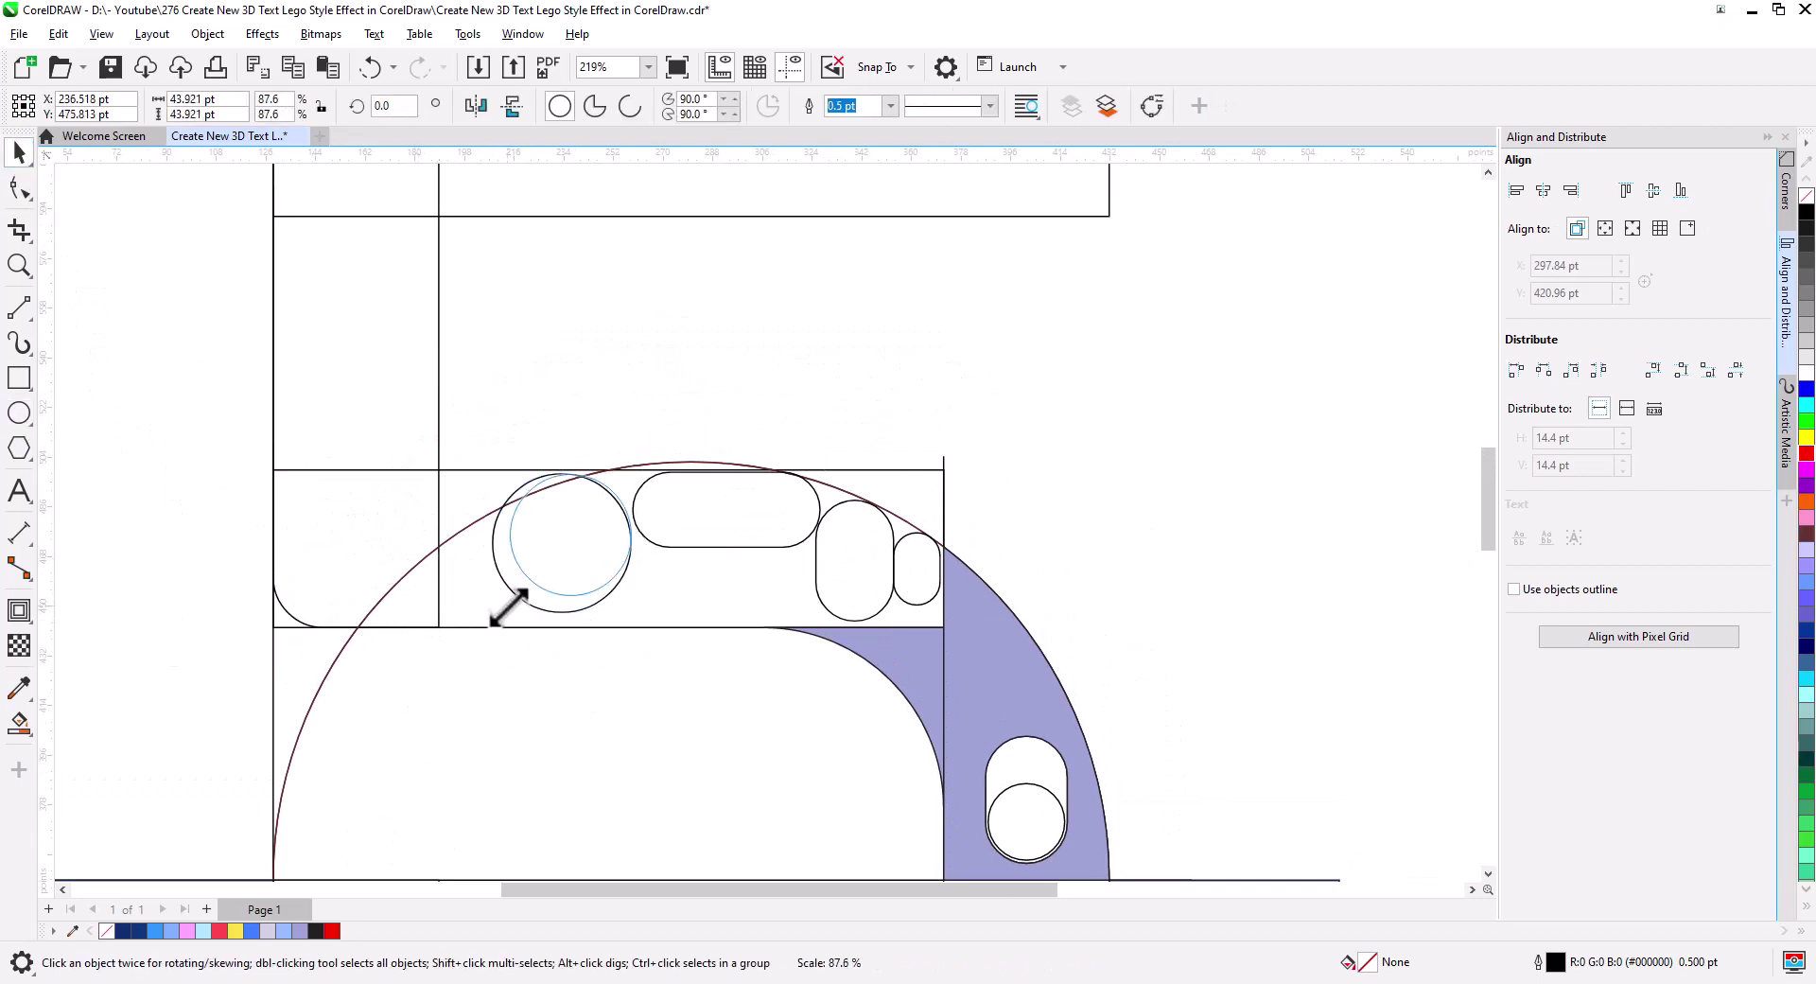
left_click_drag(507, 608, 516, 588)
left_click(681, 511, "shift")
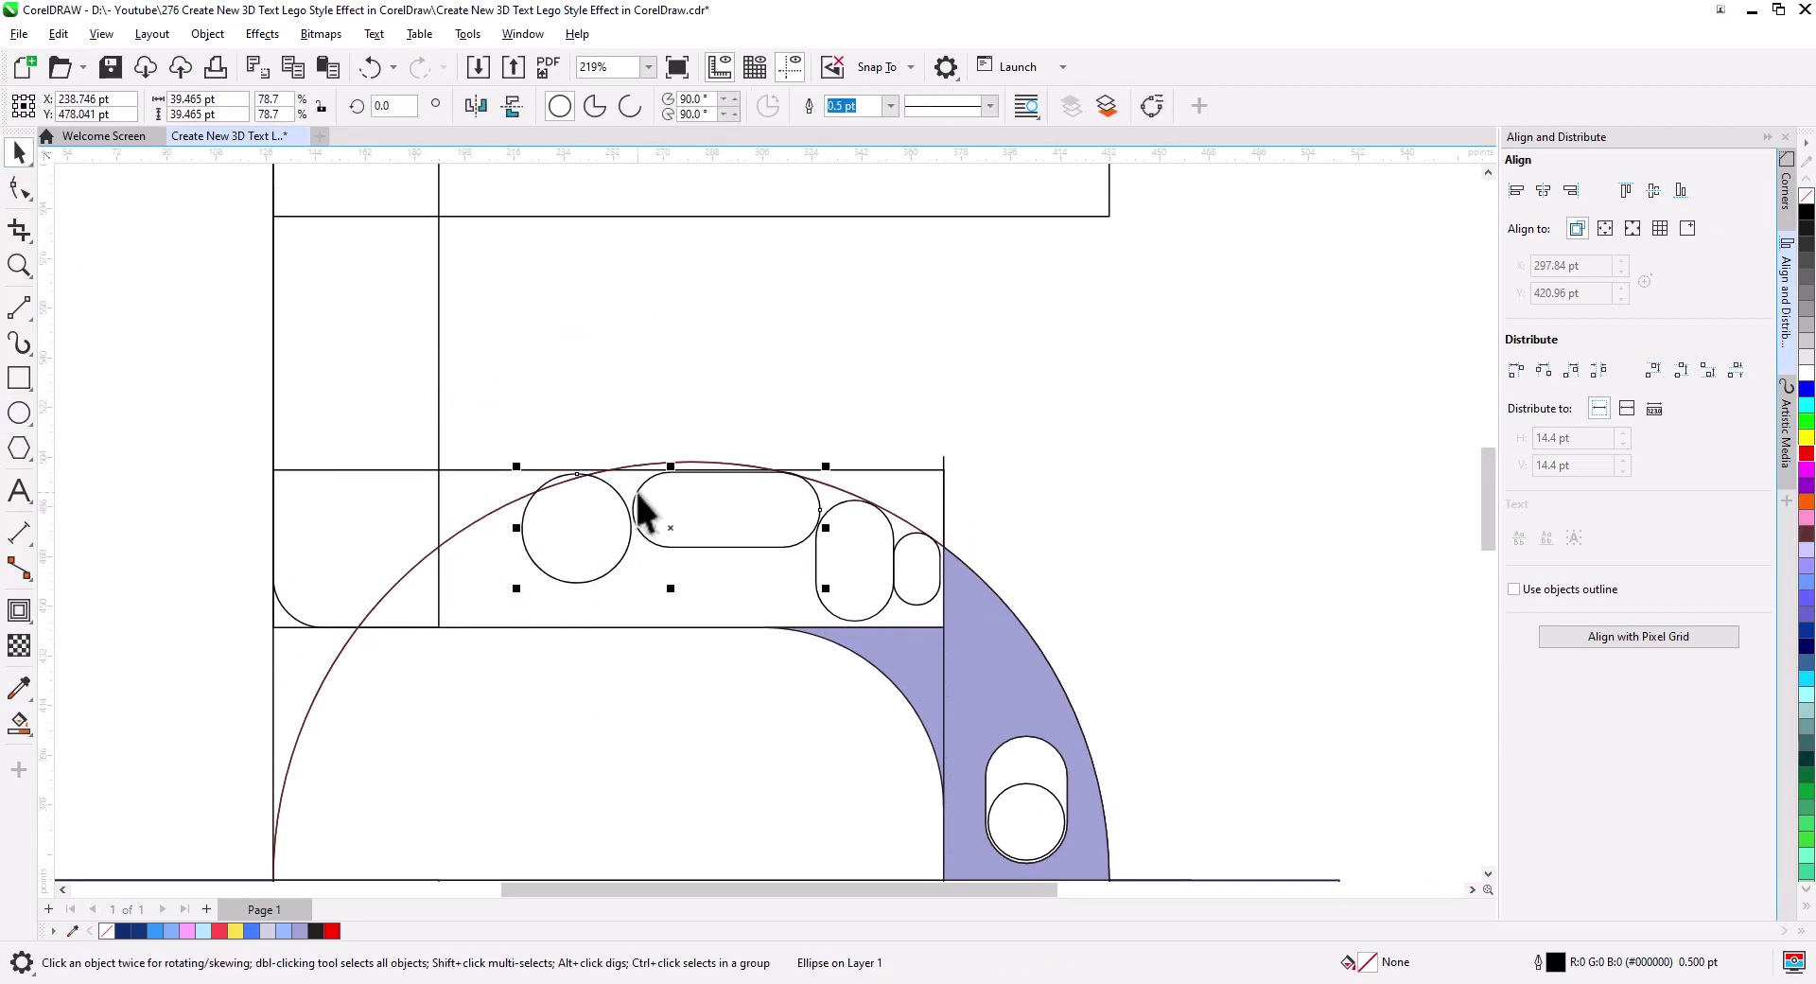
left_click(1234, 402)
scroll(1112, 500, "up", 2)
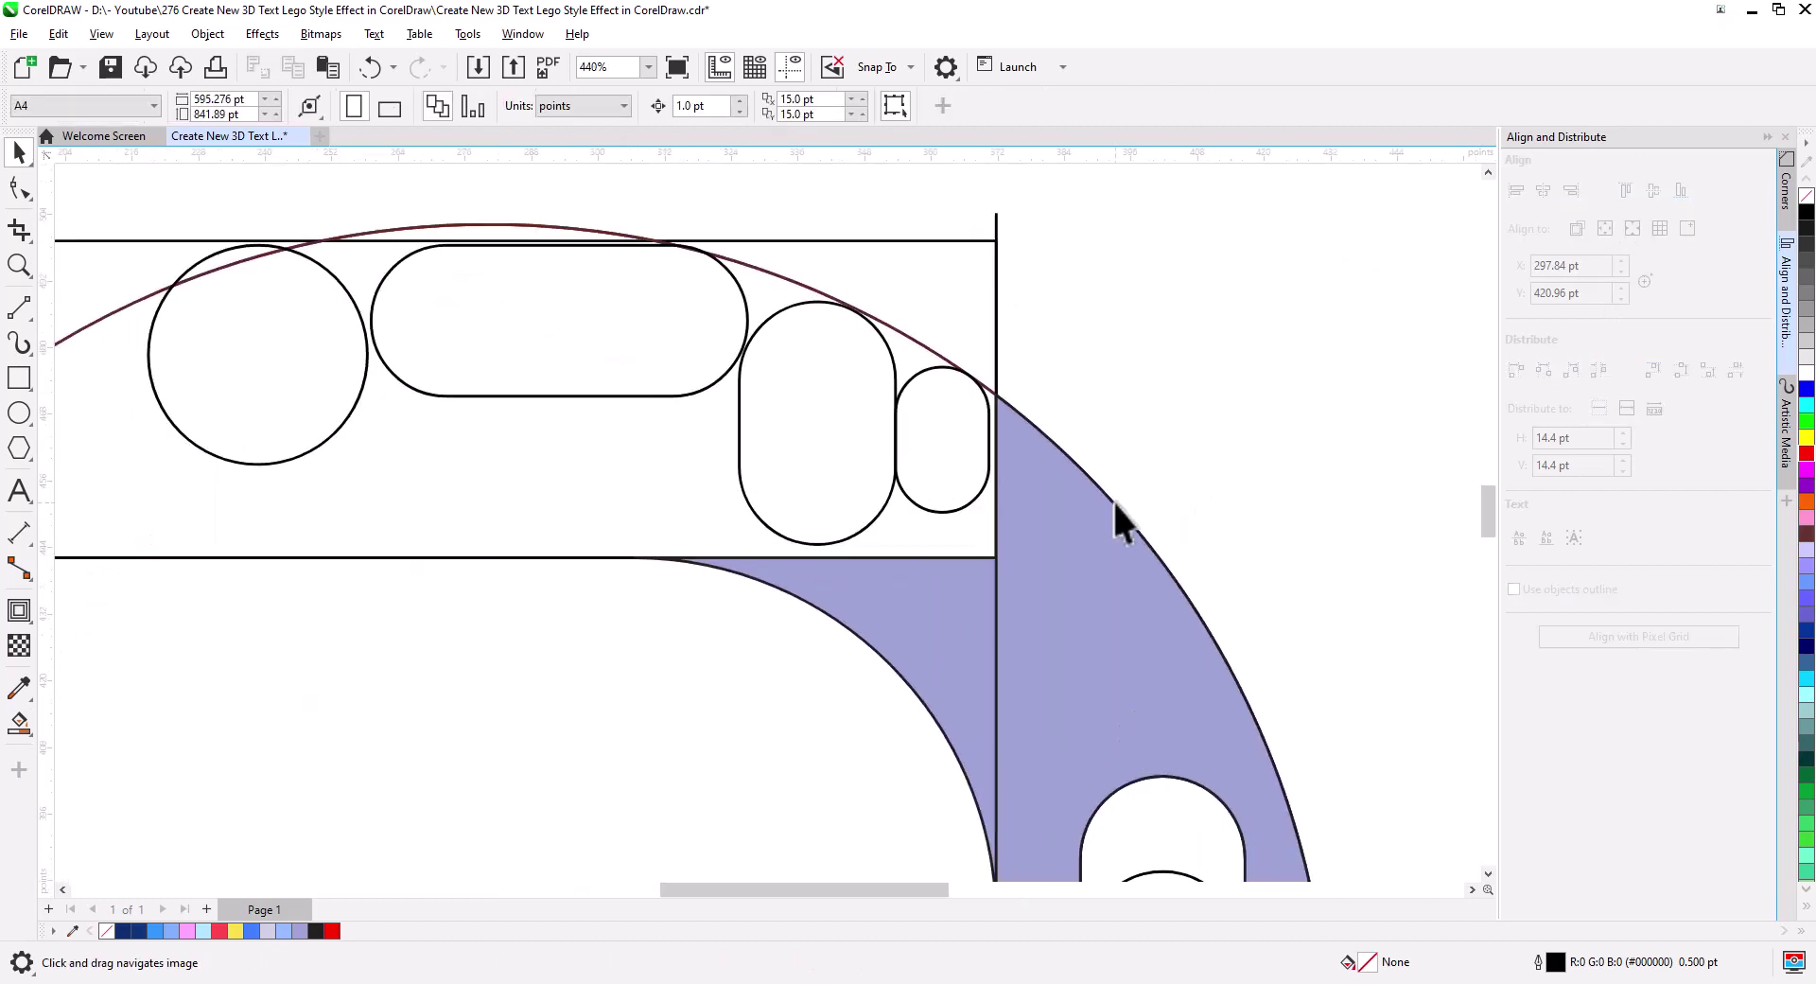
- Draw a Freehand curve under the studs reaching up to the left divider line
left_click(23, 321)
left_click(80, 313)
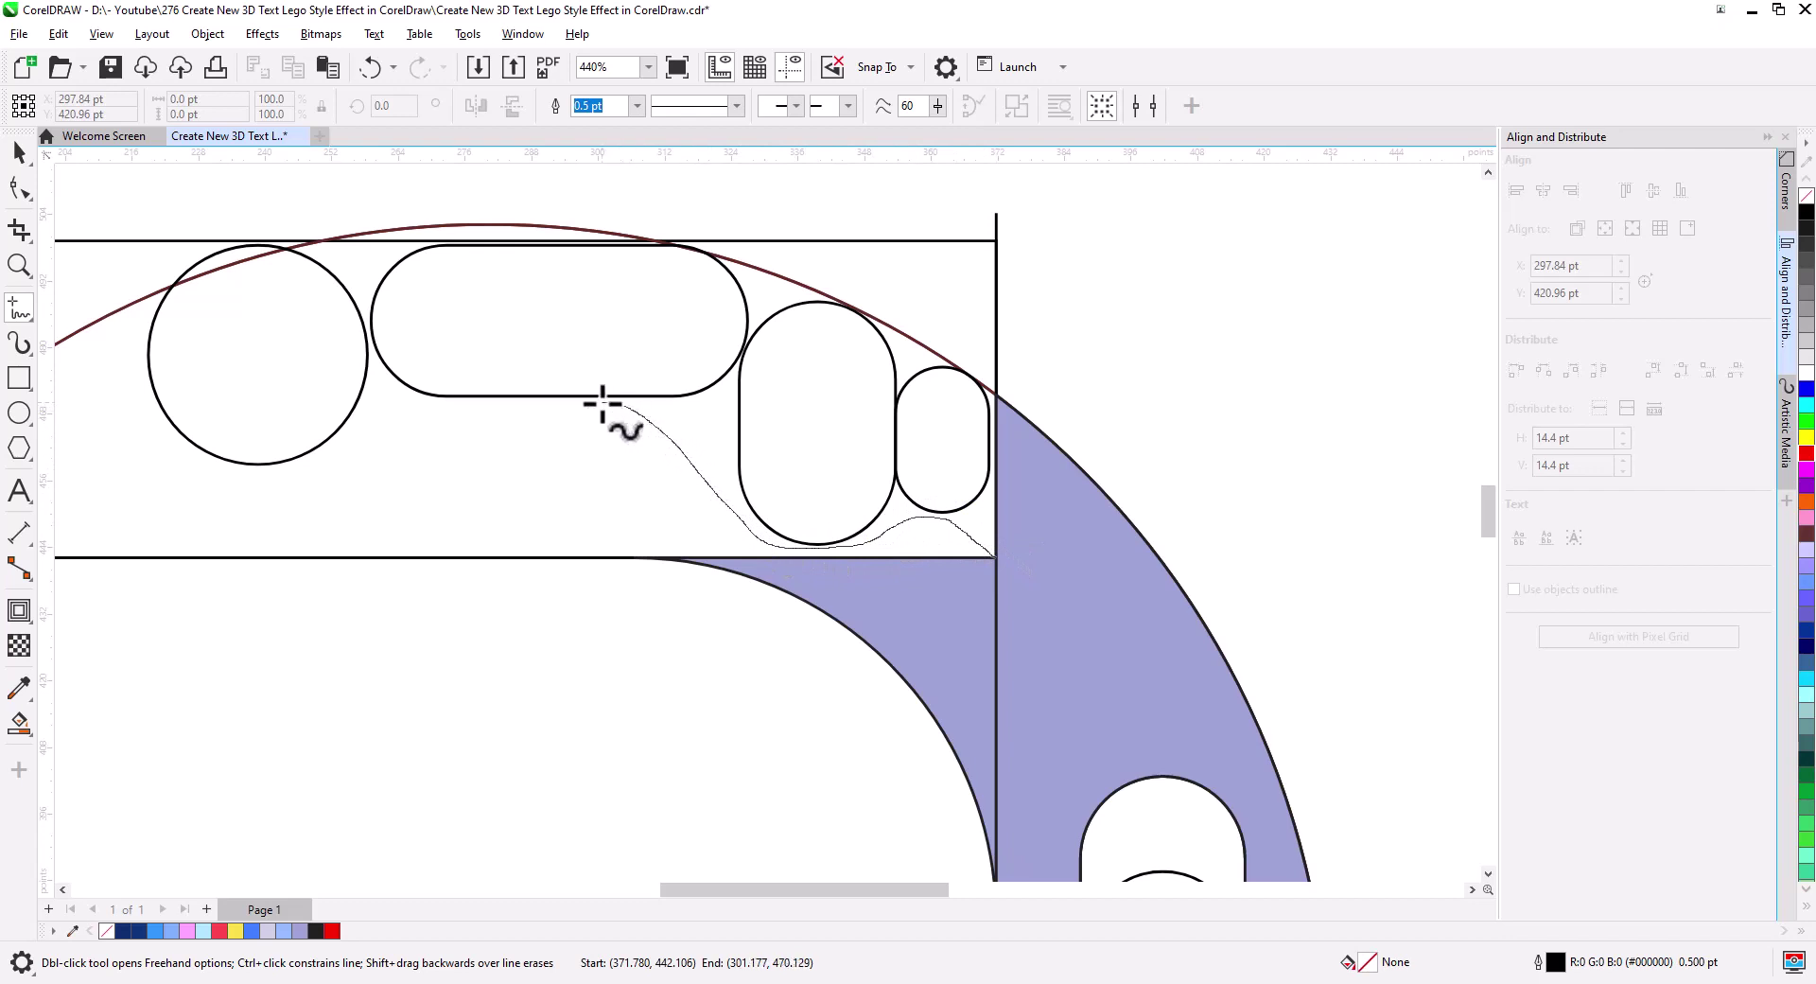
left_click_drag(603, 404, 114, 424)
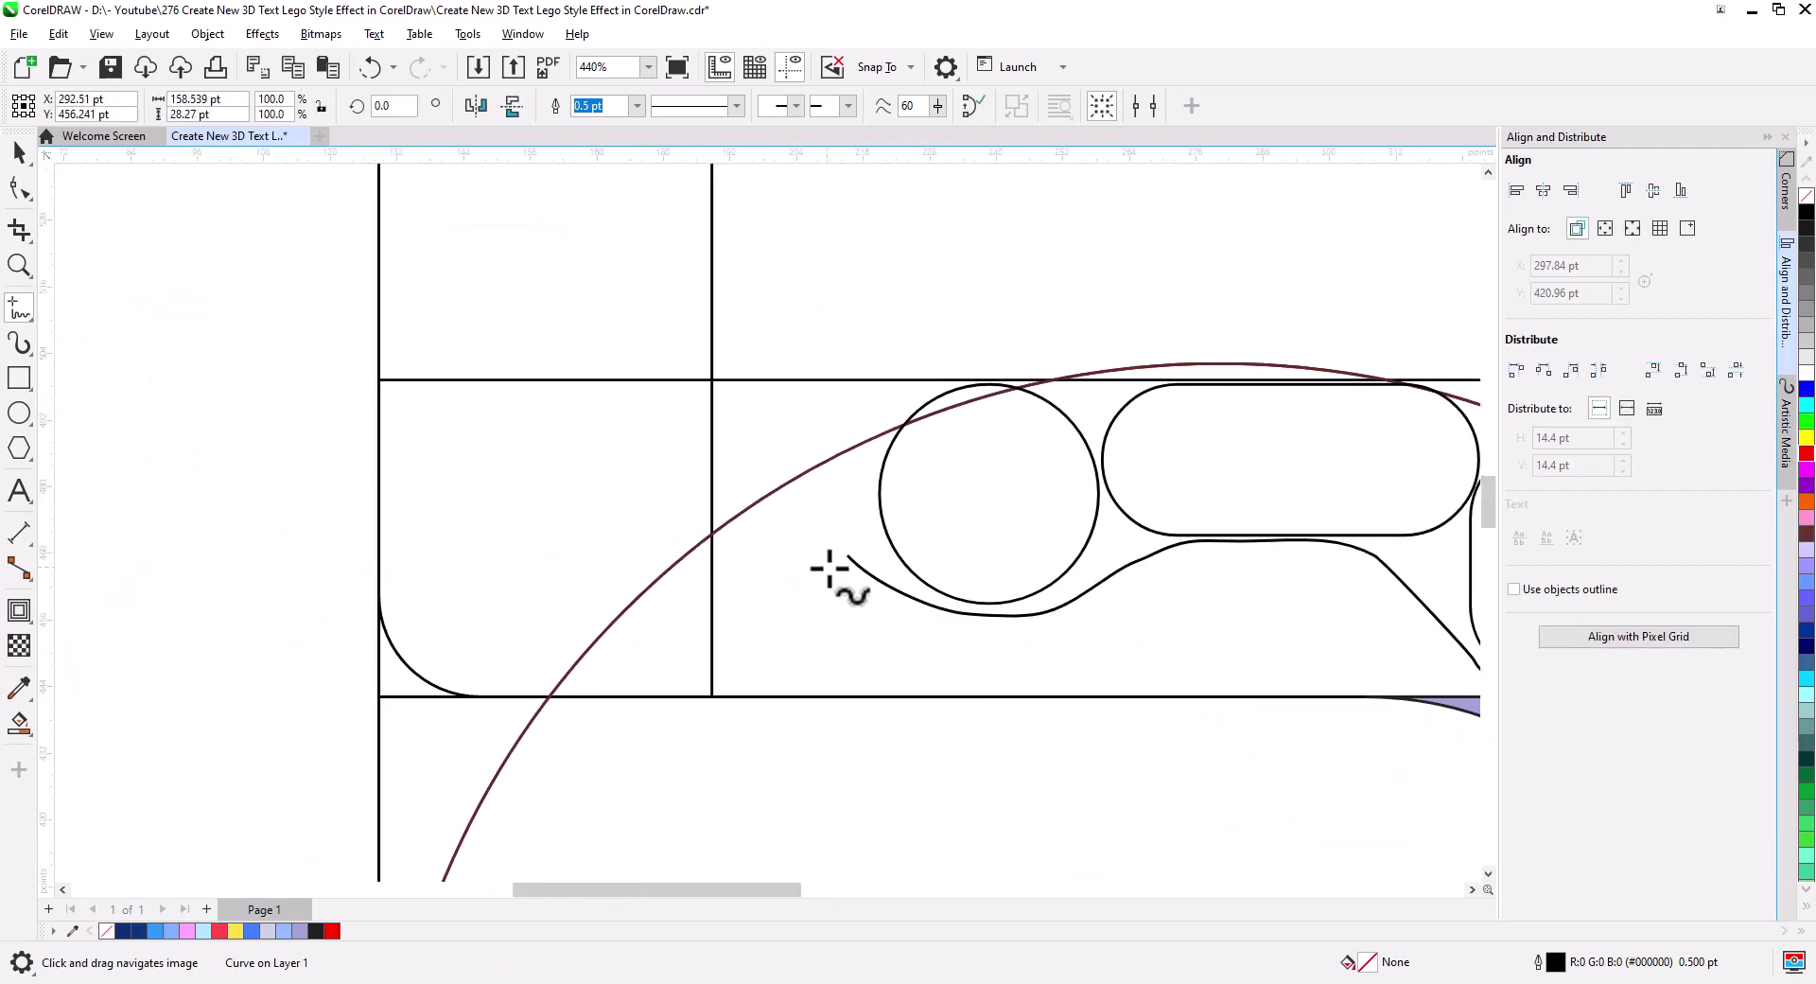
left_click_drag(830, 567, 692, 341)
left_click(19, 189)
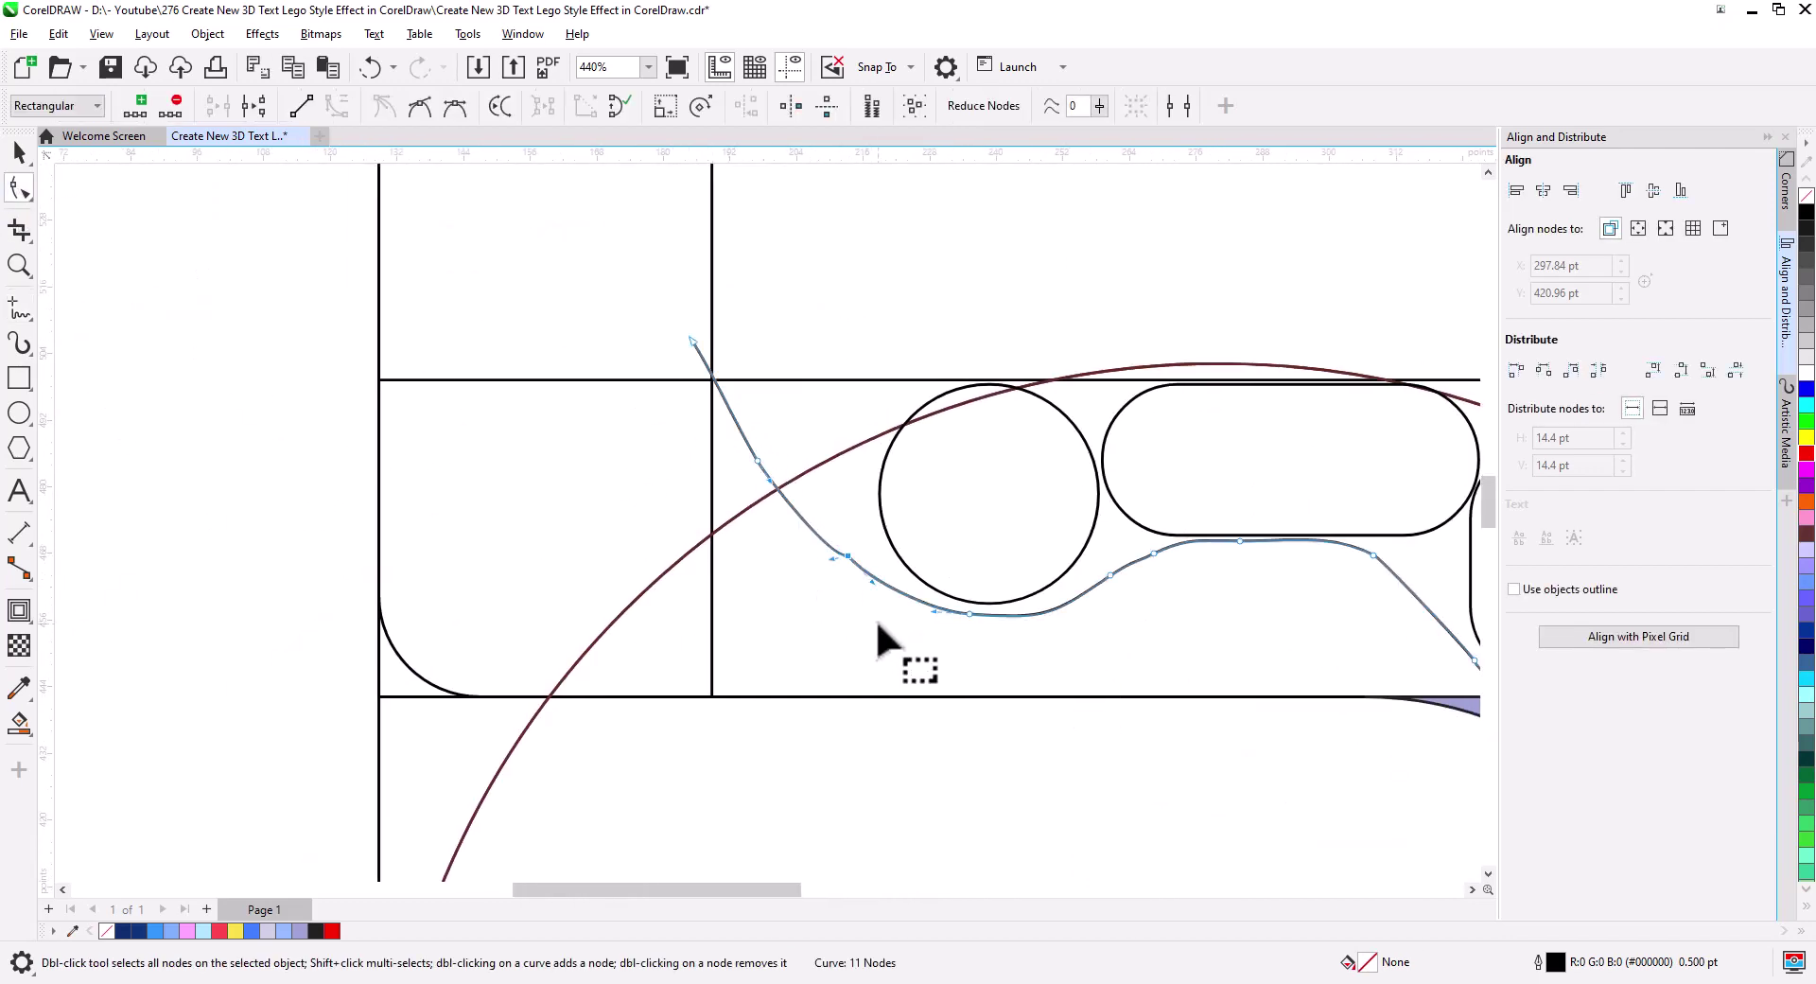
left_click_drag(878, 624, 609, 649)
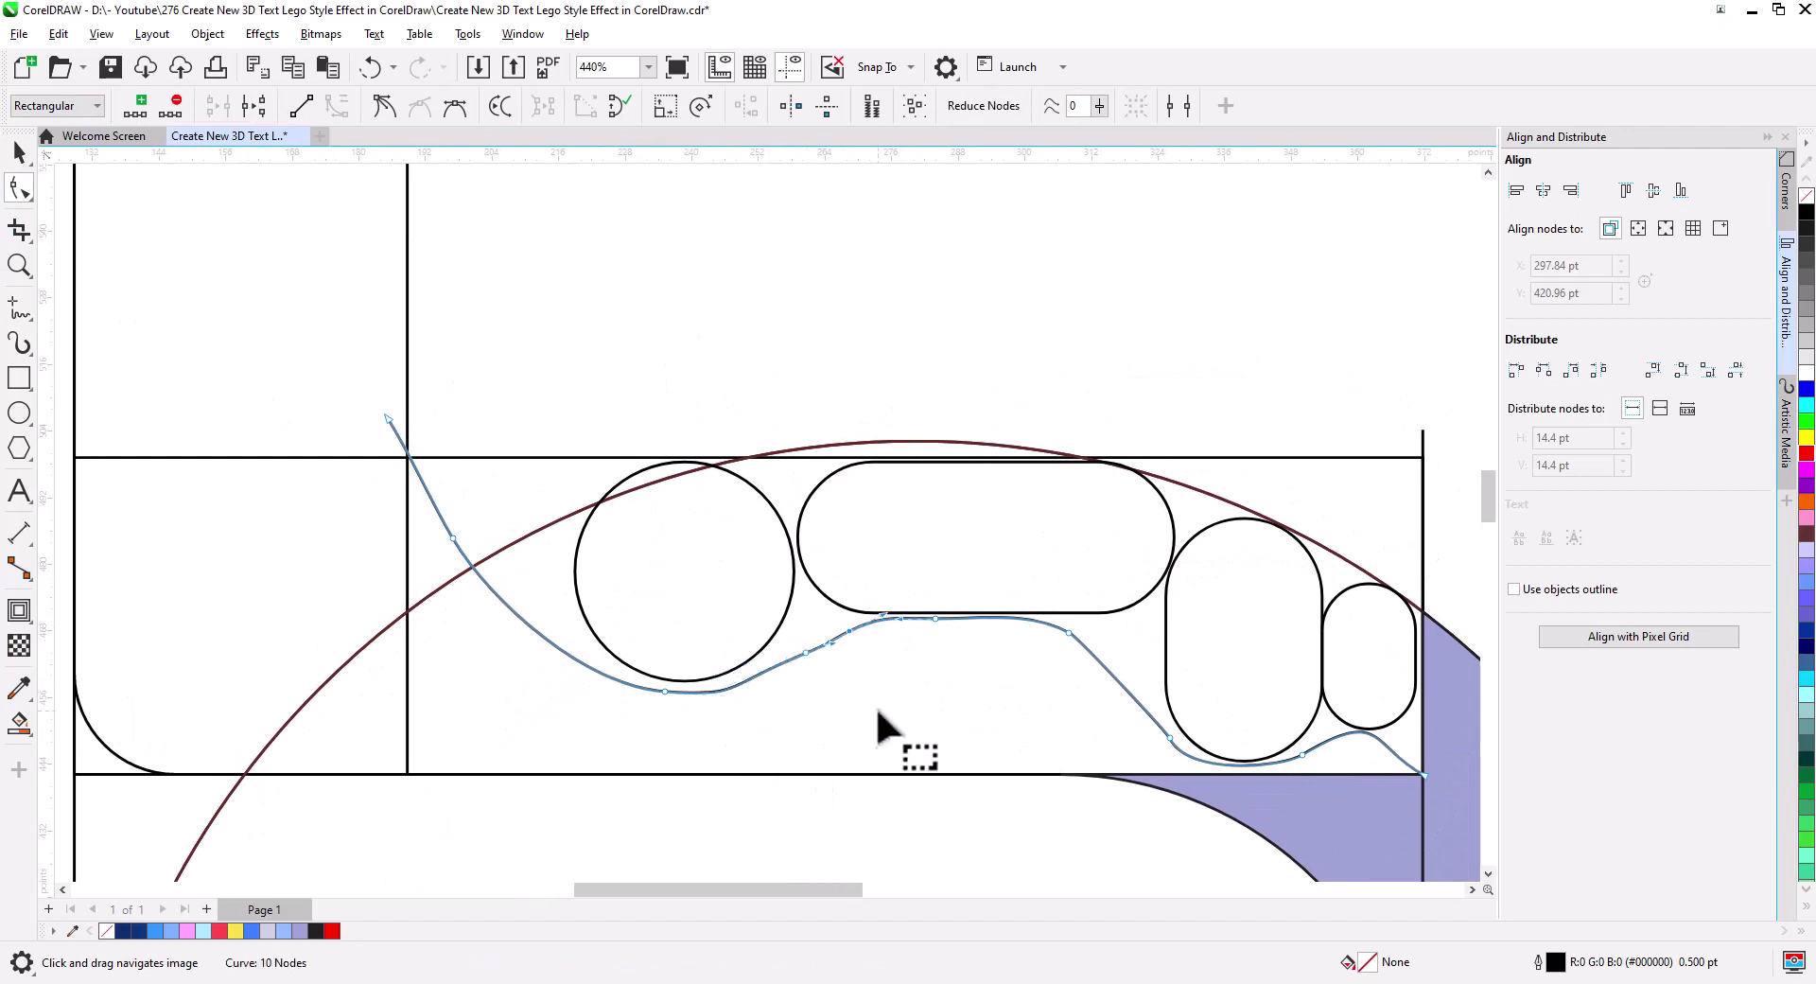
- Delete a surplus node and smooth the curve where it passes under the circle
key("Delete")
left_click(805, 652)
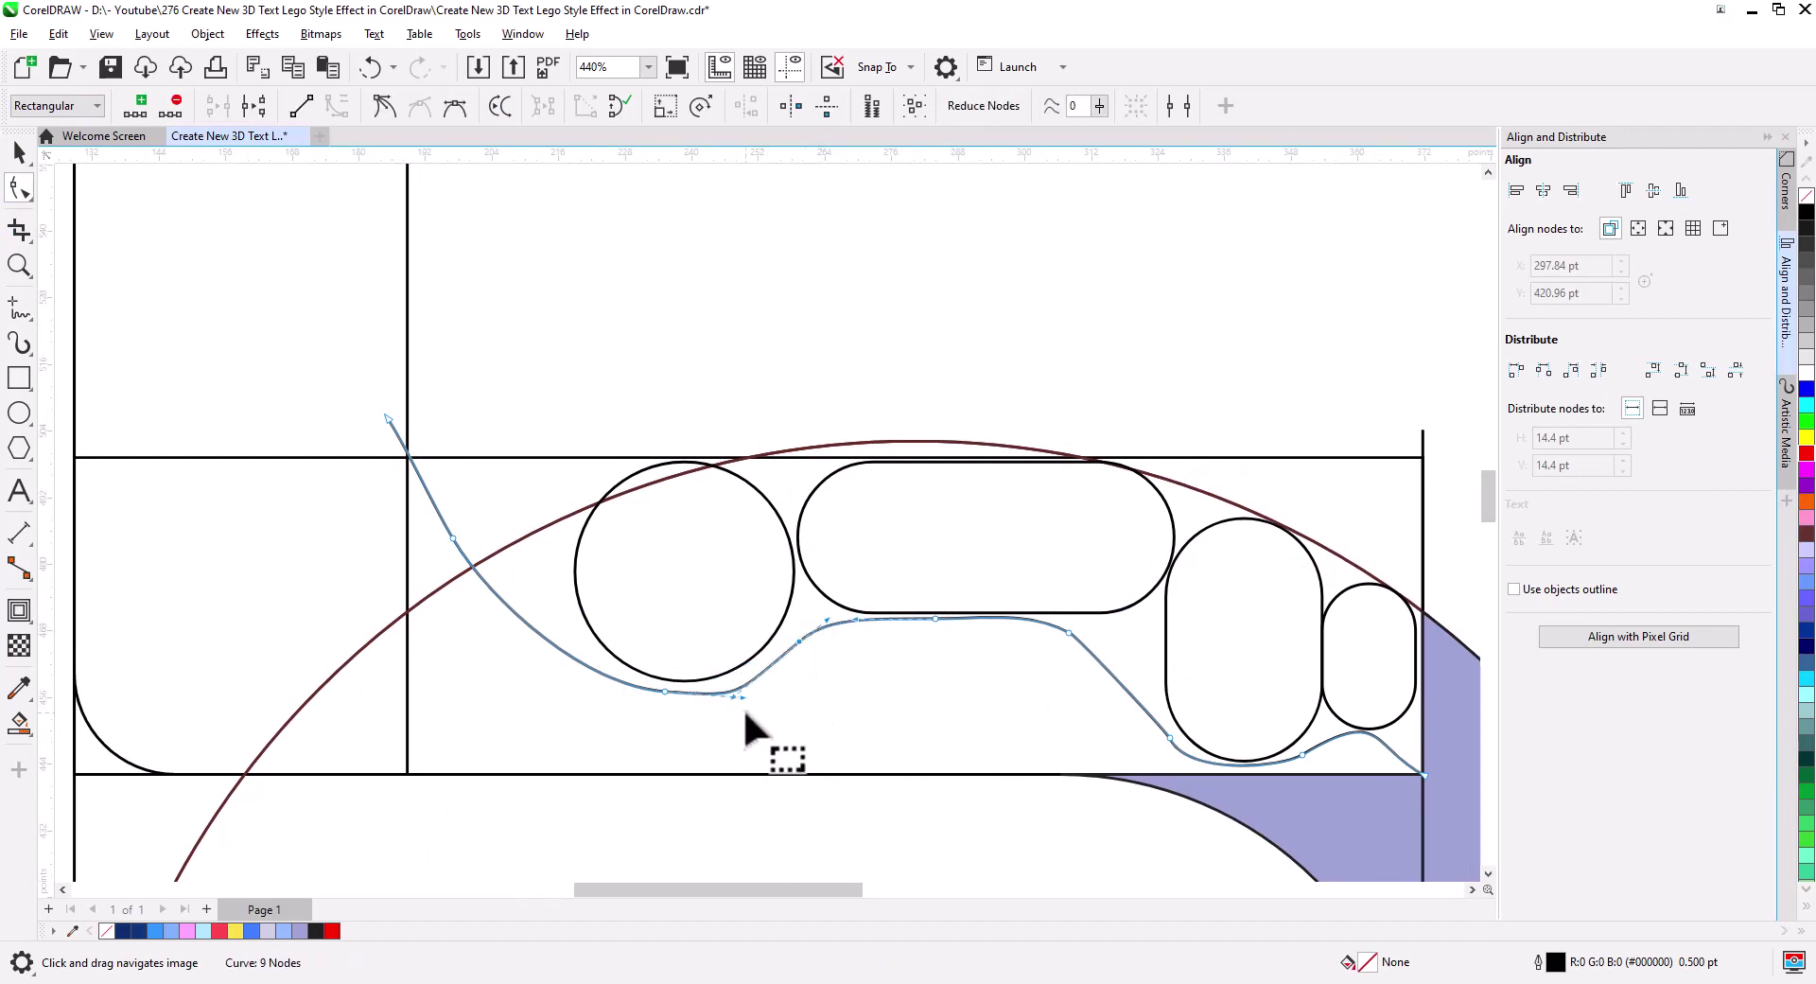
mouse_move(718, 693)
left_mouse_down()
mouse_move(743, 690)
mouse_move(738, 707)
left_mouse_up()
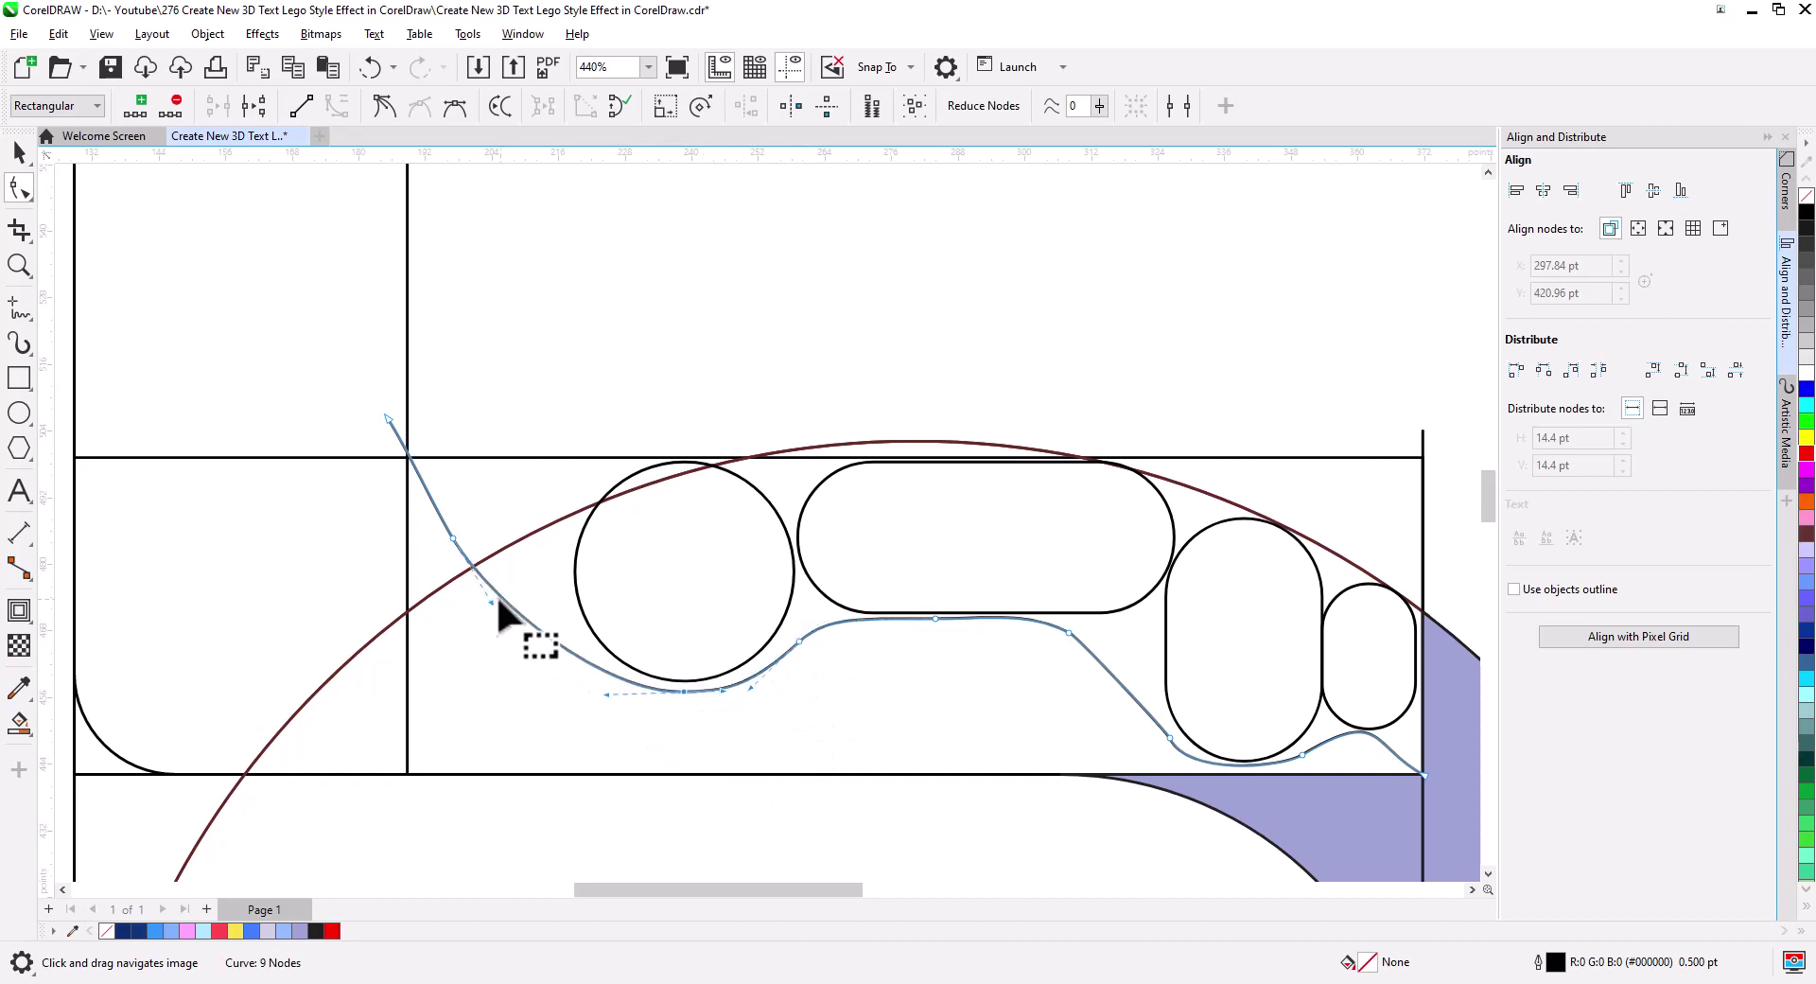
mouse_move(497, 615)
left_mouse_down()
mouse_move(517, 559)
mouse_move(856, 738)
mouse_move(828, 664)
left_mouse_up()
scroll(856, 737, "up", 1)
scroll(856, 738, "up", 1)
left_click_drag(823, 790, 738, 757)
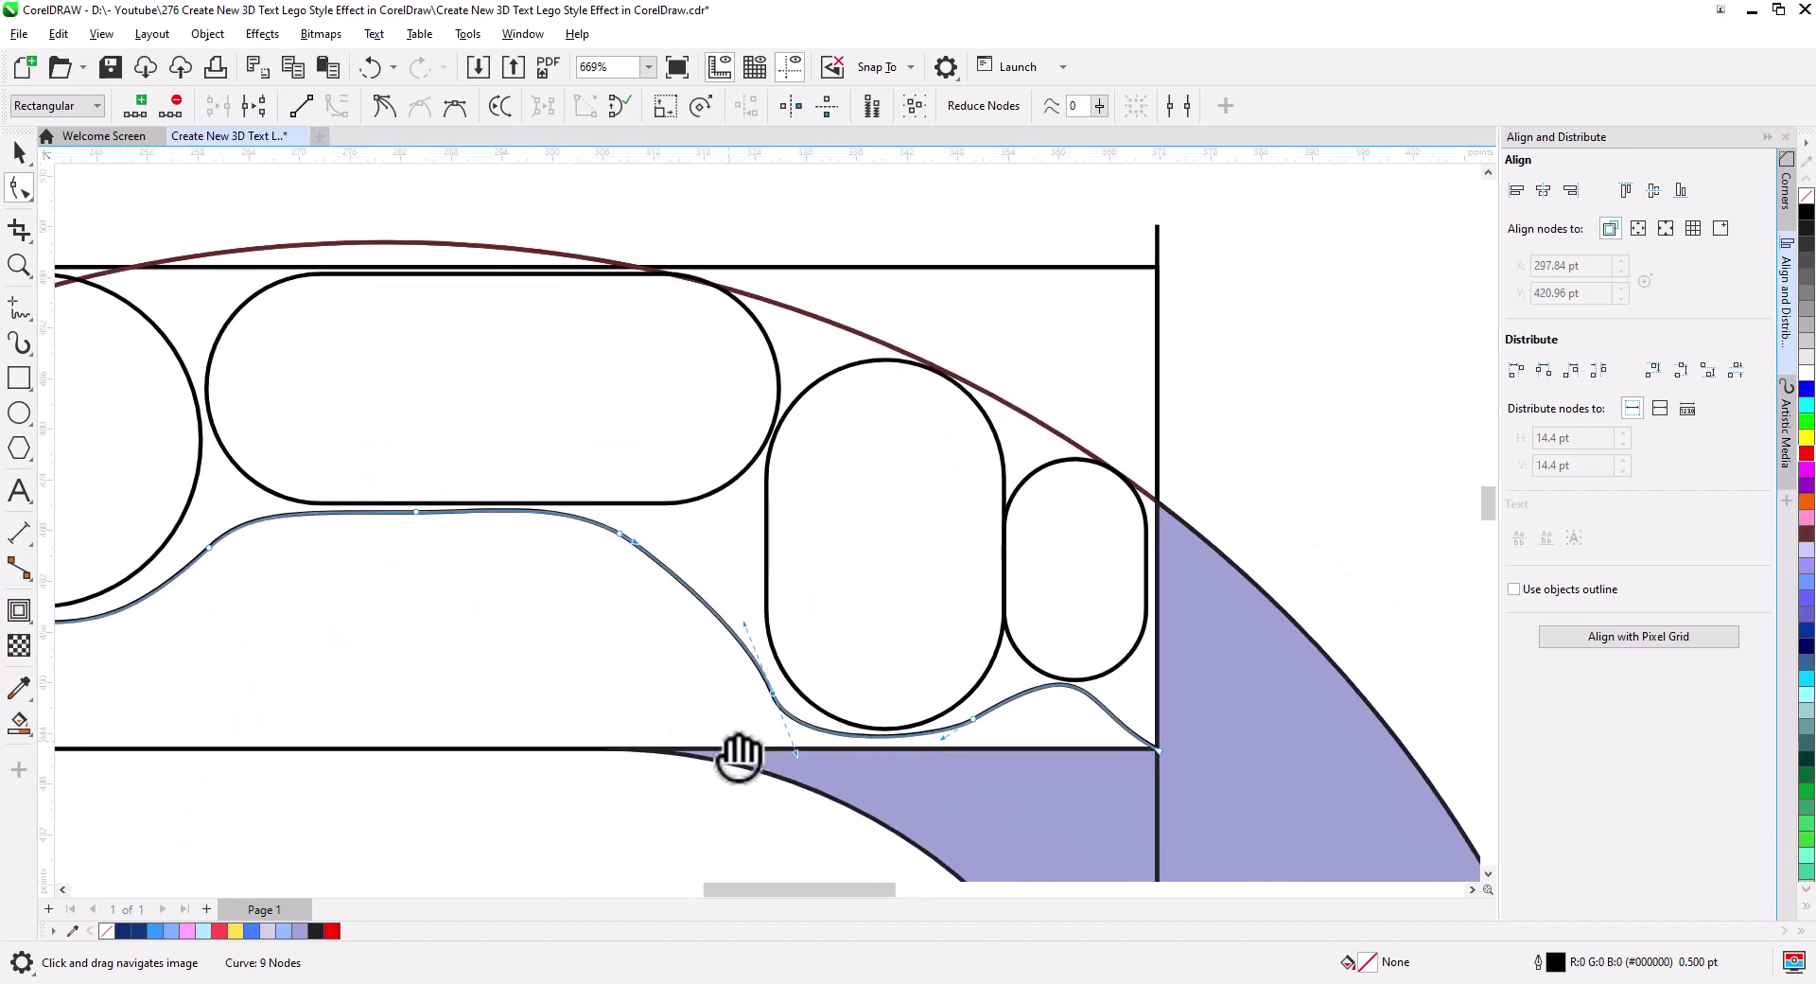
- Arch the curve under the small capsule and snap its top end onto the left divider
double_click(988, 711)
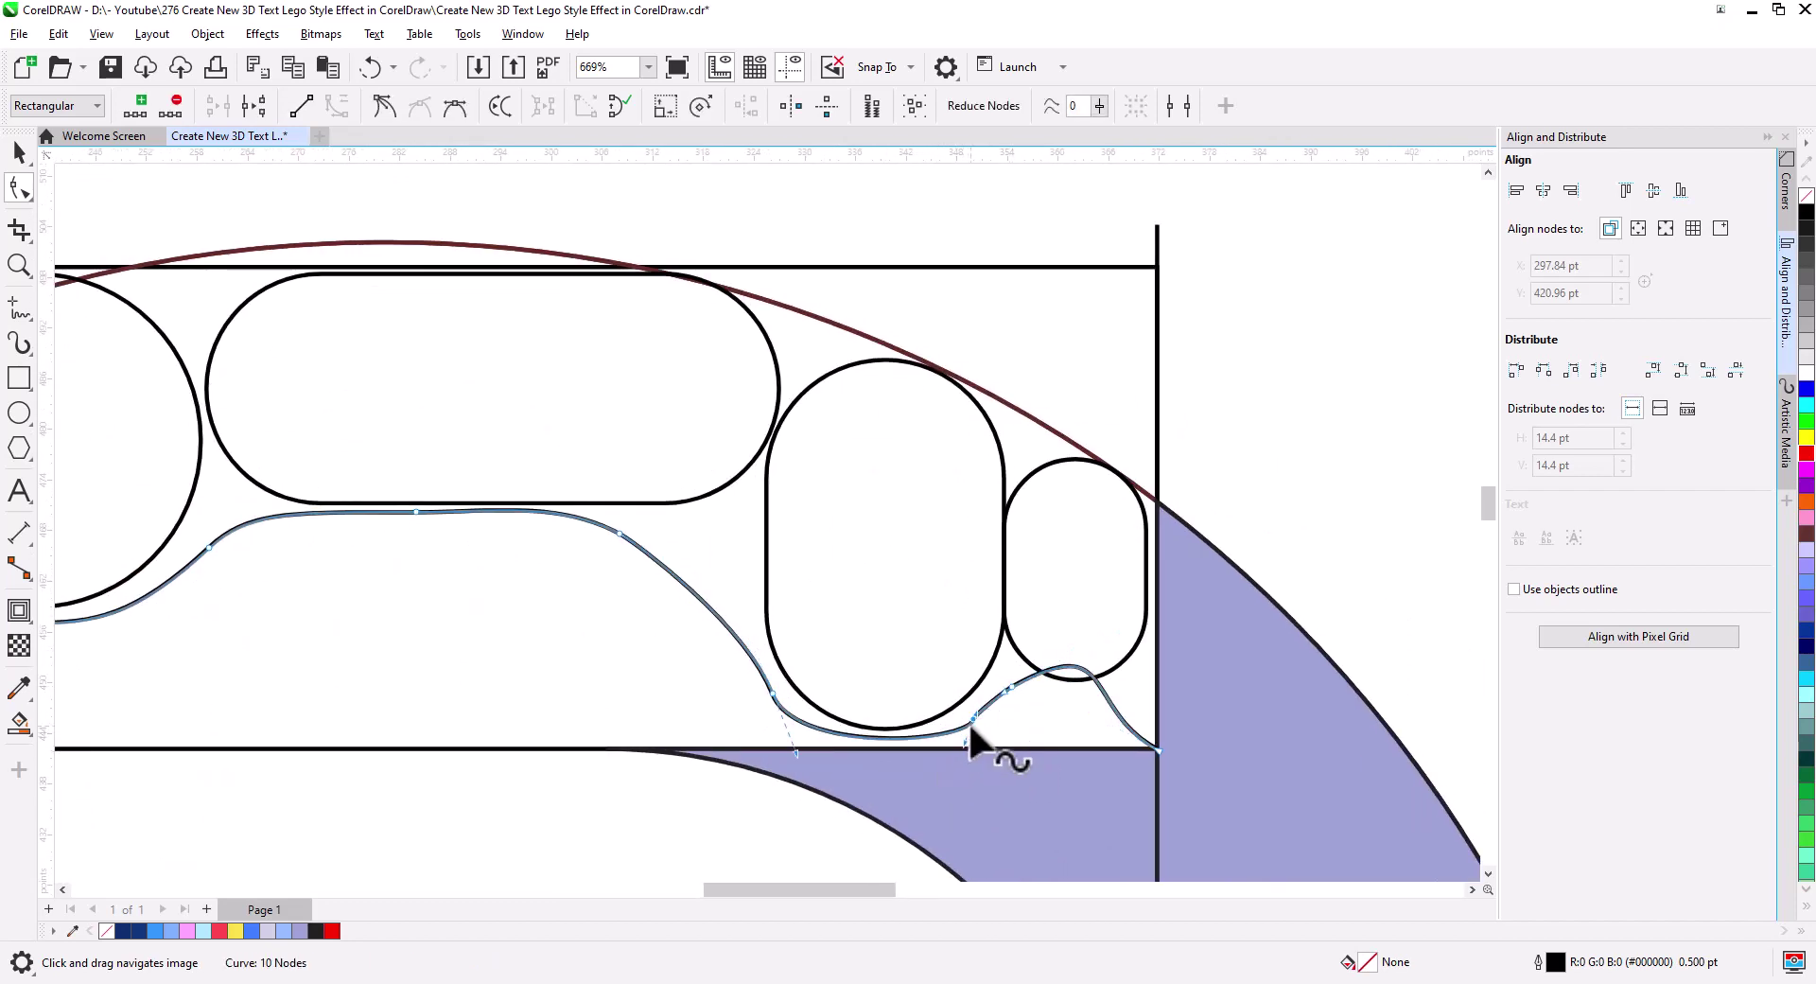
scroll(968, 721, "up", 1)
scroll(933, 781, "up", 1)
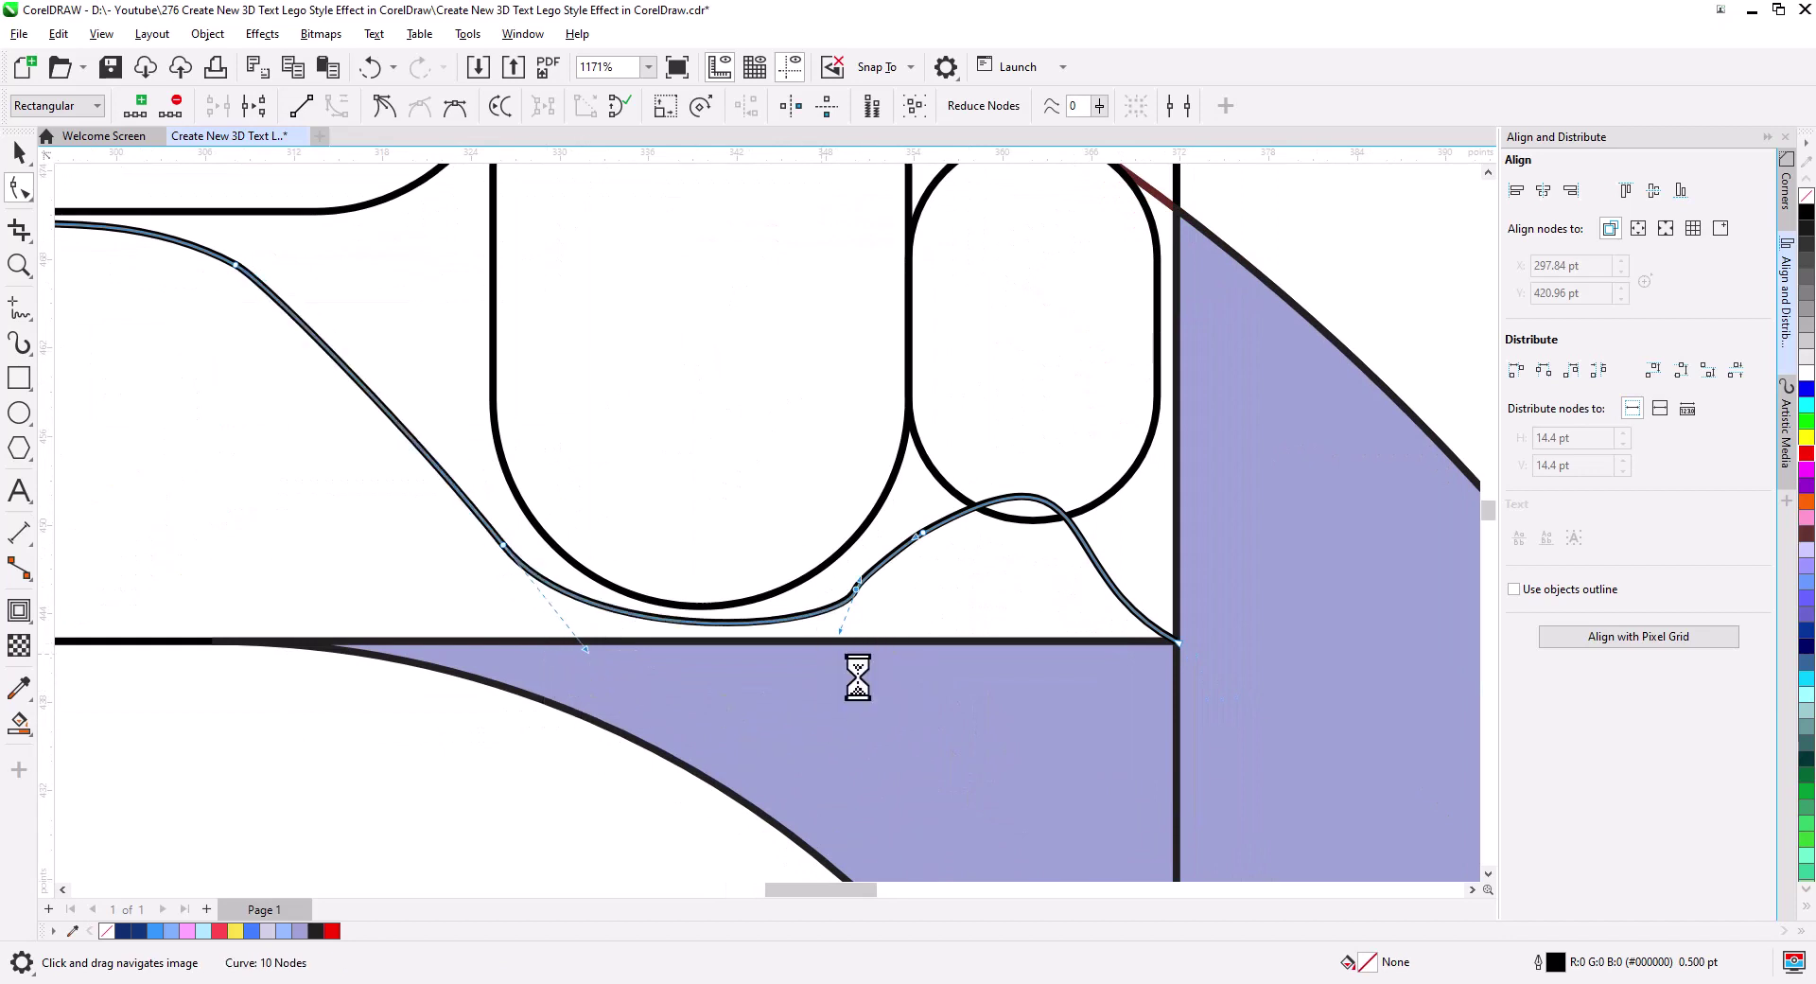
key("Delete")
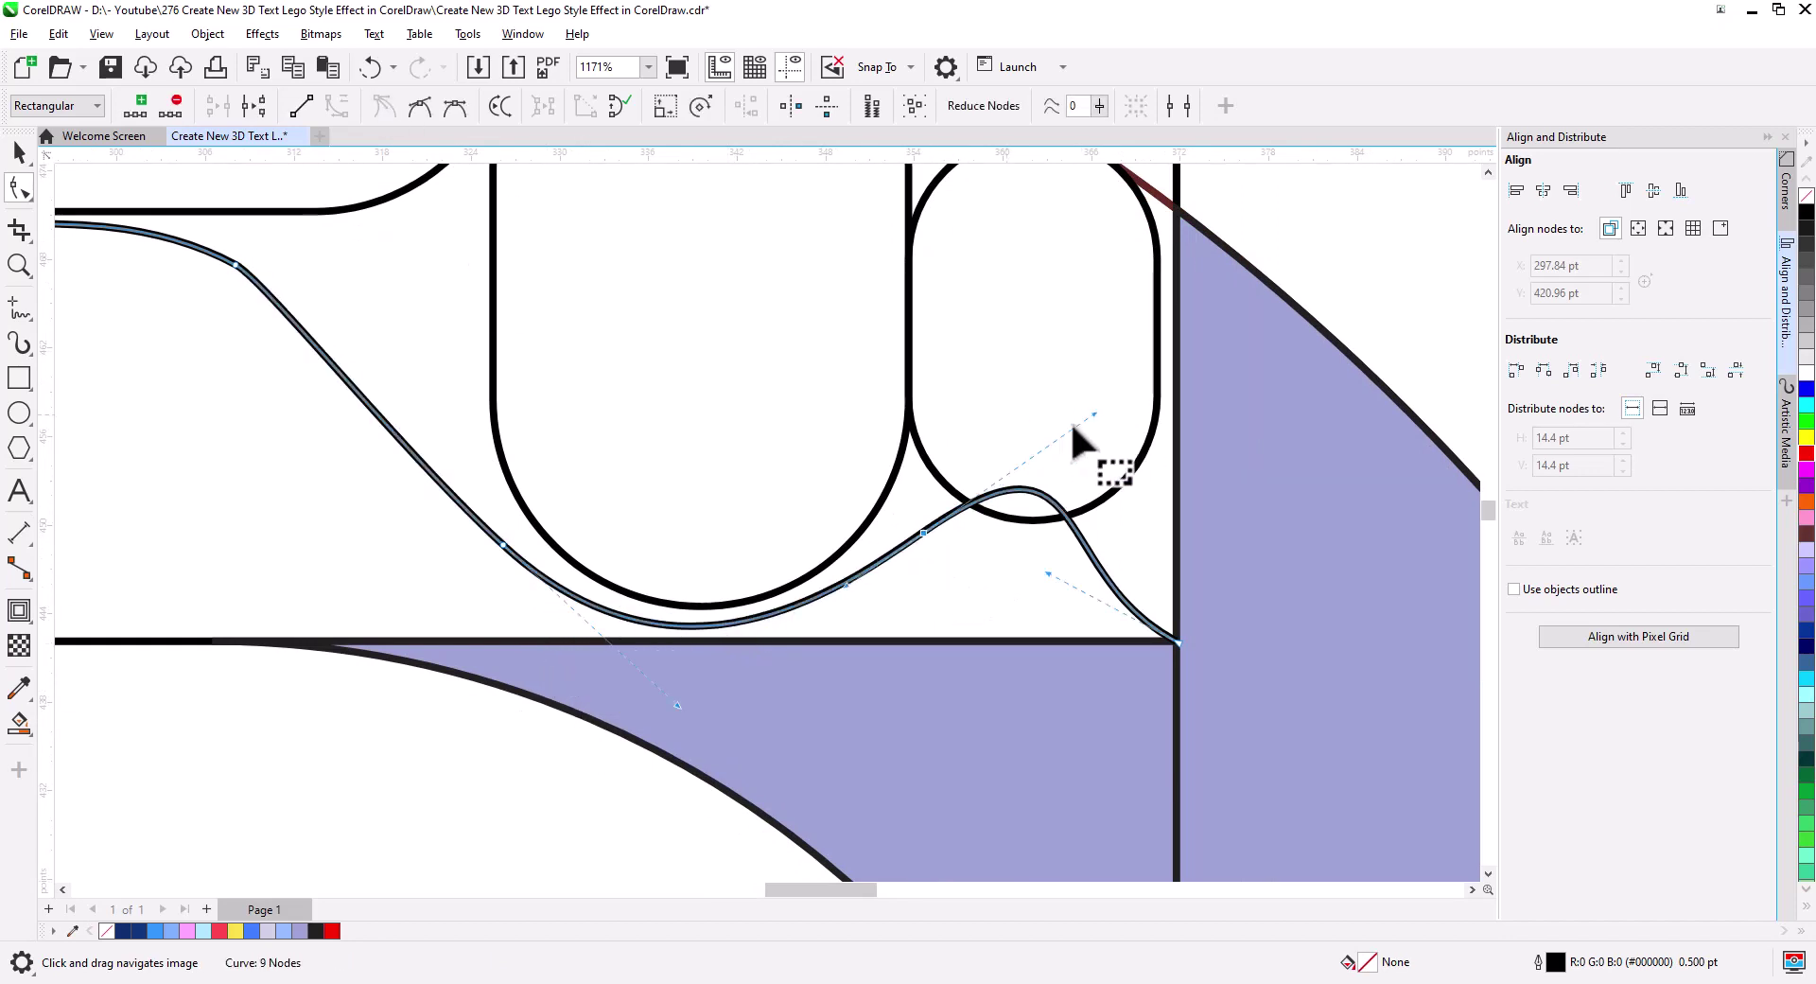
mouse_move(1072, 426)
left_mouse_down()
mouse_move(923, 549)
mouse_move(972, 527)
left_mouse_up()
left_click_drag(700, 624, 819, 615)
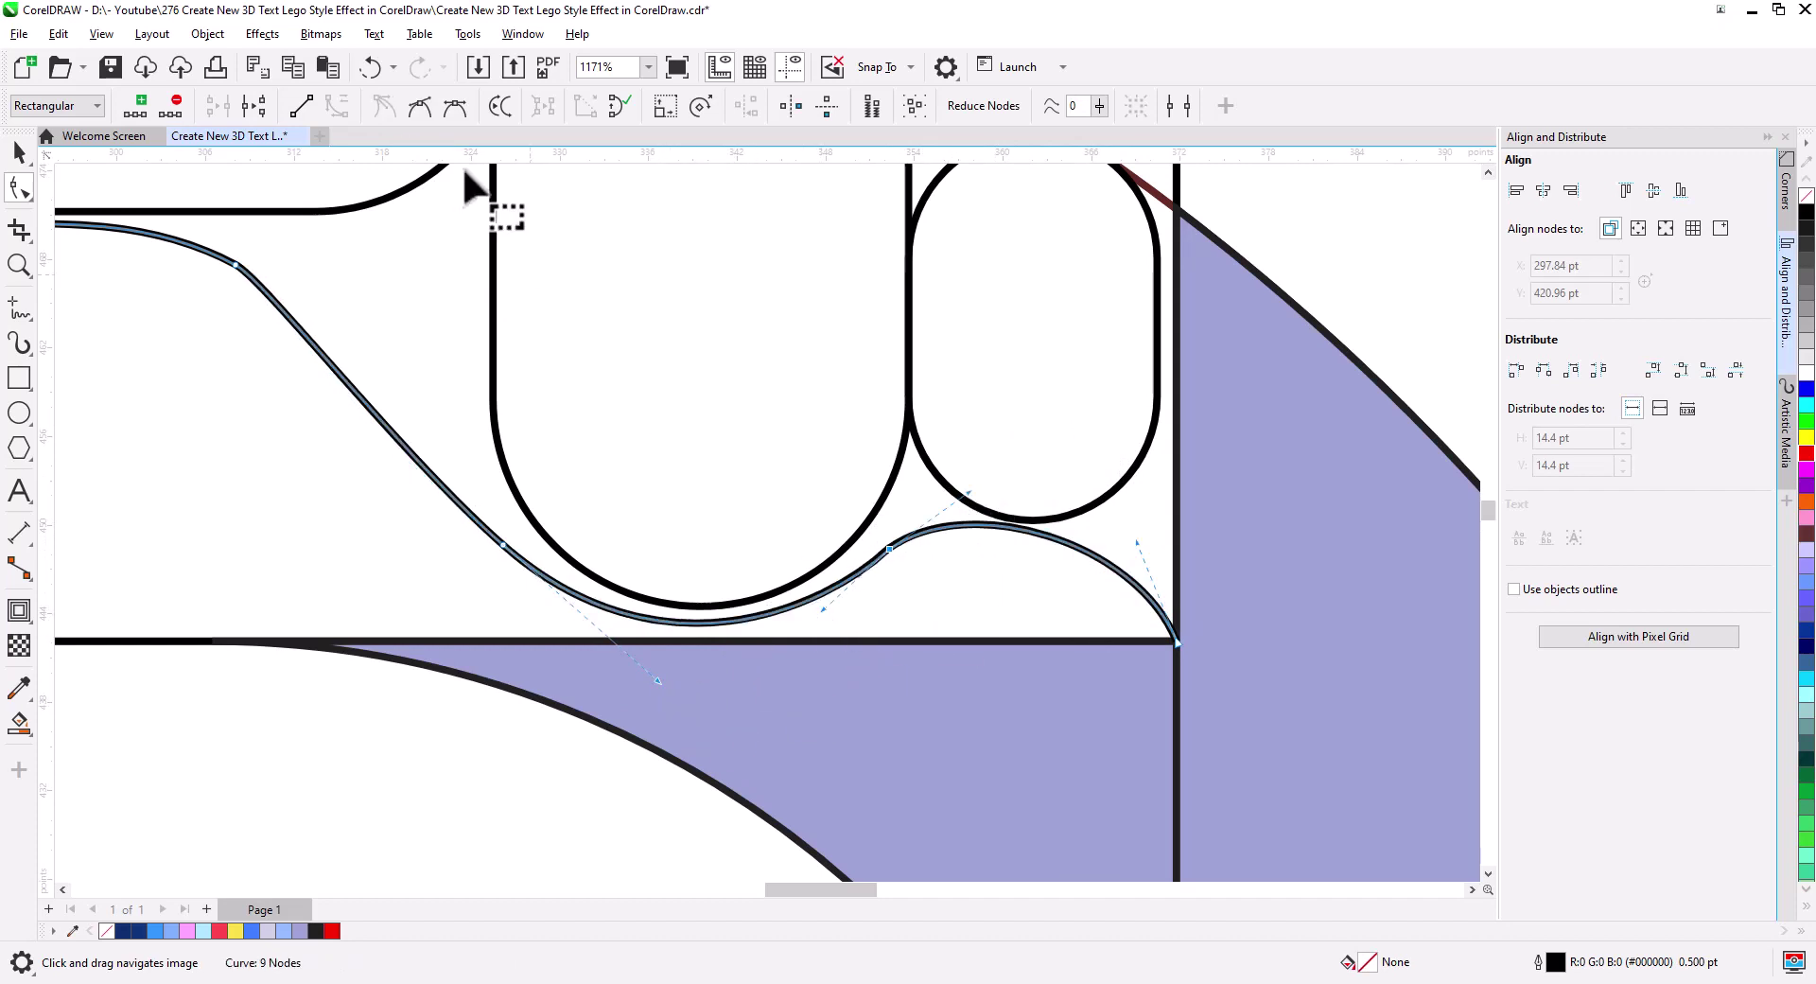
mouse_move(1137, 541)
left_mouse_down()
mouse_move(1135, 520)
mouse_move(822, 636)
left_mouse_up()
scroll(969, 681, "down", 3)
left_click_drag(365, 342, 379, 329)
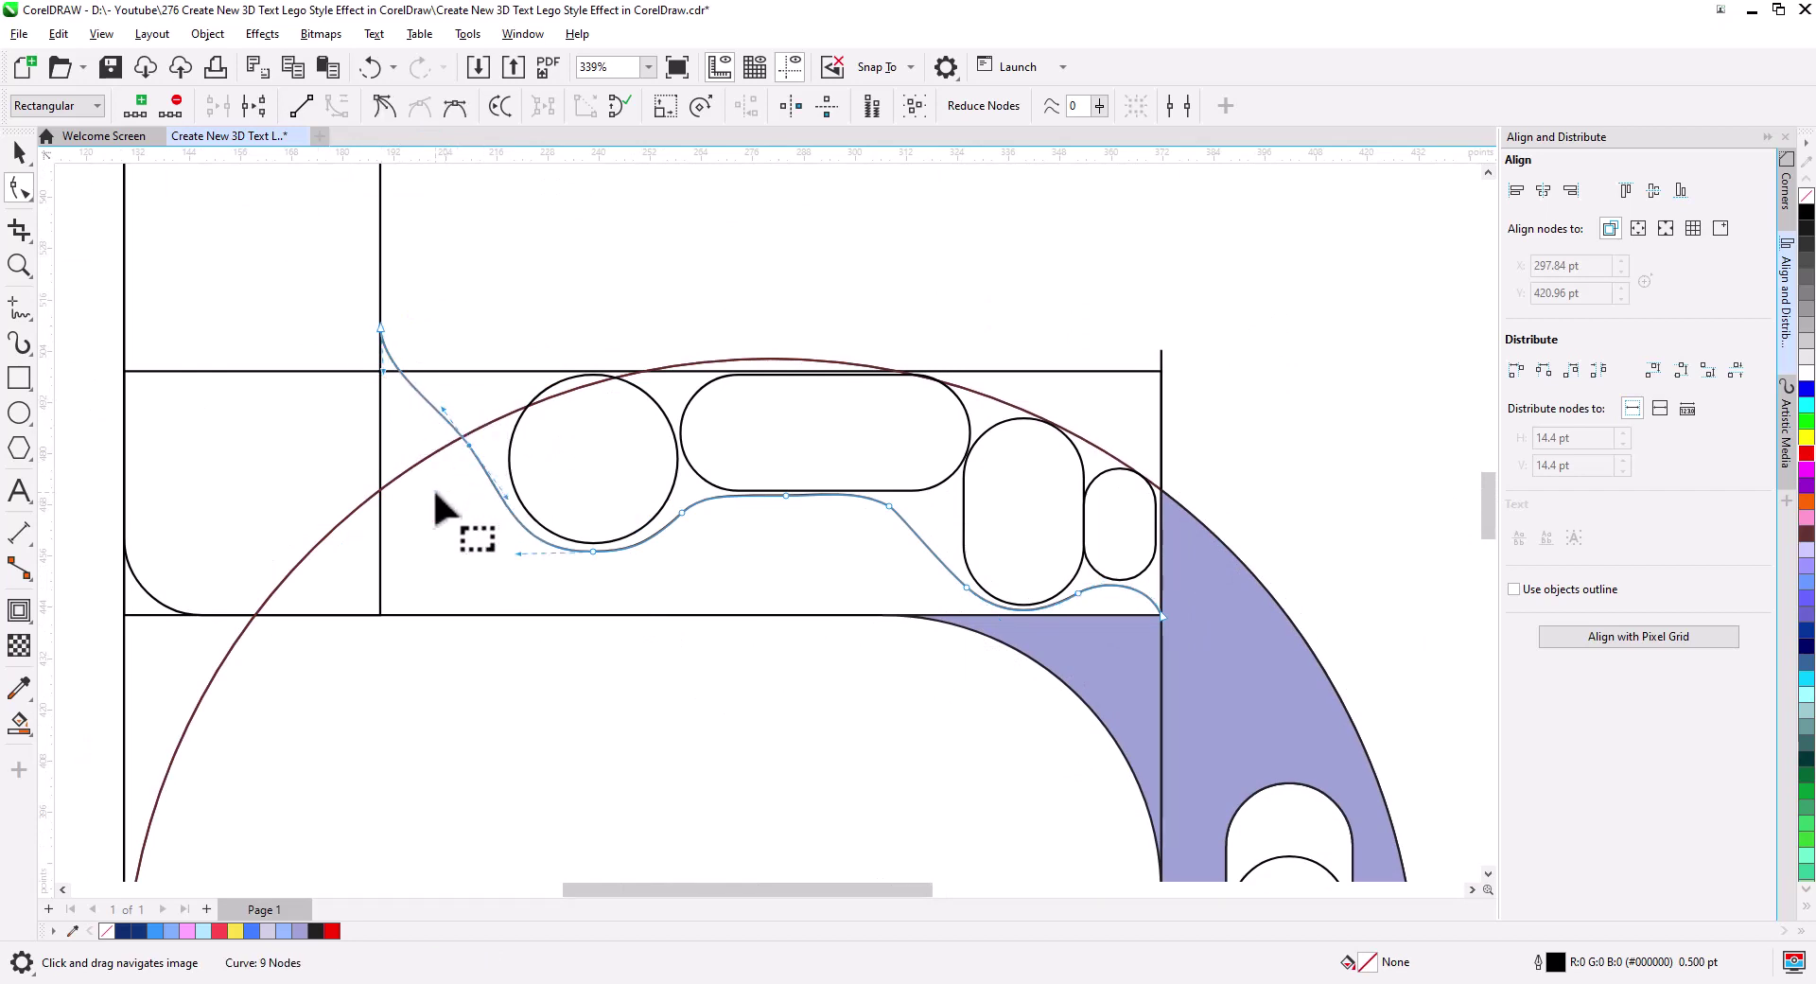
- Smart Fill the region beneath the studs and the wedge left of the circle, then weld them
key("space")
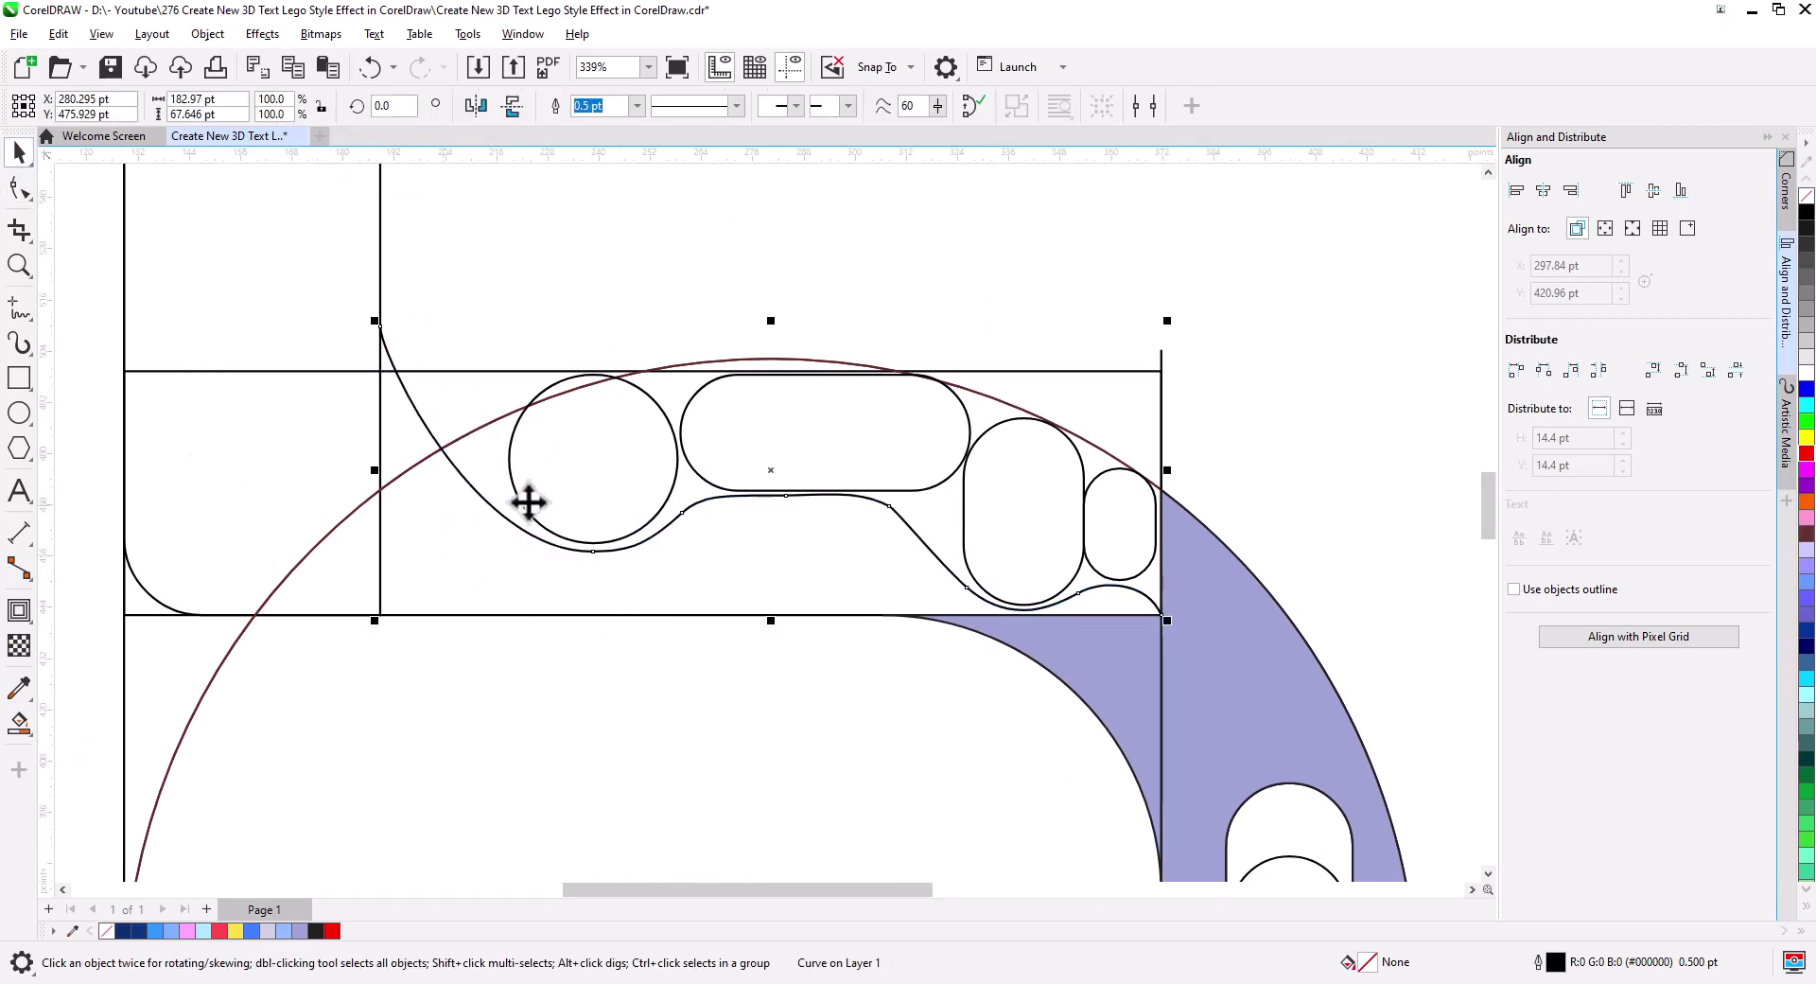
key("Escape")
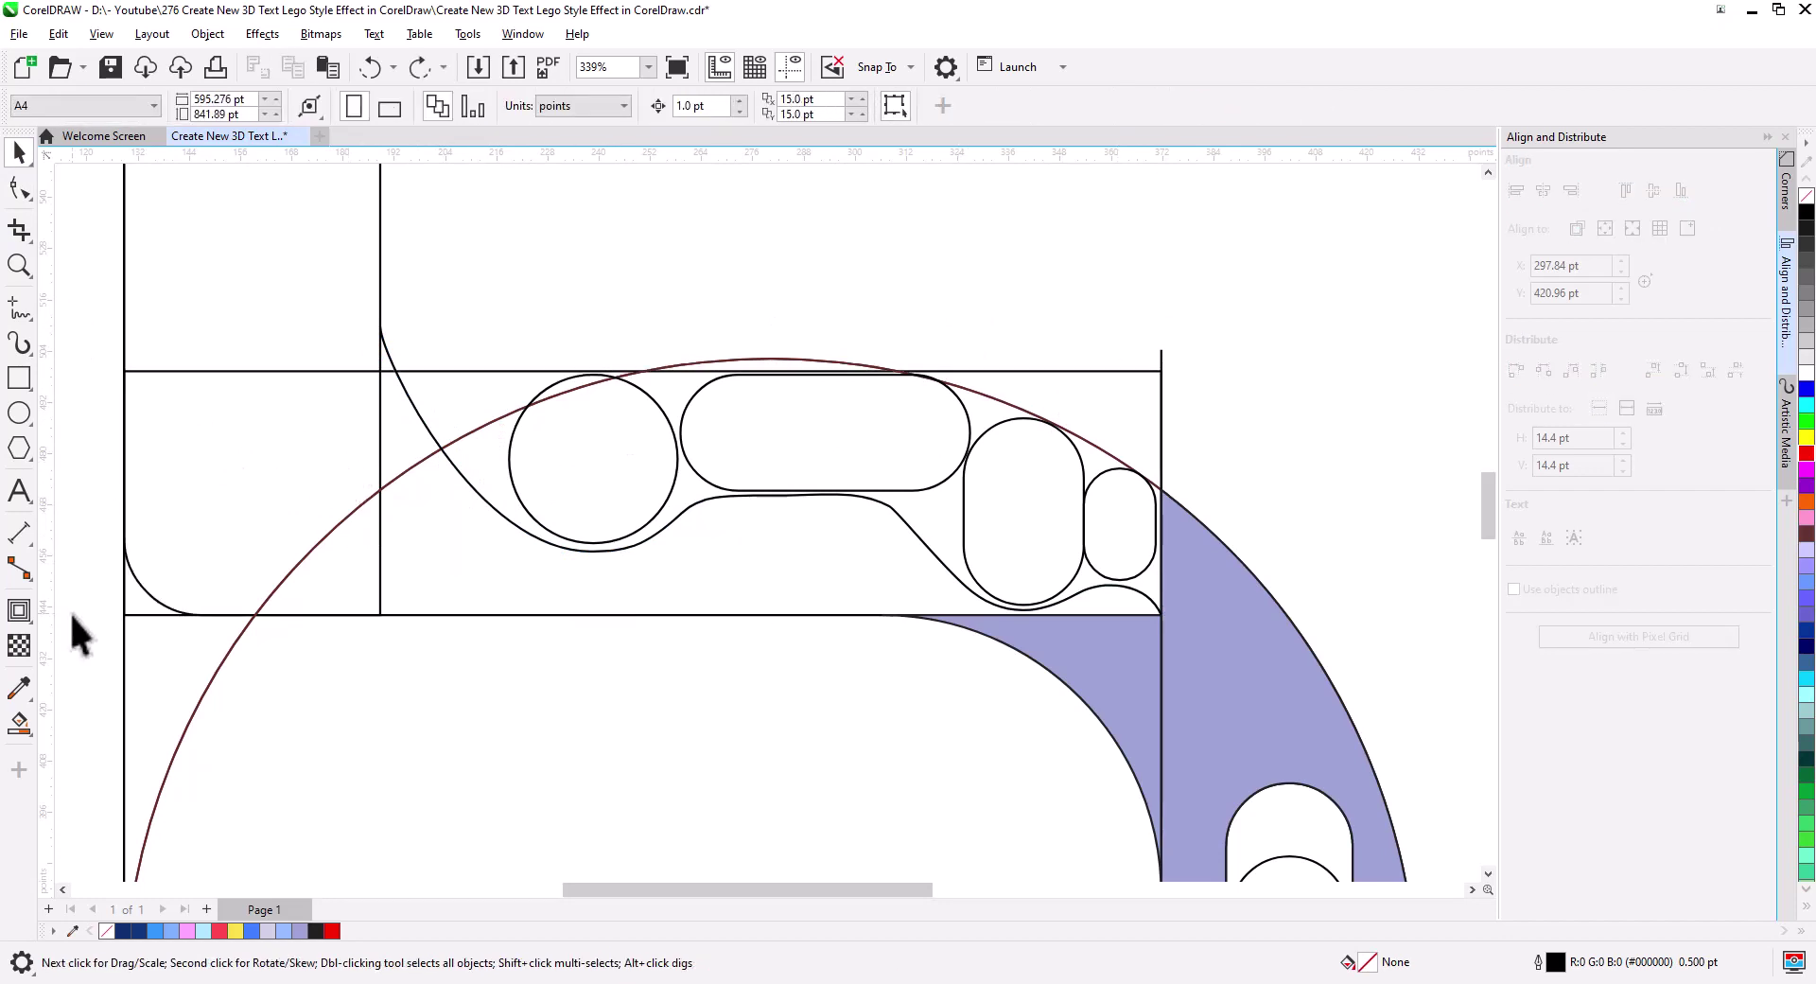
left_click(19, 722)
left_click(811, 573)
left_click(395, 440)
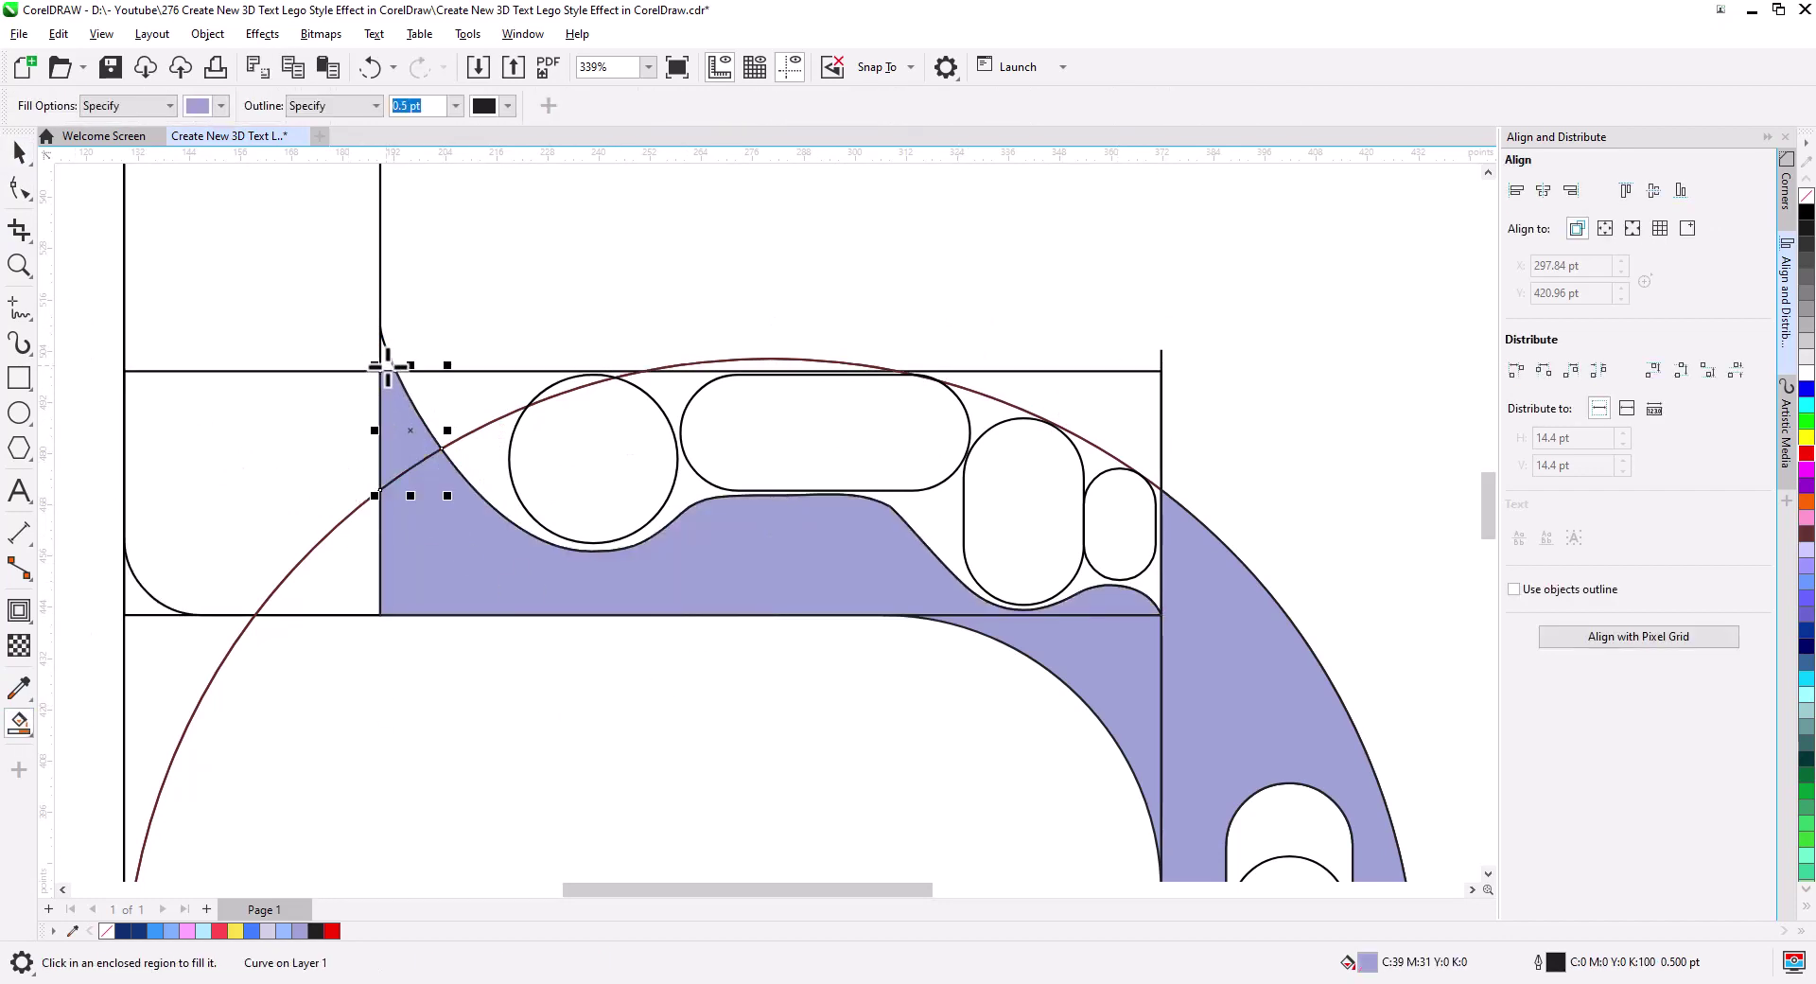
key("space")
left_click(463, 535, "shift")
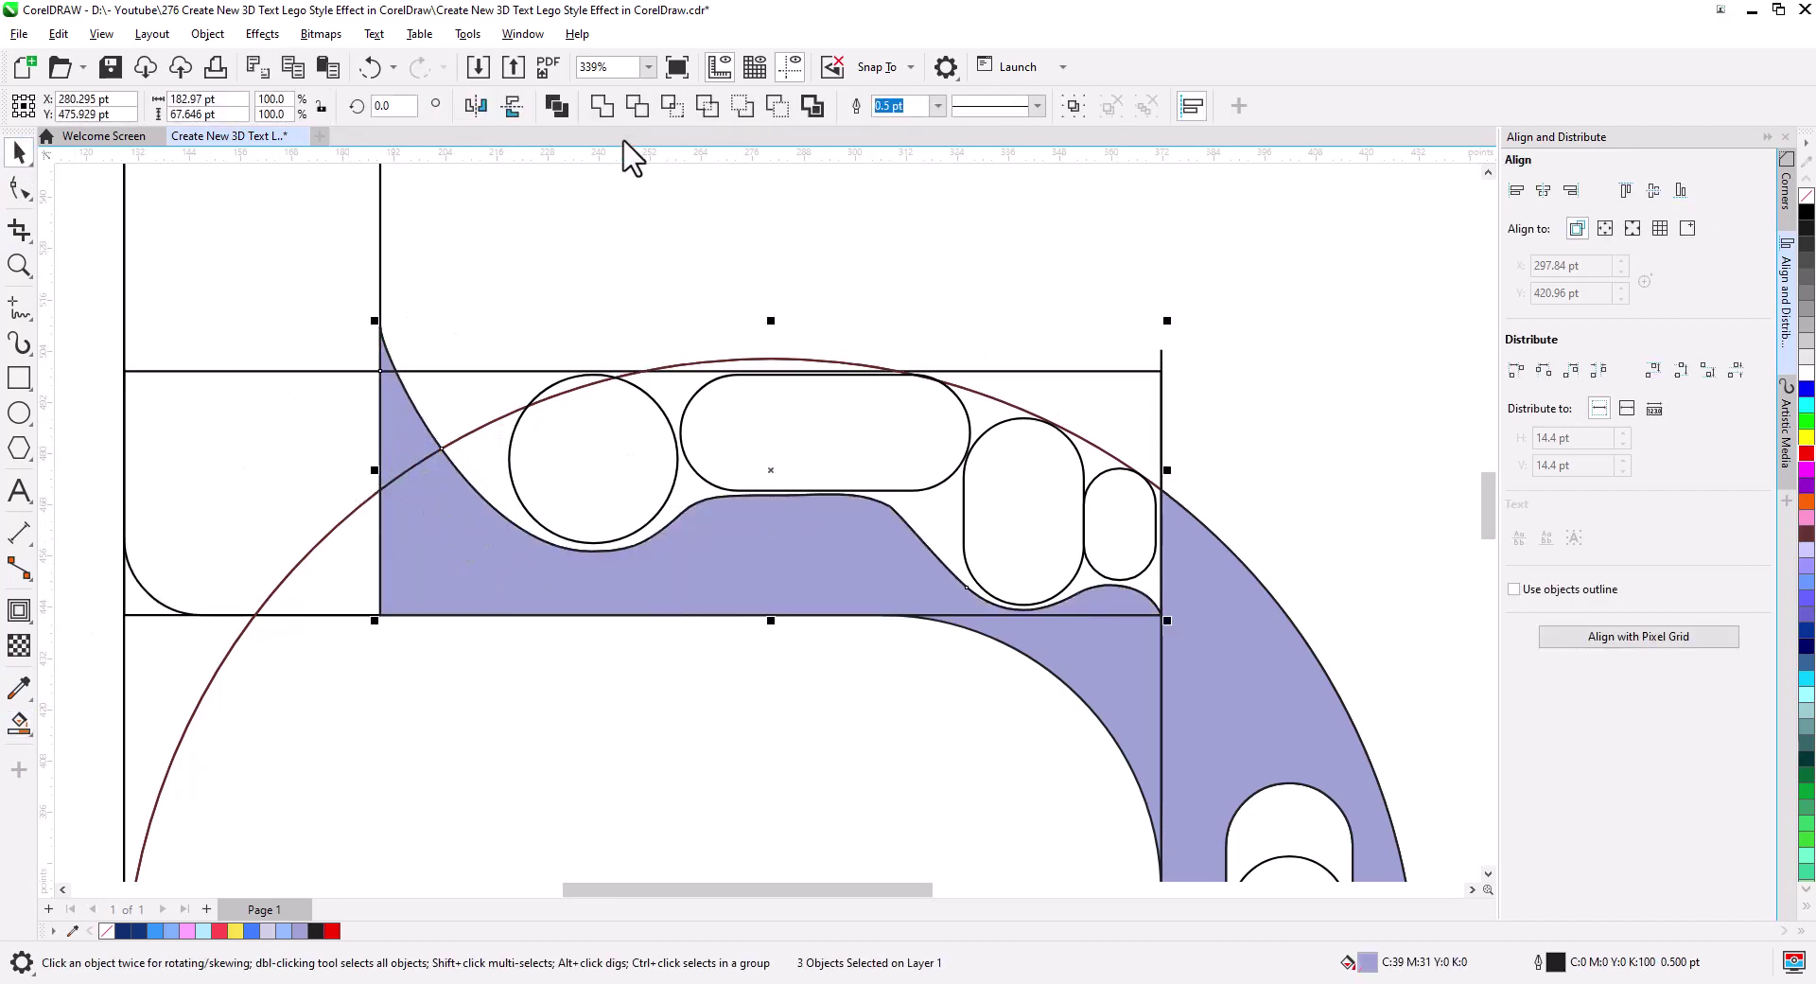
left_click(603, 109)
left_click(671, 297)
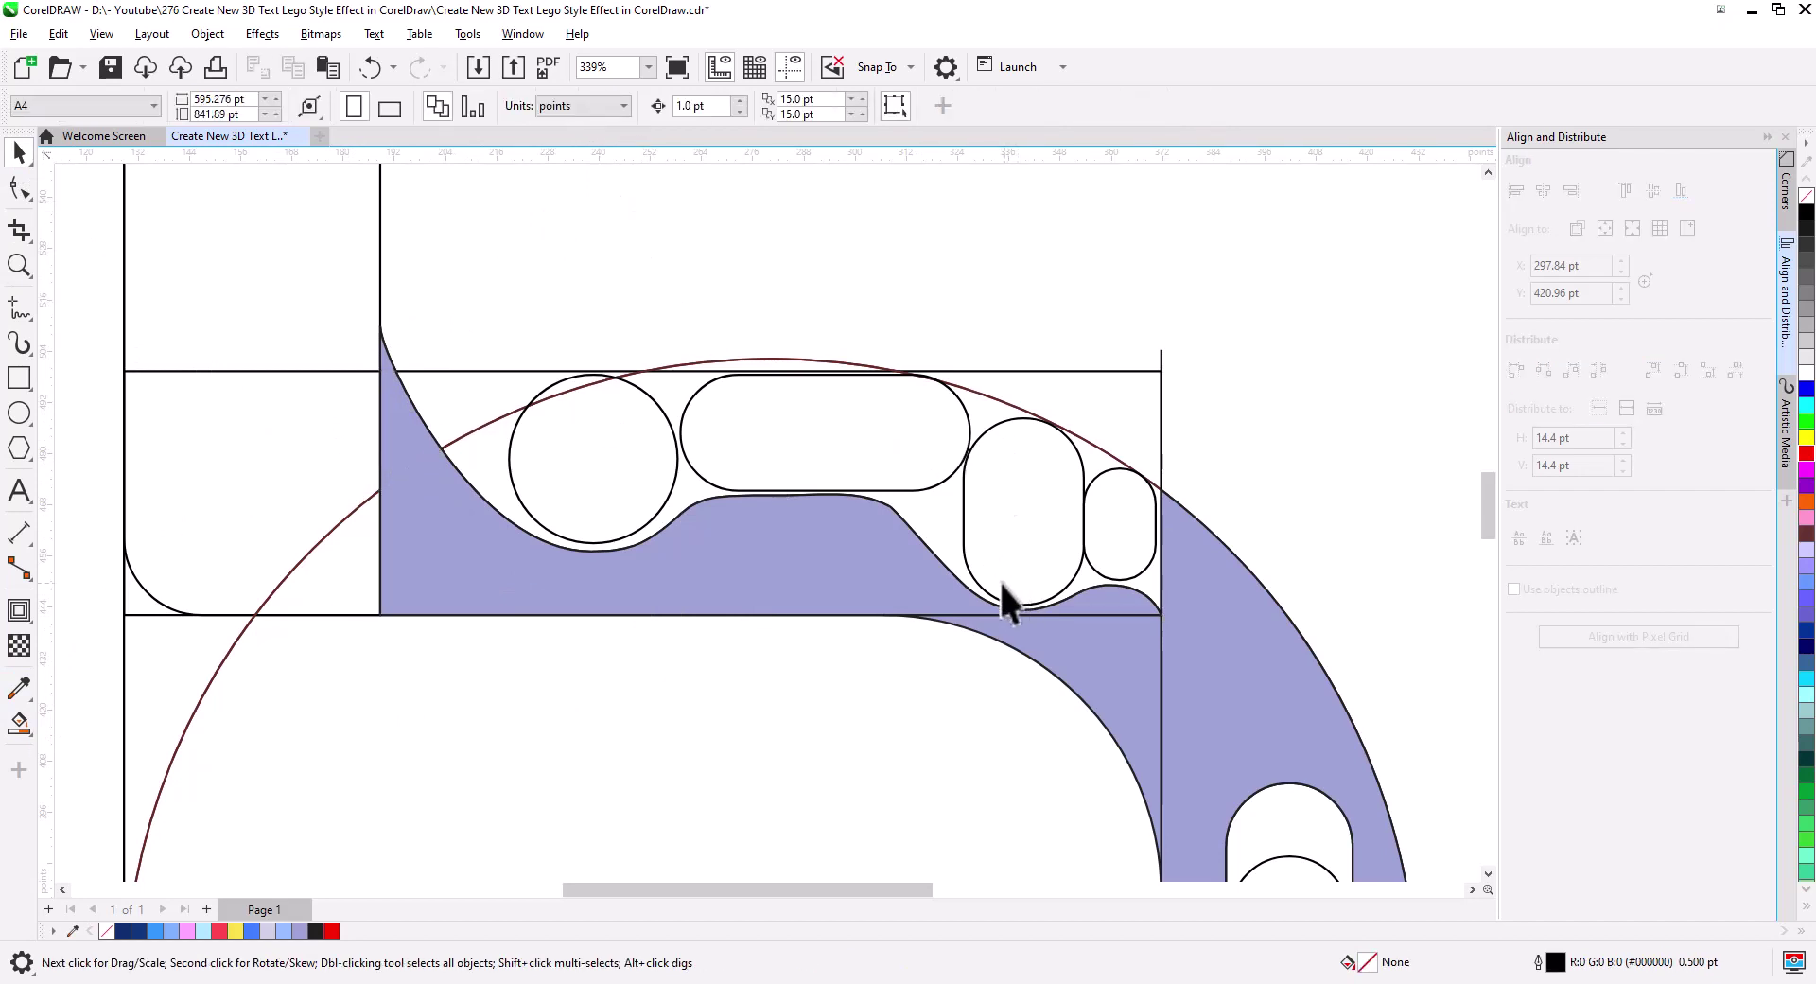
- Draw a horizontal line left from the curve's top end and Smart Fill the left-side regions purple
left_click_drag(696, 502, 771, 638)
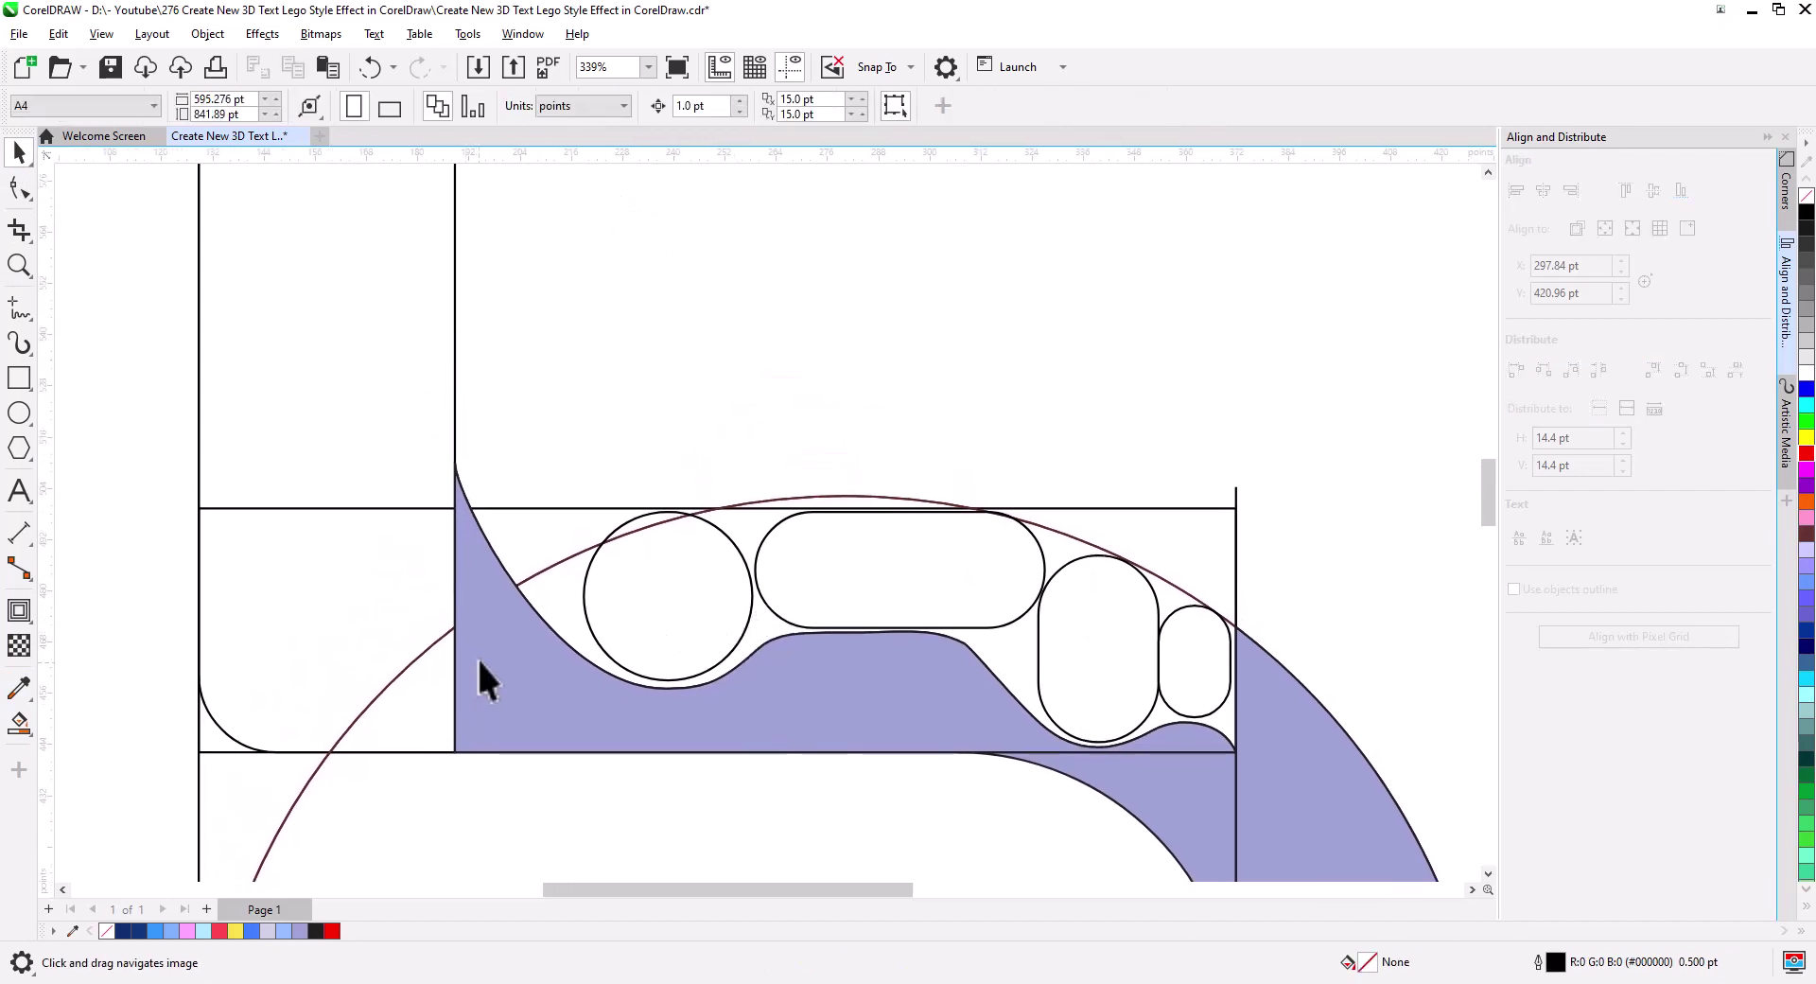
left_click(19, 307)
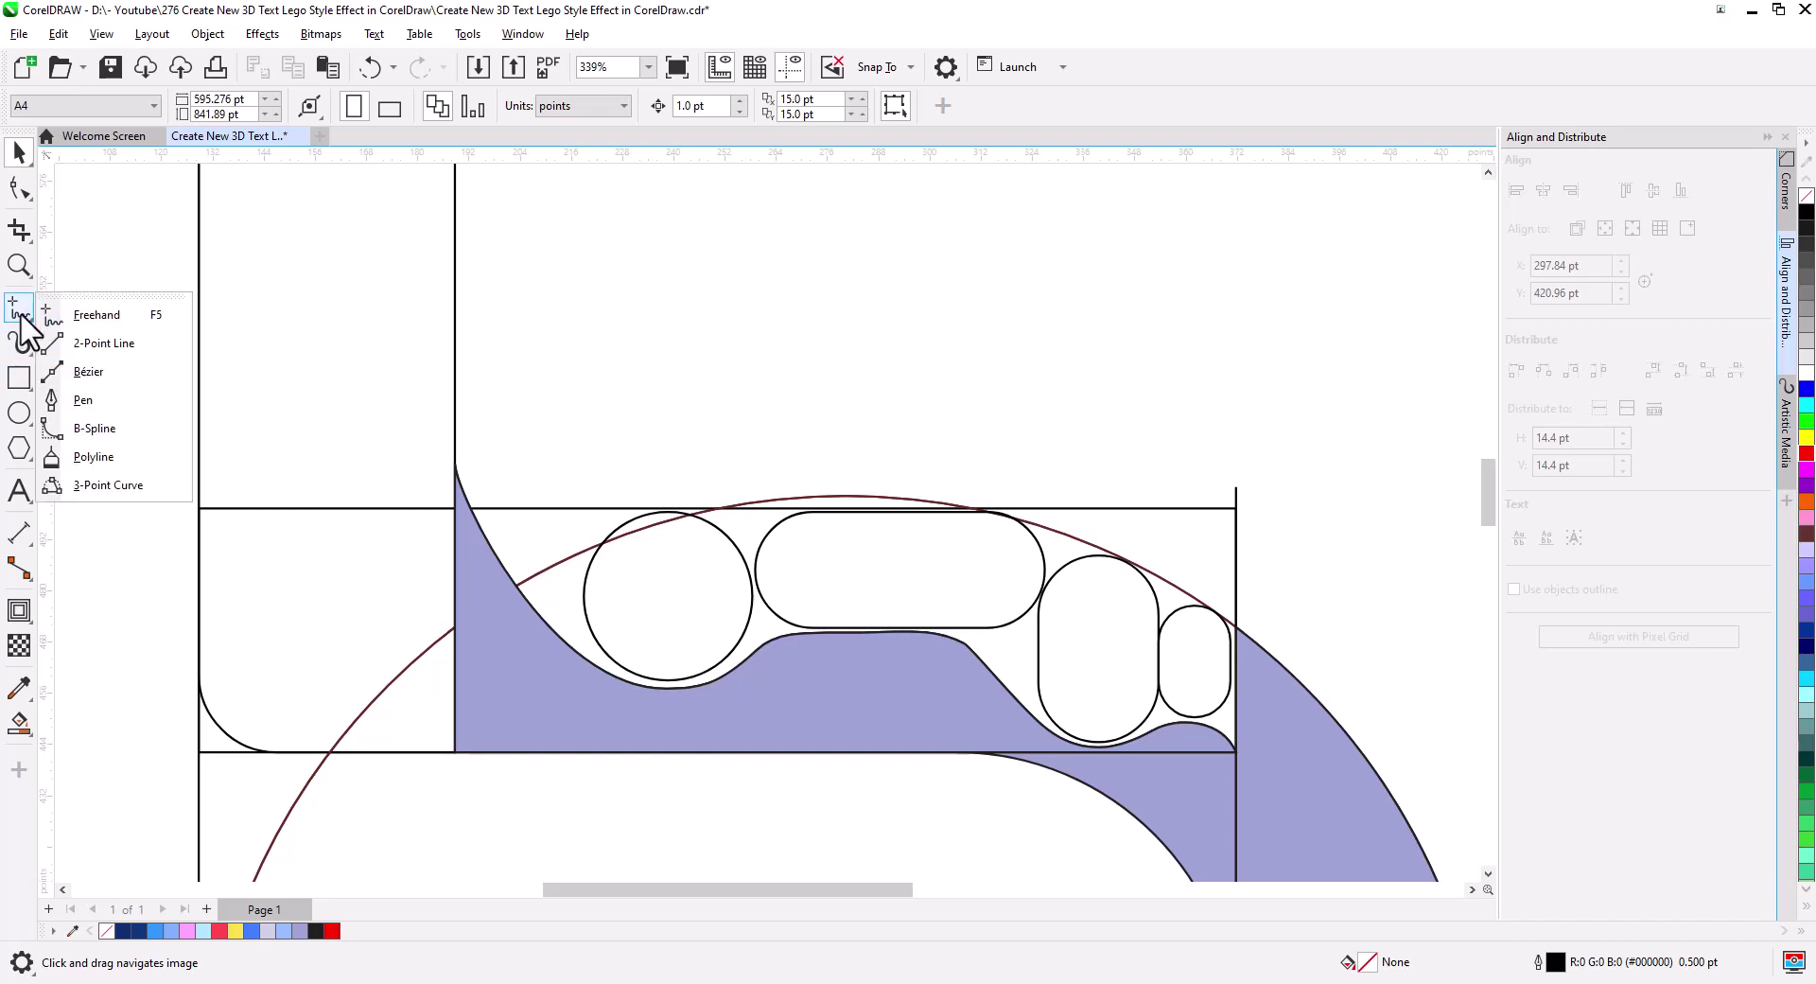
left_click(98, 337)
left_click_drag(455, 464, 134, 463)
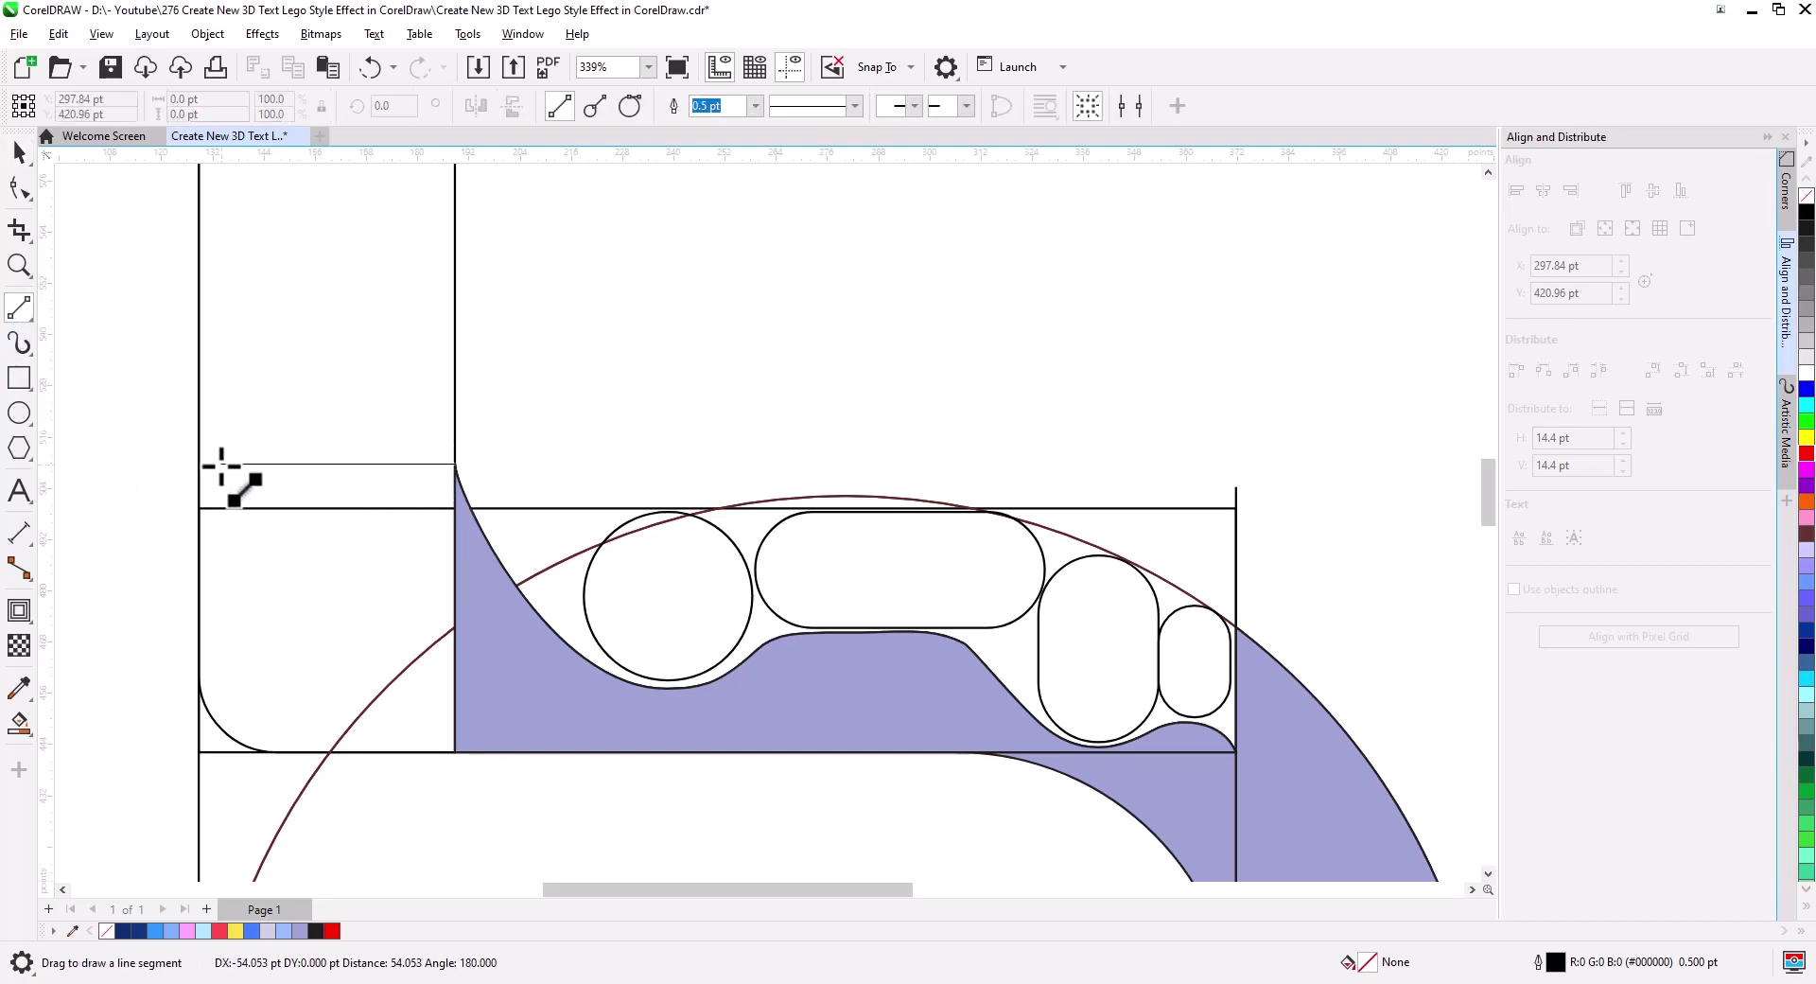
left_click(14, 738)
left_click(373, 728)
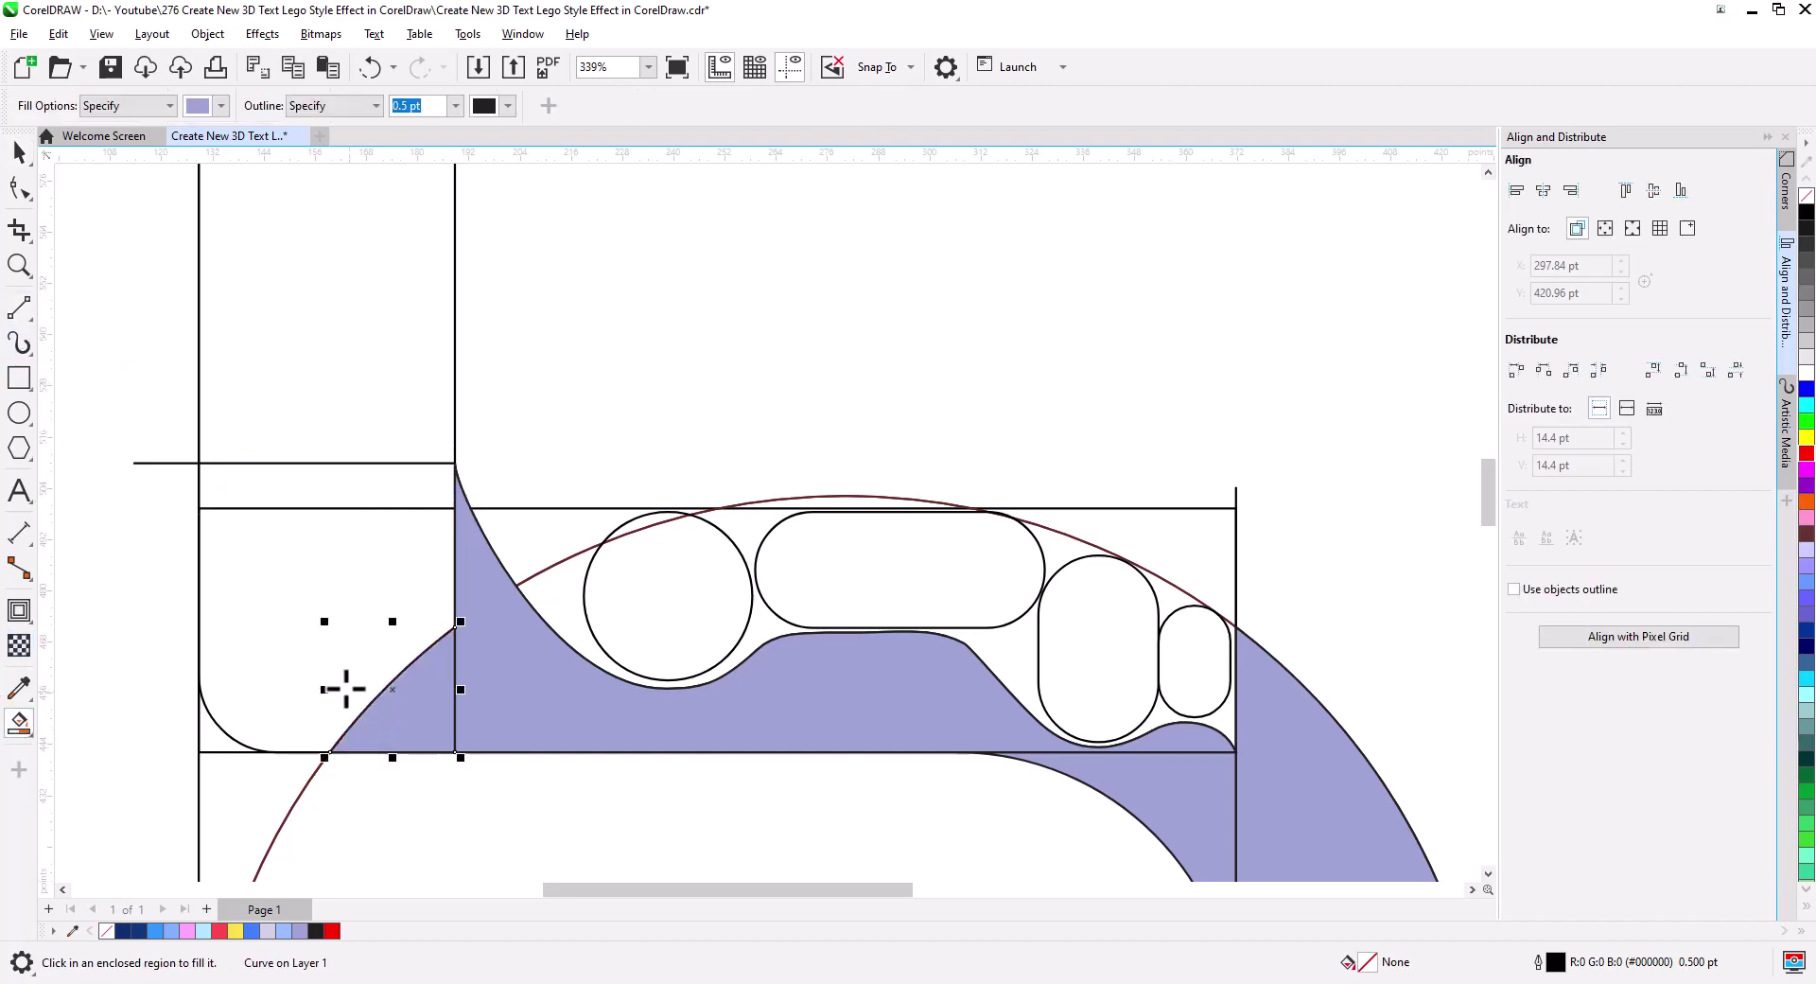
left_click(344, 689)
left_click(297, 485)
key("space")
- Weld the lower-left region, middle purple region and left box into one shape
left_click(303, 588, "shift")
left_click(430, 733, "shift")
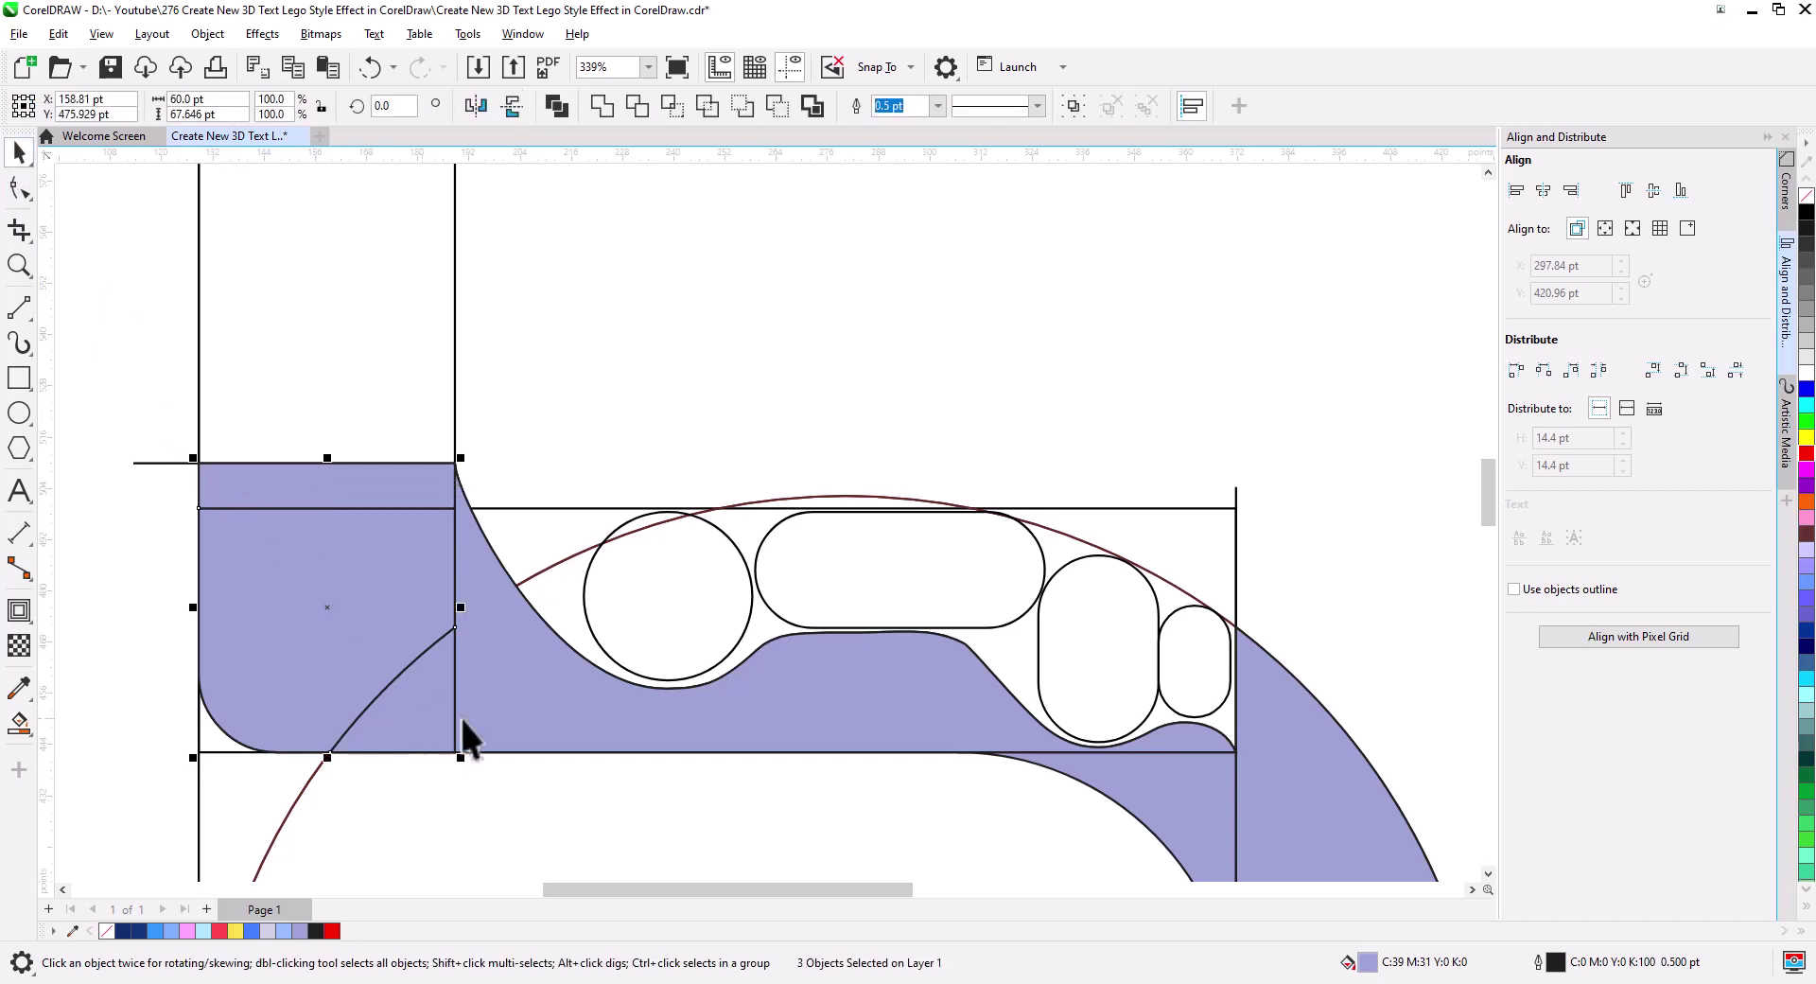
key("Delete")
key("ctrl+z")
left_click(349, 548)
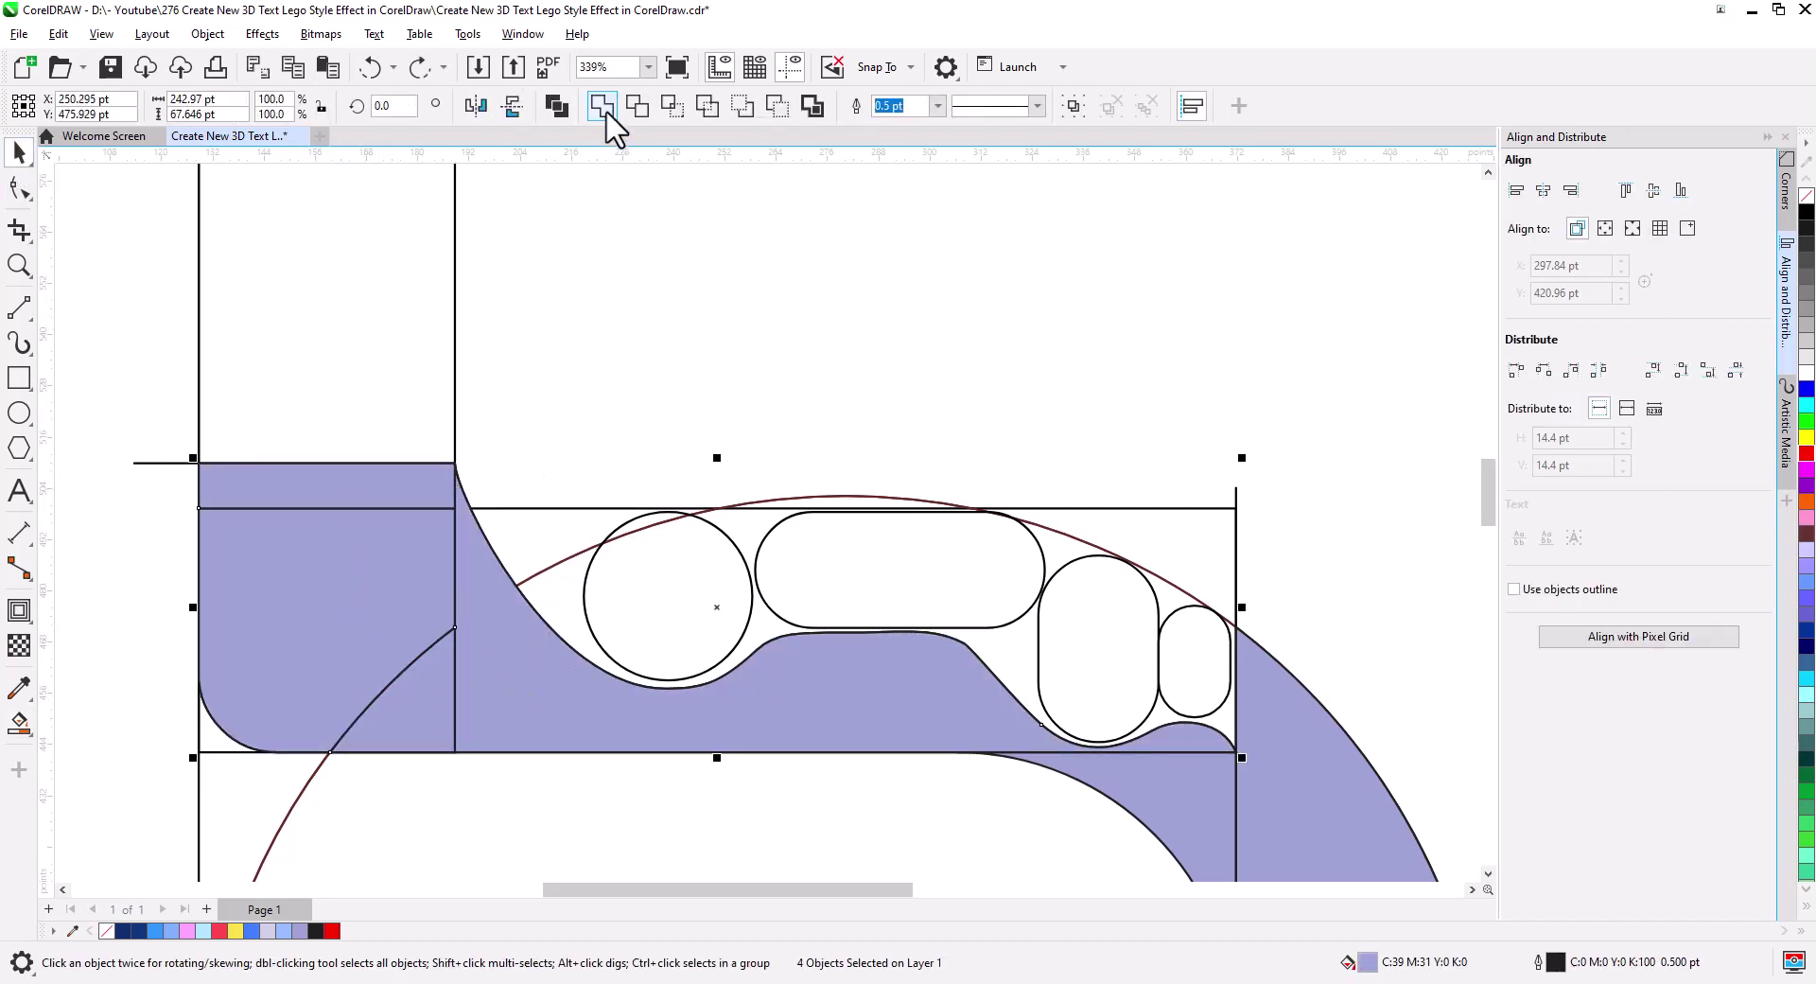
key("Delete")
key("ctrl+z")
left_click(418, 707)
left_click(491, 695, "shift")
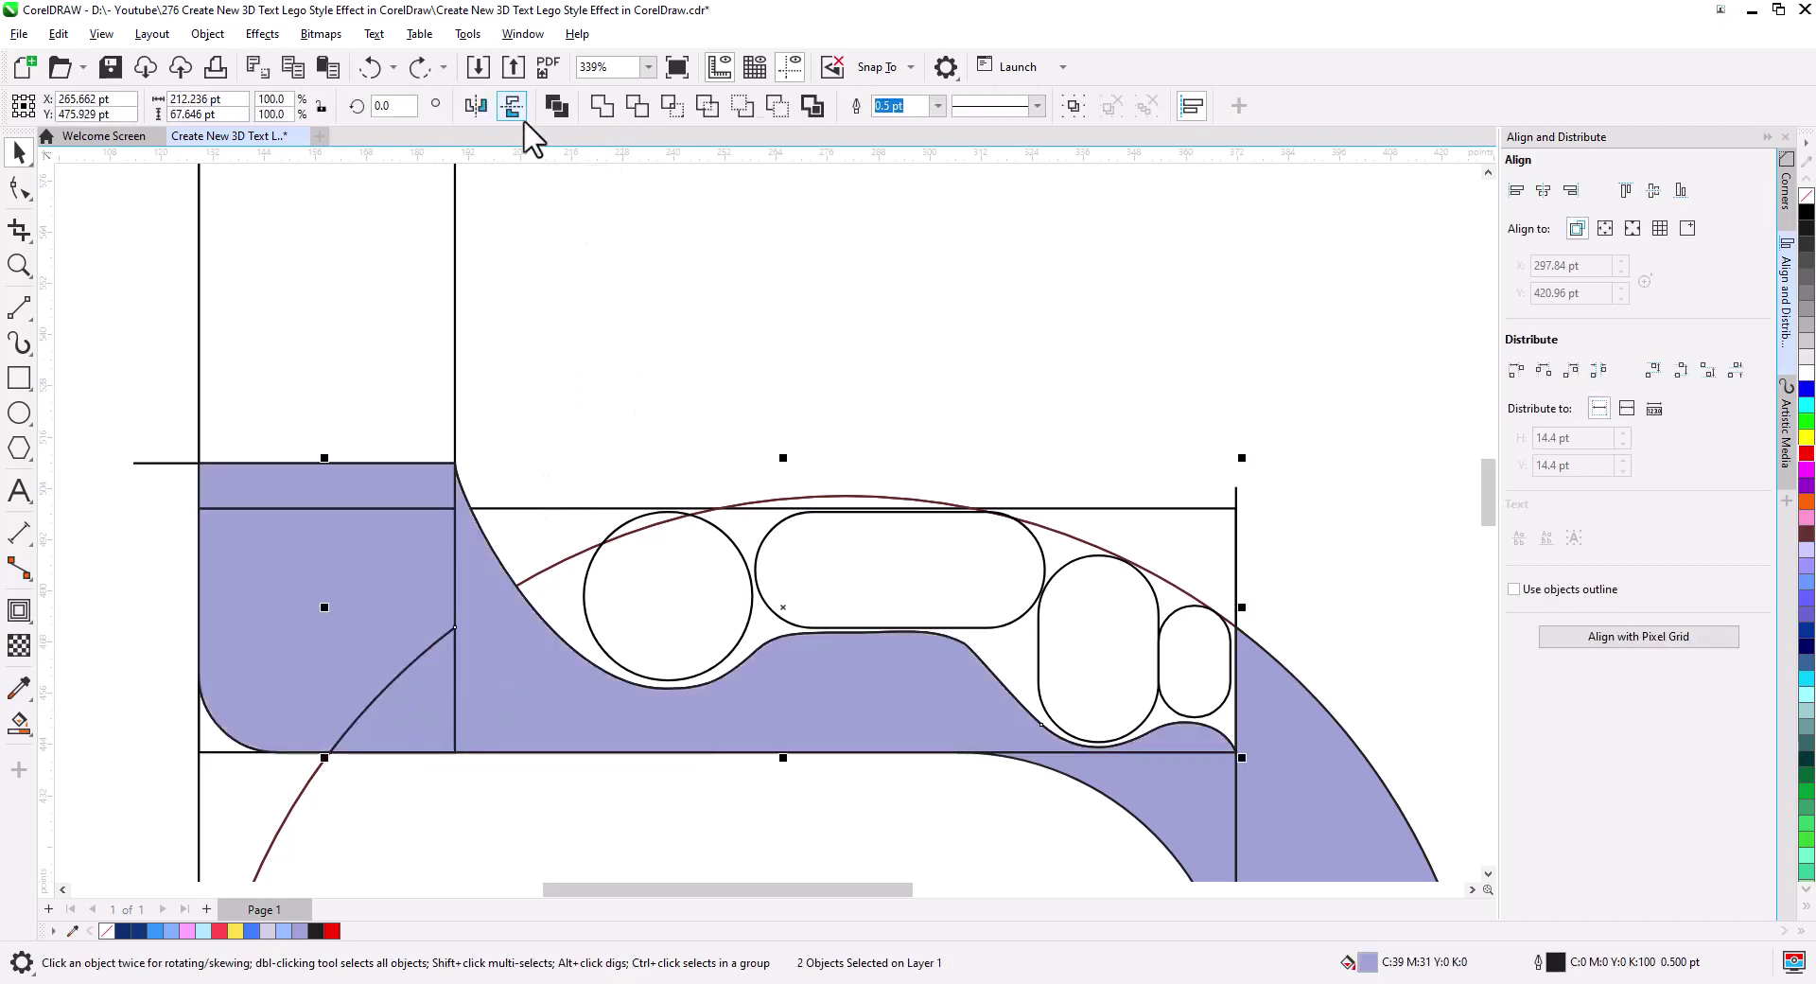
left_click(369, 607, "shift")
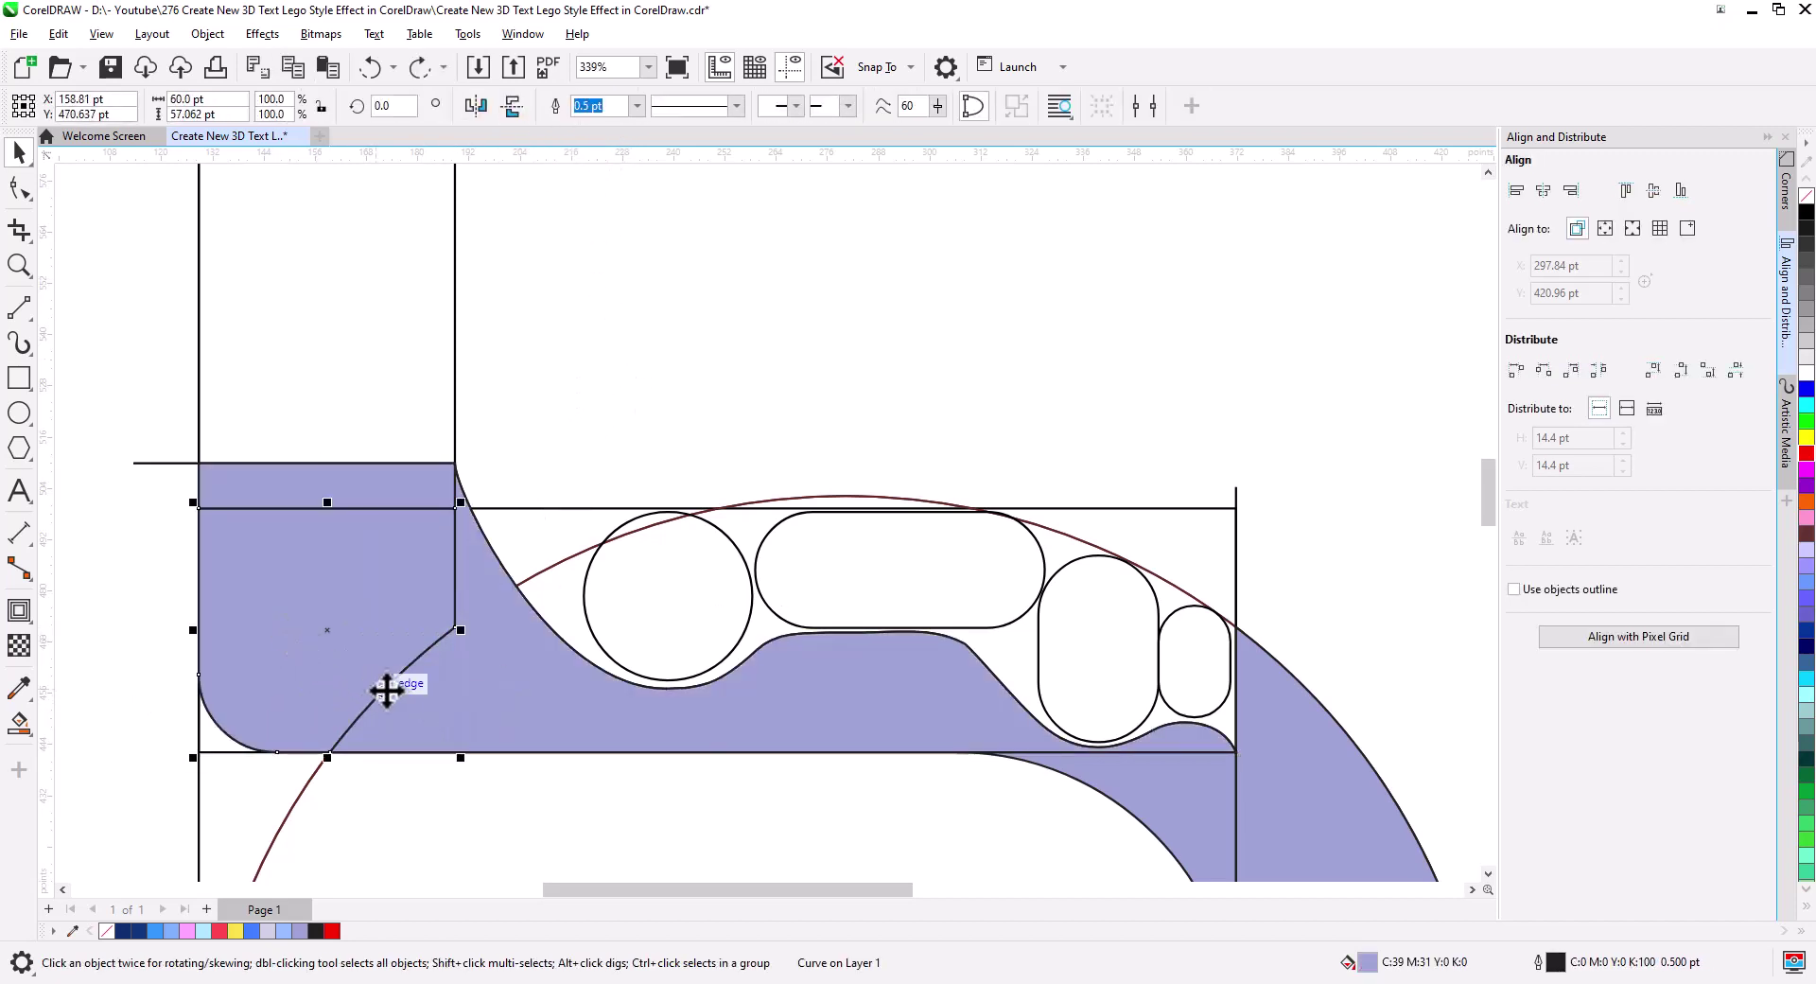
left_click(603, 106)
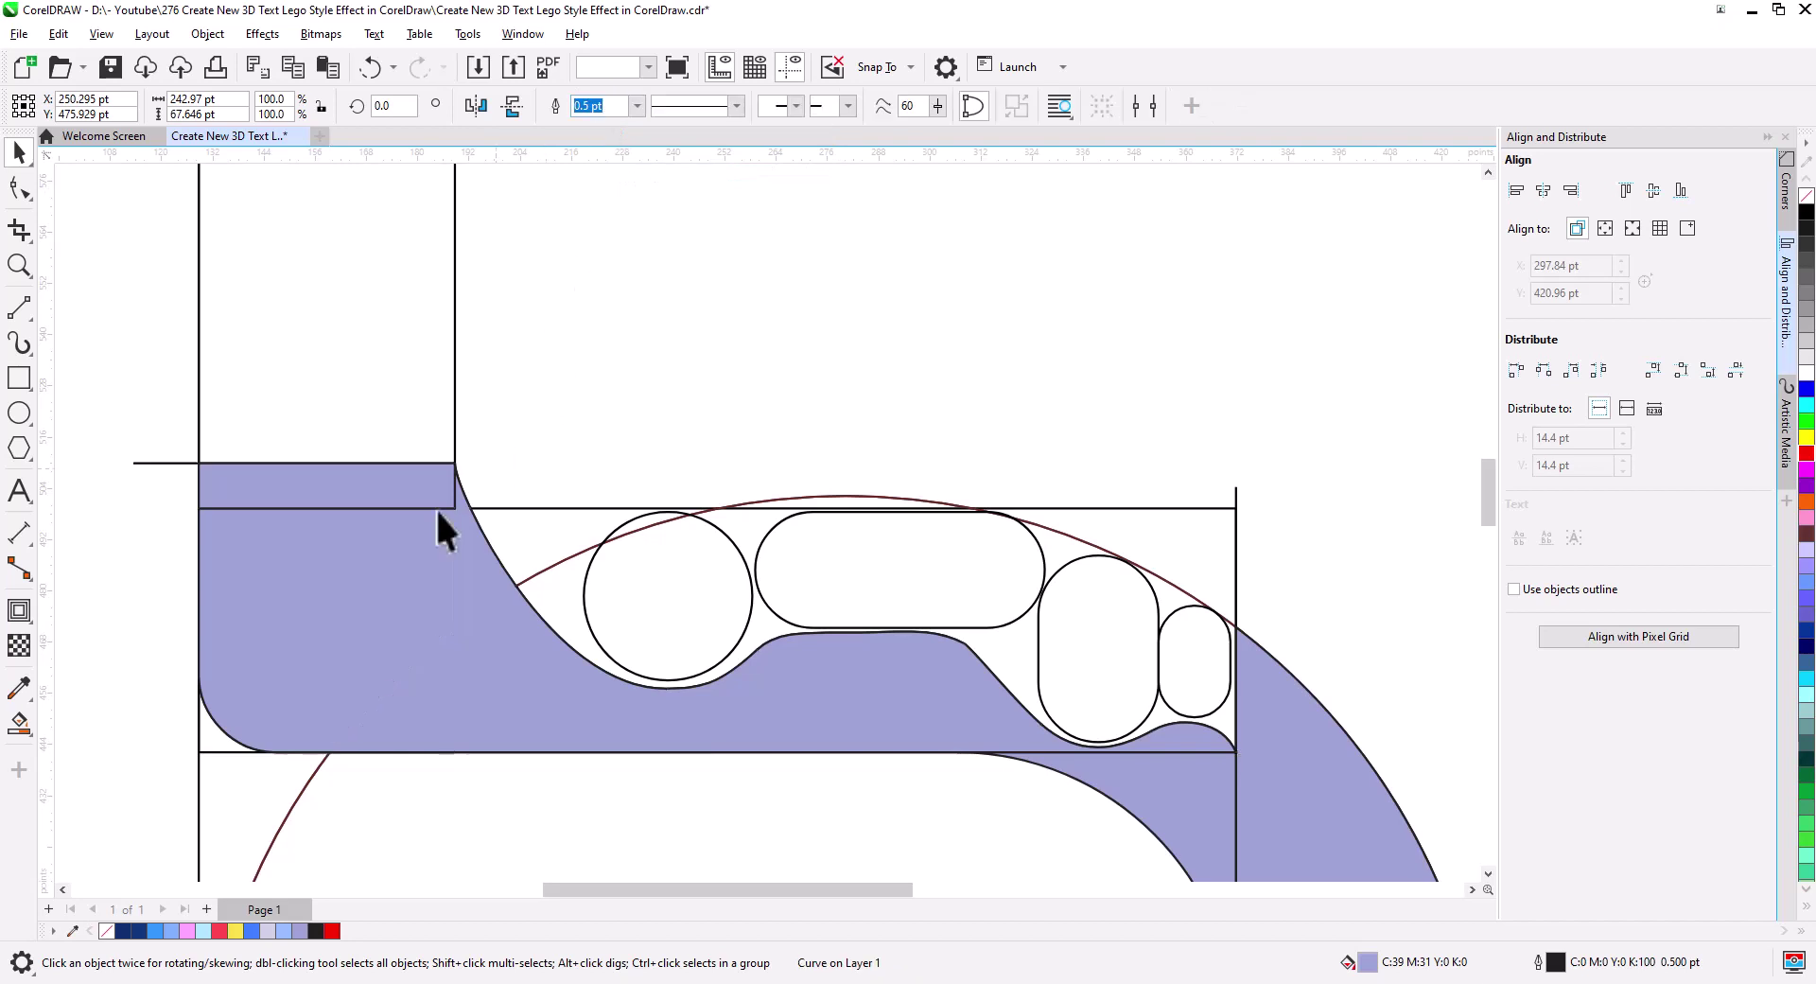
- Pull the top-left box's corner node into a wedge and weld it into the purple shape
left_click(435, 507)
scroll(435, 507, "up", 4)
left_click(19, 189)
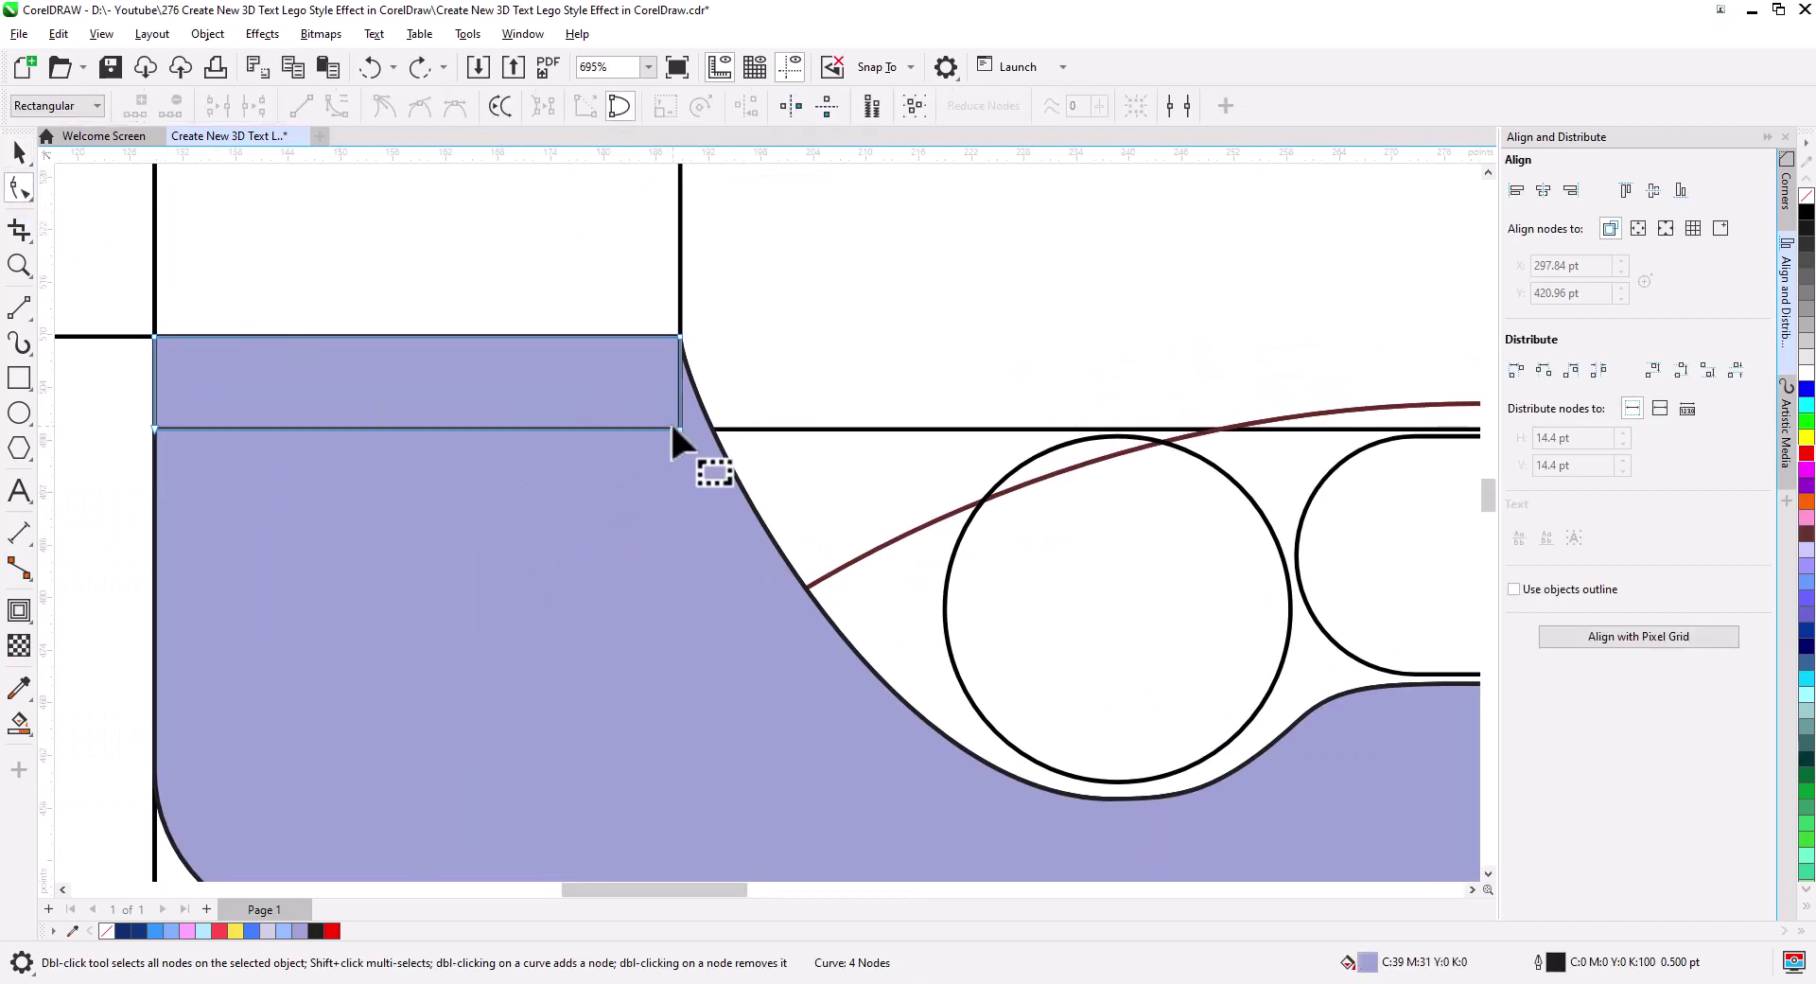
left_click_drag(680, 429, 704, 522)
key("space")
left_click(450, 492, "shift")
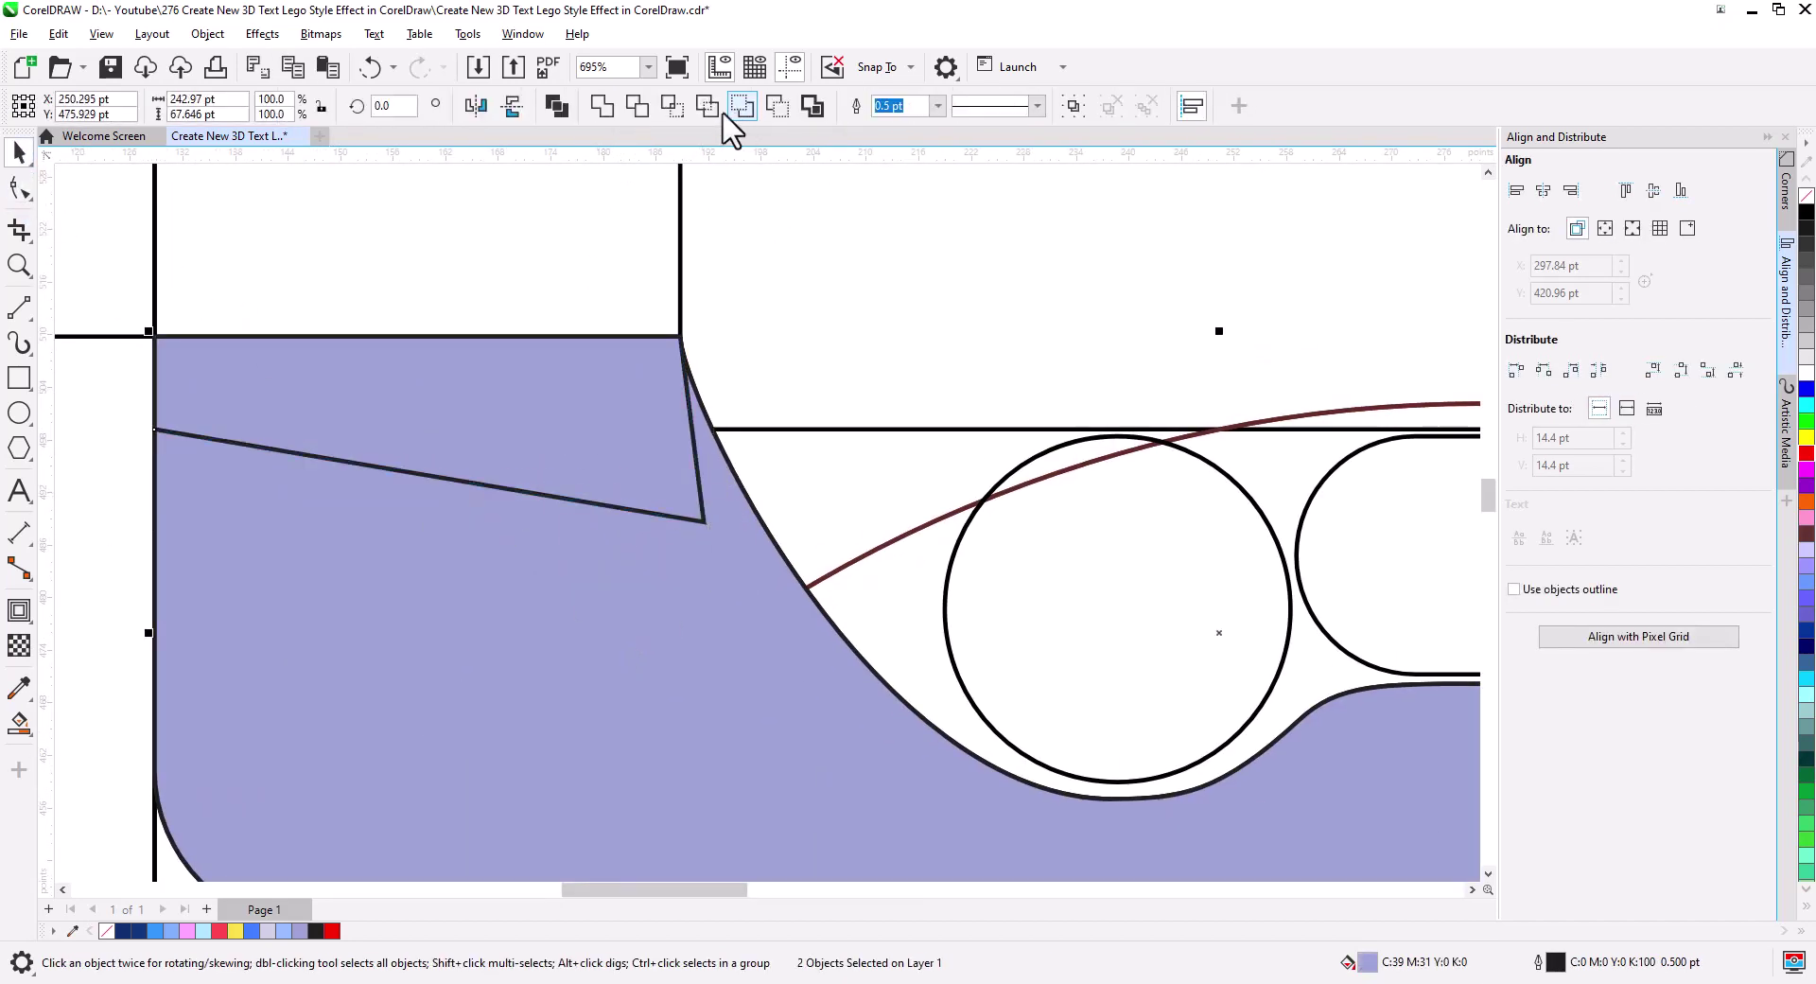
left_click(603, 107)
left_click(768, 350)
scroll(526, 456, "down", 5)
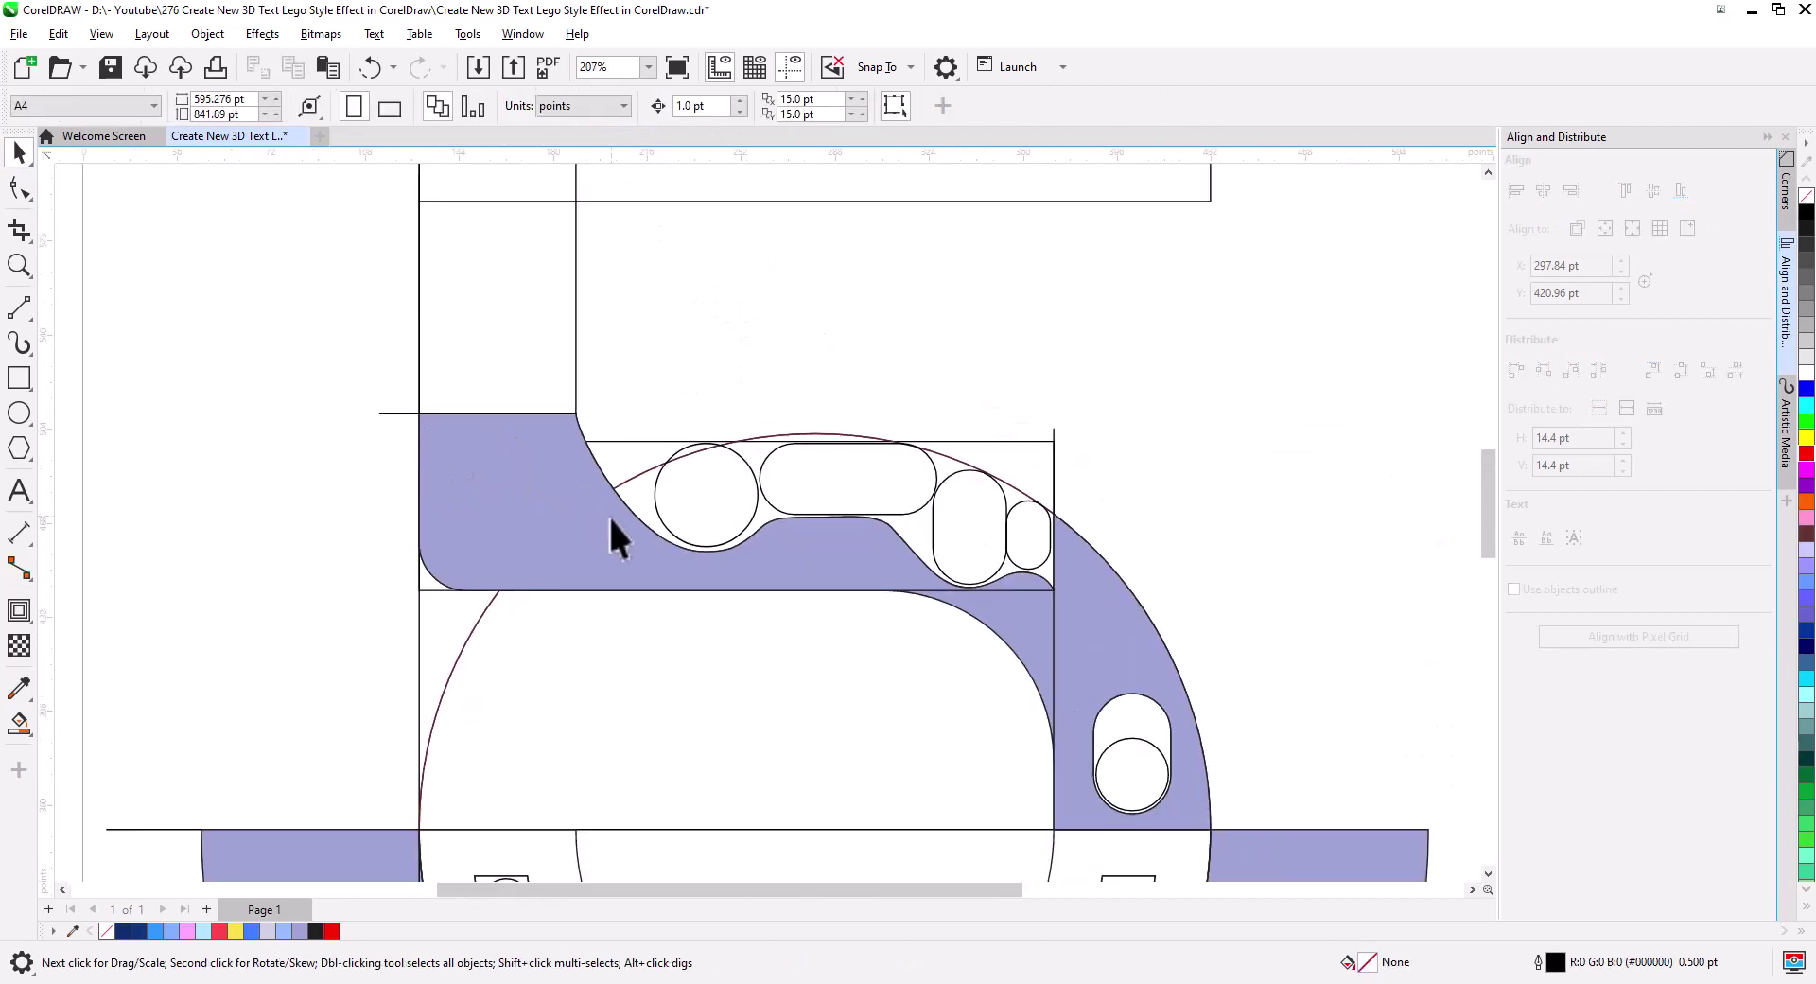
- Smart Fill the stem region between the rectangles and the upper rectangle's top-left corner purple
scroll(577, 516, "up", 2)
scroll(592, 485, "up", 2)
left_click(19, 724)
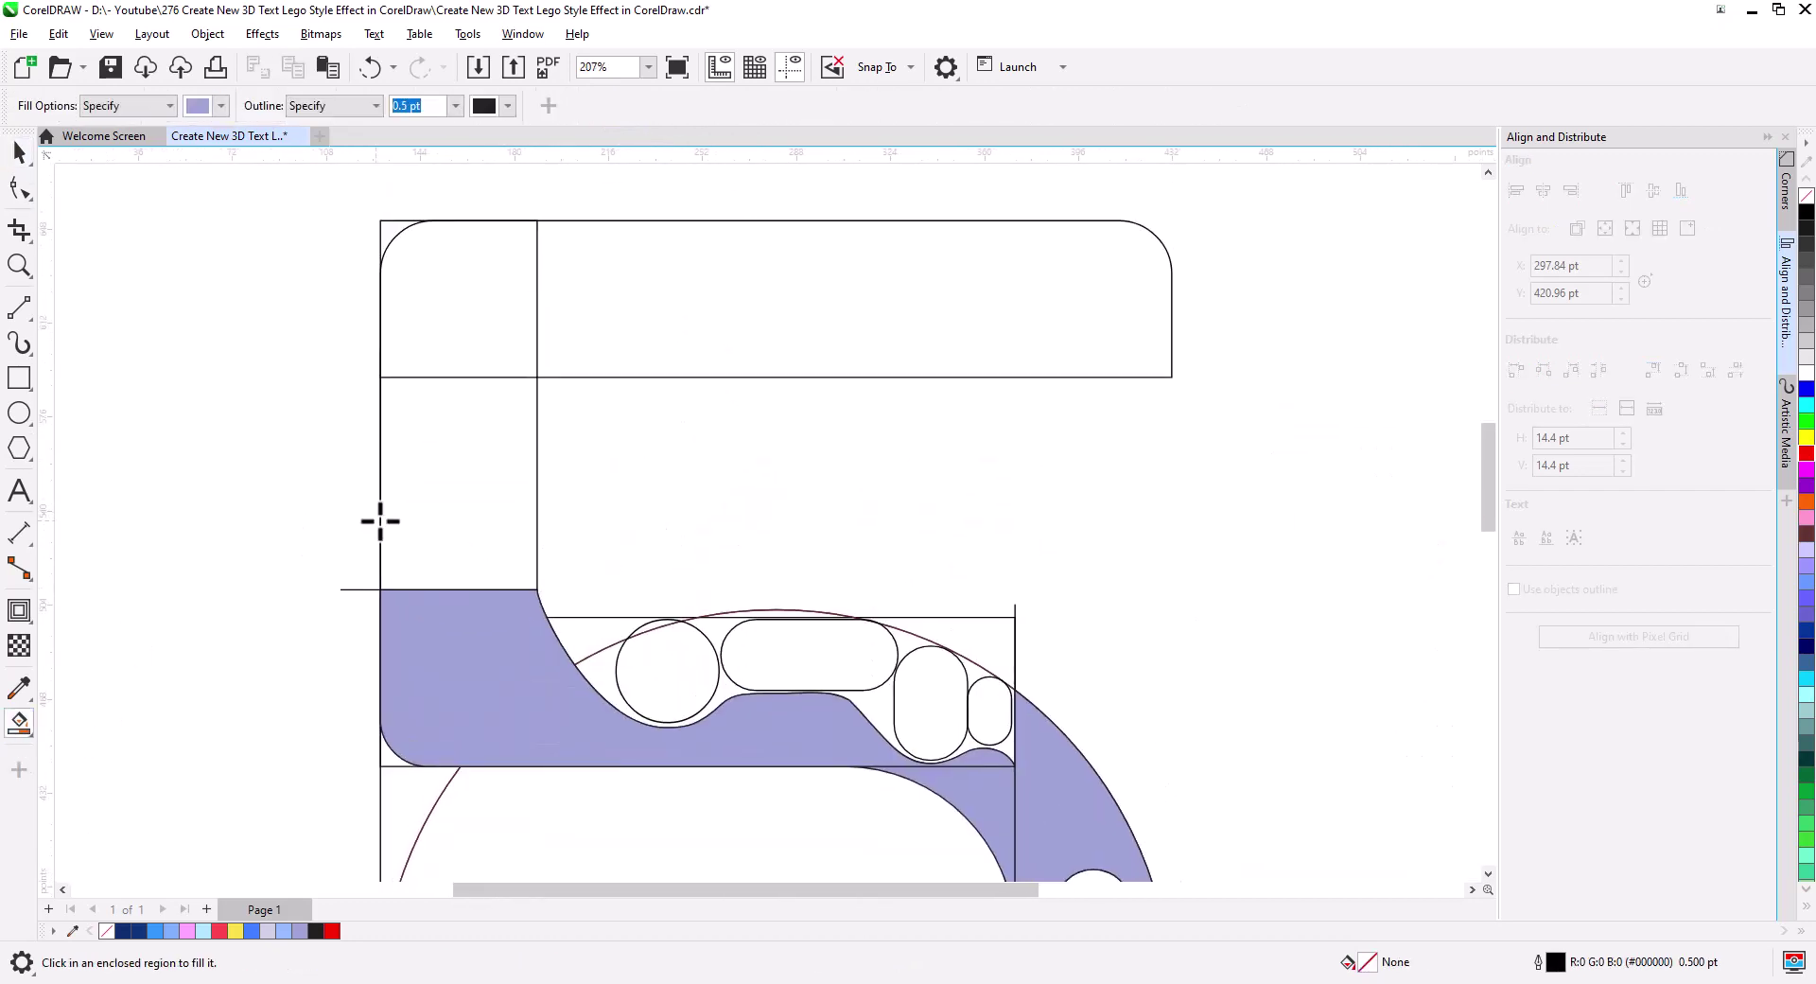
left_click(416, 515)
left_click(522, 335)
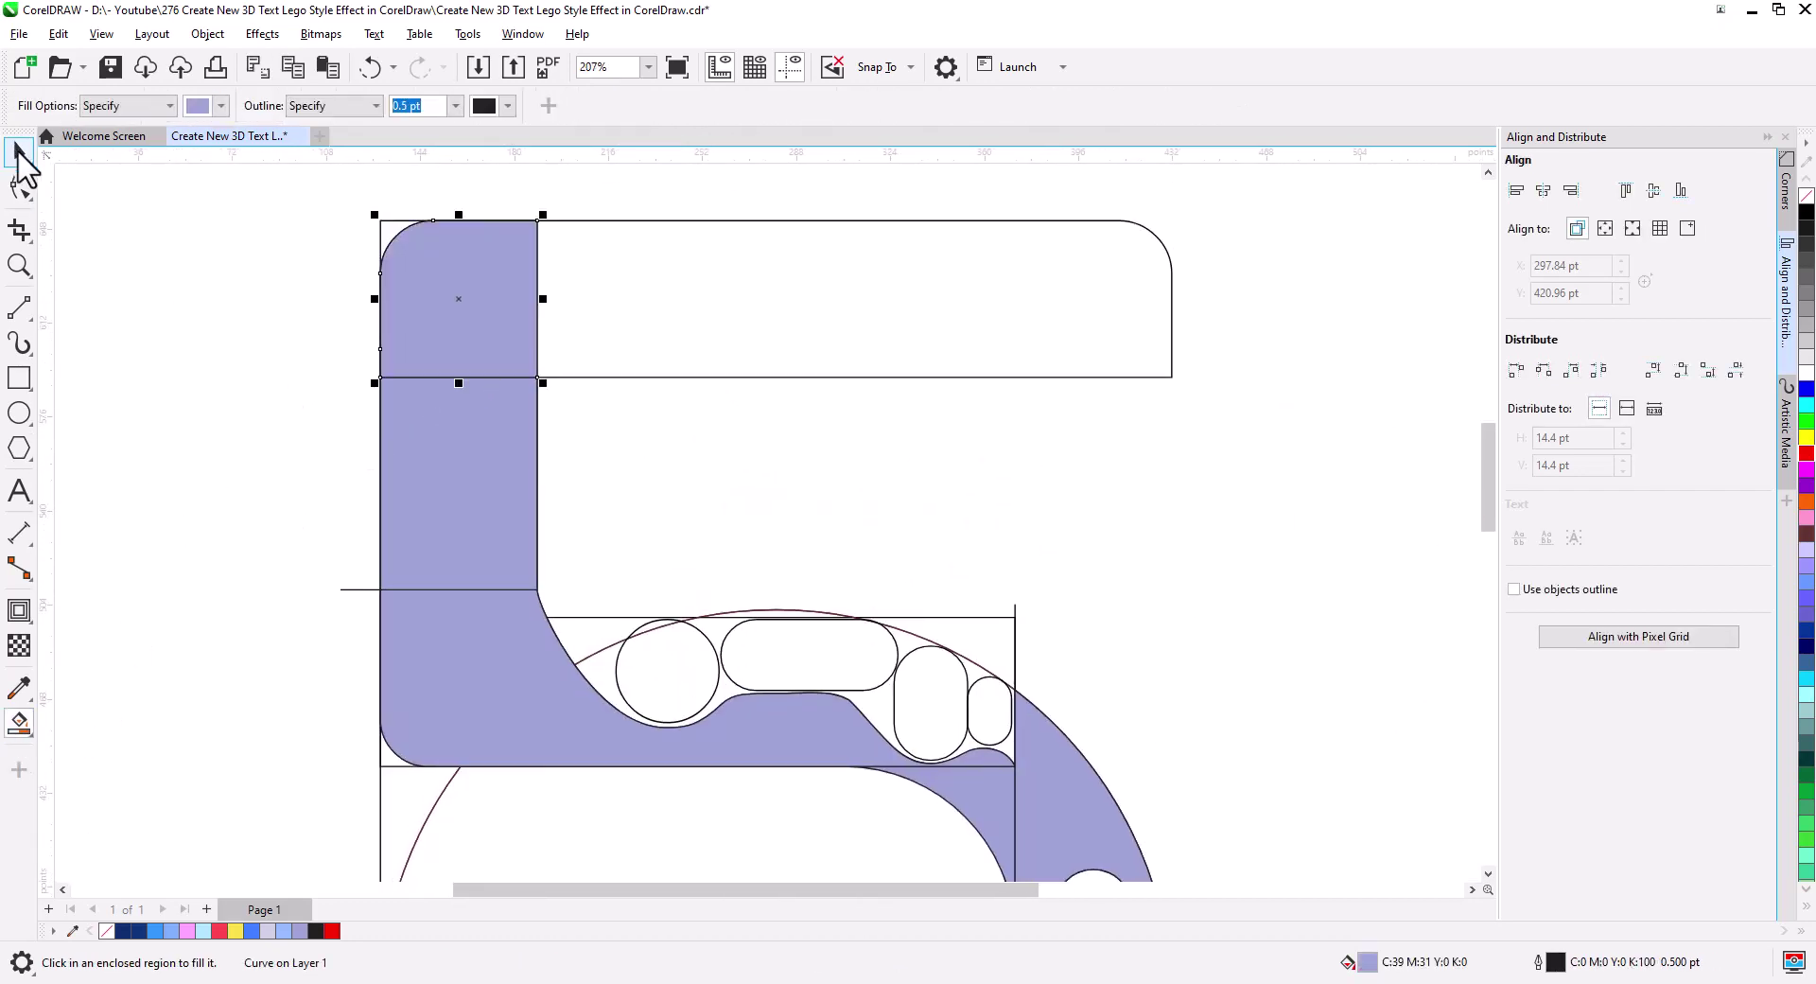
left_click(19, 151)
left_click(379, 231)
left_click(378, 420)
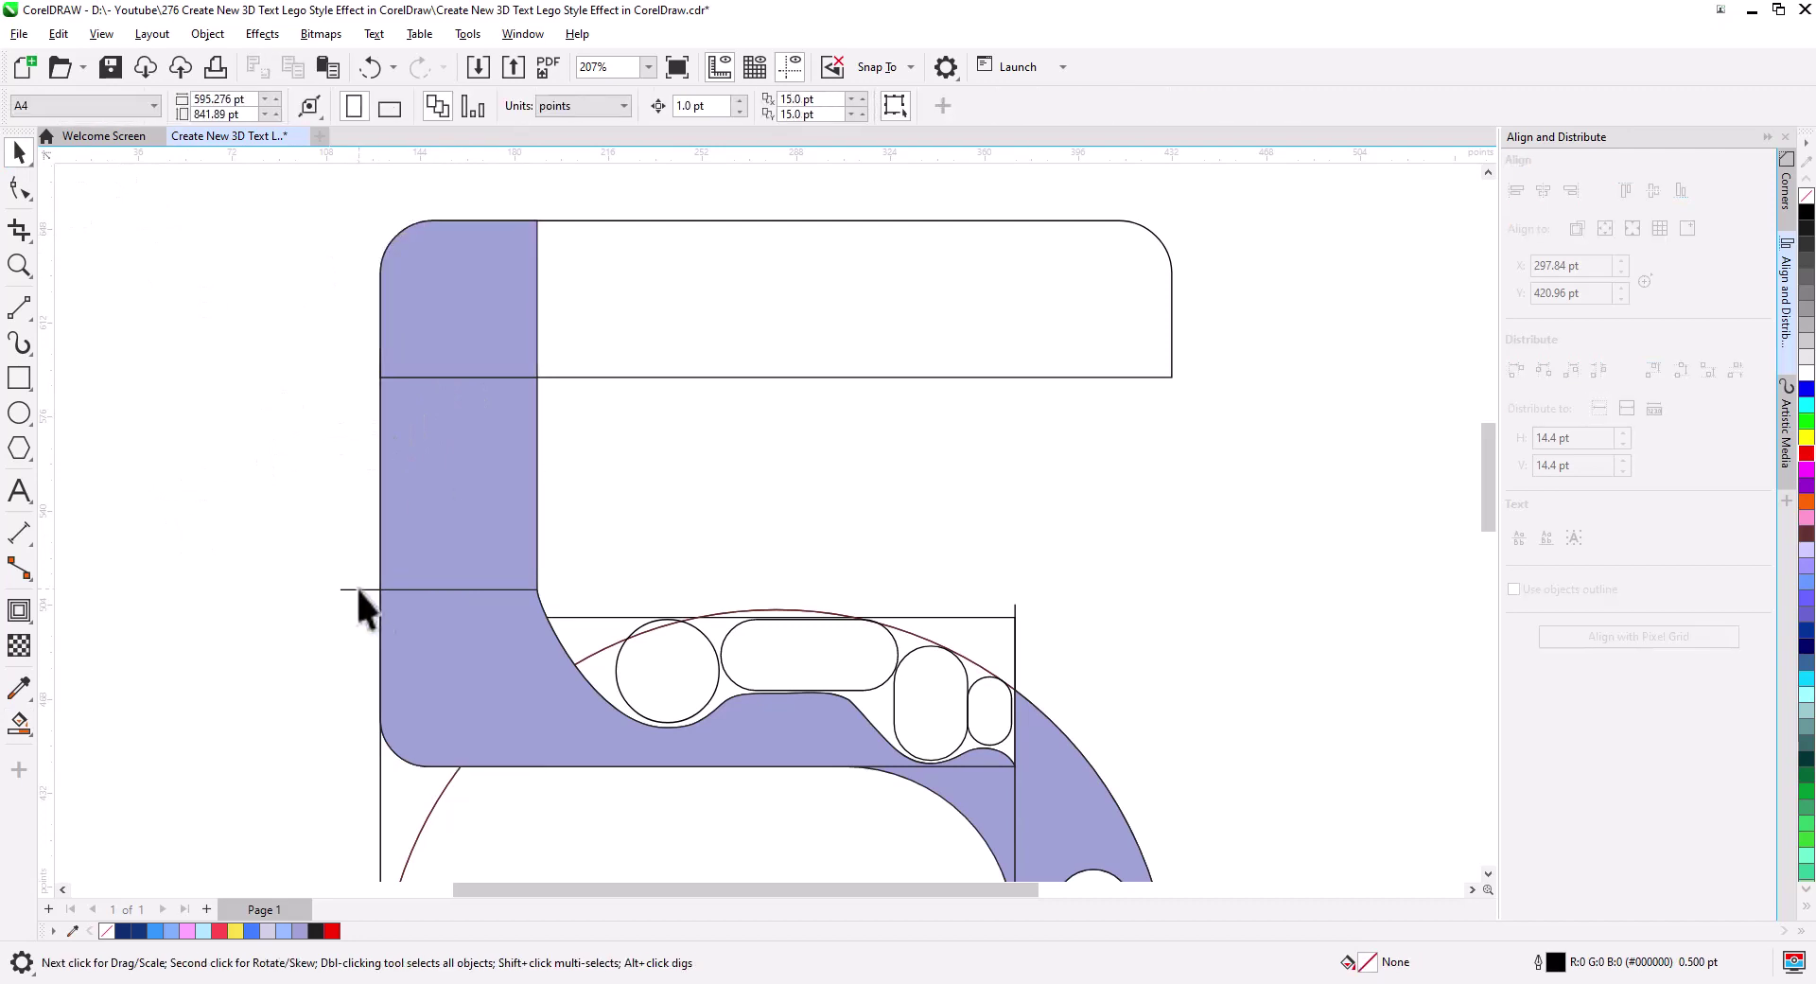
scroll(426, 539, "right", 3)
scroll(435, 558, "up", 1)
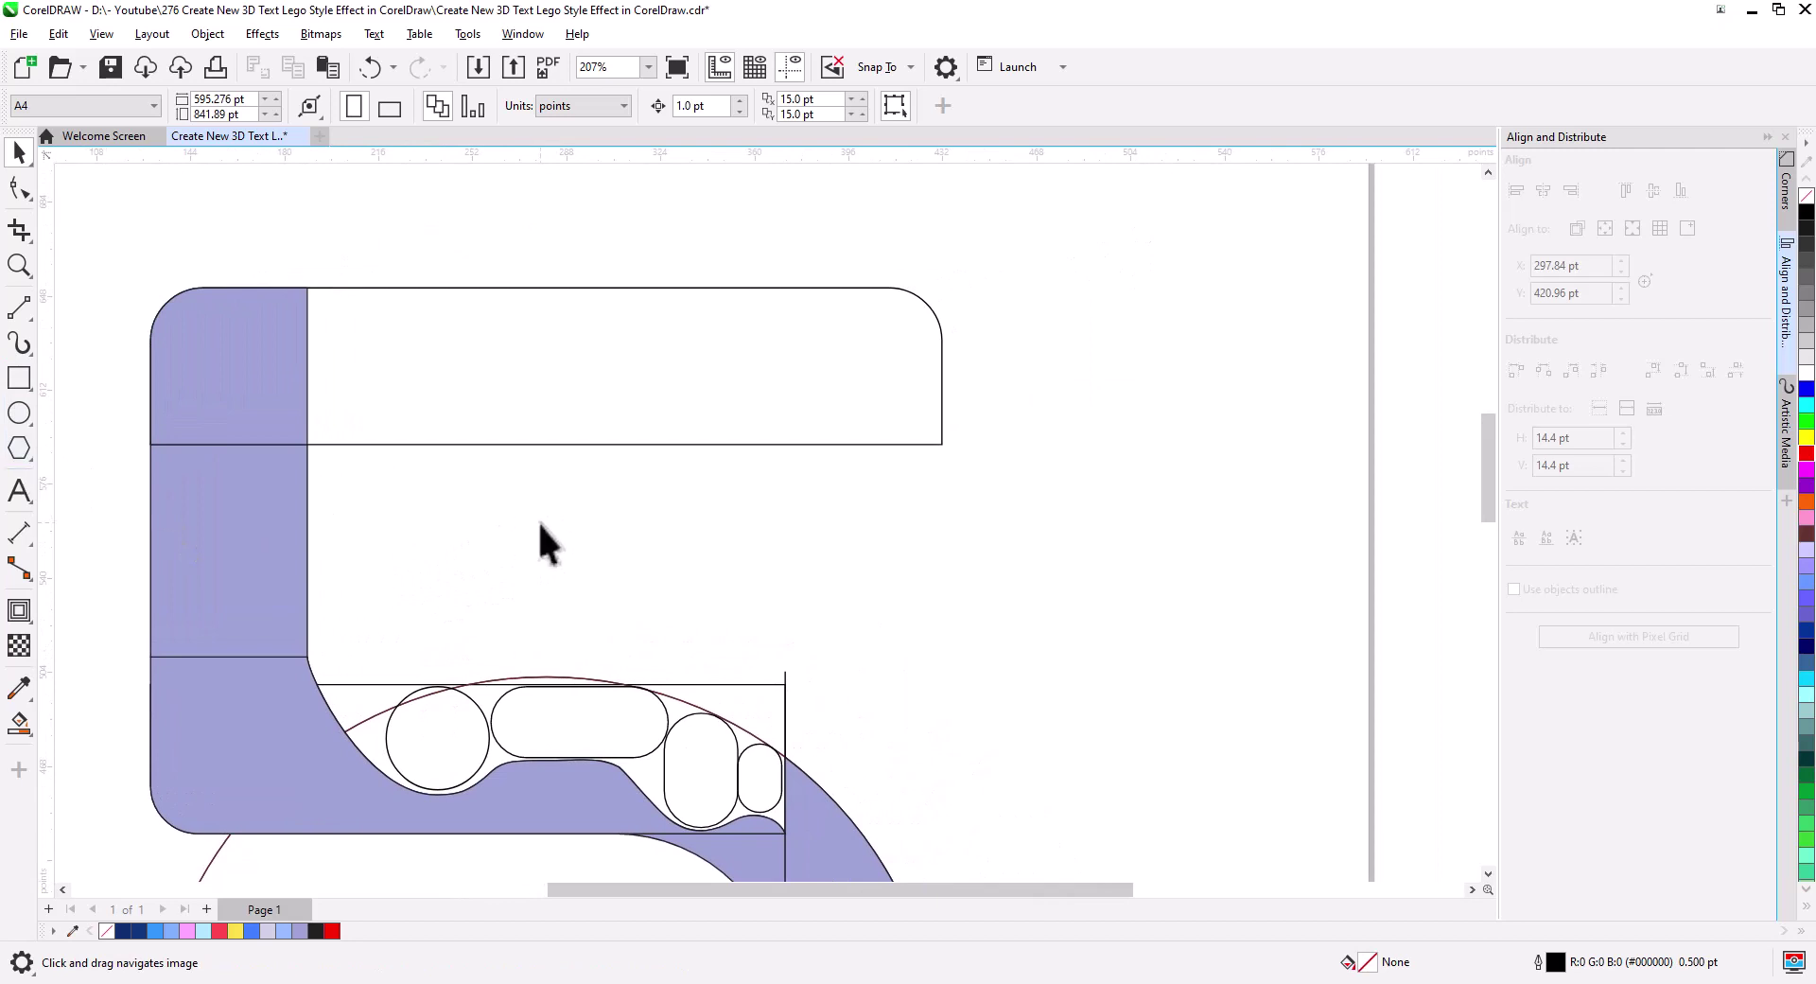
- Draw a rectangle over the top bar and round its bottom-right corner
left_click(19, 378)
left_click_drag(239, 249, 754, 397)
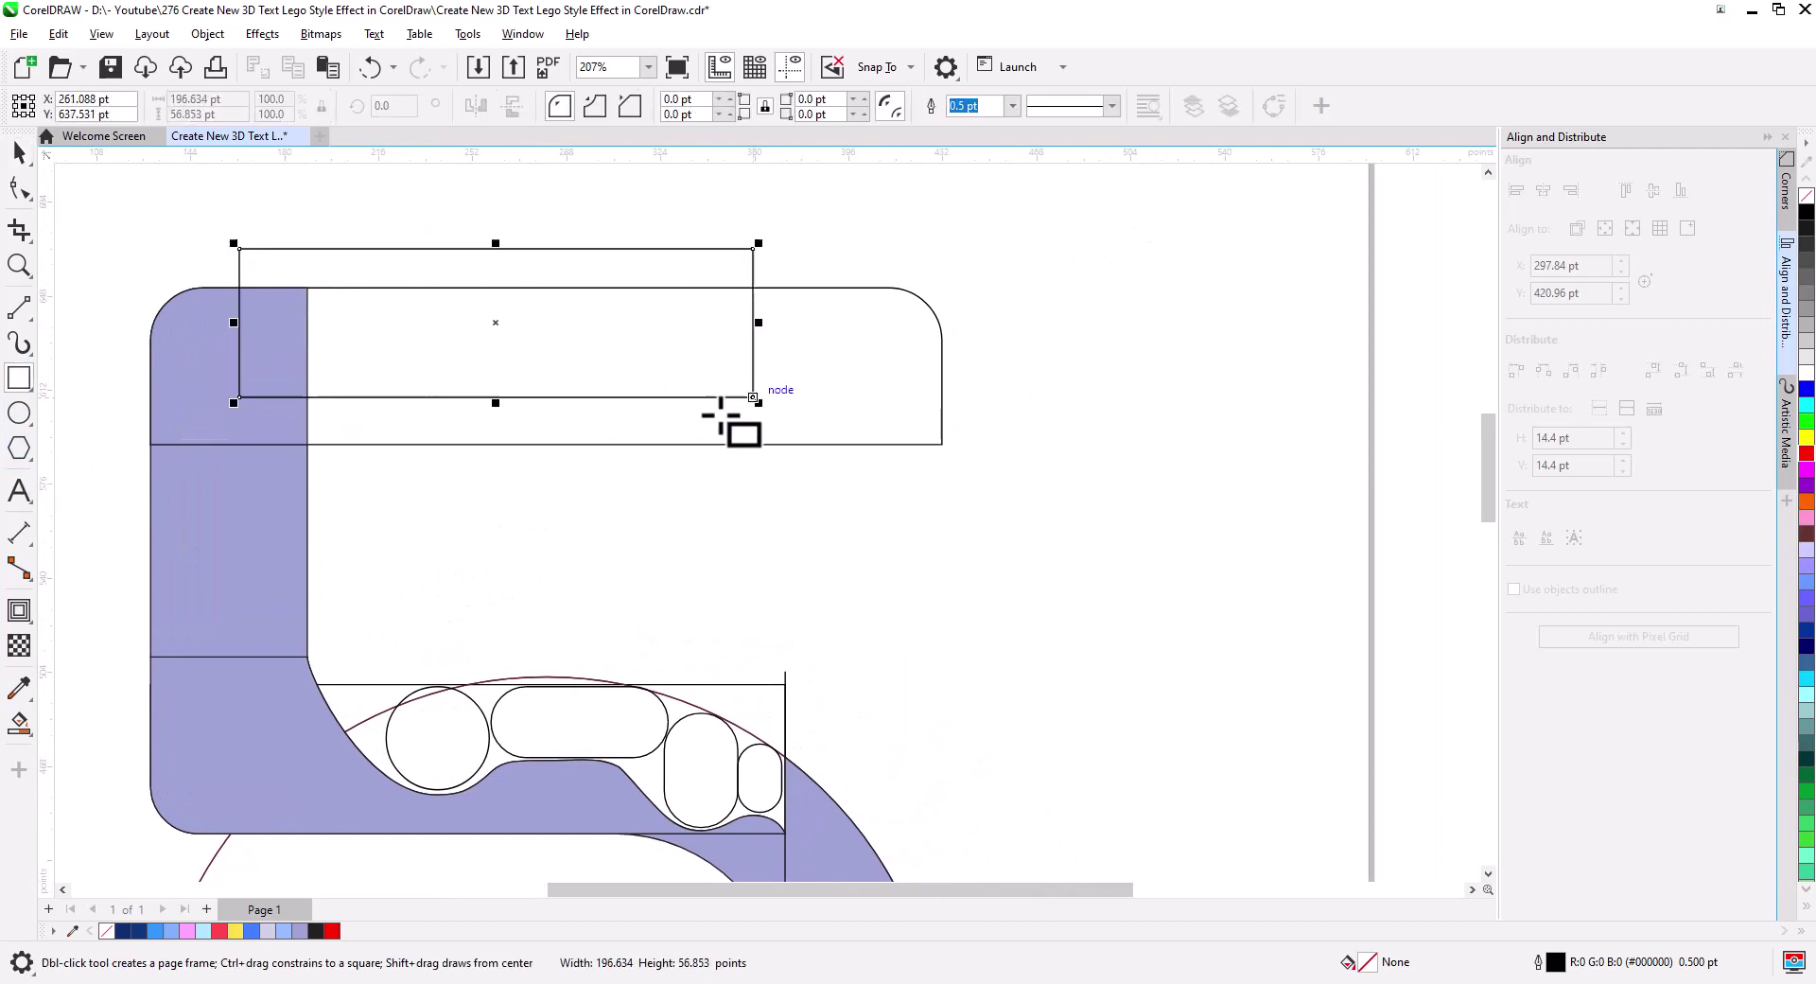
scroll(484, 388, "down", 2)
left_click_drag(825, 483, 753, 483)
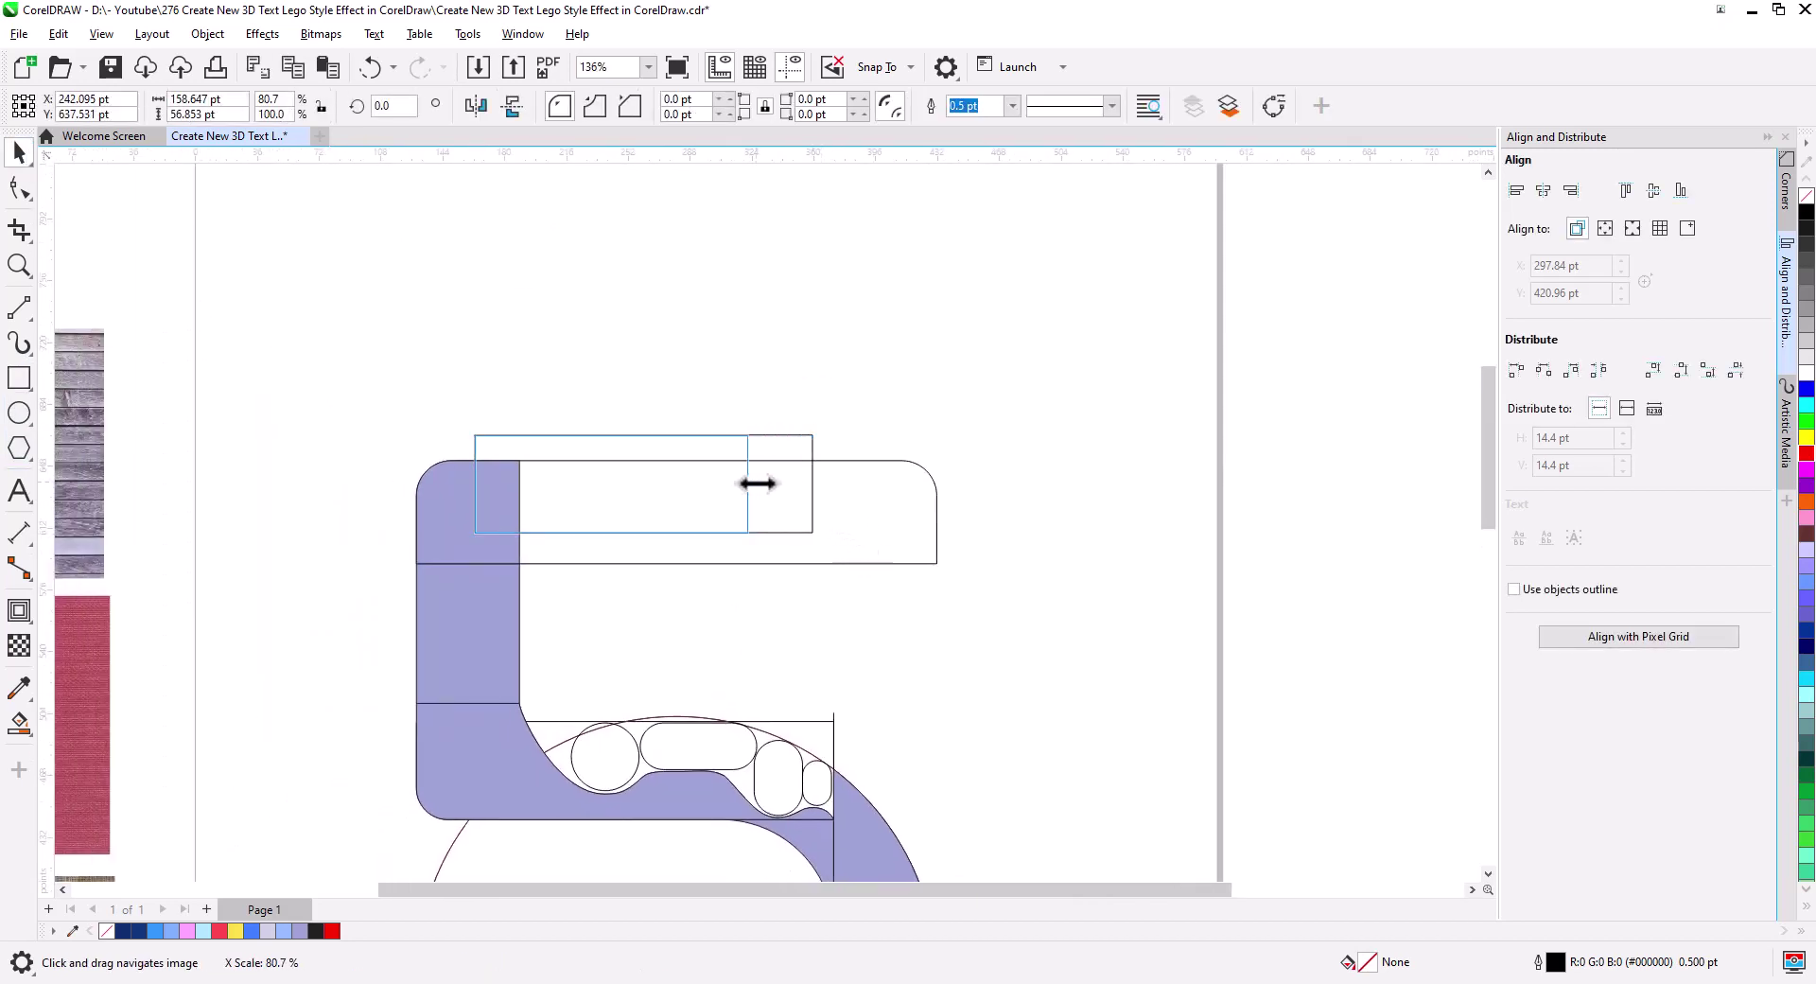
left_click_drag(611, 433, 611, 303)
key("F10")
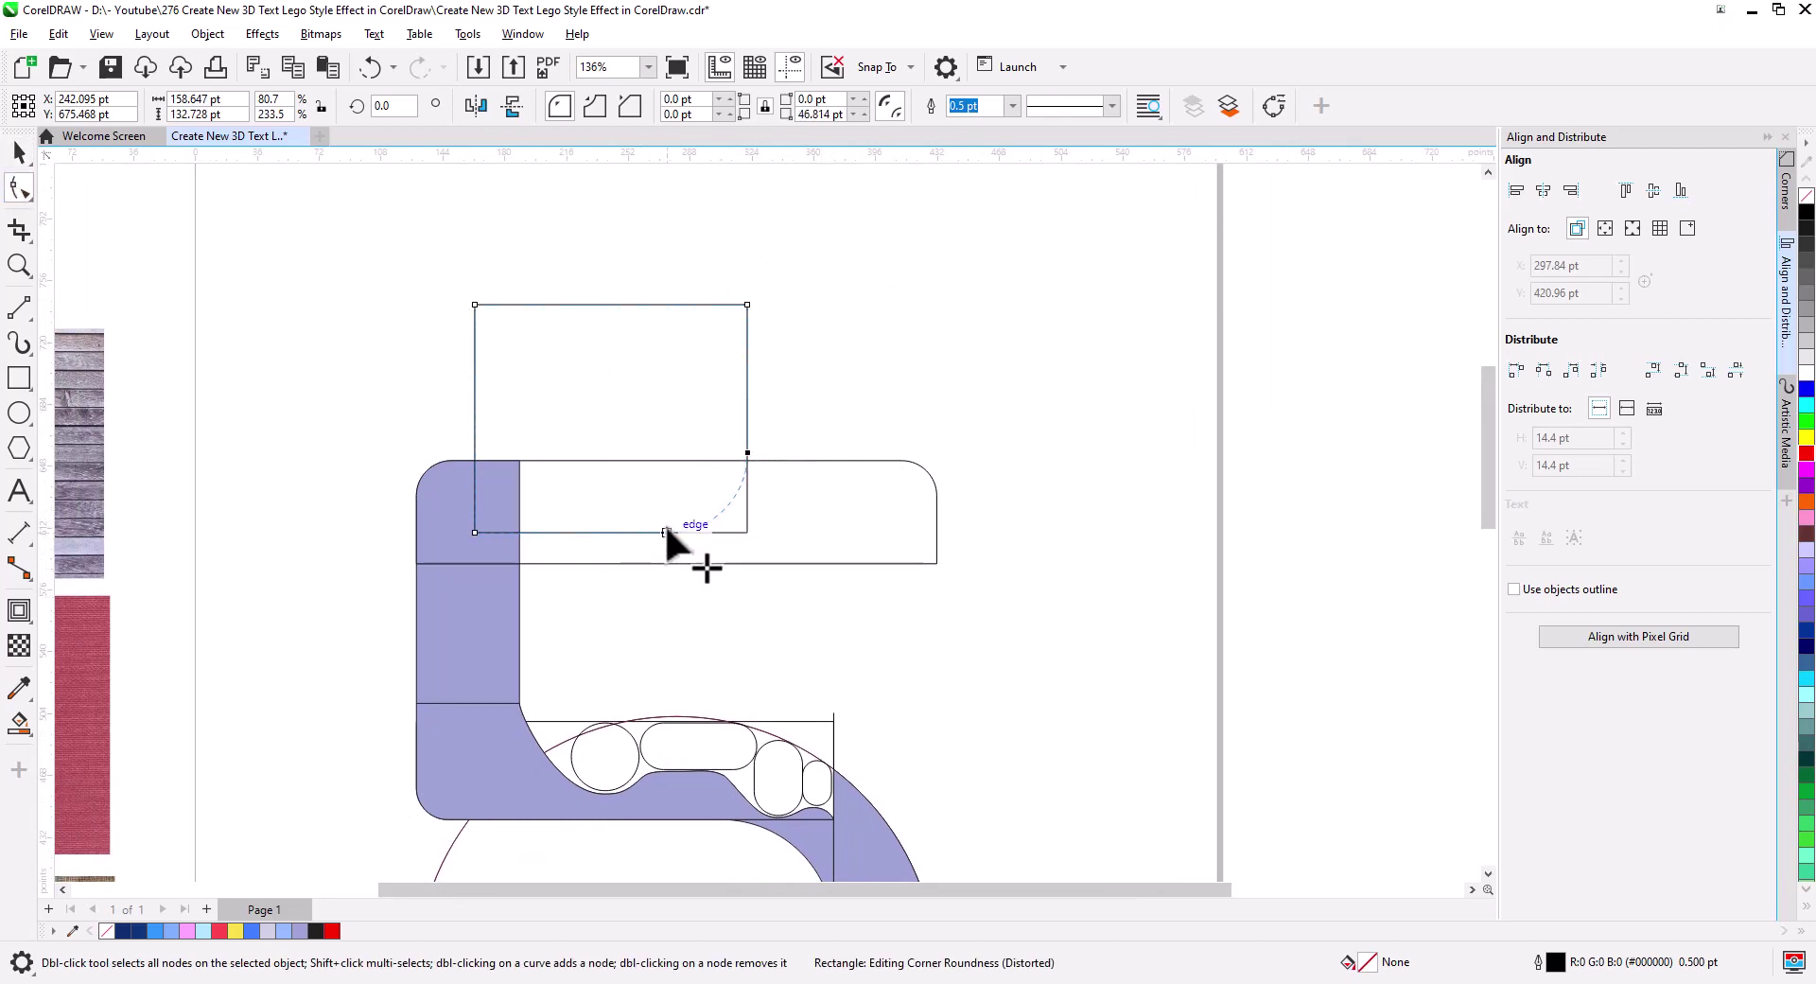
left_click_drag(659, 527, 676, 533)
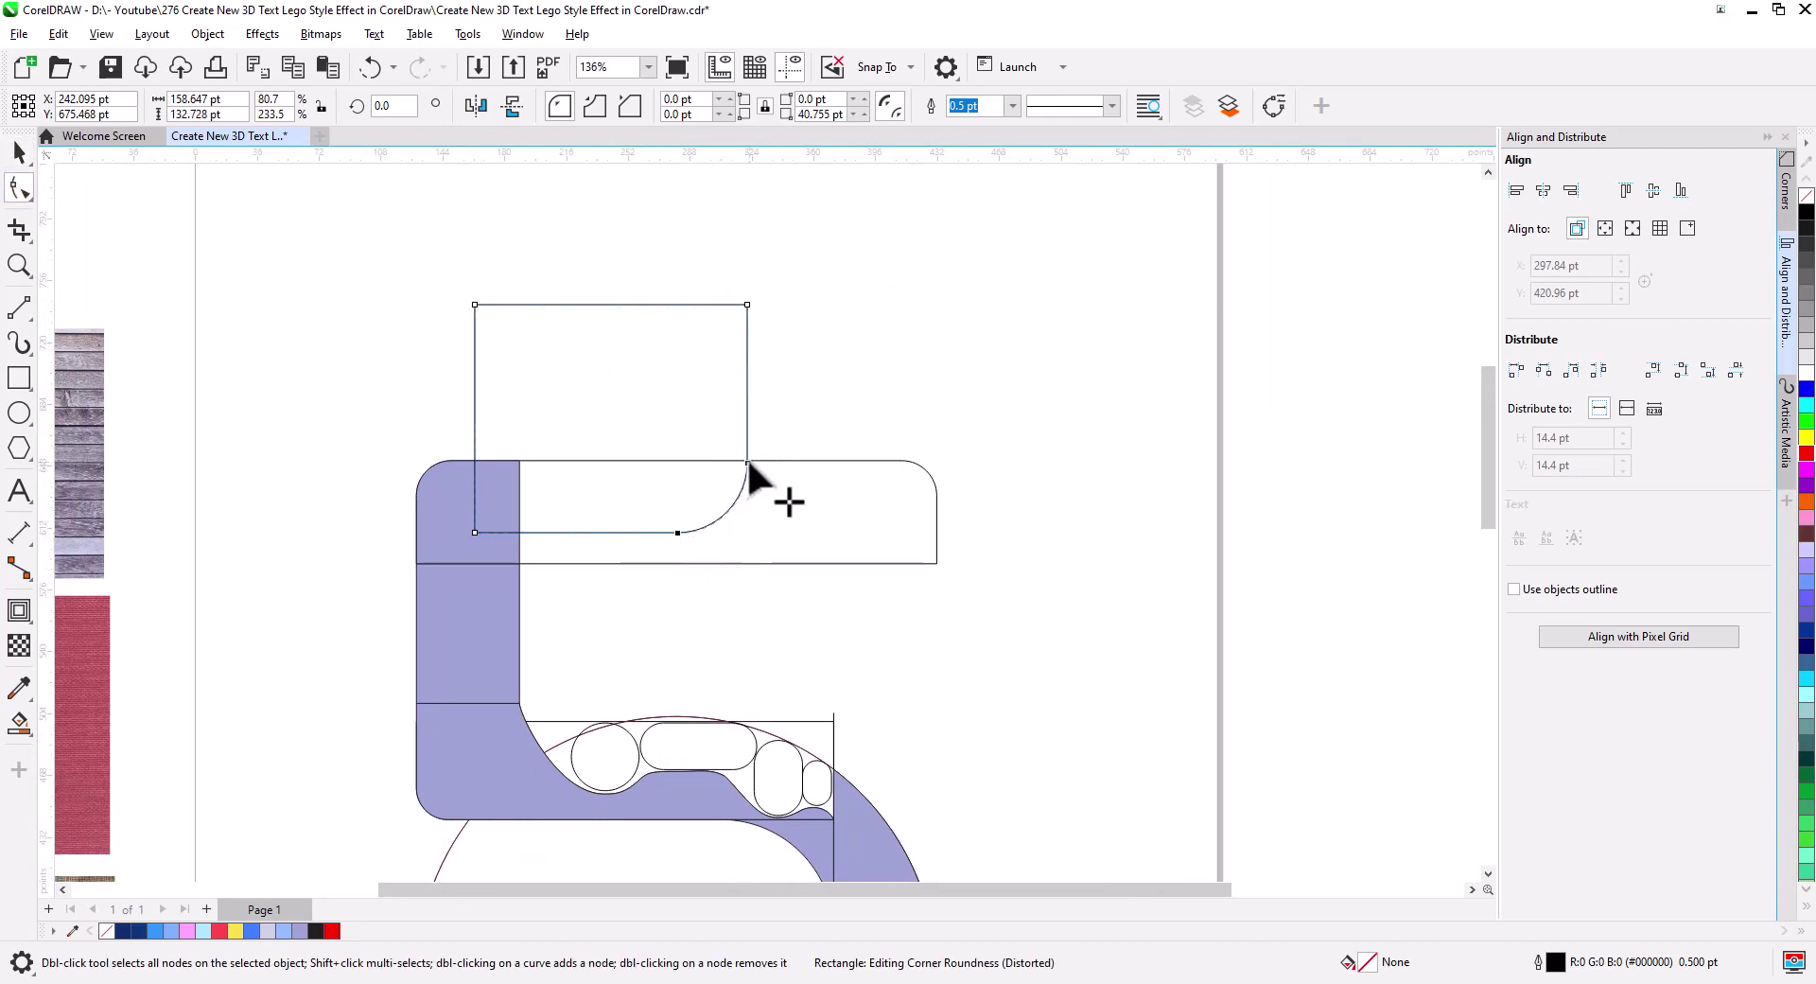
left_click(18, 153)
scroll(588, 515, "up", 2)
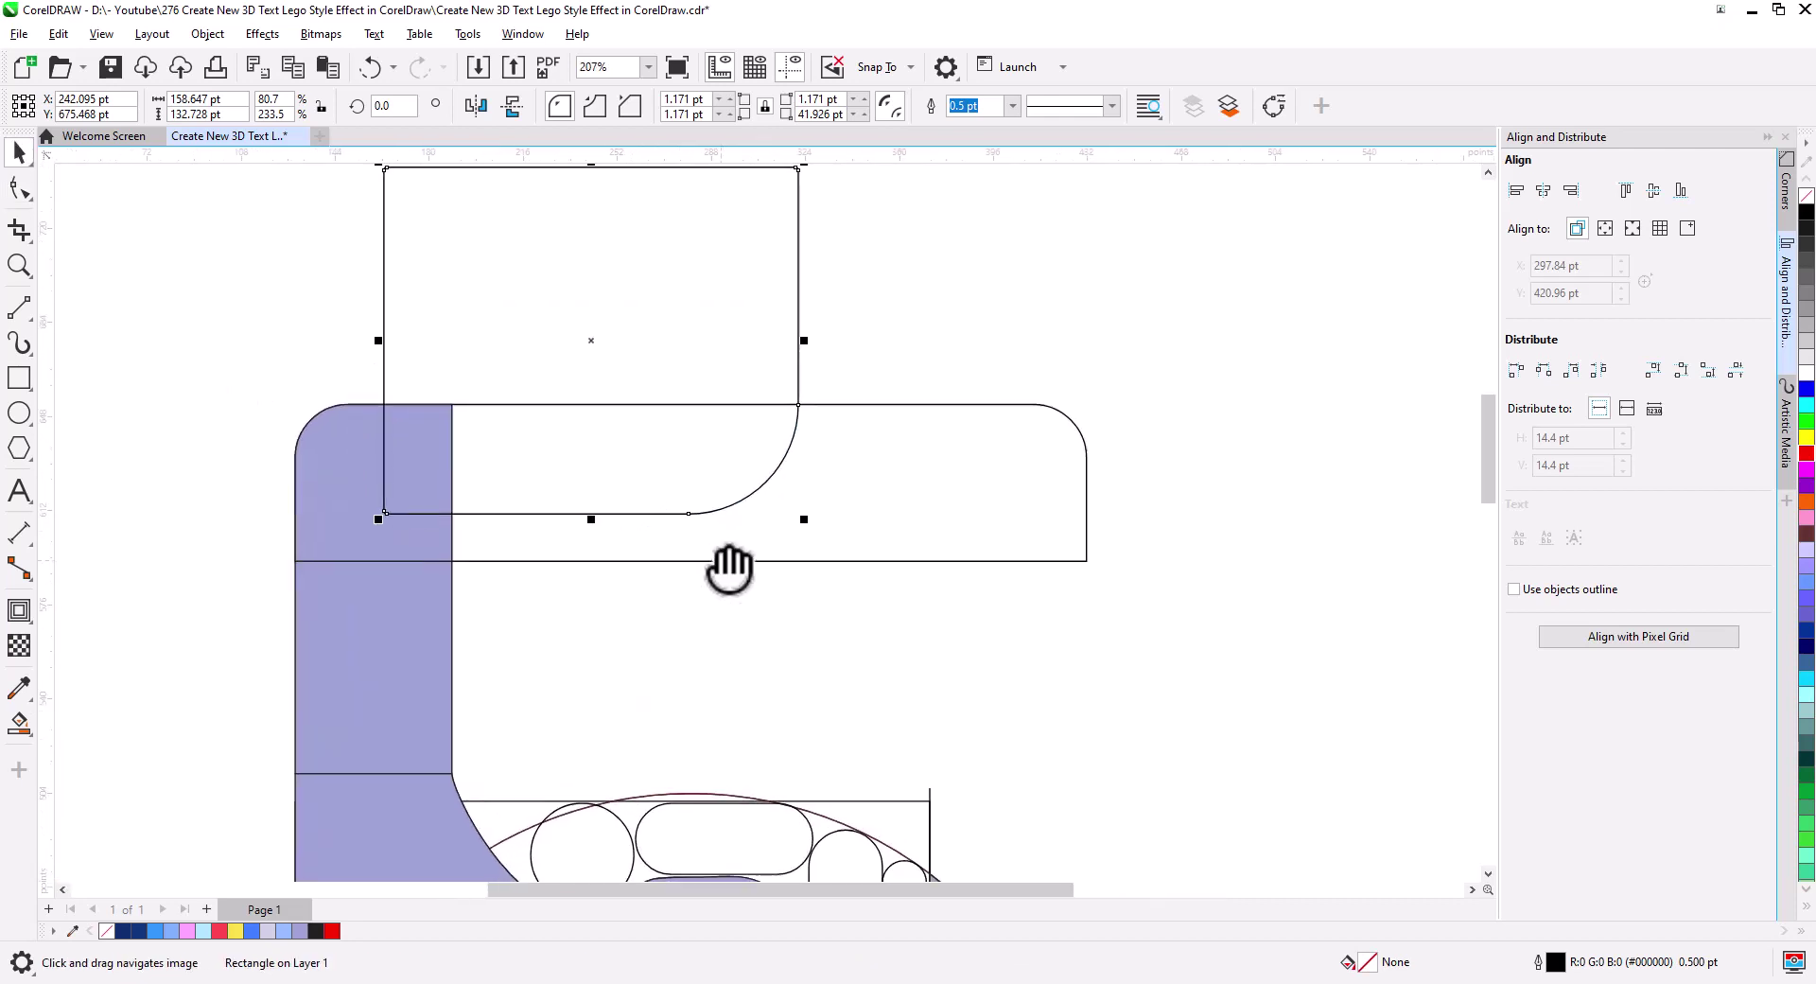
- Draw a vertical divider below the rounded corner and mirror a rectangle copy to the bar's right end
left_click(18, 307)
left_click_drag(689, 523, 681, 604)
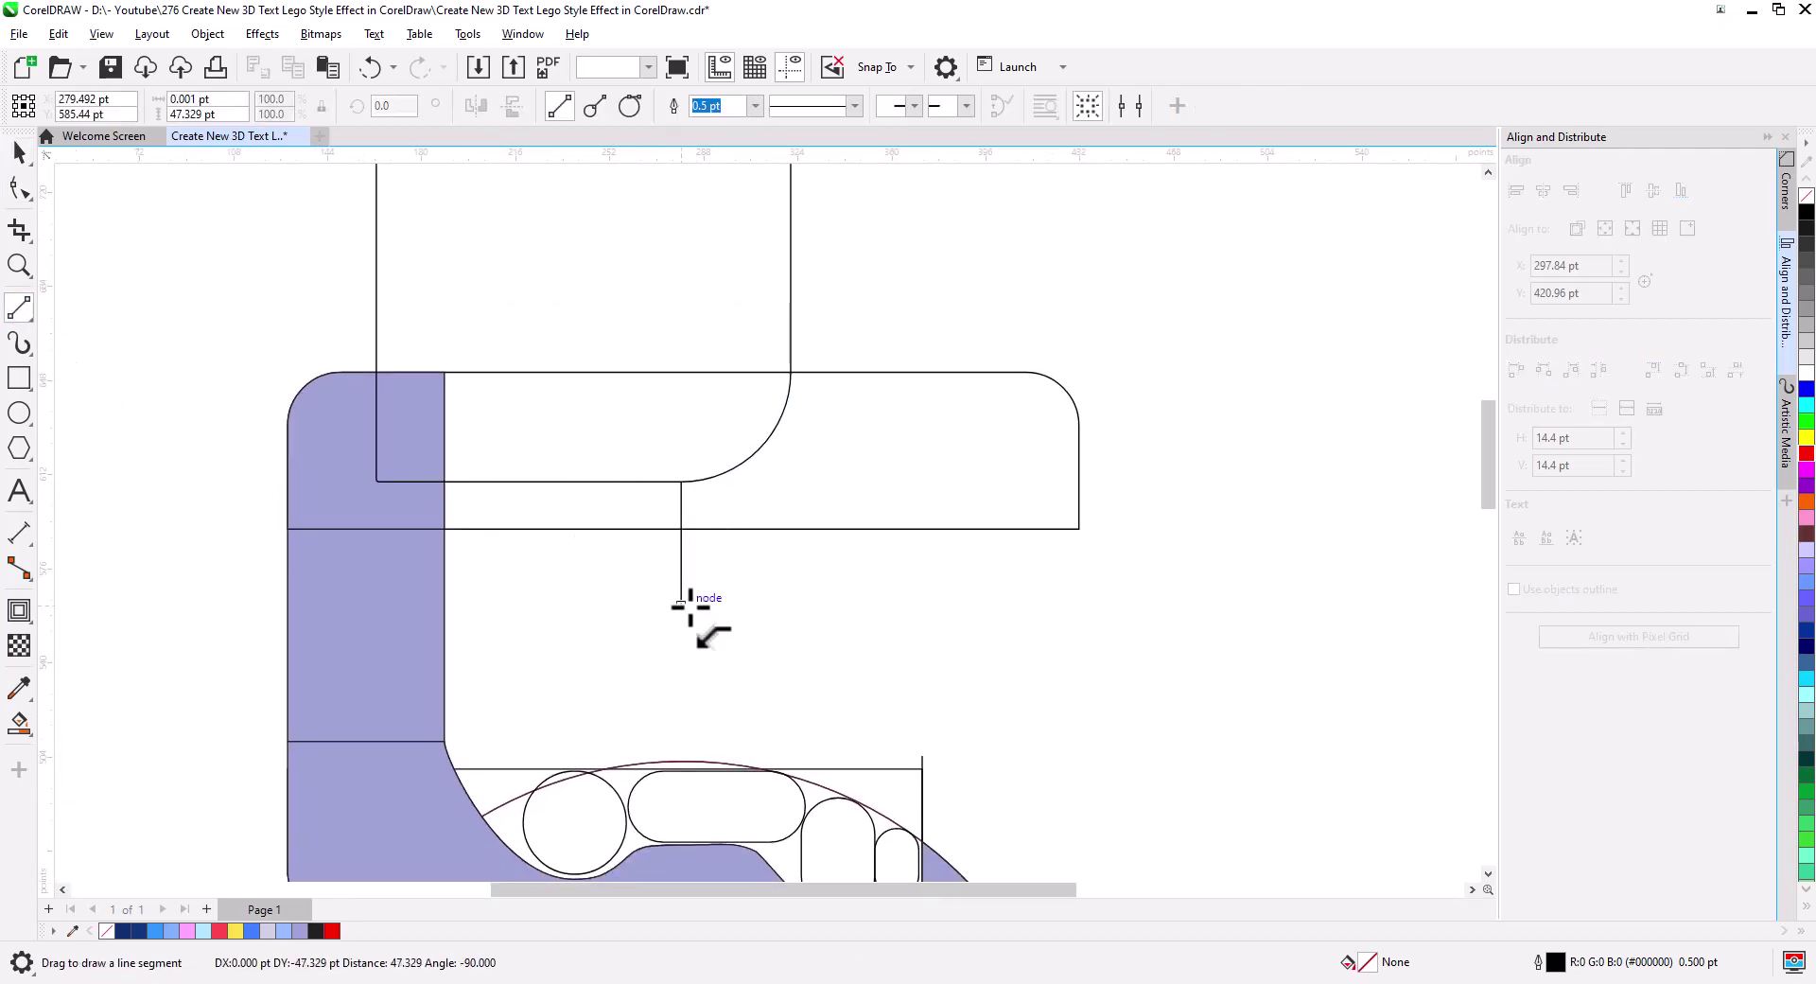
key("space")
left_click_drag(512, 344, 1046, 344)
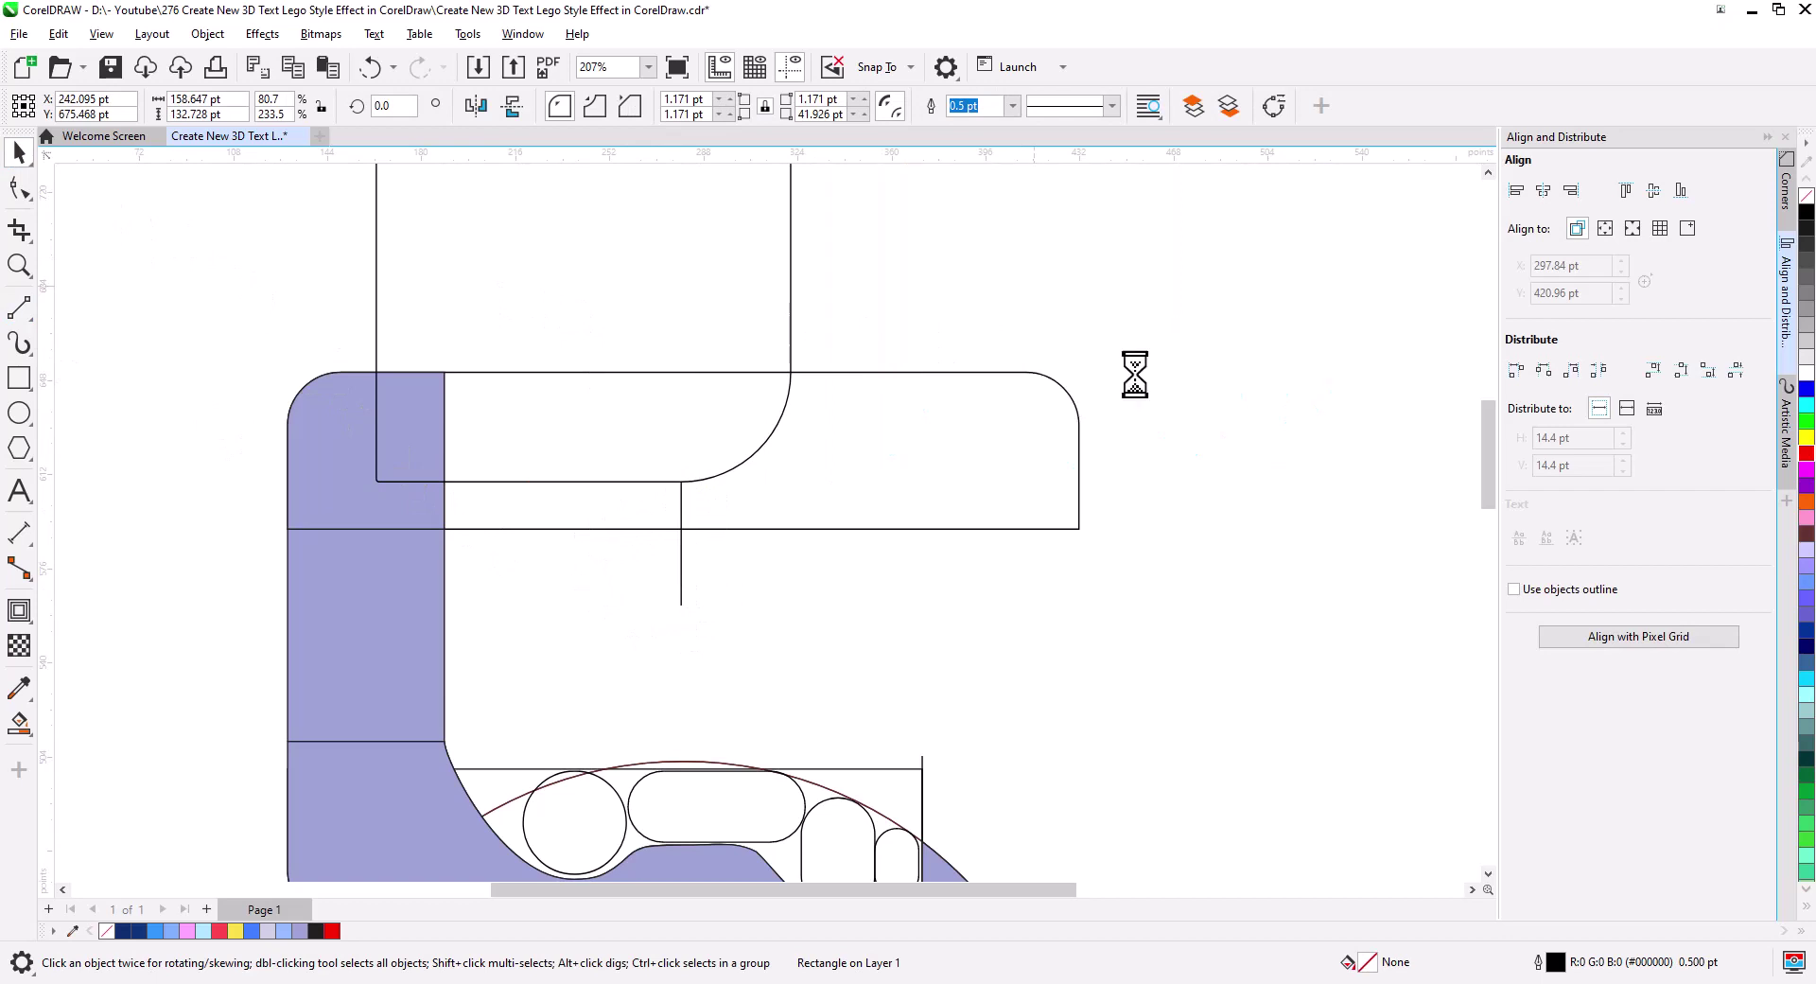
left_click(475, 105)
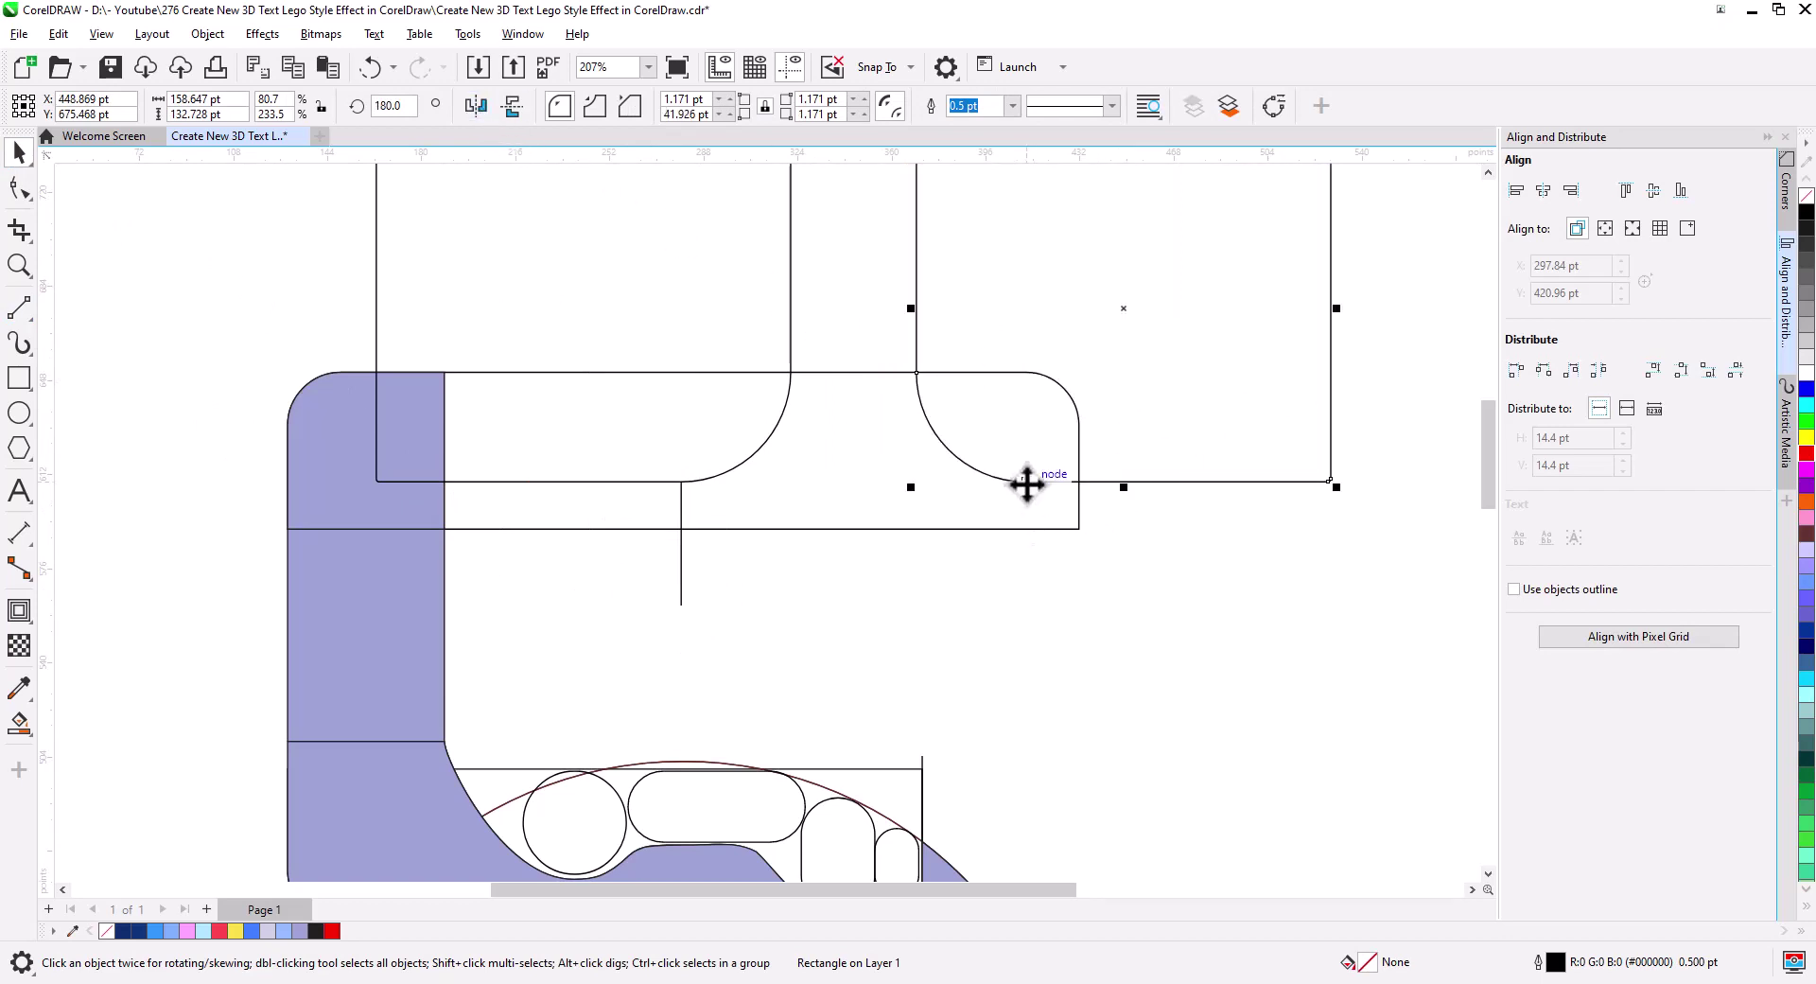
left_click_drag(1027, 483, 1079, 481)
left_click(617, 624)
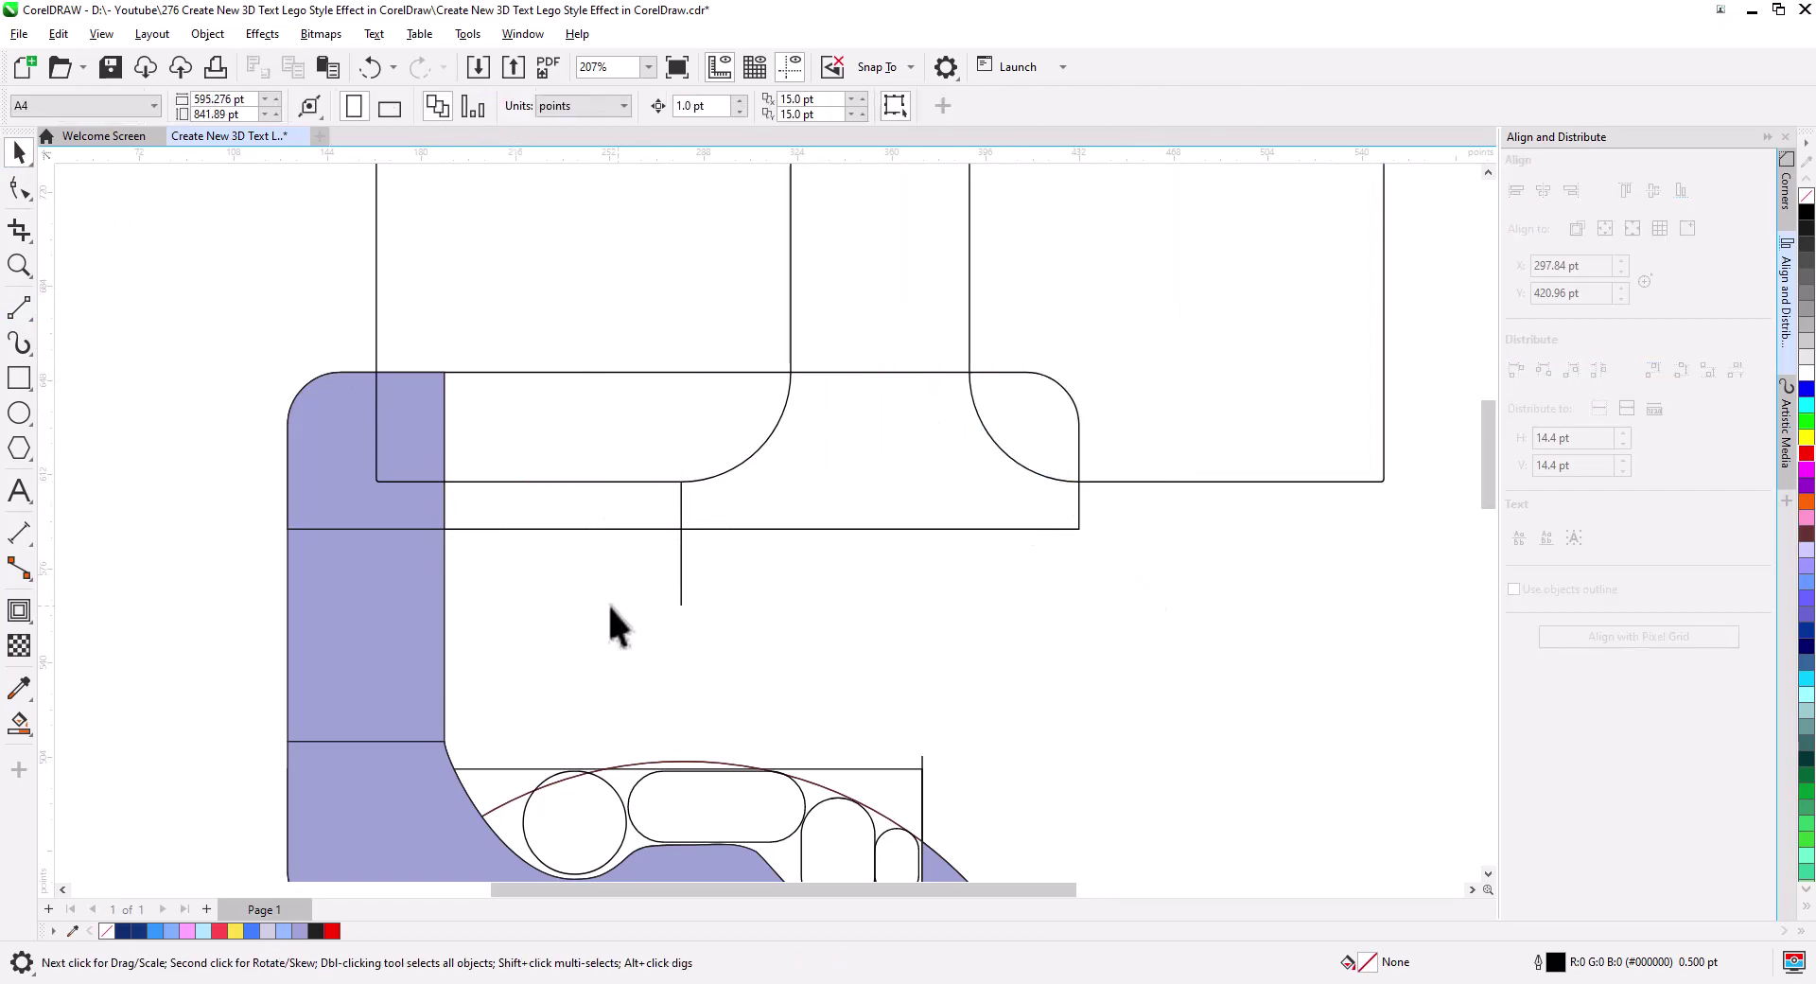
- Smart Fill the top bar sections purple and delete the construction rectangle, line and extra corner piece
left_click(23, 720)
left_click(536, 521)
left_click(567, 426)
left_click(879, 501)
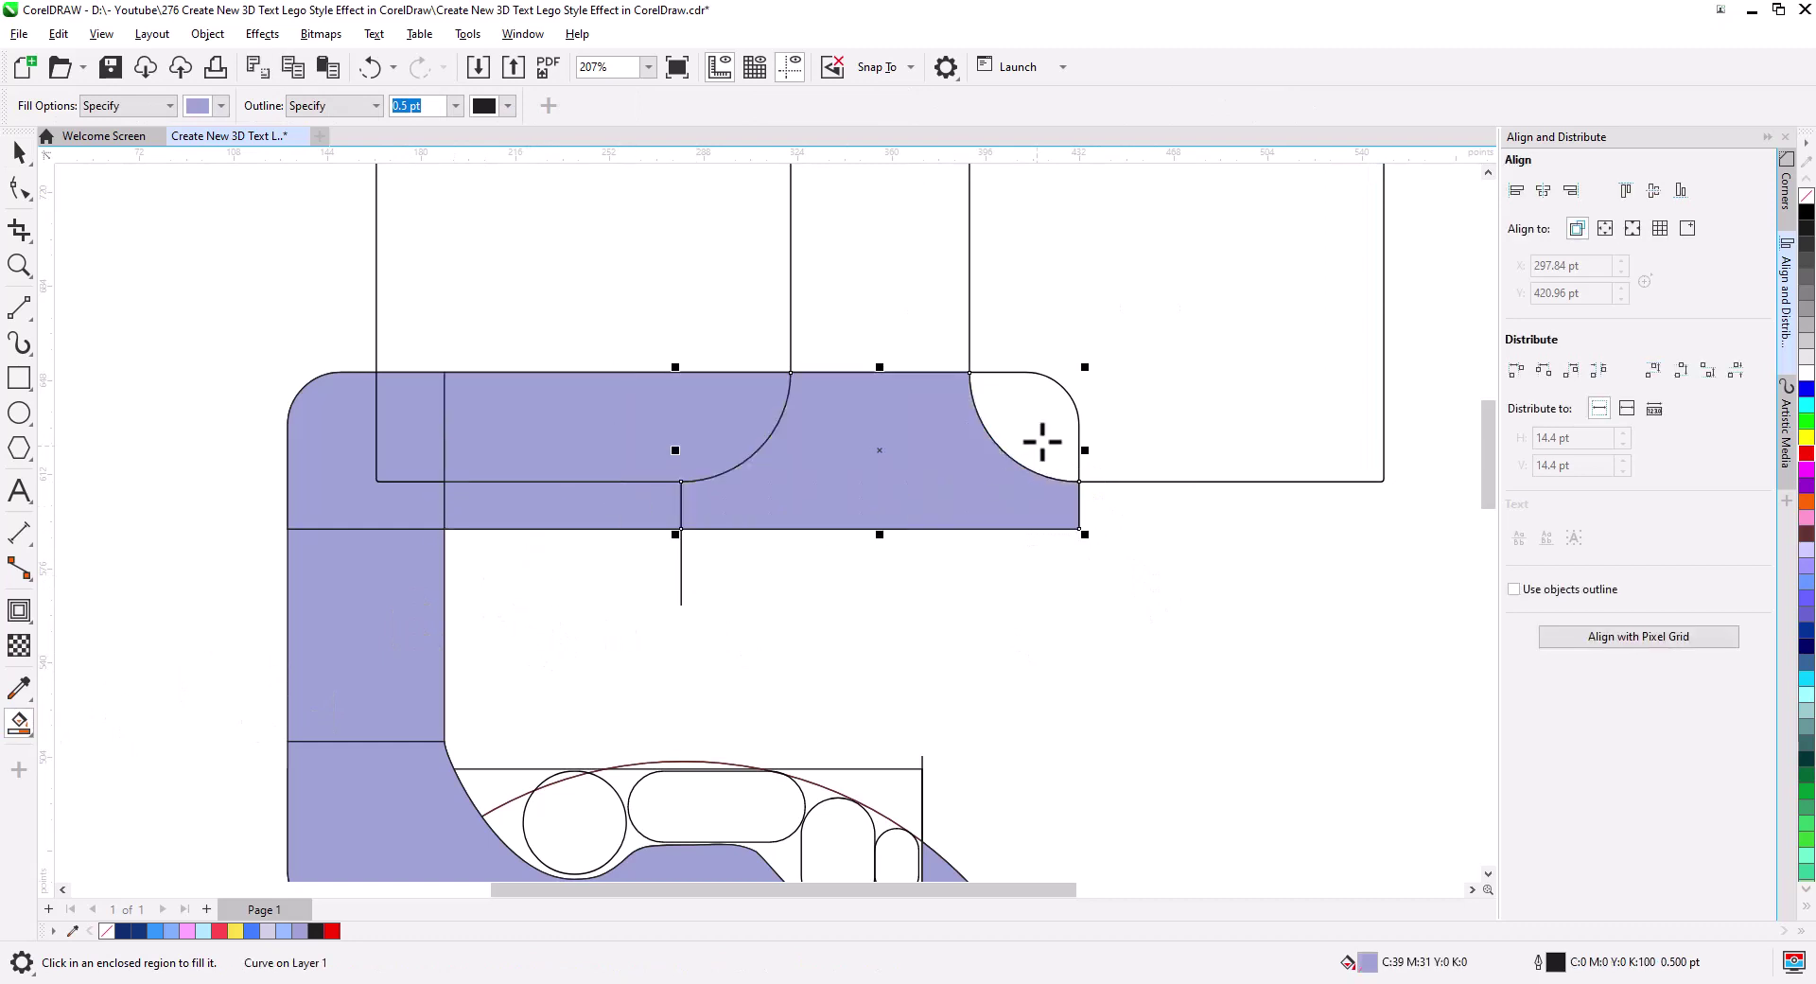
left_click(1041, 438)
left_click(19, 151)
left_click(690, 603)
key("Delete")
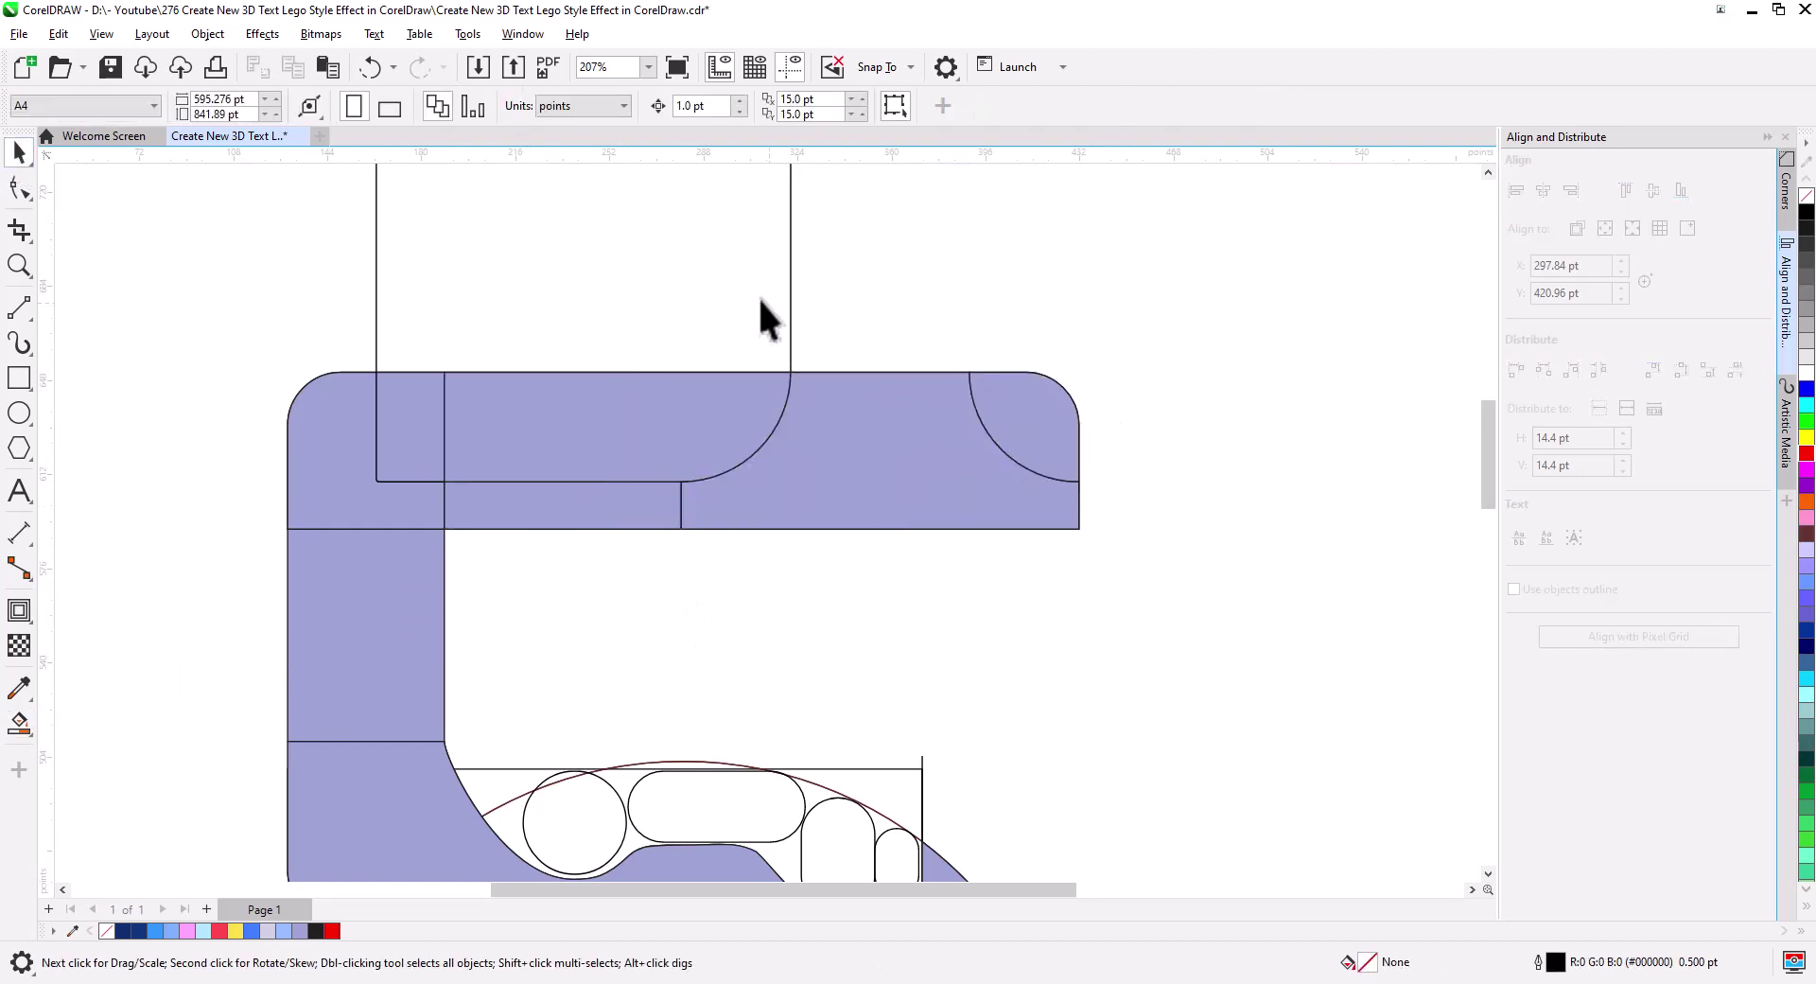
left_click(1061, 496)
left_click(1150, 548)
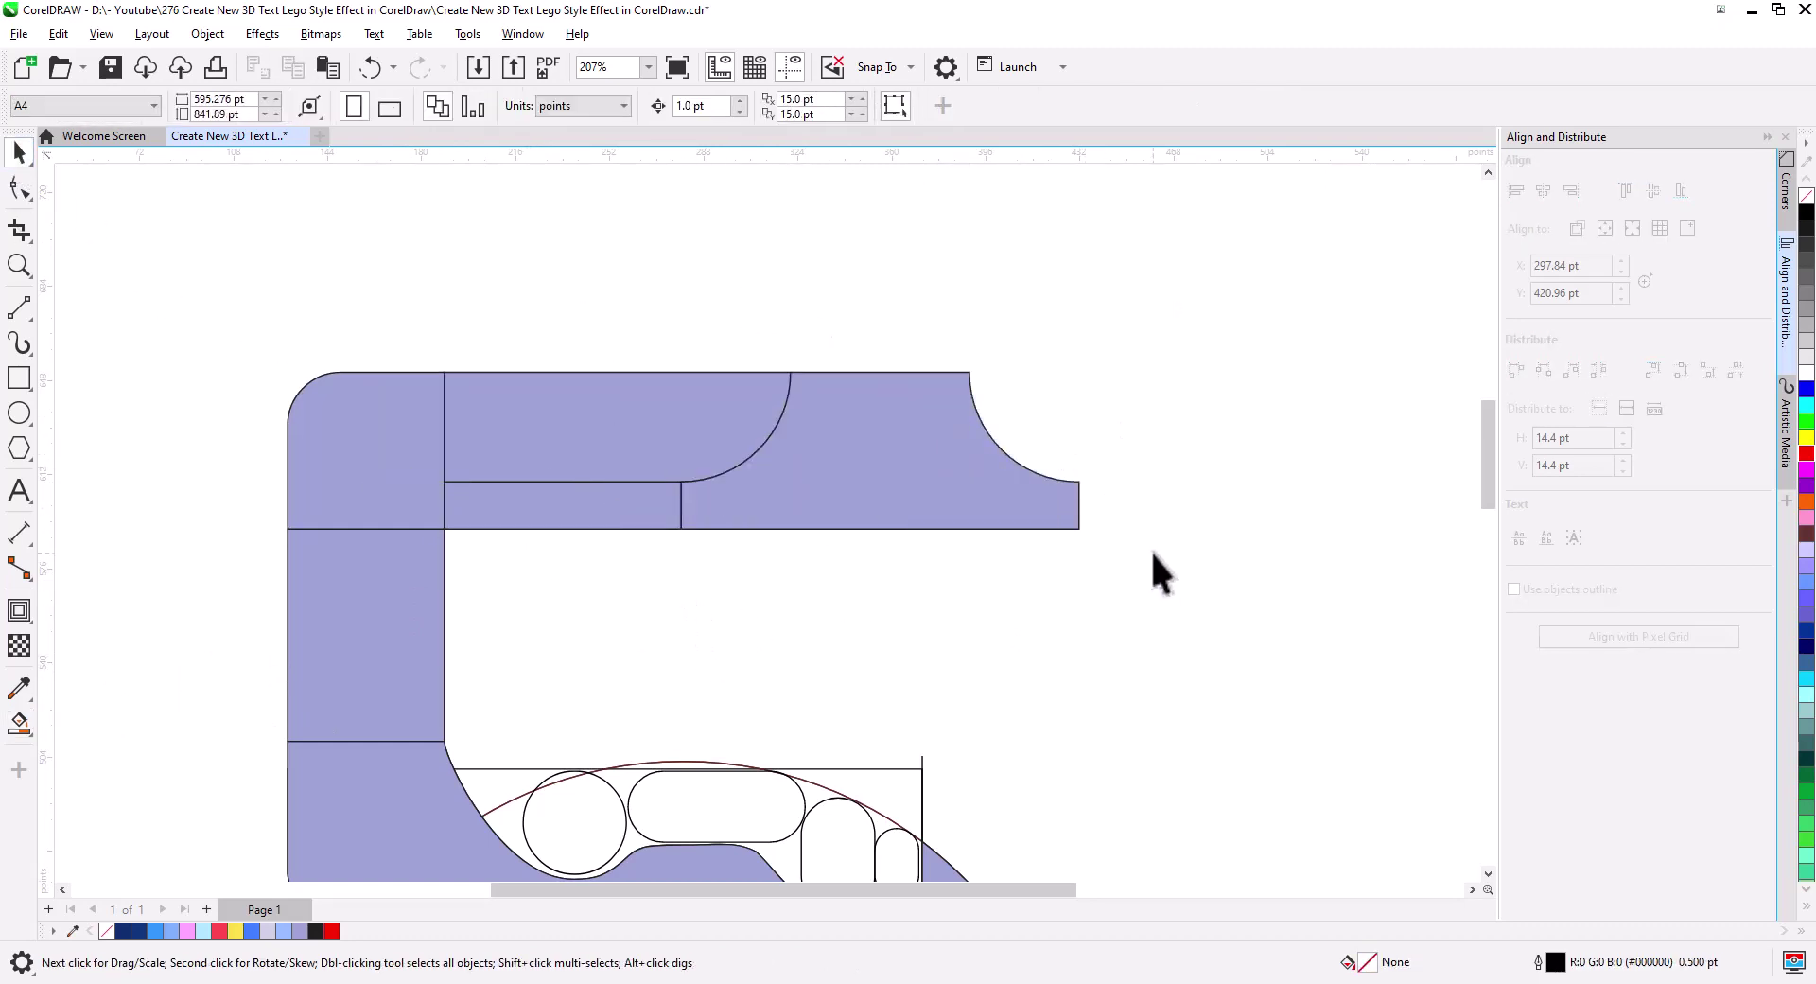
key("Tab")
scroll(936, 619, "down", 3)
left_click(882, 497)
- Place a copy of the small capsule beside the first circle, tilted about 31°
left_click(900, 511)
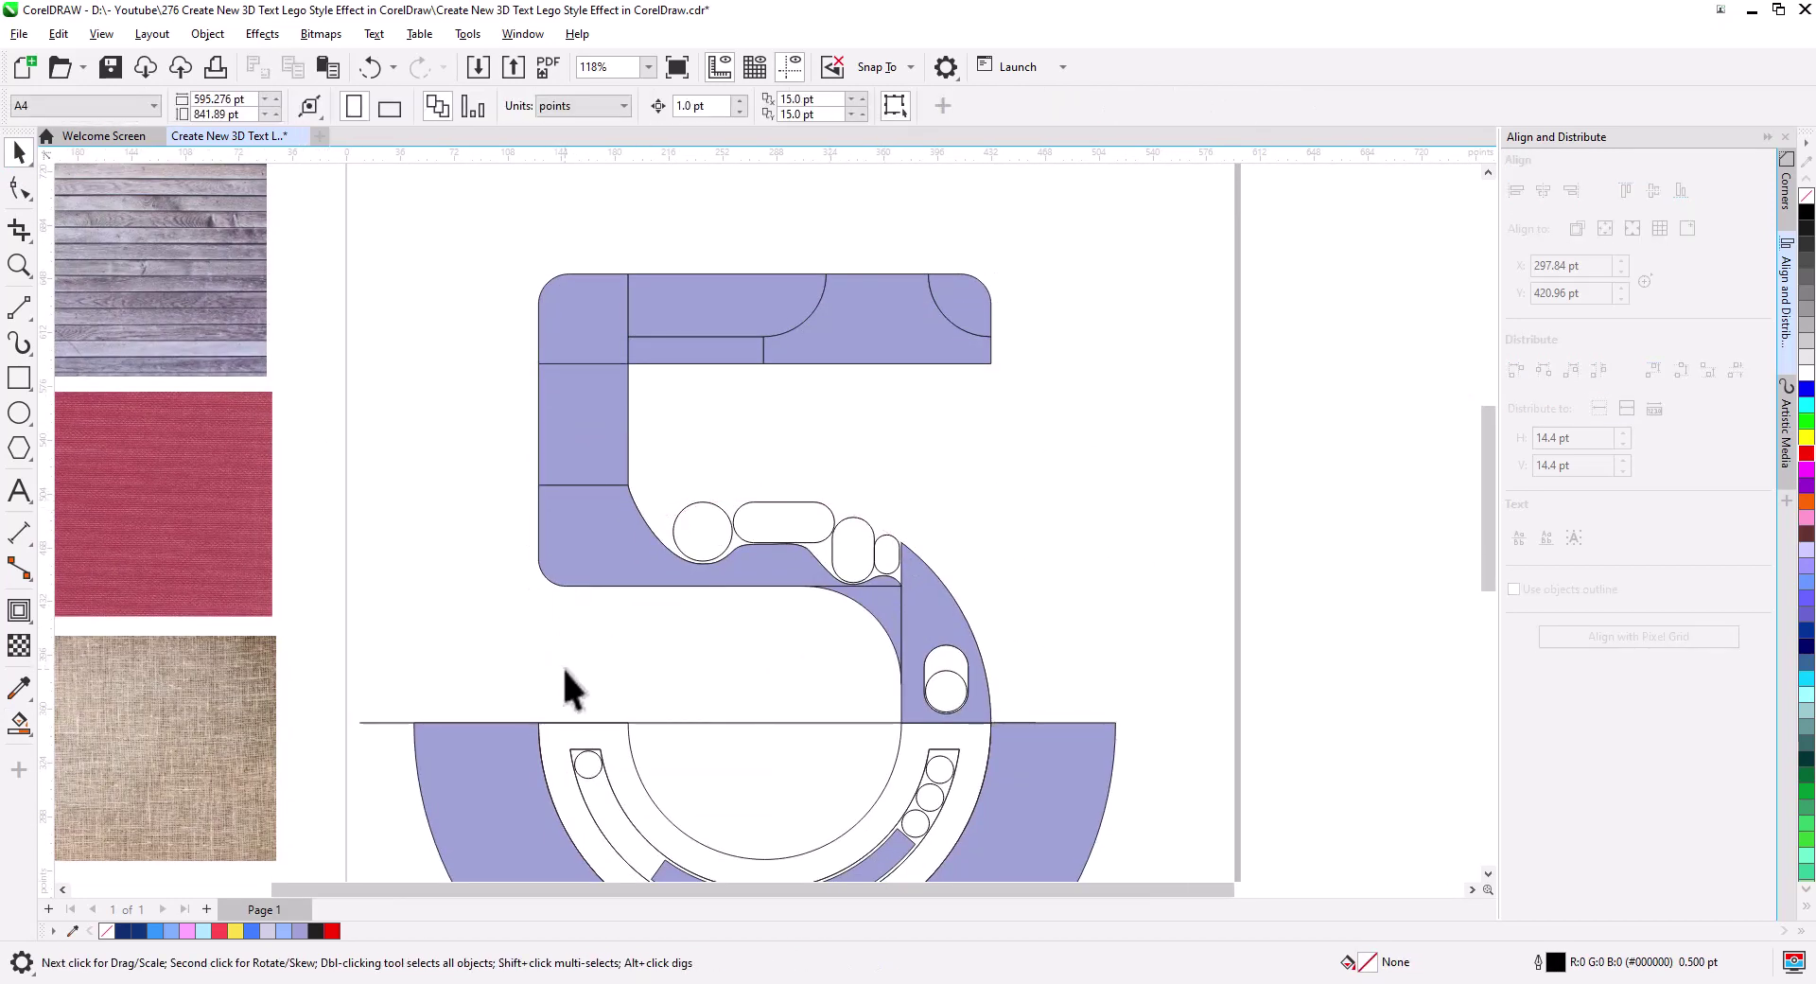
scroll(561, 666, "down", 1)
scroll(660, 615, "up", 3)
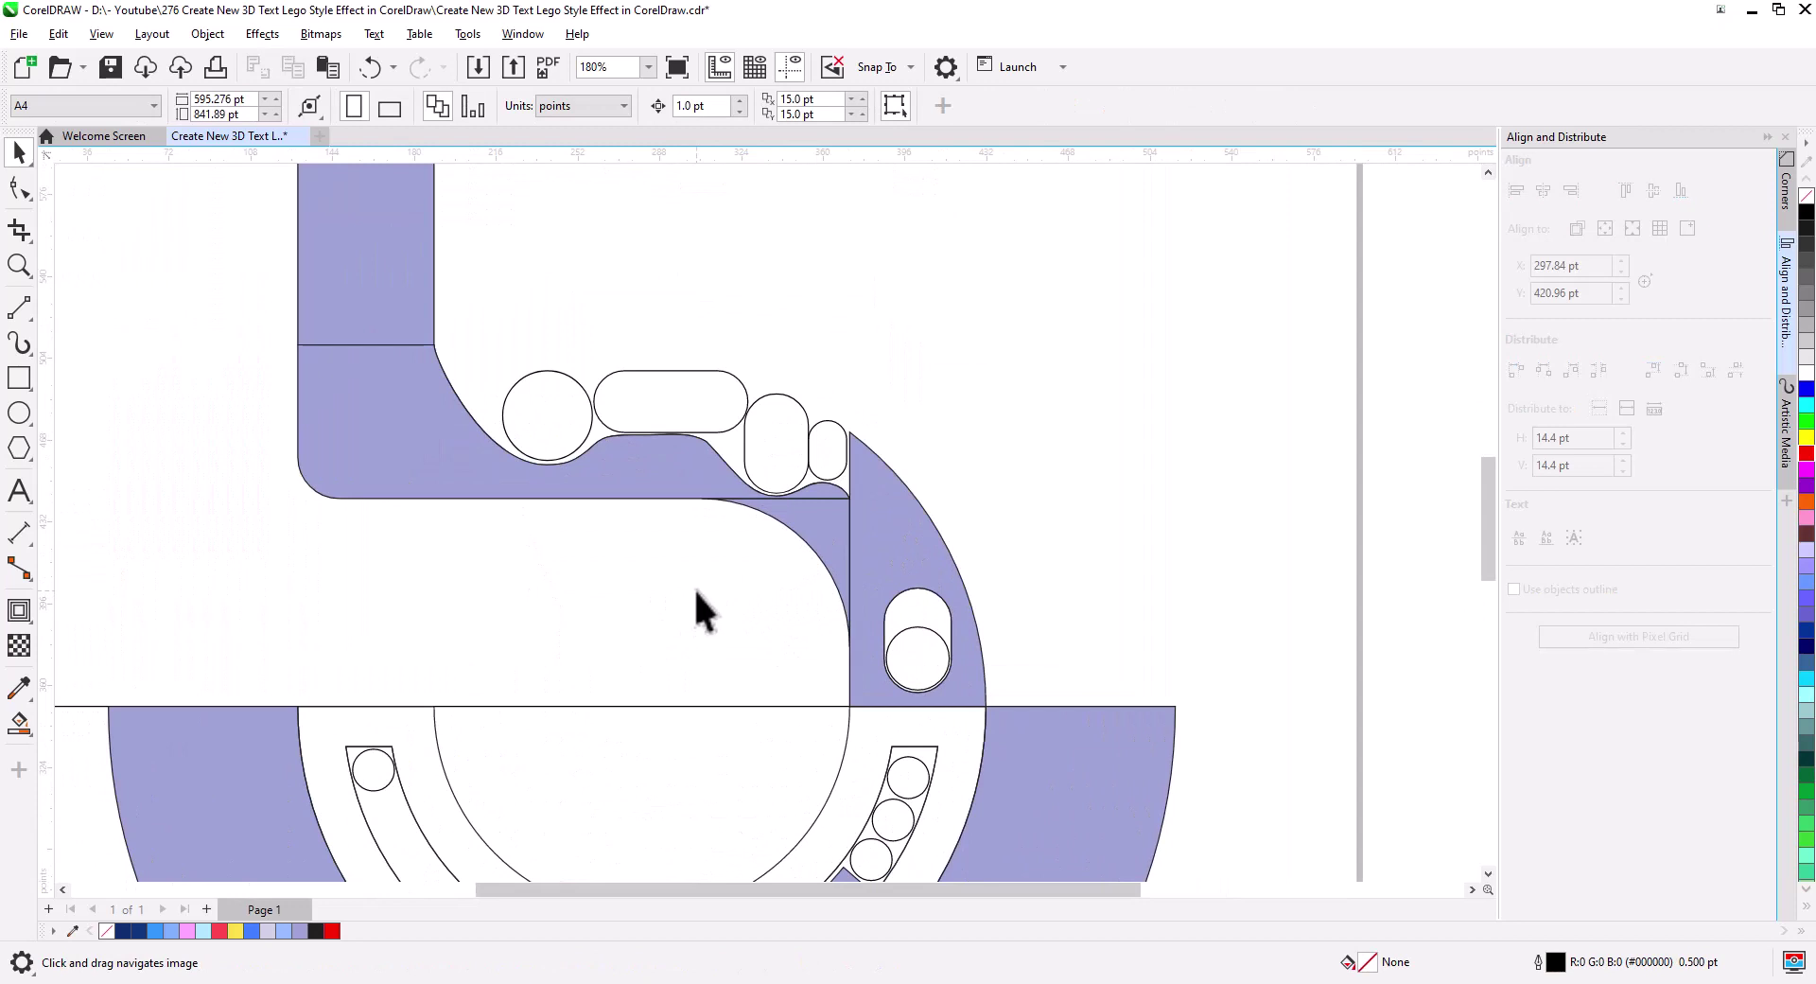
scroll(811, 627, "up", 3)
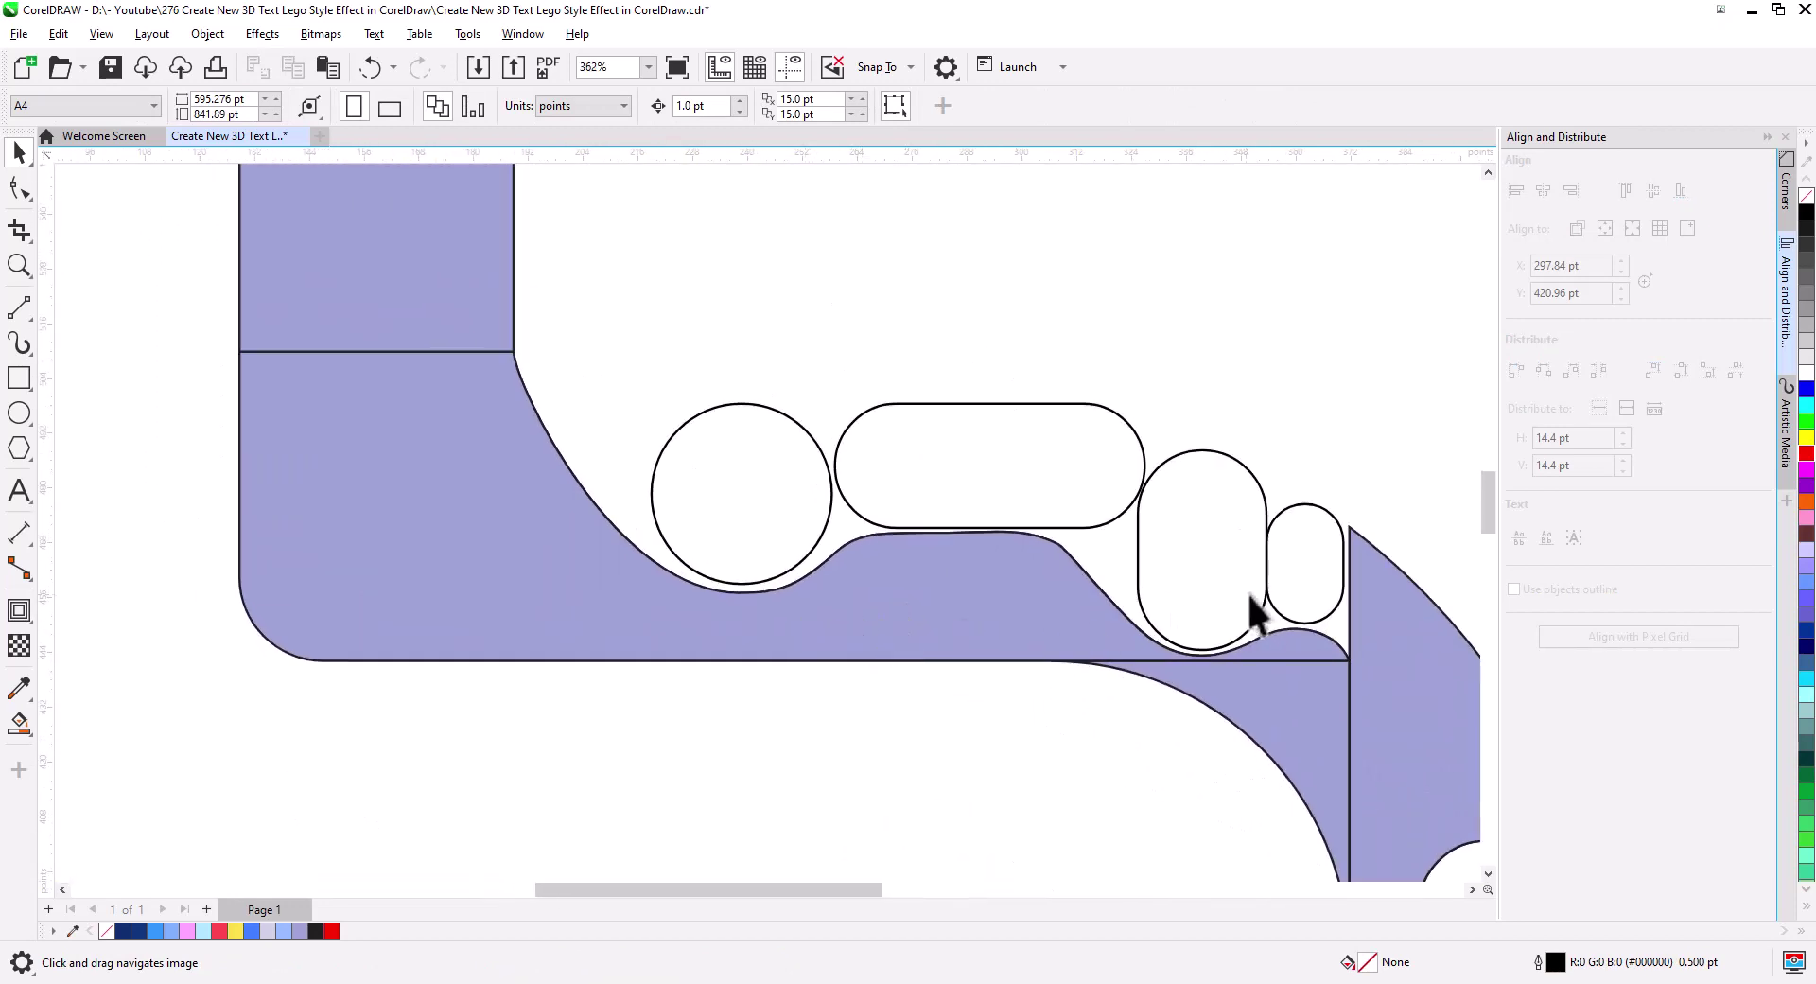
mouse_move(1319, 567)
left_mouse_down()
mouse_move(626, 441)
mouse_move(700, 516)
left_mouse_up()
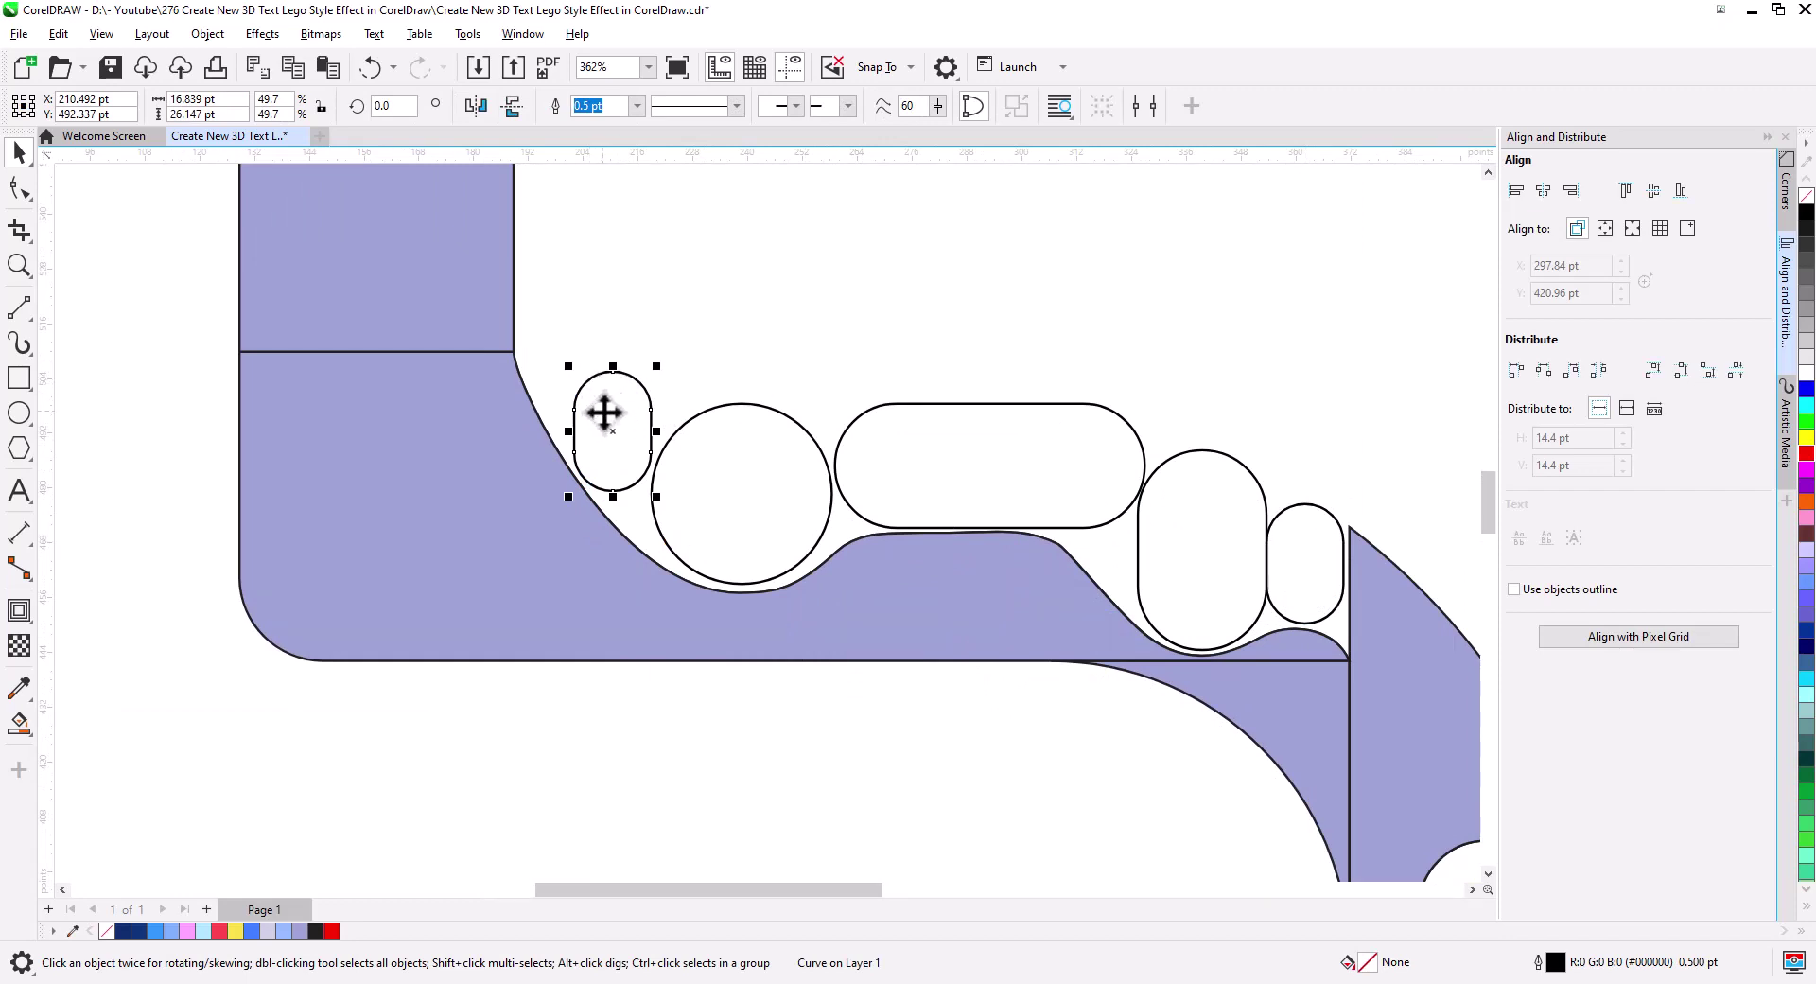
left_click(605, 411)
left_click_drag(568, 366, 552, 388)
- Enlarge the tilted capsule slightly and fill it yellow
left_click(617, 457)
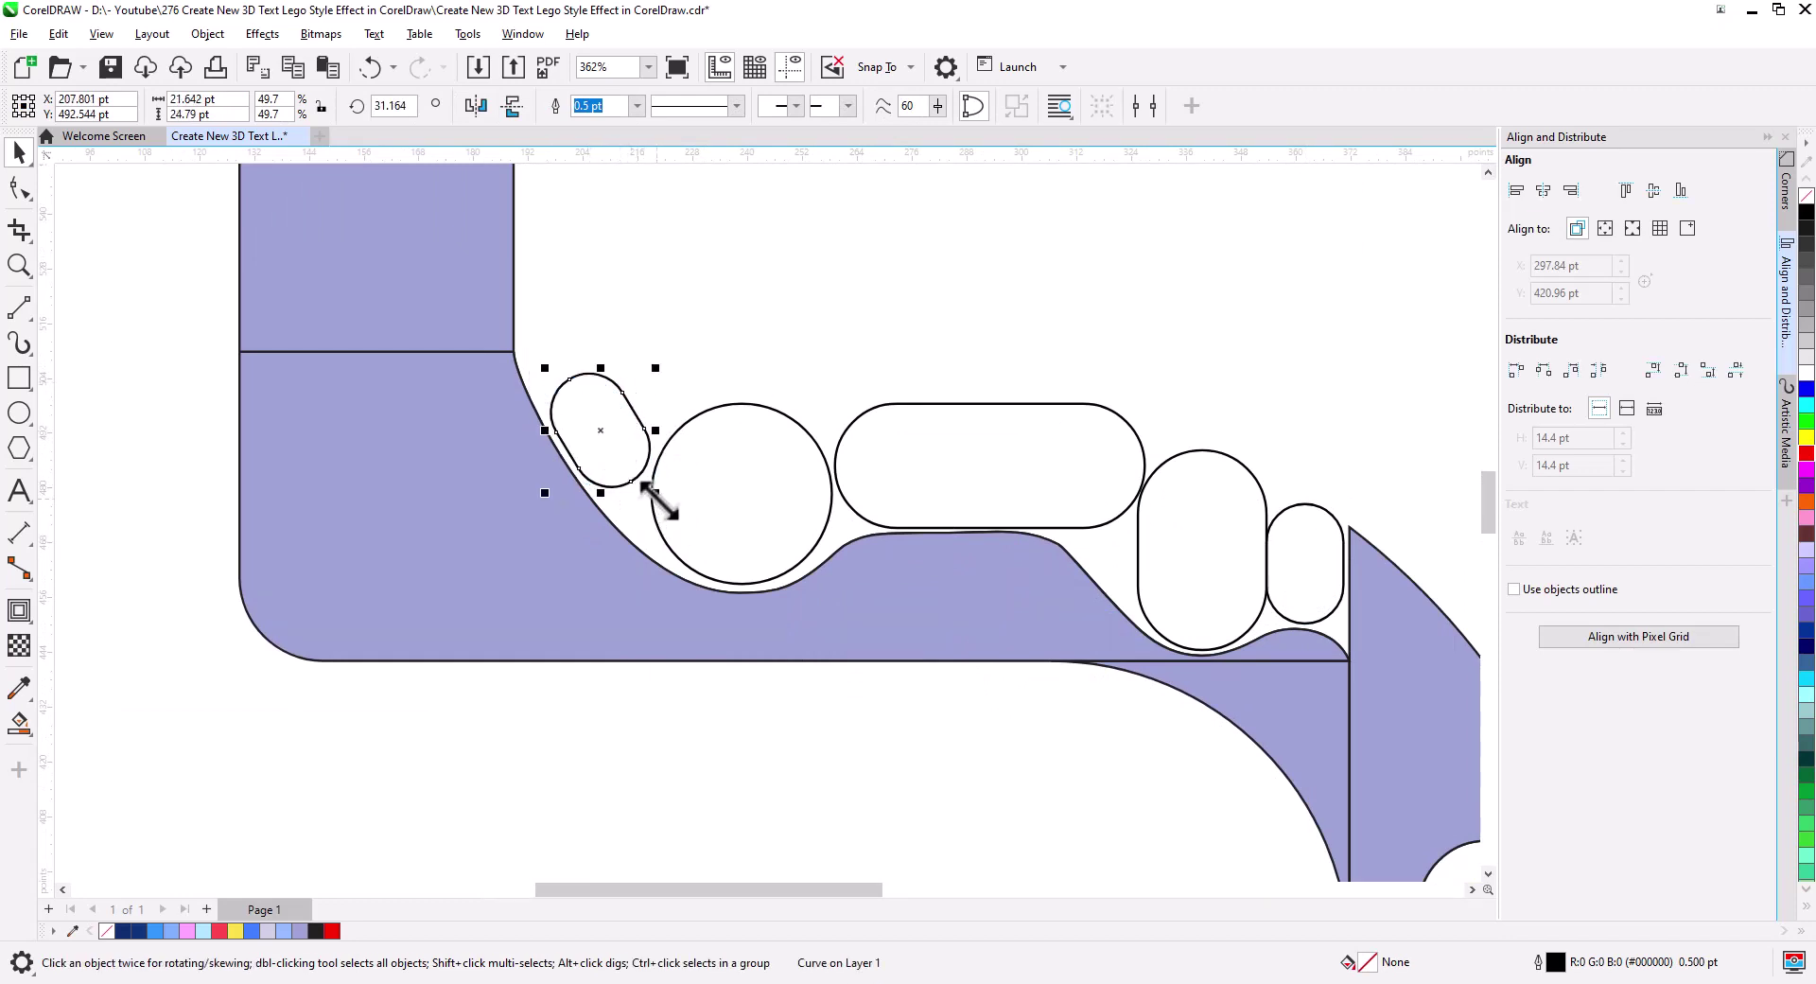
left_click_drag(659, 499, 661, 501)
left_click_drag(657, 577, 657, 599)
key("ctrl+z")
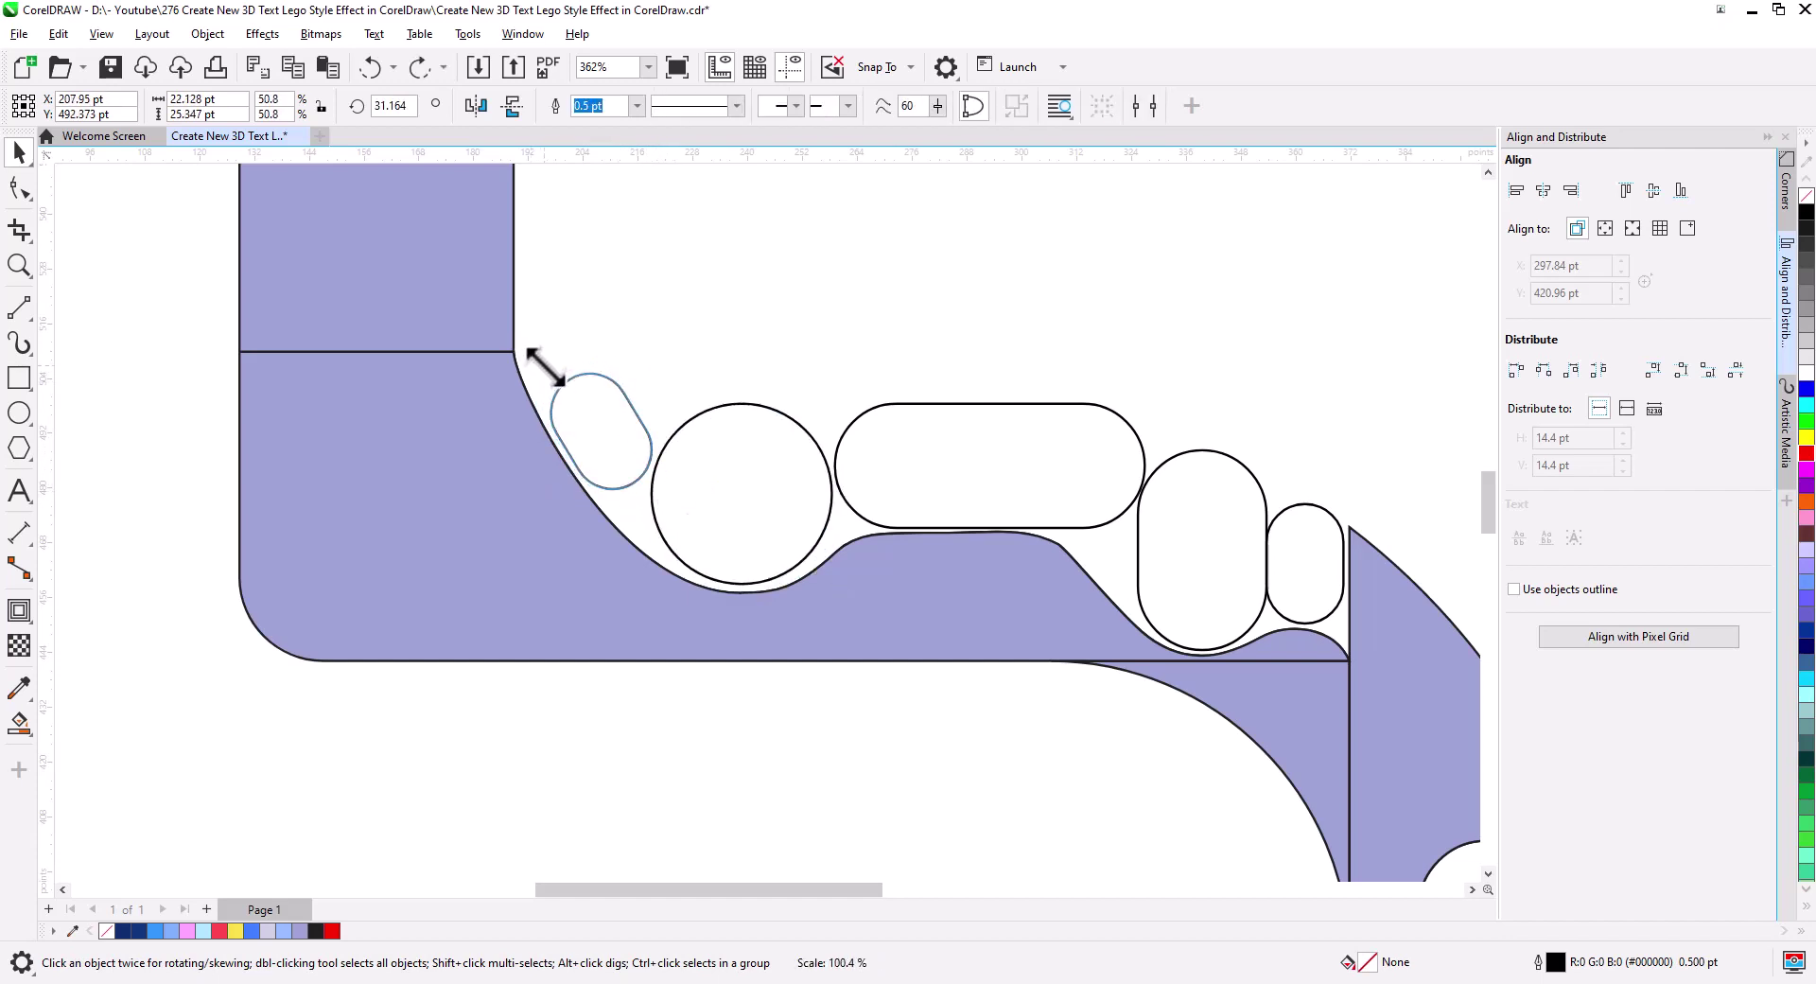
left_click(825, 723)
scroll(768, 491, "down", 3)
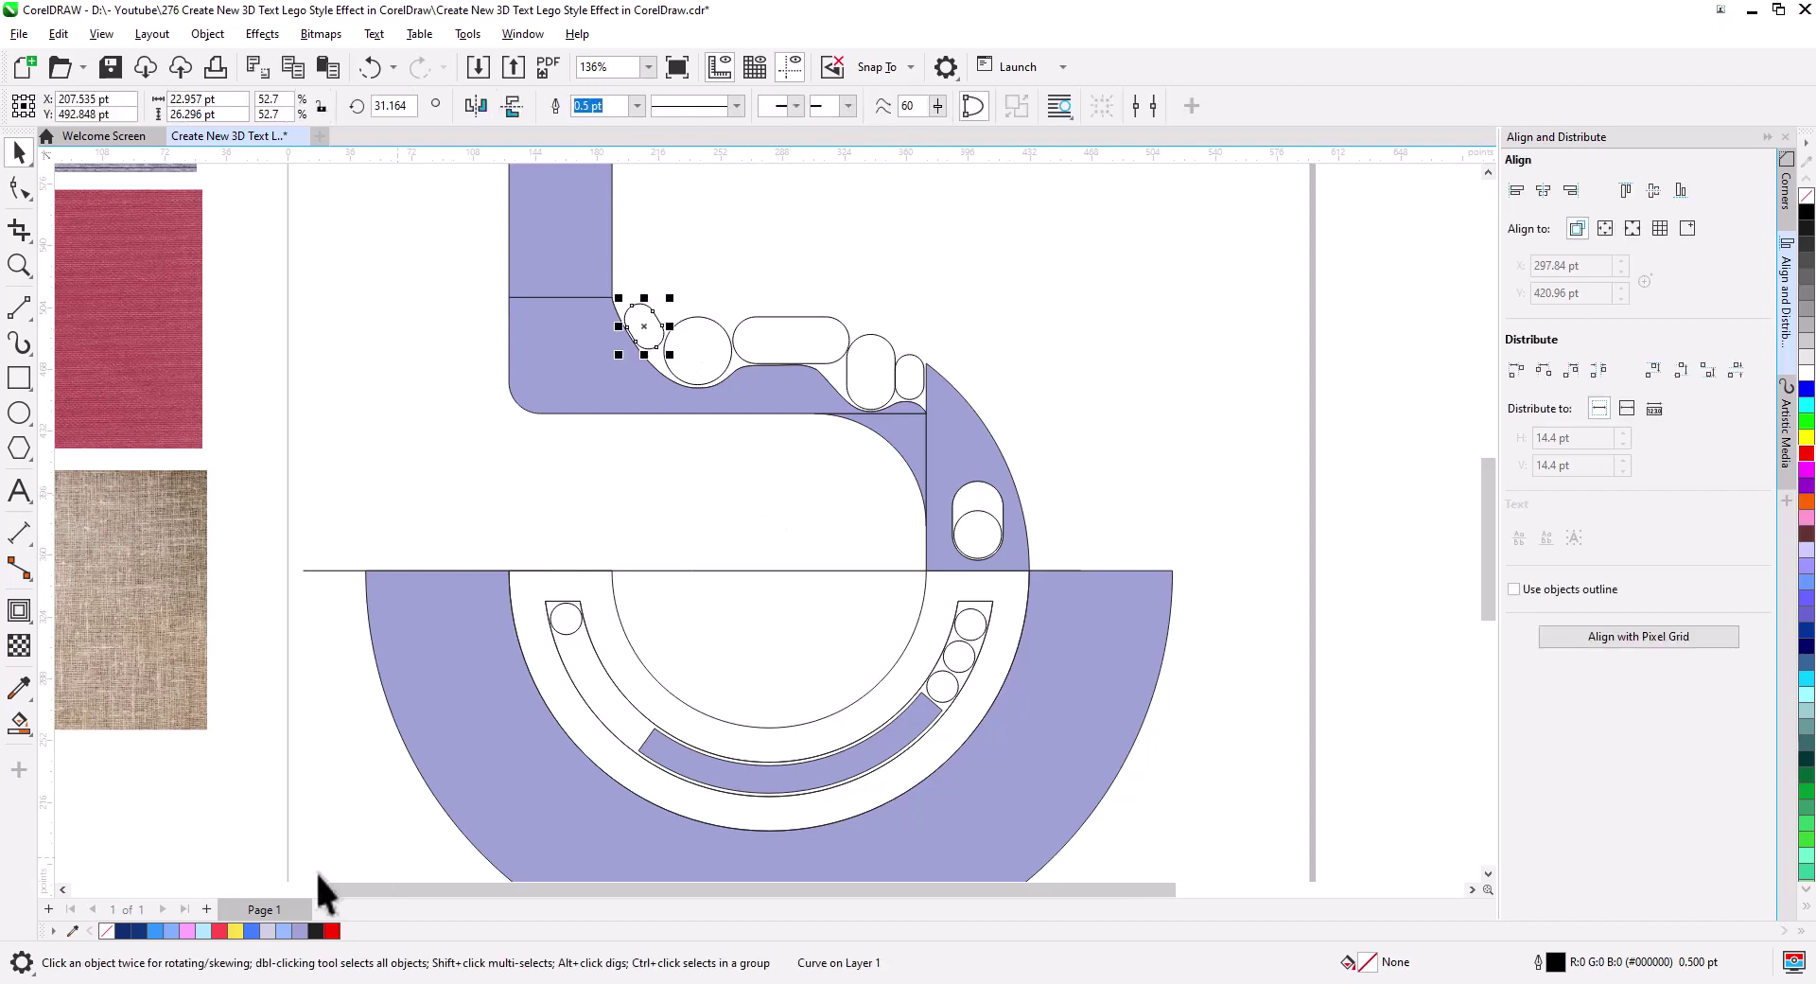
left_click_drag(234, 931, 645, 327)
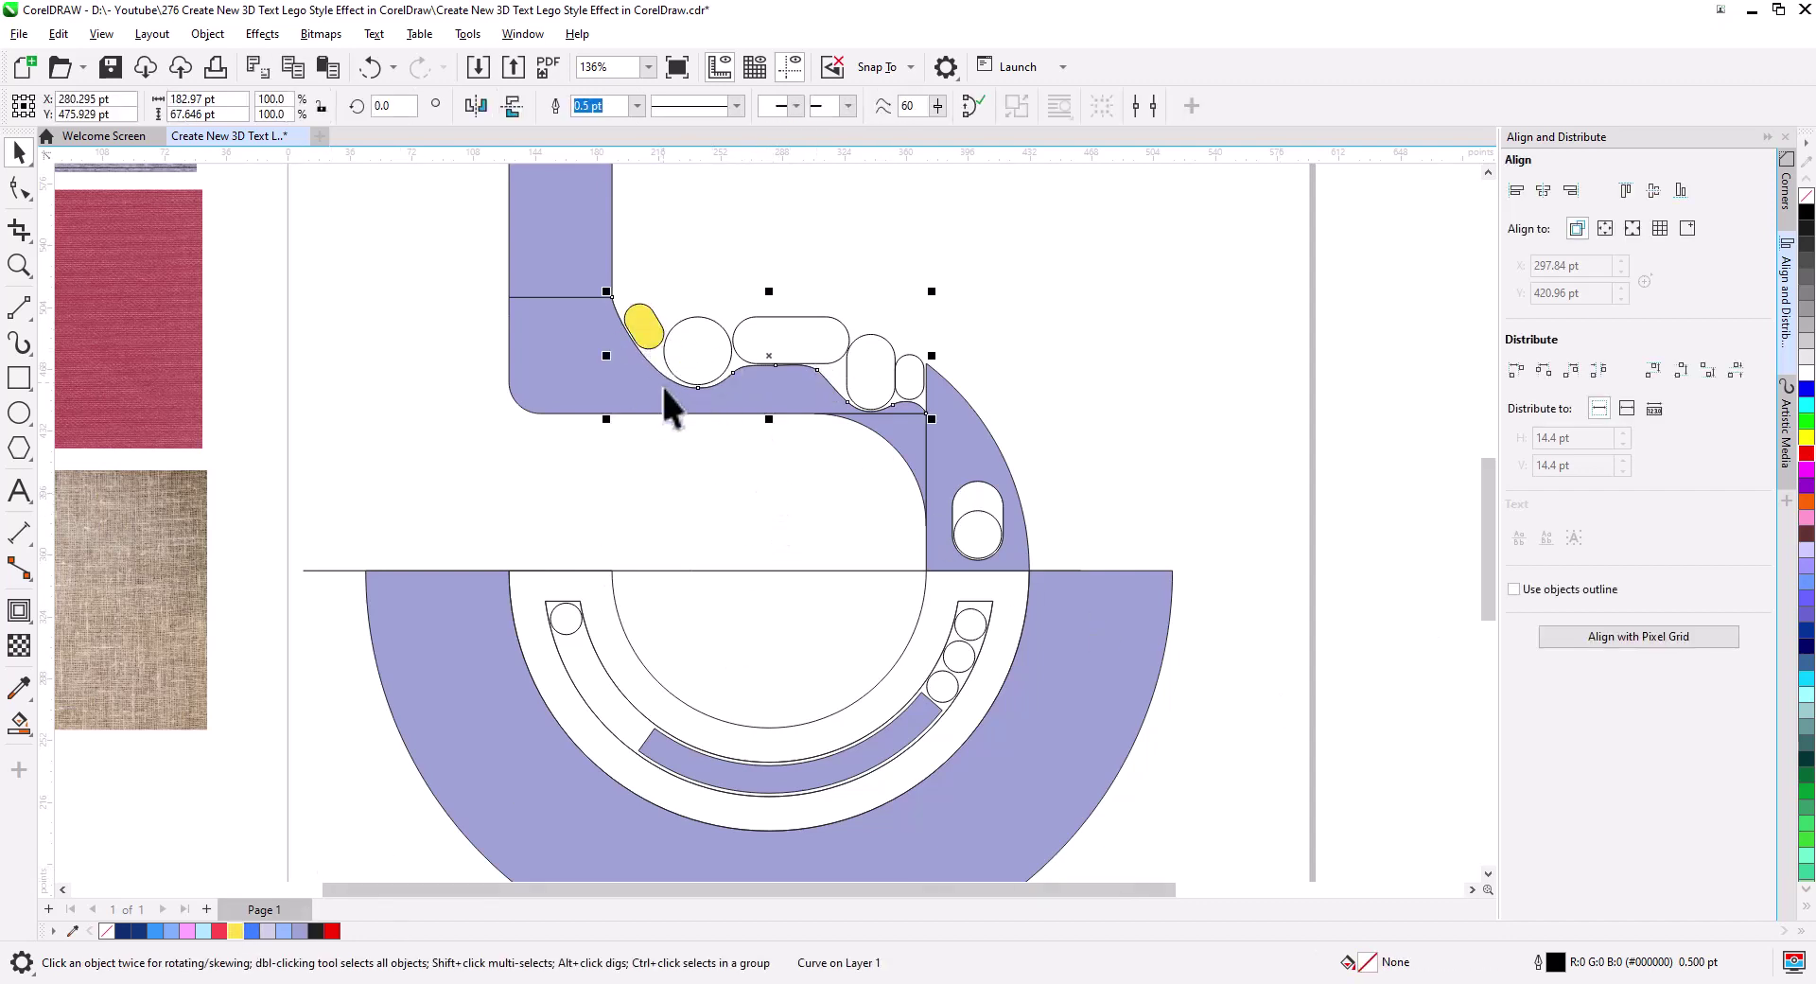
- Colour the small capsule stud pink and the upper curved band light blue
left_click(697, 356)
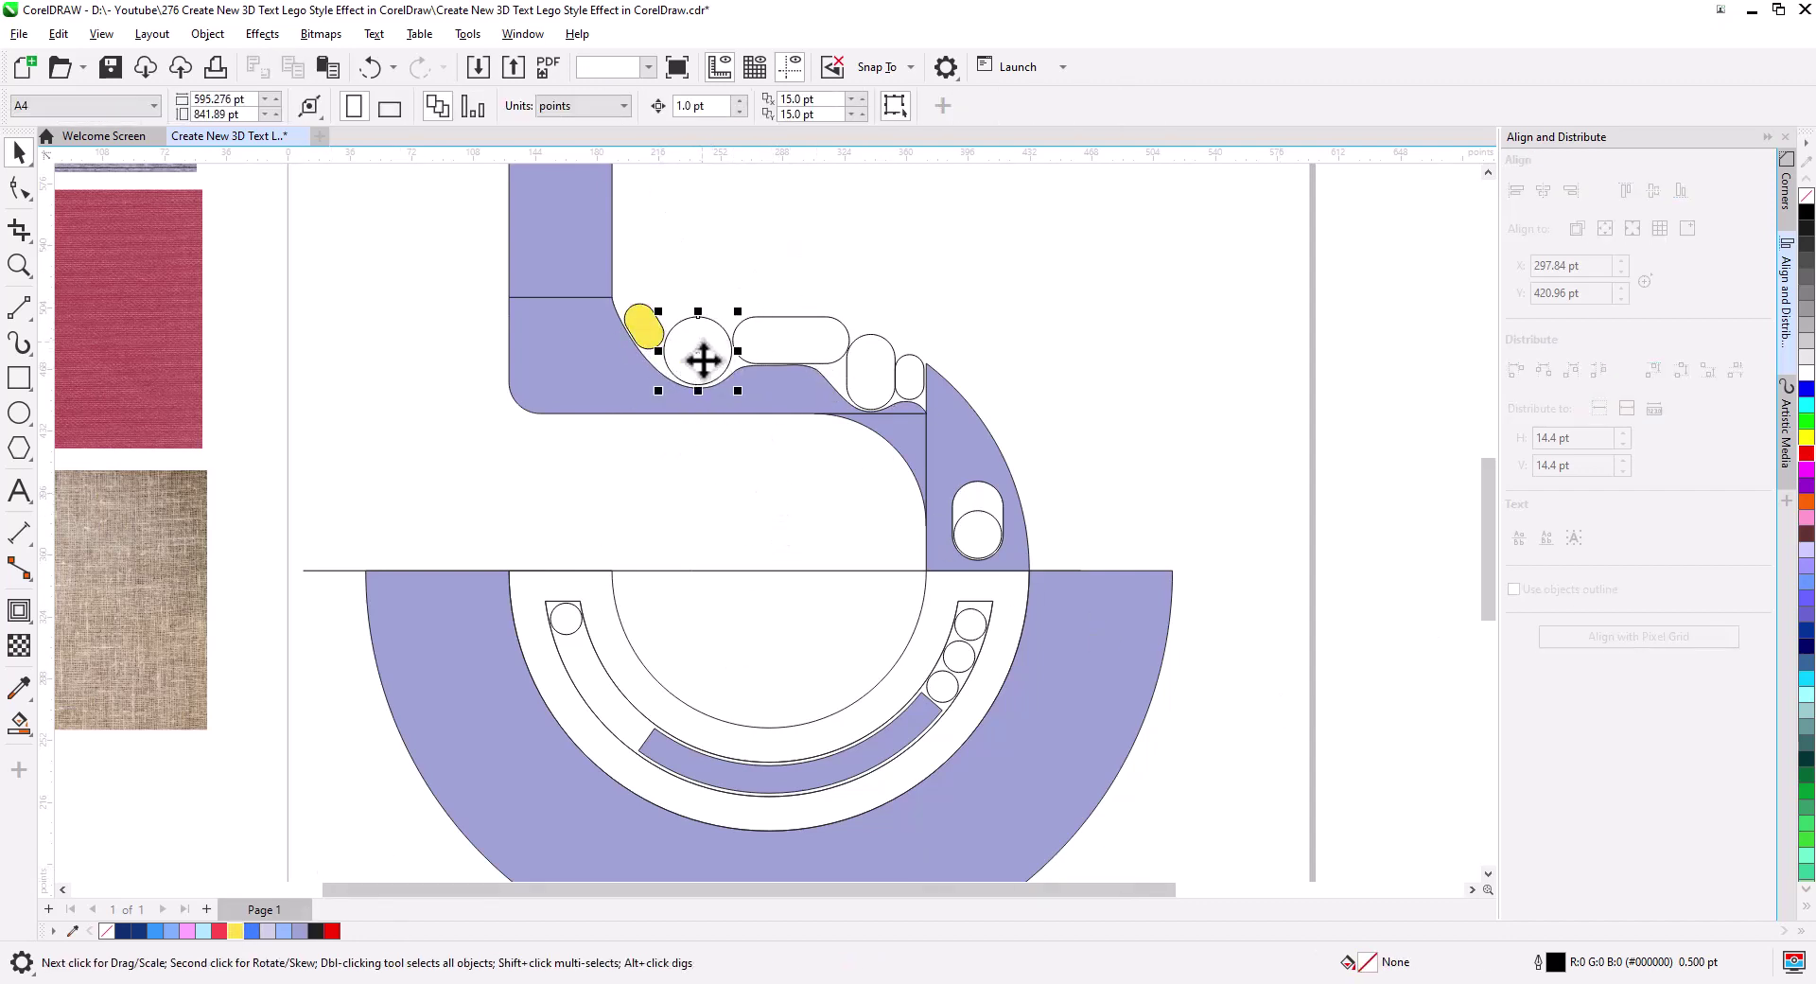
left_click(851, 388)
left_click(187, 931)
left_click(560, 359)
left_click(283, 931)
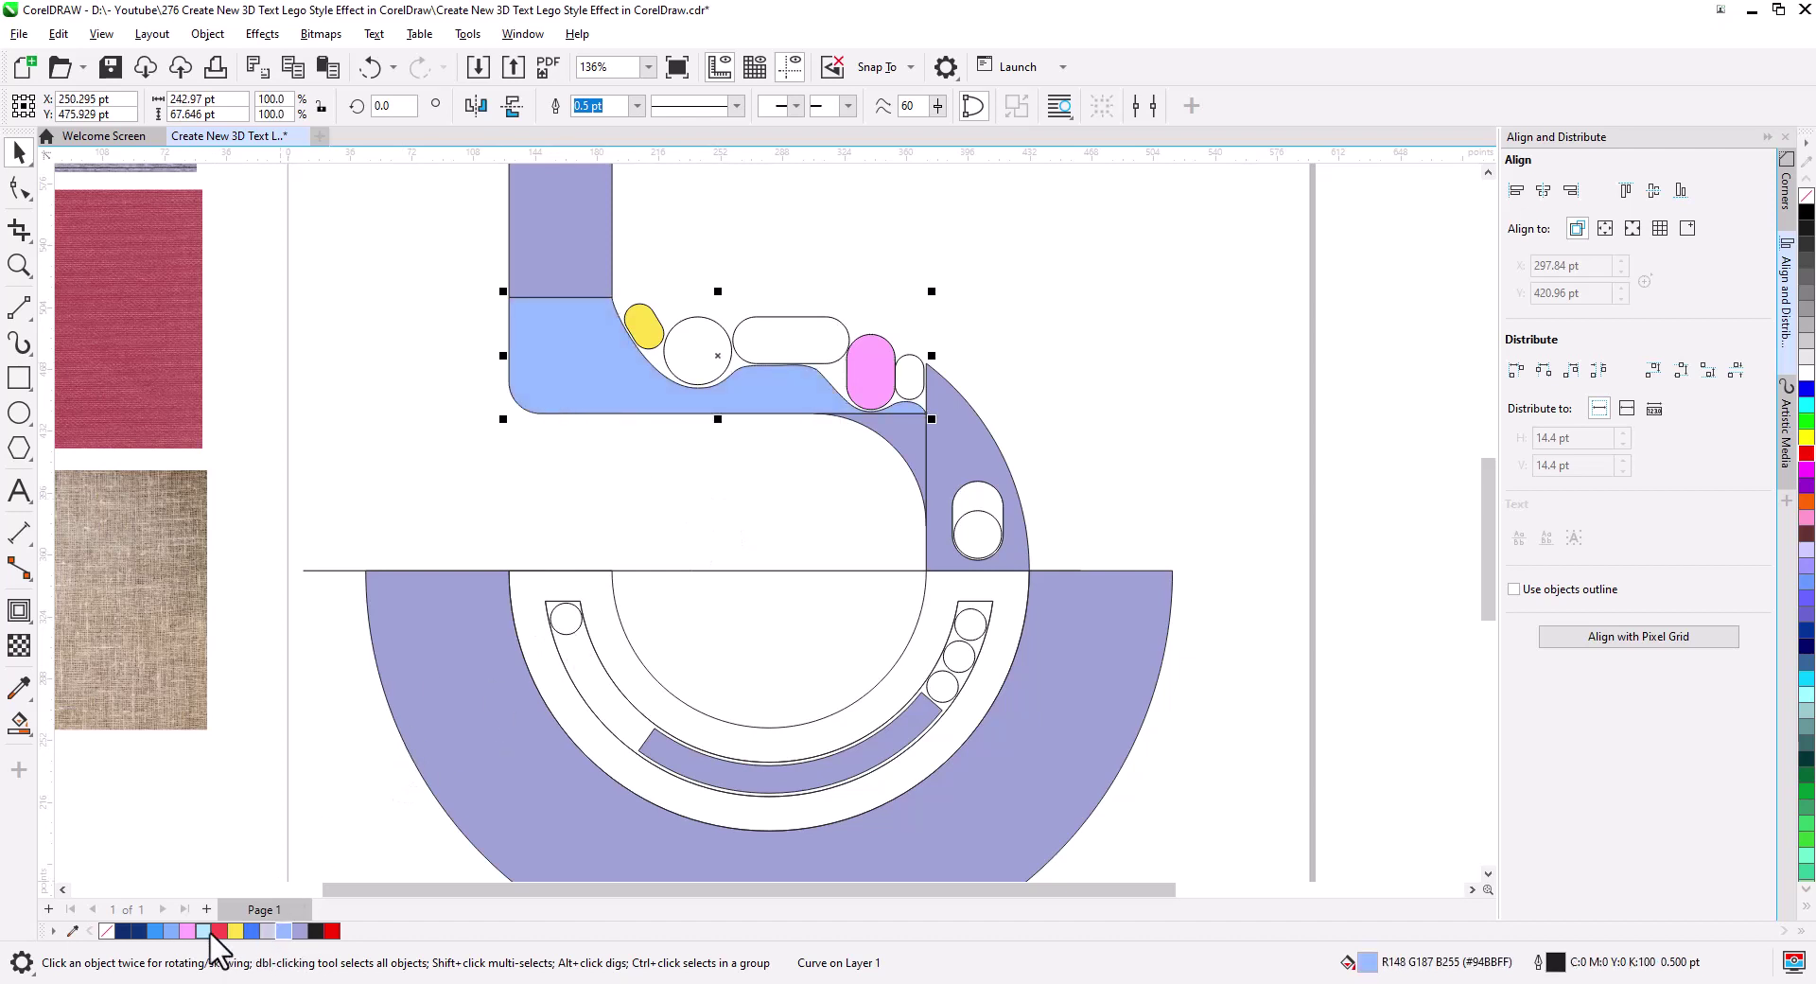
left_click(208, 930)
- Fill the left rectangle blue, the corner square lavender, and the top rounded piece bright blue
left_click(581, 270)
left_click(250, 930)
scroll(429, 722, "up", 3)
left_click(518, 417)
left_click(300, 931)
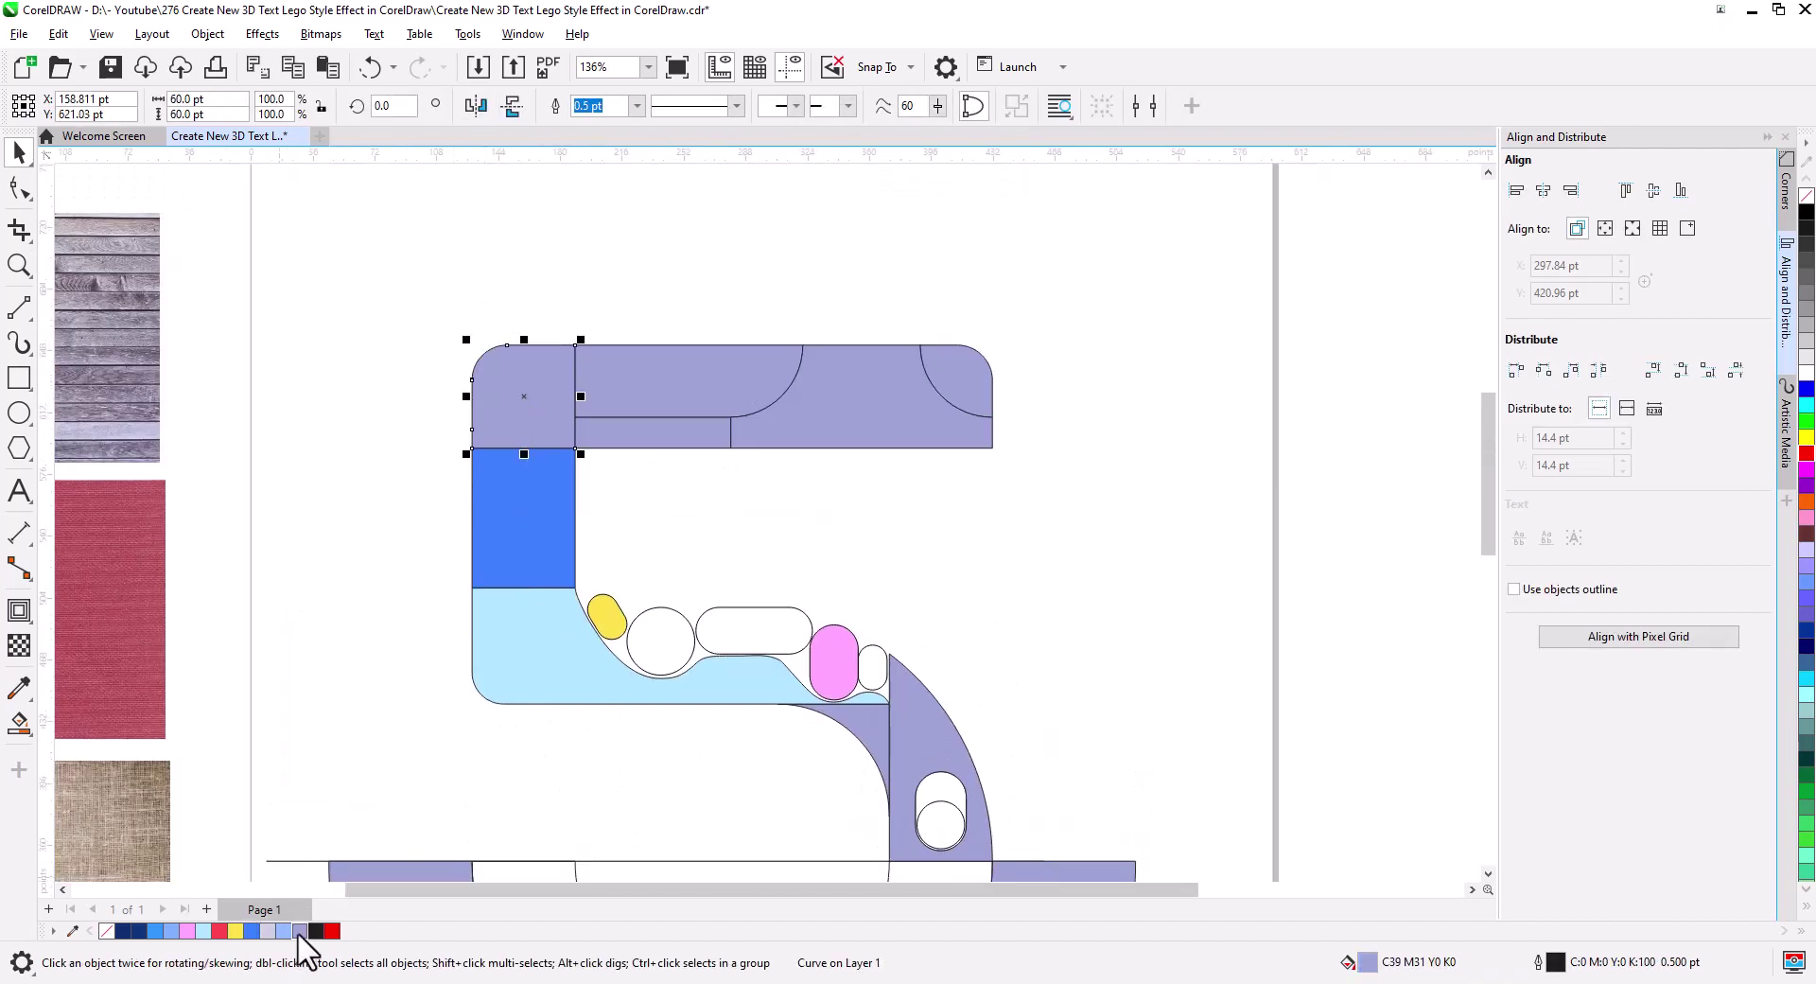
left_click(267, 931)
key("Tab")
left_click(168, 930)
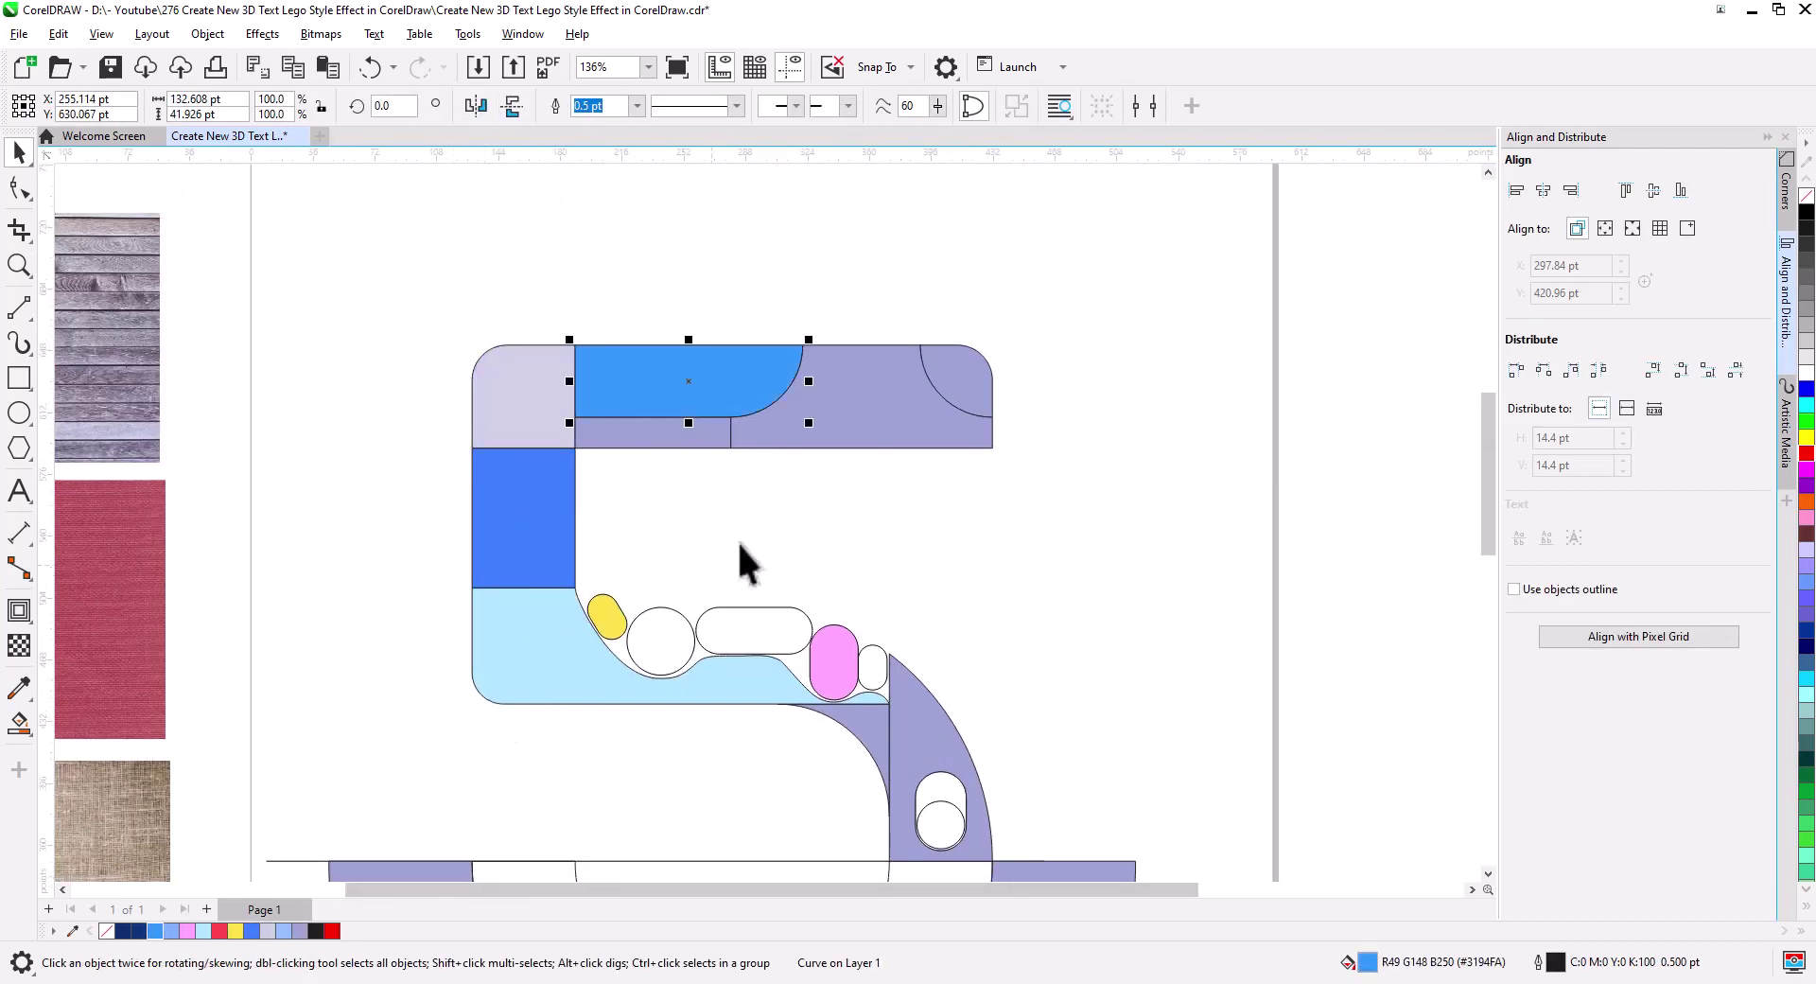
- Fill the thin strip under the top bar light blue and the top-right piece pale lavender
left_click(674, 439)
left_click(202, 931)
scroll(753, 464, "down", 1)
scroll(753, 463, "left", 1)
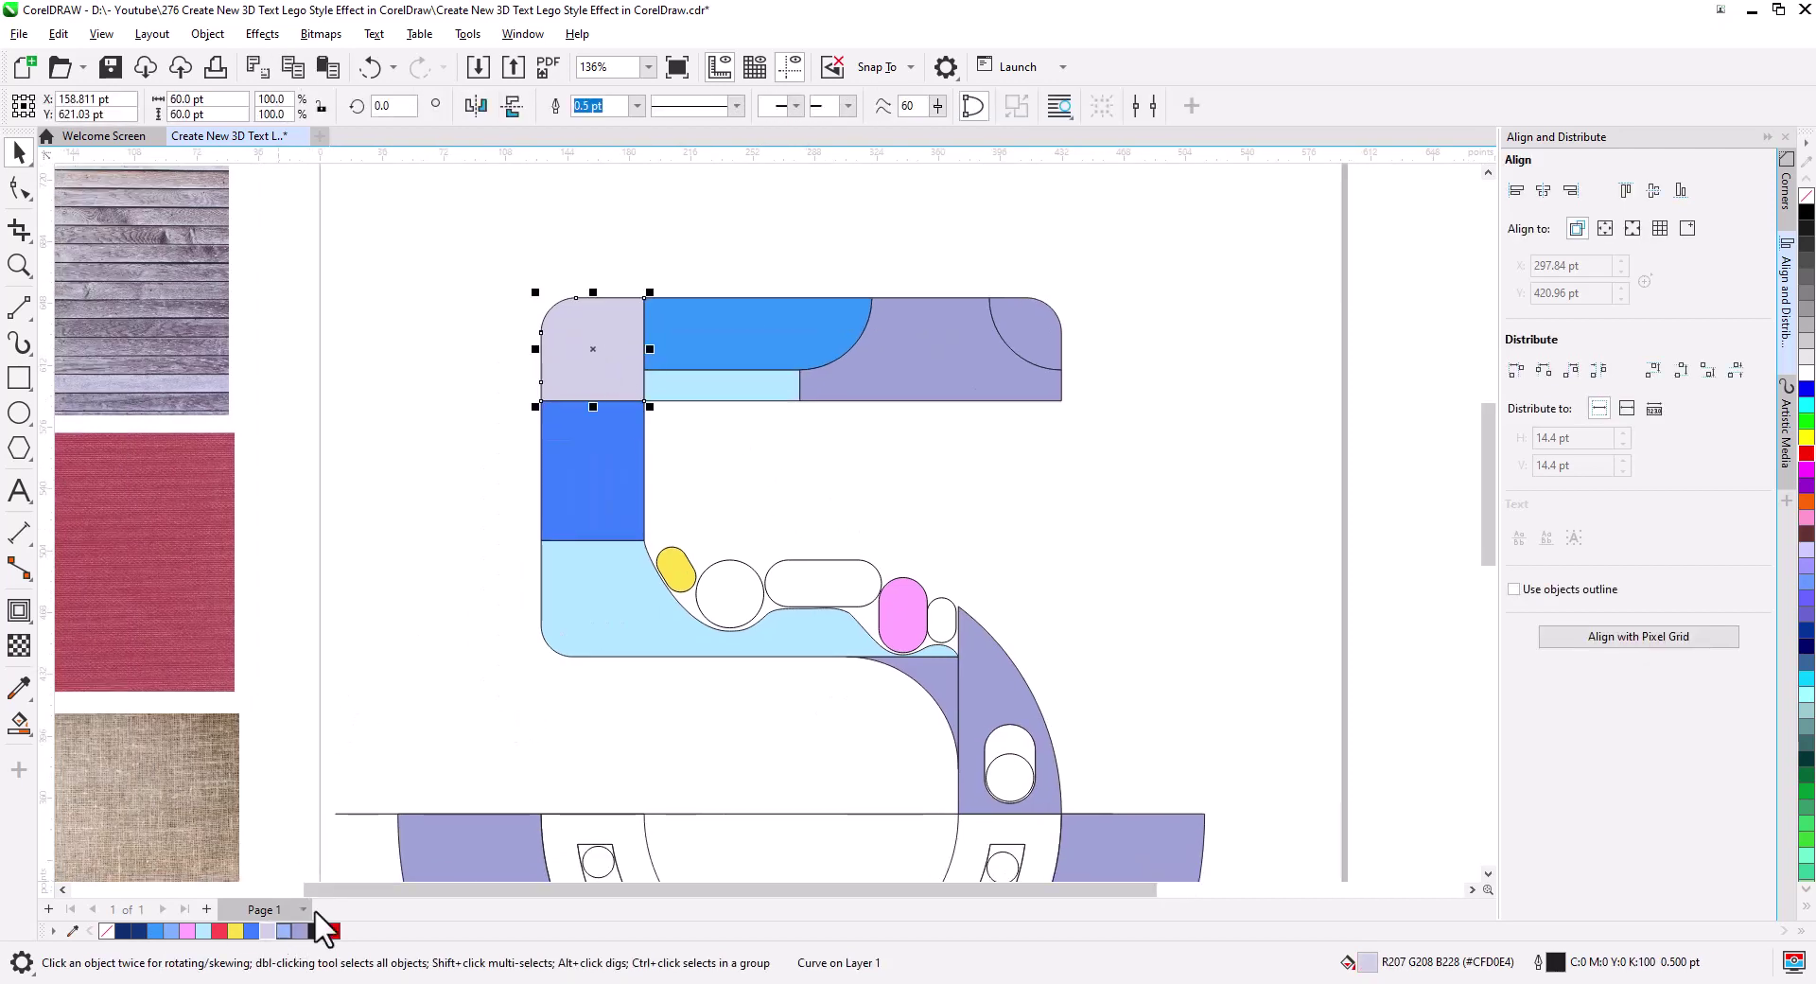
key("Tab")
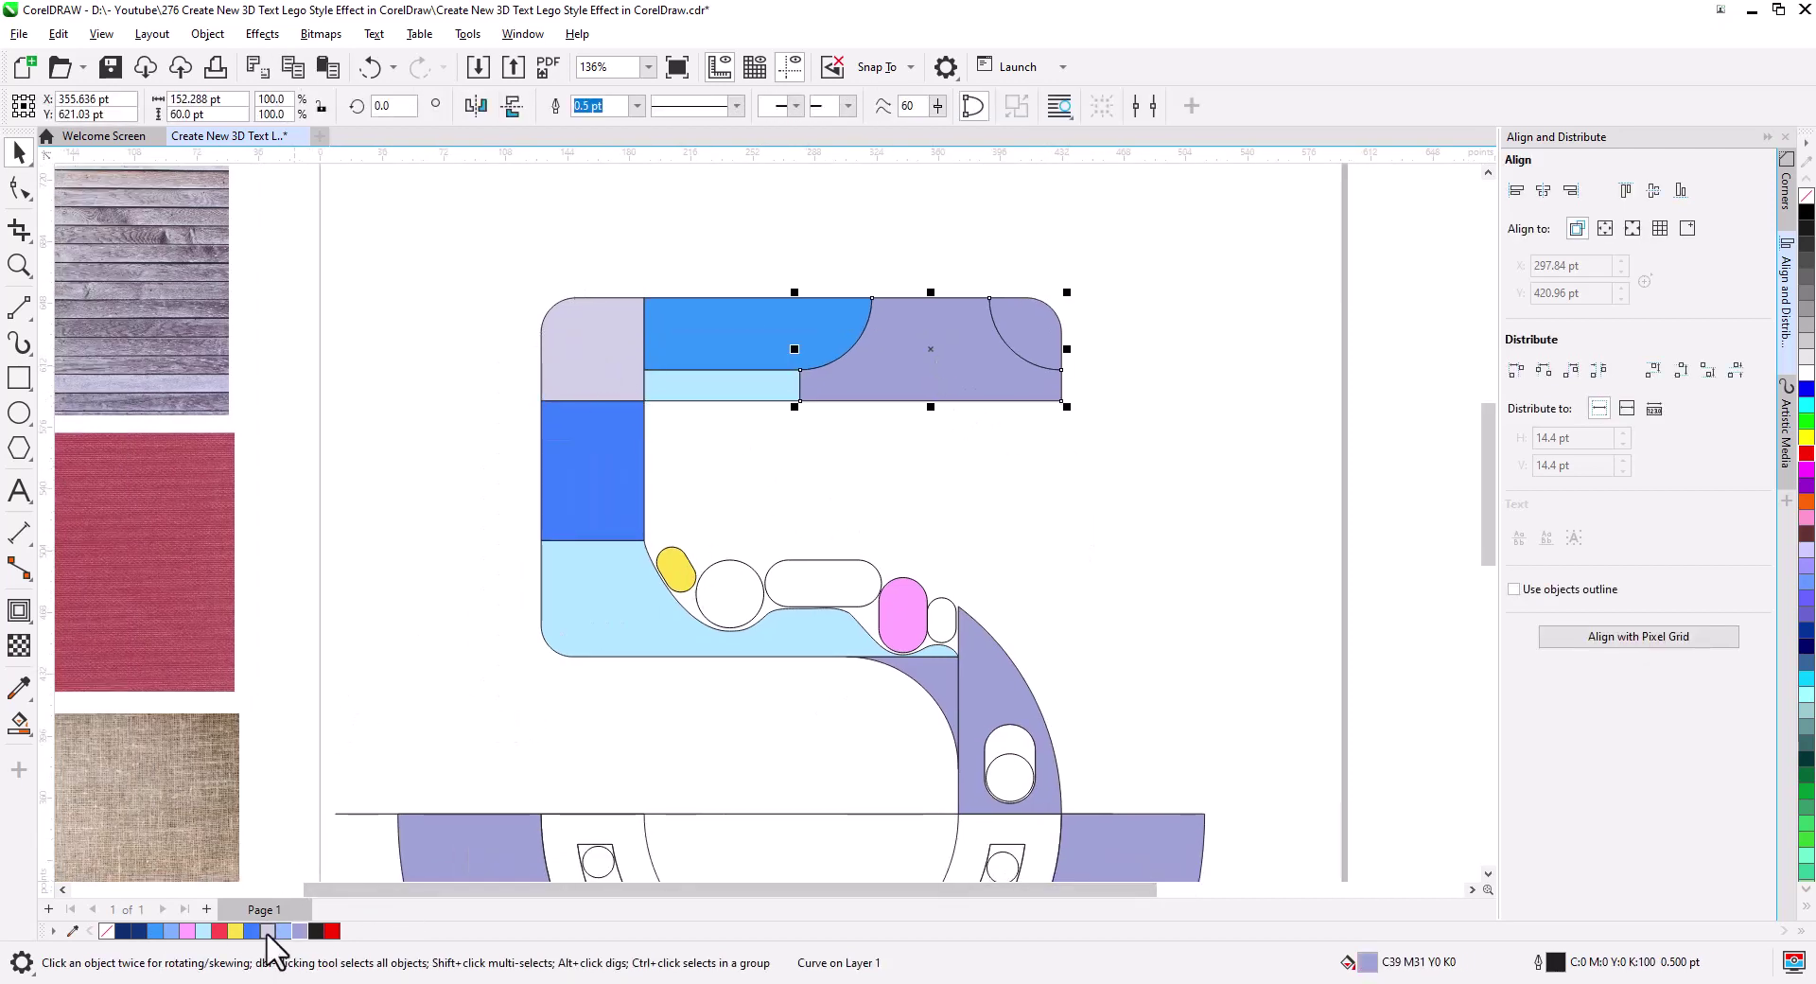
left_click(268, 930)
scroll(1026, 572, "down", 1)
left_click(1026, 572)
- Fill the right-hand curve, quarter-curve piece and ring stud red
left_click(219, 930)
left_click(931, 568)
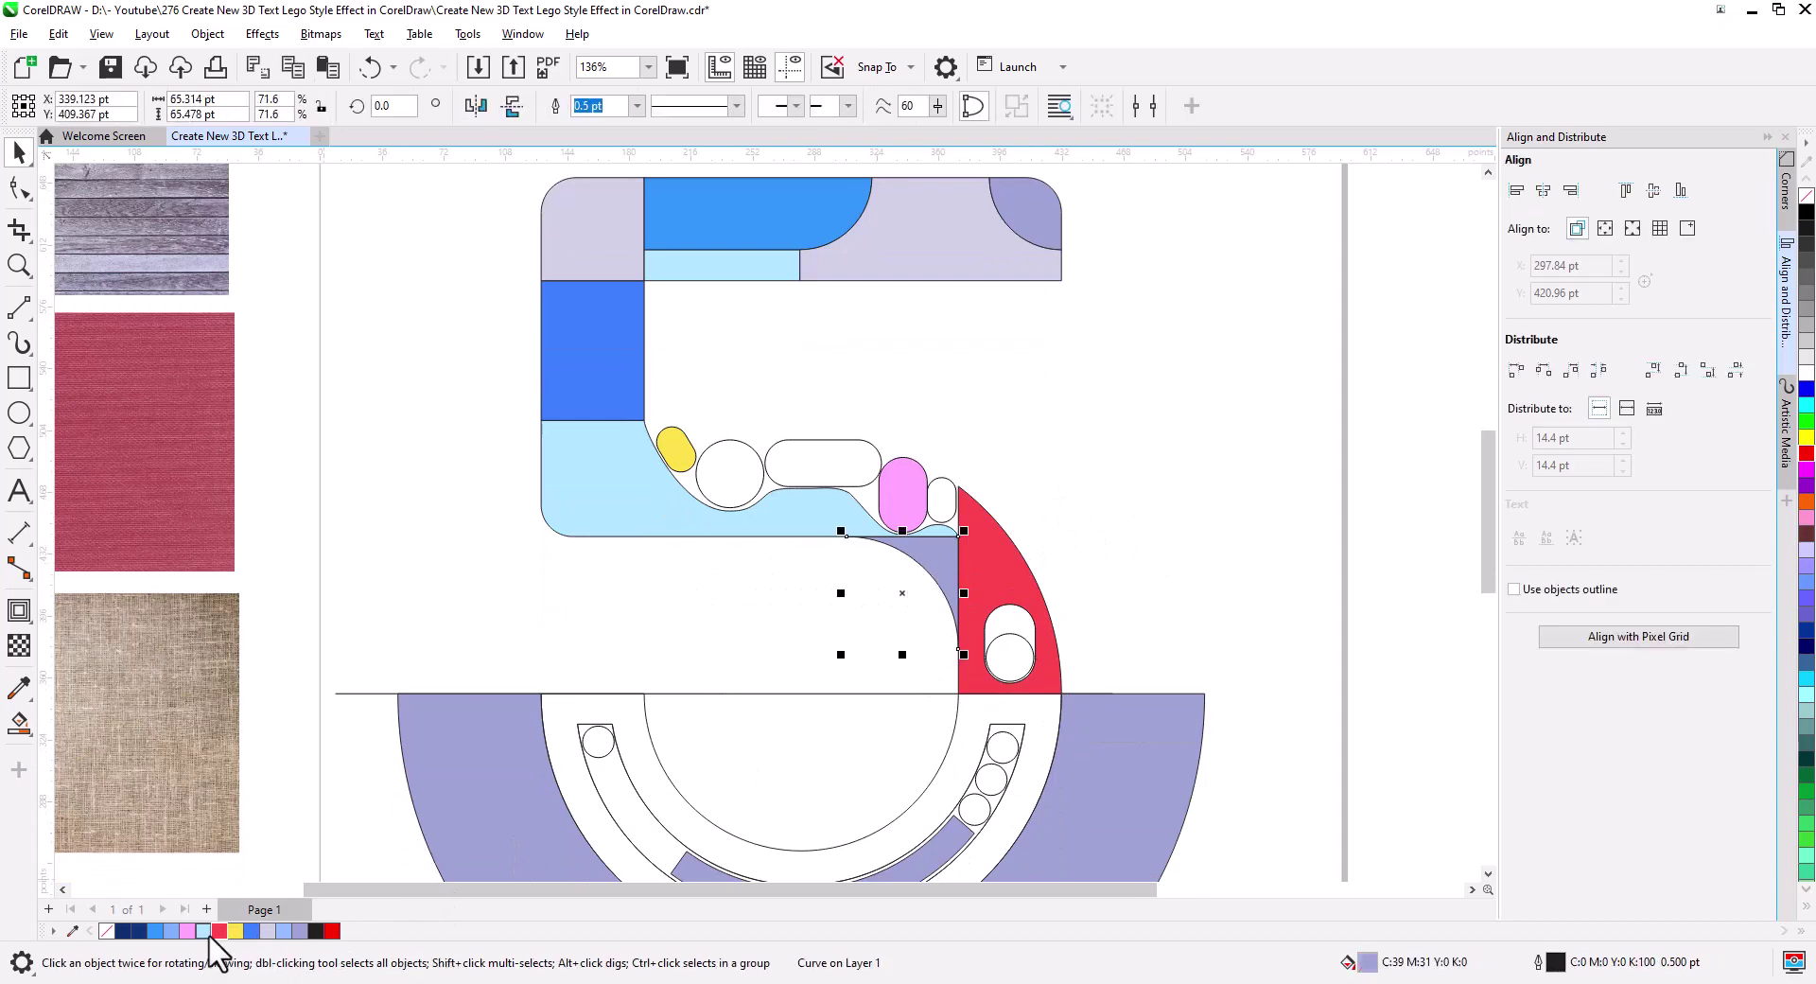
left_click(219, 931)
scroll(952, 653, "down", 1)
left_click(951, 652)
key("ctrl+r")
key("Tab")
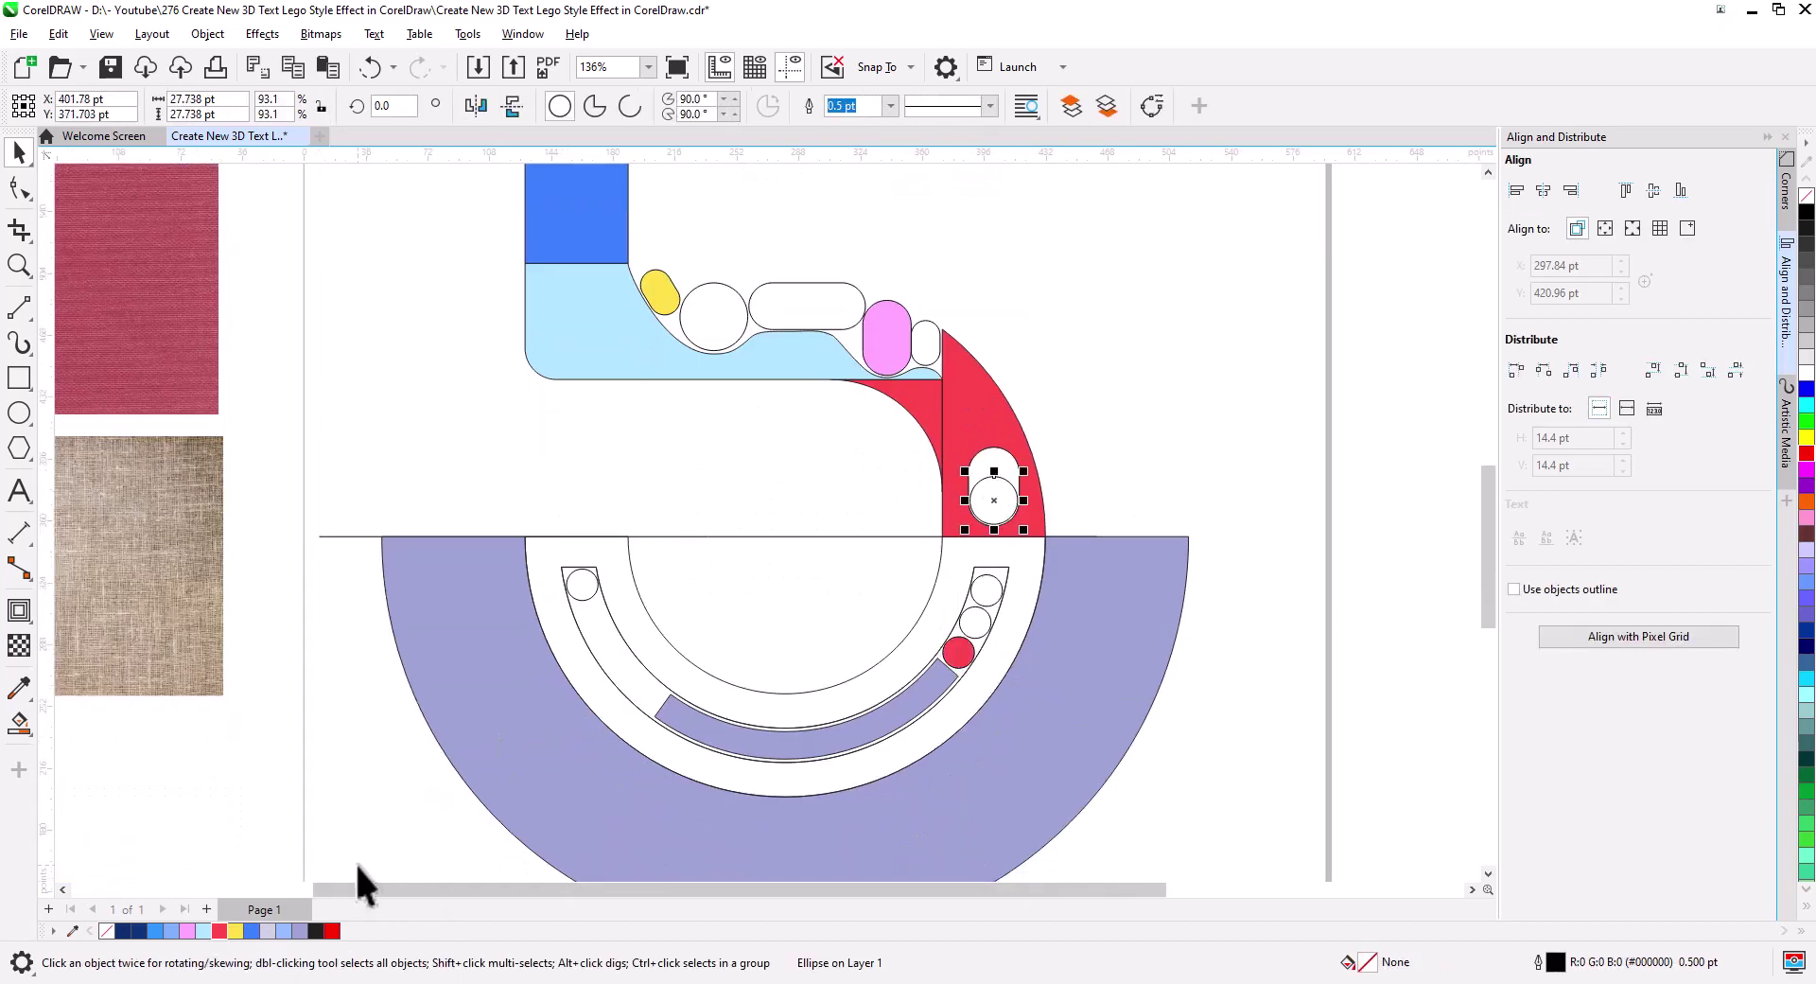
- Colour the red piece's stud red, the lower ring bright blue and the half-disc navy
left_click(220, 931)
left_click(1006, 437)
left_click(1002, 567)
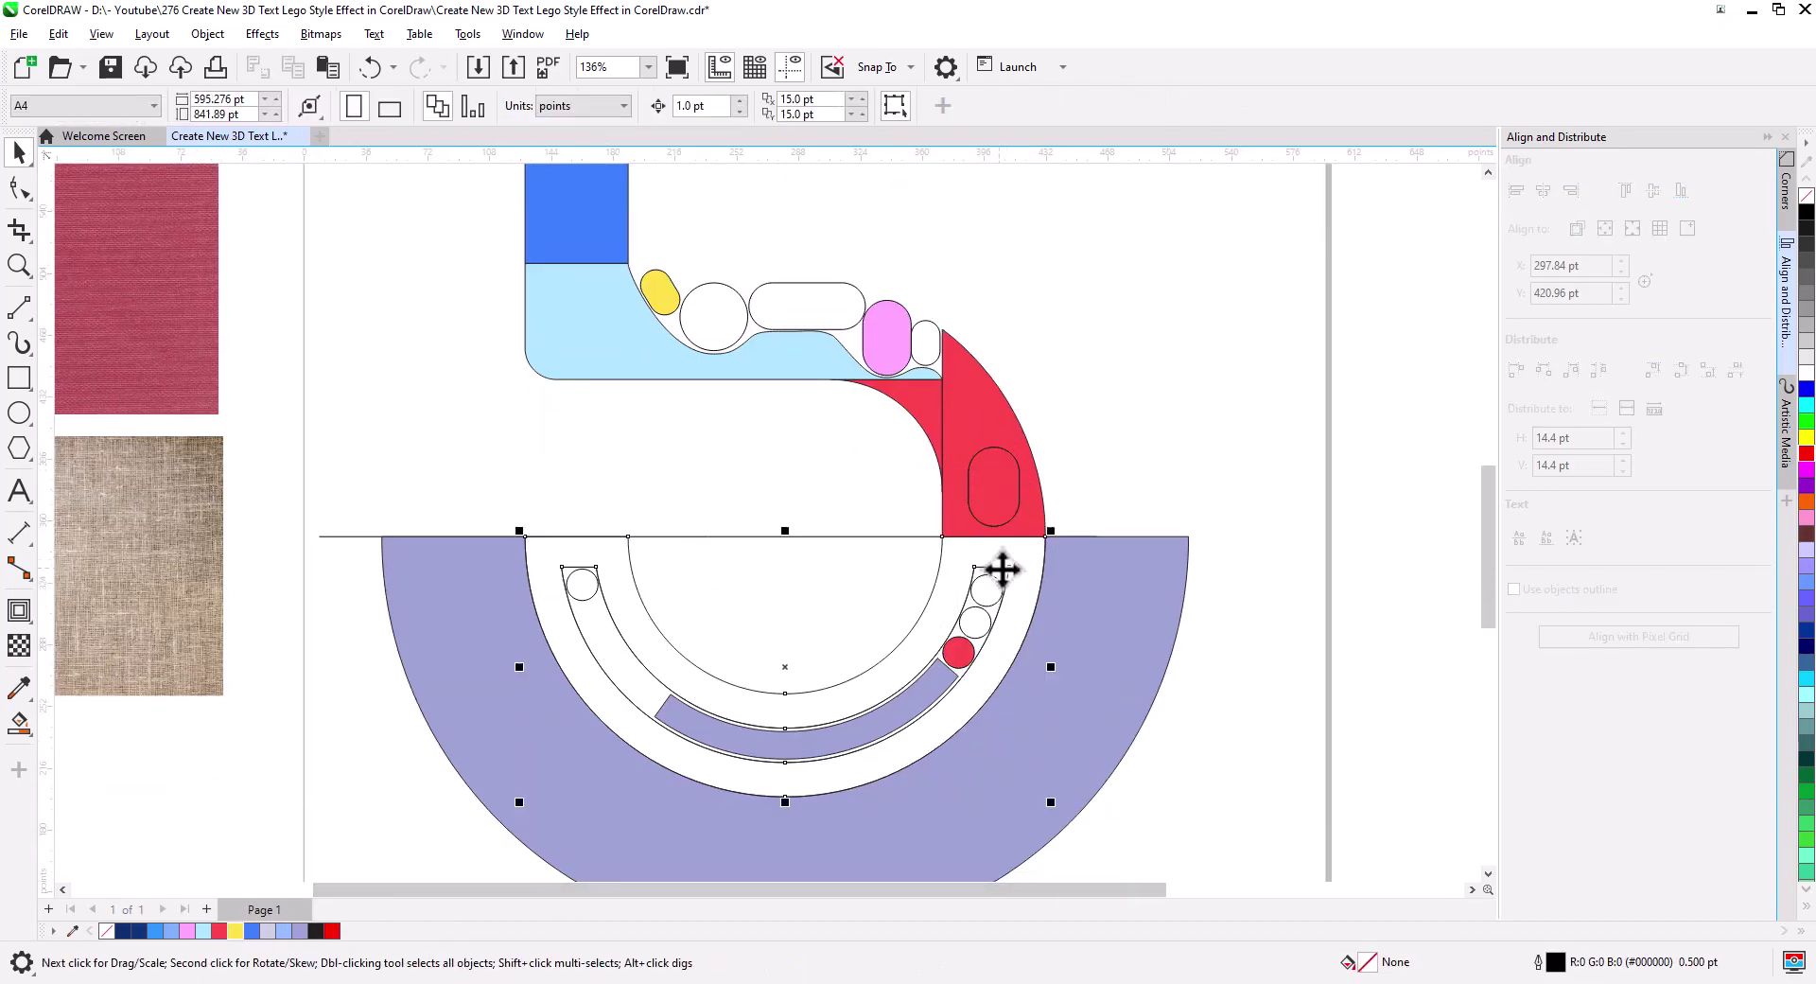
left_click(851, 535)
left_click(1007, 591)
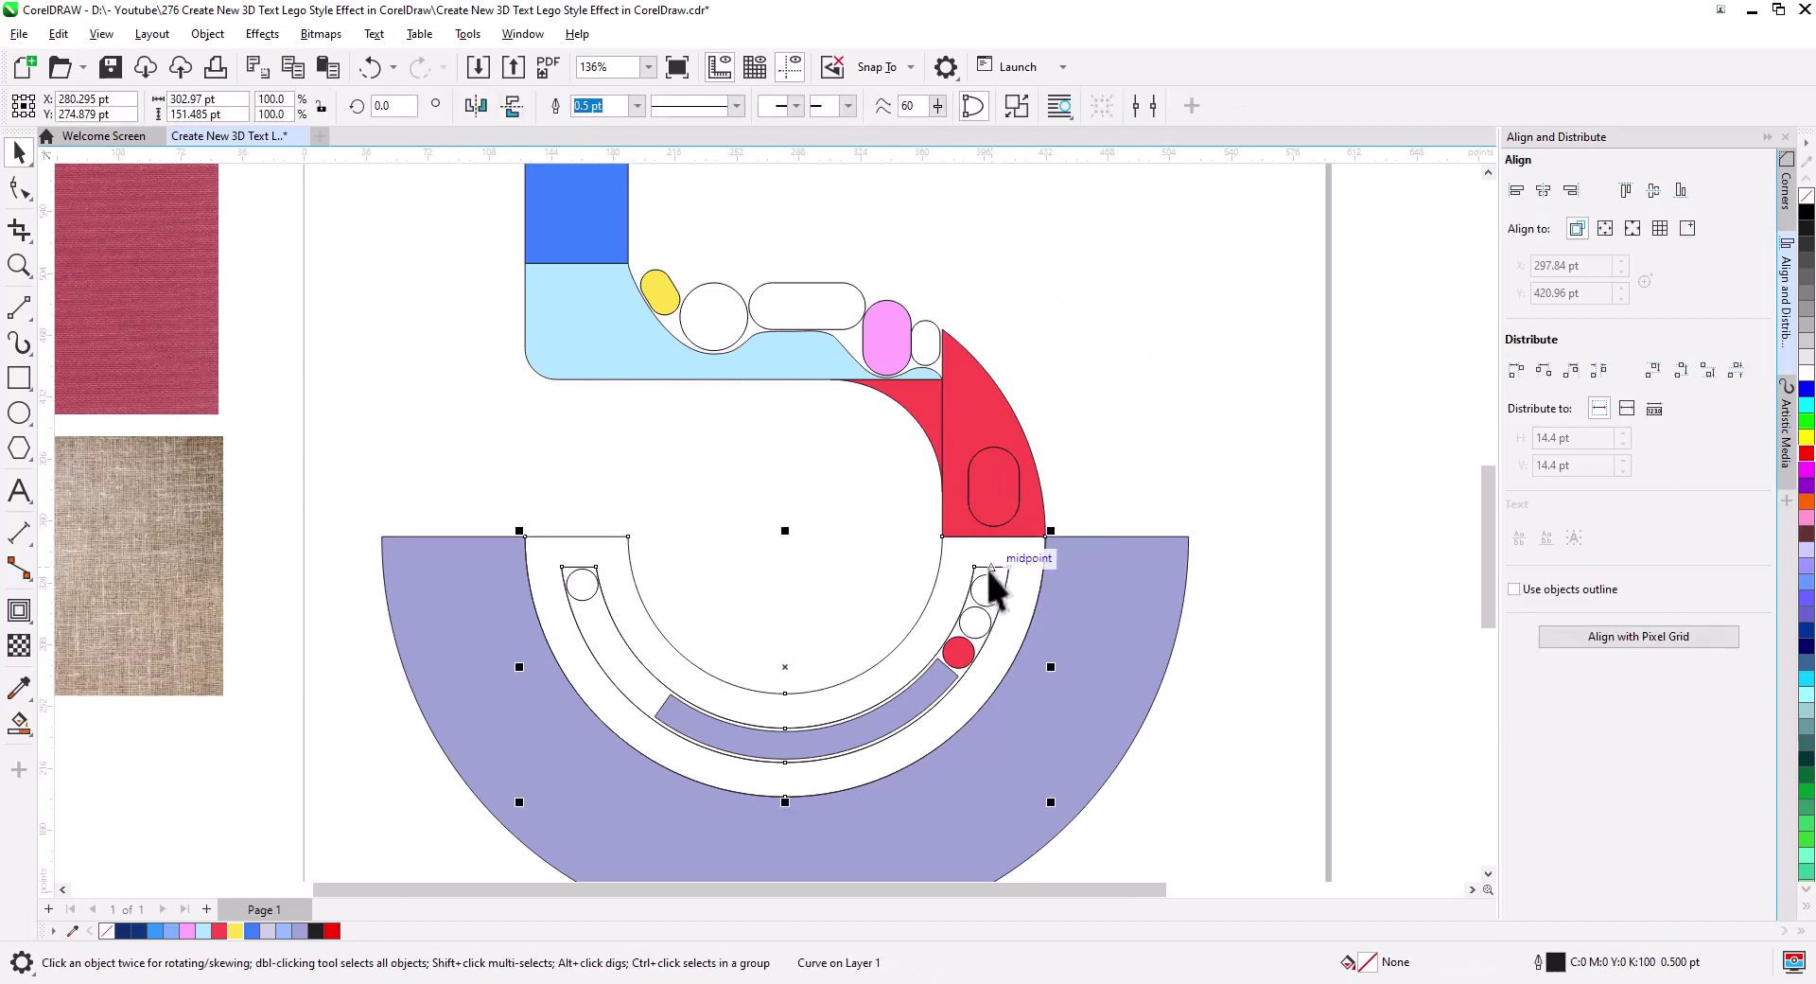
left_click(154, 930)
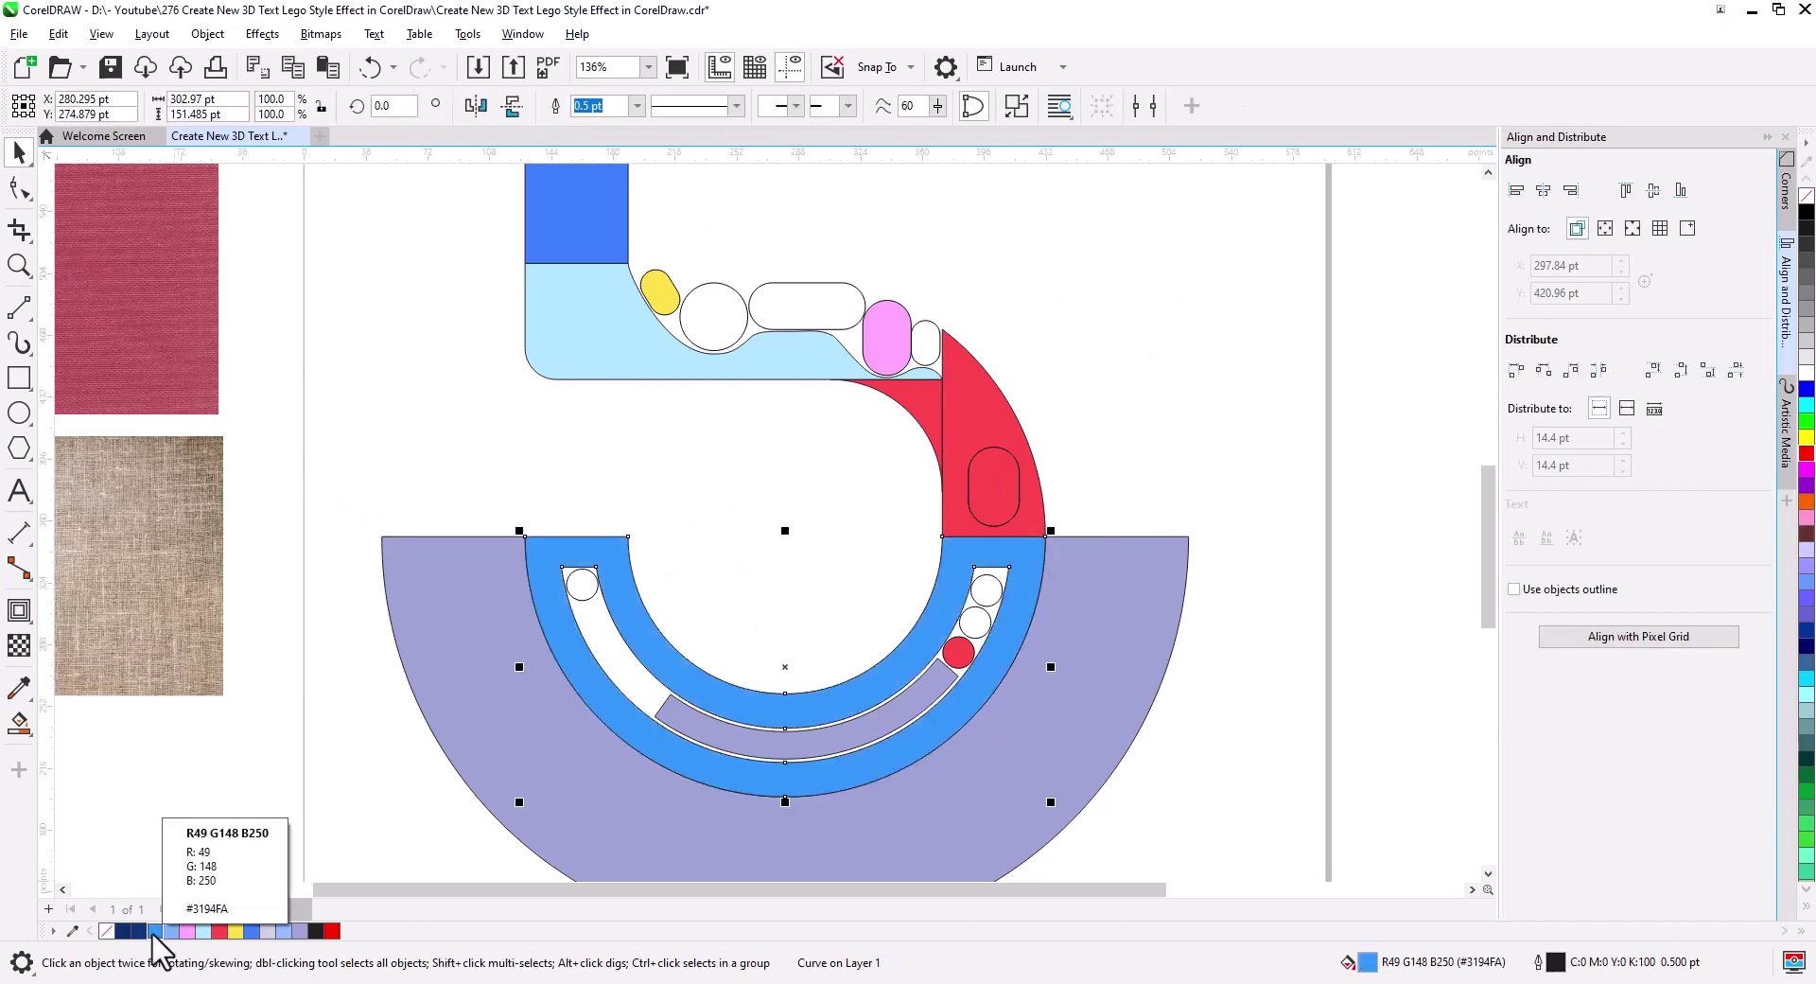
left_click_drag(123, 931, 549, 675)
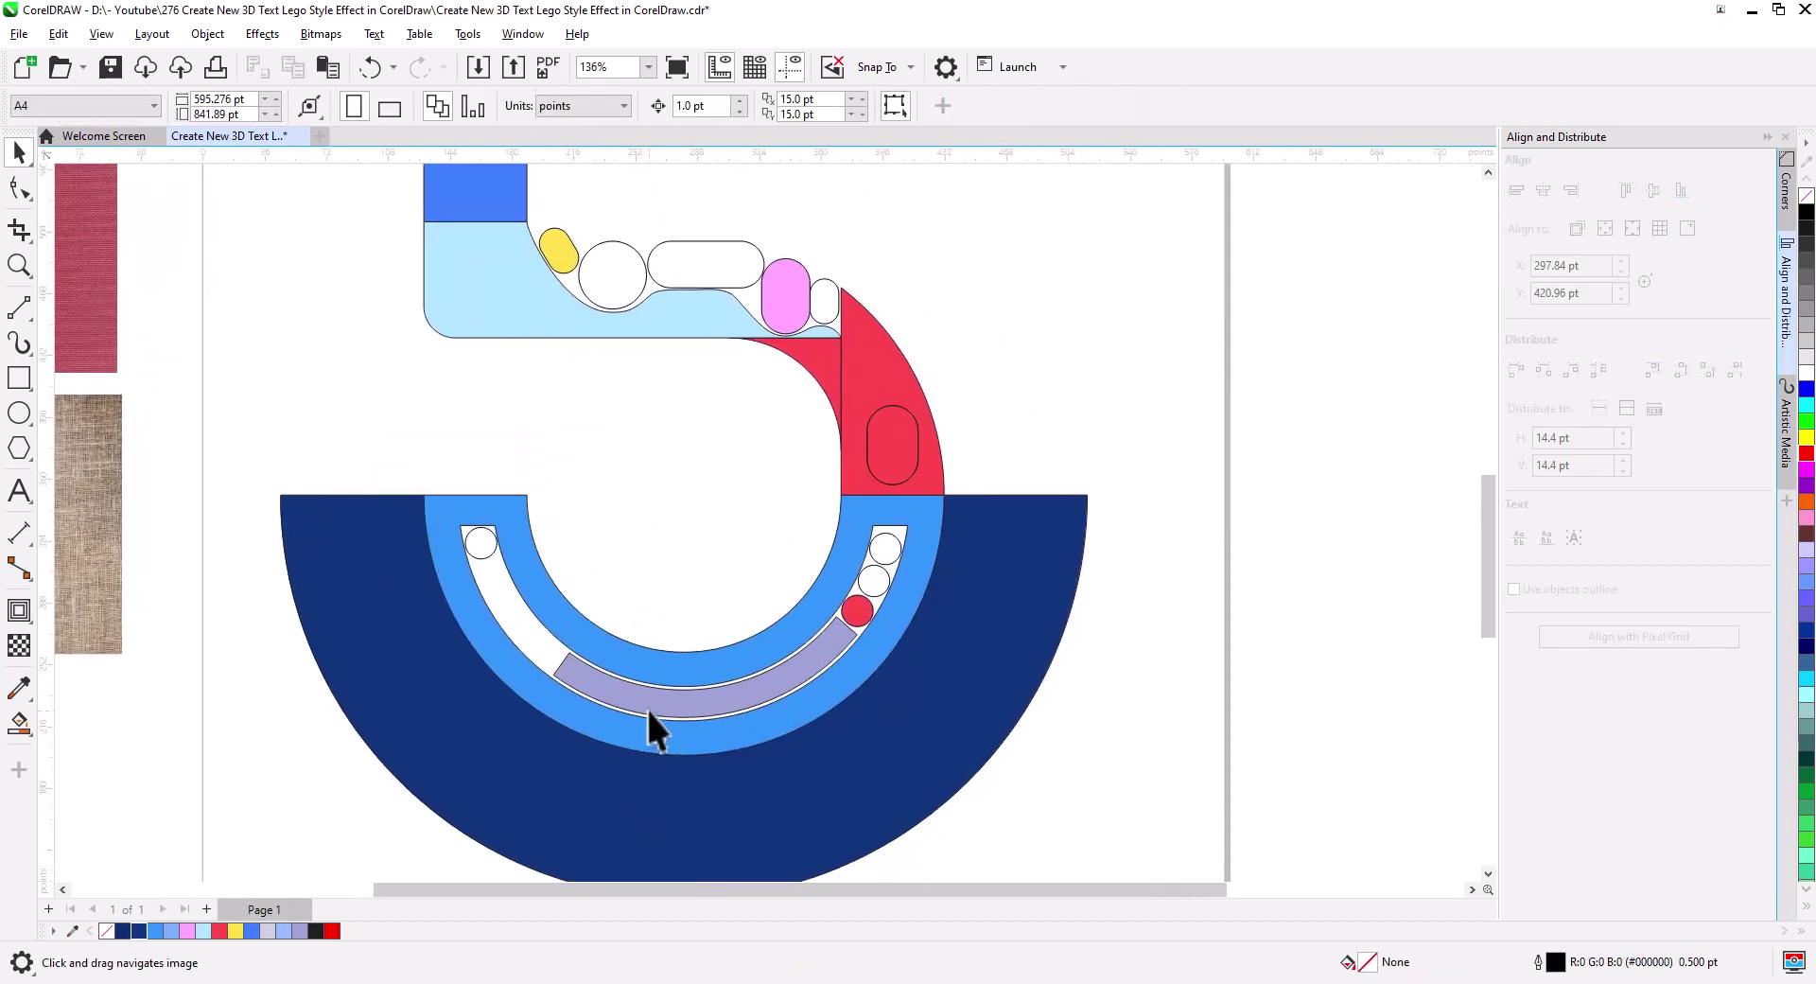
- Recolour the inner arc light blue and the small studs pink and light blue
left_click(649, 711)
left_click(155, 930)
left_click(171, 930)
key("Tab")
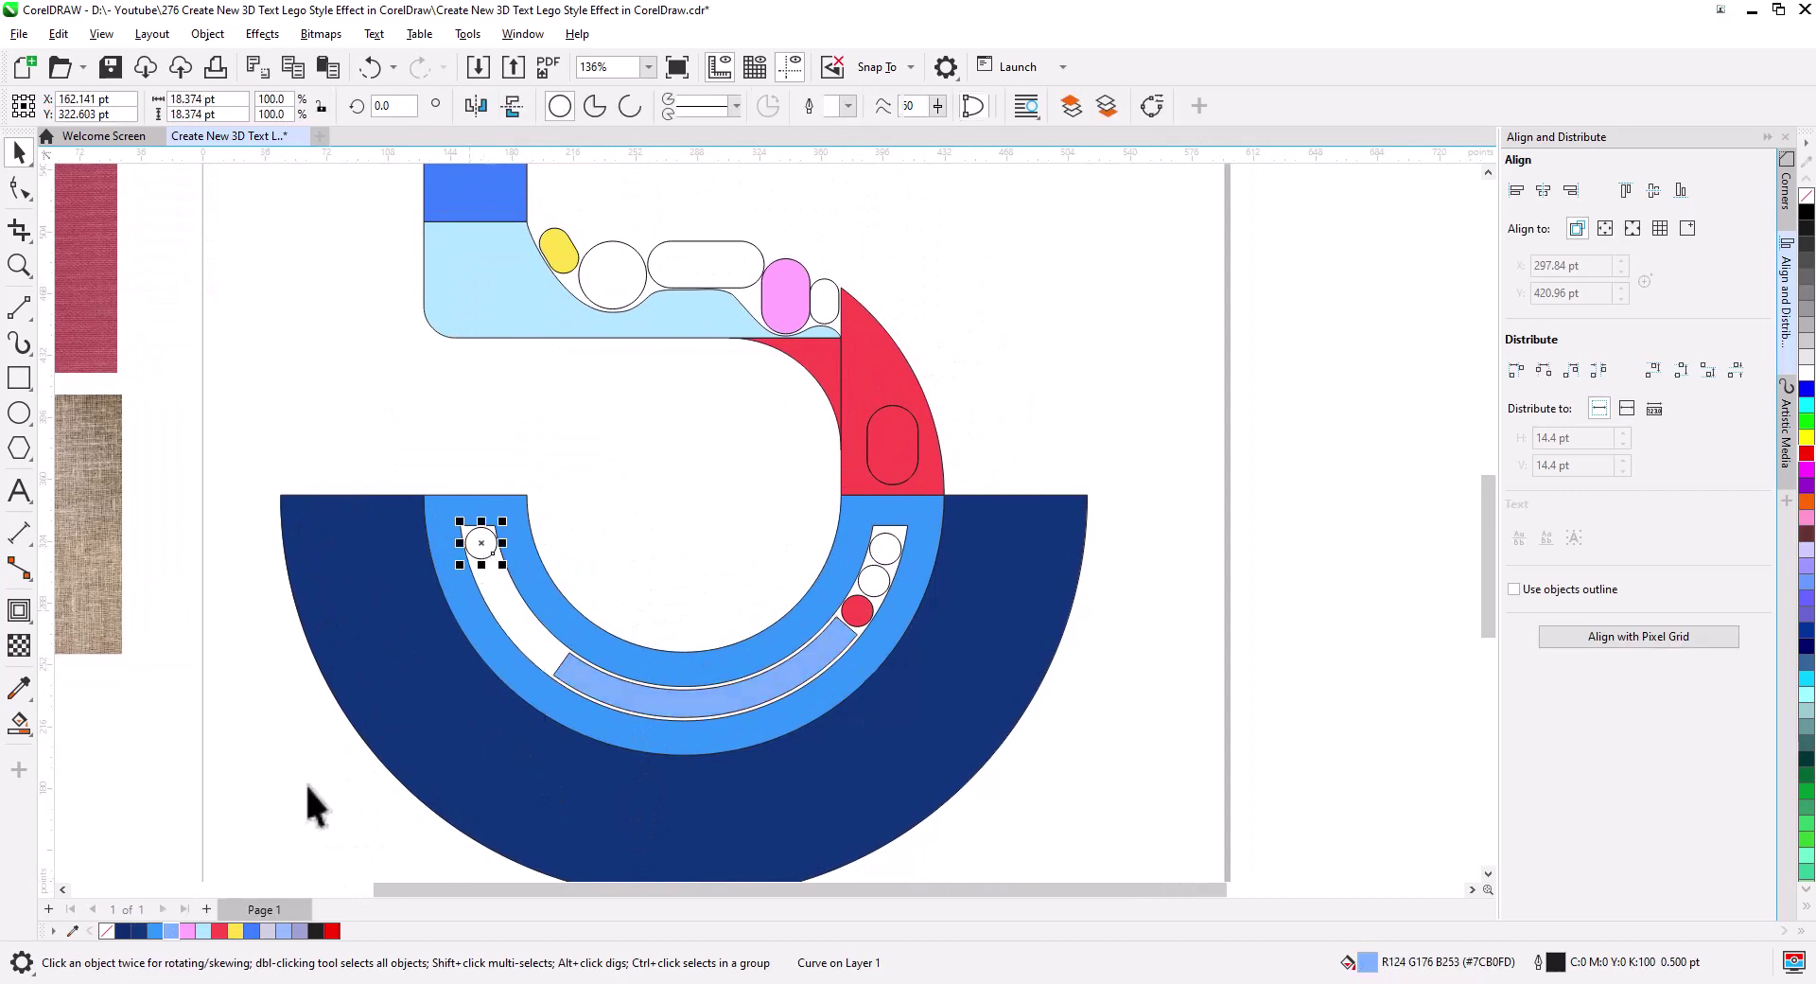
key("ctrl+z")
left_click(204, 931)
key("Tab")
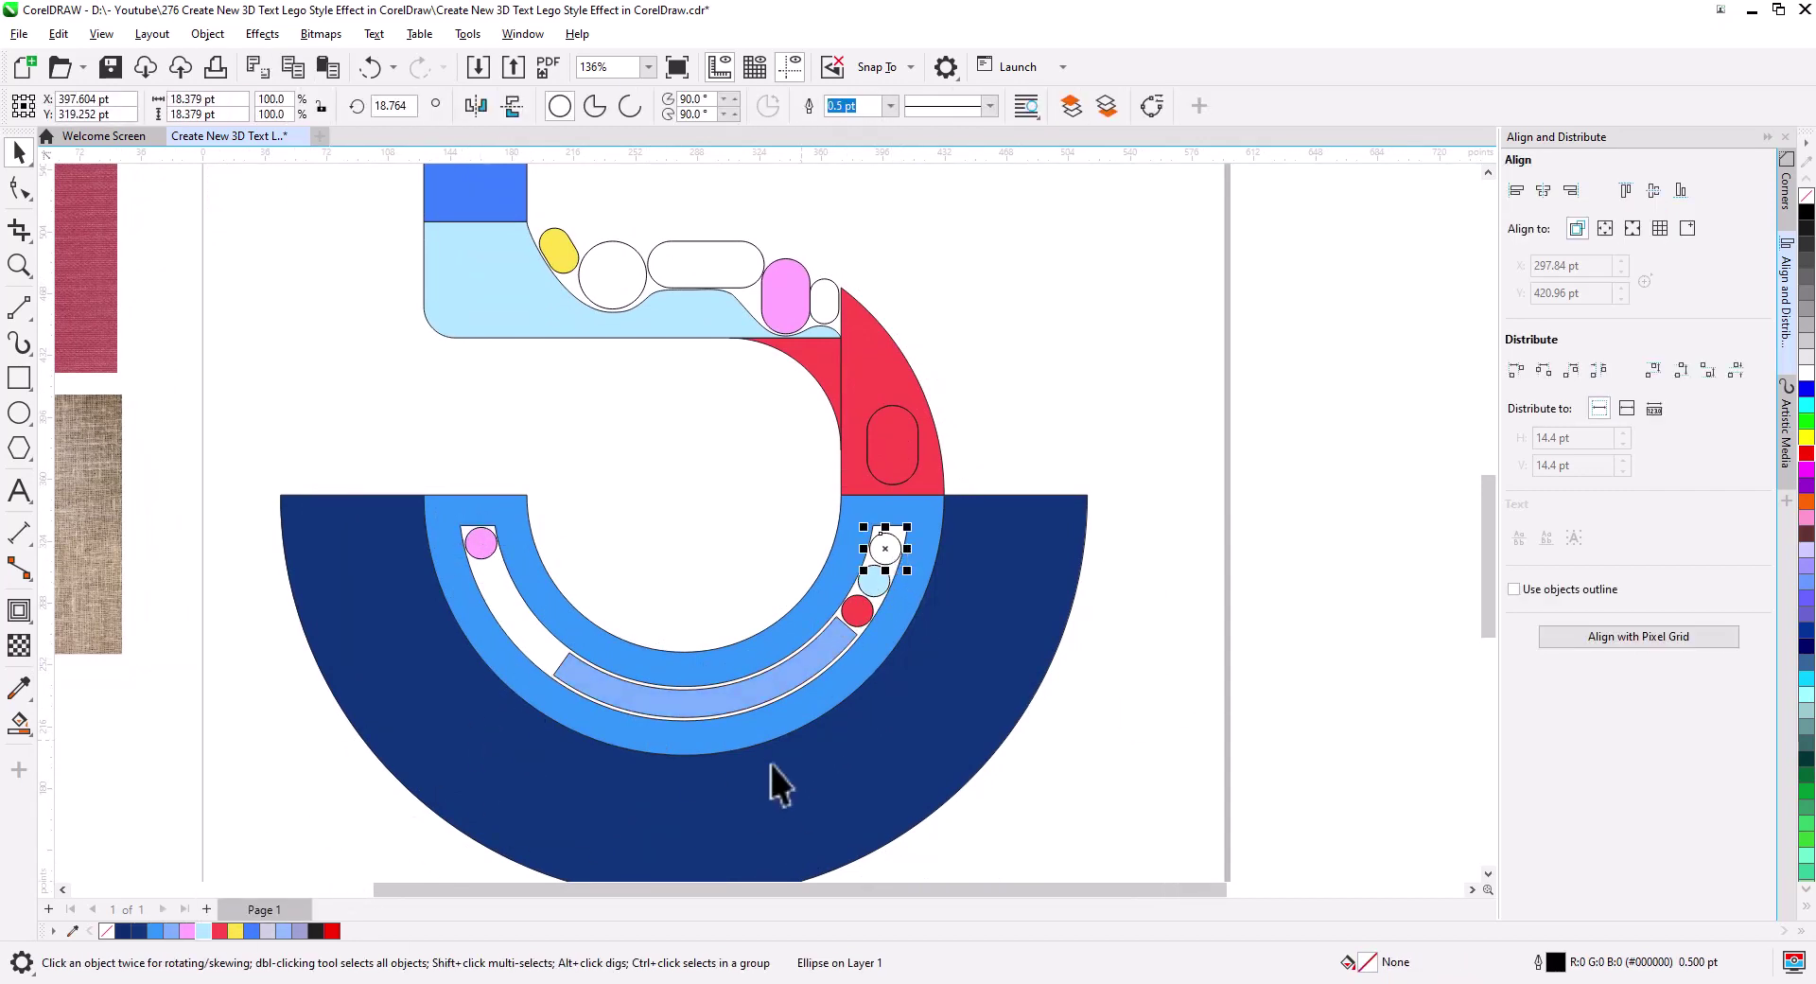
scroll(980, 610, "up", 2)
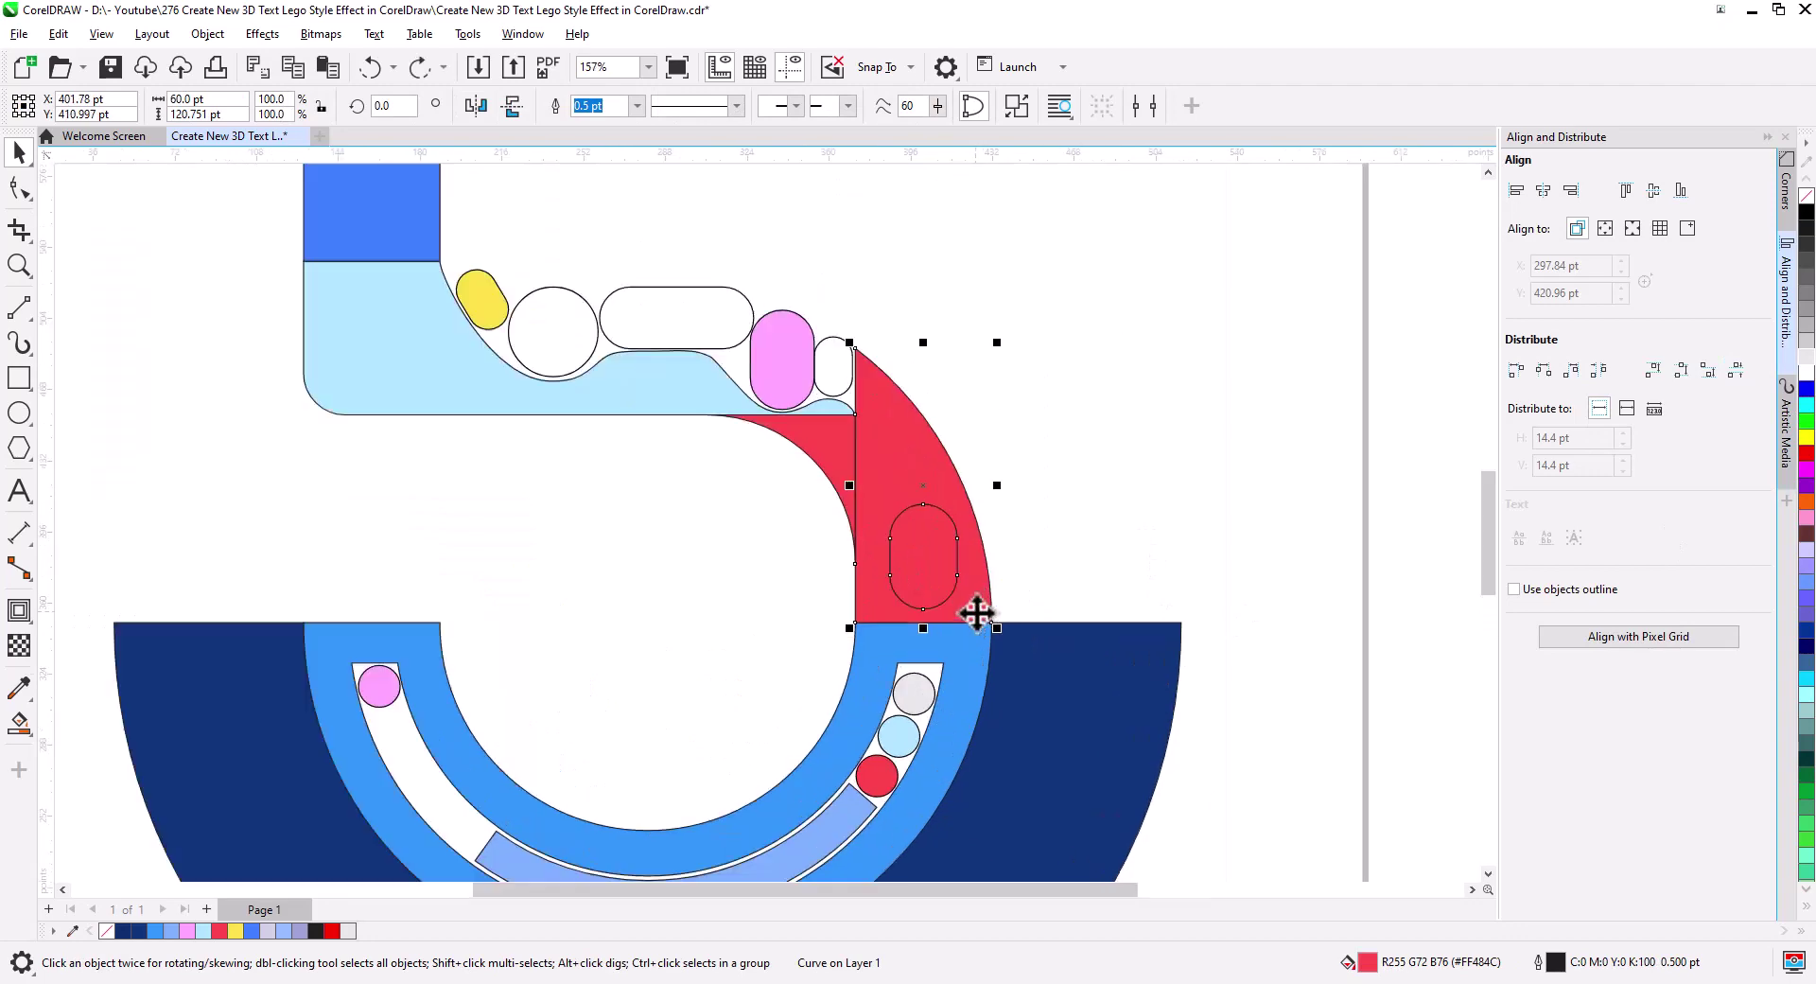
- Break the red curve apart and send the red shape behind its stud cutout
key("ctrl+shift+z")
left_click(985, 539)
right_click(984, 539)
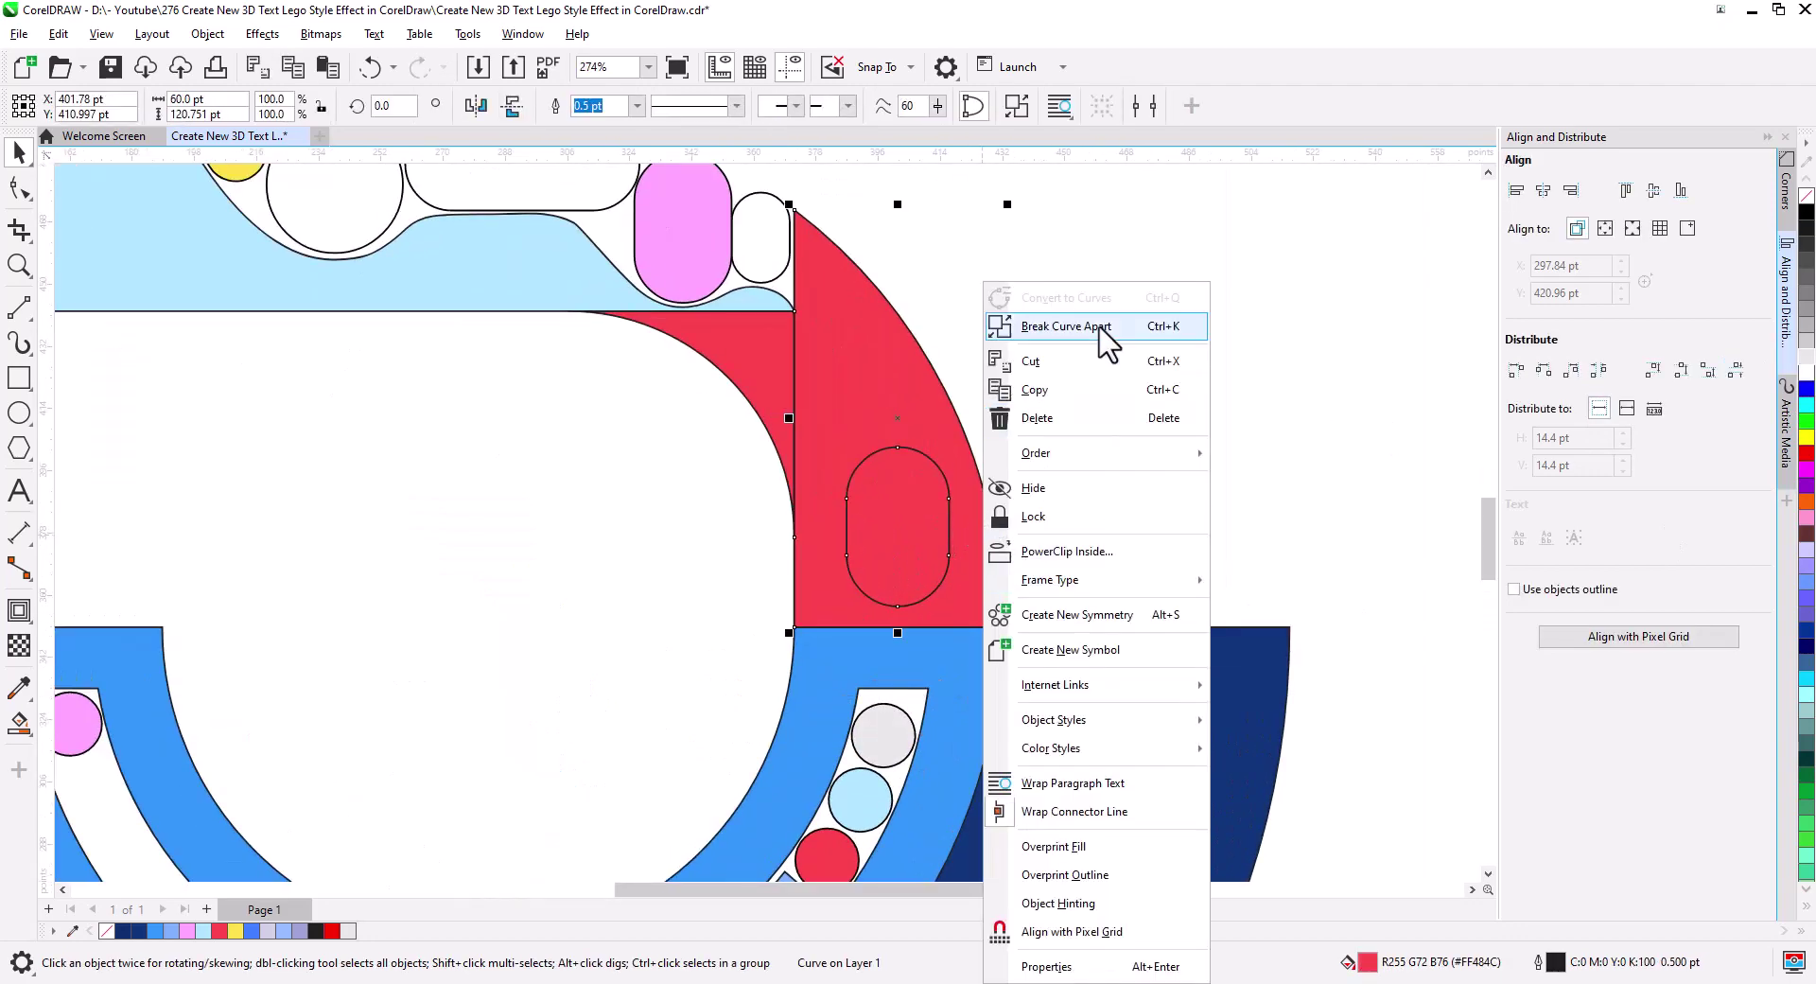
key("Escape")
left_click(887, 558, "alt")
right_click(887, 563)
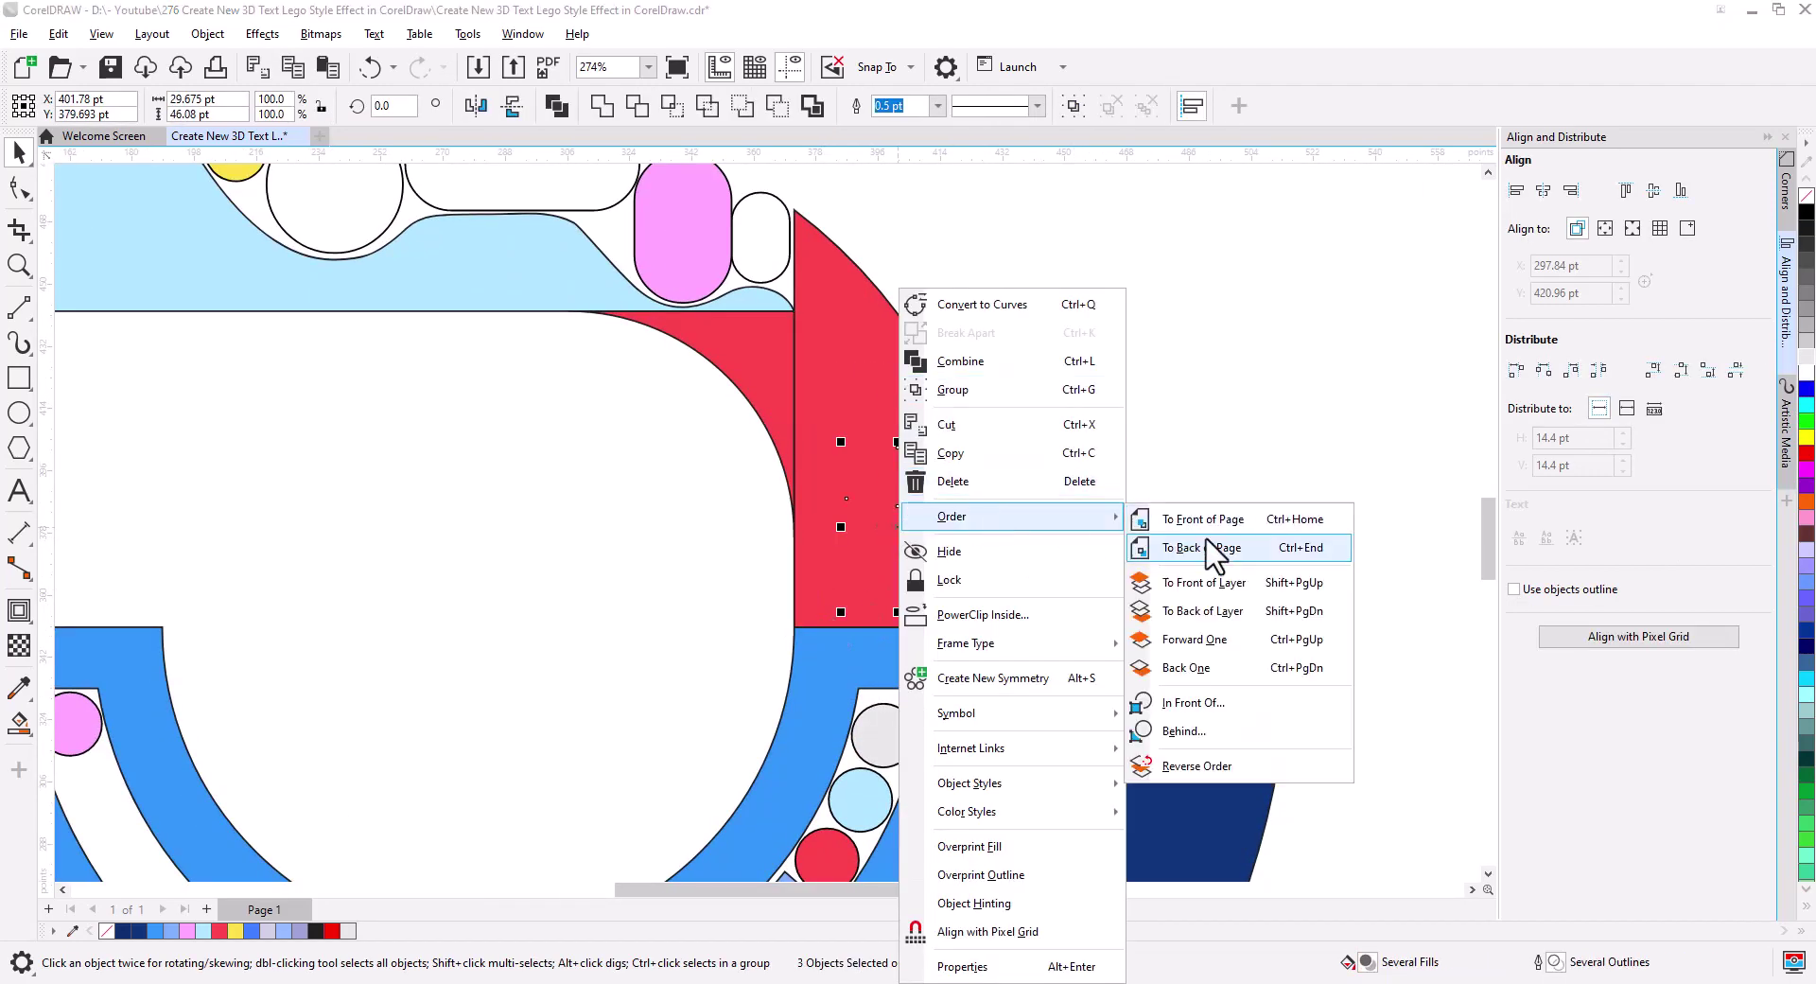
left_click(1220, 515)
left_click(810, 353)
key("ctrl+Page_Down")
- Recolour the studs: small pill light grey, round stud yellow, capsule red, long pill grey
scroll(1070, 512, "down", 1)
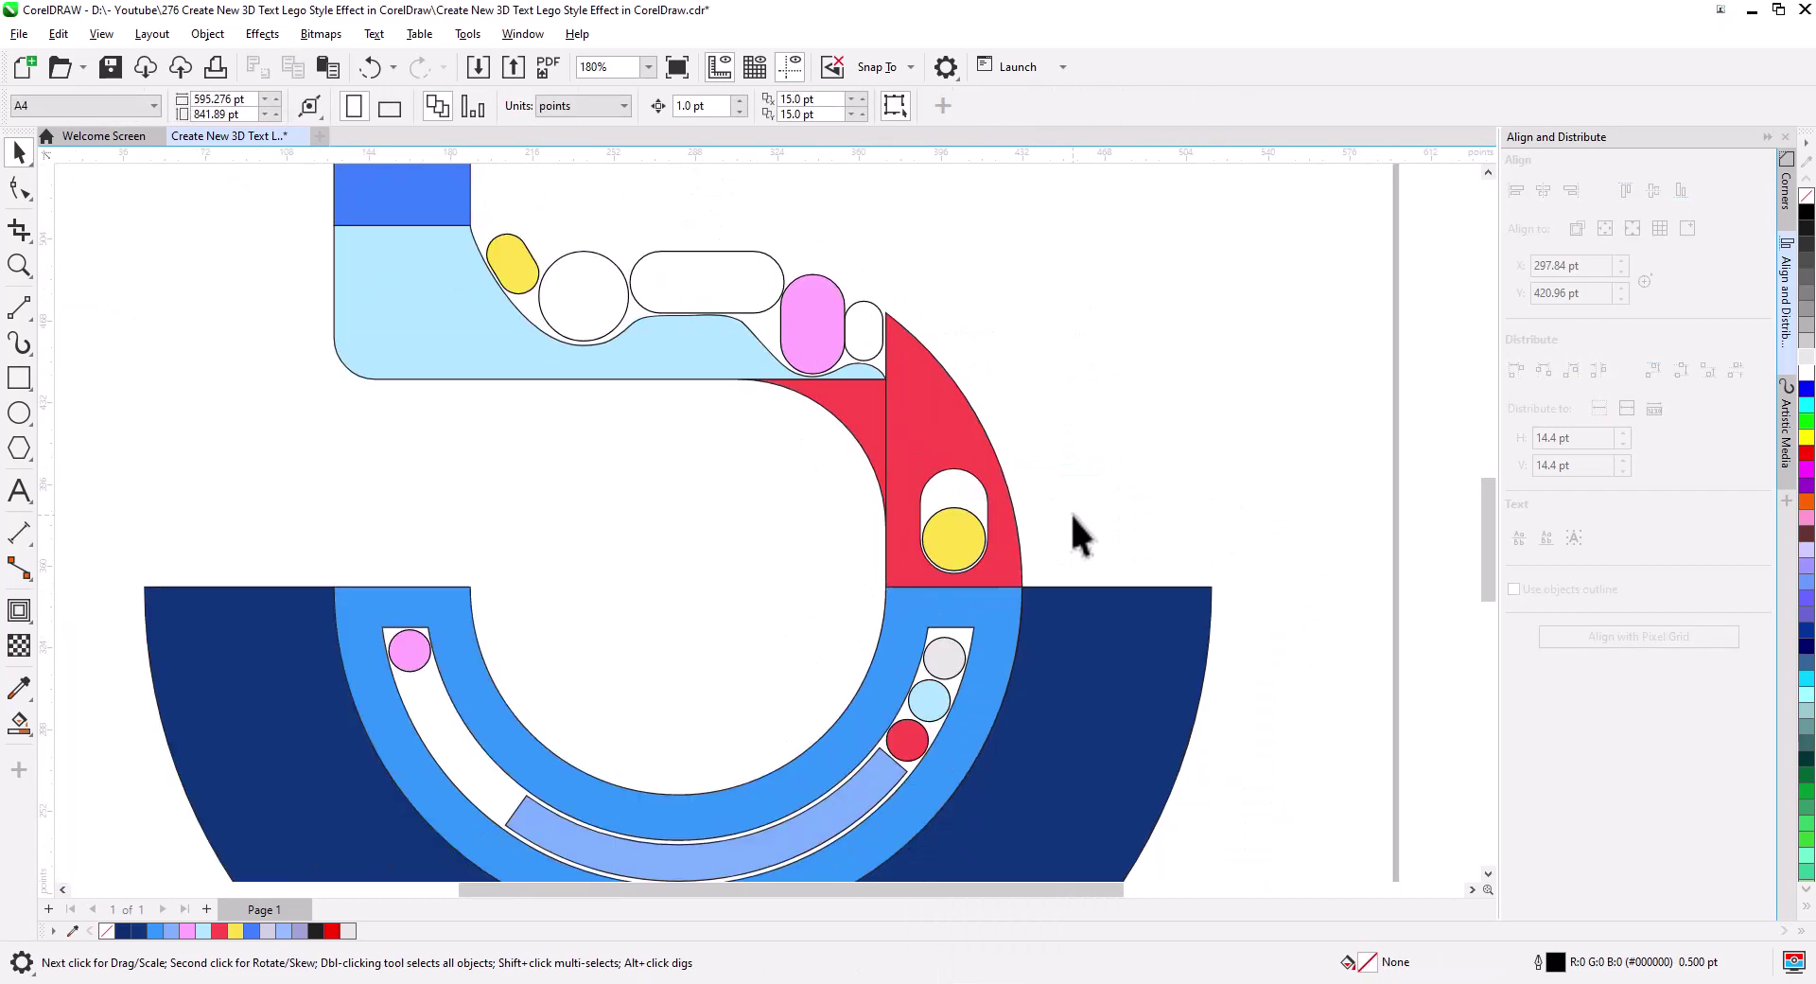
left_click(946, 452)
scroll(1250, 390, "up", 1)
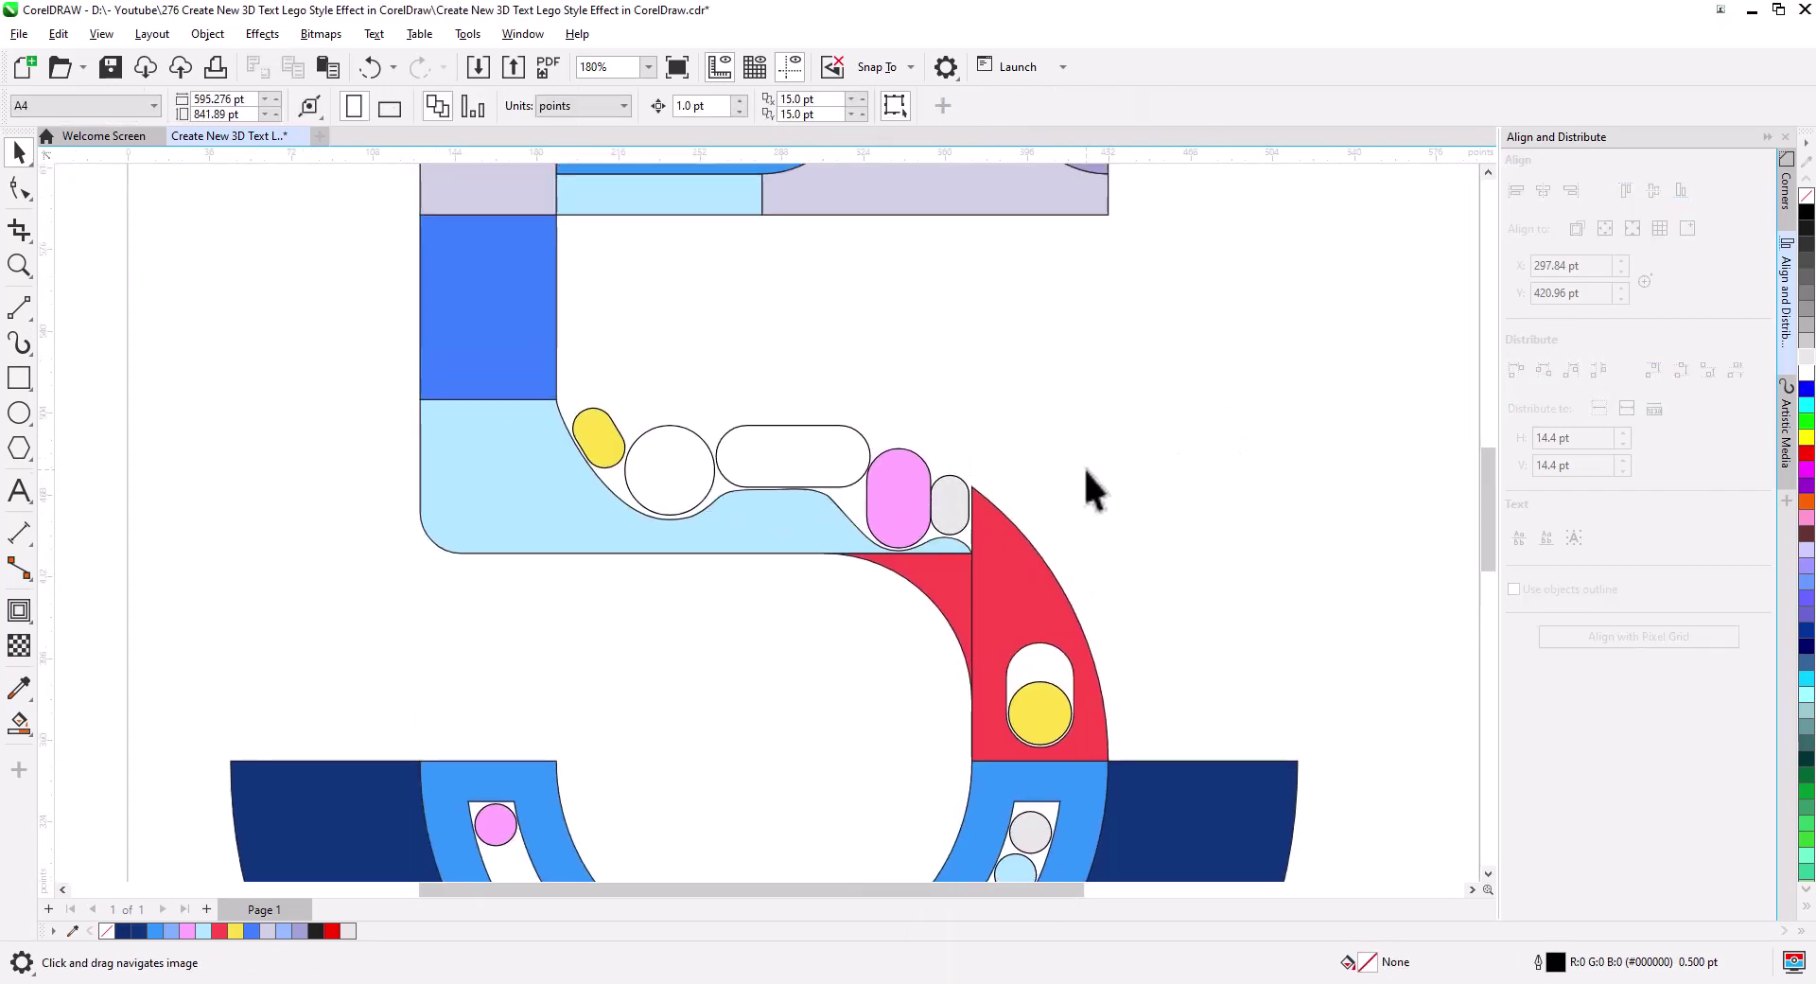
left_click(668, 470)
left_click(235, 929)
left_click(598, 437)
left_click(219, 929)
left_click(793, 470)
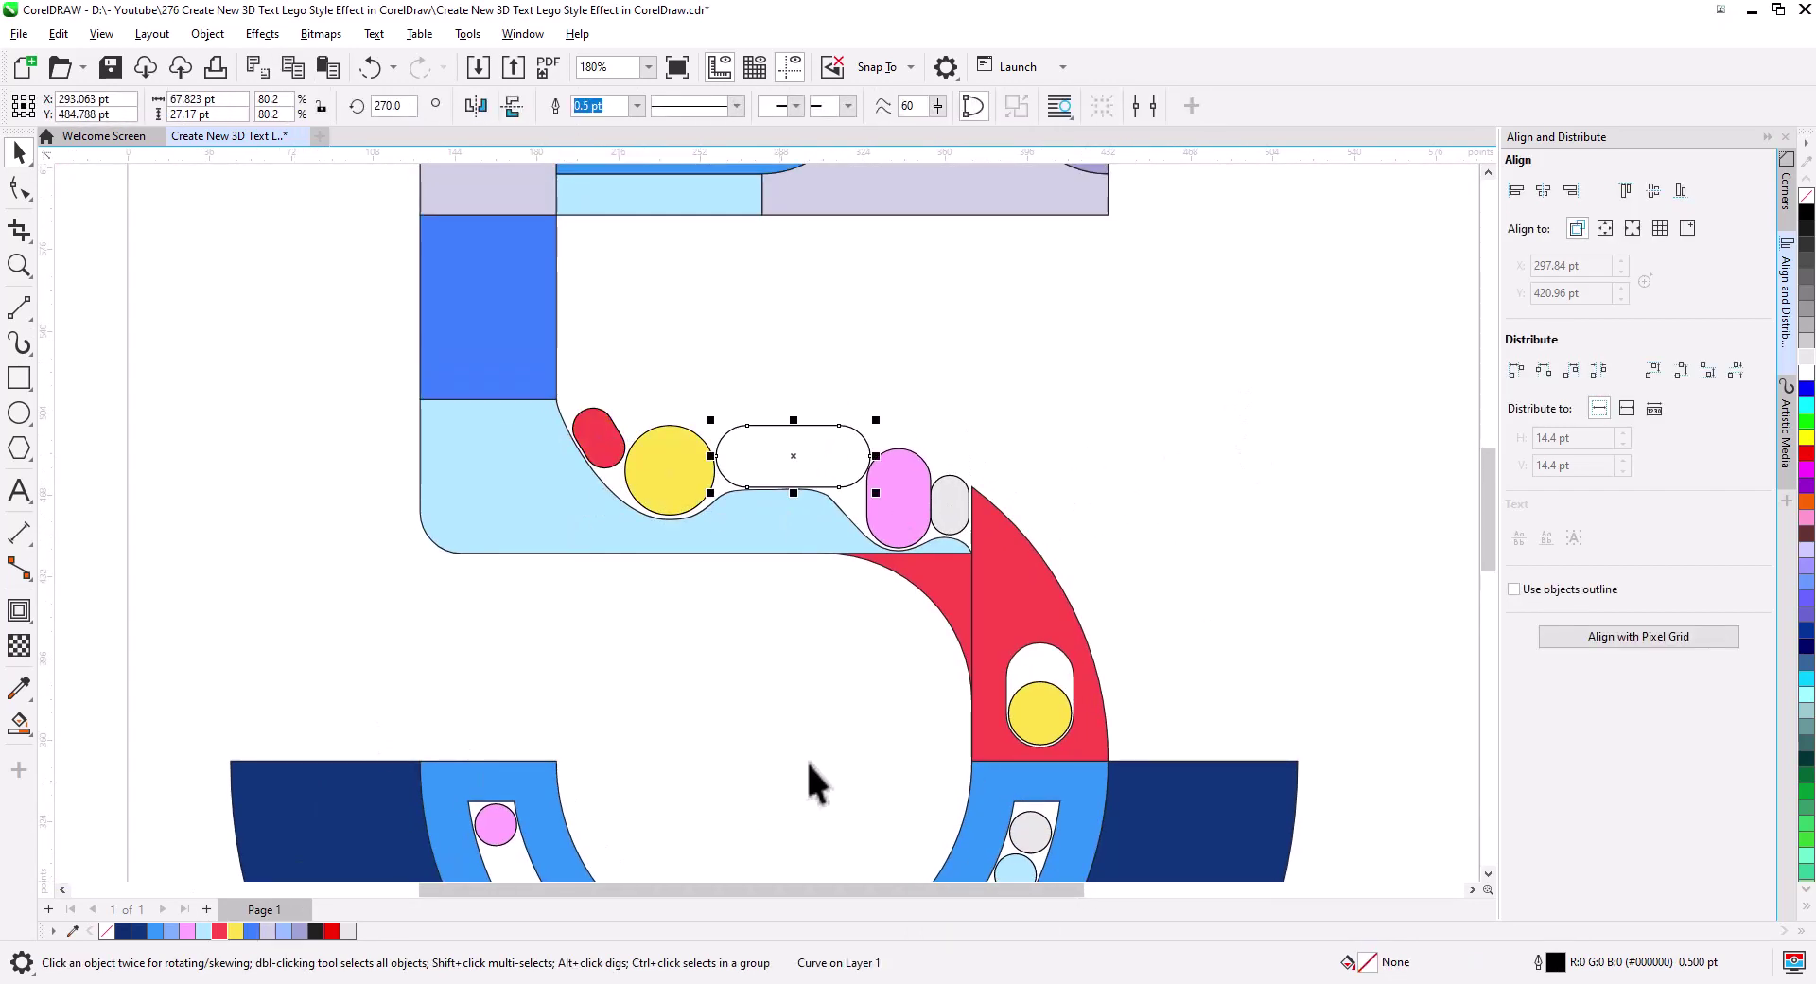
left_click(1807, 331)
- Select all 22 shapes and remove their outlines
scroll(1324, 397, "down", 3)
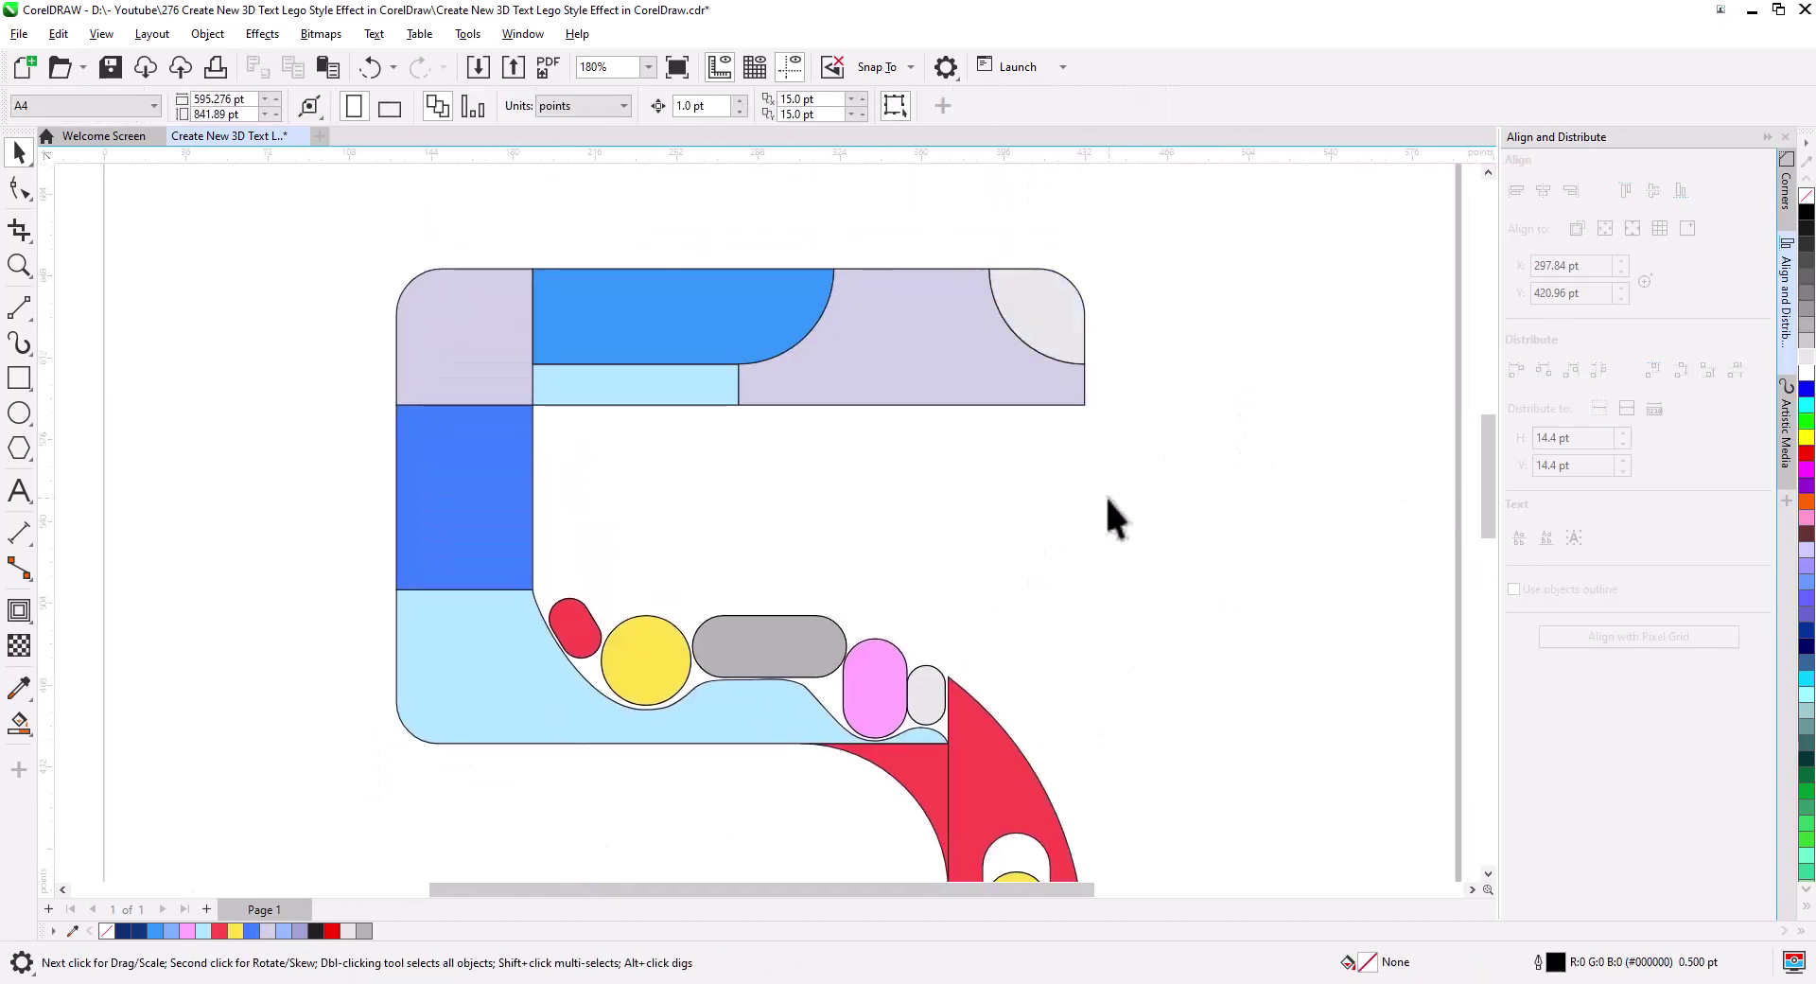
scroll(1097, 483, "down", 1)
scroll(933, 515, "down", 2)
scroll(548, 447, "up", 1)
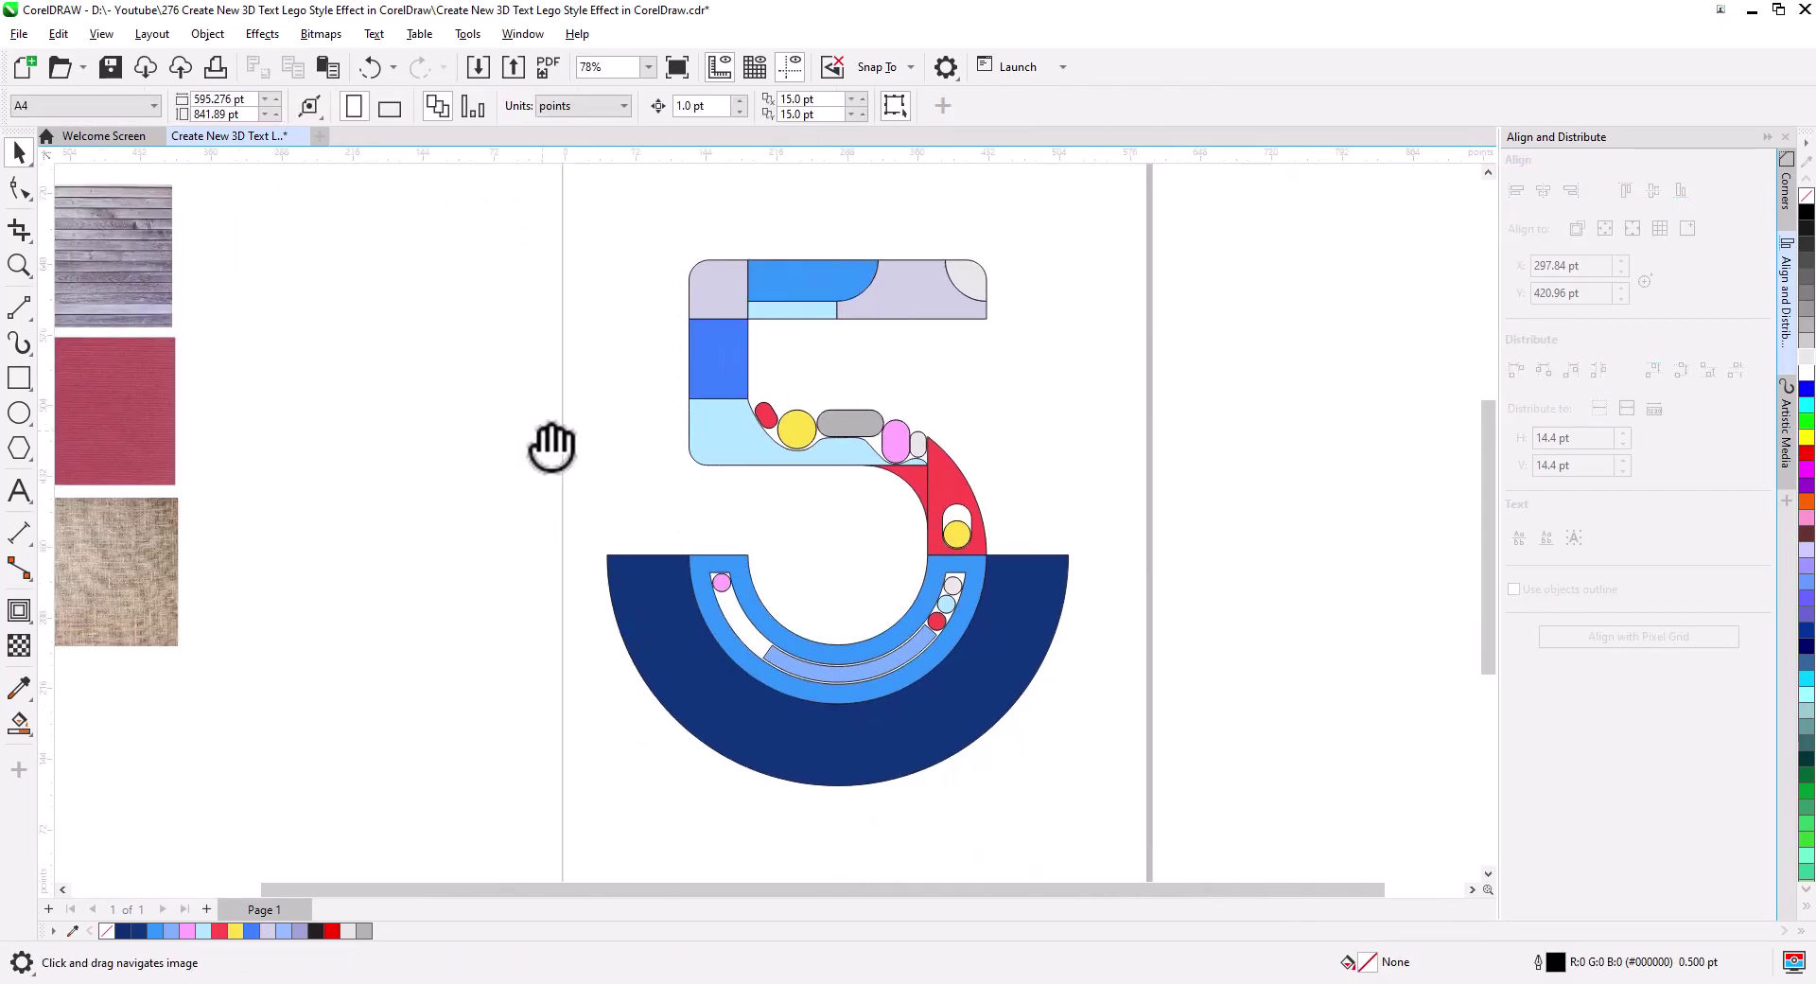
scroll(1125, 854, "down", 1)
key("ctrl+a")
right_click(1806, 196)
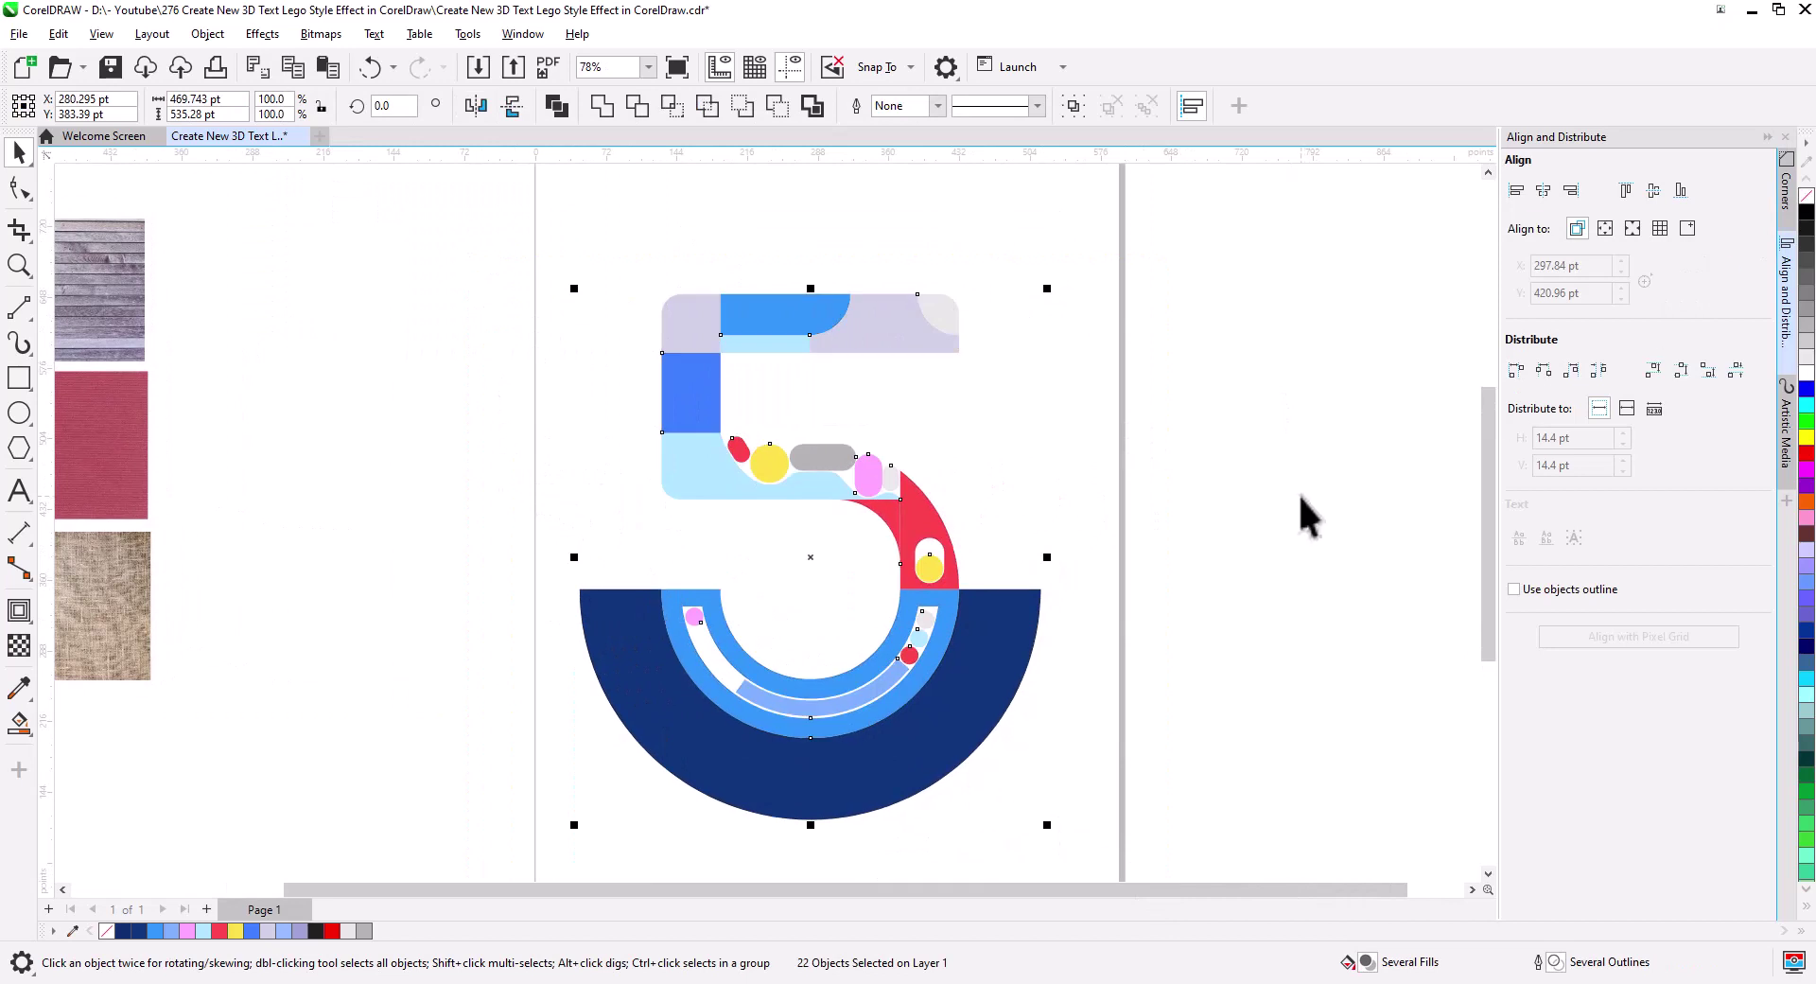
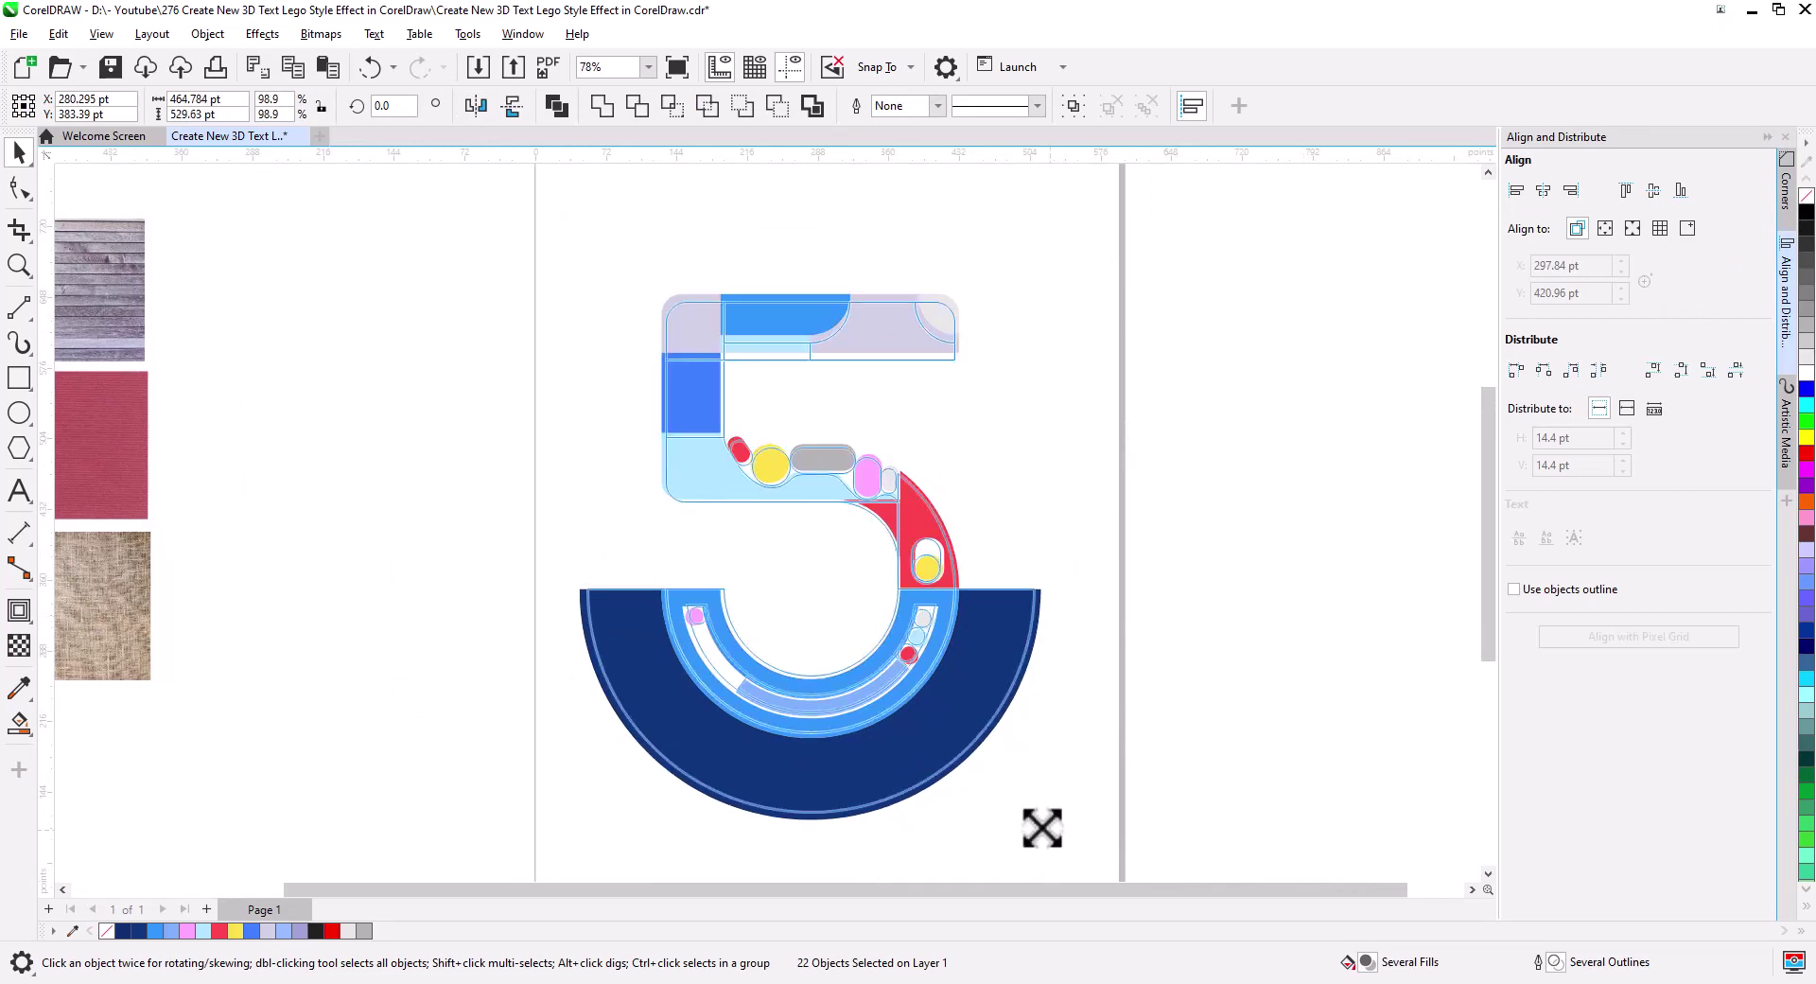
- Select all 22 pieces of the flat 5 and group them
left_click_drag(1047, 825, 889, 645)
scroll(894, 653, "up", 3)
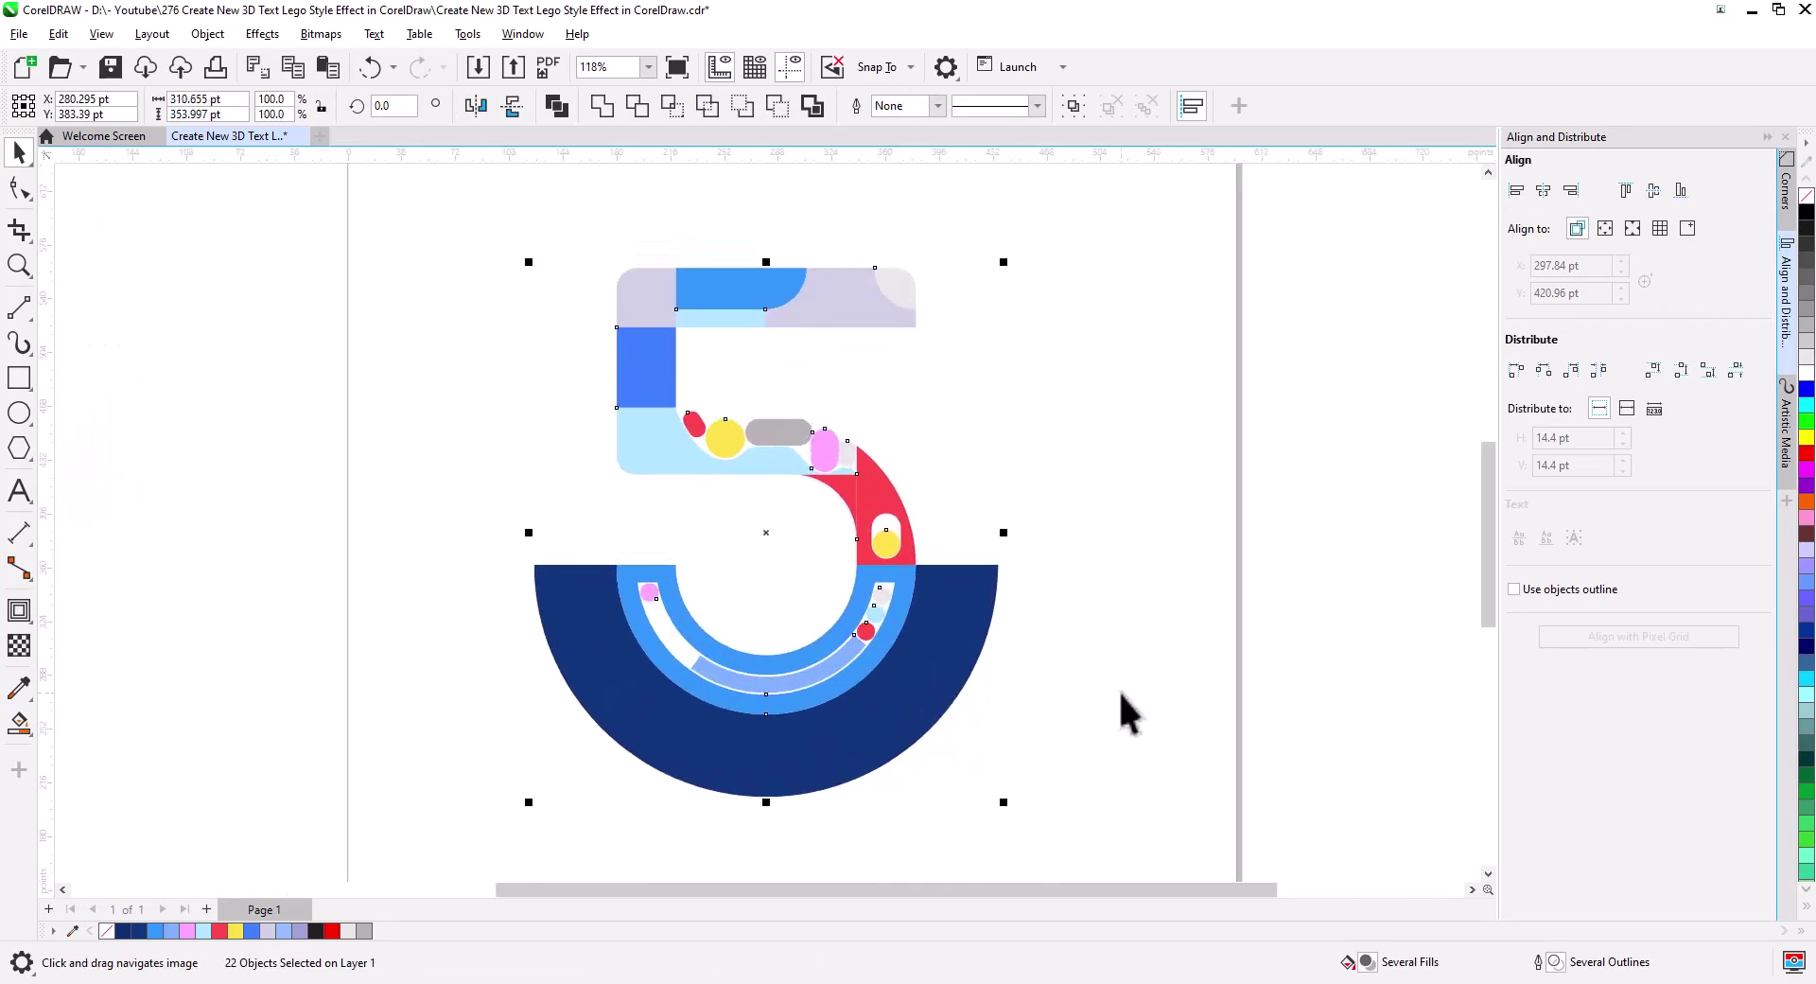
key("ctrl+g")
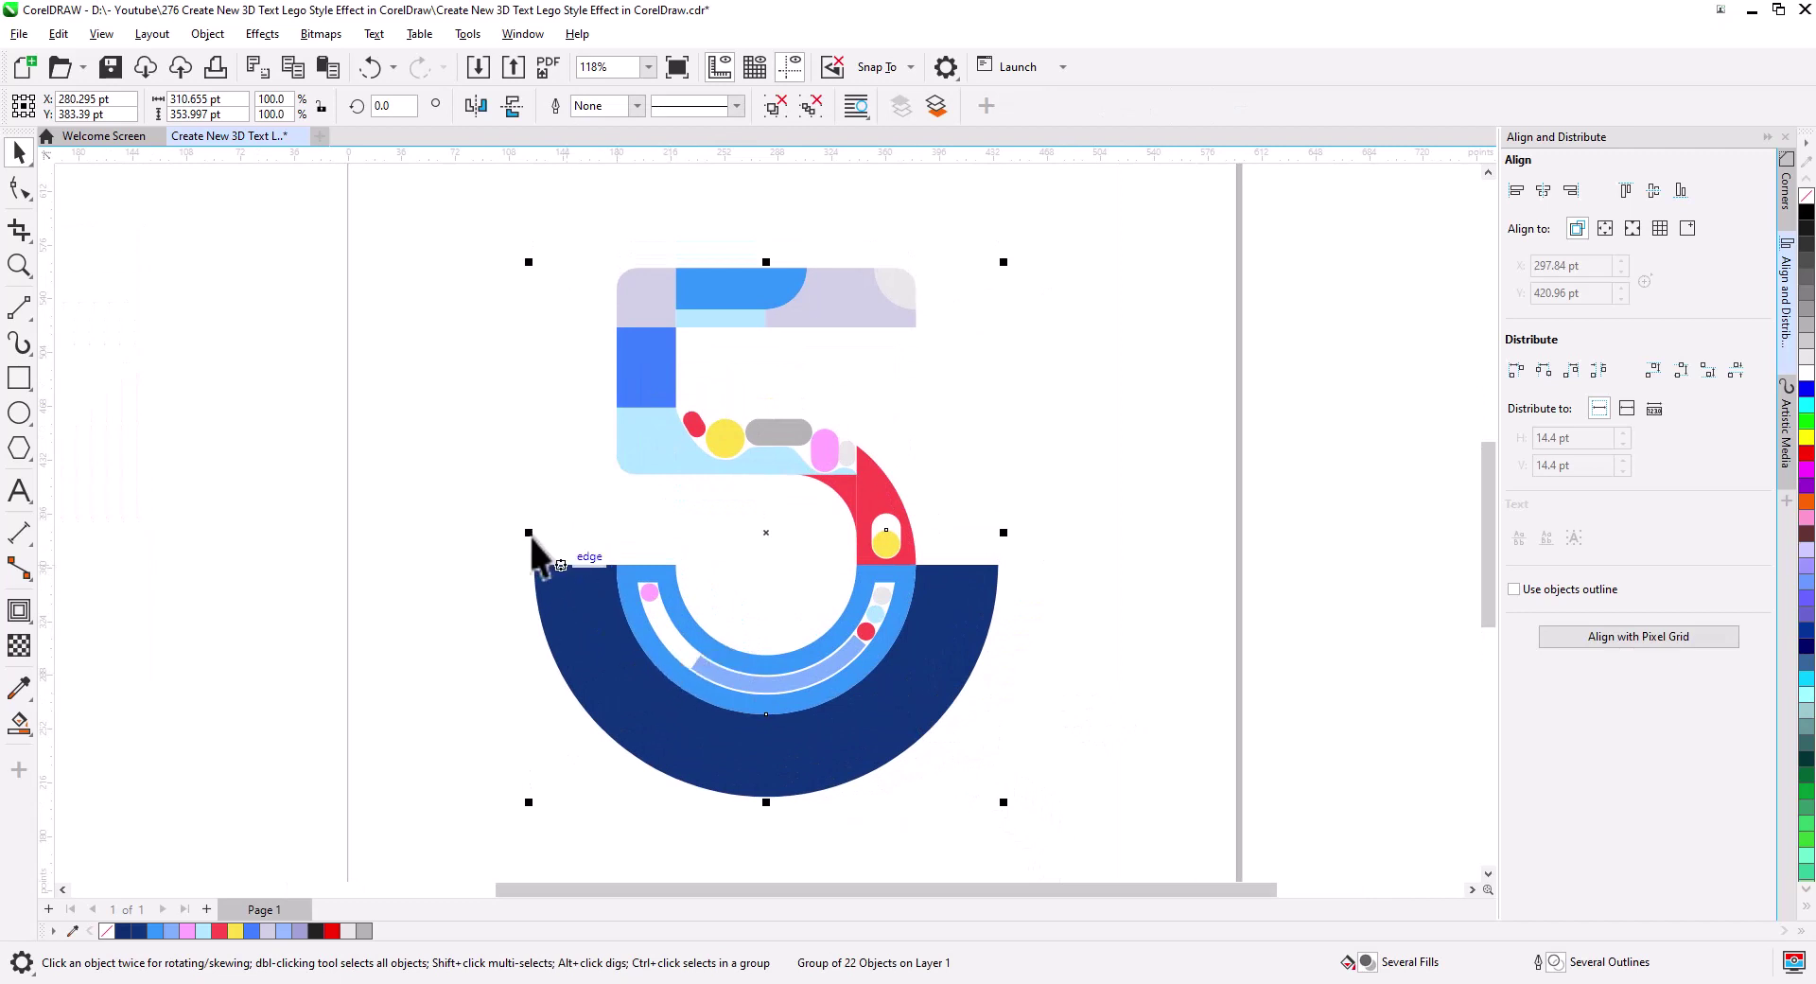
- Add perspective to the grouped 5, pulling the top-right corner down and the bottom-left corner inward
left_click(153, 34)
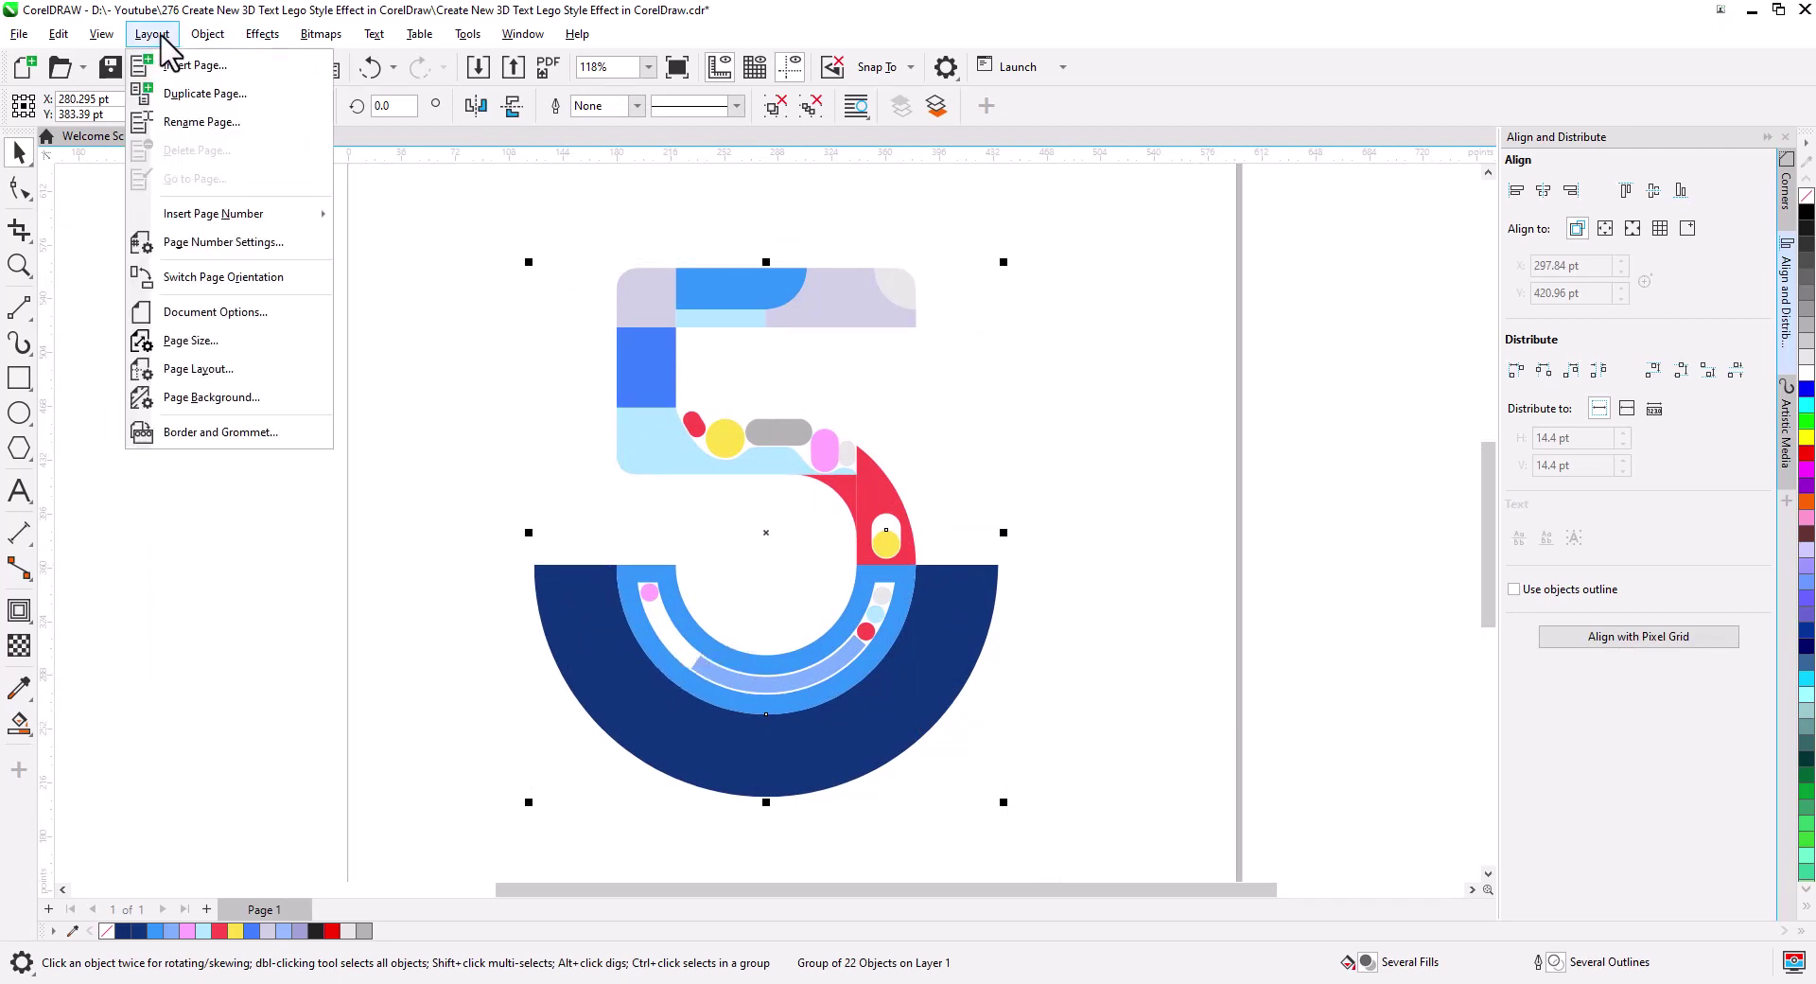
left_click(568, 636)
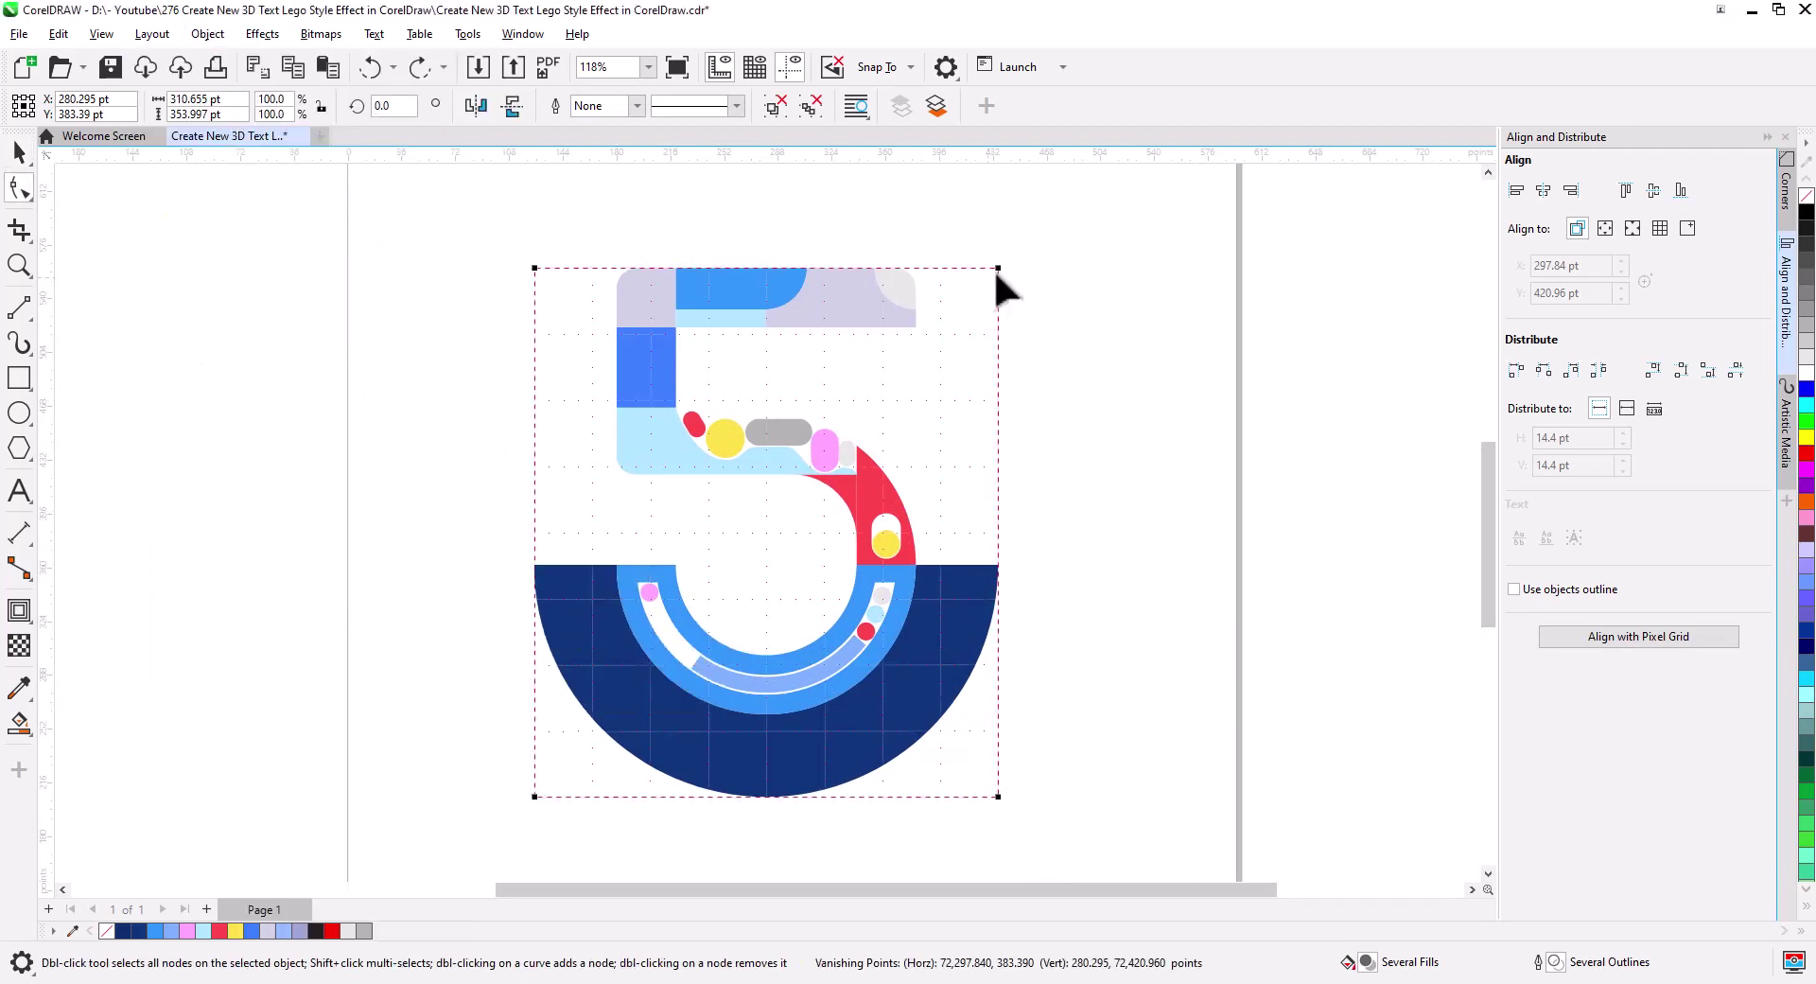
left_click_drag(998, 269, 979, 292)
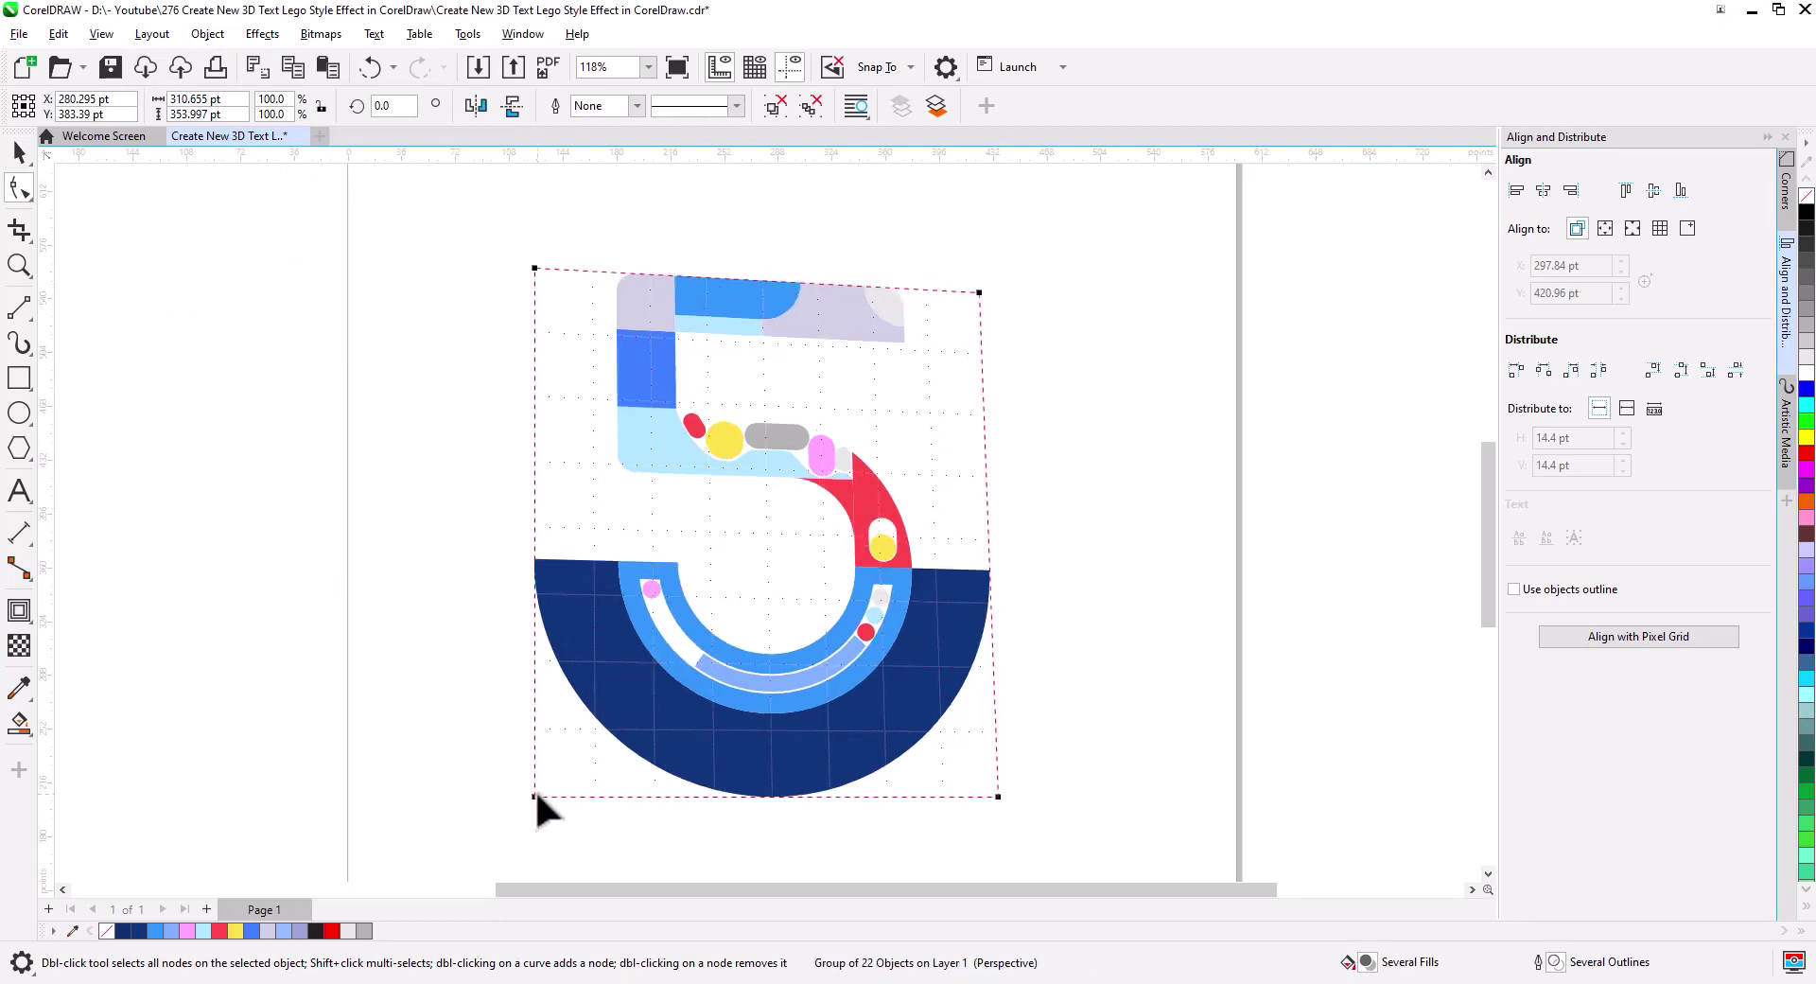
left_click_drag(535, 796, 558, 747)
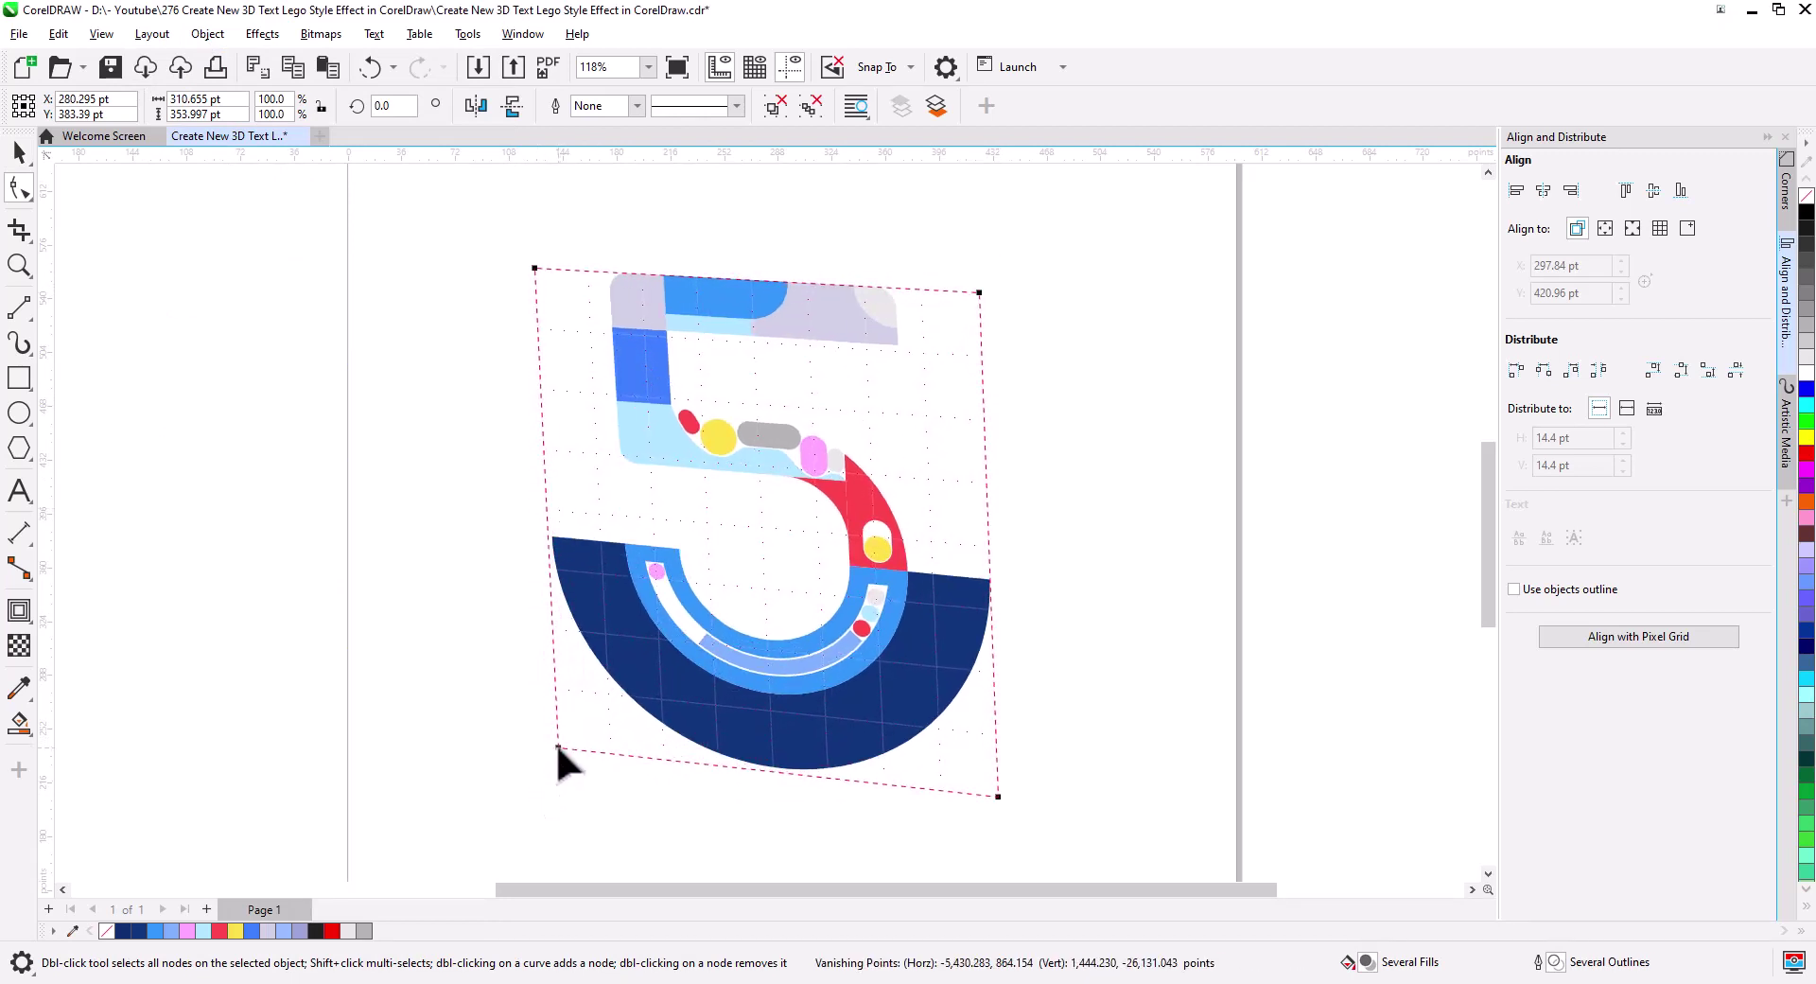
left_click(21, 152)
left_click_drag(783, 550, 676, 615)
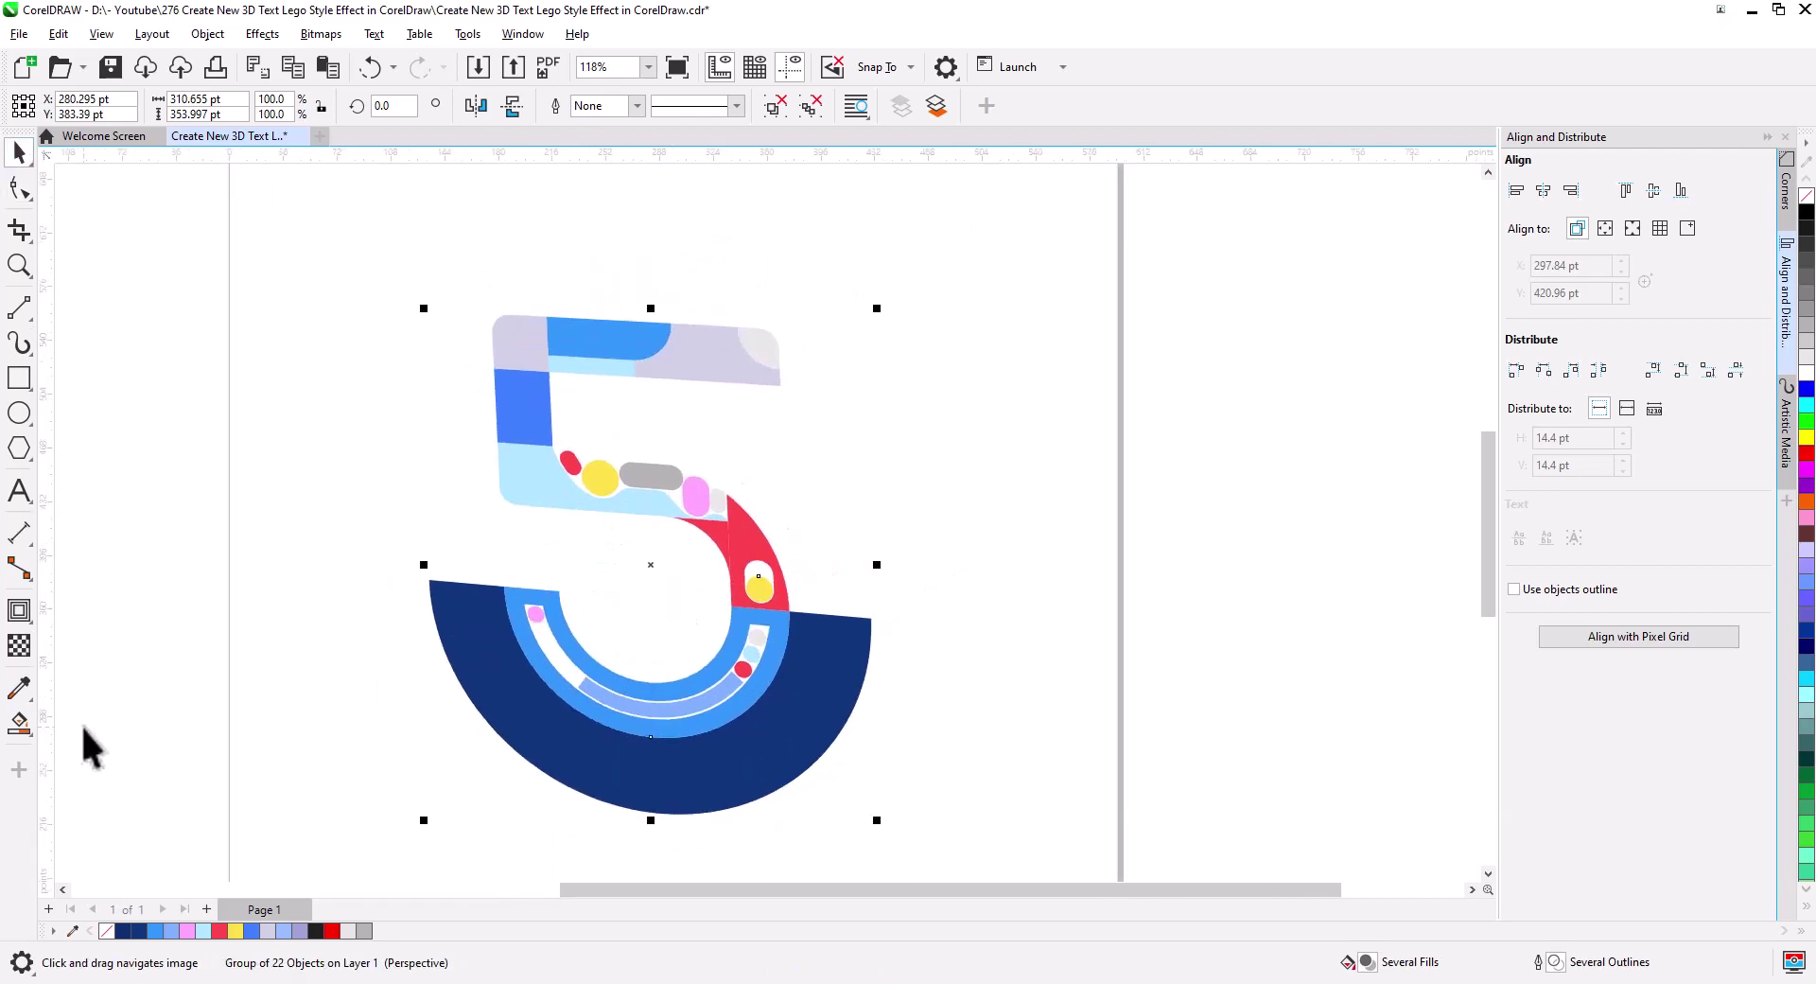
- Extrude the tilted 5 into 3D with a parallel-back extrusion type
left_click(27, 618)
left_click(118, 755)
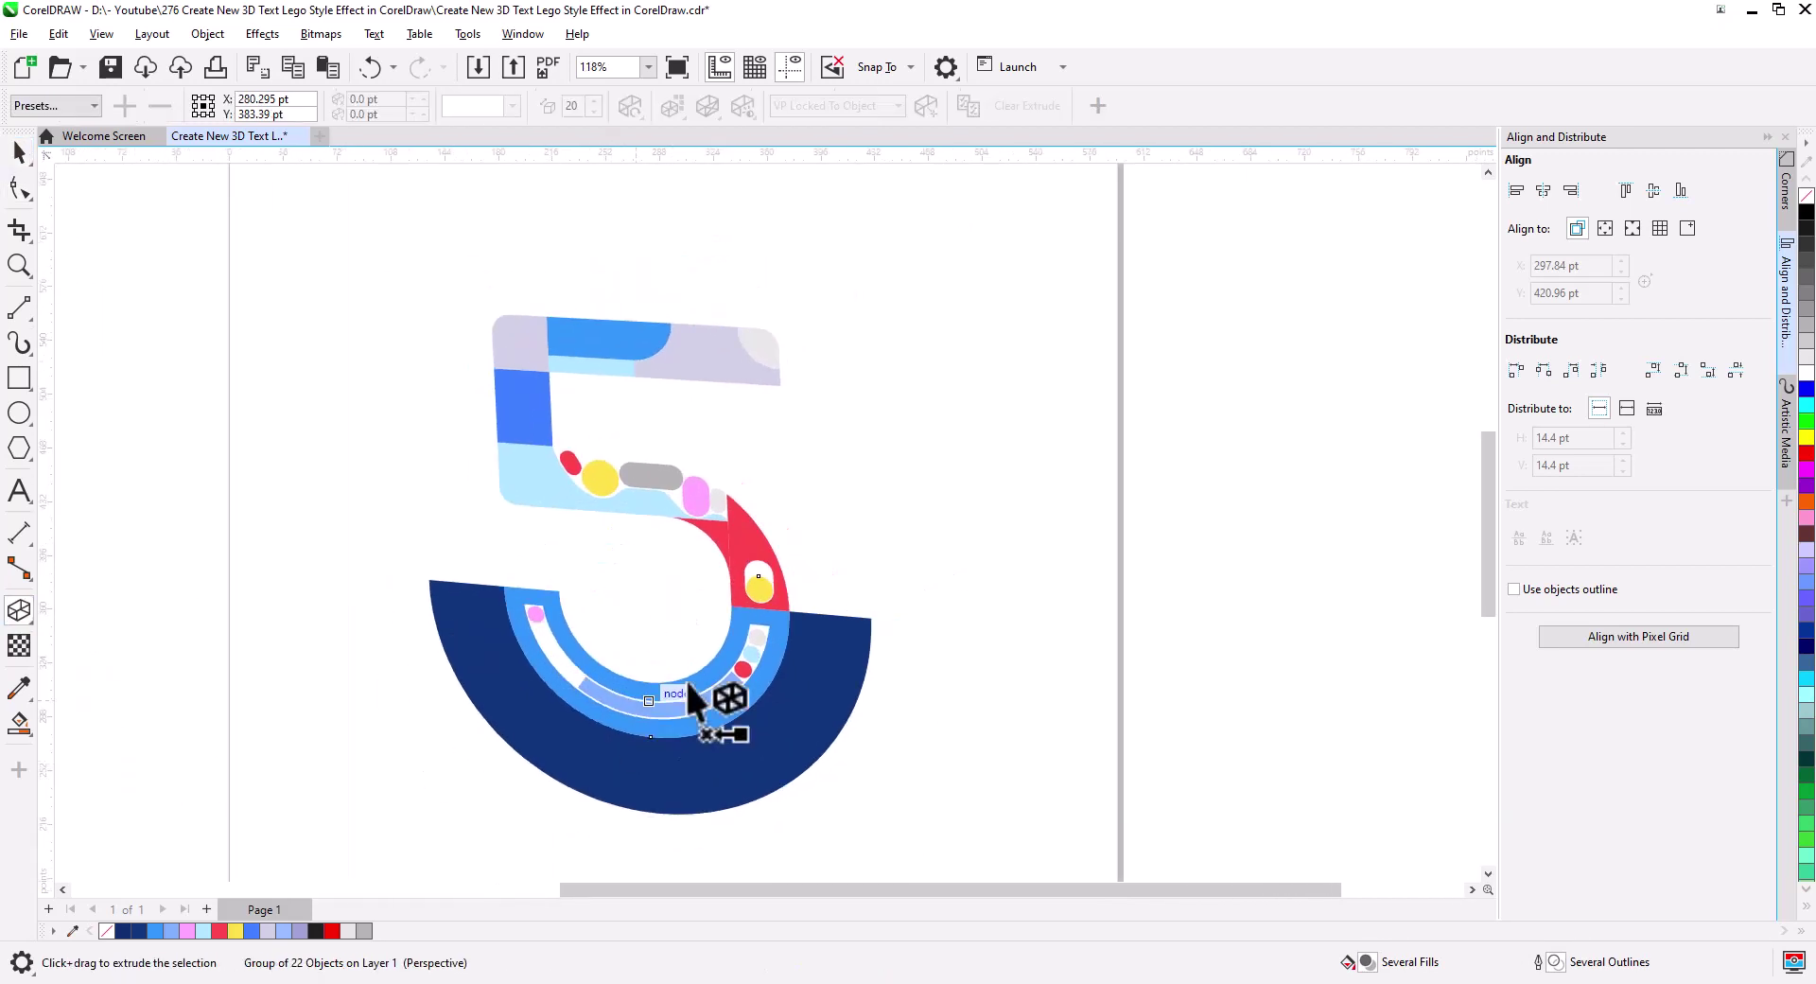
mouse_move(810, 557)
left_mouse_down()
mouse_move(840, 507)
mouse_move(752, 586)
left_mouse_up()
left_click(512, 105)
left_click(515, 243)
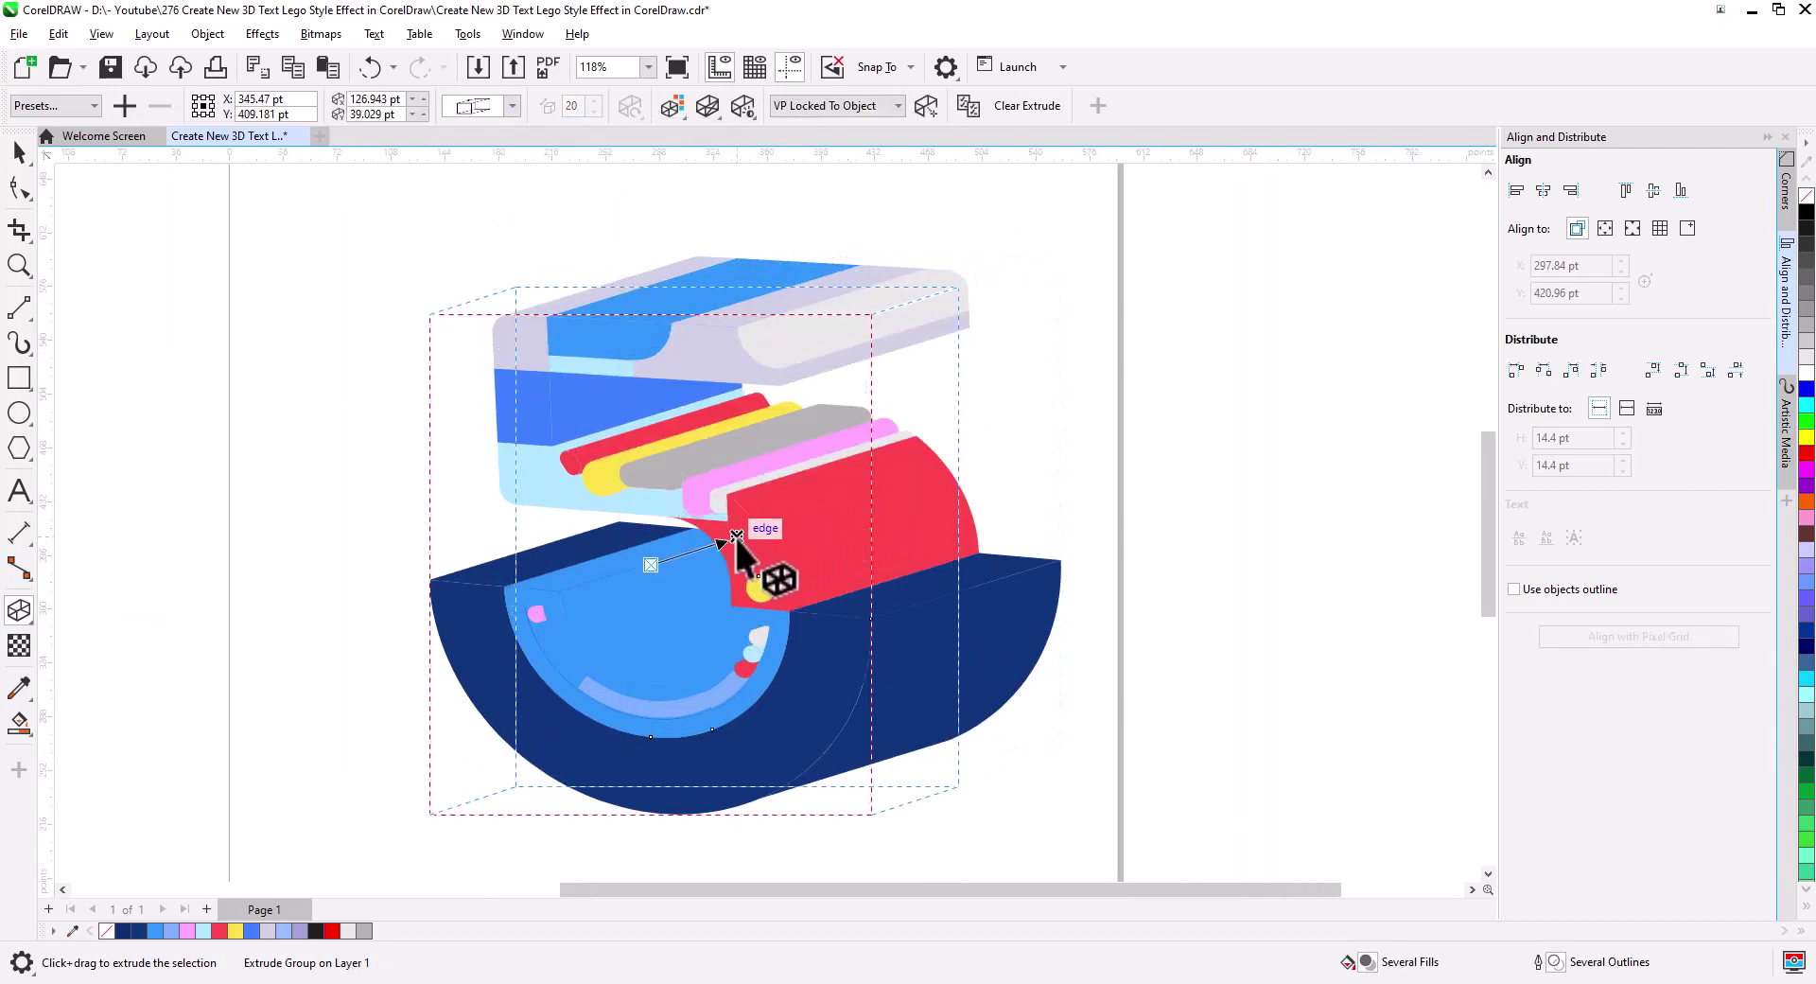
- Move the extrusion's vanishing point to the 5's centre and finish the extrusion
scroll(752, 587, "up", 2)
mouse_move(730, 510)
left_mouse_down()
mouse_move(675, 532)
mouse_move(777, 565)
mouse_move(754, 507)
left_mouse_up()
scroll(759, 520, "down", 2)
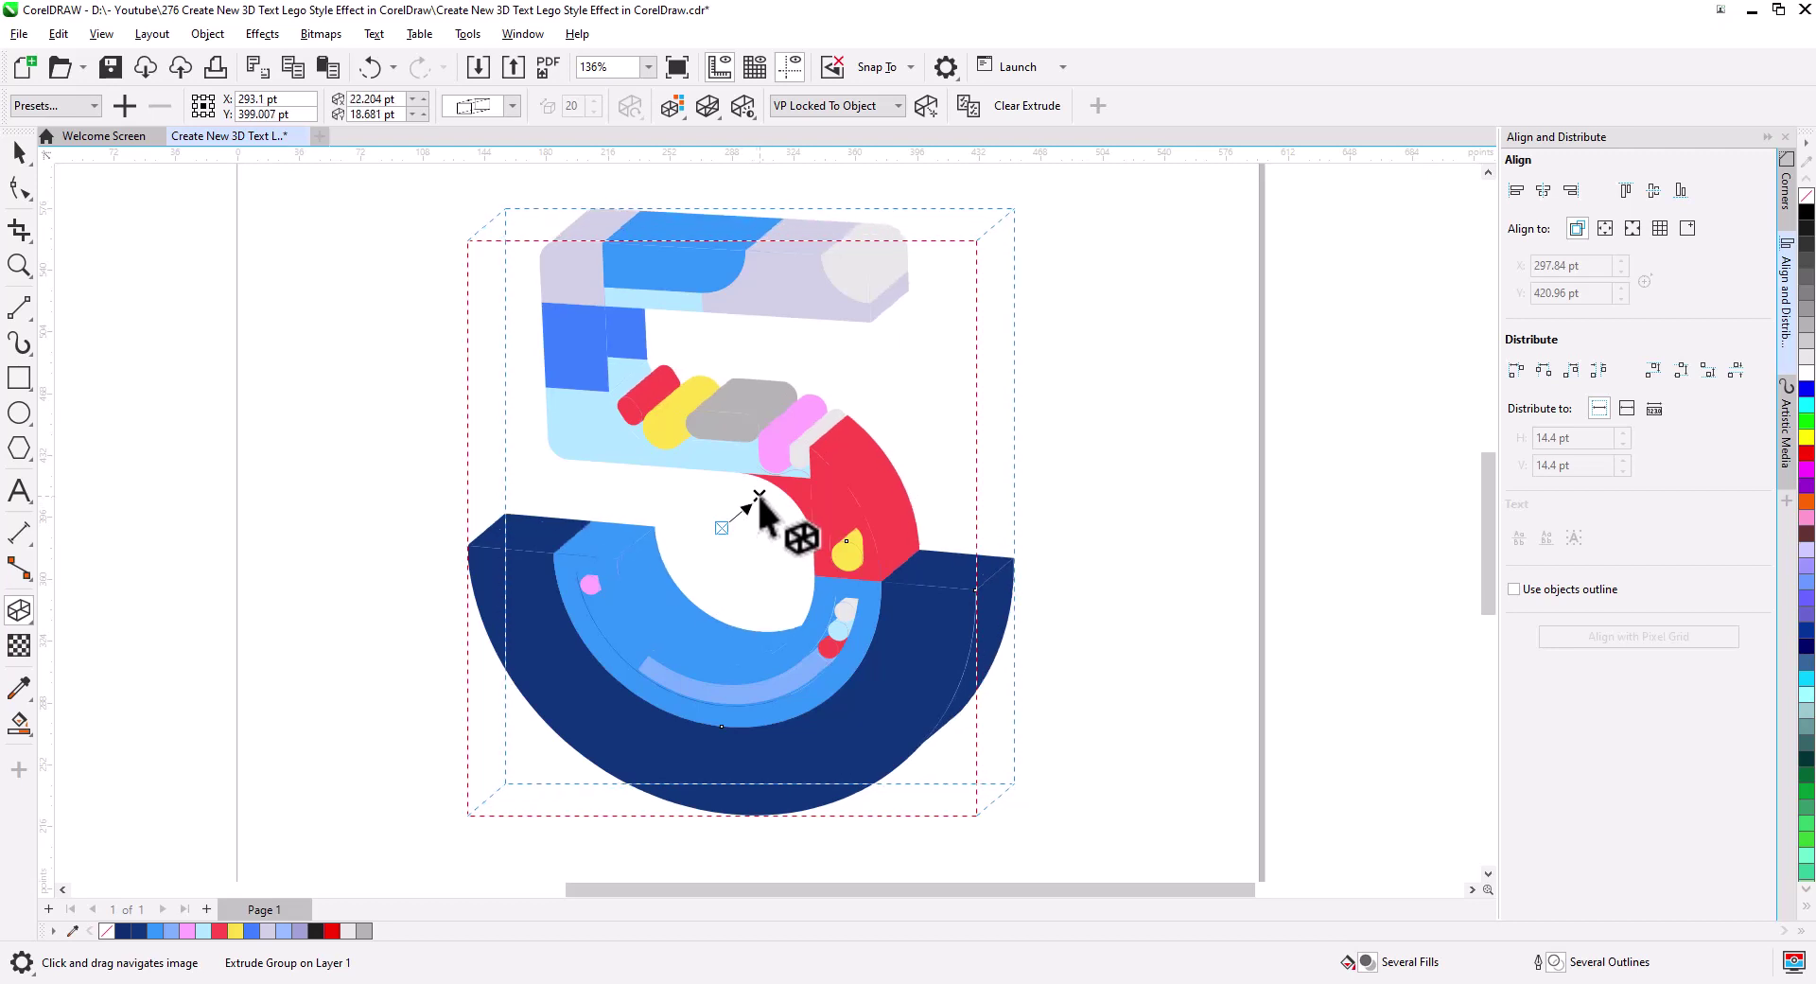
key("space")
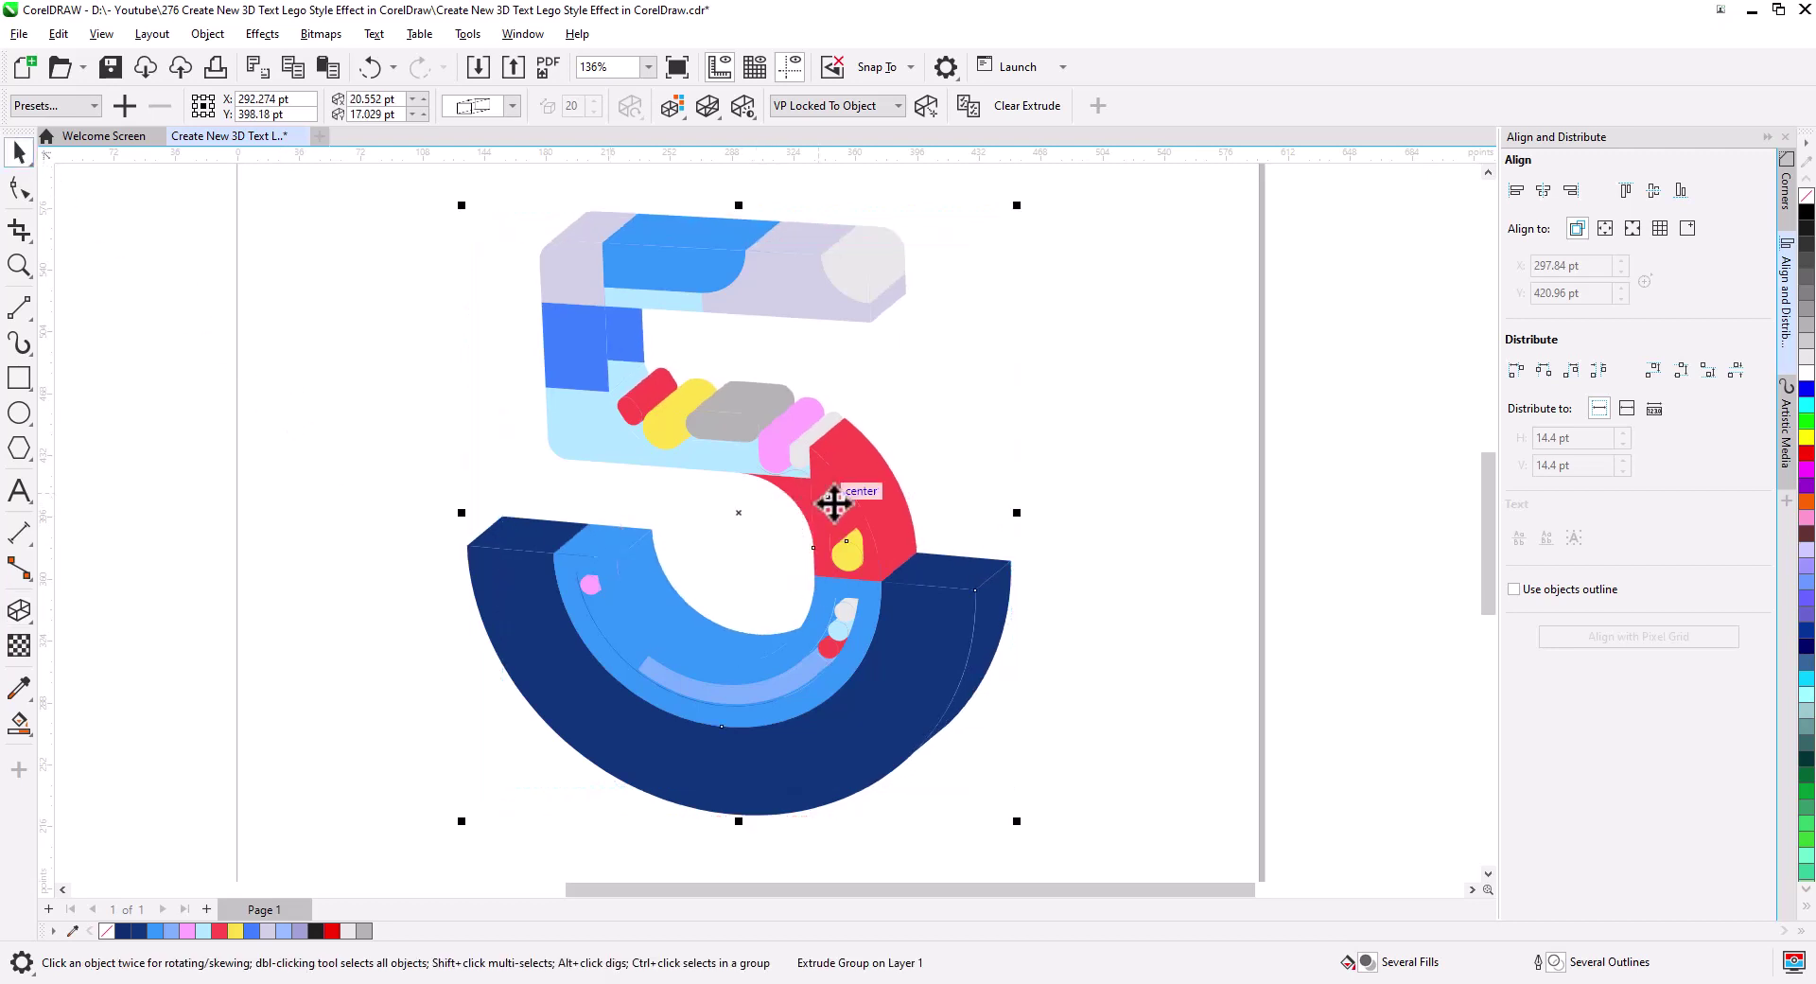
right_click(935, 631)
- Break the extrude group apart into separate objects
left_click(1002, 333)
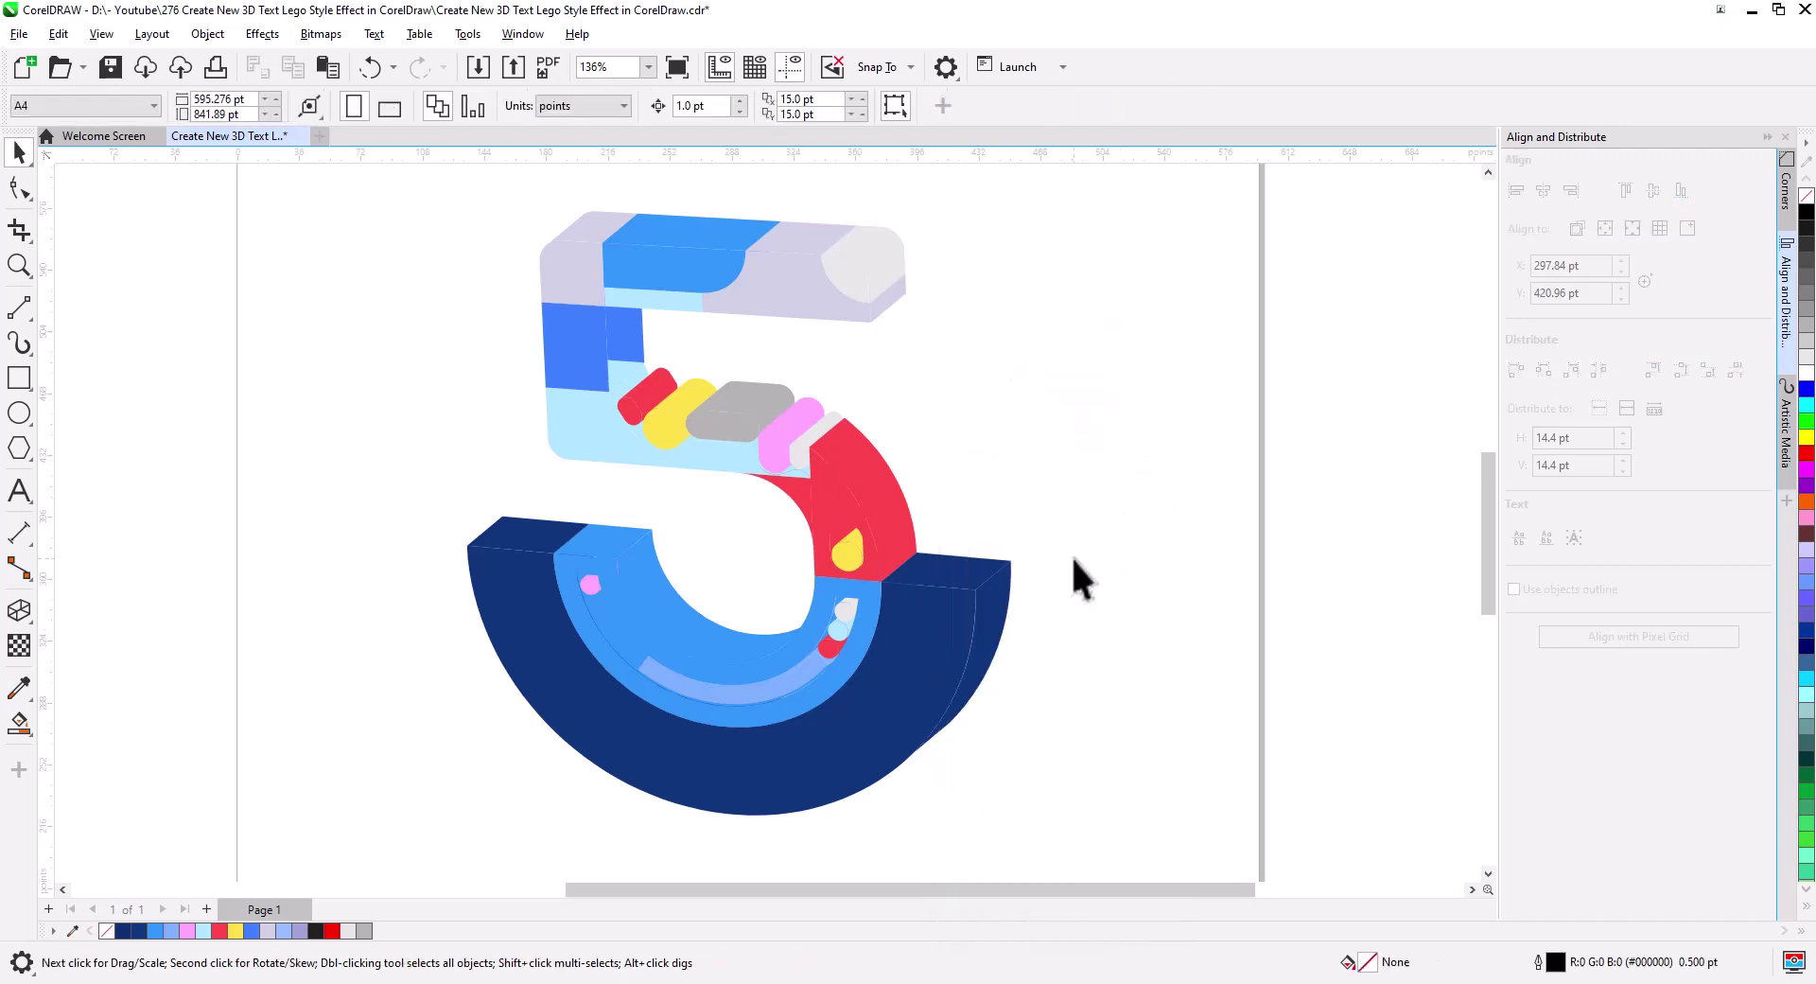
left_click_drag(1000, 631, 1083, 700)
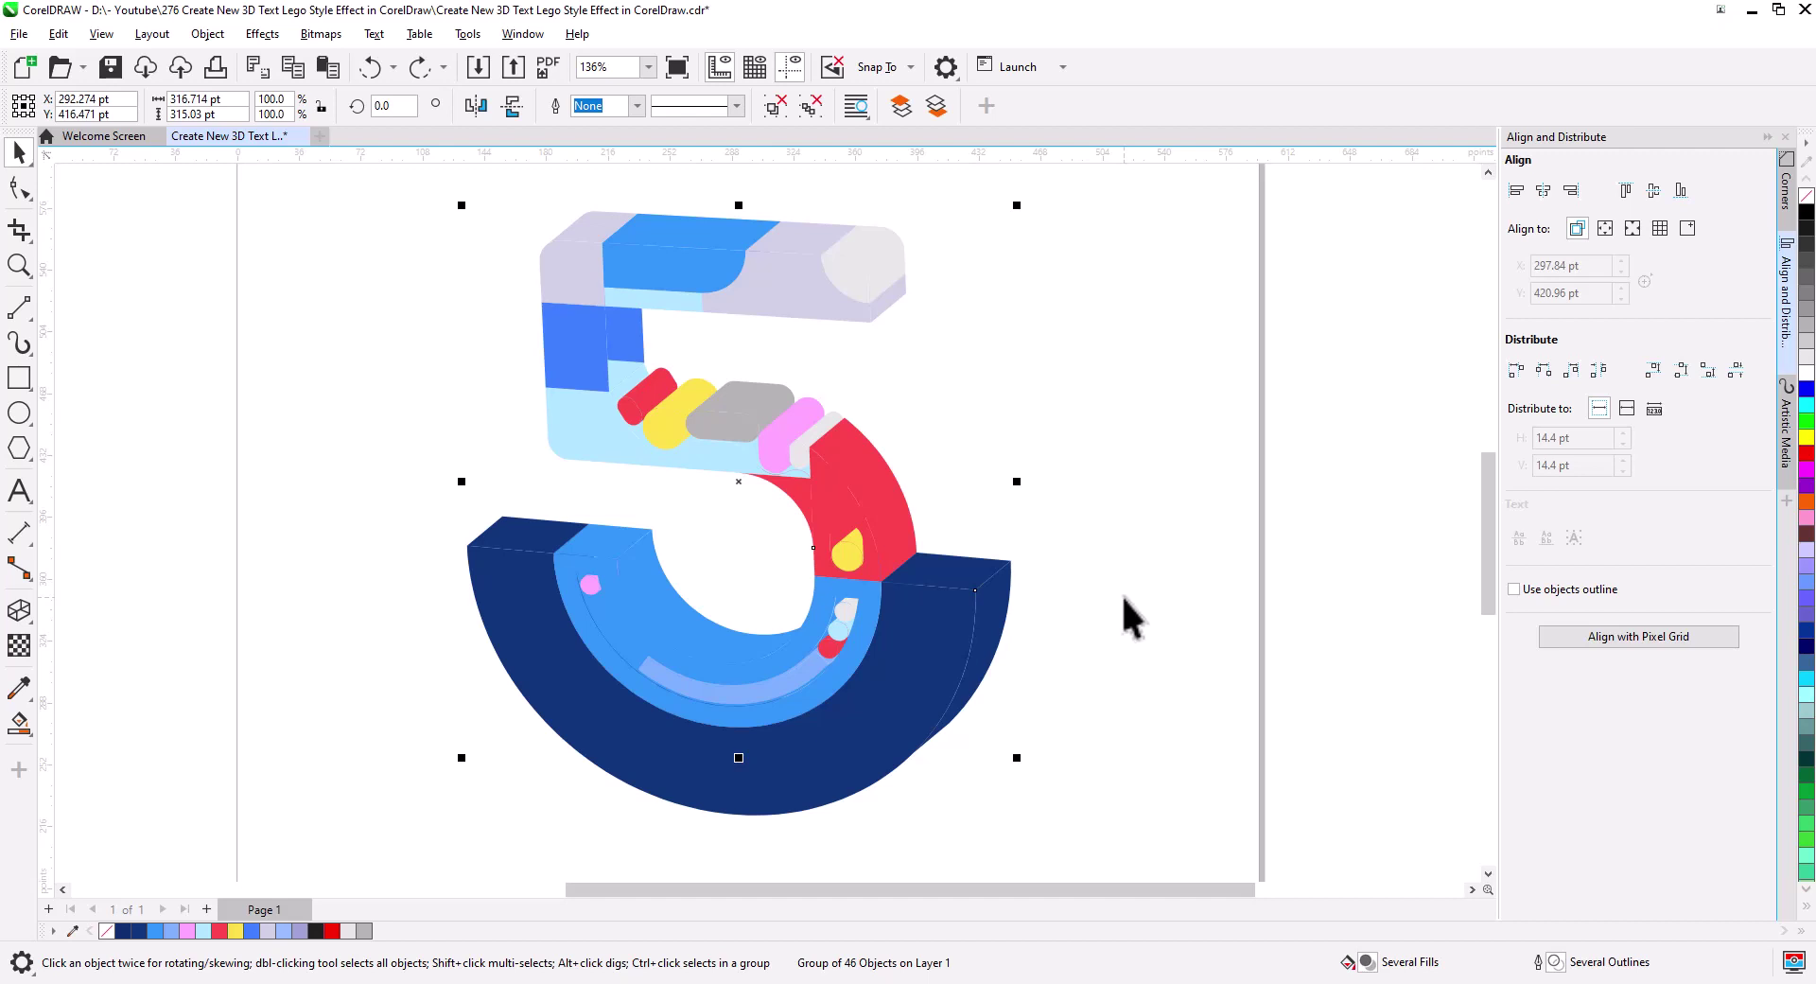
scroll(723, 723, "up", 2)
scroll(736, 725, "up", 2)
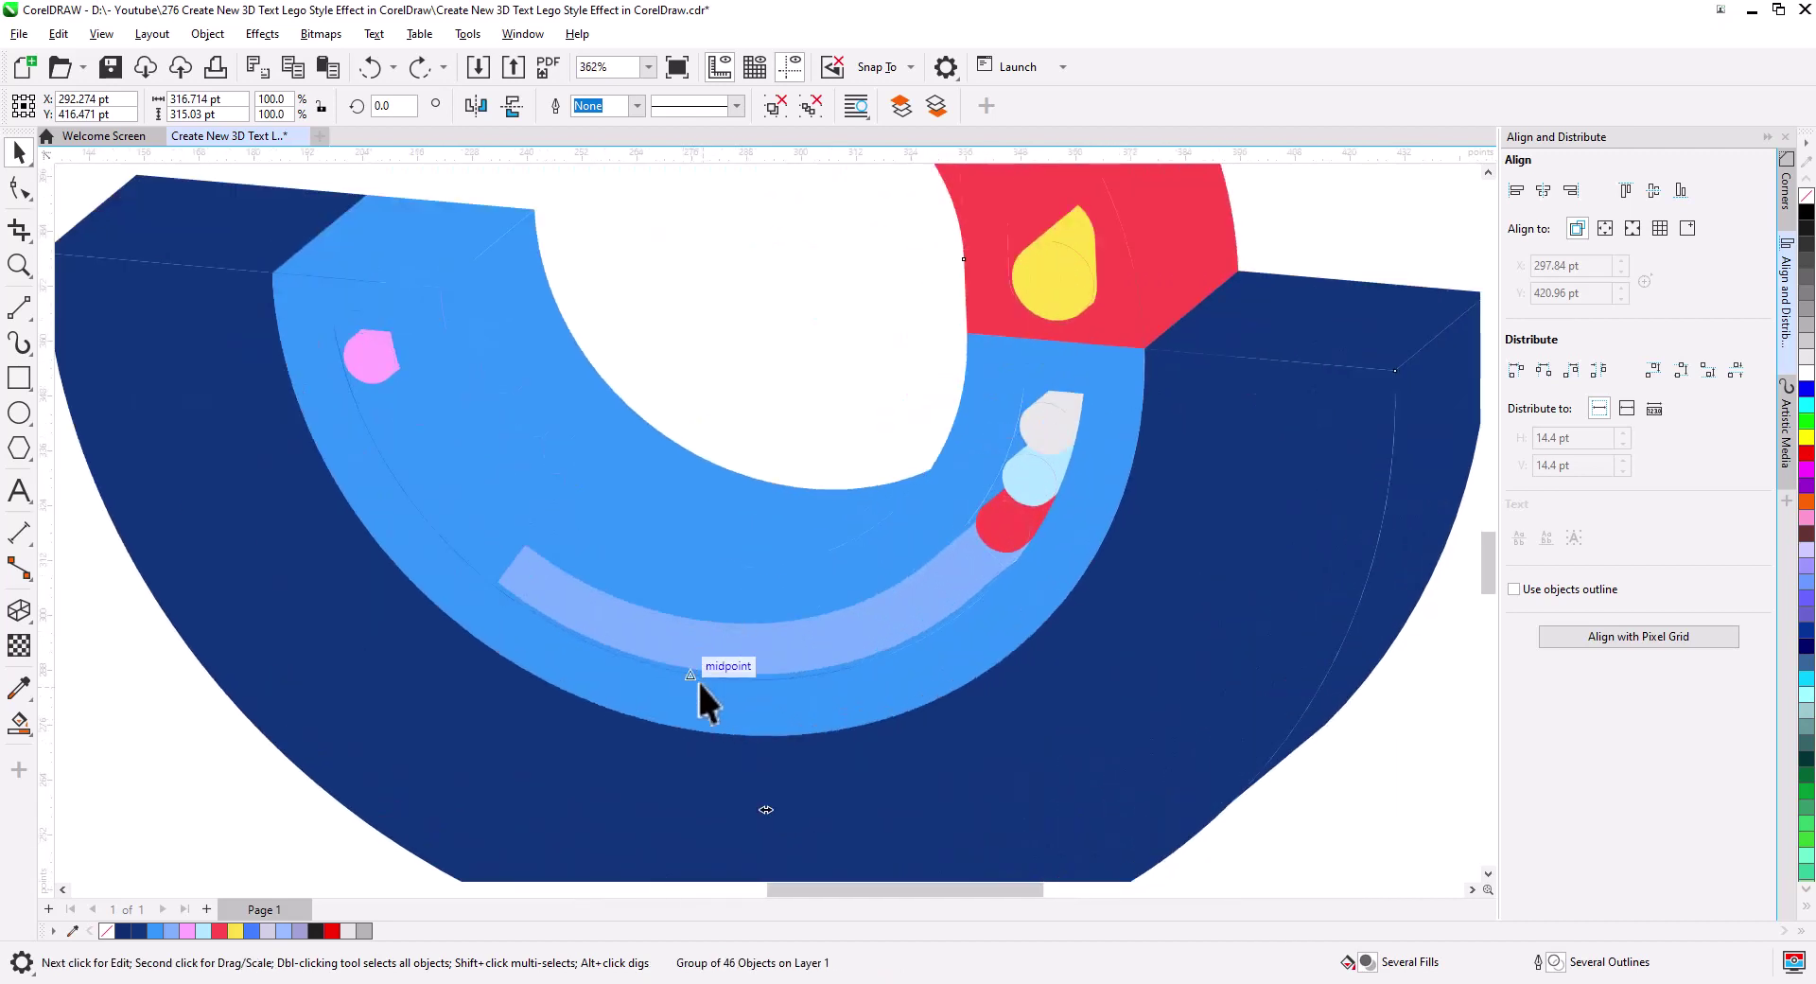
key("Escape")
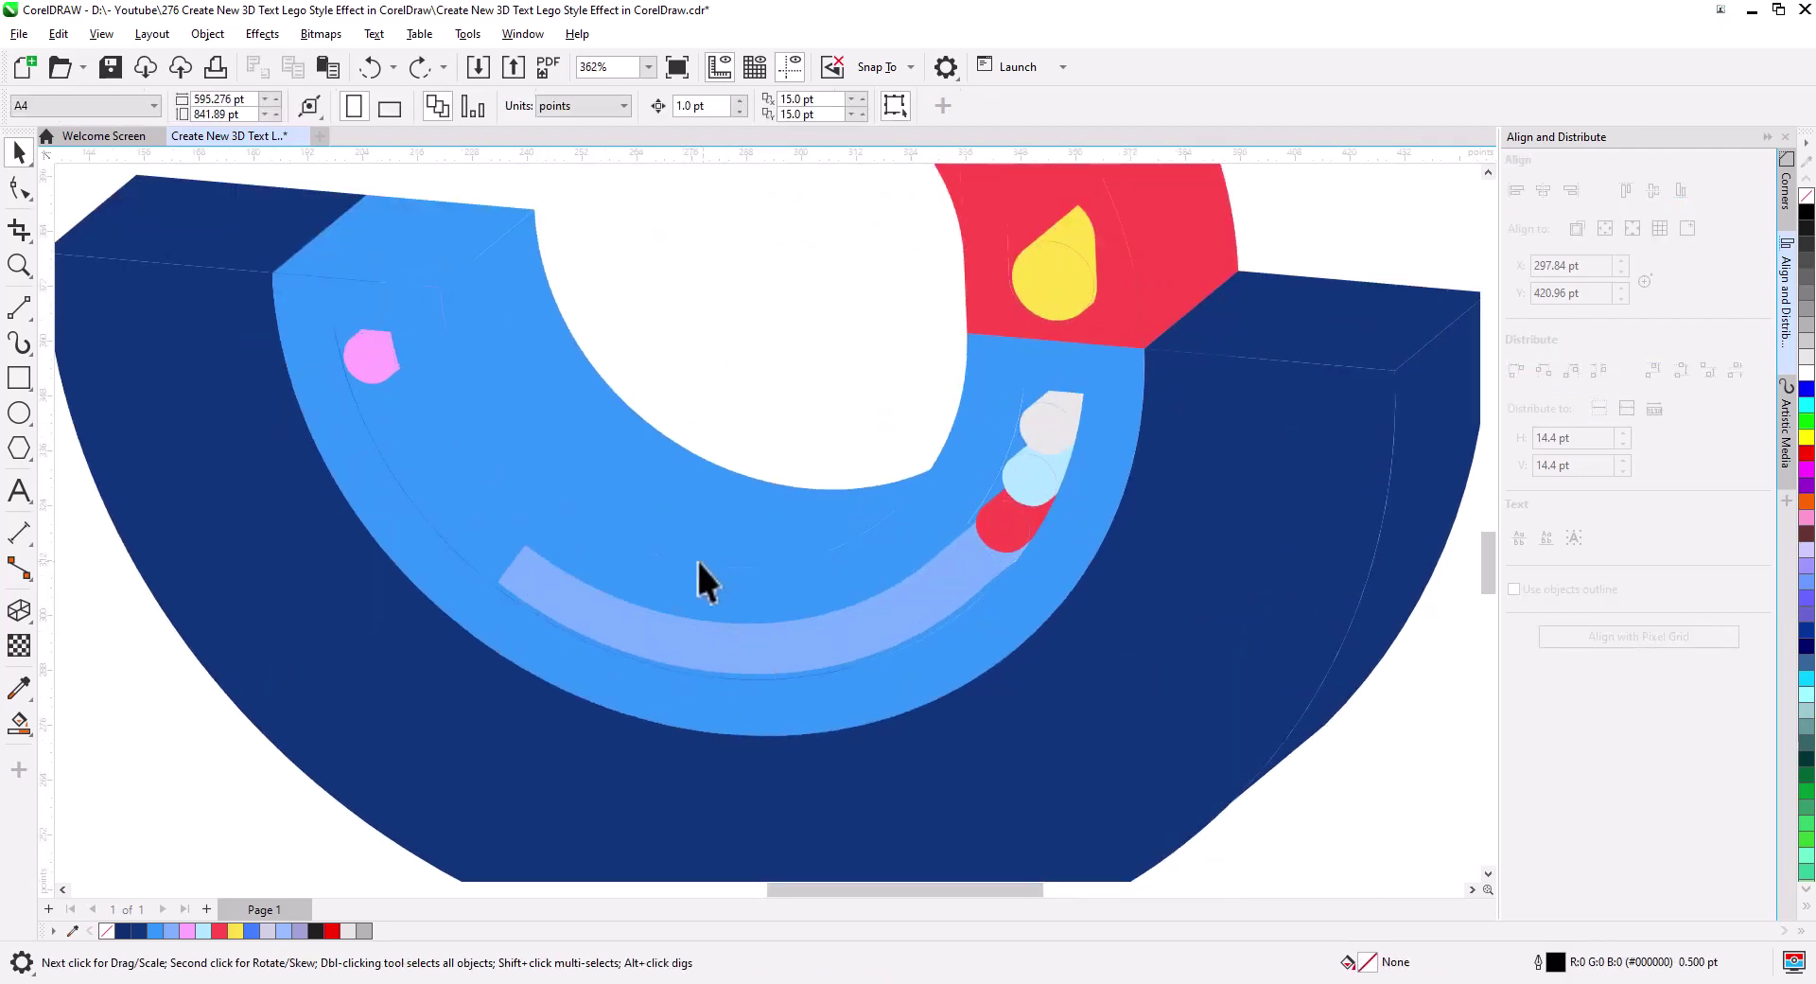
- Ungroup the 3D 5 and select its left and right dark-blue top faces
left_click(696, 568)
scroll(741, 595, "down", 2)
left_click(772, 106)
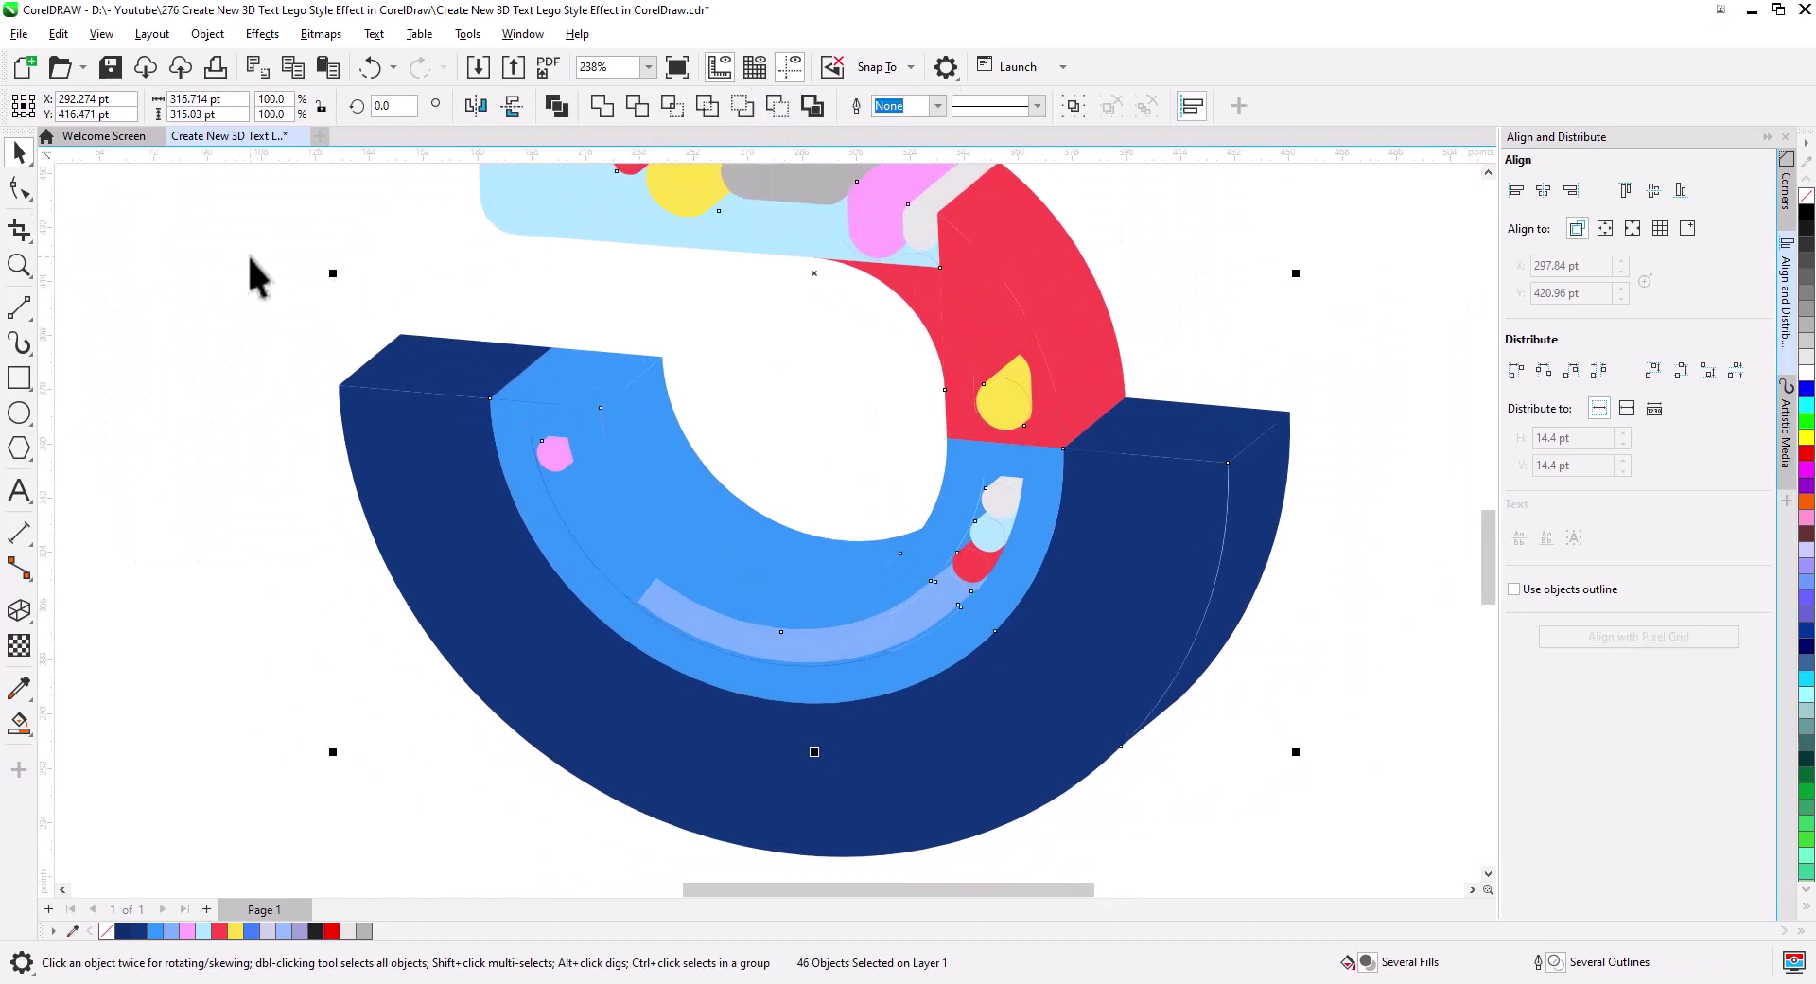
left_click(416, 369)
left_click(1105, 426, "shift")
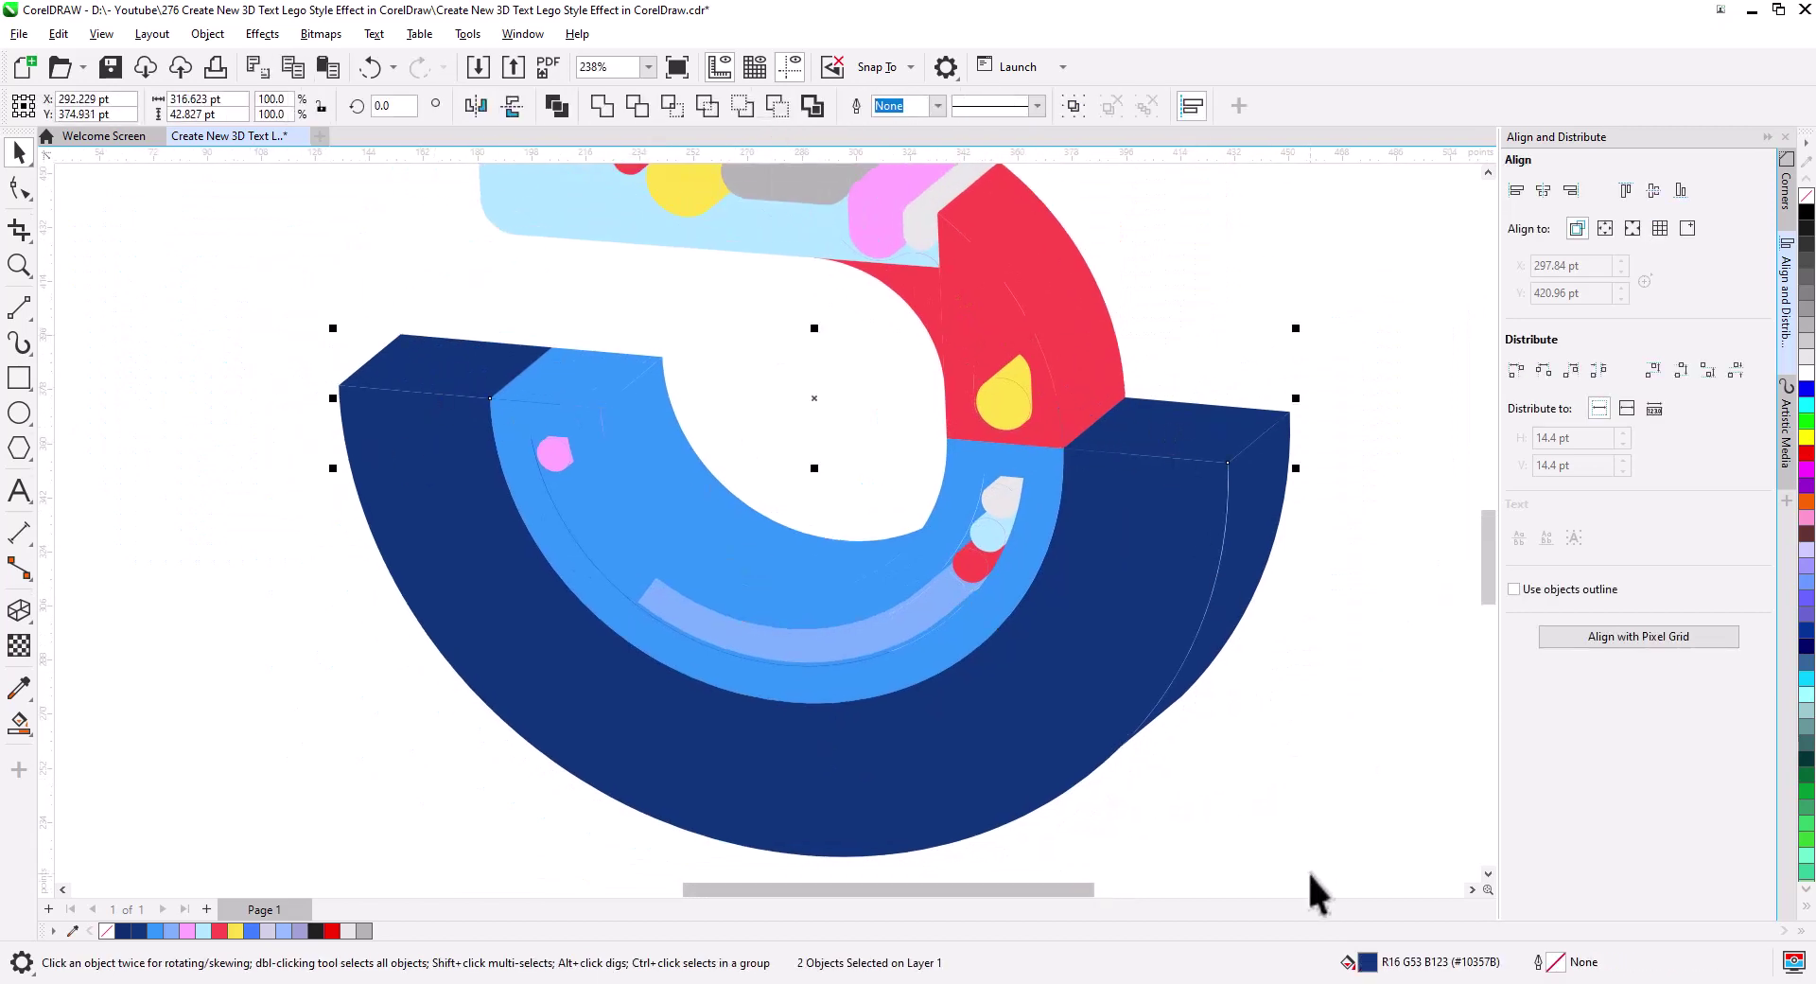
- Give the right dark-blue top face a fountain fill with a darkened start colour
left_click(19, 723)
left_click_drag(375, 366, 488, 367)
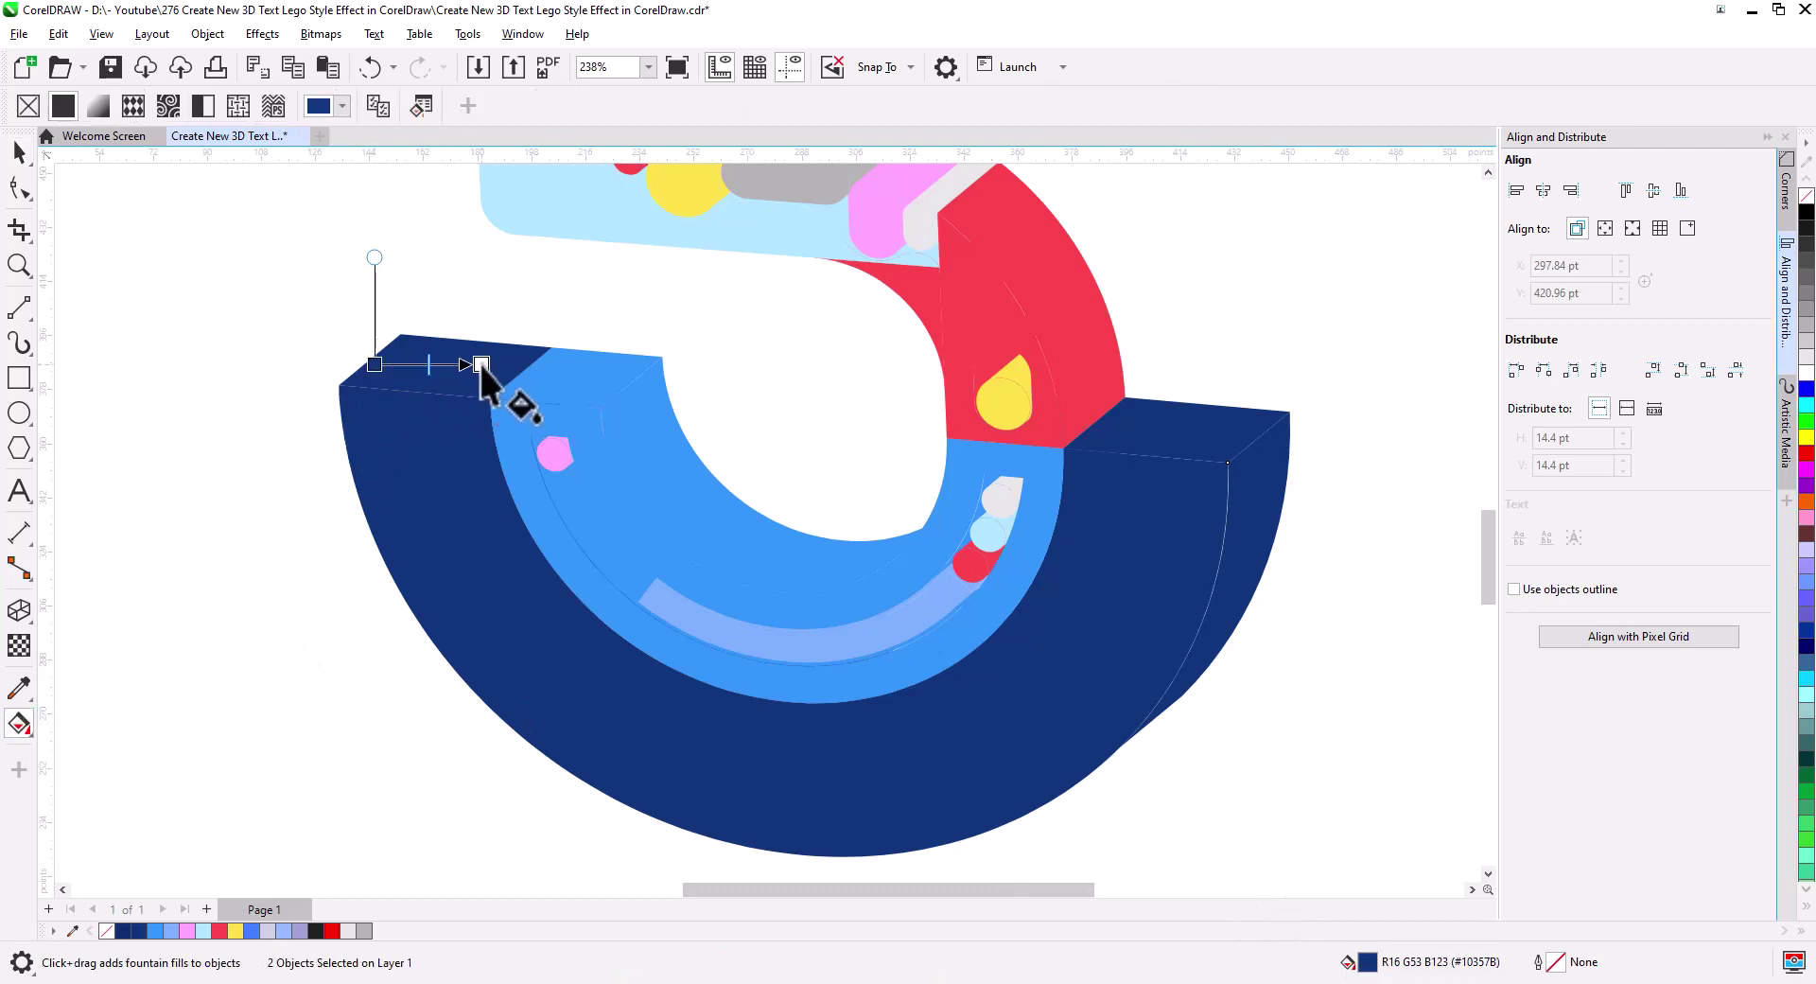
left_click_drag(1121, 428, 1230, 430)
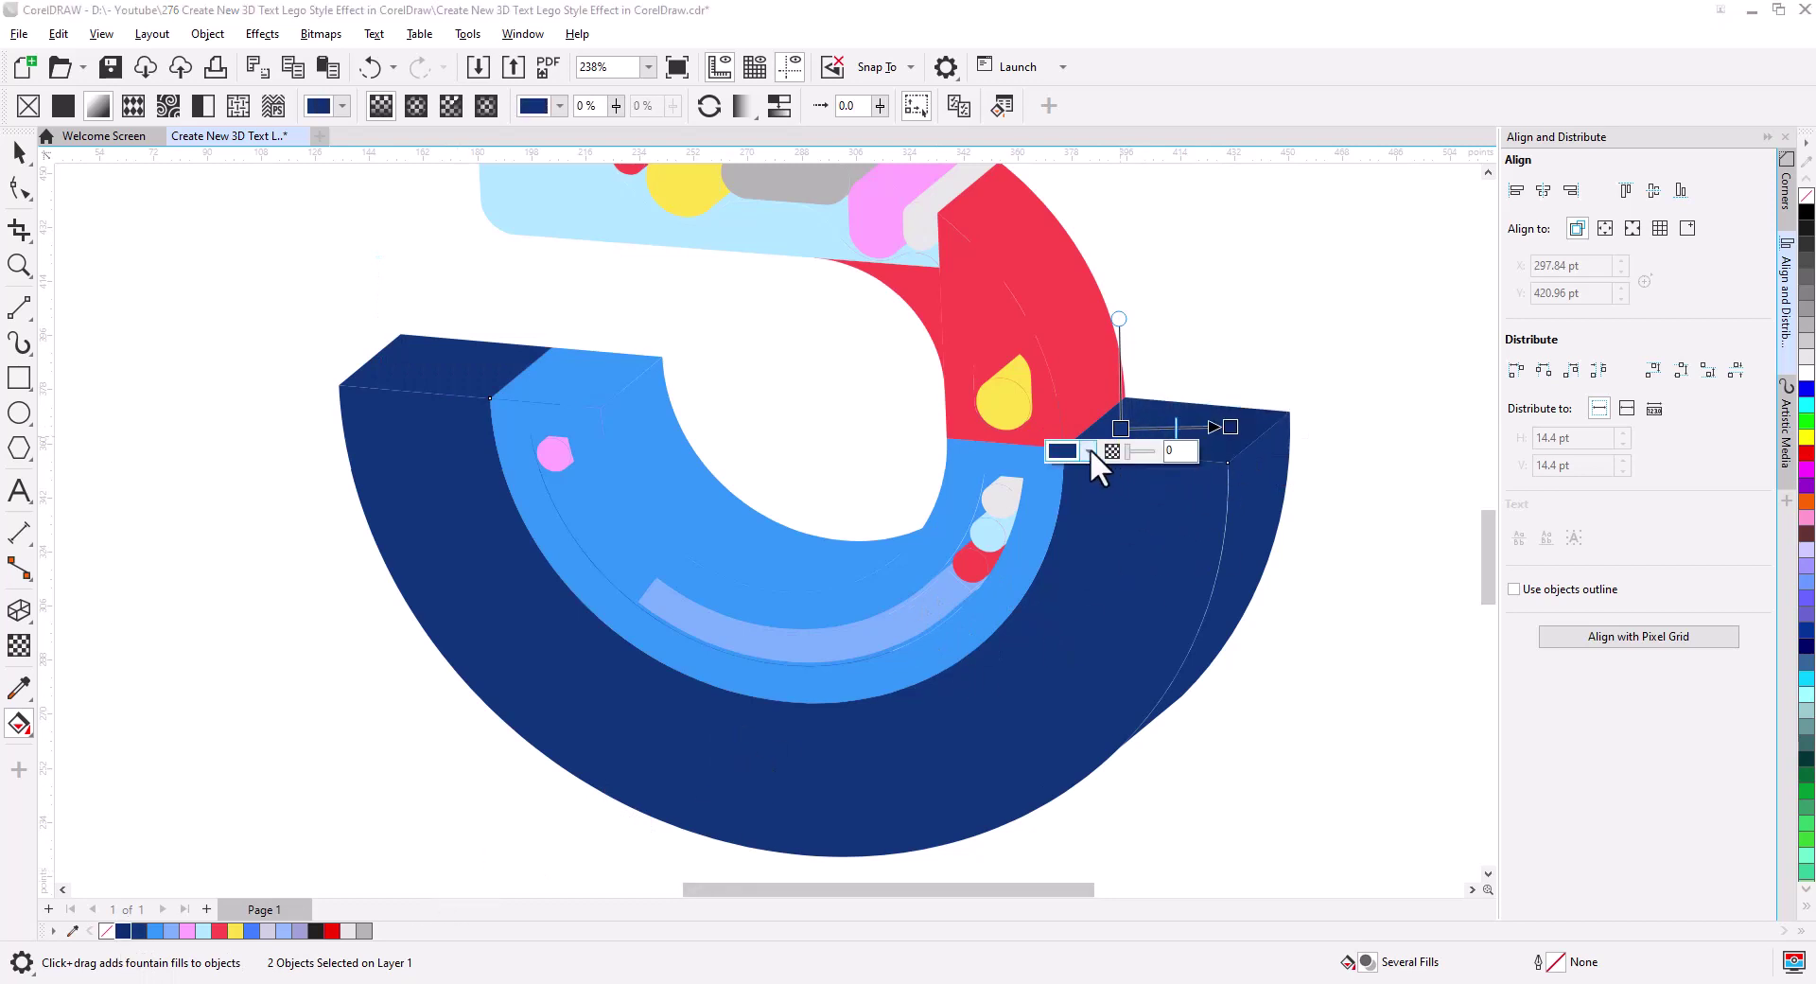
left_click(1089, 450)
left_click_drag(1170, 603, 1172, 627)
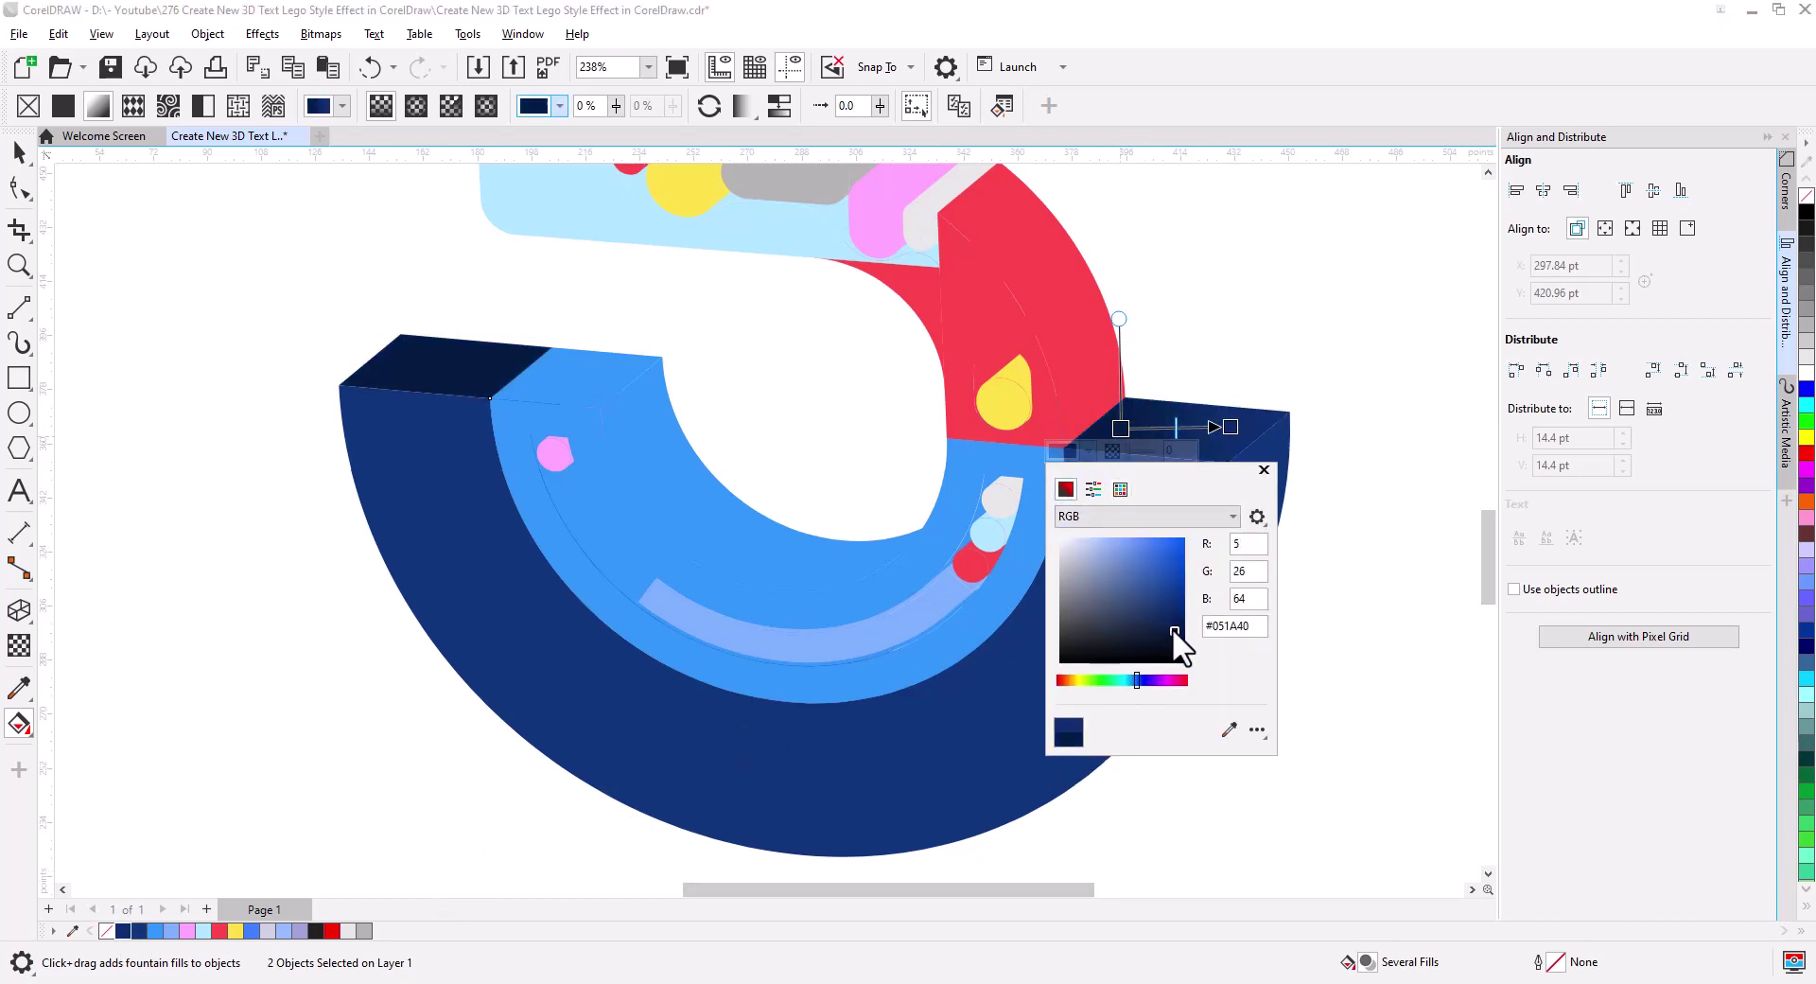
left_click(19, 153)
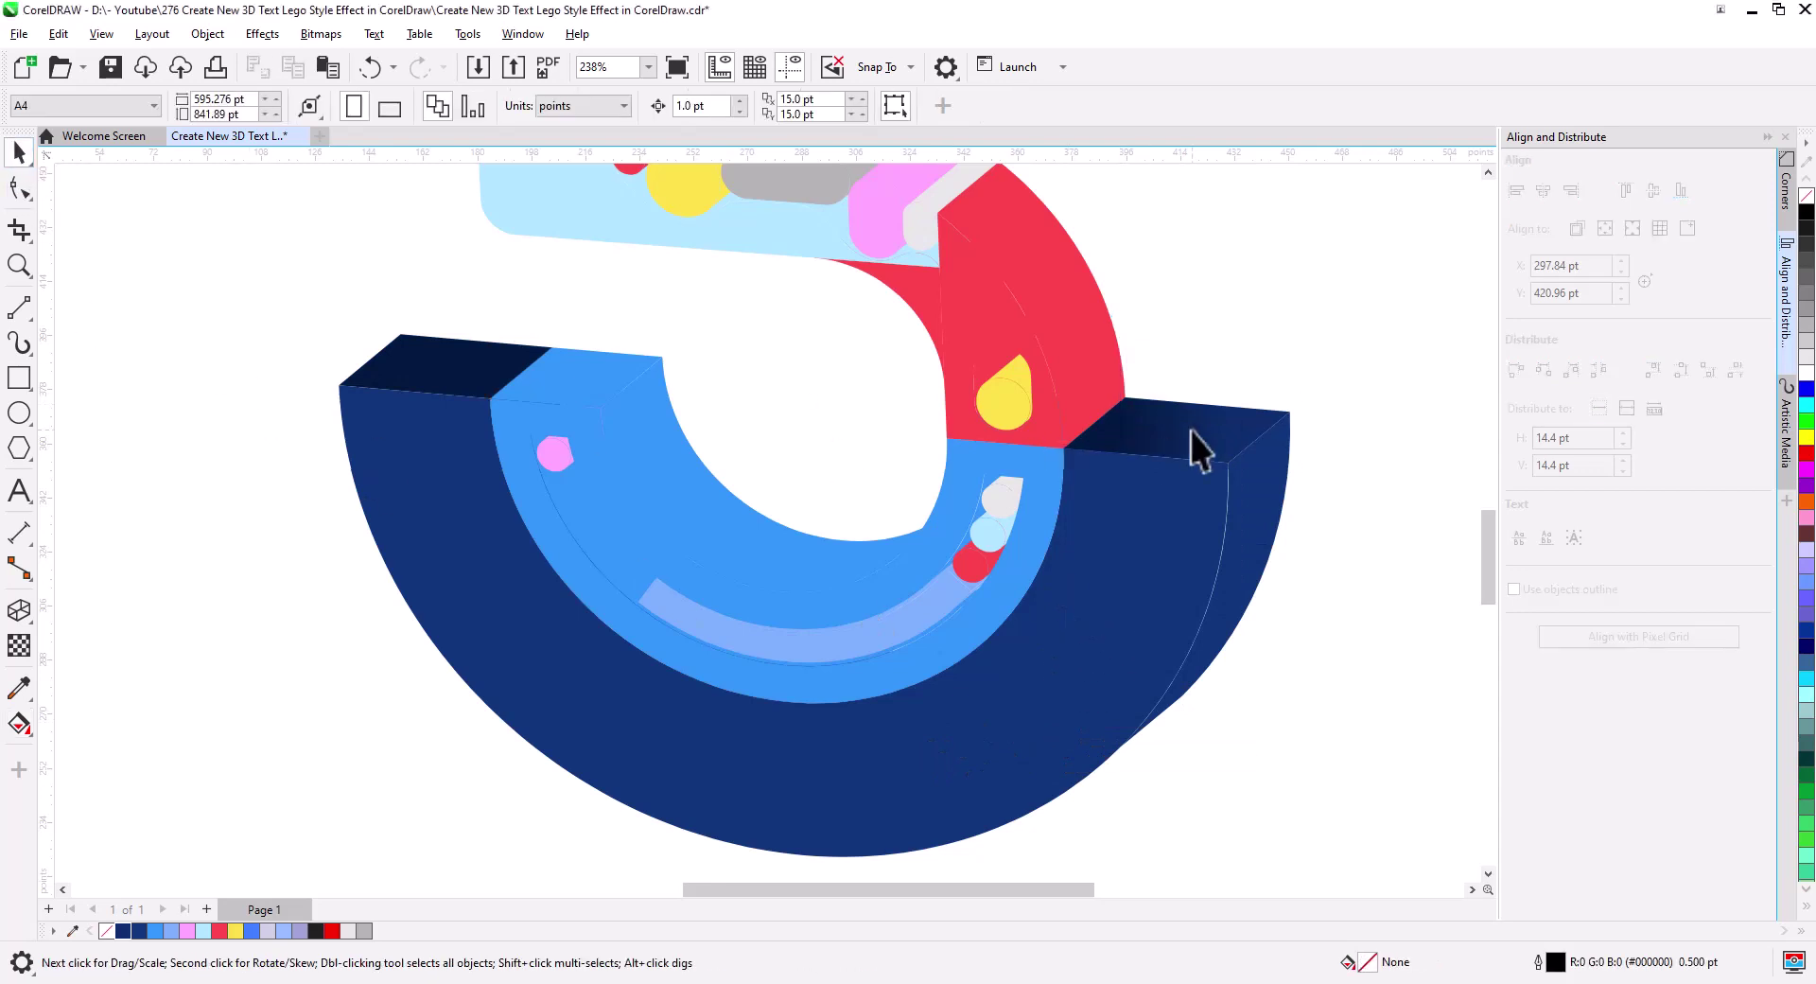
left_click(1190, 430)
left_click(19, 724)
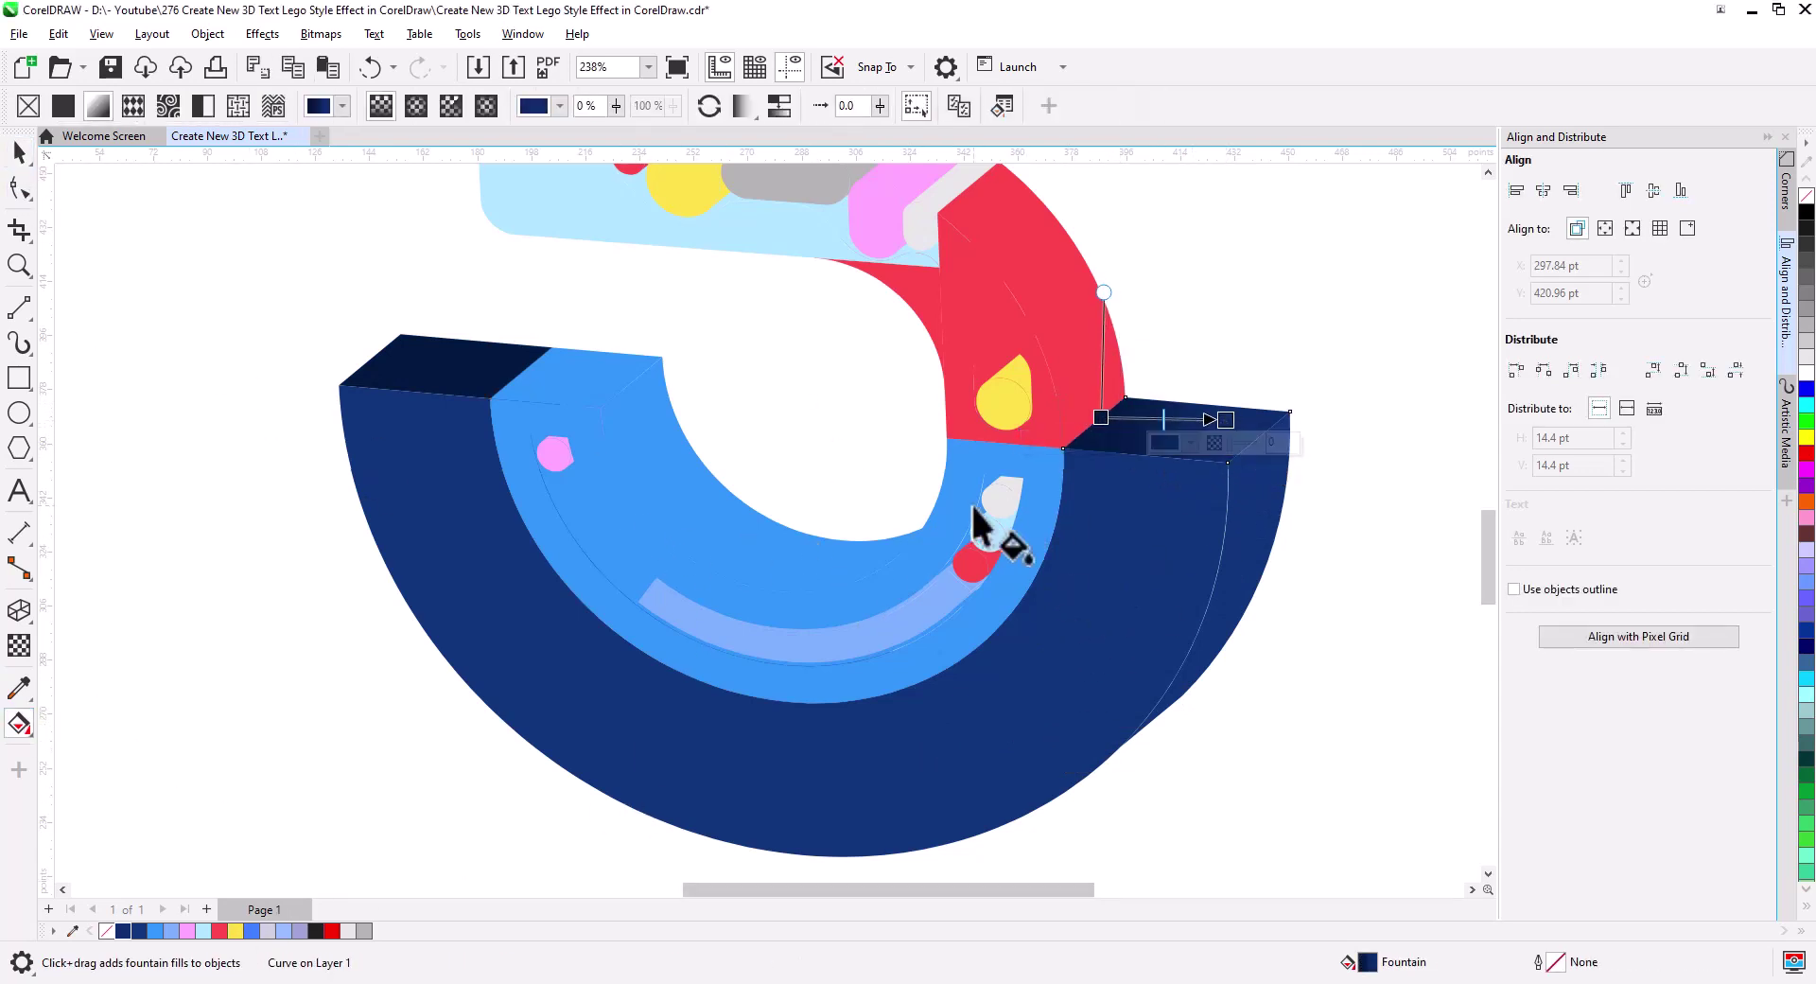
- Fill the left top face with a deep navy chosen in the Edit Fill dialog
left_click(441, 412)
scroll(441, 412, "up", 3)
key("space")
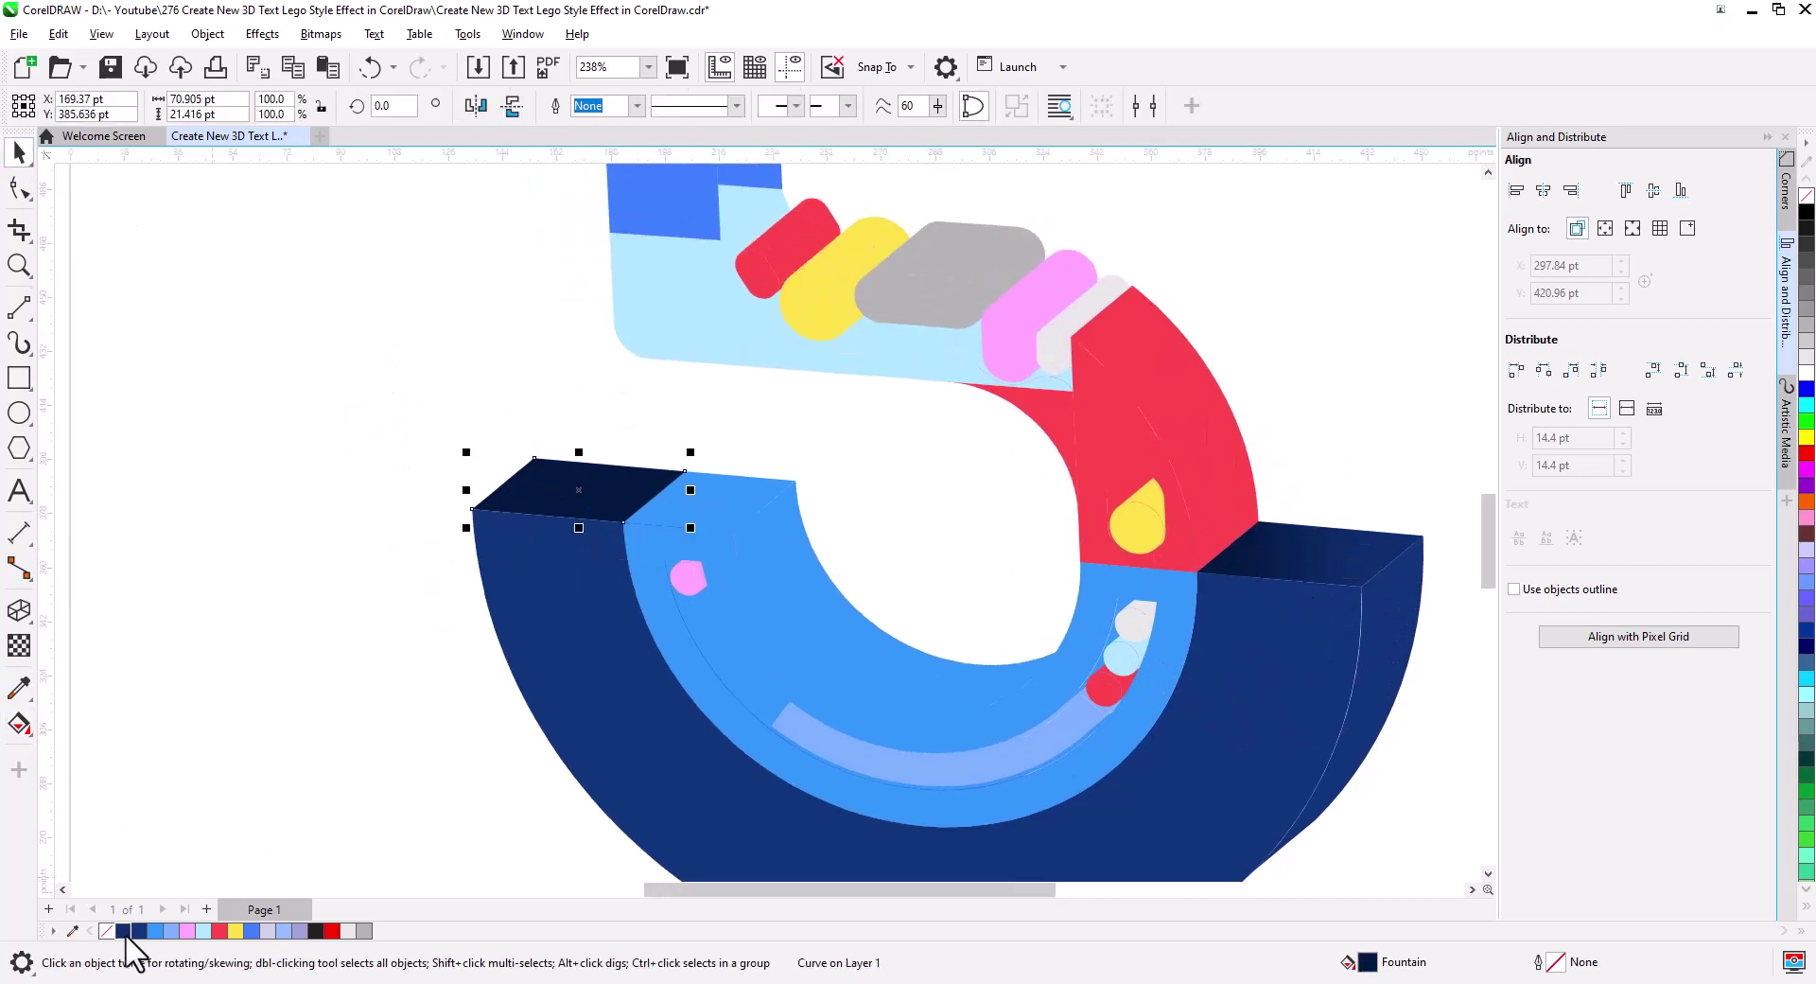
left_click(124, 932)
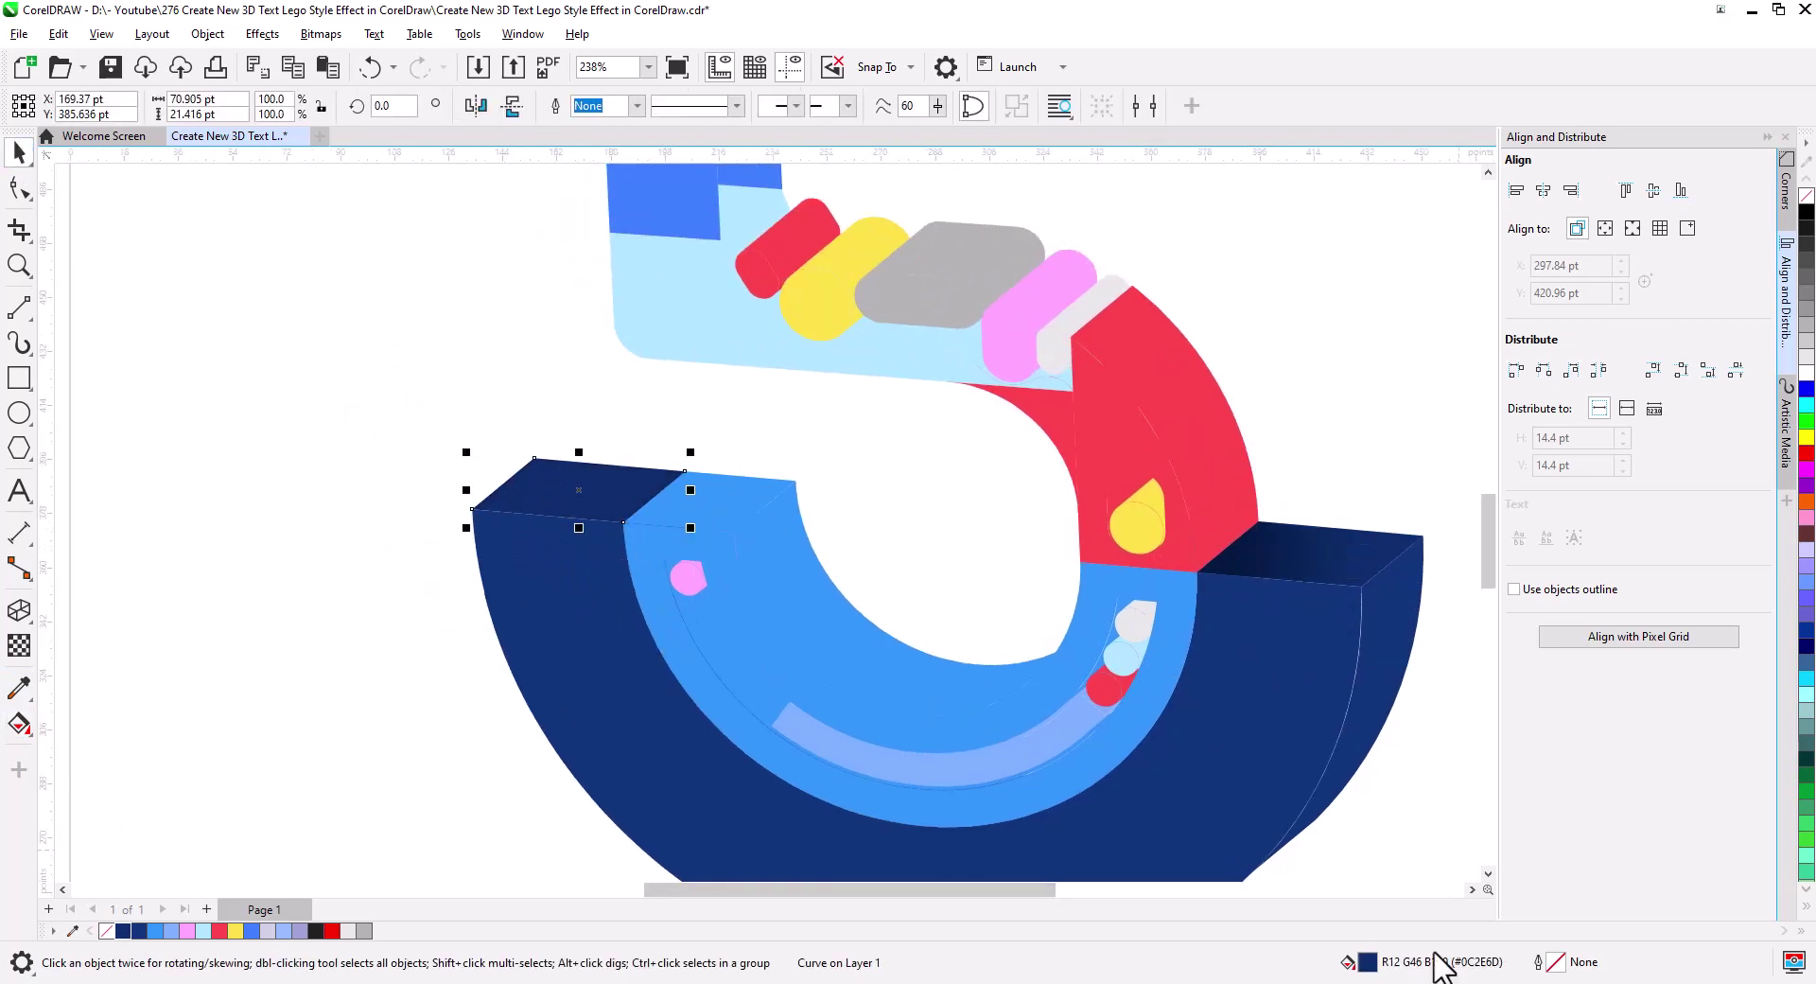
key("shift+F11")
left_click(692, 327)
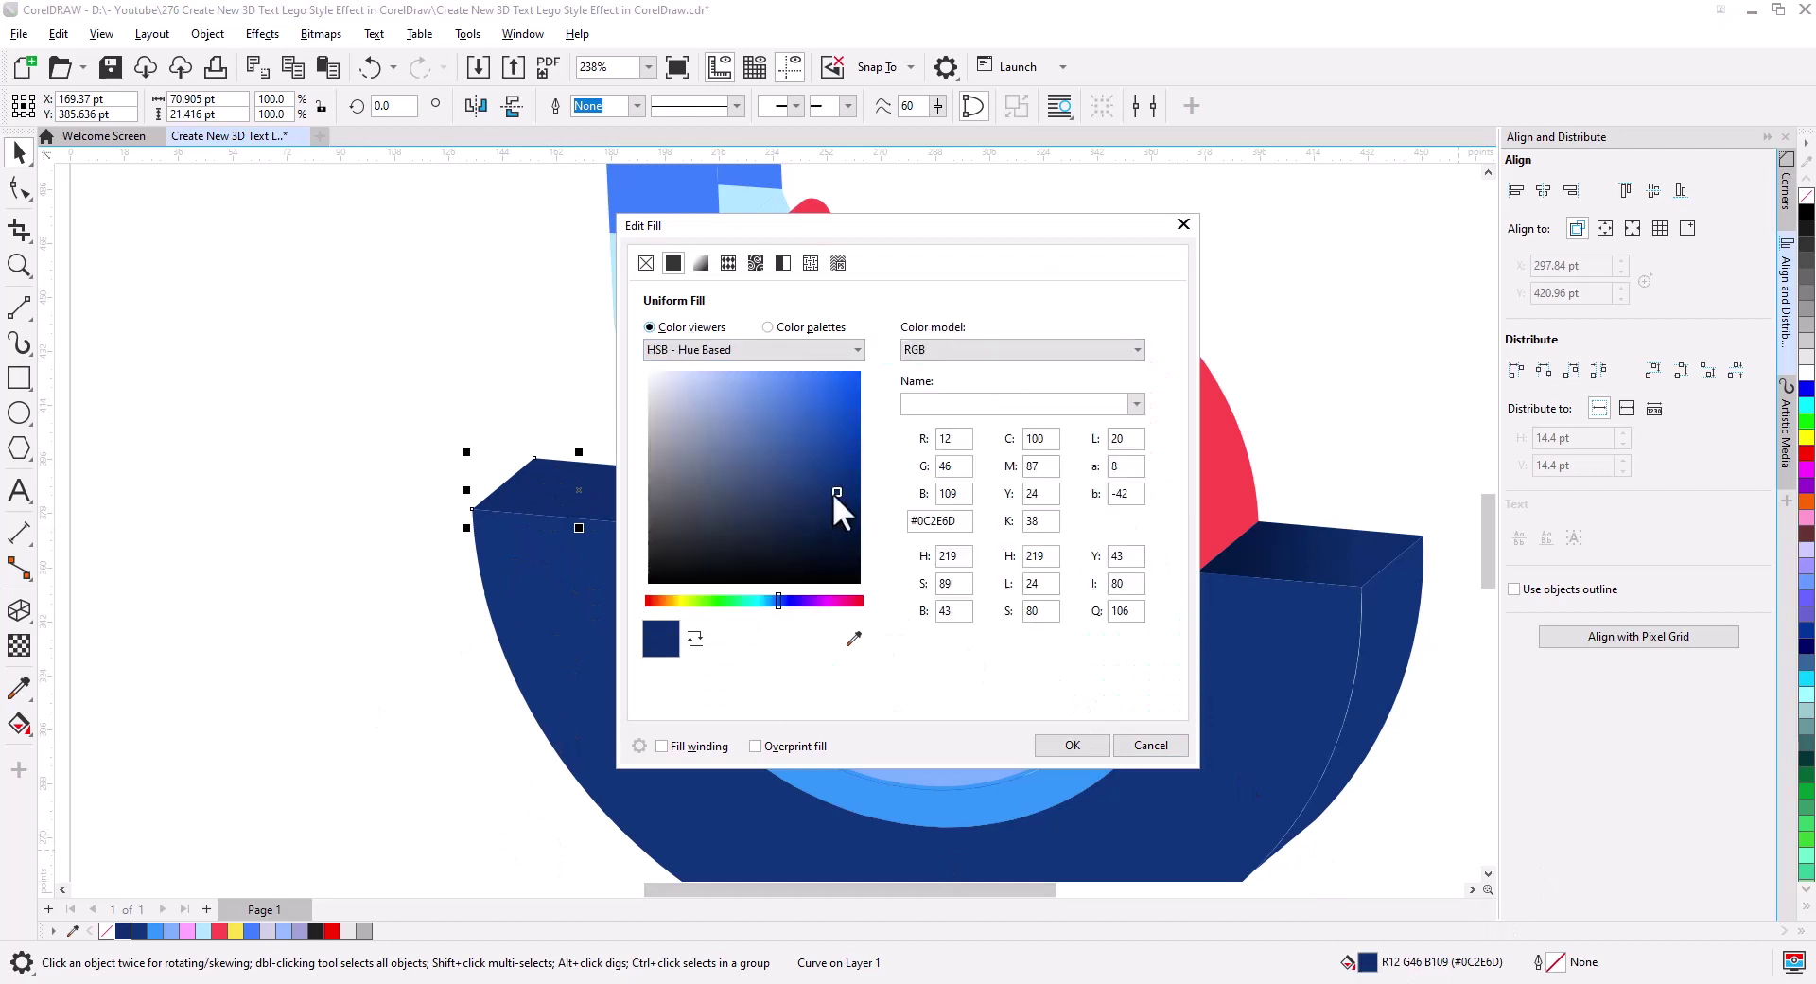
left_click(842, 512)
key("Escape")
key("shift+F11")
left_click(854, 513)
left_click(1118, 752)
- Select the light-blue inner arc face, then the small pink circle
scroll(1062, 658, "down", 2)
left_click(810, 577)
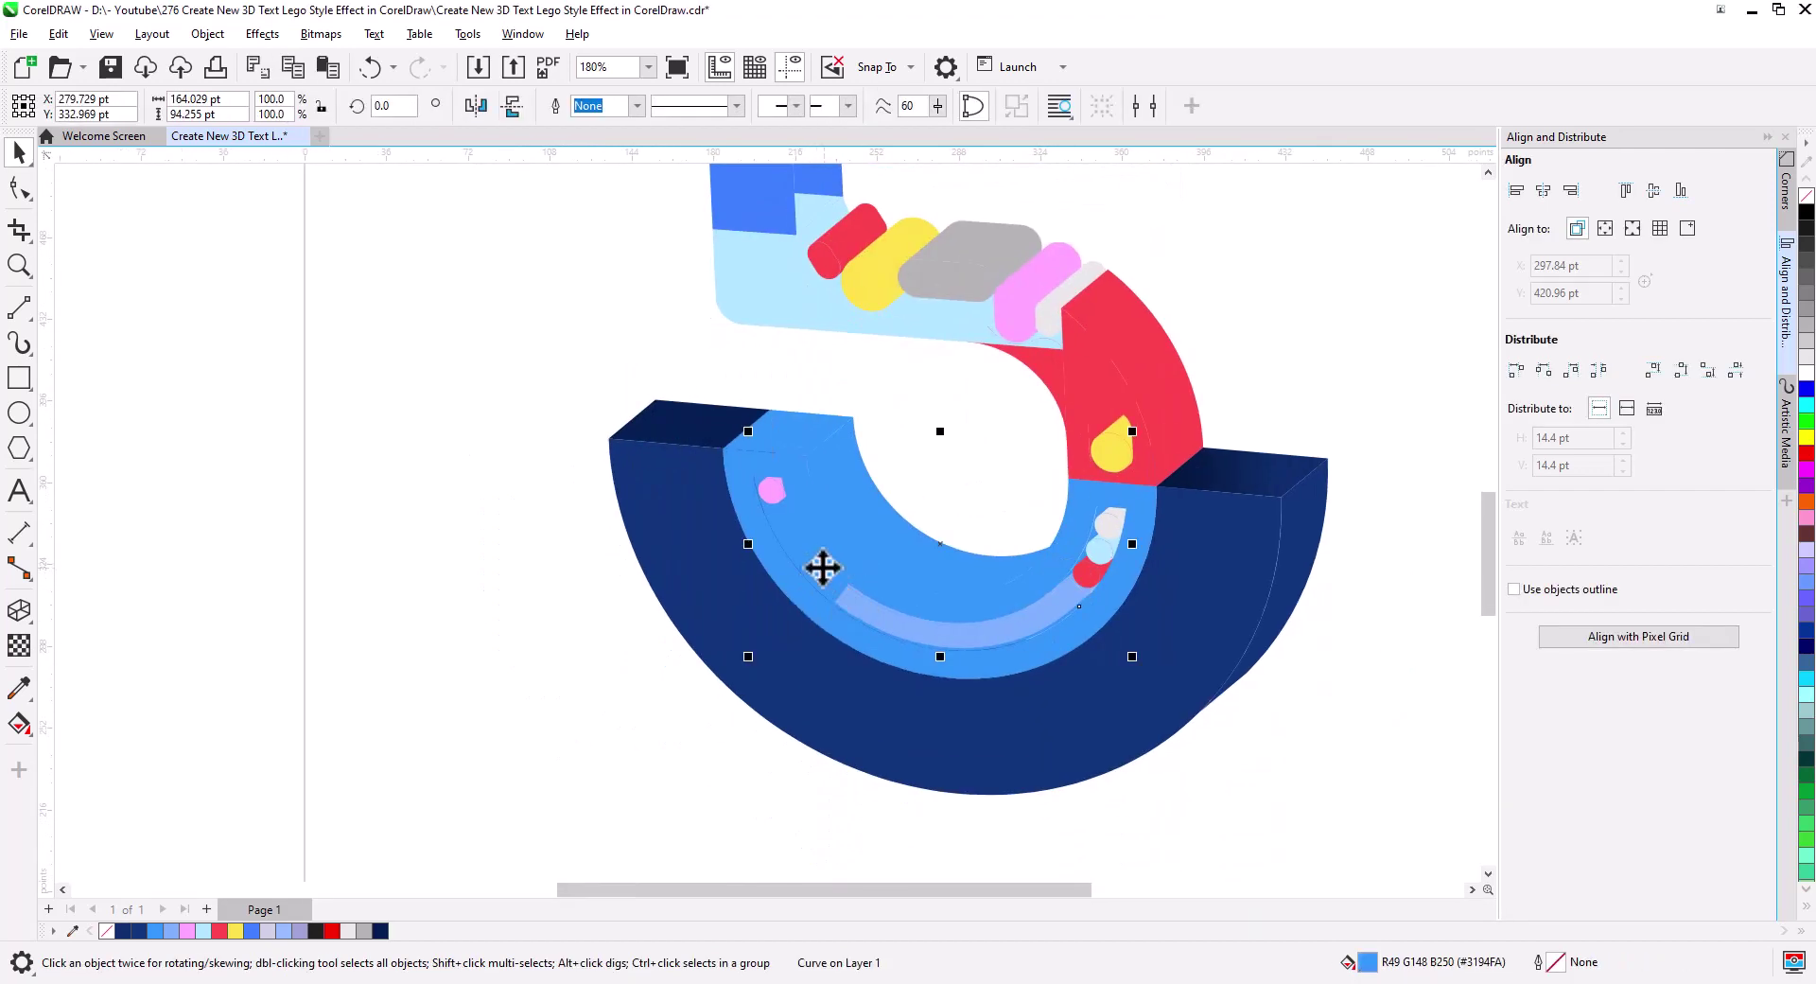
left_click(772, 489)
scroll(729, 701, "up", 1)
- Give the pink stud a fountain fill from dark navy to pink
scroll(754, 474, "up", 3)
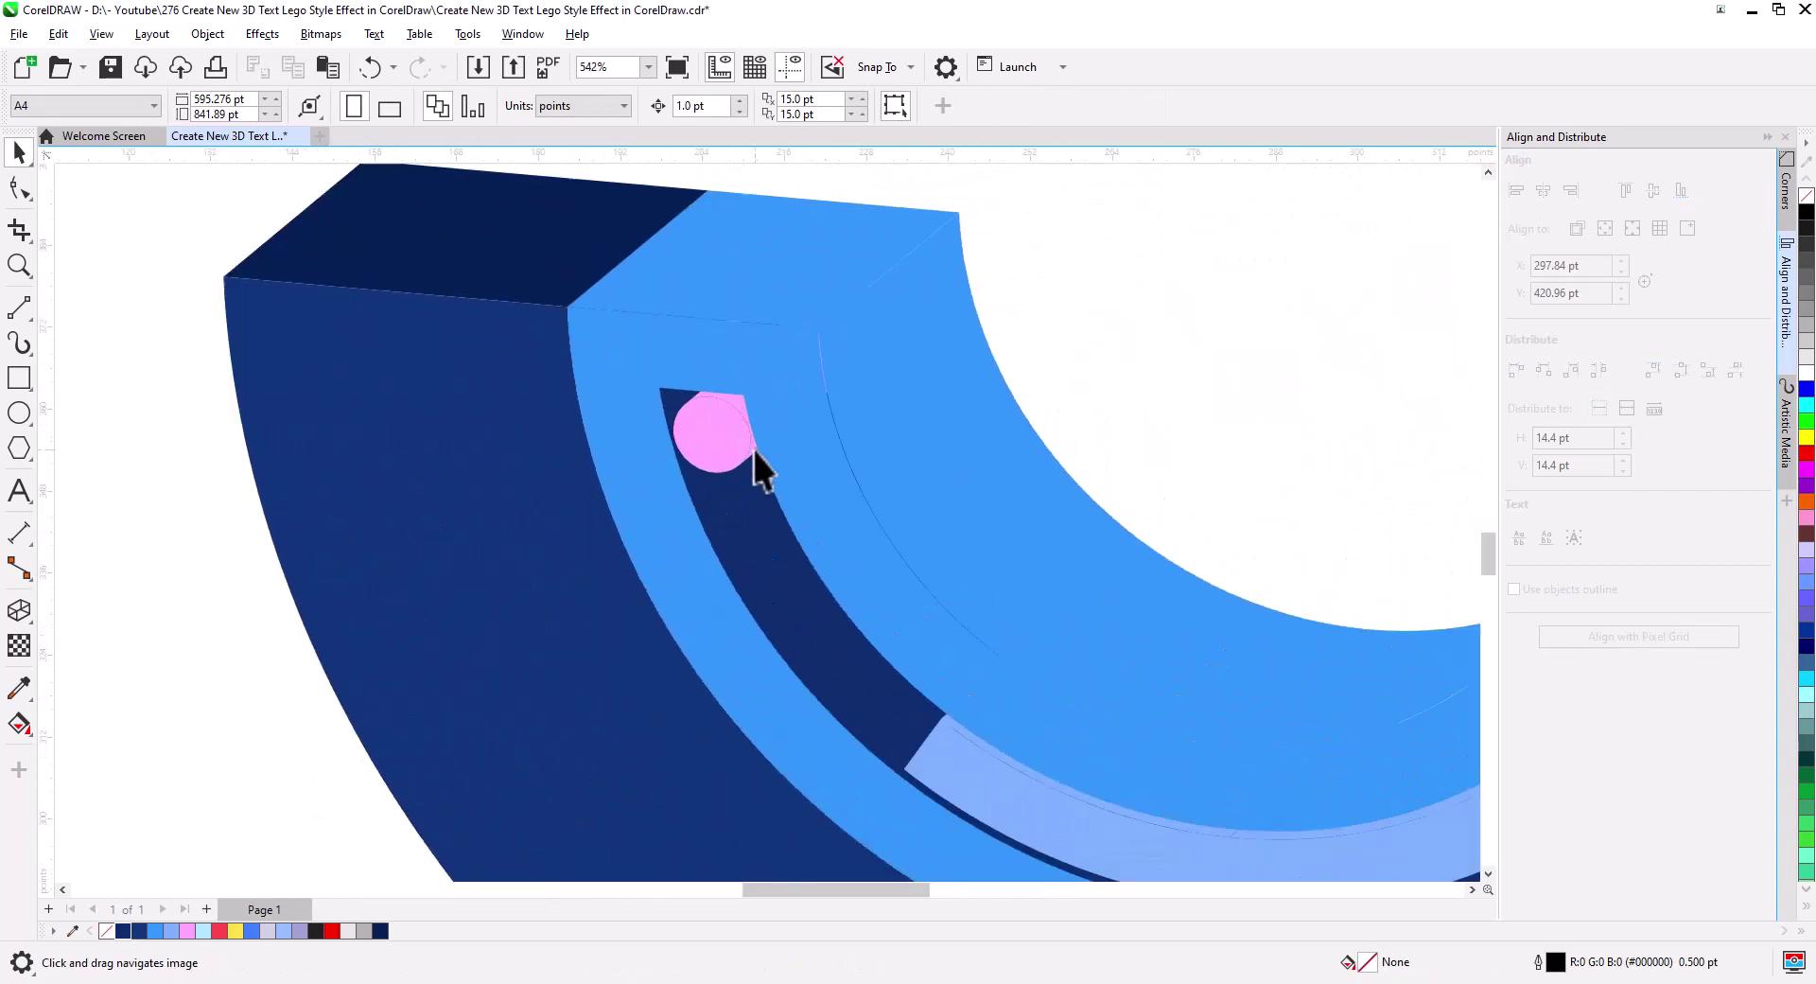
double_click(1369, 964)
key("Escape")
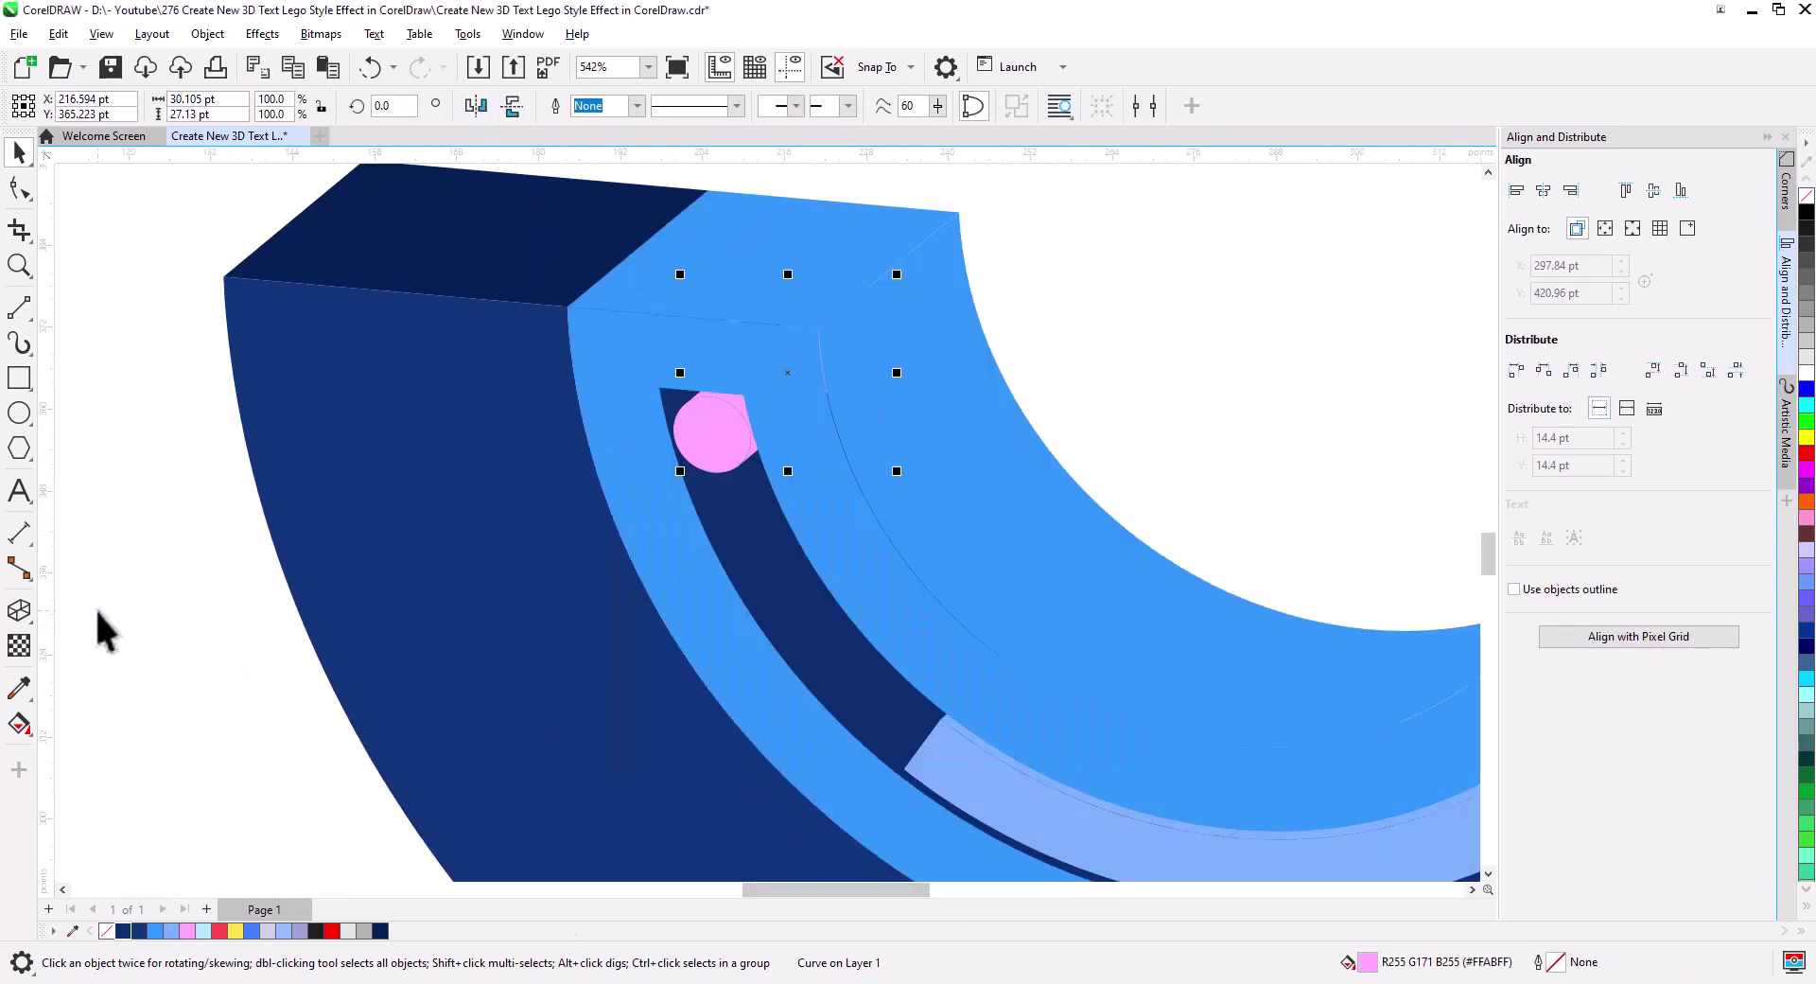
key("g")
left_click_drag(800, 352, 735, 408)
left_click(801, 352)
left_click(790, 372)
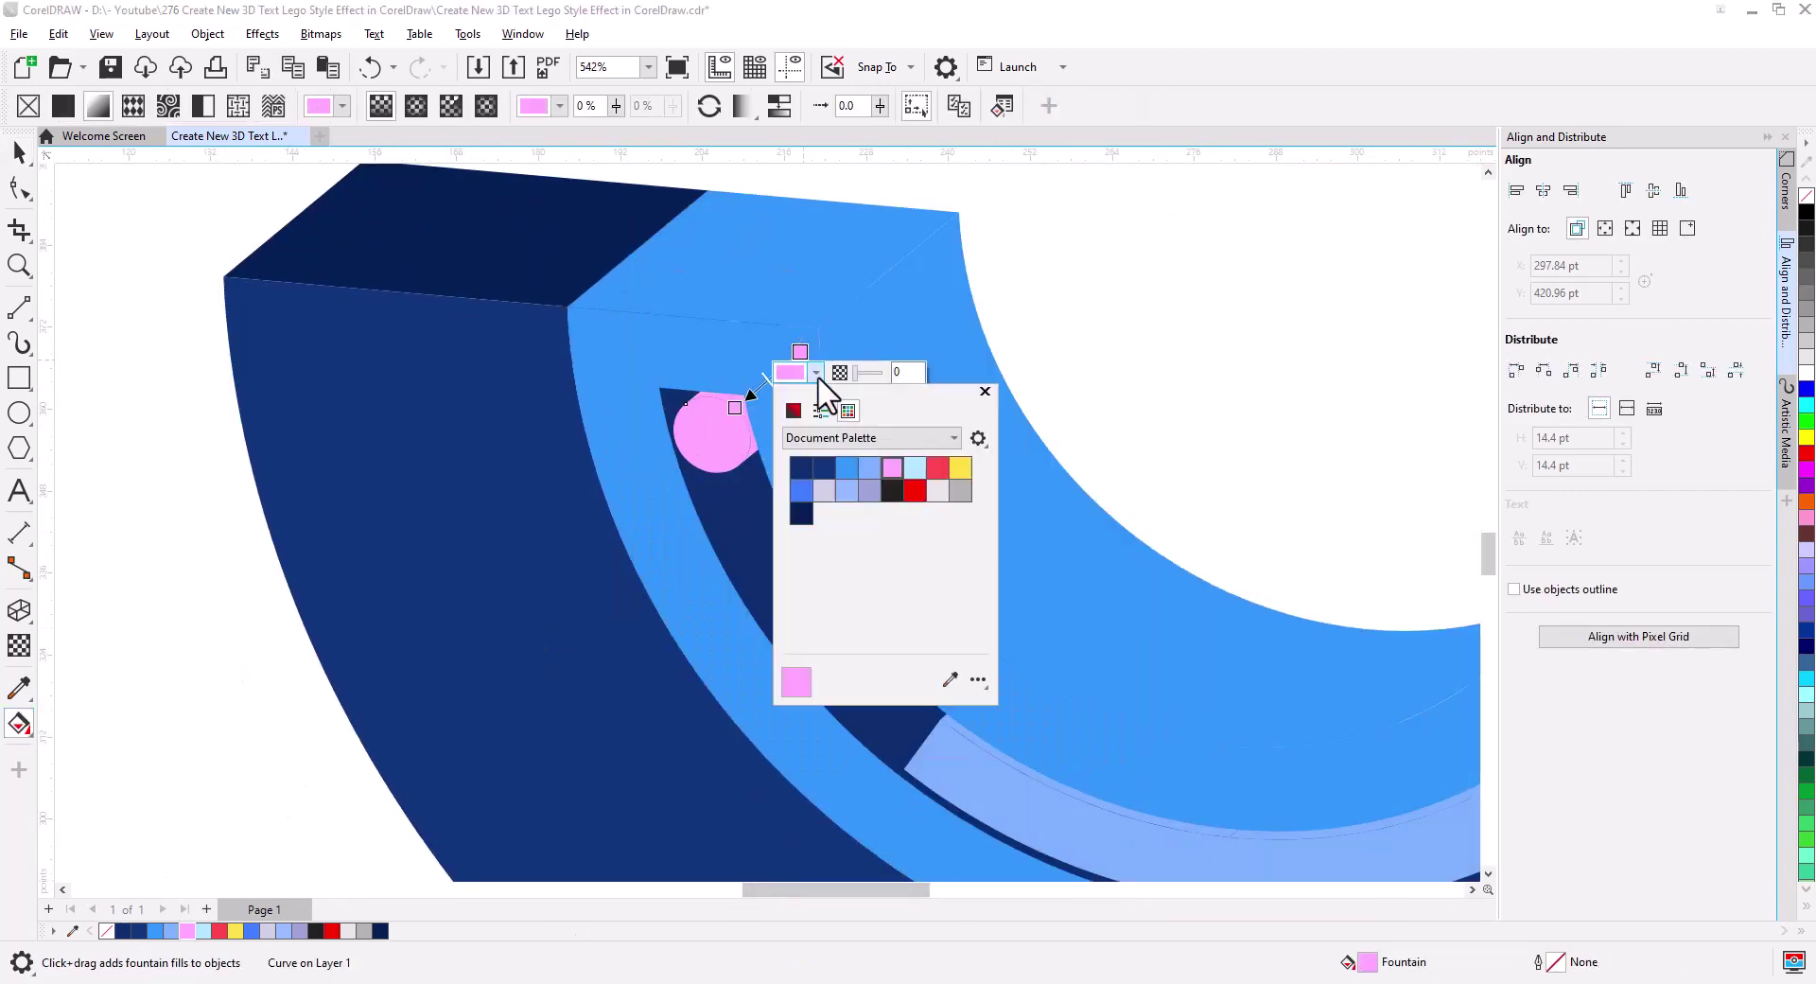
left_click(798, 469)
left_click_drag(800, 352, 768, 376)
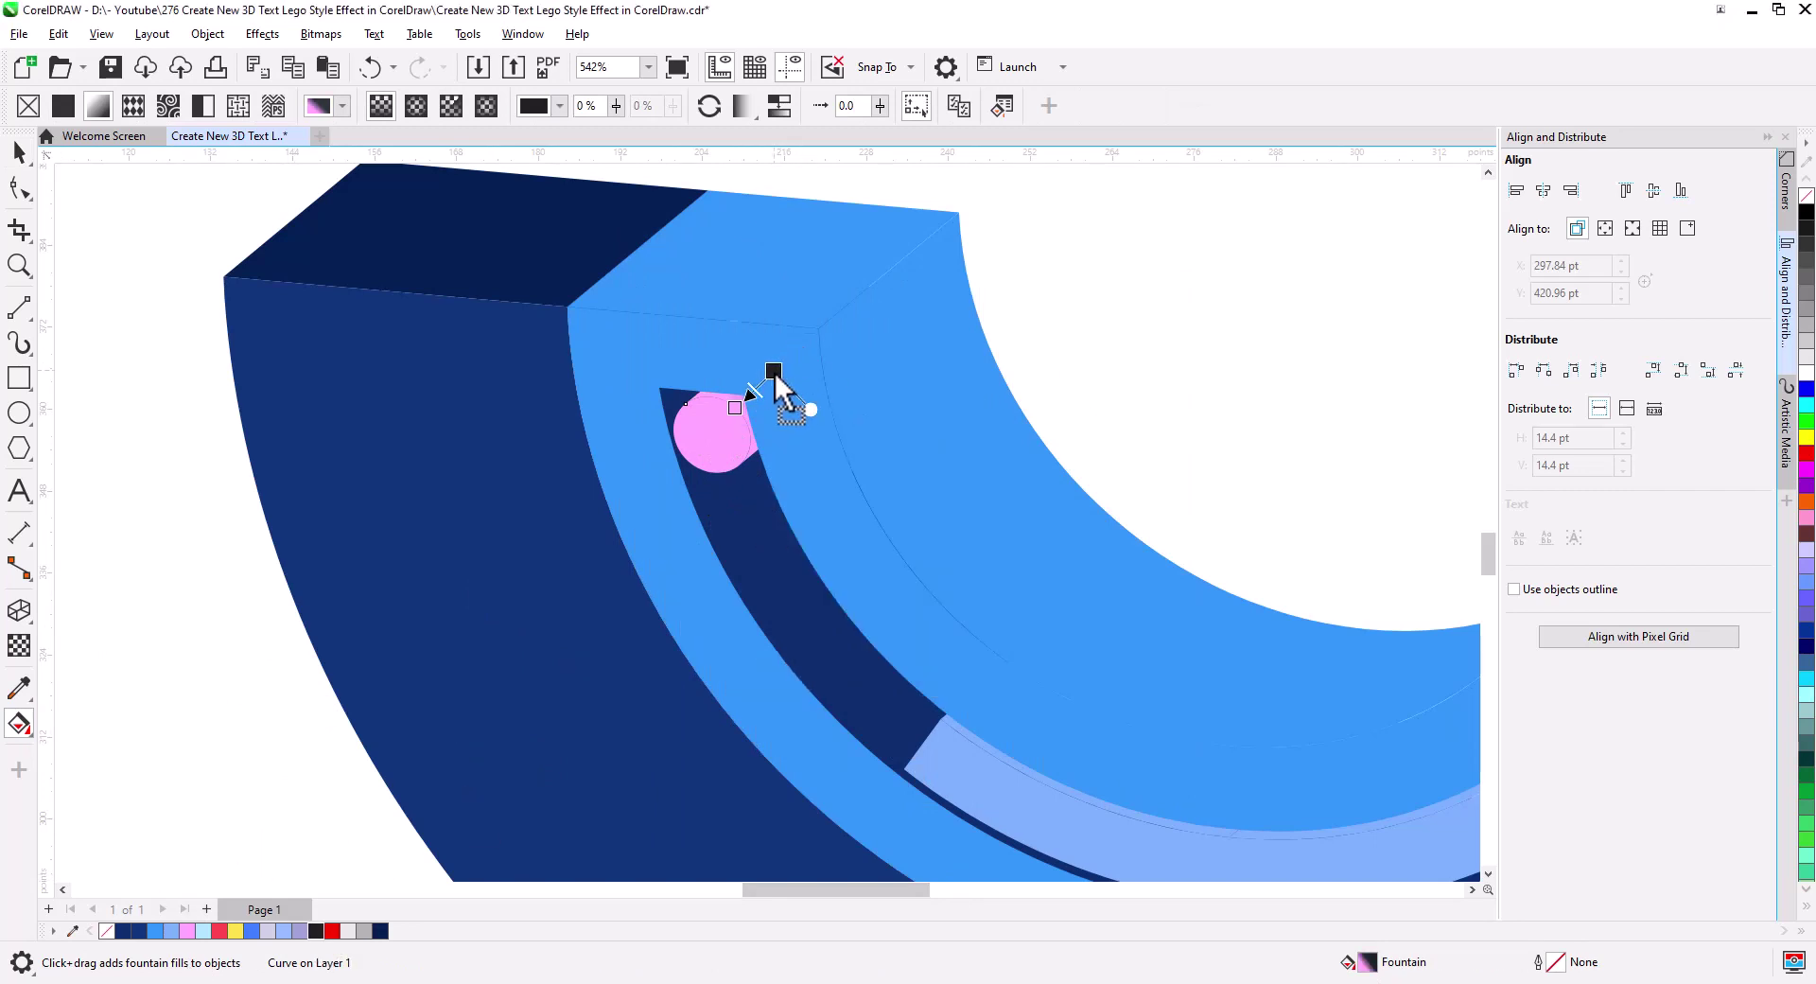
left_click(735, 411)
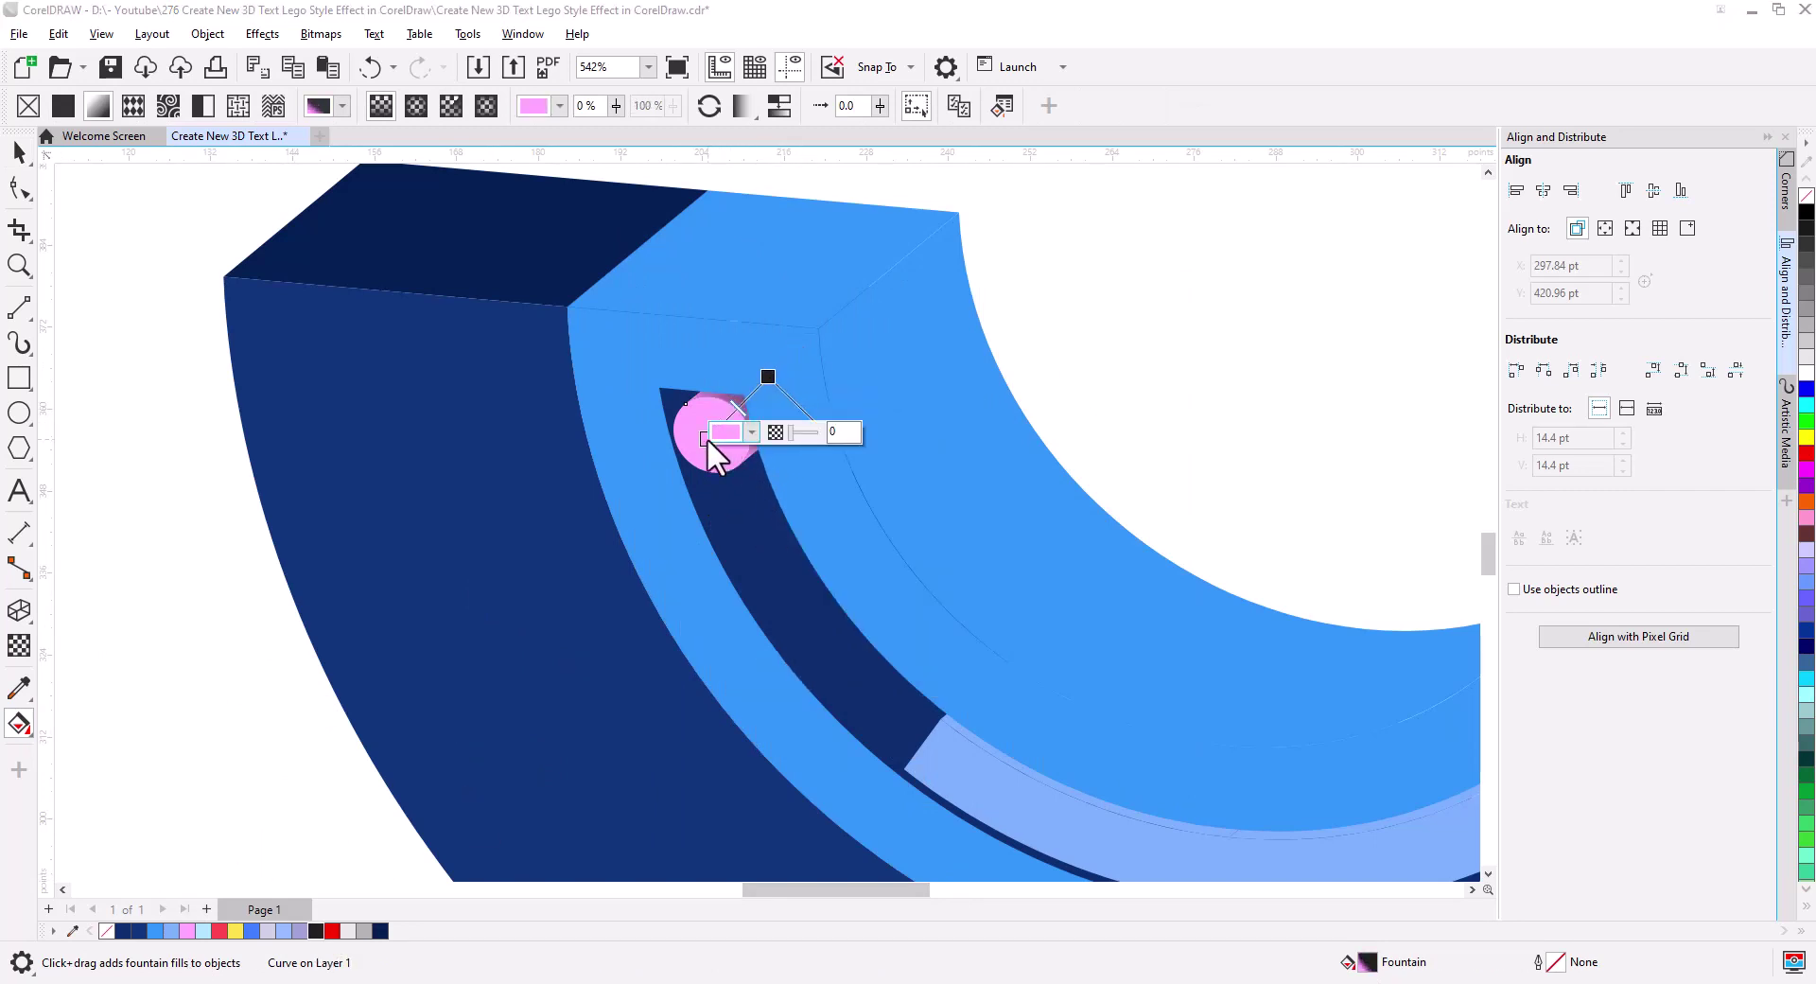
- Recolour the curved band and its two thin edge strips light blue
left_click_drag(707, 437, 461, 299)
left_click(19, 151)
left_click_drag(737, 704, 510, 525)
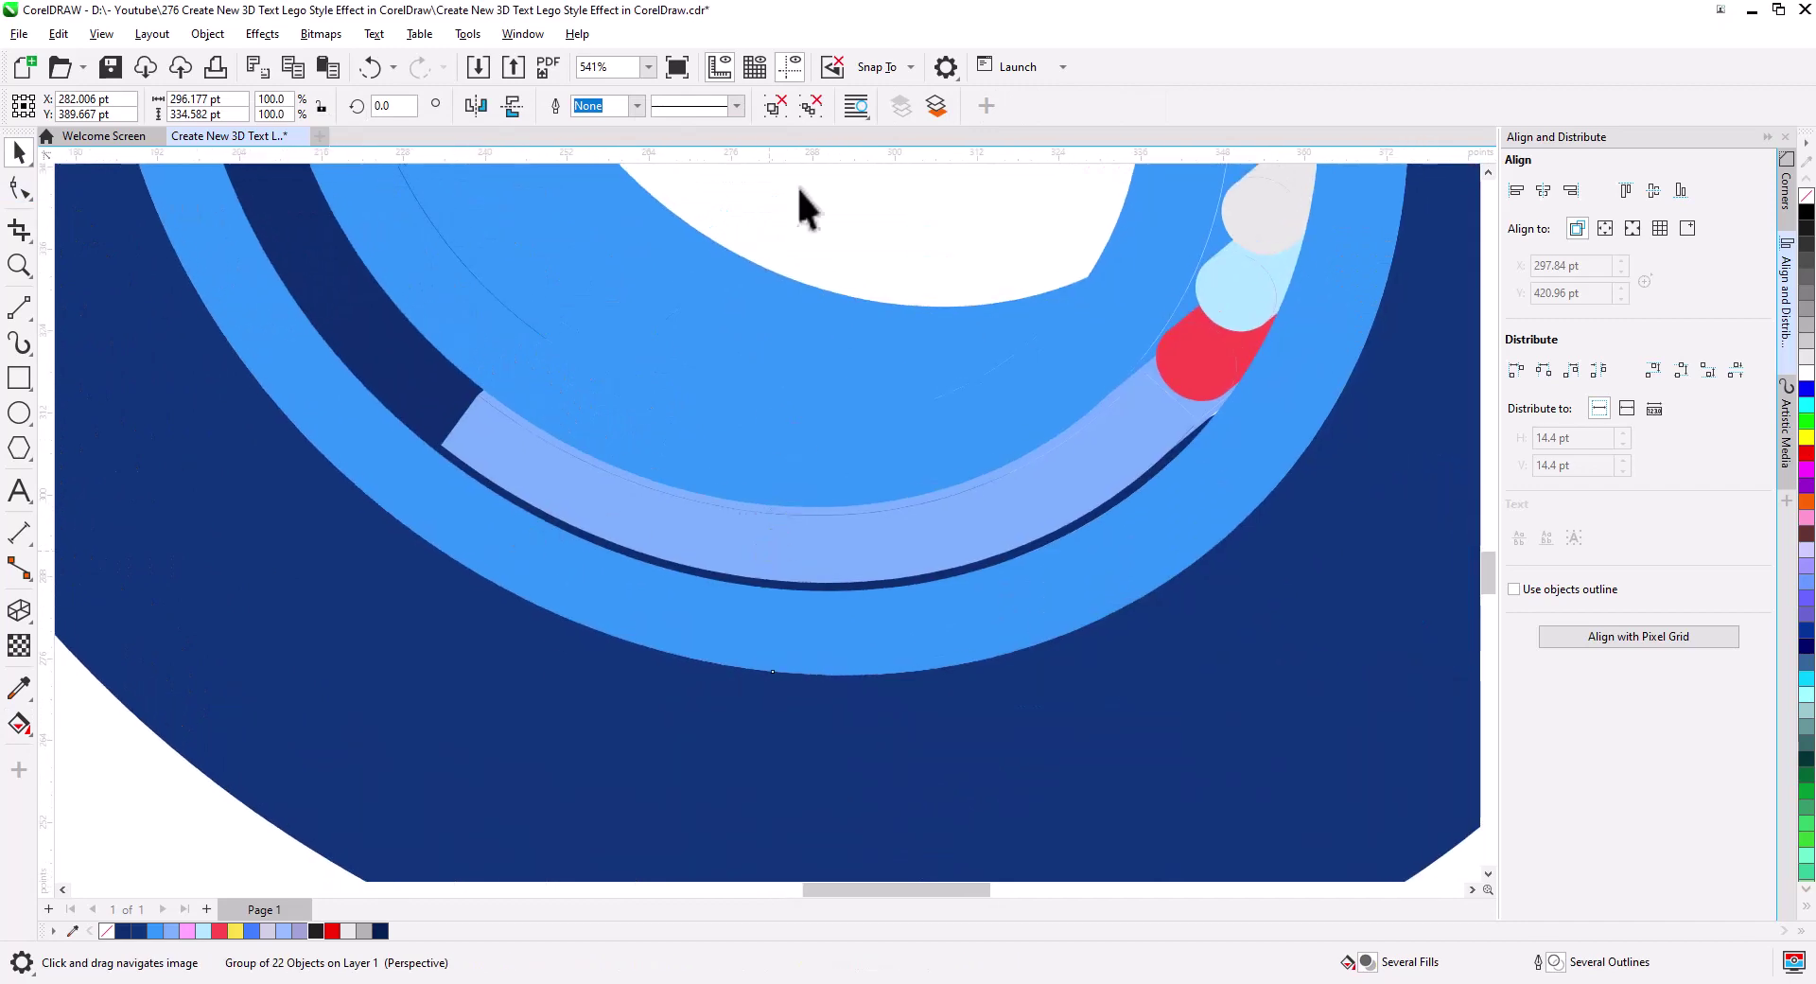
left_click(766, 544)
left_click(151, 931)
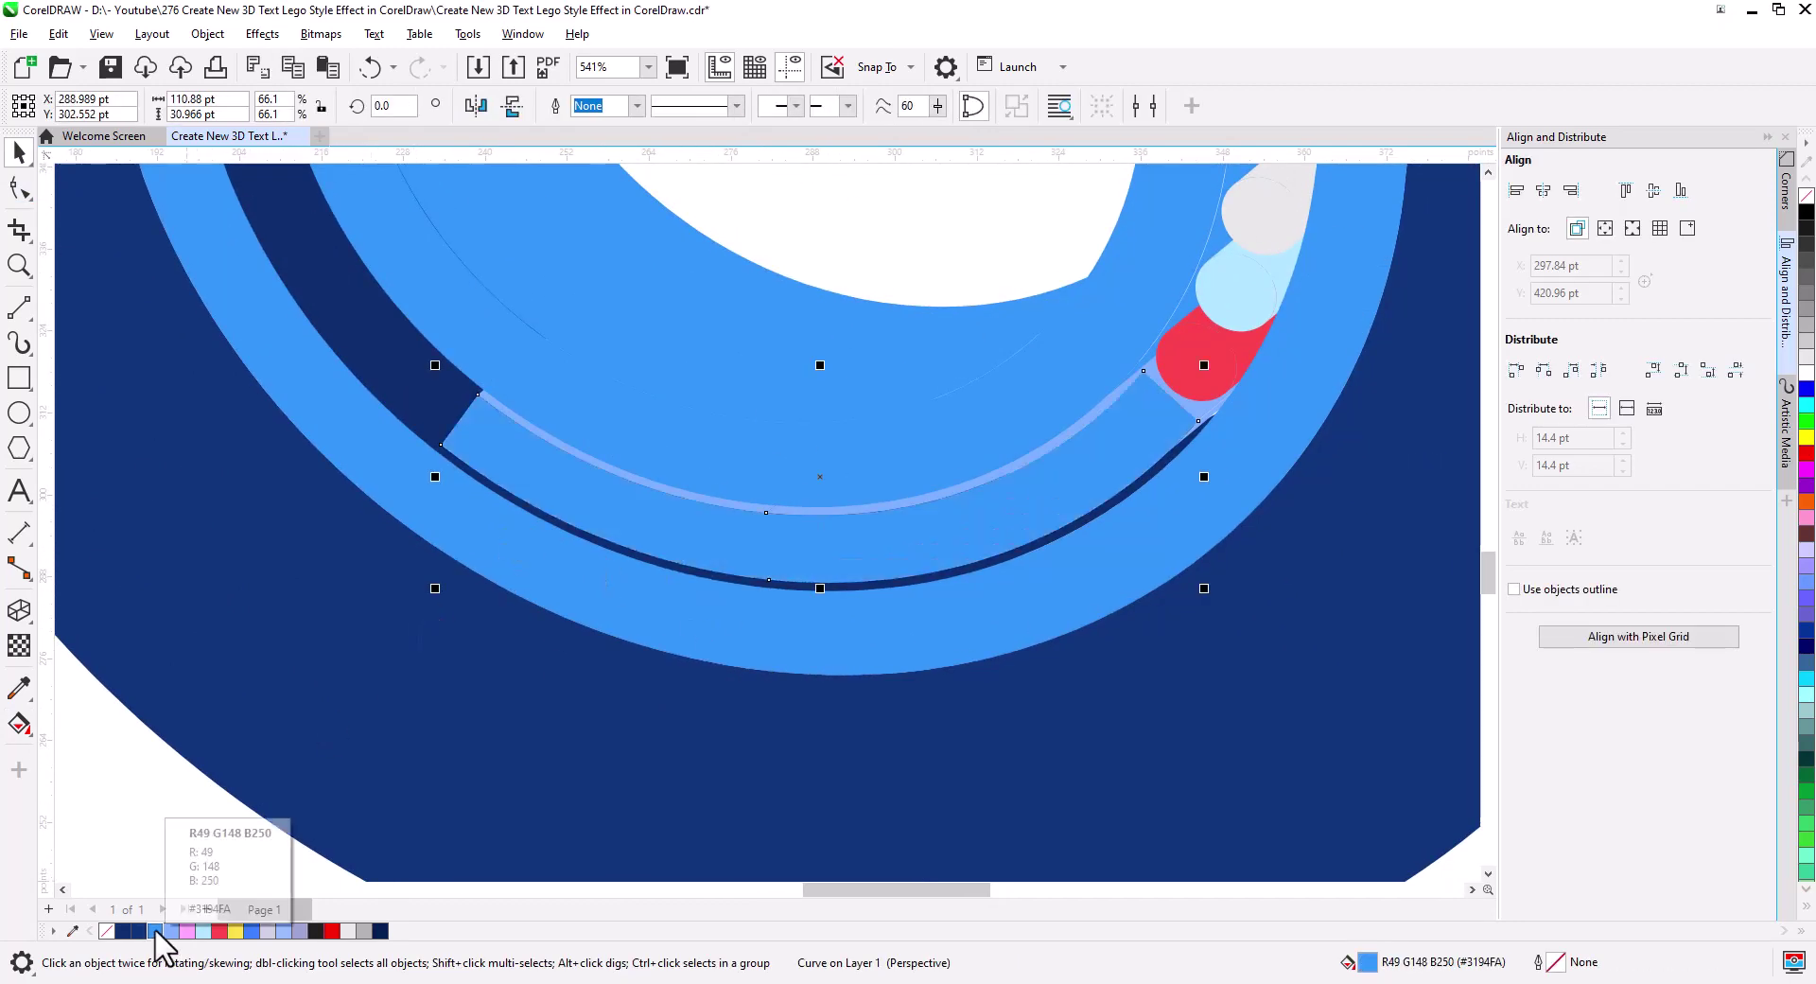
left_click(203, 931)
left_click(816, 534, "shift")
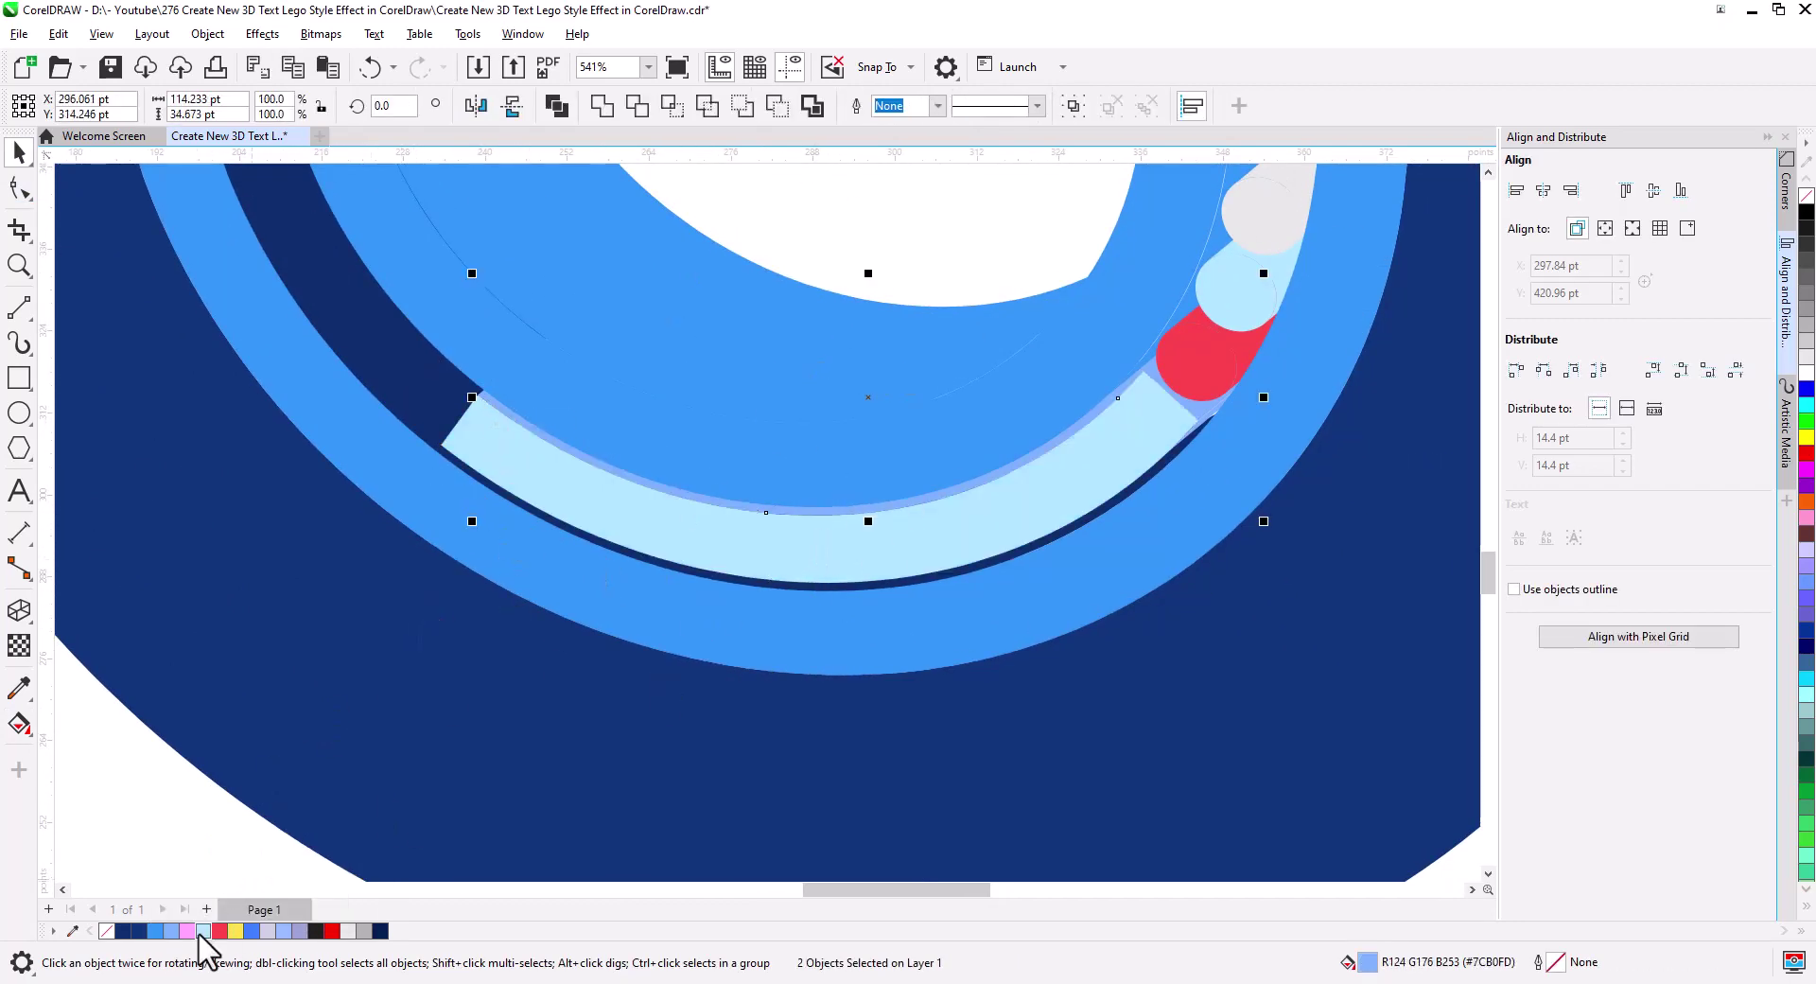
left_click(203, 931)
left_click(1211, 456, "shift")
left_click(203, 931)
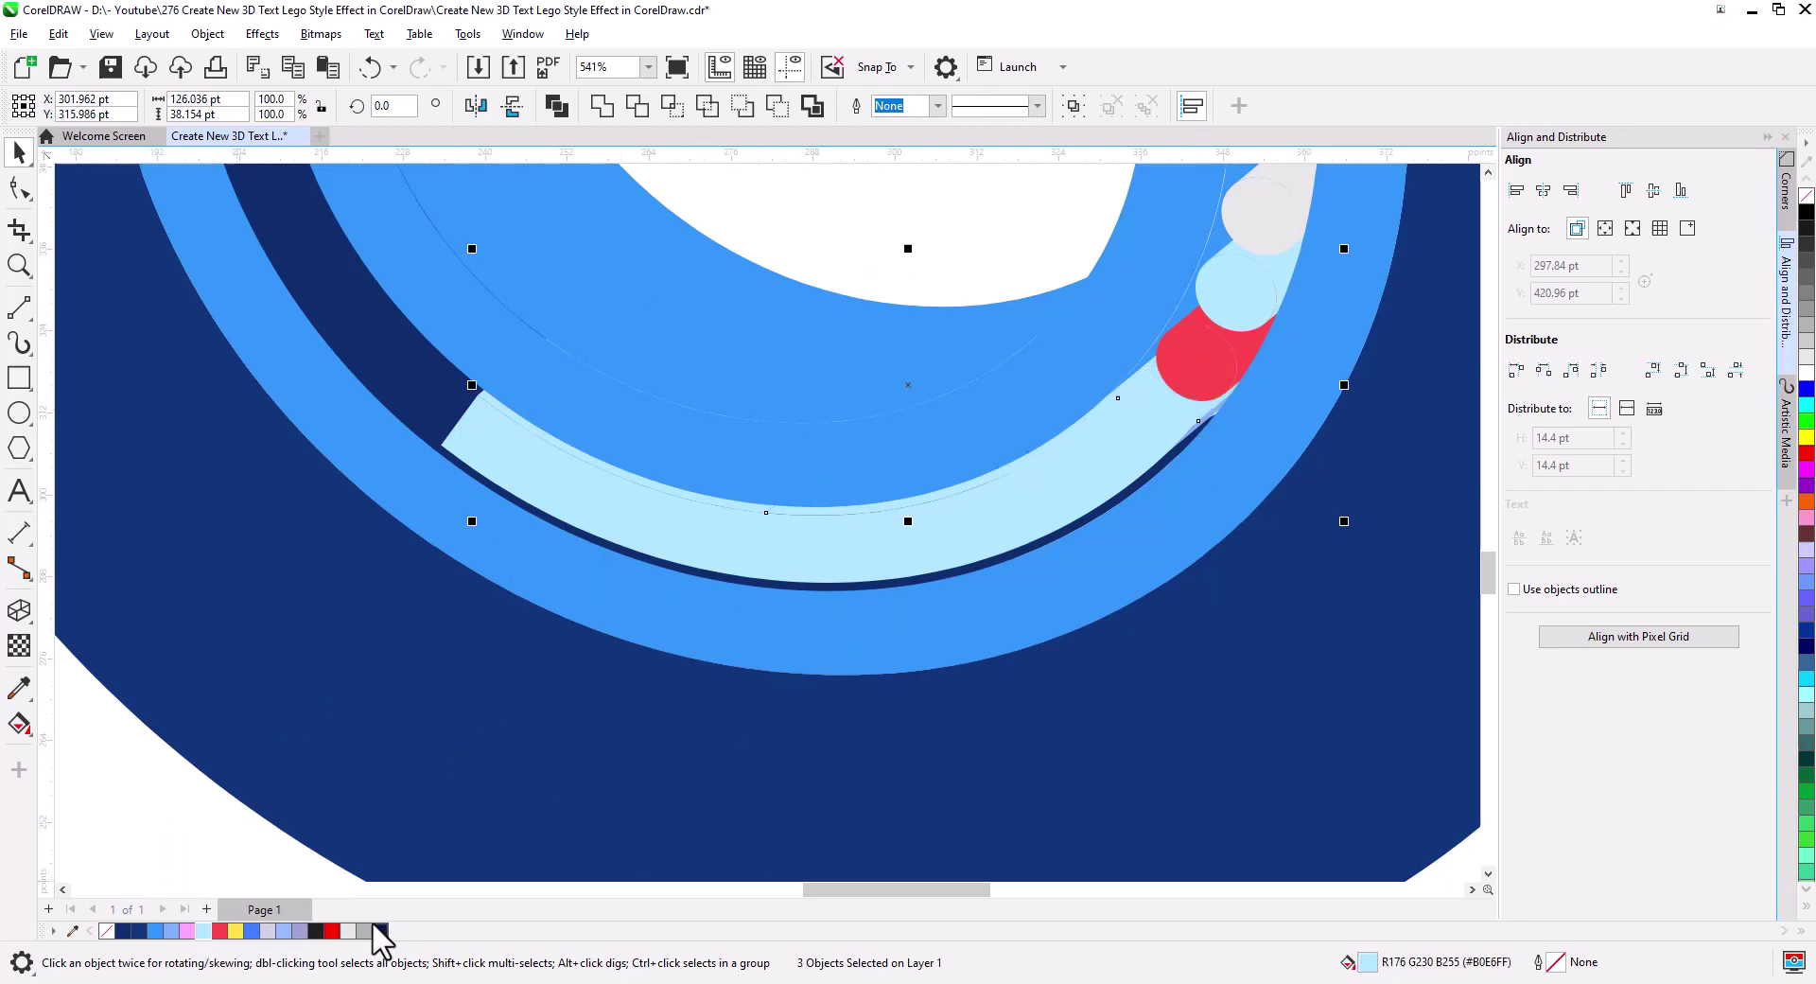
double_click(1368, 962)
left_click(1072, 745)
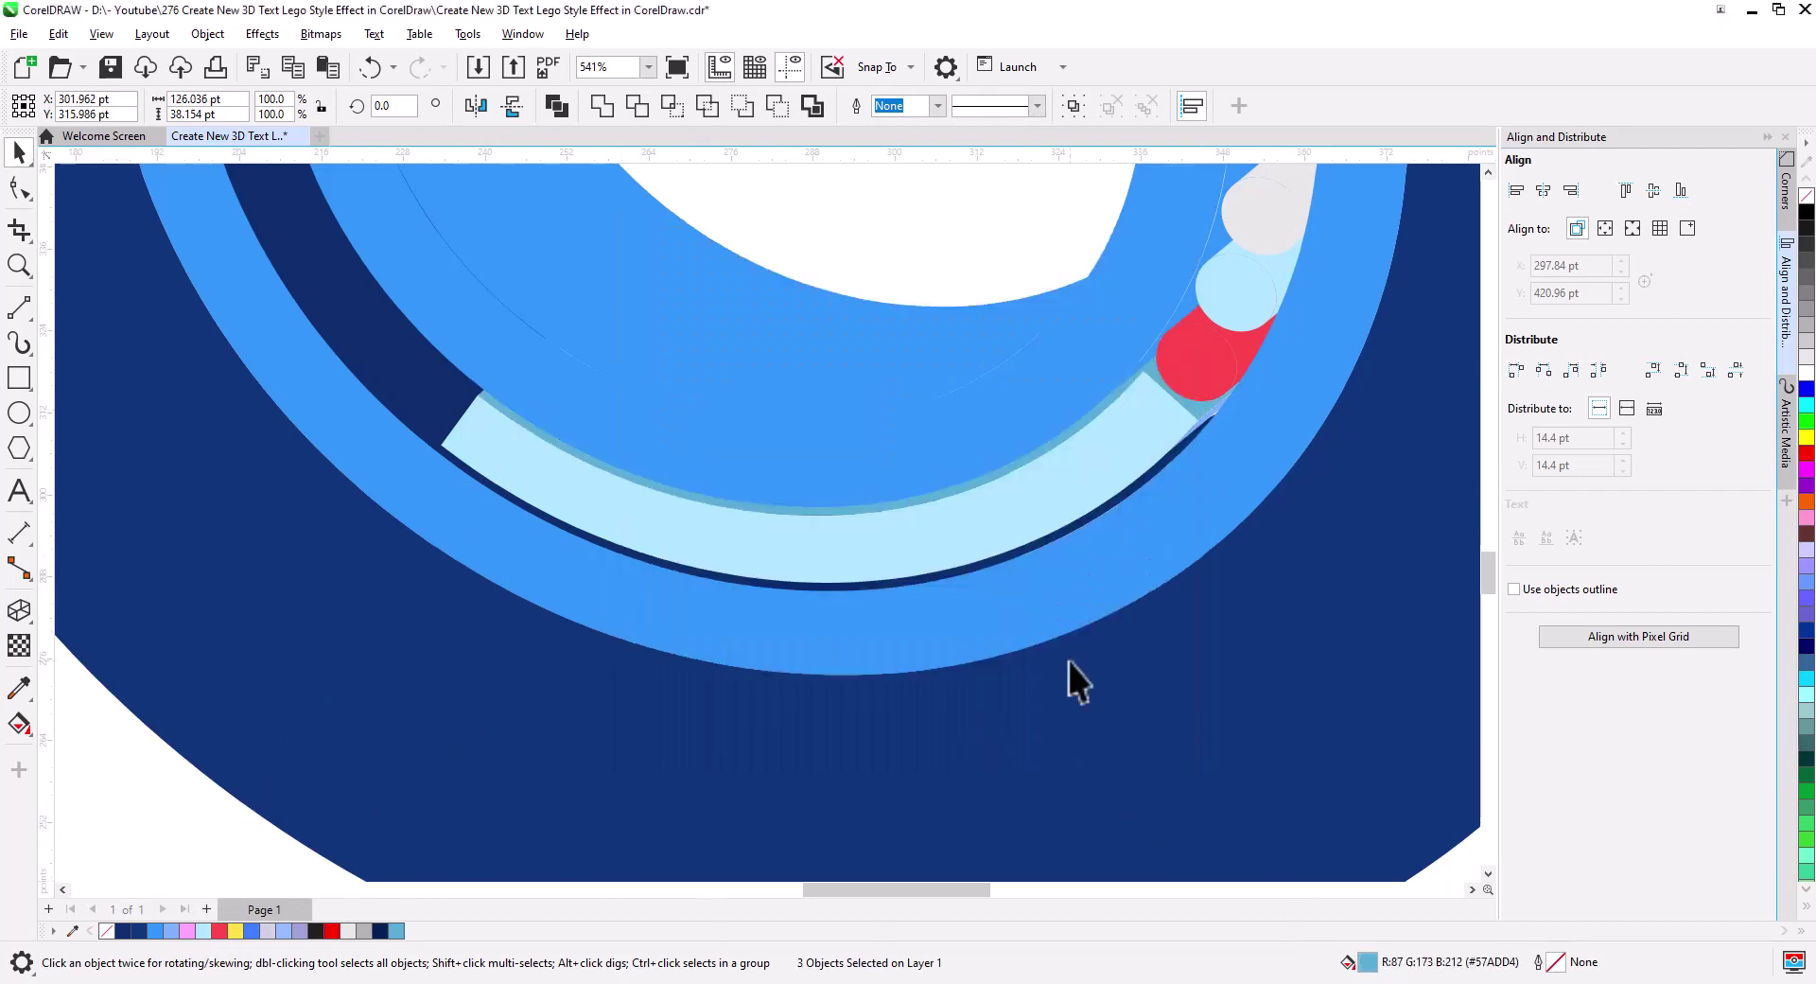
- Add shaded fountain fills to the red and grey studs
left_click_drag(1069, 660, 1037, 721)
left_click(19, 724)
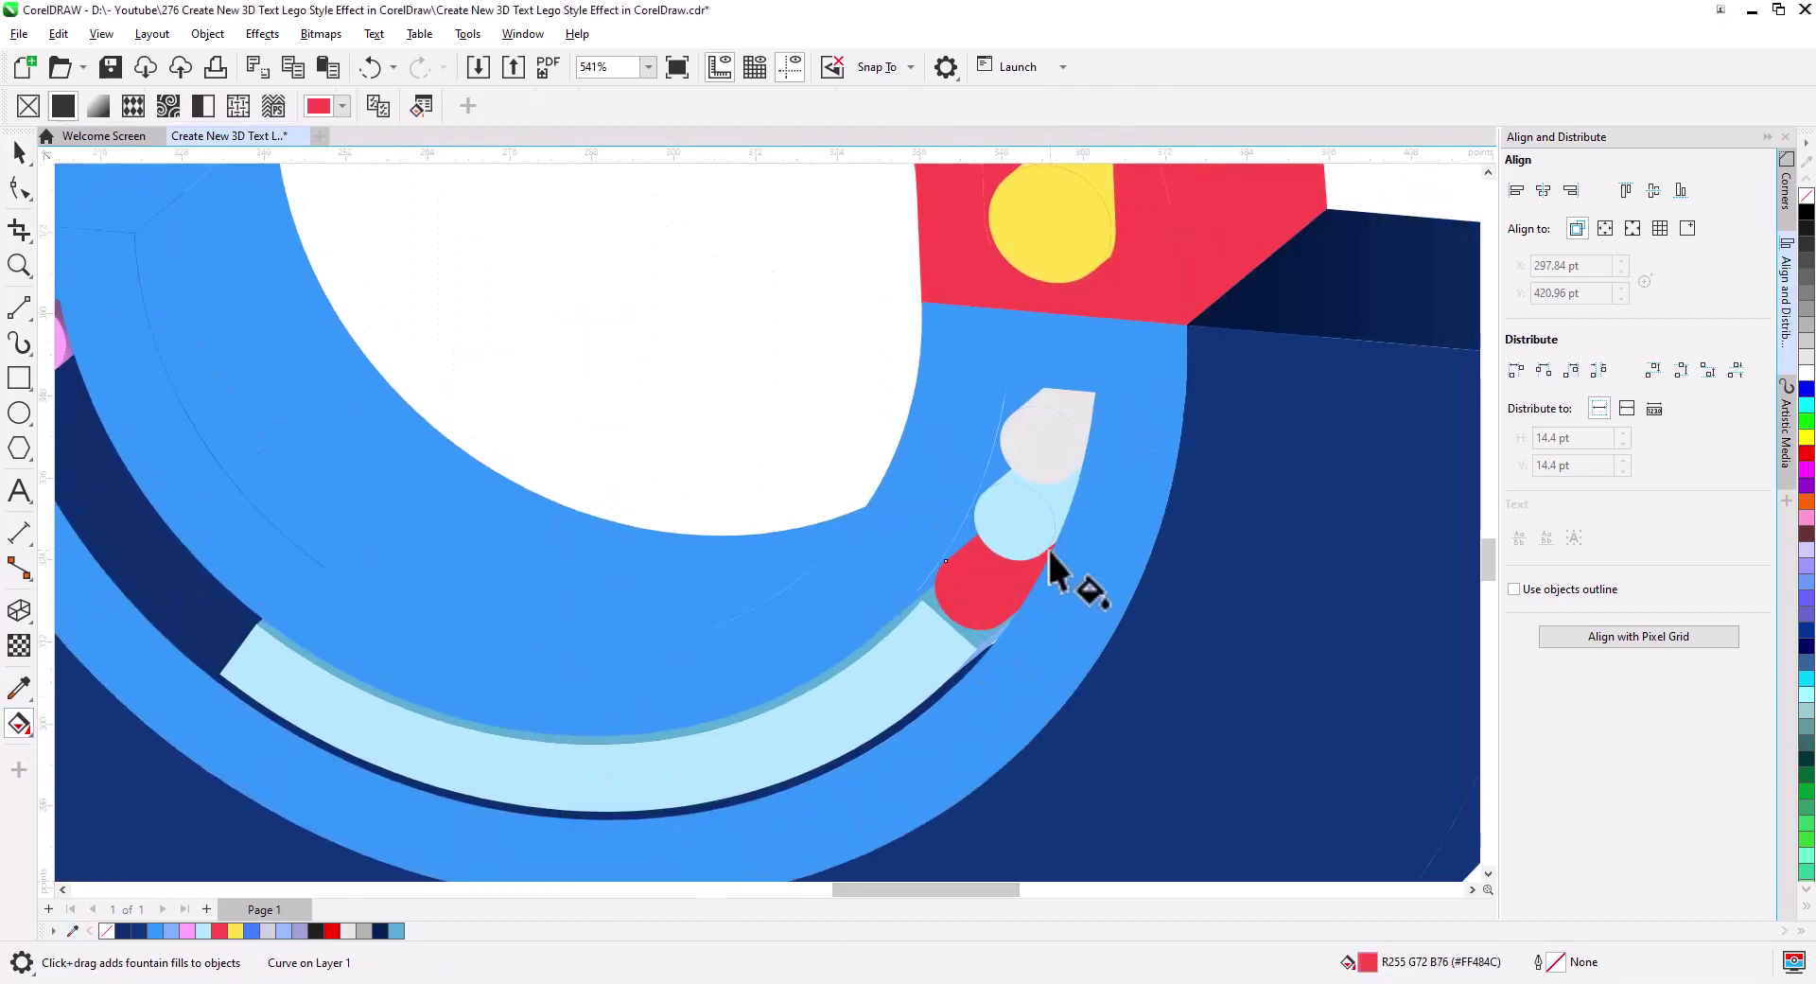
mouse_move(1047, 547)
left_mouse_down()
mouse_move(985, 594)
mouse_move(1050, 551)
mouse_move(1091, 458)
left_mouse_up()
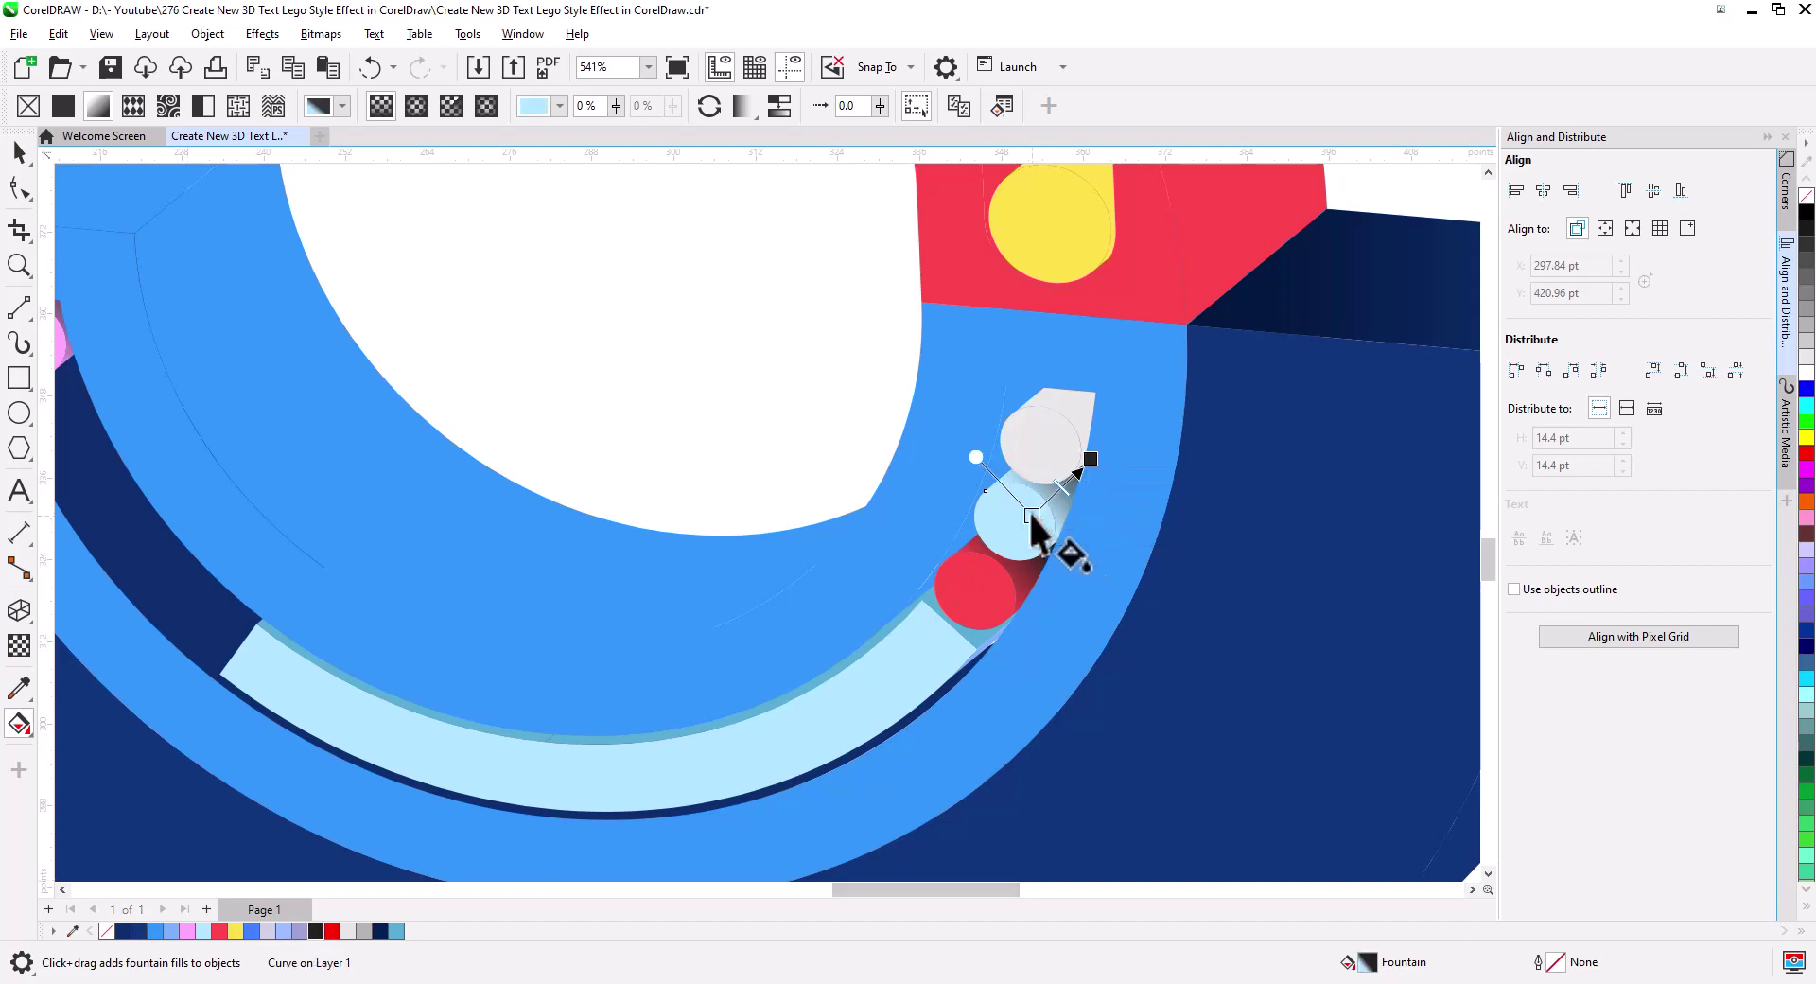
left_click_drag(1050, 434, 1099, 397)
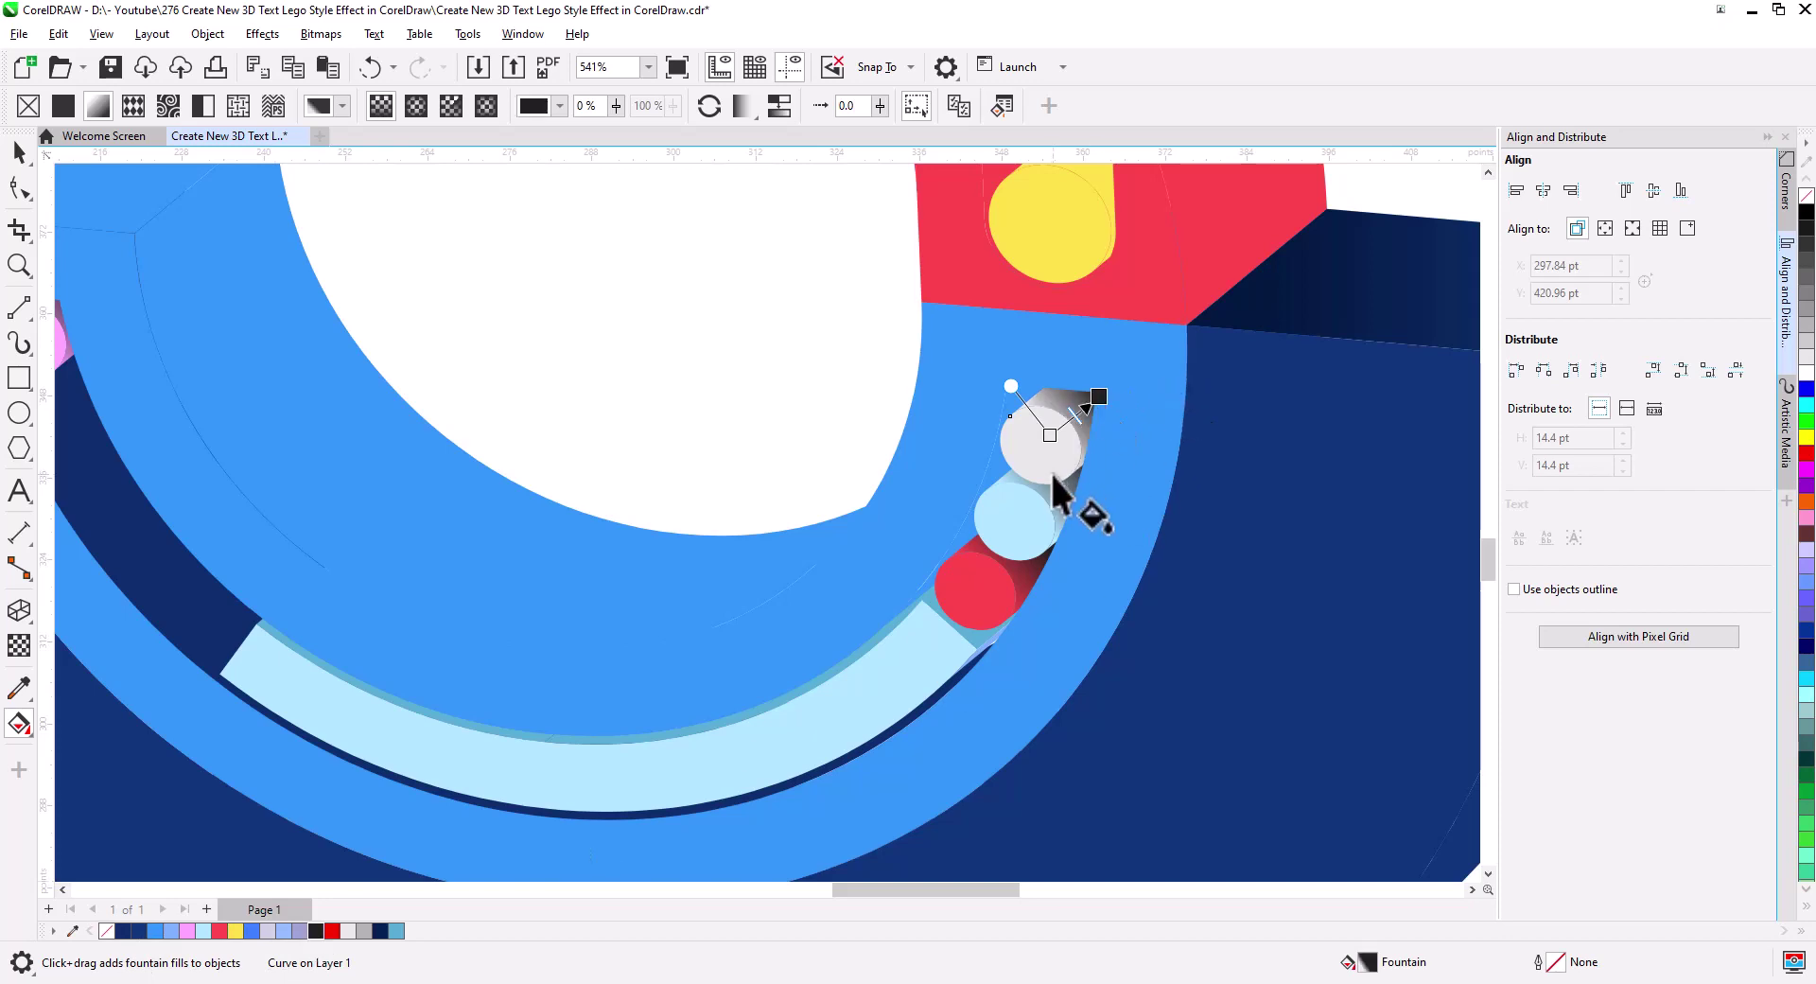
scroll(1034, 600, "down", 1)
scroll(1046, 667, "down", 1)
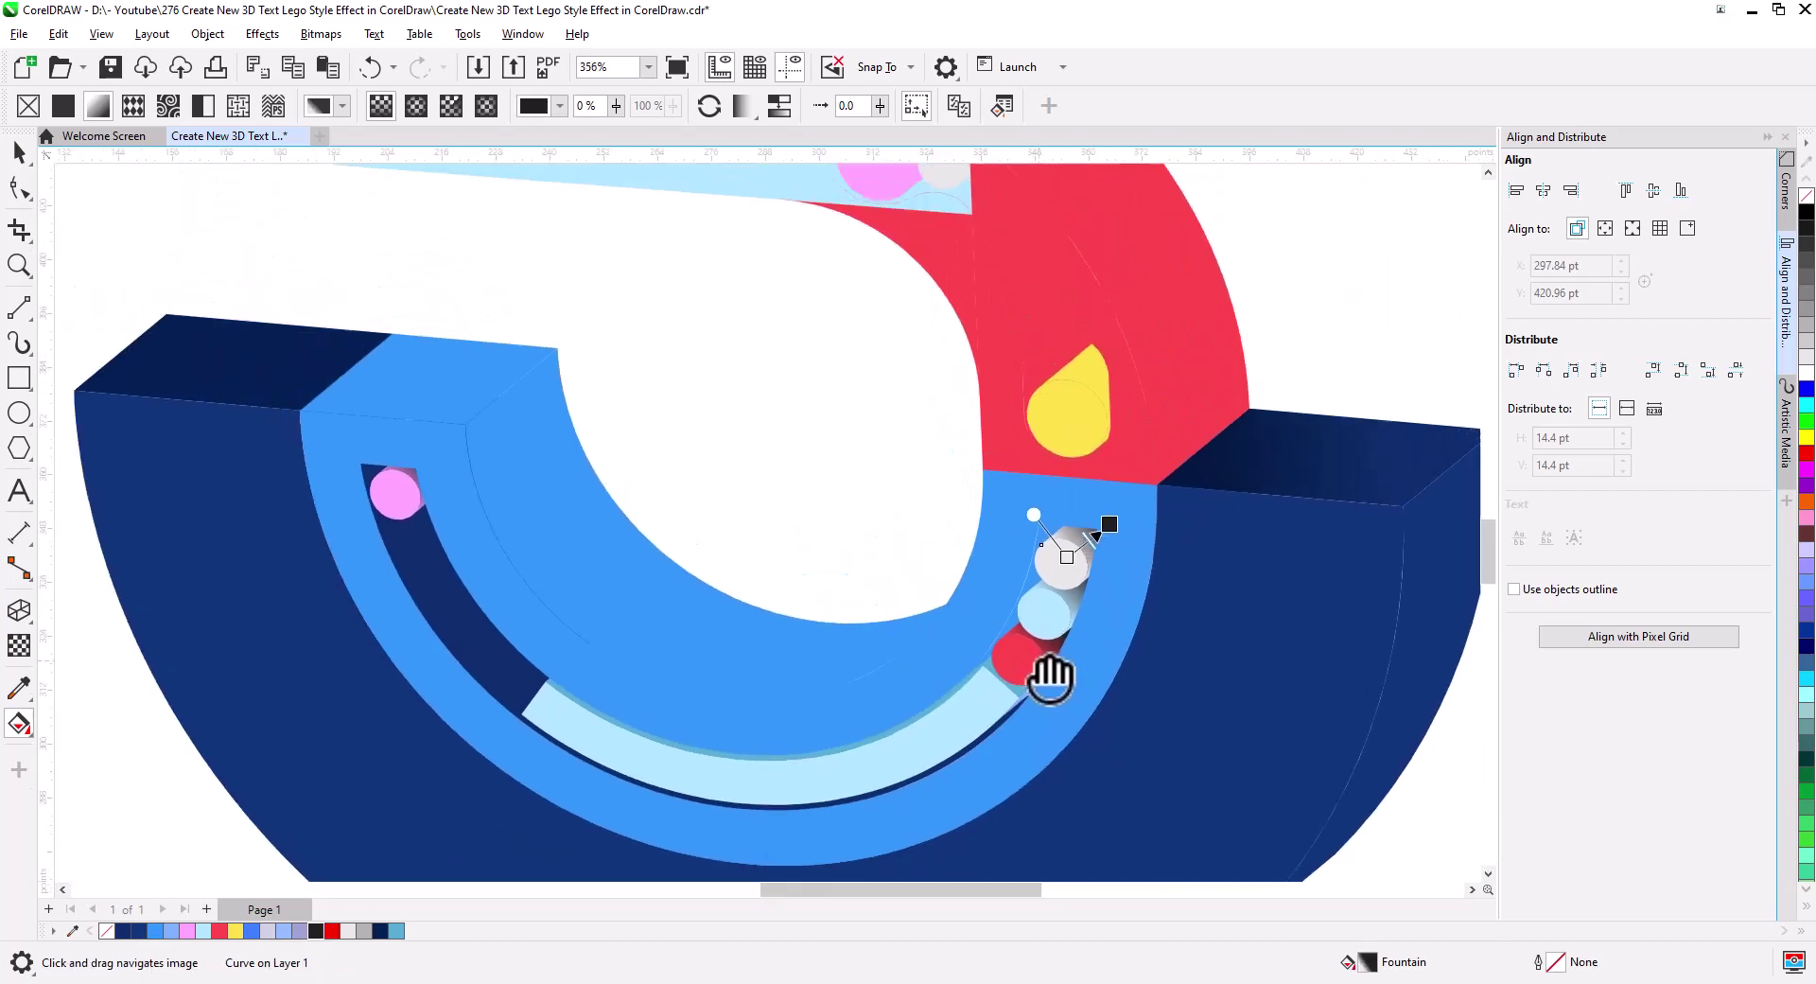
left_click(19, 152)
- Give the bowl's top face a fountain fill from blue to a deeper blue
left_click(467, 383)
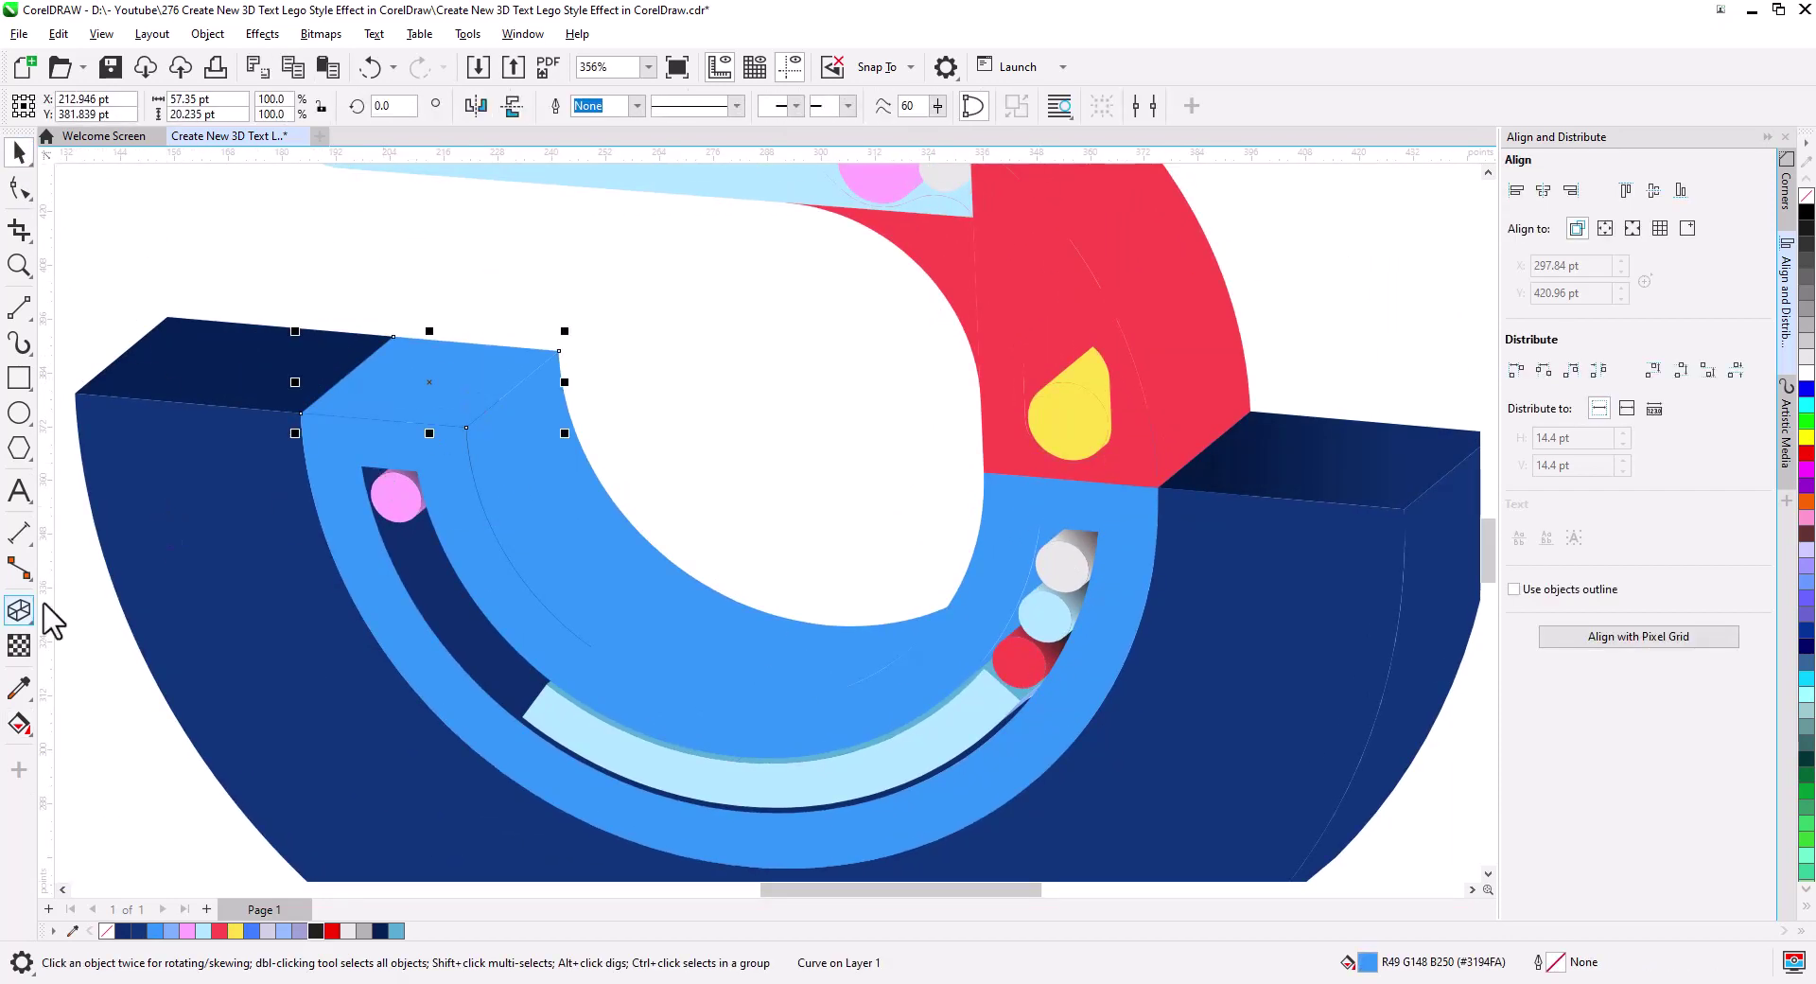
left_click(19, 724)
left_click_drag(390, 415, 365, 405)
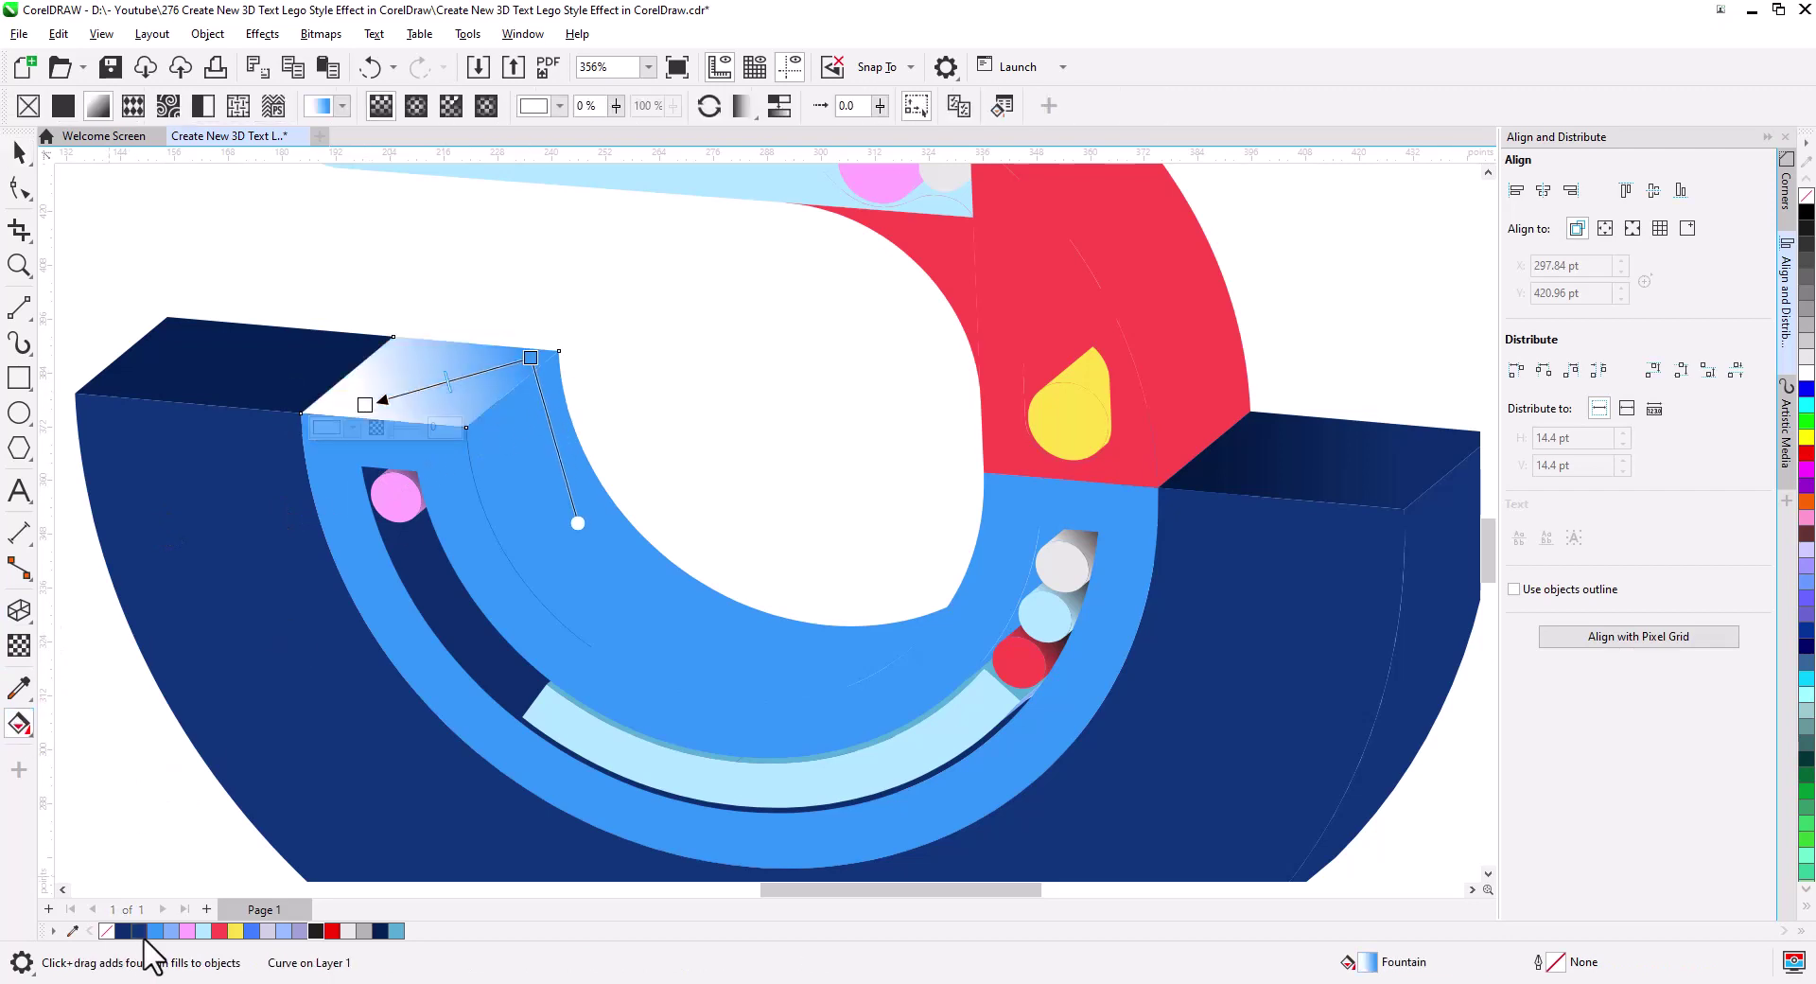
left_click(365, 407)
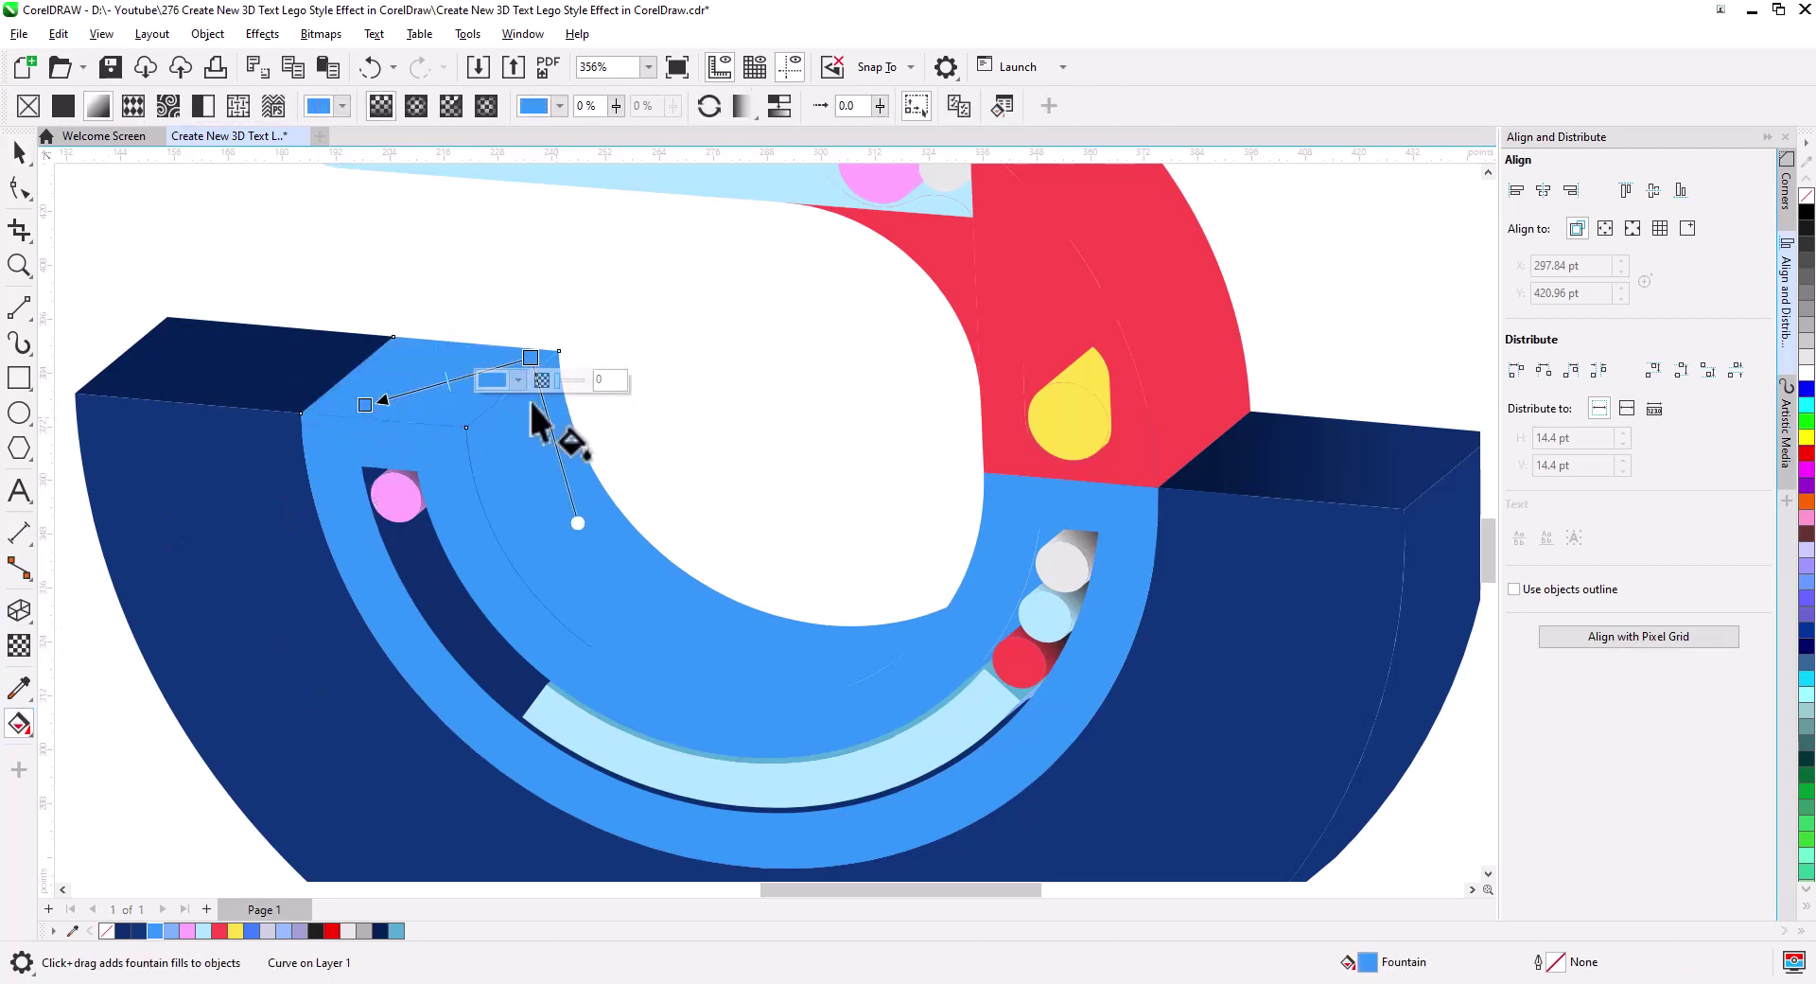
left_click(517, 379)
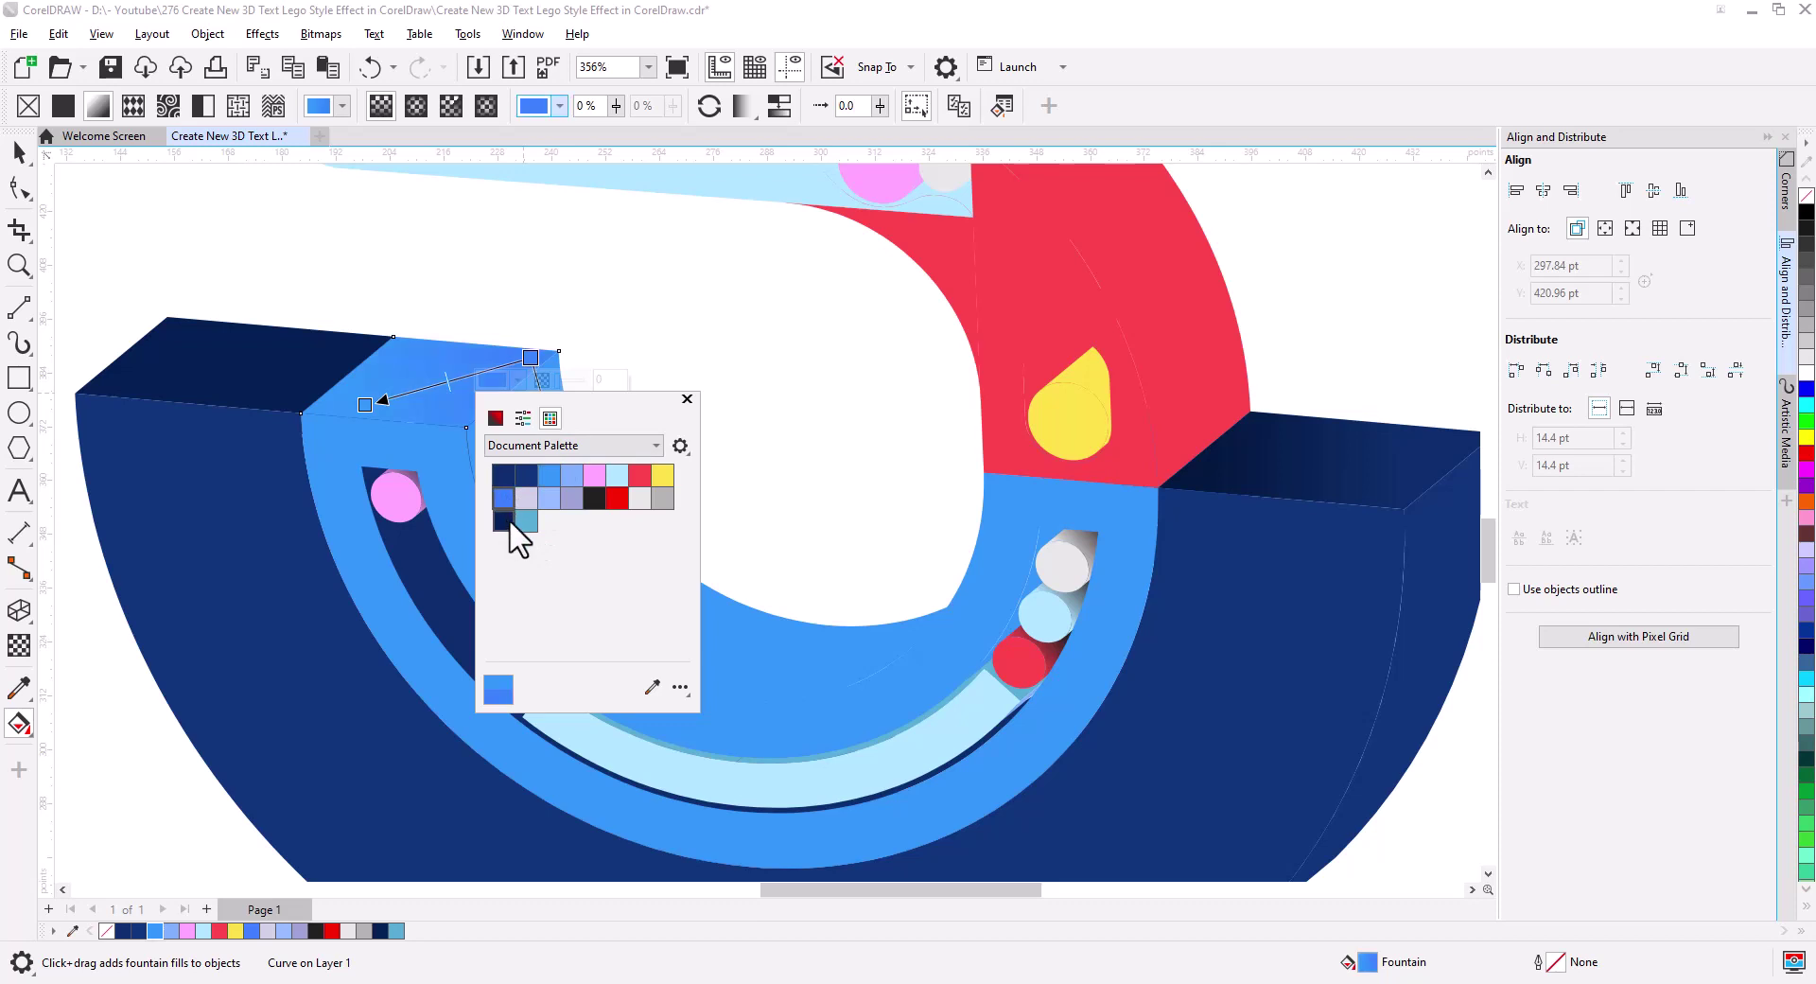
left_click(495, 417)
left_click_drag(586, 466, 592, 495)
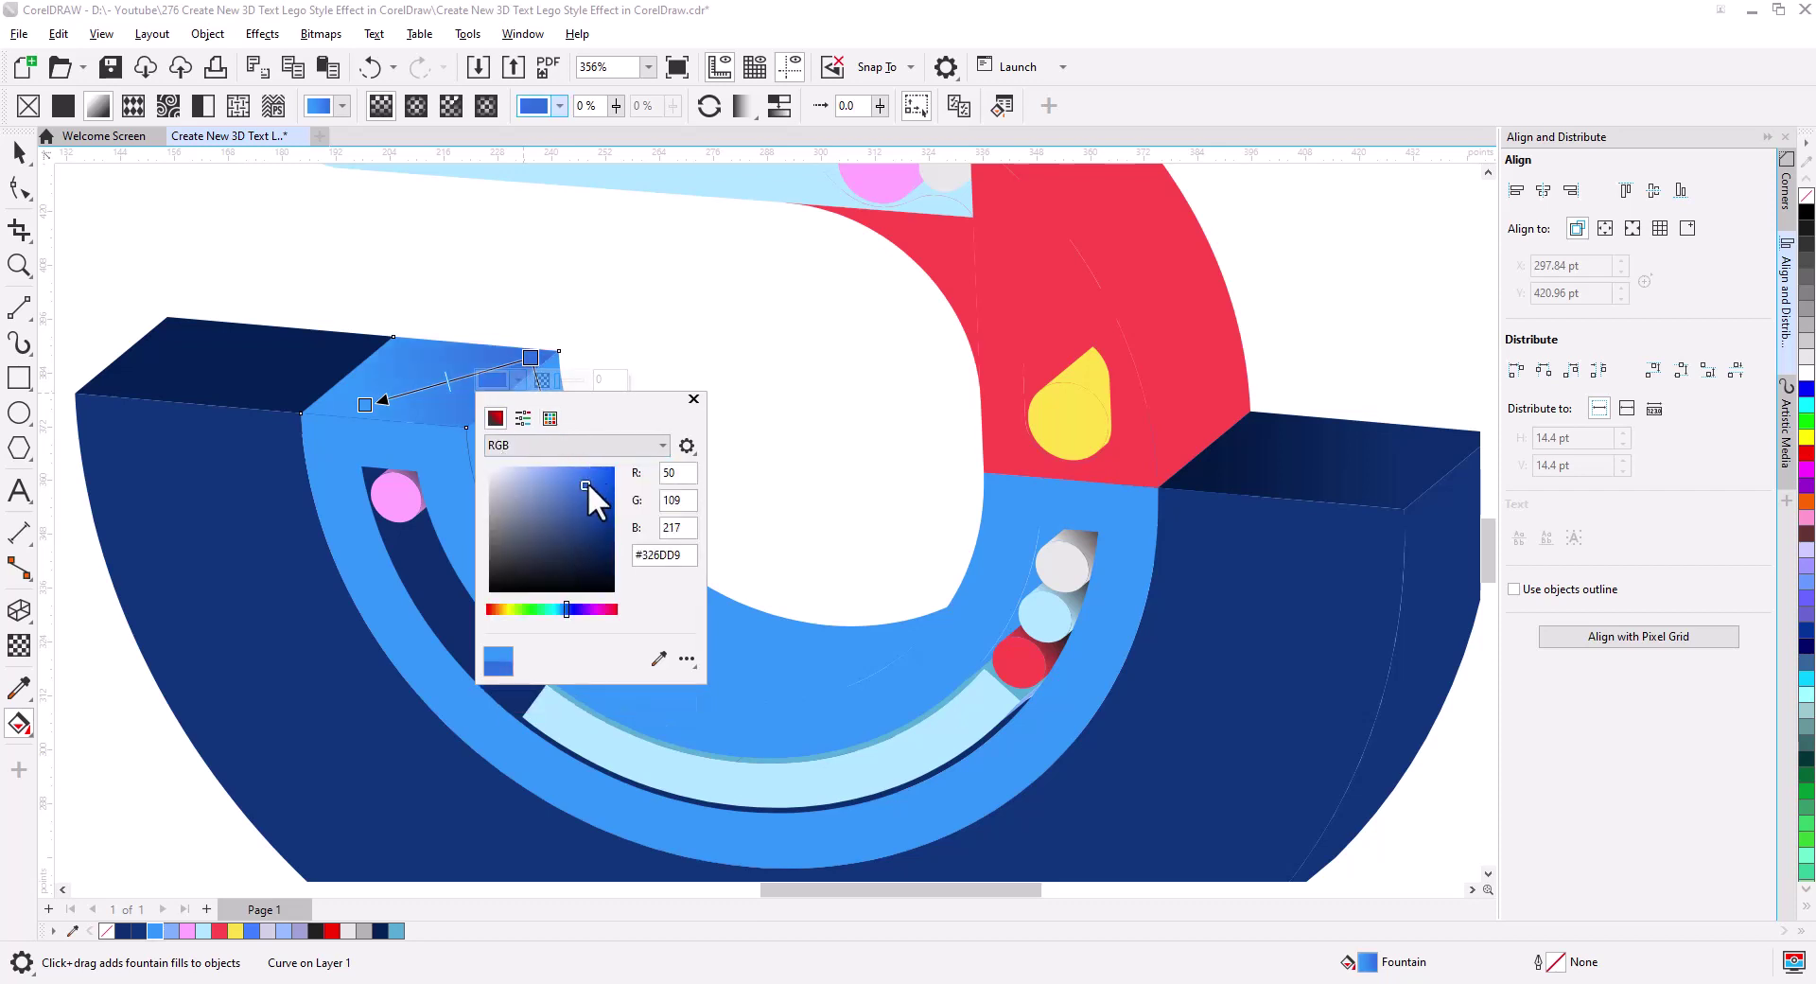
key("Escape")
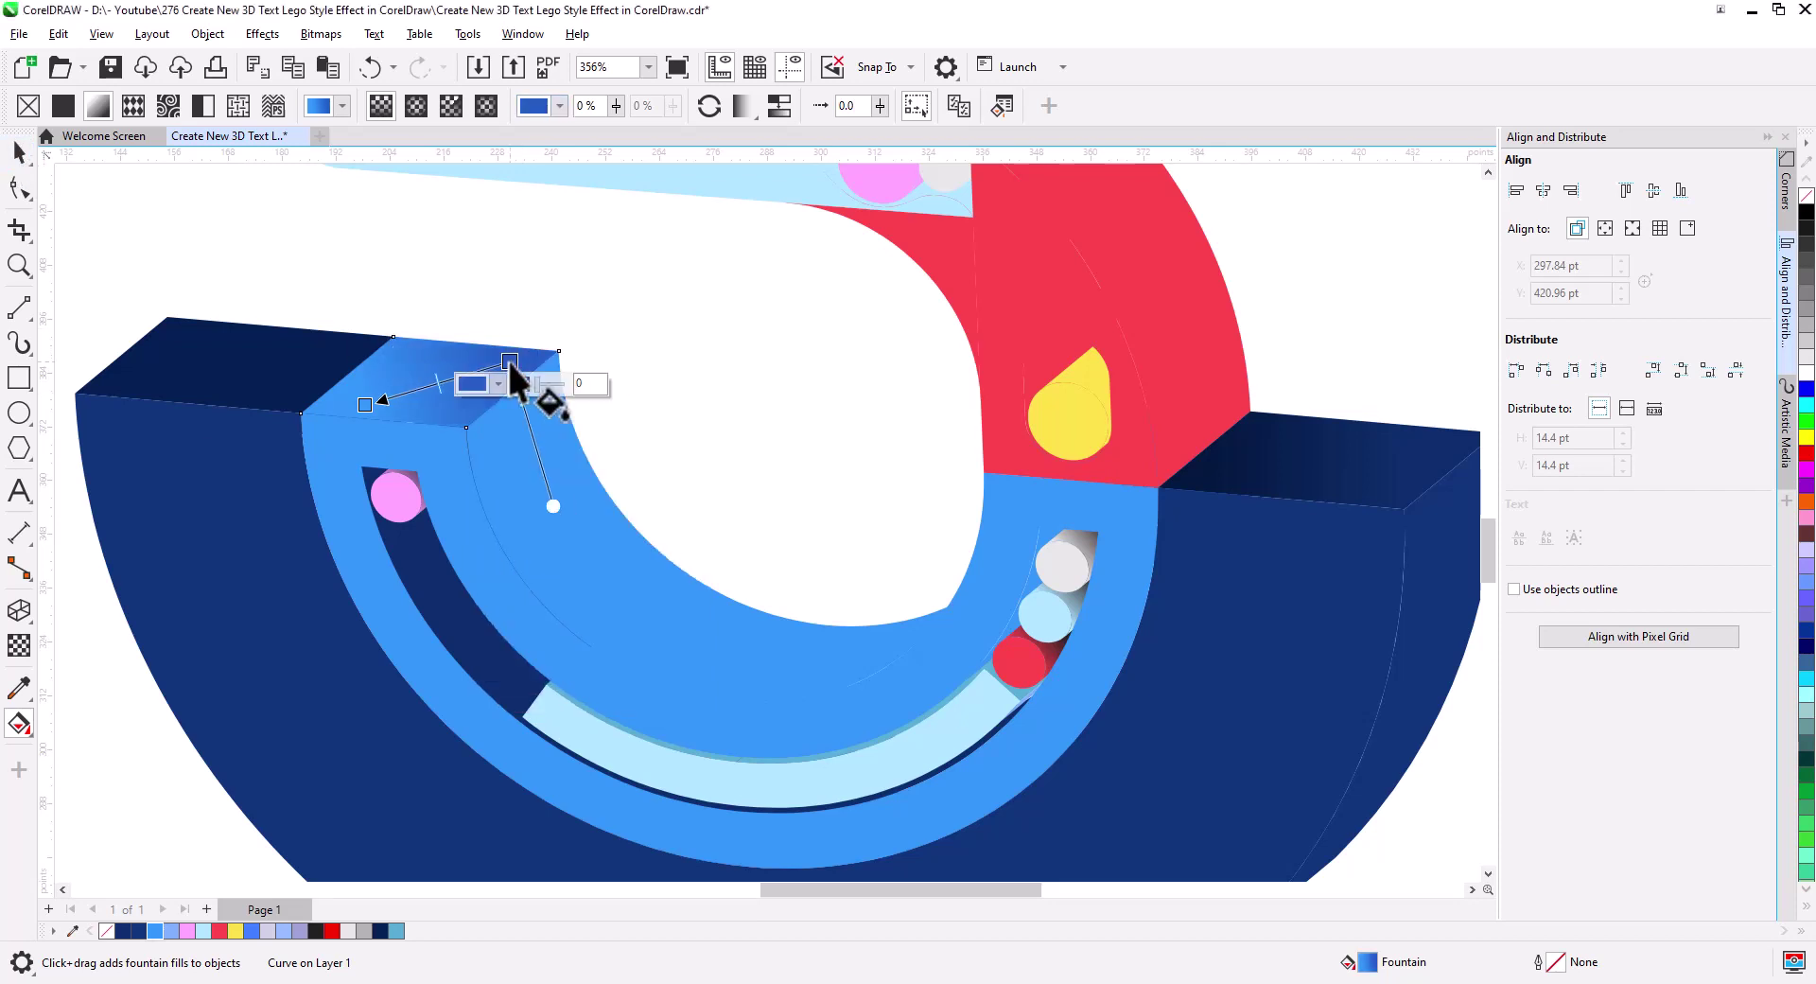
key("space")
- Copy the top face's fill onto the inner curved face and redirect its gradient downward
left_click(58, 33)
left_click(151, 214)
left_click(932, 527)
left_click(484, 445)
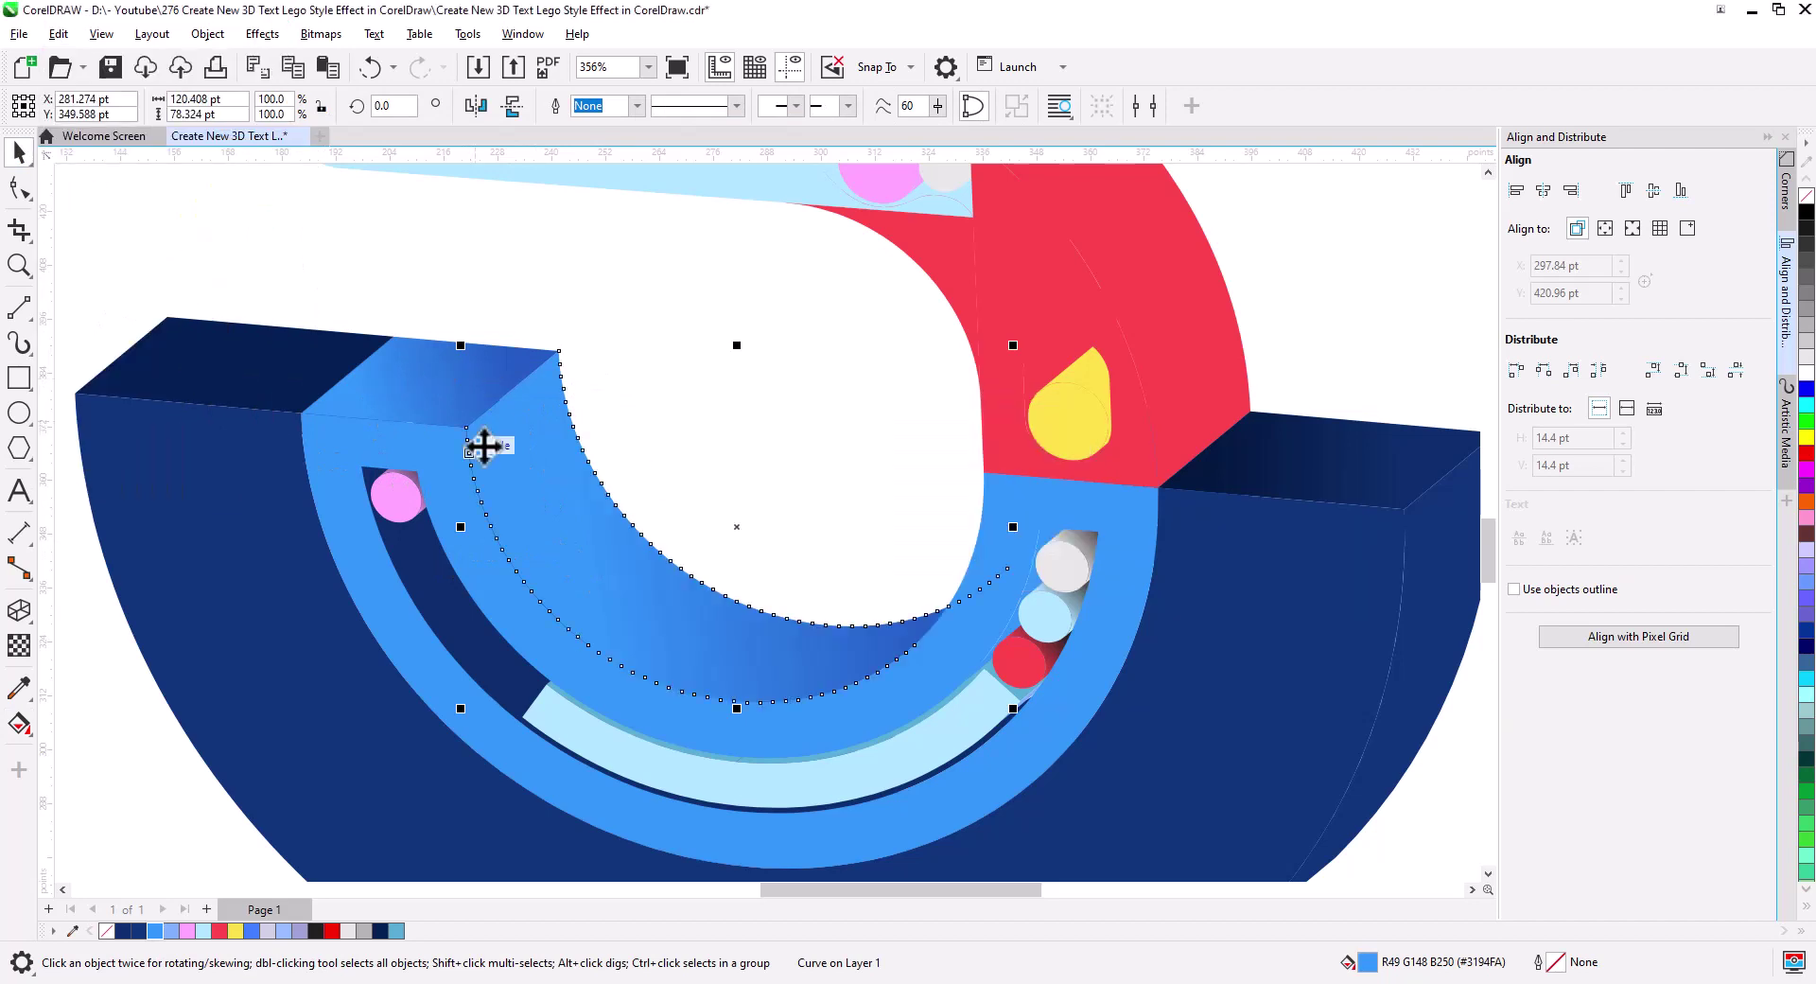
key("g")
left_click_drag(904, 446, 716, 548)
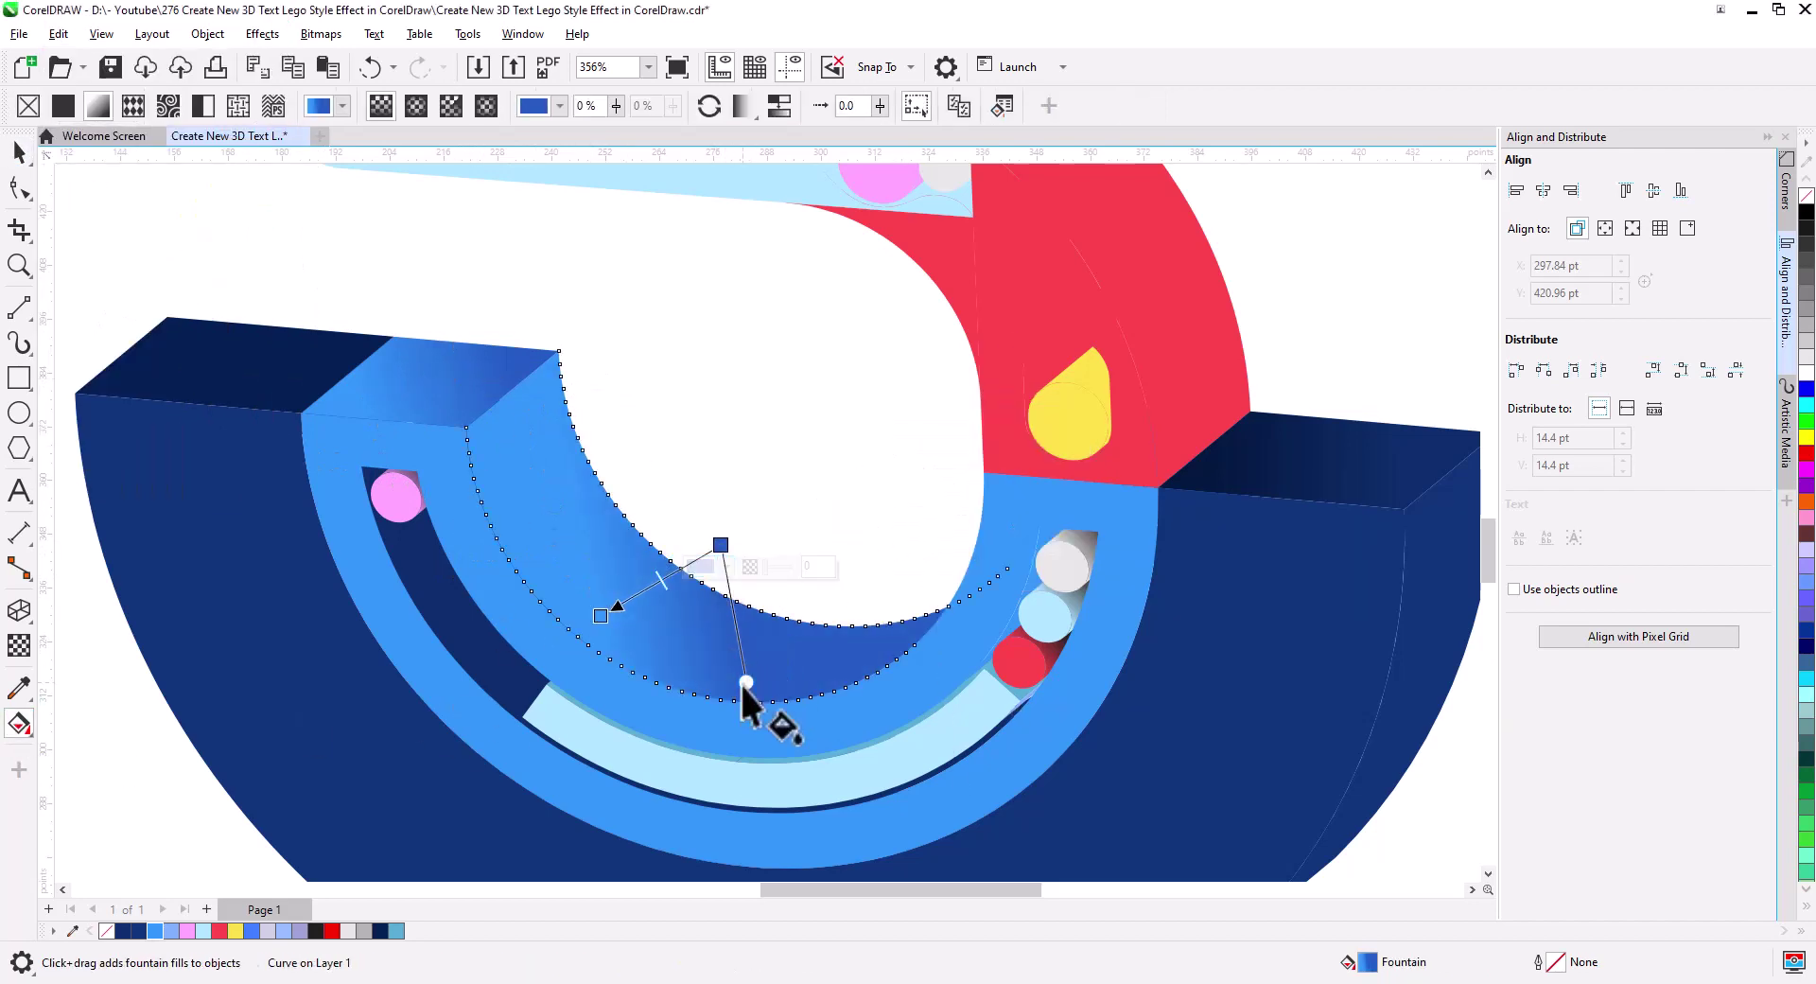
left_click_drag(750, 697, 820, 639)
left_click_drag(600, 615, 572, 608)
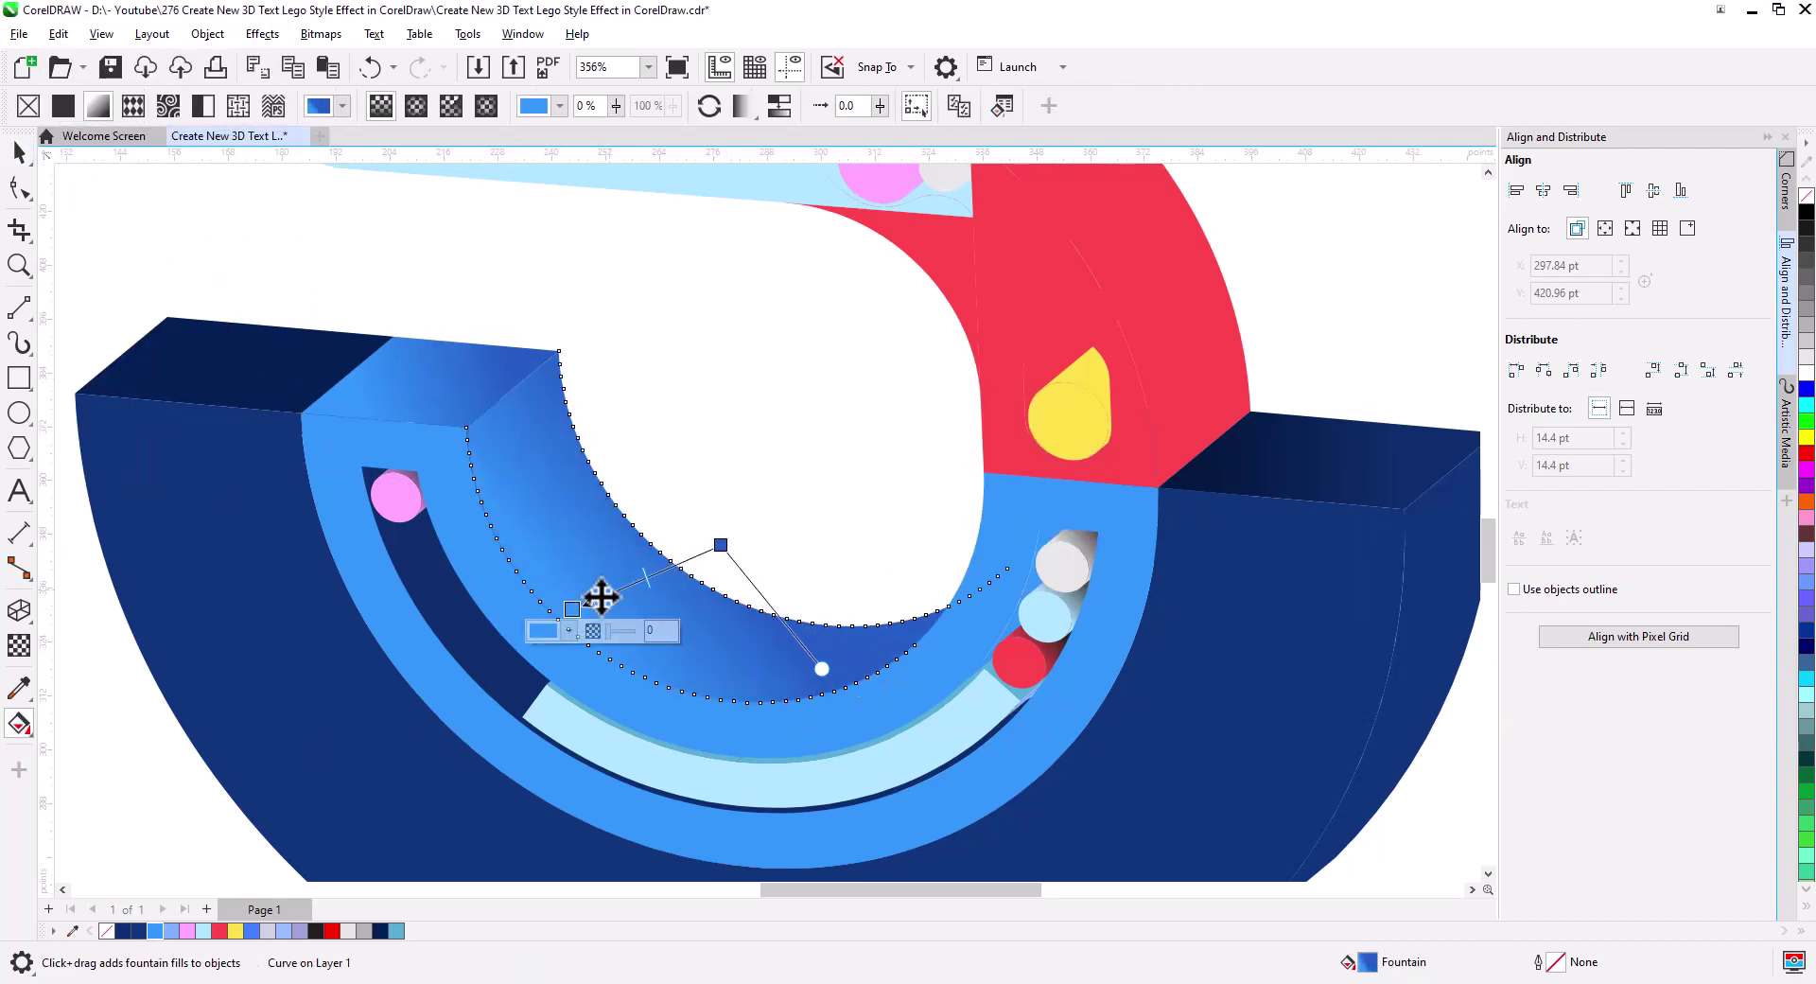
key("space")
key("Escape")
scroll(803, 529, "down", 2)
scroll(467, 559, "down", 2)
- Realign the gradient on the shape behind the red stud along the stud
scroll(870, 706, "up", 2)
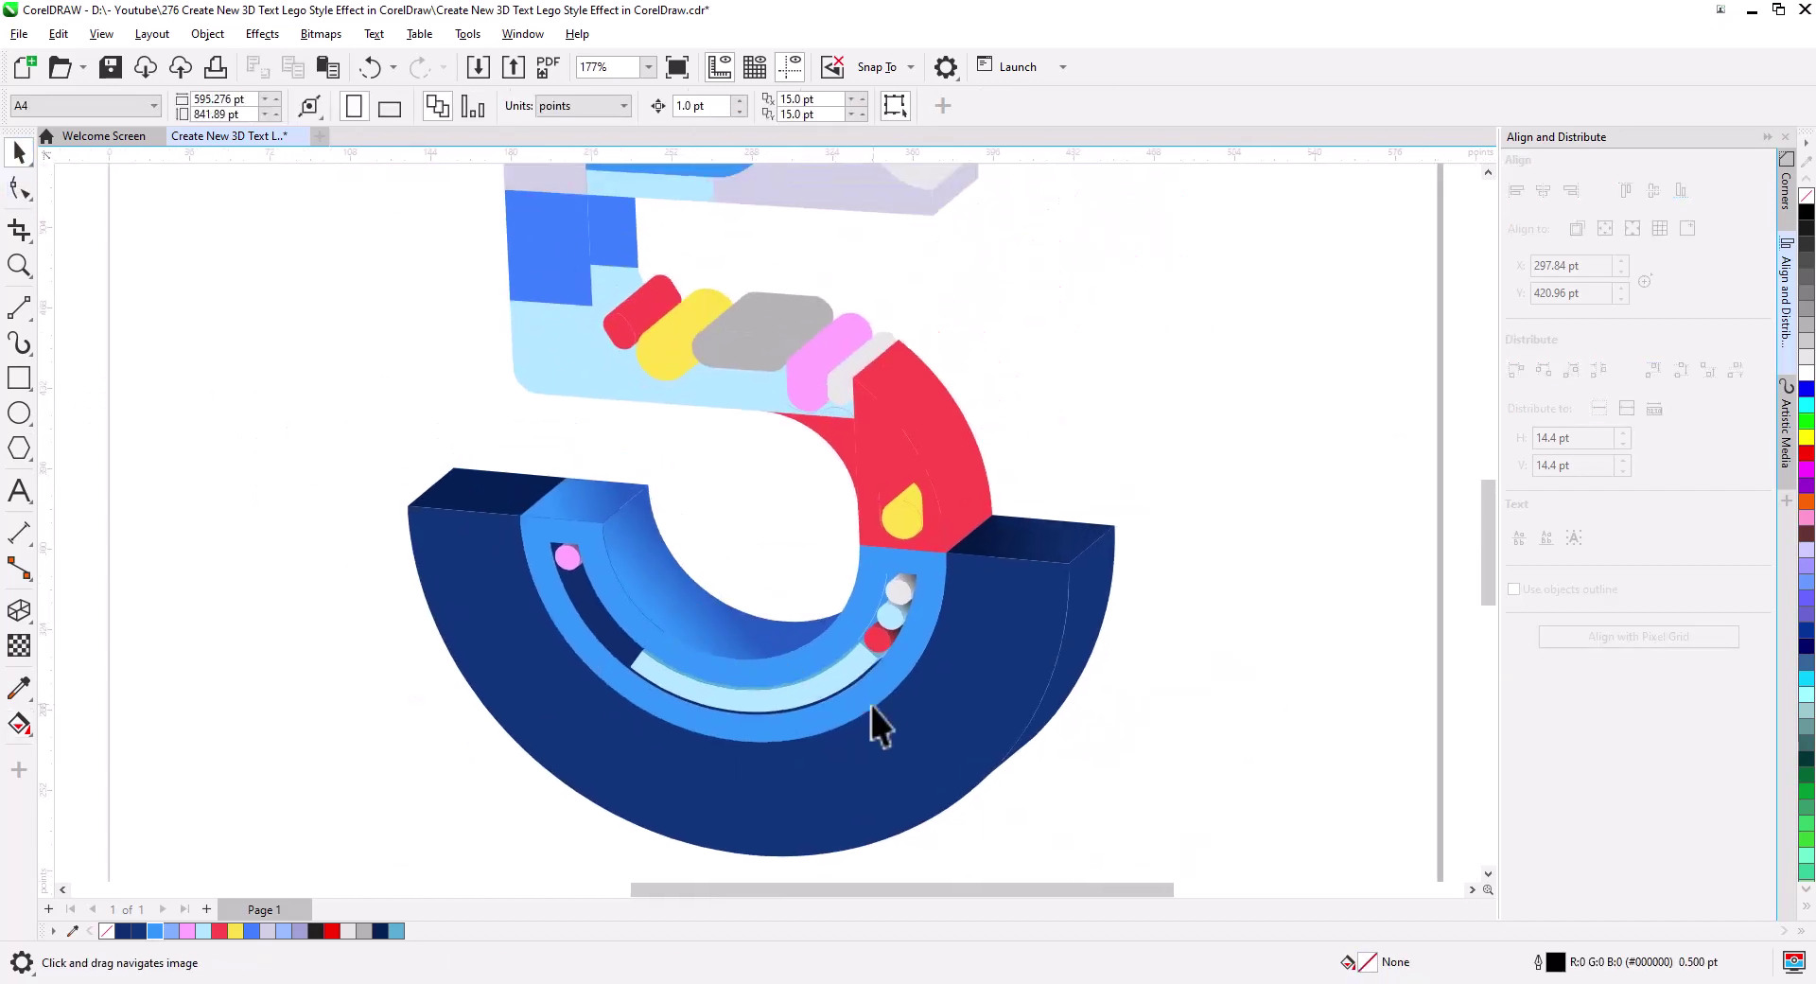
scroll(863, 693, "up", 2)
left_click(801, 672)
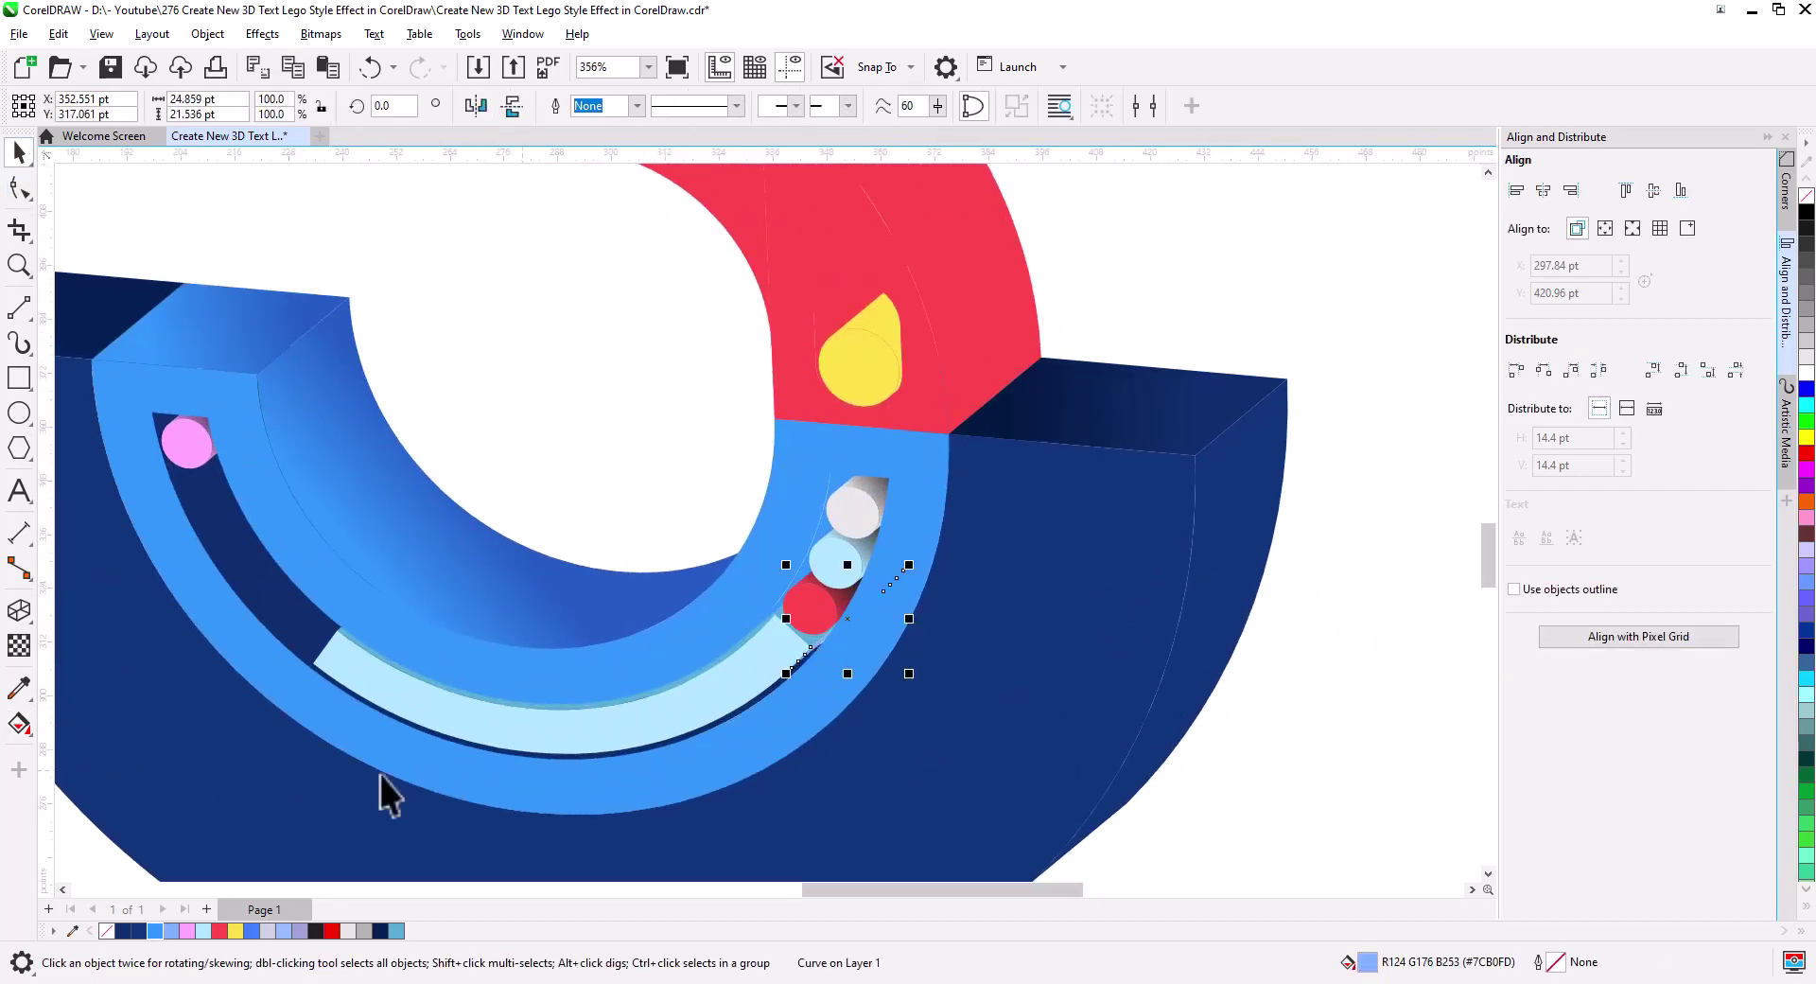
key("g")
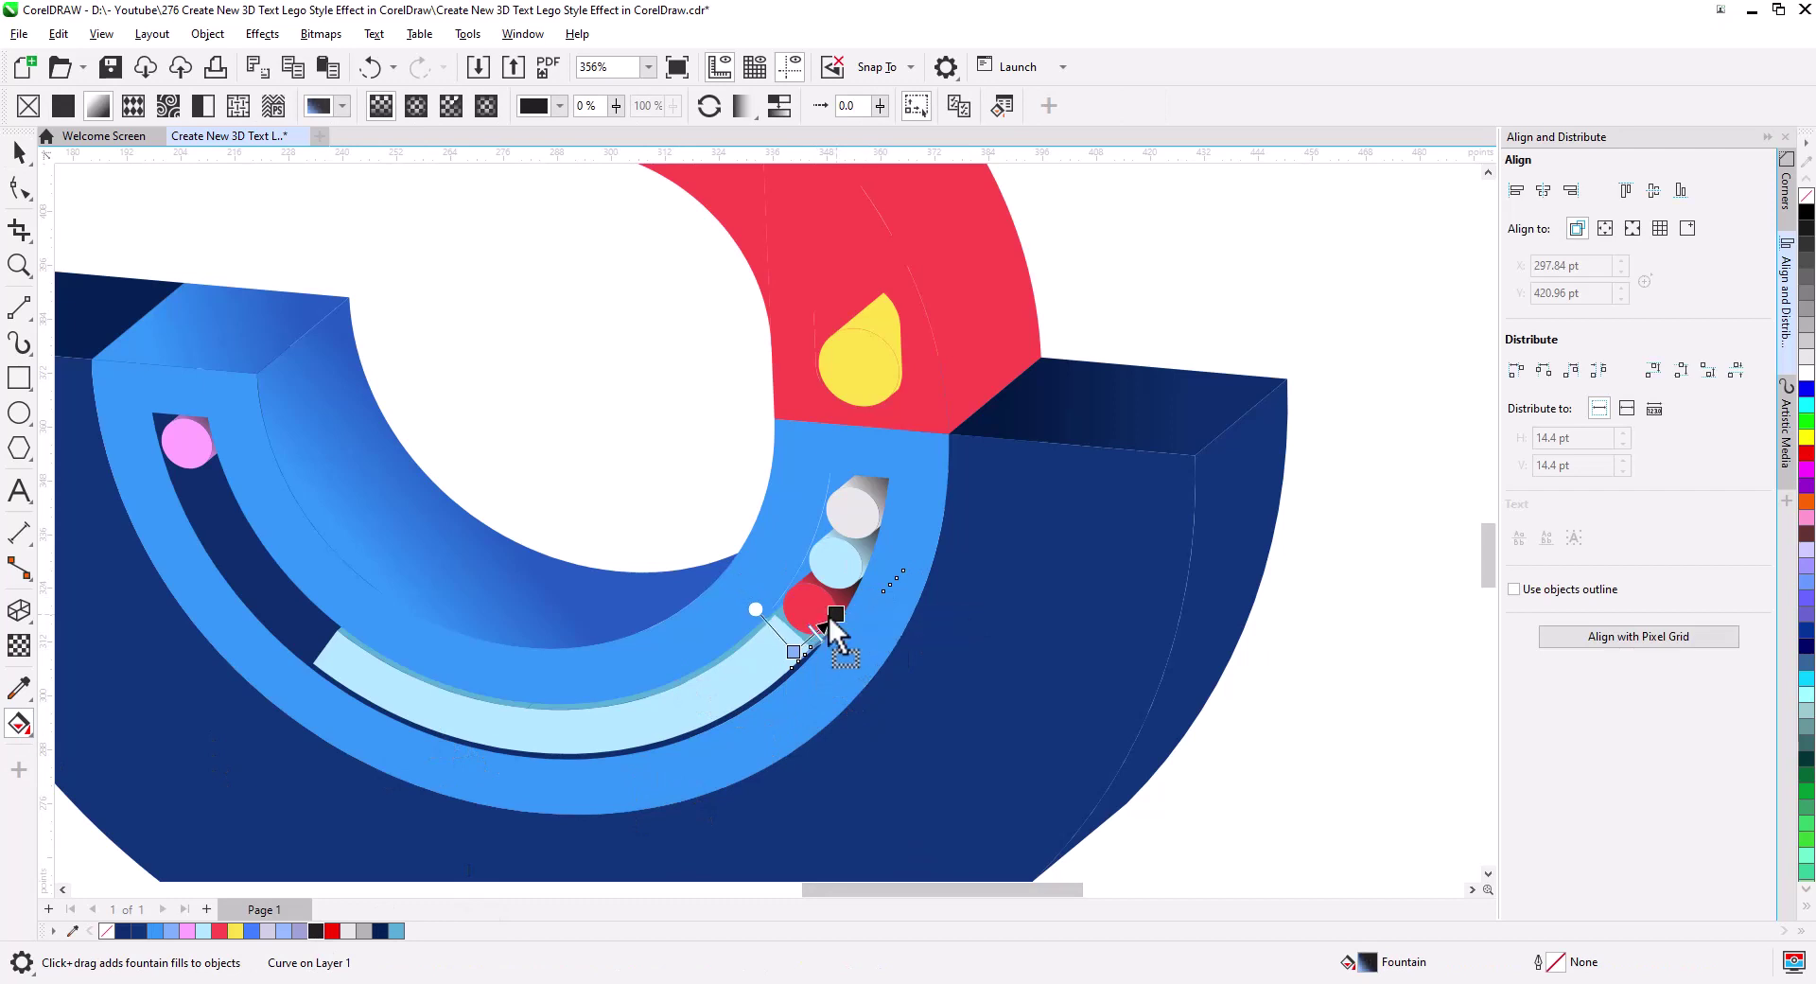
scroll(748, 676, "up", 4)
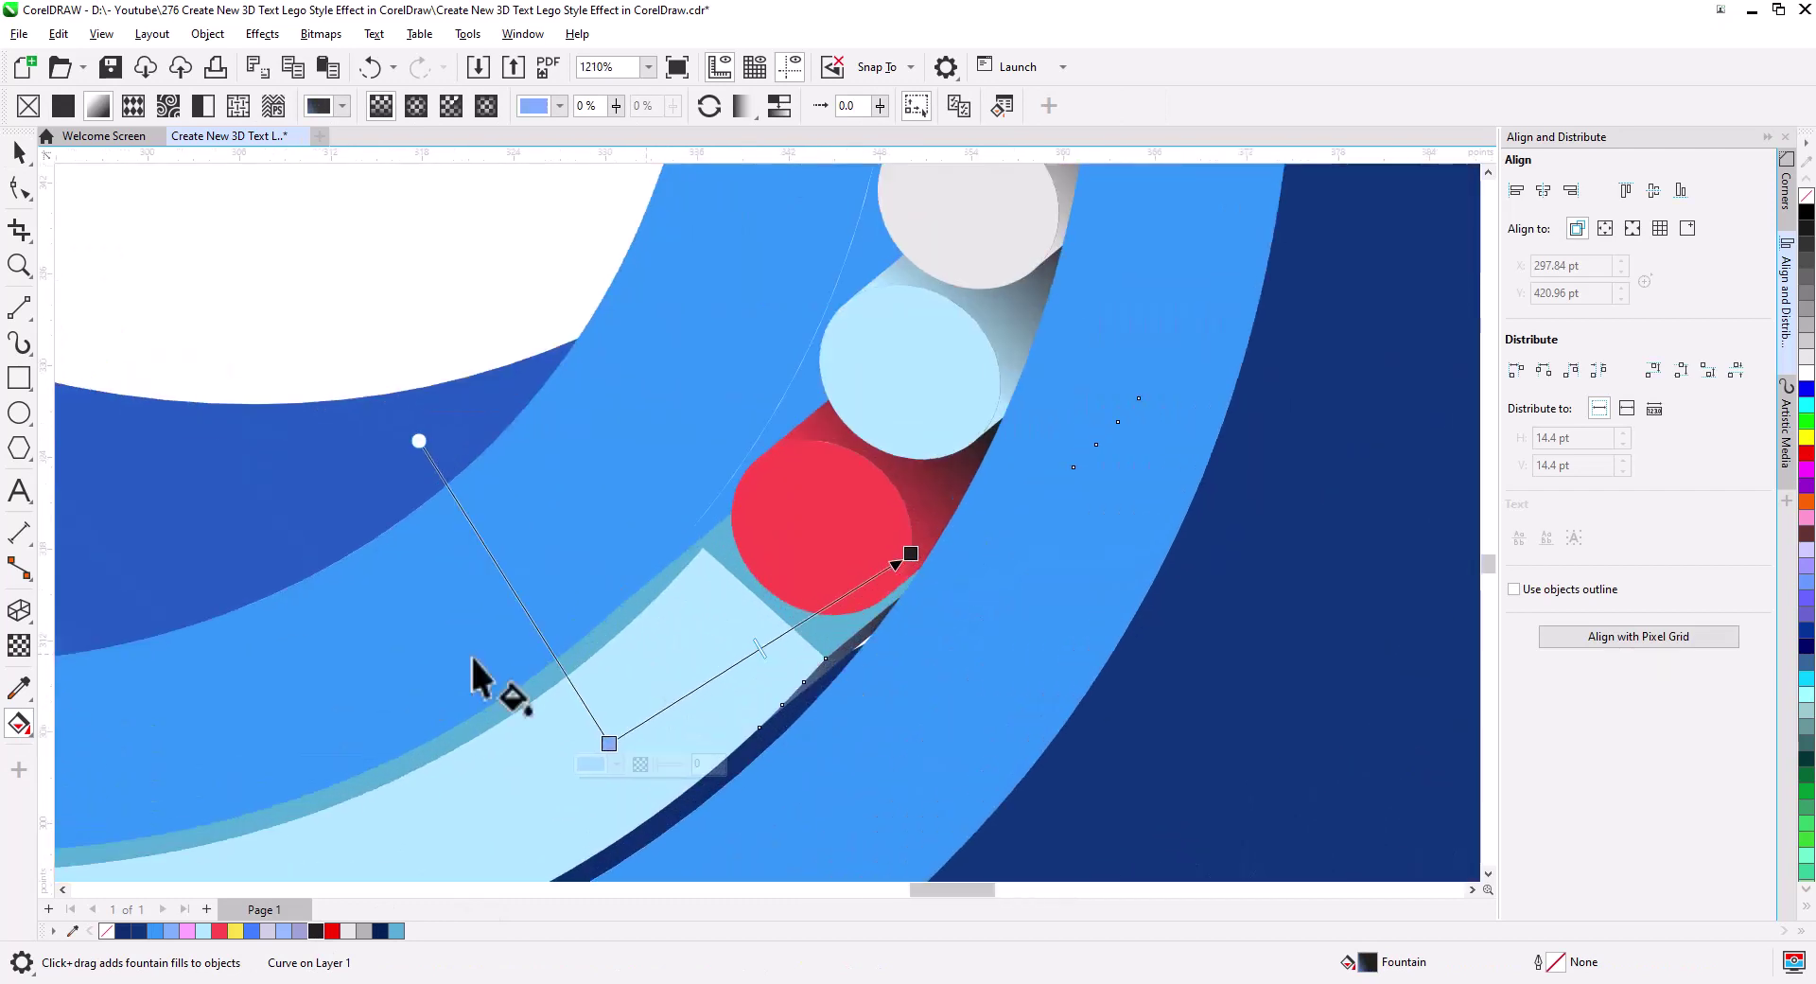
left_click_drag(608, 740, 754, 628)
left_click_drag(903, 556, 906, 508)
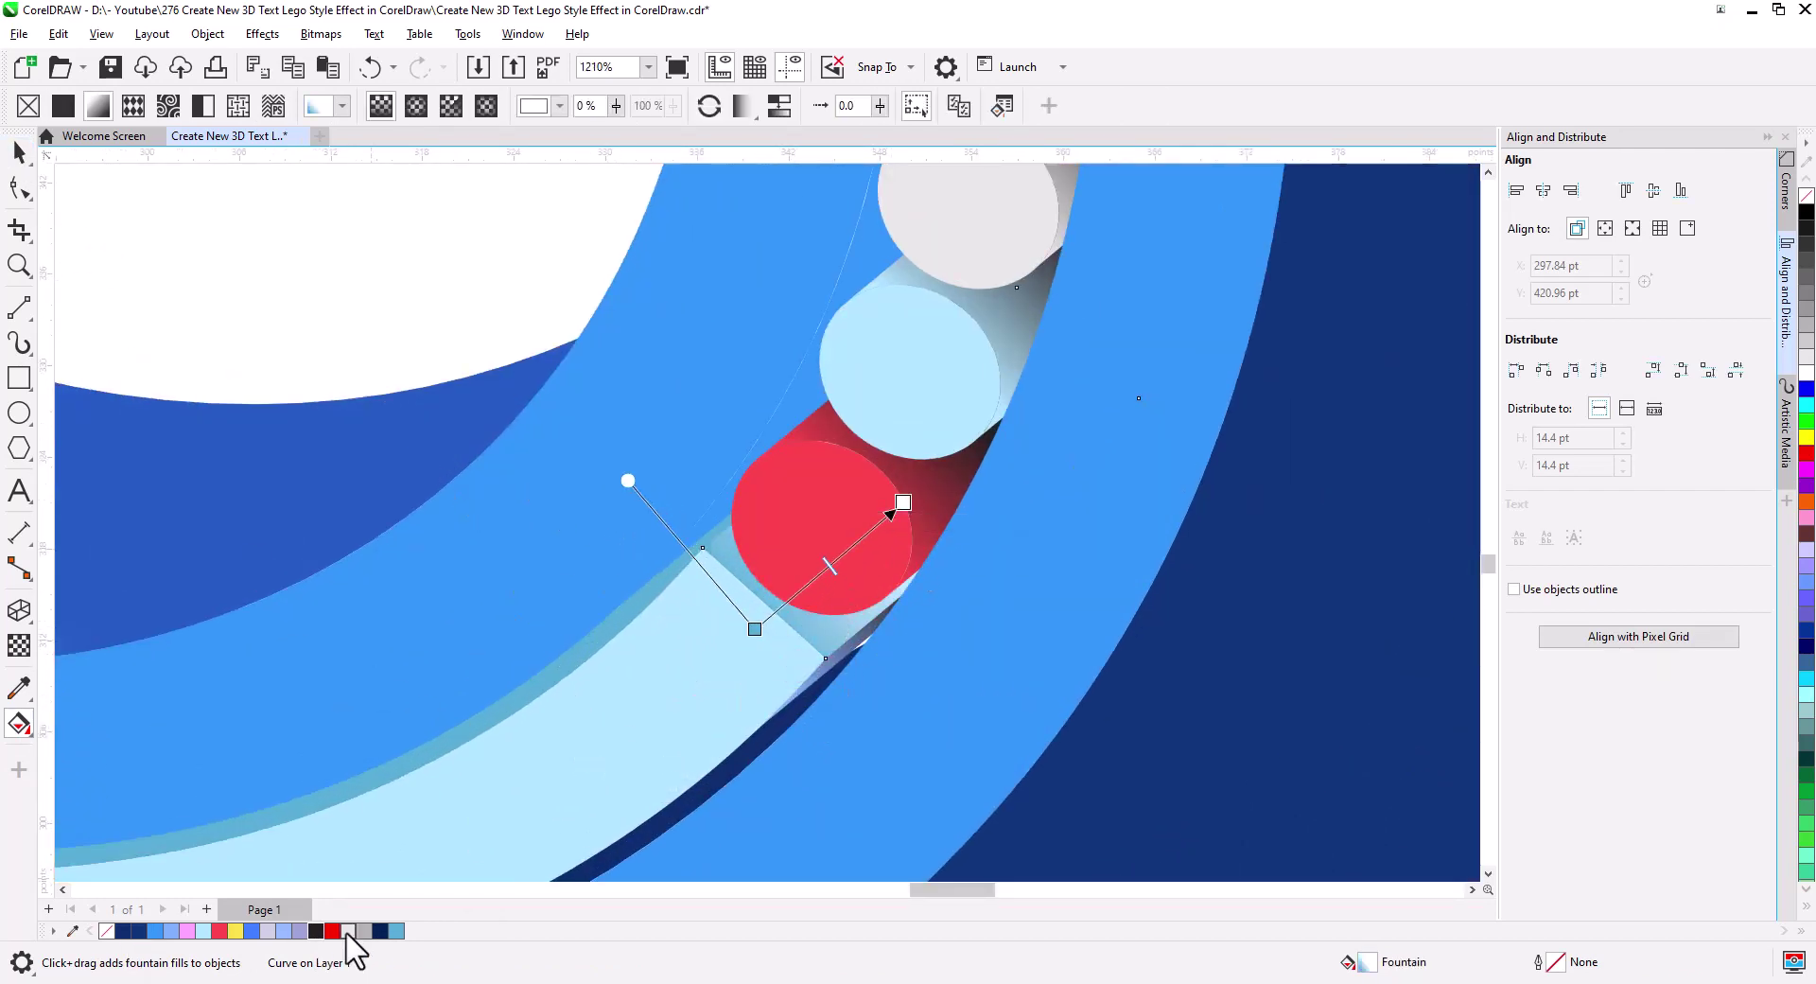
scroll(940, 628, "down", 1)
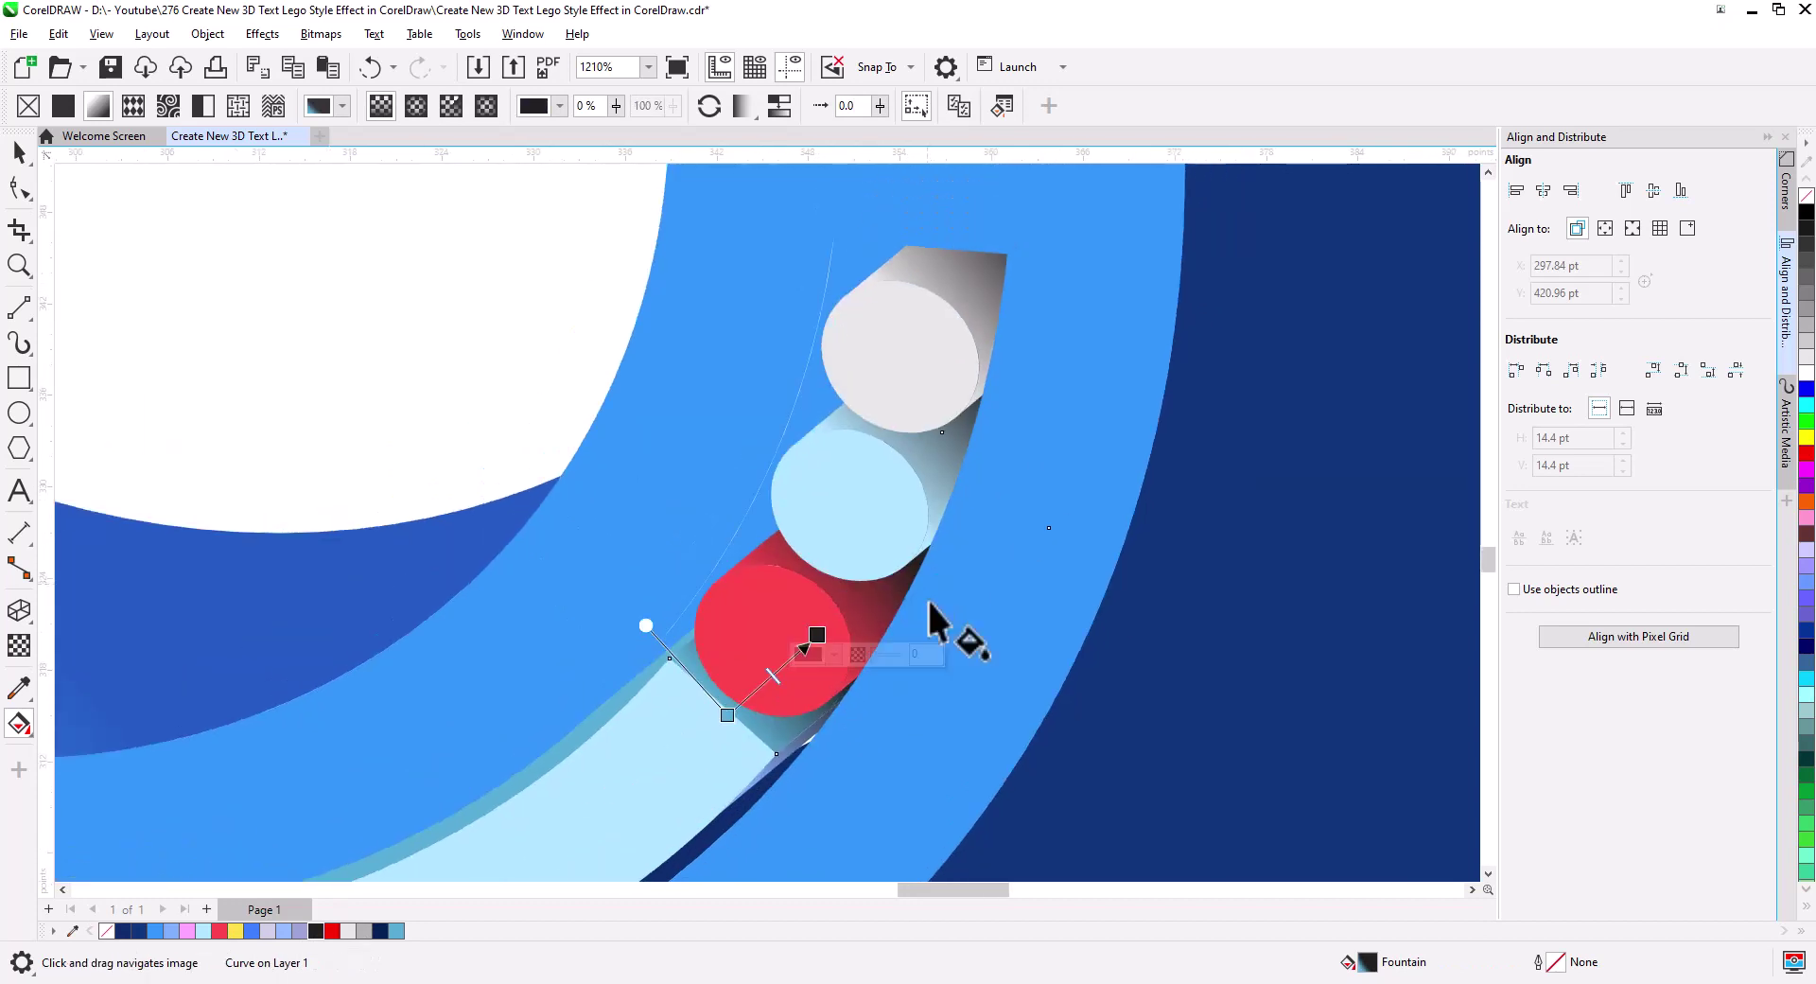
scroll(985, 548, "down", 2)
scroll(932, 434, "up", 3)
- Drag a dark-to-light fountain fill across the blue curved strip behind the pegs
left_click(731, 672)
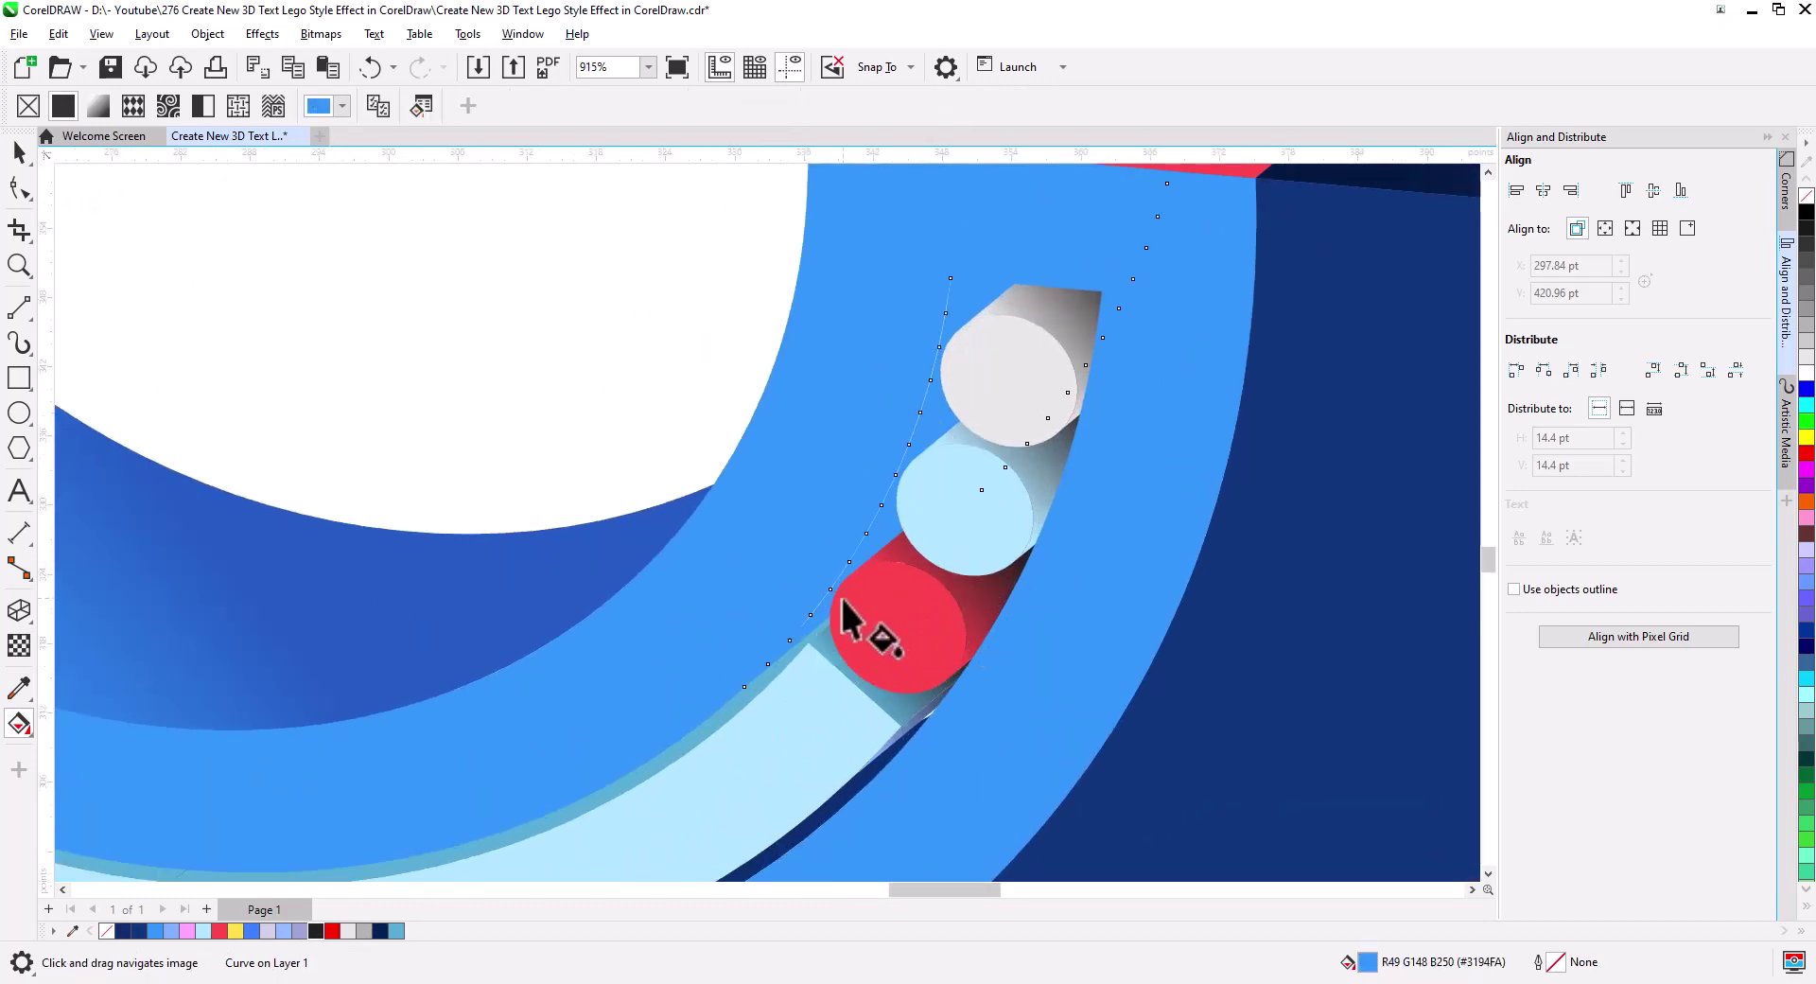
mouse_move(777, 685)
left_mouse_down()
mouse_move(957, 381)
mouse_move(991, 369)
left_mouse_up()
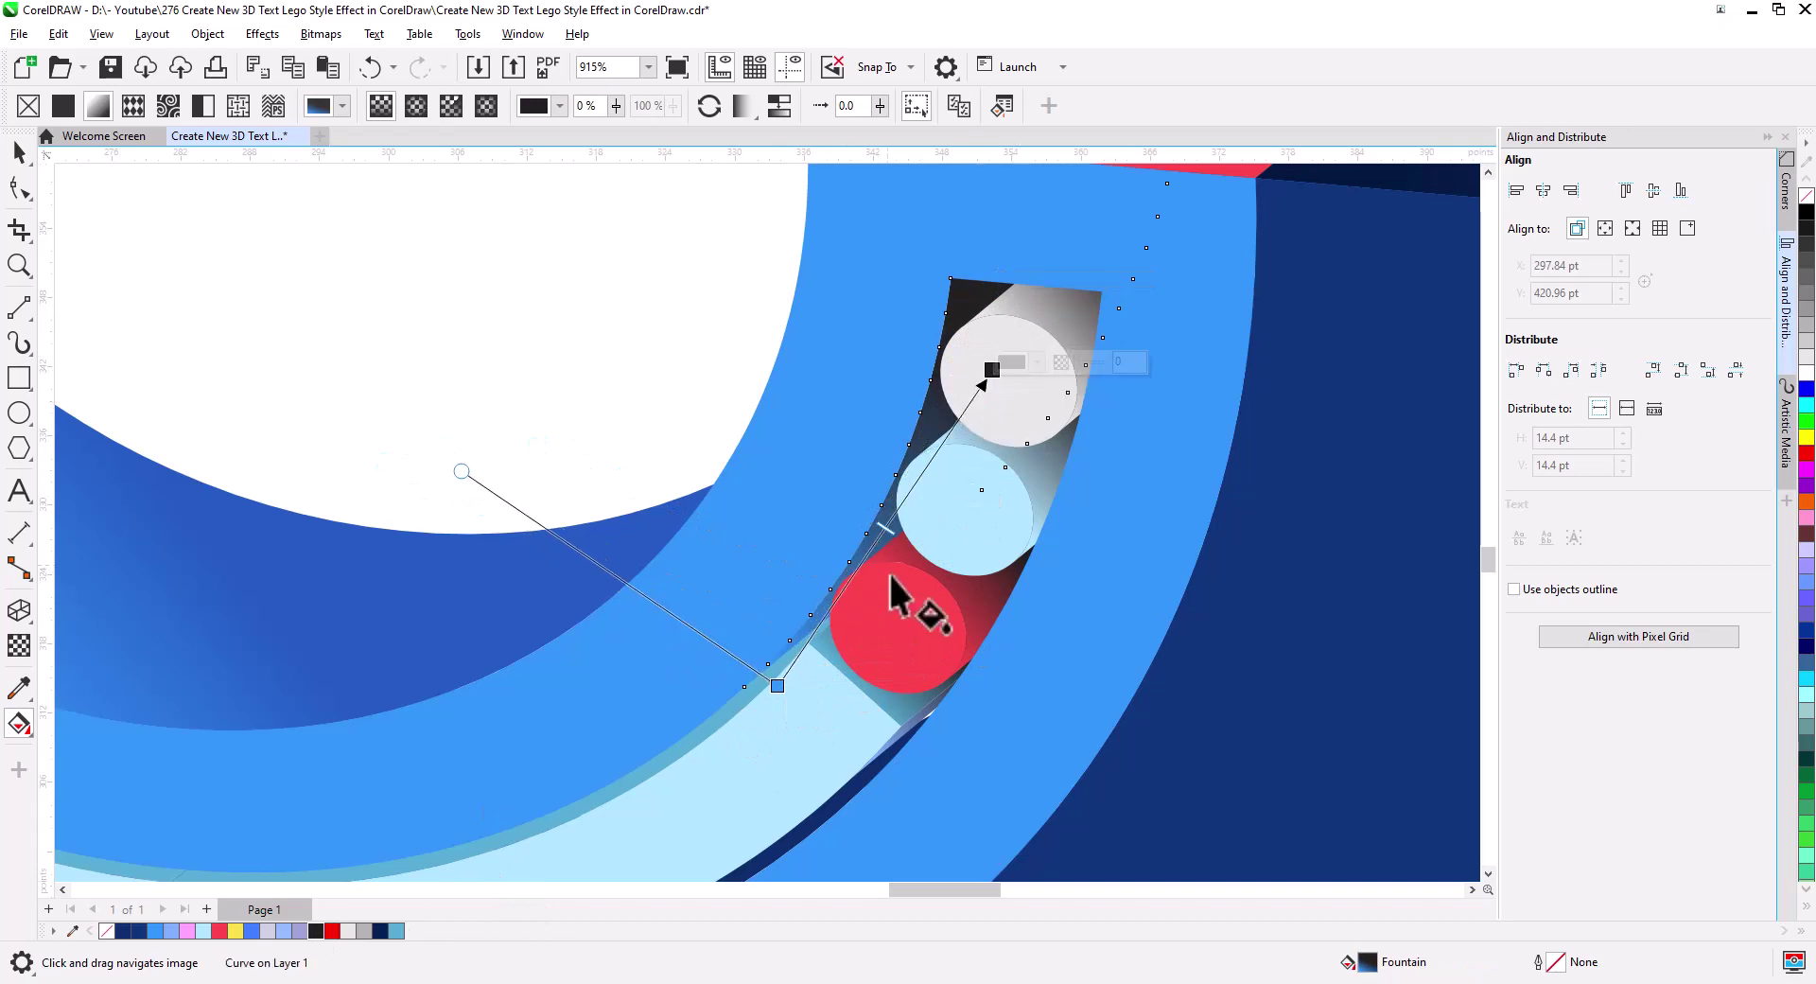
scroll(972, 590, "down", 2)
scroll(973, 590, "down", 1)
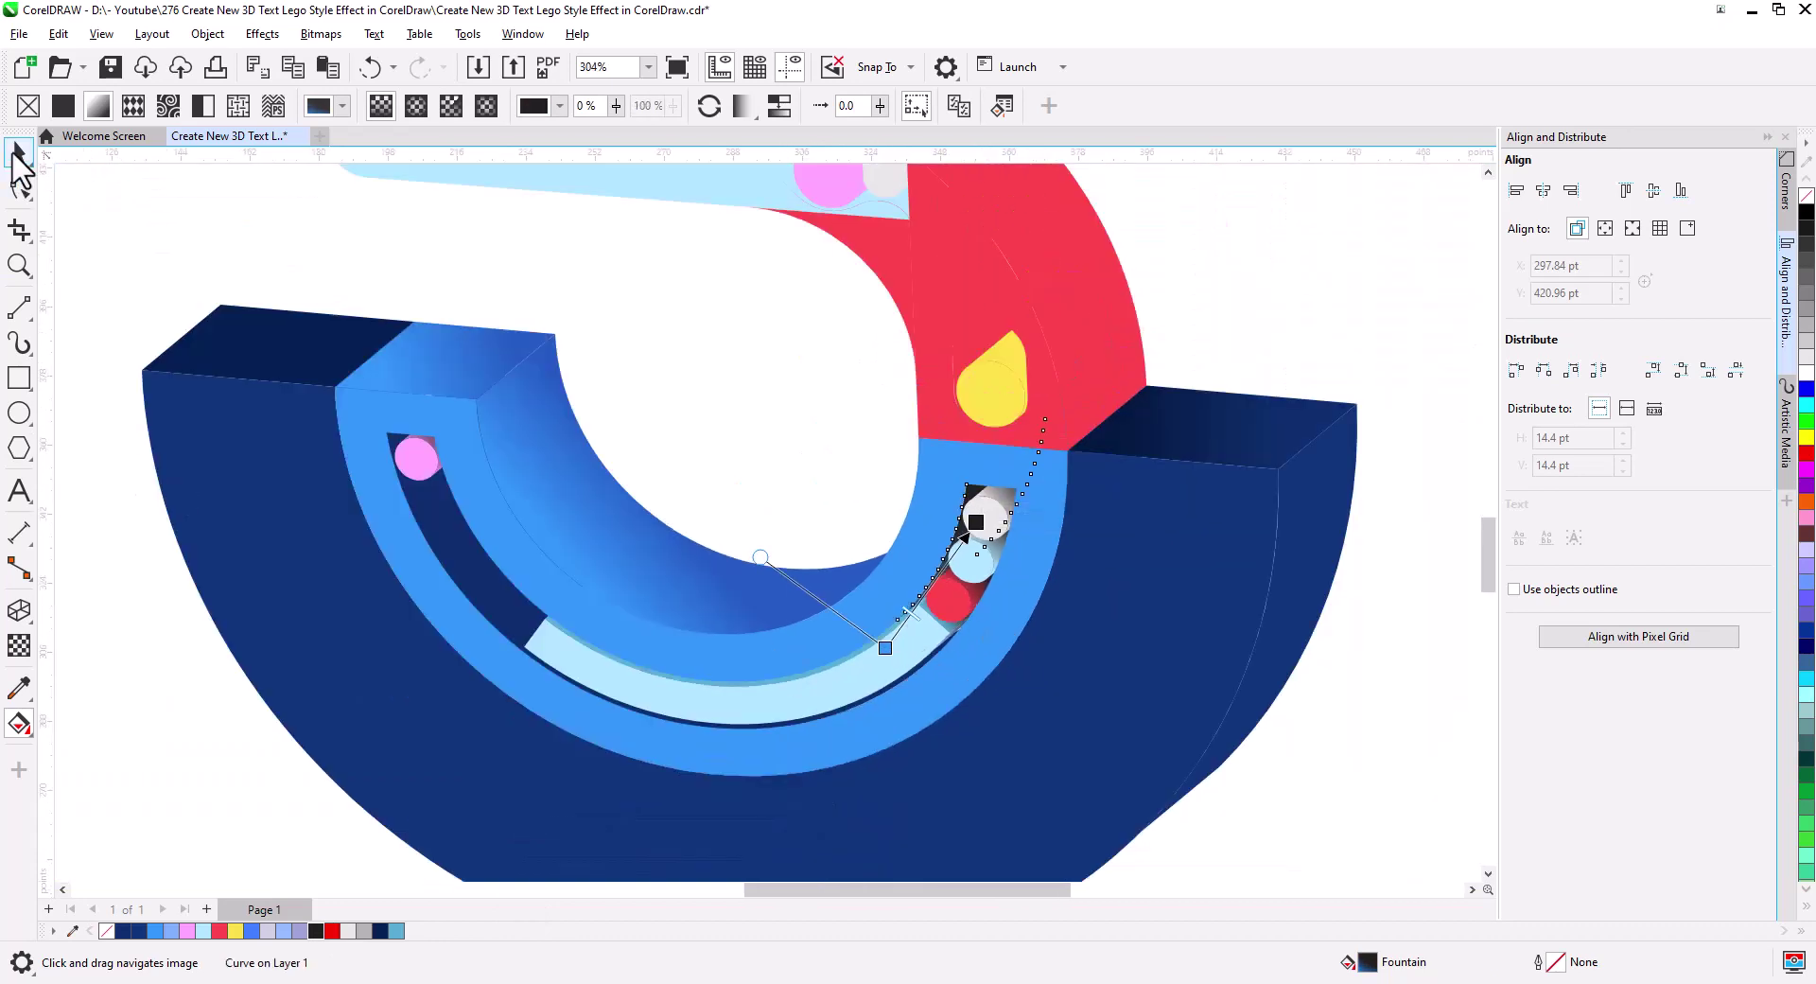
left_click(15, 156)
scroll(860, 738, "up", 1)
left_click(830, 587)
- Shade the hole above the yellow peg with a diagonal fountain fill
left_click(19, 724)
left_click_drag(860, 629, 857, 516)
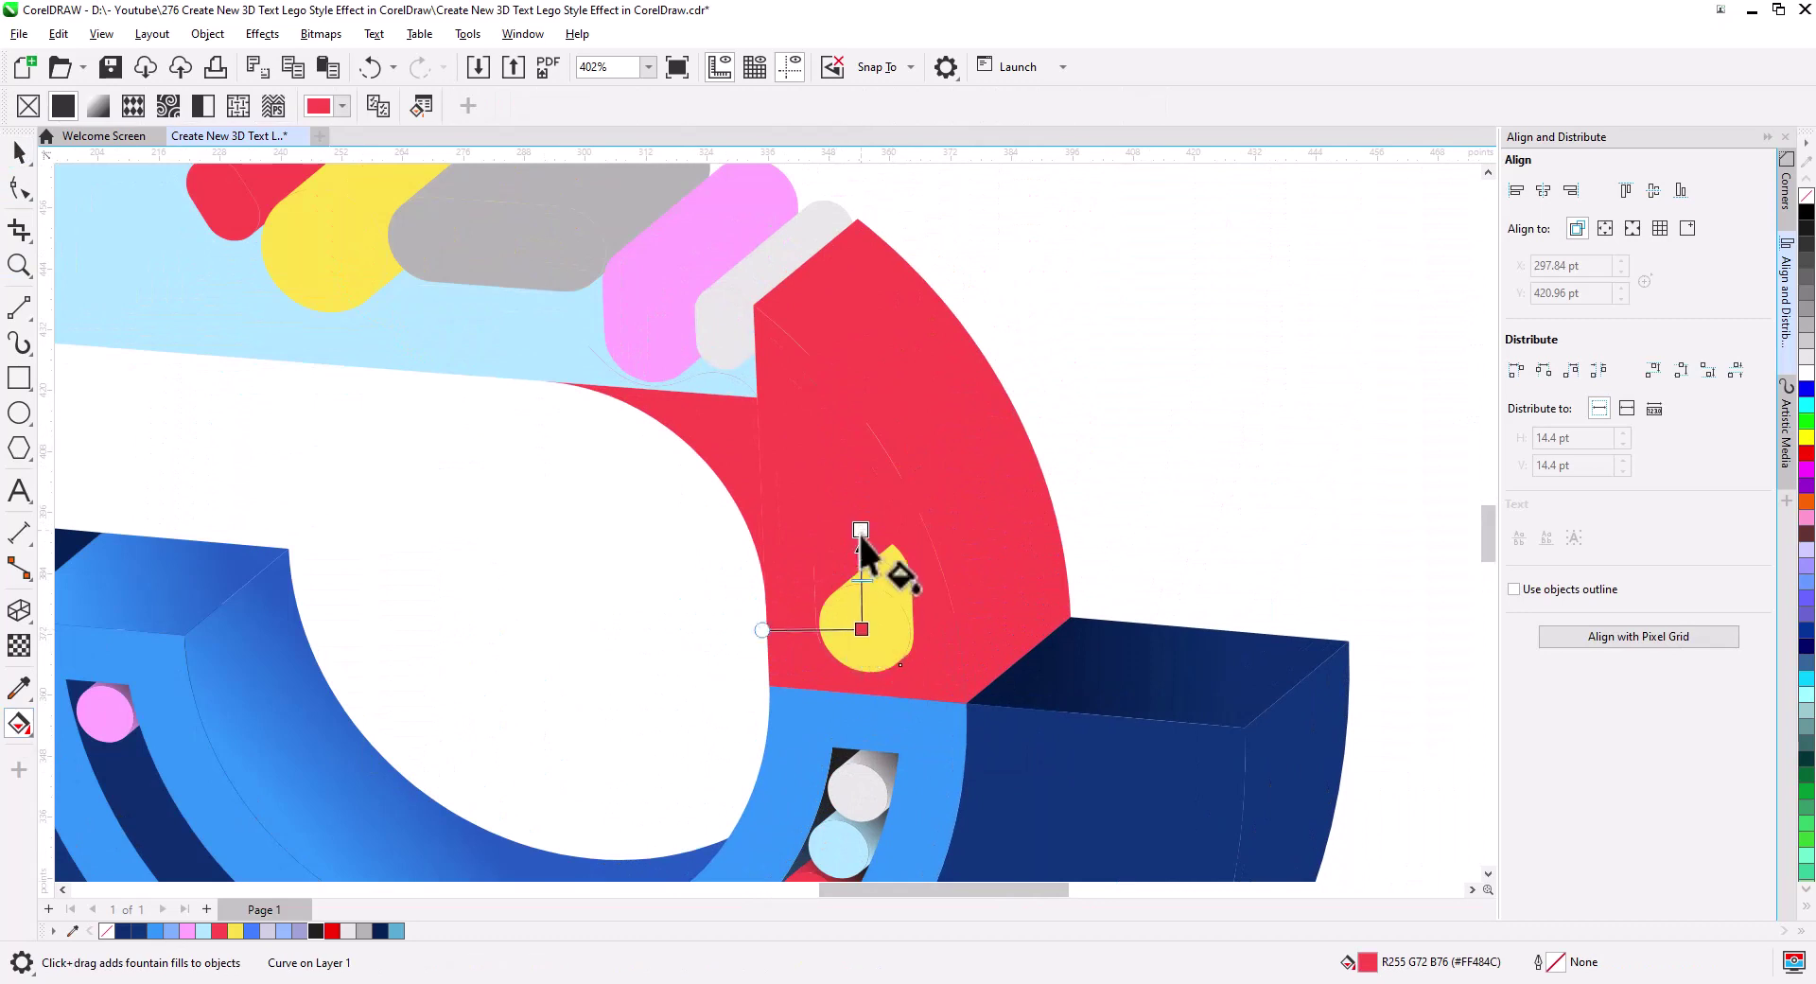
left_click_drag(882, 588, 931, 541)
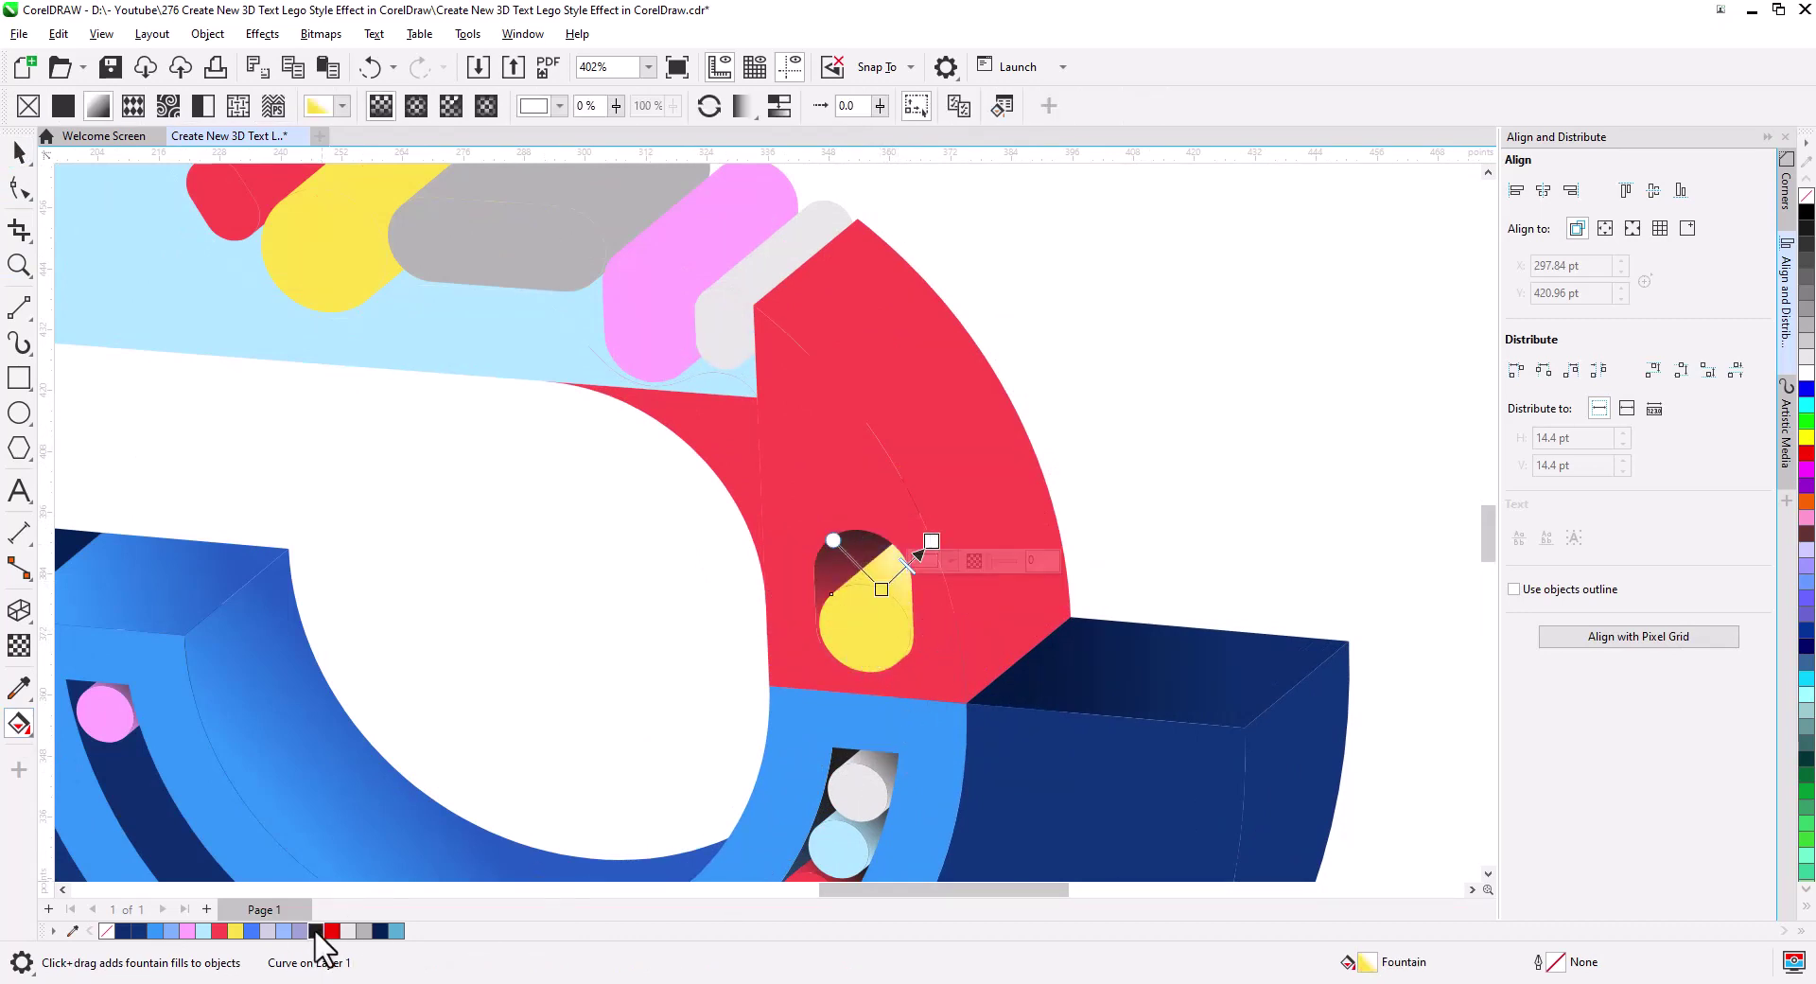
- Fade the large red curved side face from red to black with a shortened gradient
left_click(985, 591)
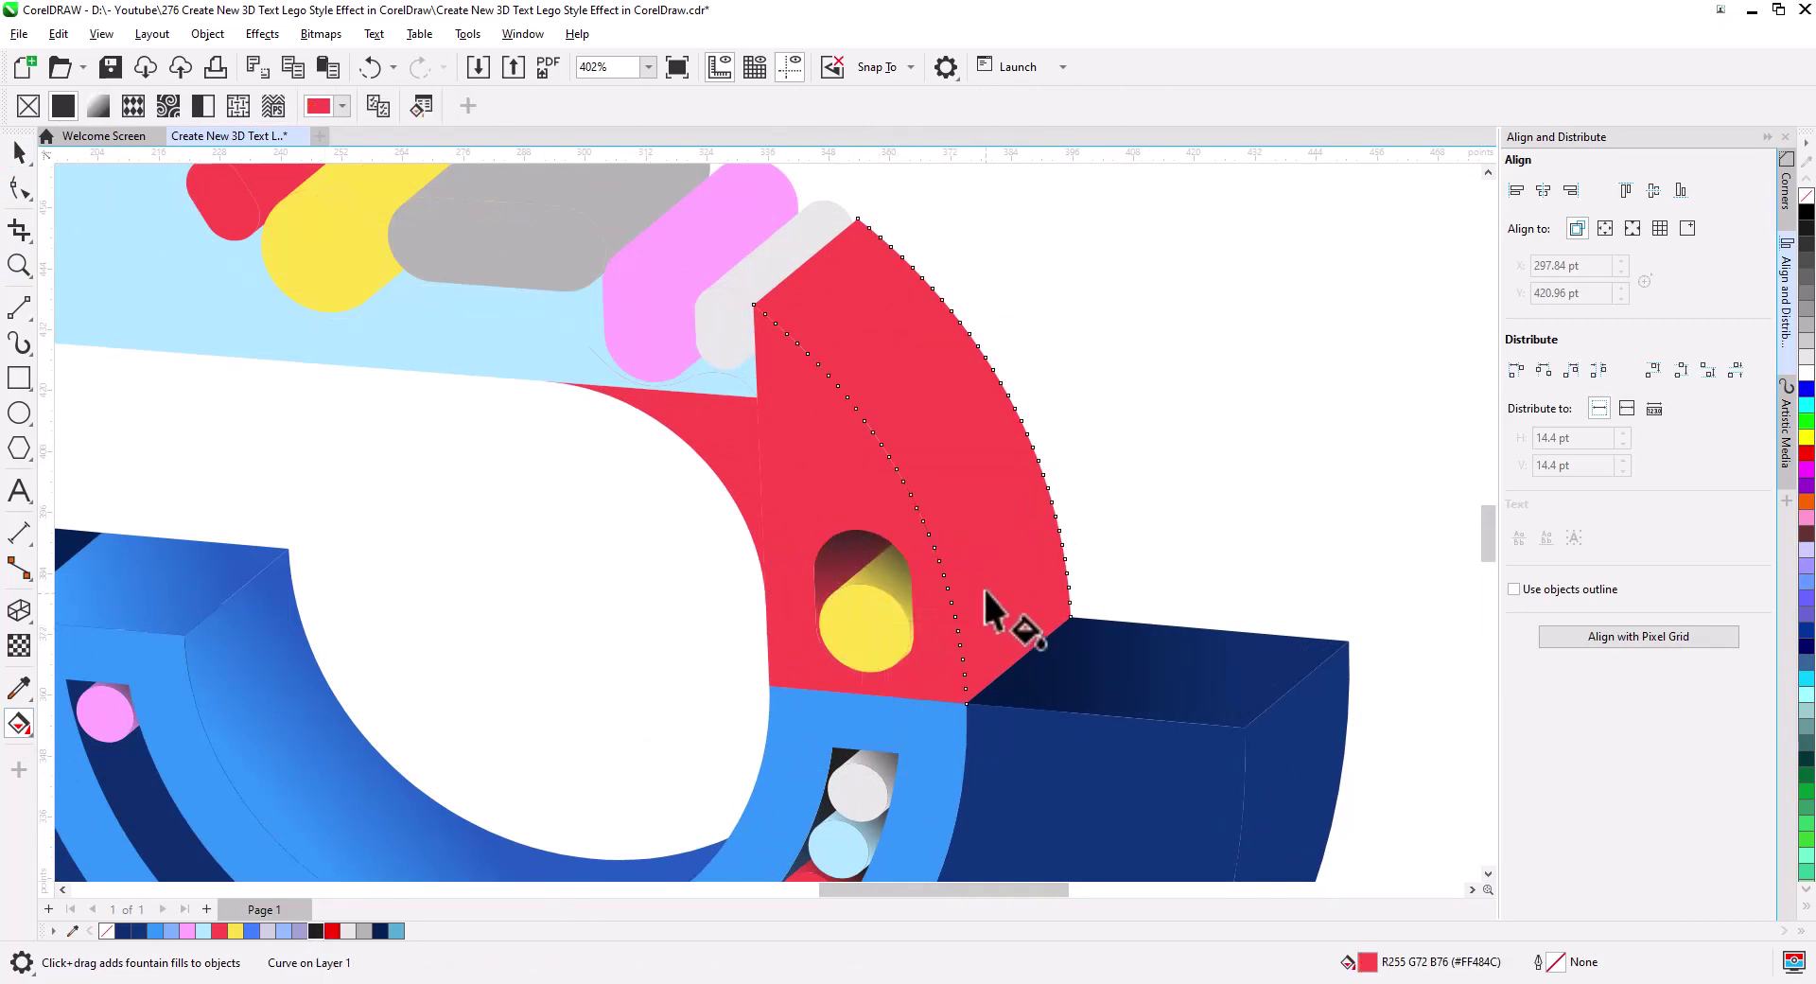
left_click_drag(915, 382, 993, 647)
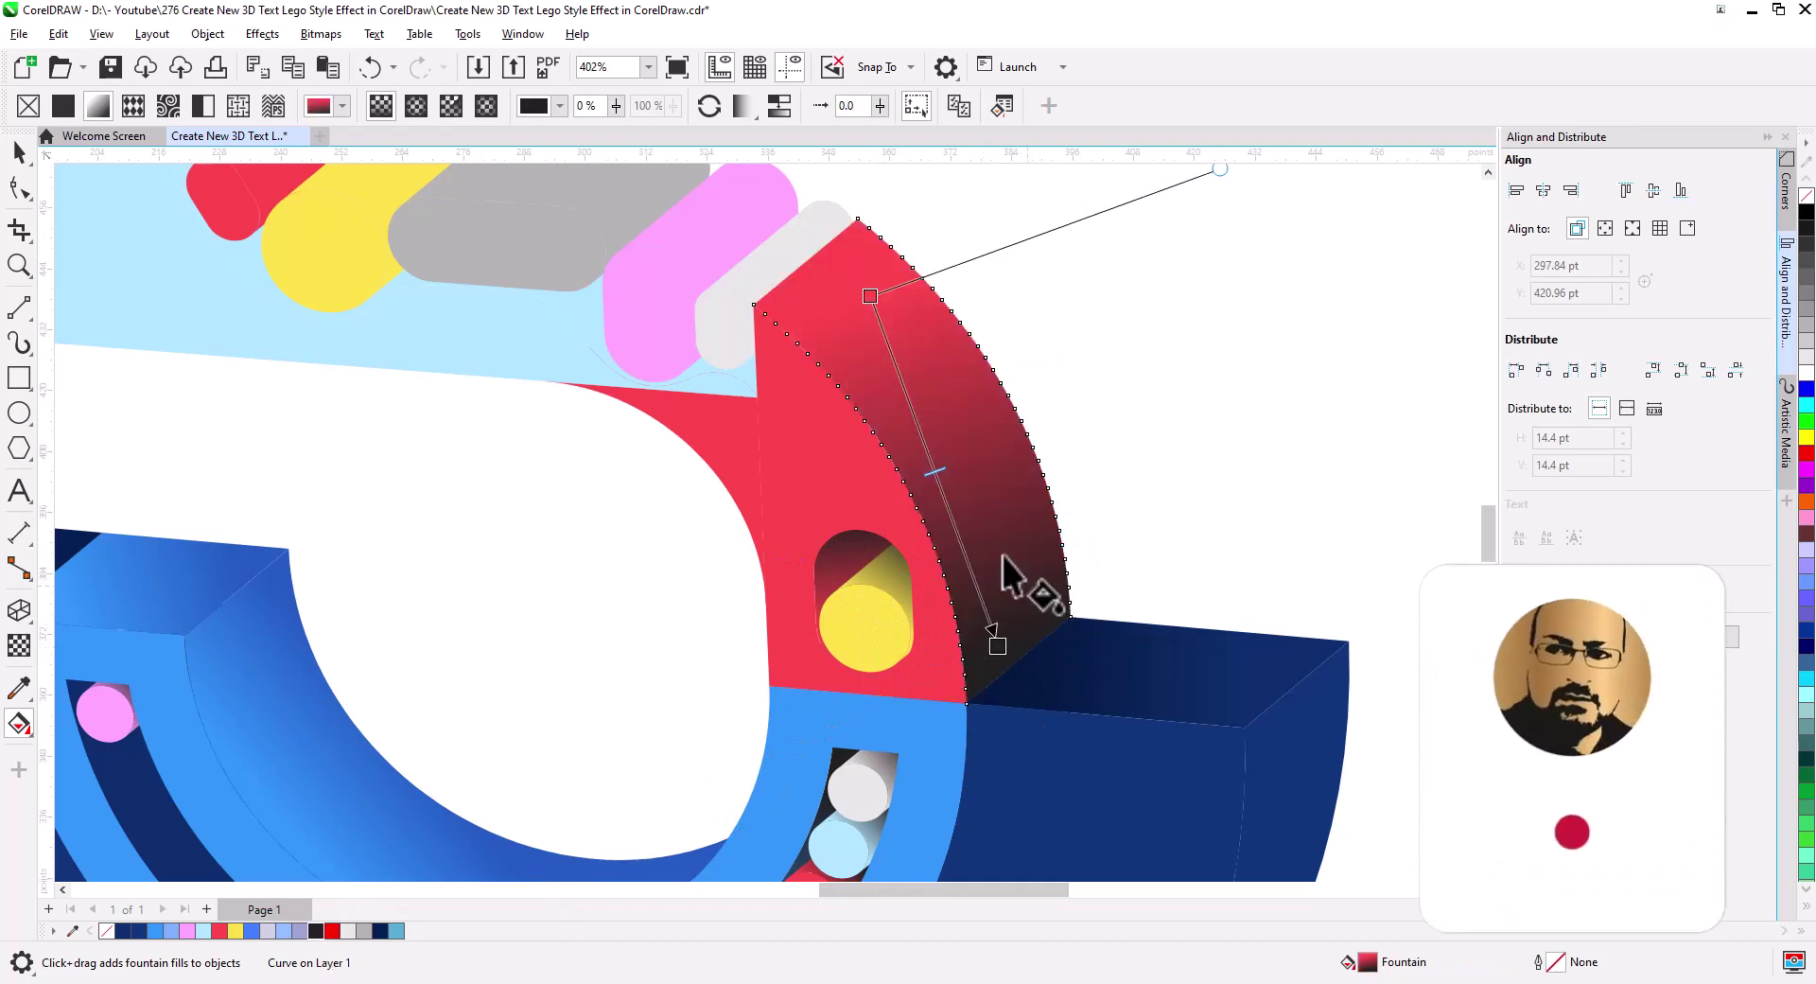
left_click_drag(1032, 587, 905, 356)
left_click_drag(1028, 696, 1018, 659)
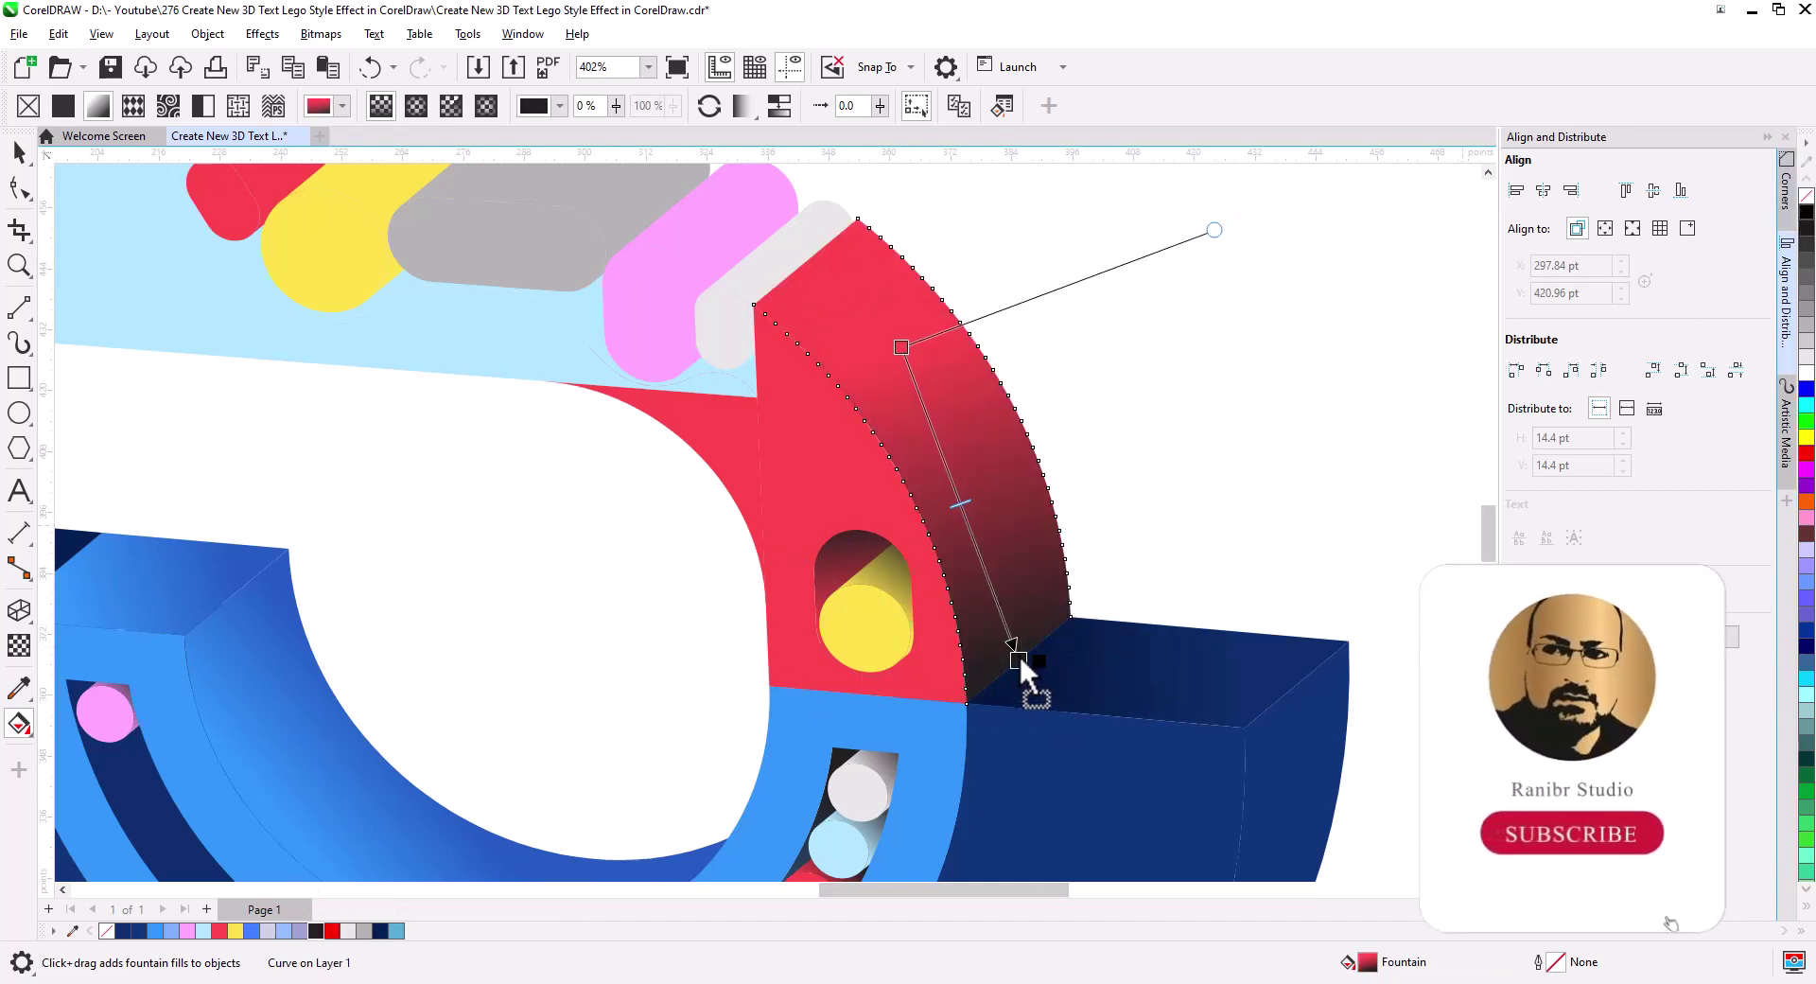
- Select the dark blue block face, then the small shadow piece under the top arm
left_click_drag(1191, 704, 1150, 610)
left_click(1150, 610)
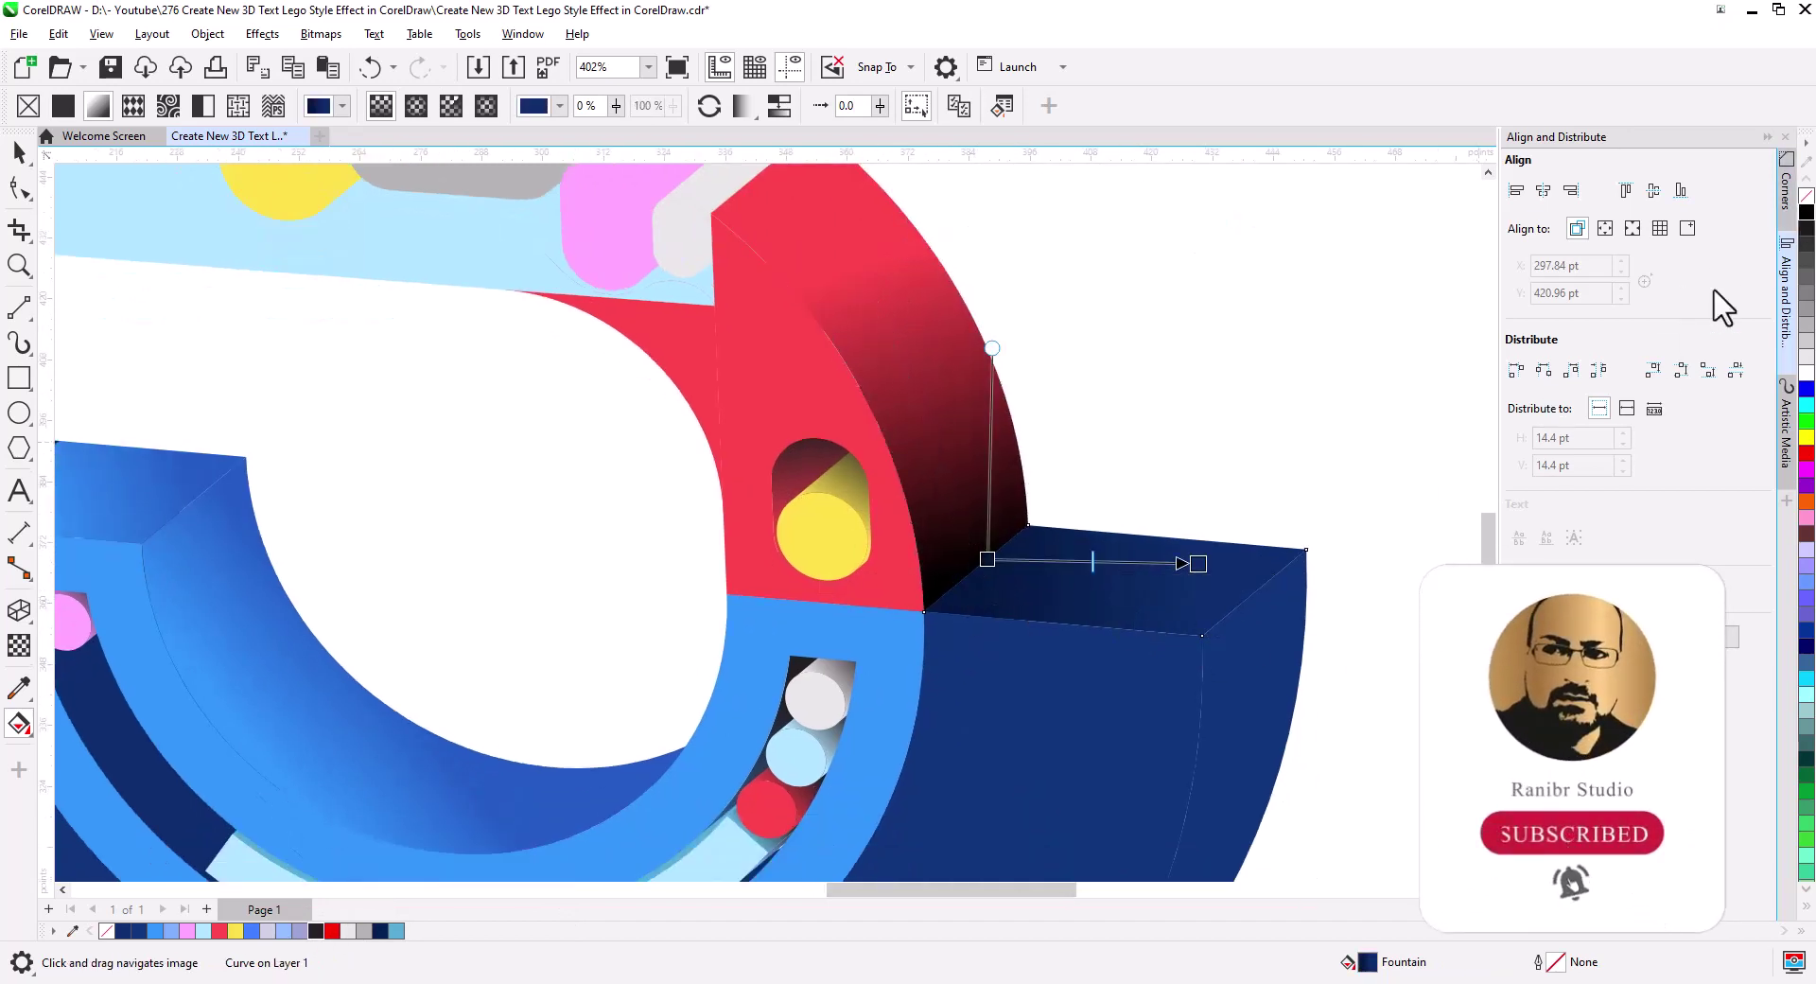
scroll(941, 568, "down", 2)
scroll(810, 608, "up", 1)
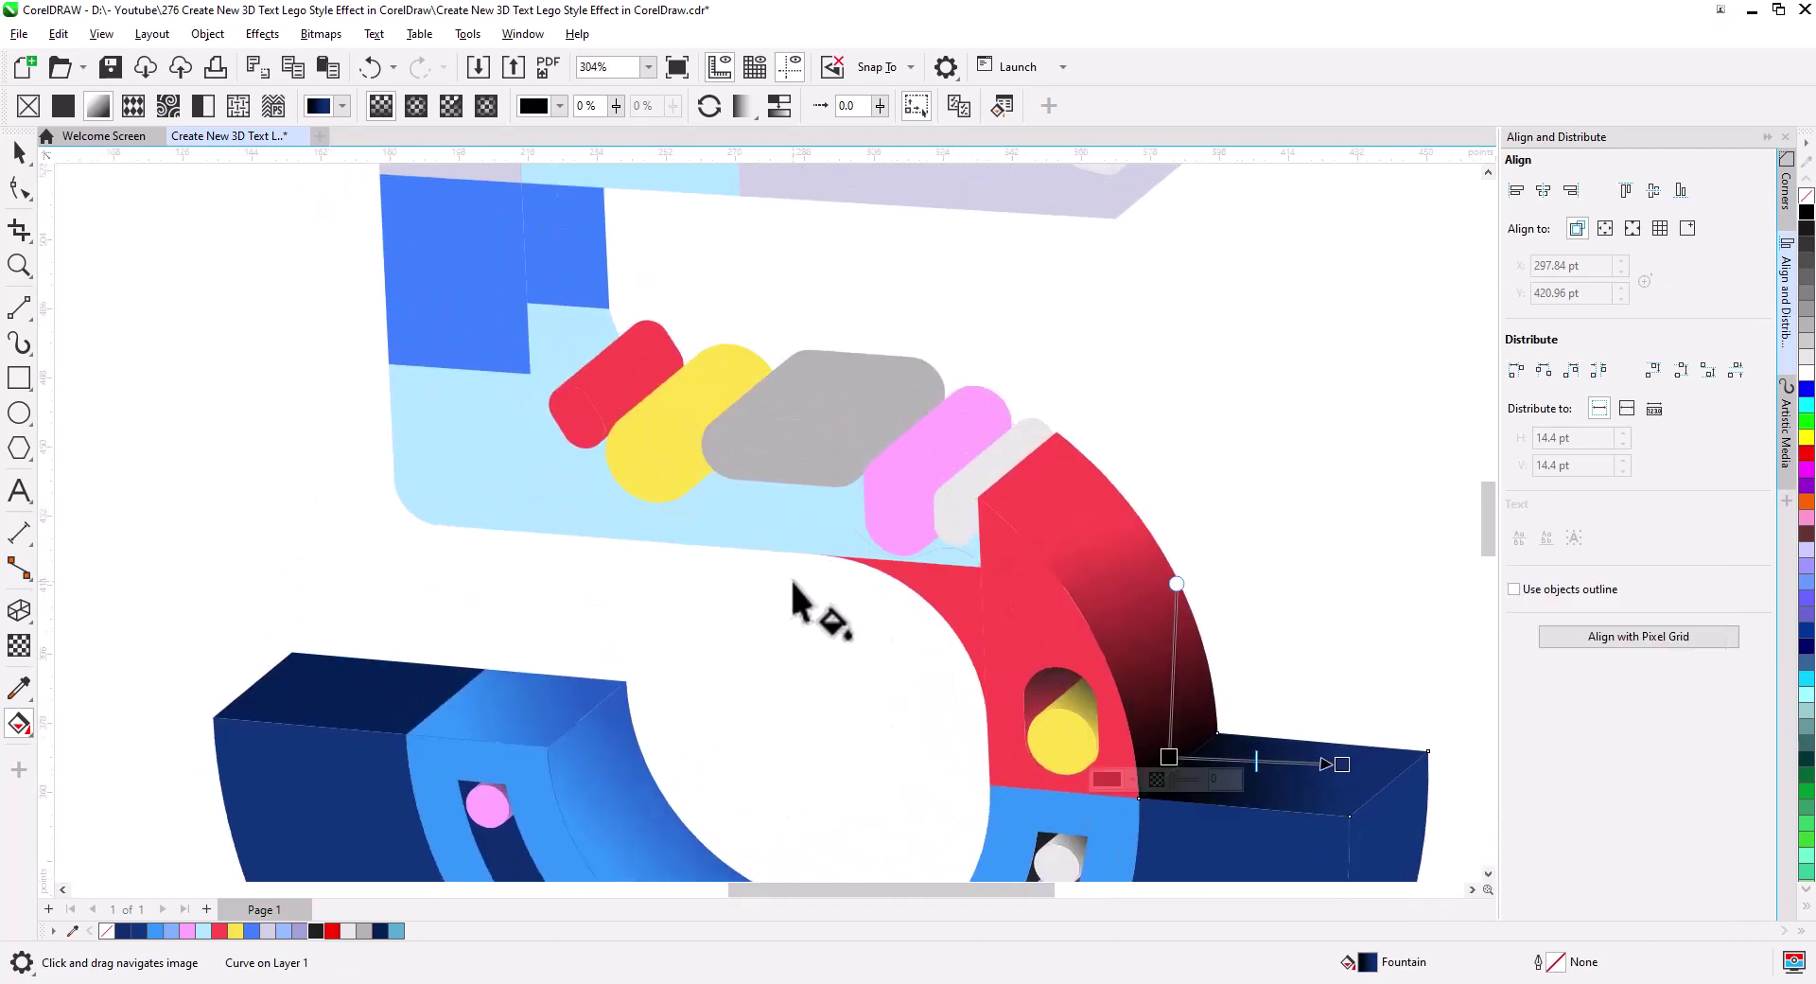
left_click(521, 416)
- Give the small shadow triangle and the shadow under the pegs black-to-transparent gradients
left_click_drag(512, 413, 581, 358)
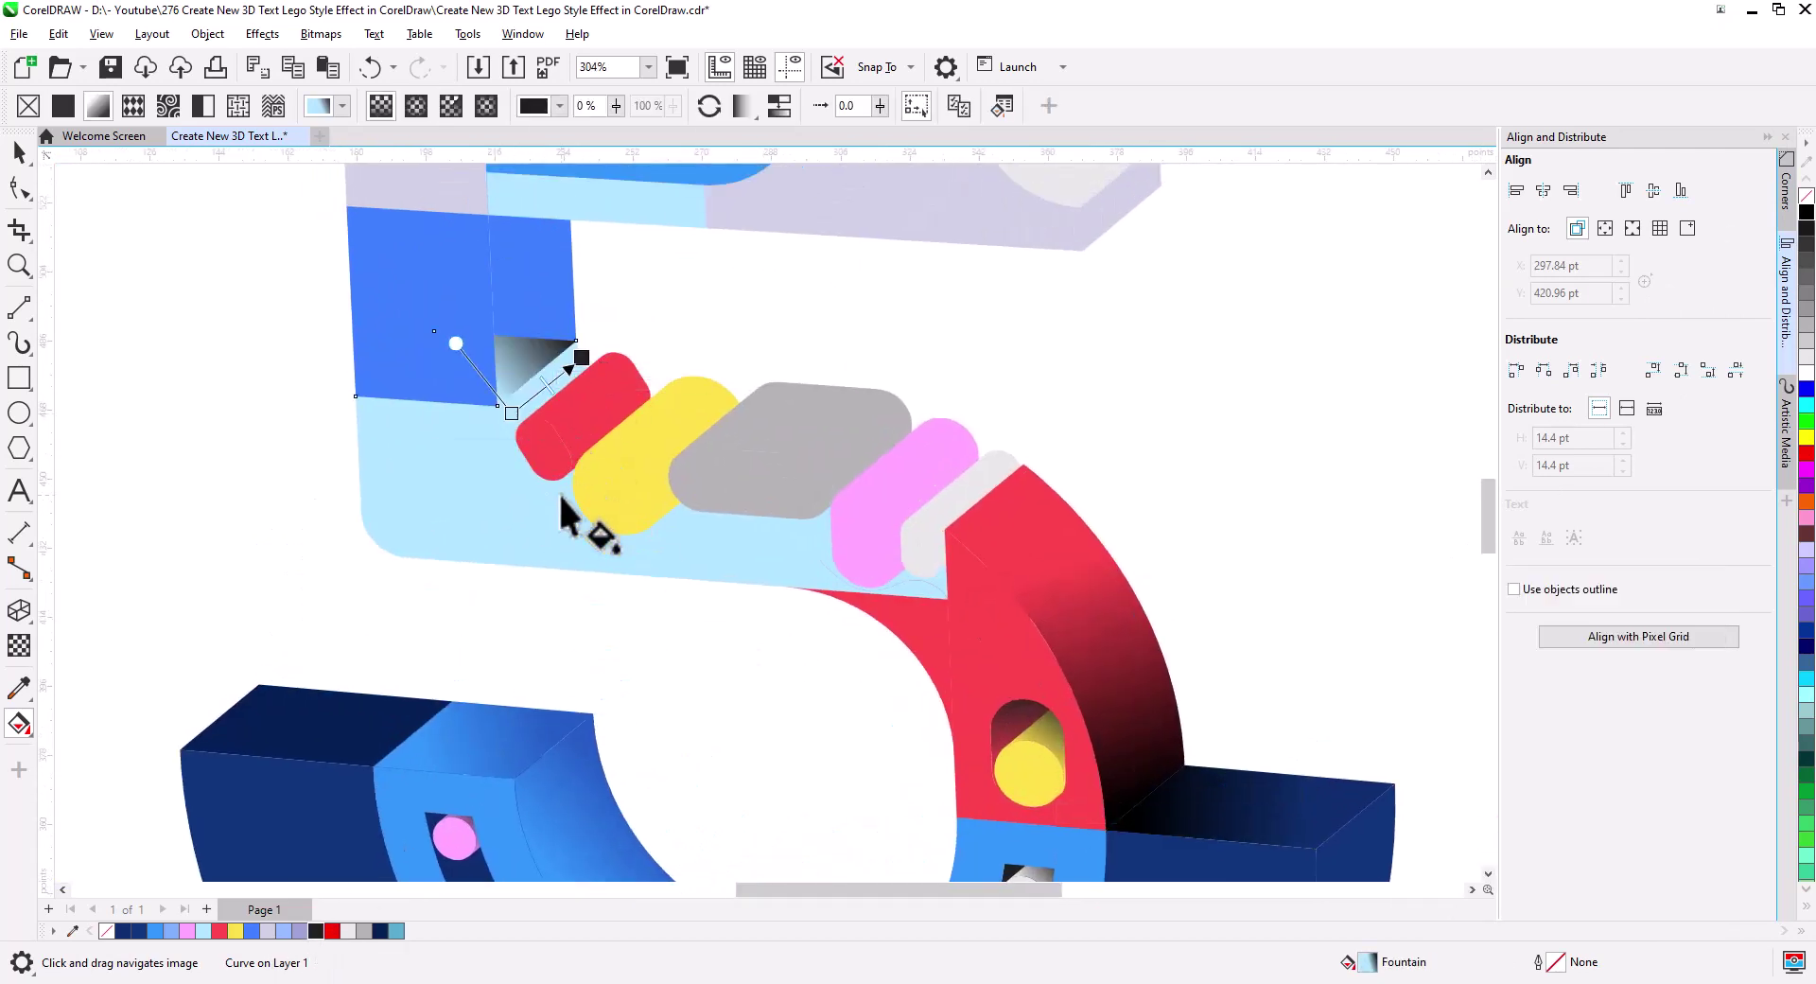
scroll(582, 454, "up", 2)
mouse_move(731, 545)
left_mouse_down()
mouse_move(813, 452)
mouse_move(766, 490)
left_mouse_up()
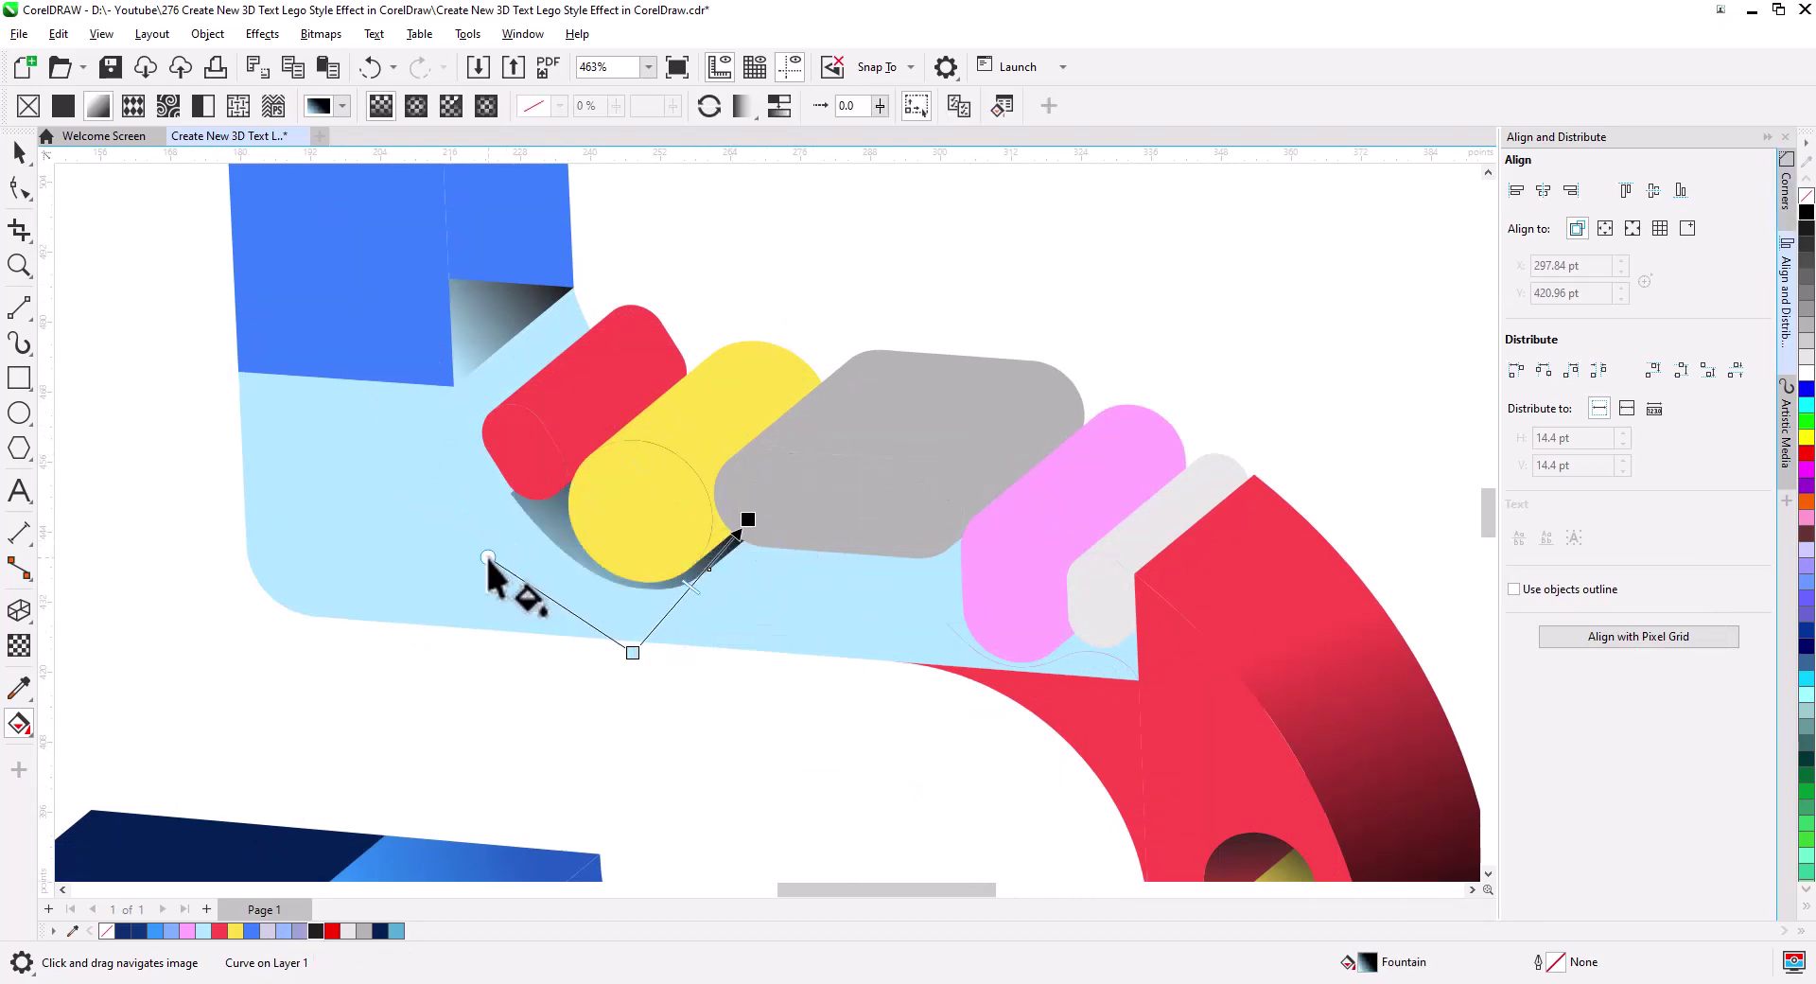
key("space")
- Copy the fill onto the shadow strip and reposition both shadows' gradients toward the red peg
left_click(810, 608)
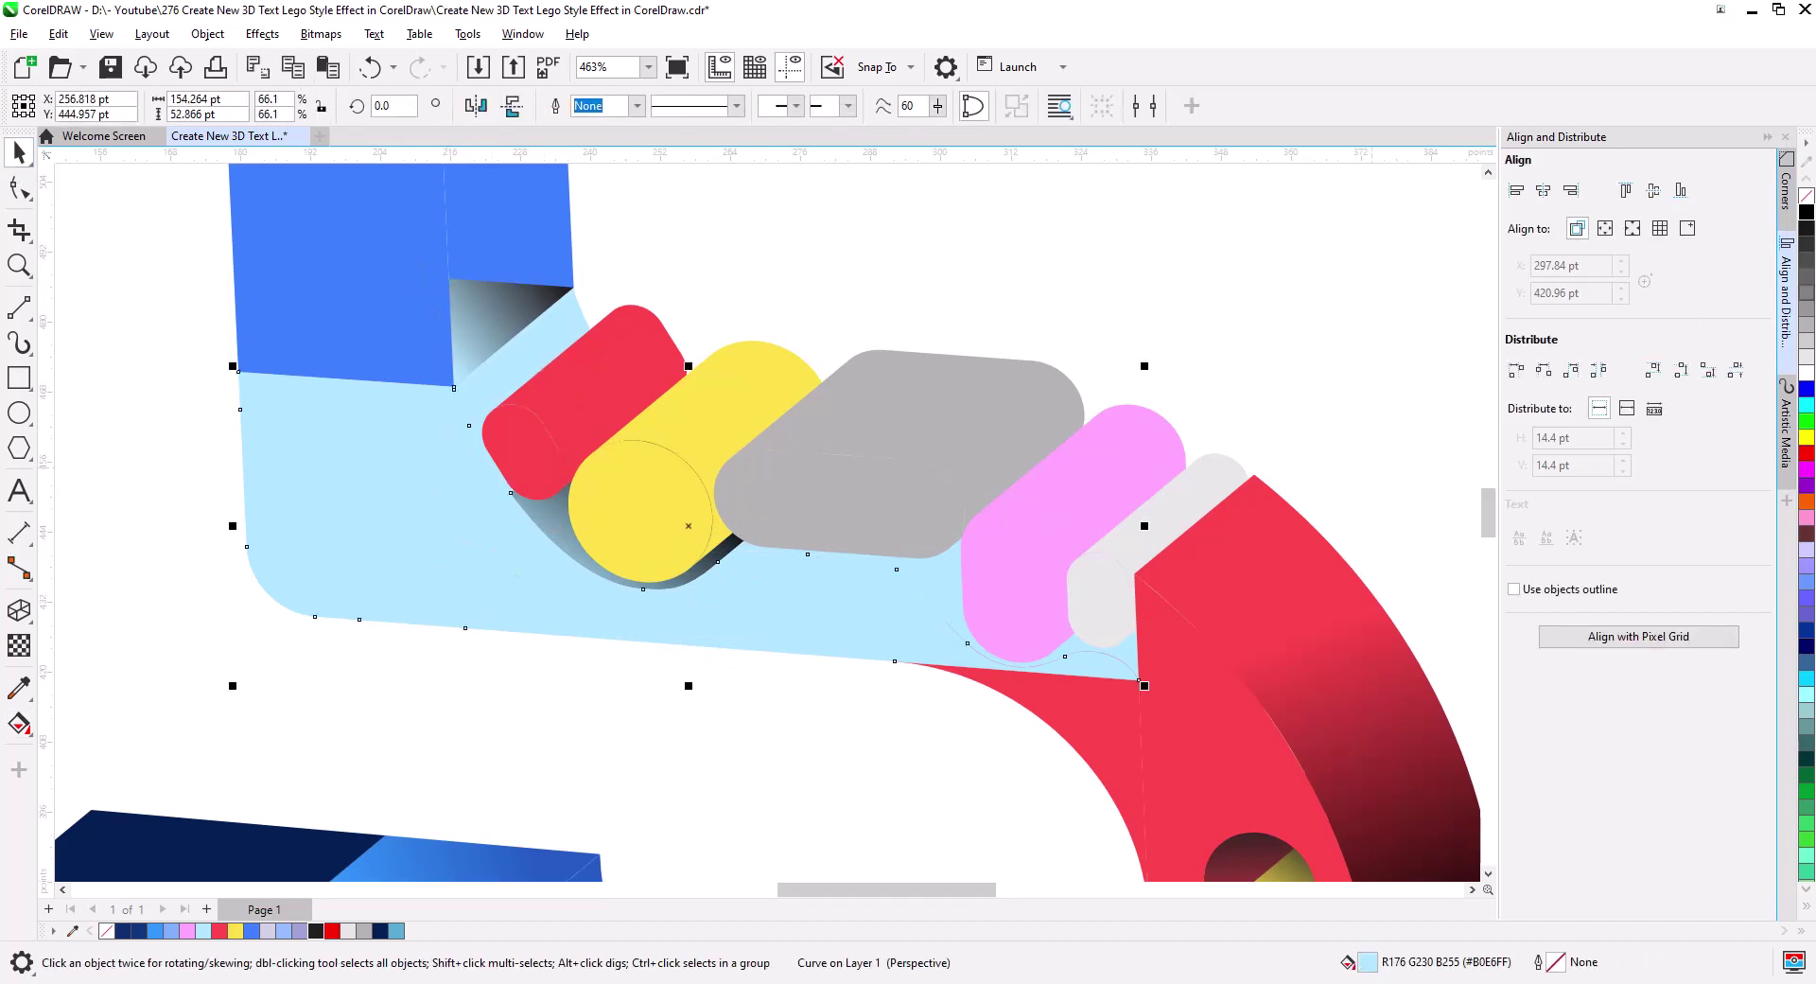
left_click(58, 33)
left_click(142, 213)
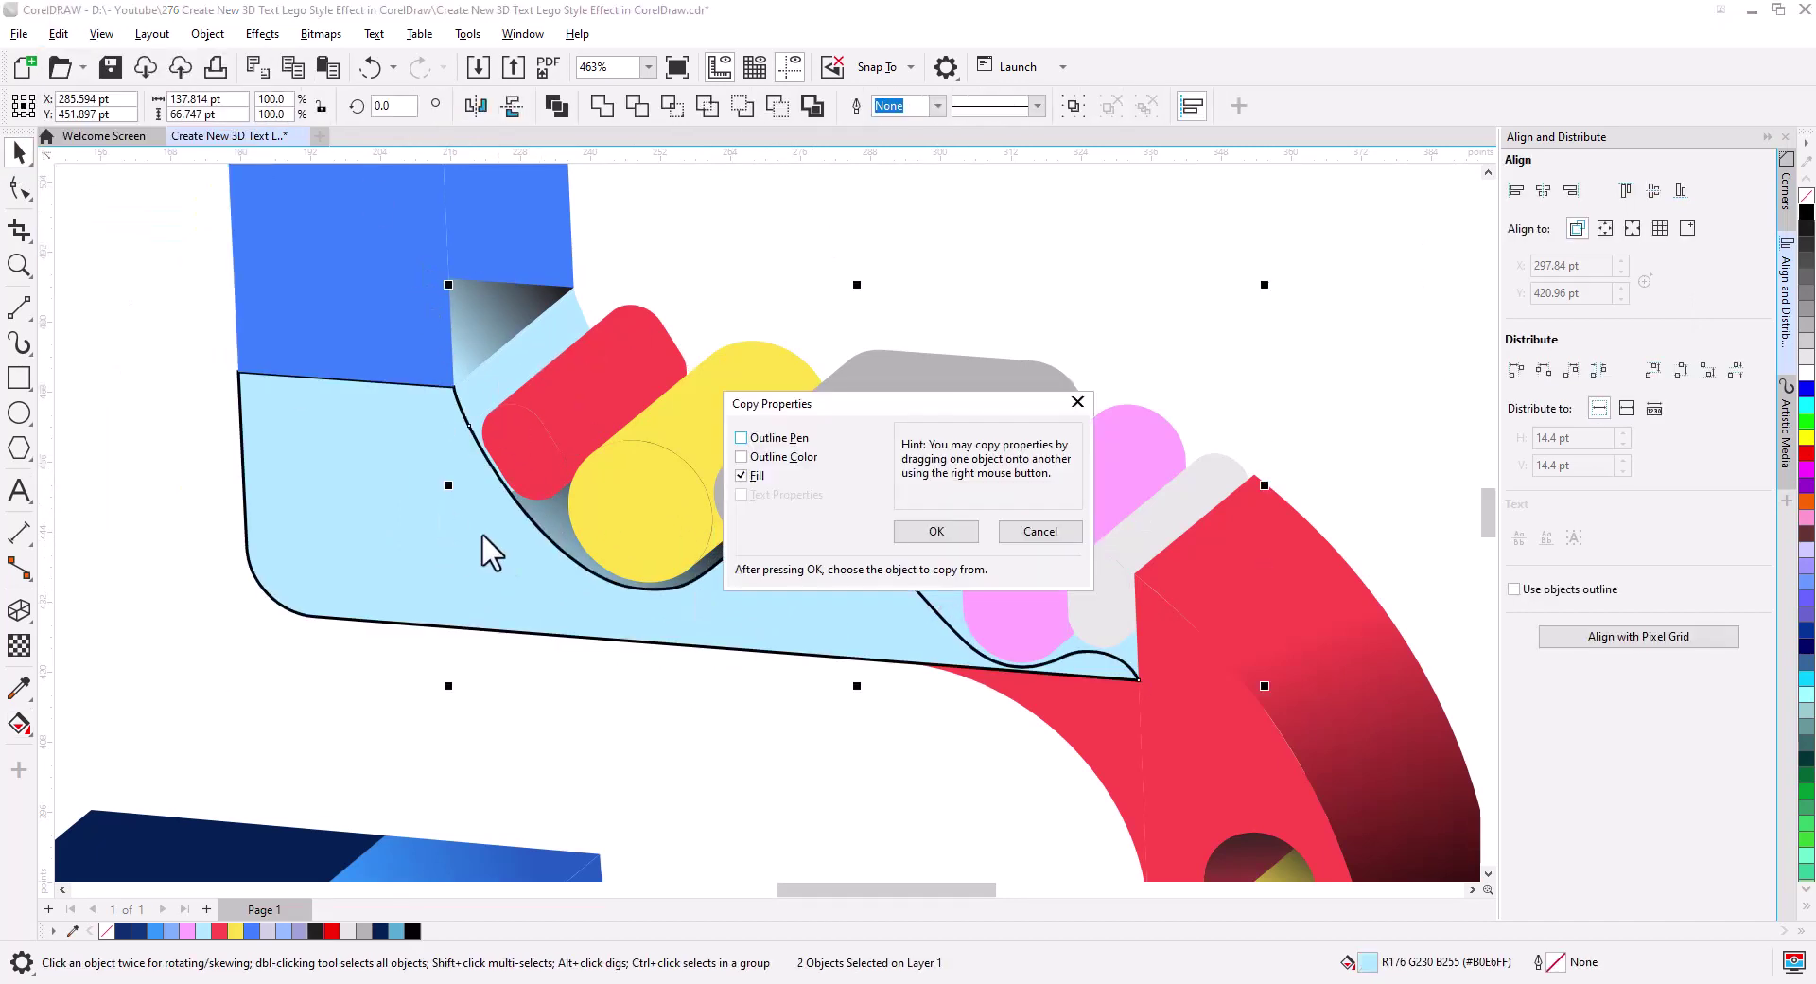
key("Return")
left_click(519, 543)
left_click(19, 725)
left_click_drag(507, 486, 643, 324)
left_click_drag(928, 753, 990, 700)
left_click_drag(1122, 599, 1117, 563)
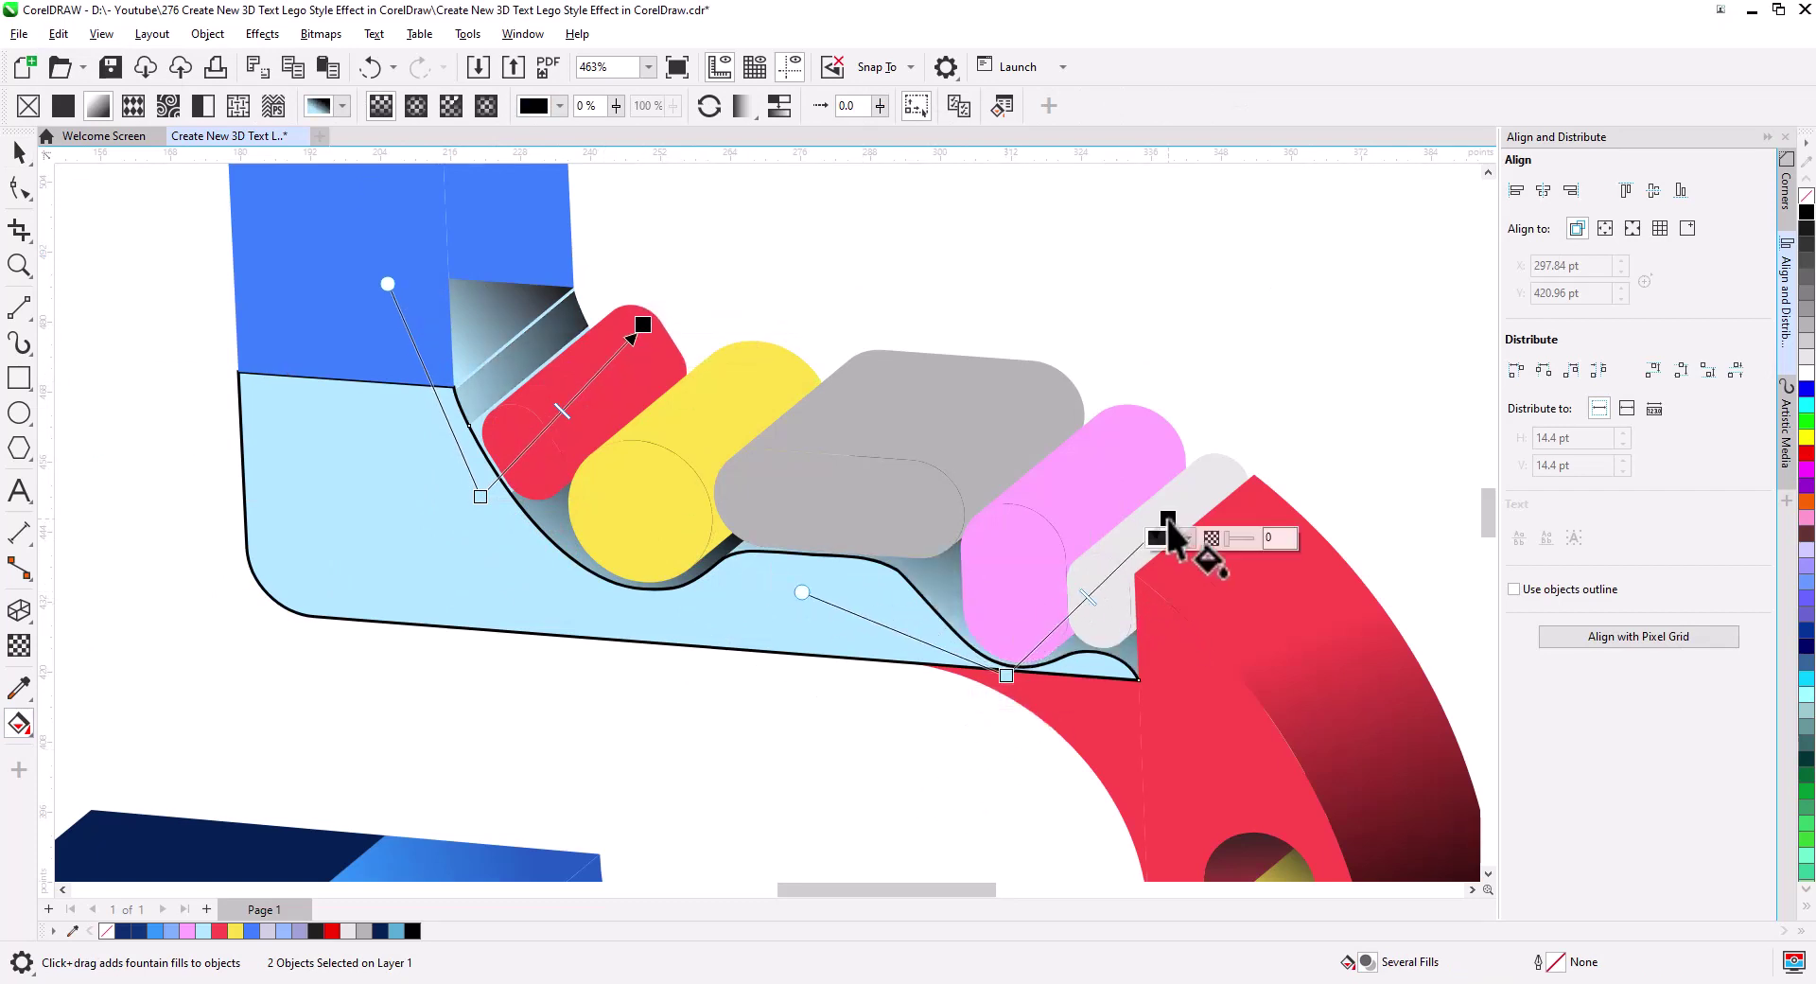
- Copy the shaded shadow's gradient fill onto the shadow curve
left_click(511, 397)
left_click(19, 152)
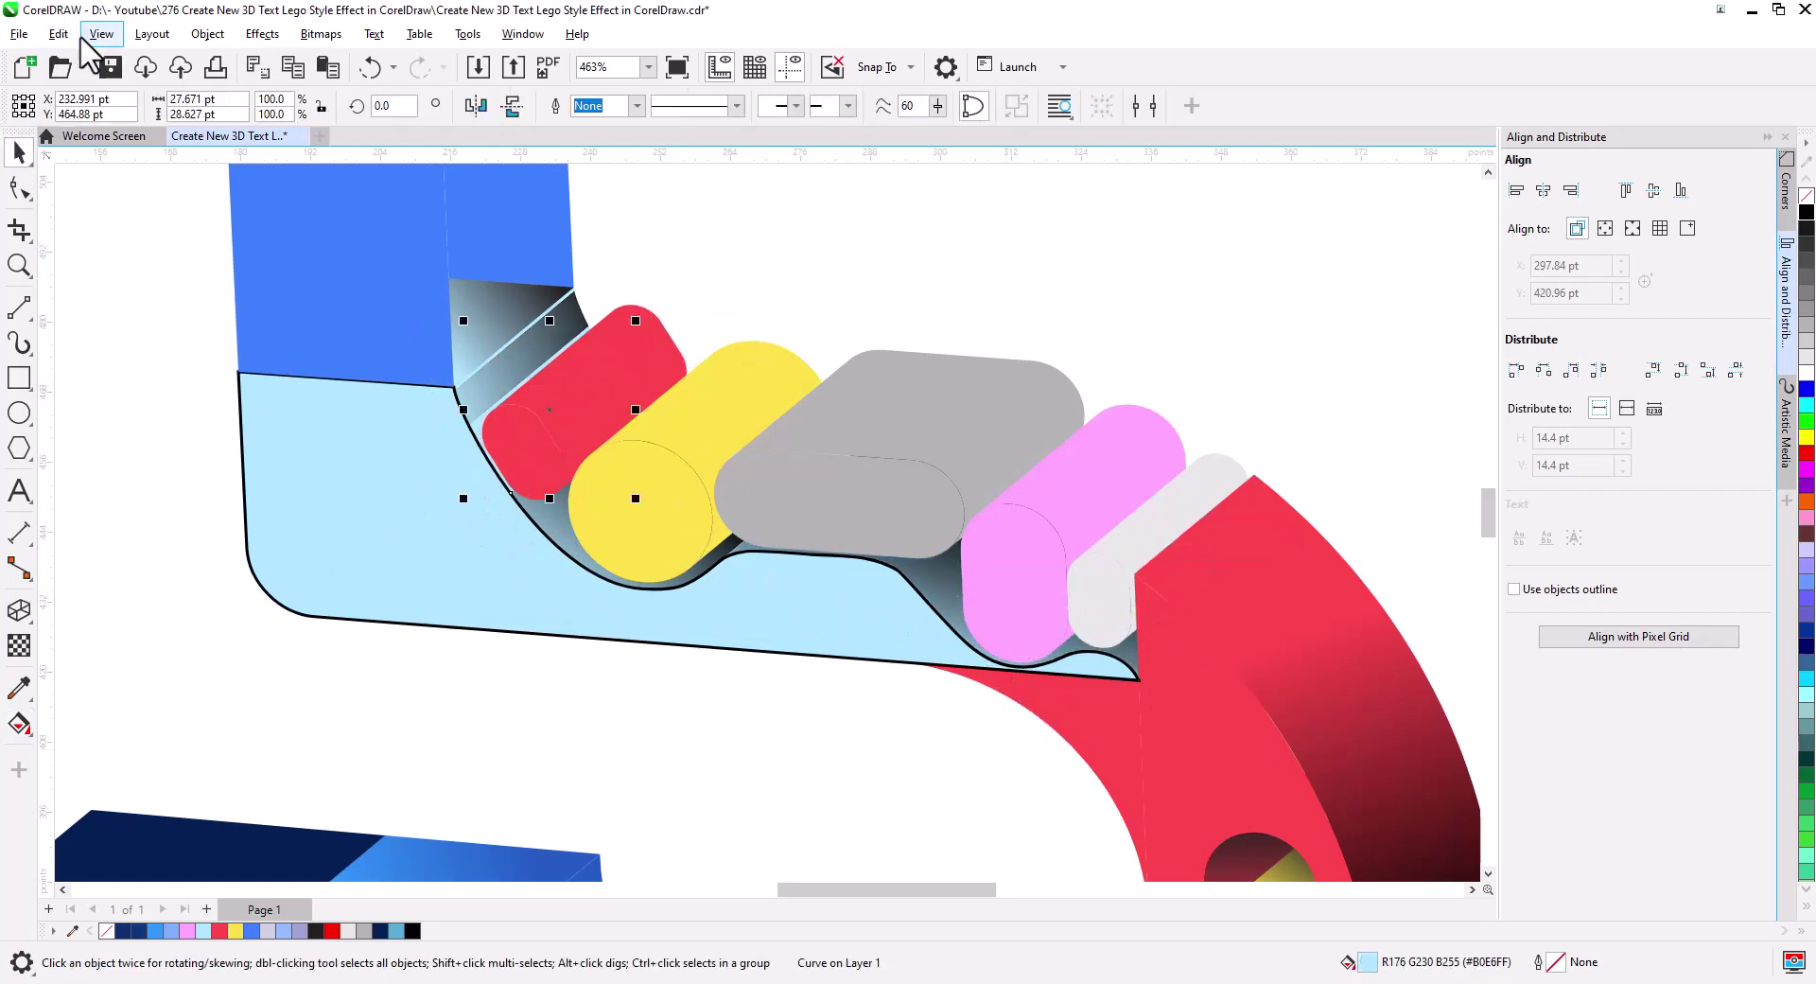
left_click(58, 33)
left_click(142, 213)
left_click(936, 527)
scroll(499, 567, "up", 2)
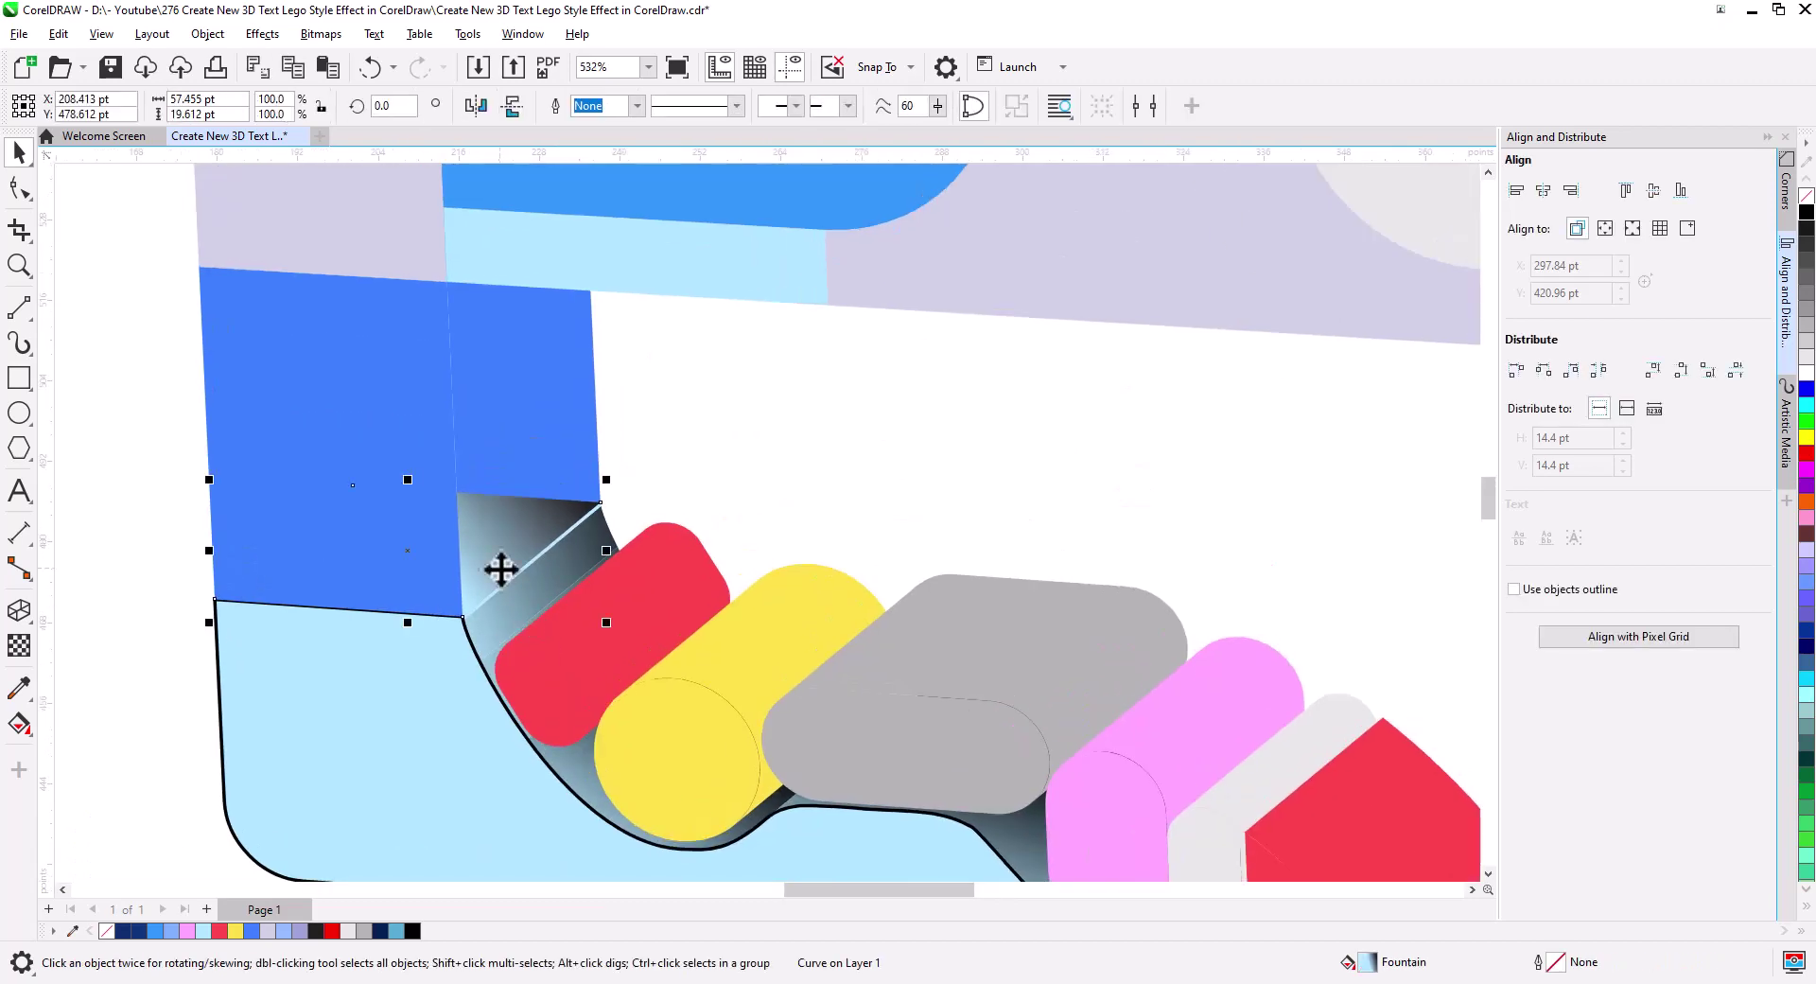
- Copy the gradient shadow's fill onto the thin strip beside the red peg
left_click(519, 530)
scroll(450, 599, "up", 2)
left_click(450, 598)
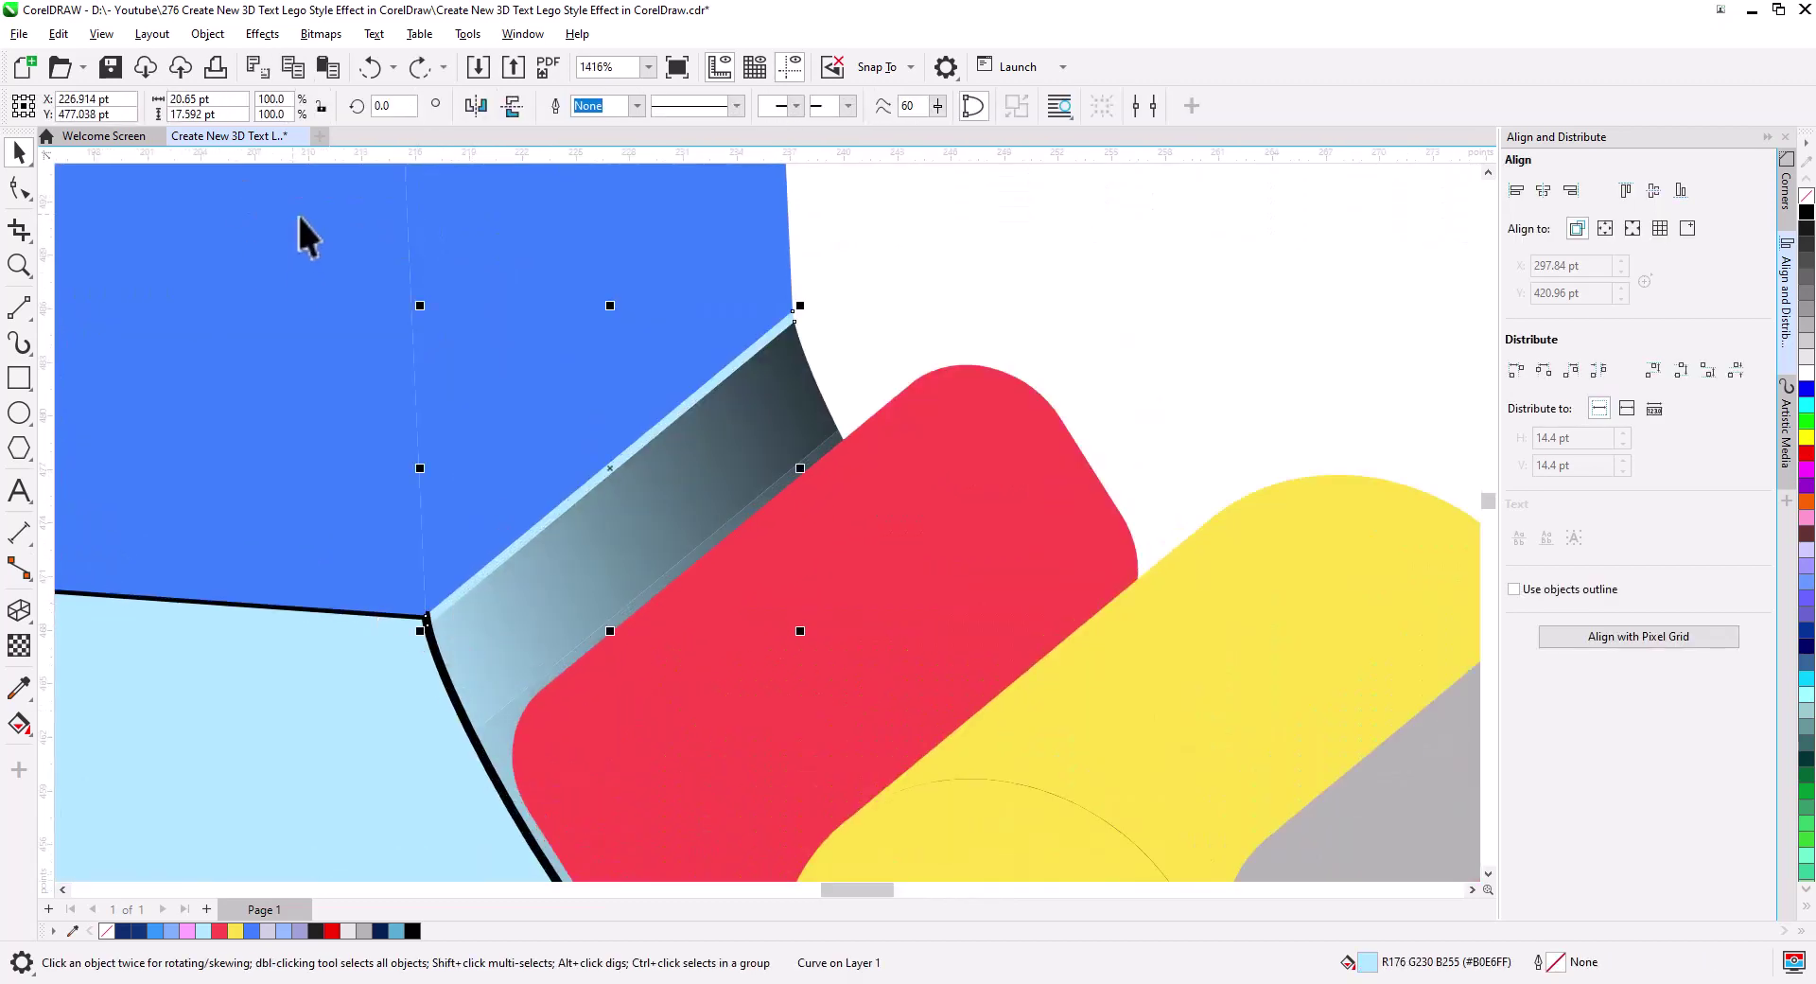
left_click(59, 34)
left_click(101, 195)
left_click(936, 533)
scroll(706, 492, "down", 2)
- Fade the blue side face from blue to navy and shade the red peg toward dark red
left_click(662, 444)
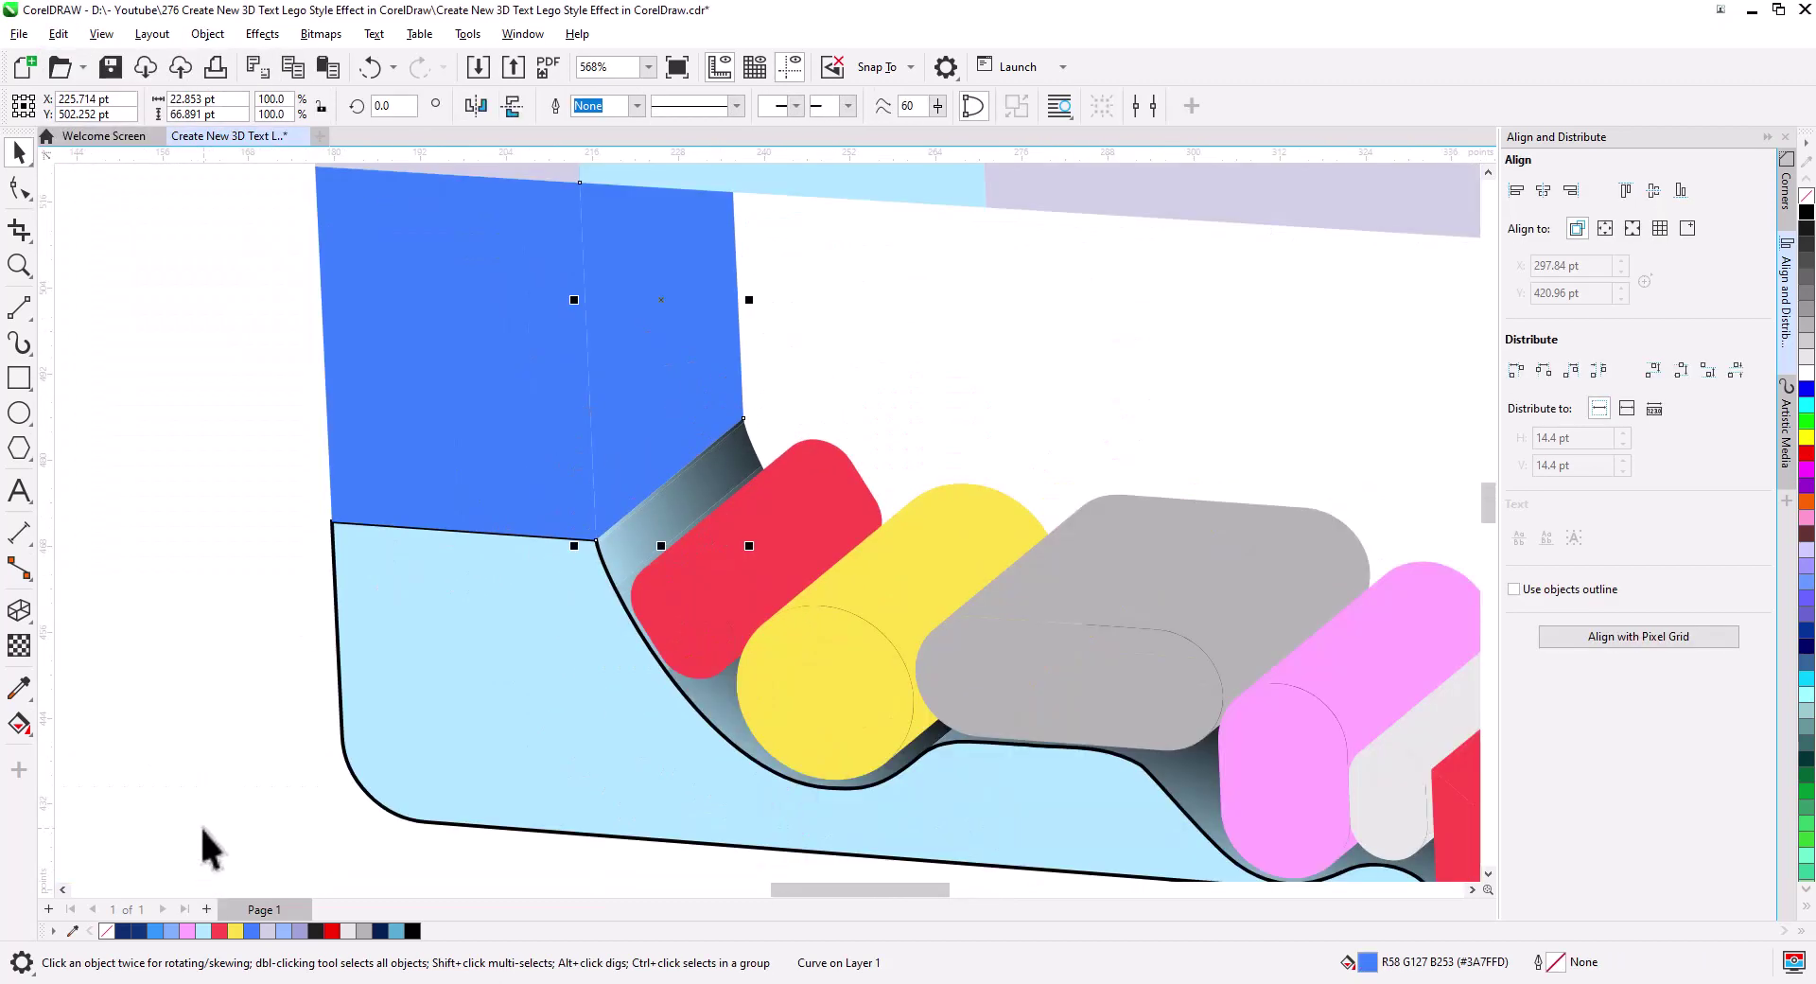
left_click(18, 724)
left_click_drag(637, 395, 592, 244)
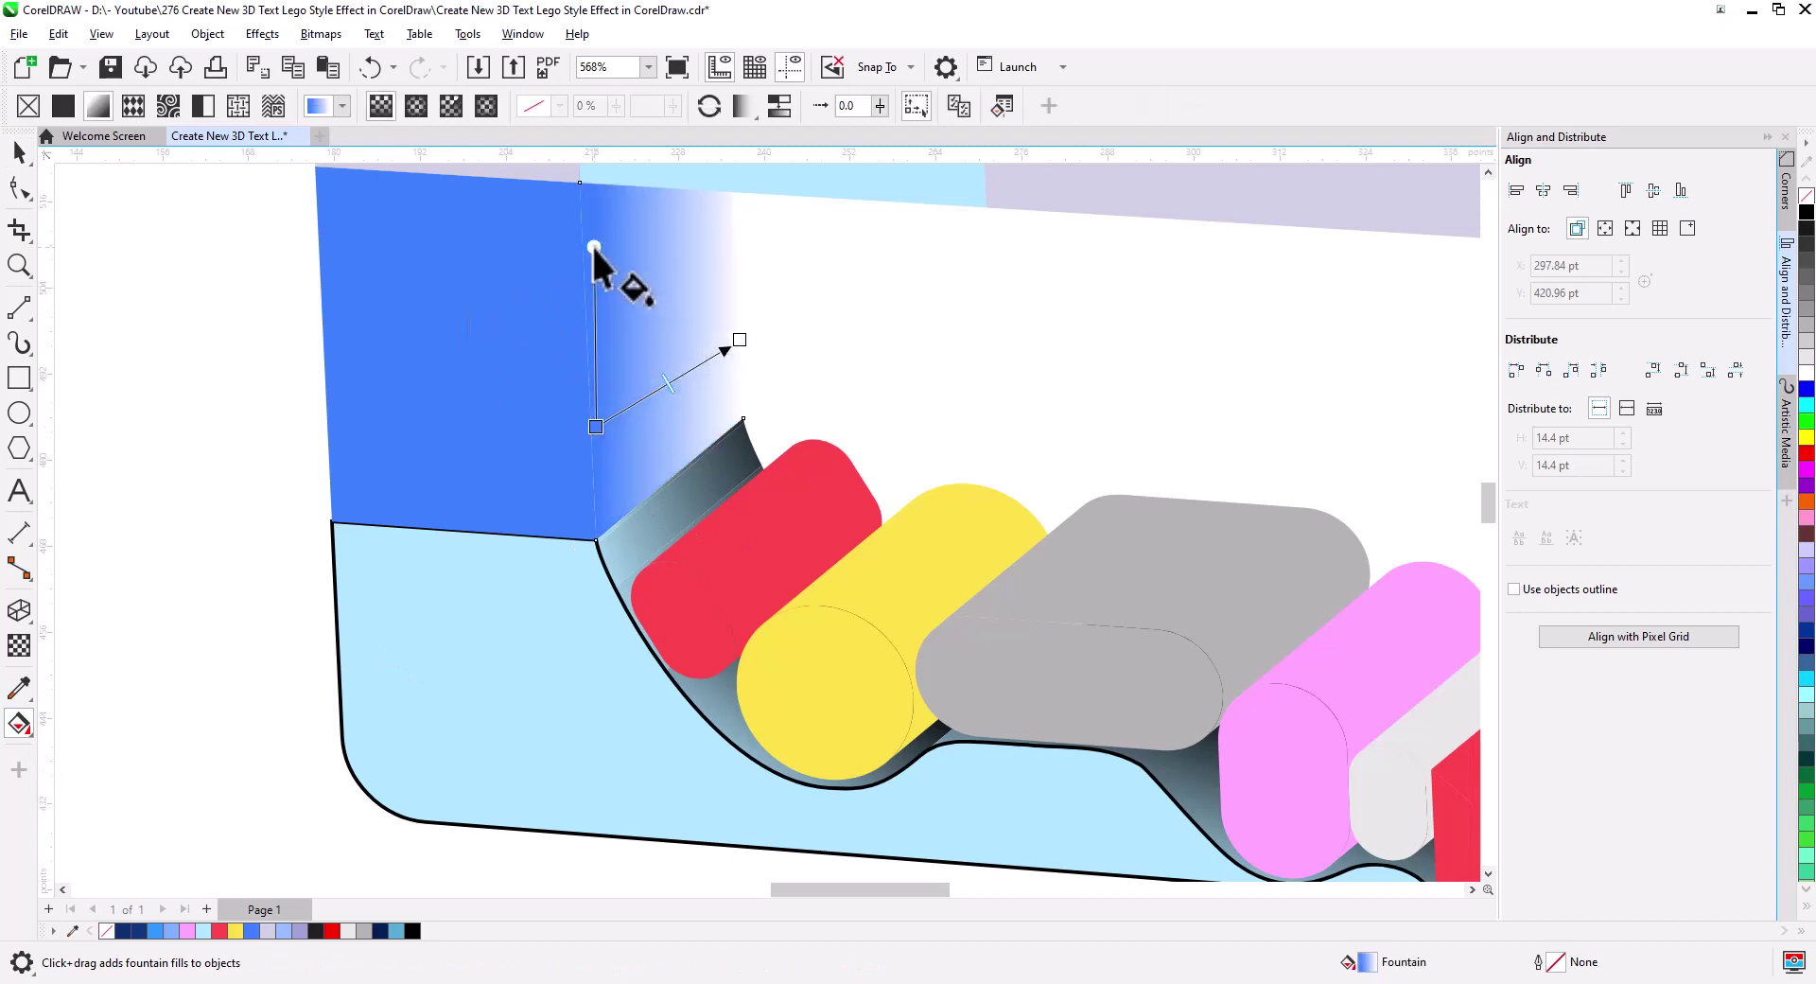
left_click_drag(413, 931, 739, 339)
scroll(697, 445, "down", 2)
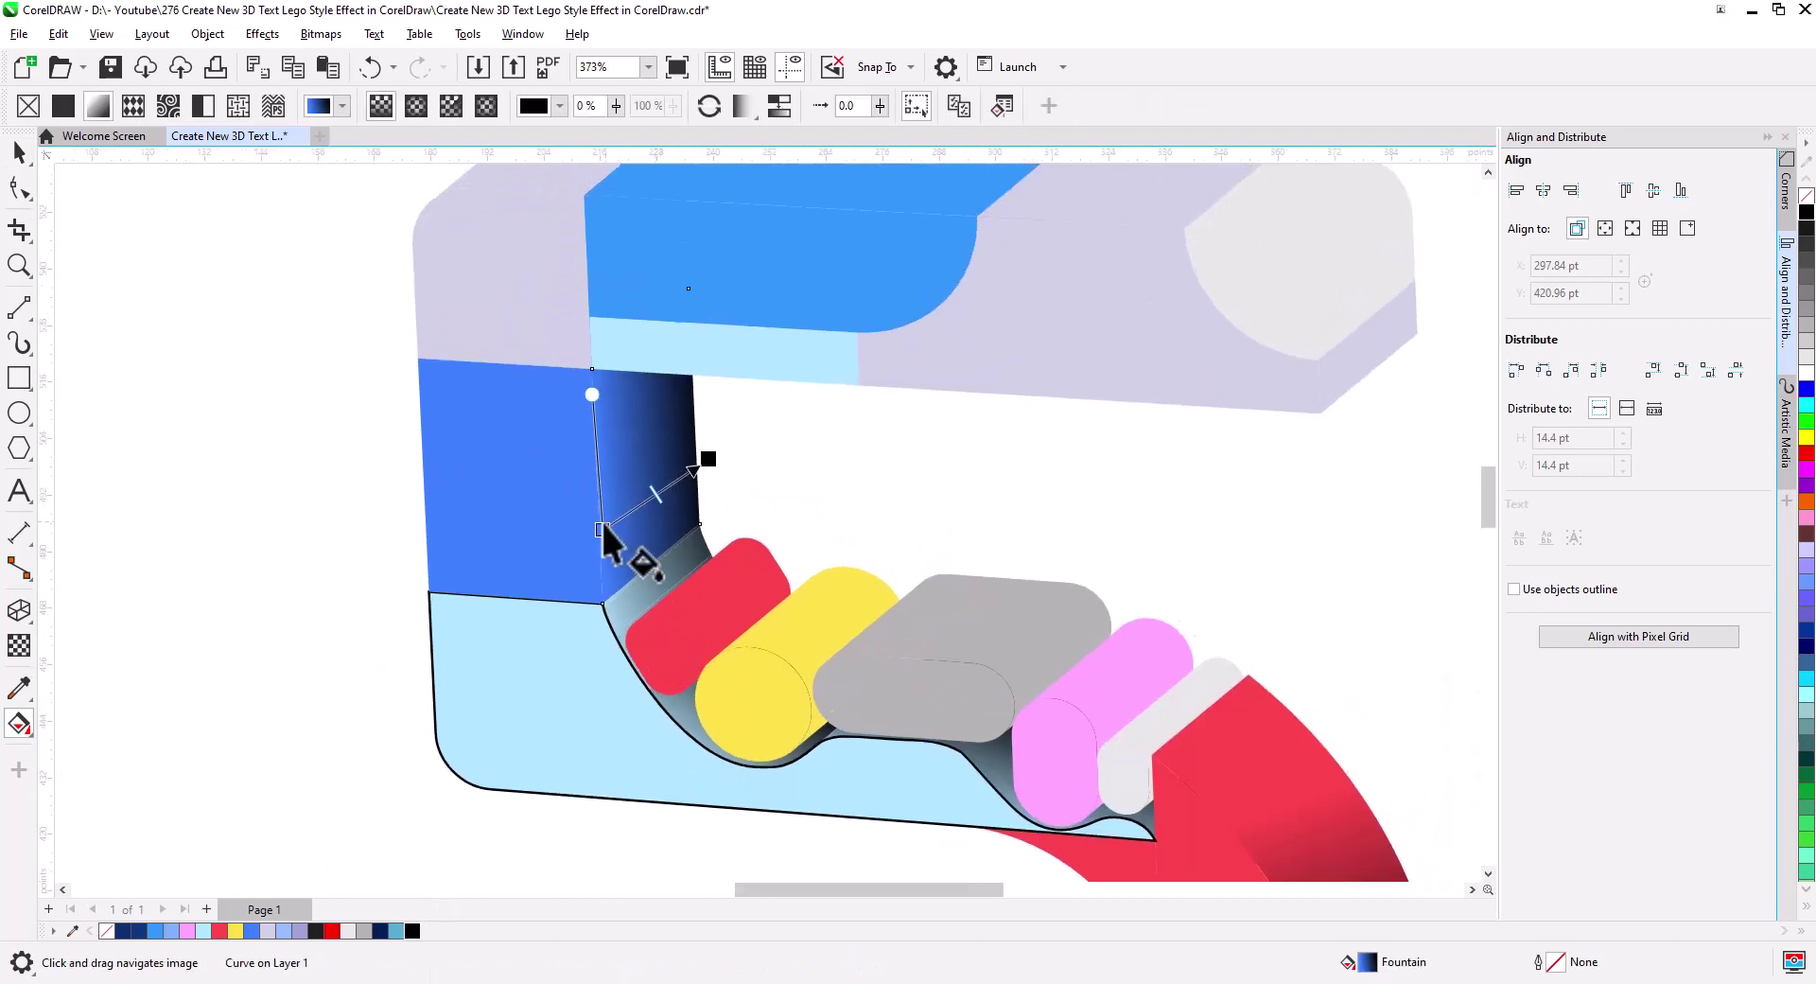
scroll(747, 567, "down", 2)
scroll(757, 648, "up", 1)
scroll(662, 587, "up", 2)
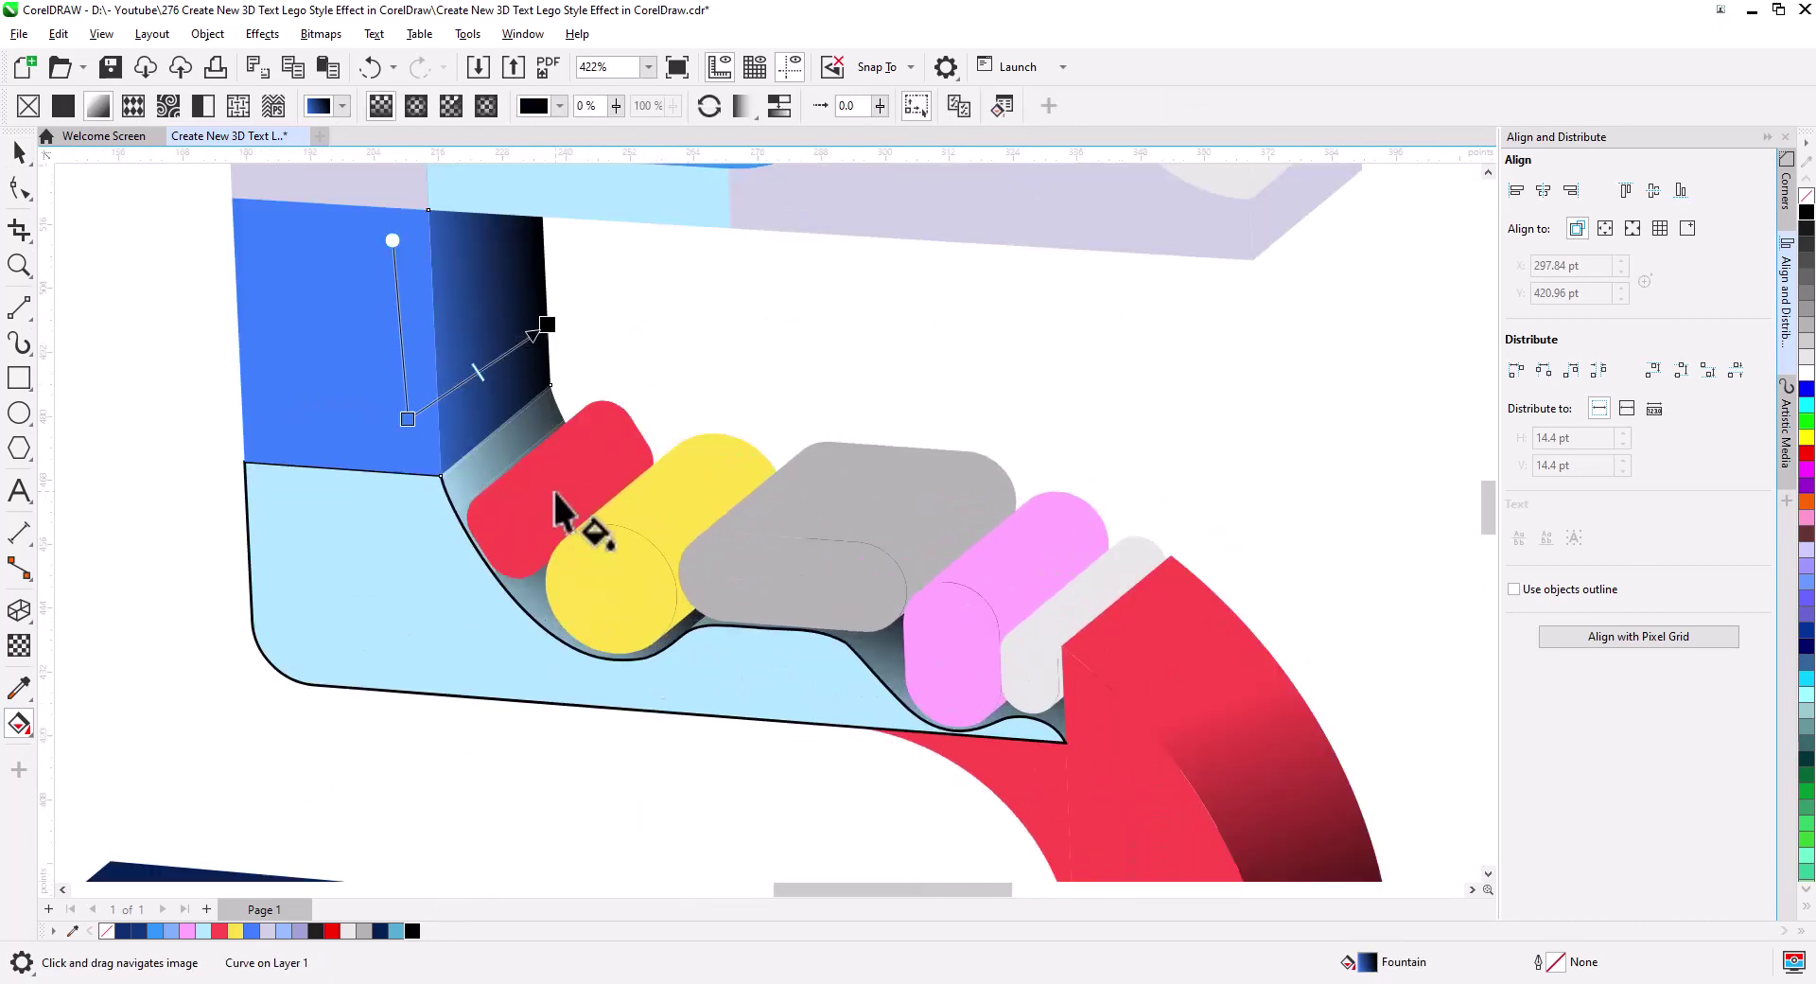
left_click_drag(536, 508, 623, 423)
mouse_move(412, 931)
left_mouse_down()
mouse_move(624, 423)
mouse_move(661, 385)
left_mouse_up()
- Reposition the red peg's gradient and shade the yellow peg from yellow to olive
left_click_drag(536, 508, 514, 521)
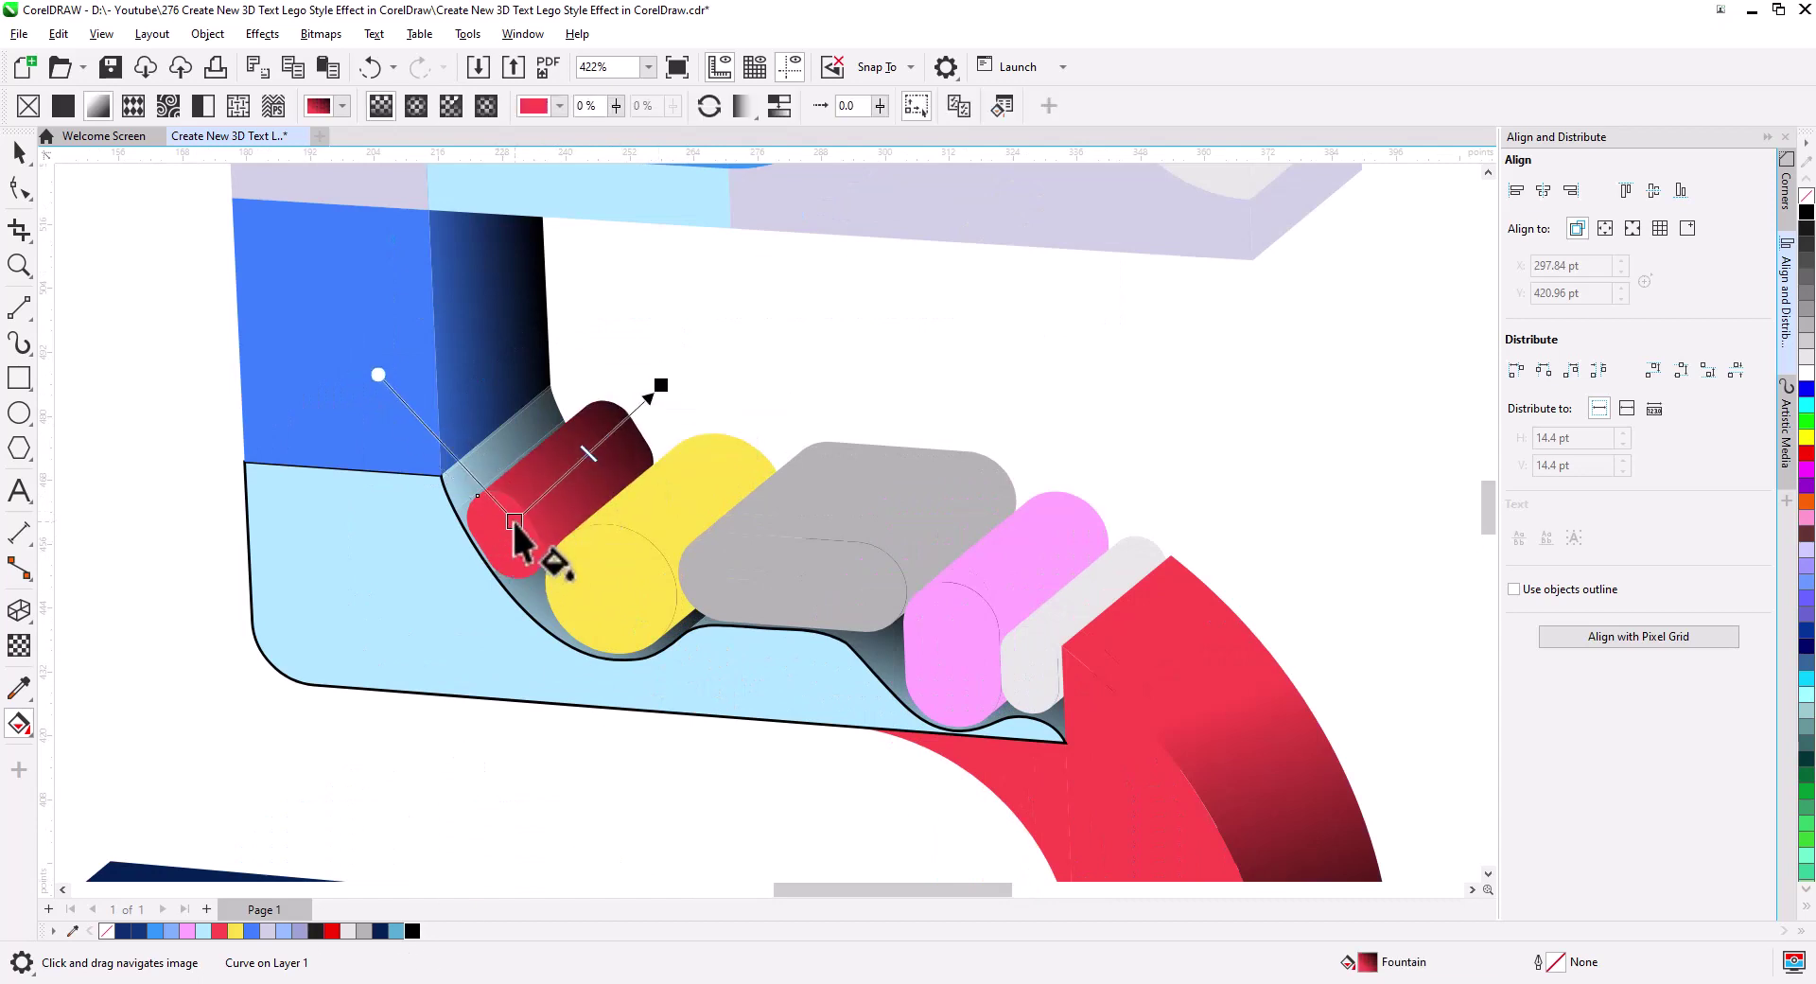
key("Escape")
left_click_drag(652, 530, 741, 438)
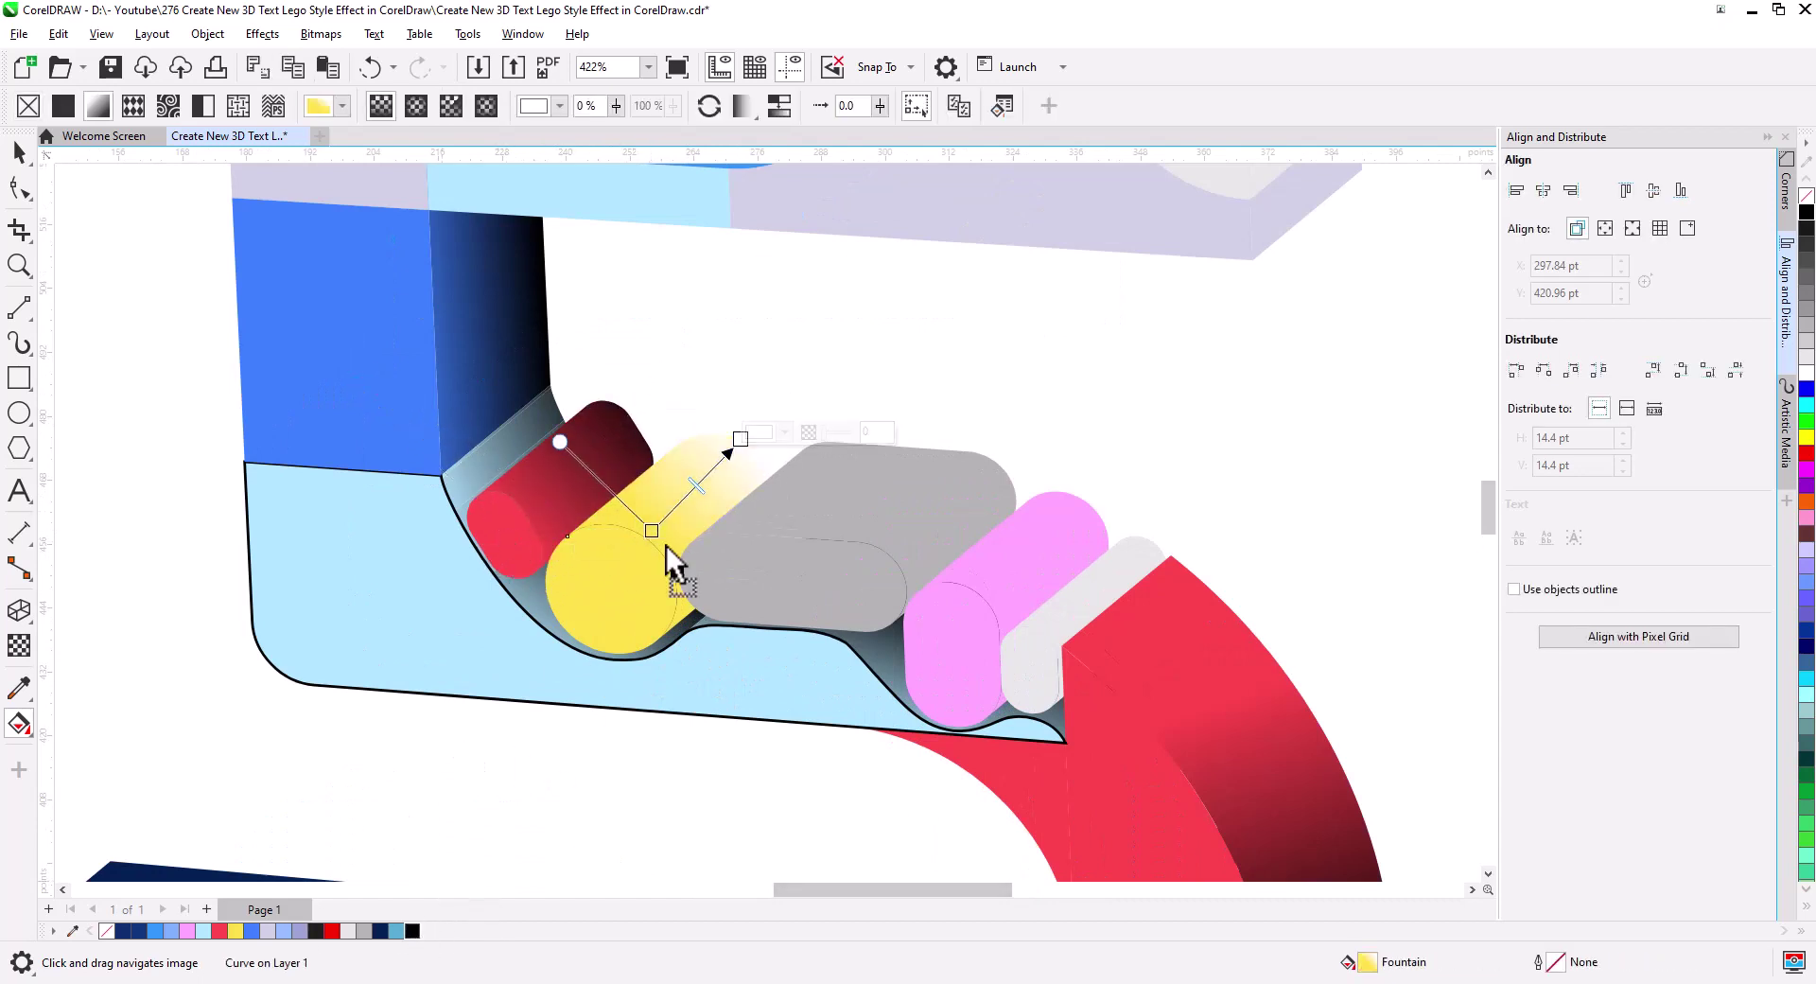
left_click_drag(234, 931, 740, 439)
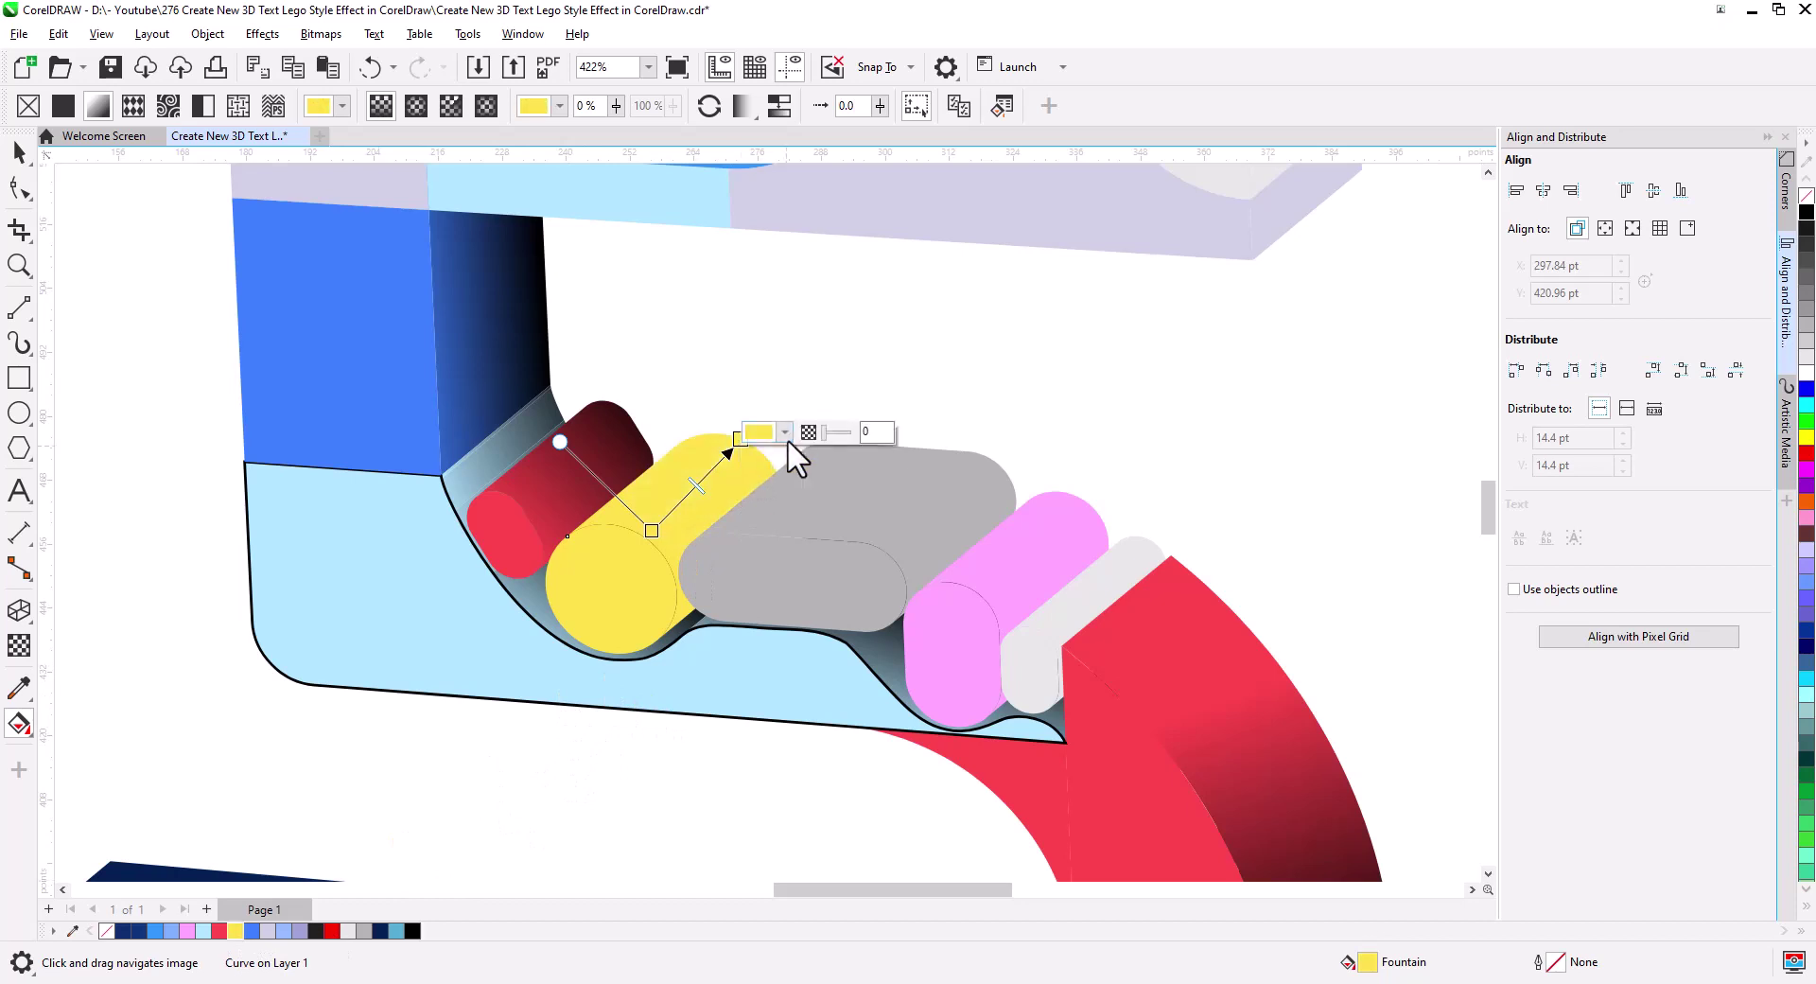
left_click(784, 431)
left_click_drag(838, 534, 878, 581)
left_click(651, 532)
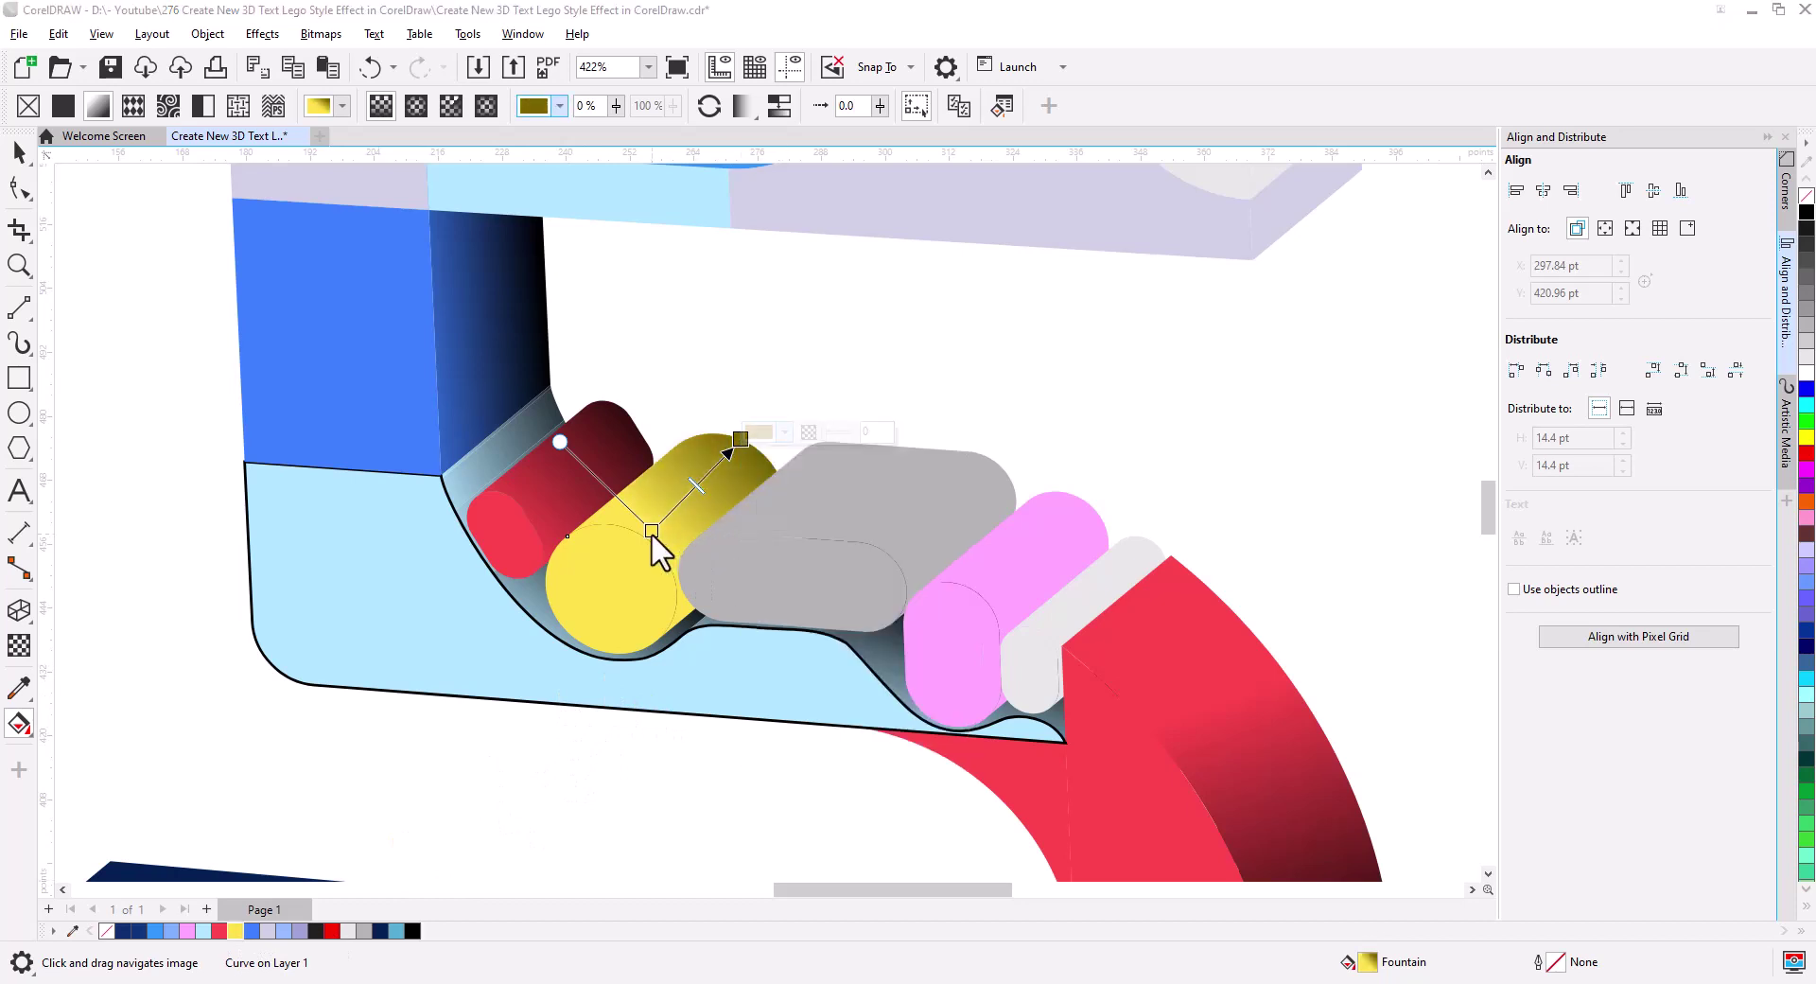
left_click_drag(651, 532, 631, 557)
- Set the red peg's gradient end to a dark red and redraw its direction
left_click(505, 534)
double_click(662, 386)
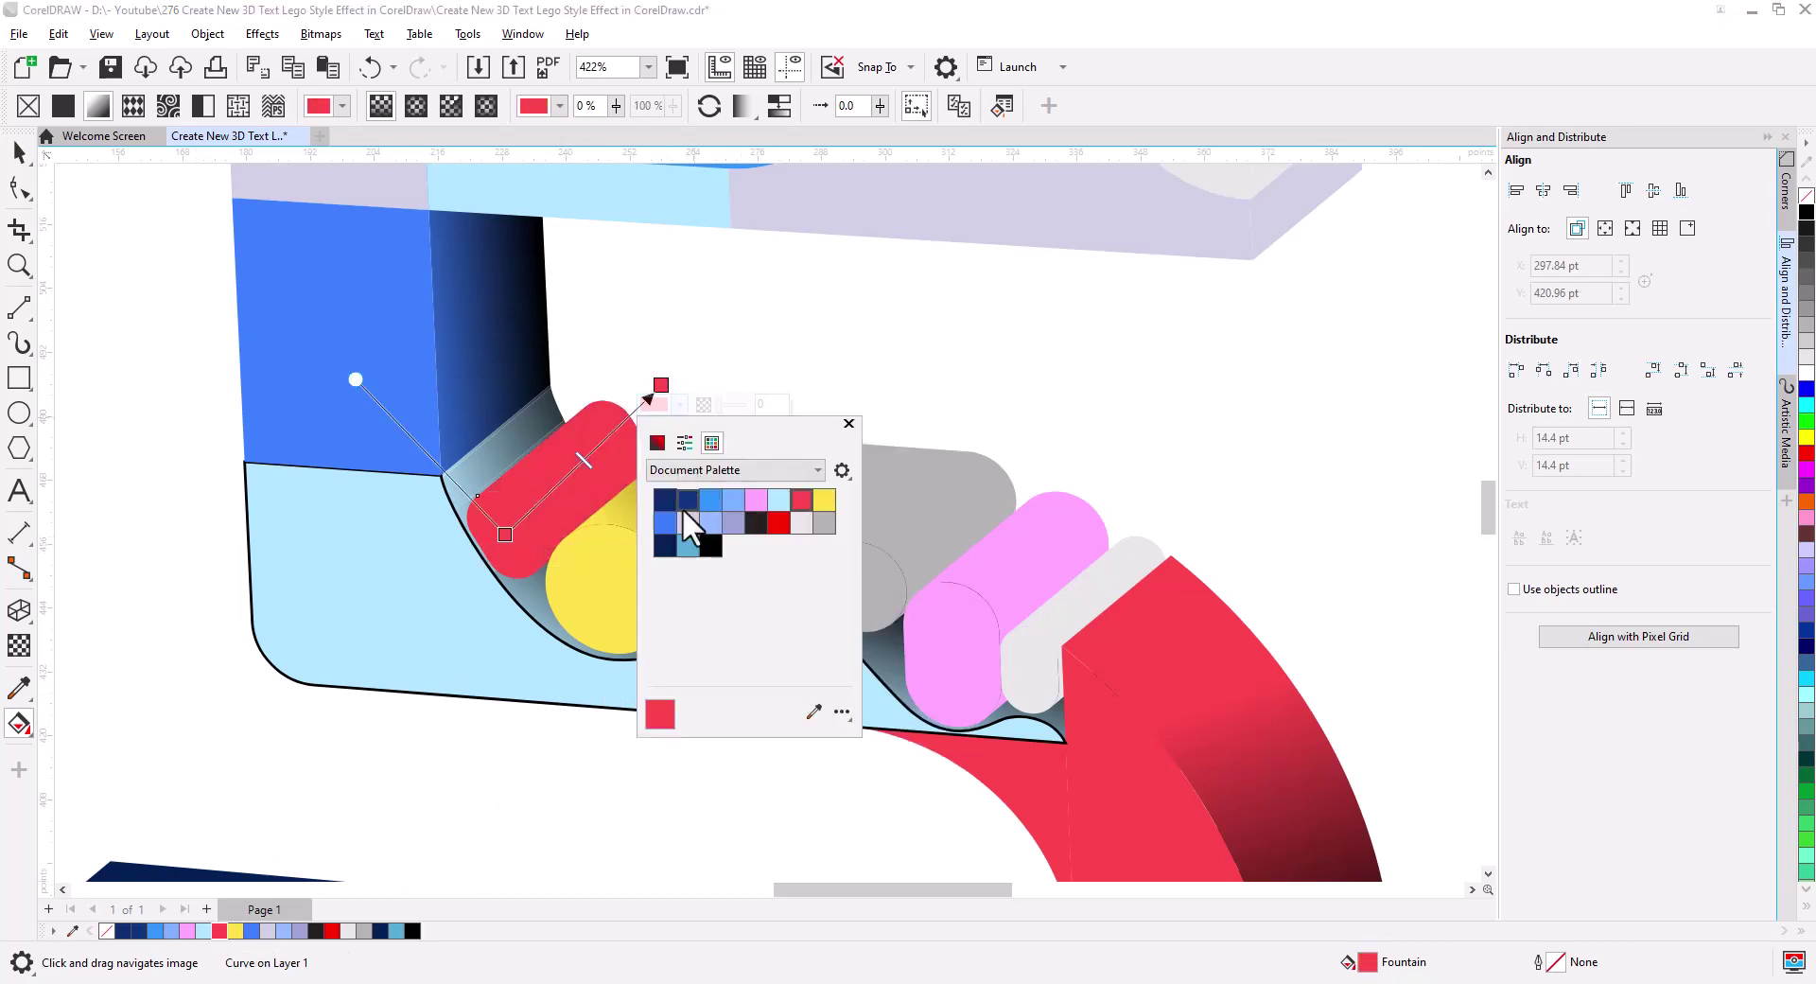
left_click(683, 507)
left_click_drag(758, 530, 770, 560)
left_click(715, 383)
left_click_drag(652, 405, 614, 436)
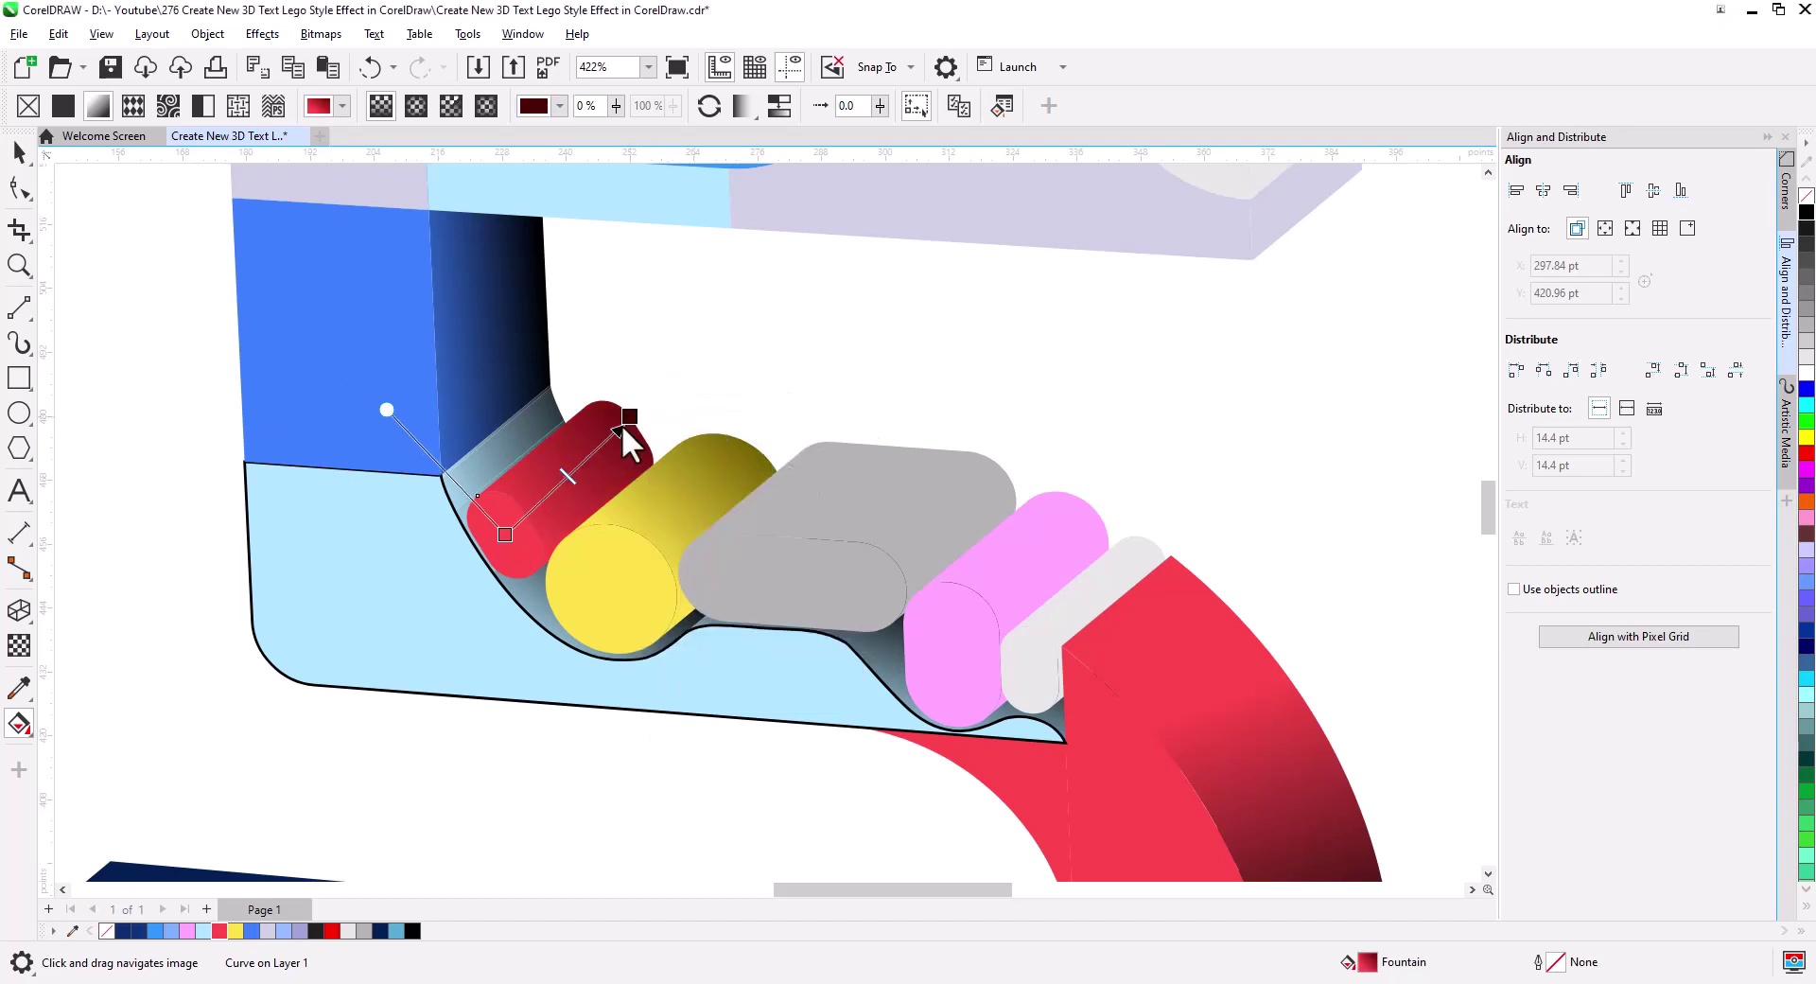
left_click_drag(505, 532, 526, 514)
- Add a fountain-fill gradient to the grey peg
left_click_drag(846, 530, 922, 457)
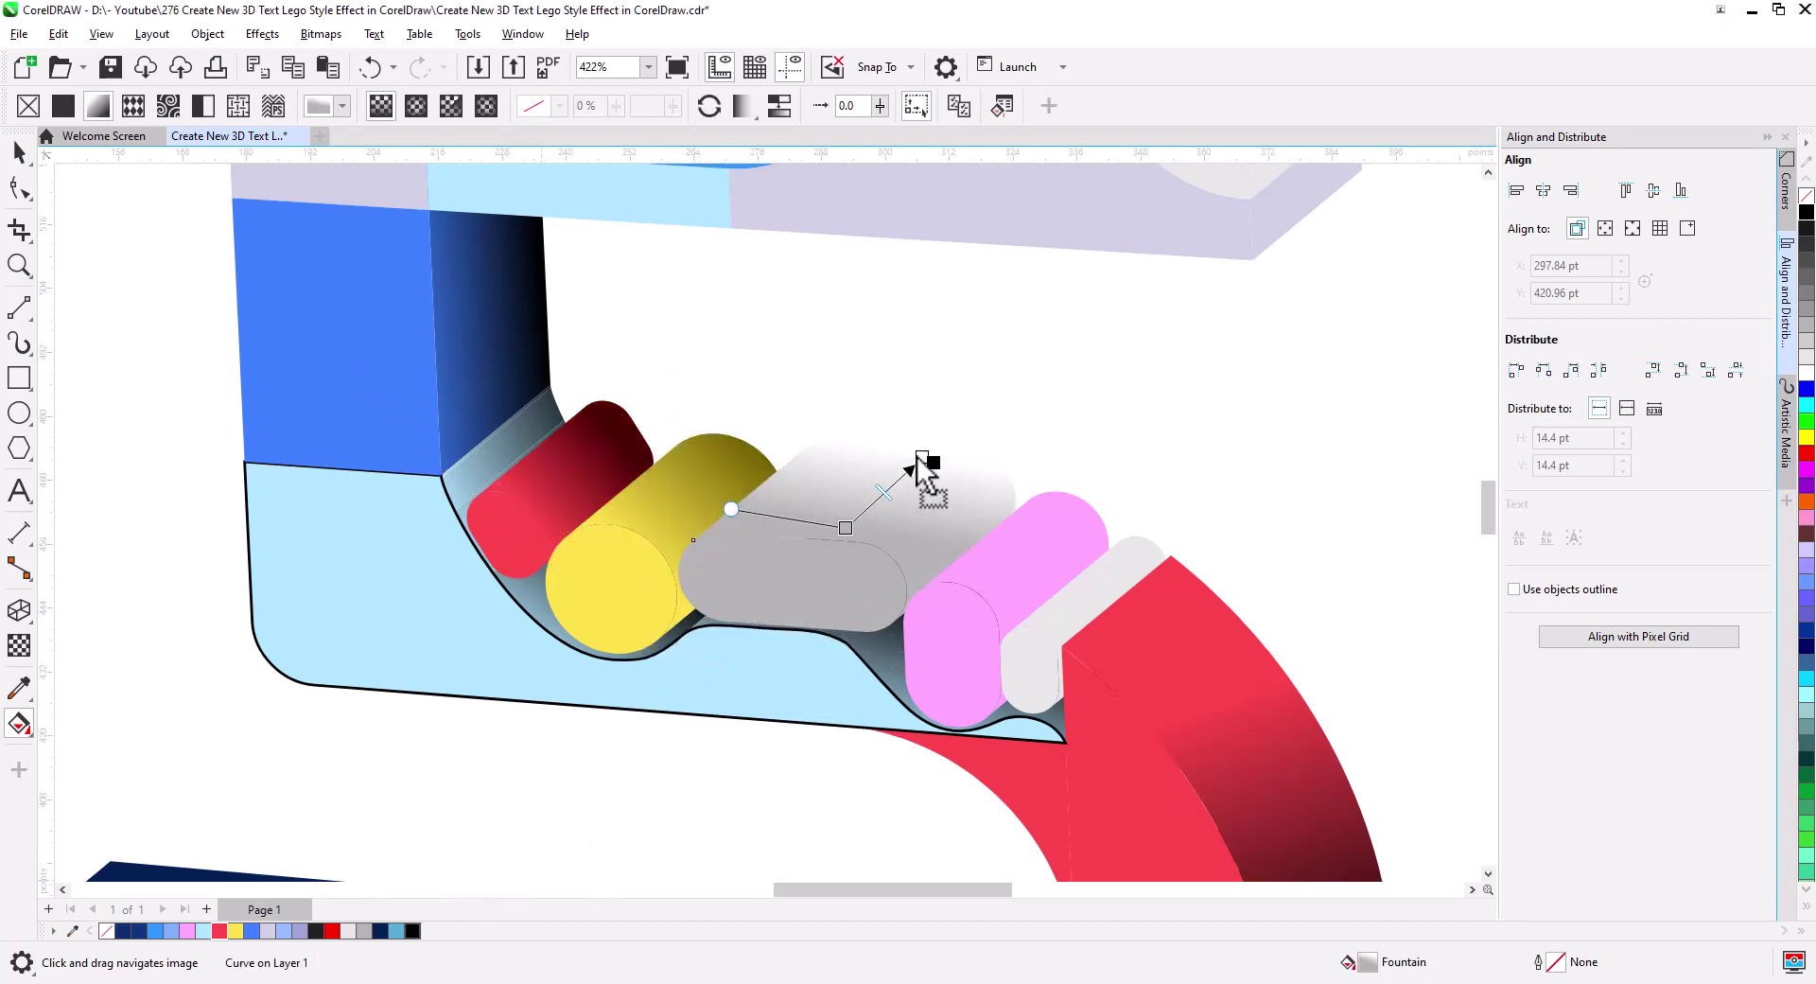
scroll(334, 639, "down", 2)
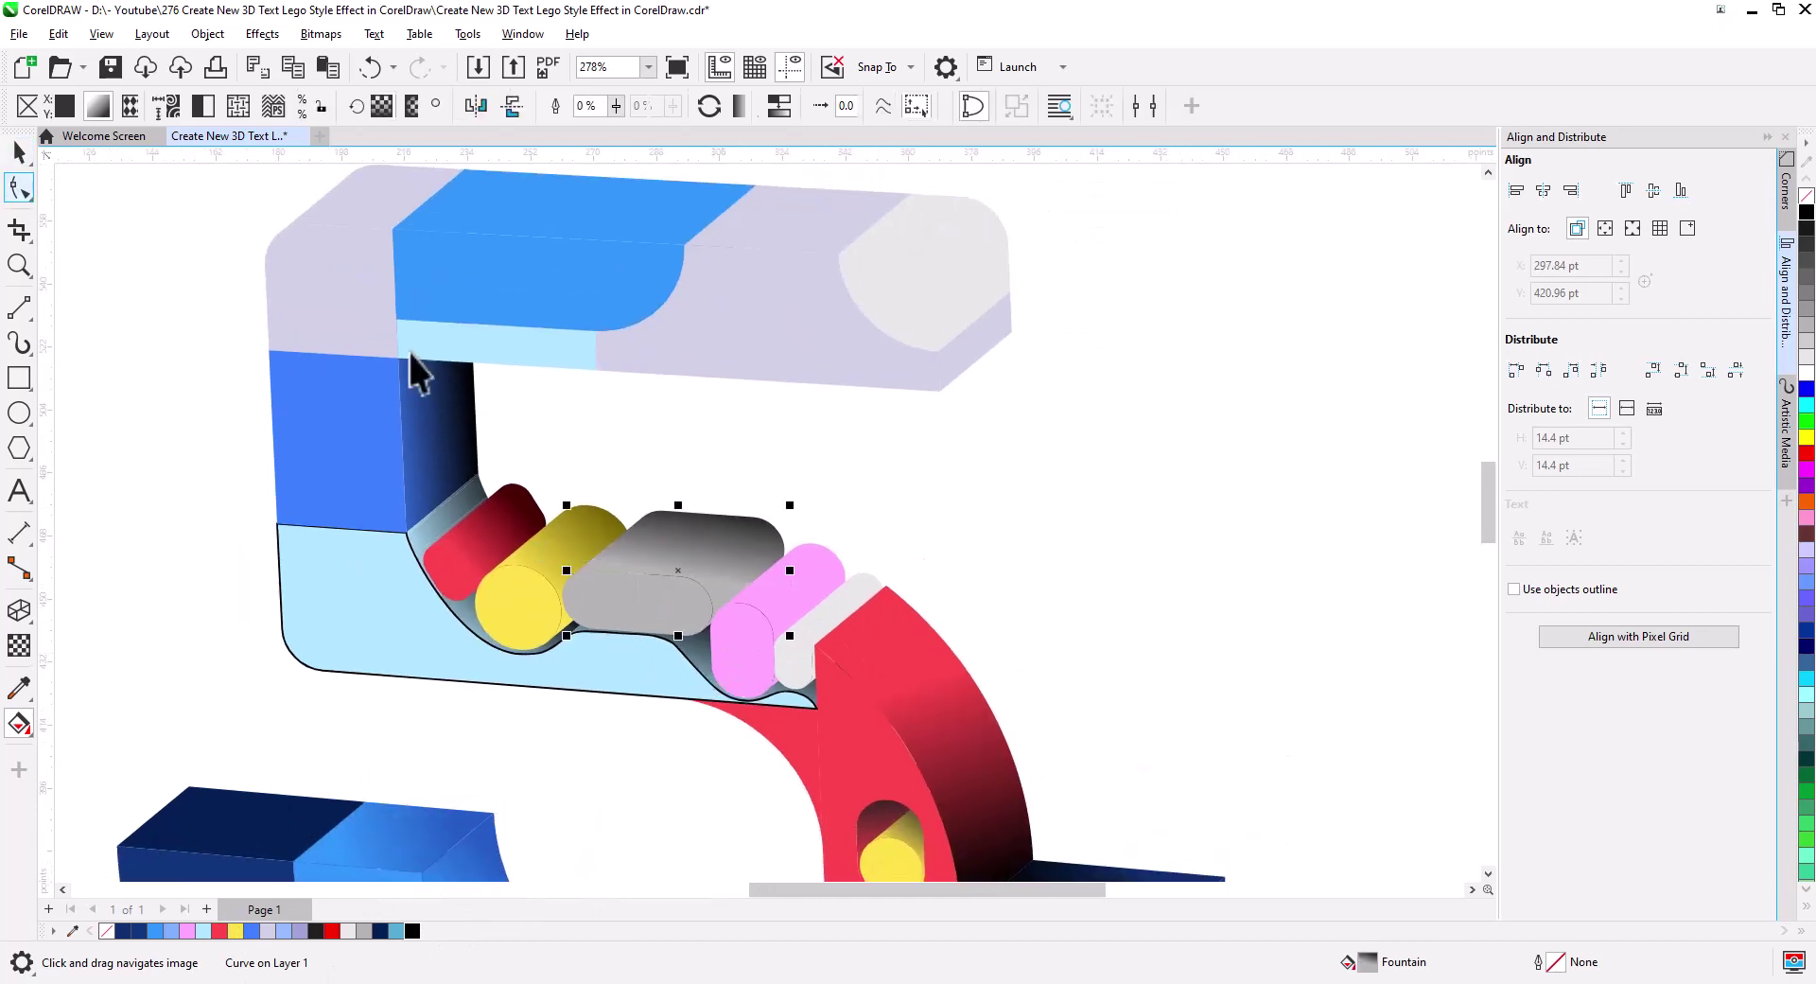
key("Escape")
key("space")
scroll(852, 554, "up", 1)
- Lay a pink-to-white gradient on the pink cylinder and reshape the grey cylinder's gradient
left_click(704, 685)
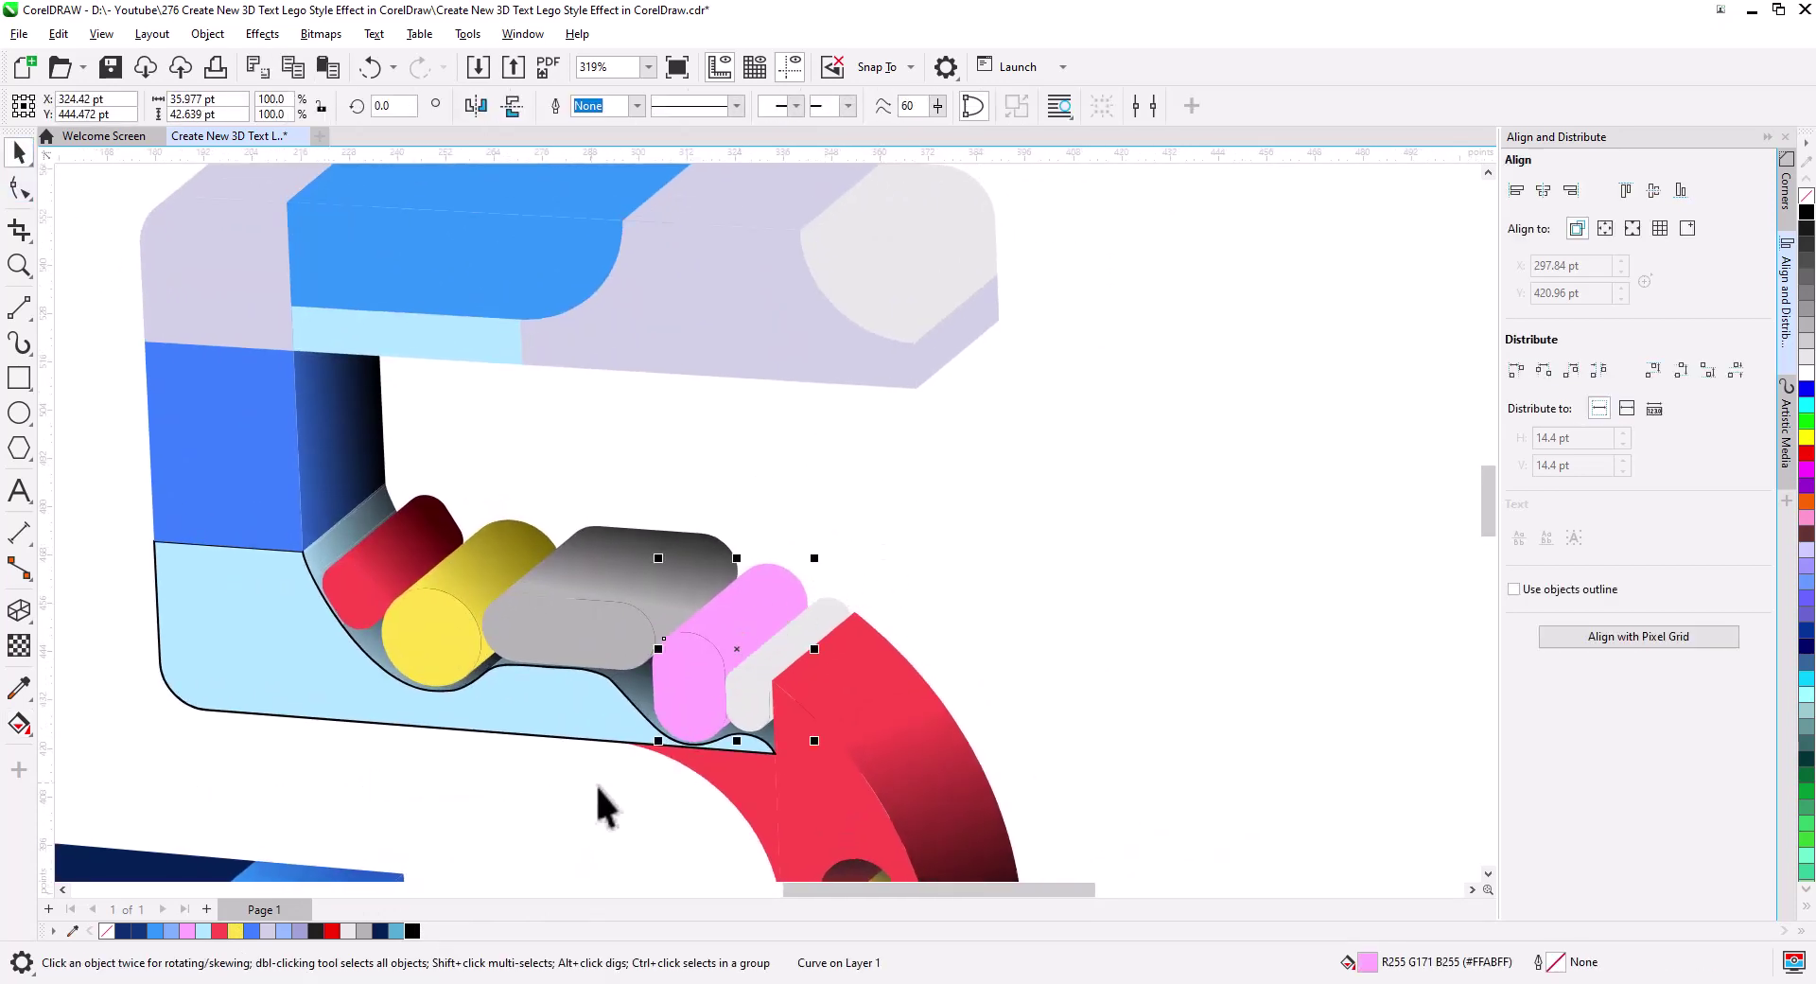
left_click(19, 723)
left_click_drag(734, 585, 756, 642)
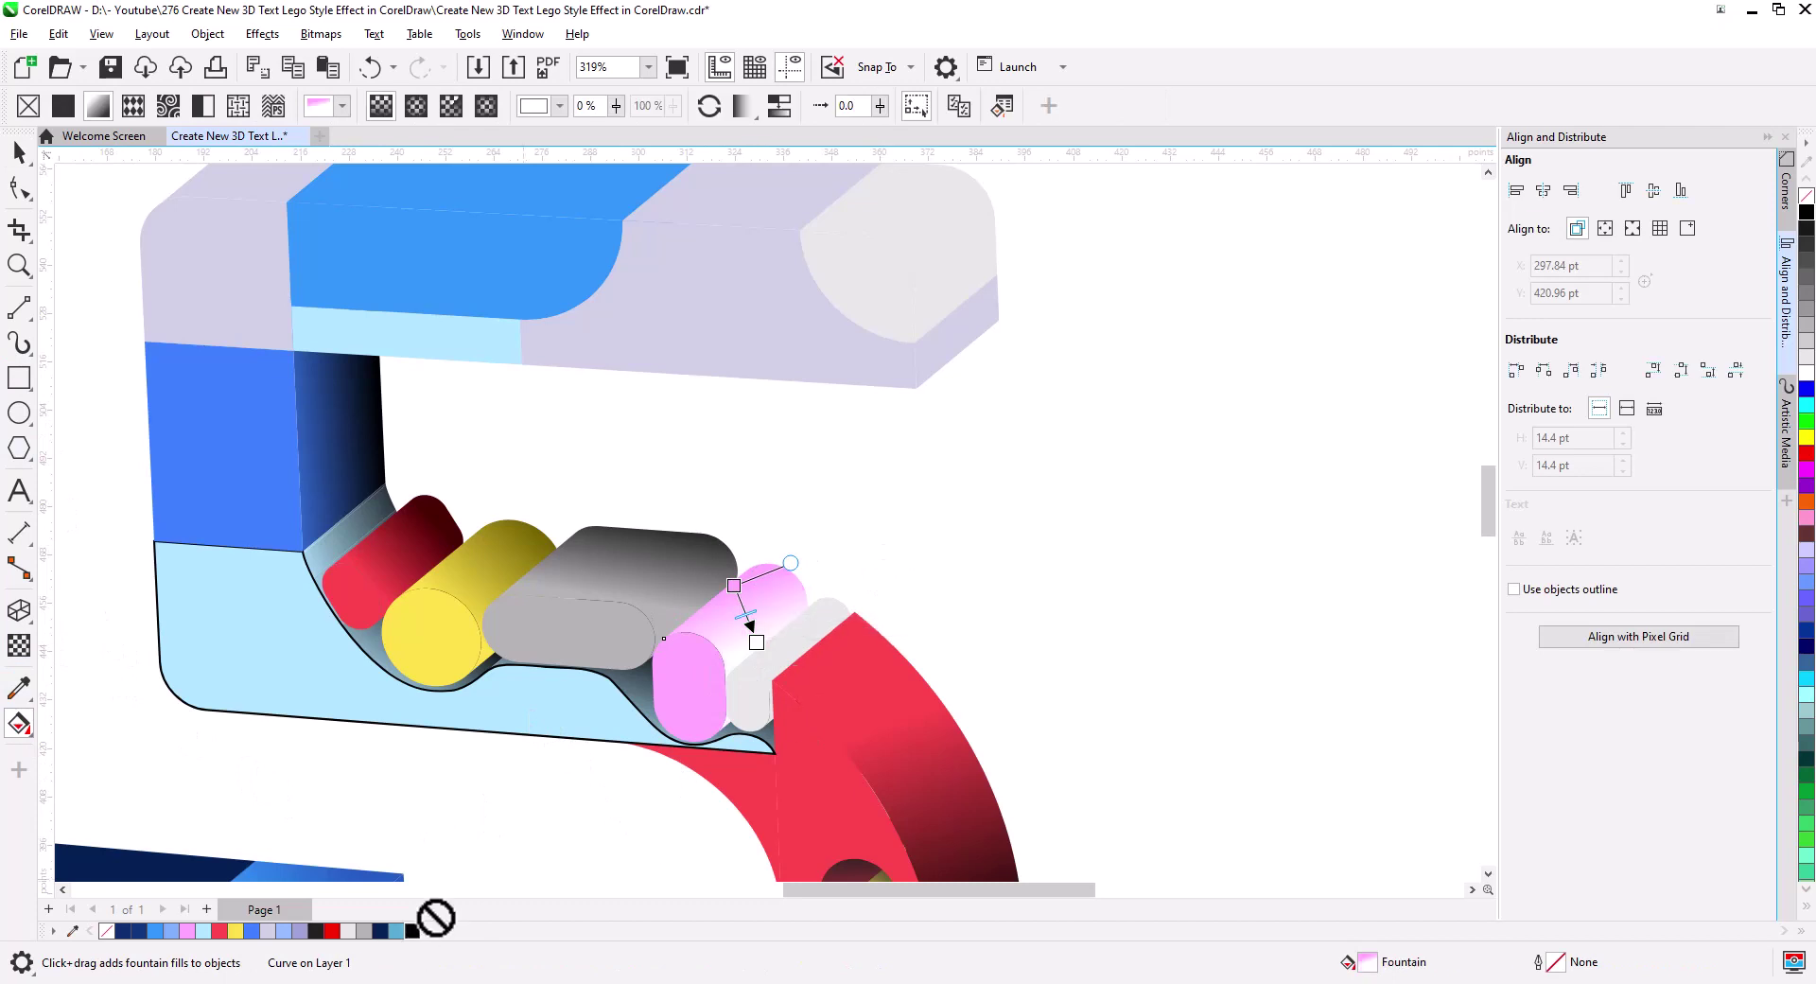
left_click_drag(804, 551, 800, 532)
left_click(690, 588)
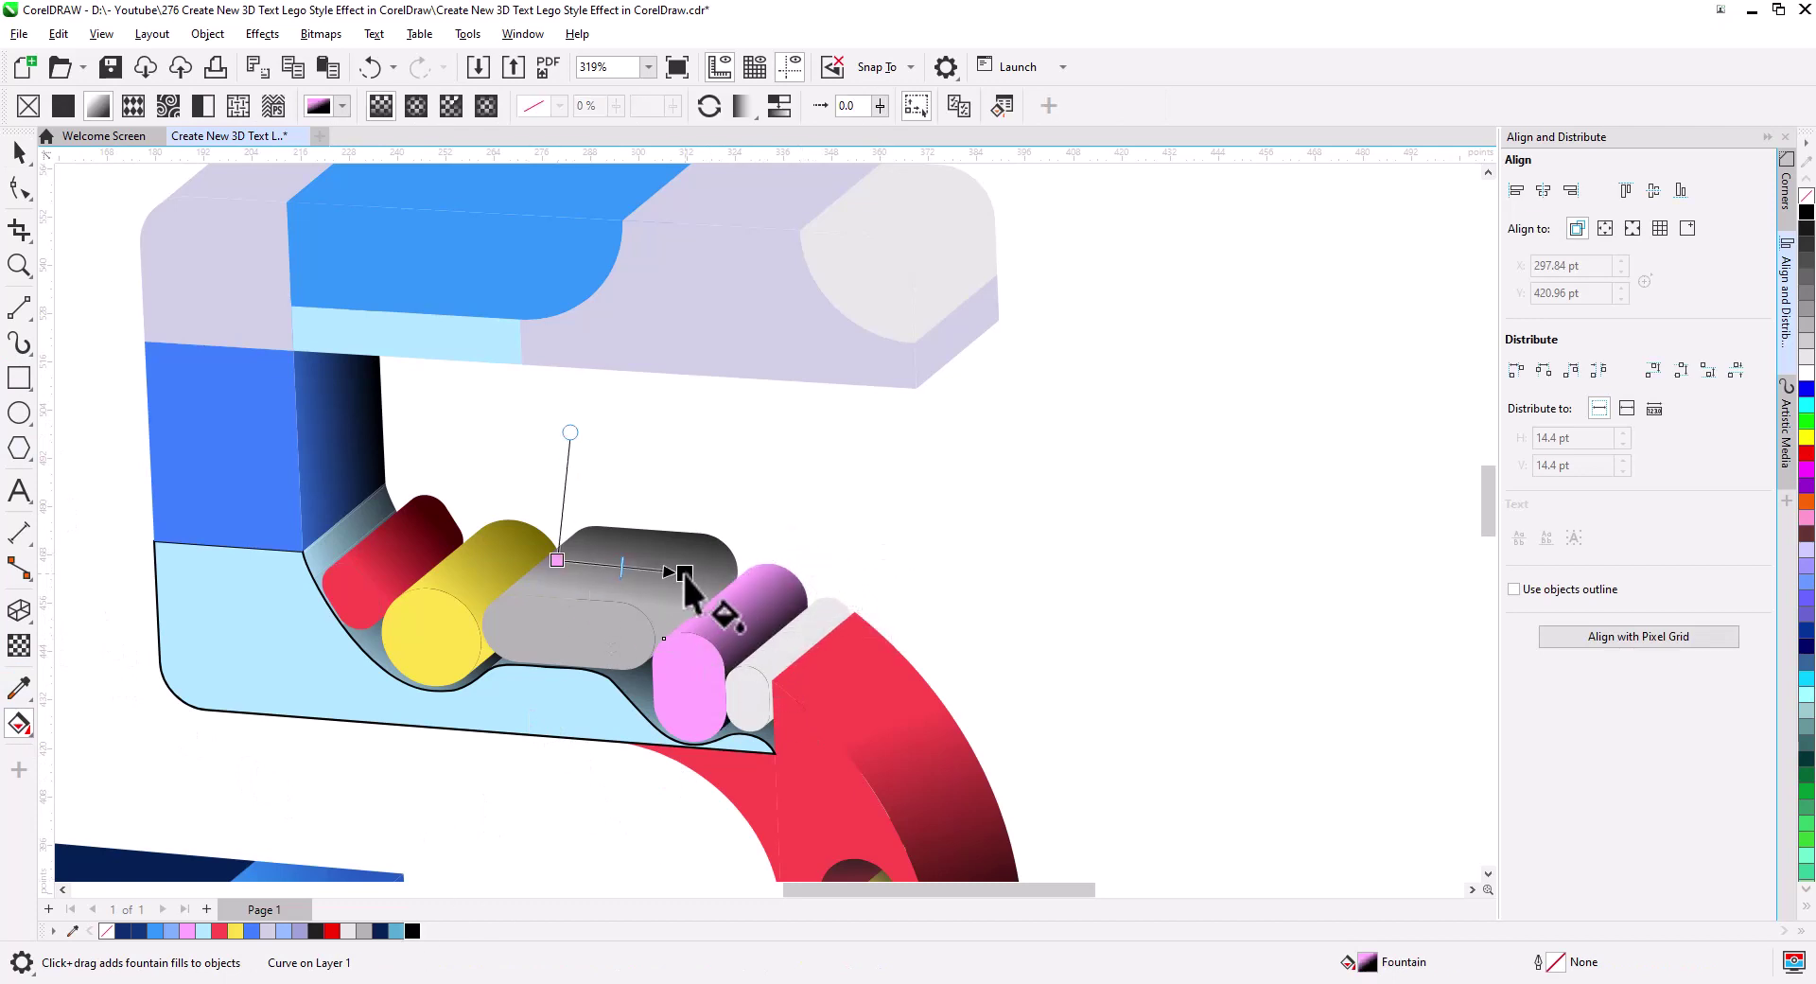
left_click_drag(541, 560, 693, 608)
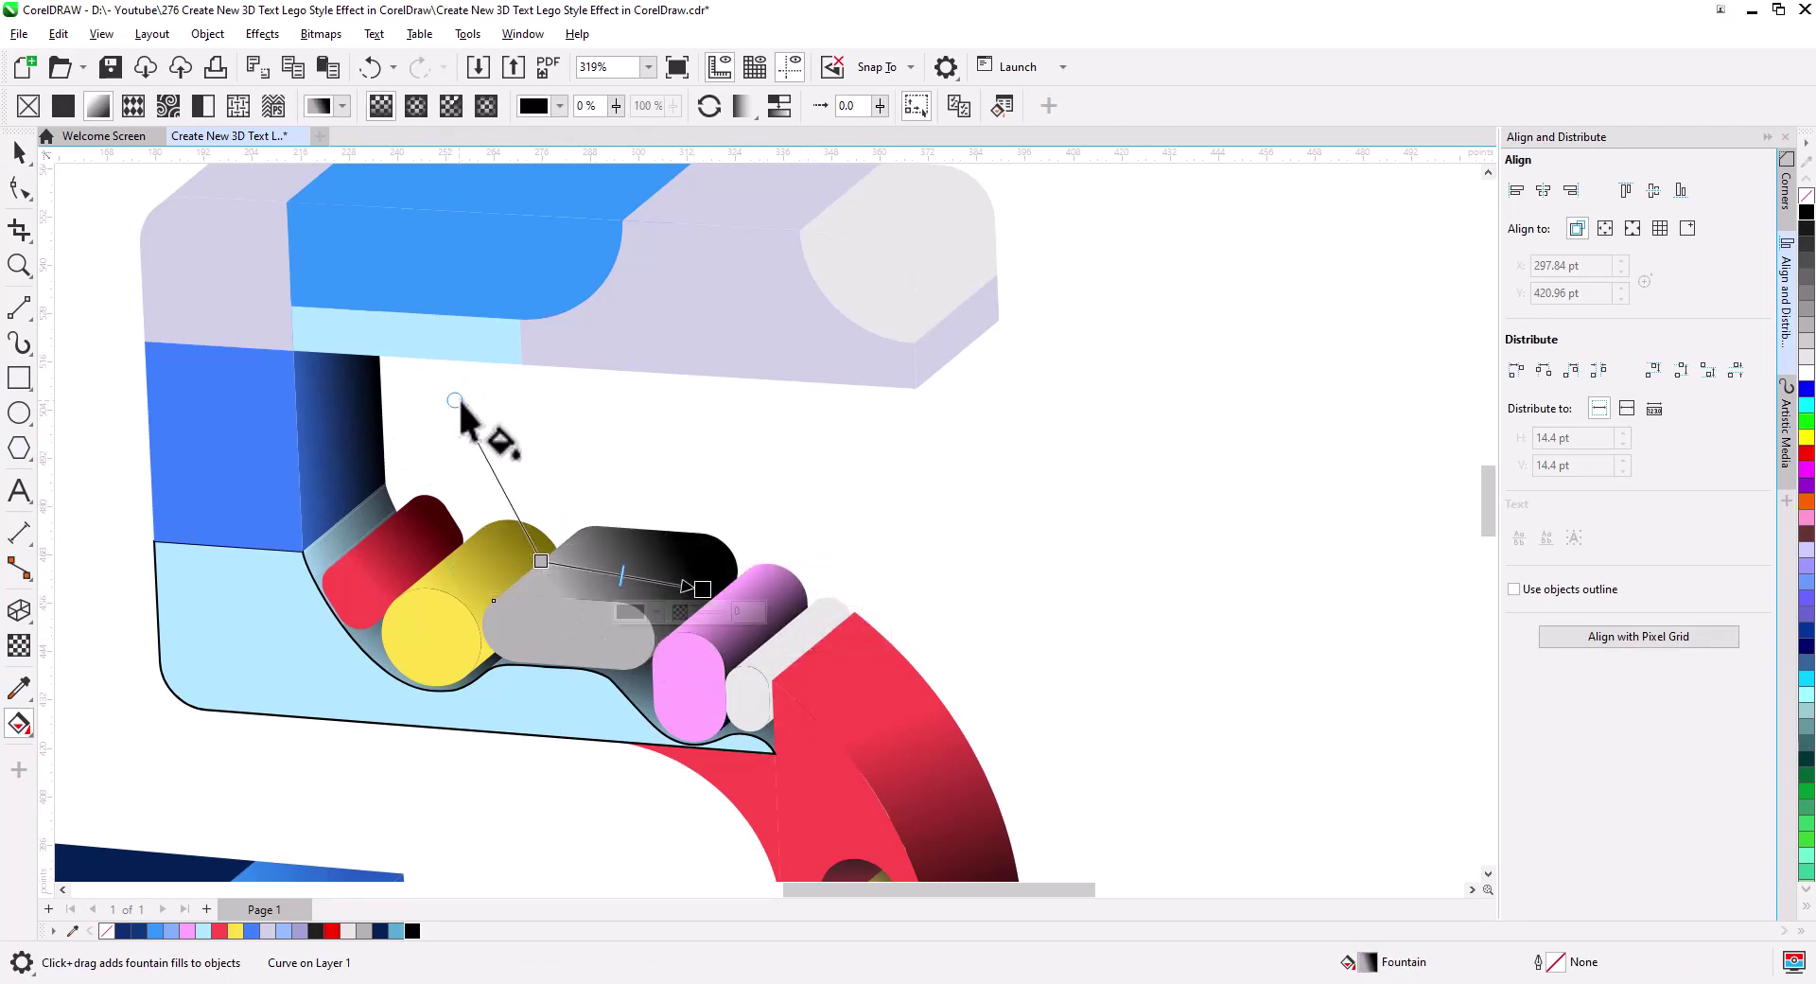
left_click_drag(480, 395, 645, 465)
left_click_drag(693, 608, 747, 602)
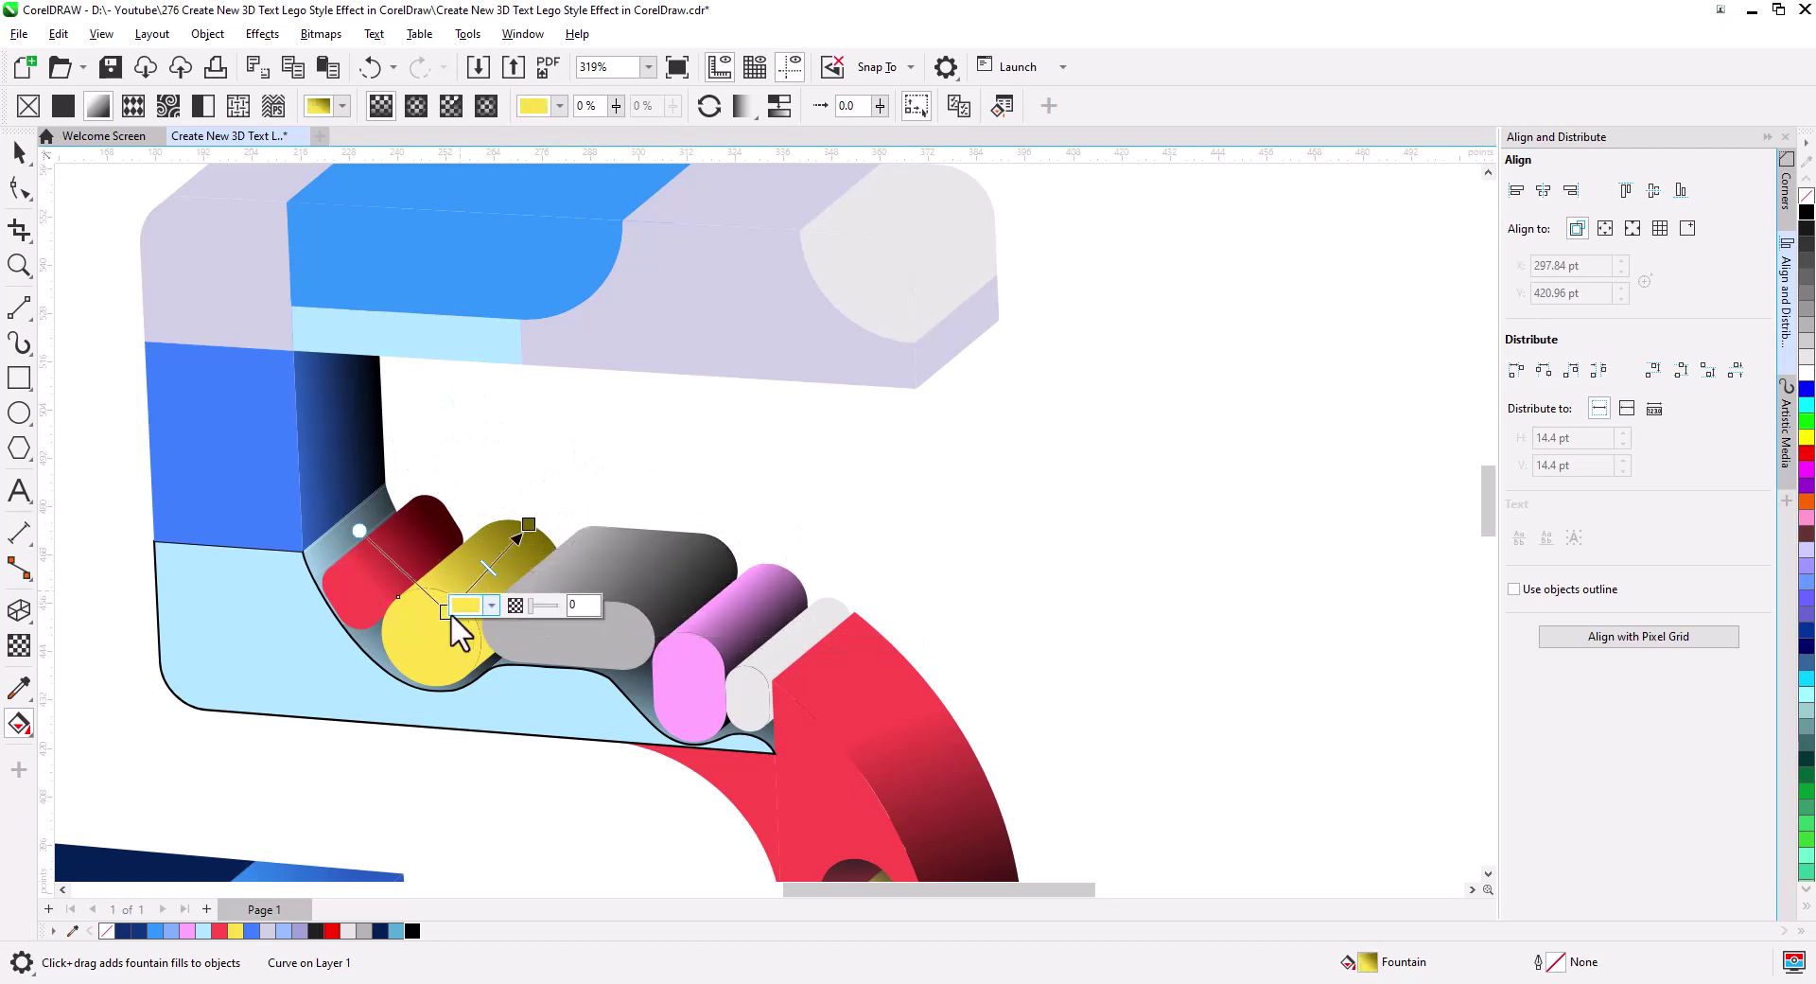
- Redraw the gradient across the red cylinder
left_click(454, 591)
mouse_move(520, 579)
left_mouse_down()
mouse_move(367, 580)
mouse_move(440, 562)
left_mouse_up()
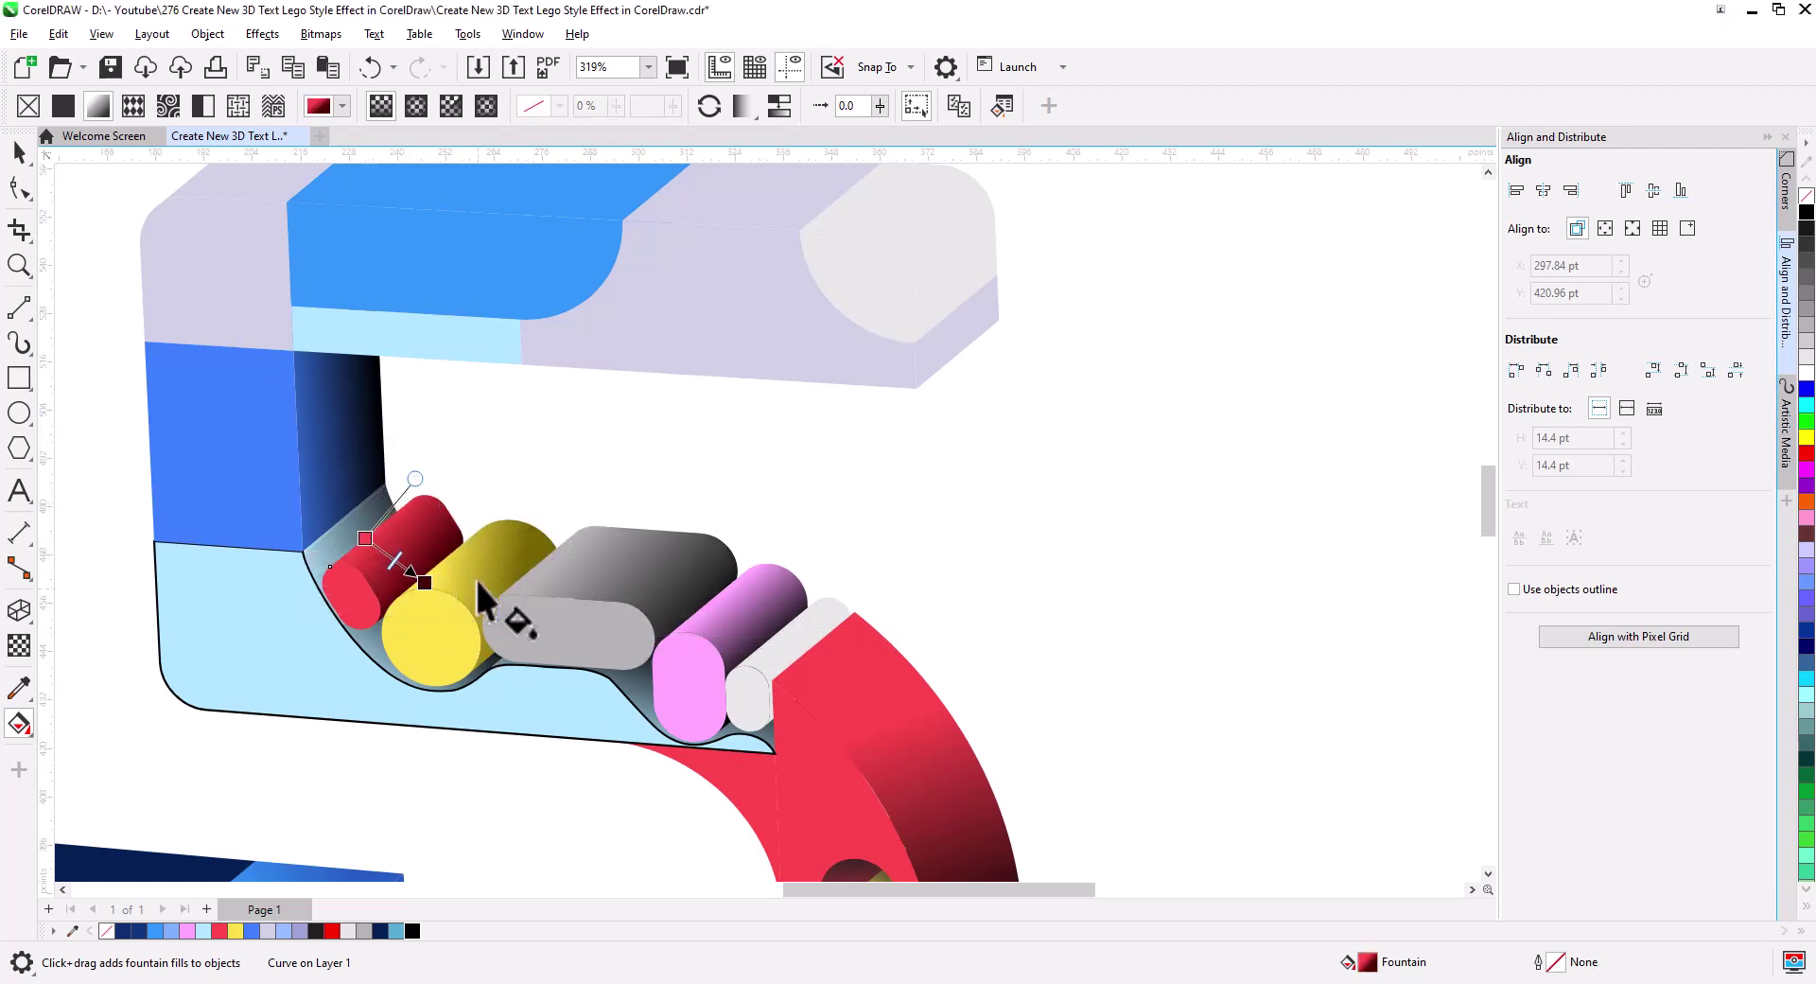
scroll(668, 625, "down", 2)
scroll(667, 624, "up", 2)
- Lay and shift a shading gradient across the yellow cylinder in the hole
left_click(699, 530)
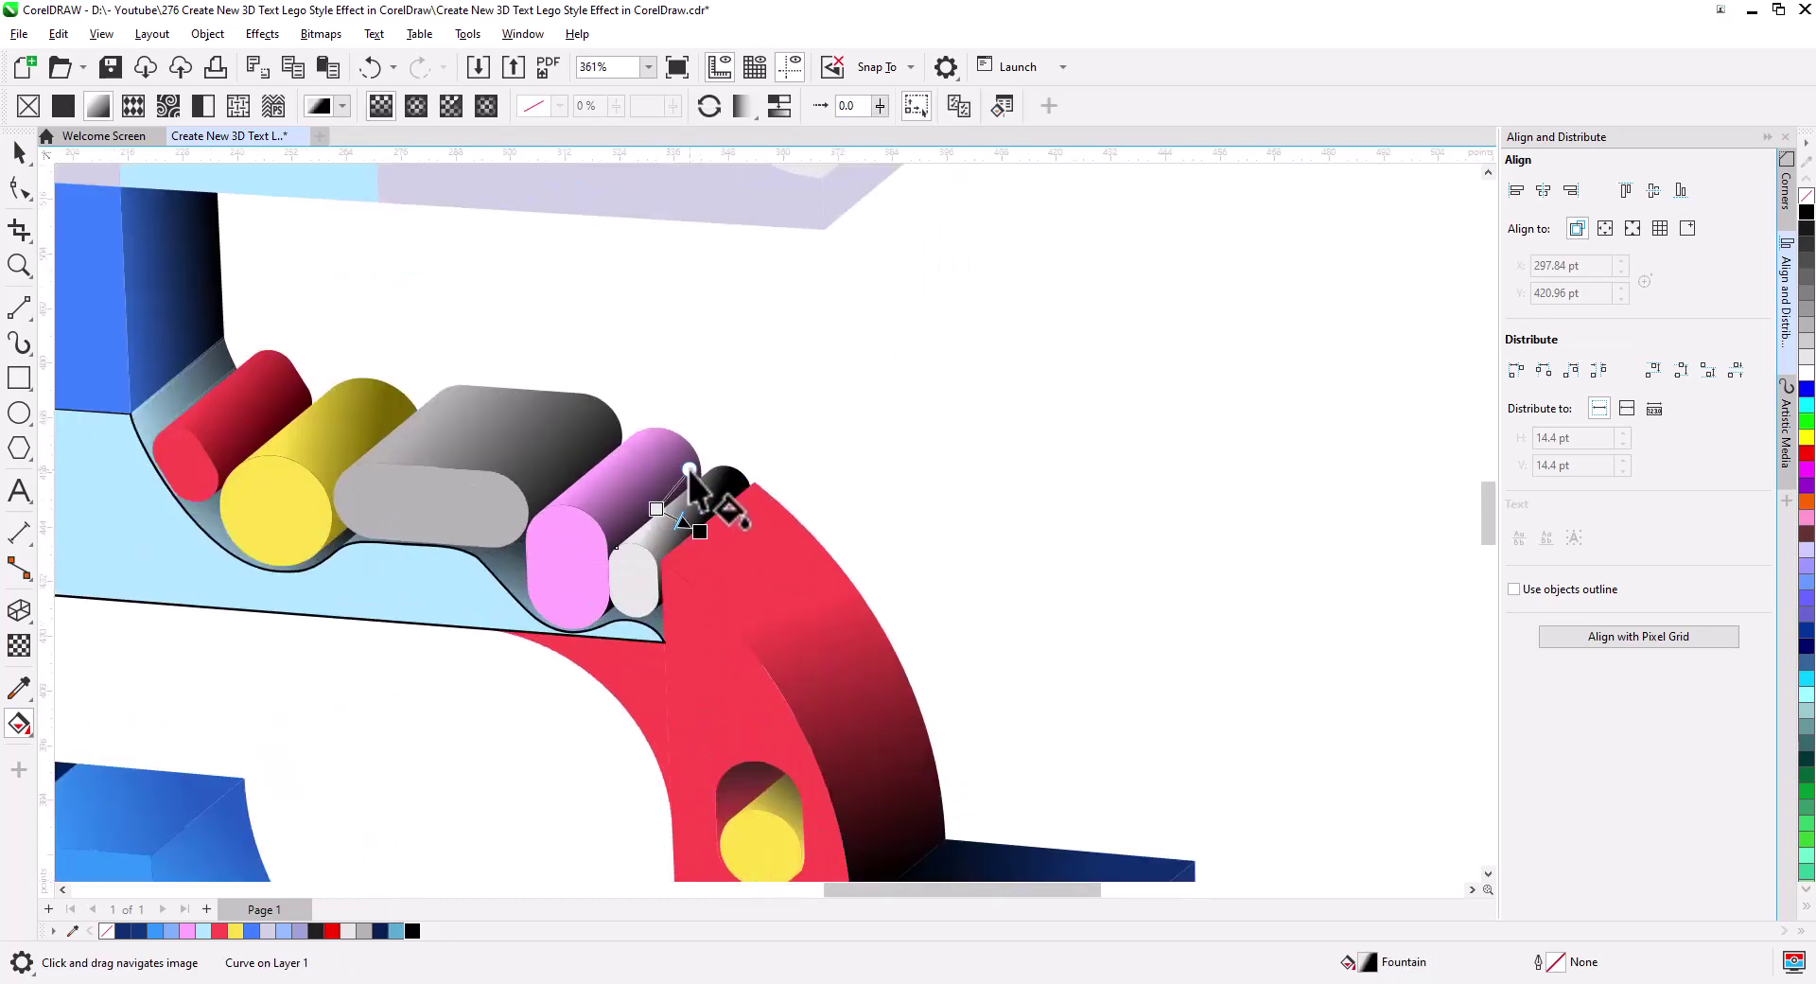
scroll(662, 568, "up", 1)
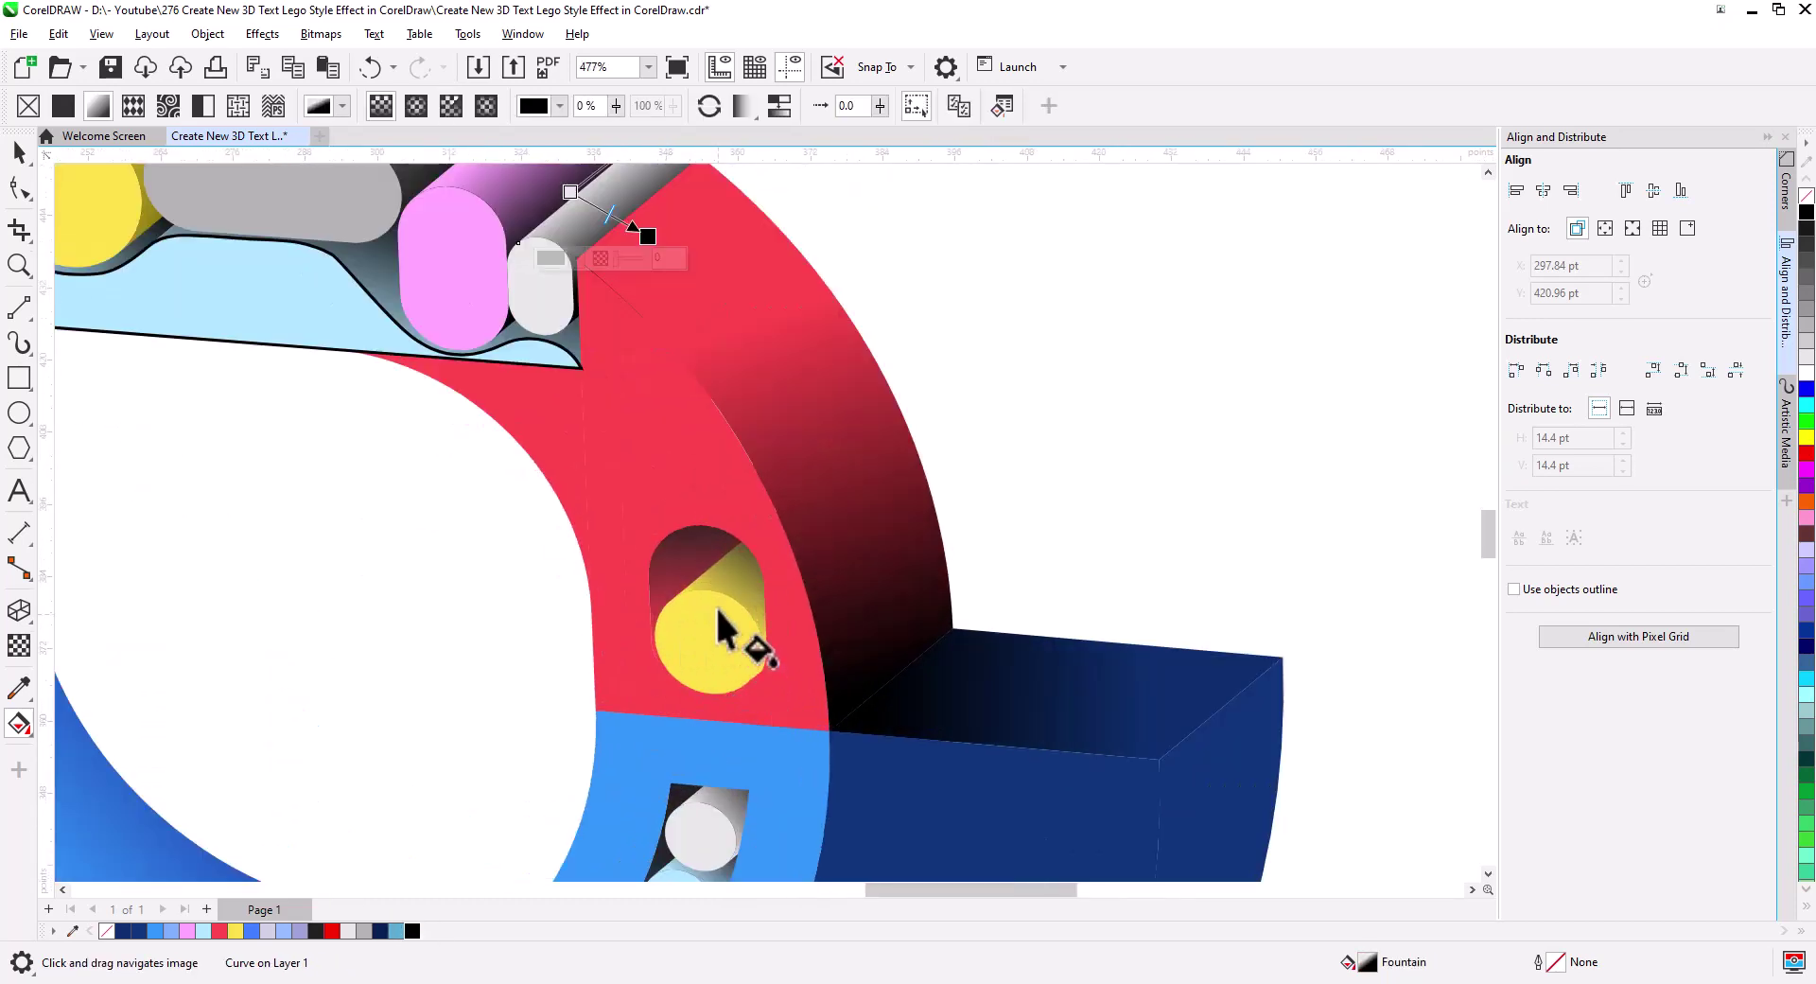
left_click_drag(722, 624, 788, 539)
left_click_drag(725, 624, 705, 640)
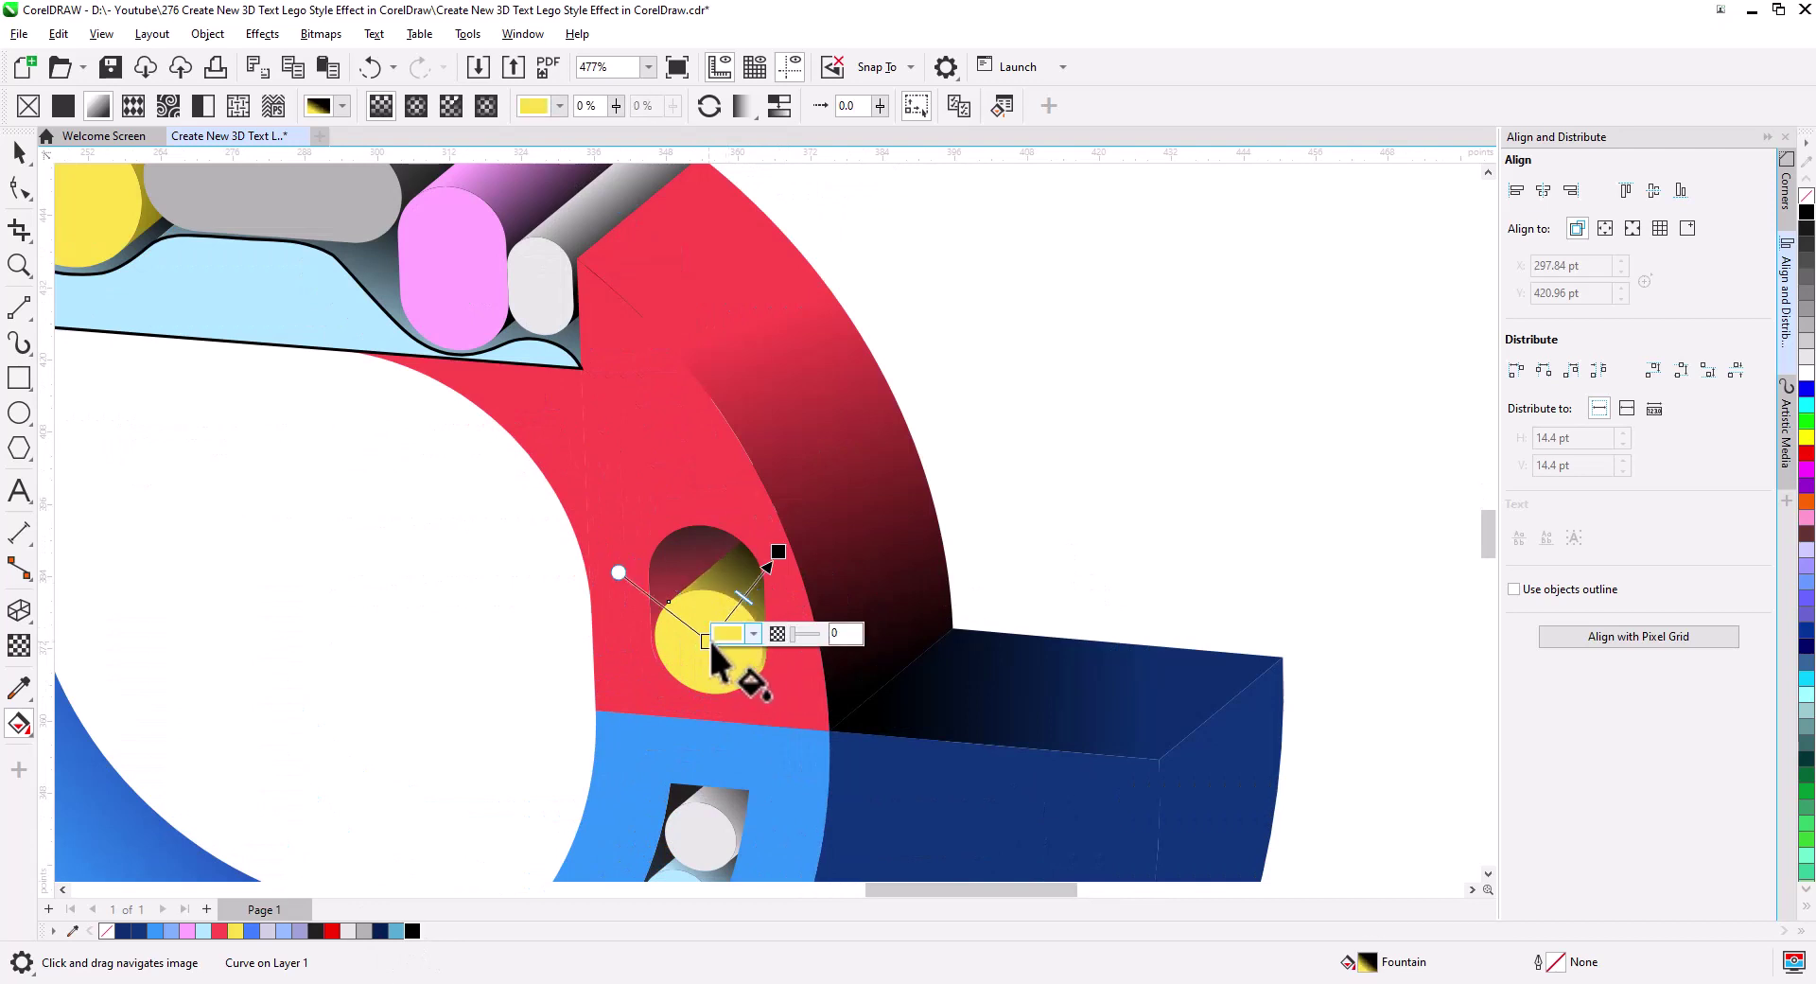
left_click(754, 632)
scroll(729, 721, "down", 3)
scroll(608, 627, "up", 2)
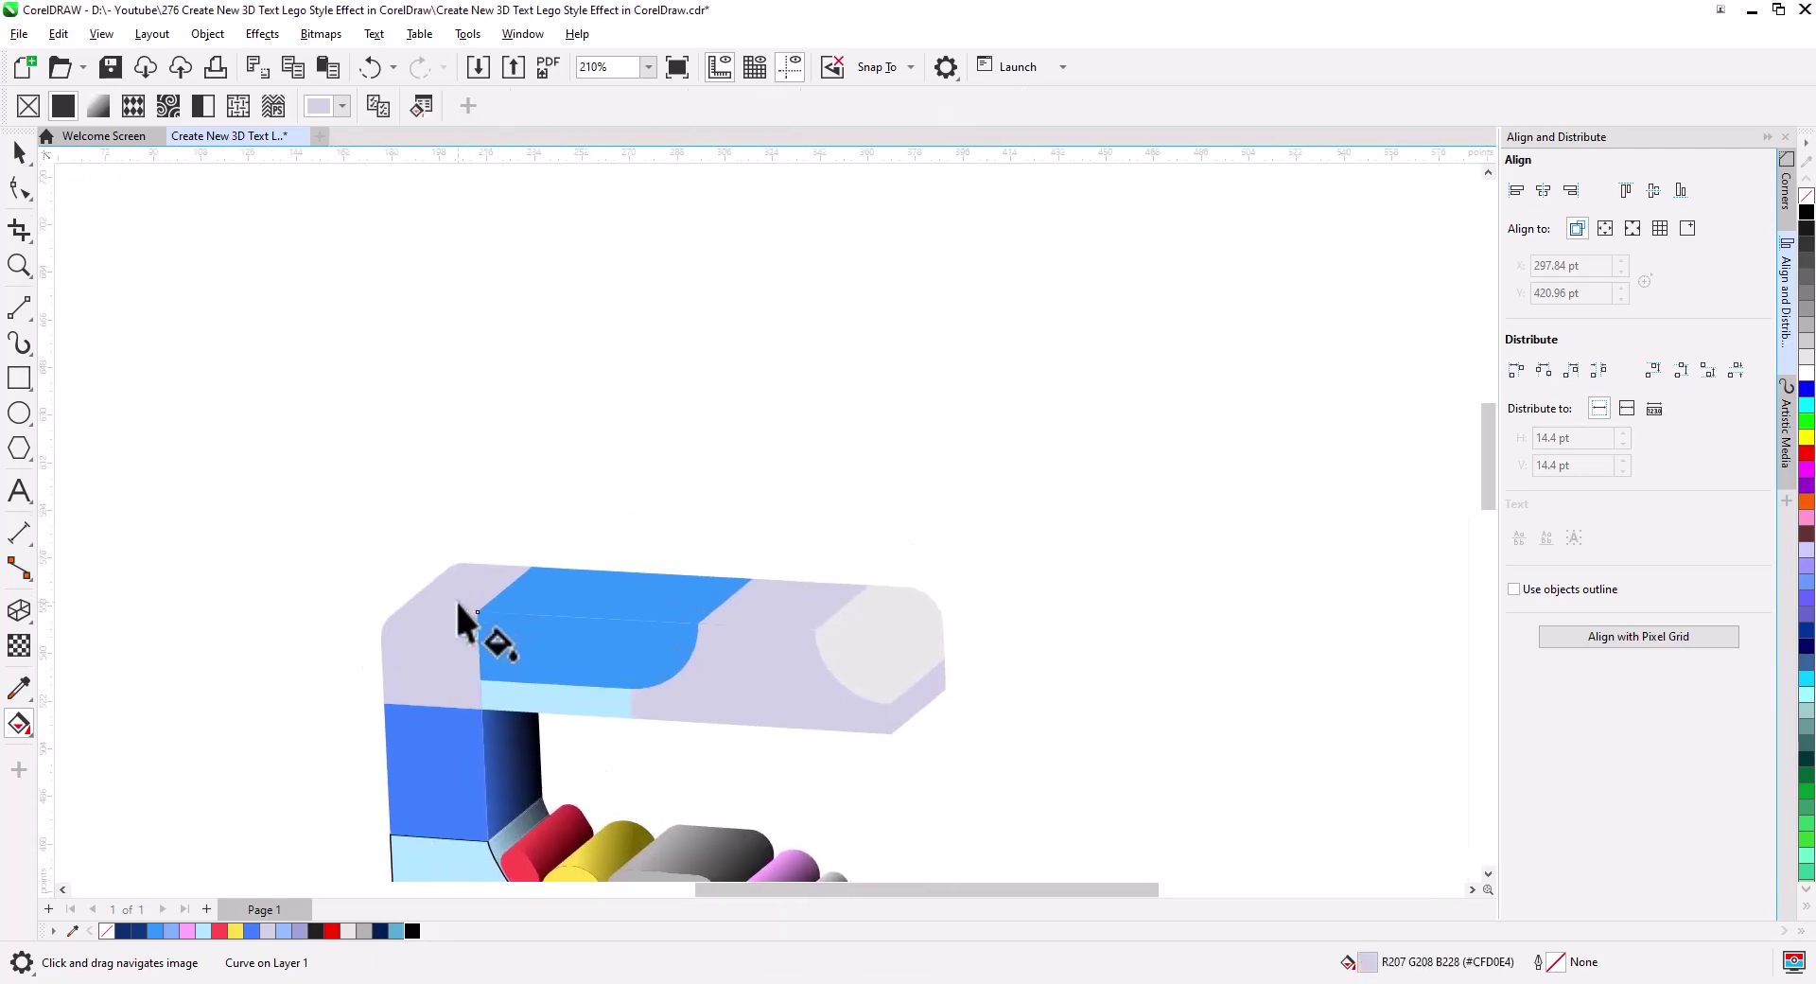
- Darken the upper bar's top-left face to a greyer lavender
left_click(435, 591)
double_click(1367, 962)
left_click(649, 326)
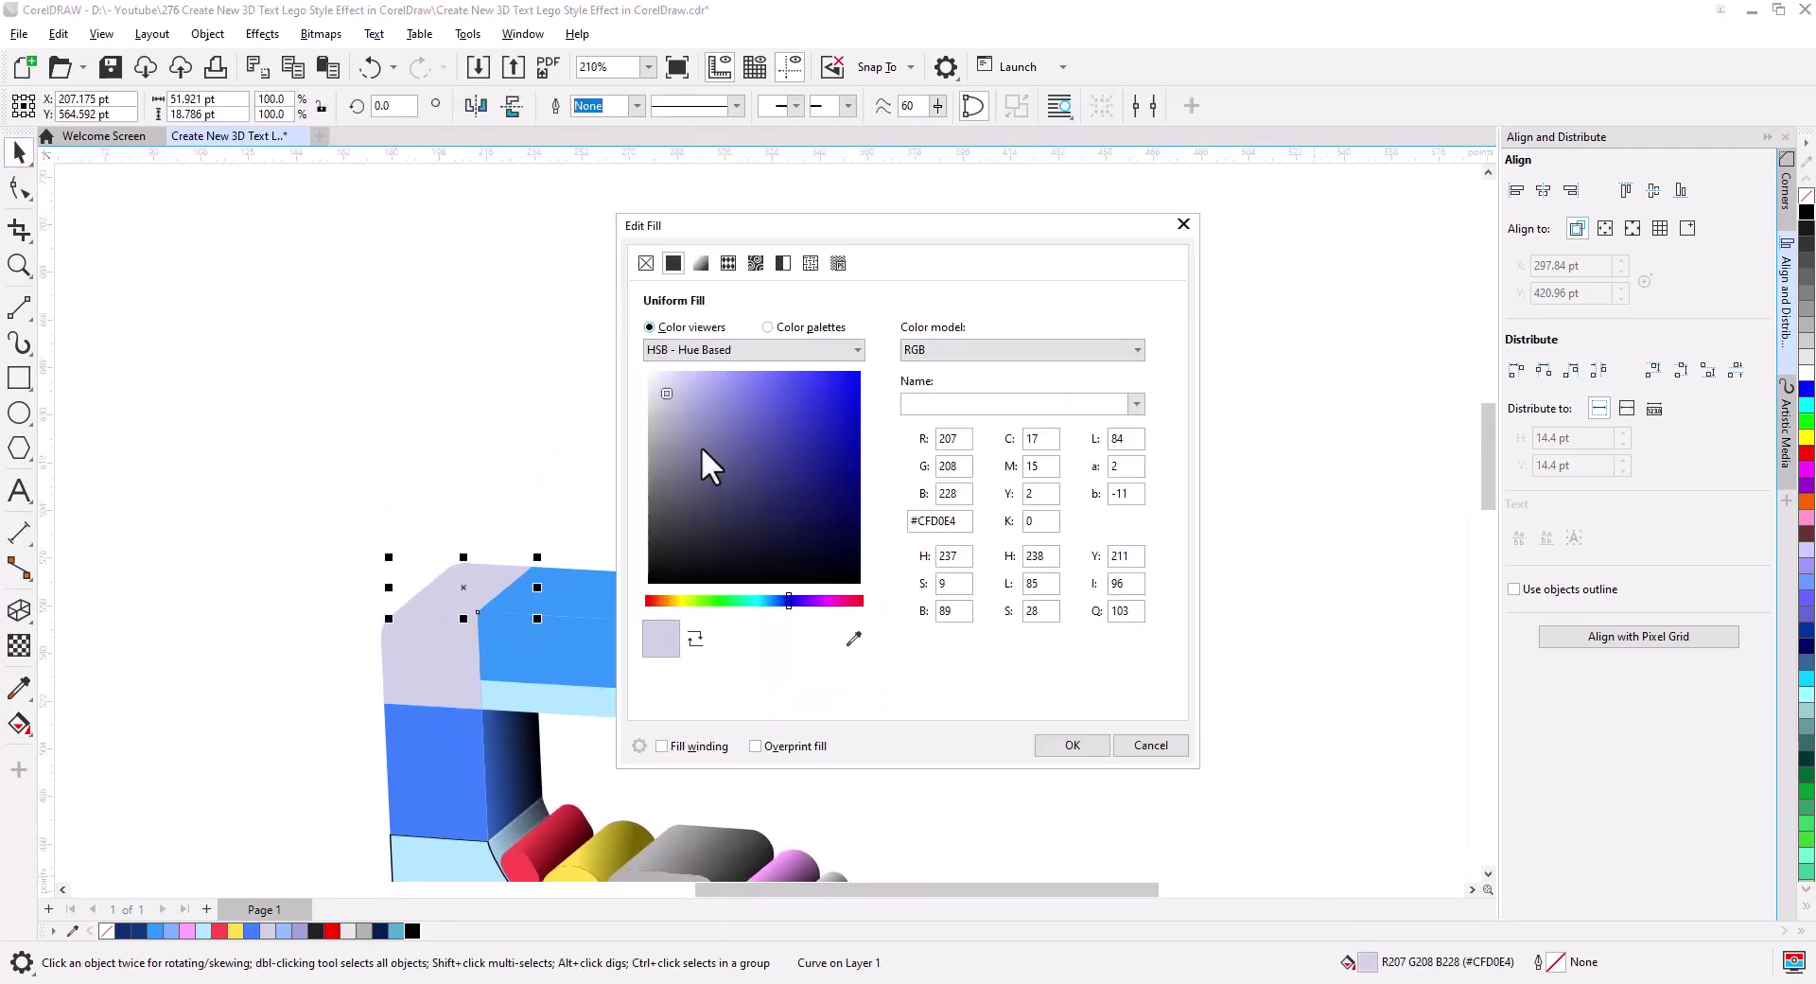
left_click(679, 418)
key("Return")
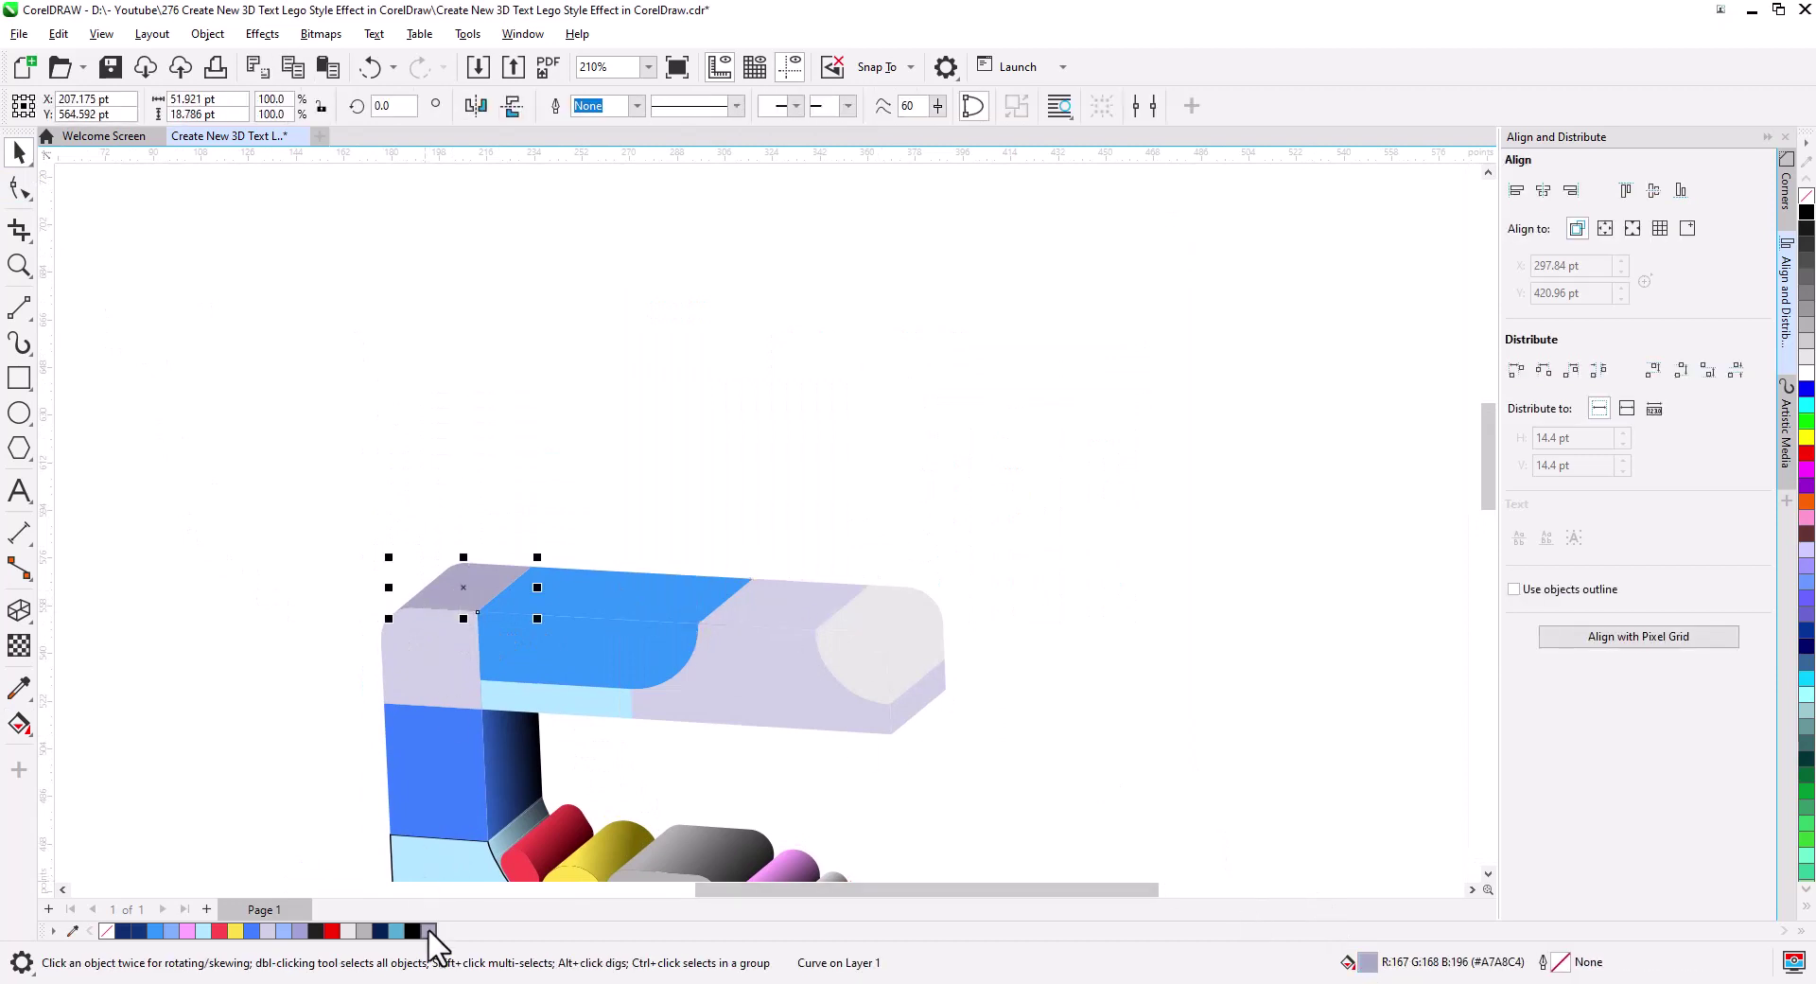
- Darken the blue top face to deep blue and paste in the two wood-texture images
key("Tab")
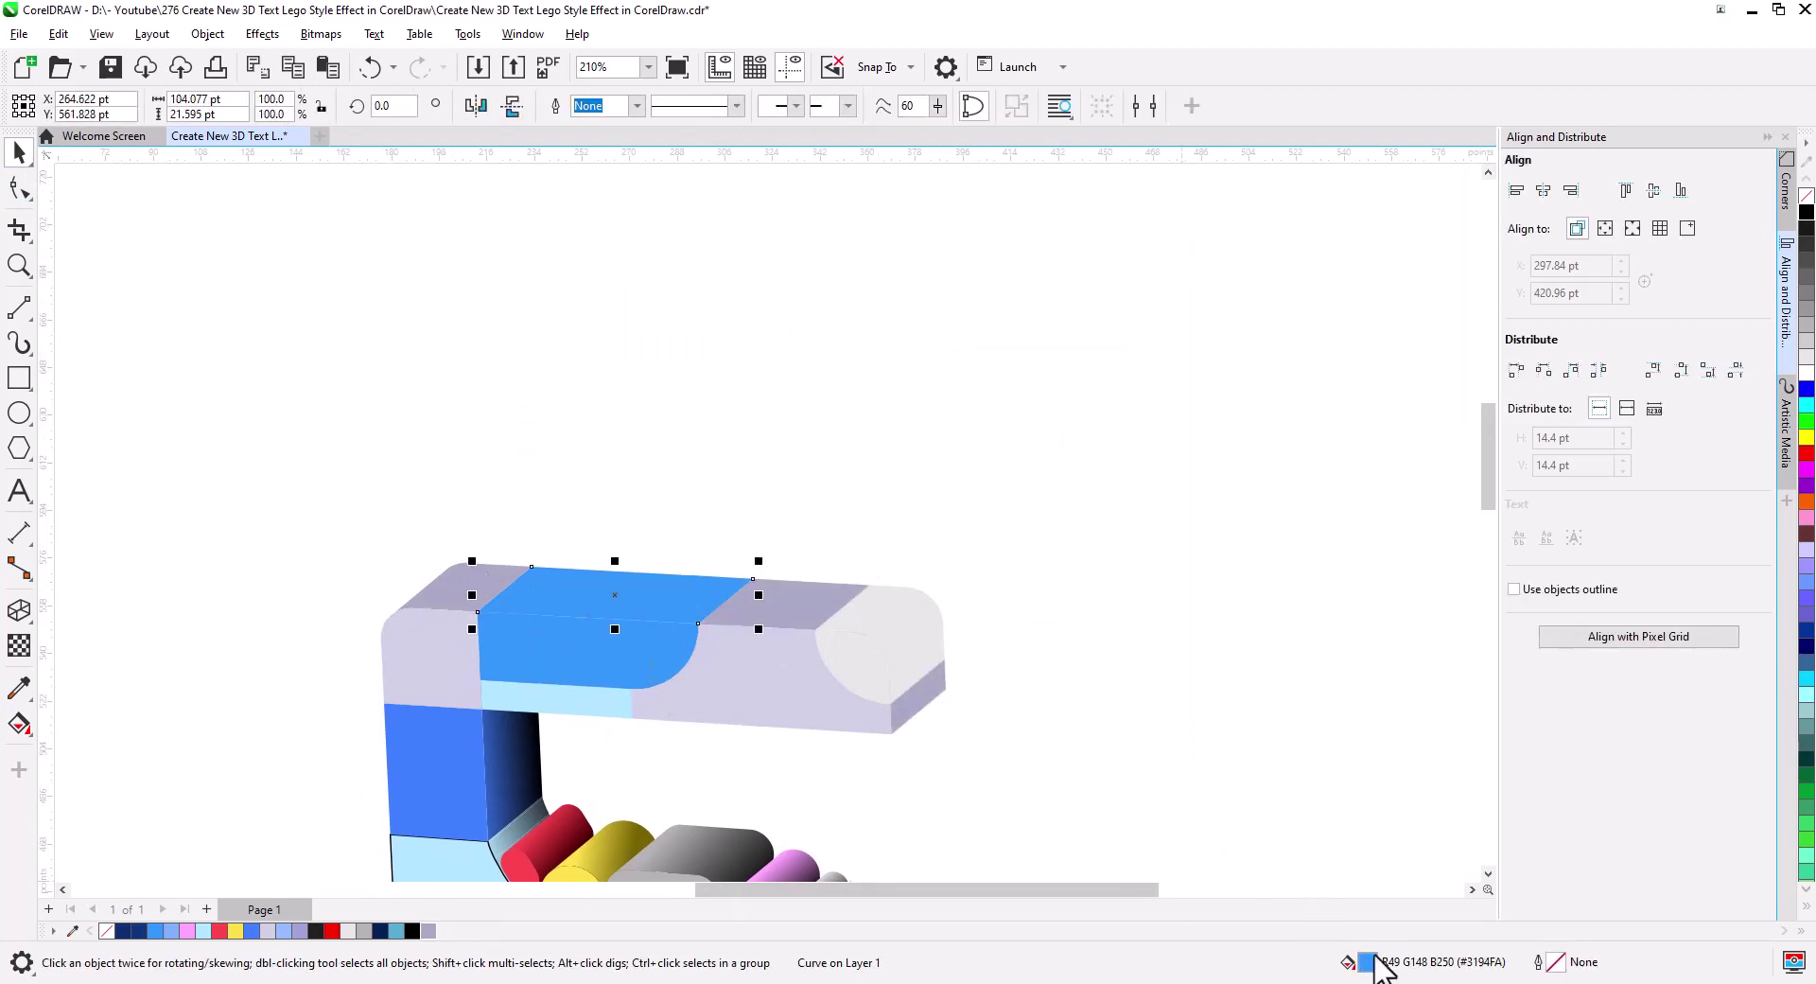
double_click(1367, 962)
left_click(649, 316)
left_click(816, 416)
key("Return")
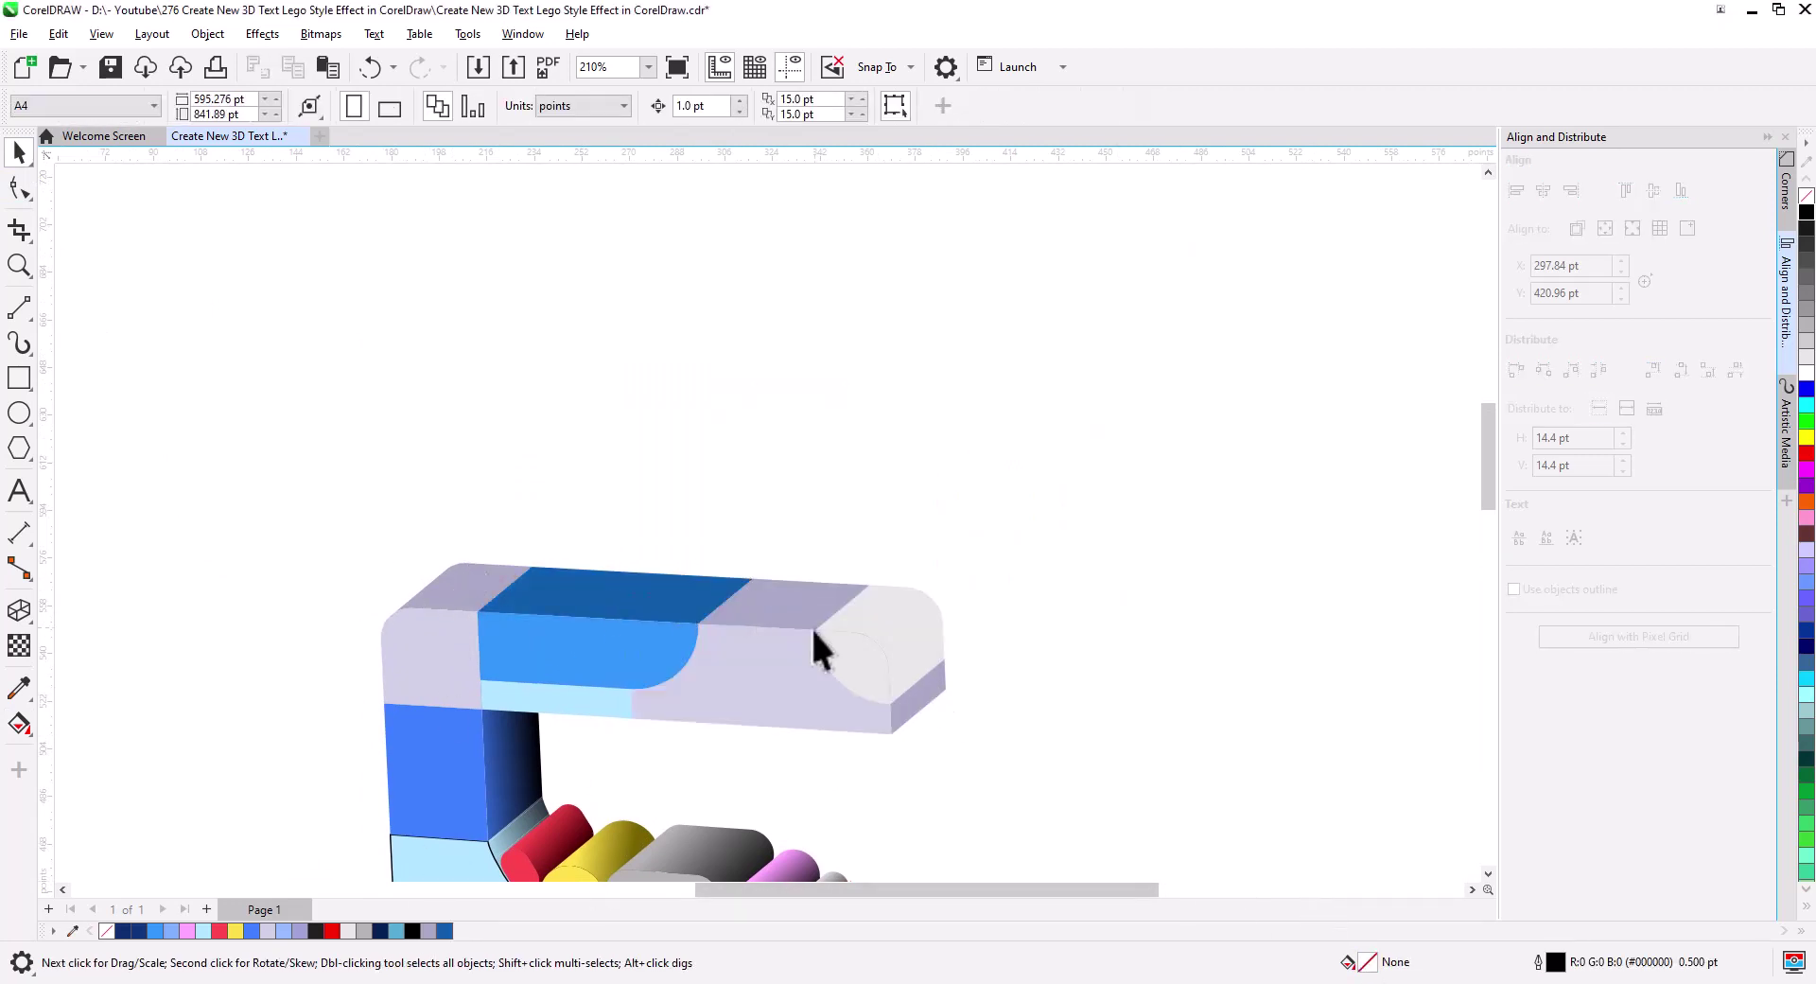
key("ctrl+v")
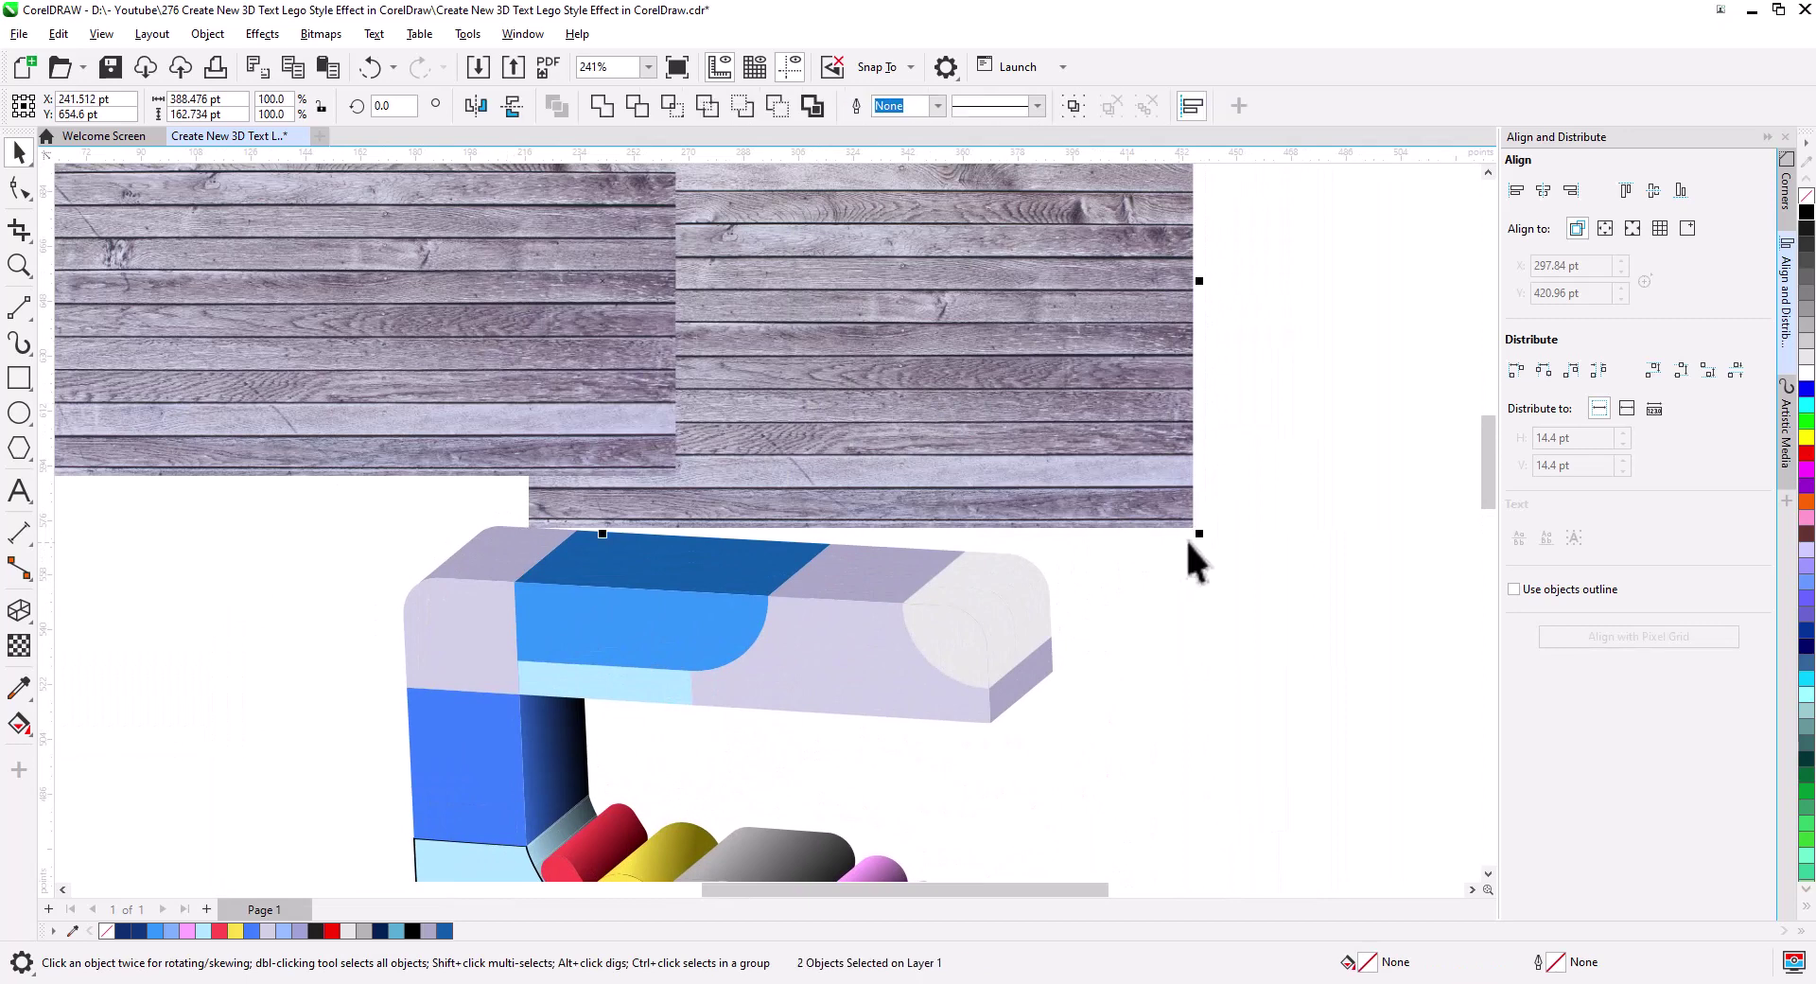
- Shrink the wood images to about half, tilt one, and PowerClip it into the bar's front face
left_click_drag(1184, 537, 932, 479)
left_click_drag(836, 371, 978, 546)
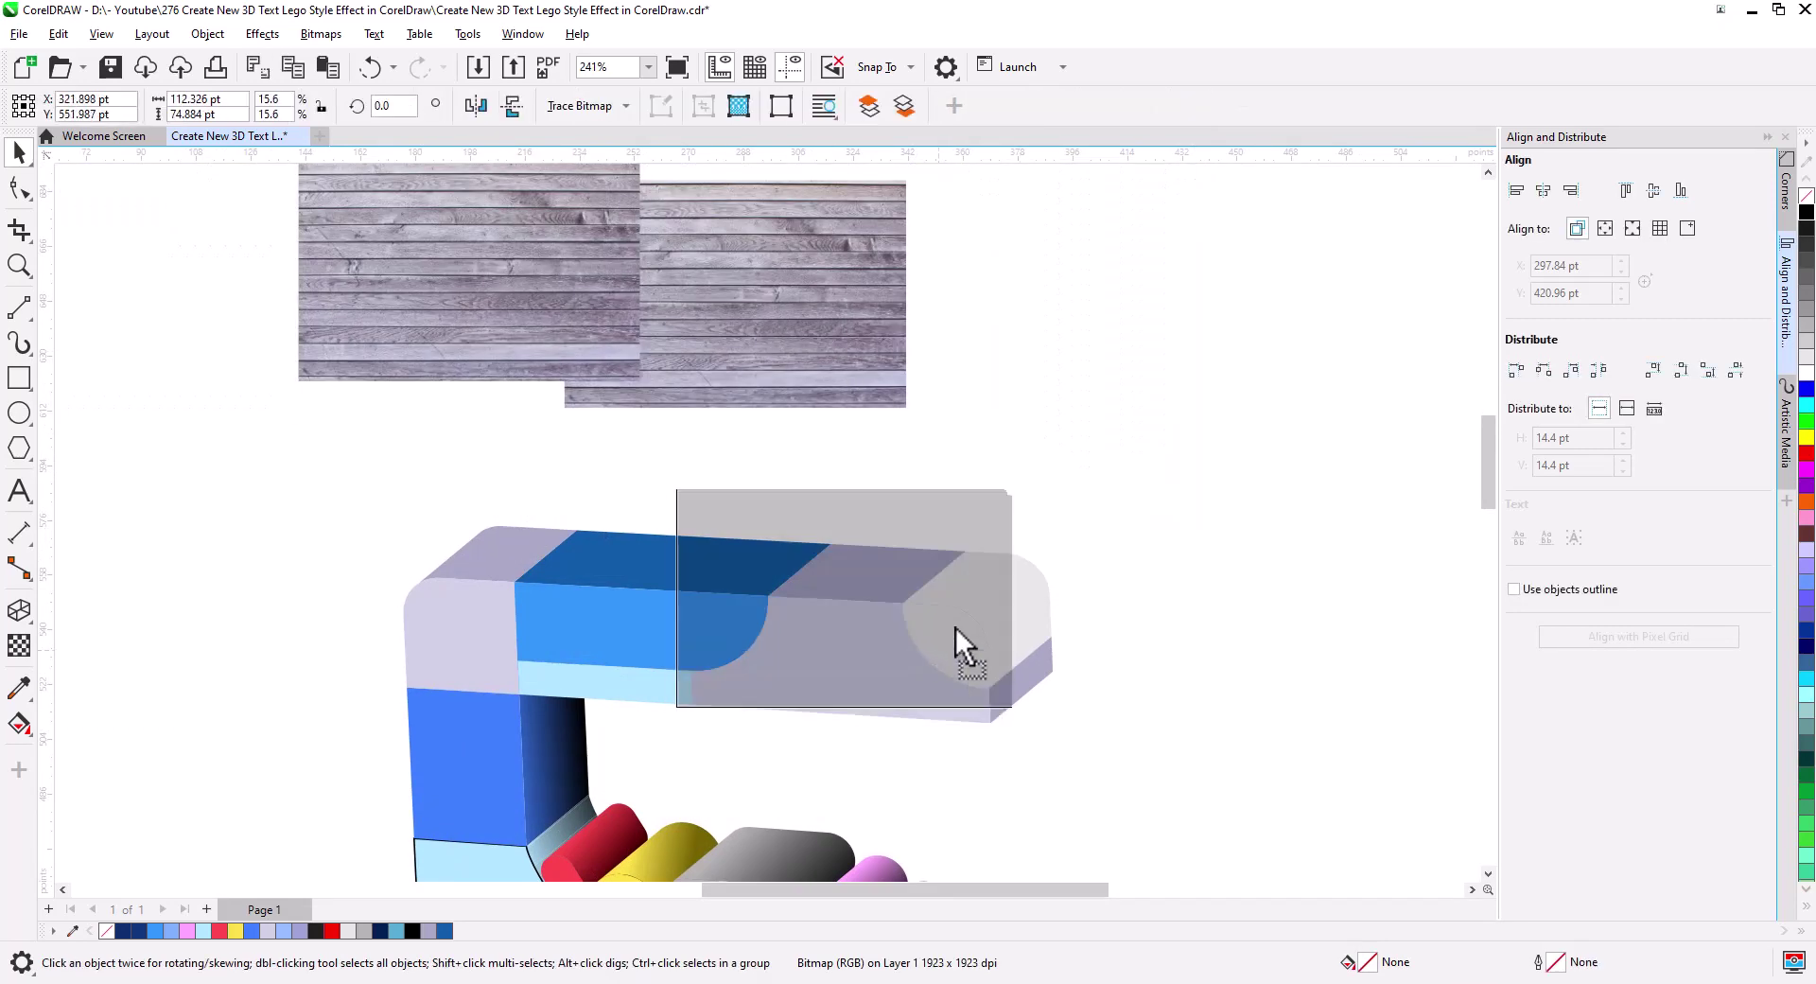
left_click(978, 543)
left_click_drag(1050, 608, 1039, 629)
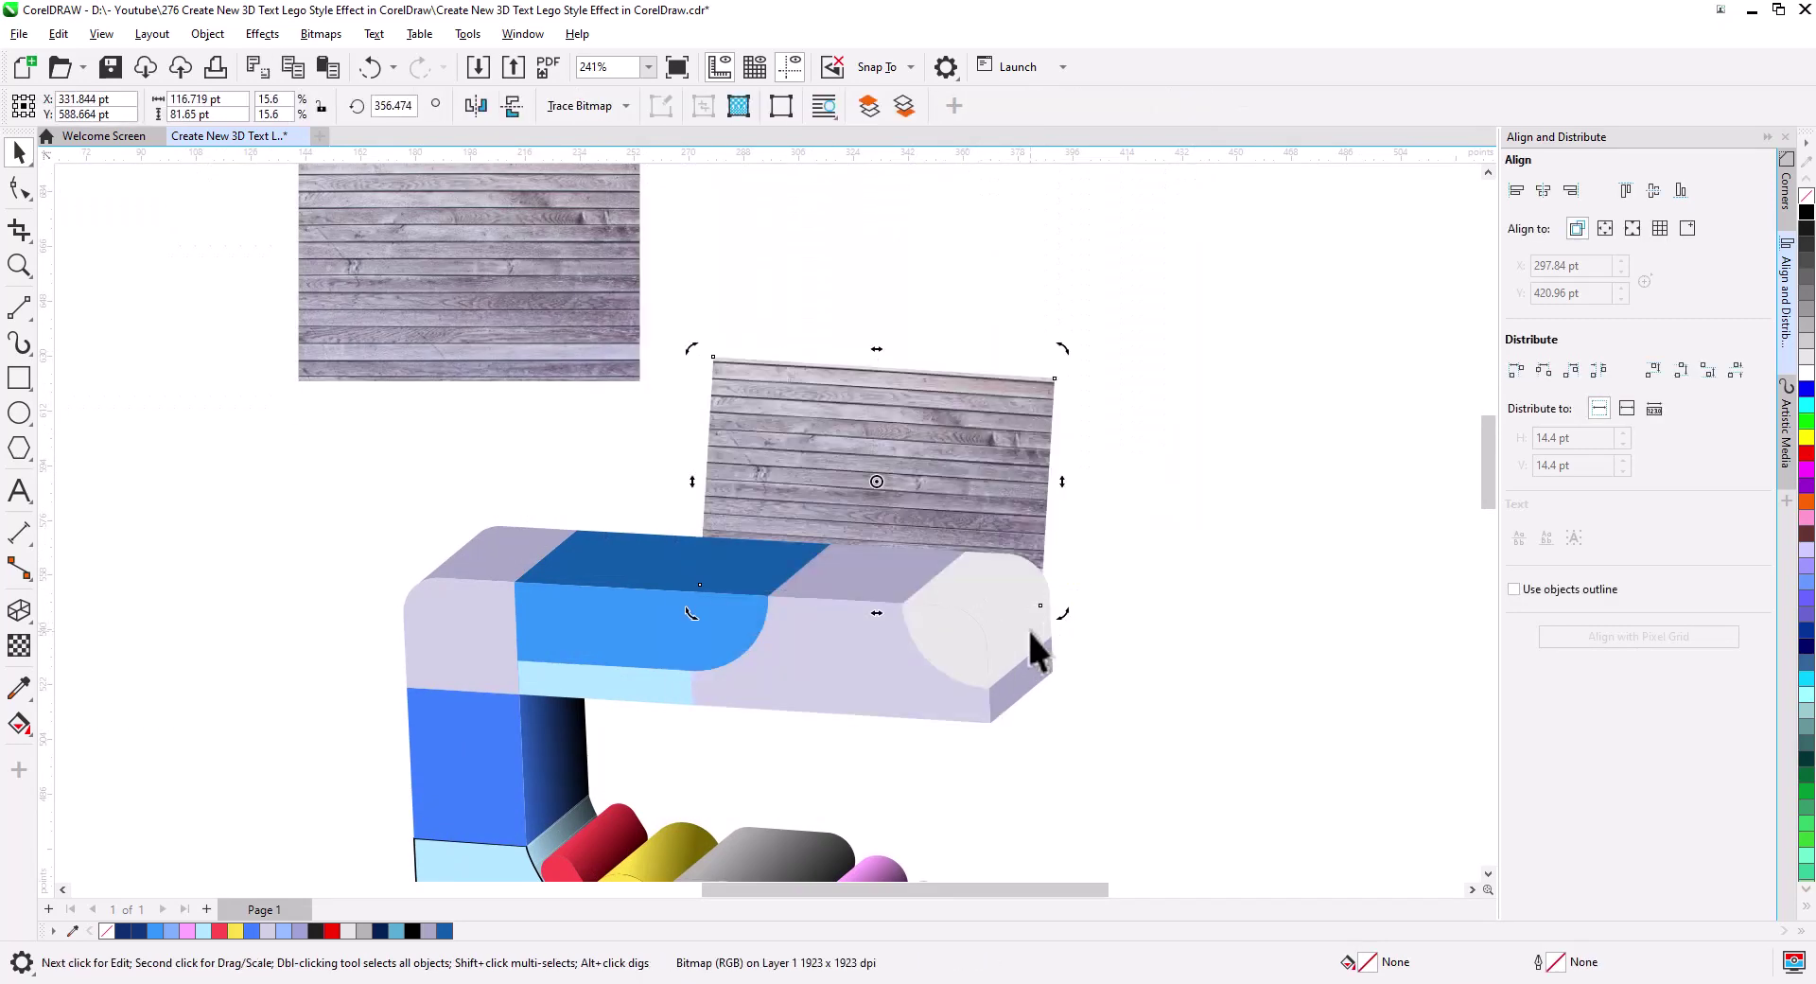
right_click(991, 485)
left_click(1074, 608)
left_click(852, 606)
- Add perspective to the other wood image and skew it to fit the bar's end face
left_click_drag(924, 524, 761, 567)
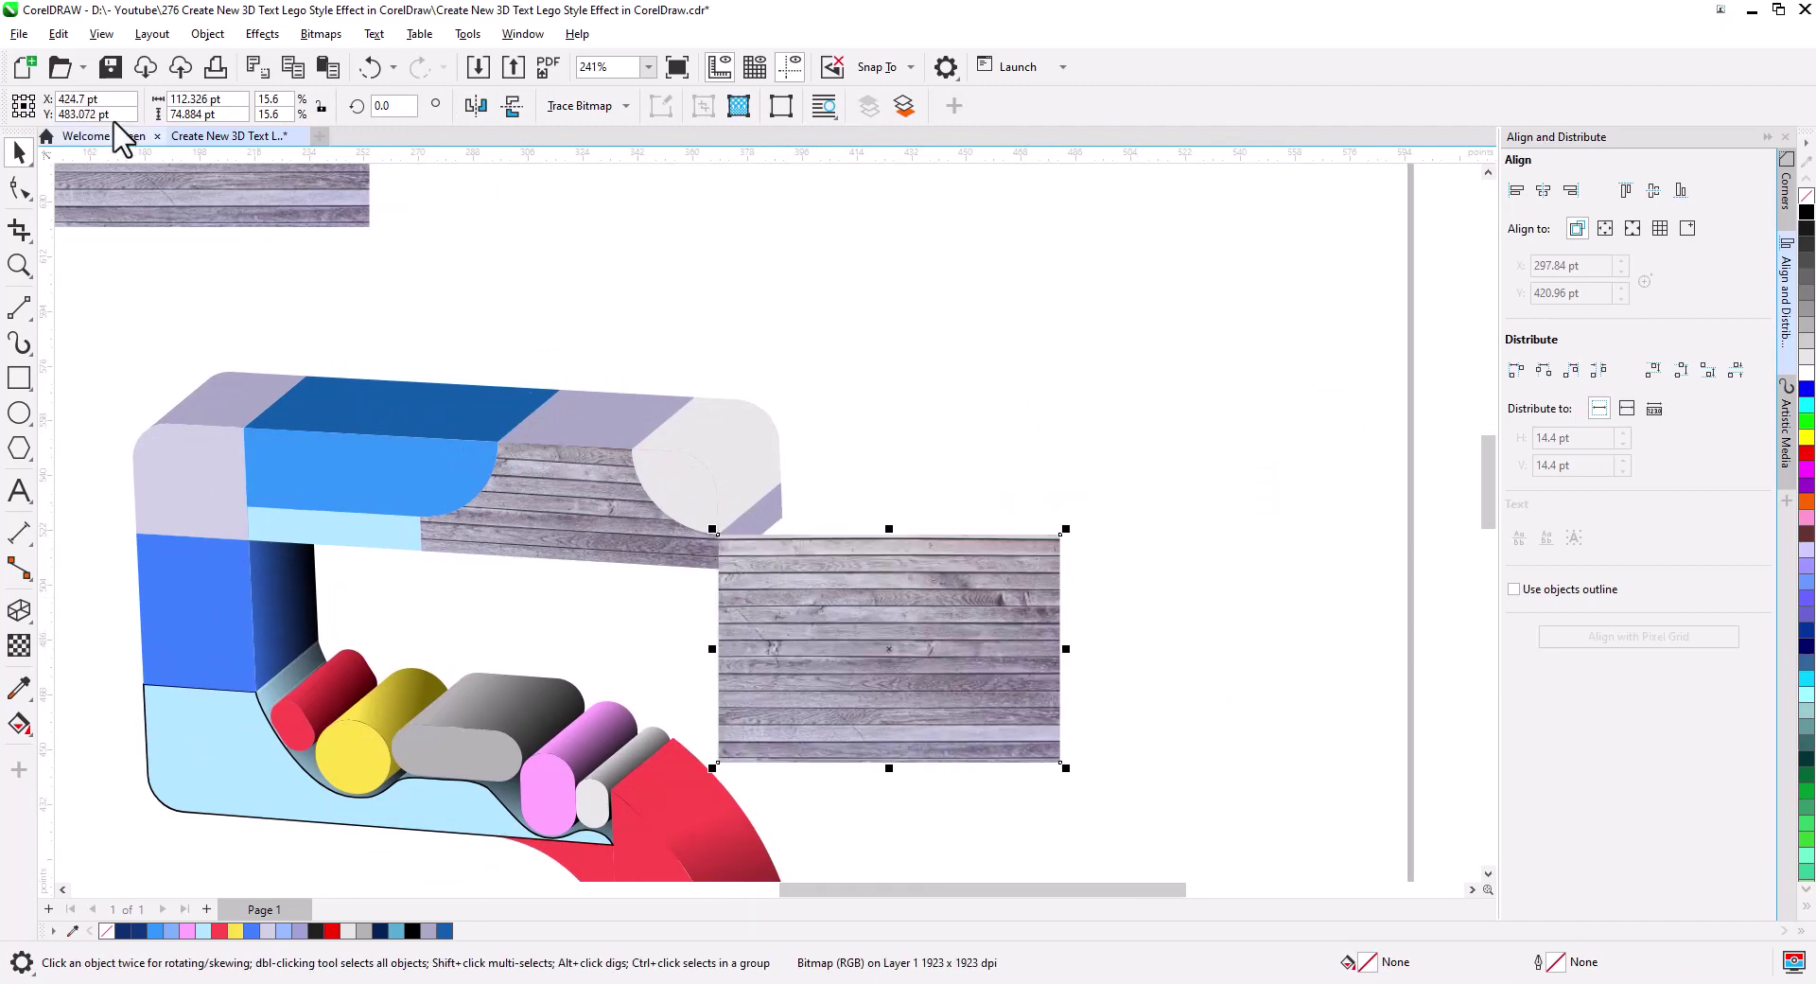
left_click(208, 34)
left_click(332, 646)
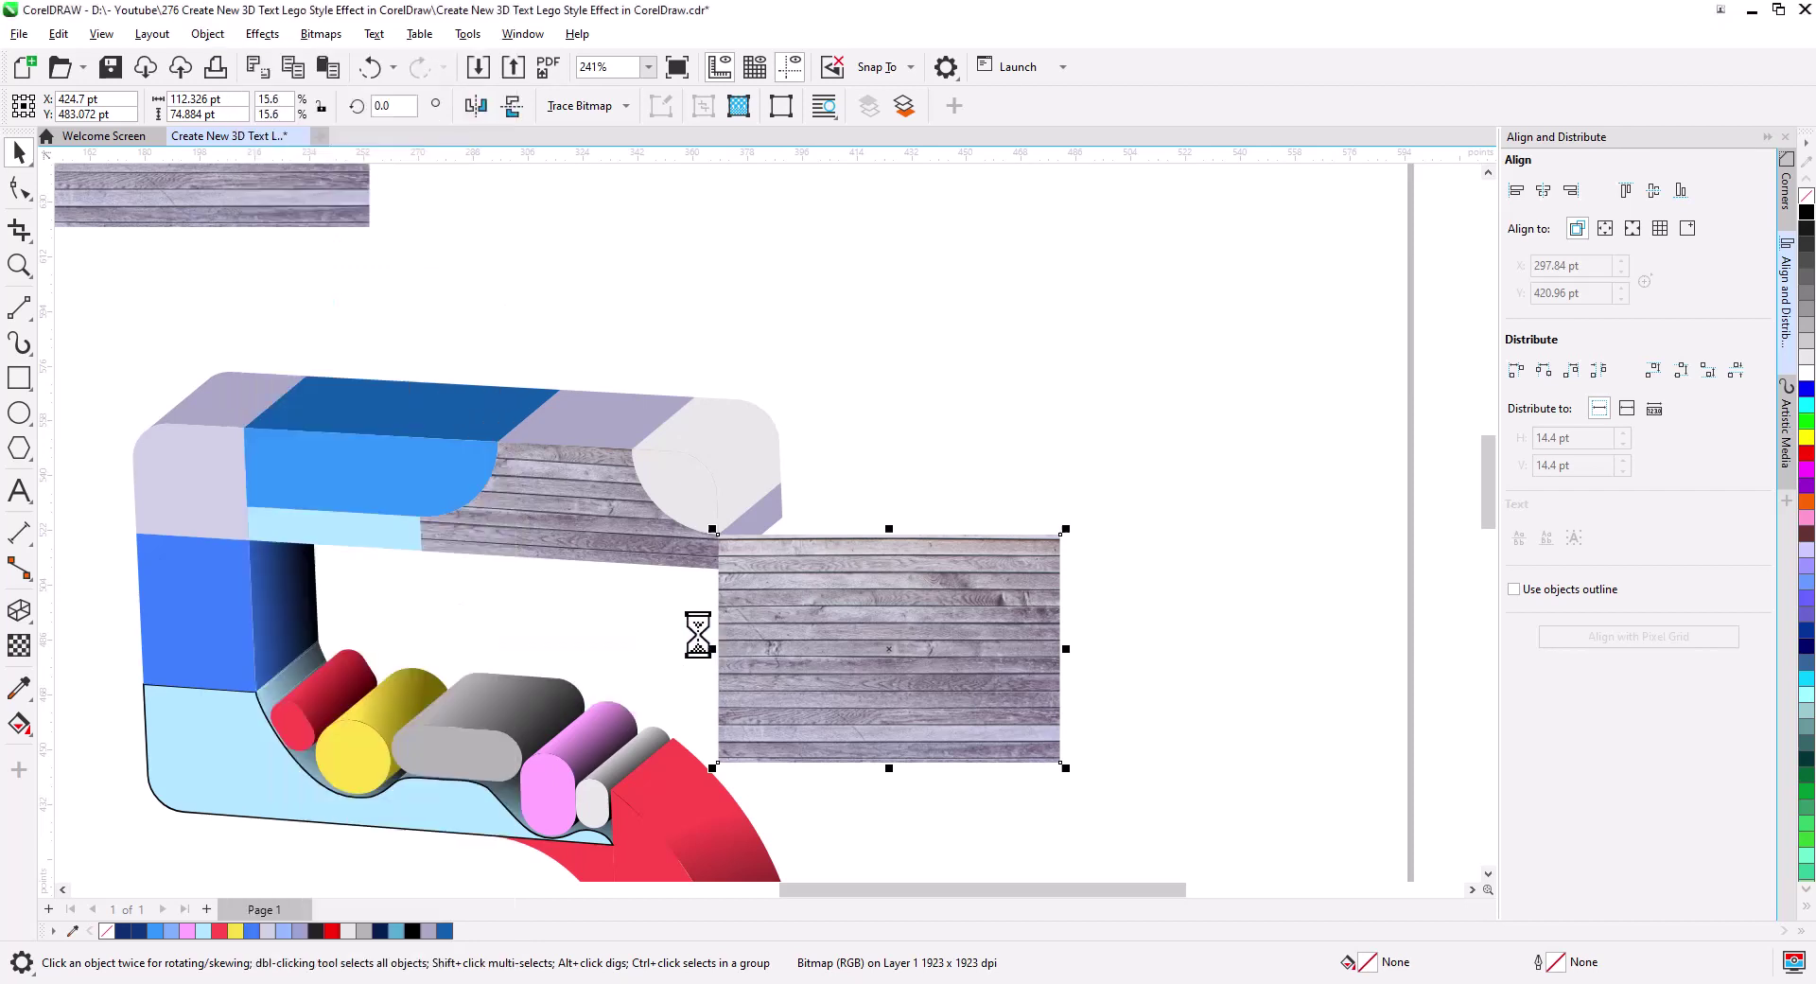
left_click_drag(1060, 536, 890, 405)
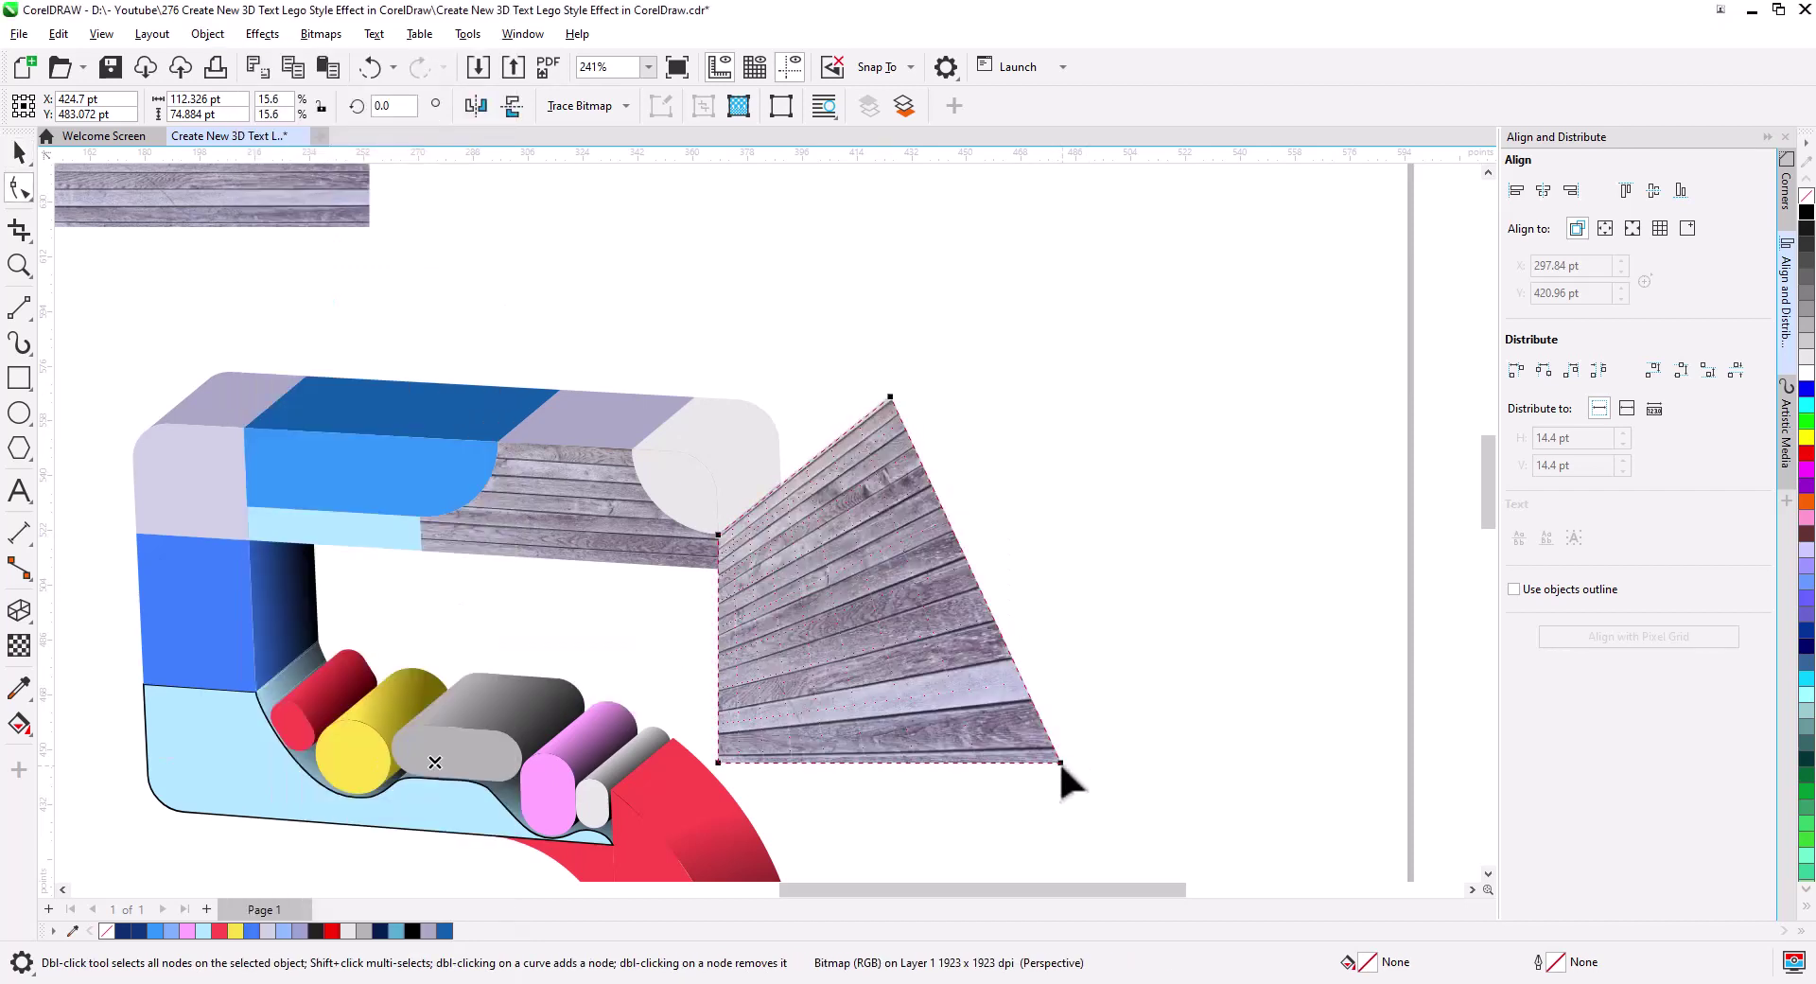
mouse_move(1060, 762)
left_mouse_down()
mouse_move(1000, 532)
mouse_move(882, 582)
left_mouse_up()
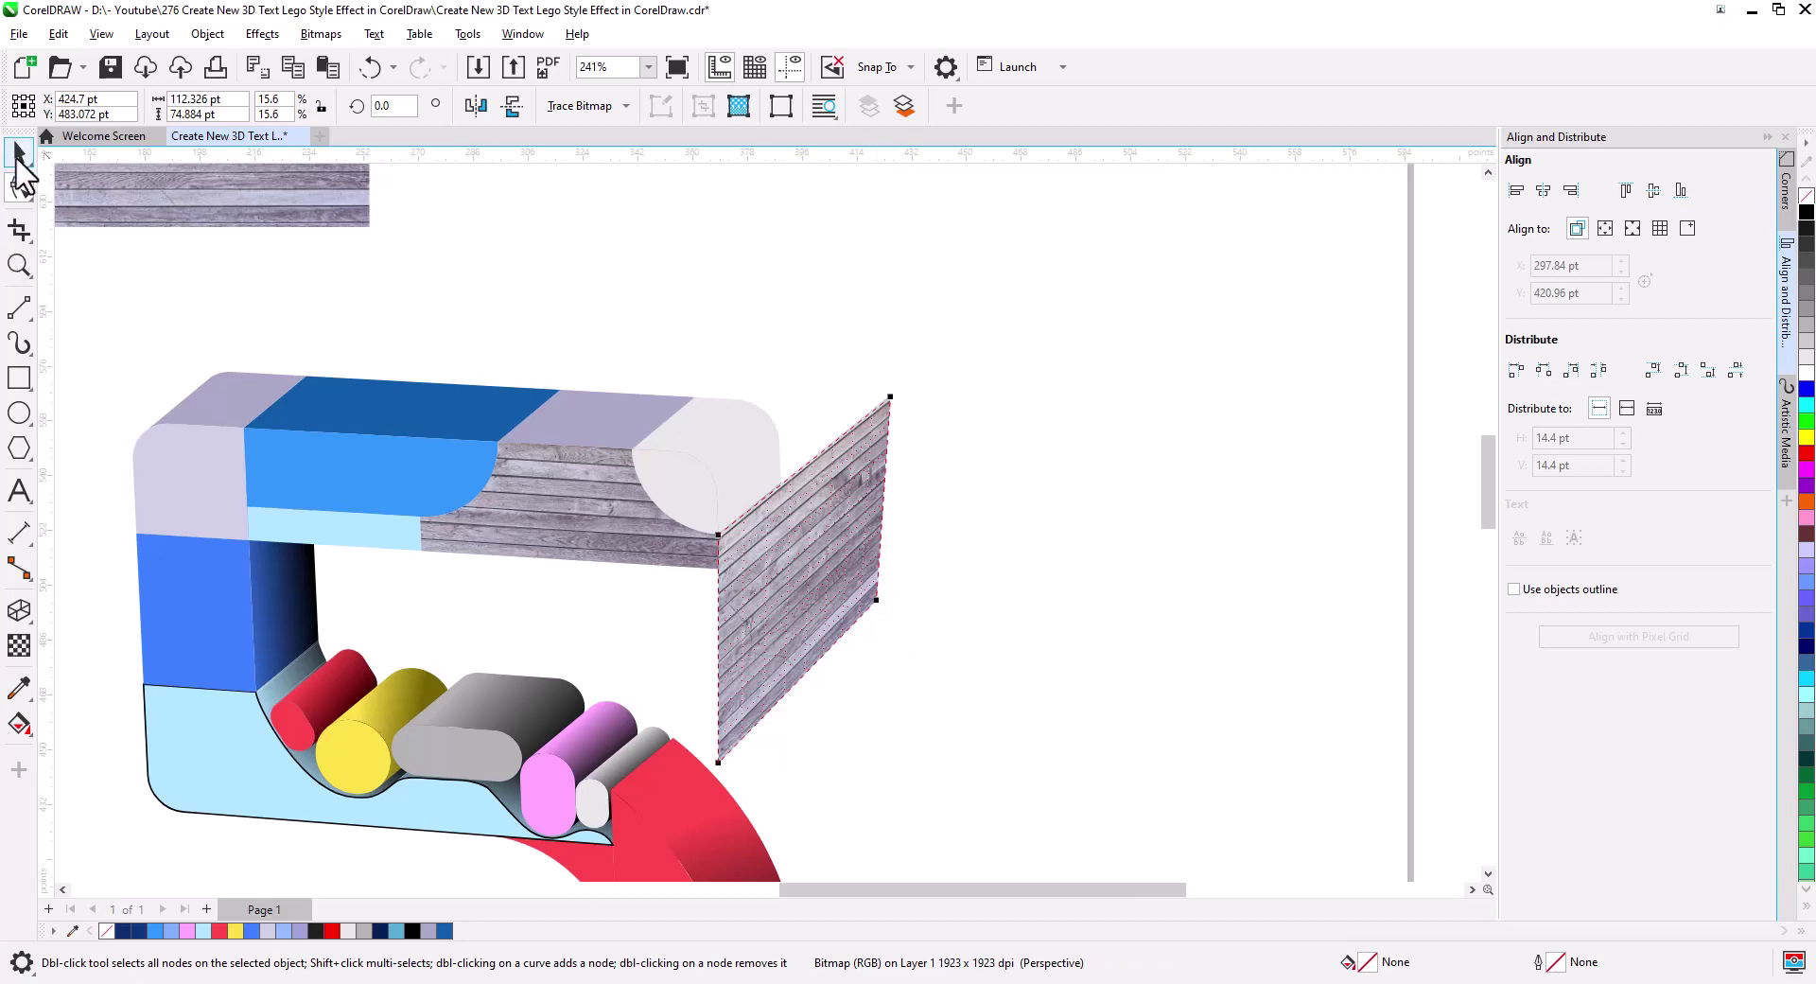
- PowerClip the skewed wood into the end face and skew its contents to follow the face
left_click(19, 152)
right_click(884, 626)
left_click(946, 600)
left_click(740, 522)
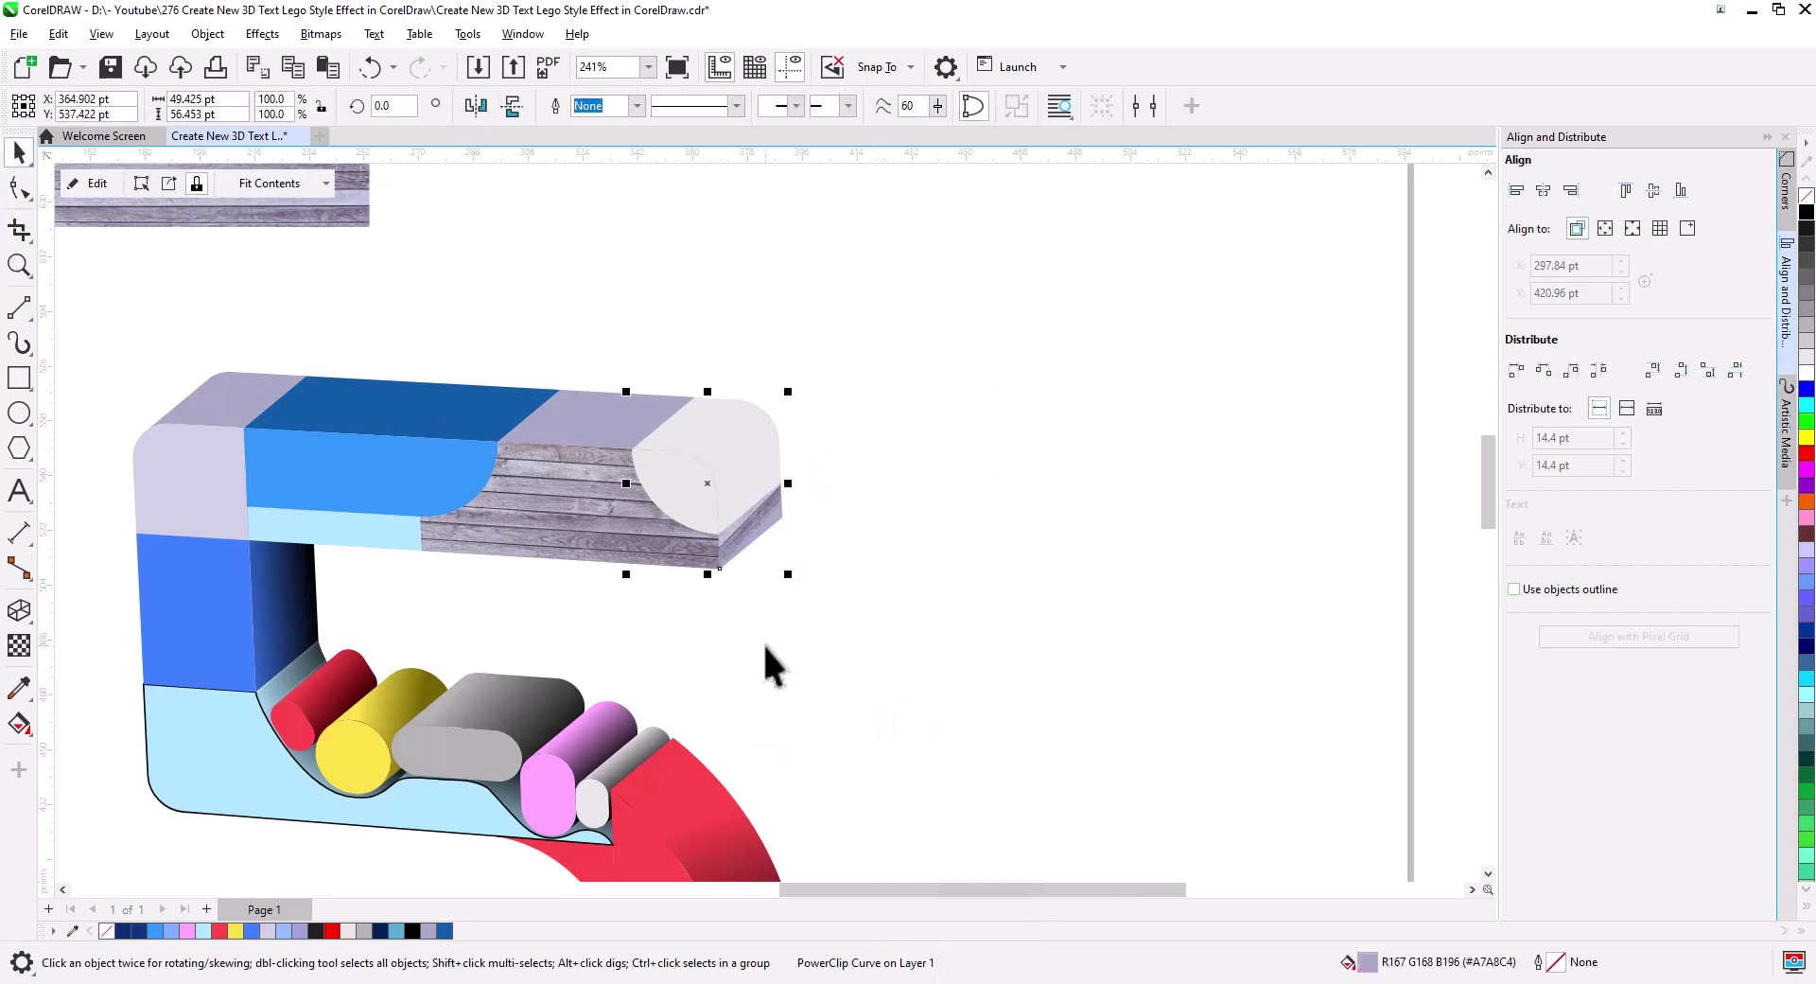
double_click(697, 479)
left_click_drag(778, 451, 806, 474)
left_click(823, 525)
mouse_move(841, 541)
left_mouse_down()
mouse_move(836, 556)
mouse_move(912, 571)
left_mouse_up()
scroll(836, 556, "up", 3)
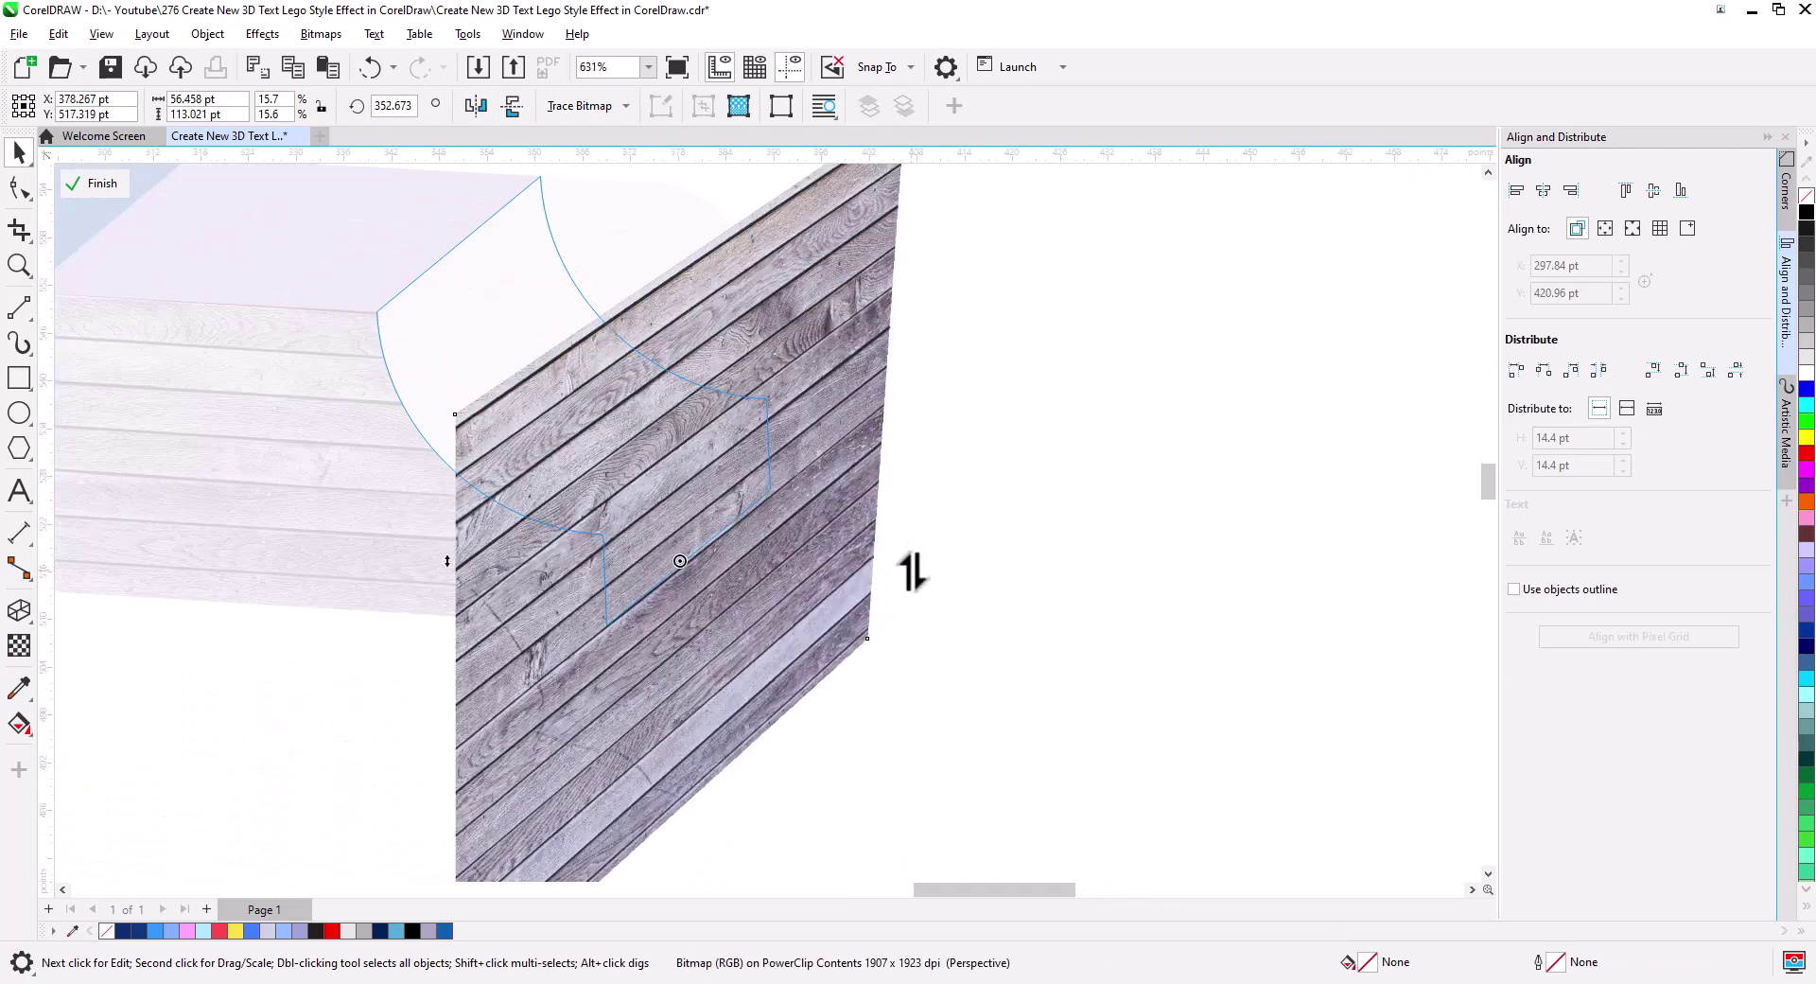
left_click(102, 184)
scroll(734, 568, "up", 2)
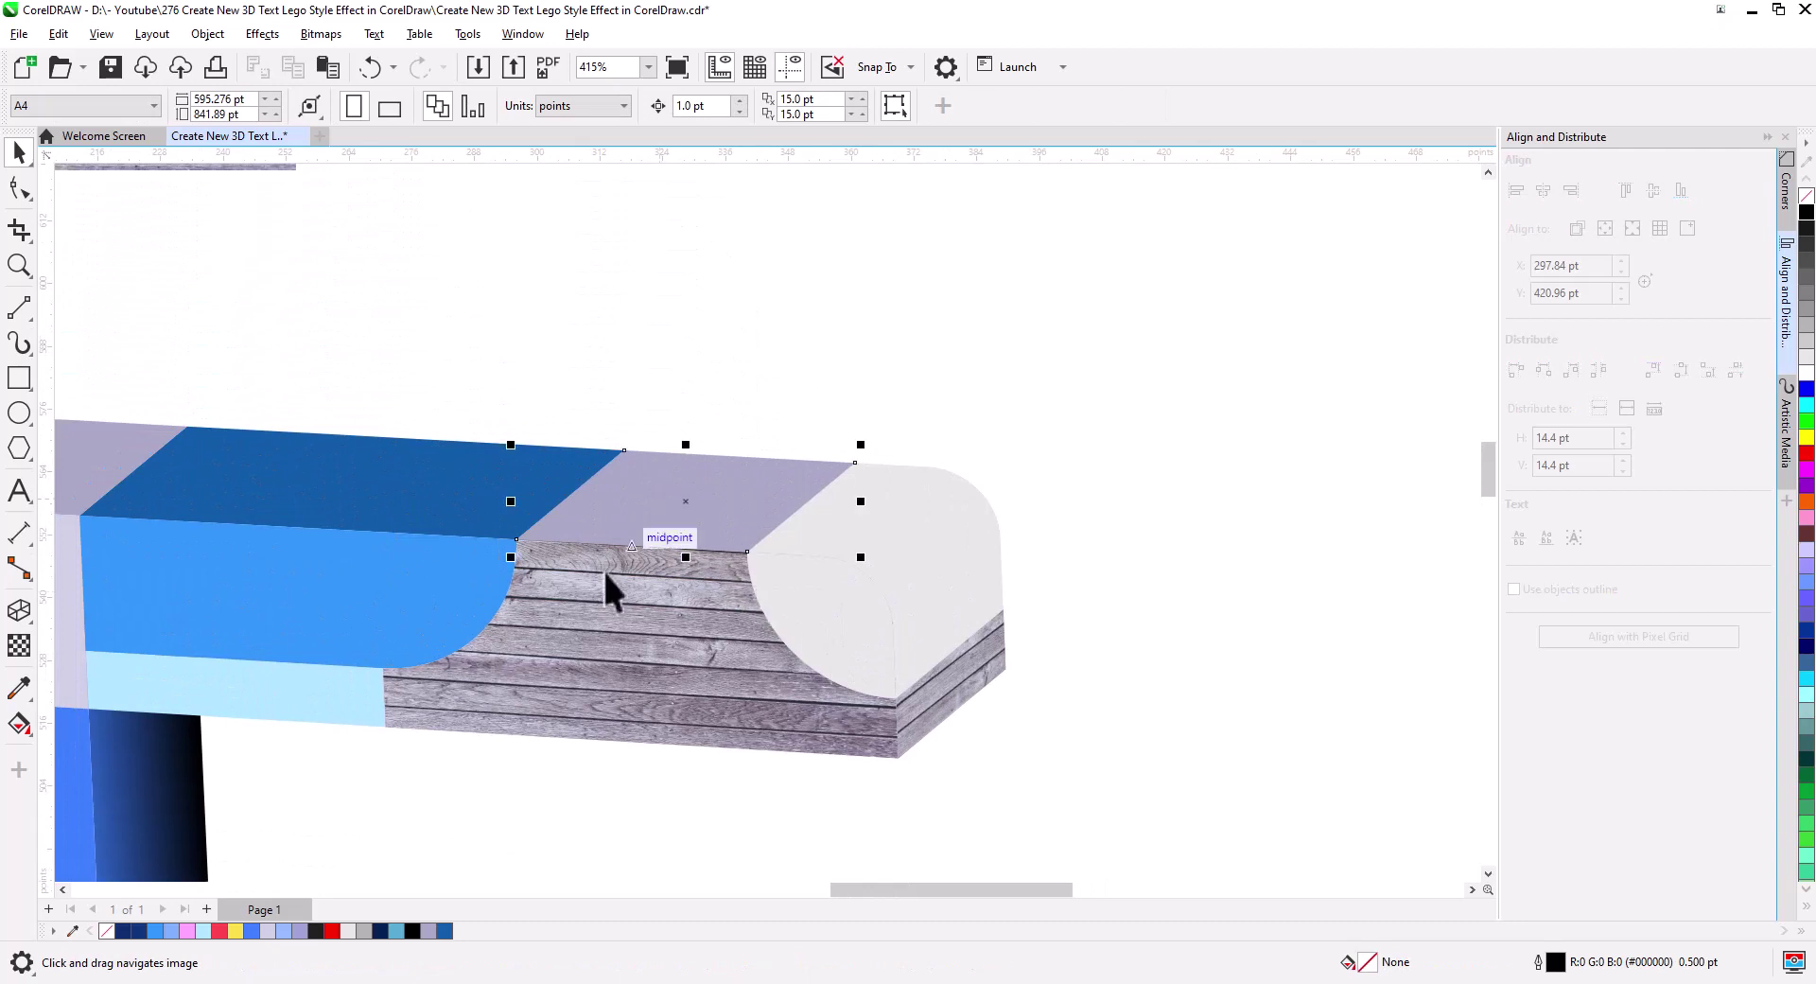
- Move the wood image over the bar and flatten it with perspective into a top face
scroll(605, 573, "down", 2)
left_click_drag(459, 374, 889, 482)
left_click_drag(771, 463, 881, 558)
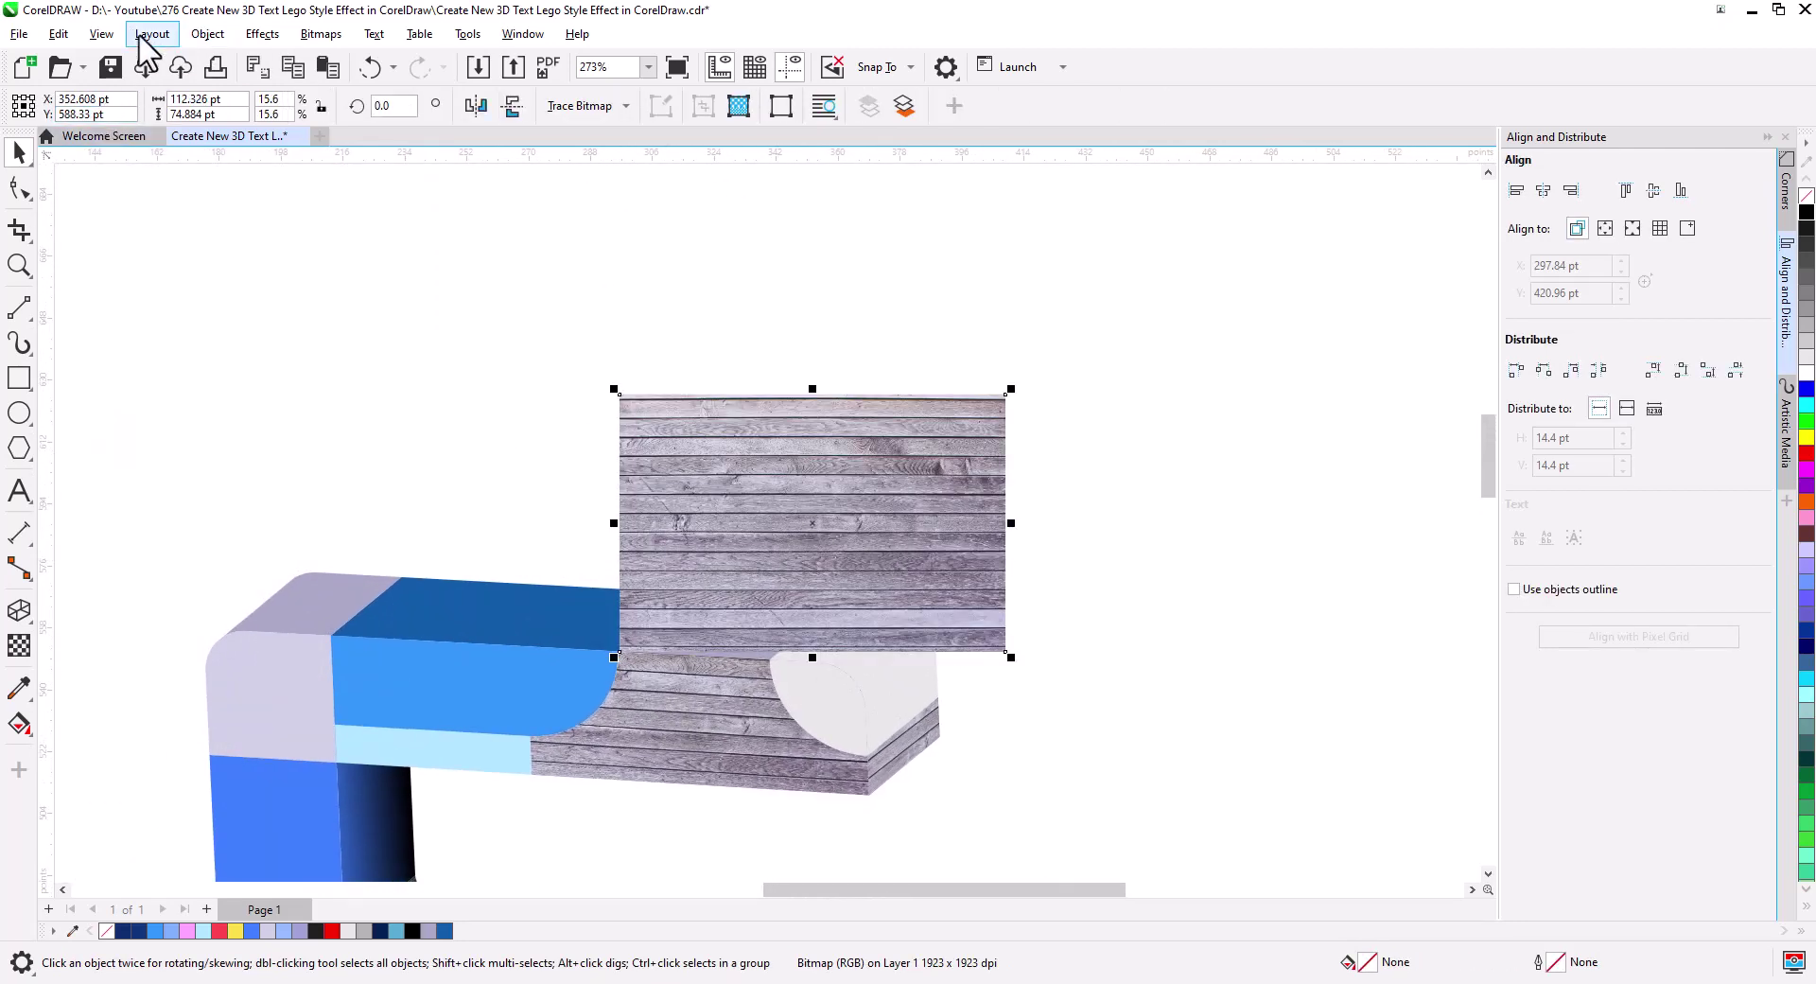
left_click(207, 34)
left_click(345, 639)
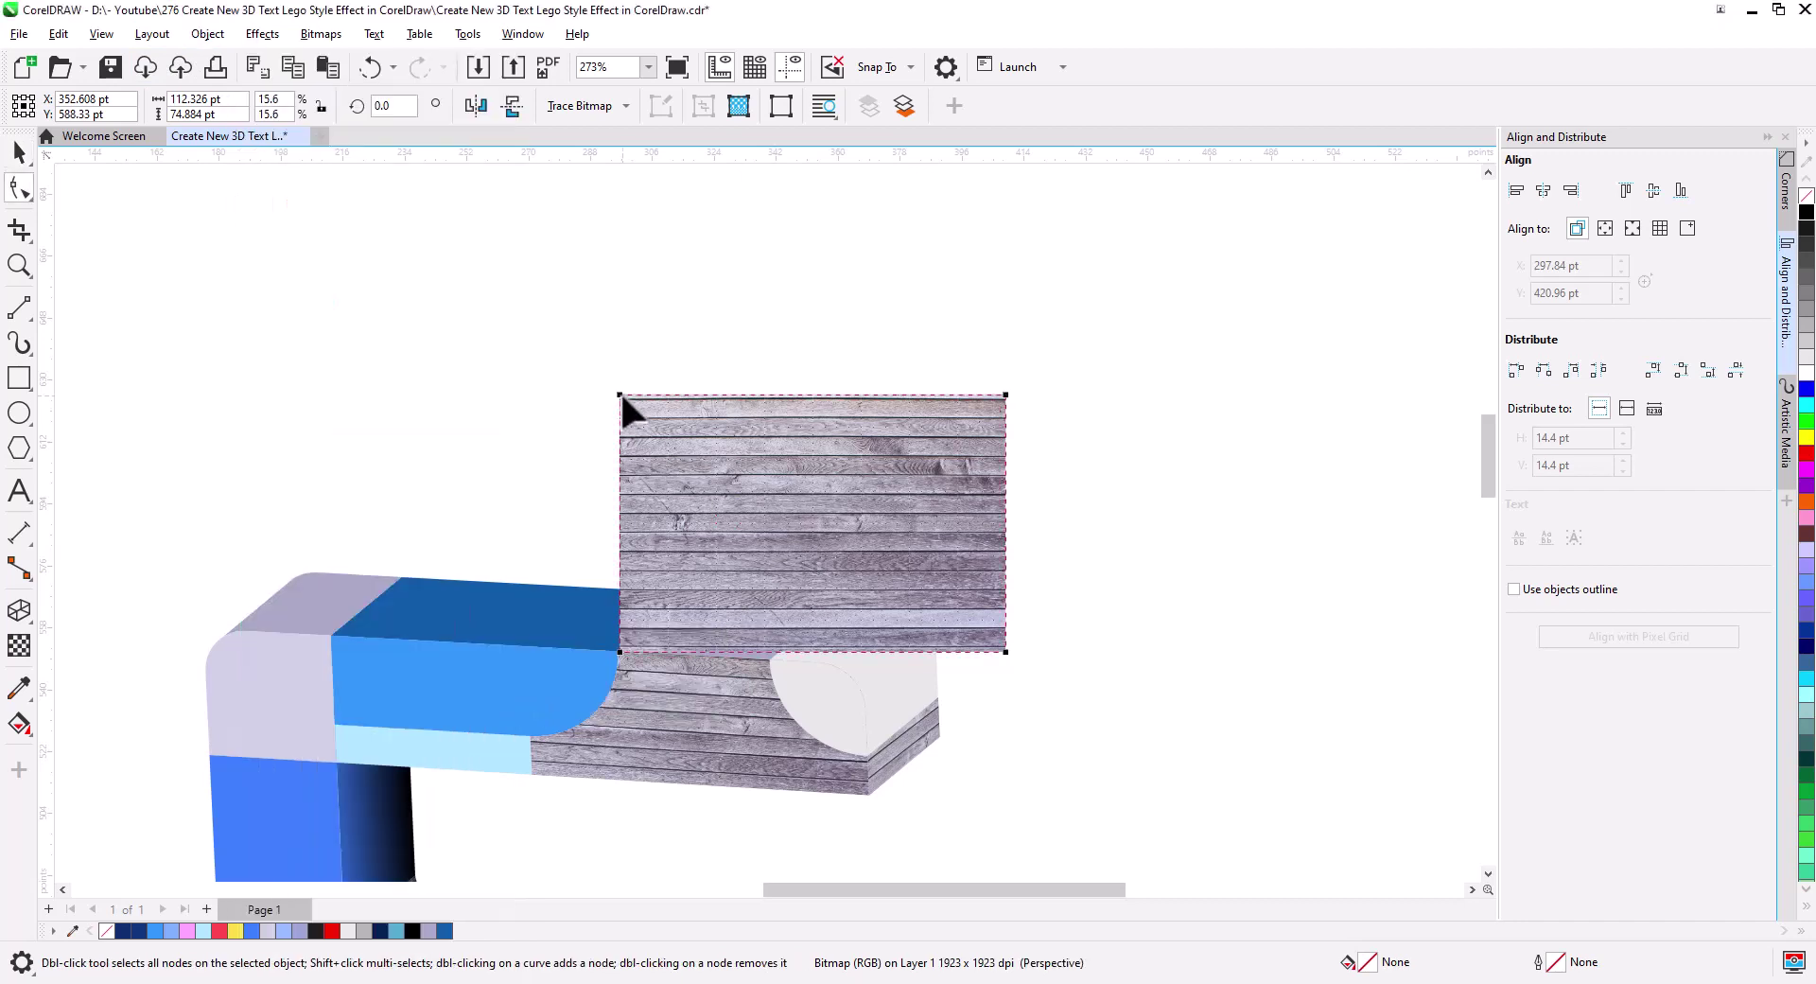
left_click_drag(1005, 395, 1119, 538)
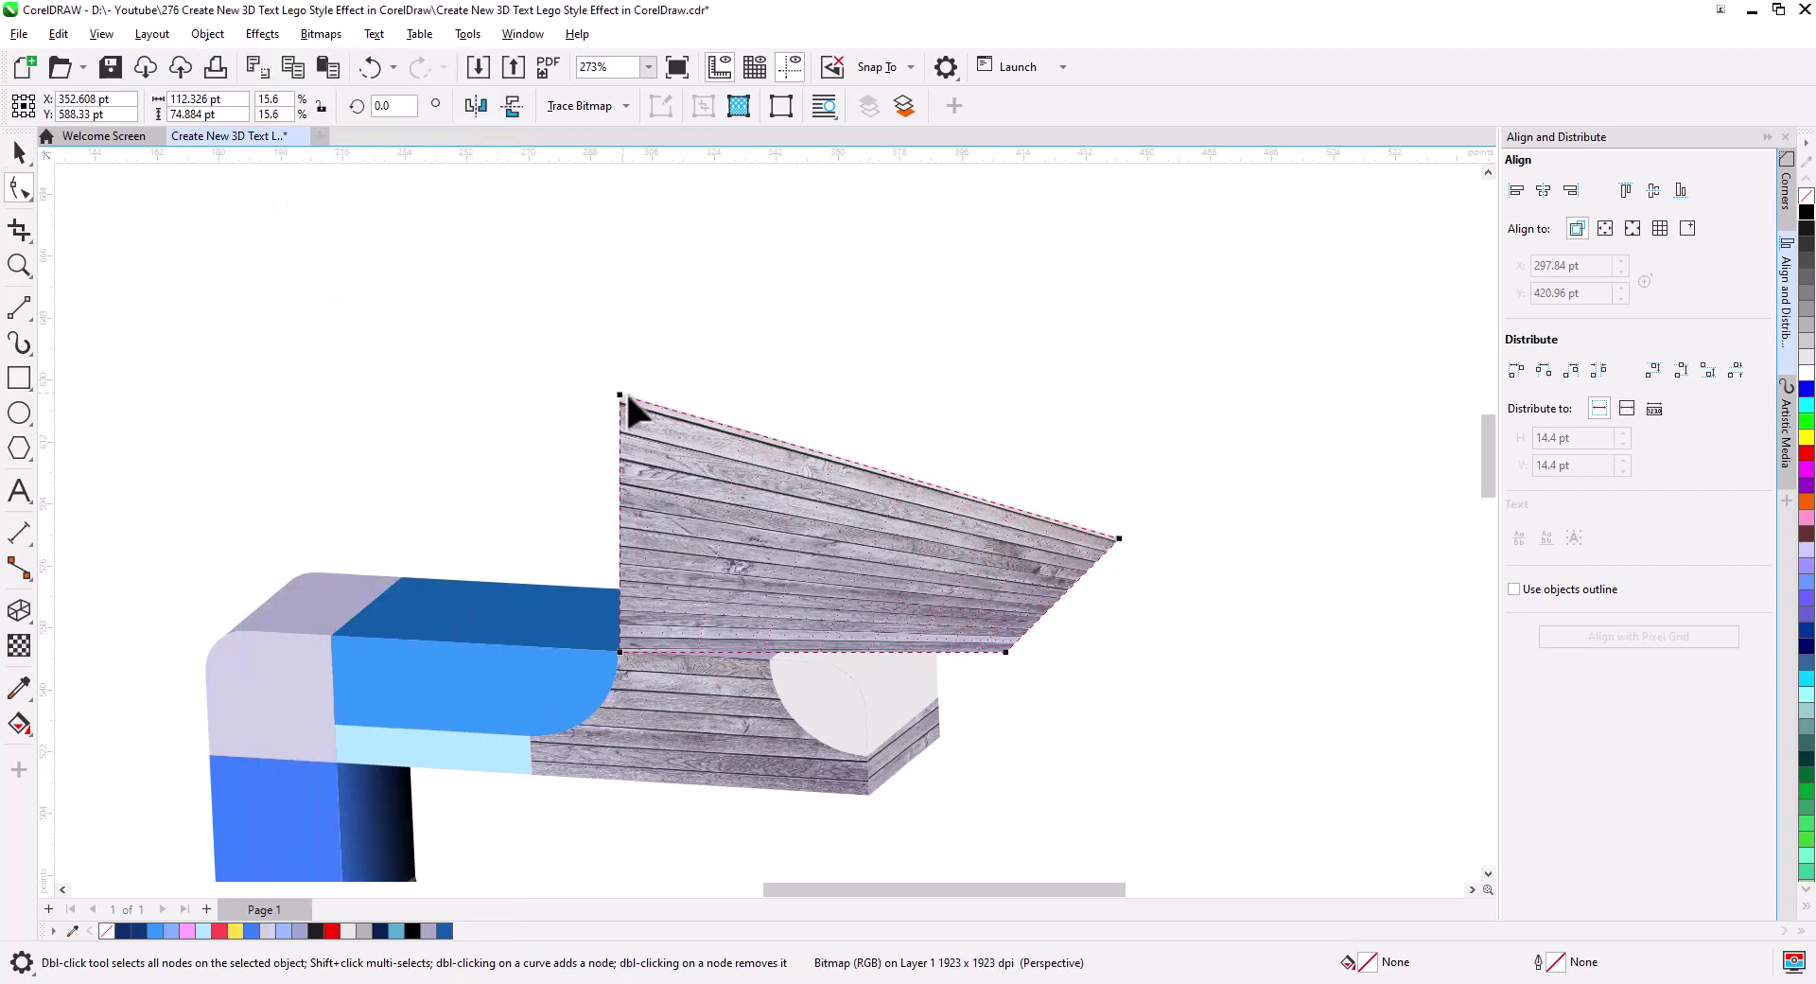
mouse_move(621, 396)
left_mouse_down()
mouse_move(771, 504)
mouse_move(749, 537)
left_mouse_up()
mouse_move(1117, 539)
left_mouse_down()
mouse_move(1106, 552)
mouse_move(1121, 549)
left_mouse_up()
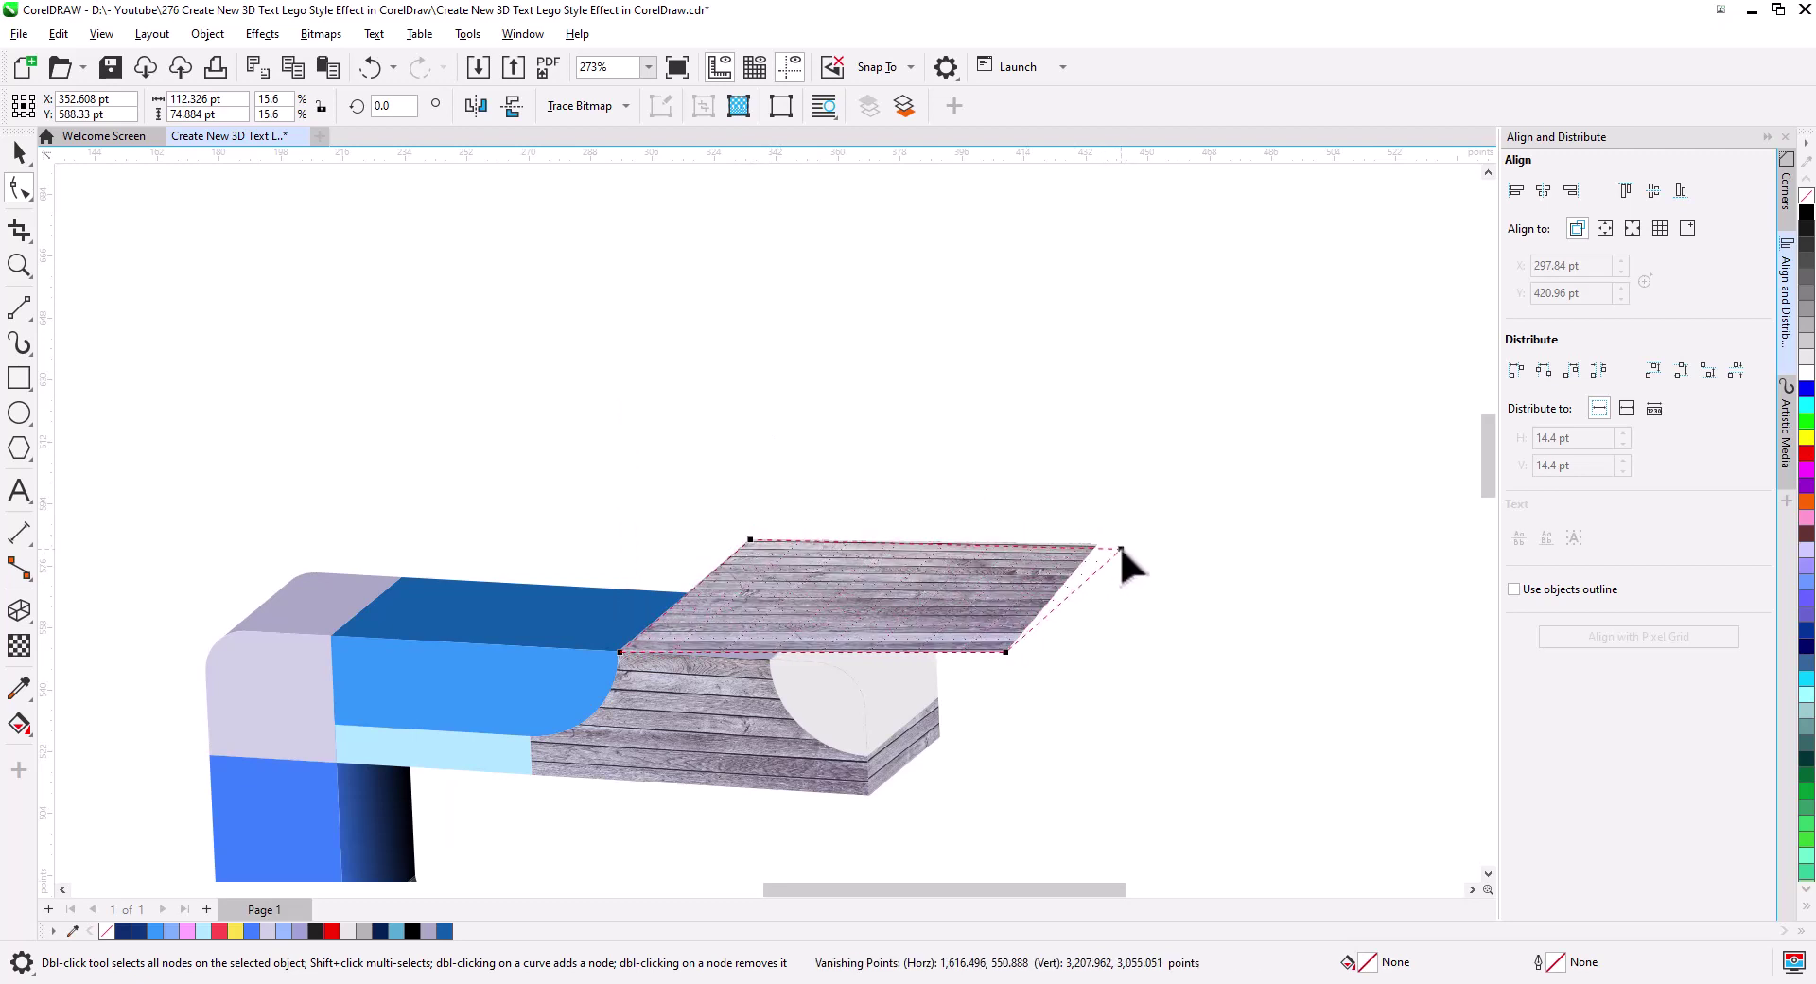
- PowerClip the perspective wood texture inside the upper bar's top face
left_click(19, 152)
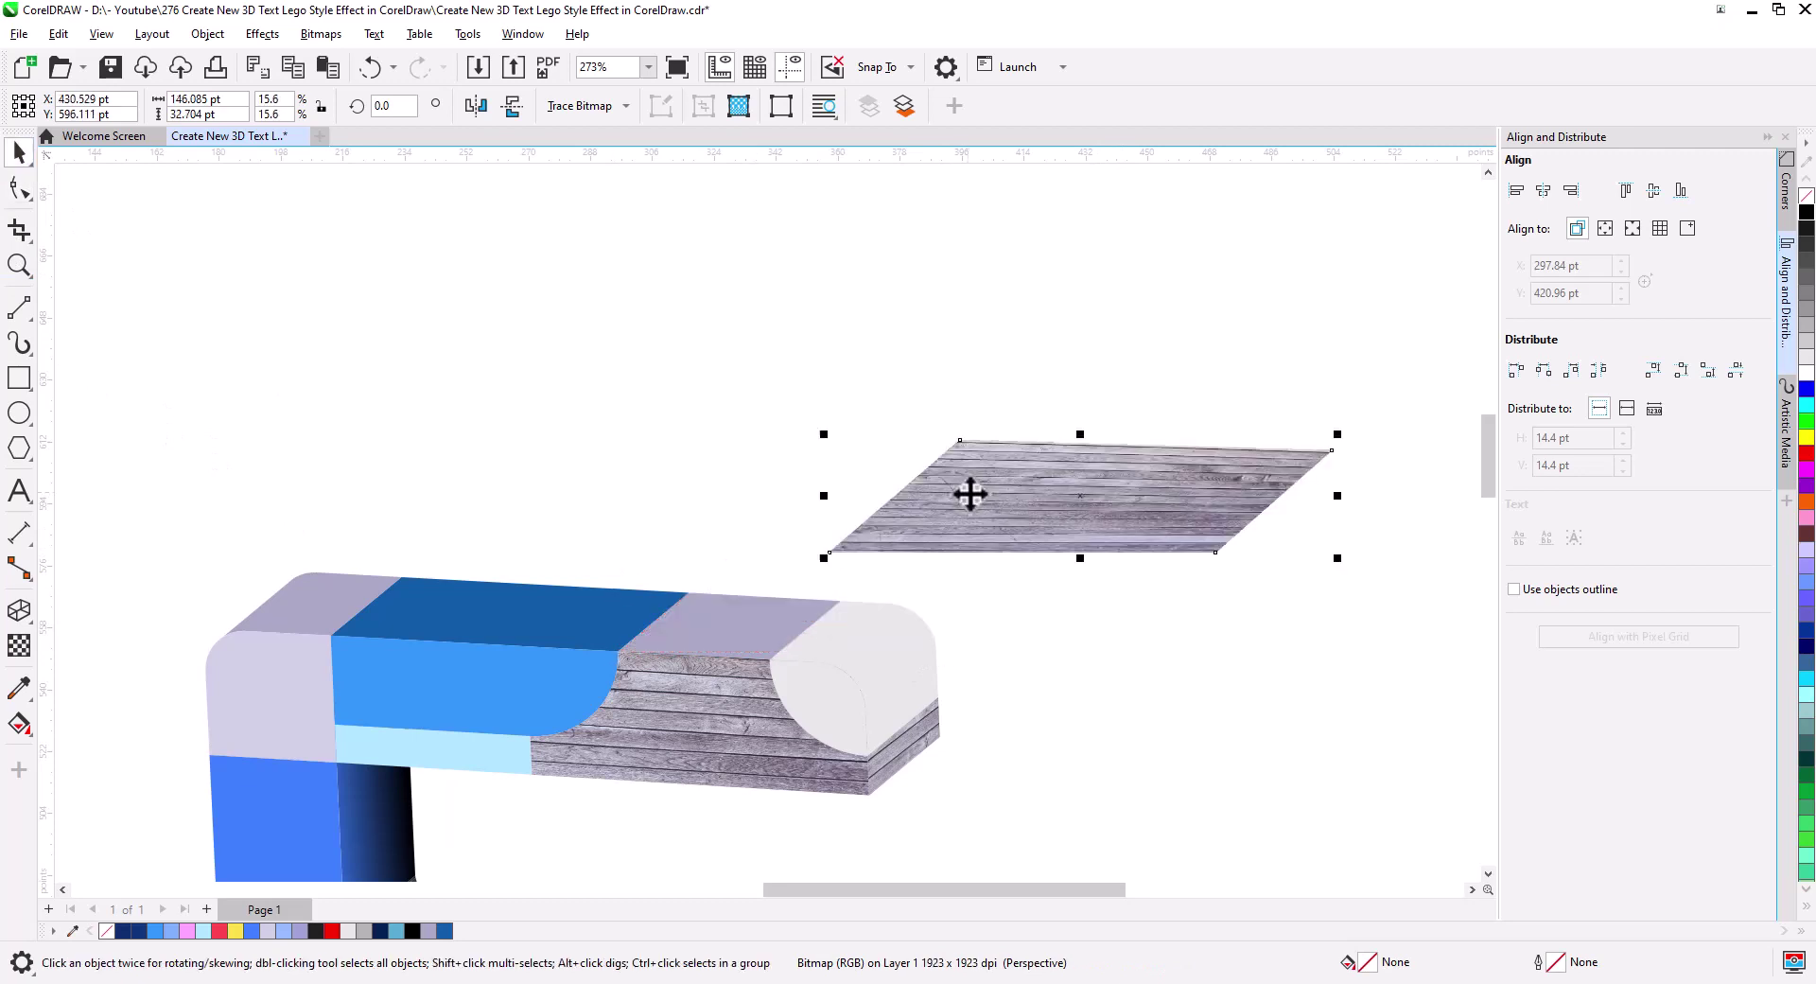
right_click(969, 491)
left_click_drag(883, 539, 672, 635)
key("F10")
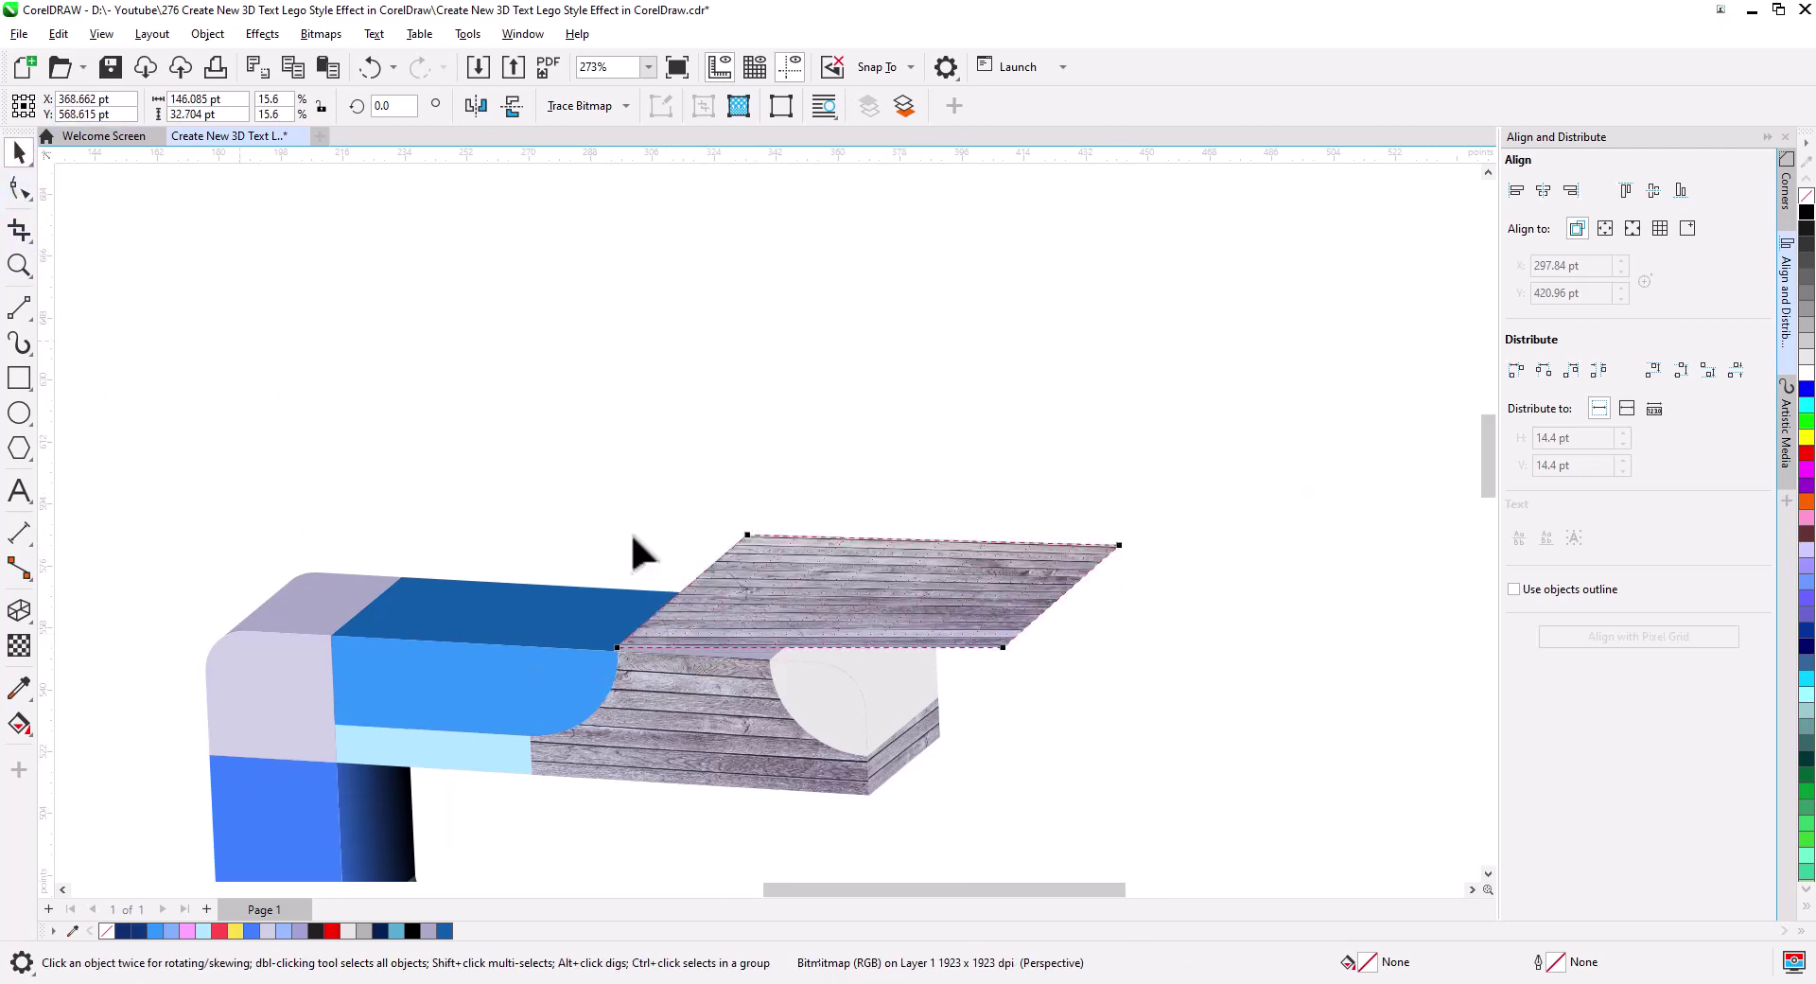
key("ctrl+z")
right_click(932, 529)
key("Escape")
left_click_drag(716, 632, 719, 634)
left_click(1098, 775)
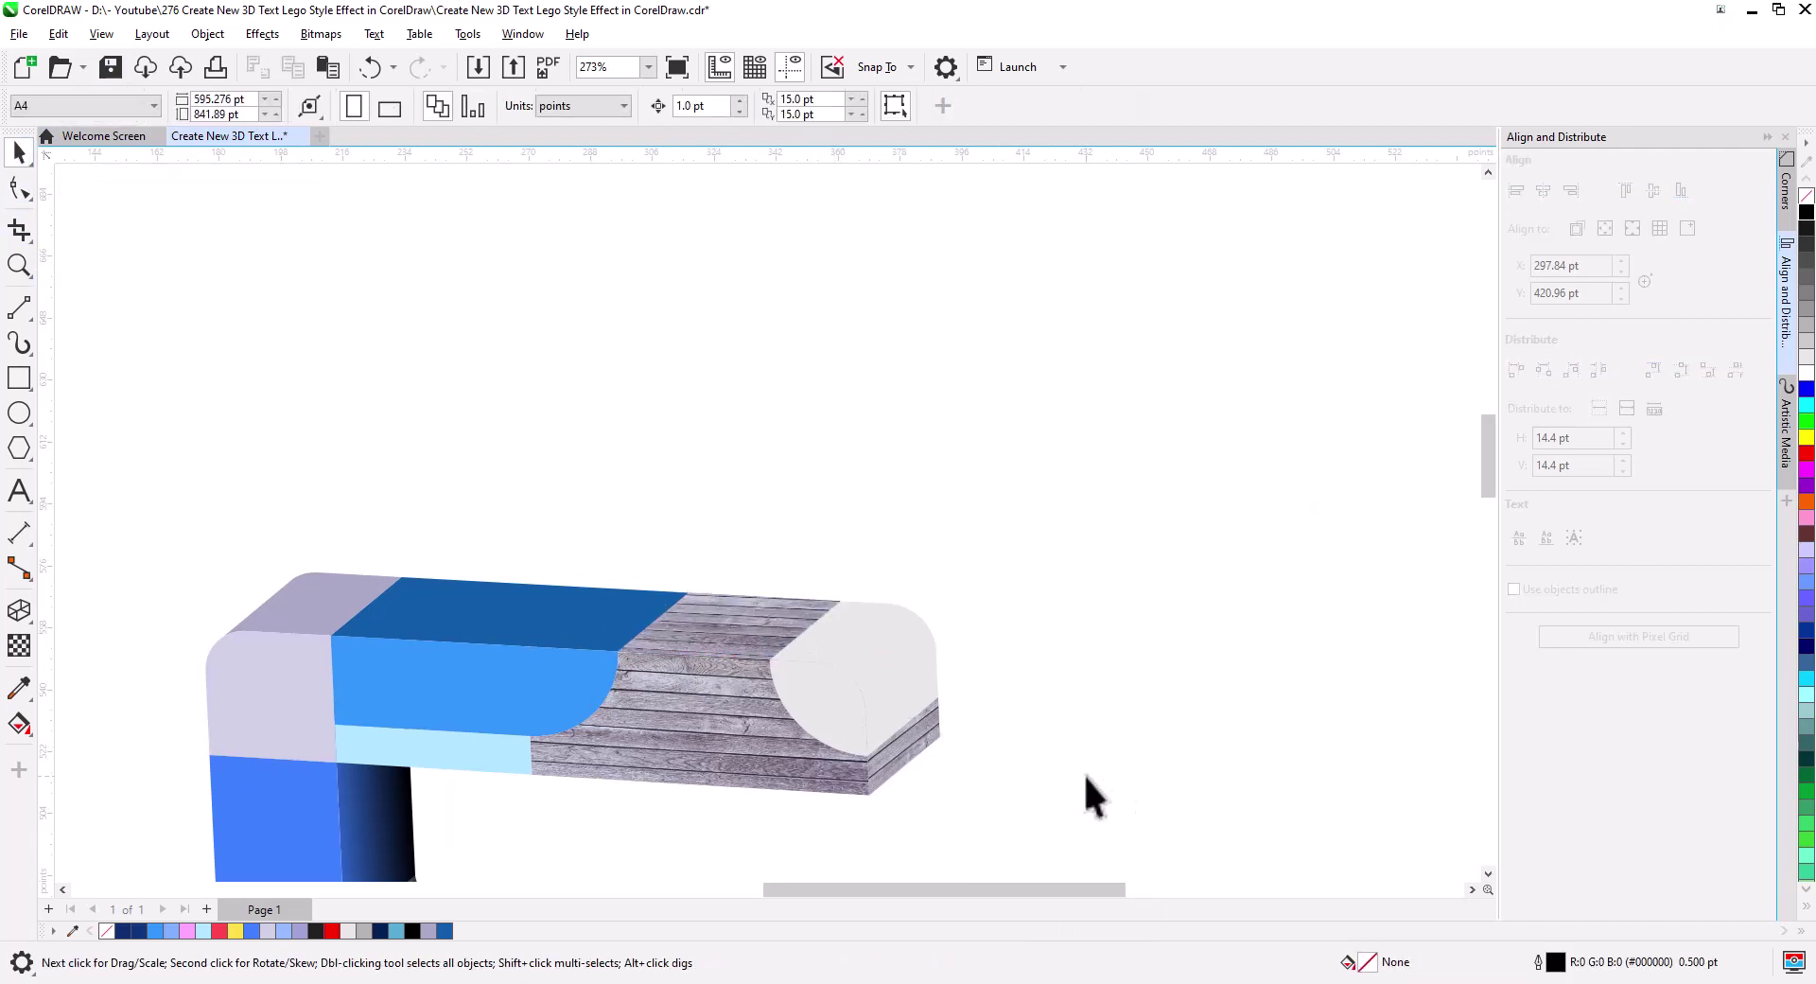
- Overlay the top face with a Smart Fill black shape at 57 transparency
left_click(21, 728)
left_click(66, 783)
left_click(726, 628)
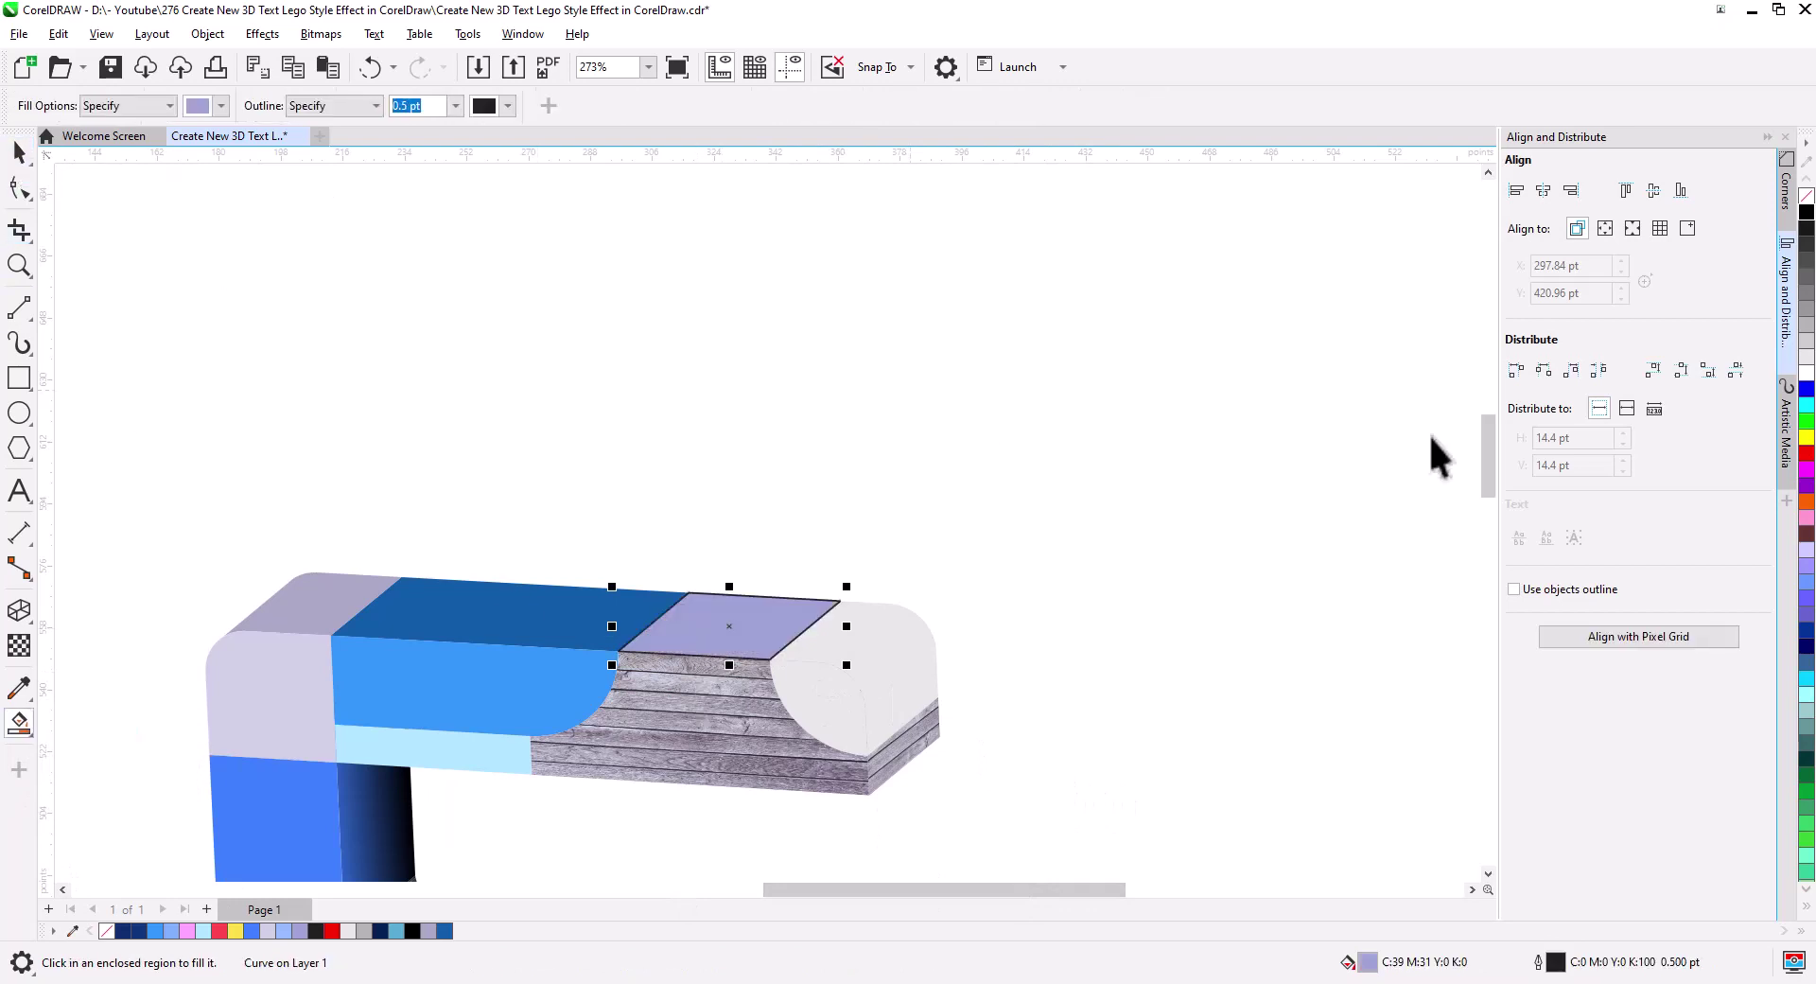
key("space")
left_click(1807, 212)
left_click(19, 645)
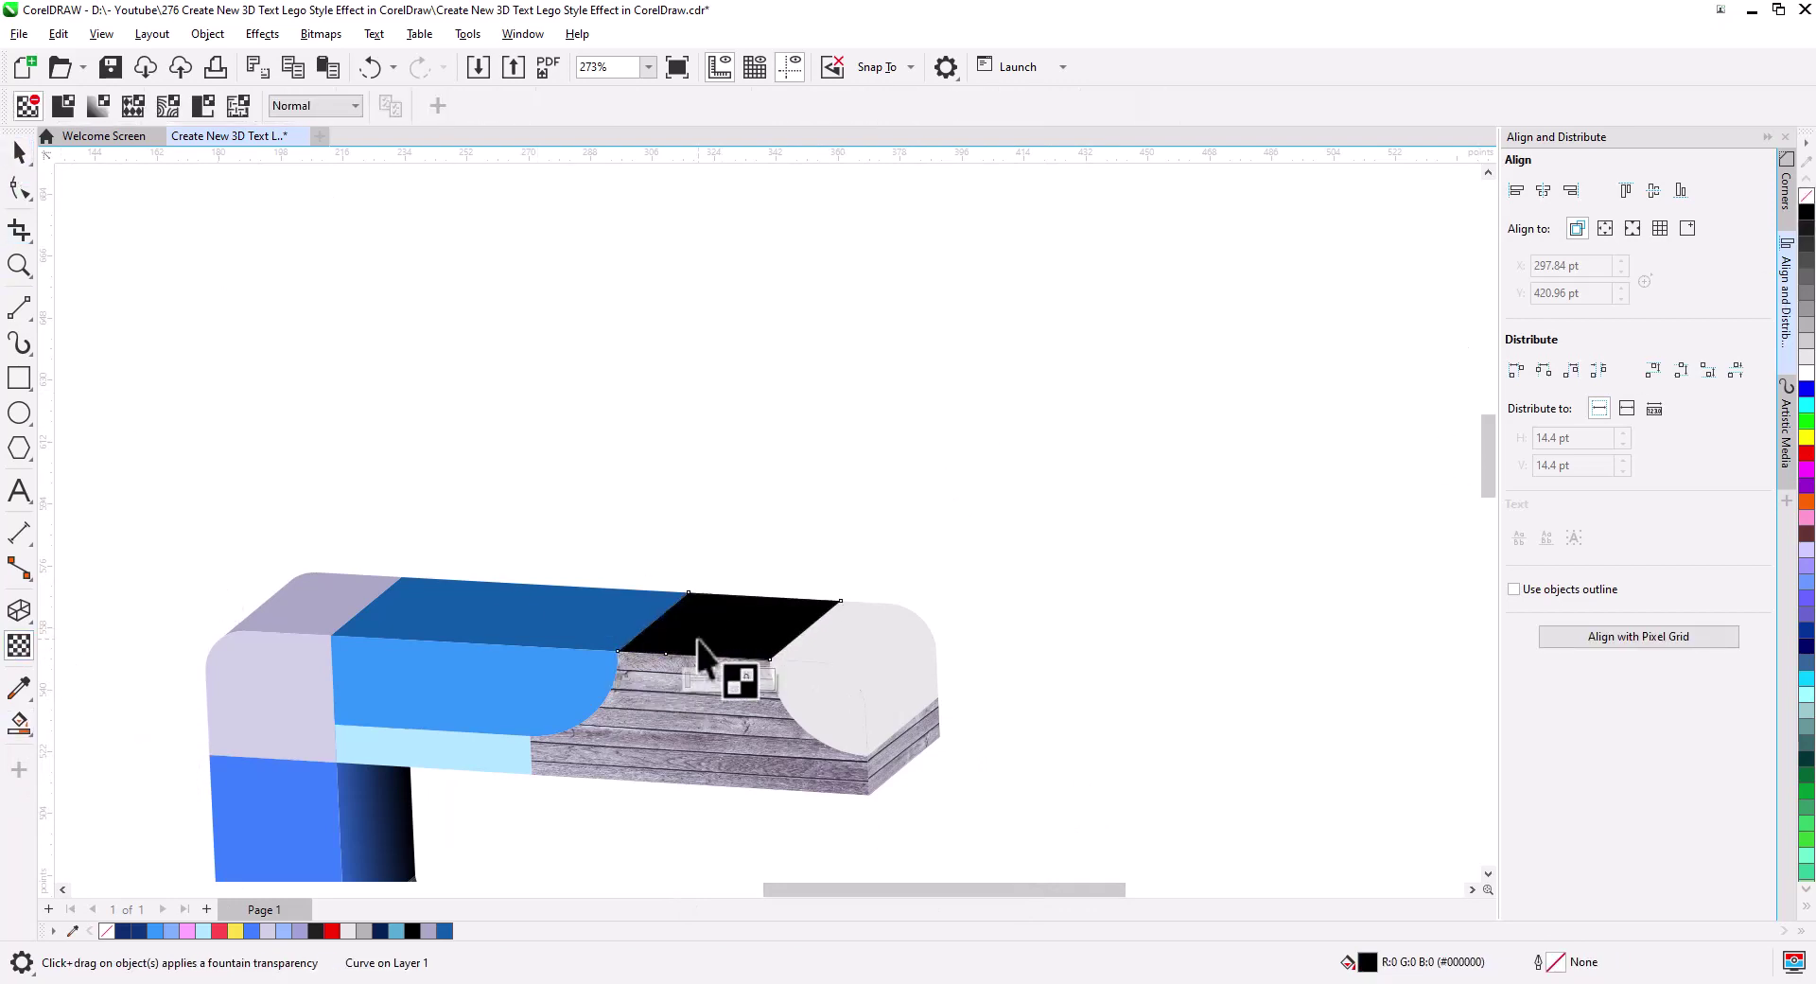
left_click(708, 677)
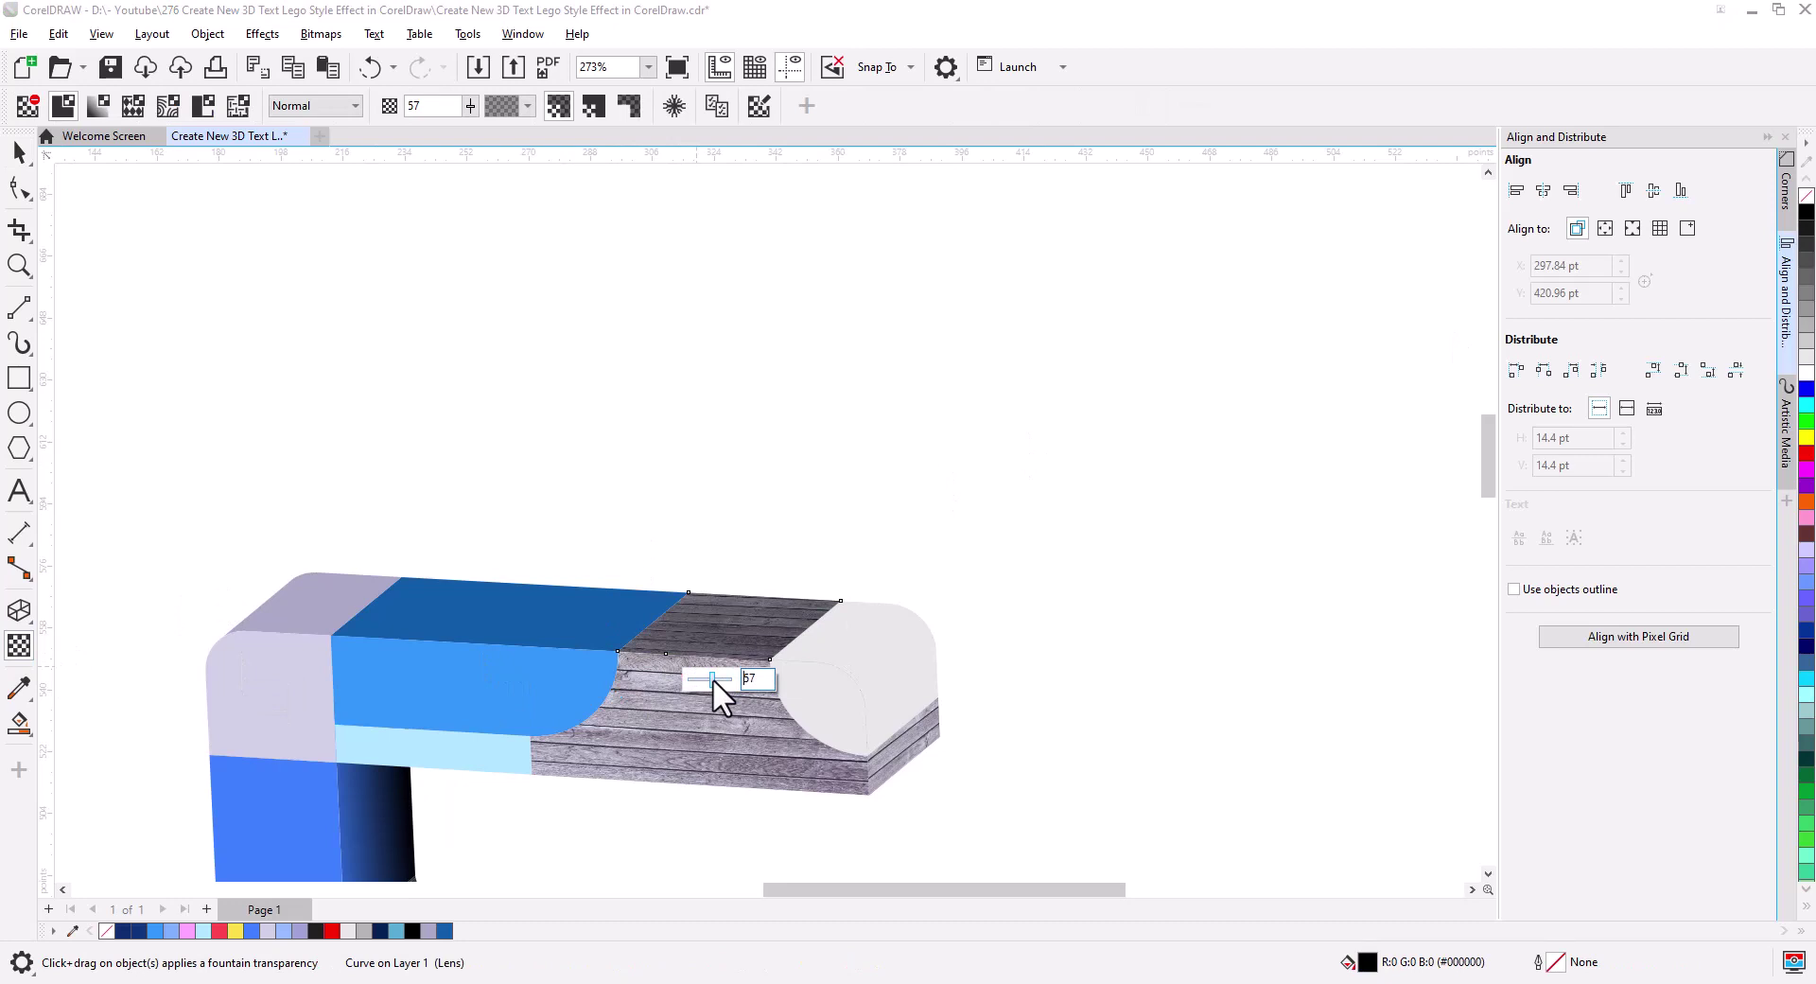
left_click(19, 152)
left_click(942, 727)
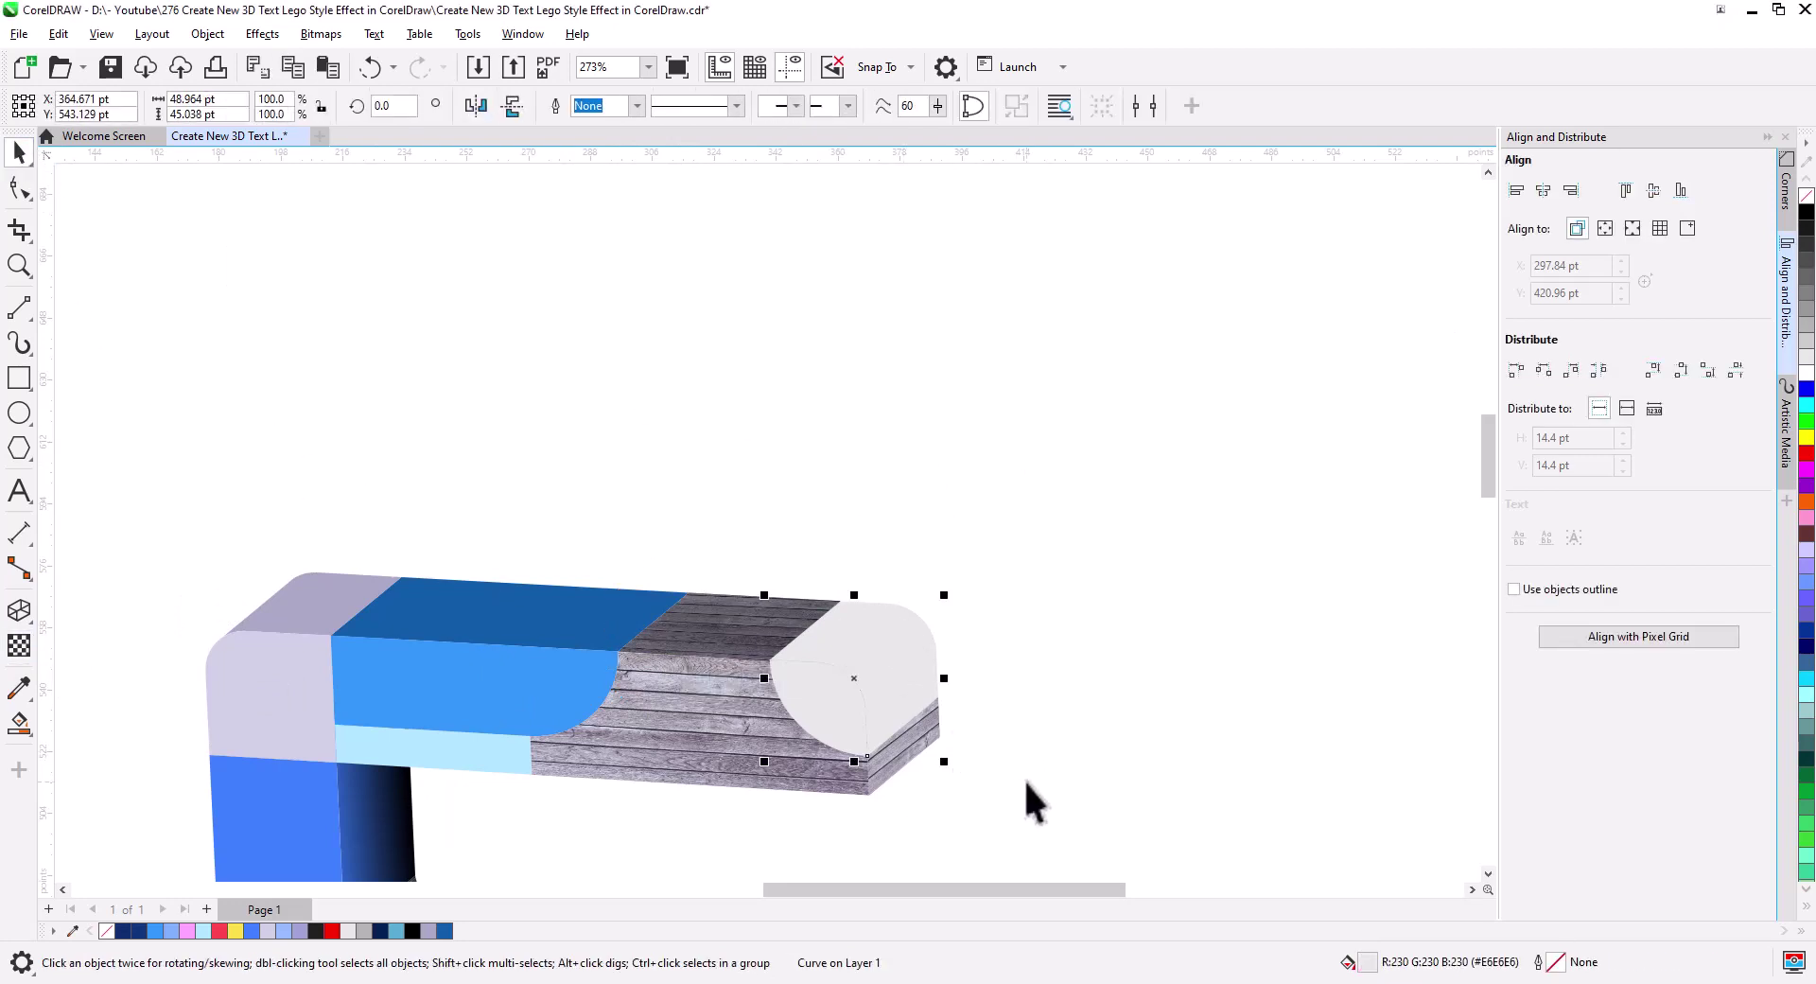
- Drag a fountain fill across the end cap and copy its start colour's hex code
left_click(17, 723)
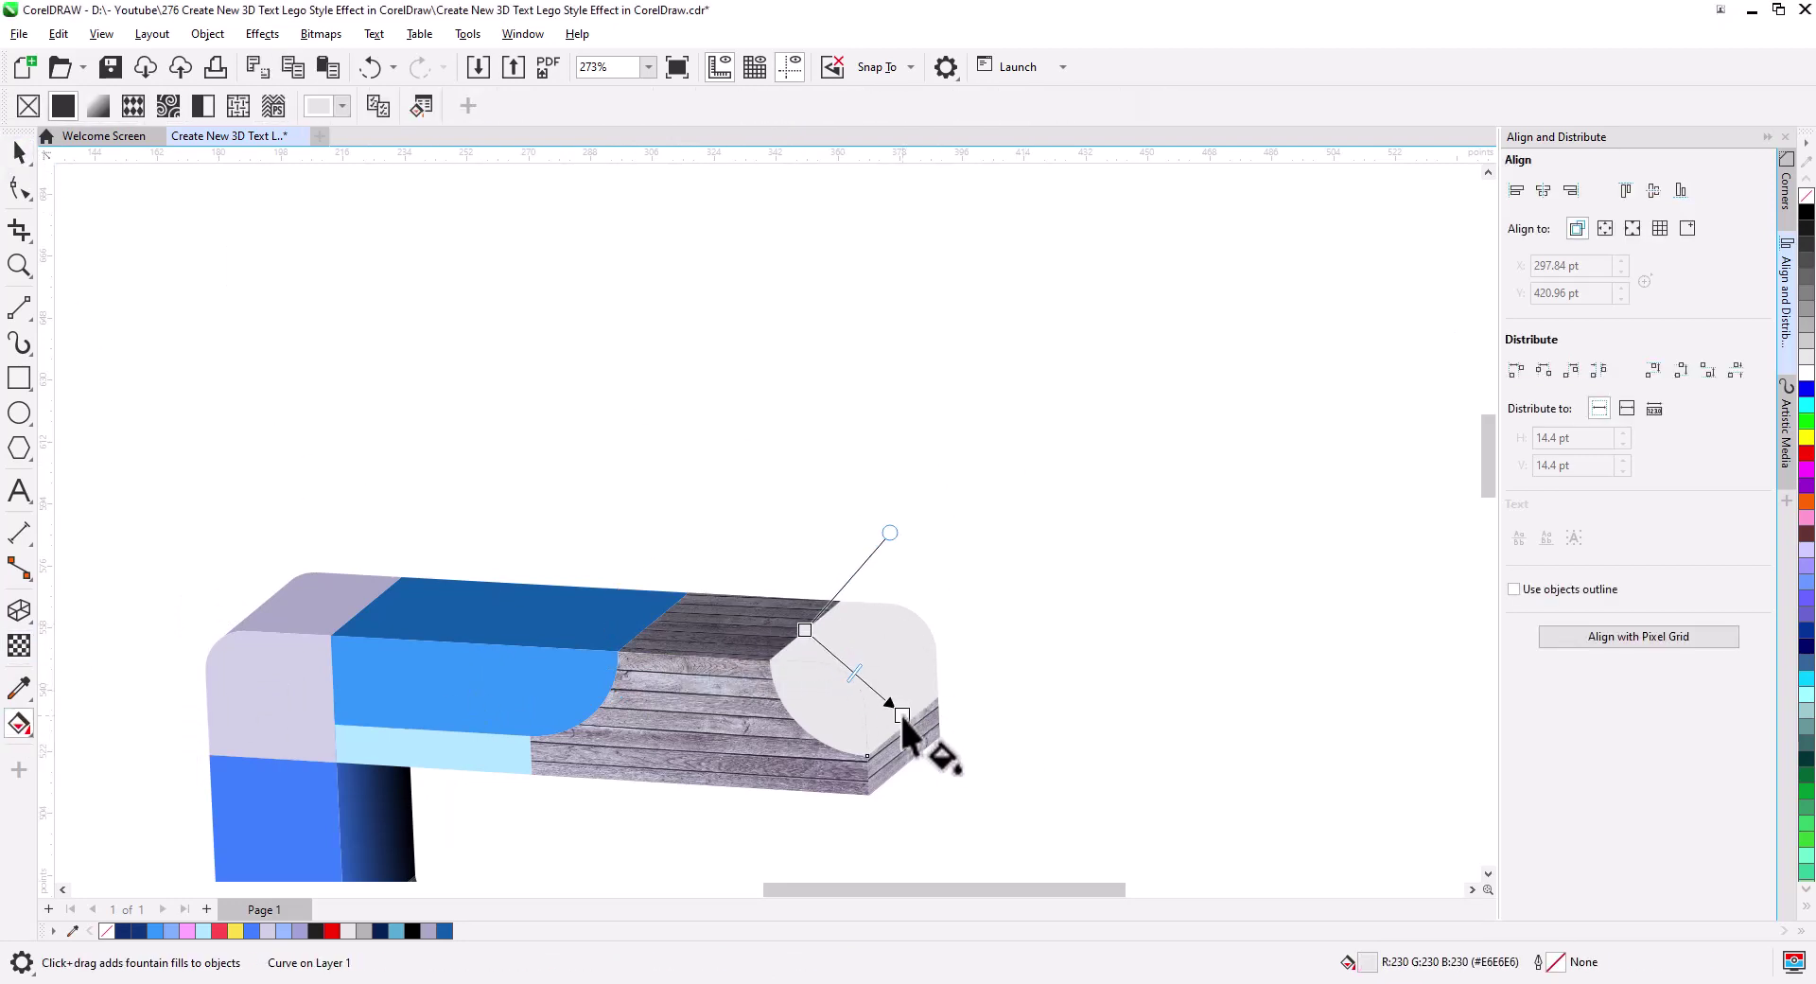
left_click_drag(900, 712, 905, 722)
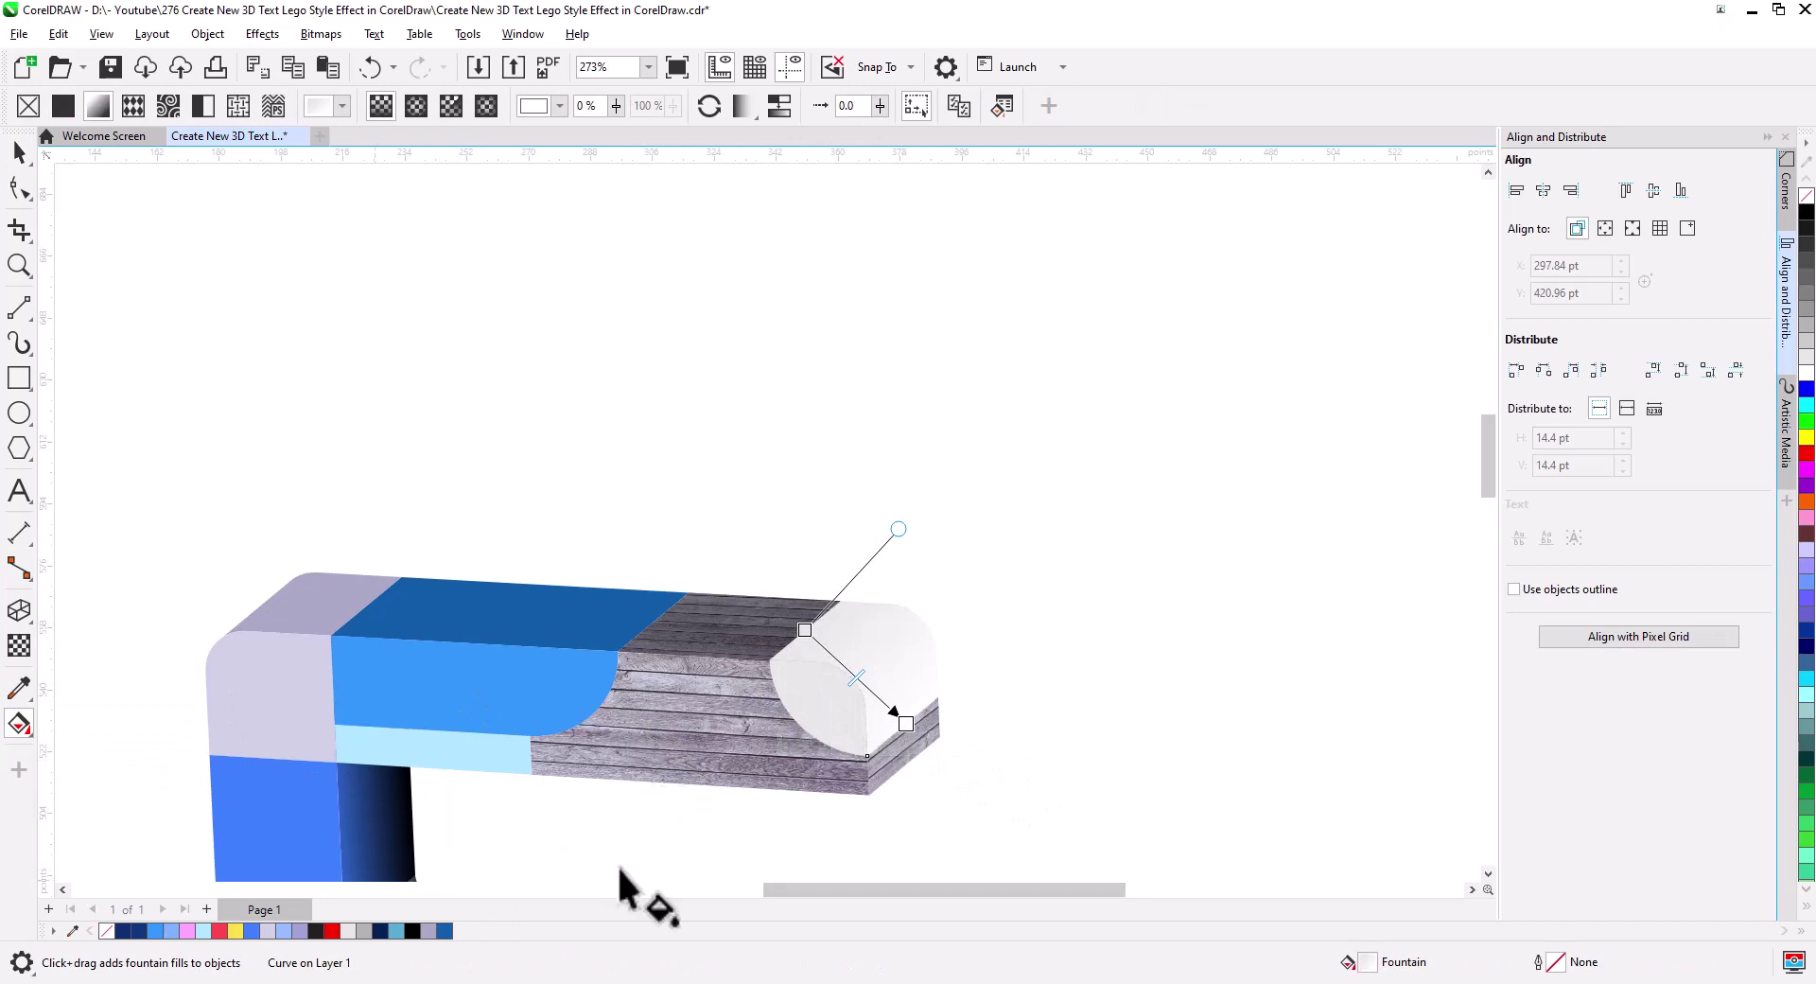
left_click_drag(805, 630, 815, 632)
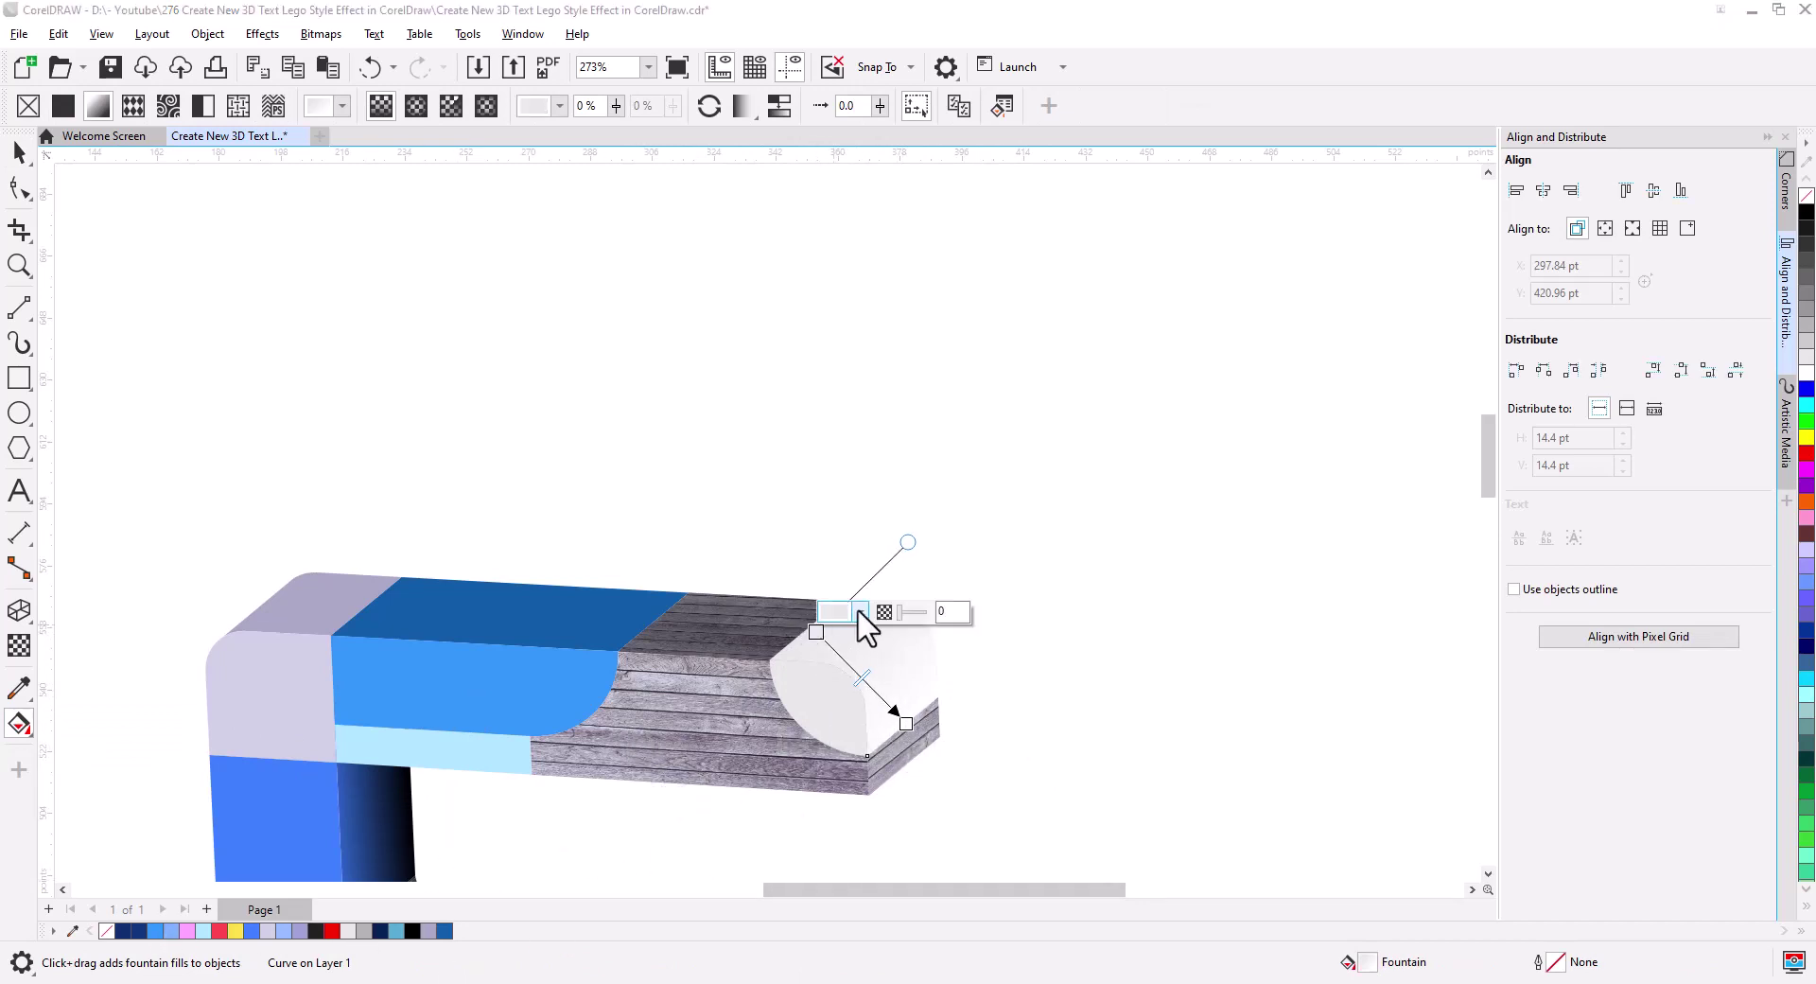
left_click(859, 612)
left_click(866, 649)
double_click(1012, 786)
right_click(1012, 786)
left_click(1050, 586)
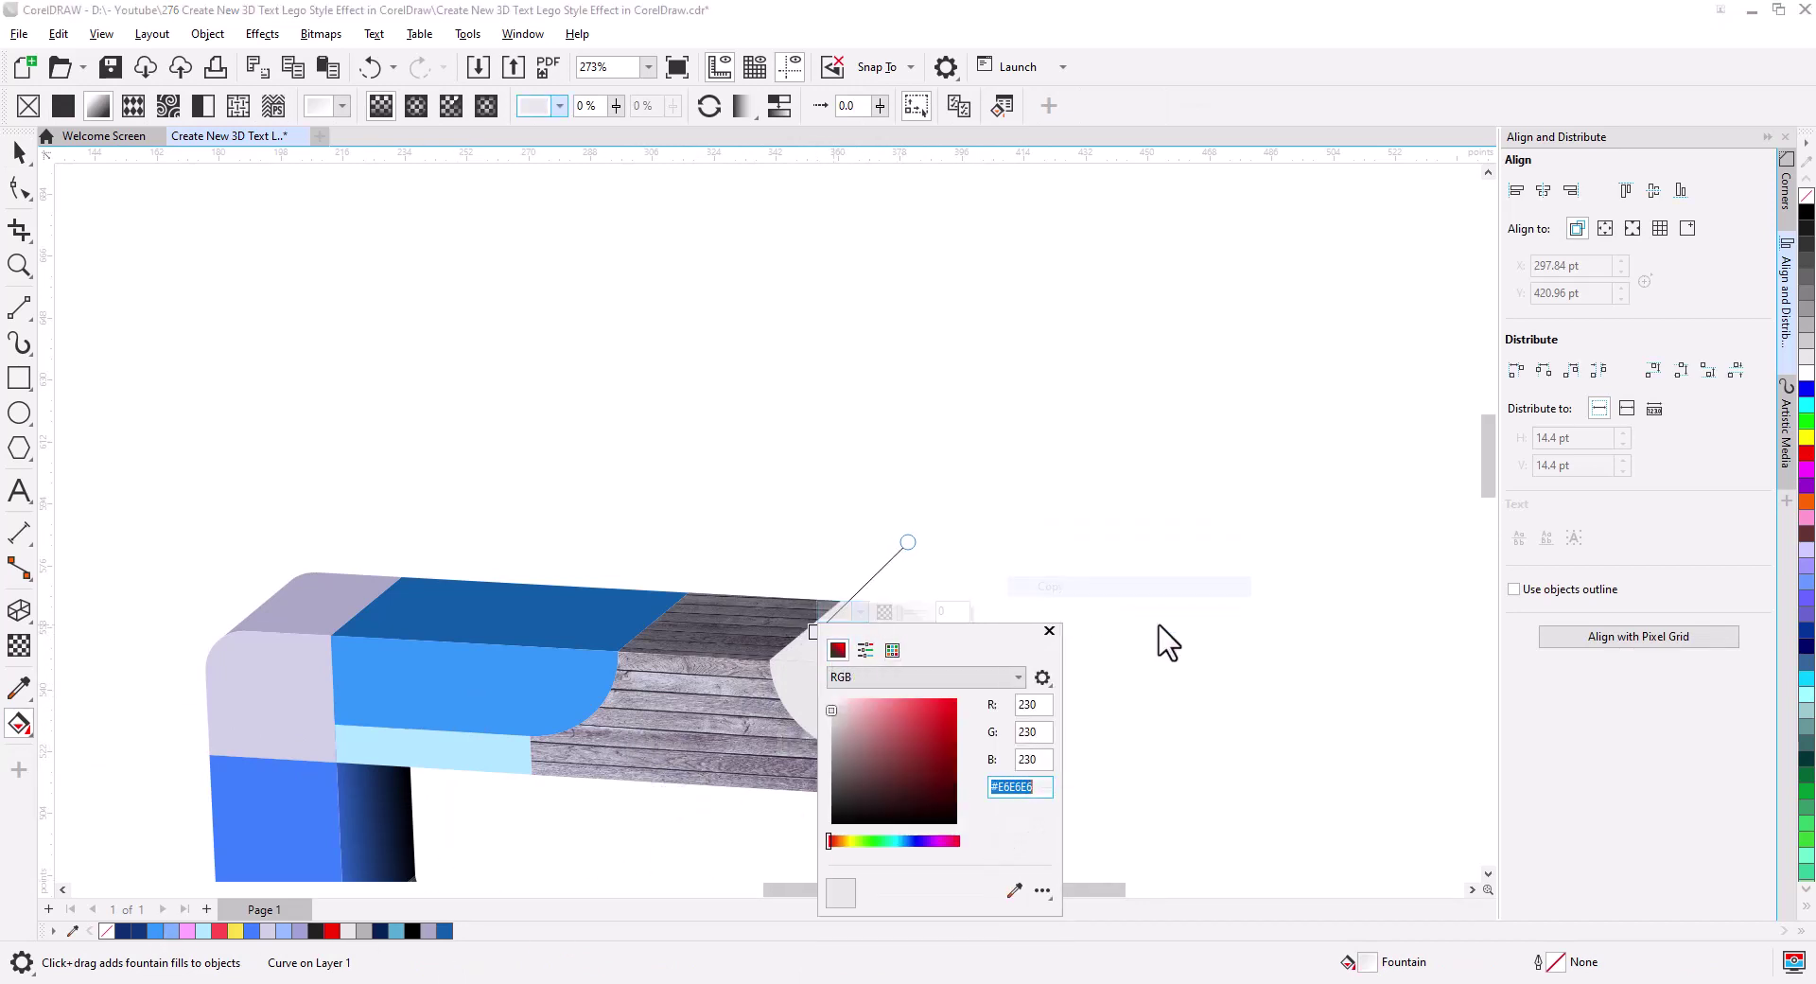
- Darken the gradient's start colour to #BDBDBD grey and copy that hex code
left_click(905, 718)
left_click(951, 704)
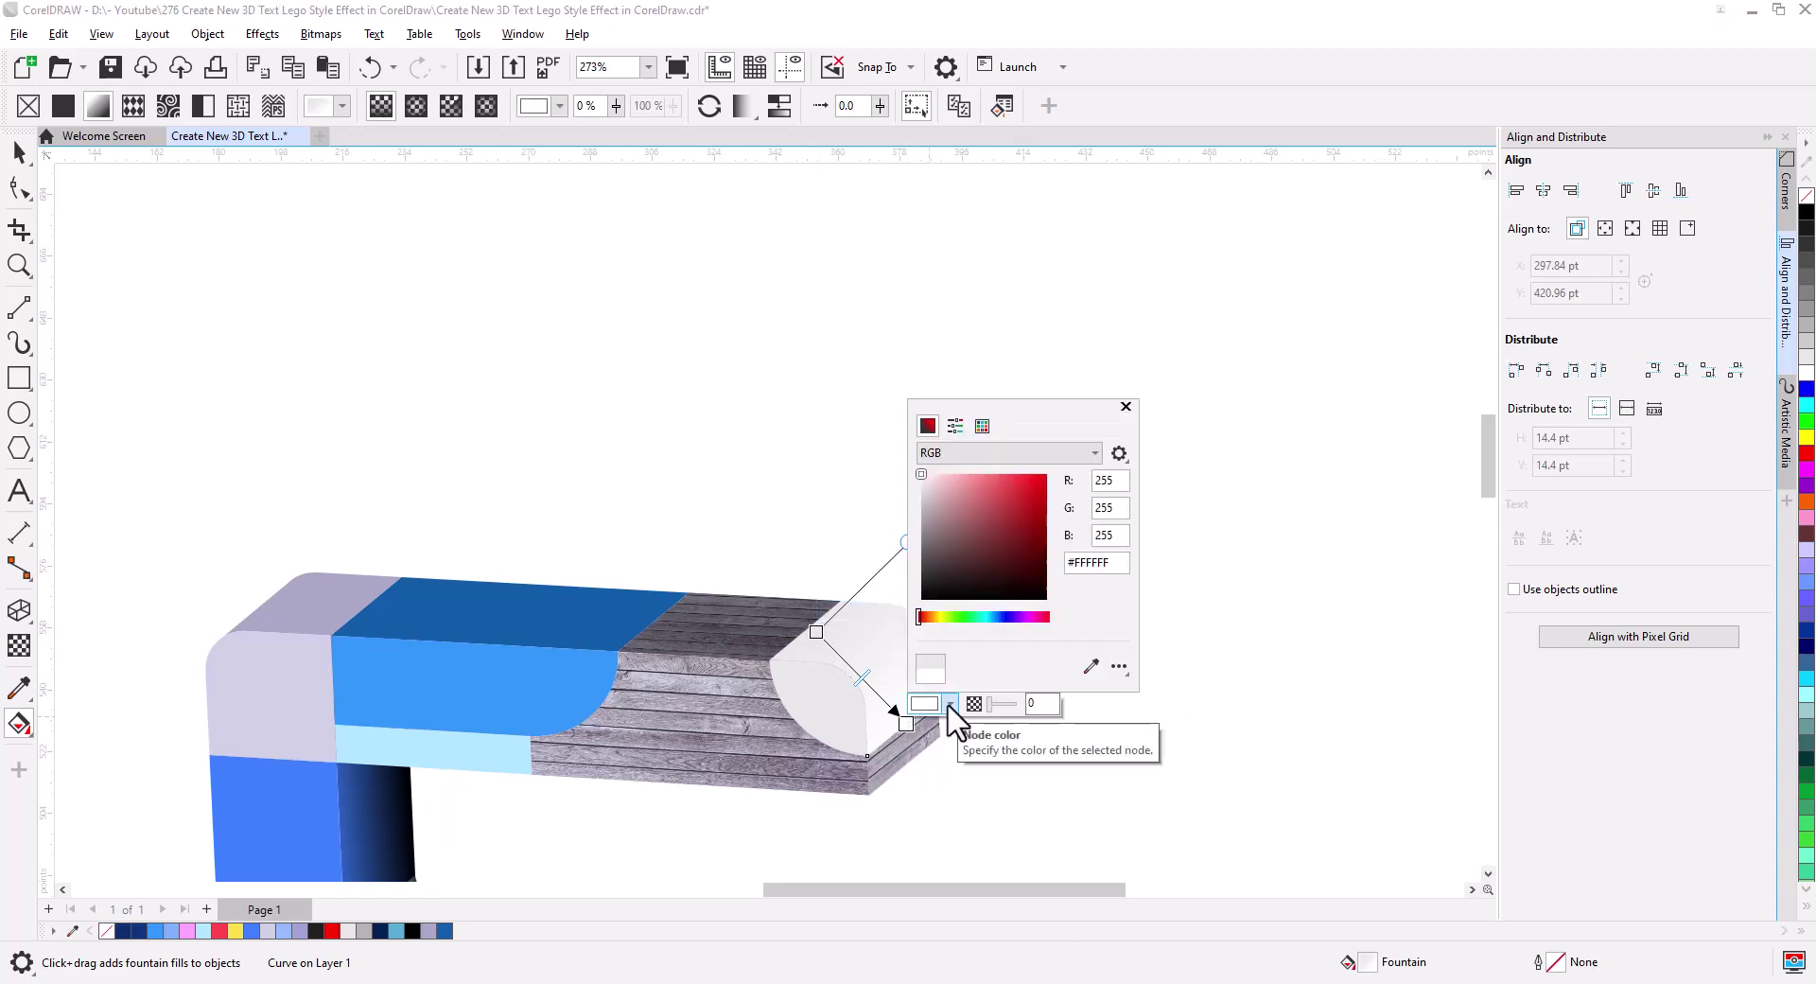
left_click(823, 639)
left_click(815, 631)
left_click(859, 612)
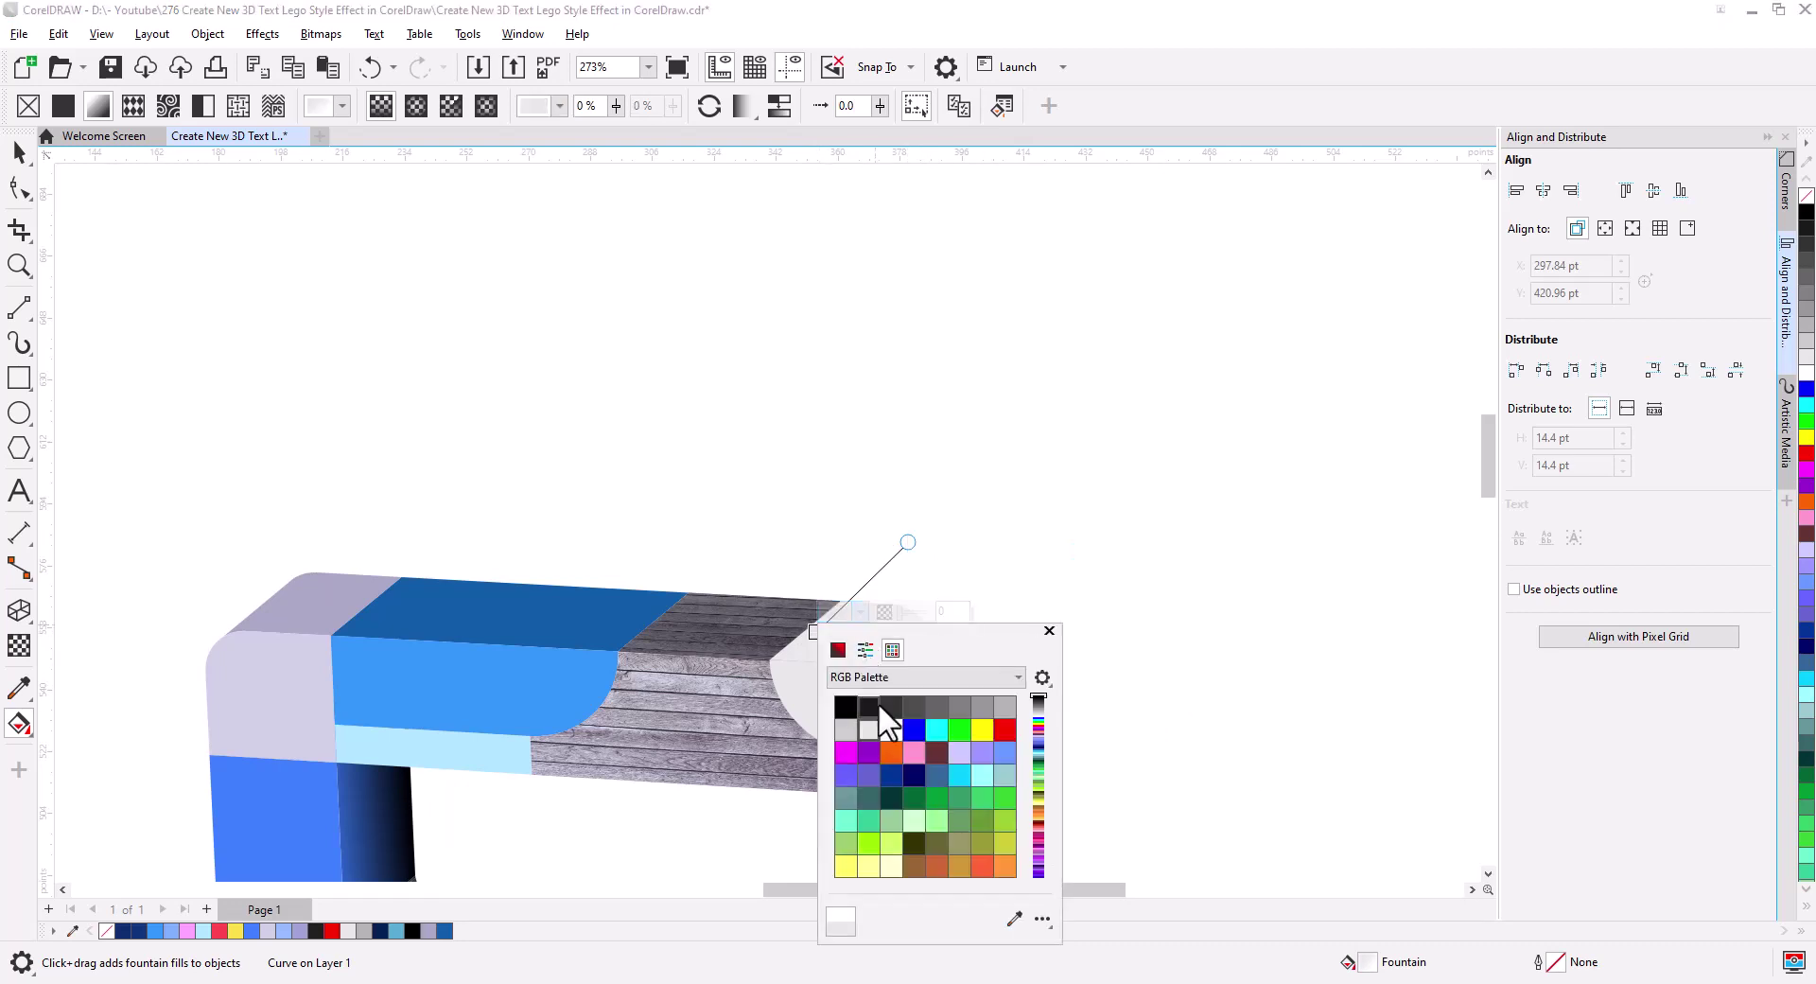
left_click(831, 729)
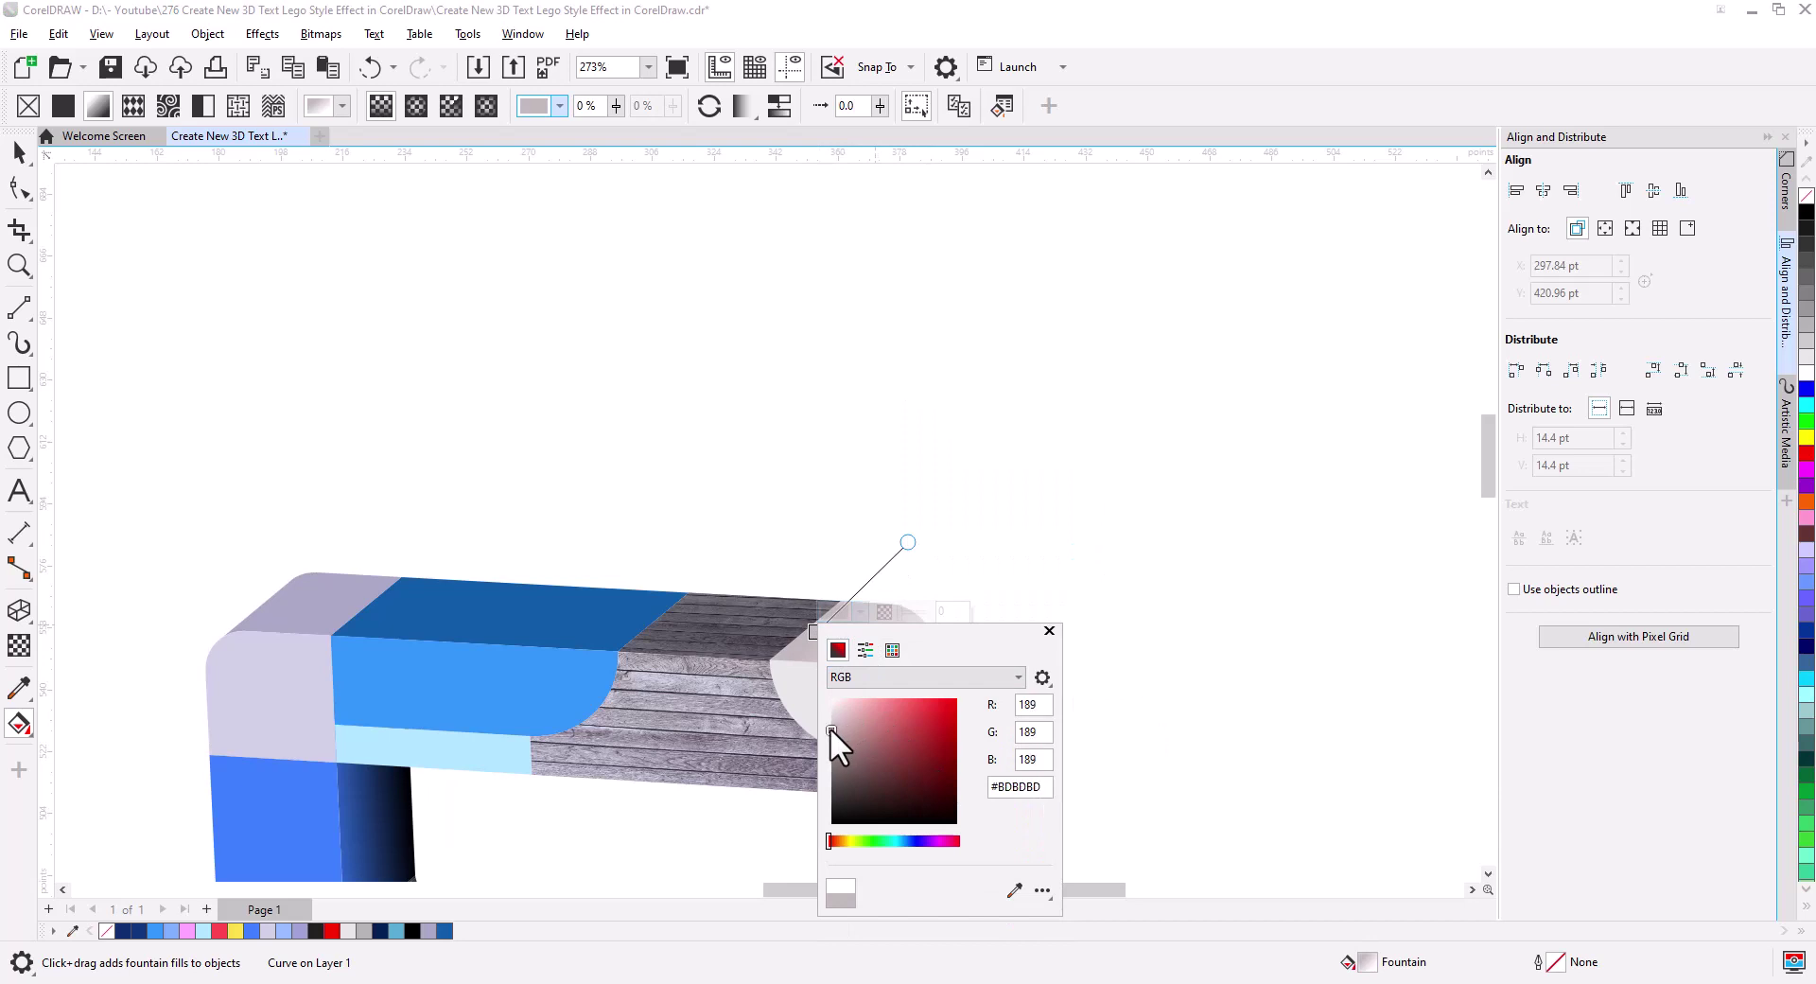
right_click(1005, 785)
left_click(1088, 591)
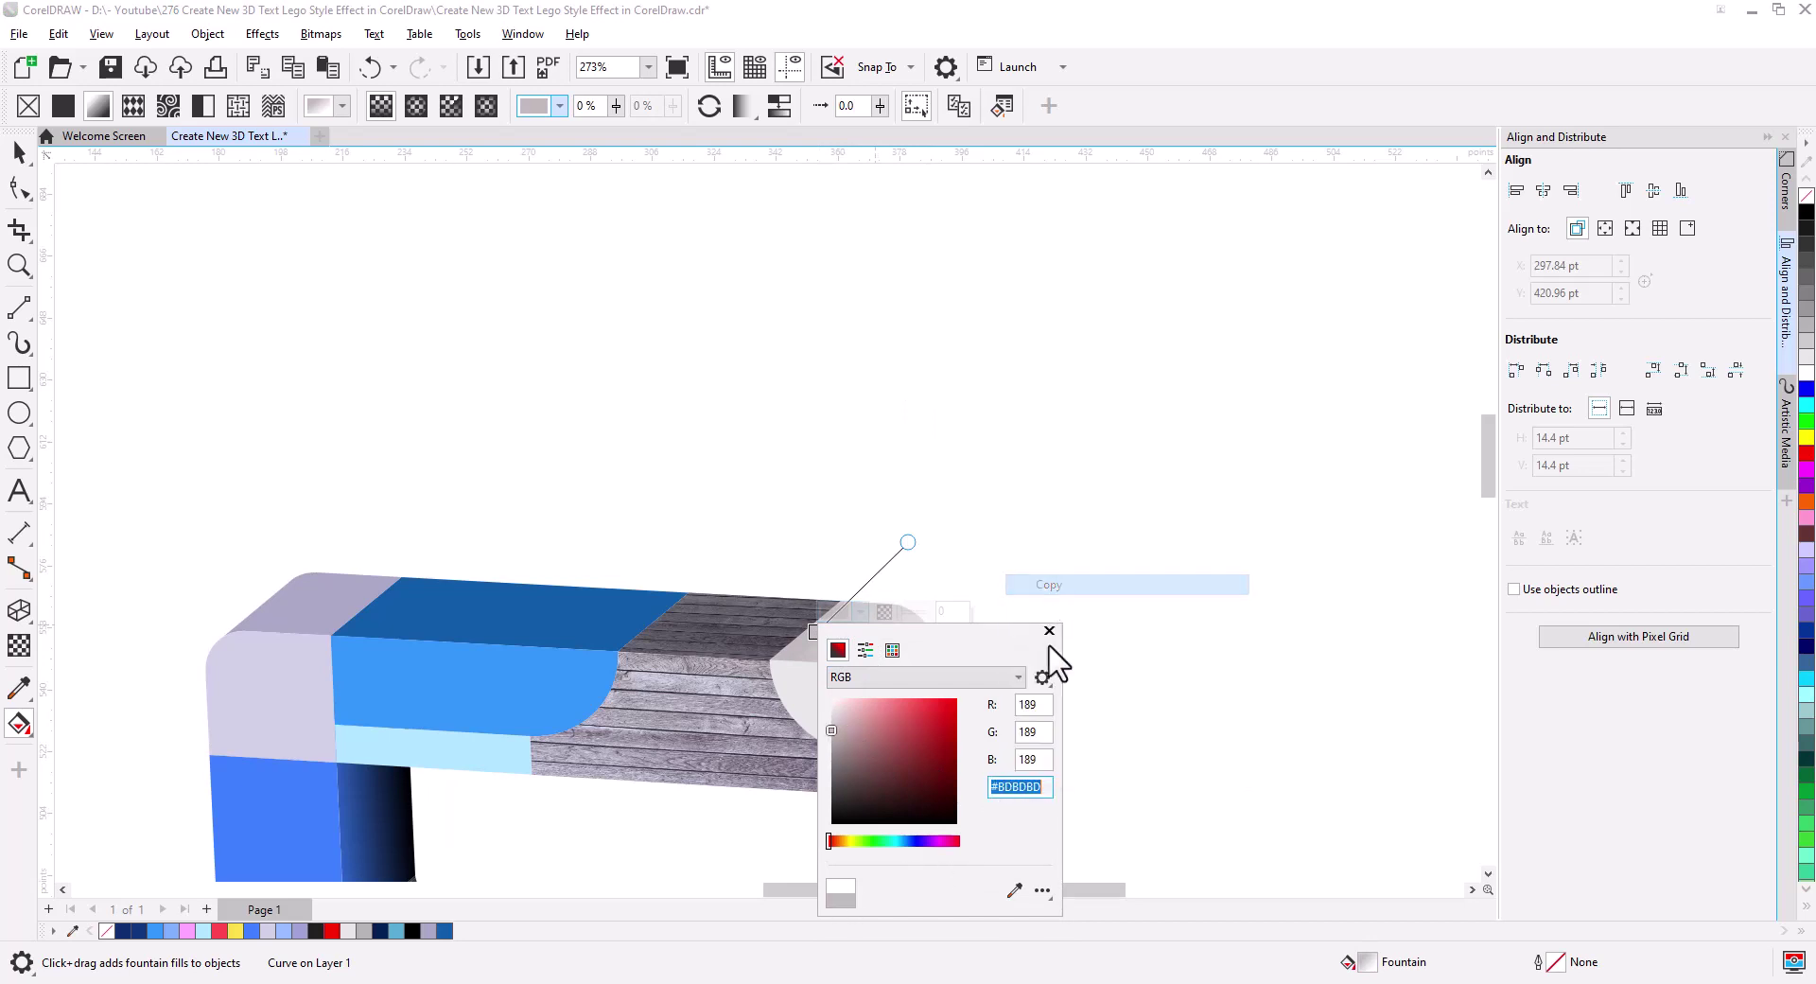
left_click(906, 722)
- Set the end node to #BDBDBD and add an extra colour stop to the gradient
left_click(948, 705)
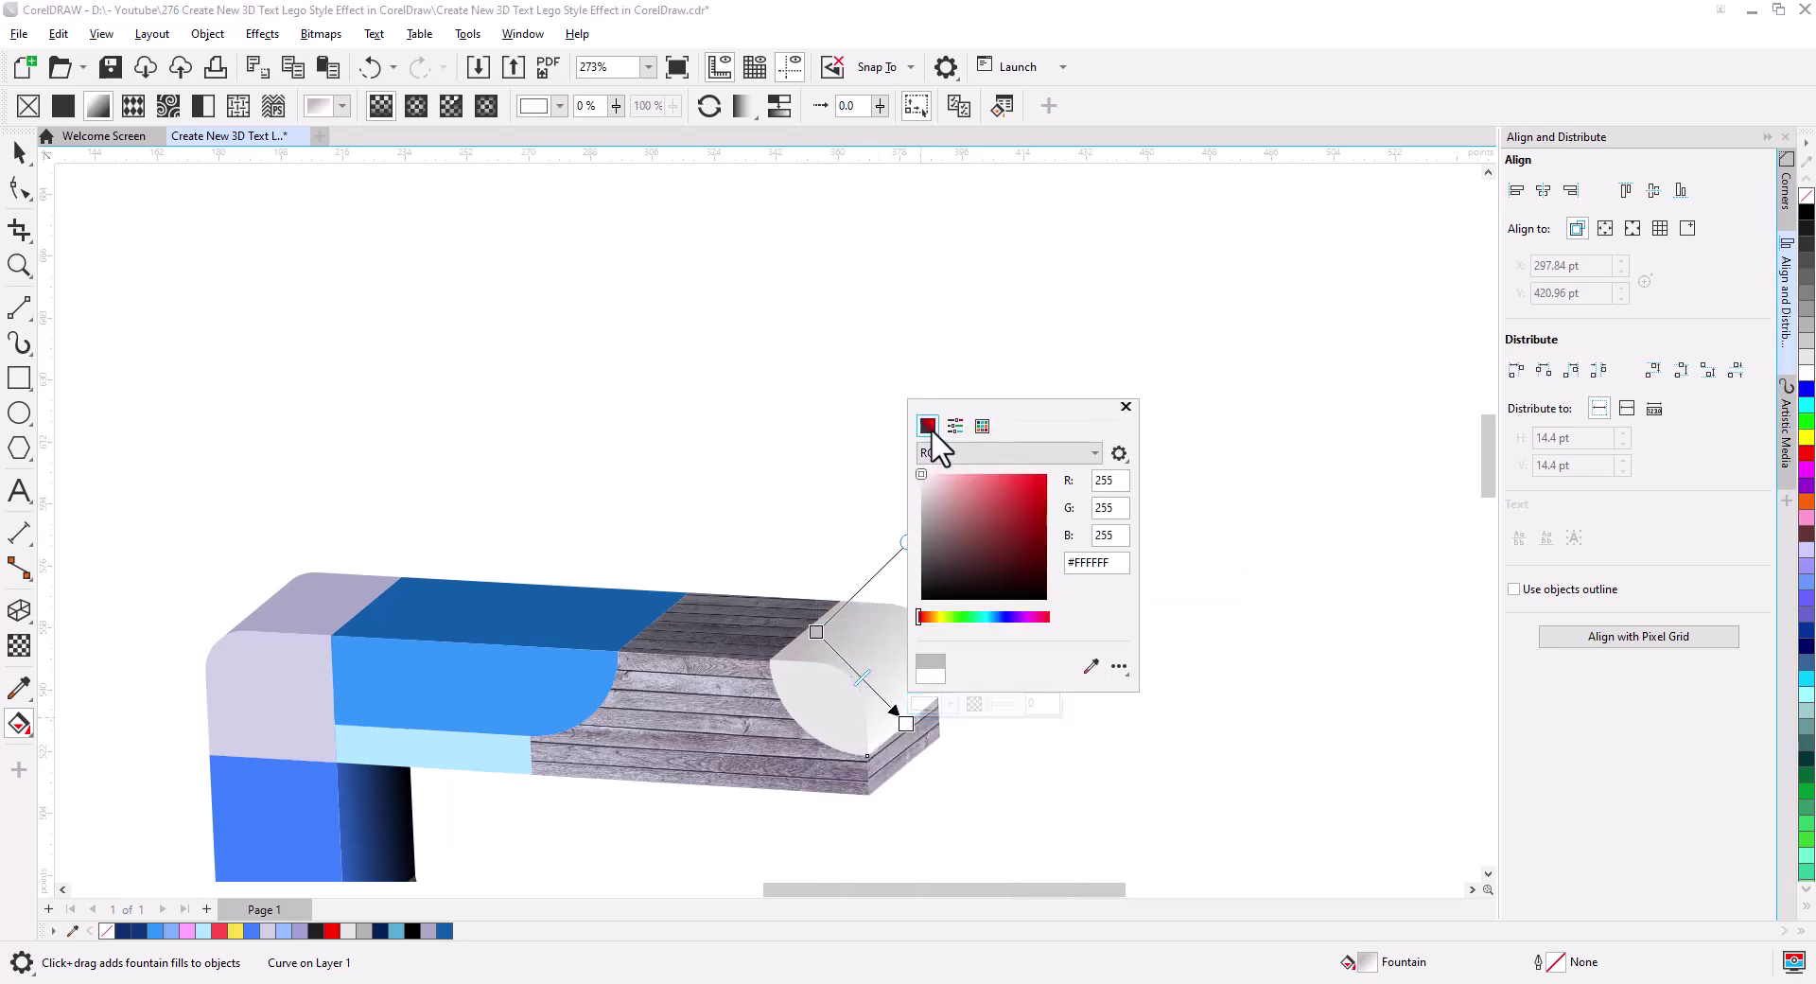
right_click(1090, 561)
left_click(1107, 616)
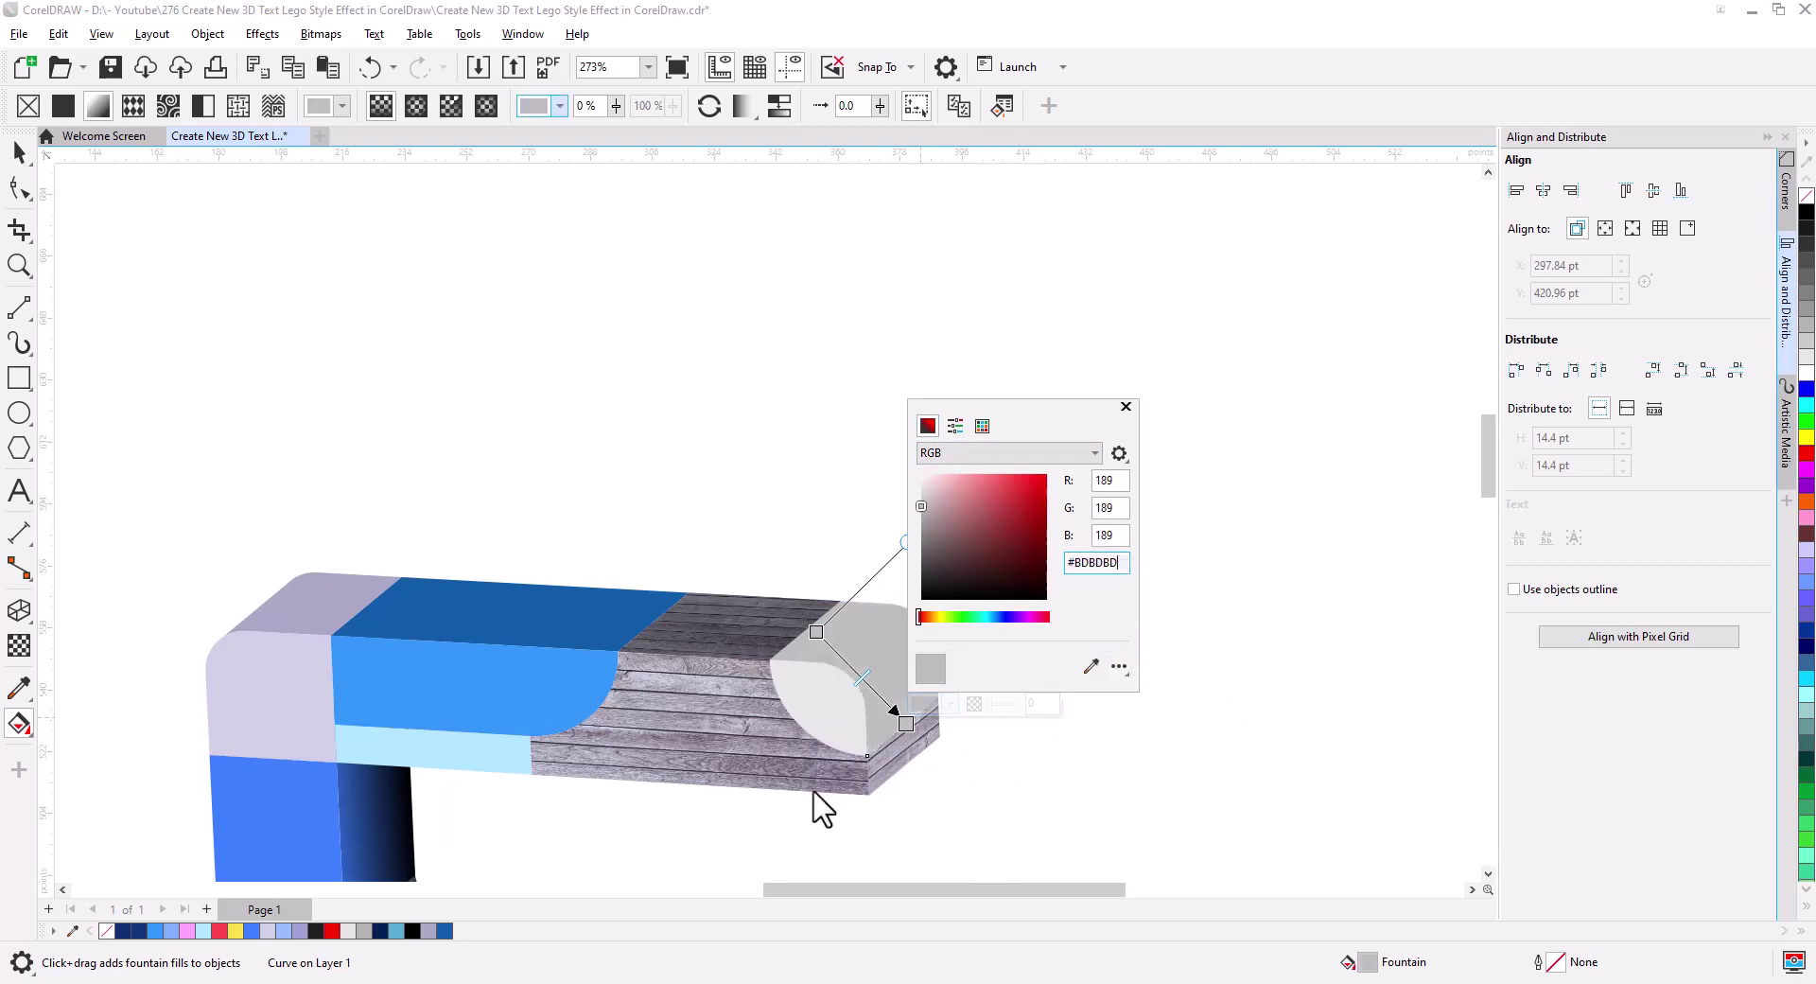
key("Return")
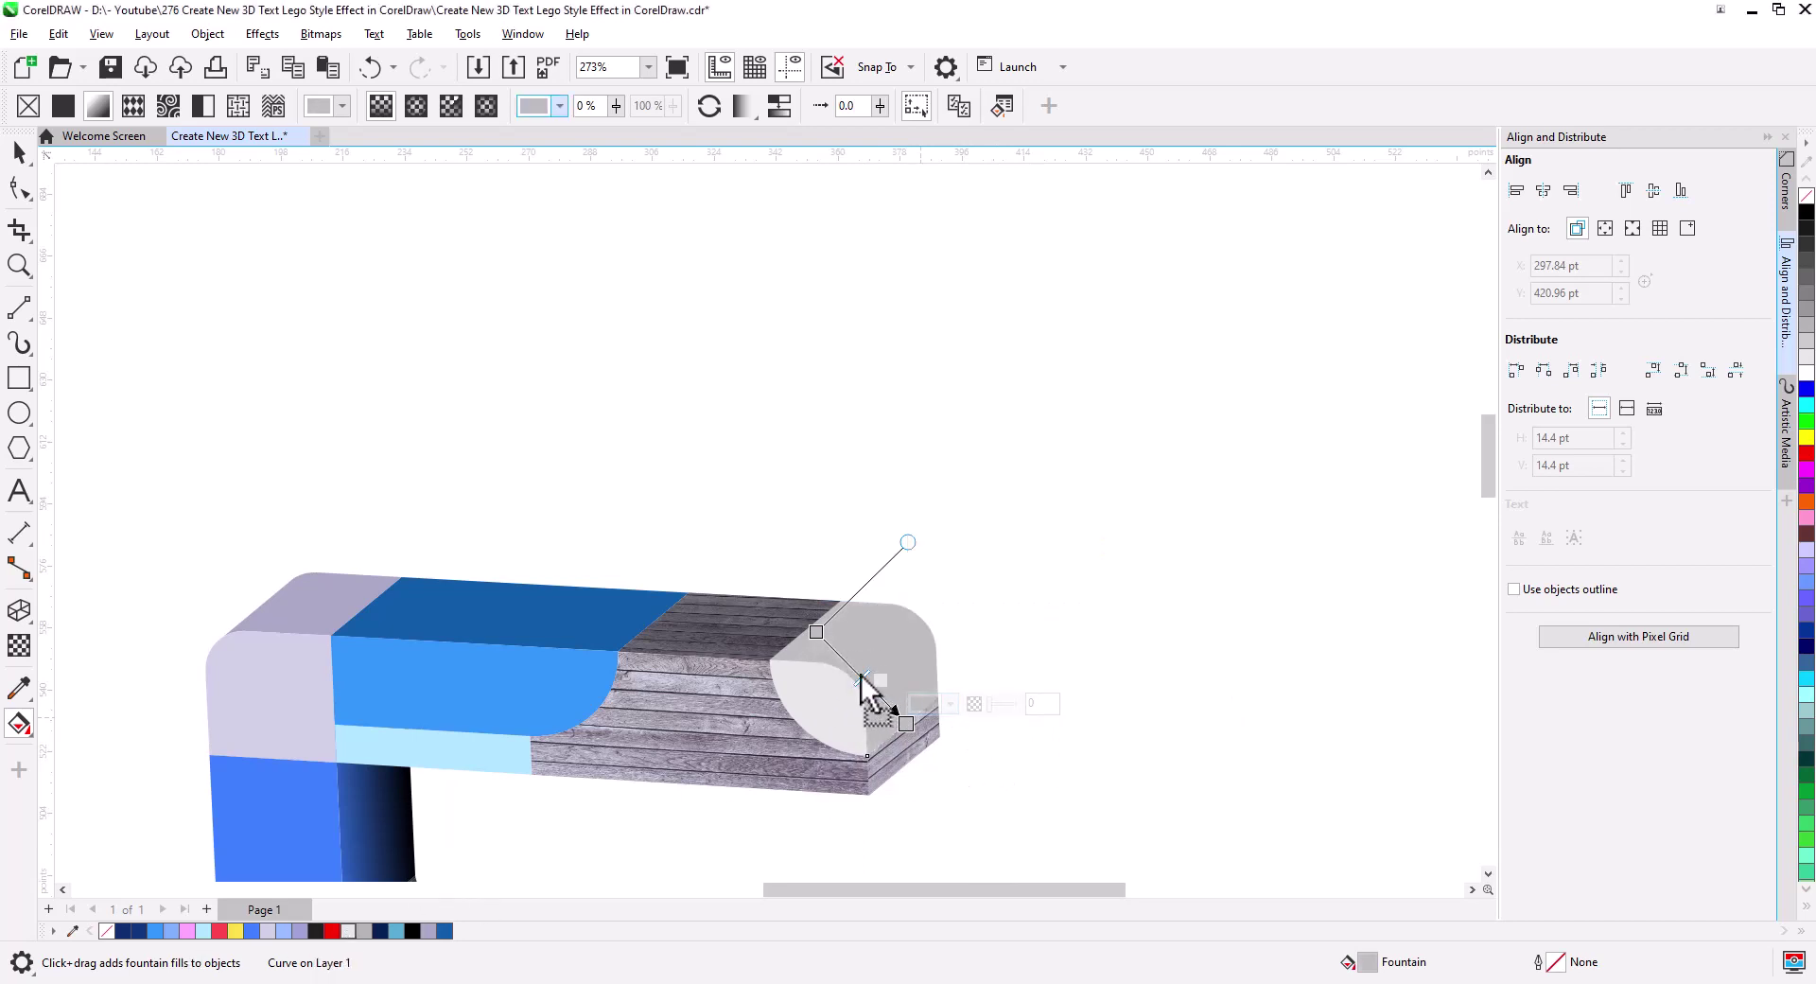
double_click(854, 671)
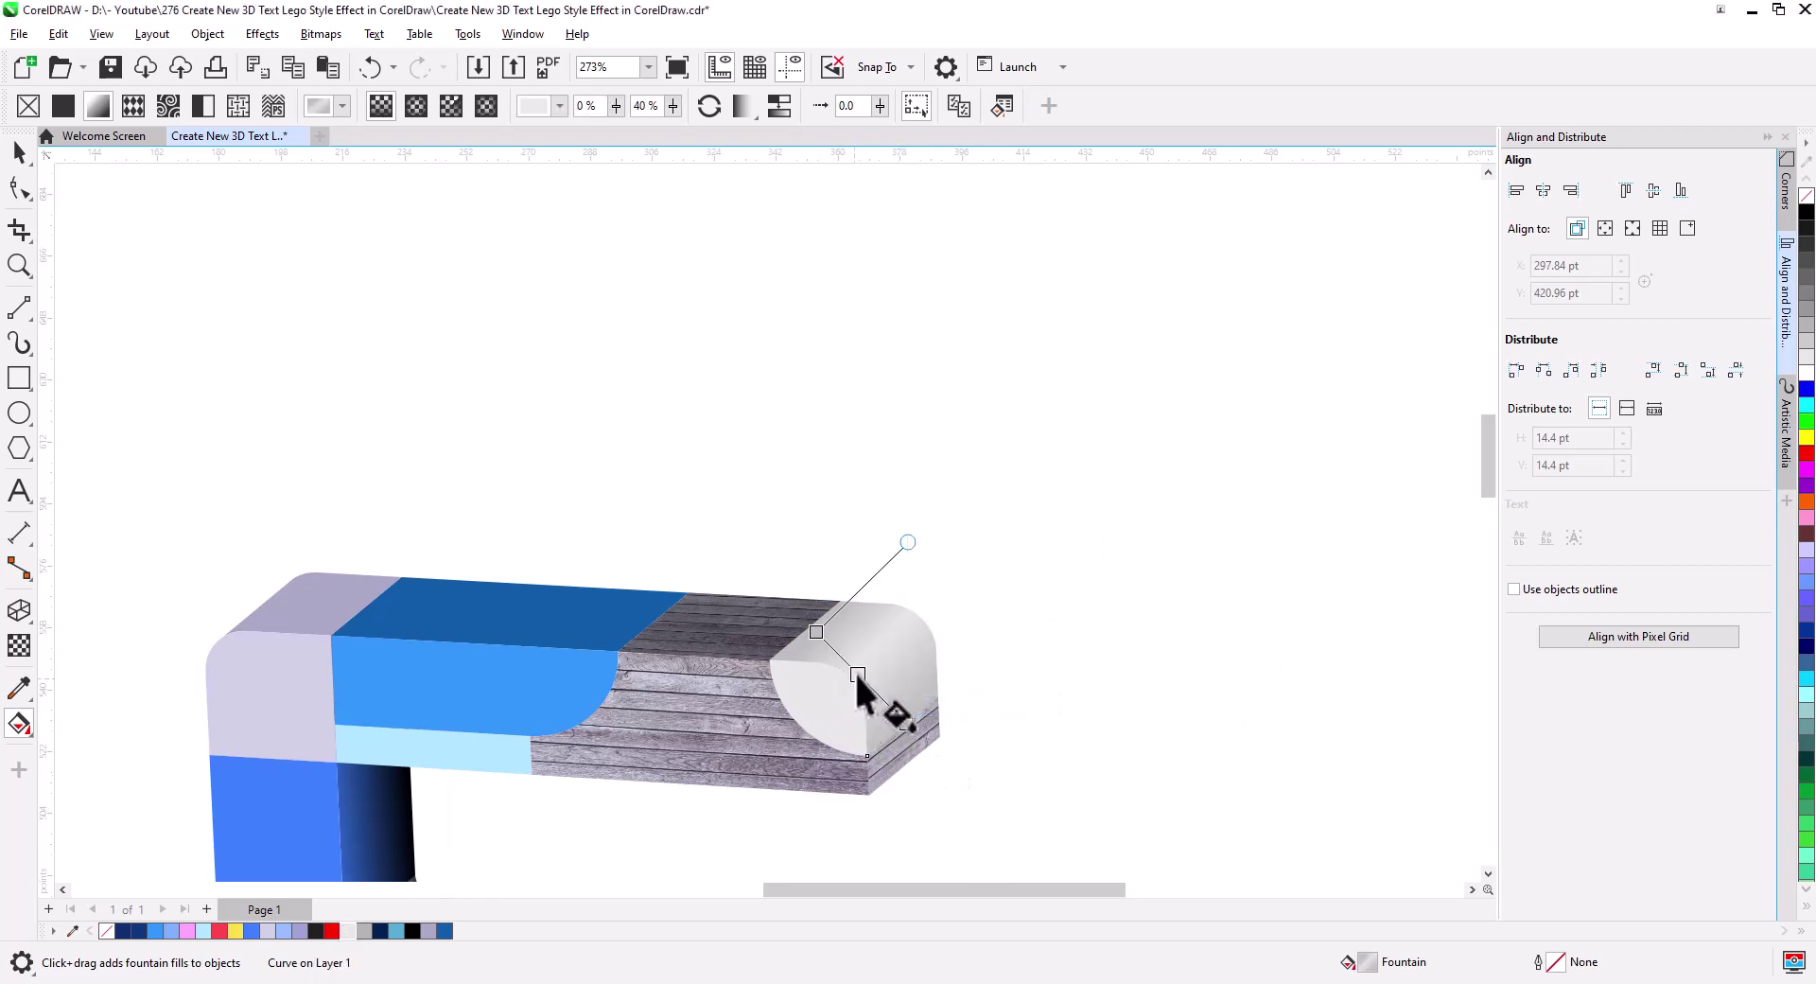
left_click(19, 151)
left_click(775, 427)
scroll(984, 736, "down", 1)
scroll(983, 736, "down", 1)
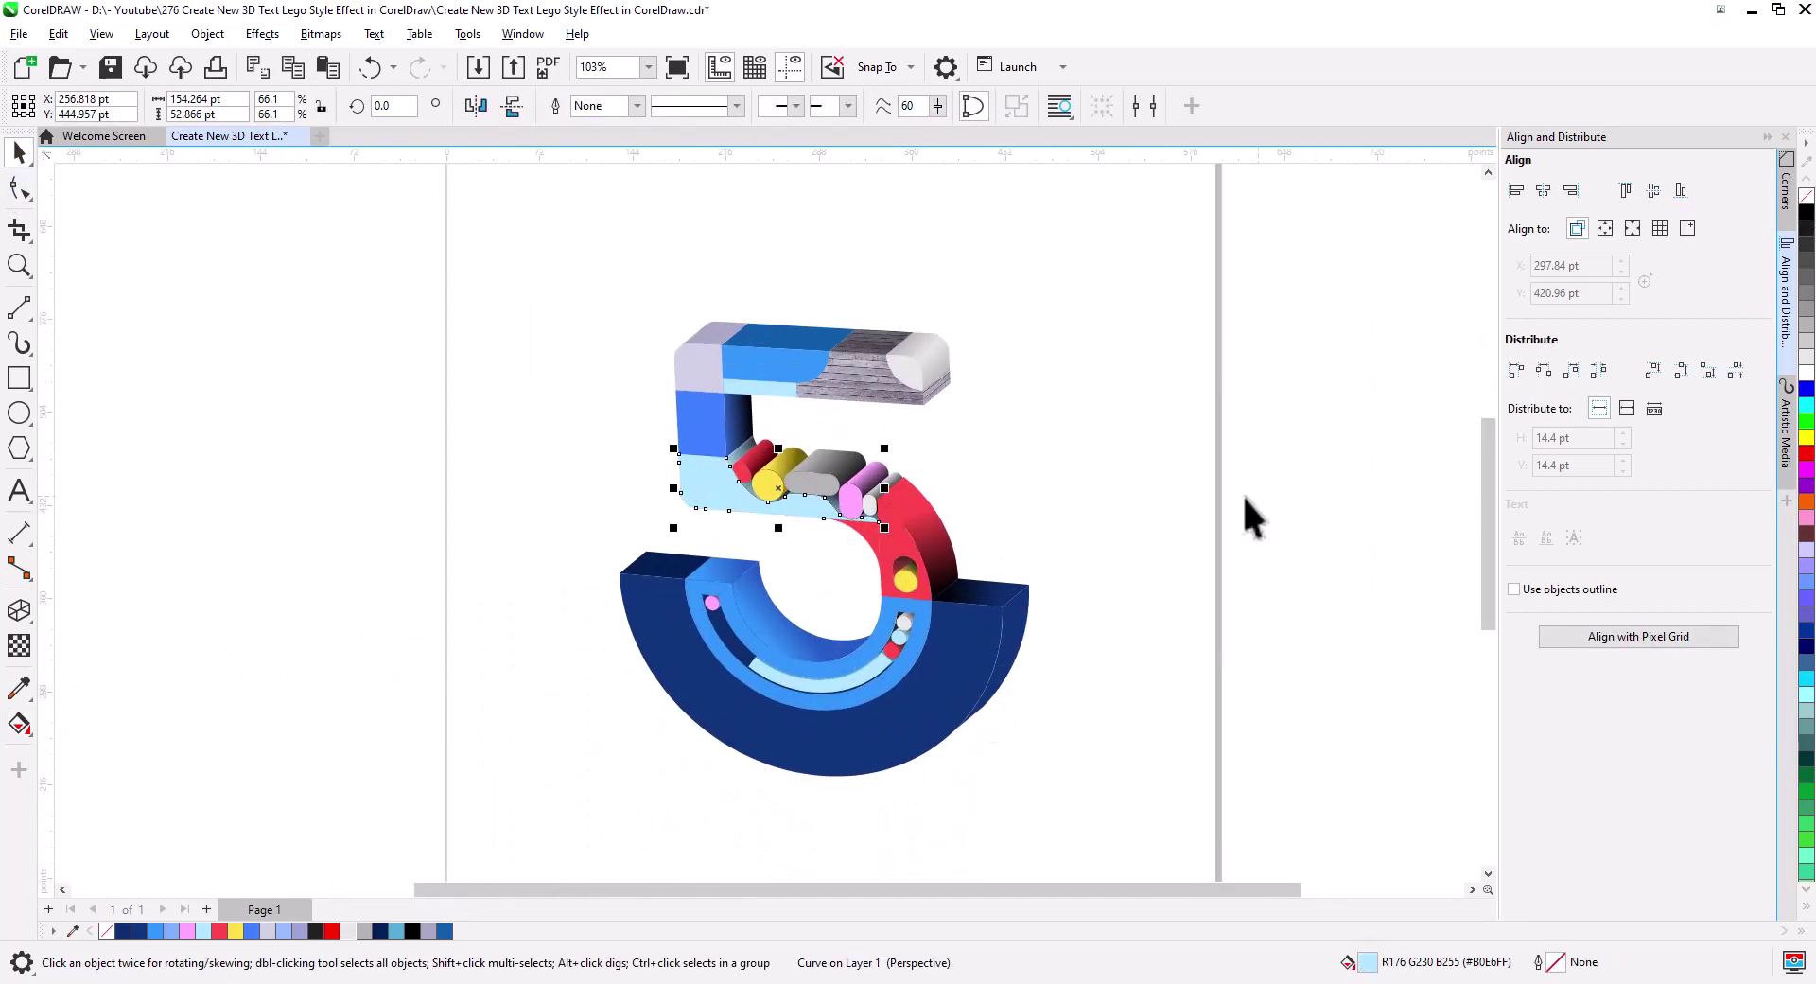
- Bring the red fabric swatch beside the 5 and PowerClip it inside the grey pill
scroll(738, 549, "left", 3)
left_click_drag(115, 443, 715, 486)
scroll(417, 548, "up", 2)
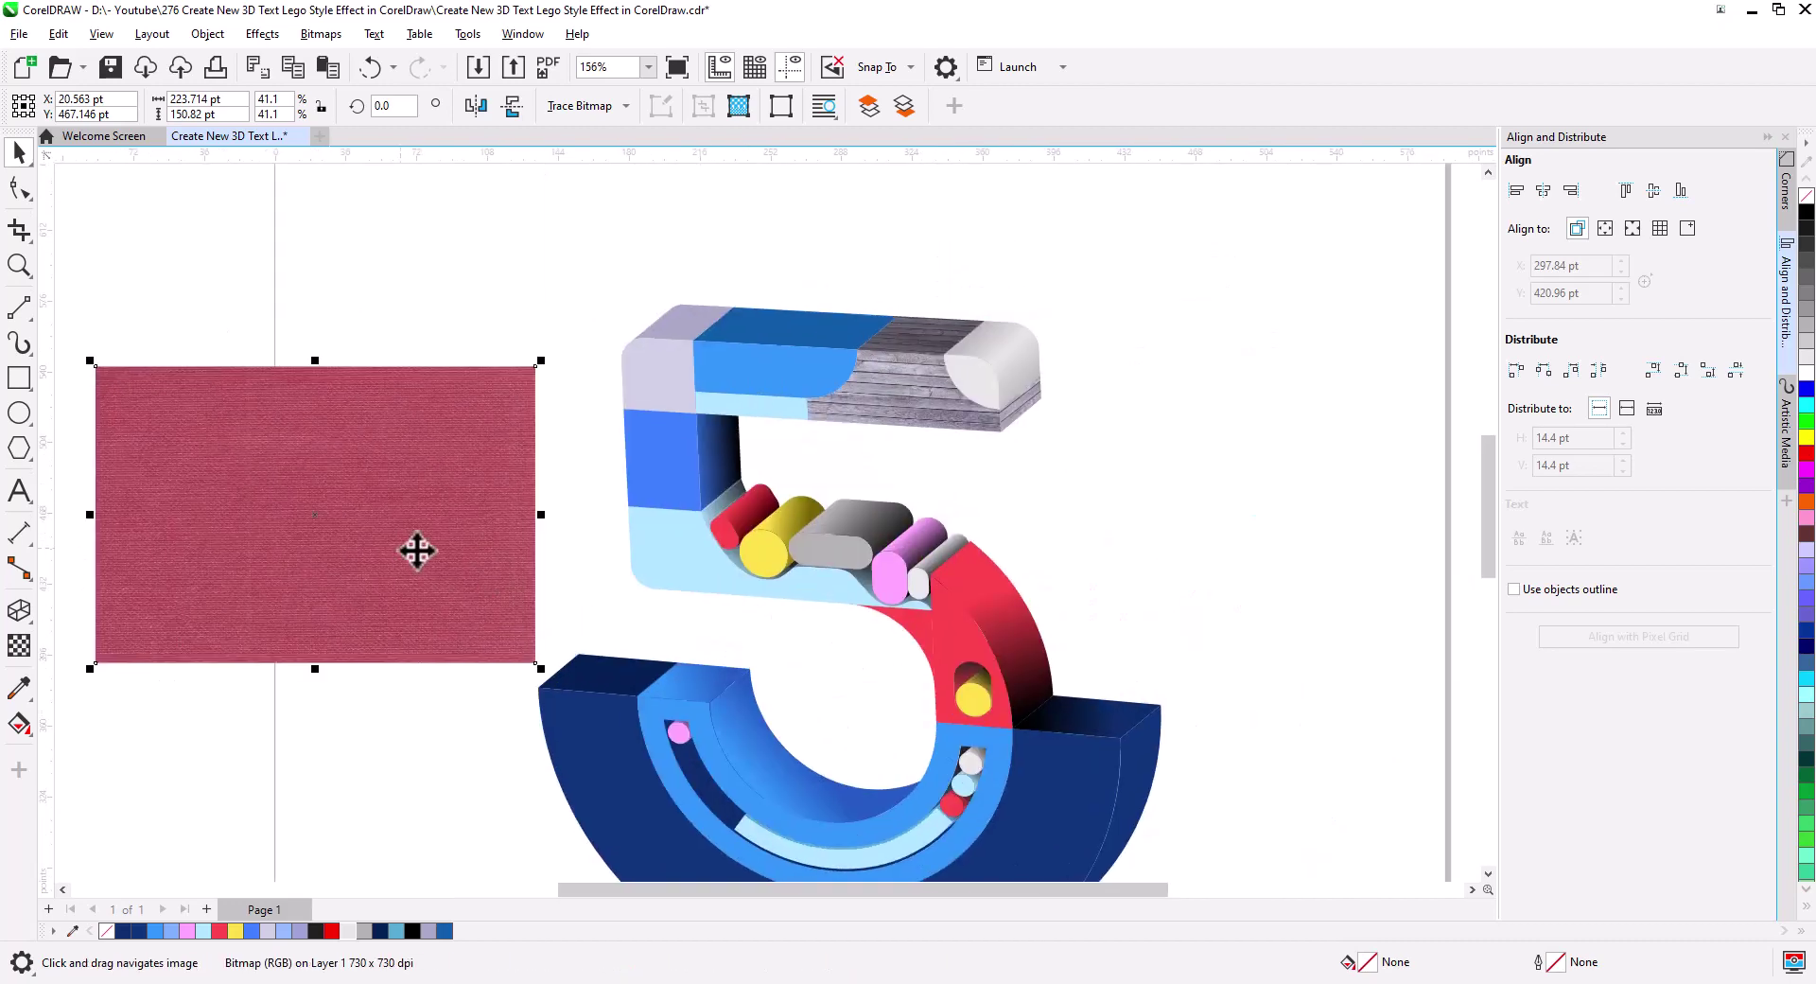
left_click_drag(417, 547, 1078, 616)
right_click(408, 605)
left_click(457, 607)
left_click(852, 535)
scroll(990, 594, "up", 2)
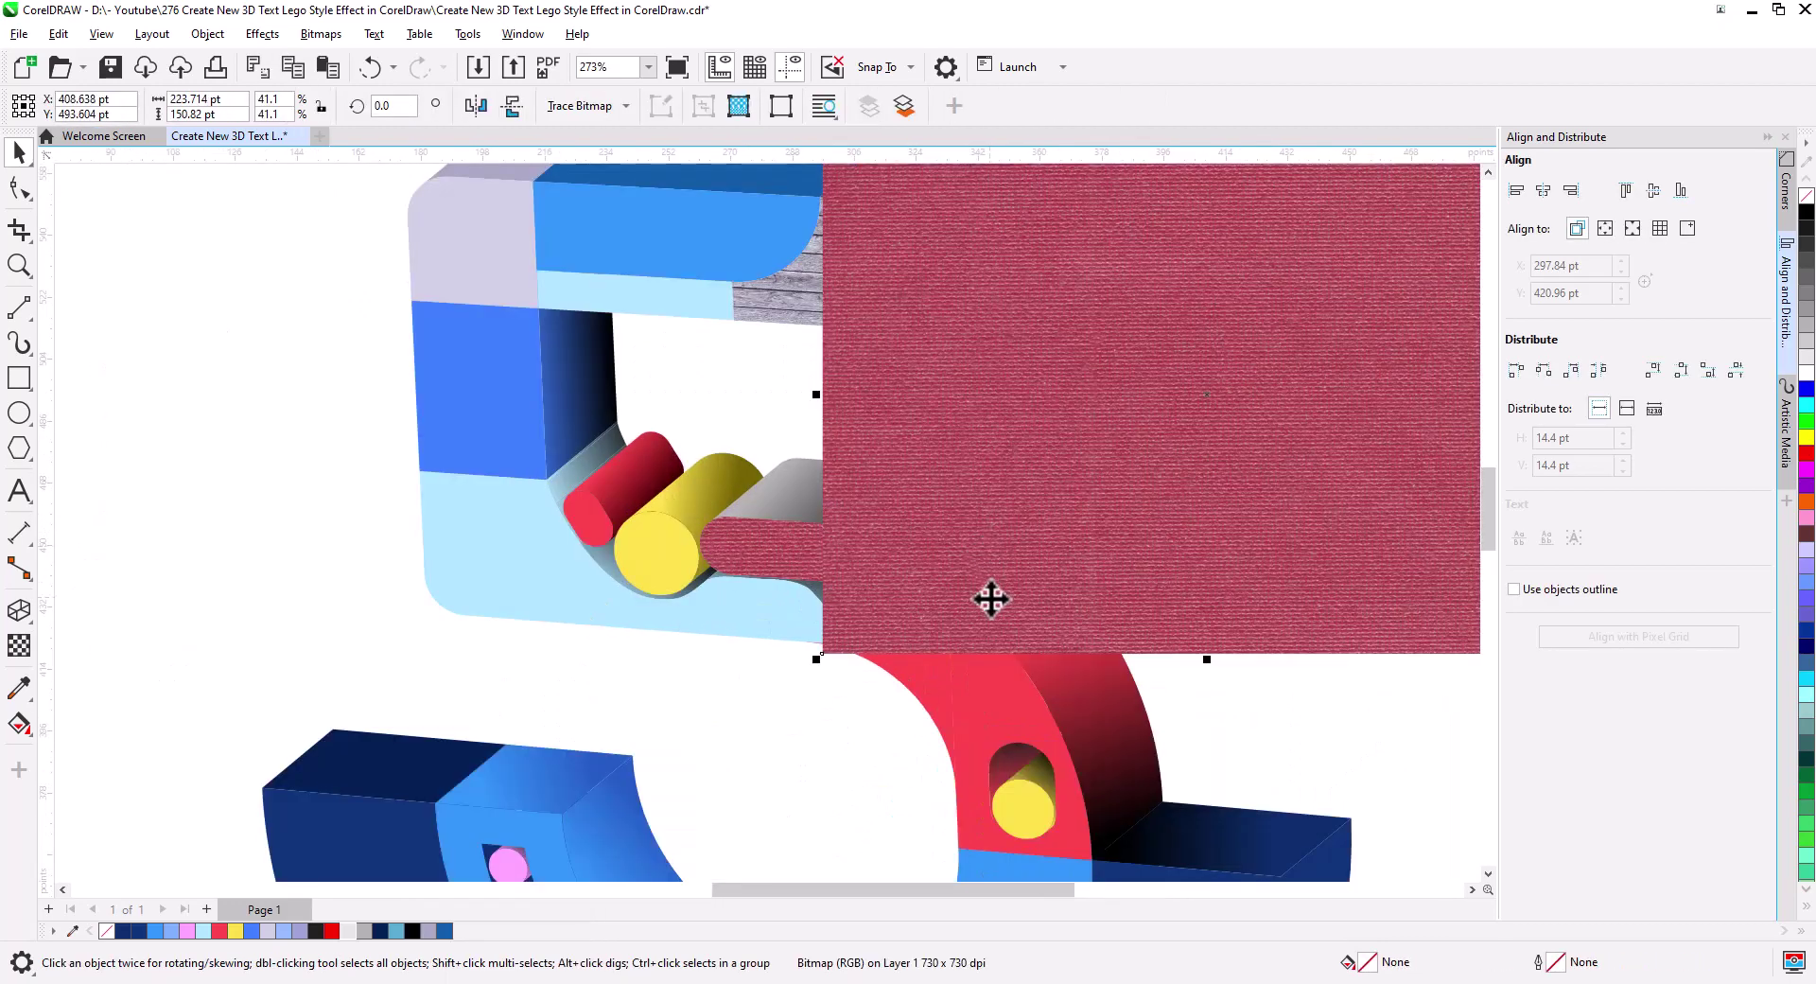
right_click(1078, 610)
left_click(1152, 607)
left_click(617, 458)
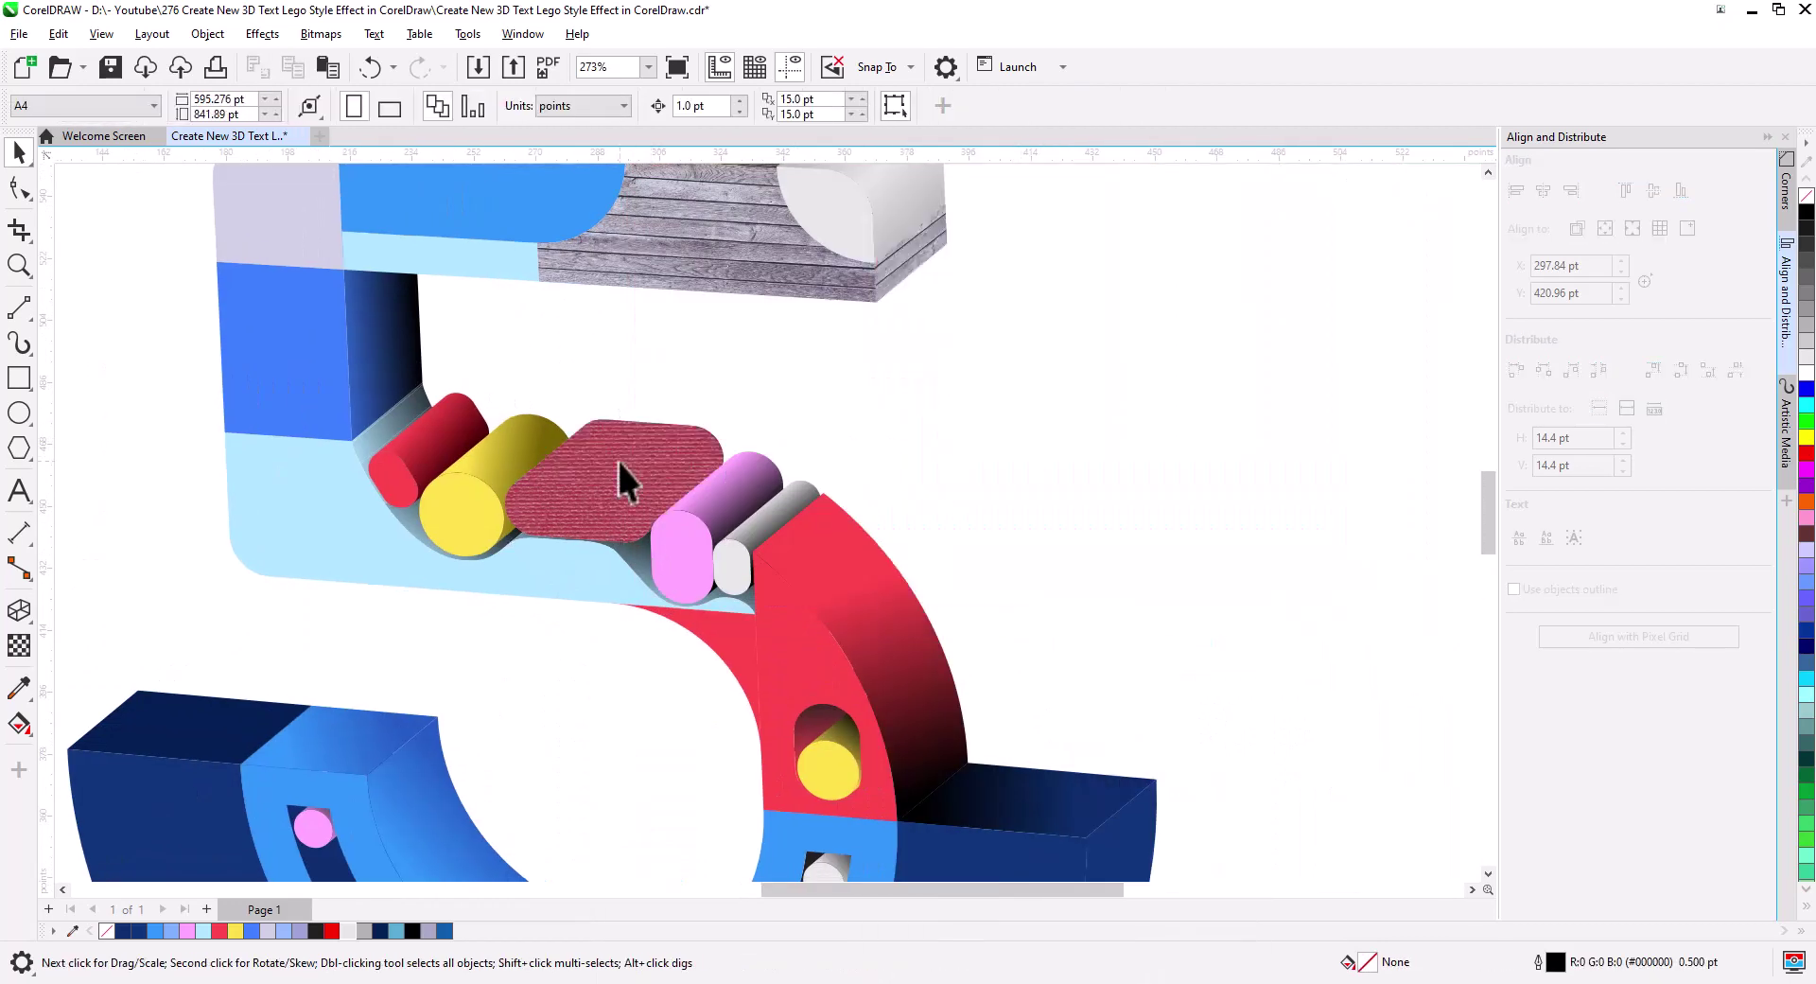
- Give the pill's front face a dark outline and tidy its clipped contents
left_click(19, 723)
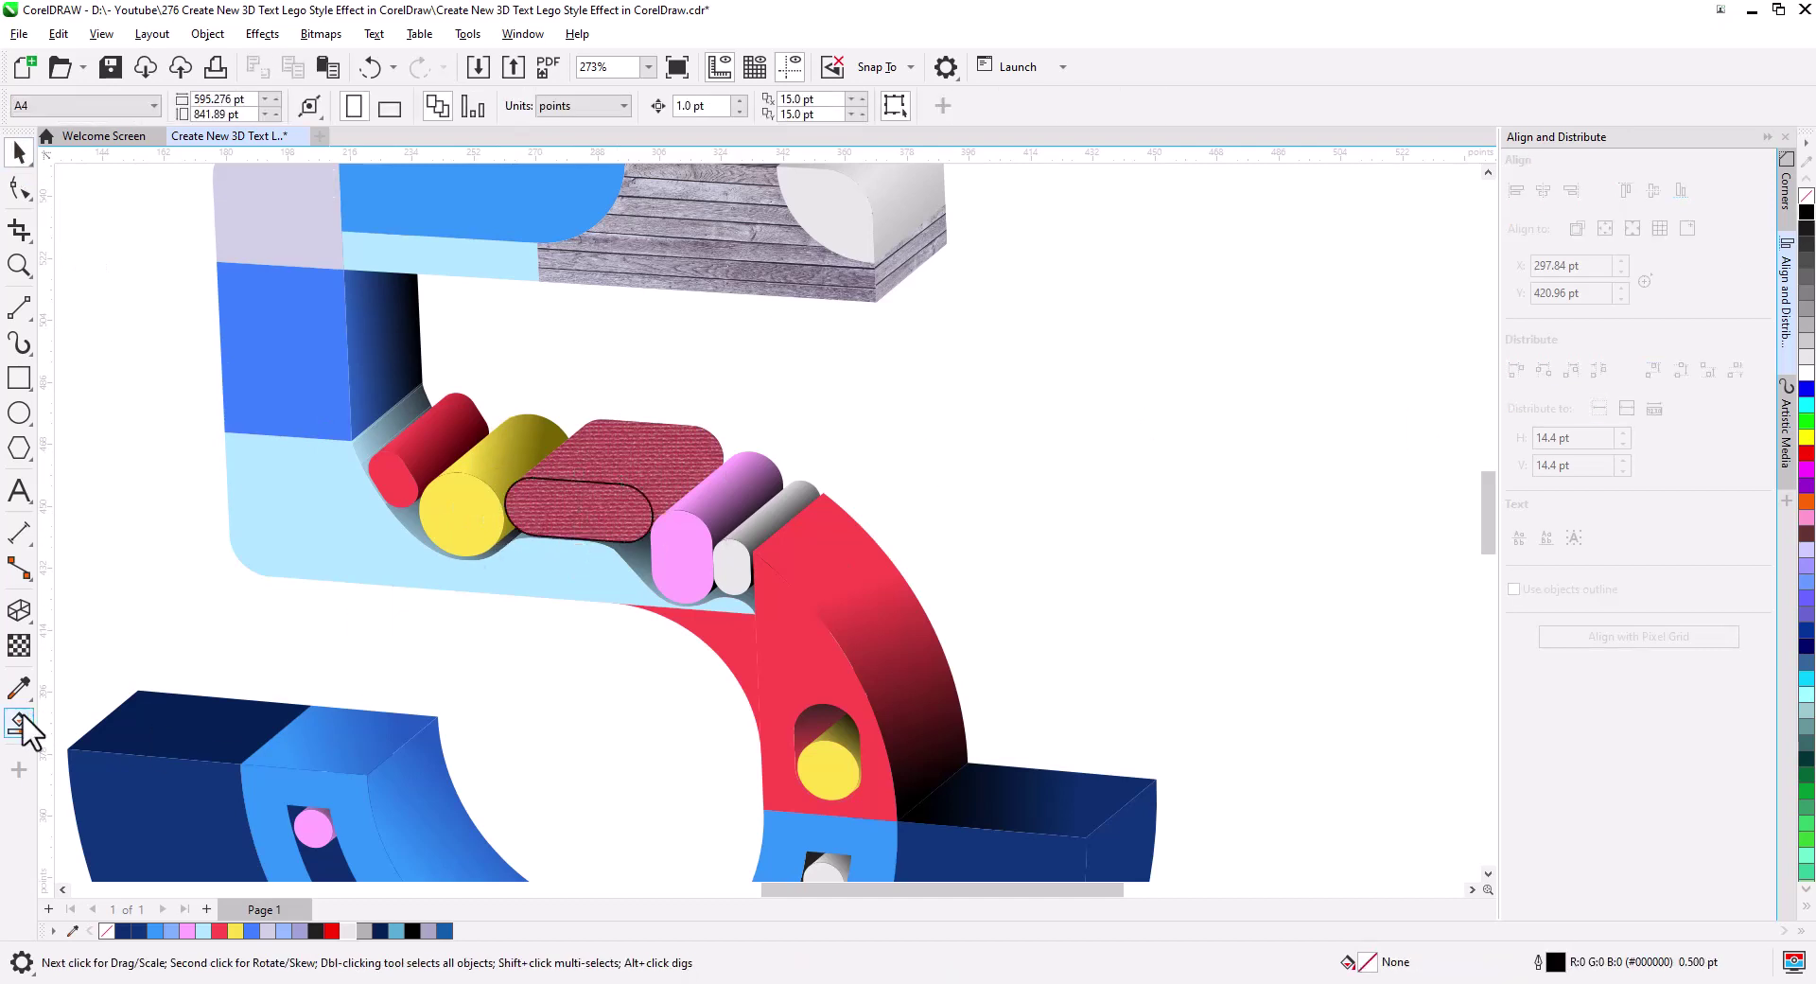
left_click(577, 511)
left_click(89, 184)
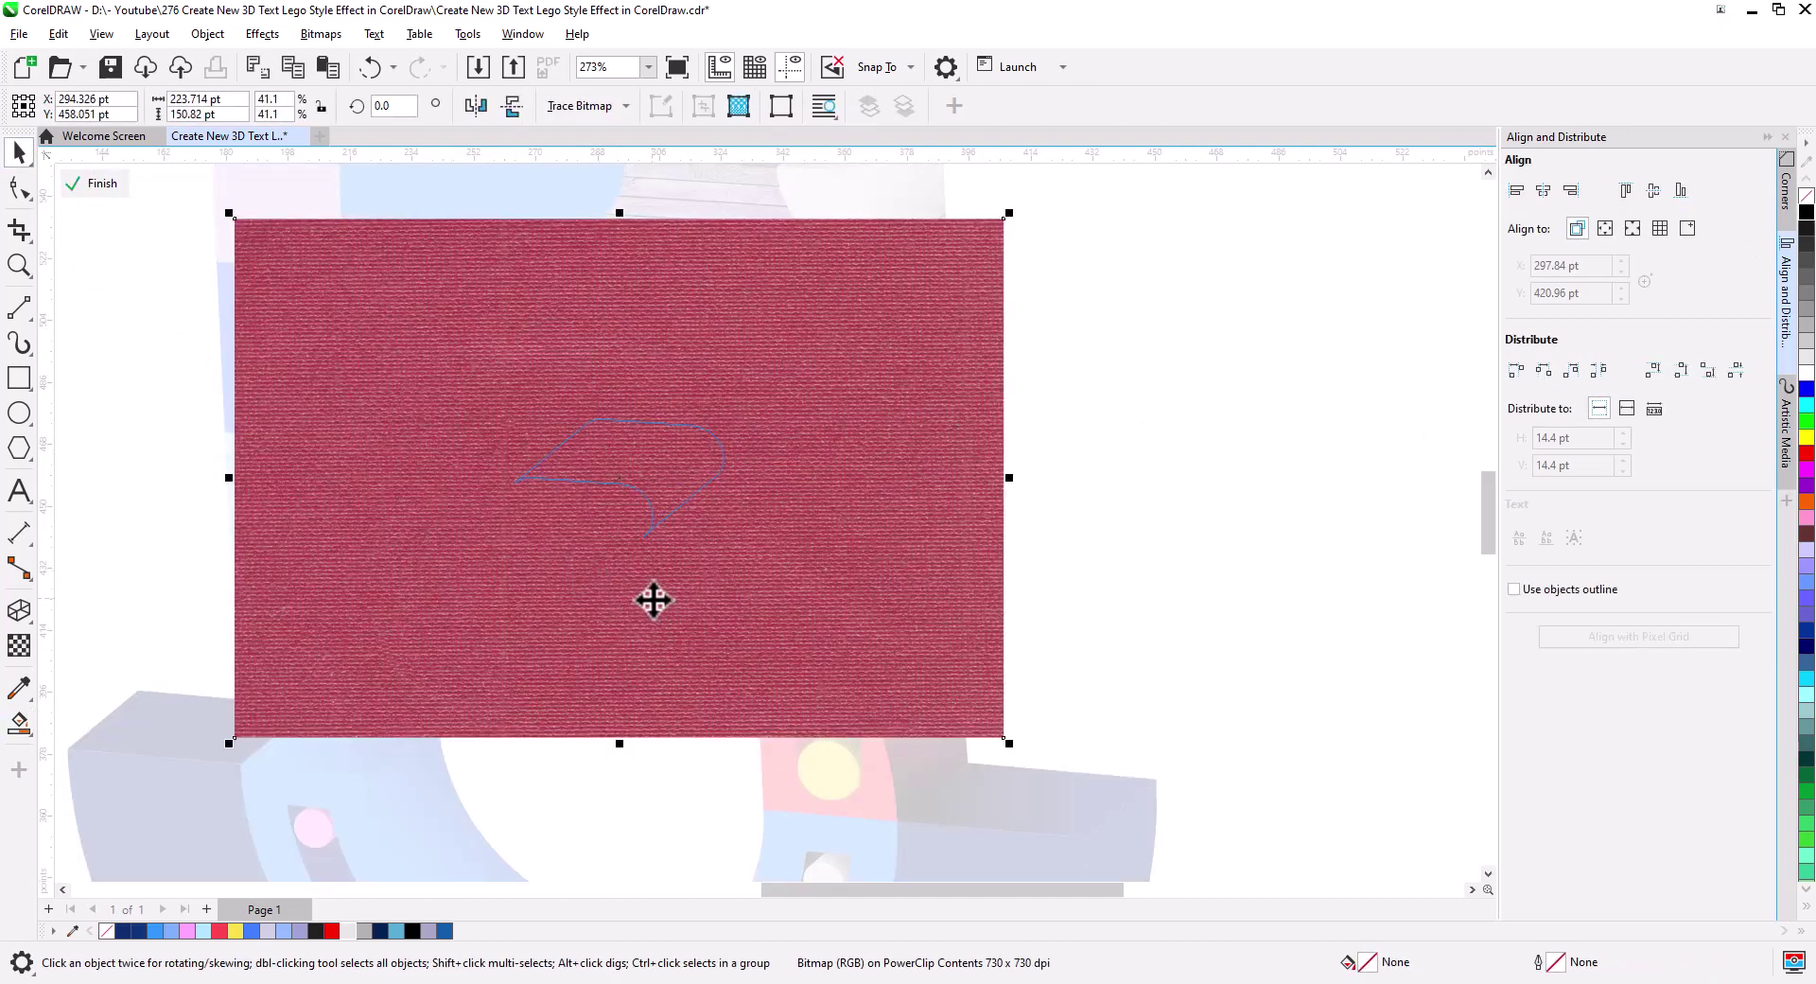
key("Delete")
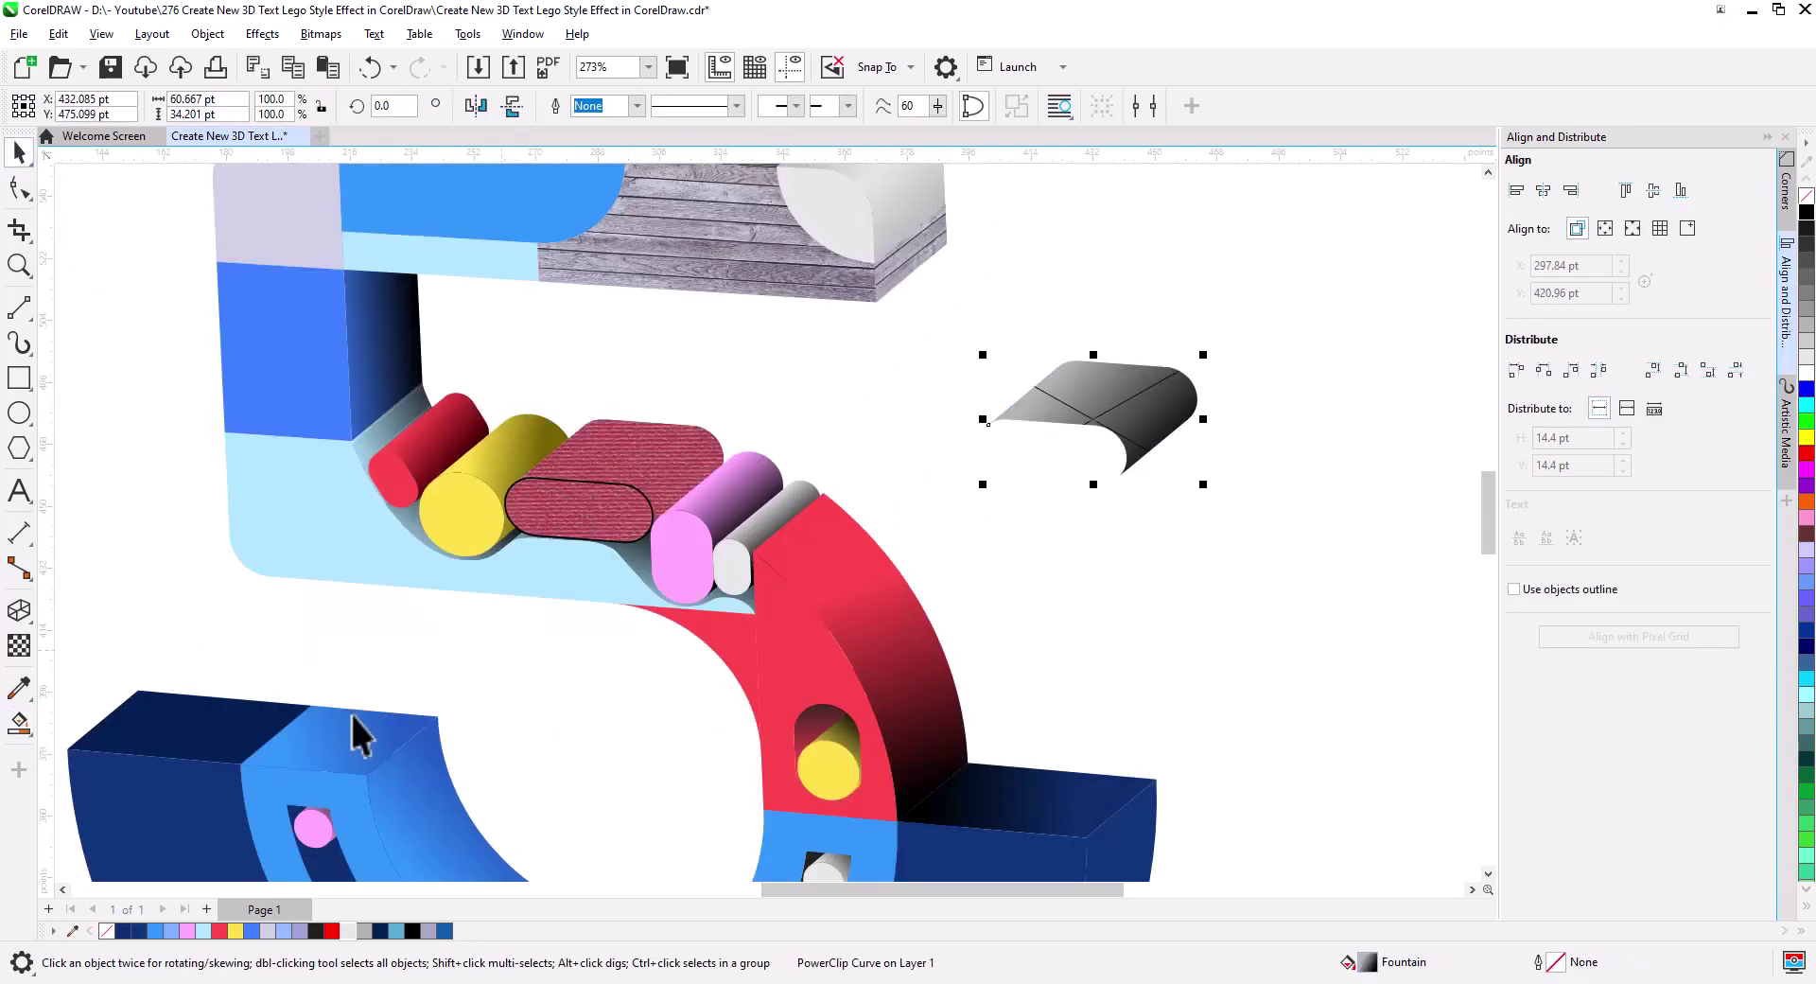
- PowerClip the top-face shape into the red-textured pill and nudge it onto the top face
mouse_move(1110, 481)
left_mouse_down()
mouse_move(492, 511)
mouse_move(378, 574)
left_mouse_up()
scroll(581, 440, "up", 3)
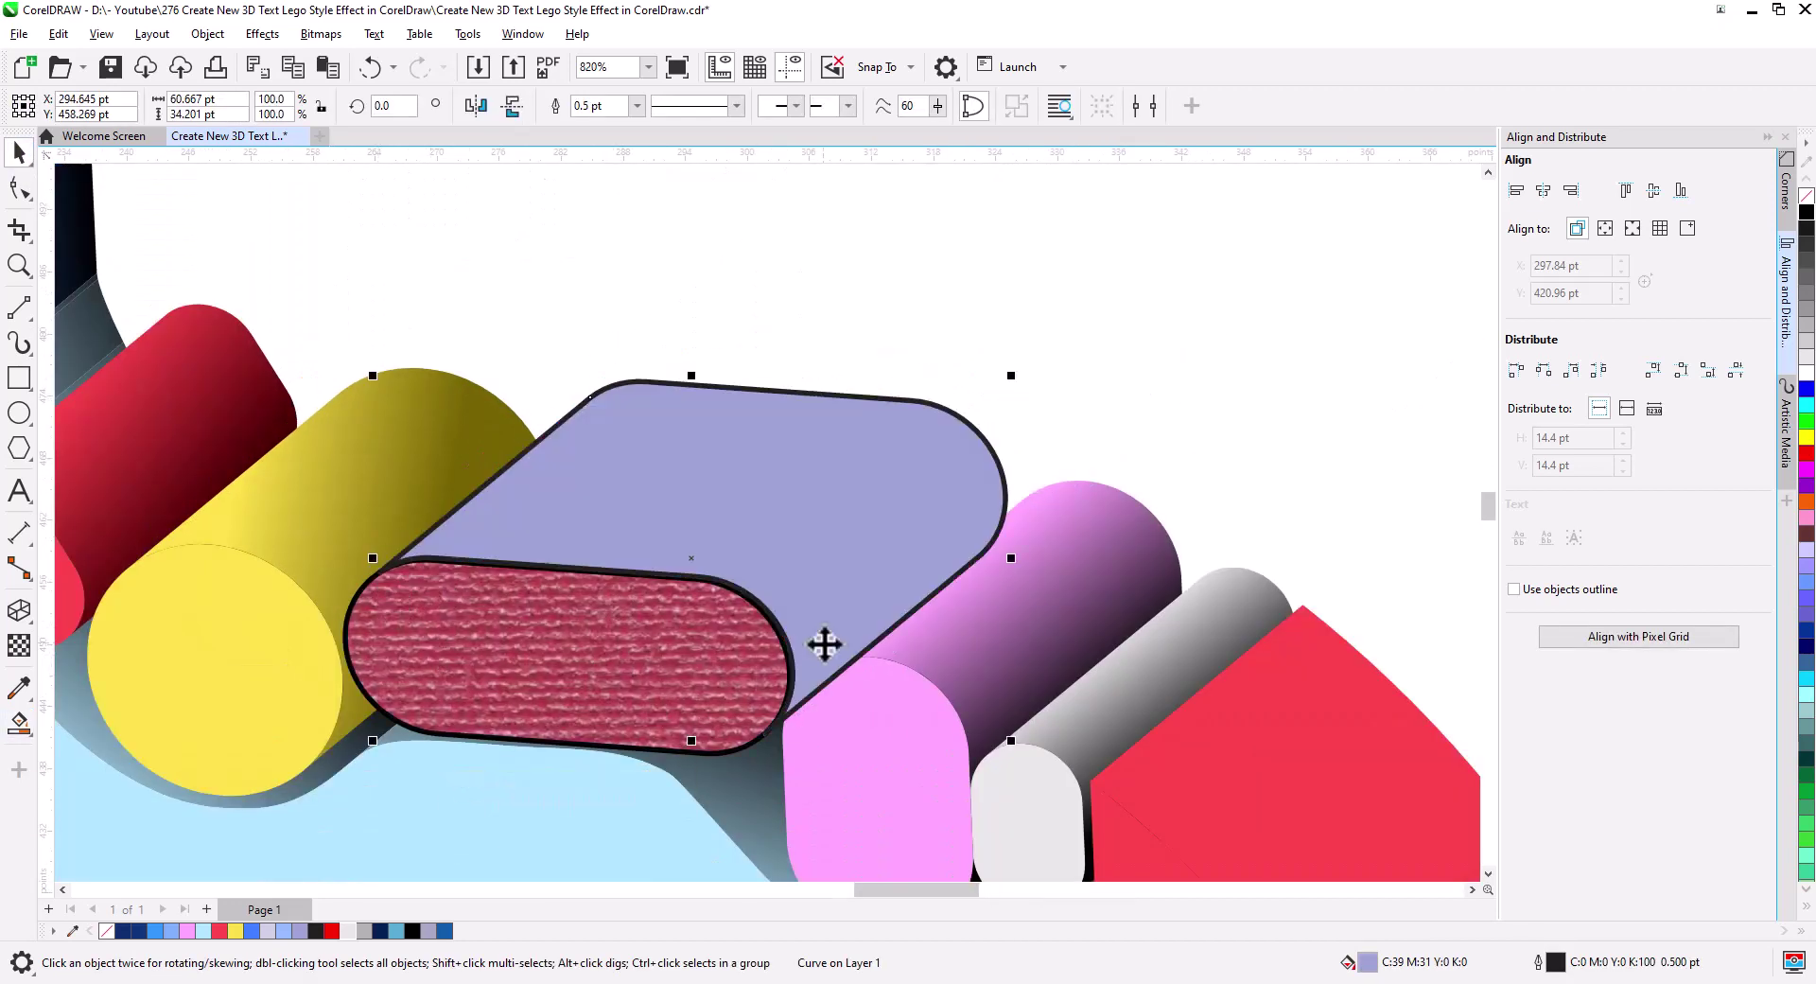
left_click(1807, 212)
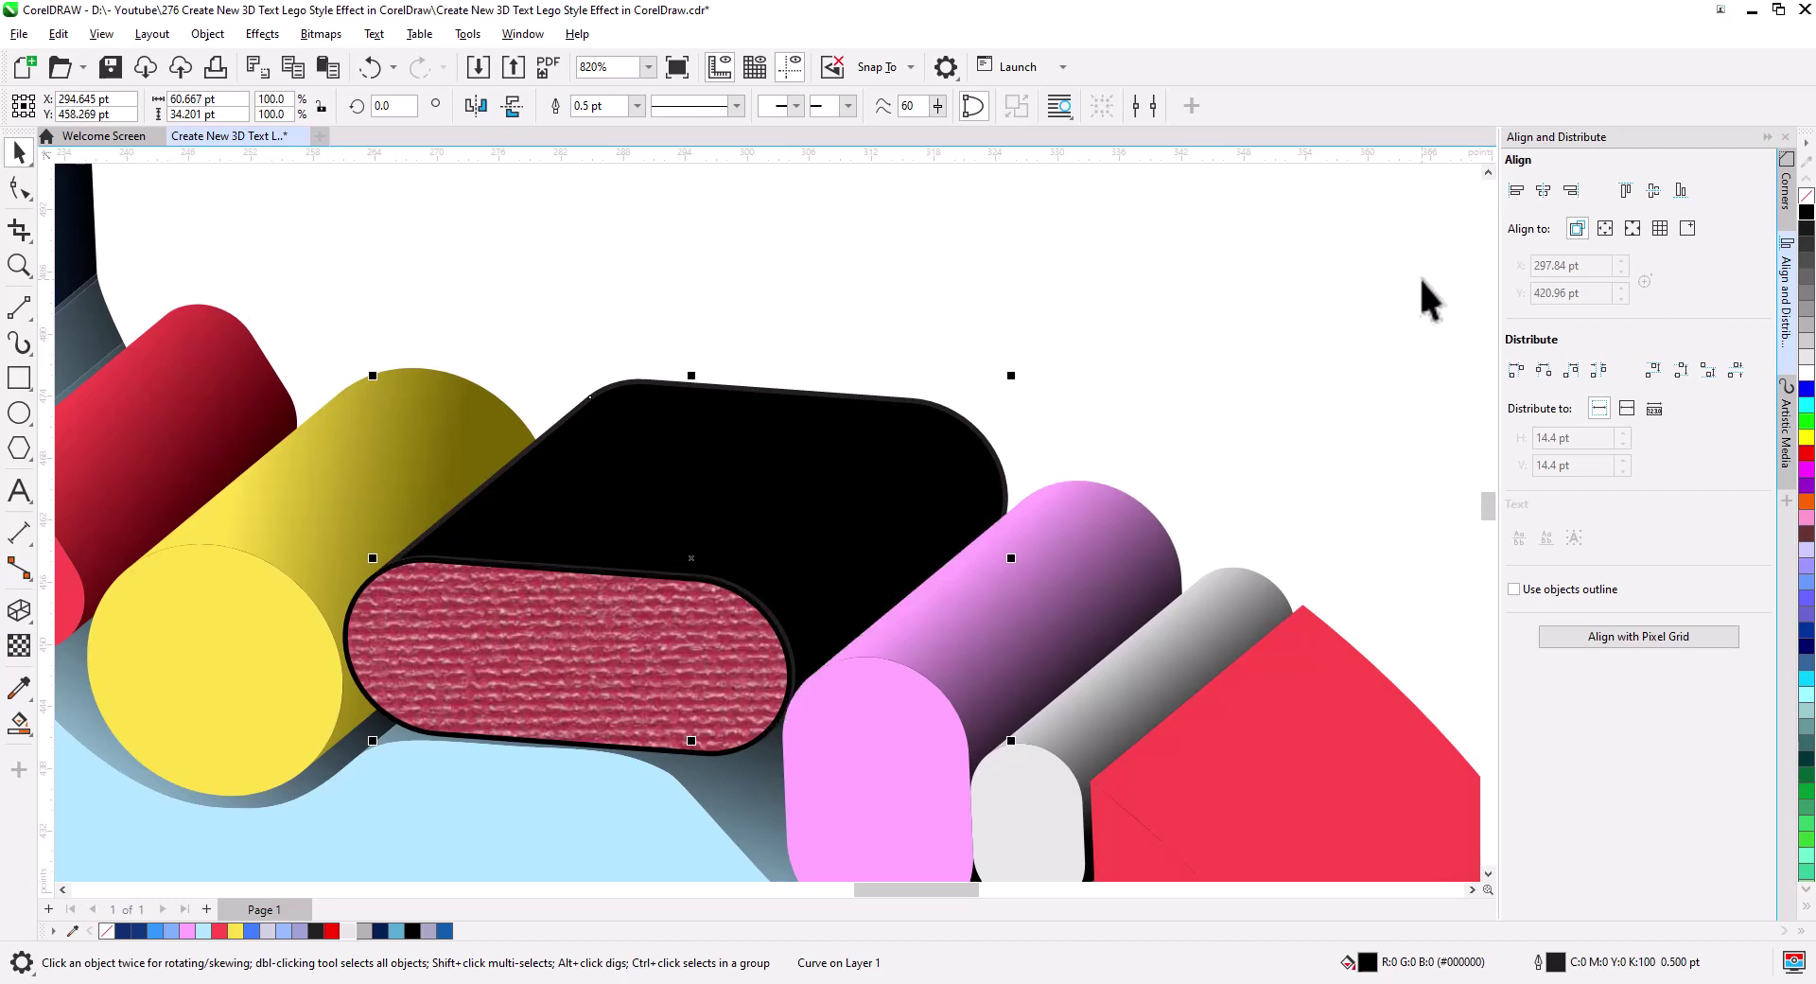
key("Left")
key("Down")
key("Right")
key("Up")
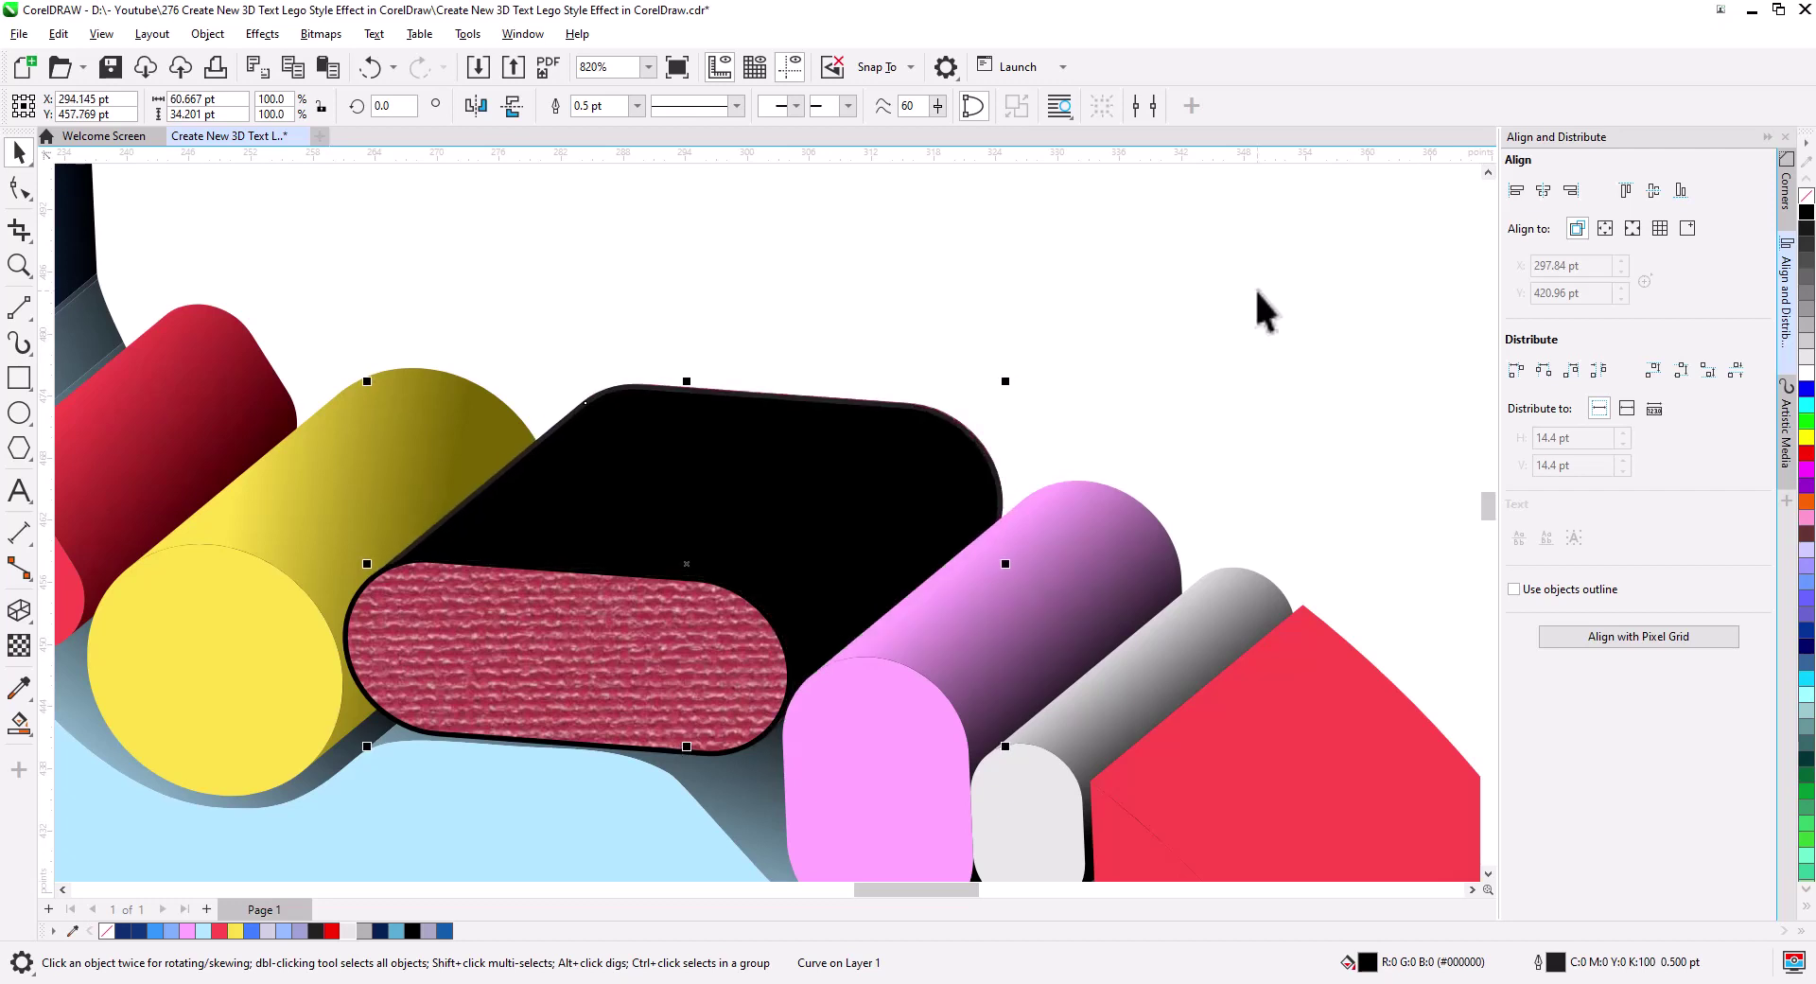
left_click(664, 762)
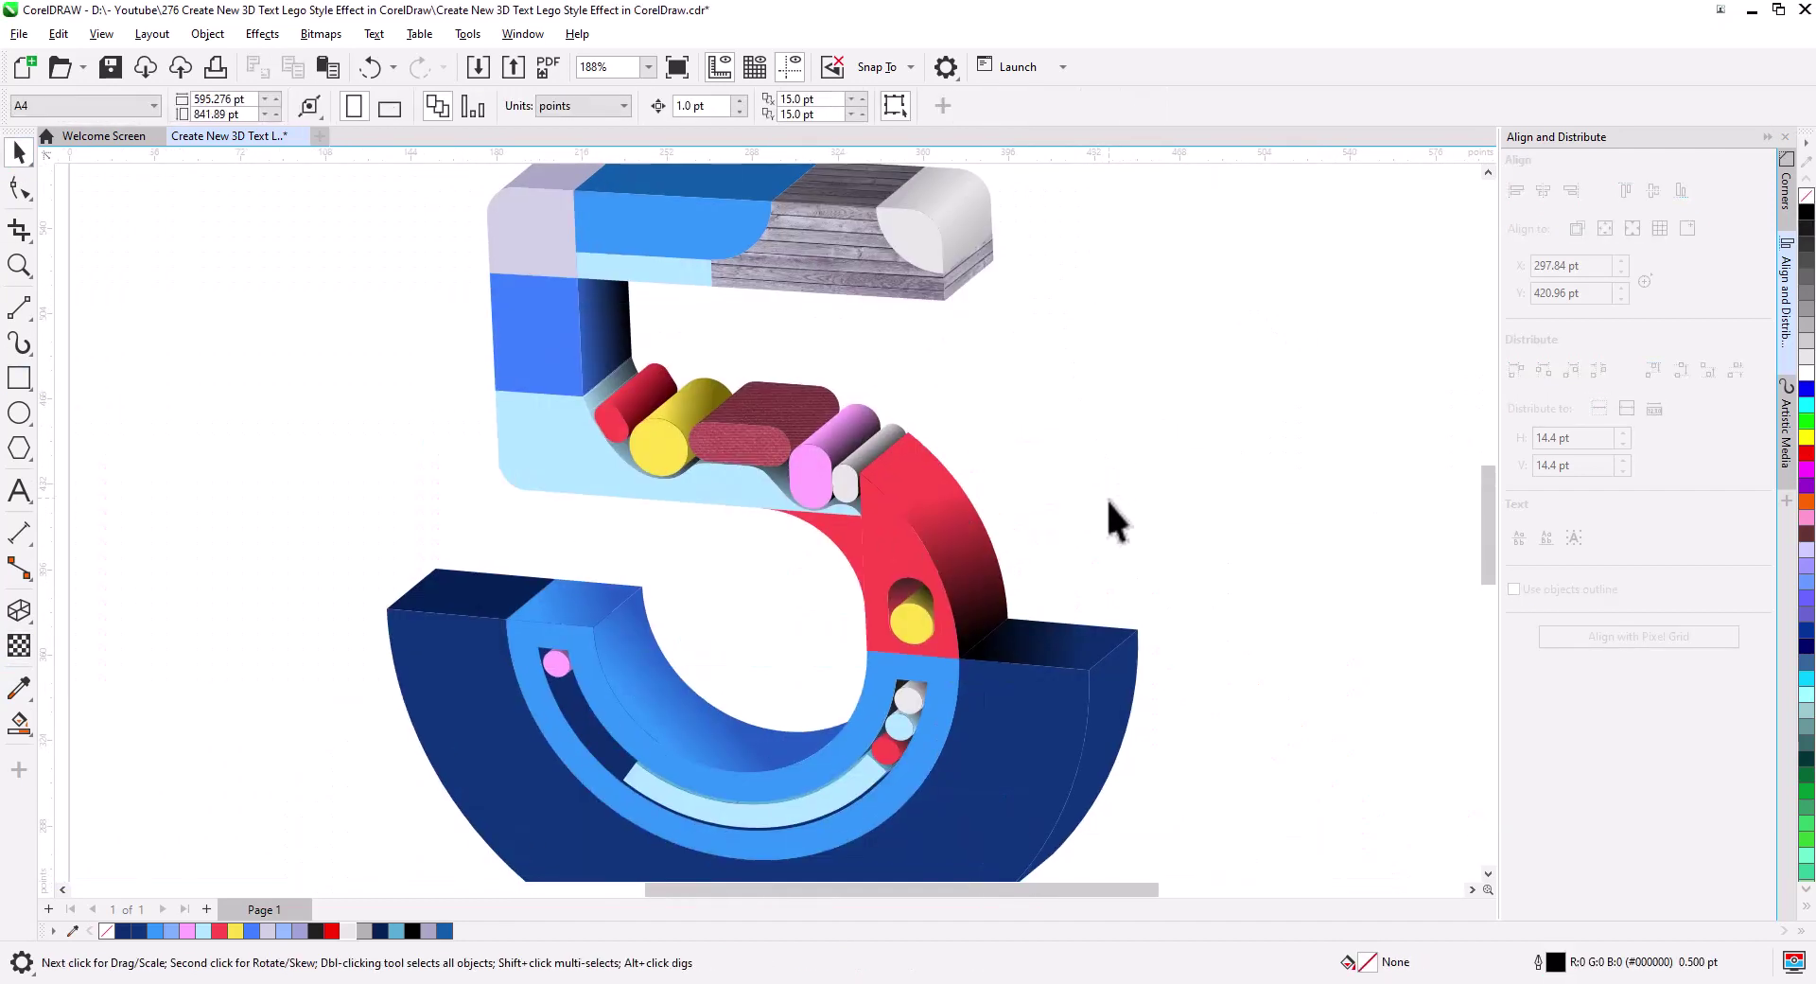
- Draw two horizontal floor lines across the lower page and add a slightly tilted copy
scroll(1078, 511, "down", 3)
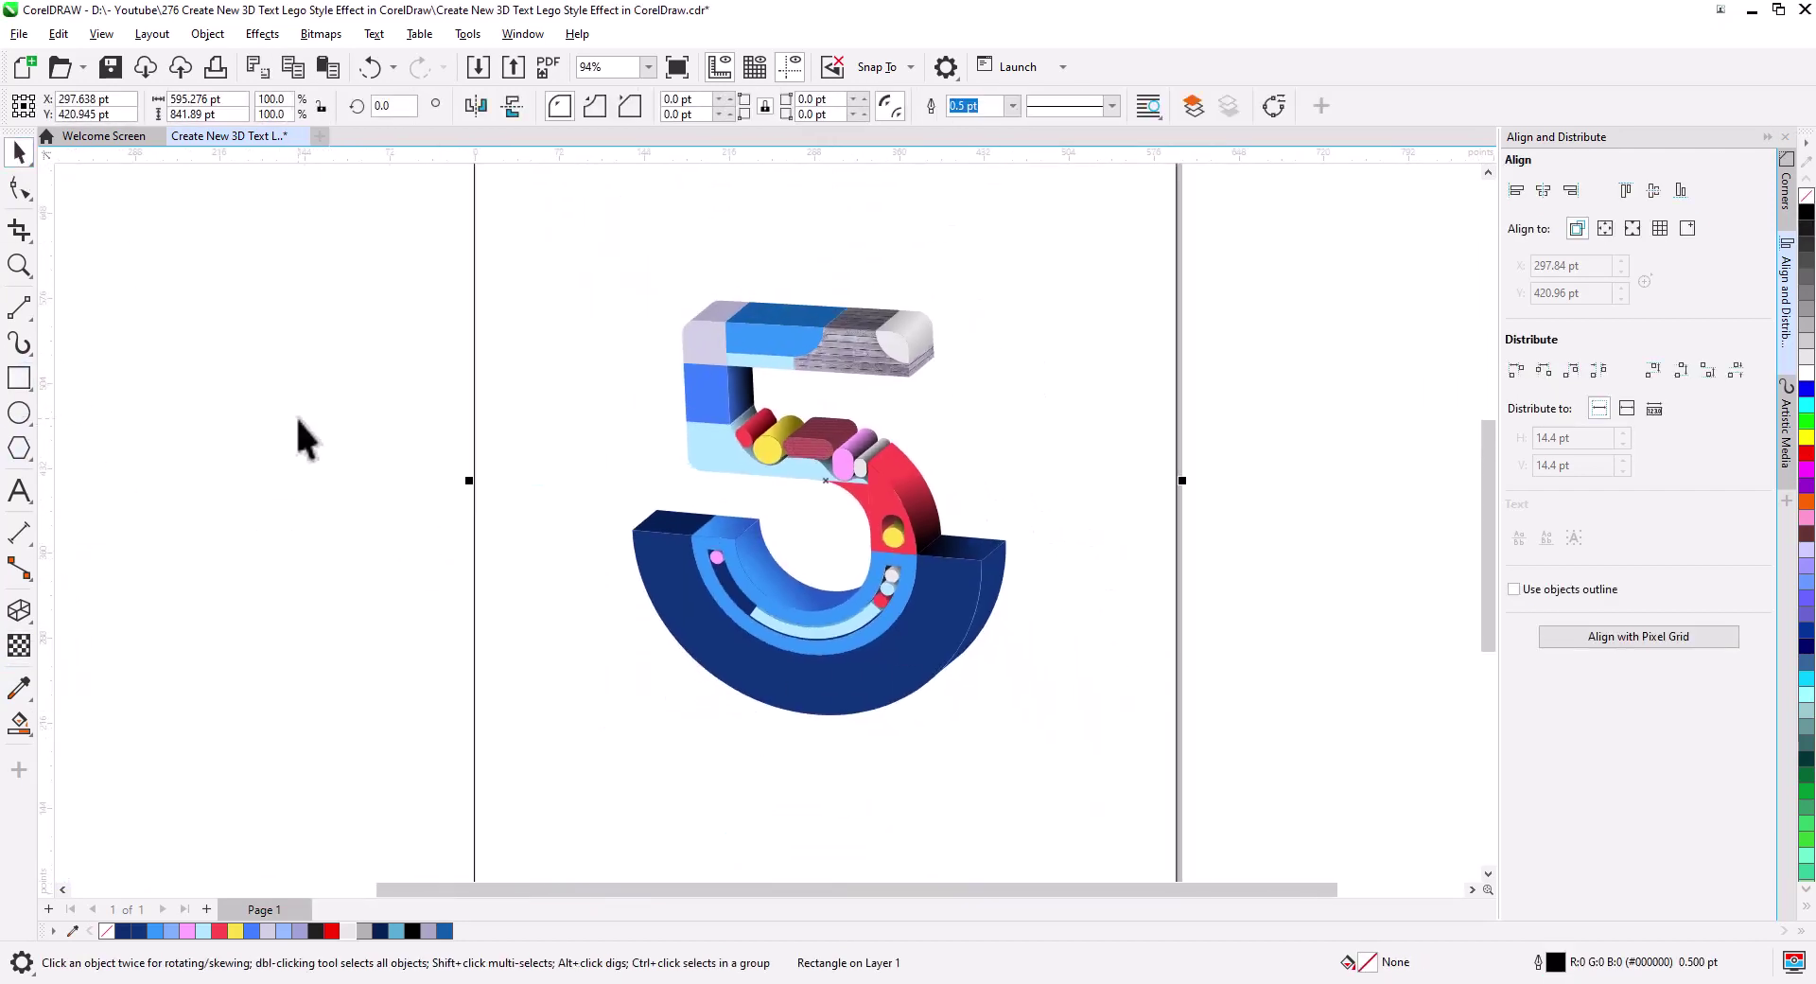
left_click(19, 312)
left_click_drag(450, 728, 1197, 729)
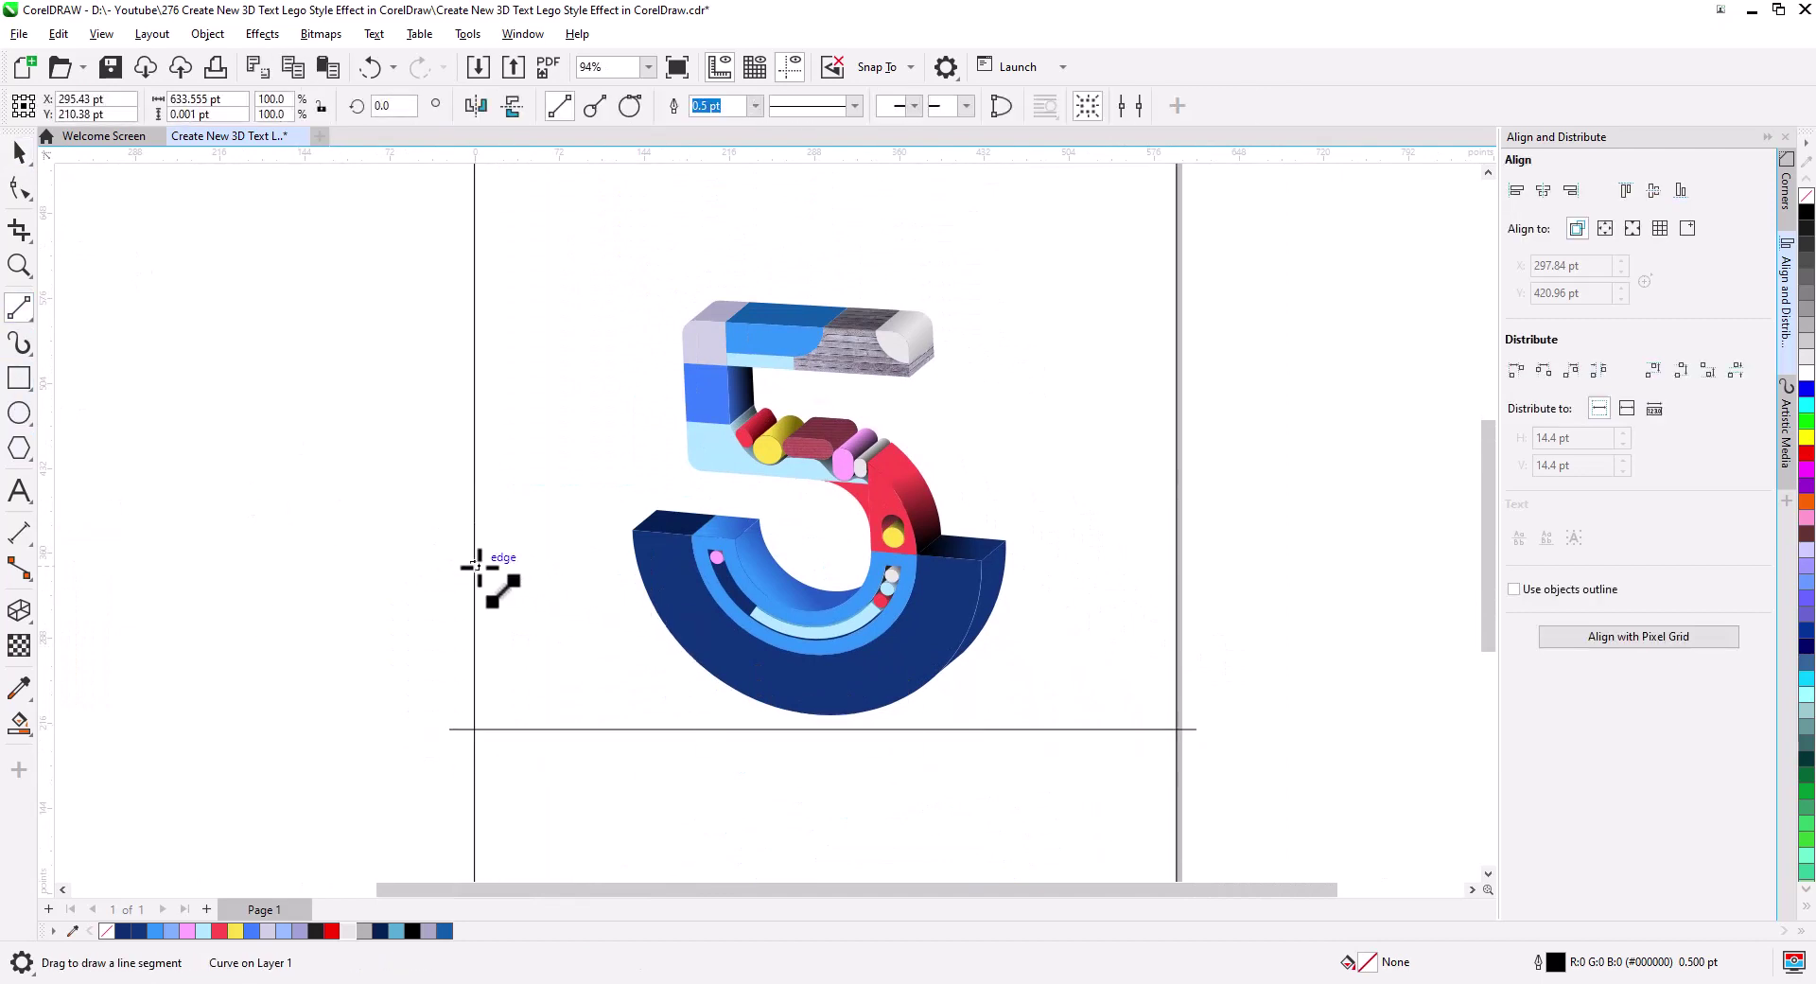
left_click_drag(475, 566, 1192, 566)
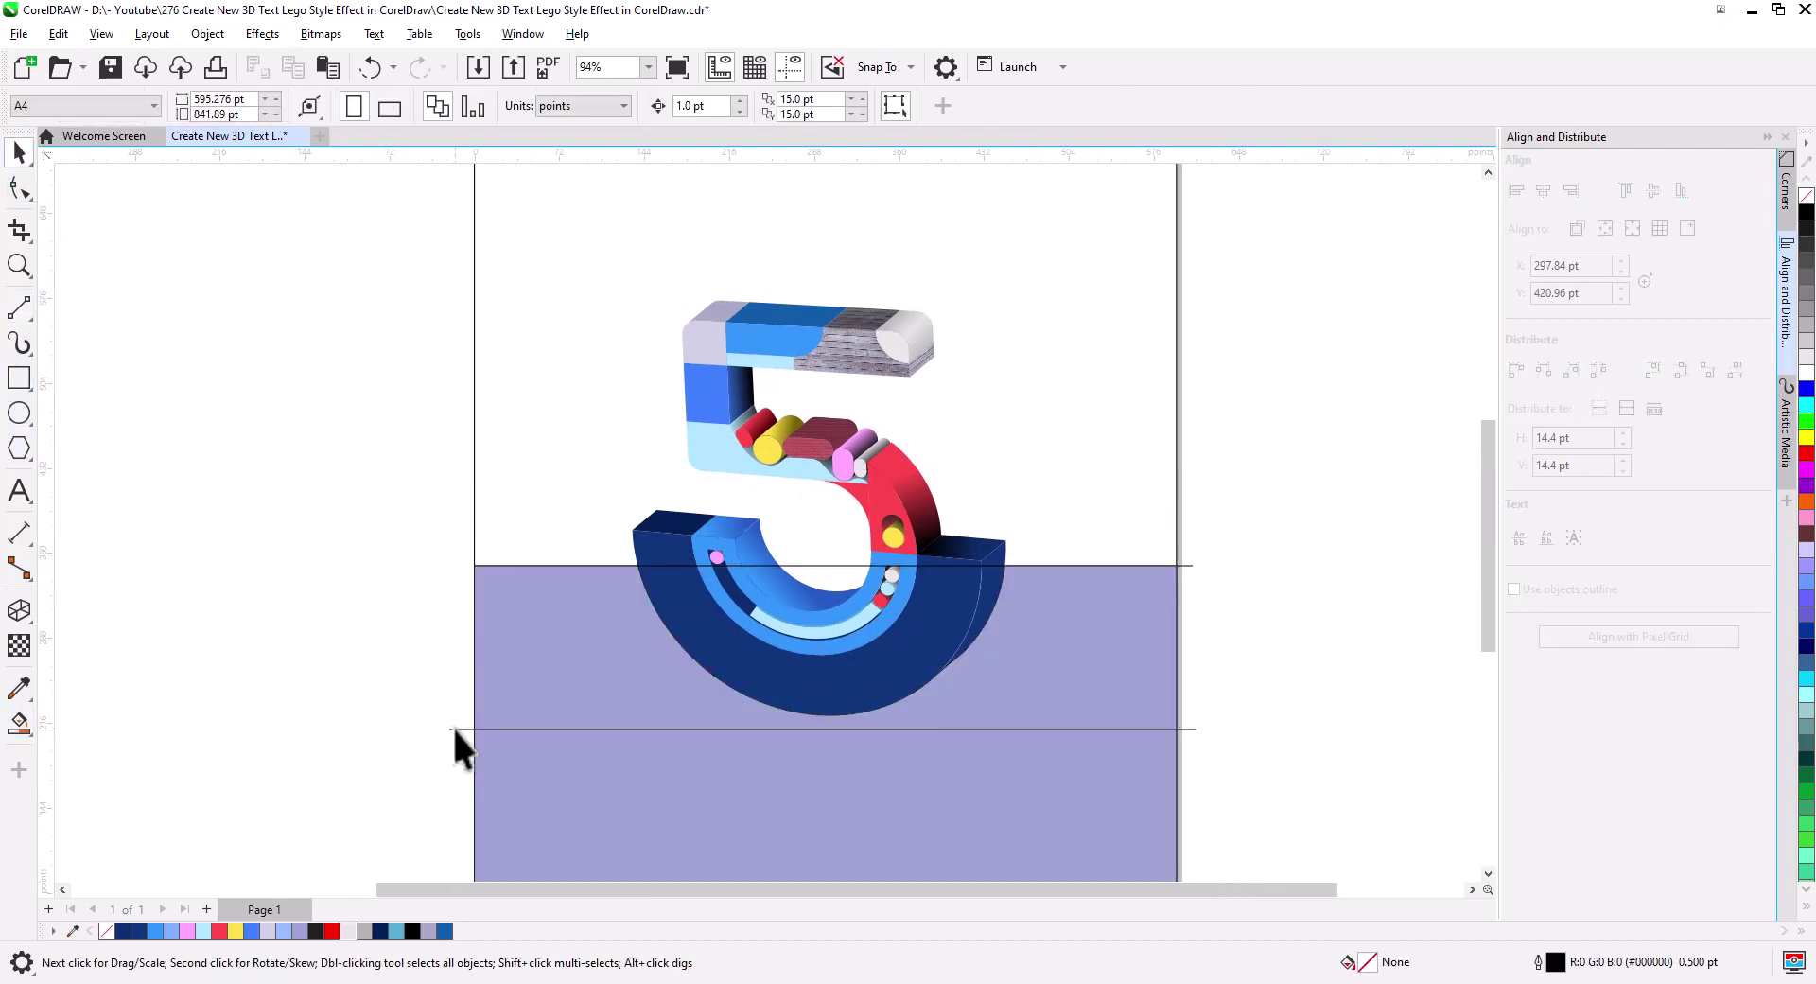
left_click_drag(412, 930, 529, 776)
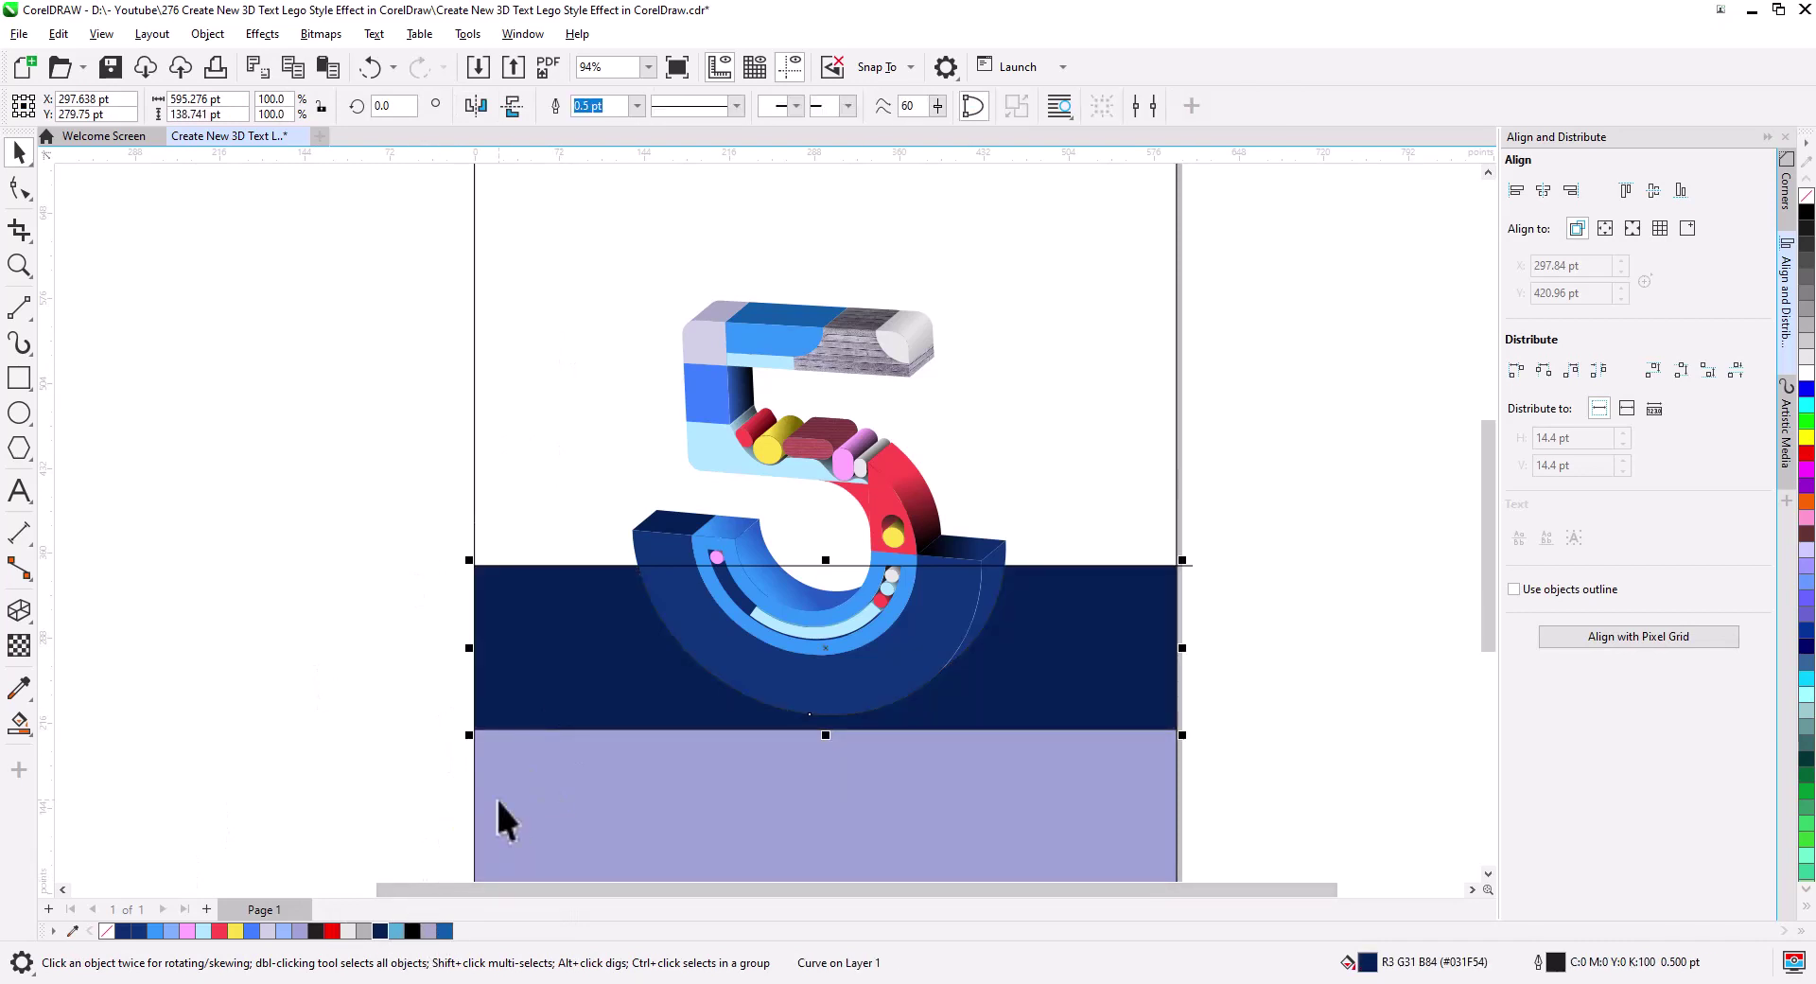
key("ctrl+z")
key("ctrl+z")
key("ctrl+z")
left_click_drag(462, 728, 438, 672)
left_click(456, 696)
- Trim the 5's rounded blue base flat along the line
scroll(904, 704, "up", 2)
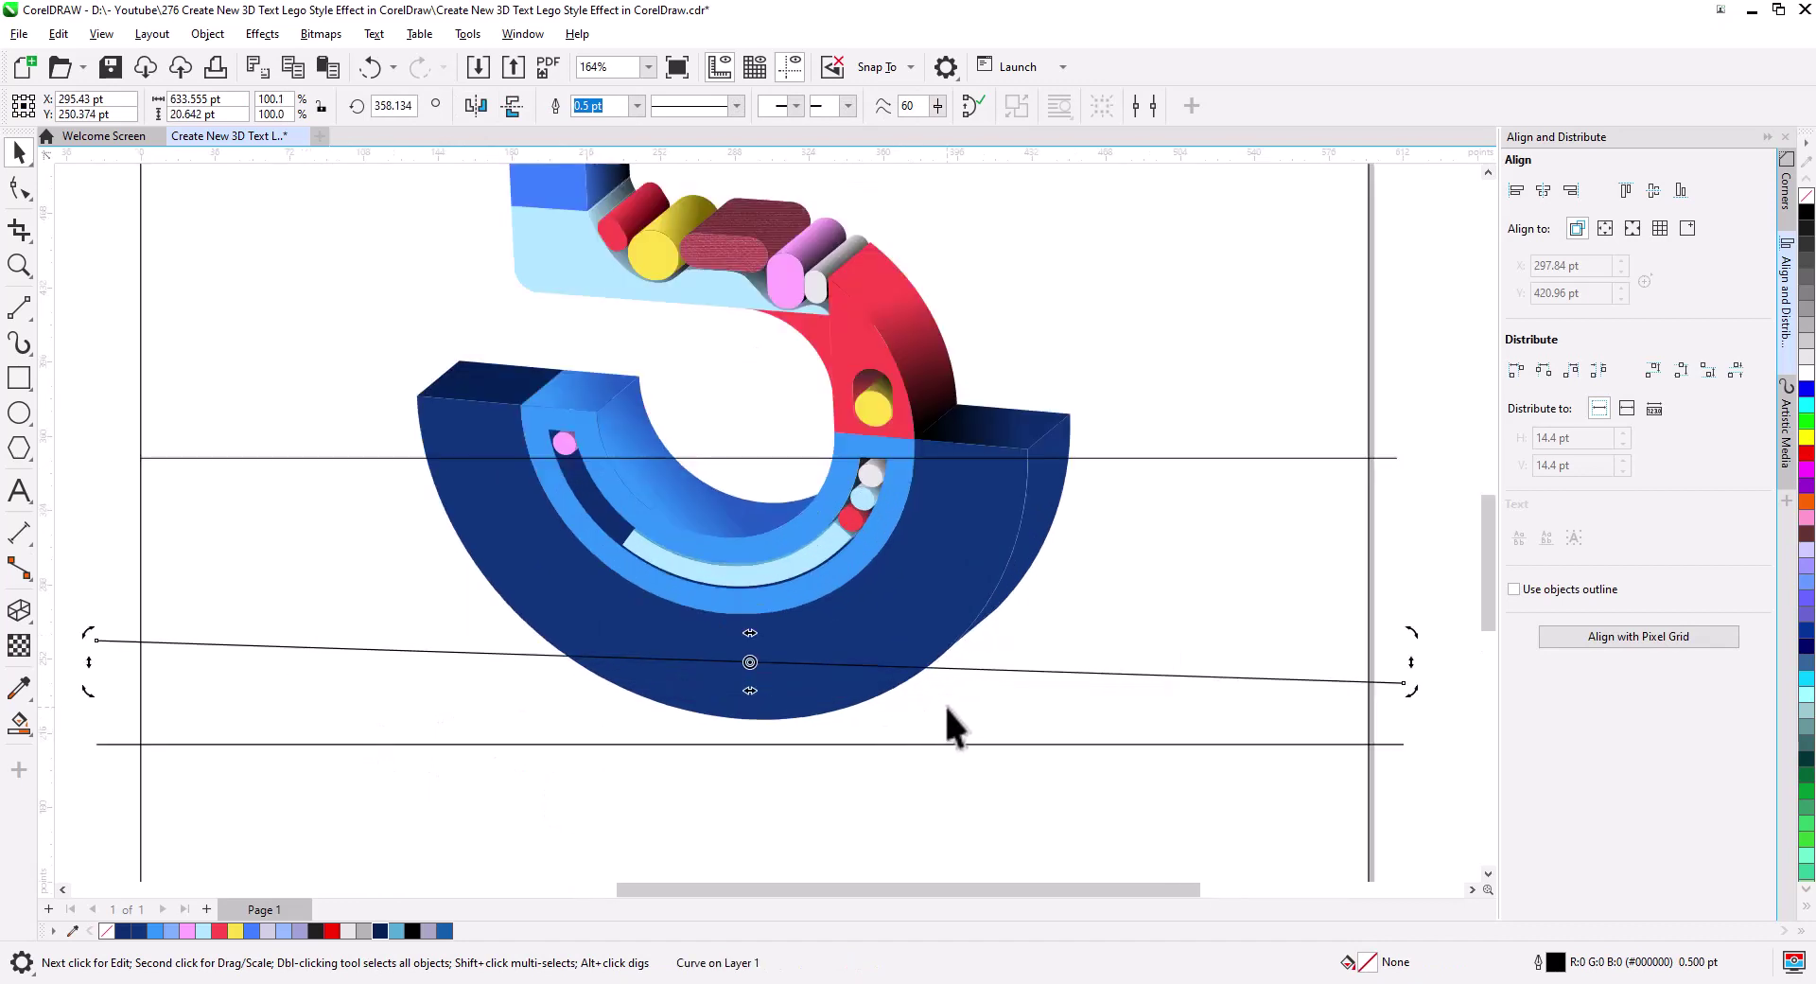
left_click(933, 650, "shift")
left_click(430, 416, "shift")
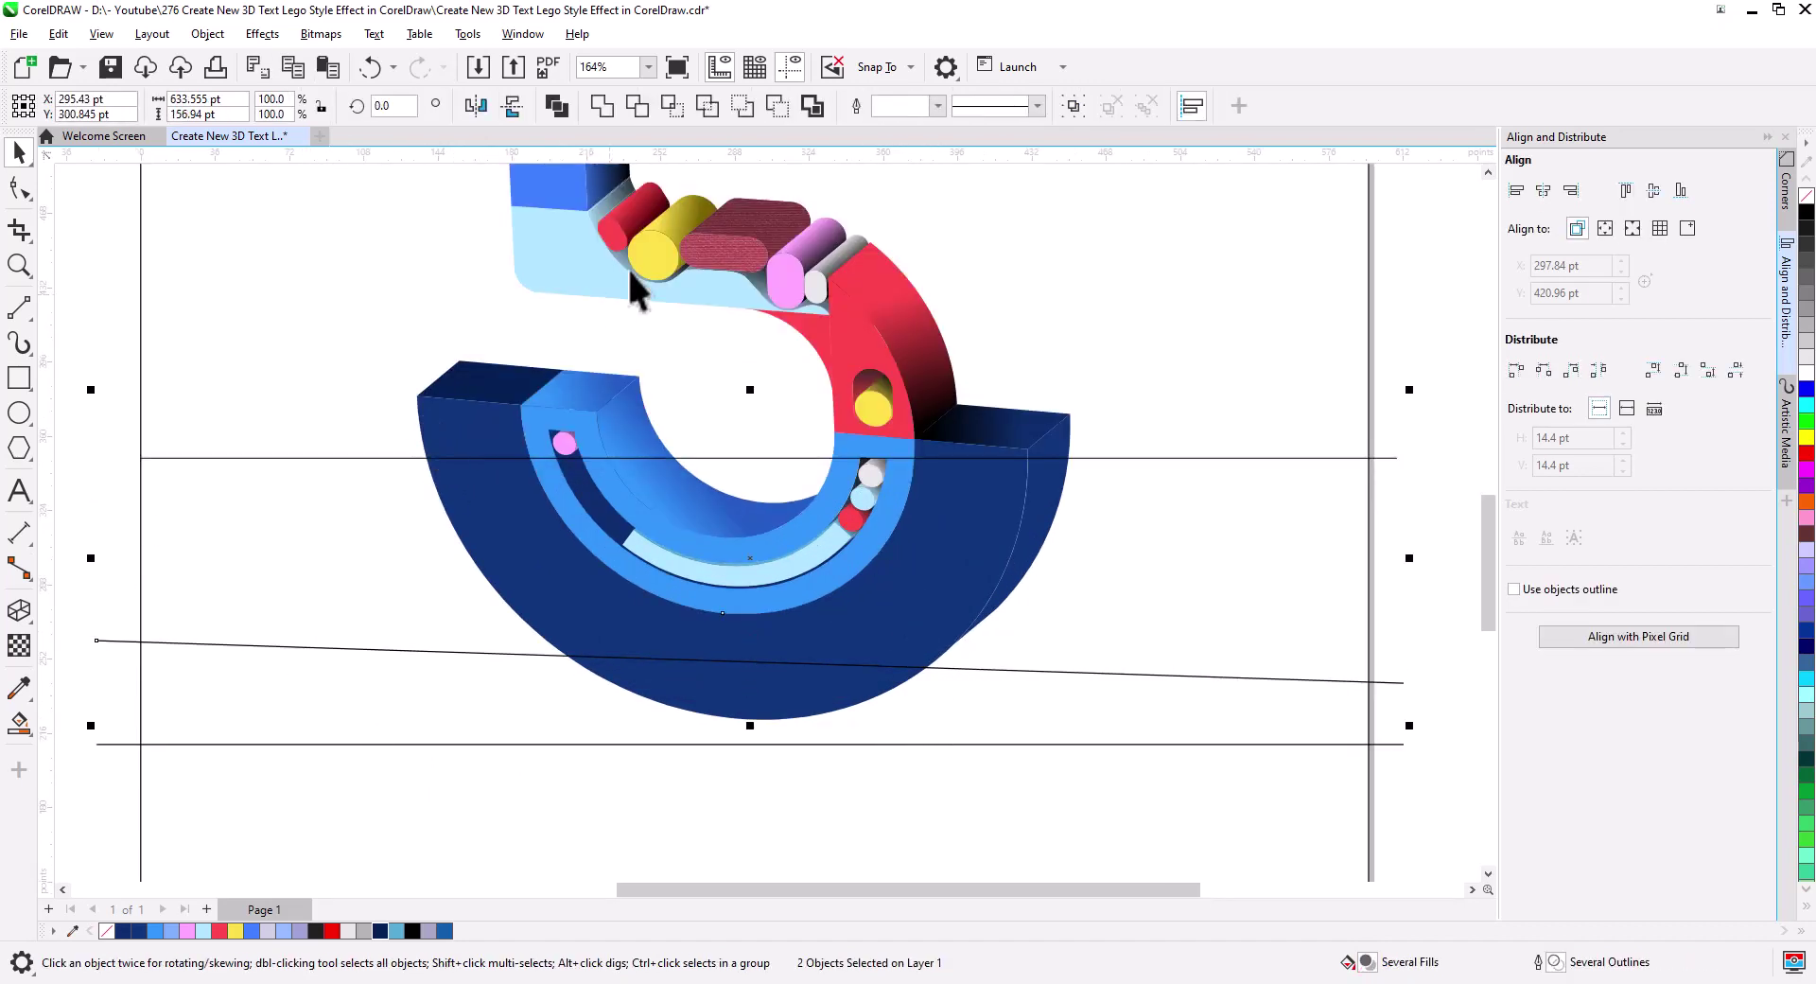
left_click(777, 110)
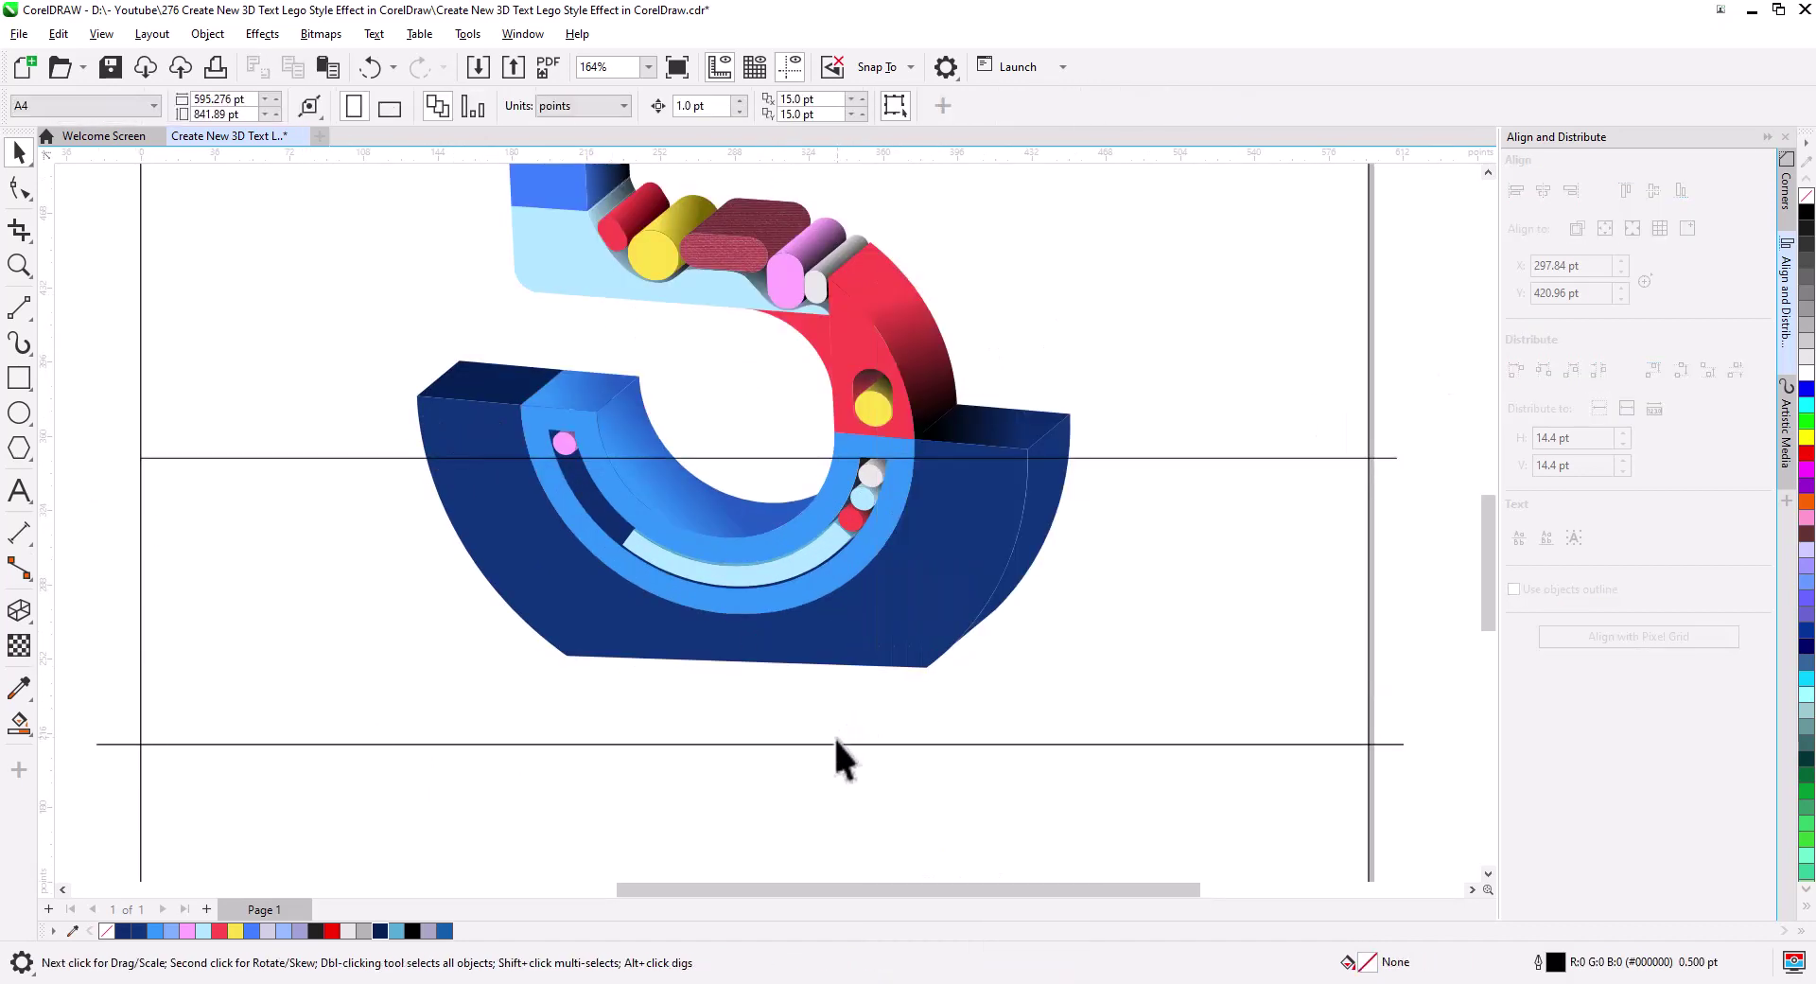
- Fill the floor bands dark navy, making the bottom band a slightly lighter blue
left_click(97, 741)
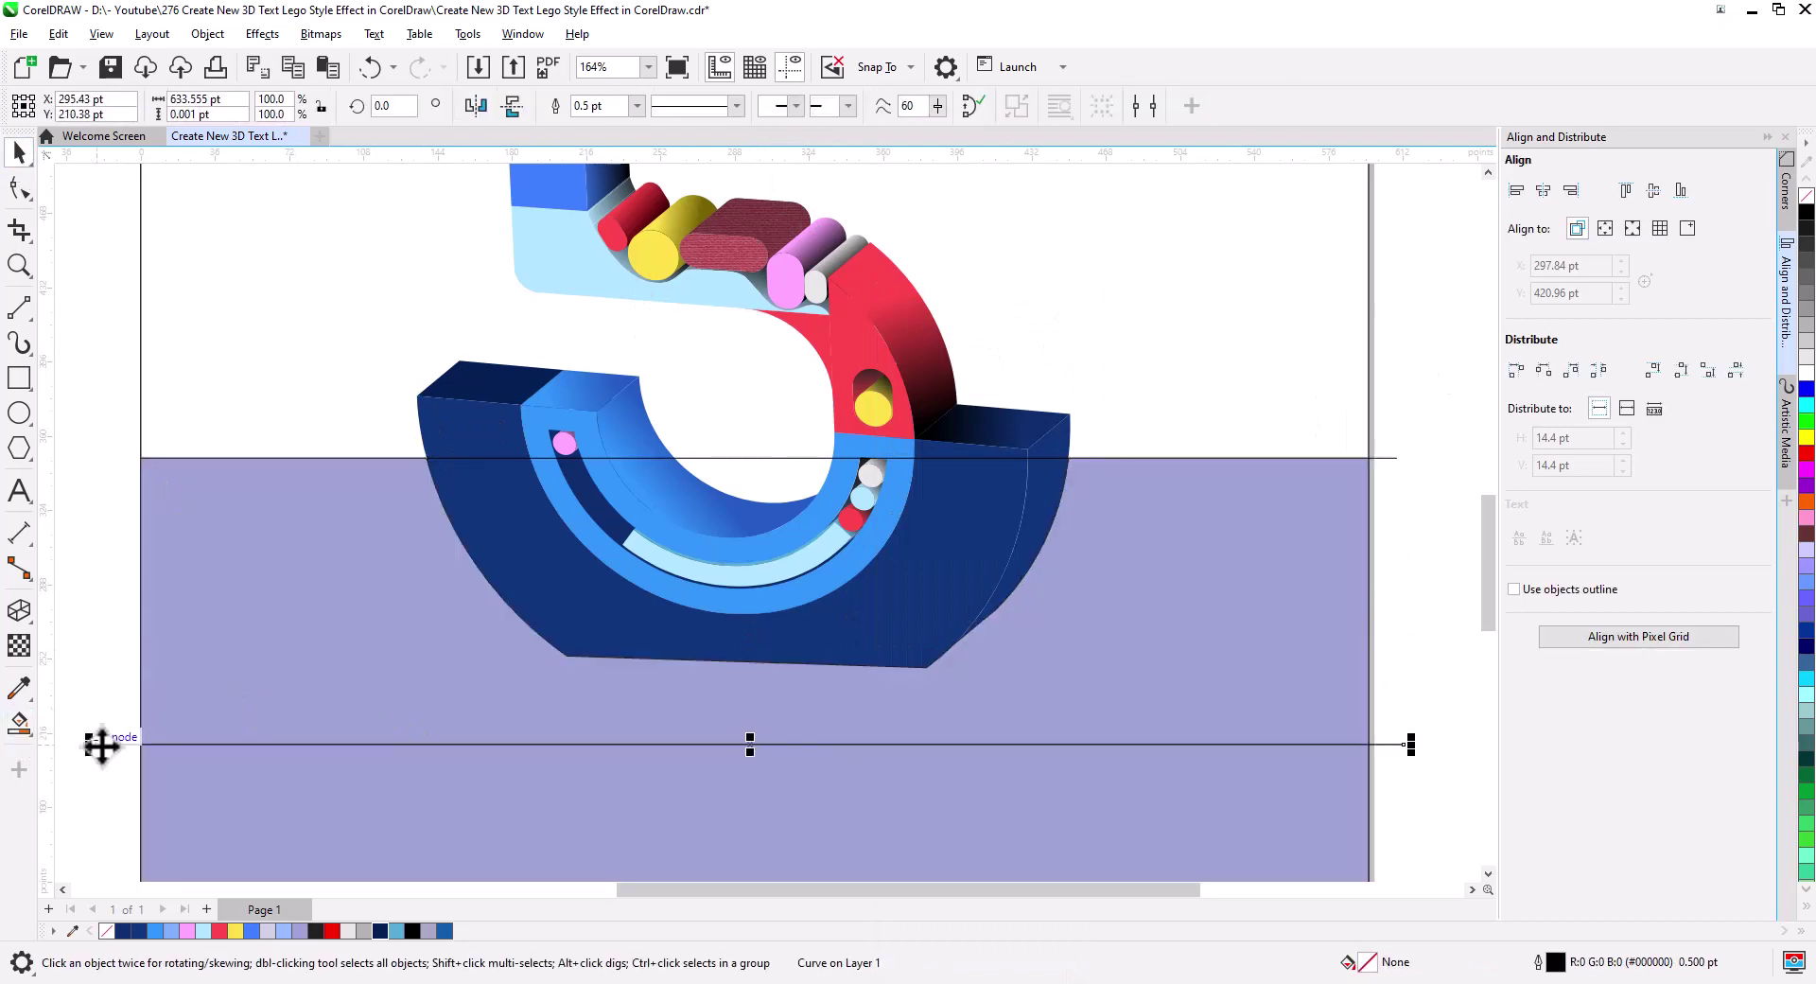
left_click(140, 821)
left_click(381, 930)
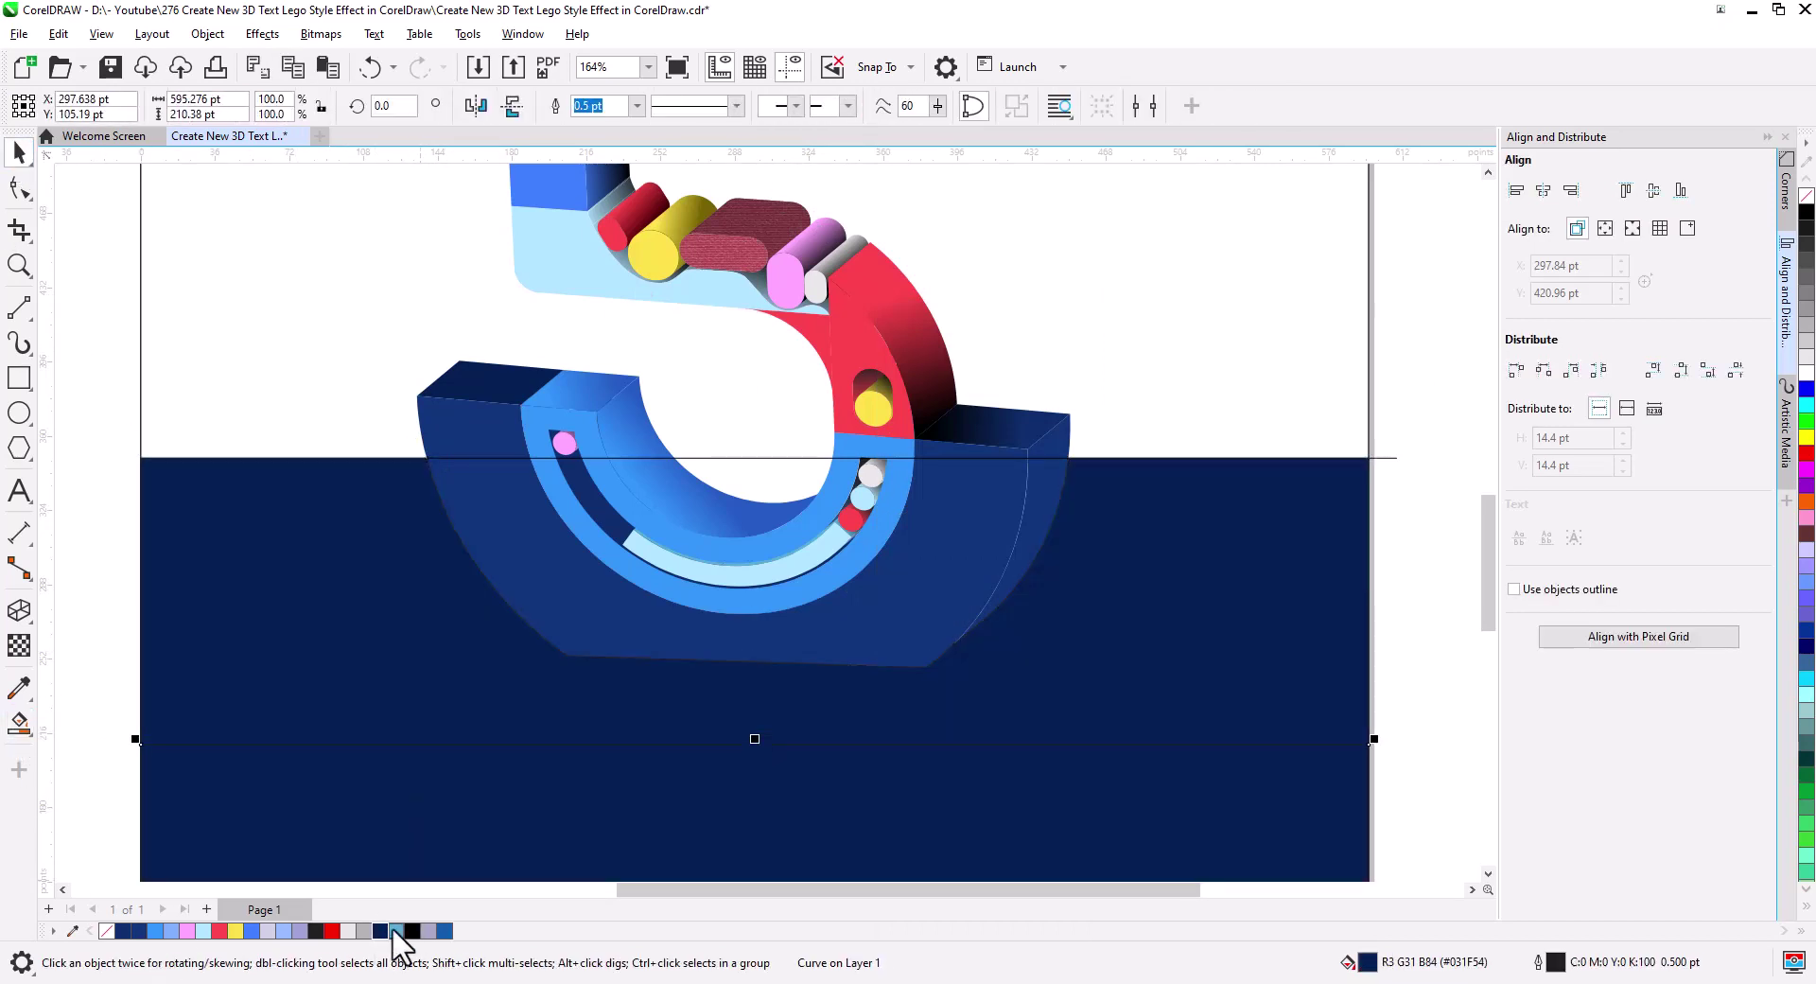
double_click(1367, 962)
left_click(681, 326)
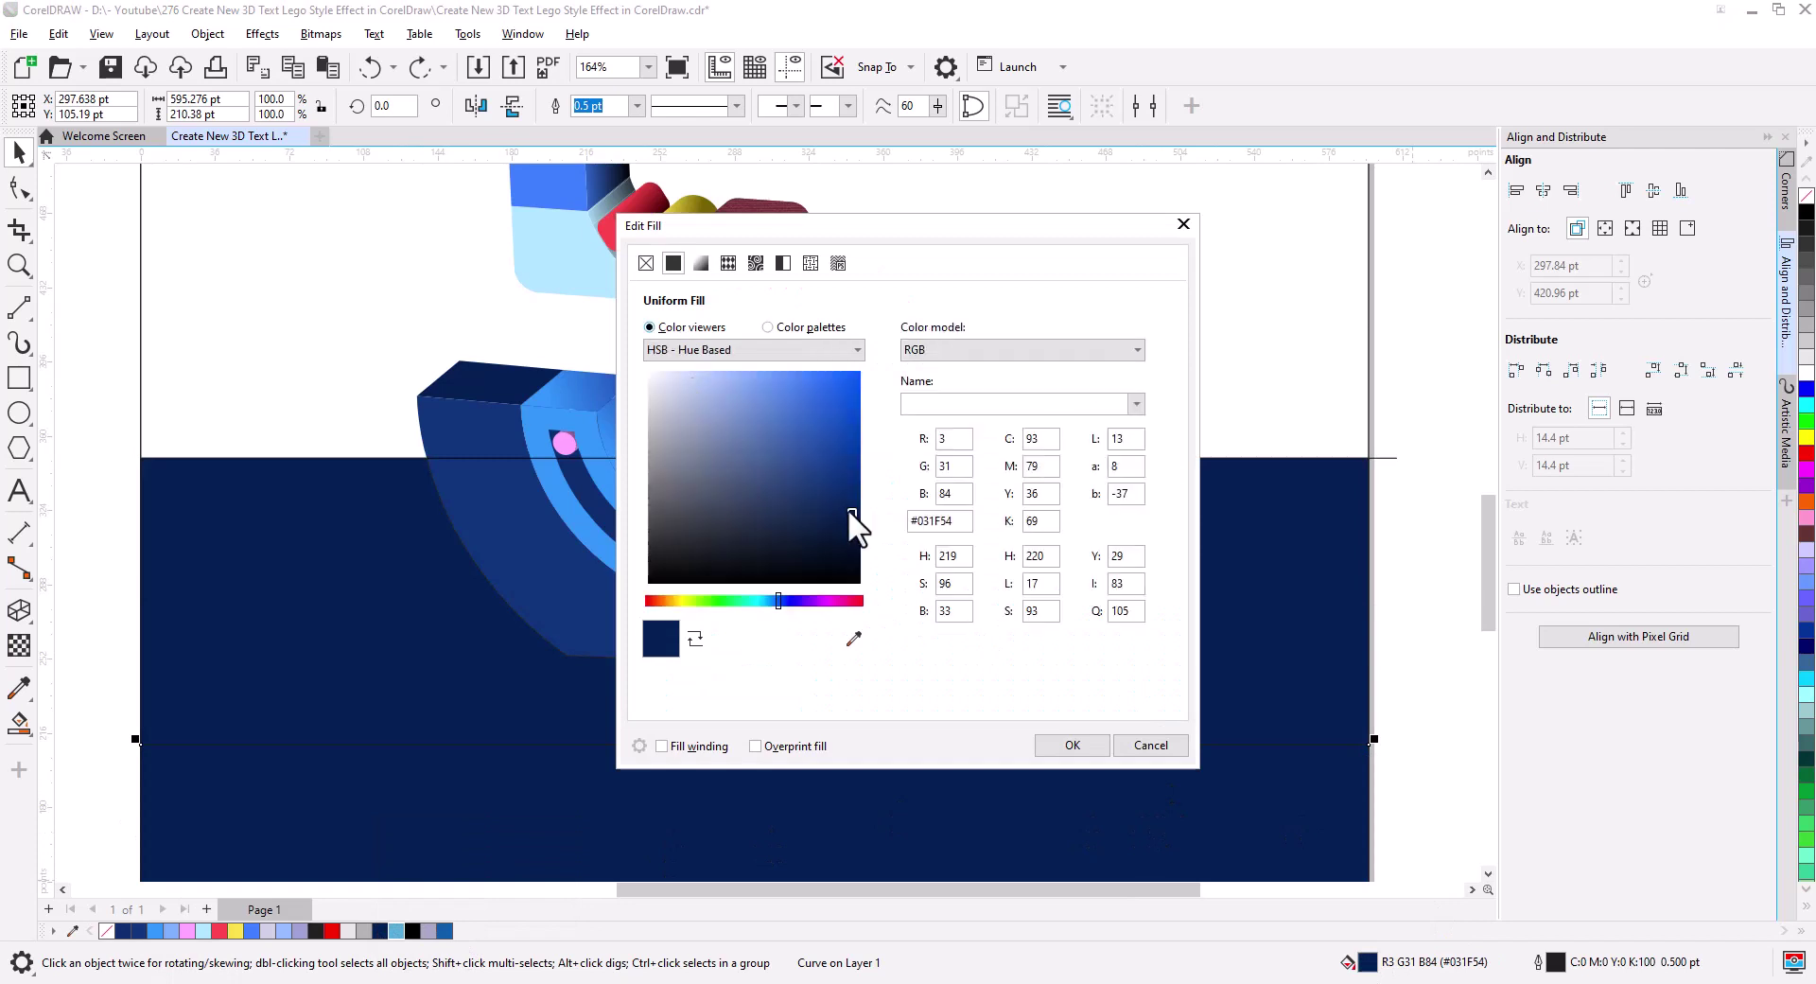
mouse_move(847, 508)
left_mouse_down()
mouse_move(819, 492)
mouse_move(856, 468)
mouse_move(830, 465)
left_mouse_up()
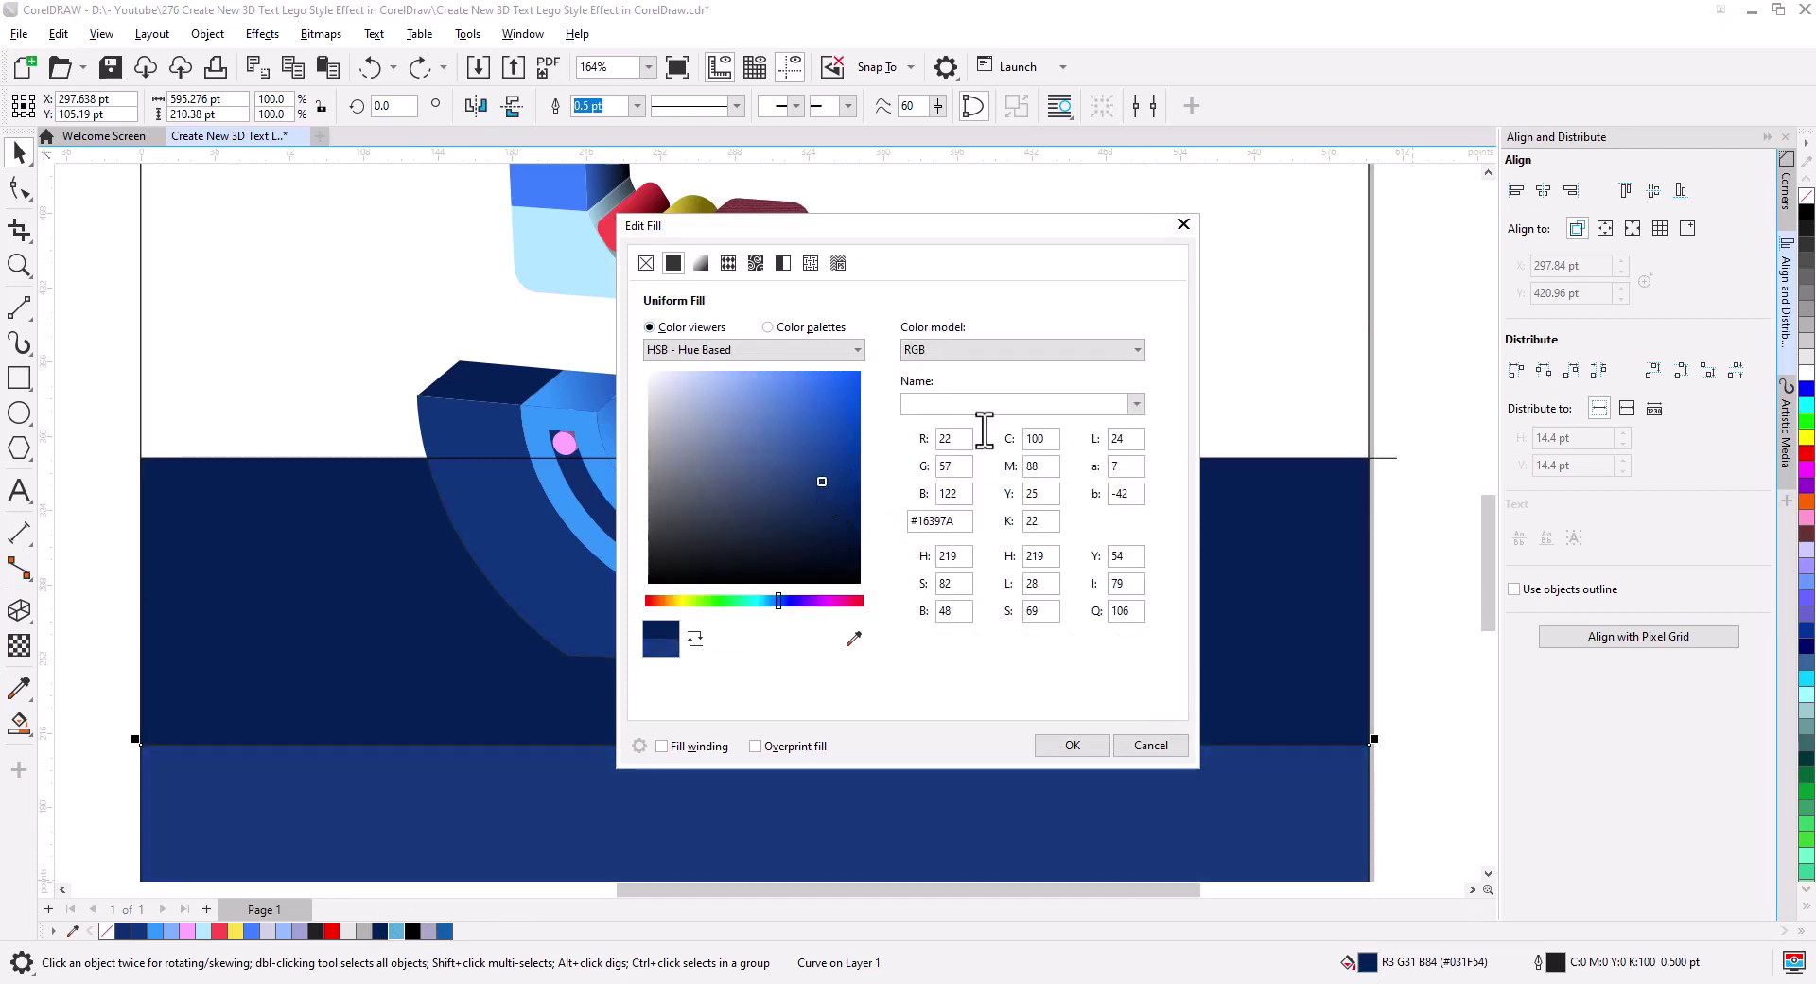
left_click(1088, 748)
scroll(1087, 614, "down", 3)
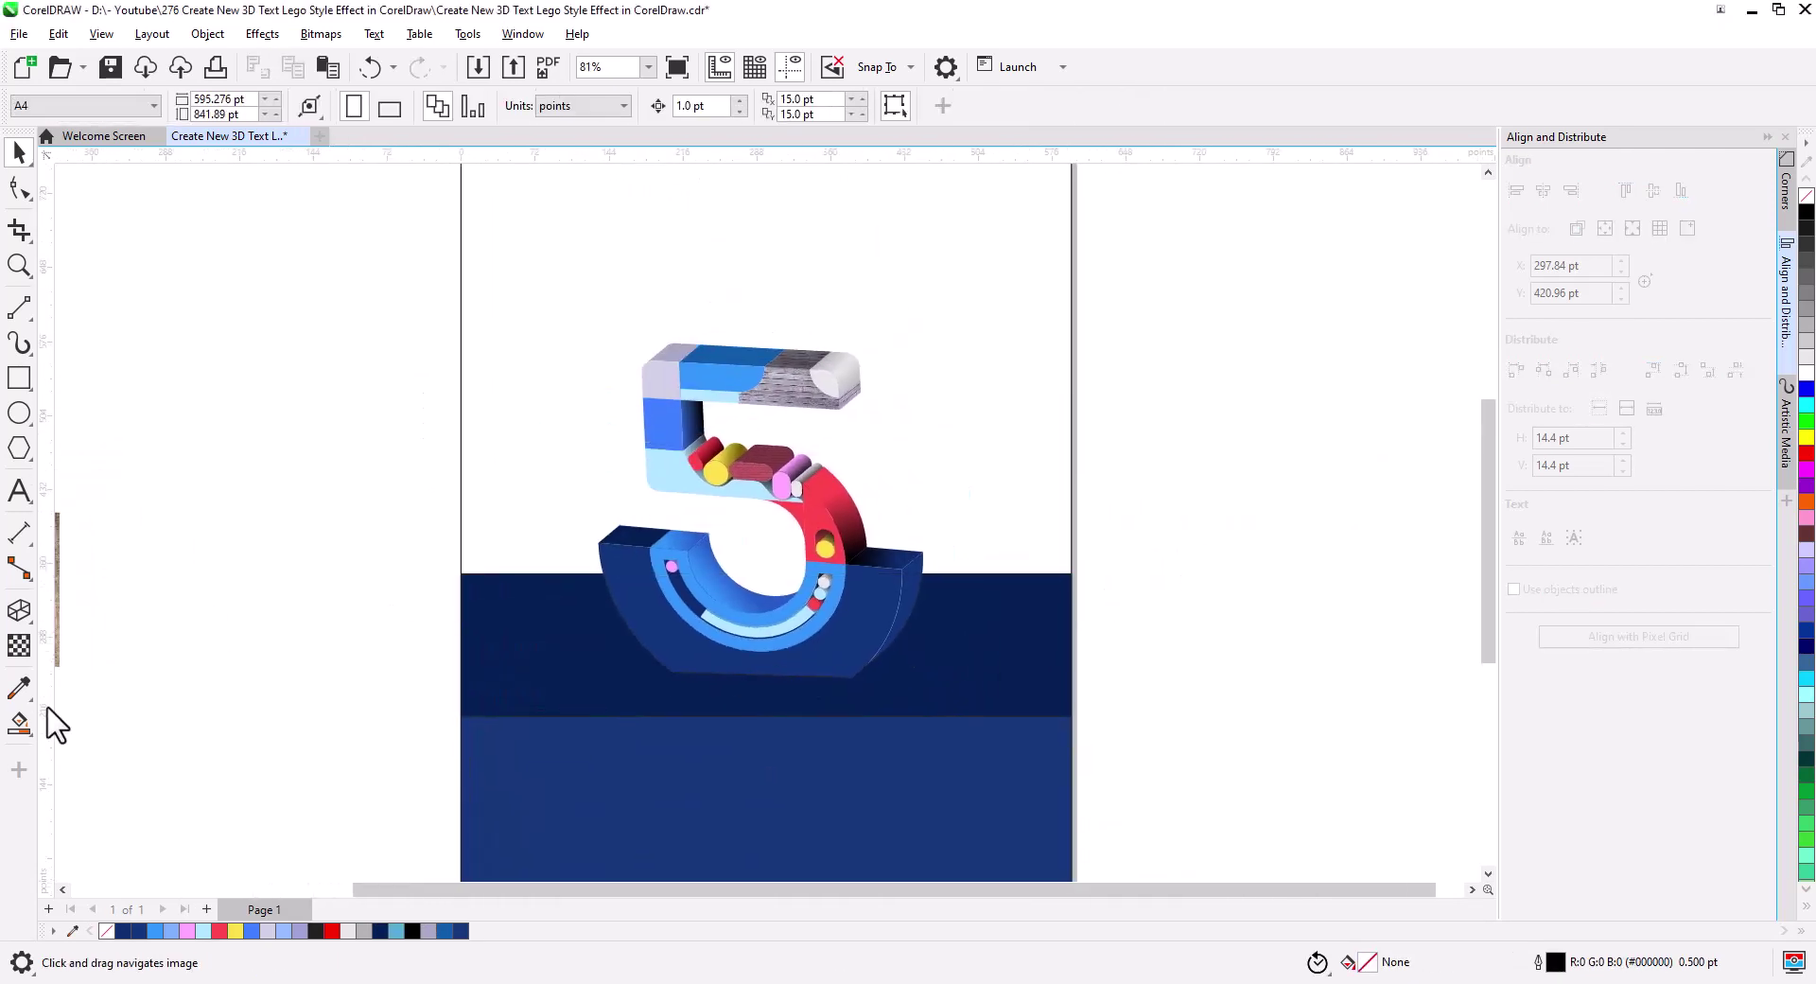
- Give the top background a dark blue fountain fill that lightens toward the horizon
left_click(19, 724)
left_click(539, 430)
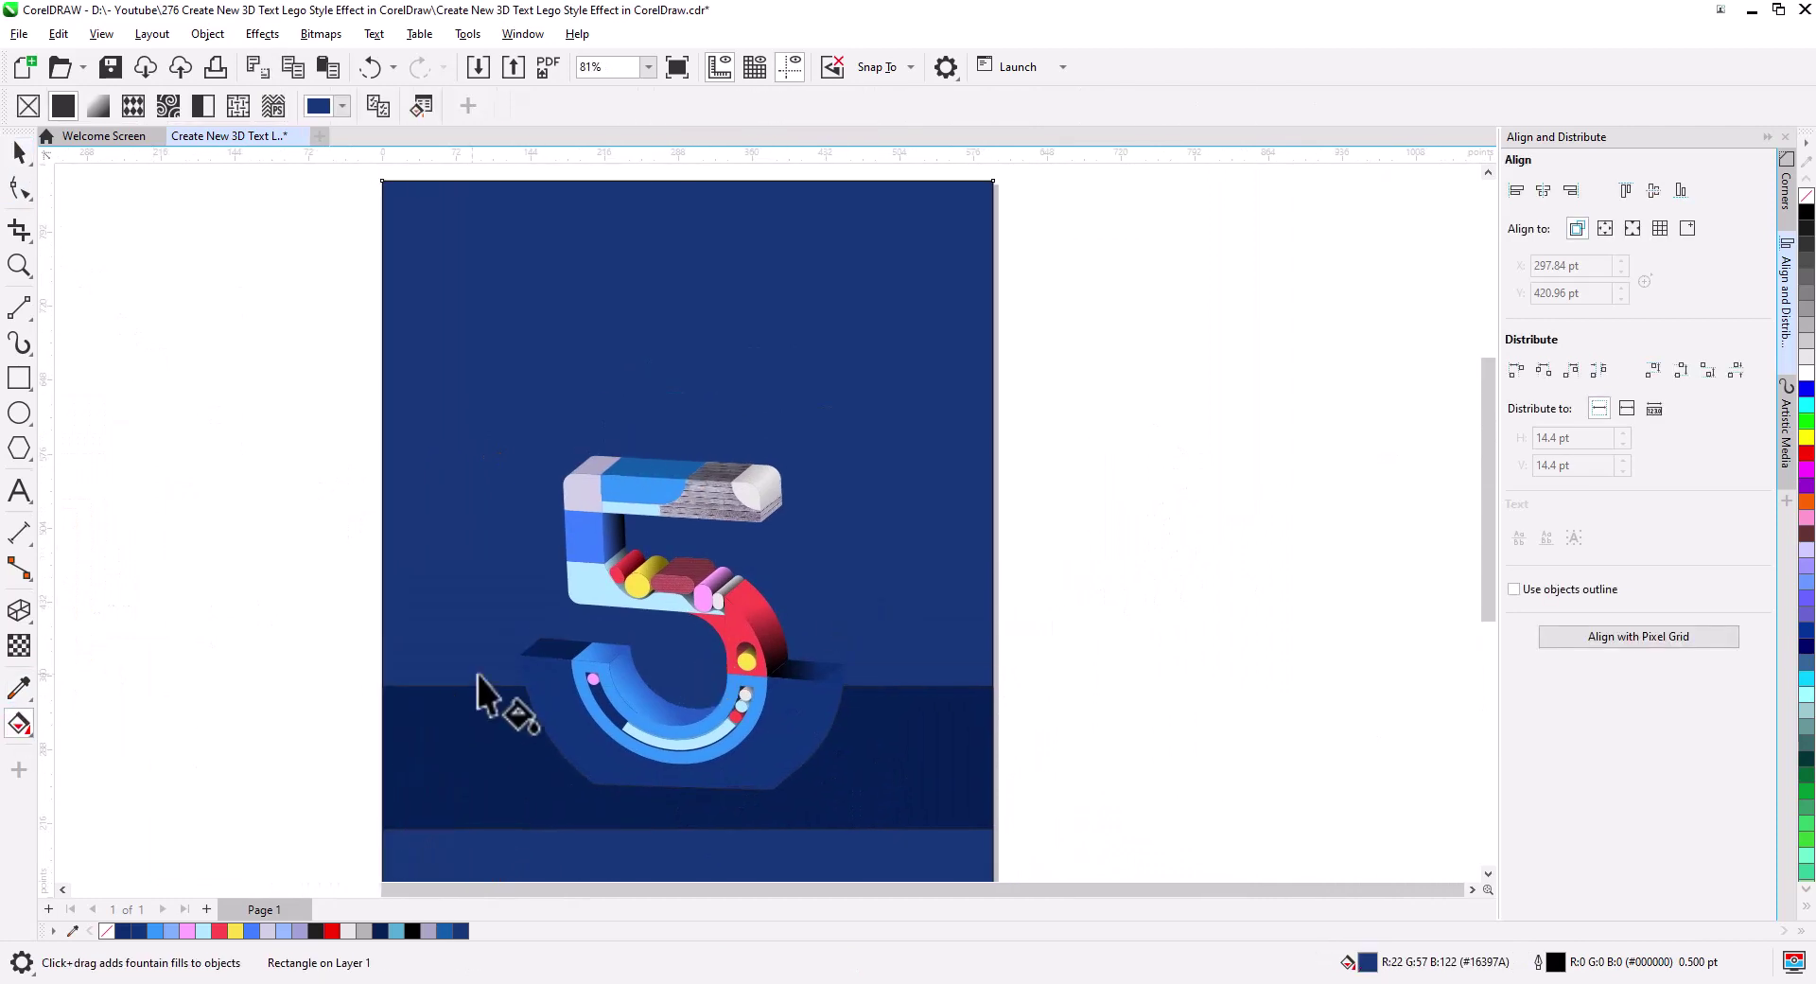
mouse_move(478, 676)
left_mouse_down()
mouse_move(864, 255)
mouse_move(790, 352)
mouse_move(514, 514)
mouse_move(411, 800)
left_mouse_up()
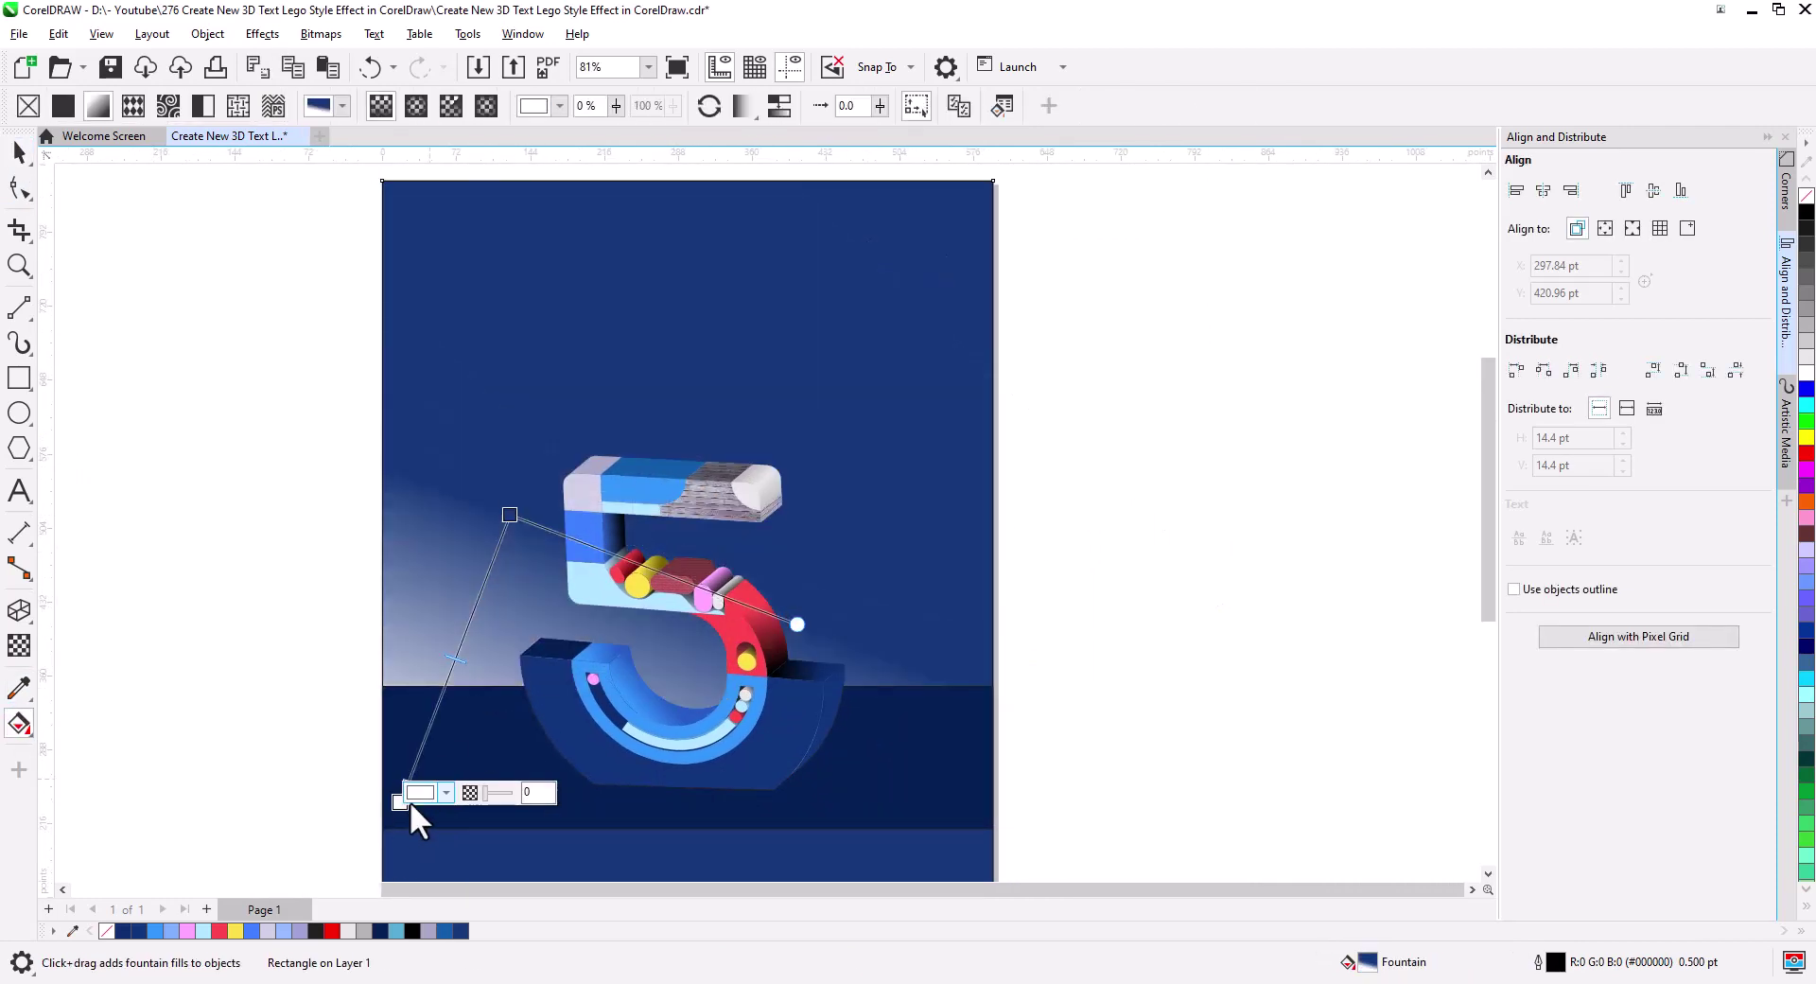
left_click_drag(510, 514, 652, 378)
scroll(672, 407, "down", 1)
left_click_drag(1062, 628, 967, 425)
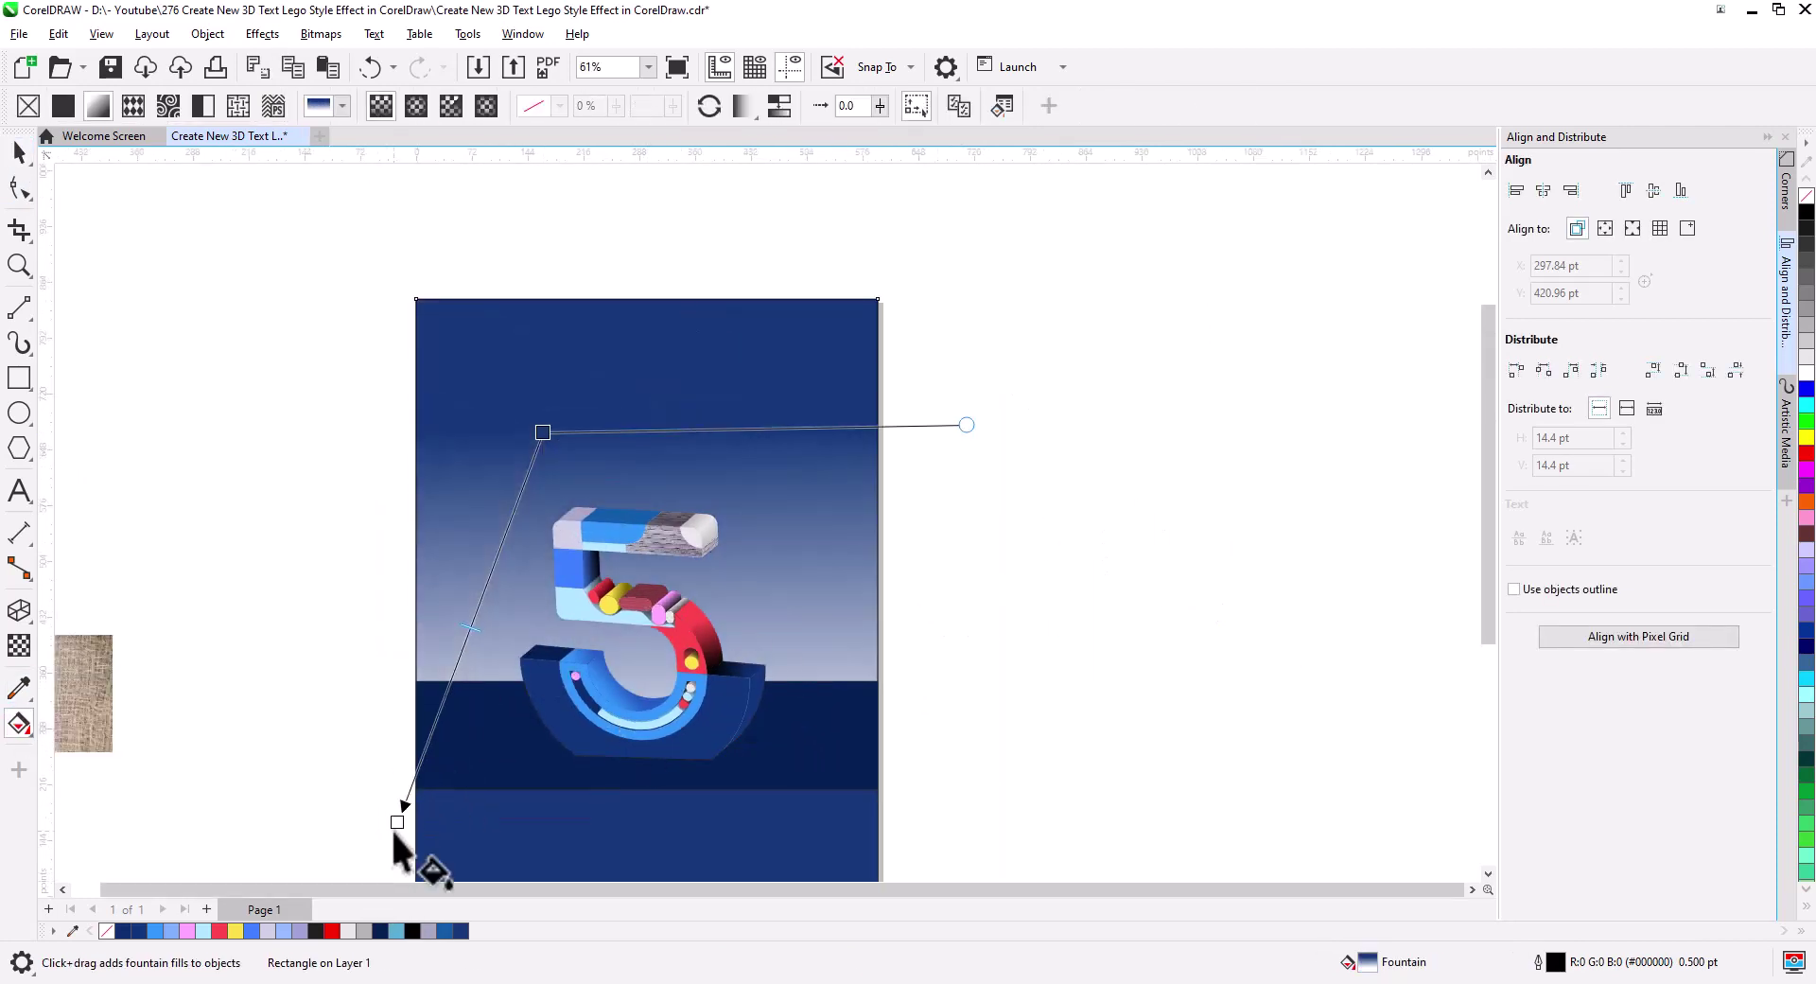
left_click_drag(396, 833, 352, 865)
mouse_move(519, 535)
left_mouse_down()
mouse_move(479, 600)
mouse_move(491, 627)
left_mouse_up()
left_click_drag(774, 627, 783, 647)
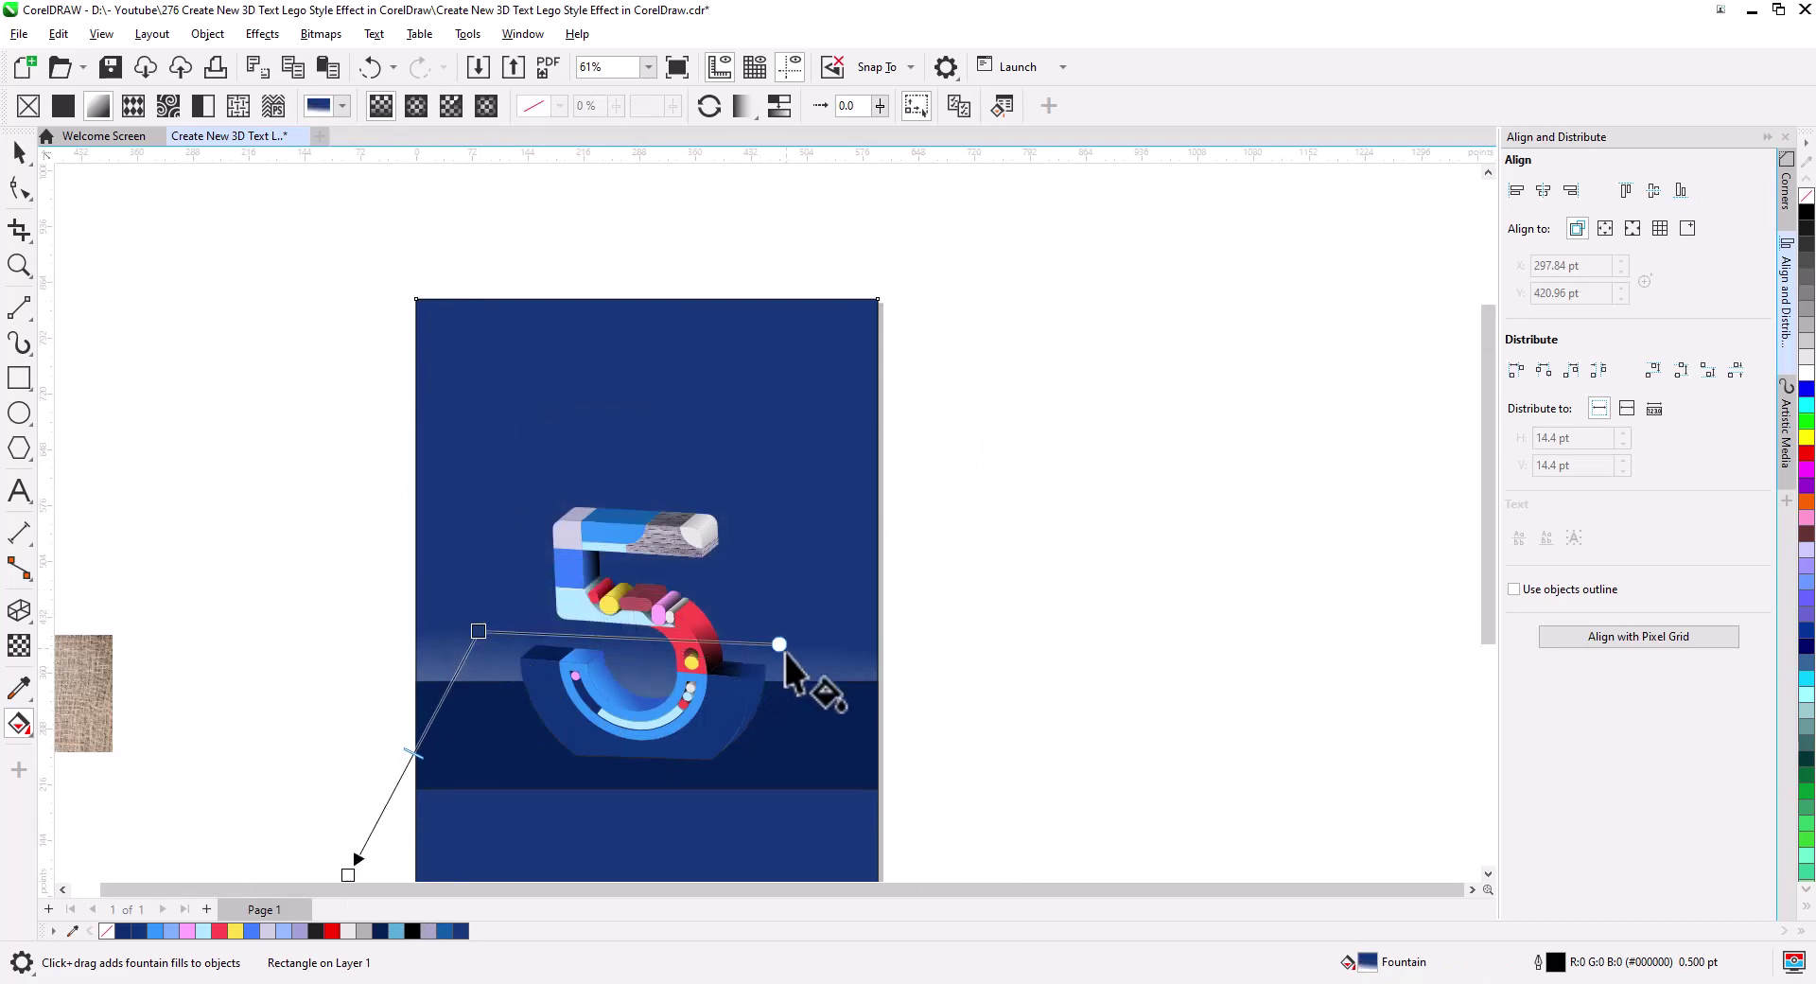
left_click(19, 151)
scroll(793, 758, "up", 3)
- Outline shadow shapes at the 5's bottom-left corner and trailing from its right corner
scroll(370, 605, "up", 2)
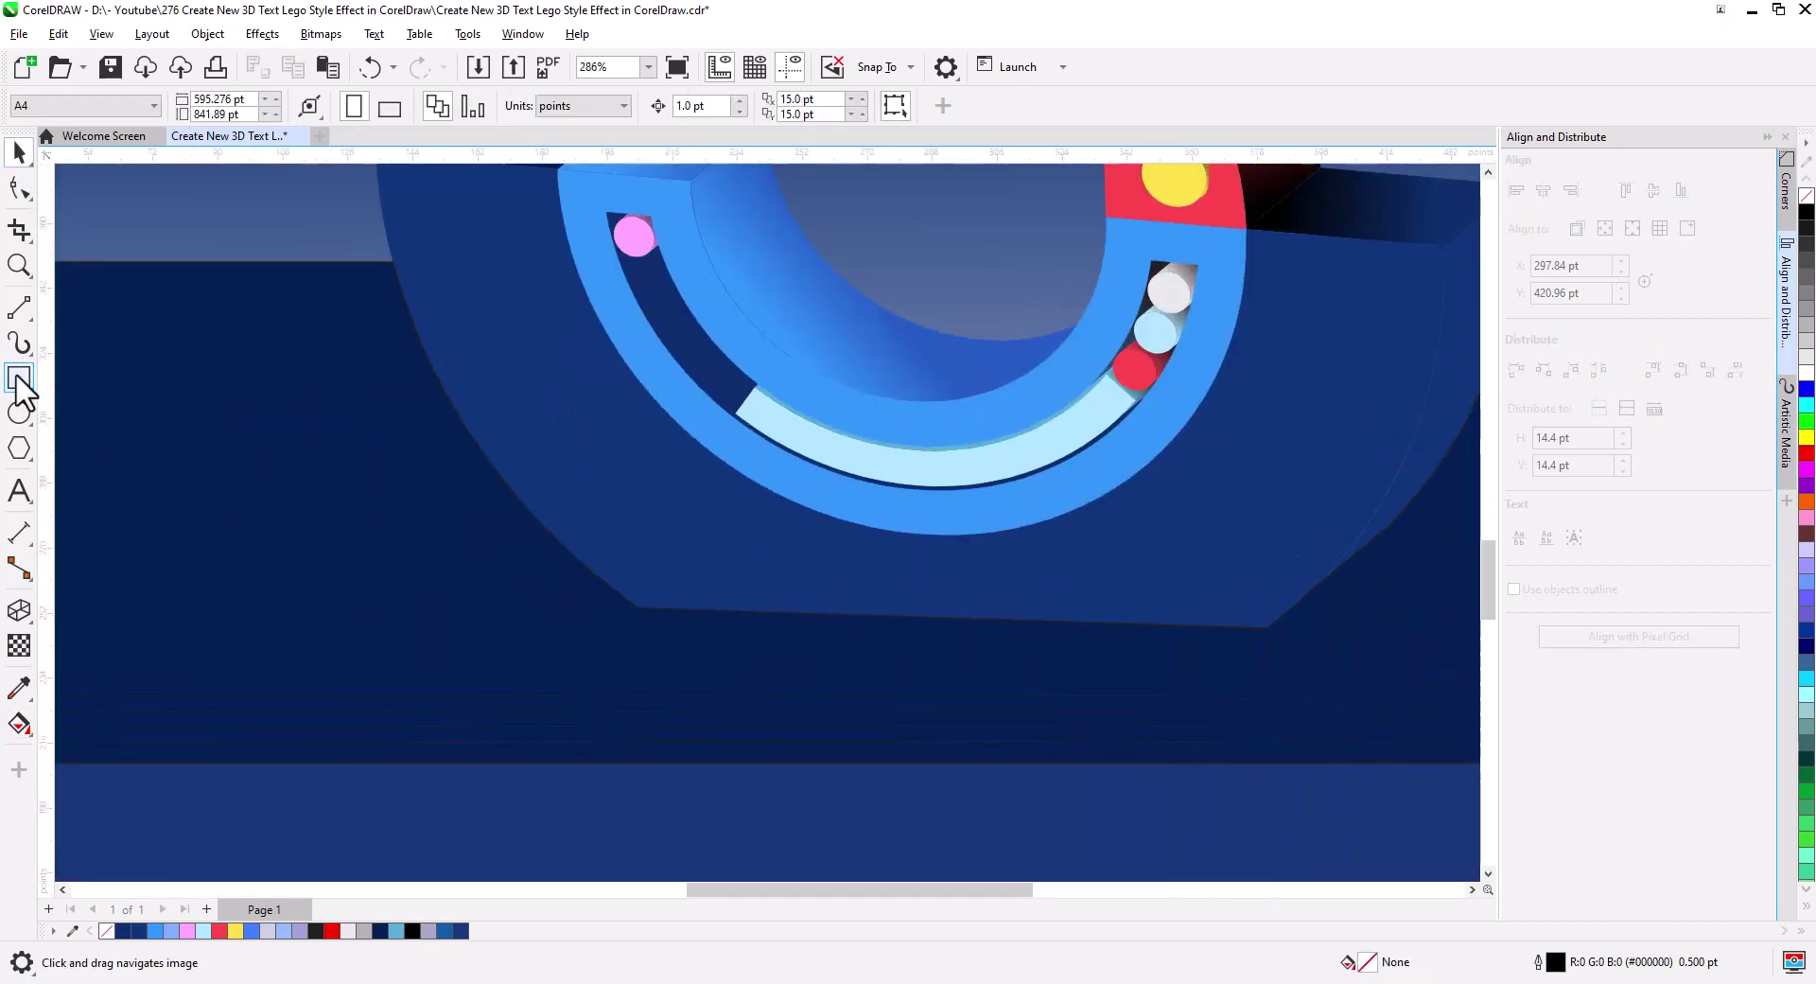
left_click(18, 307)
left_click(647, 607)
left_click(454, 598)
double_click(598, 529)
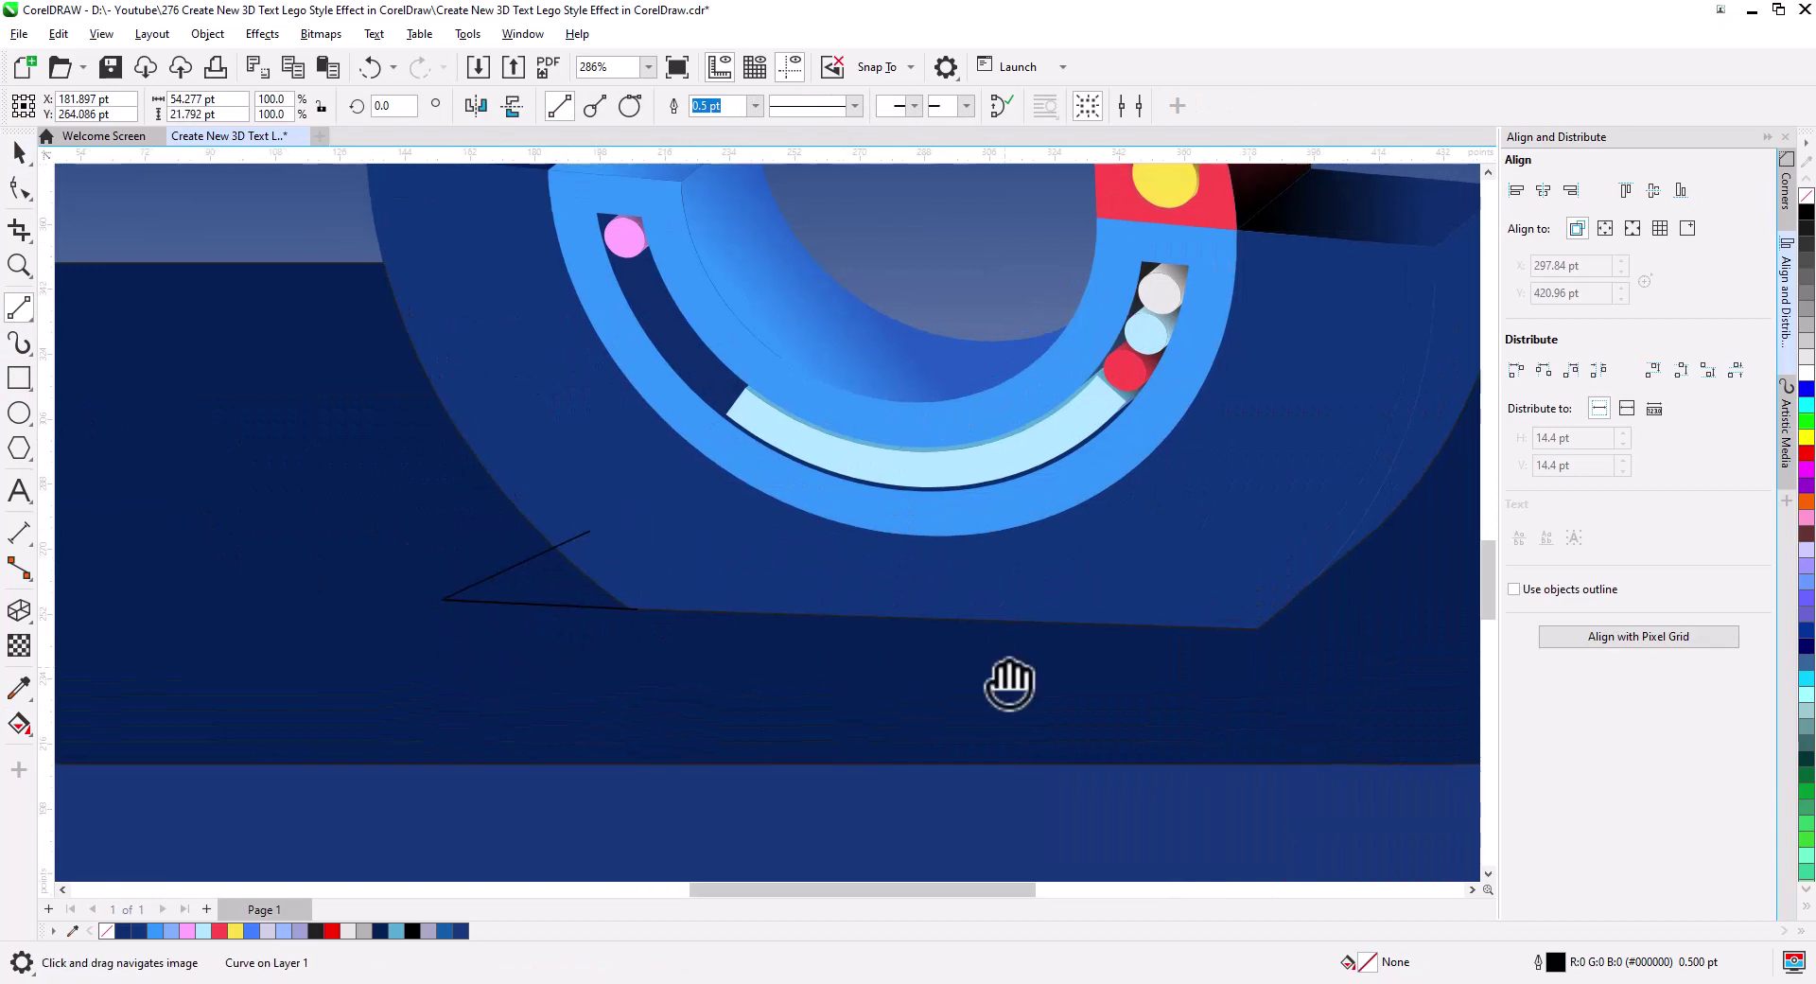
left_click_drag(1009, 683, 766, 718)
left_click(678, 651)
left_click(1327, 509)
left_click(1111, 420)
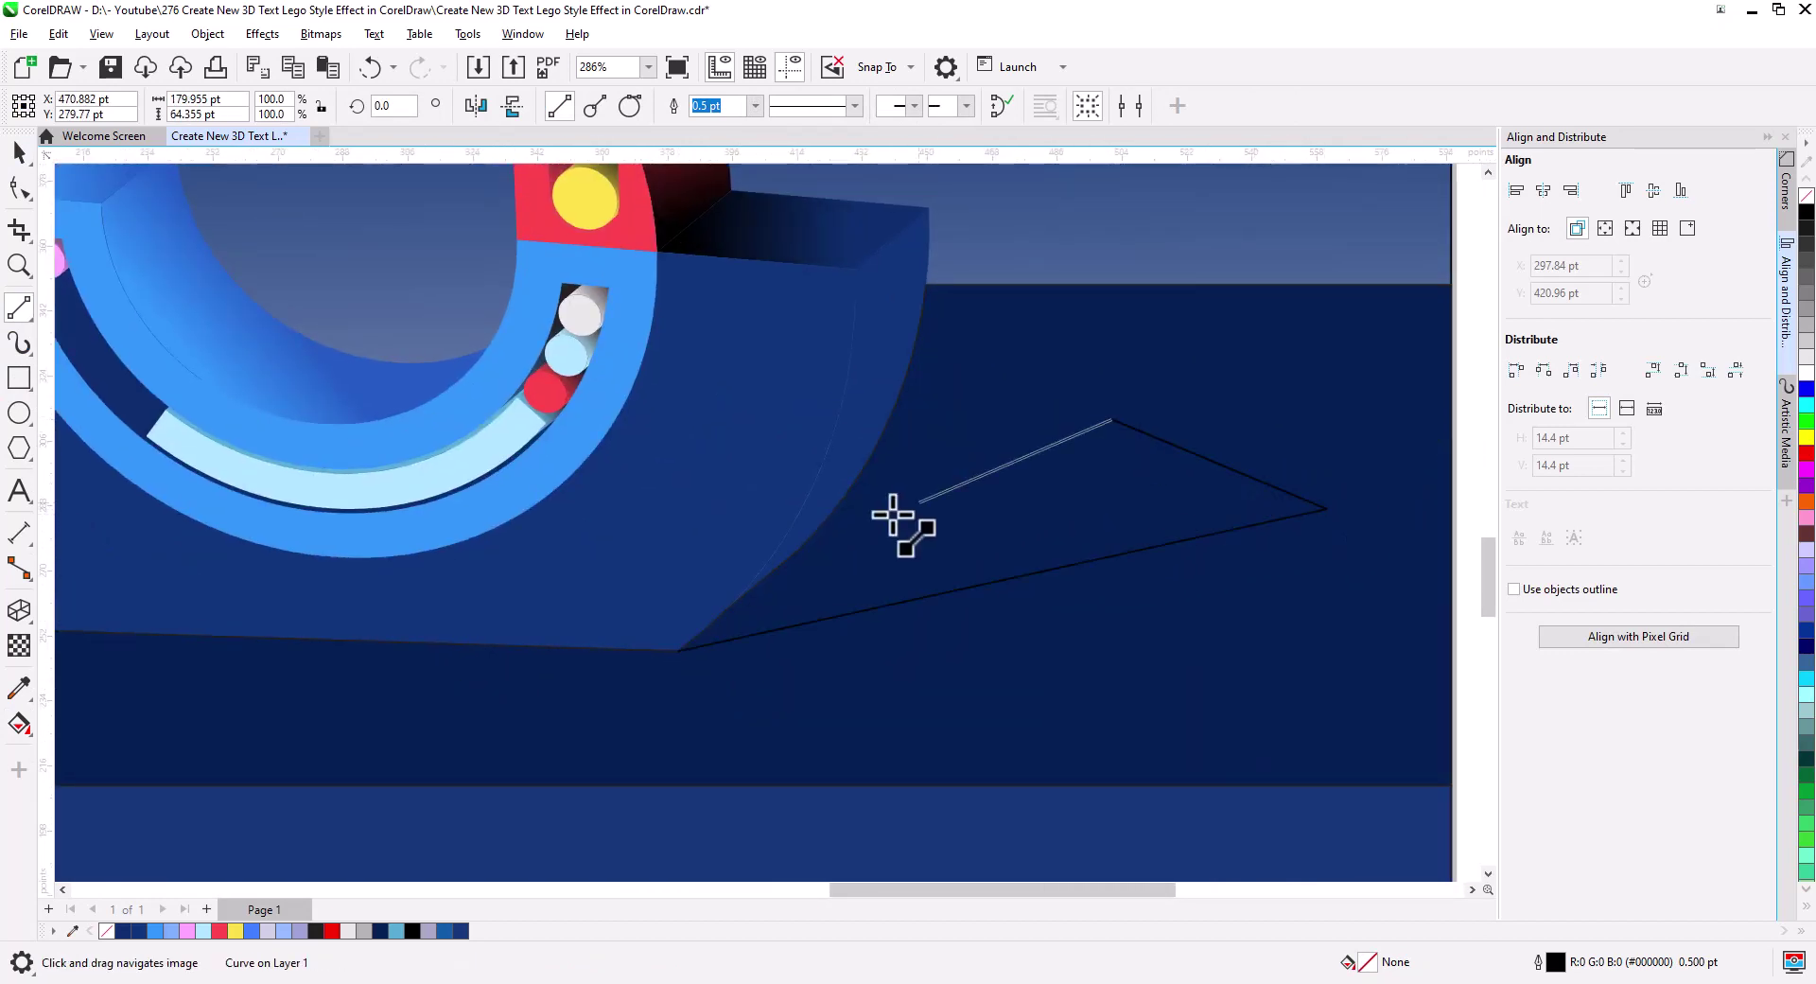
- Fill the shadow shapes lavender, pull the right shadow's corner inward, and make it black
left_click(678, 651)
left_click(19, 724)
left_click(941, 529)
scroll(941, 530, "down", 2)
left_click(616, 635)
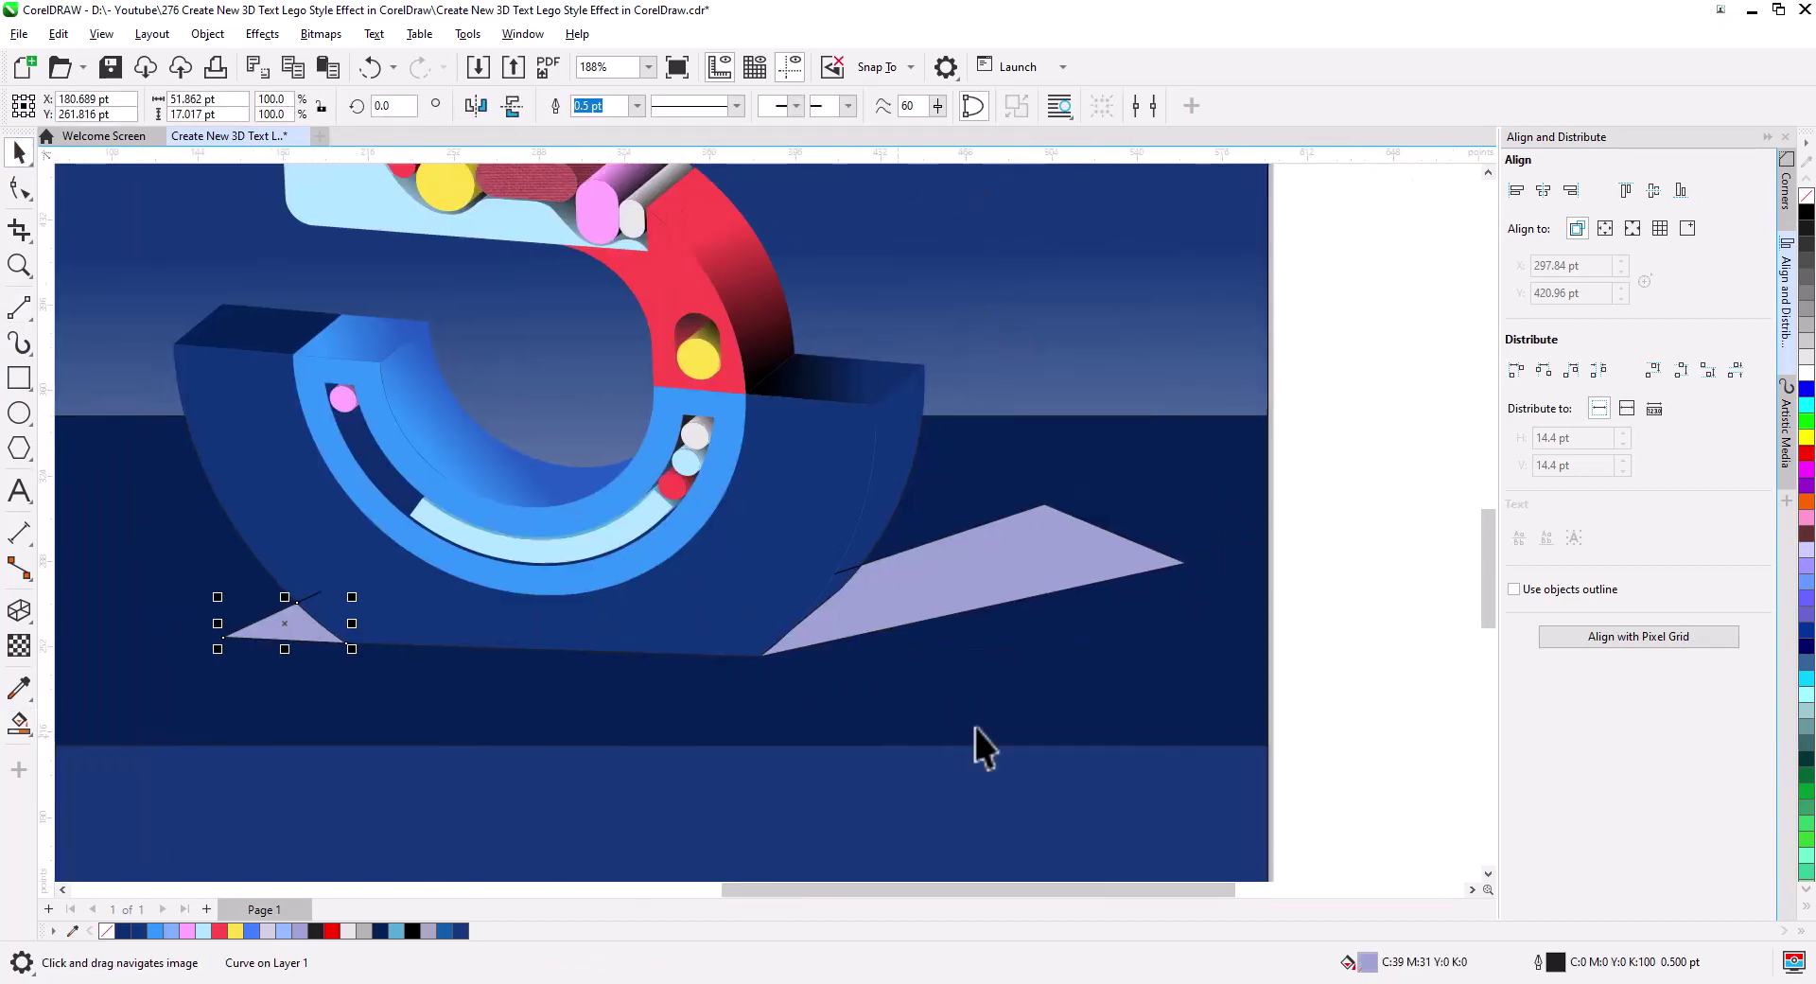
left_click(843, 584)
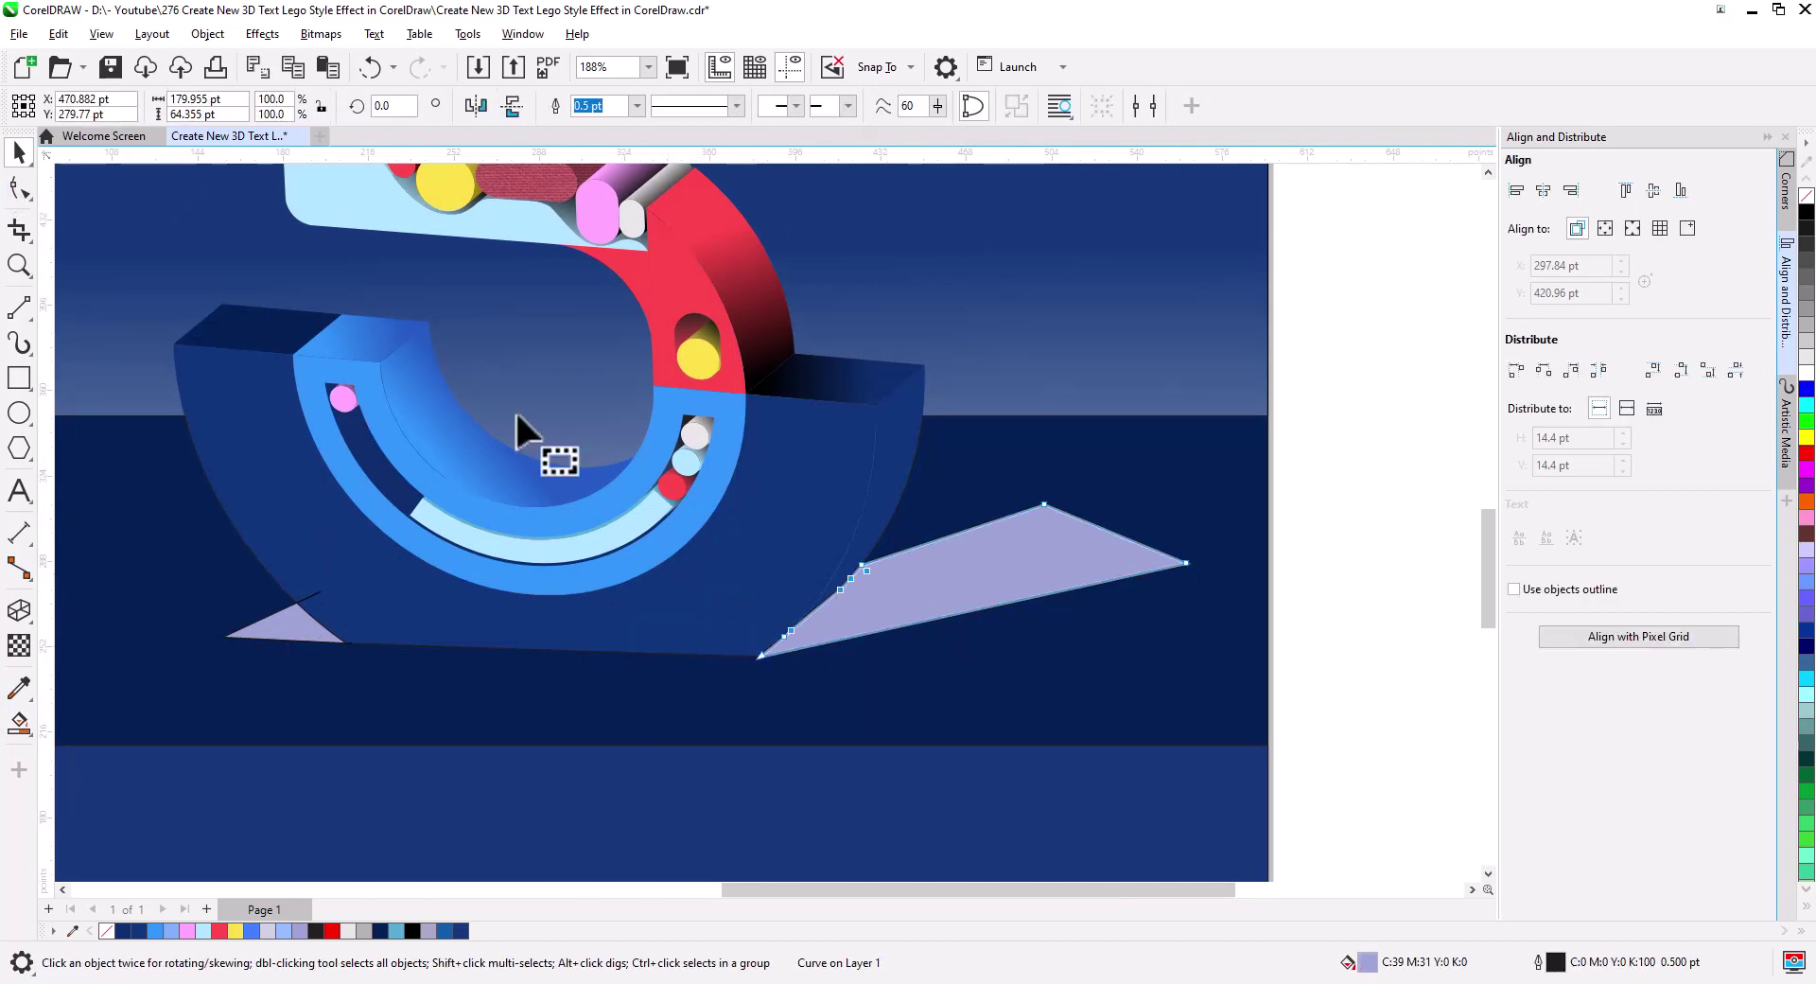
key("F10")
left_click_drag(1186, 562, 1095, 600)
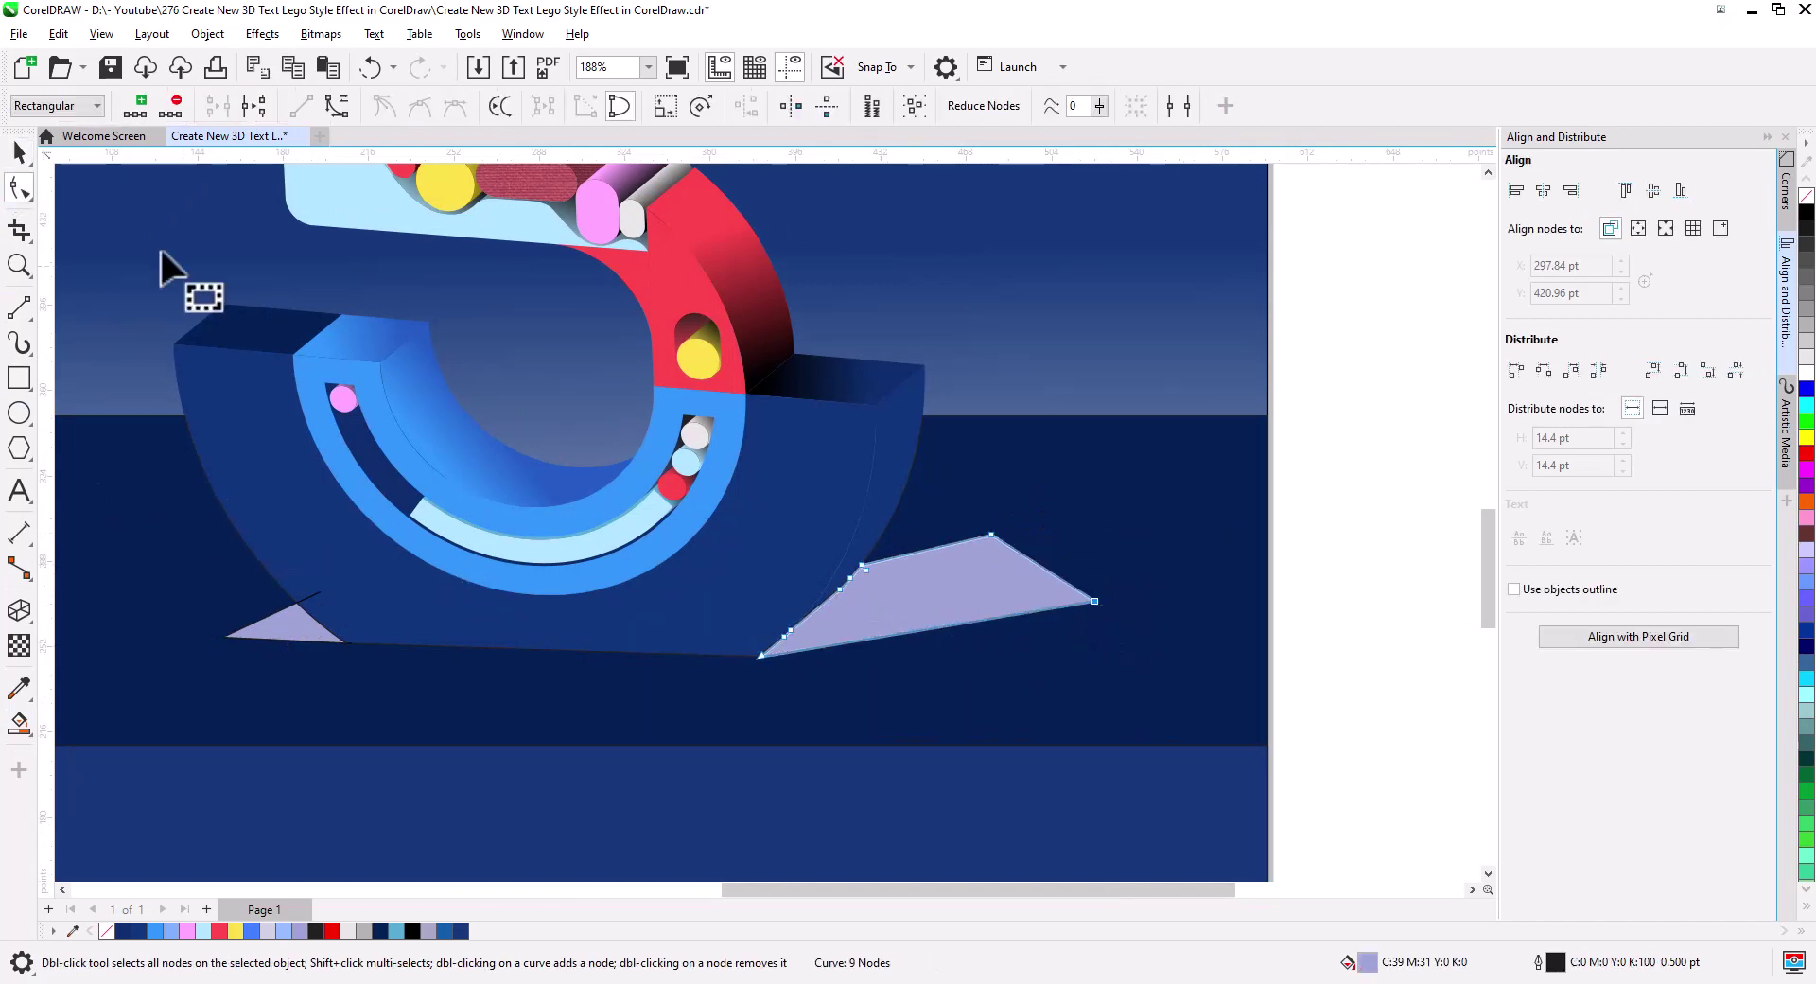
key("space")
left_click(1805, 212)
- Apply a diagonal Motion Blur to the black shadow
left_click(262, 34)
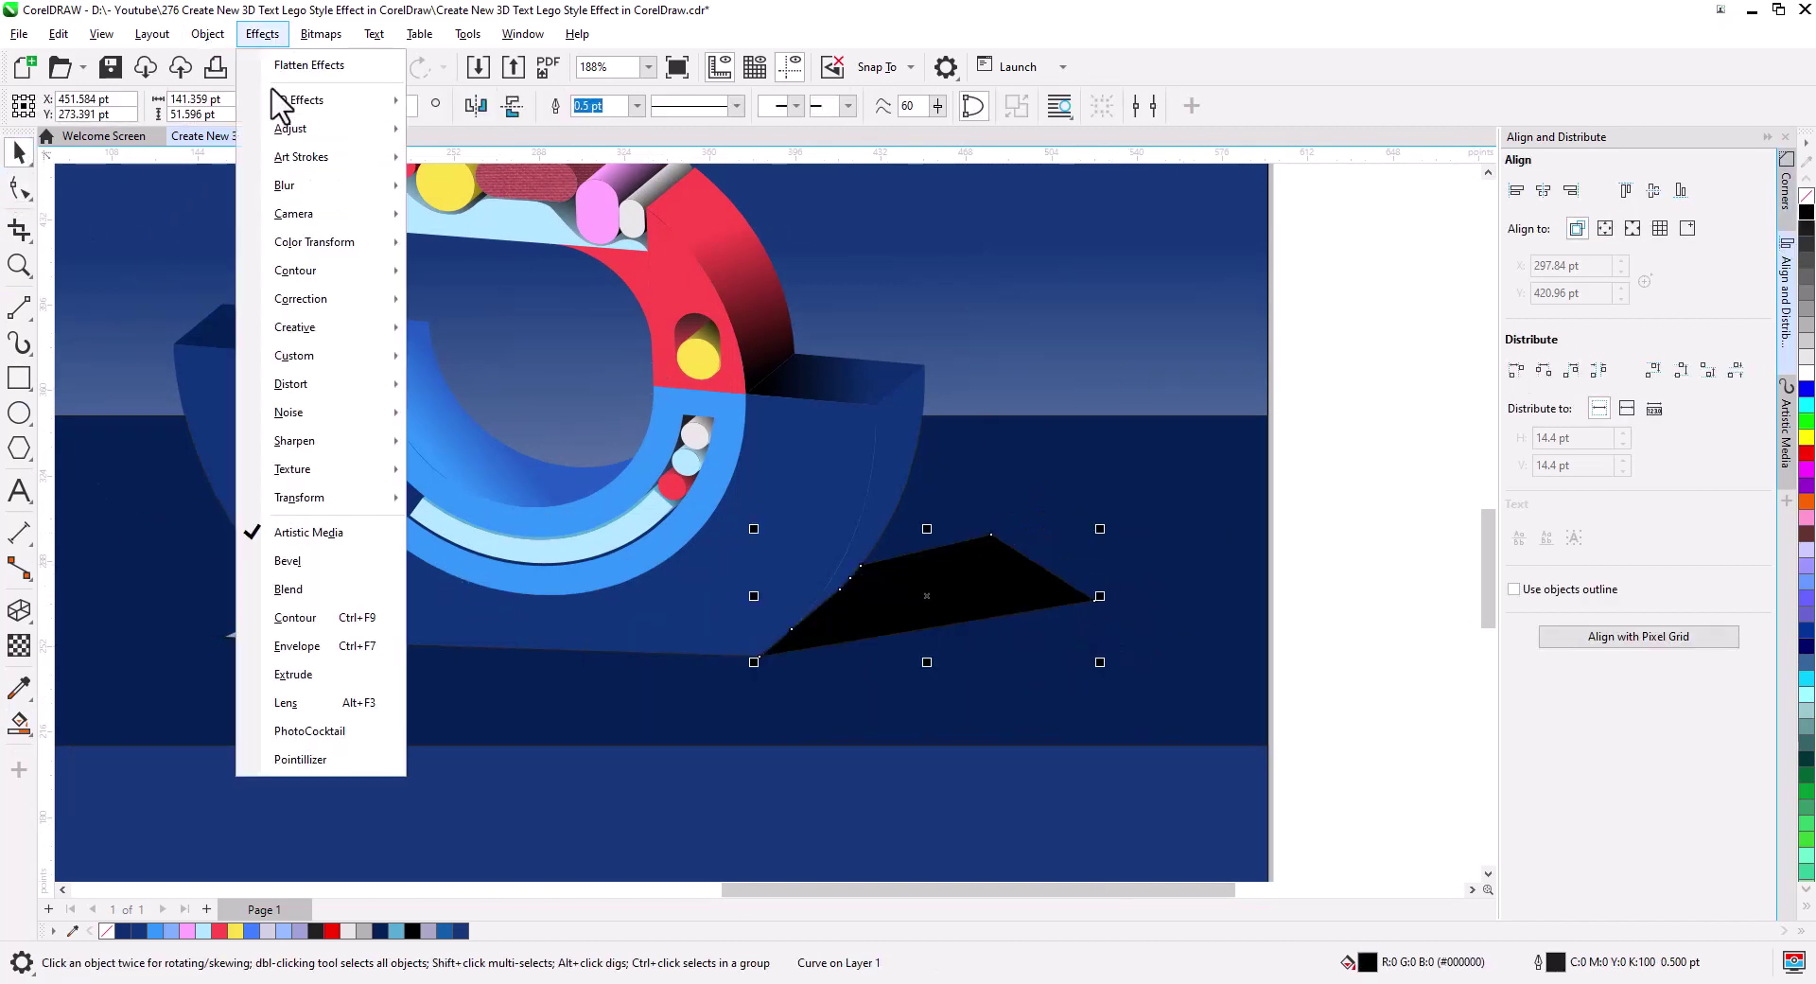
left_click(514, 365)
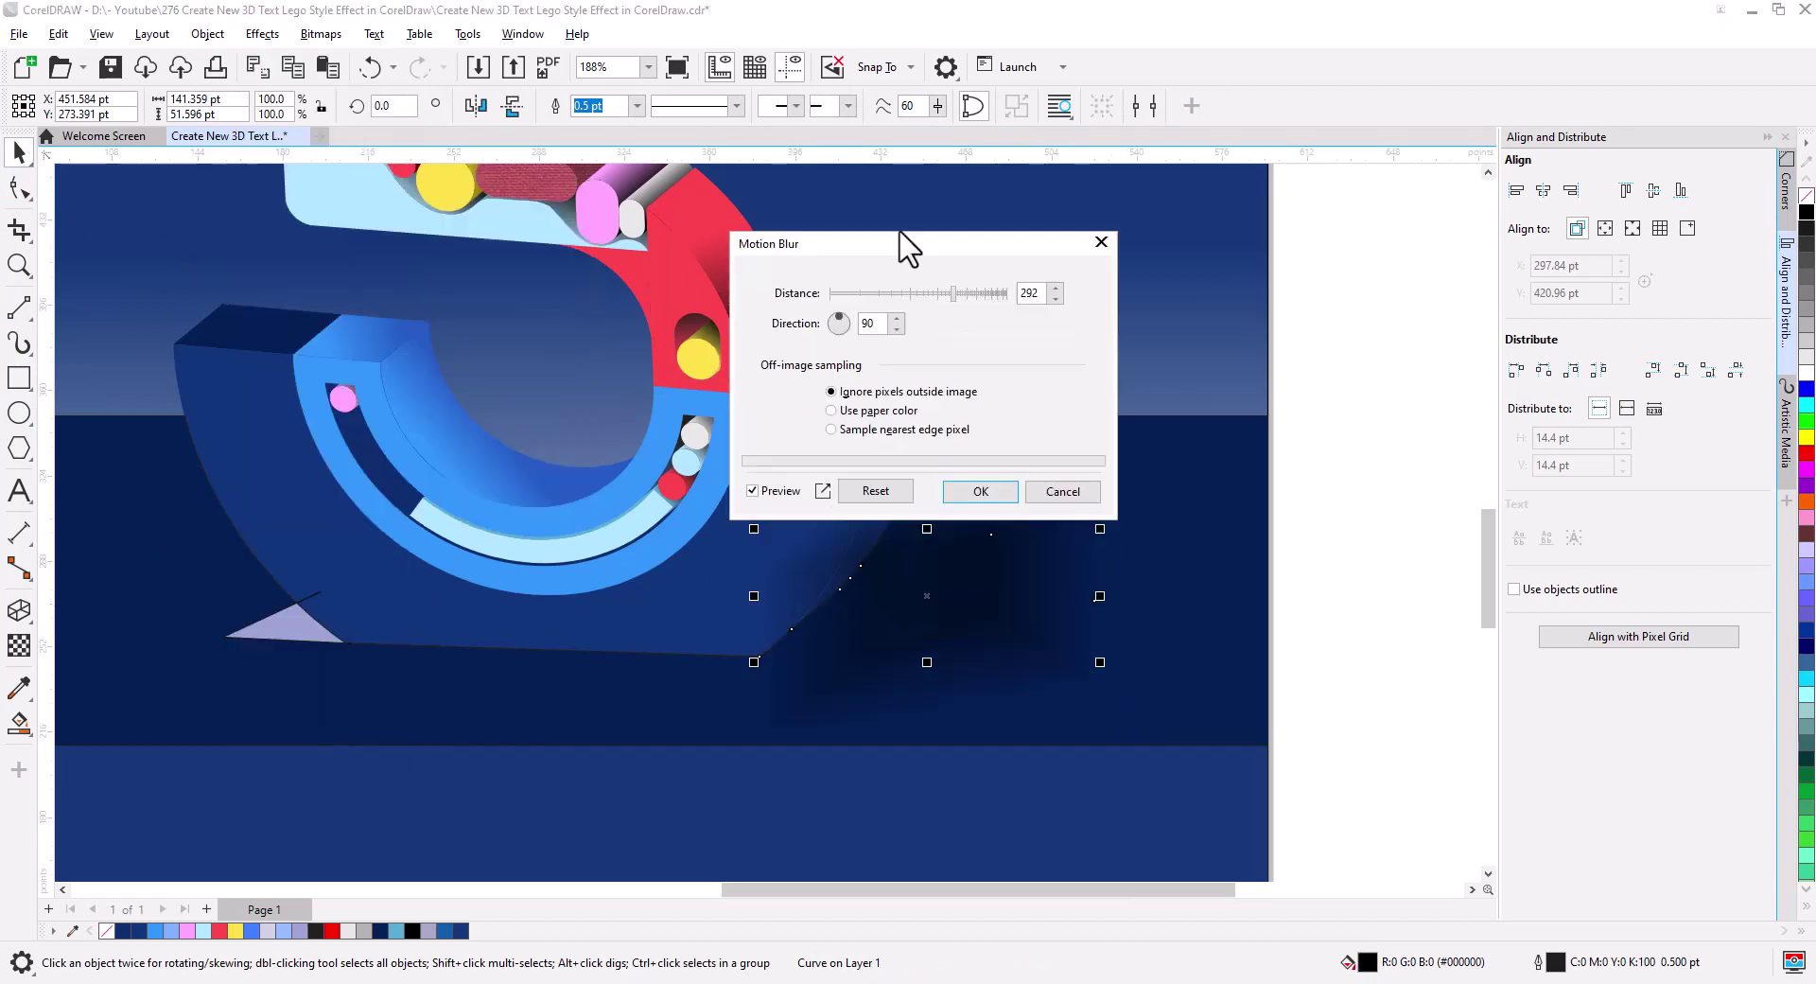
left_click_drag(899, 233, 685, 147)
left_click_drag(634, 237, 642, 233)
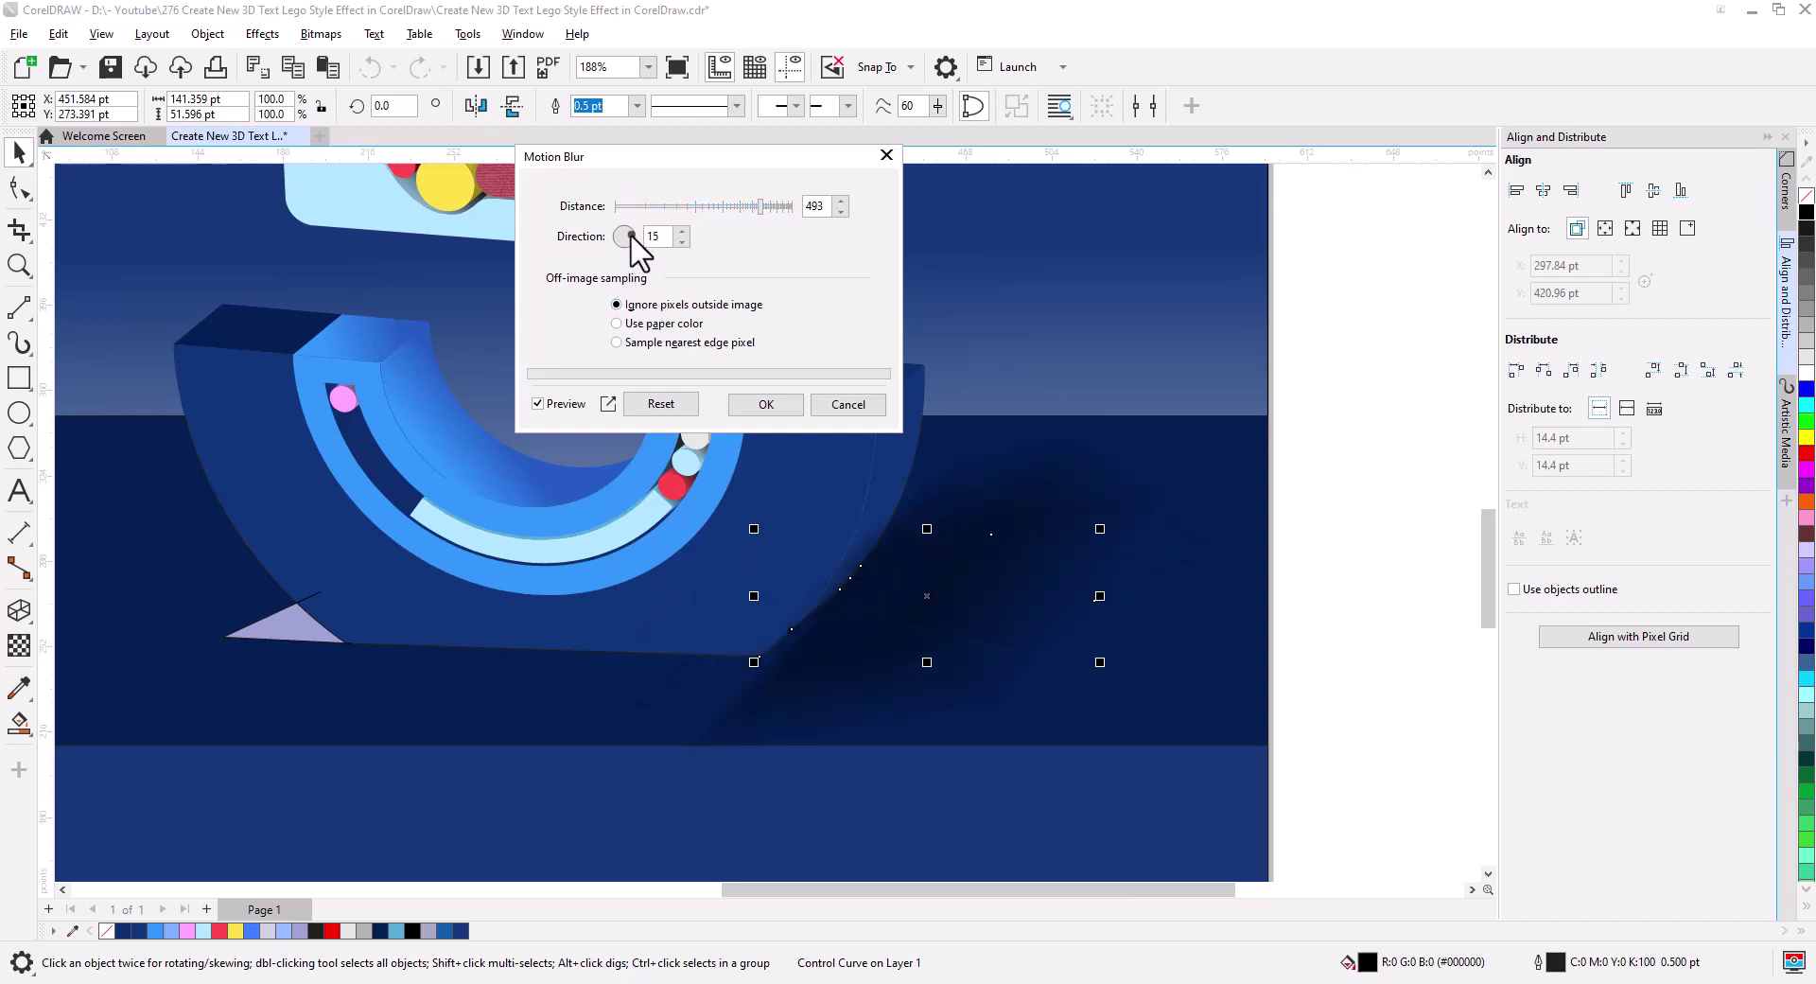
left_click(761, 404)
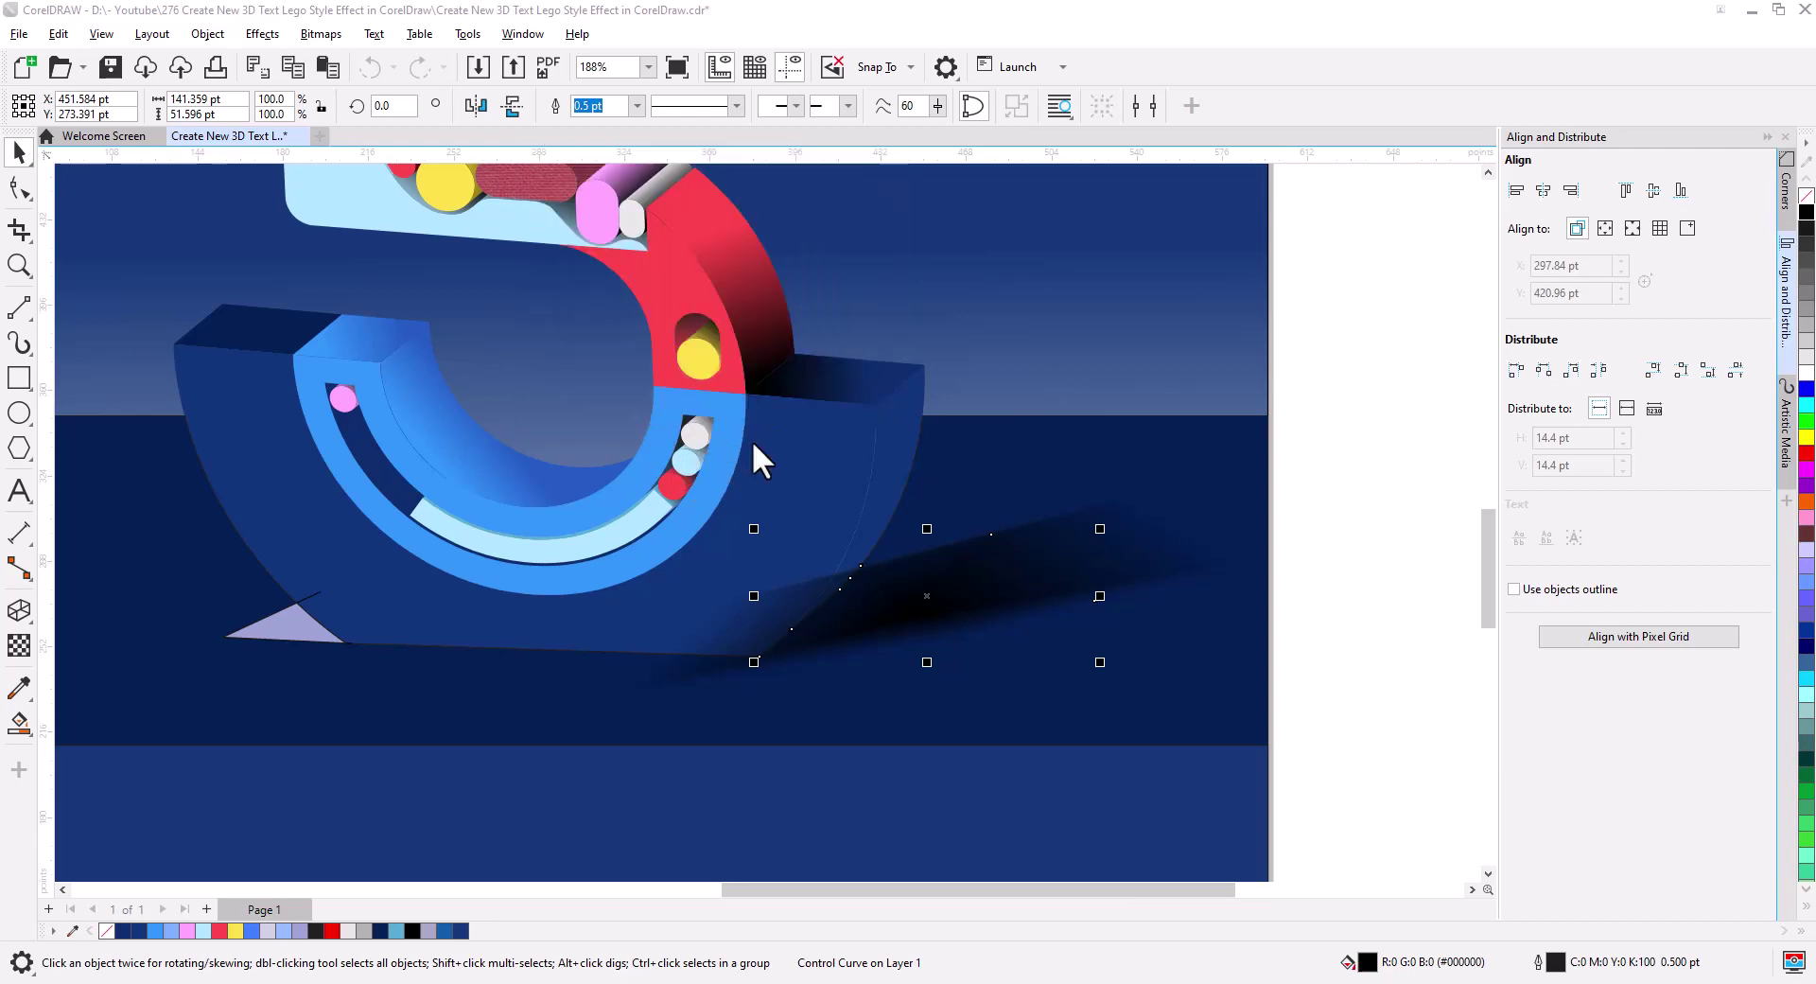
- Rotate the blurred shadow to trail along the floor and nudge it into place
left_click(858, 623)
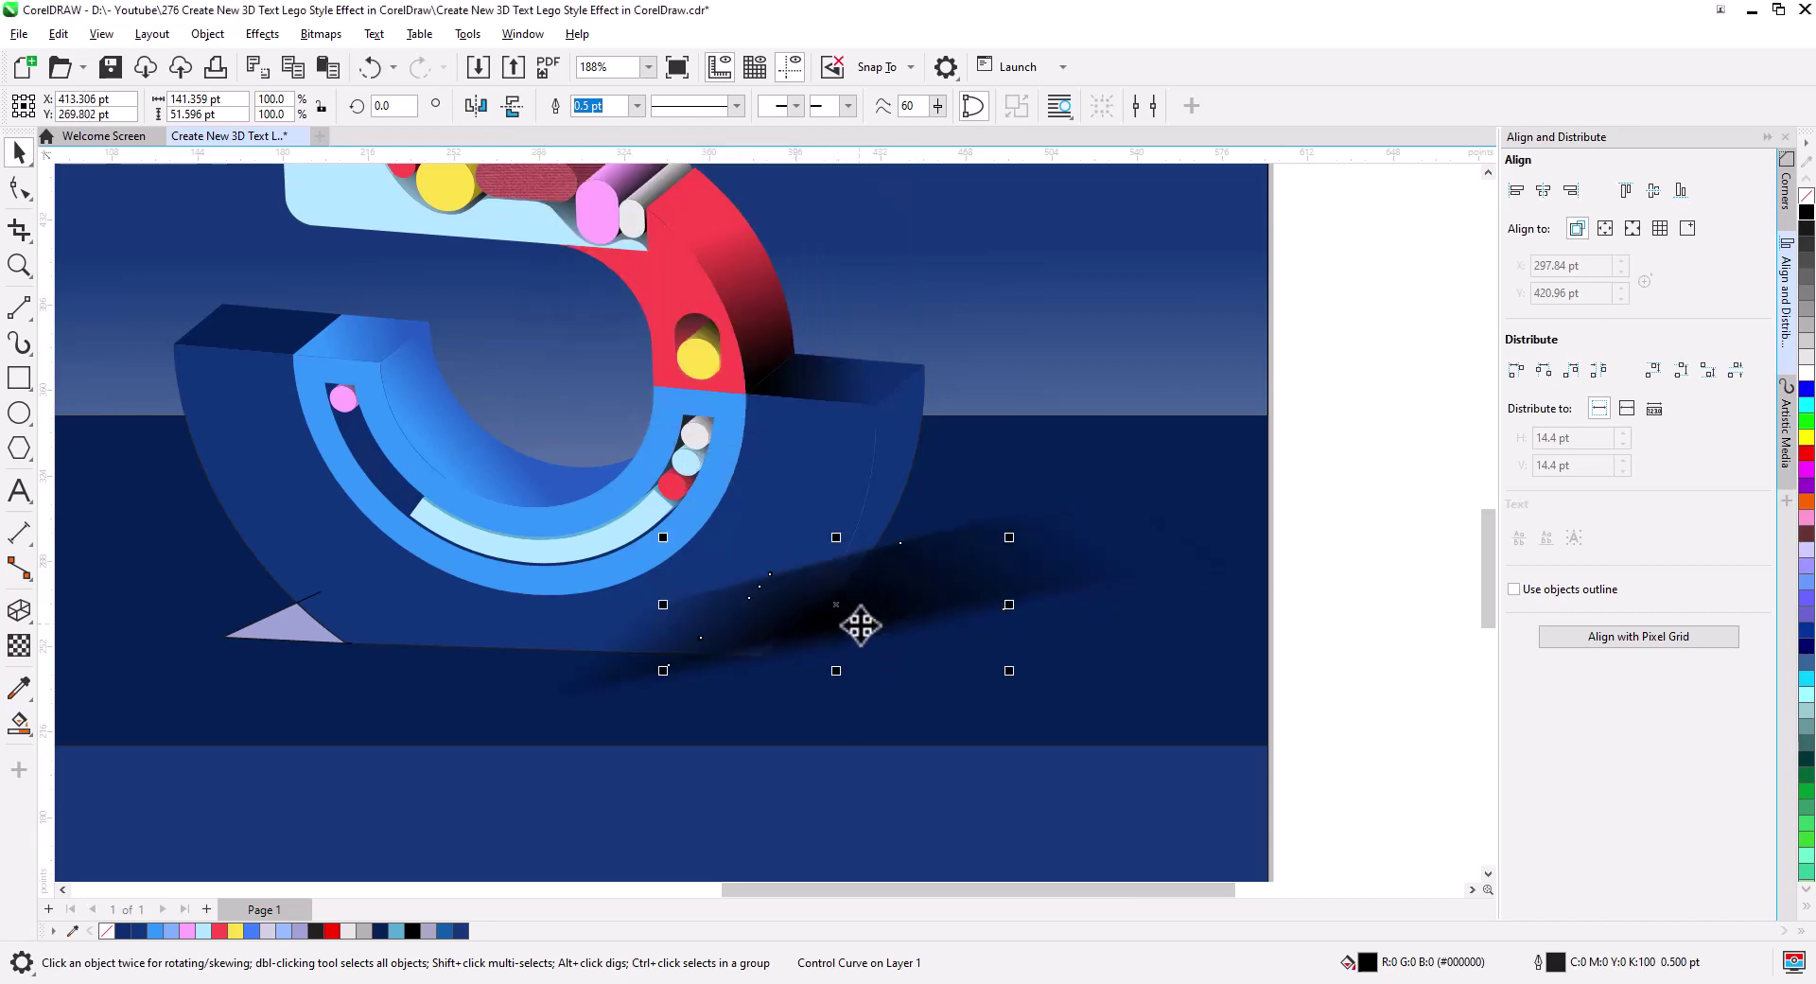
left_click(860, 624)
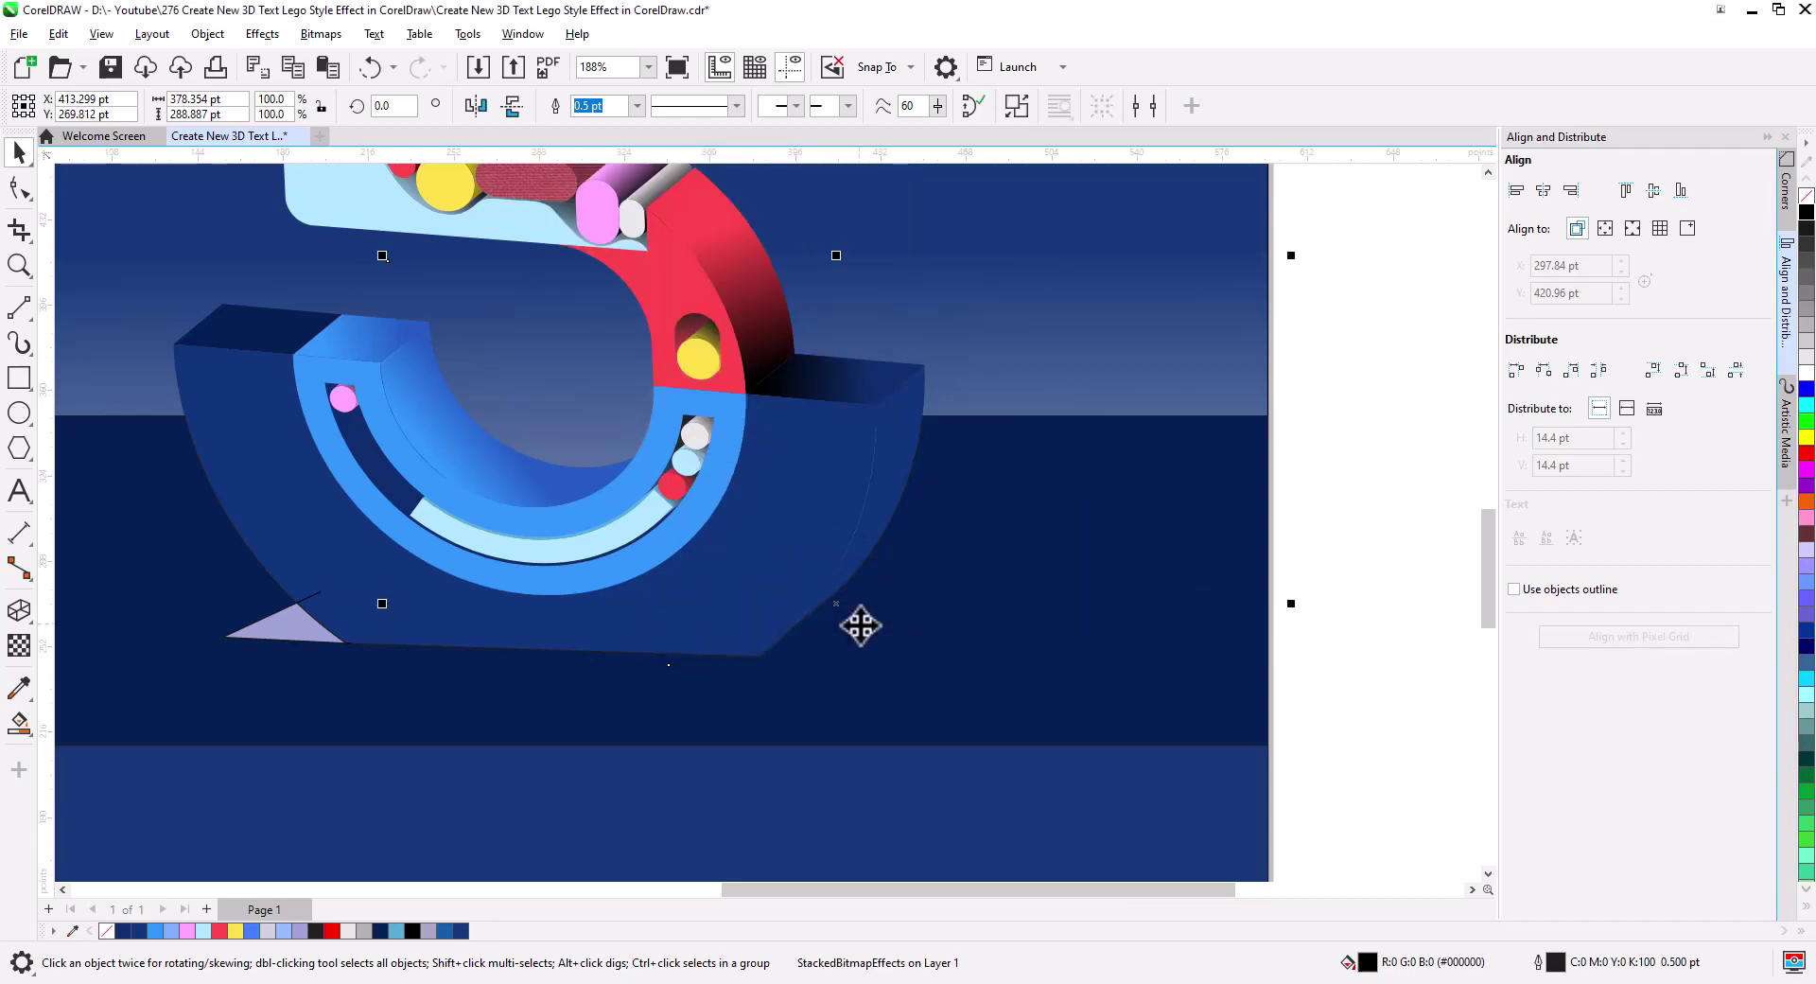
key("Escape")
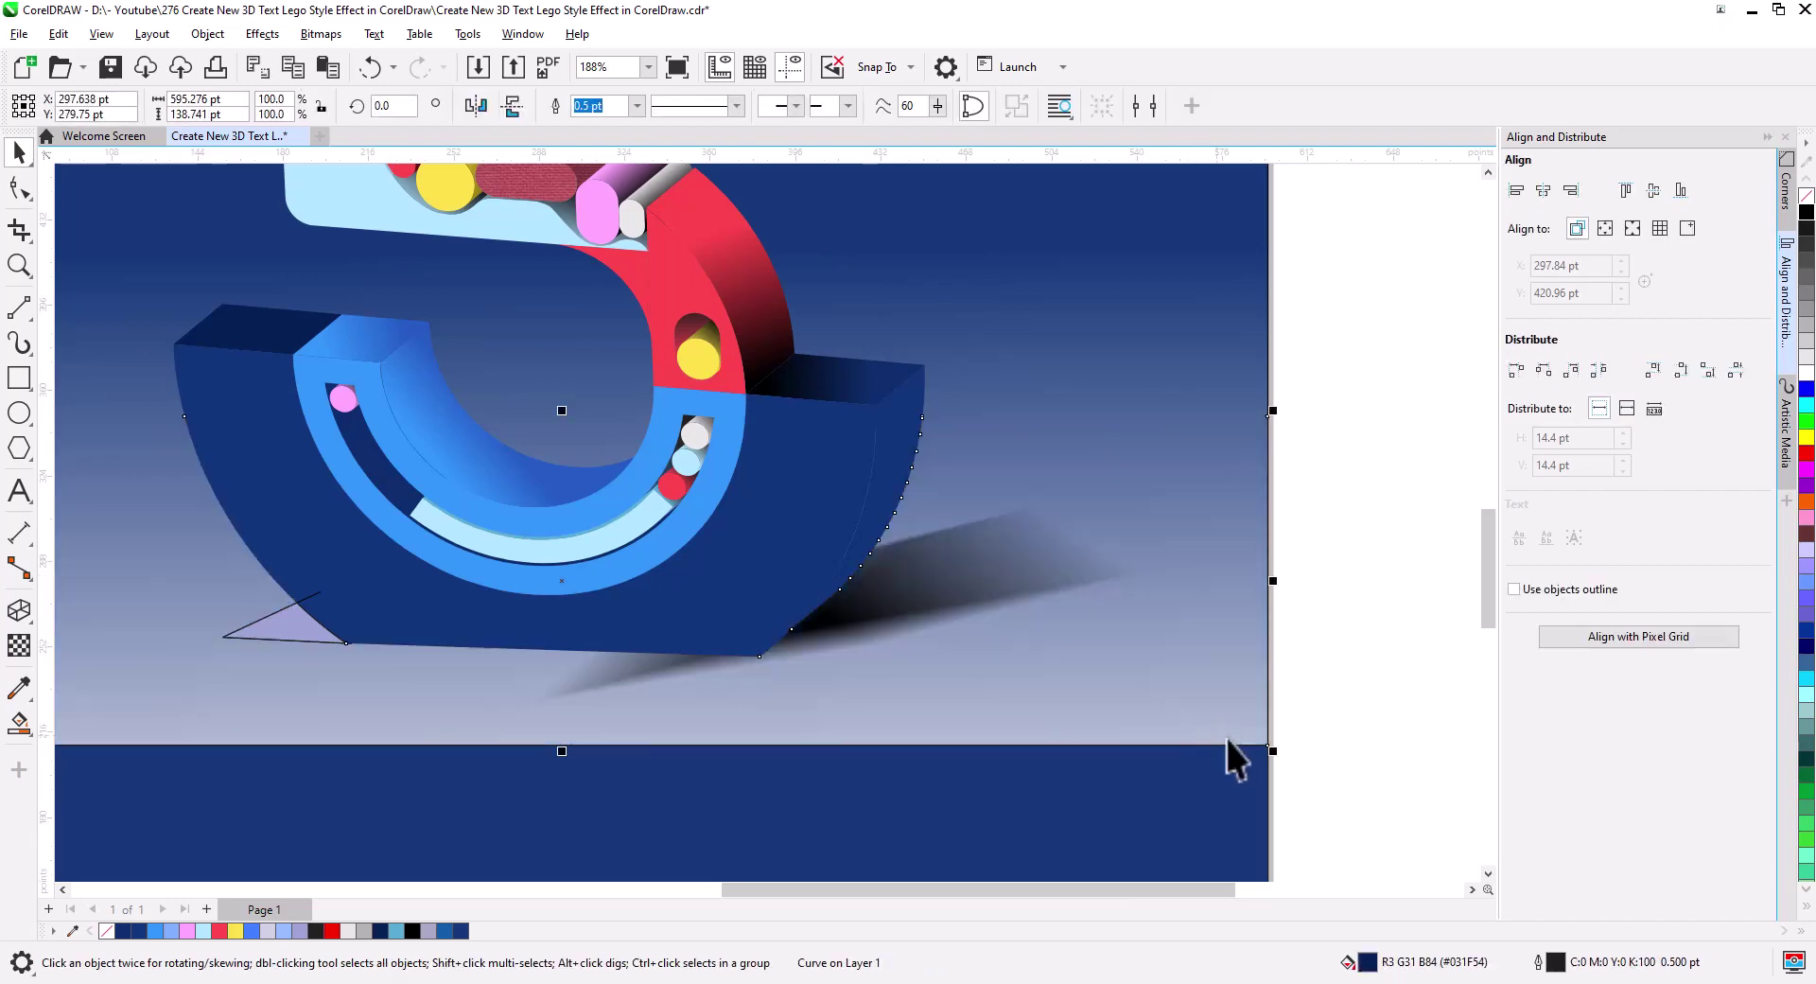
left_click(1221, 581)
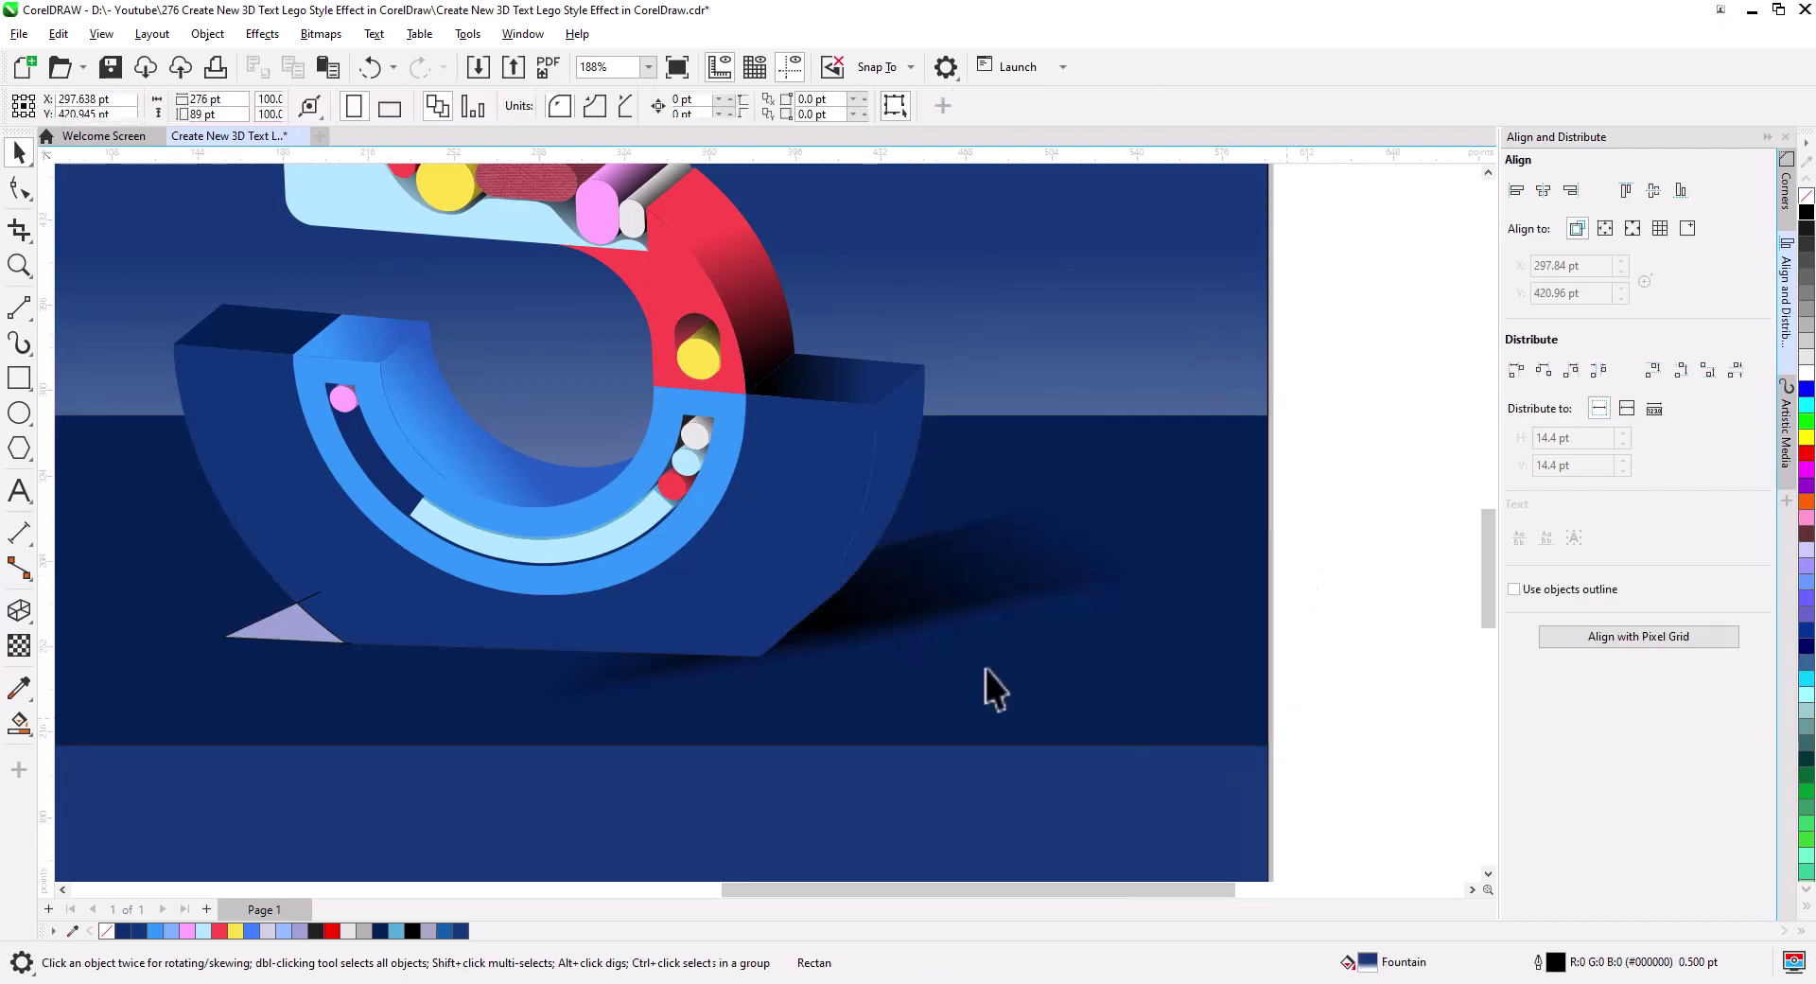
left_click(908, 639)
left_click(865, 593)
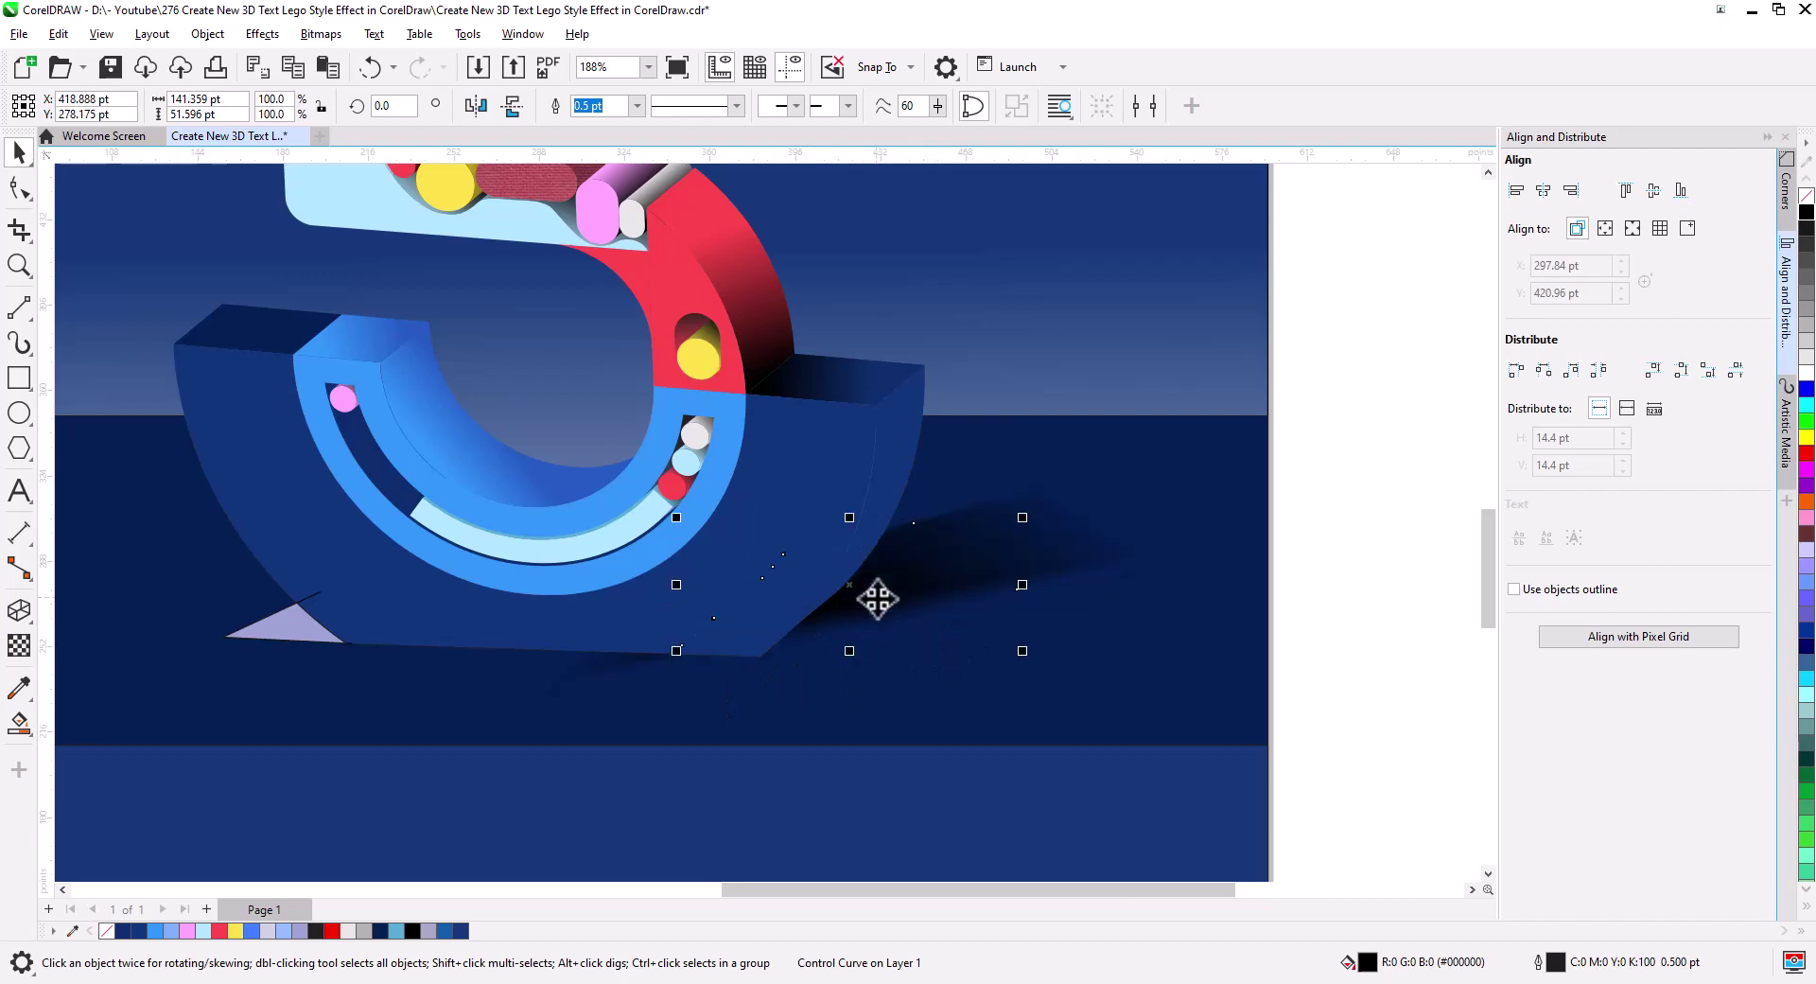
left_click_drag(1010, 667, 1004, 690)
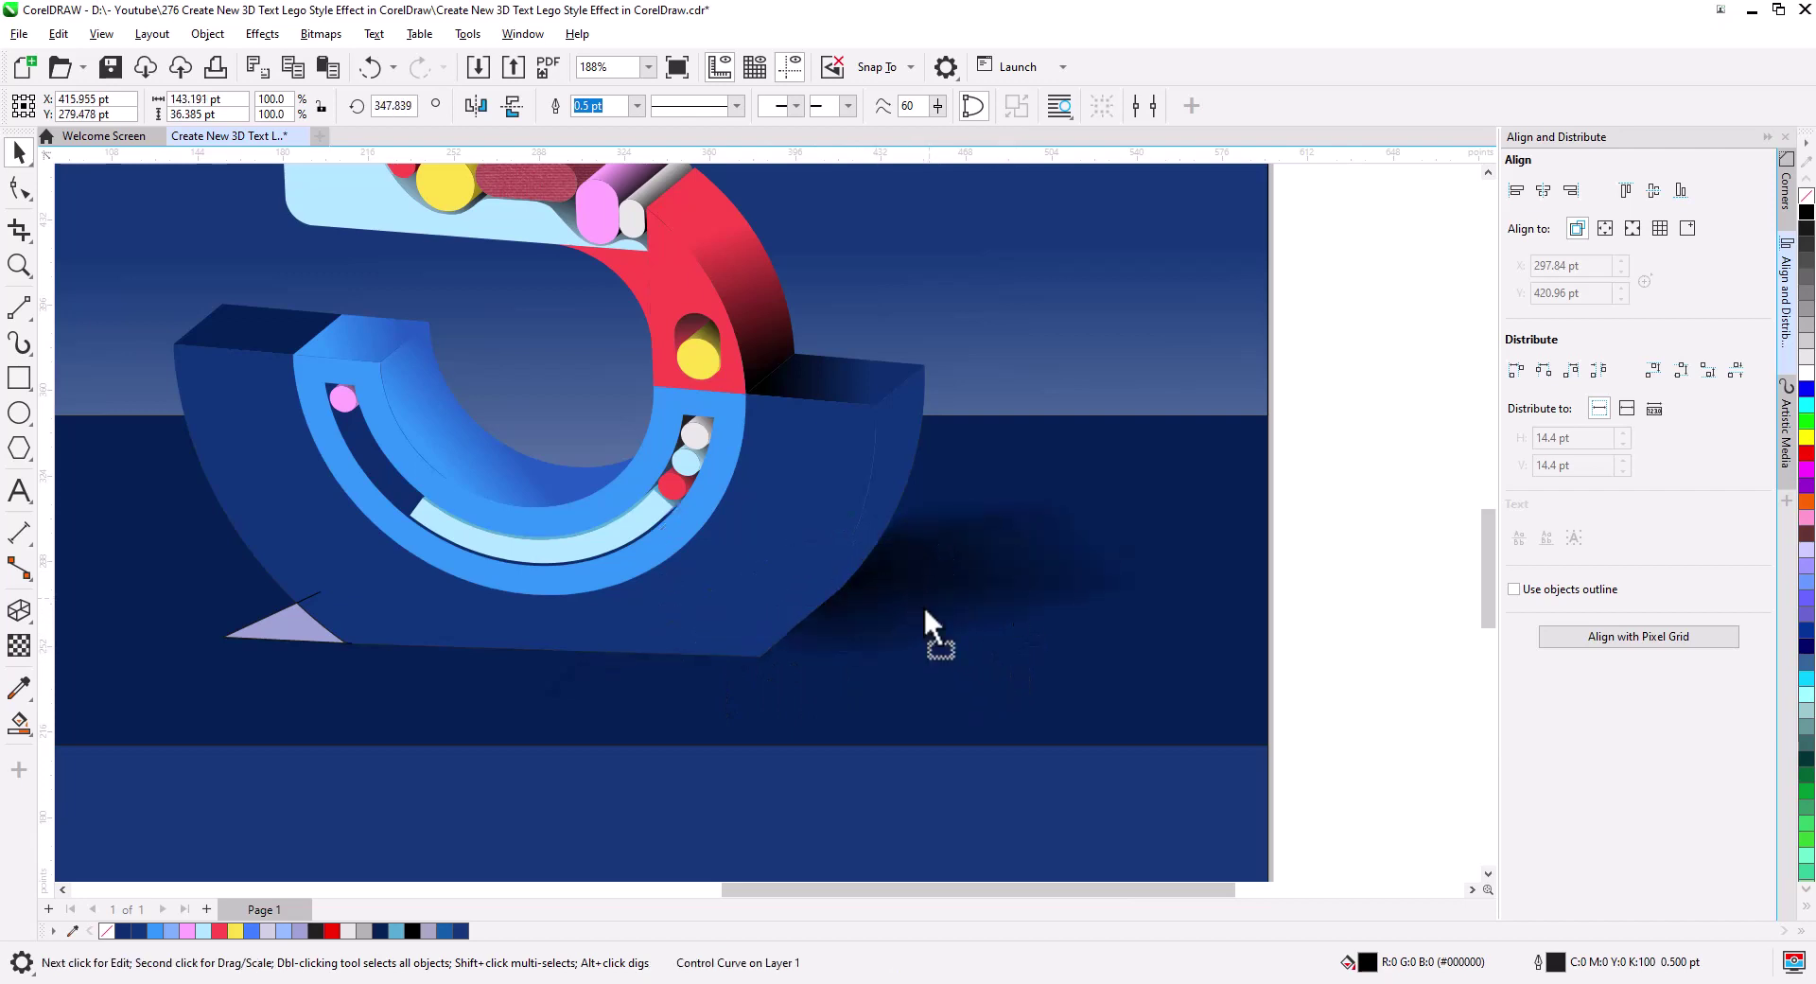
mouse_move(925, 611)
left_mouse_down()
mouse_move(906, 616)
mouse_move(917, 637)
left_mouse_up()
left_click(1303, 648)
scroll(645, 724, "down", 3)
- Fill the small lavender triangle black and apply a Gaussian Blur to it
scroll(724, 656, "left", 5)
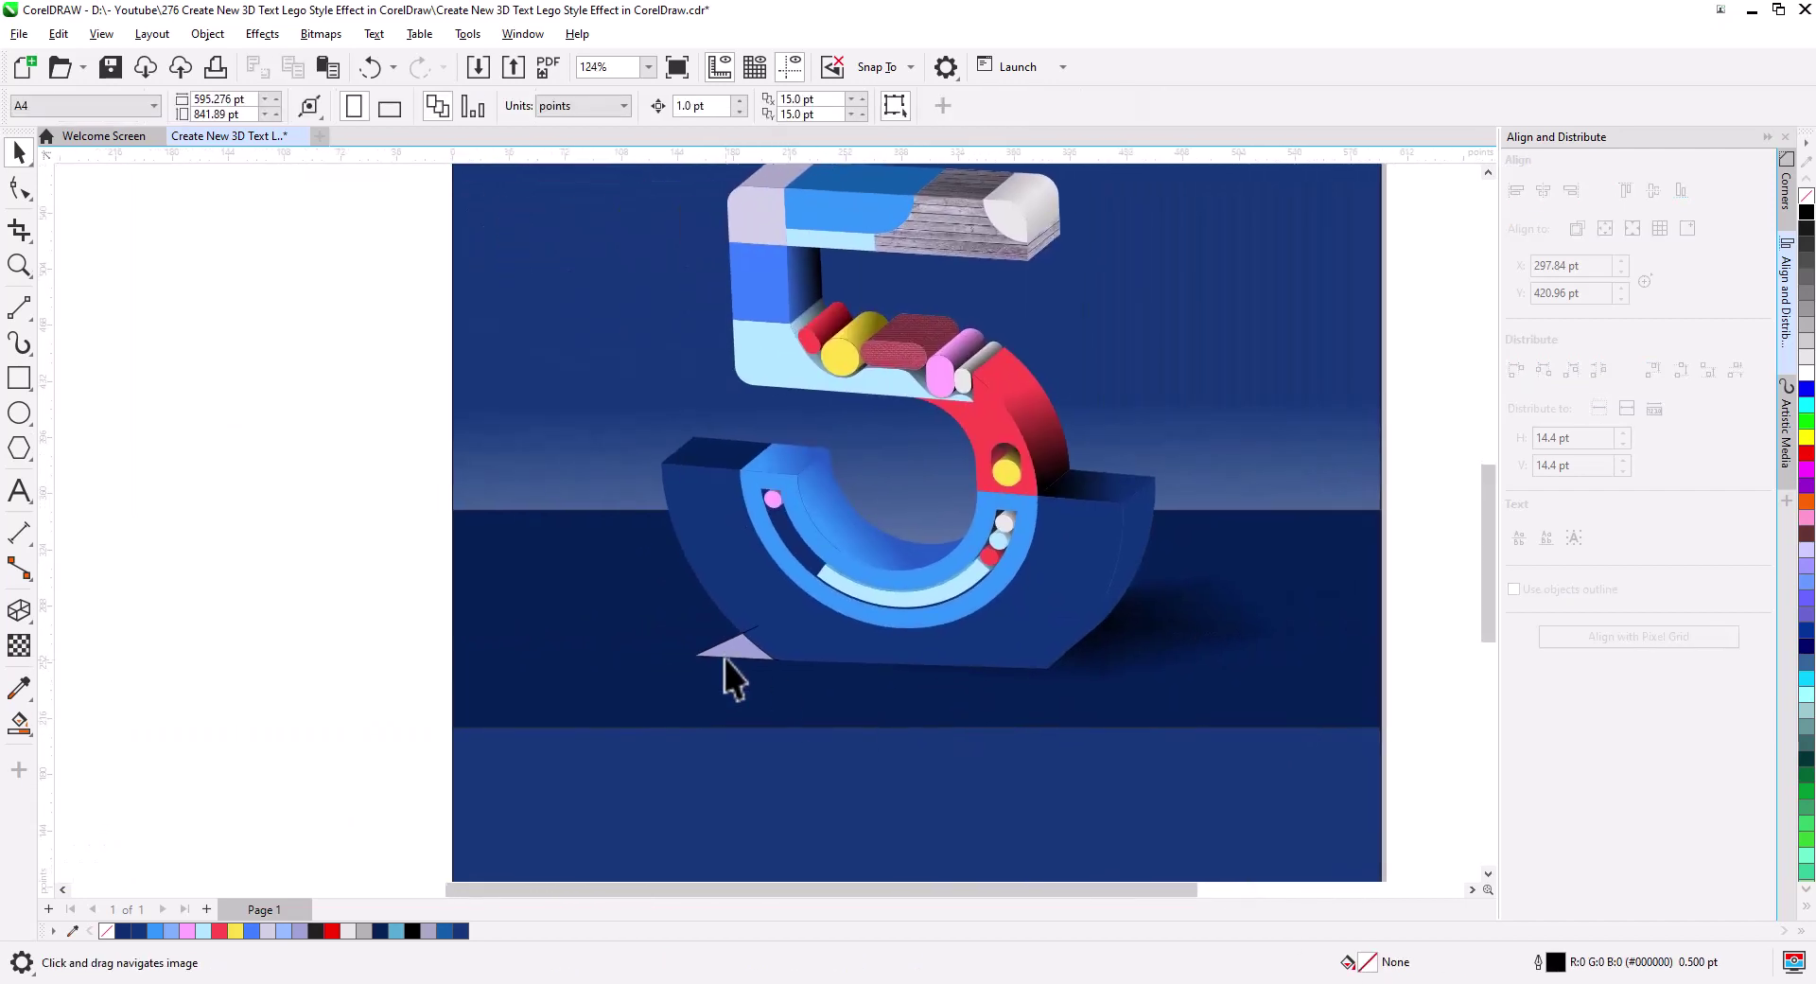
left_click(726, 655)
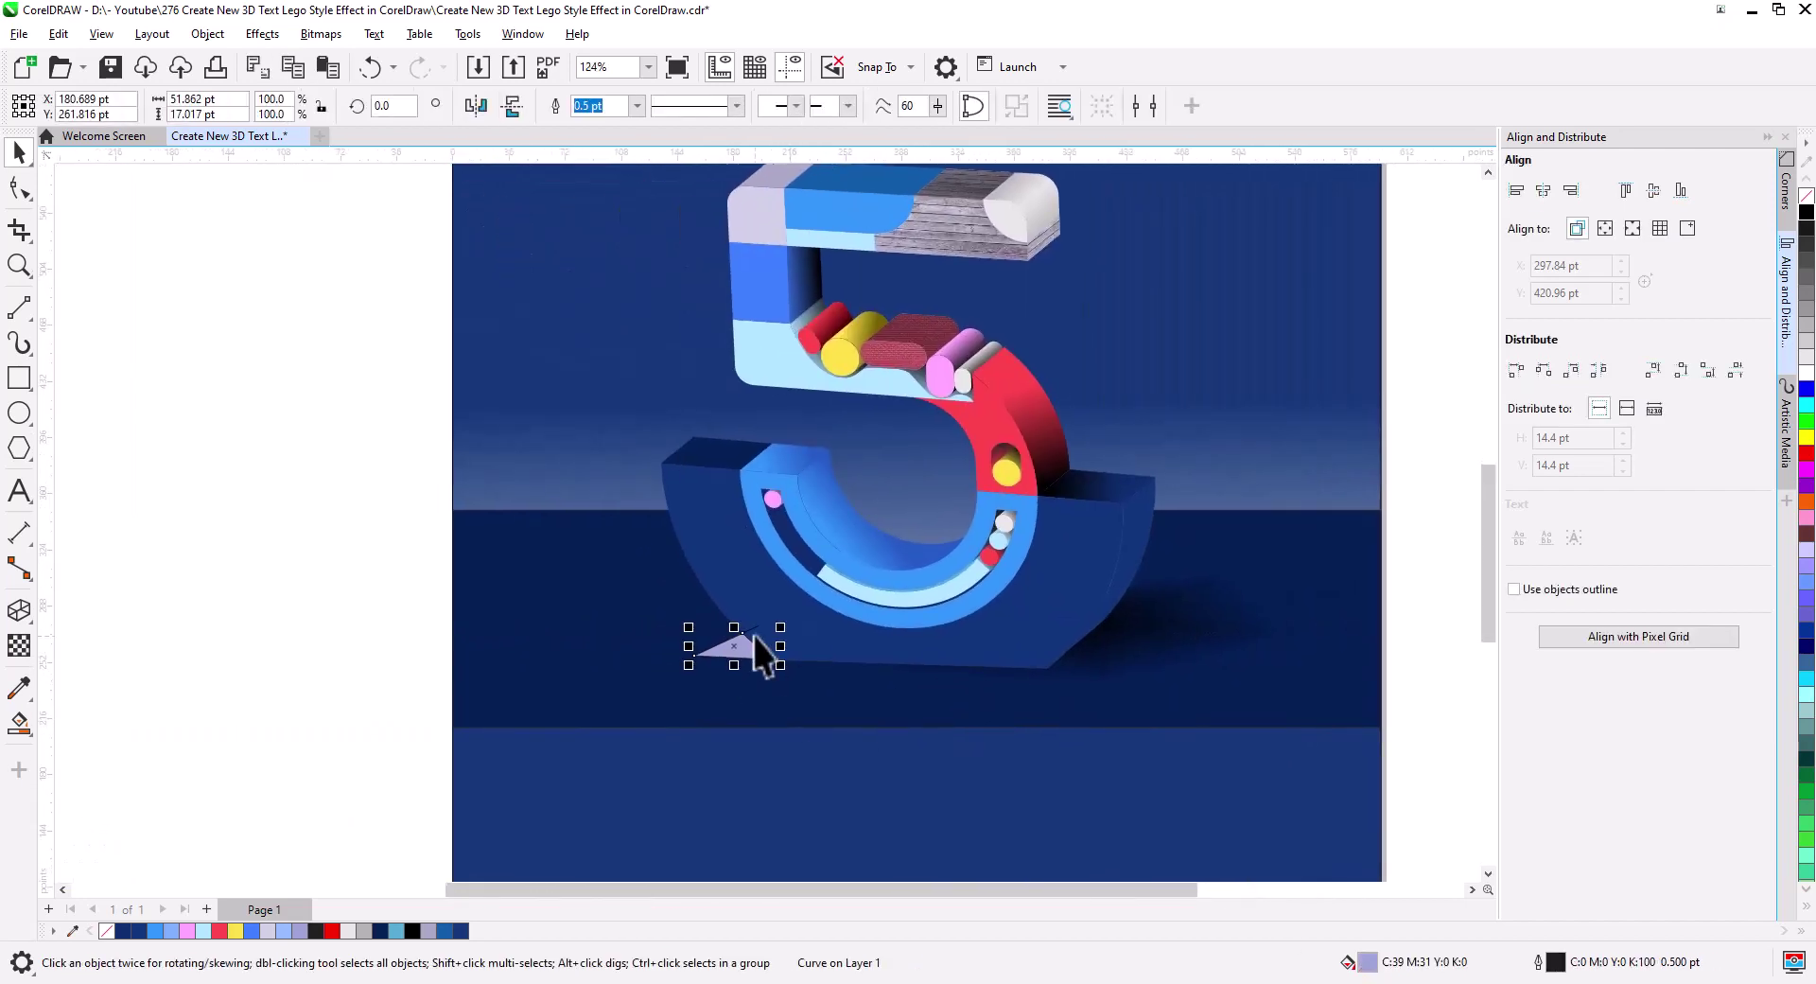
left_click(1805, 211)
left_click(262, 35)
mouse_move(284, 185)
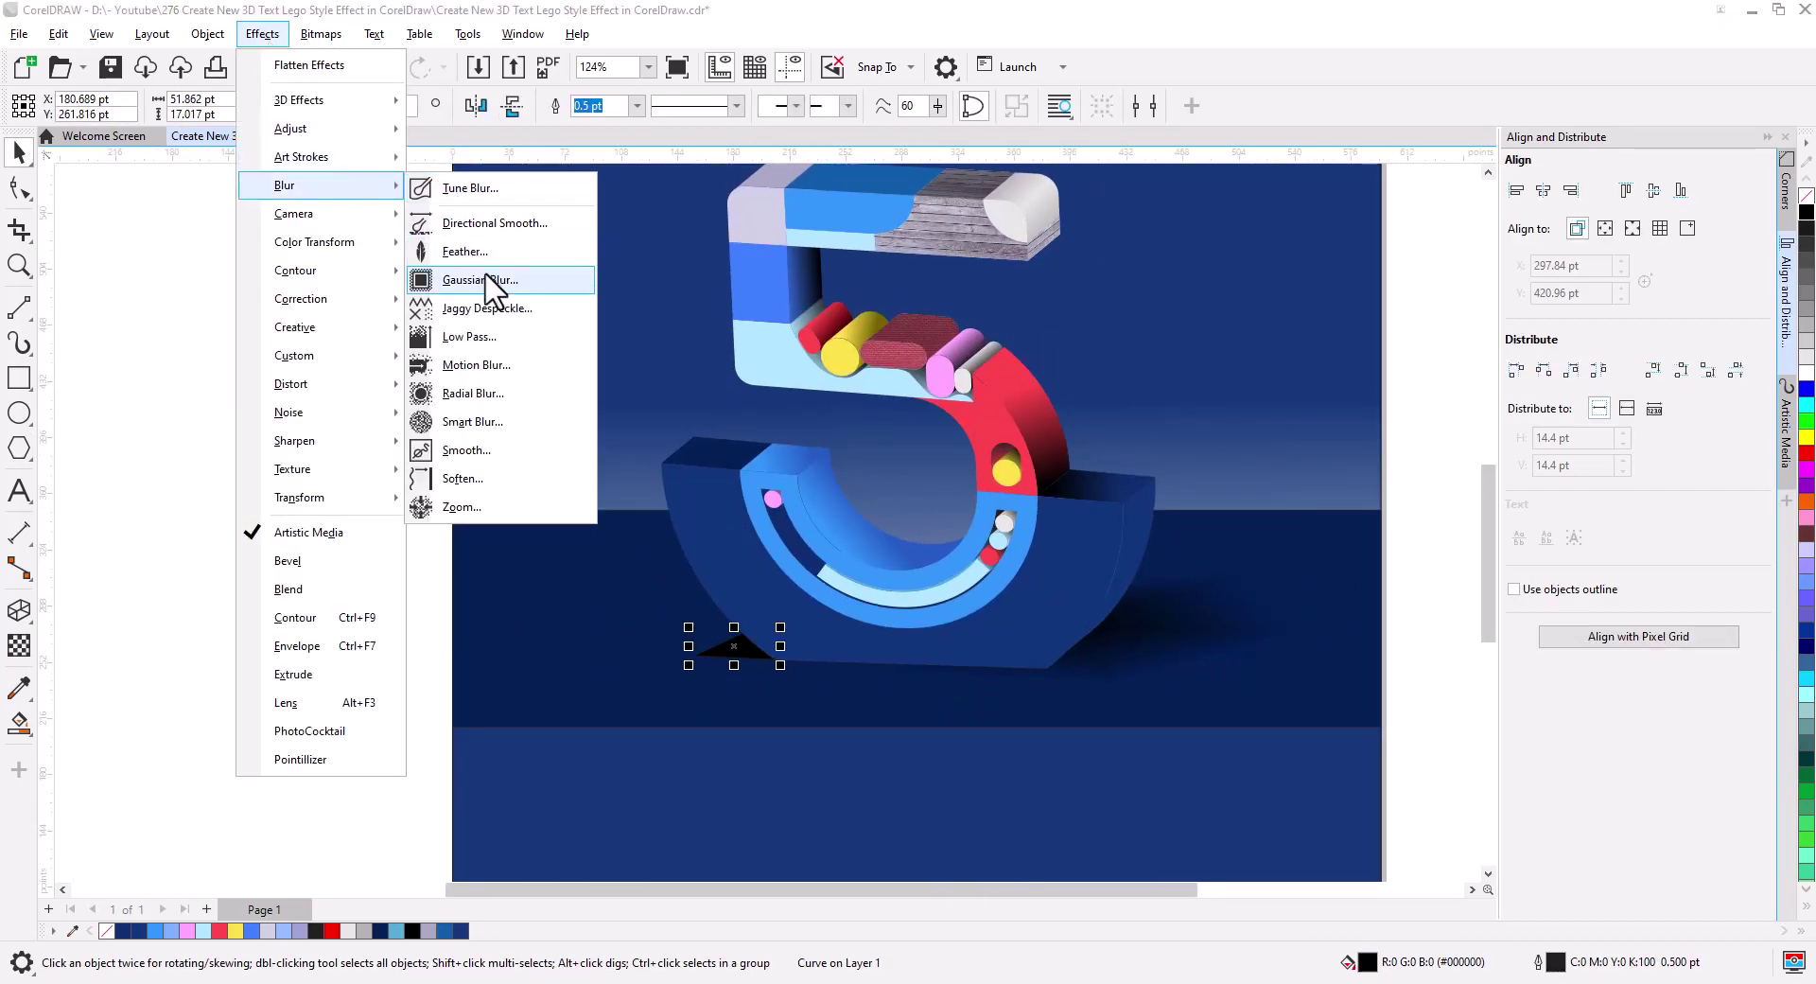
left_click(492, 267)
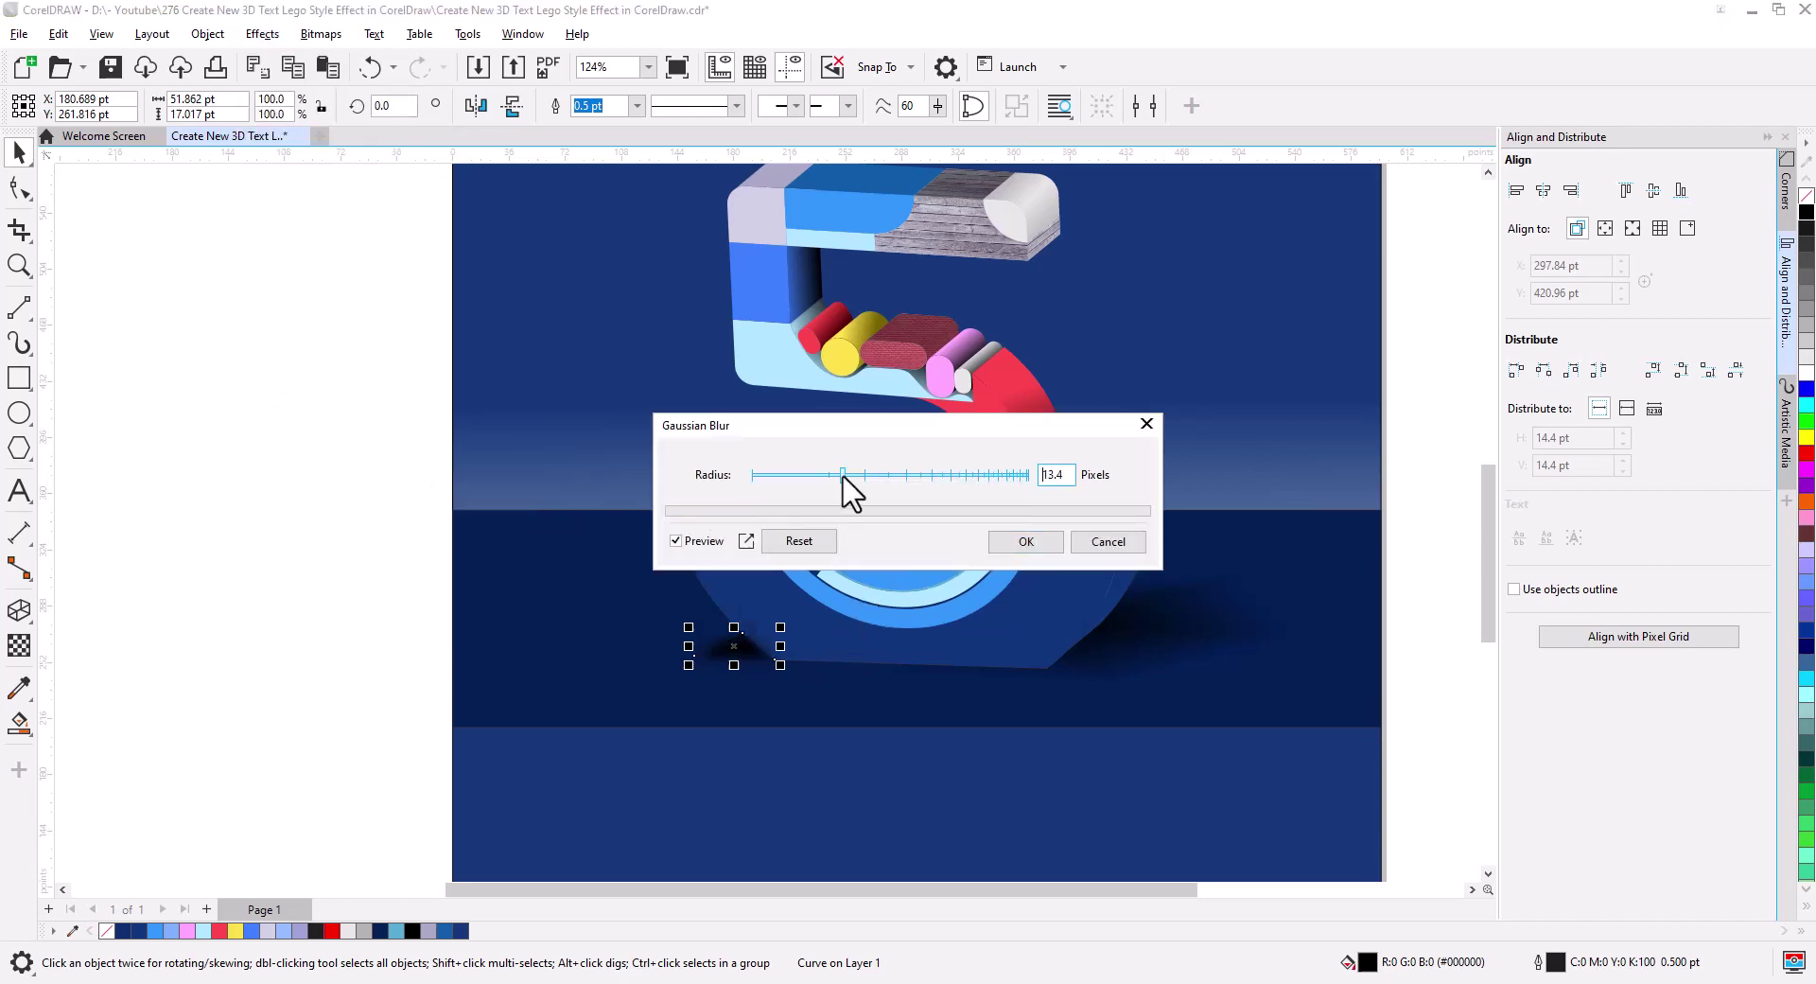
left_click(1016, 541)
- Try the Transparency tool on the triangle, then reframe the view on the 5
left_click(18, 645)
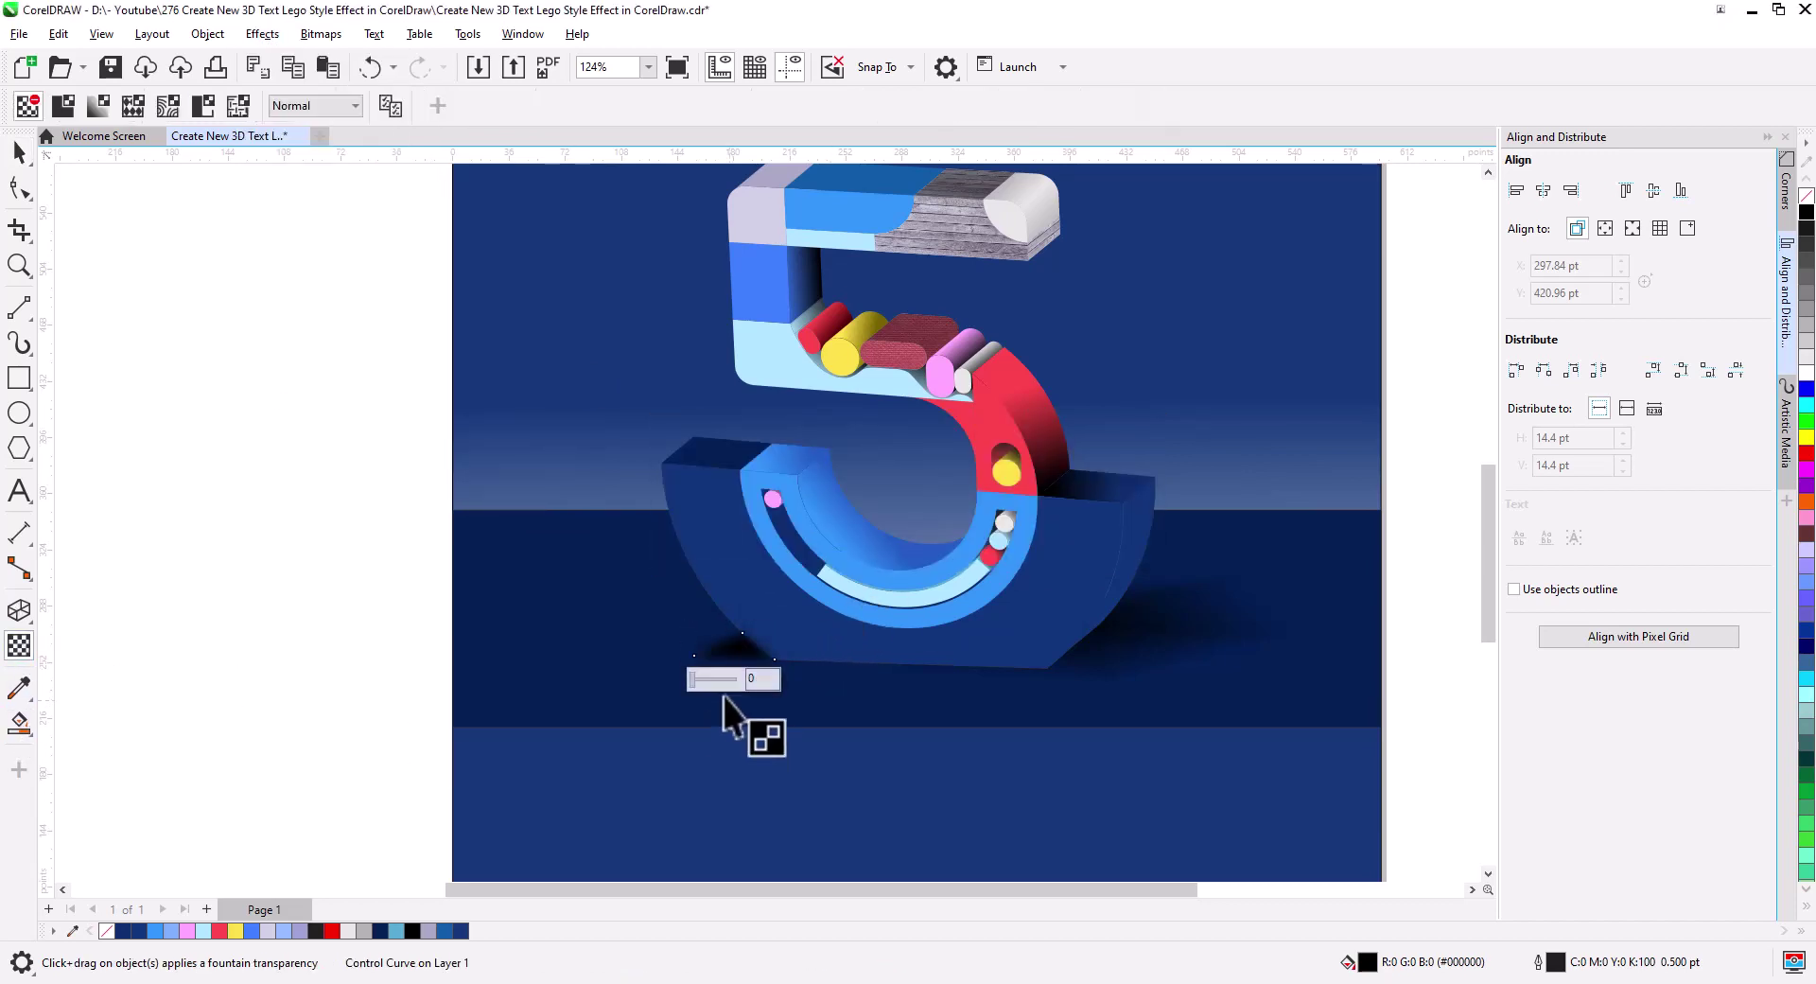
left_click(19, 151)
scroll(991, 734, "down", 2)
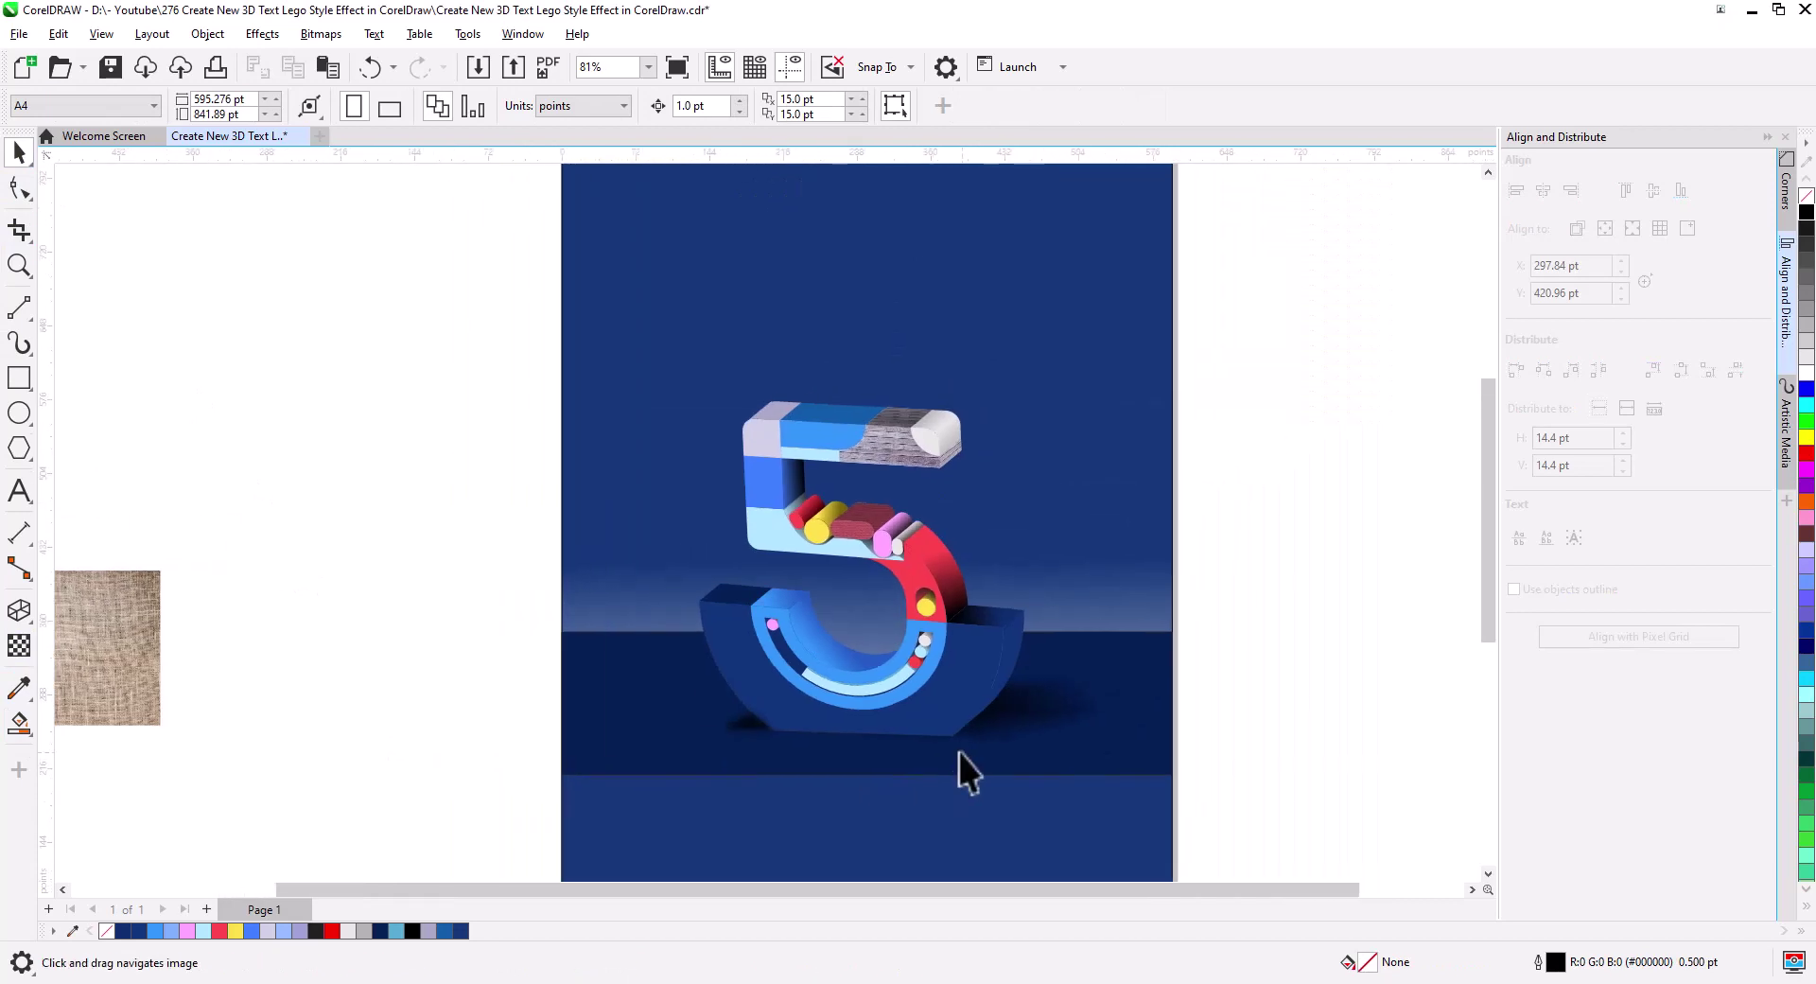
scroll(959, 752, "up", 3)
left_click_drag(984, 648, 976, 705)
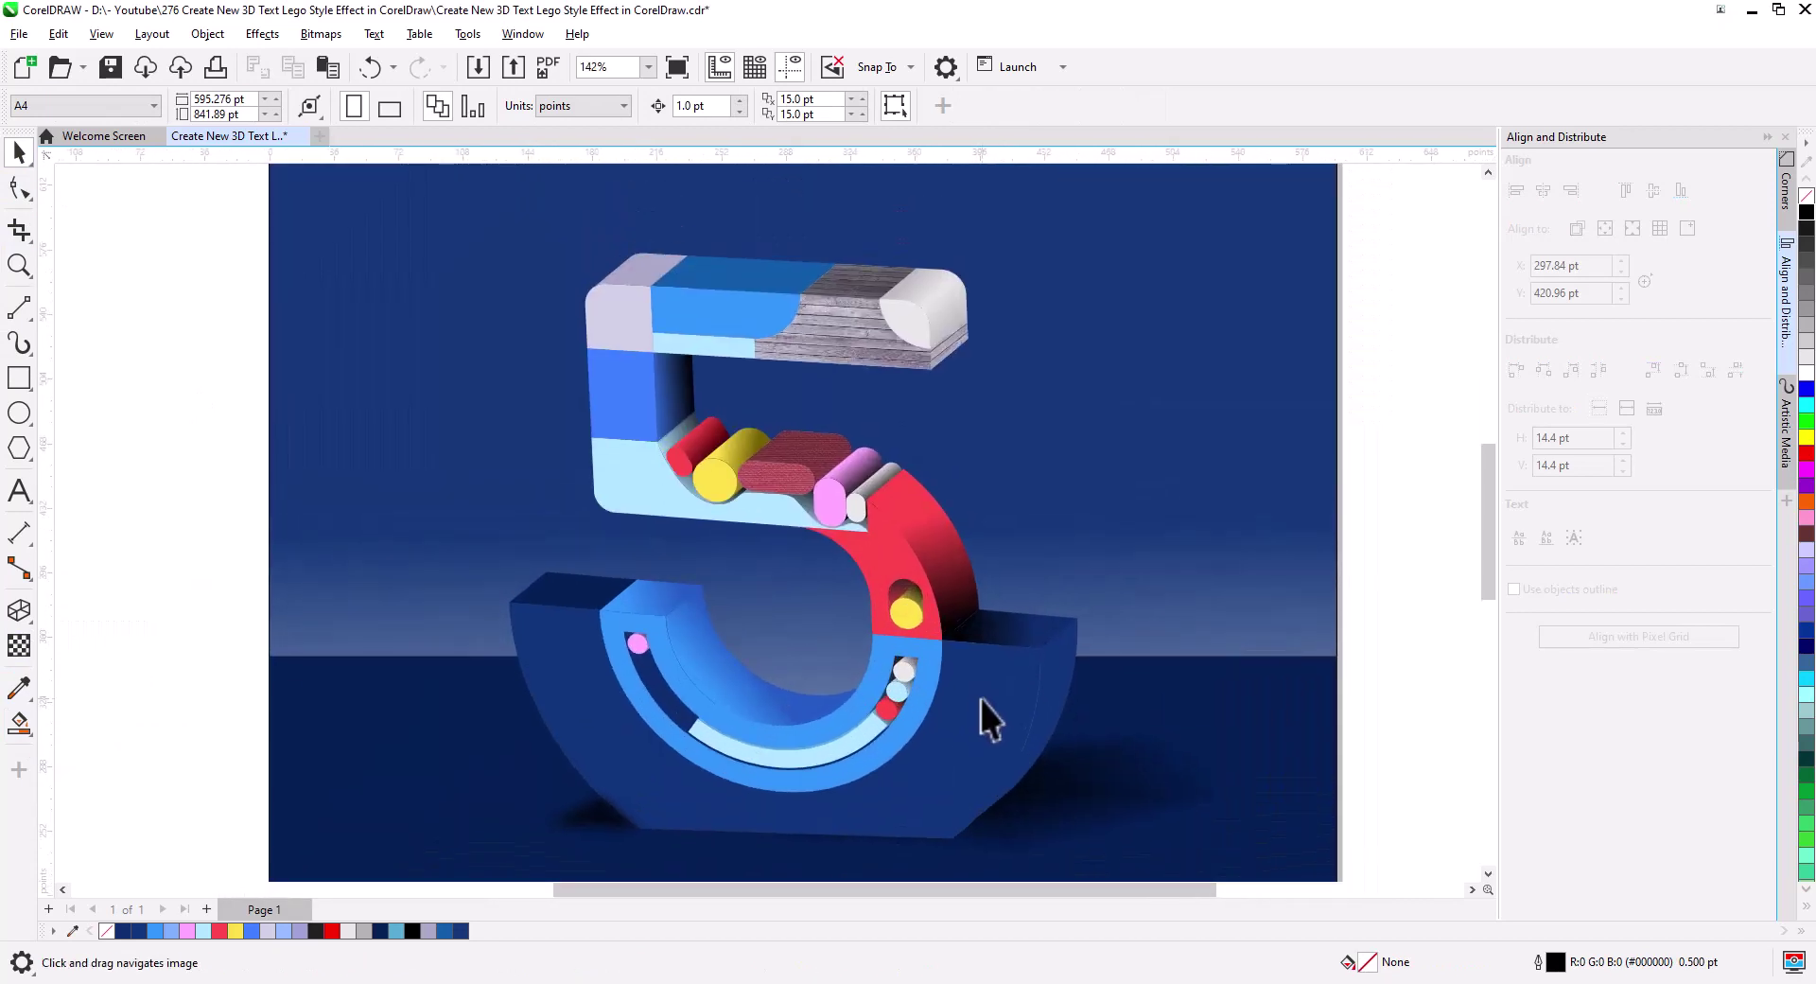
scroll(980, 698, "down", 2)
scroll(1049, 677, "up", 3)
- Fill the base's curved right end face with a navy fountain fill darkening toward the bottom
left_click(1007, 734)
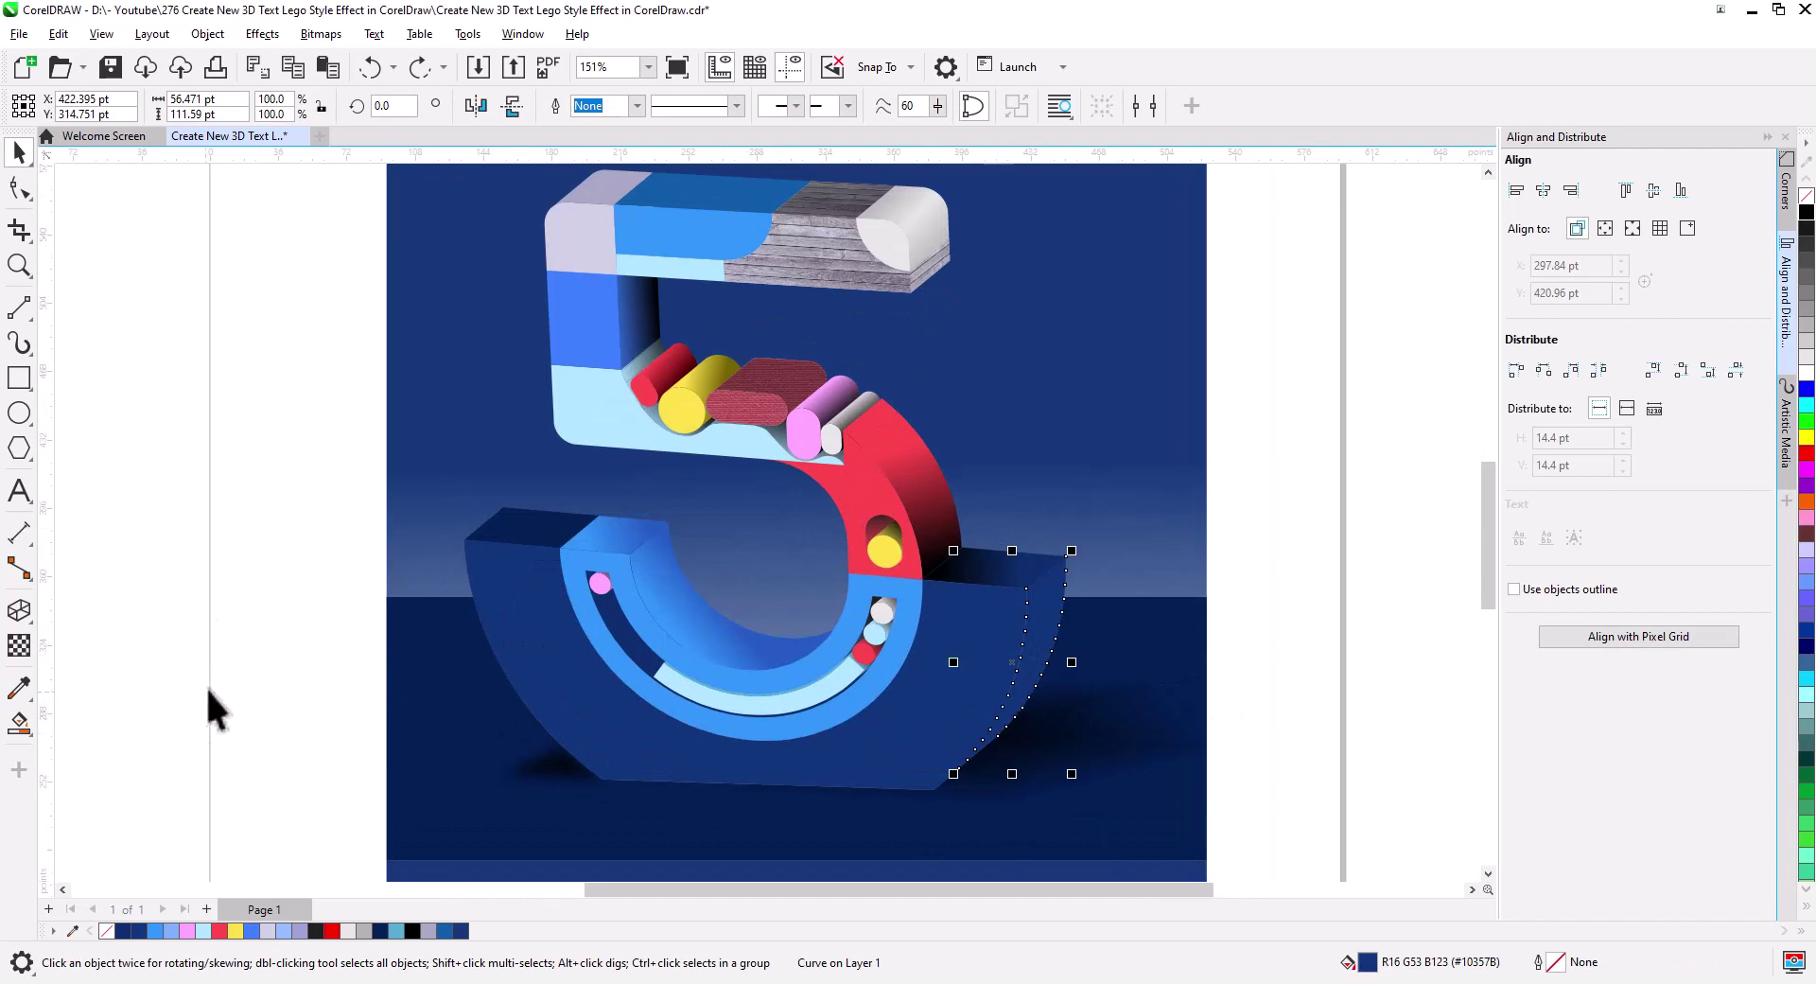
left_click(23, 729)
left_click(85, 731)
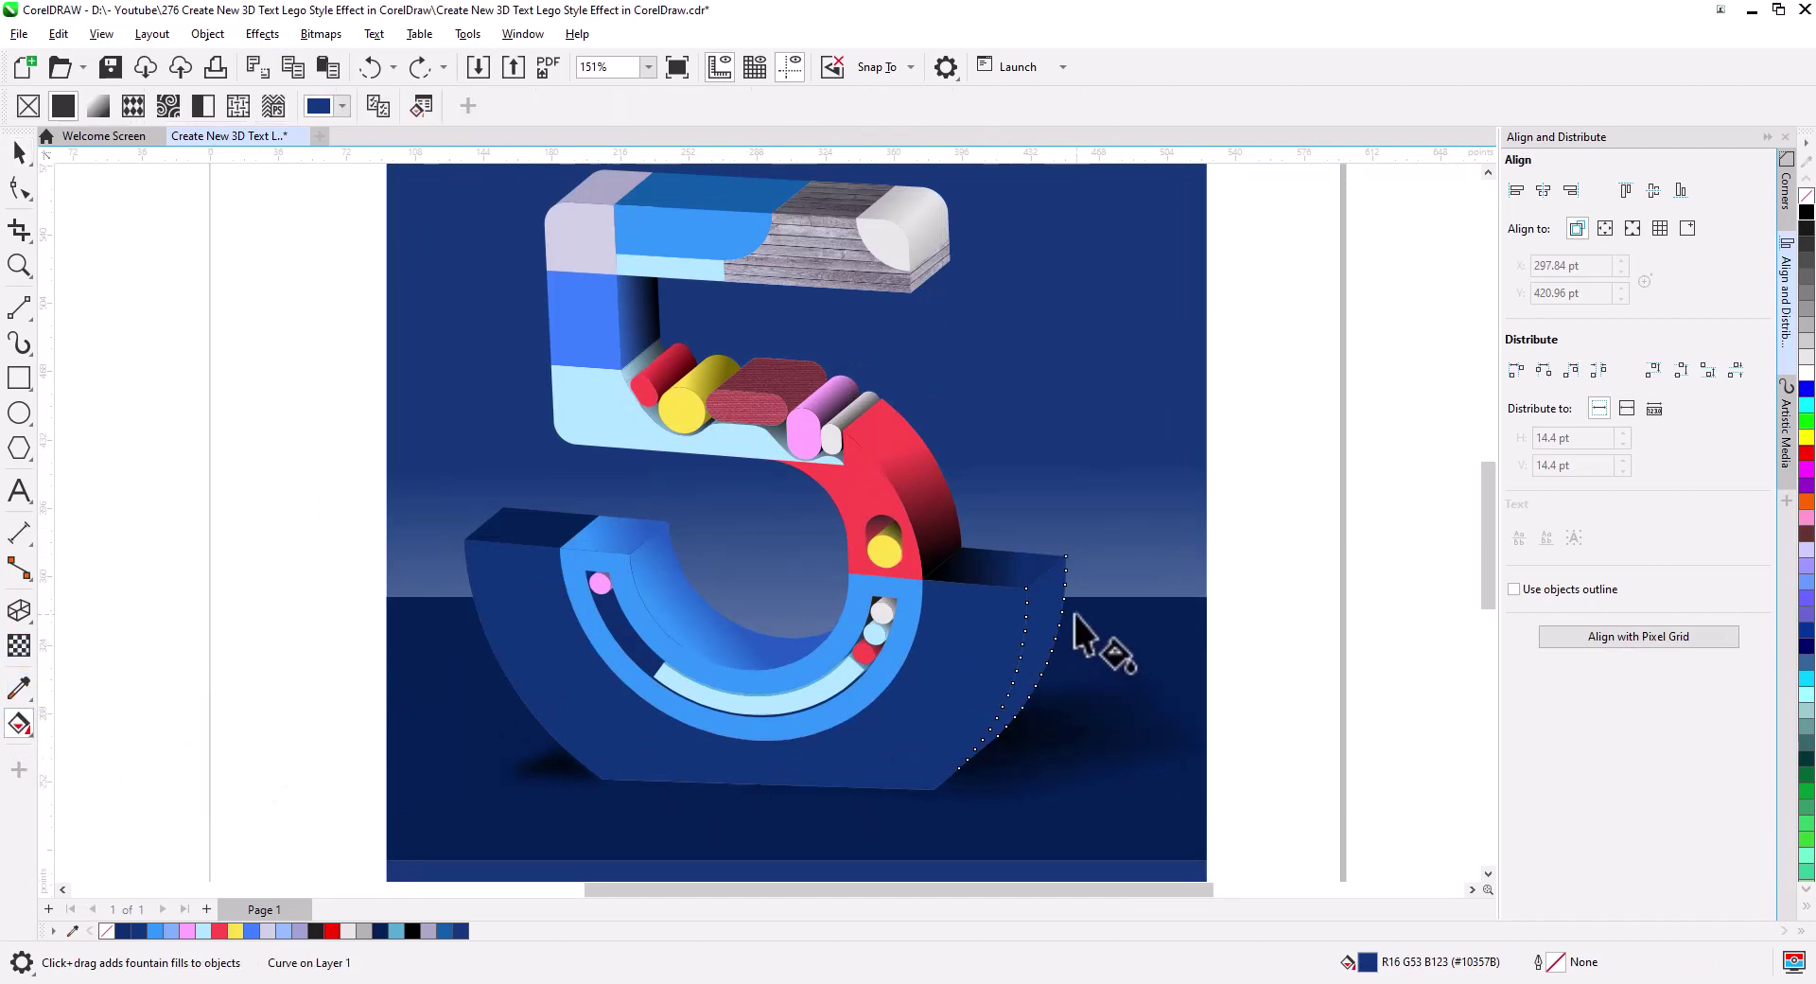
left_click_drag(1041, 587, 1010, 720)
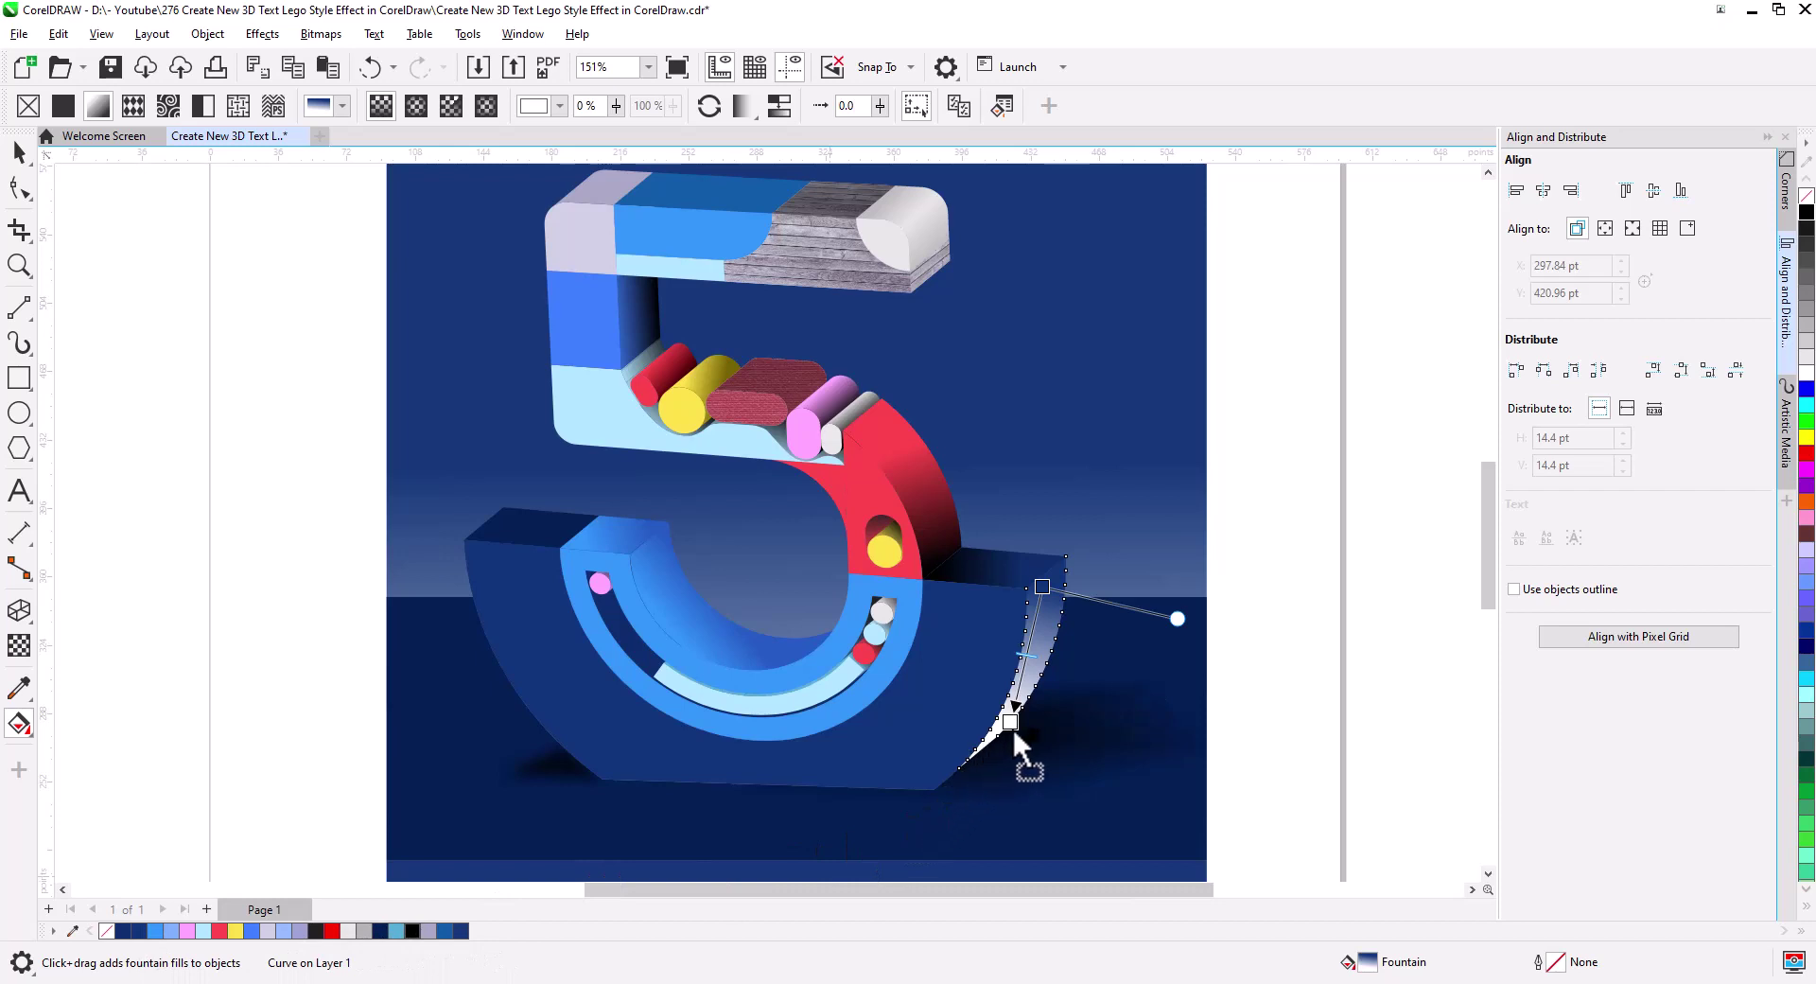
left_click_drag(1010, 722, 993, 754)
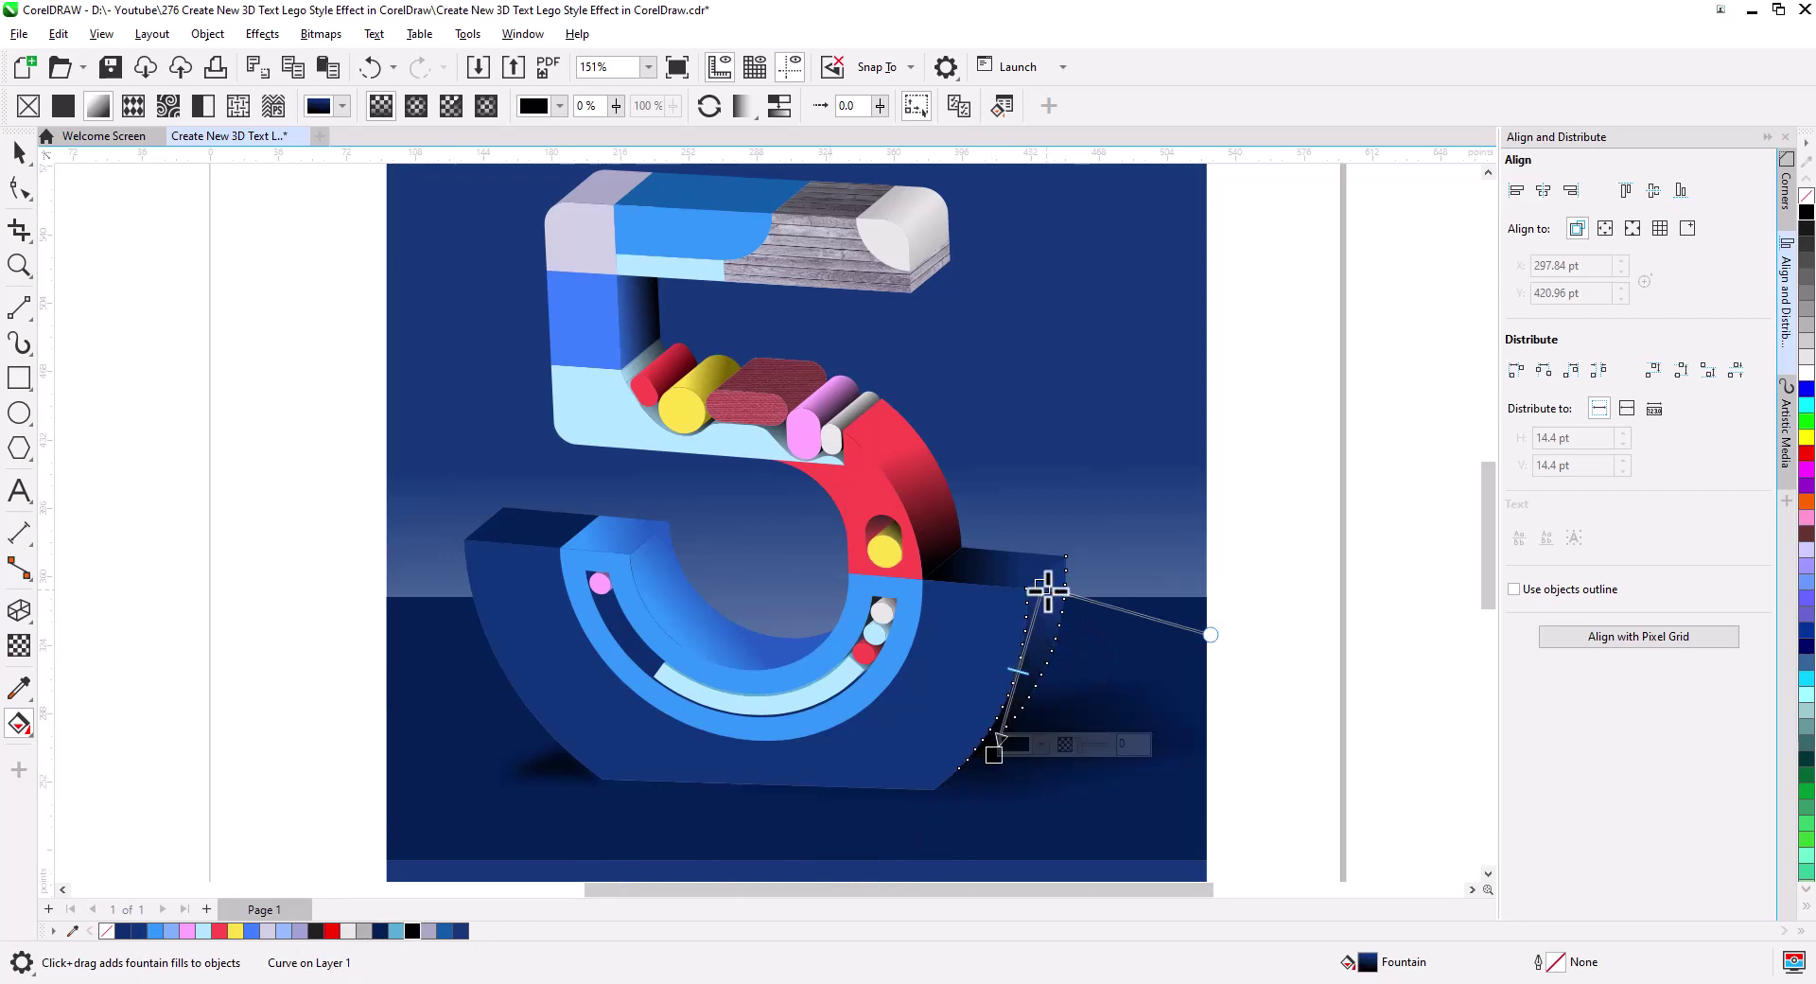
left_click_drag(1047, 590, 1067, 573)
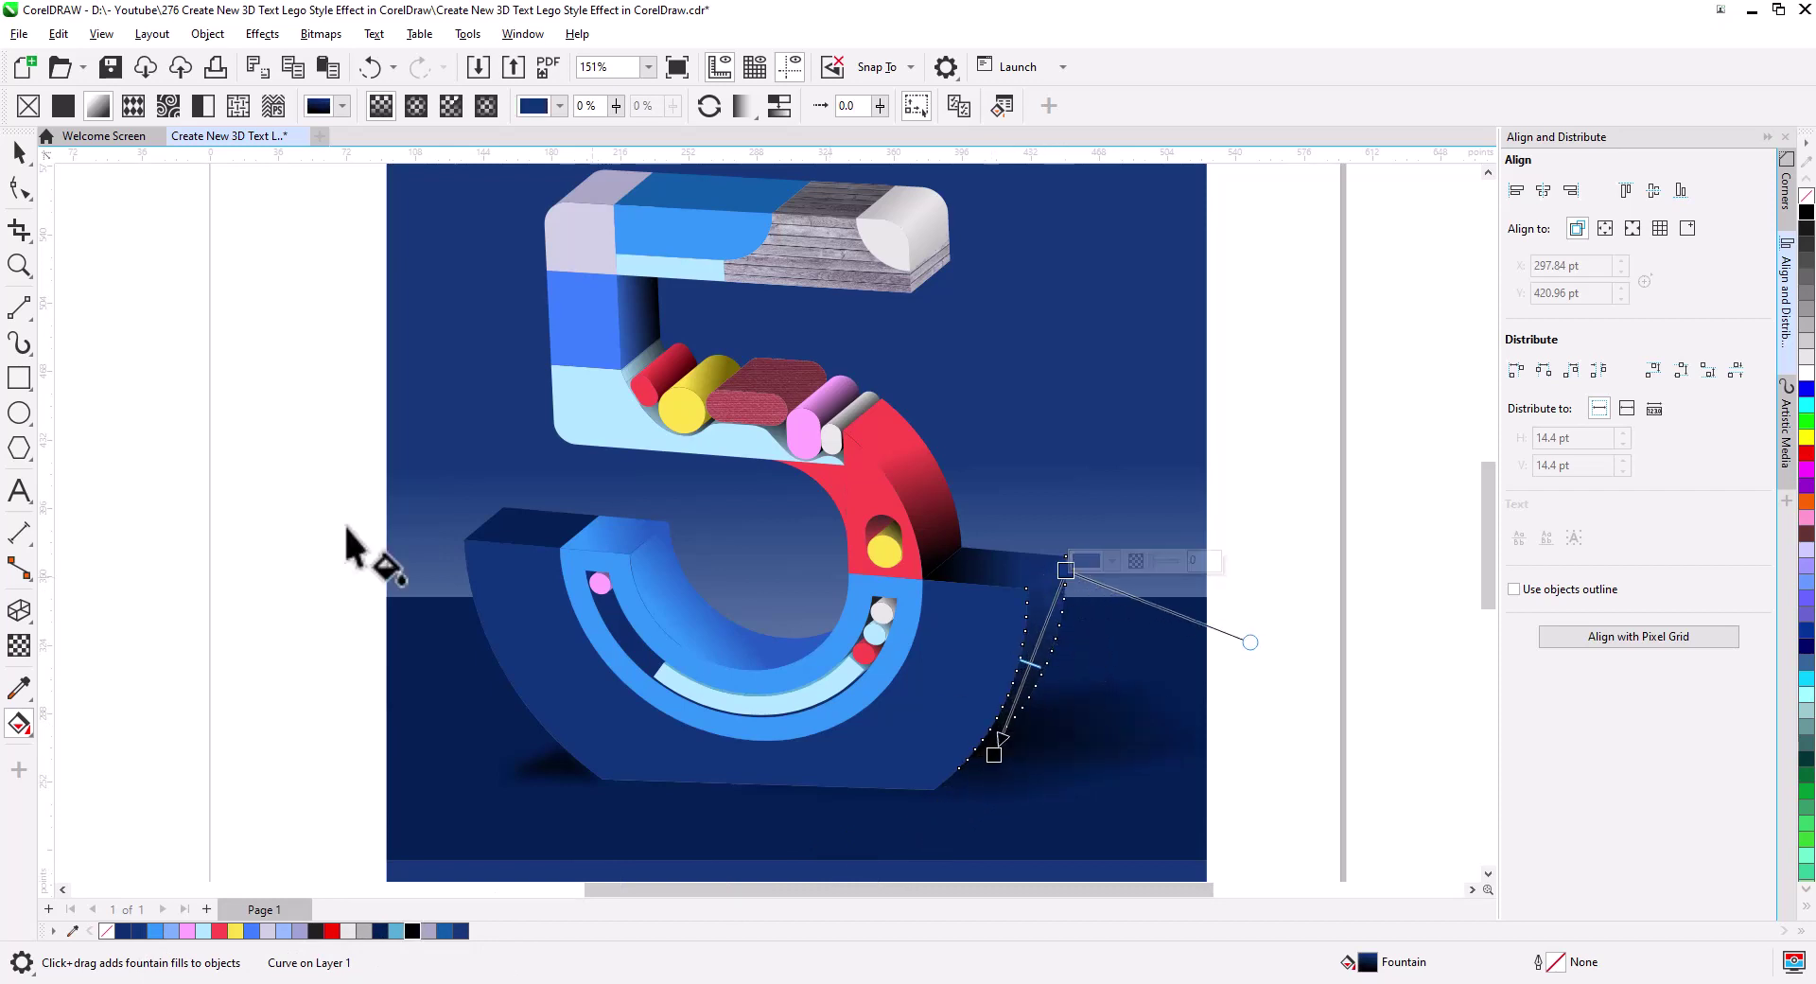
left_click(19, 151)
left_click(146, 297)
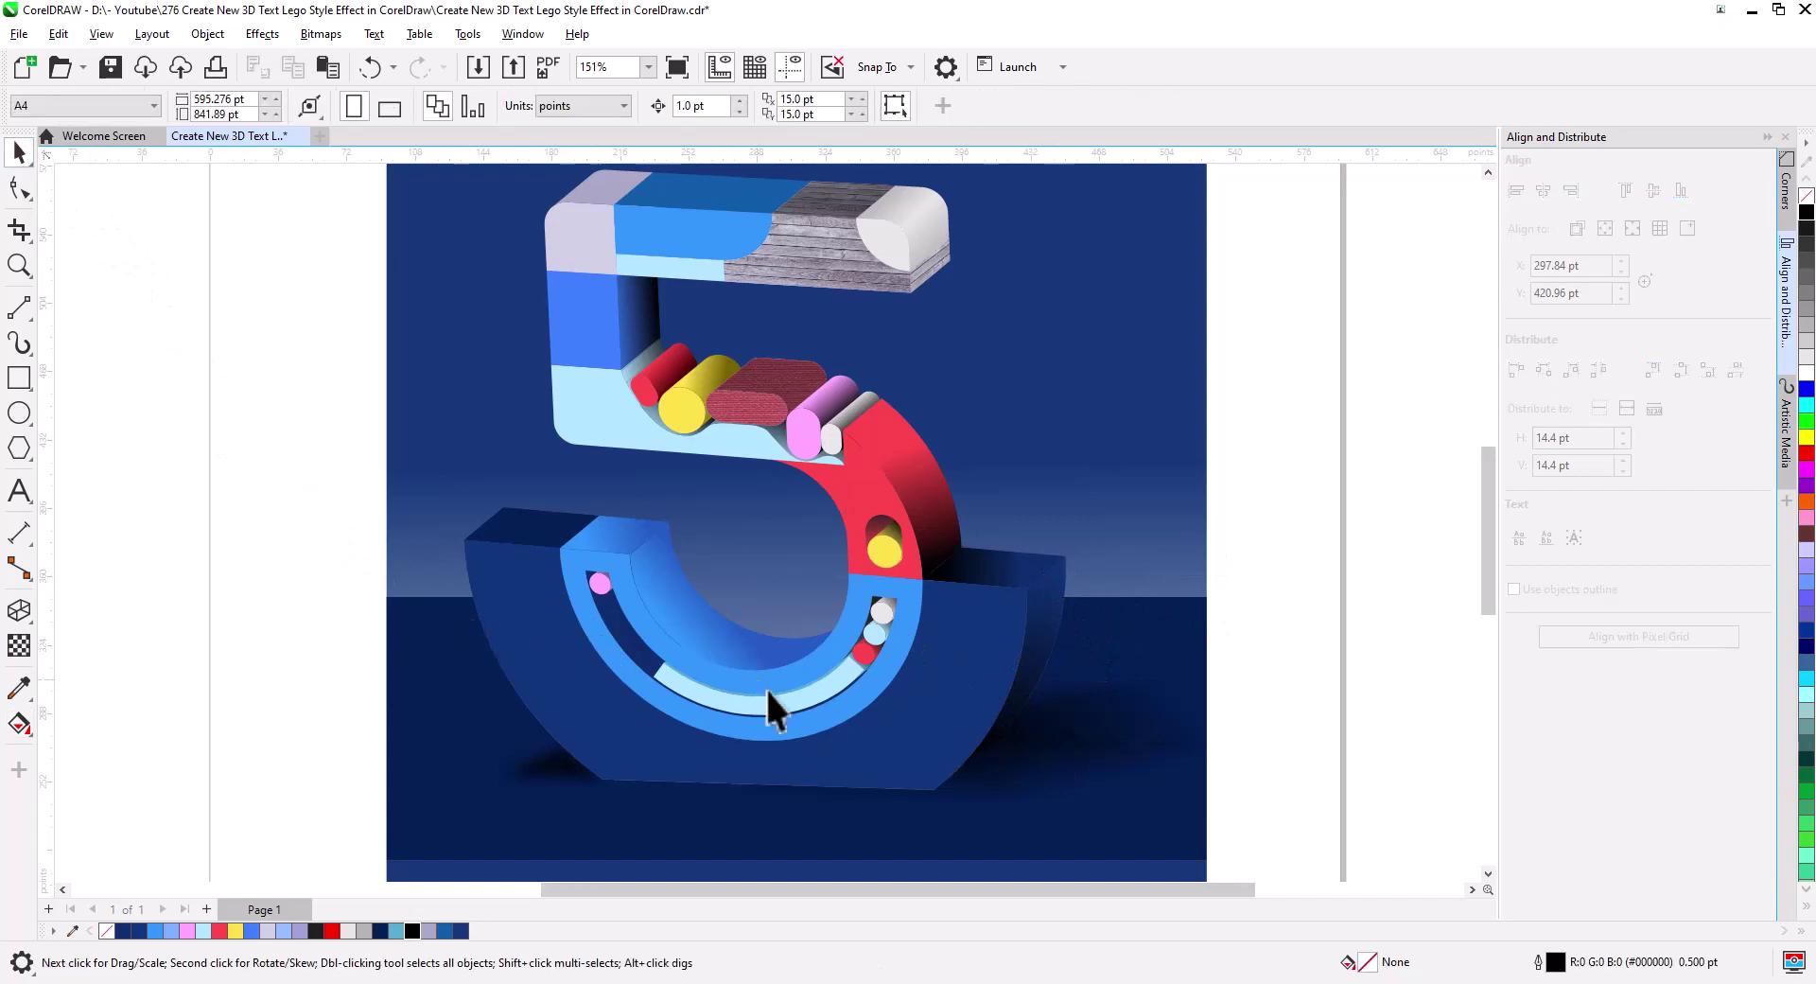
- Select all pieces of the 3D 5 for thin black outlines, then deselect and zoom in to inspect
scroll(768, 705, "down", 2)
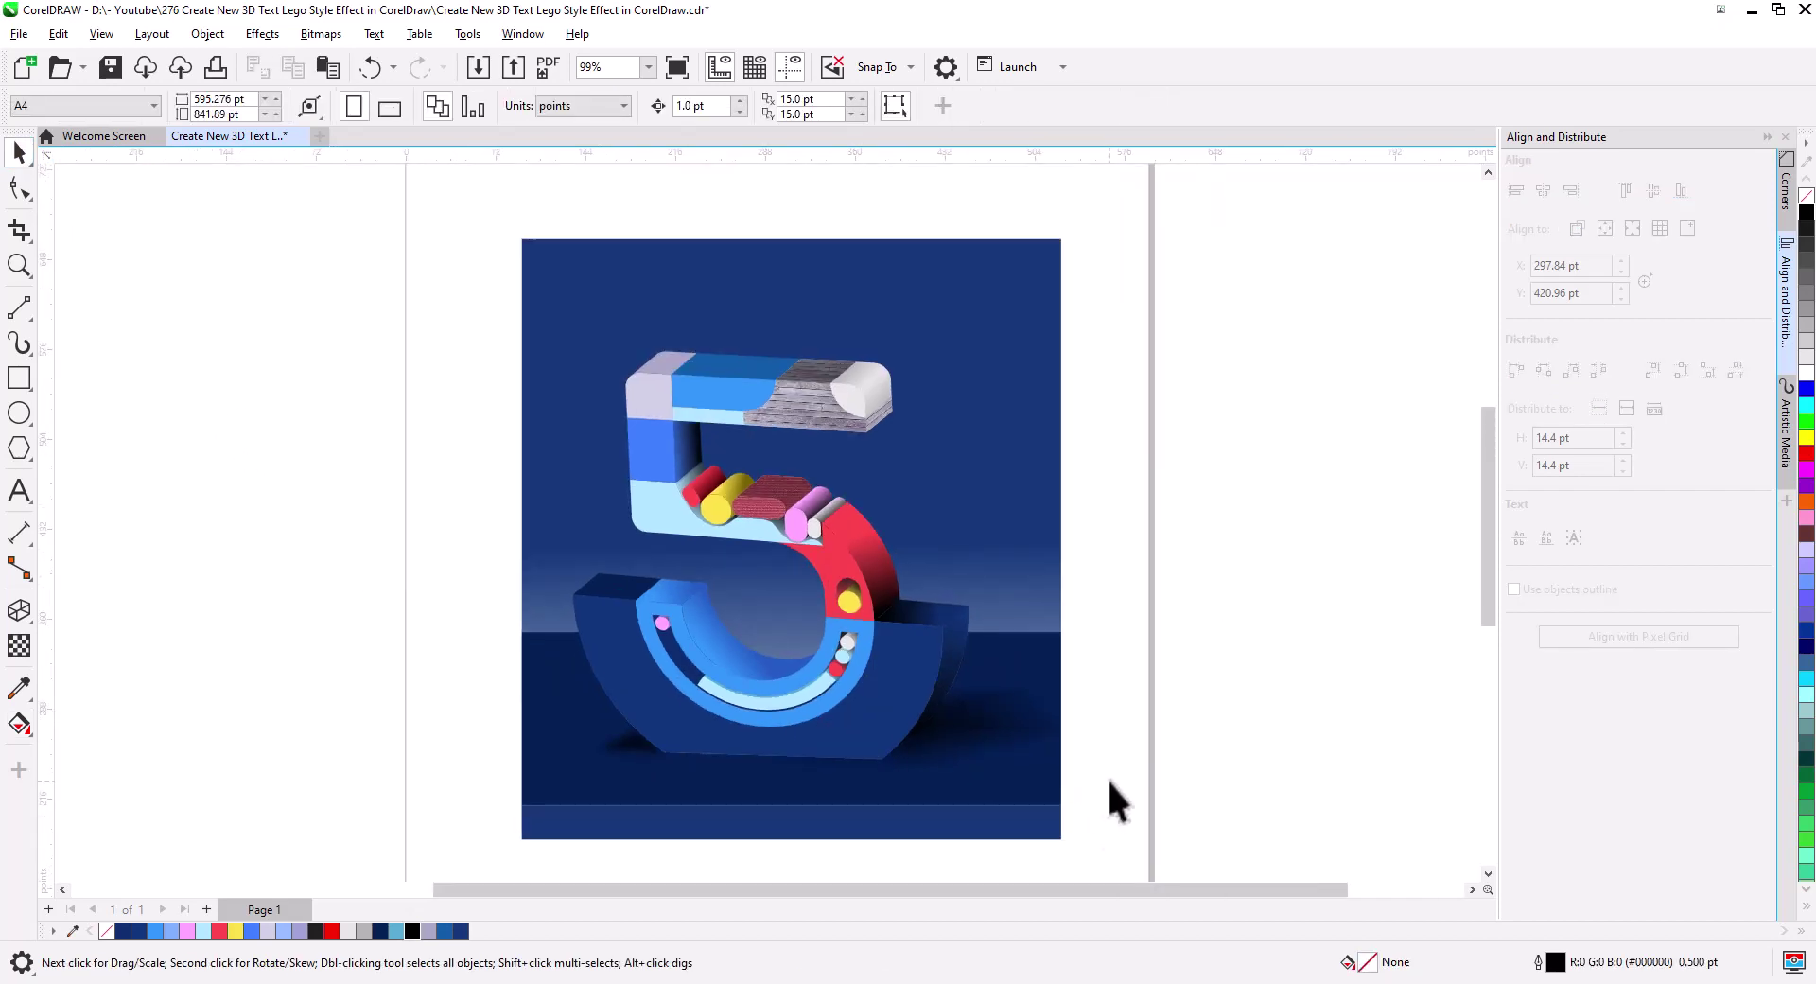
left_click_drag(1116, 793, 484, 335)
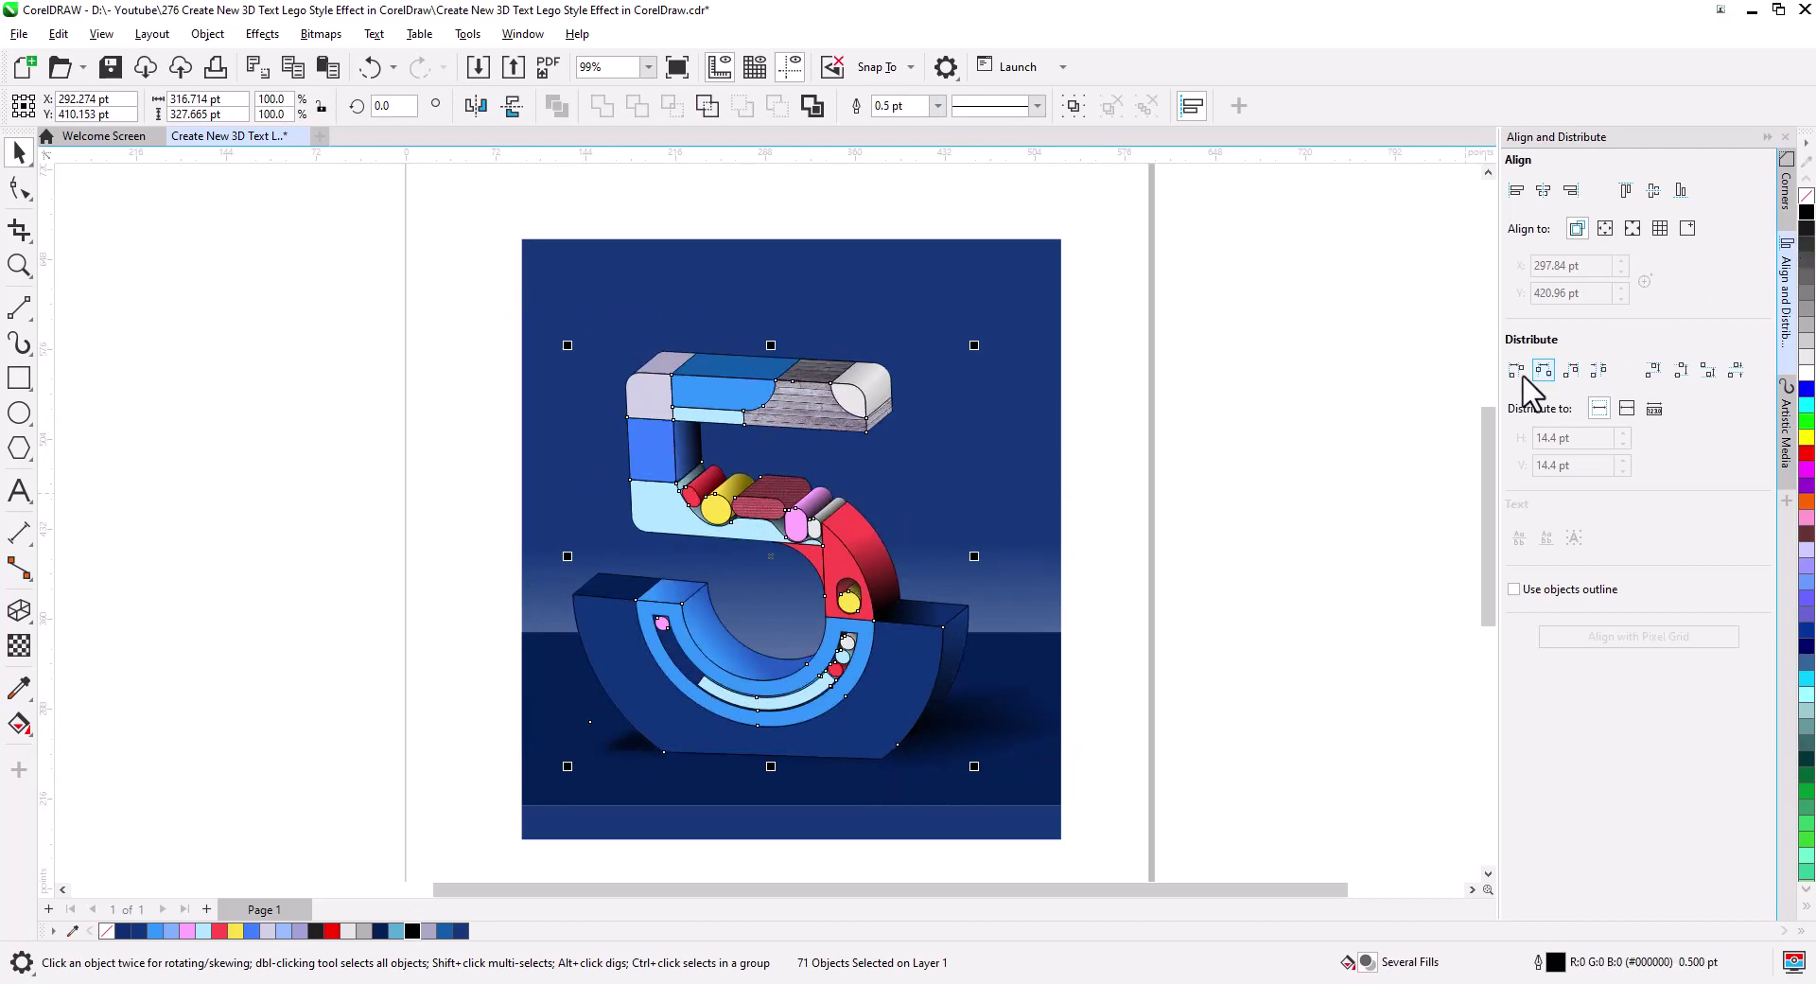
left_click(1146, 590)
scroll(827, 670, "up", 2)
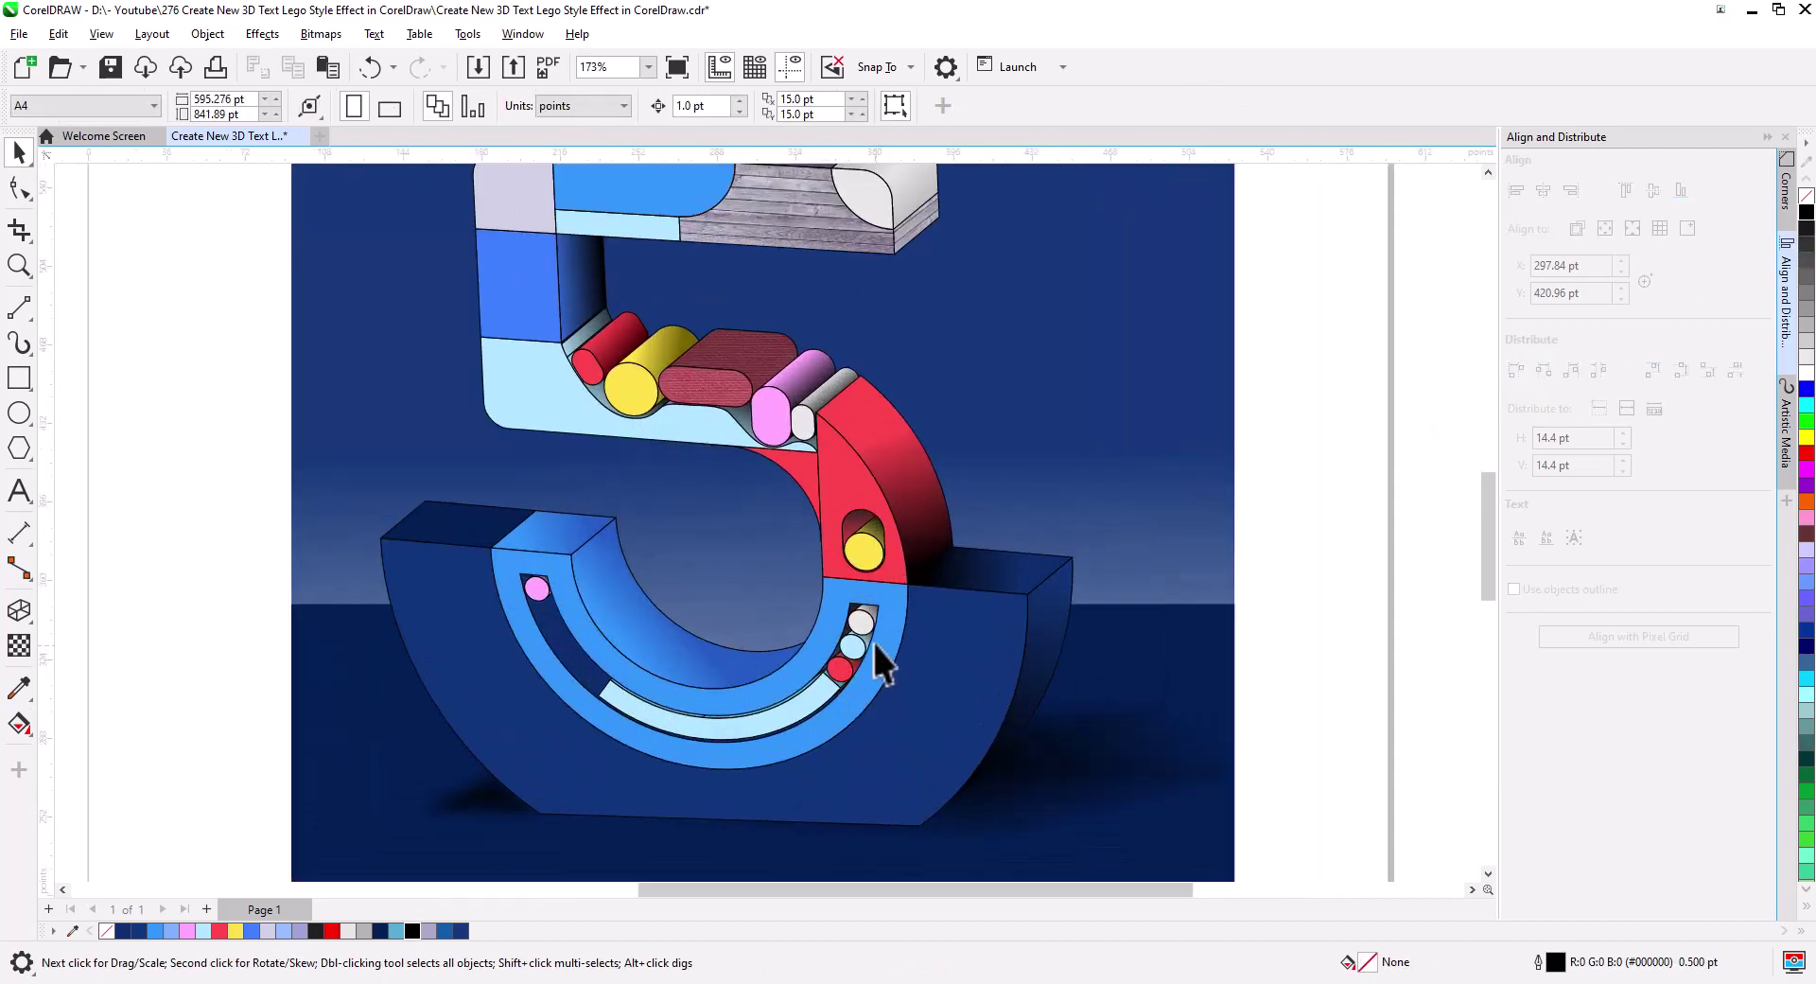
left_click_drag(872, 643, 984, 681)
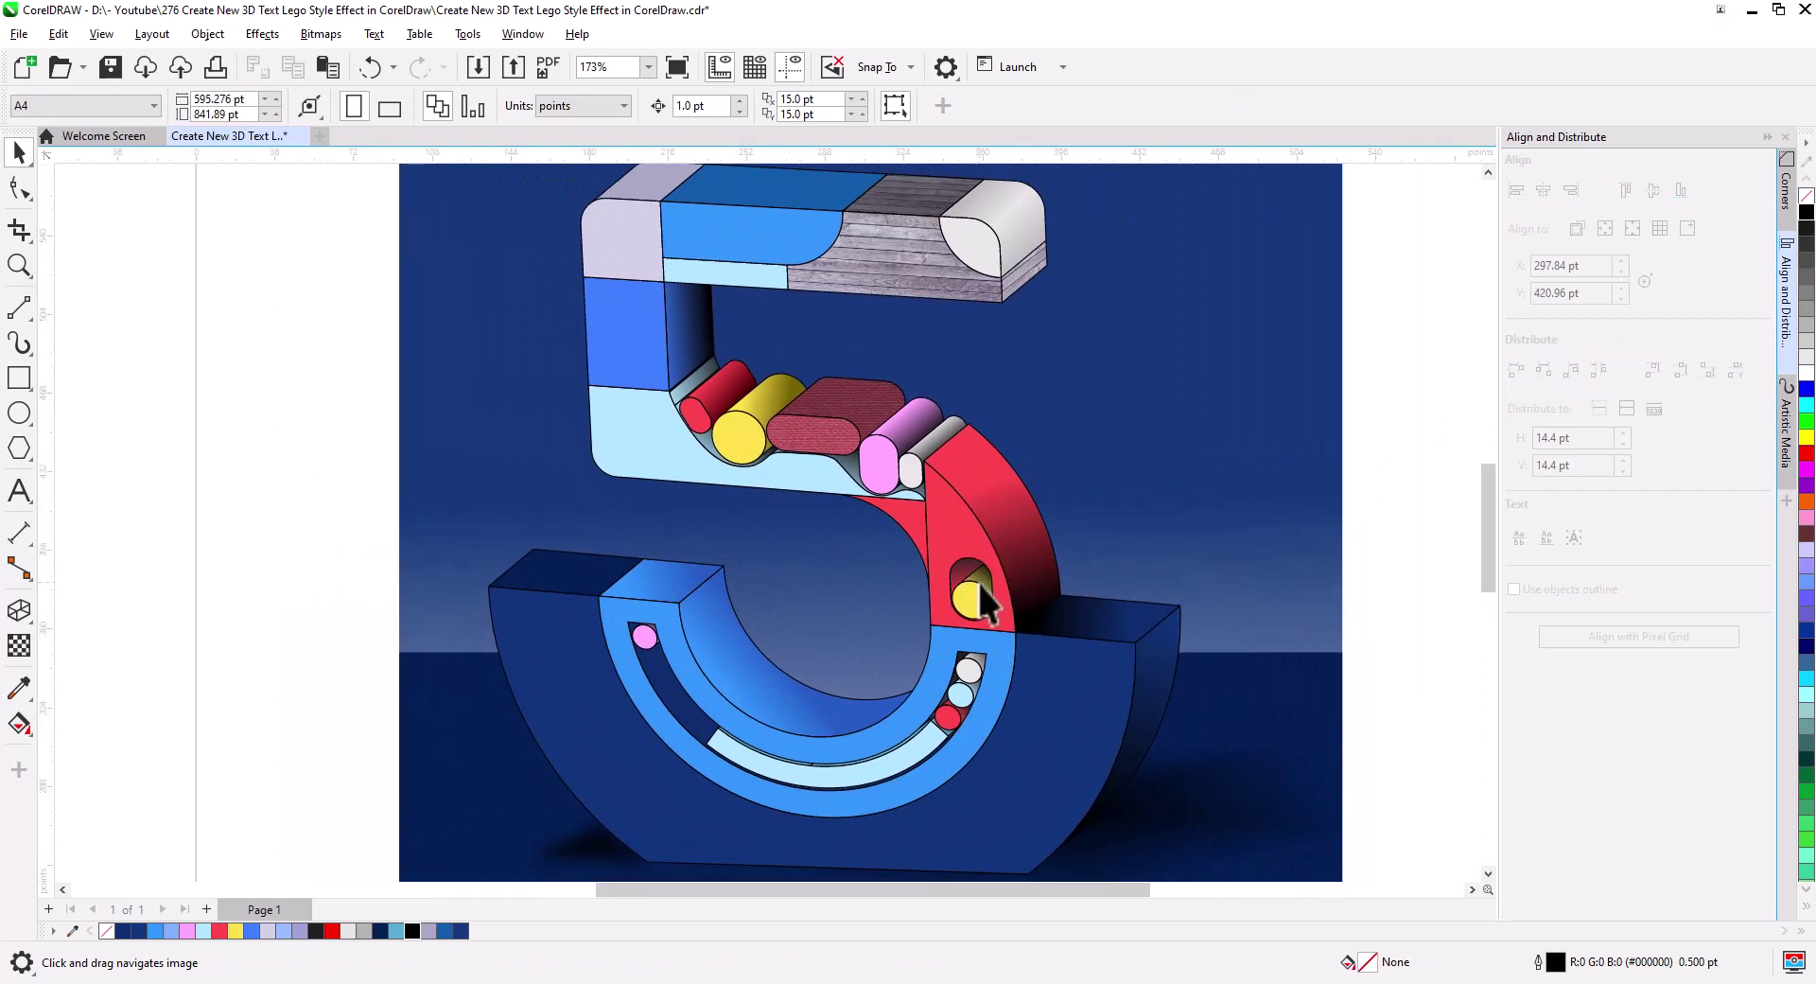
scroll(984, 600, "down", 1)
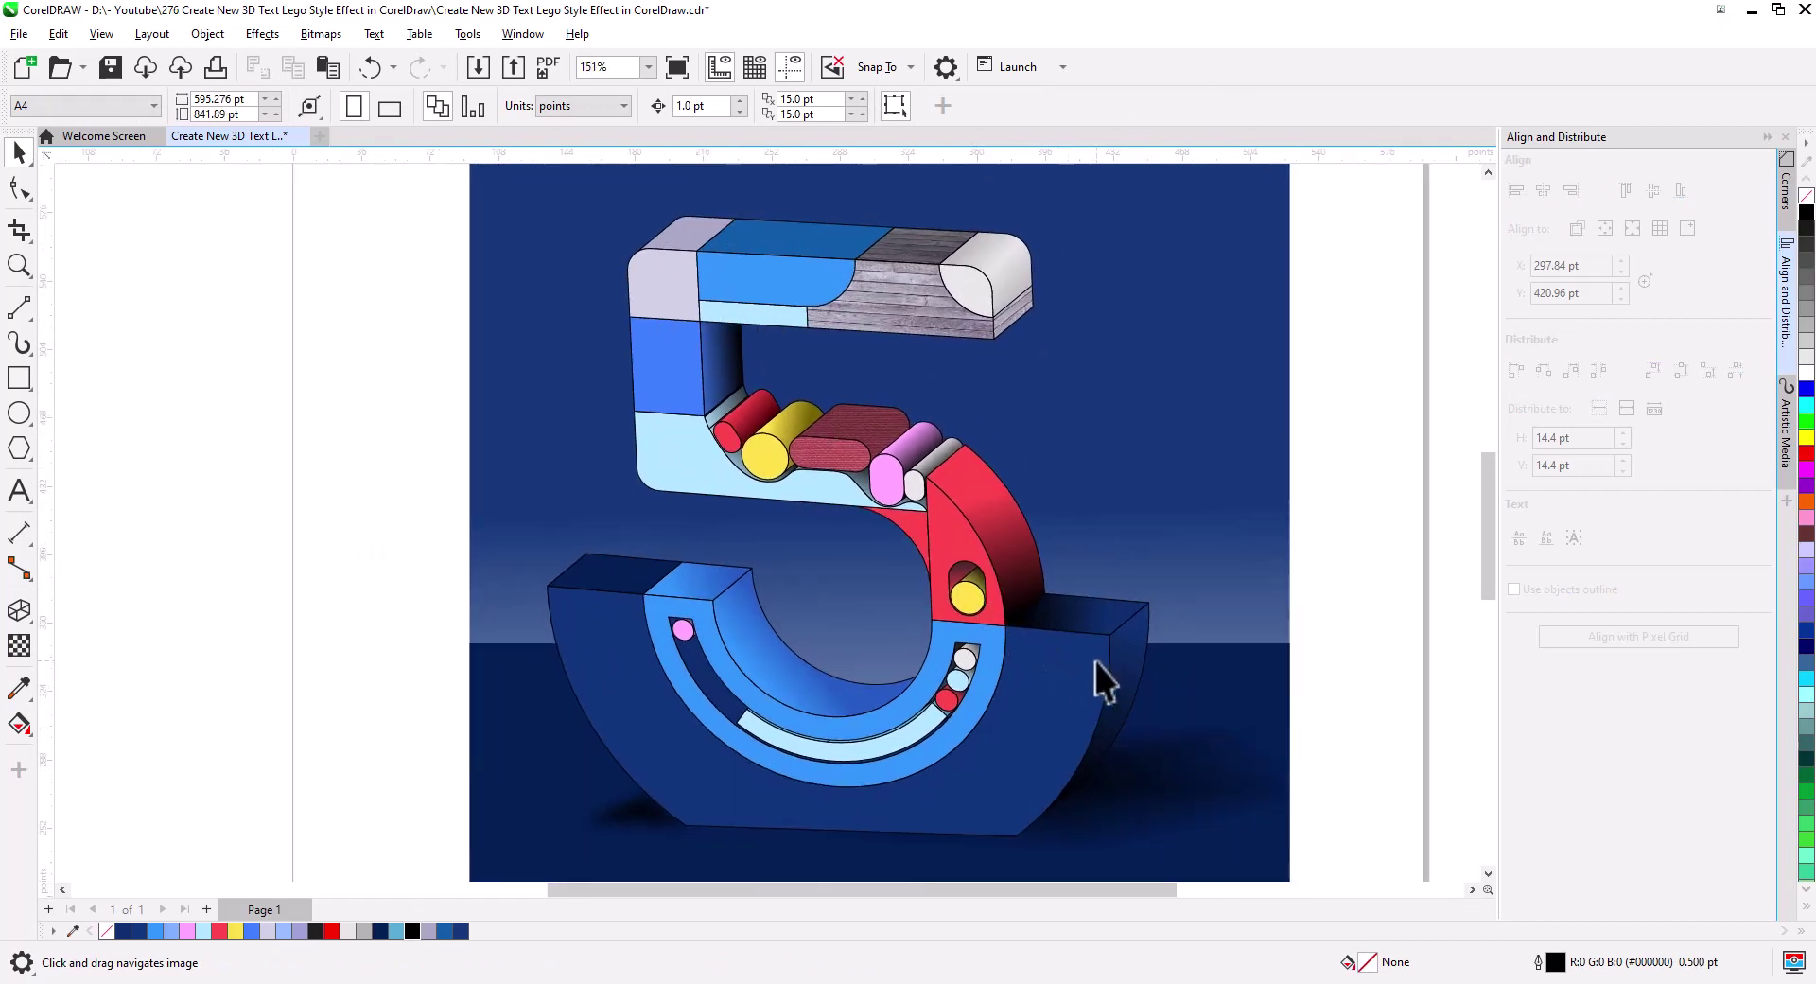